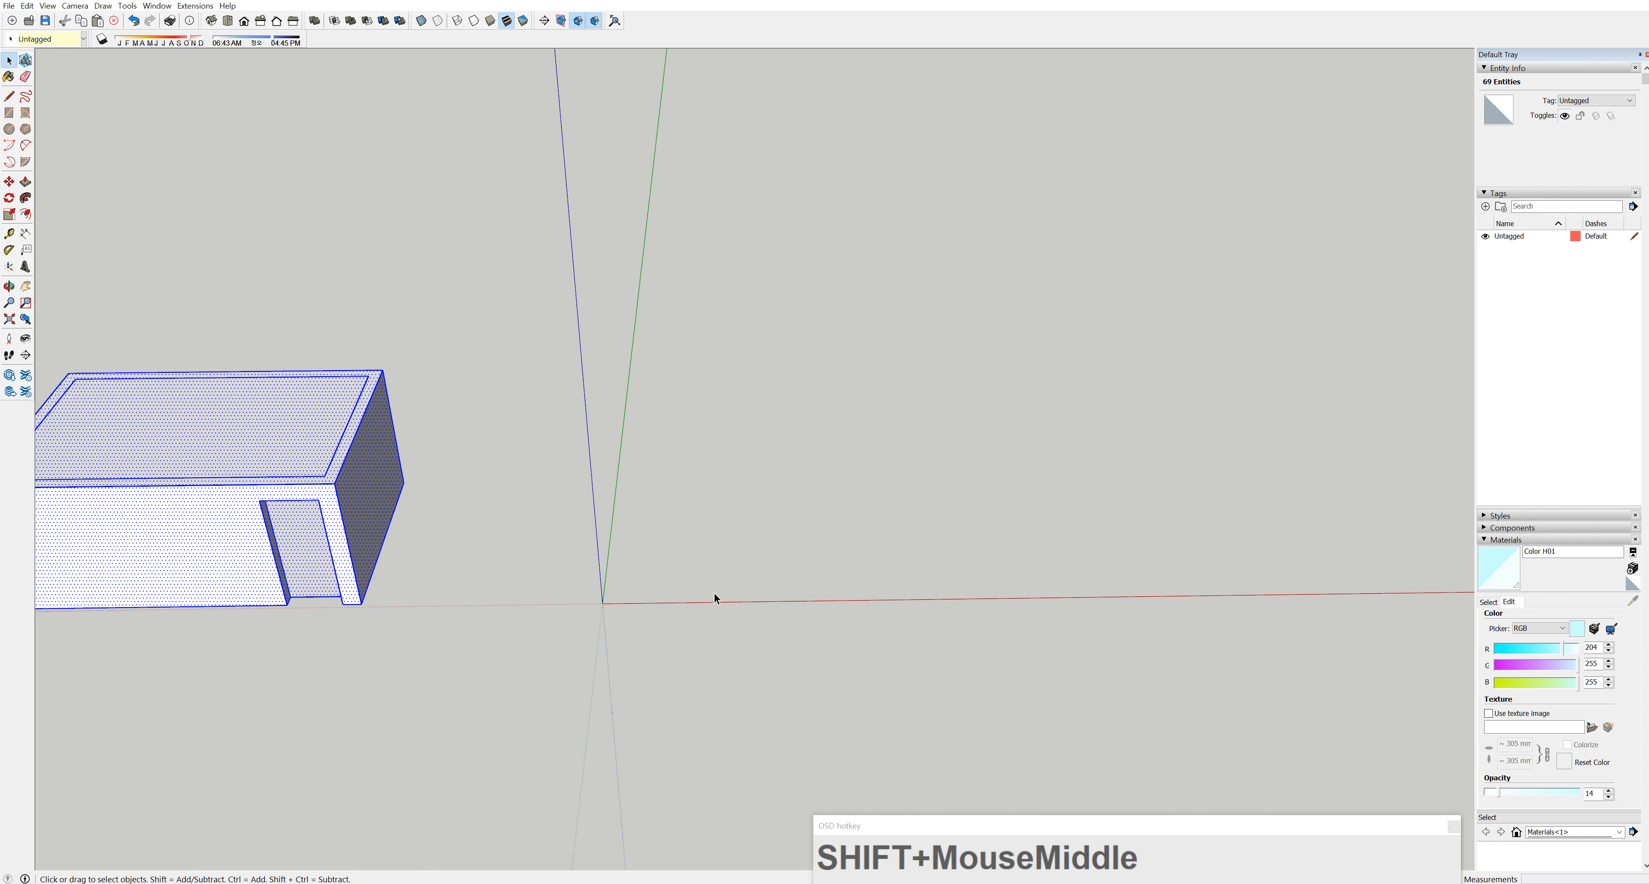
Draw a 5000 × 200 mm rectangle on the ground, starting at the origin and running along the red axis
{"action": "left_click", "coordinate": [11, 113]}
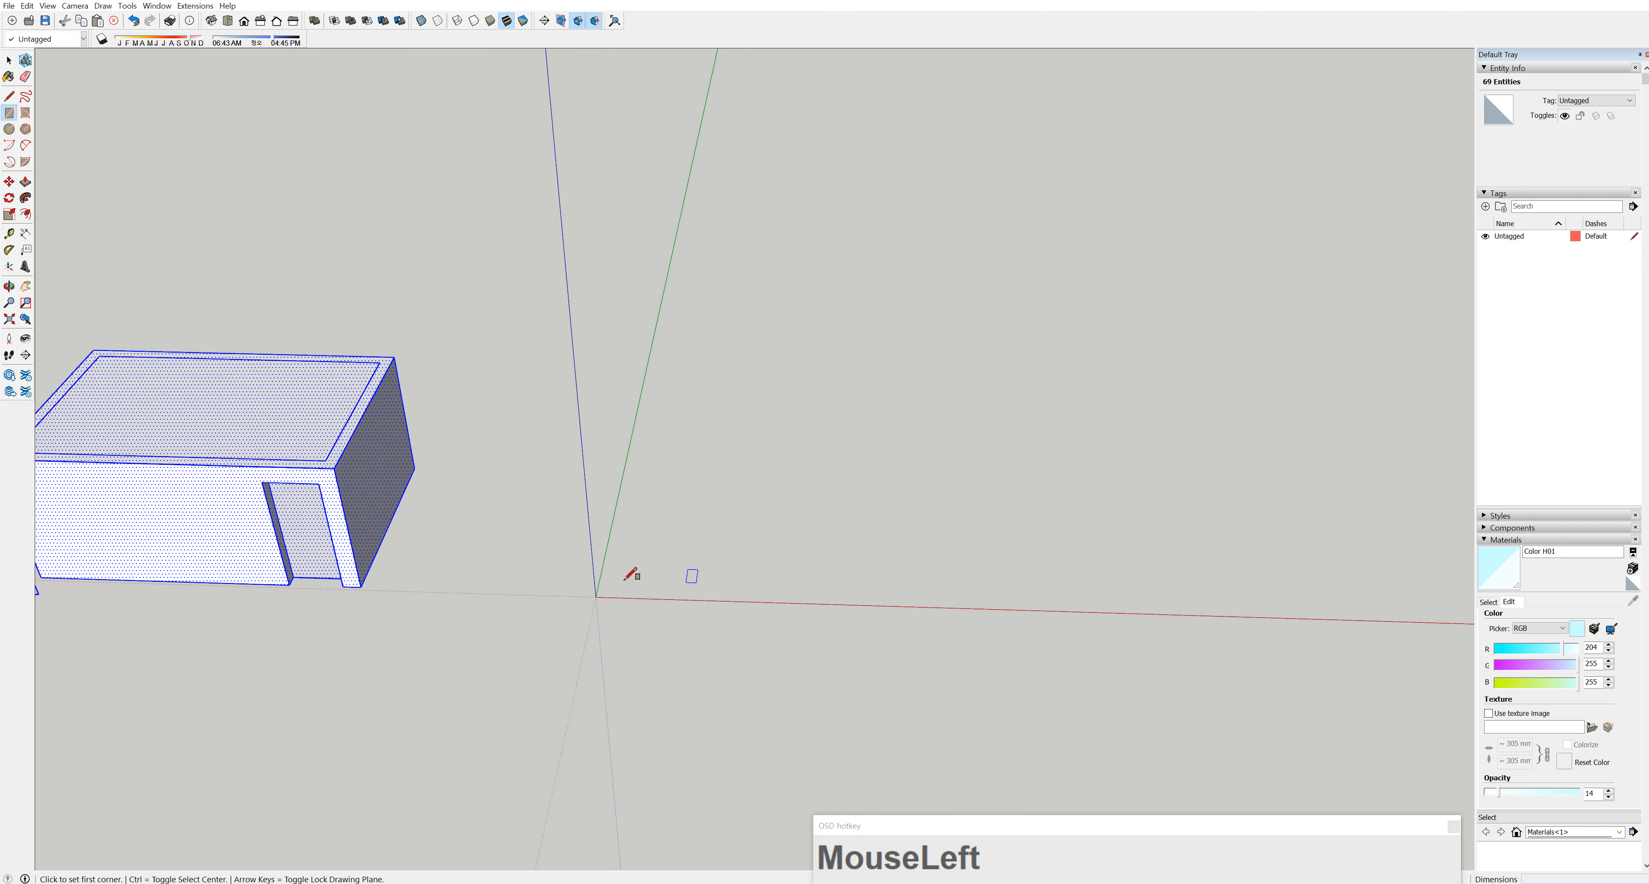
{"action": "left_click", "coordinate": [596, 595]}
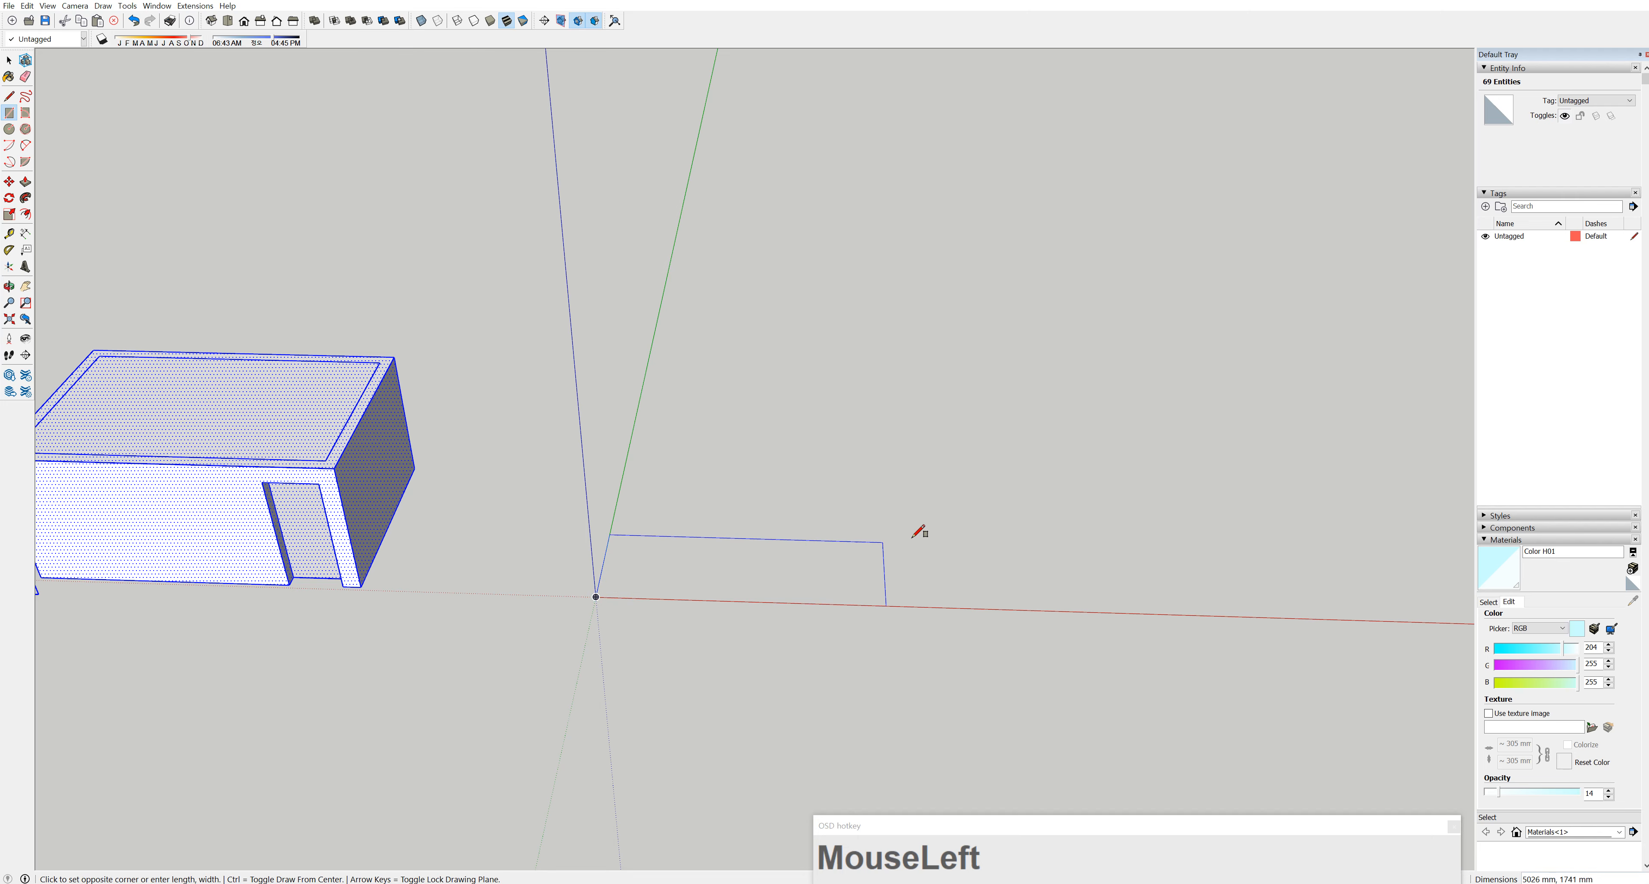
{"action": "type", "text": "5000,200"}
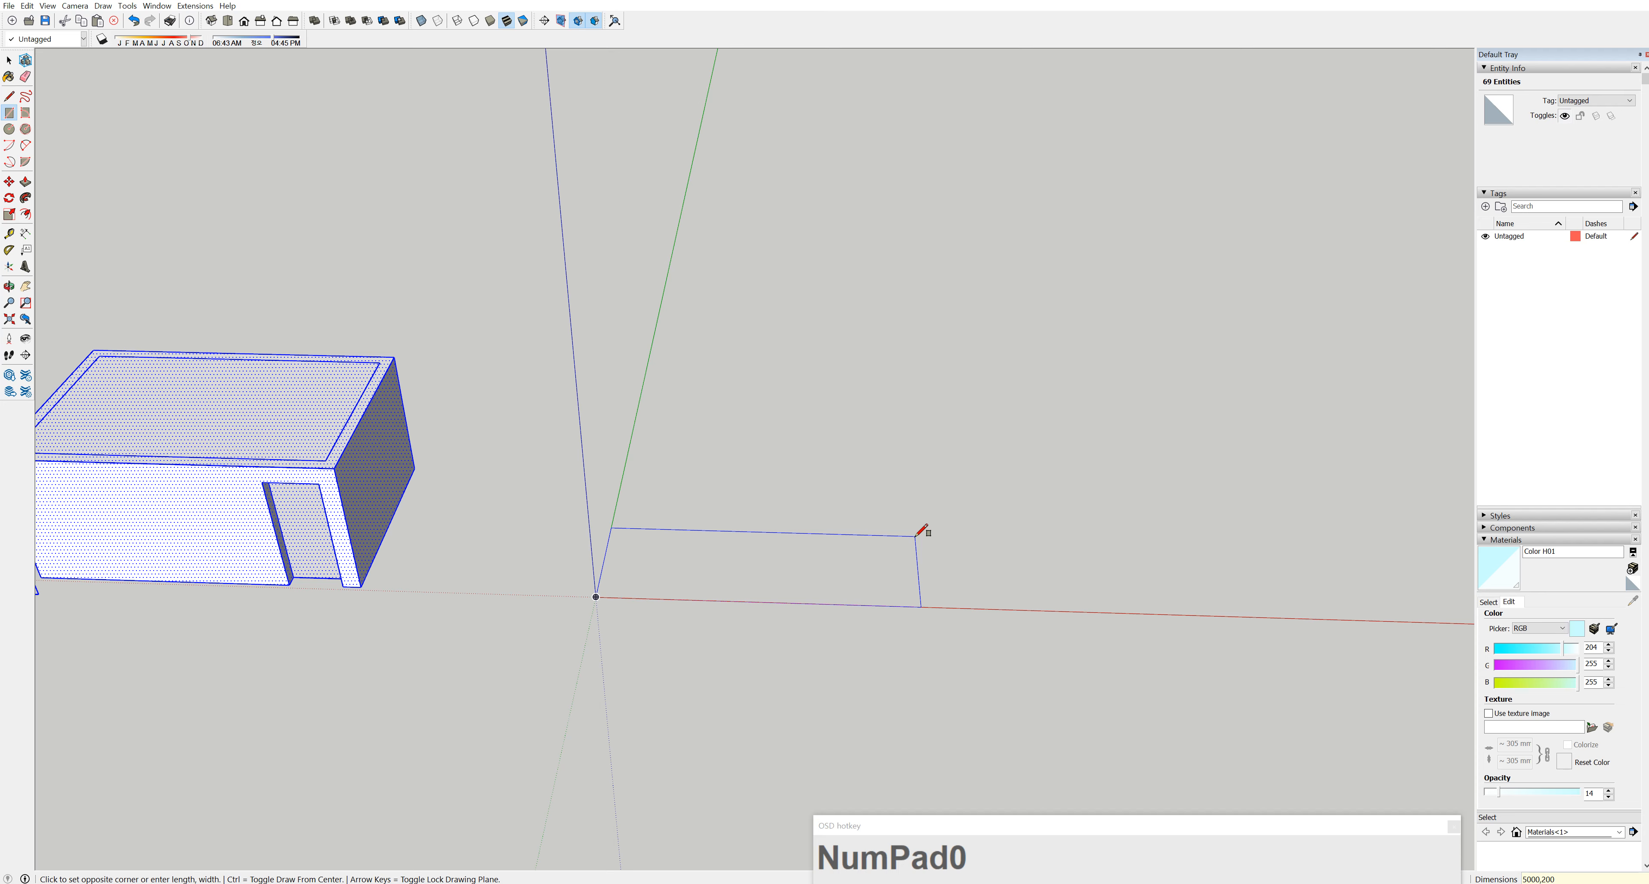
{"action": "key", "text": "Return"}
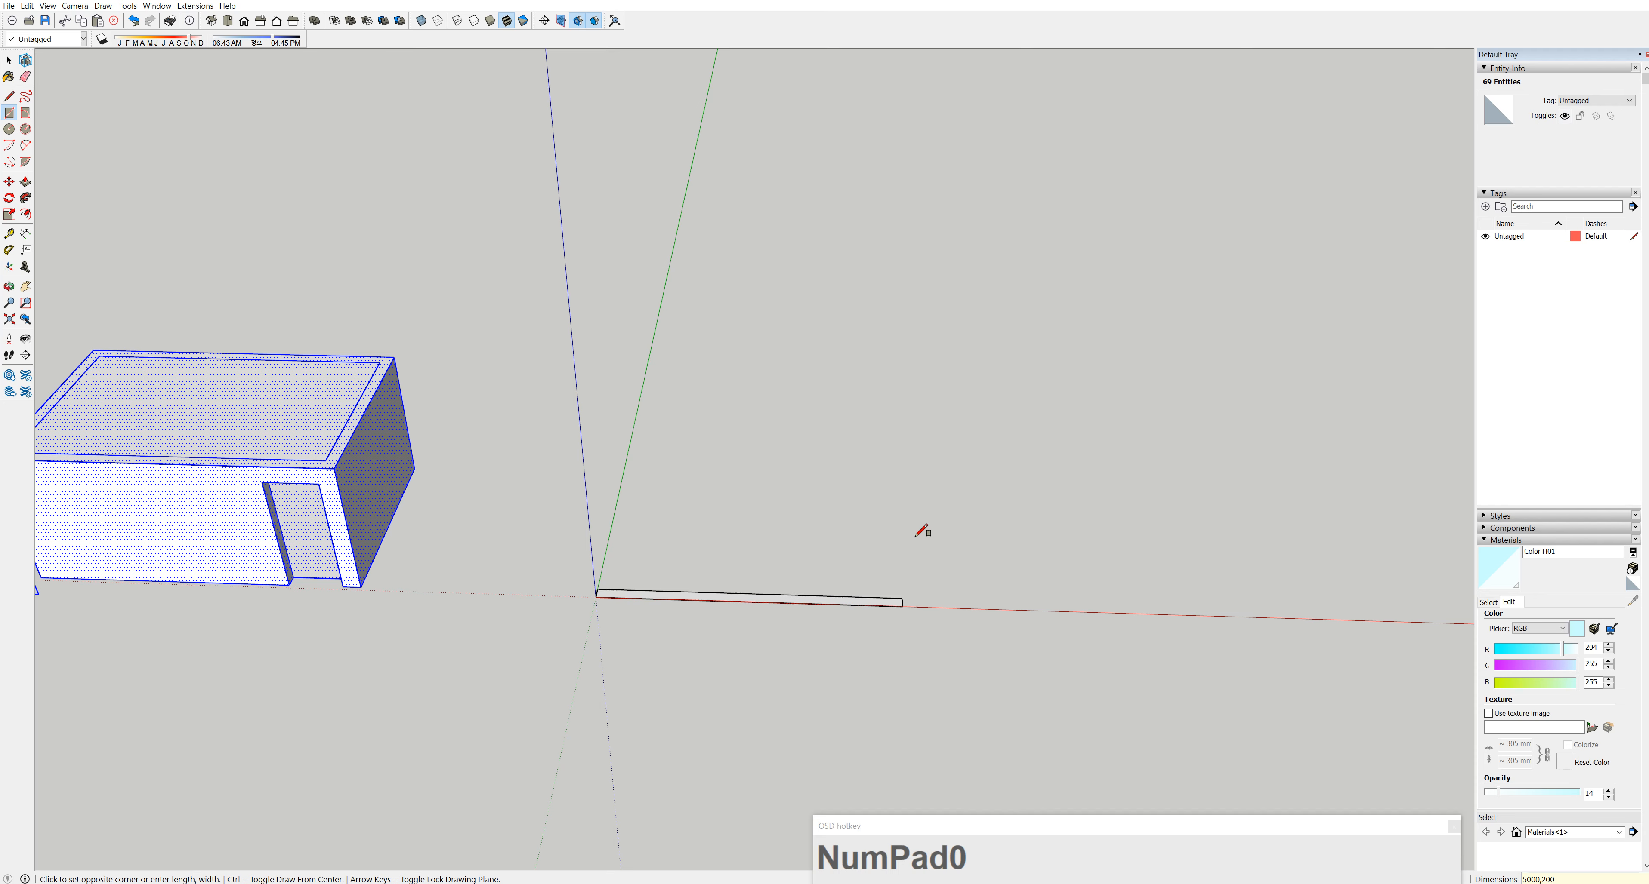
Make a group from the thin rectangle's face and edges
{"action": "left_click", "coordinate": [9, 60]}
{"action": "scroll", "coordinate": [818, 604], "scroll_direction": "up", "scroll_amount": 1}
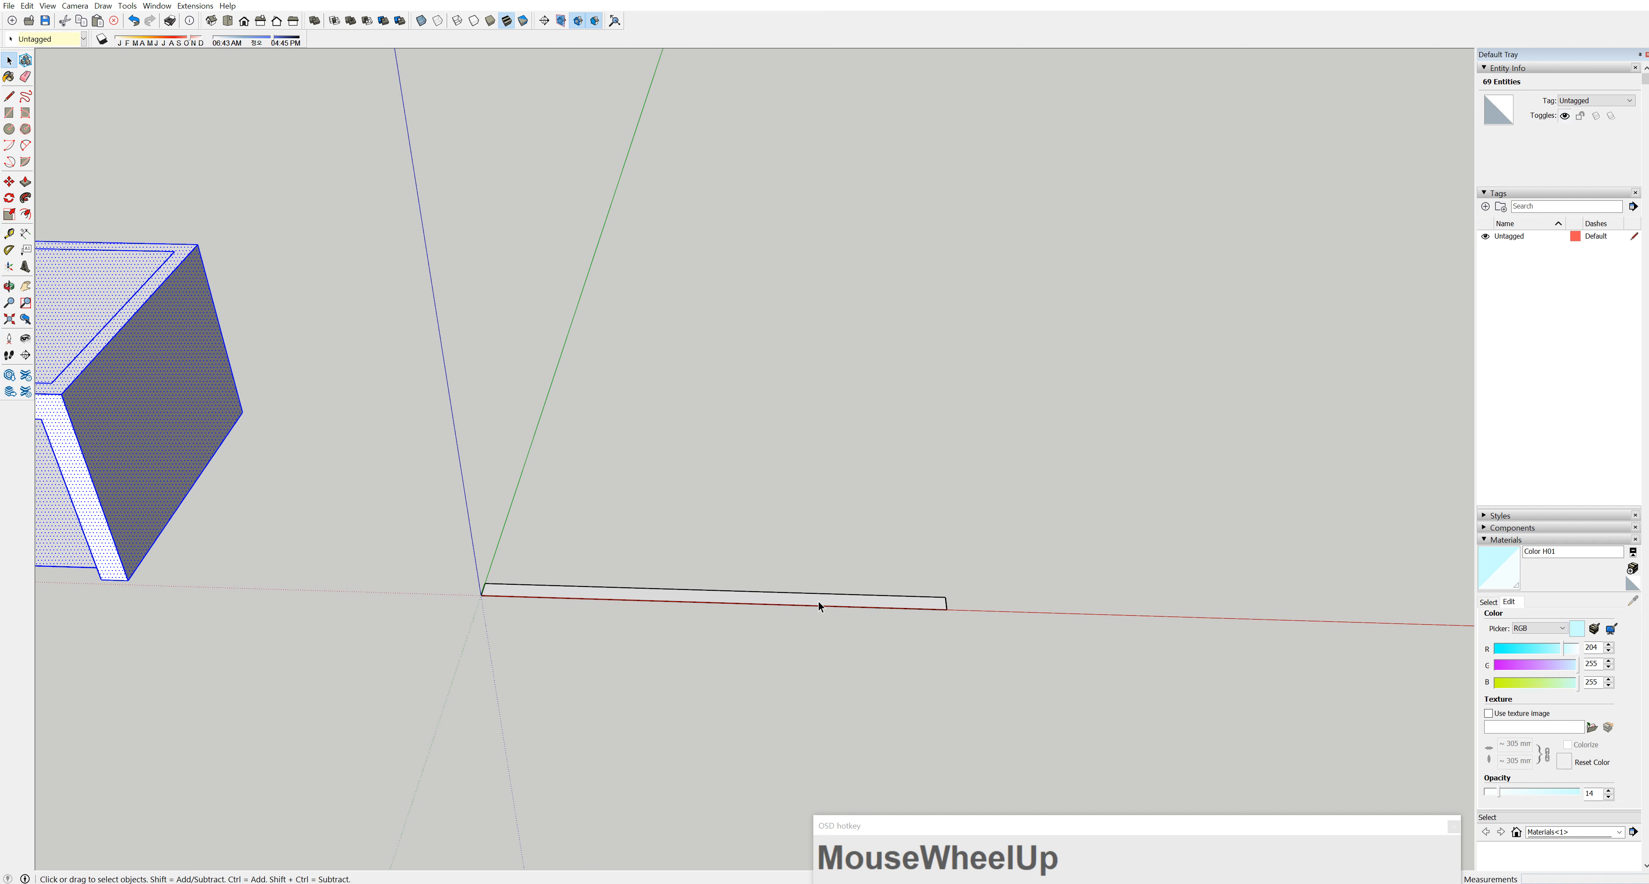
{"action": "left_click", "coordinate": [818, 602]}
{"action": "double_click", "coordinate": [747, 597]}
{"action": "left_click", "coordinate": [490, 587]}
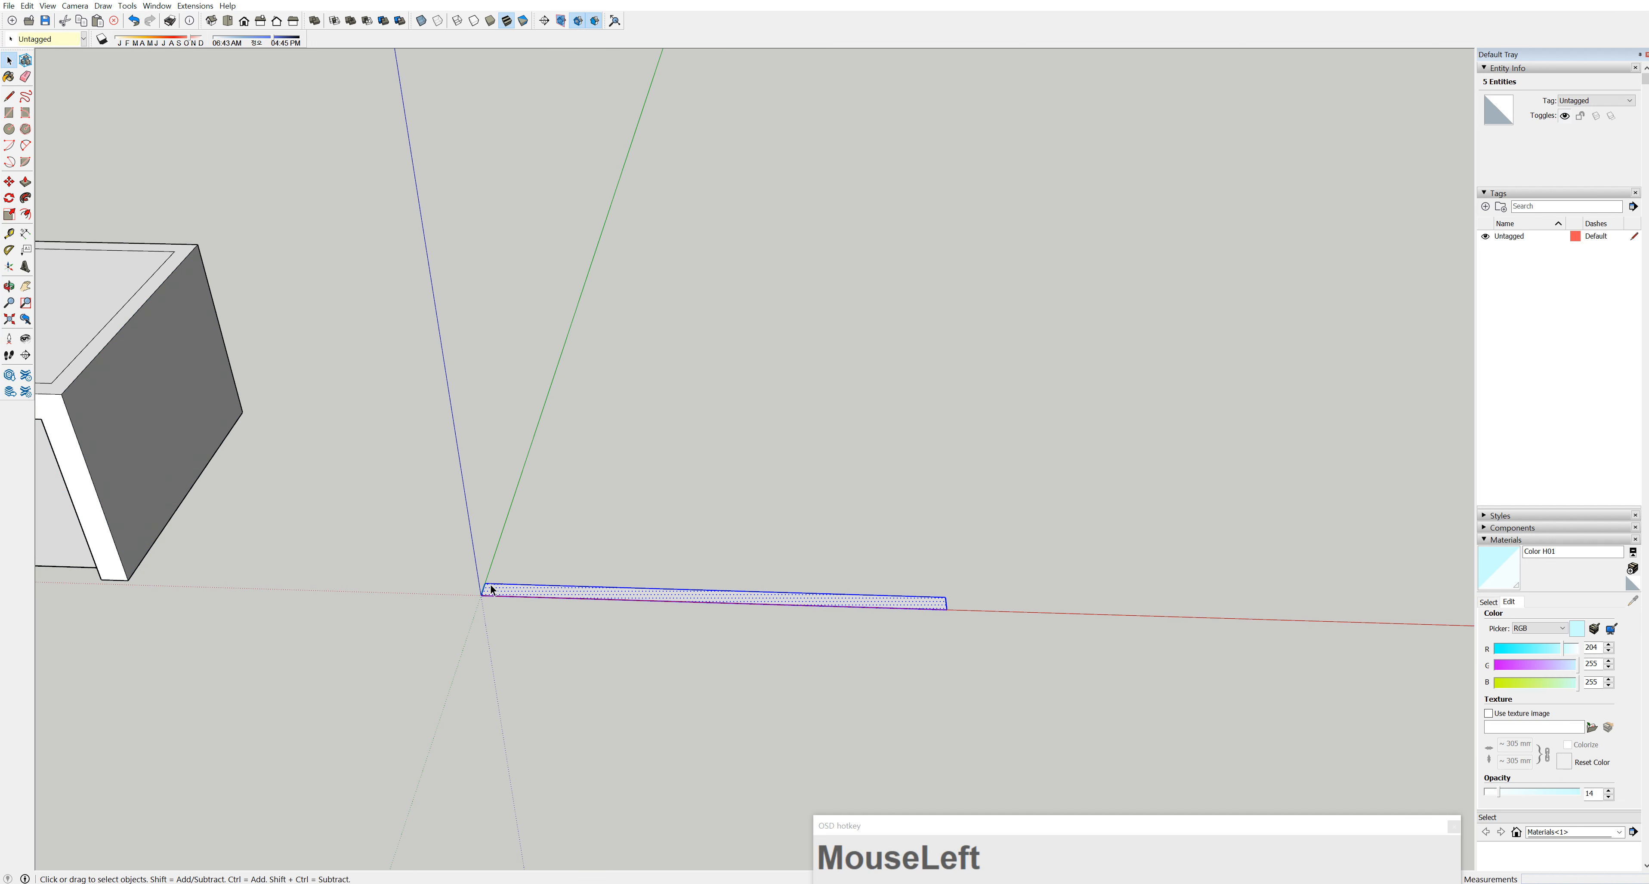
{"action": "right_click", "coordinate": [532, 594]}
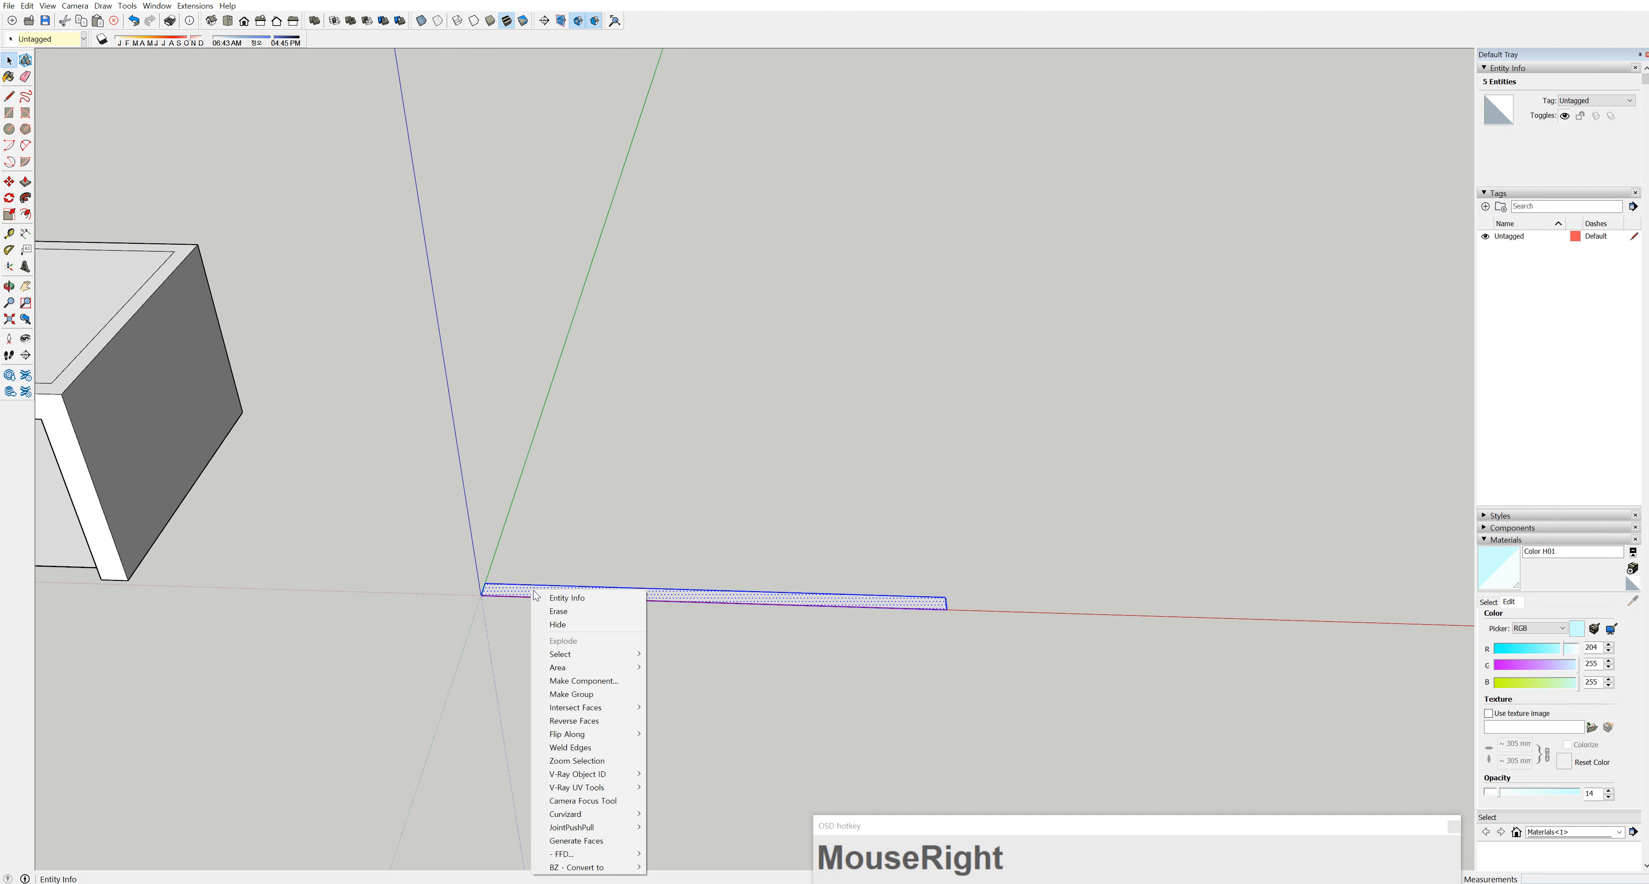
{"action": "left_click", "coordinate": [592, 703]}
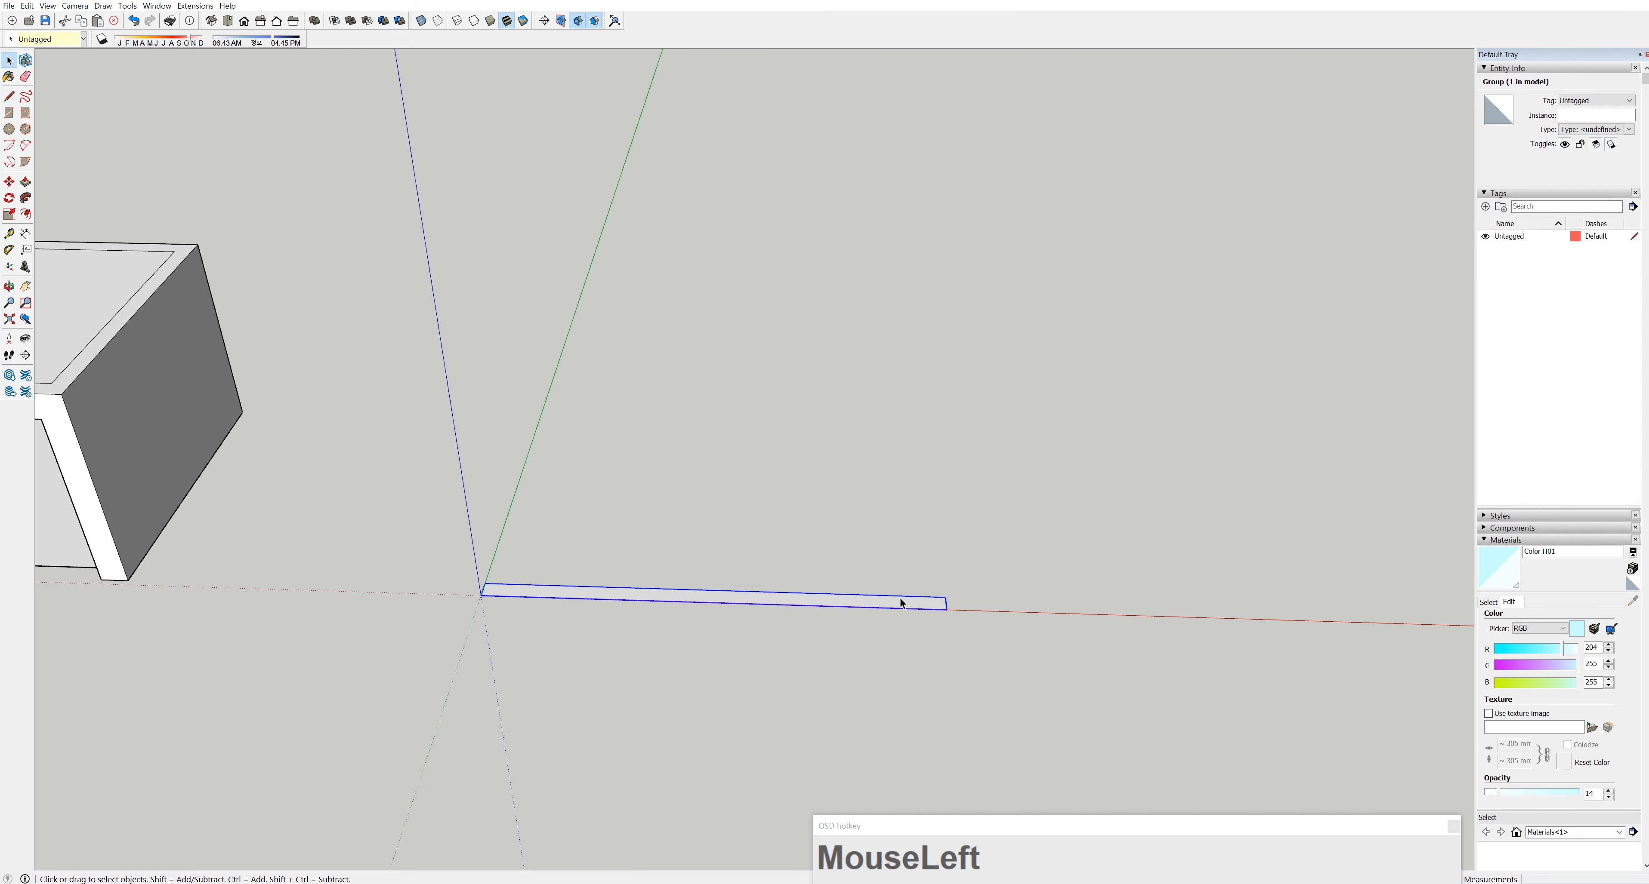
Inside the rectangle's group, pull the face up 2400 mm to form a wall, and close the group
{"action": "double_click", "coordinate": [879, 604]}
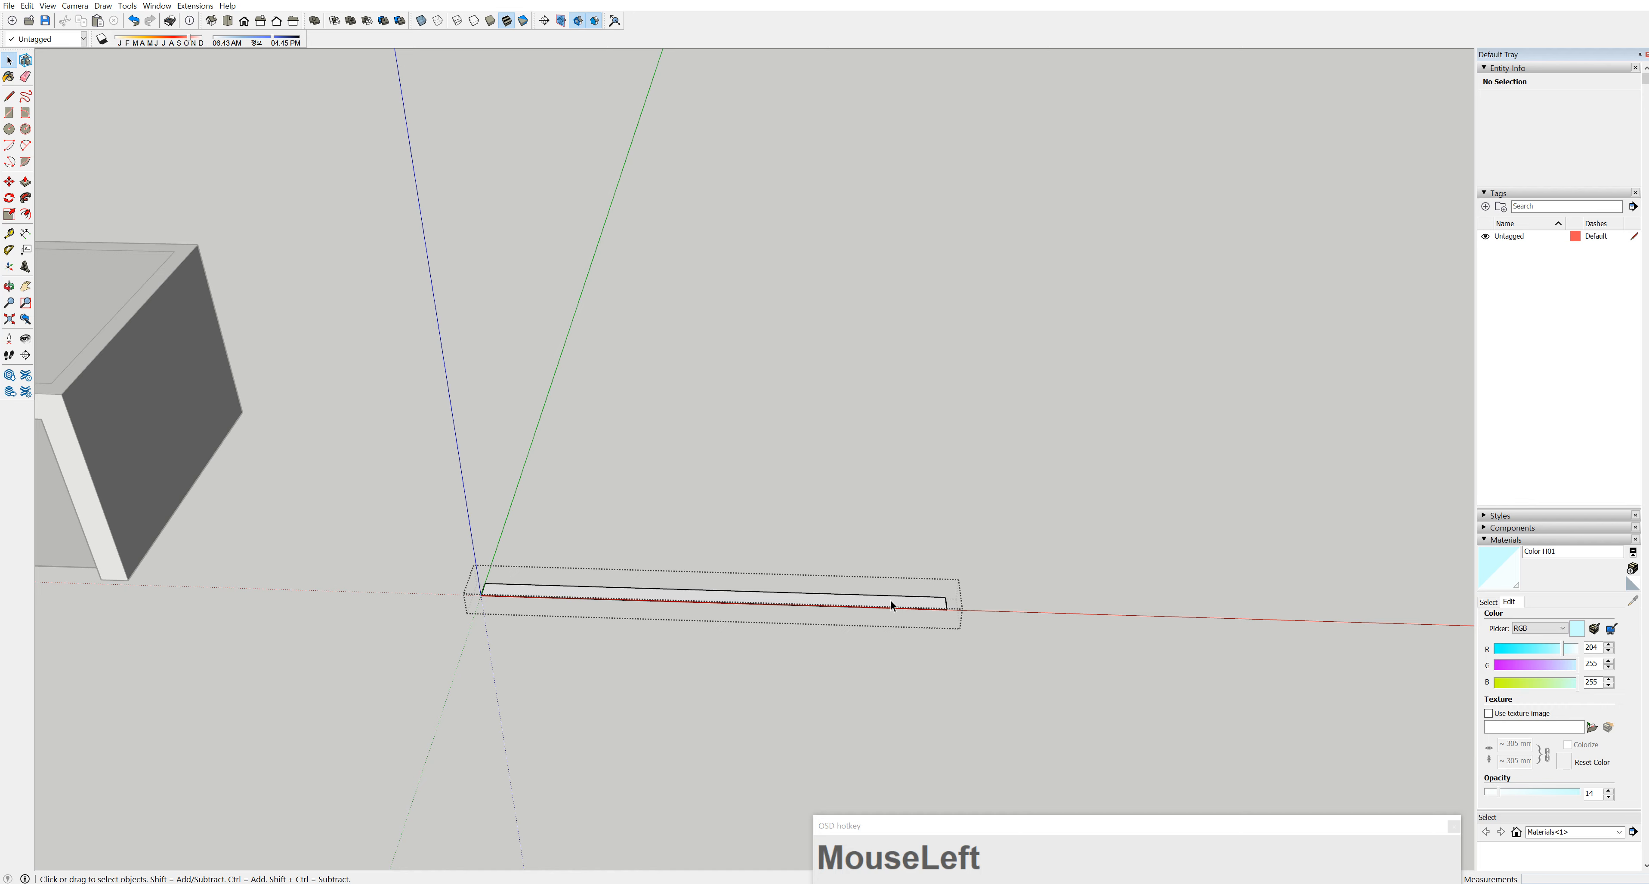
{"action": "left_click", "coordinate": [891, 601]}
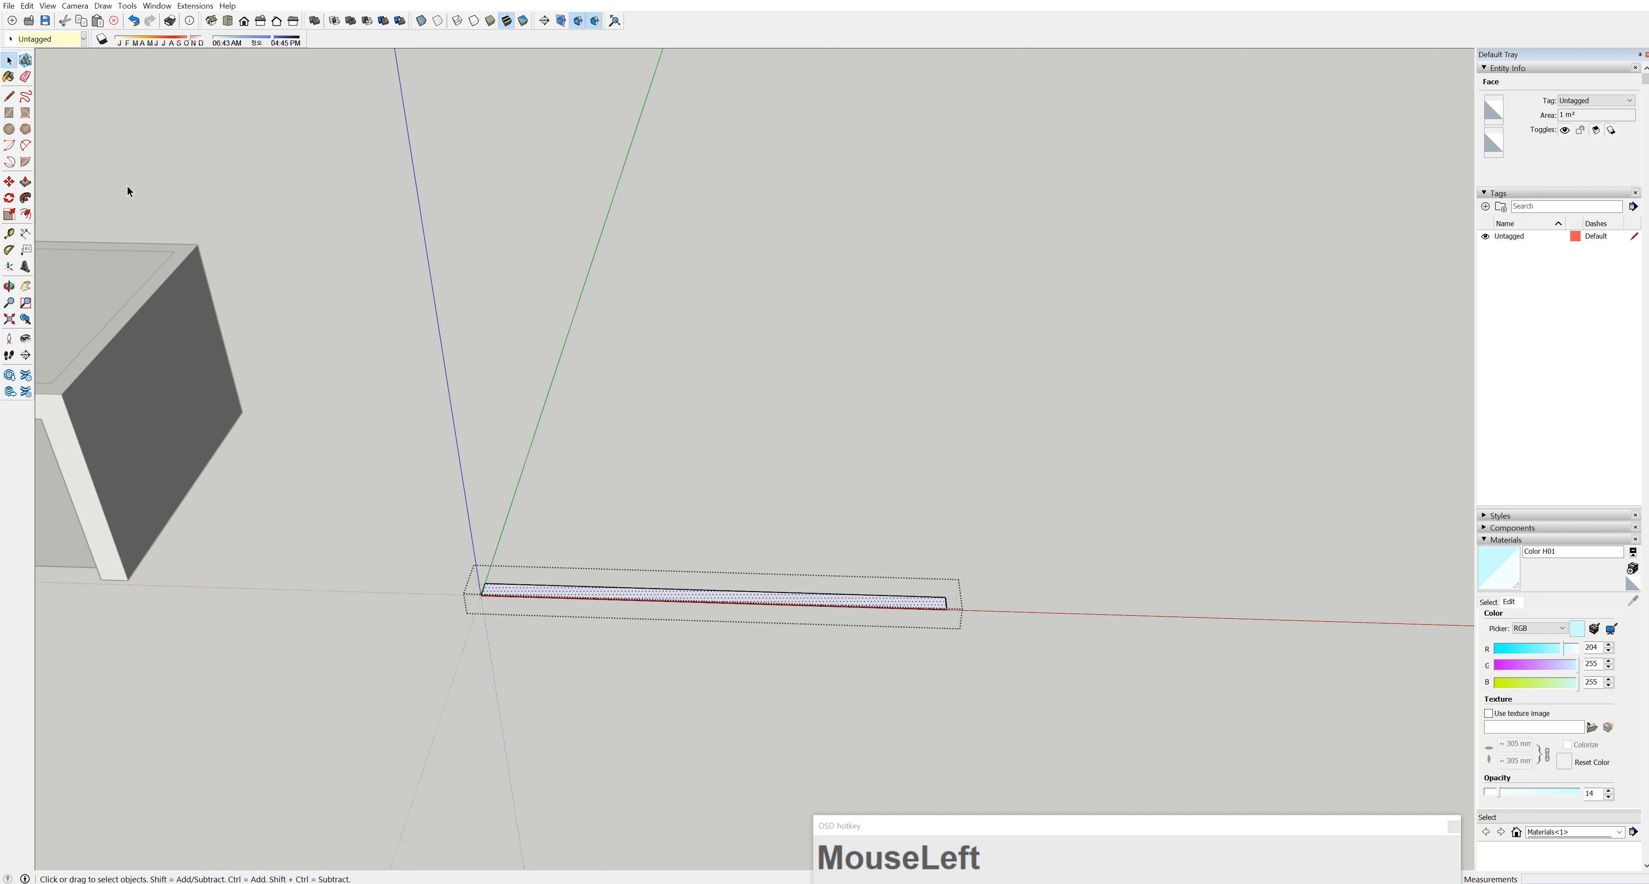
{"action": "left_click", "coordinate": [26, 182]}
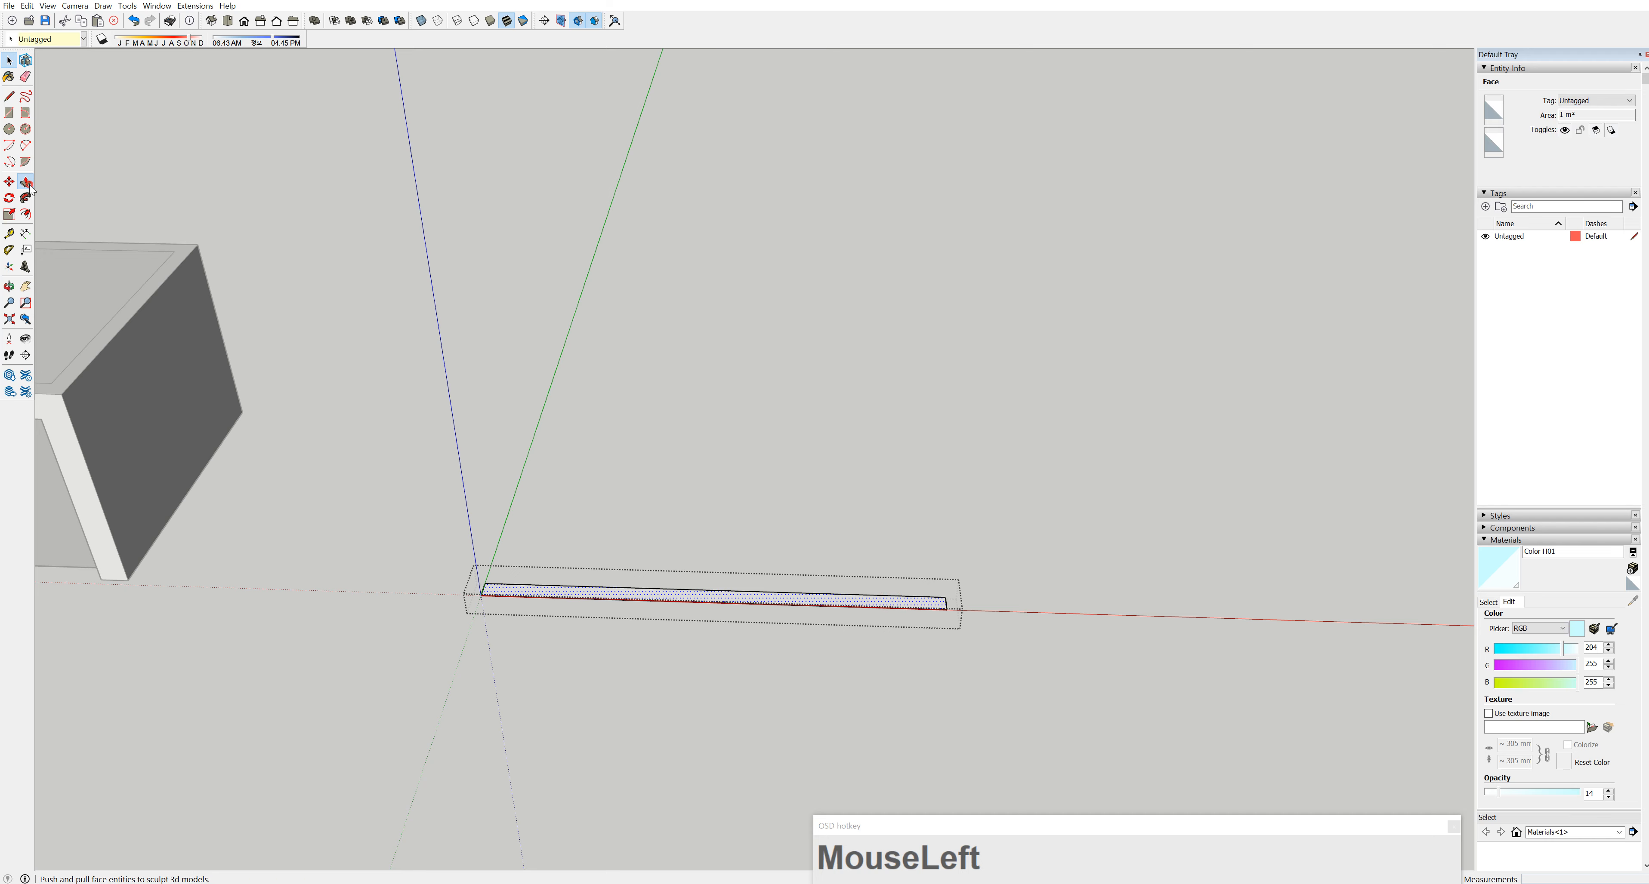
{"action": "left_click", "coordinate": [937, 604]}
{"action": "type", "text": "24"}
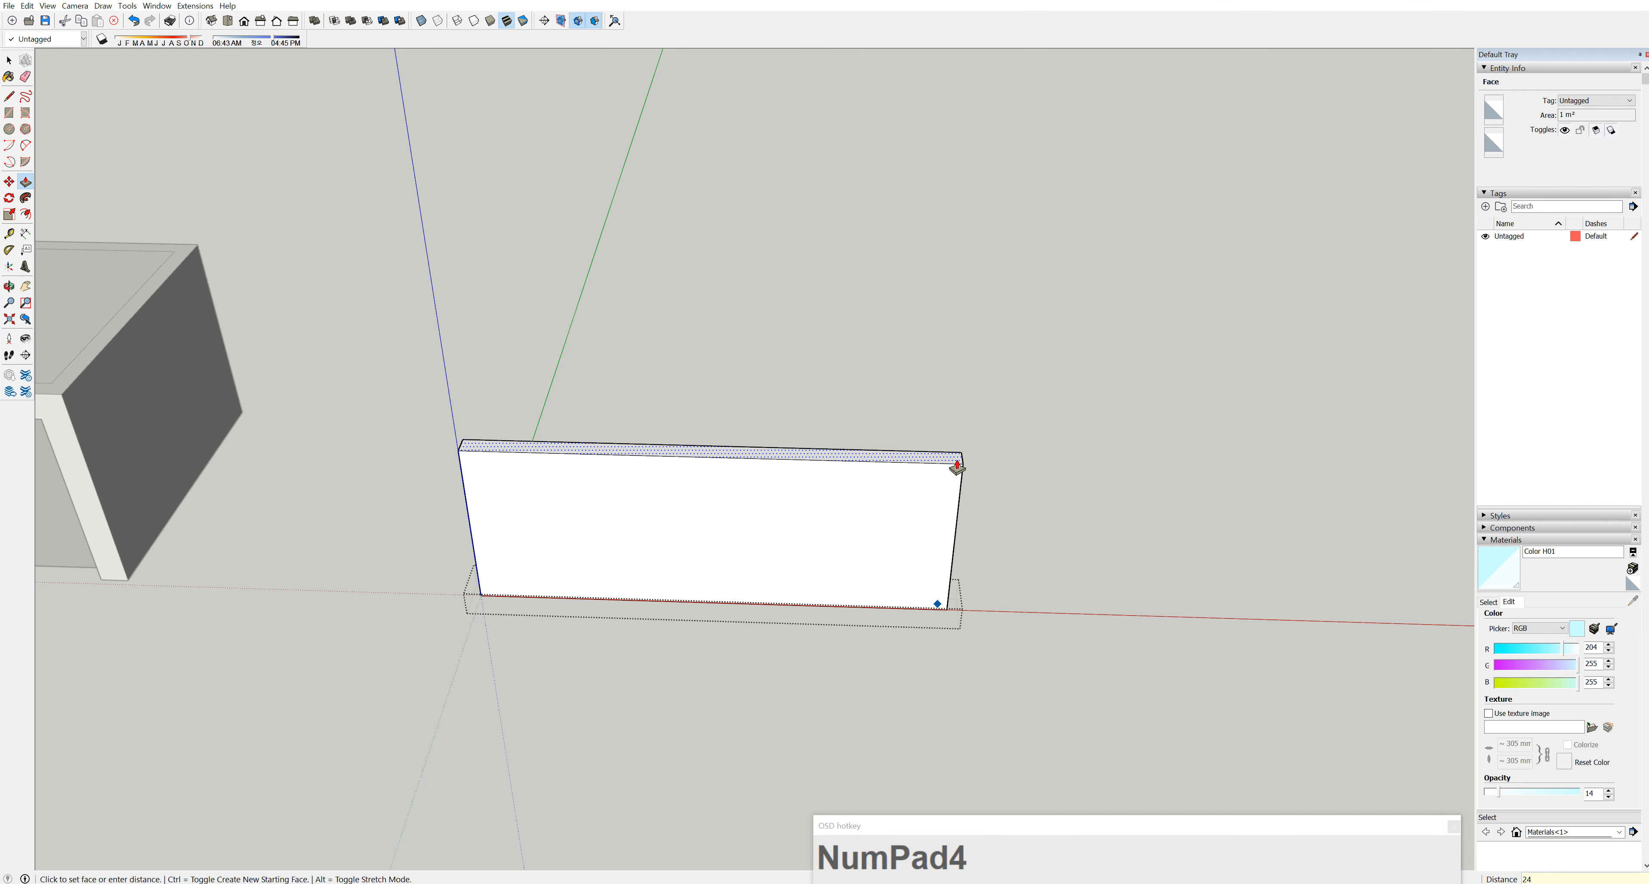
{"action": "type", "text": "00"}
{"action": "key", "text": "Return"}
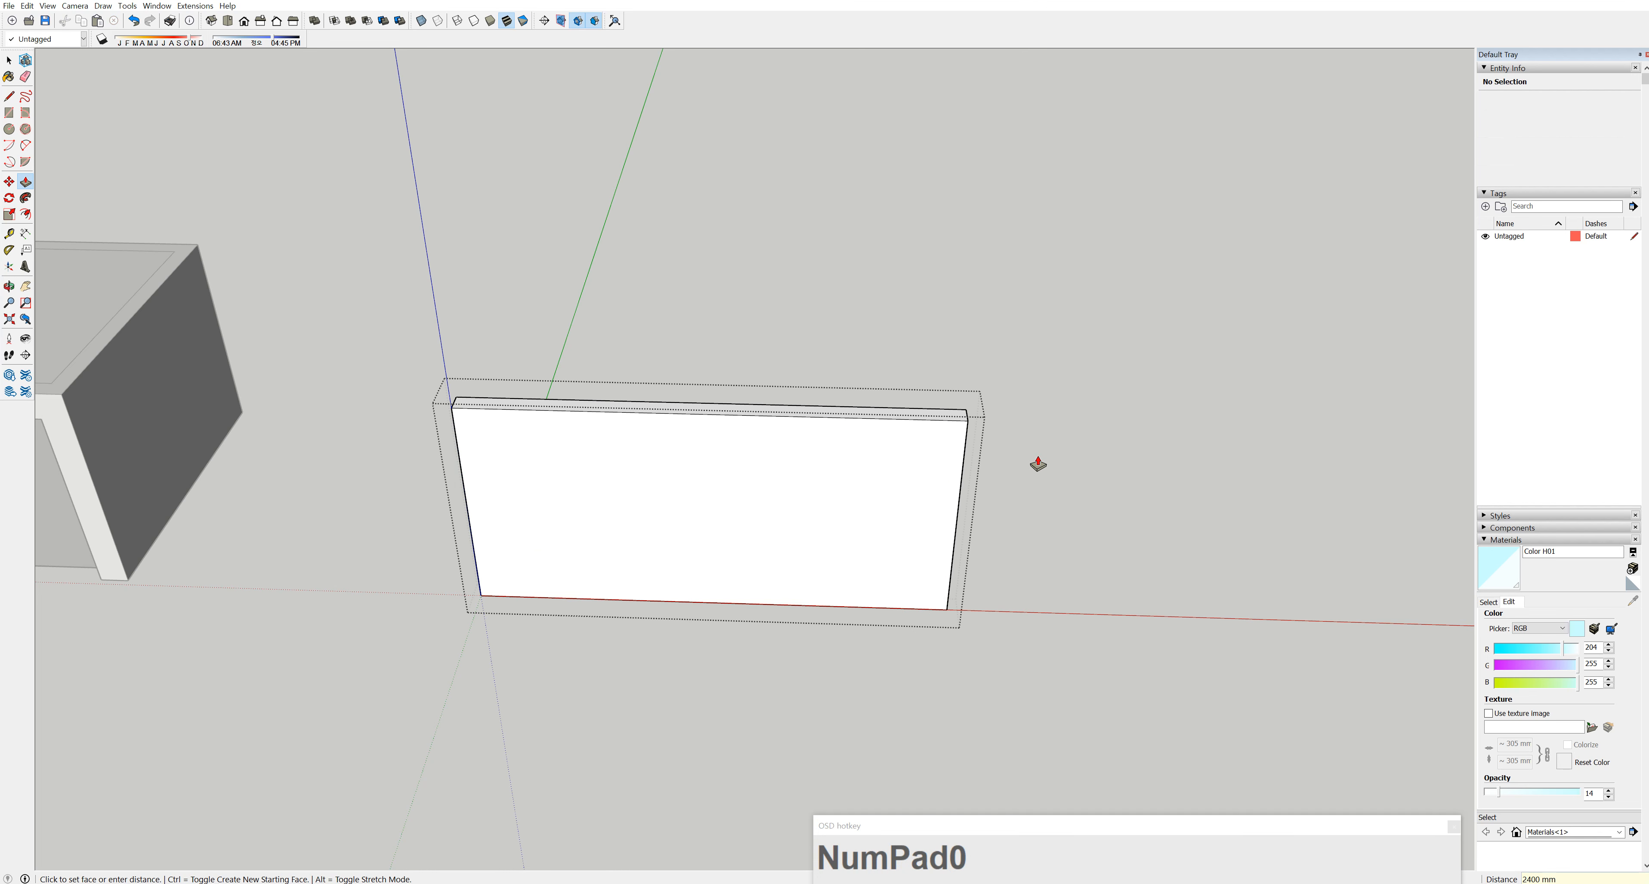
{"action": "left_click", "coordinate": [9, 61]}
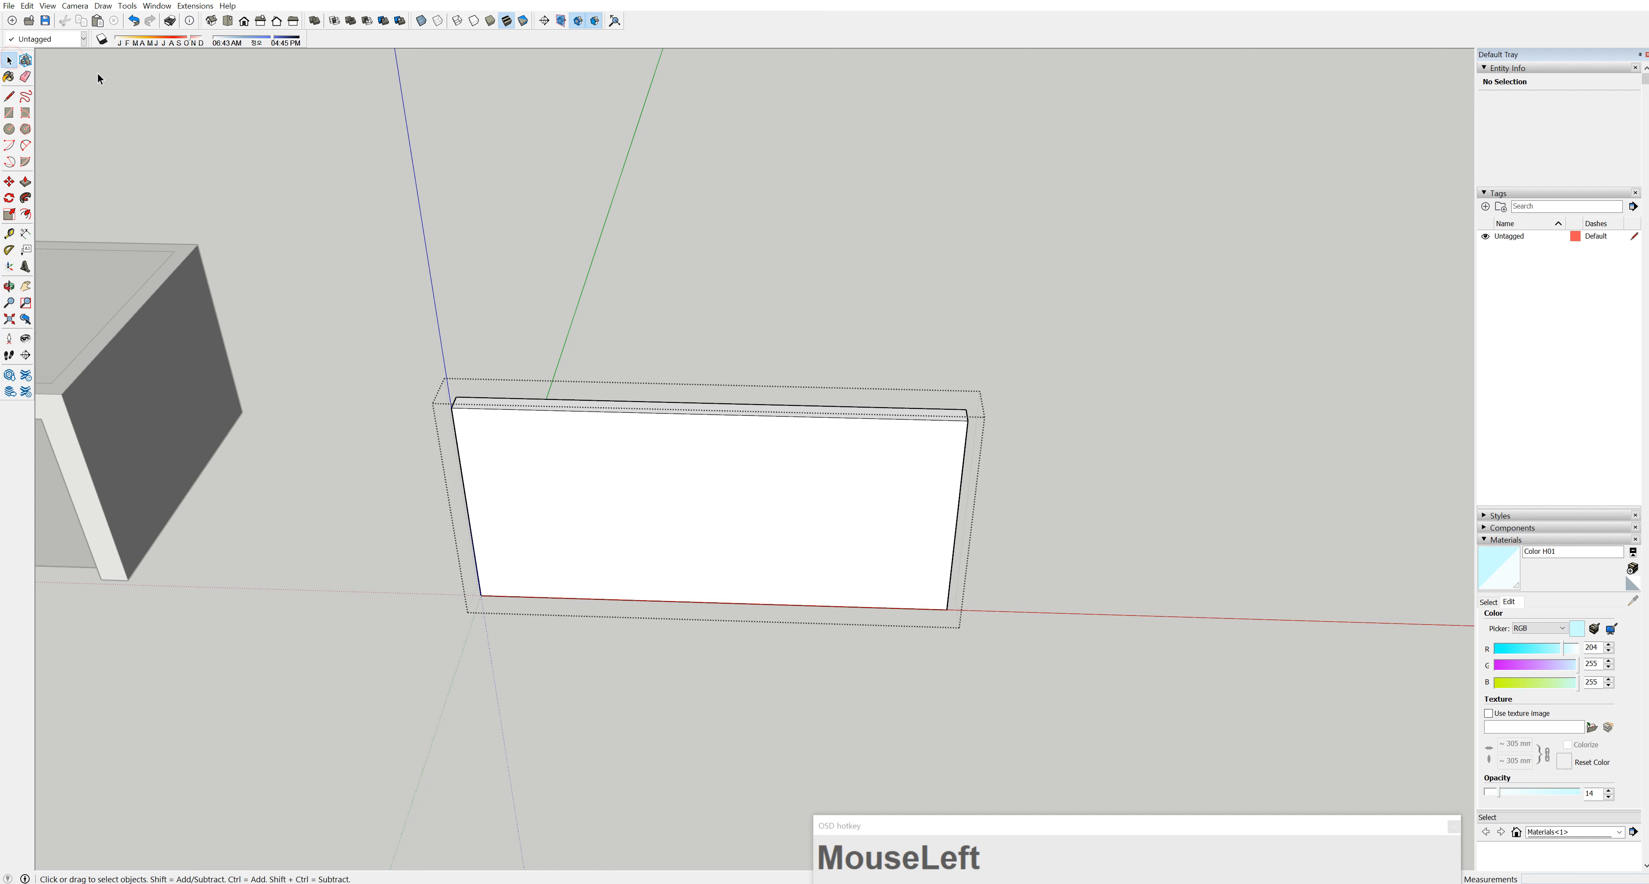
{"action": "left_click", "coordinate": [1070, 255]}
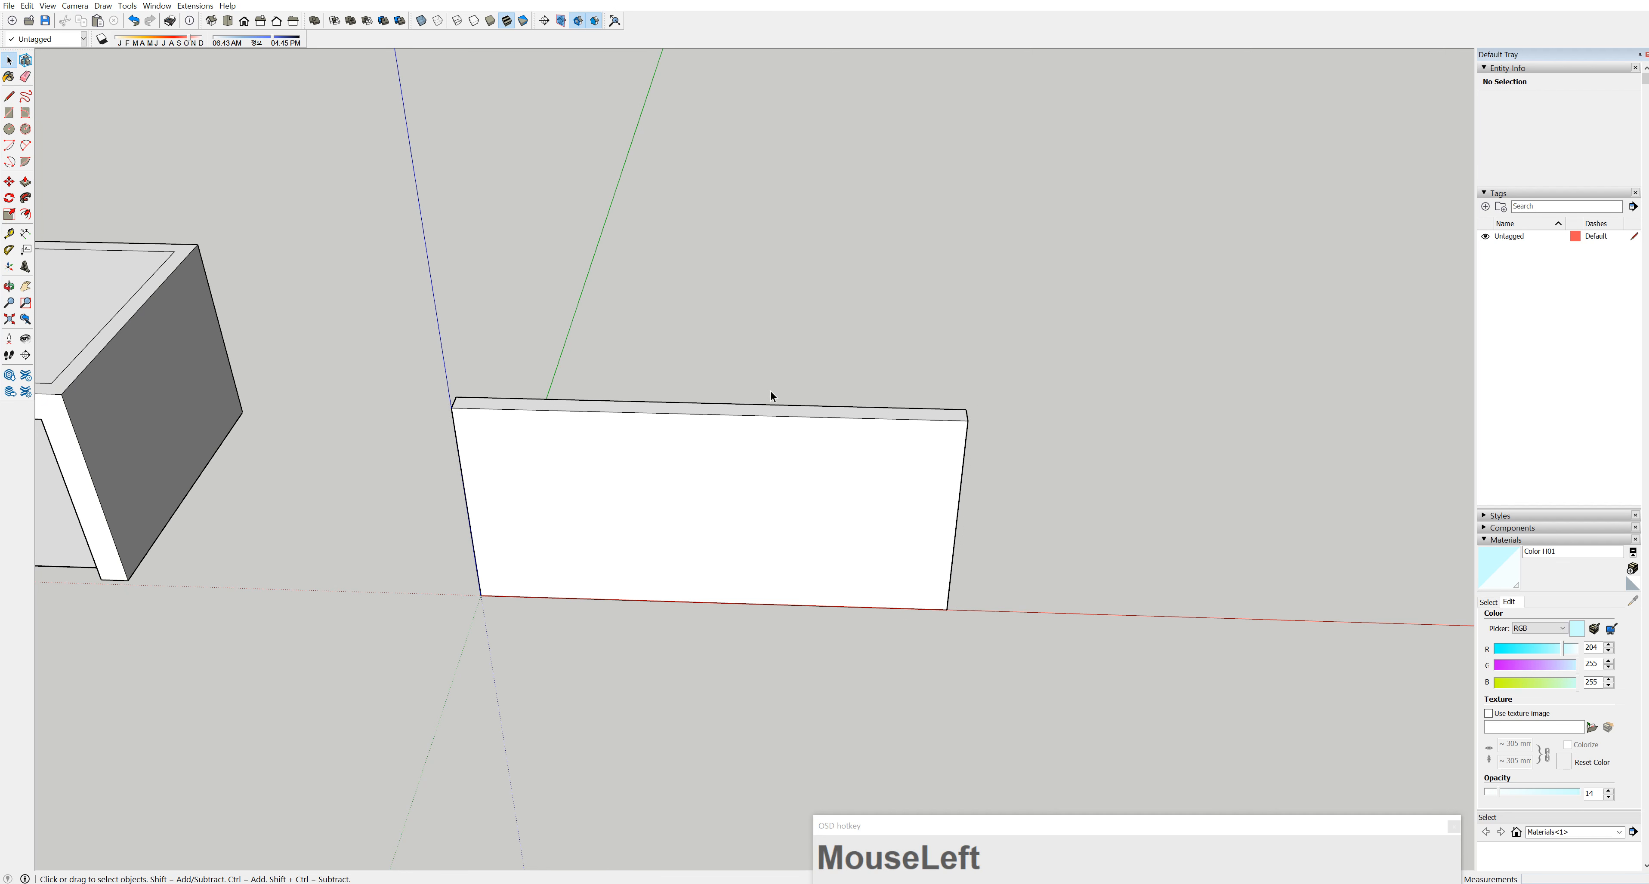
Place a guide parallel to the wall, 3000 mm along the green axis from its inner bottom edge
{"action": "middle_click_drag", "start_coordinate": [975, 494], "coordinate": [717, 469]}
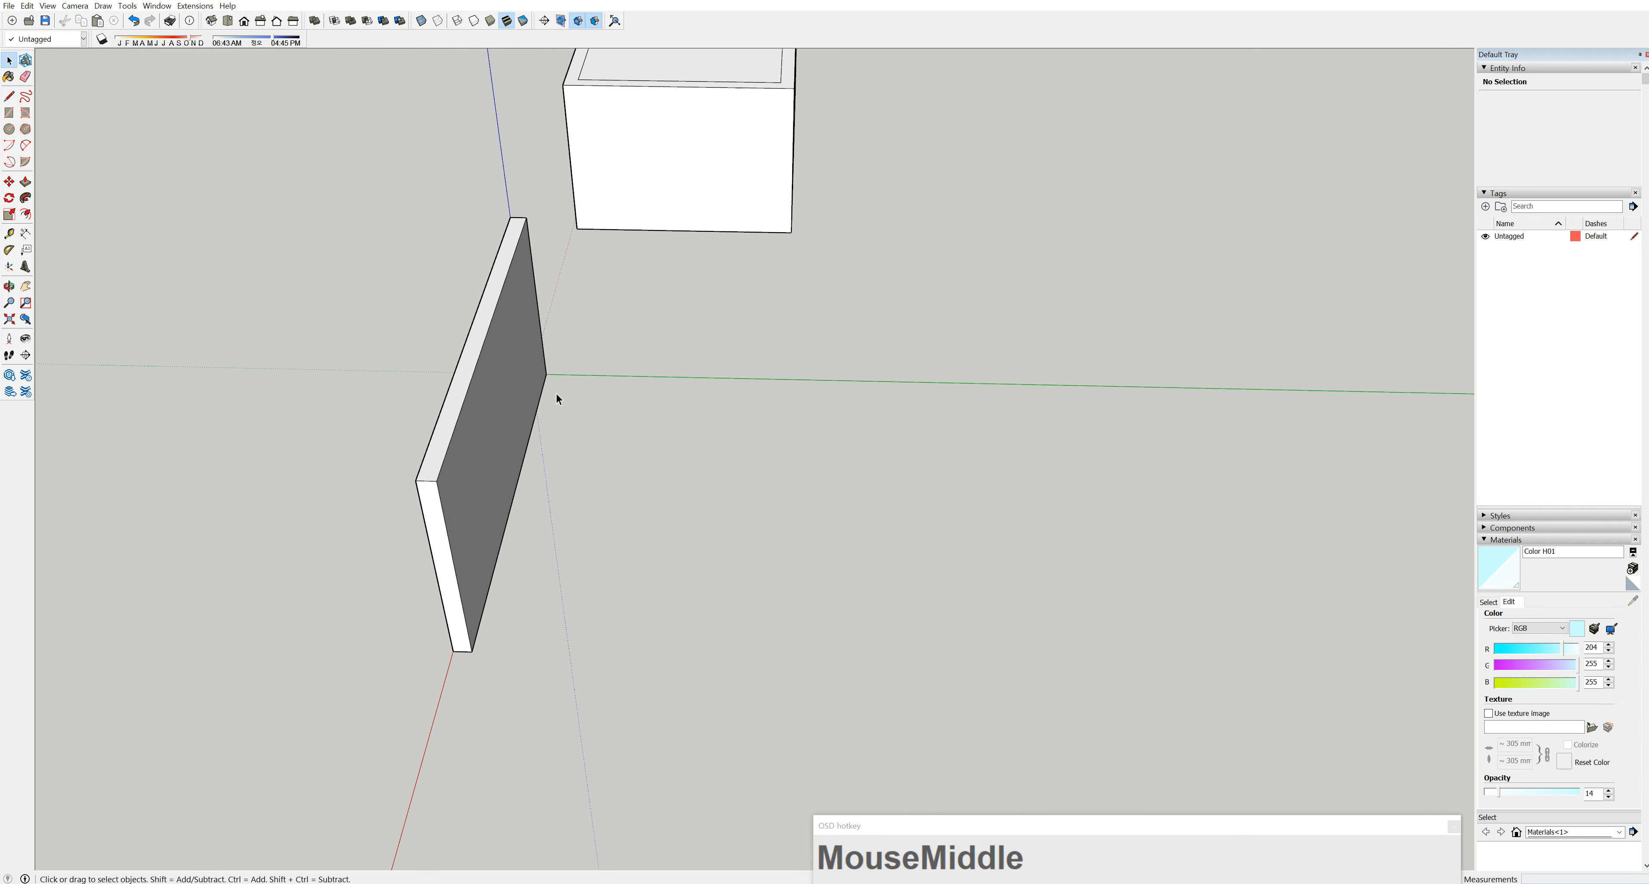
{"action": "middle_click_drag", "start_coordinate": [556, 394], "coordinate": [592, 425]}
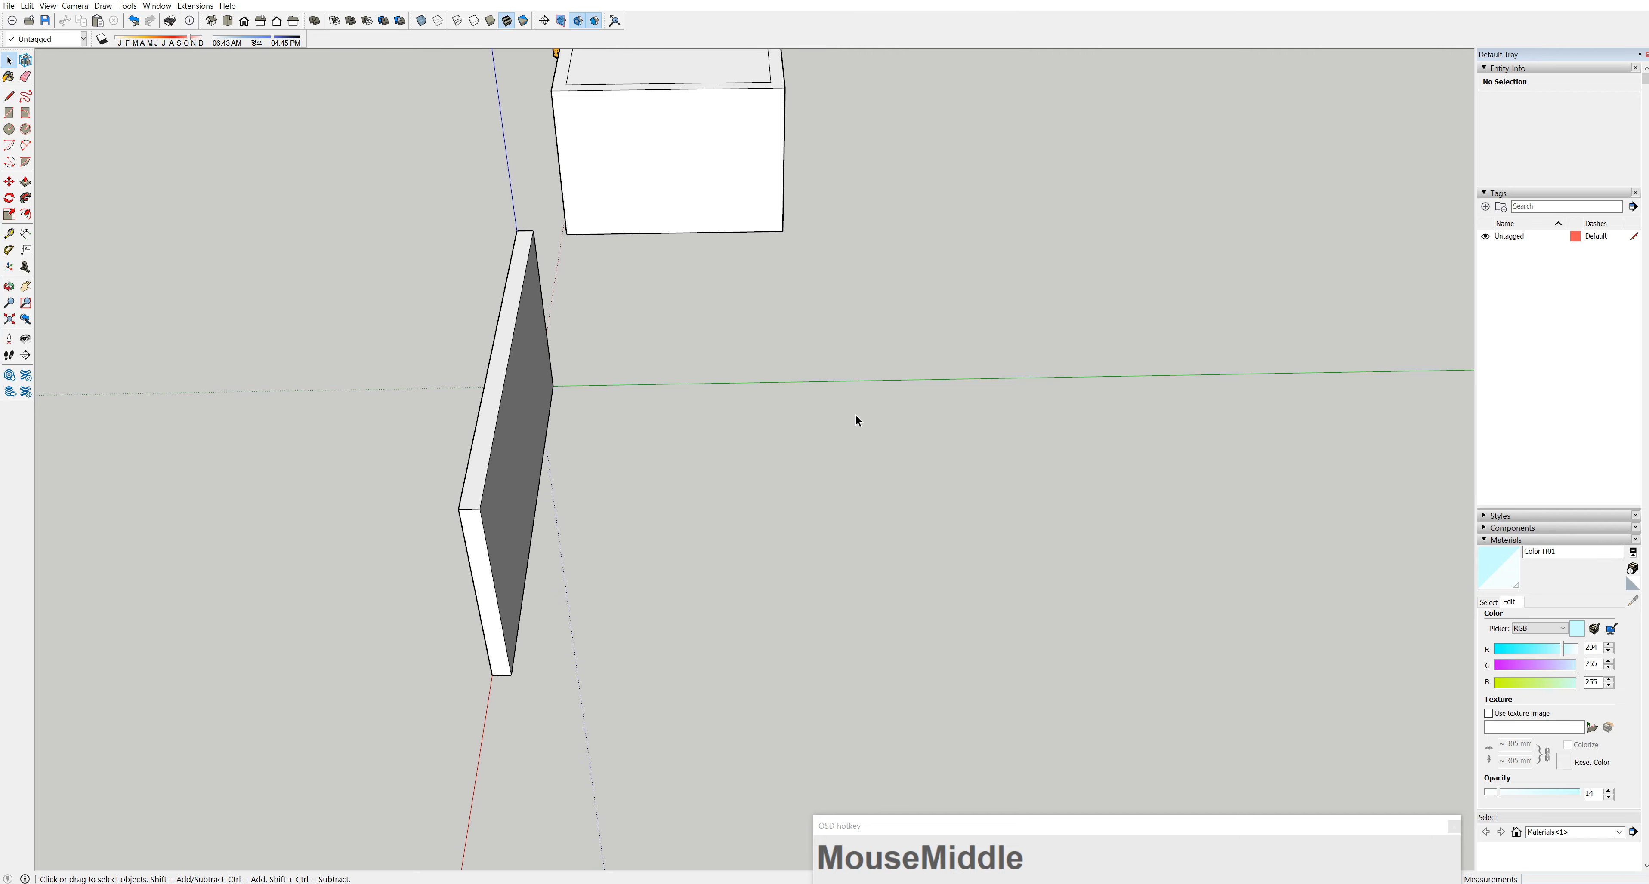
{"action": "left_click", "coordinate": [11, 234]}
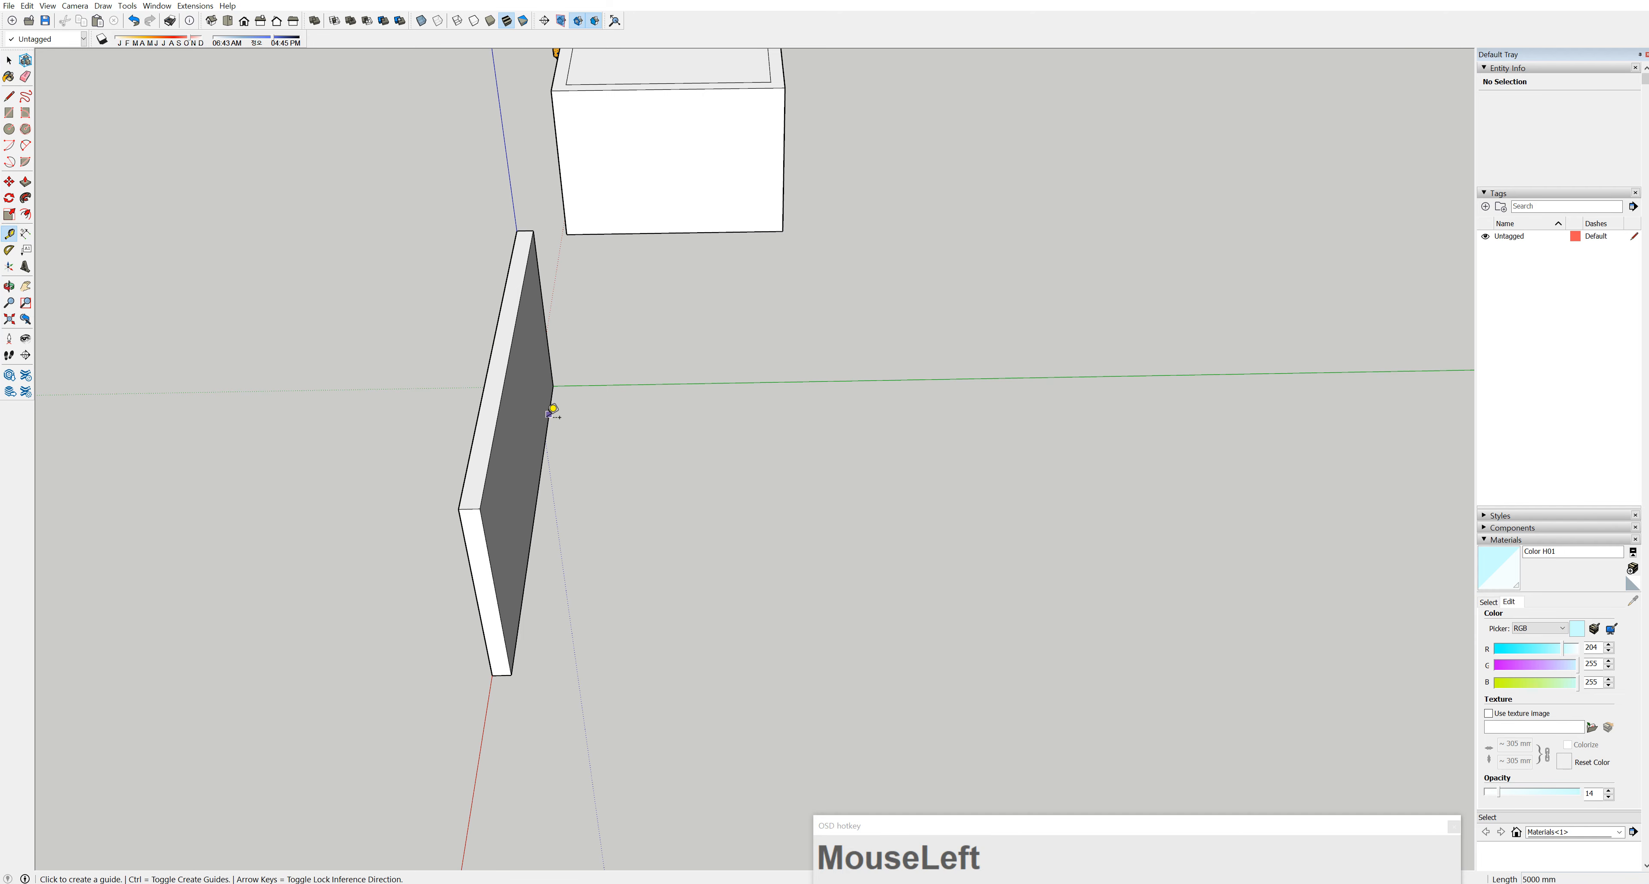
{"action": "left_click", "coordinate": [546, 432]}
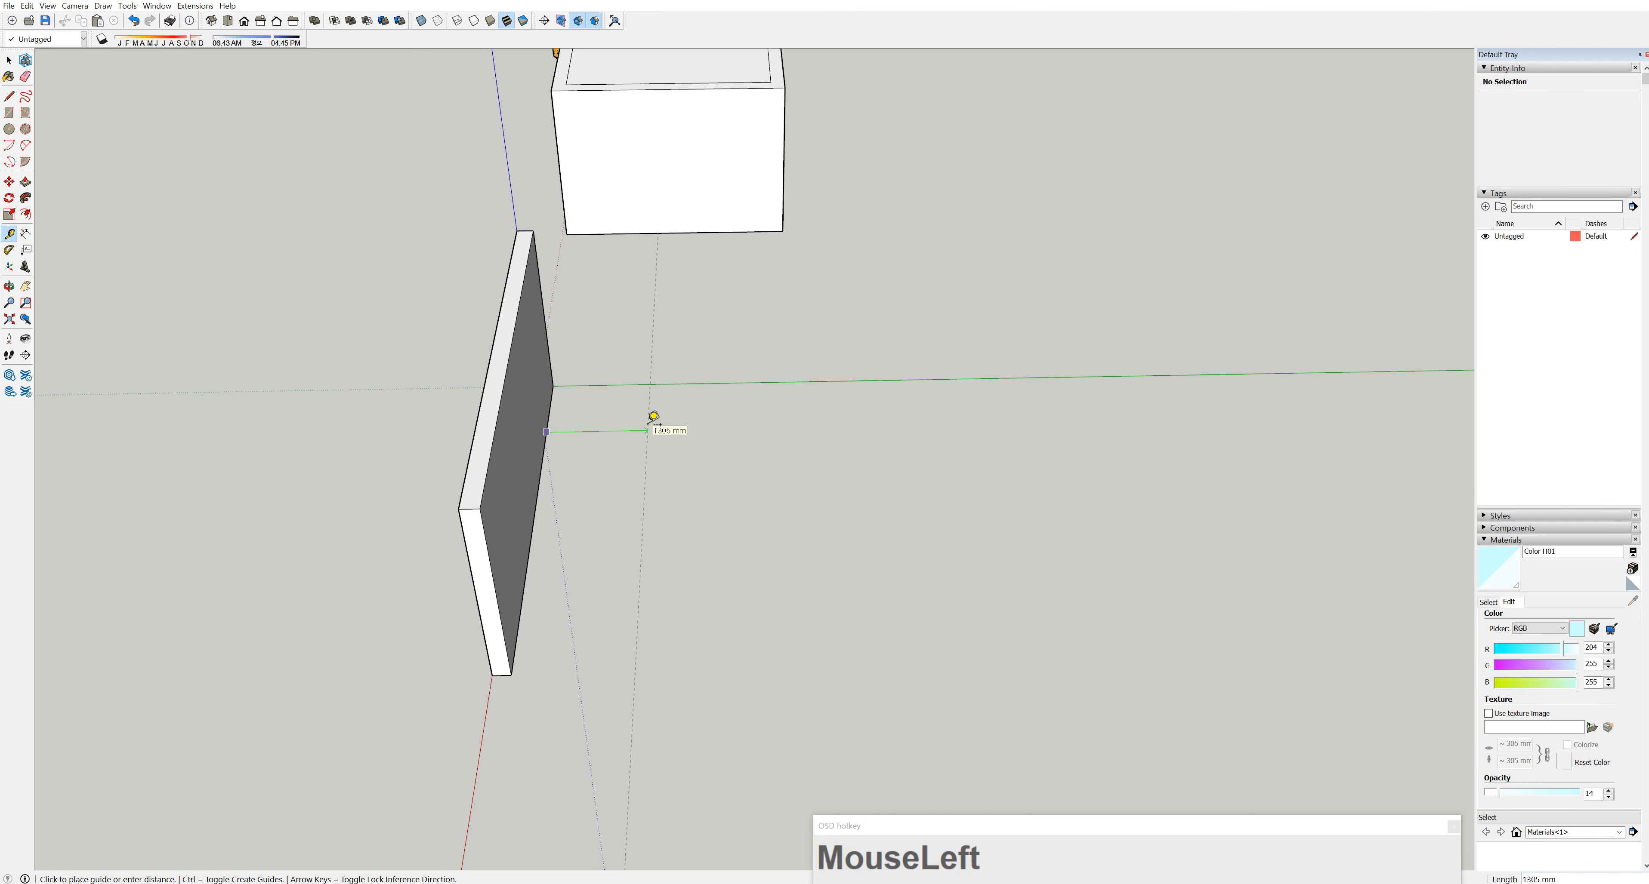
{"action": "type", "text": "3000"}
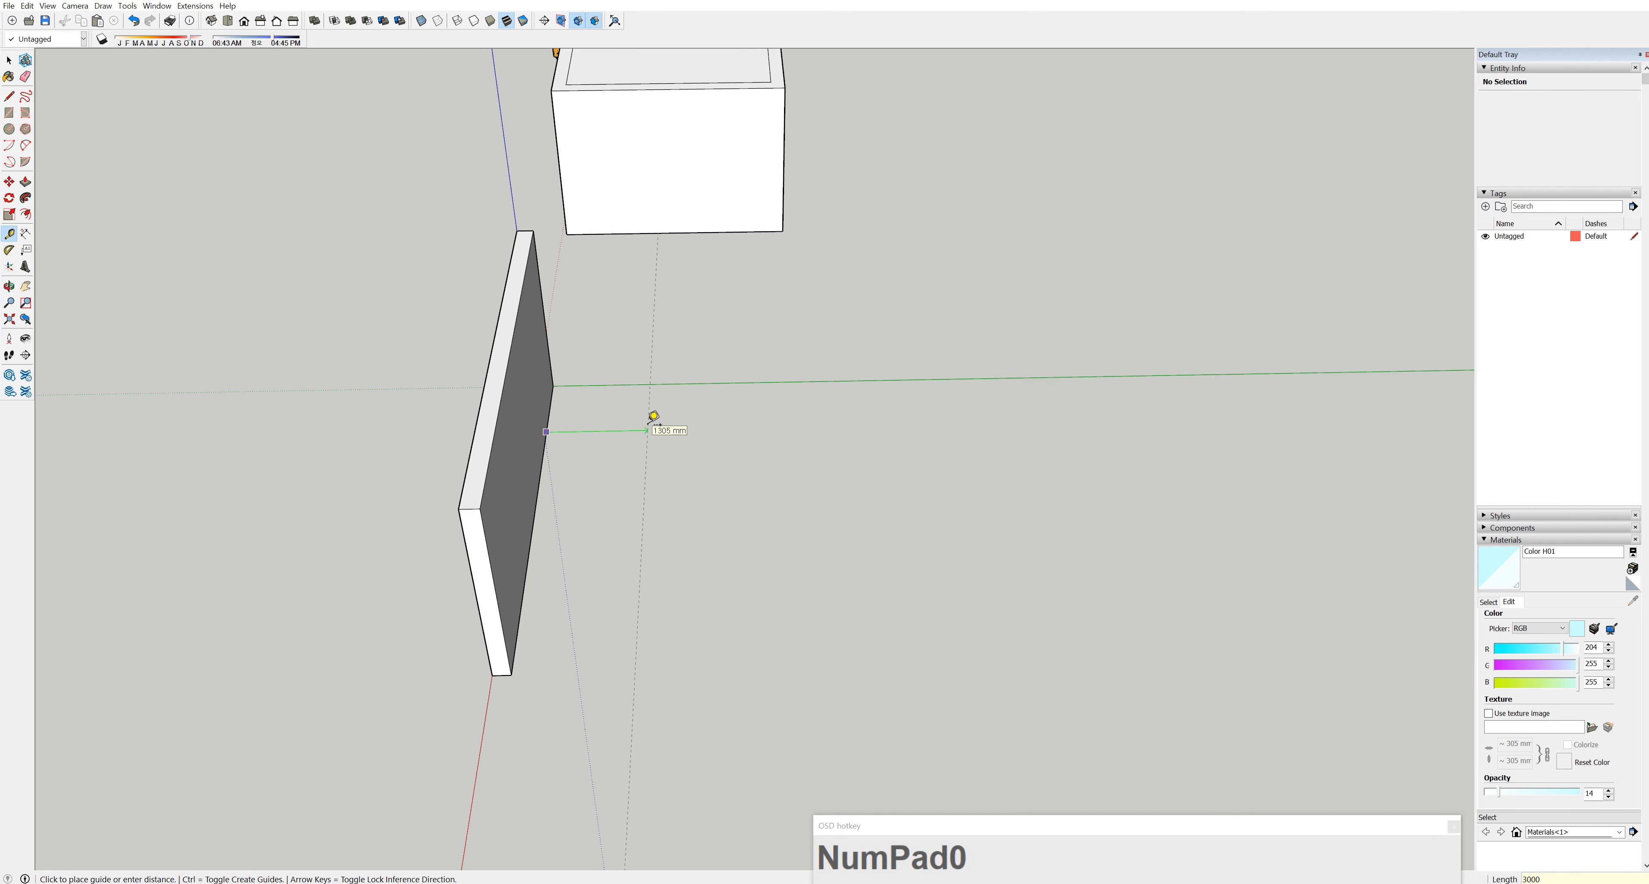
{"action": "key", "text": "Return"}
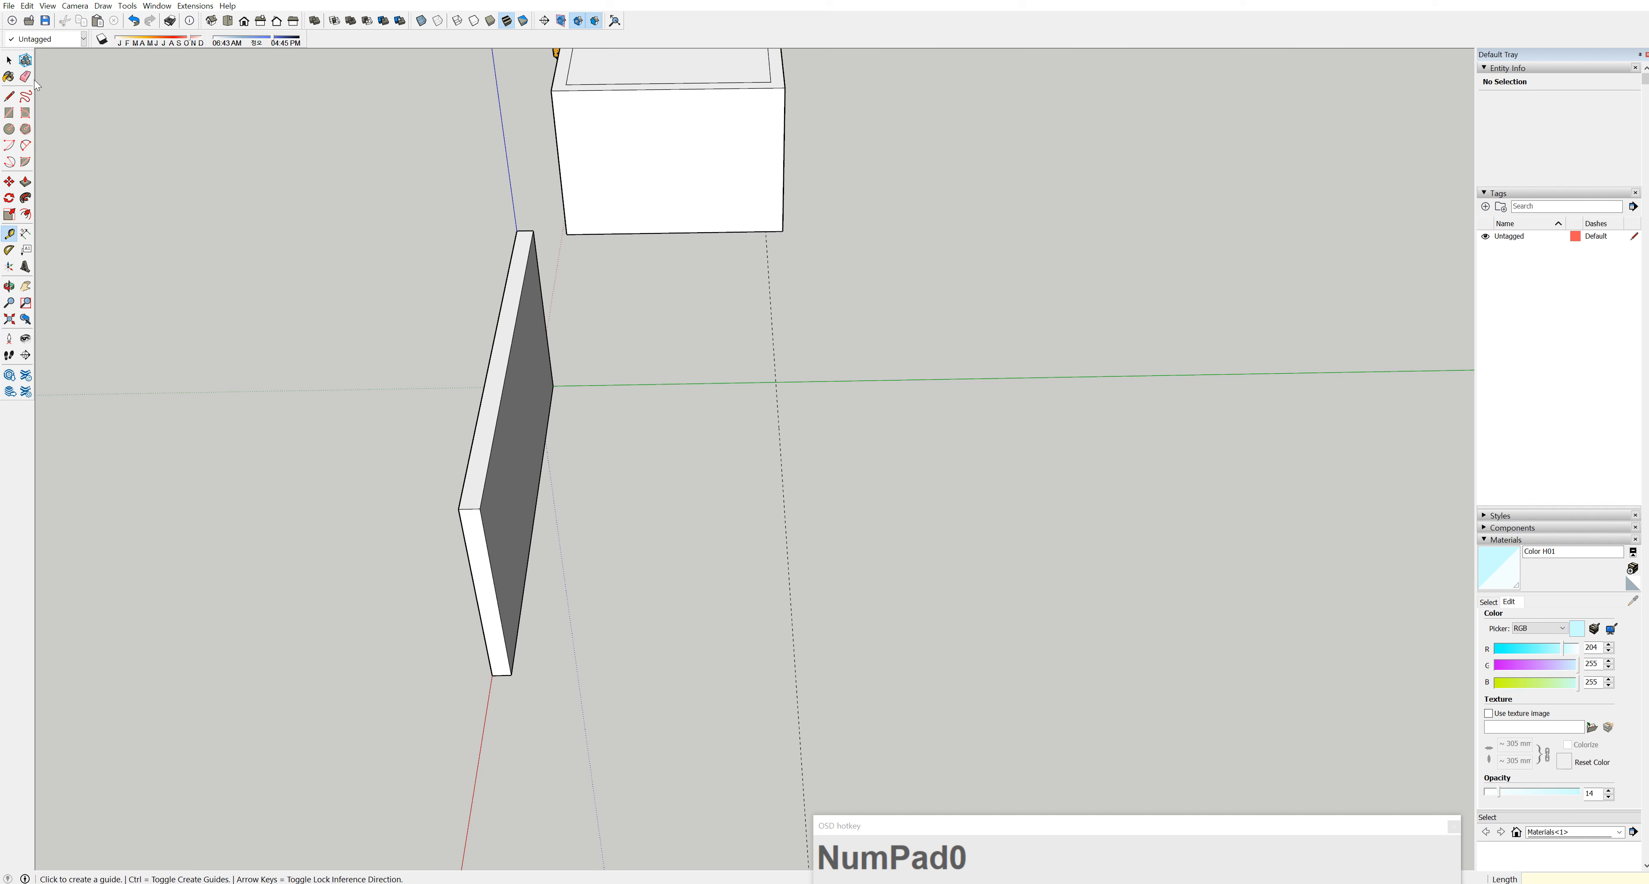
Copy the wall group 3200 mm along the green axis so that its inner face sits on the guide
{"action": "left_click", "coordinate": [10, 62]}
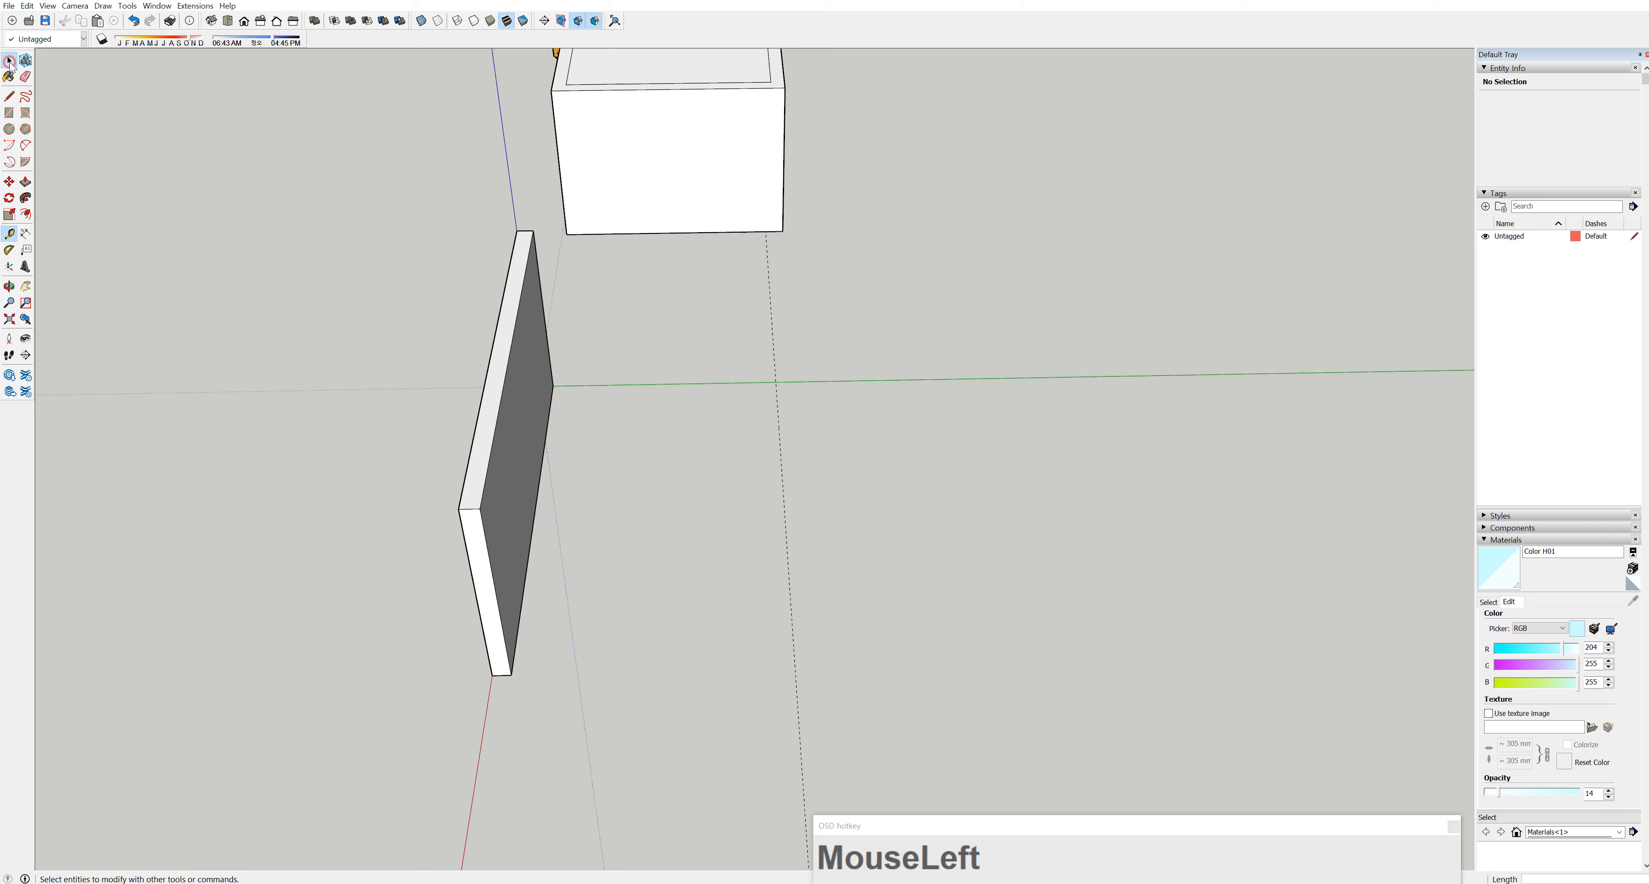
{"action": "left_click", "coordinate": [529, 330]}
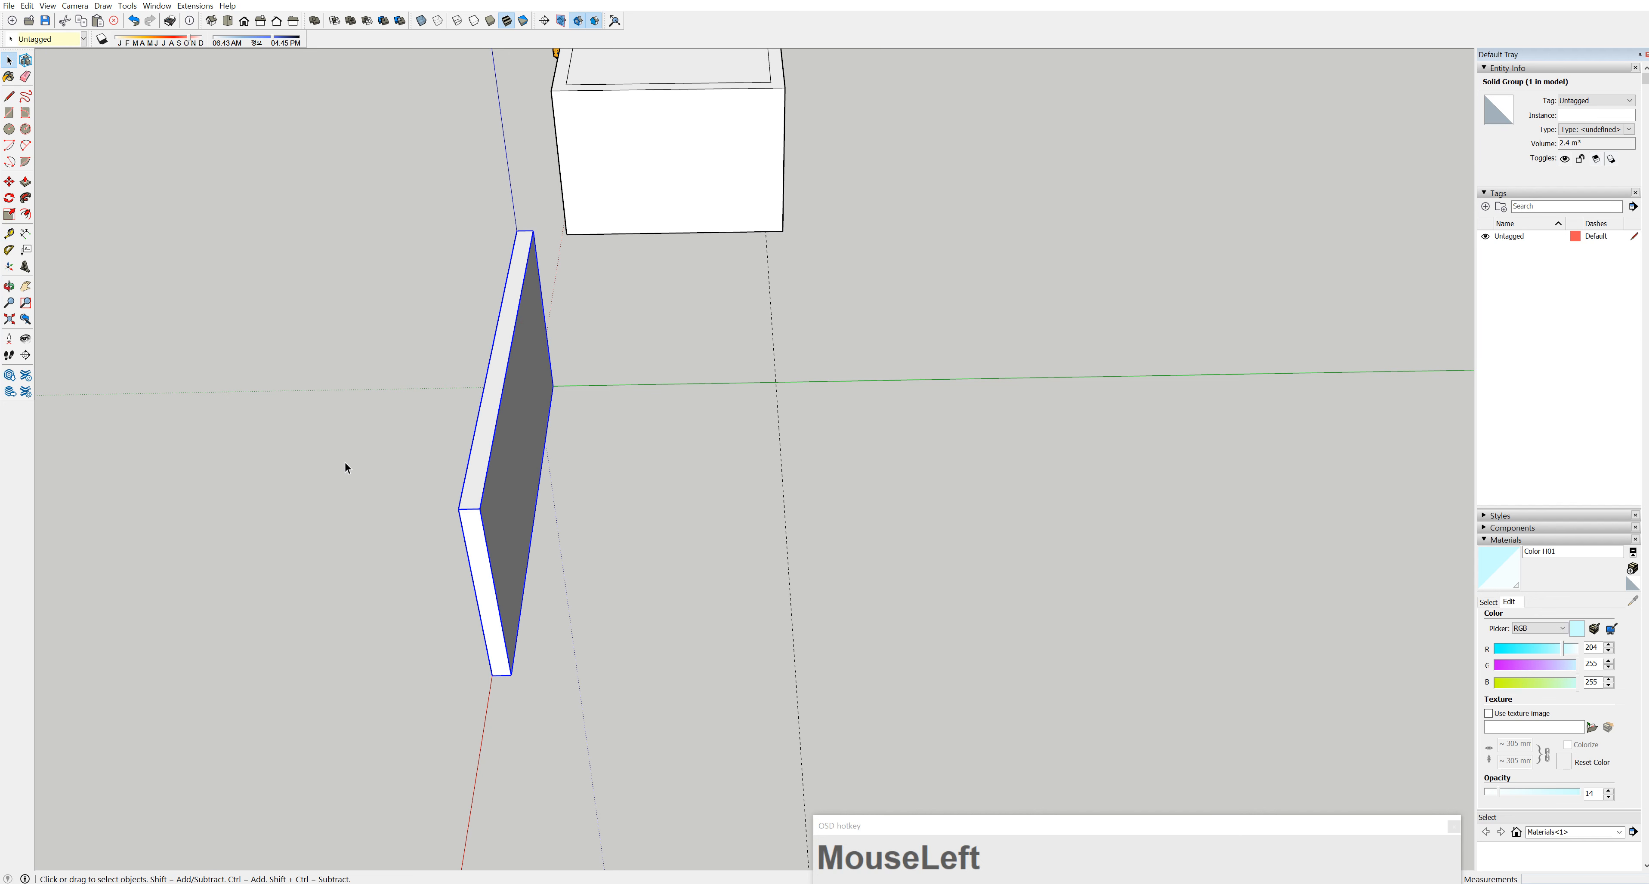
{"action": "left_click", "coordinate": [10, 183]}
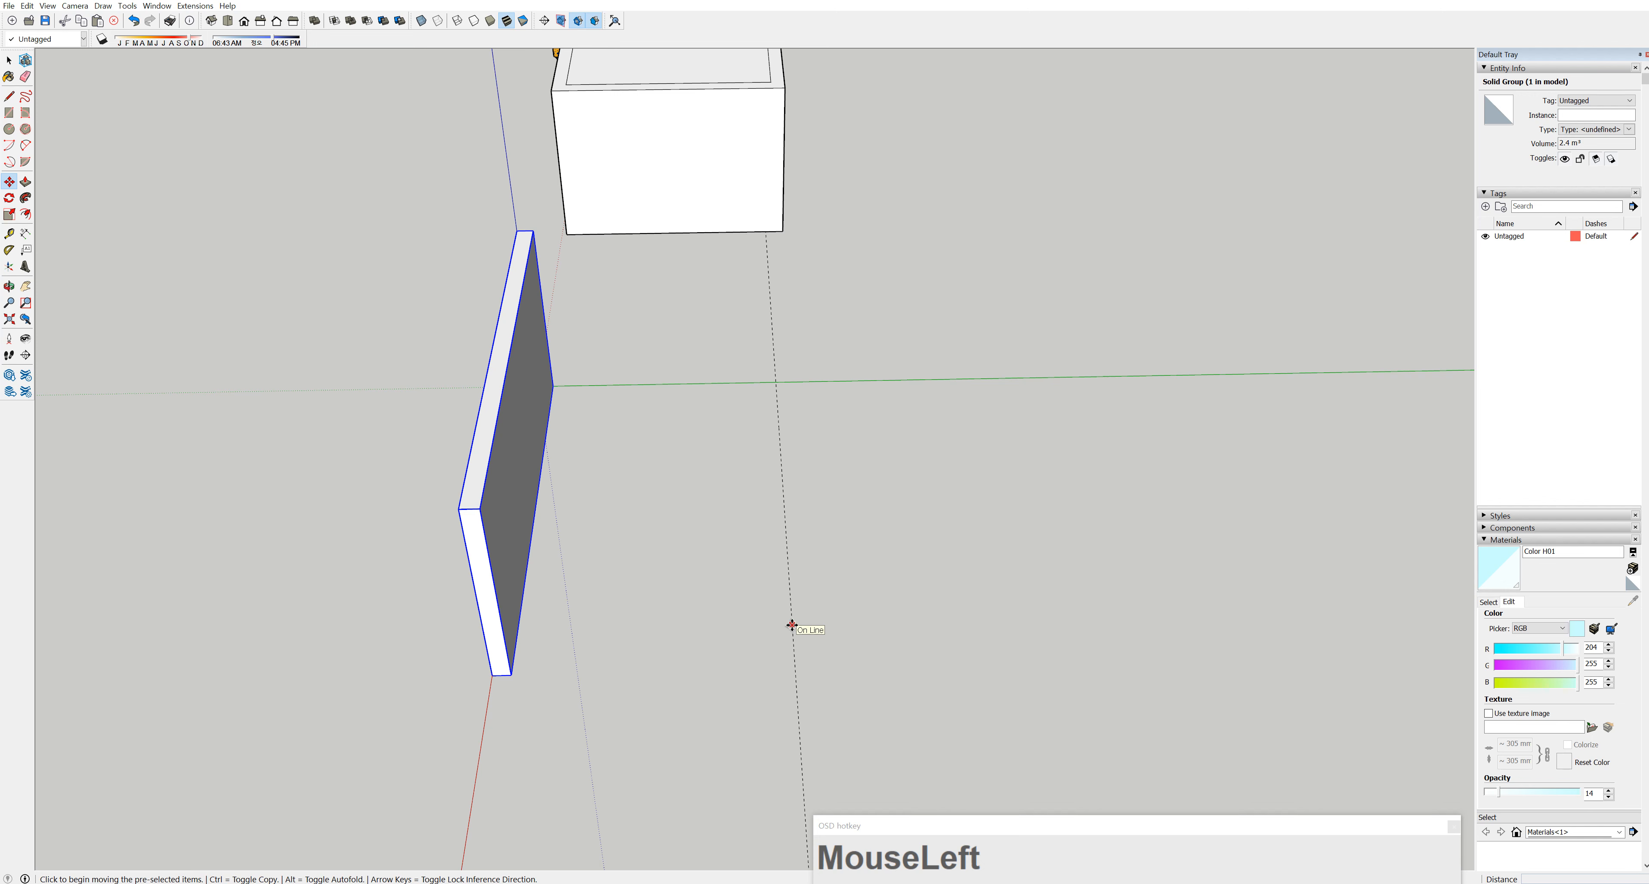
{"action": "left_click", "coordinate": [490, 675]}
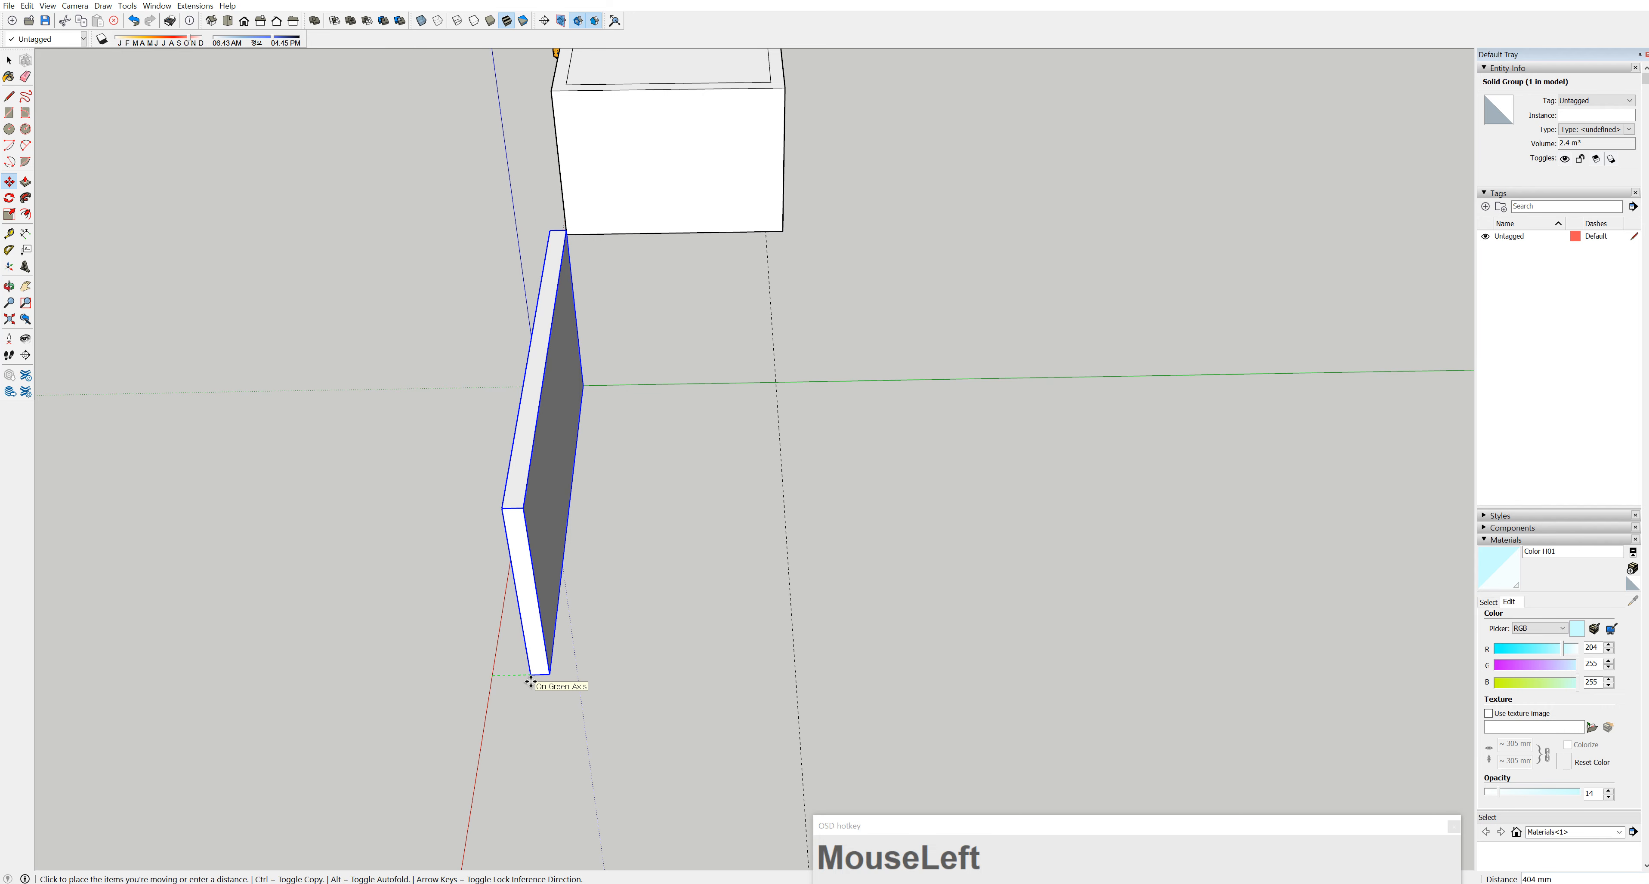
{"action": "key", "text": "ctrl"}
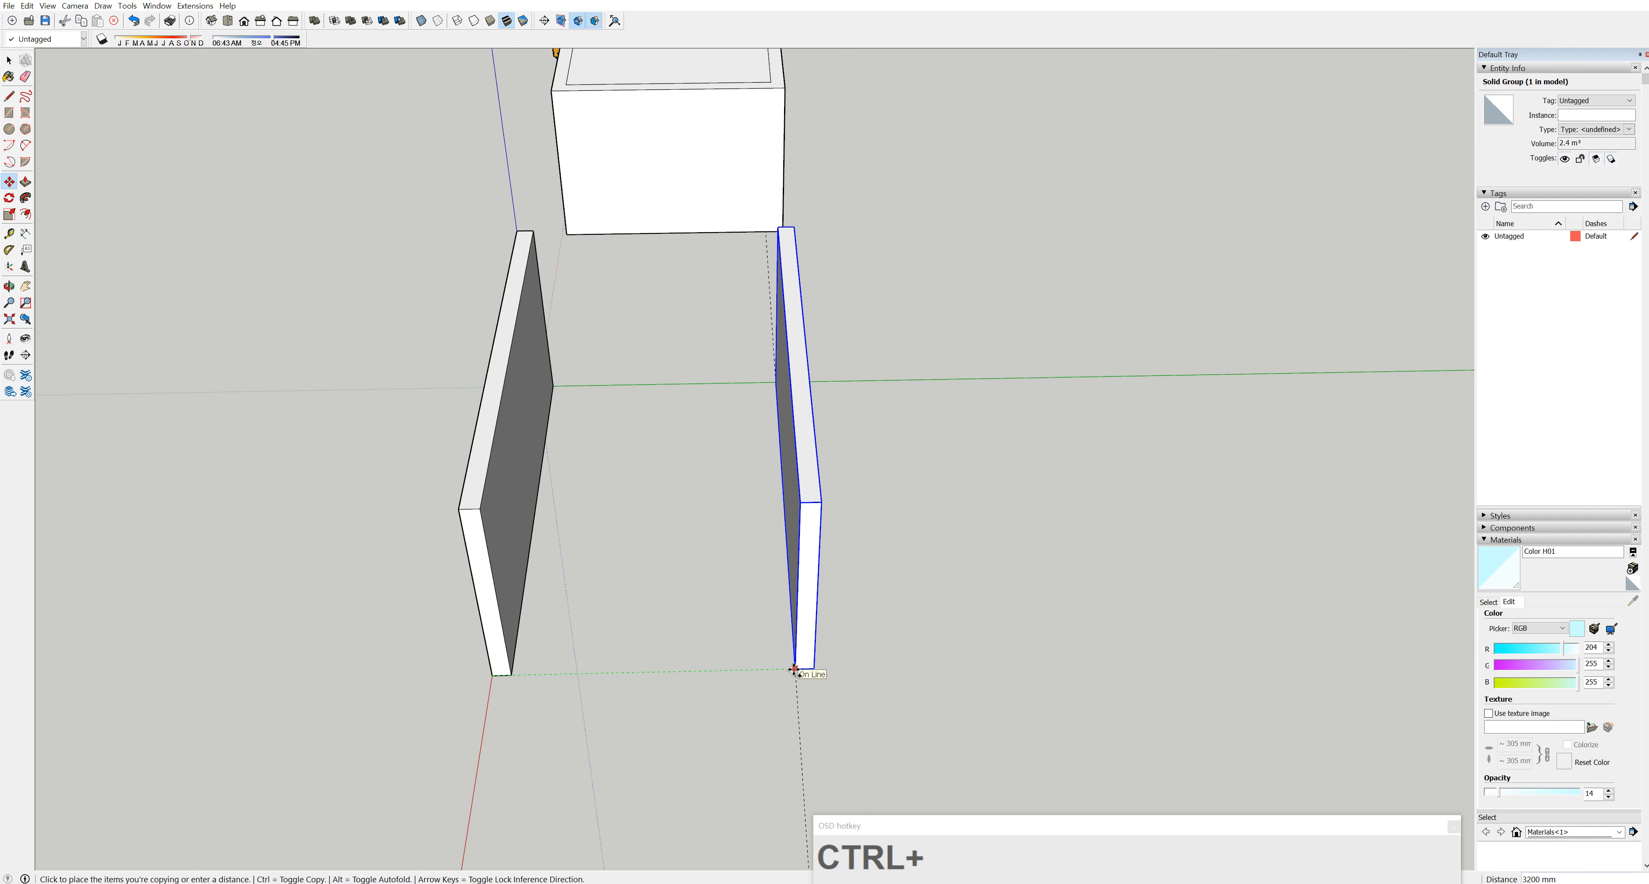
{"action": "left_click", "coordinate": [793, 670]}
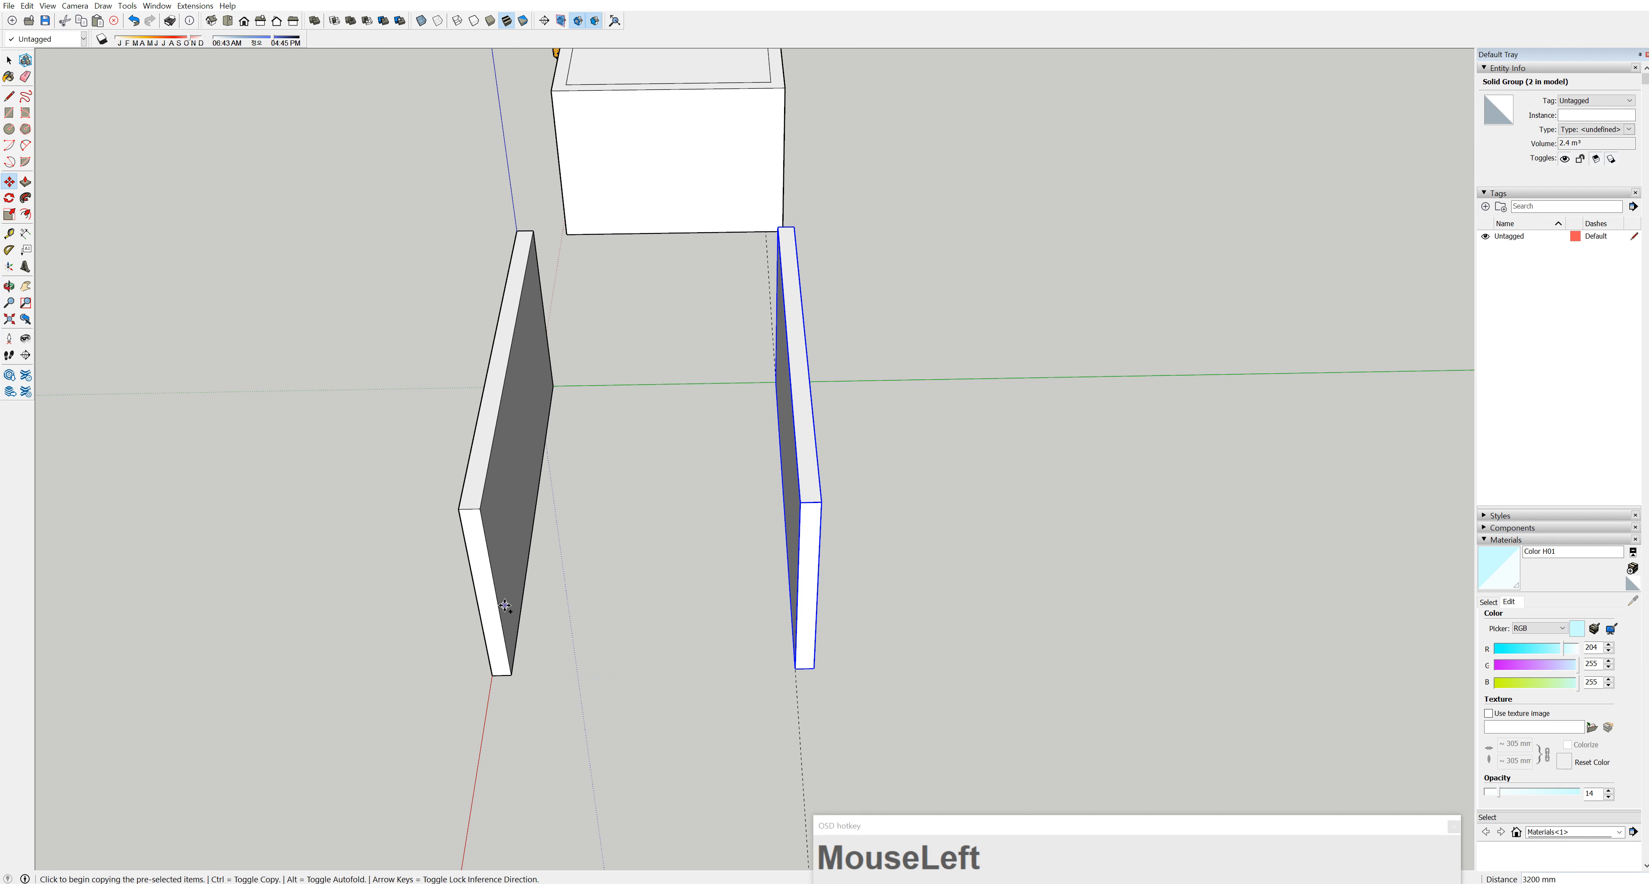
Place a guide parallel to the green axis, 200 mm outside the wall ends on the side facing the existing building
{"action": "middle_click_drag", "start_coordinate": [214, 341], "coordinate": [597, 636]}
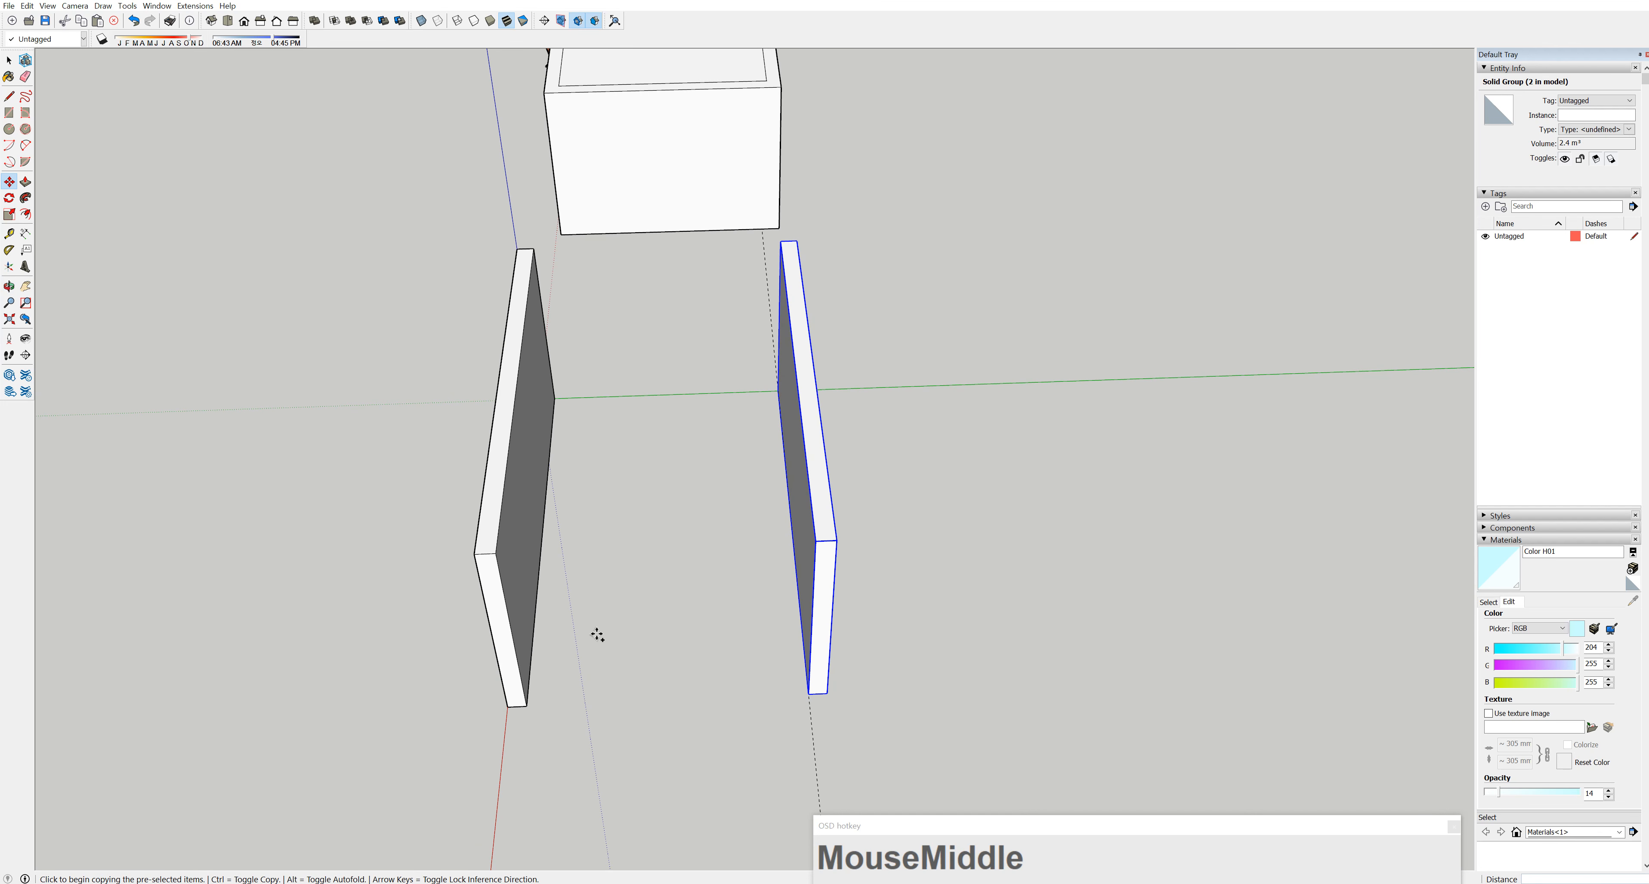
{"action": "middle_click_drag", "start_coordinate": [434, 541], "coordinate": [840, 489]}
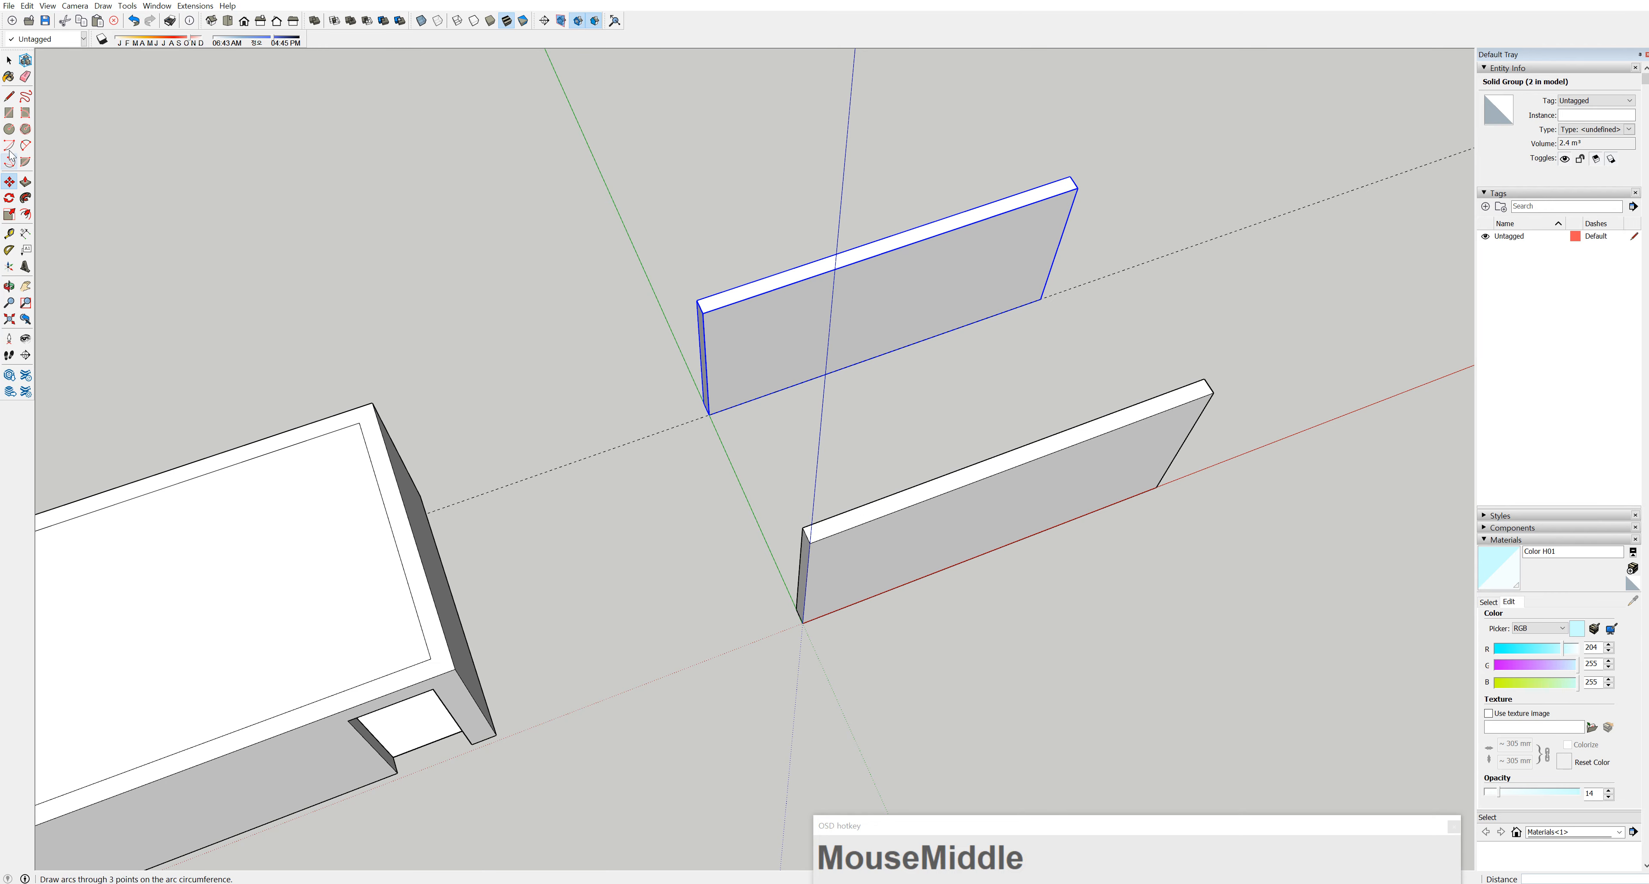
{"action": "left_click", "coordinate": [8, 113]}
{"action": "middle_click_drag", "start_coordinate": [718, 472], "coordinate": [782, 531]}
{"action": "scroll", "coordinate": [913, 545], "scroll_direction": "up", "scroll_amount": 3}
{"action": "middle_click_drag", "start_coordinate": [913, 545], "coordinate": [986, 528]}
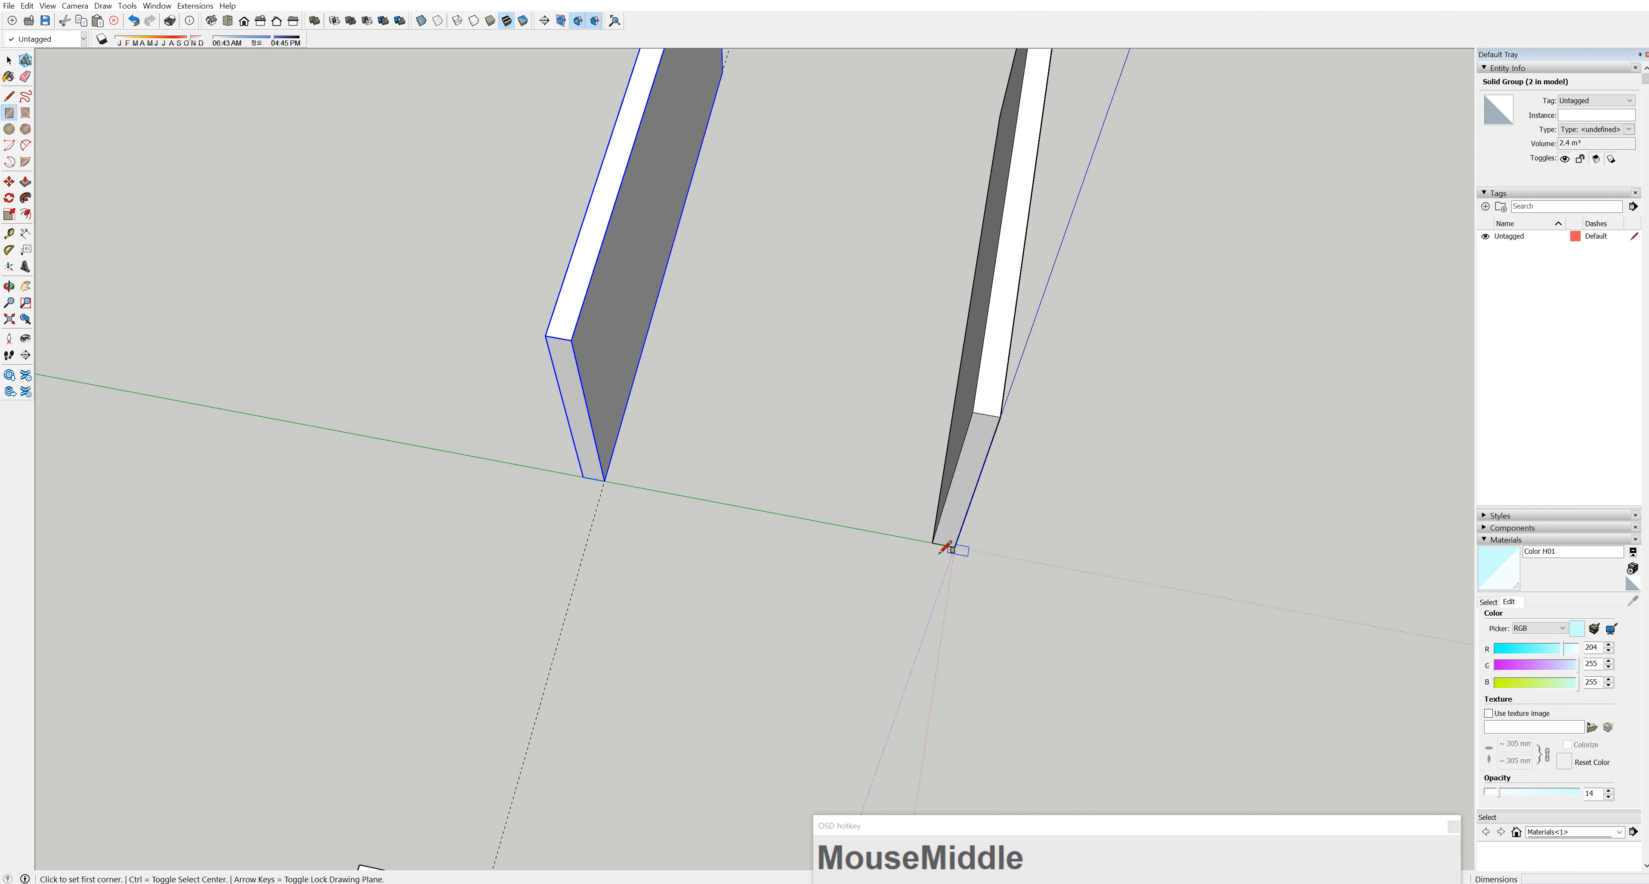
{"action": "left_click", "coordinate": [9, 233]}
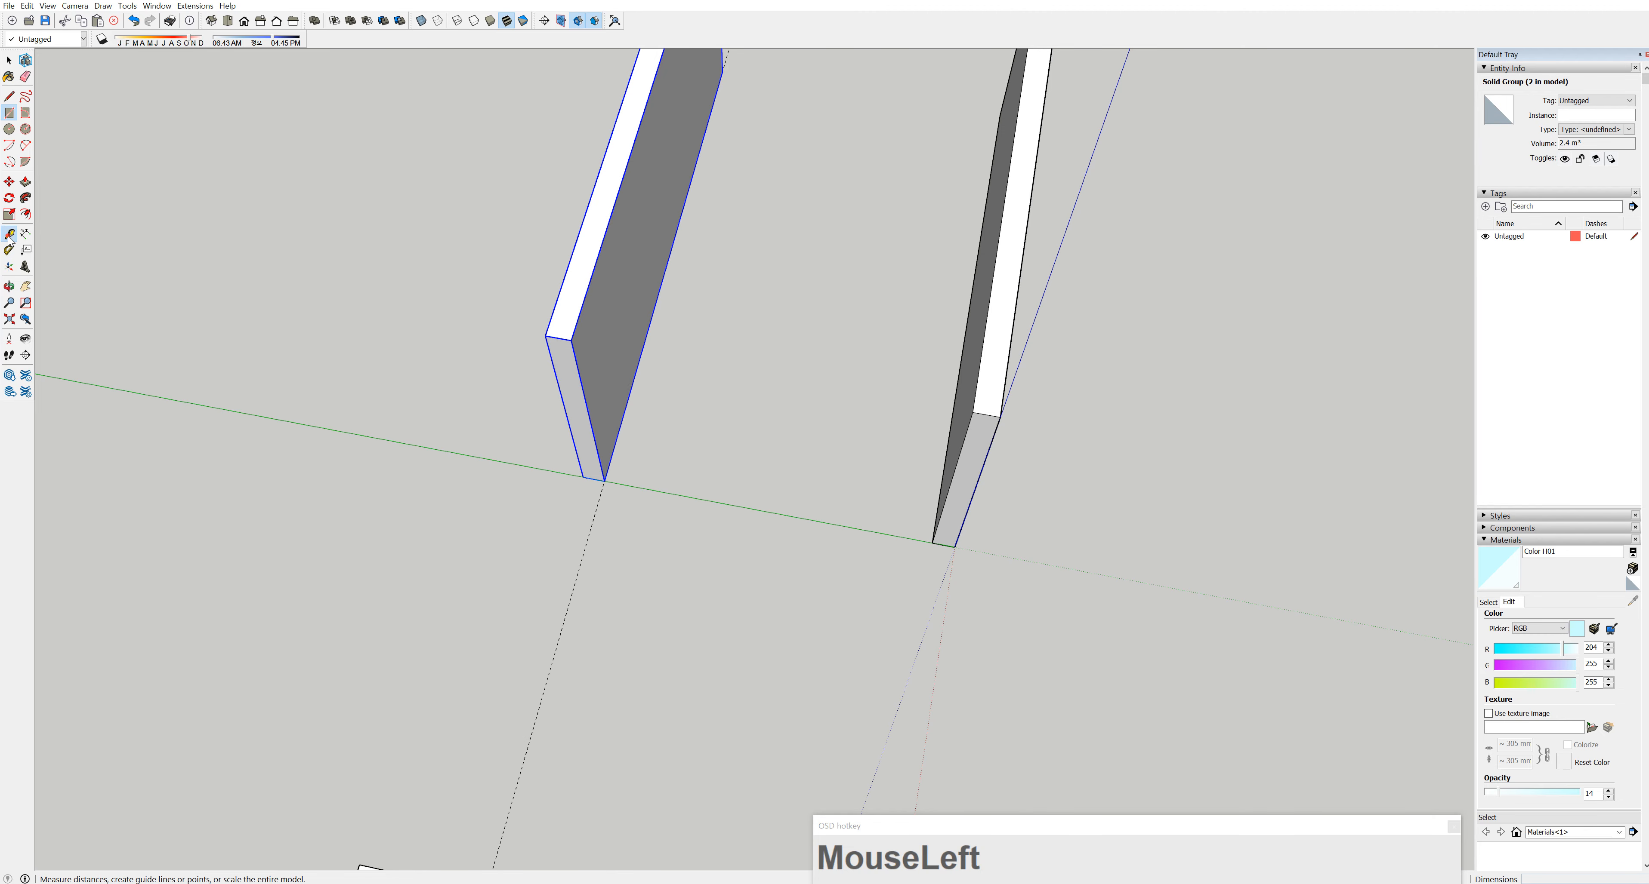
{"action": "left_click_drag", "start_coordinate": [799, 518], "coordinate": [792, 545]}
{"action": "type", "text": "200"}
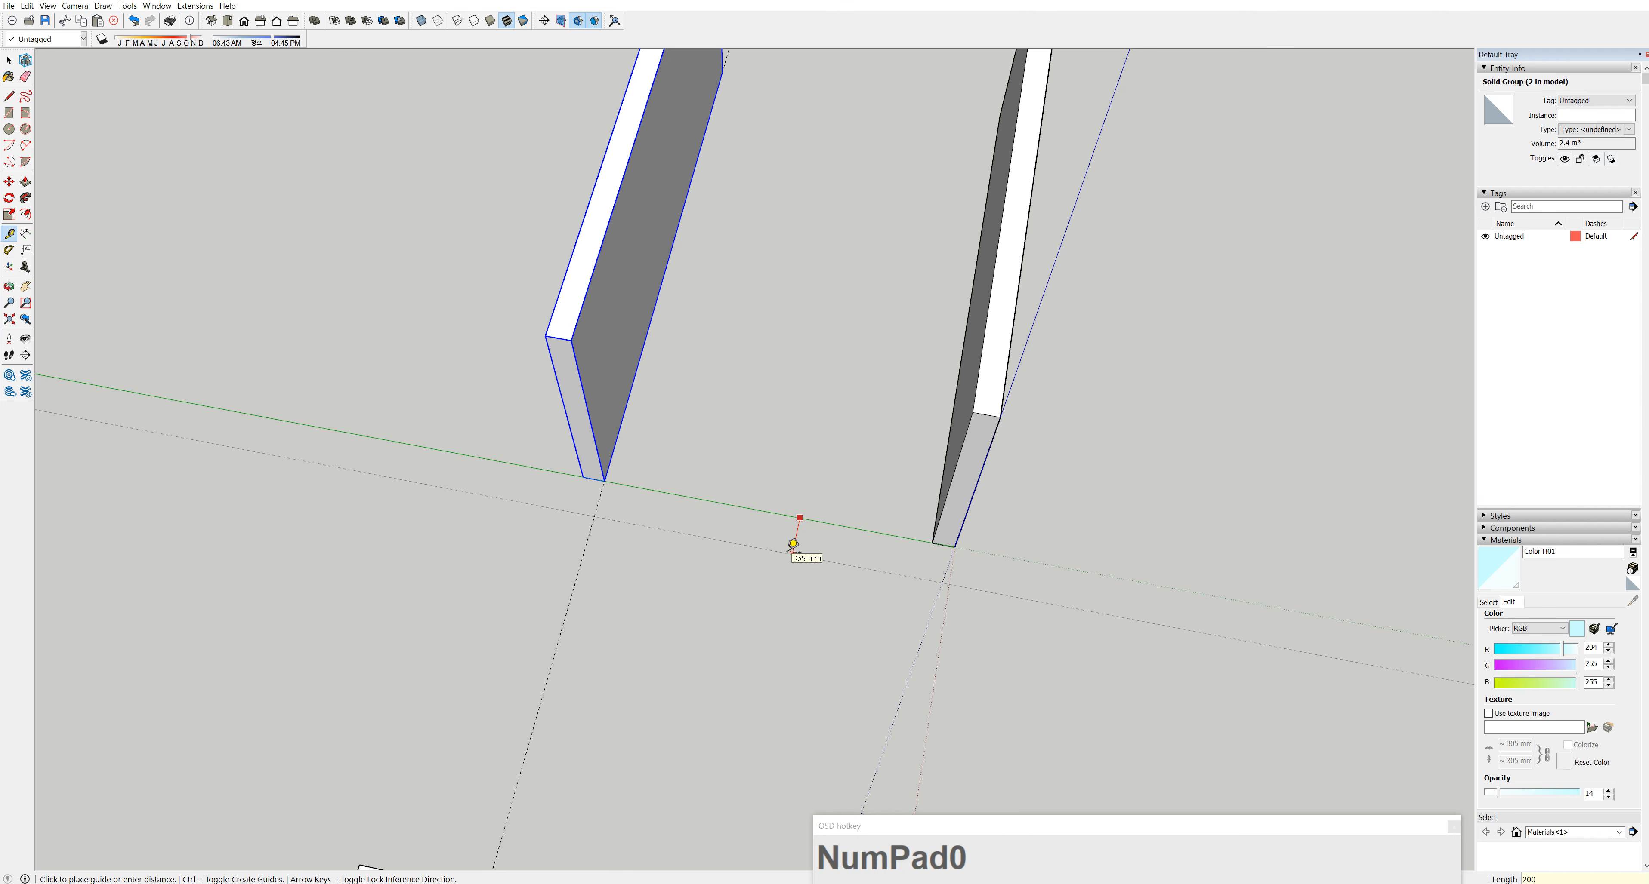
{"action": "key", "text": "Return"}
Place a guide on the red axis along the original wall's outer bottom edge
{"action": "middle_click_drag", "start_coordinate": [646, 451], "coordinate": [371, 325]}
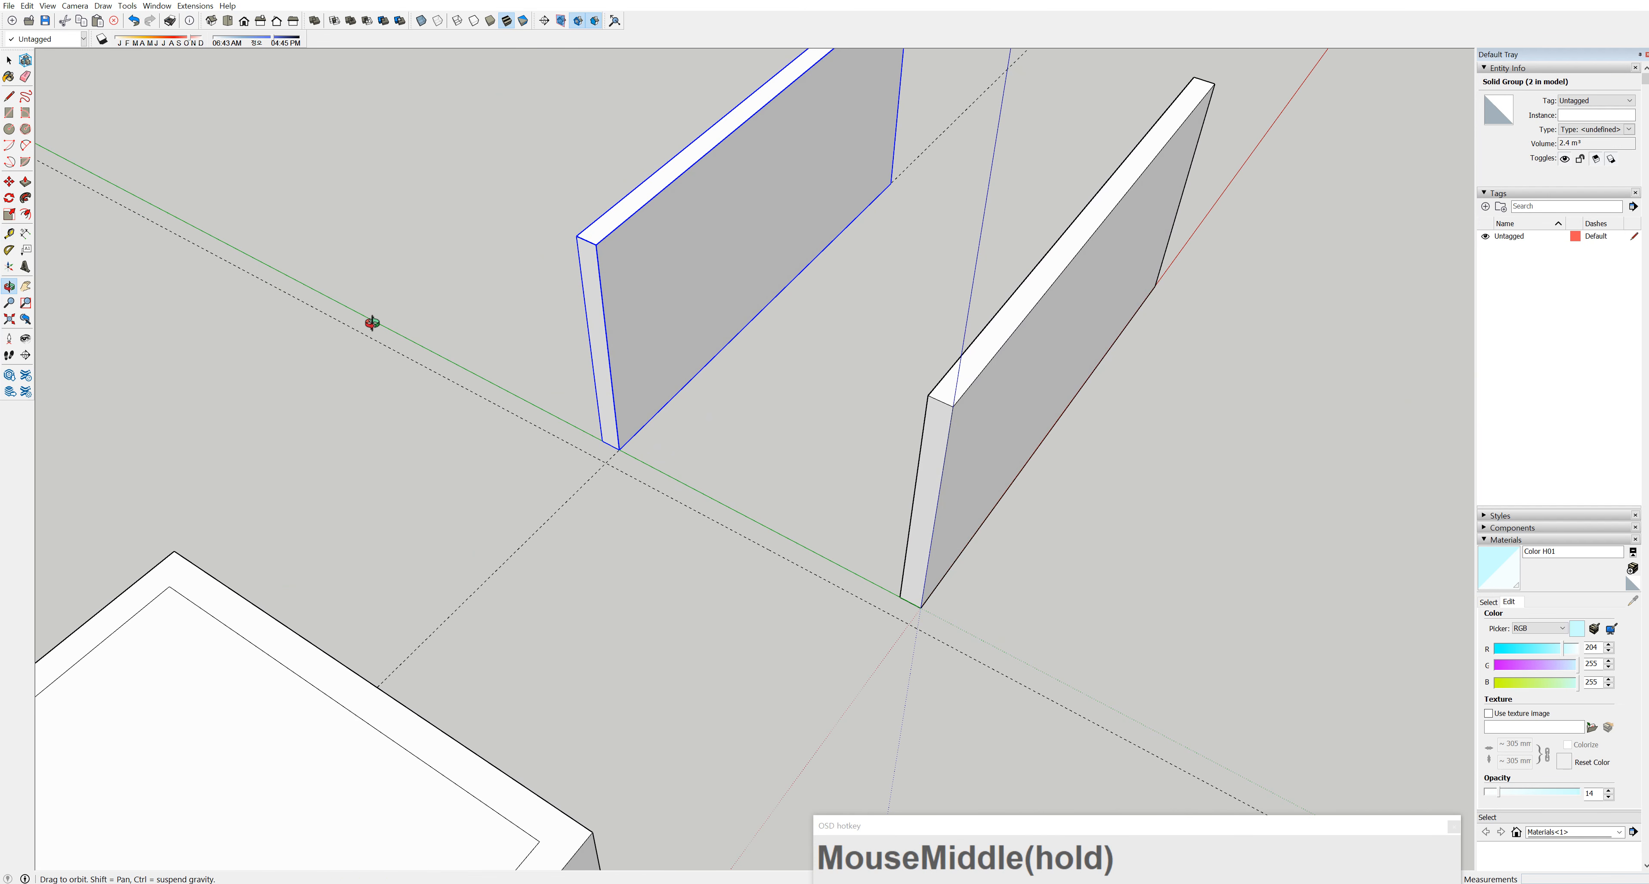
{"action": "left_click", "coordinate": [992, 508]}
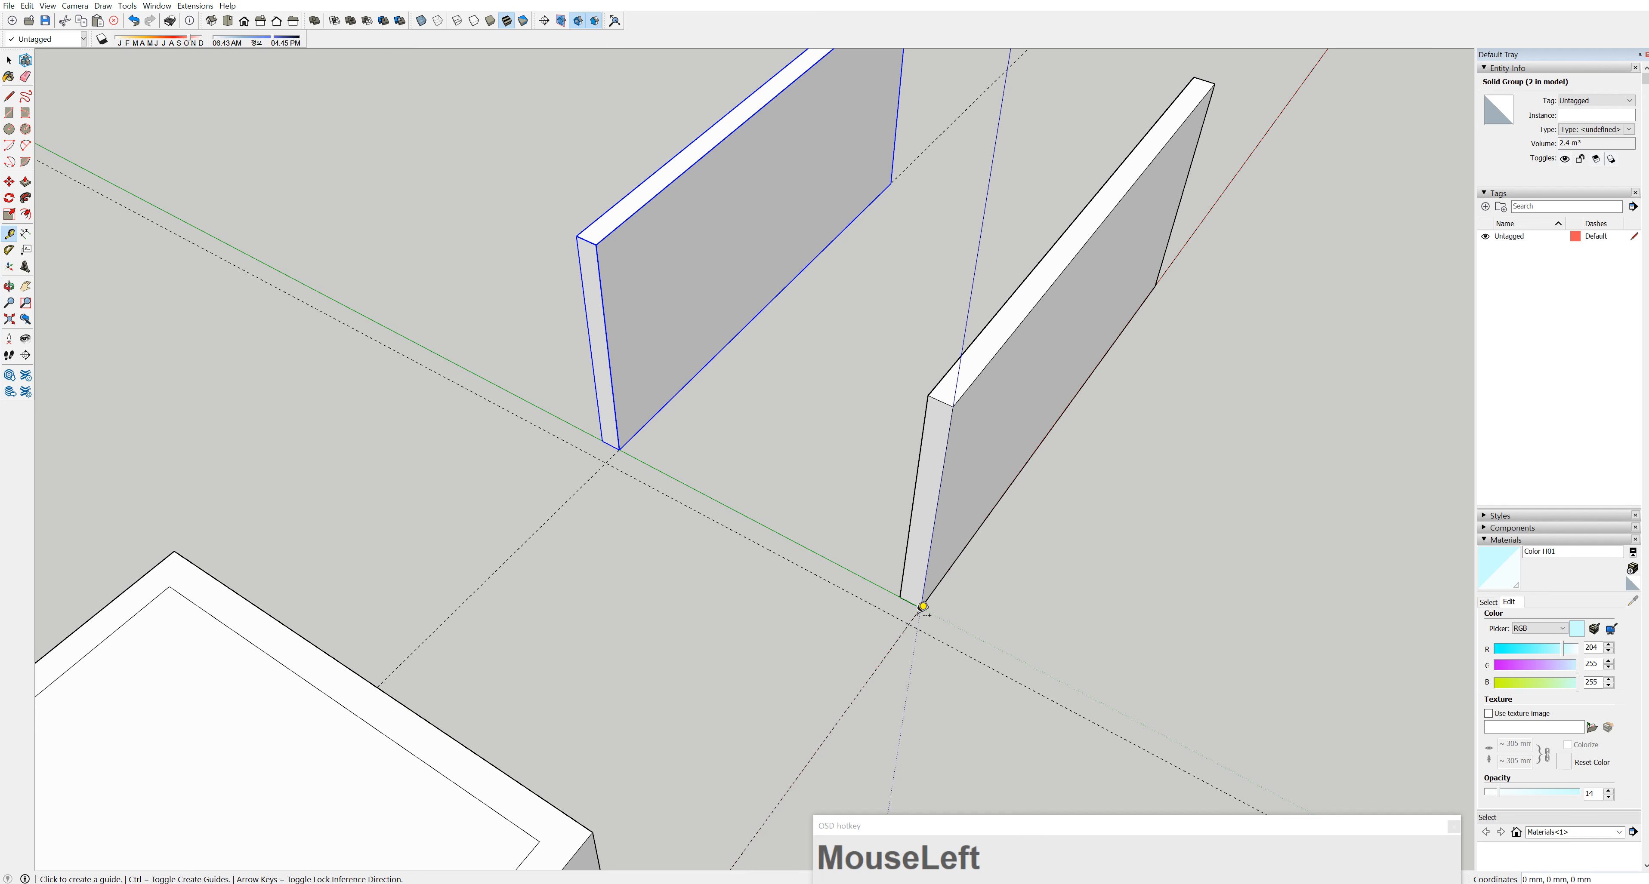
{"action": "mouse_move", "coordinate": [914, 619]}
{"action": "middle_mouse_down"}
{"action": "mouse_move", "coordinate": [953, 637]}
{"action": "mouse_move", "coordinate": [920, 593]}
{"action": "middle_mouse_up"}
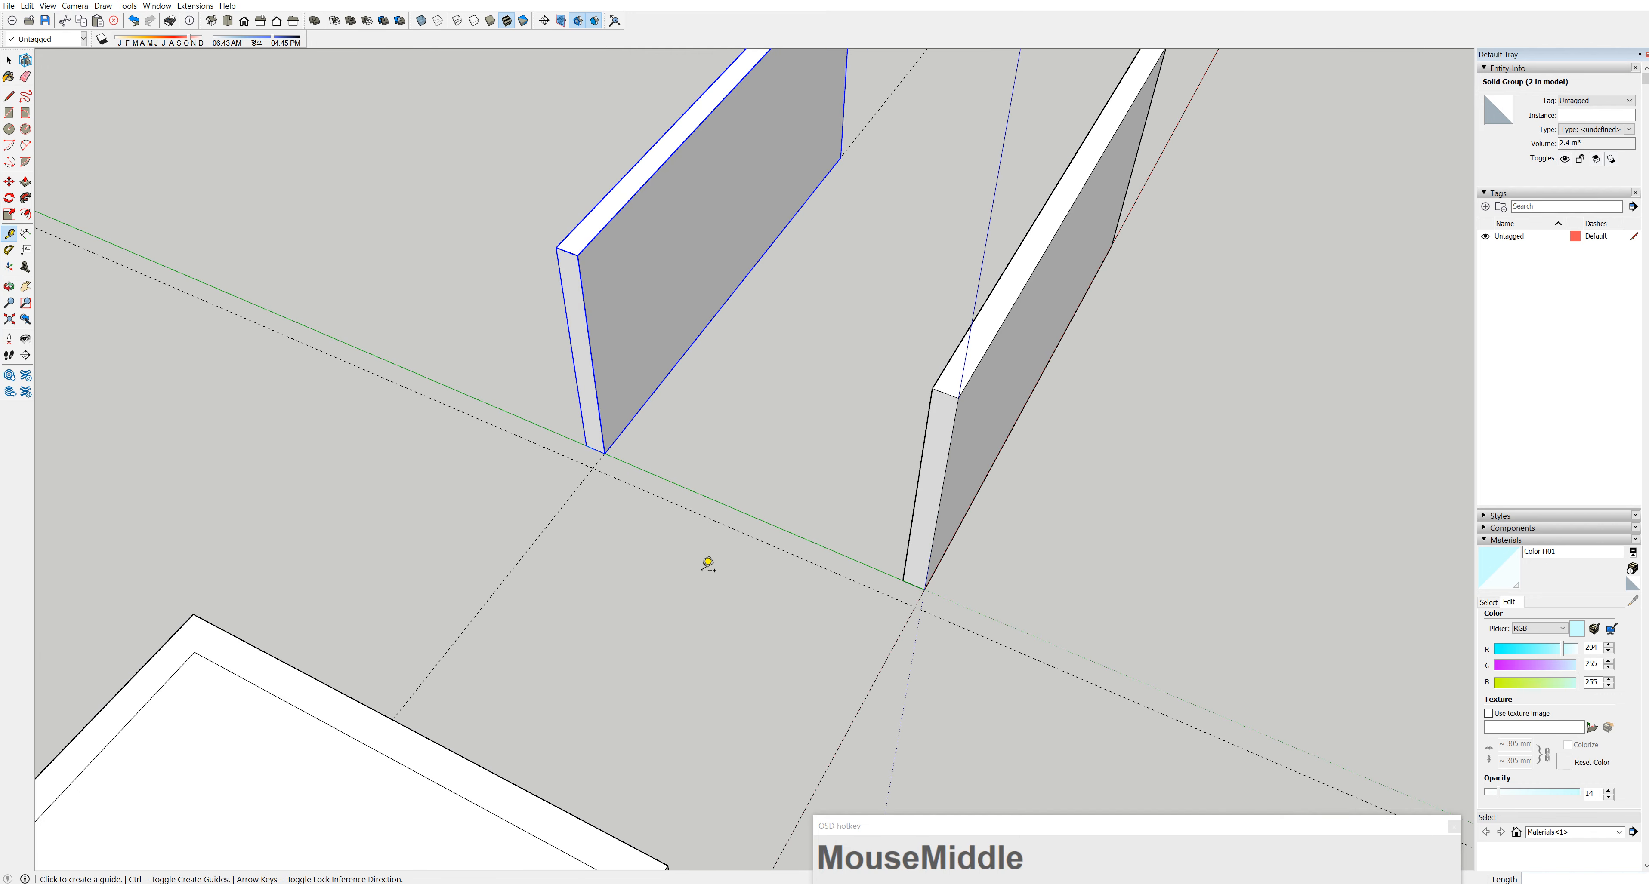
Draw a 3400 × 200 mm rectangle on the ground from the copied wall's outer corner to the guide intersection, spanning both wall ends
{"action": "mouse_move", "coordinate": [706, 564]}
{"action": "middle_mouse_down"}
{"action": "mouse_move", "coordinate": [863, 604]}
{"action": "mouse_move", "coordinate": [736, 552]}
{"action": "middle_mouse_up"}
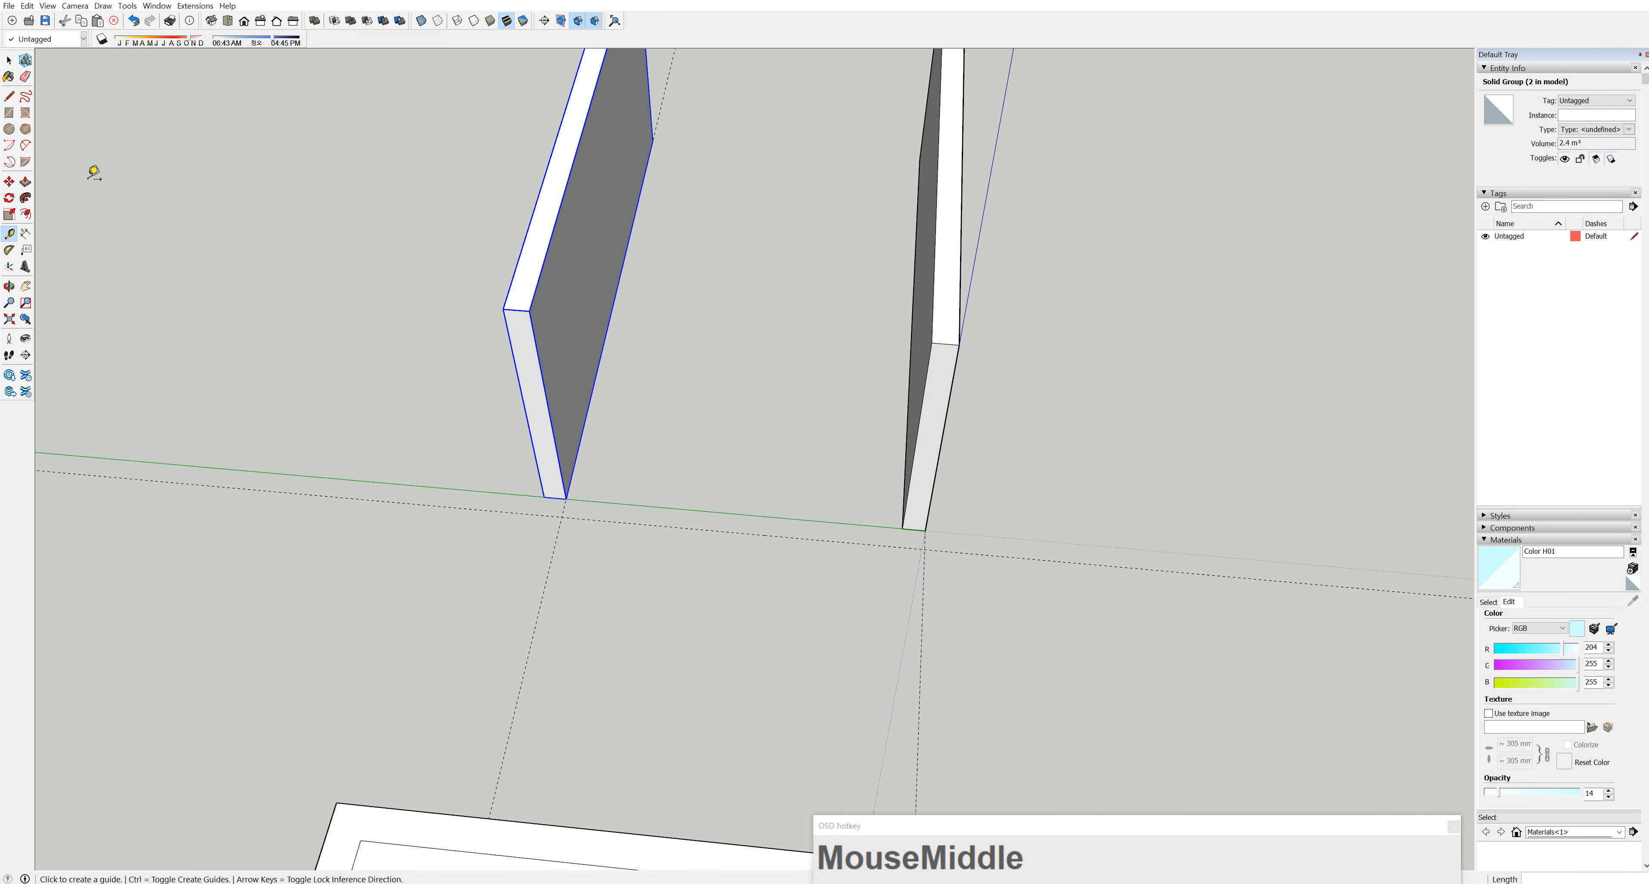
{"action": "left_click", "coordinate": [10, 114]}
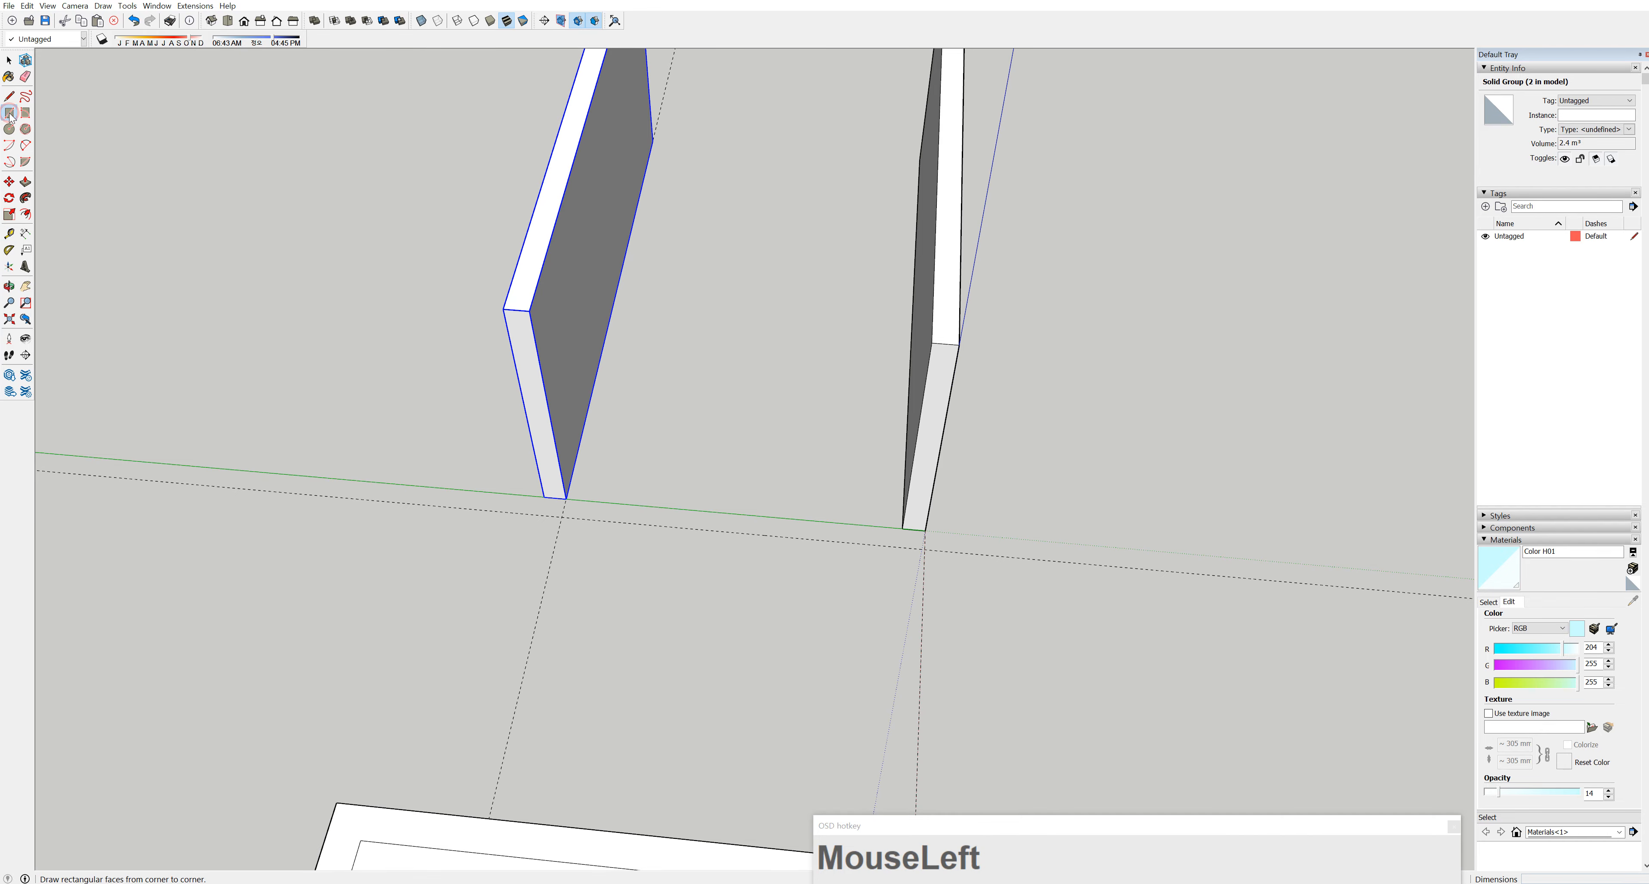
{"action": "left_click", "coordinate": [543, 497]}
{"action": "left_click", "coordinate": [925, 548]}
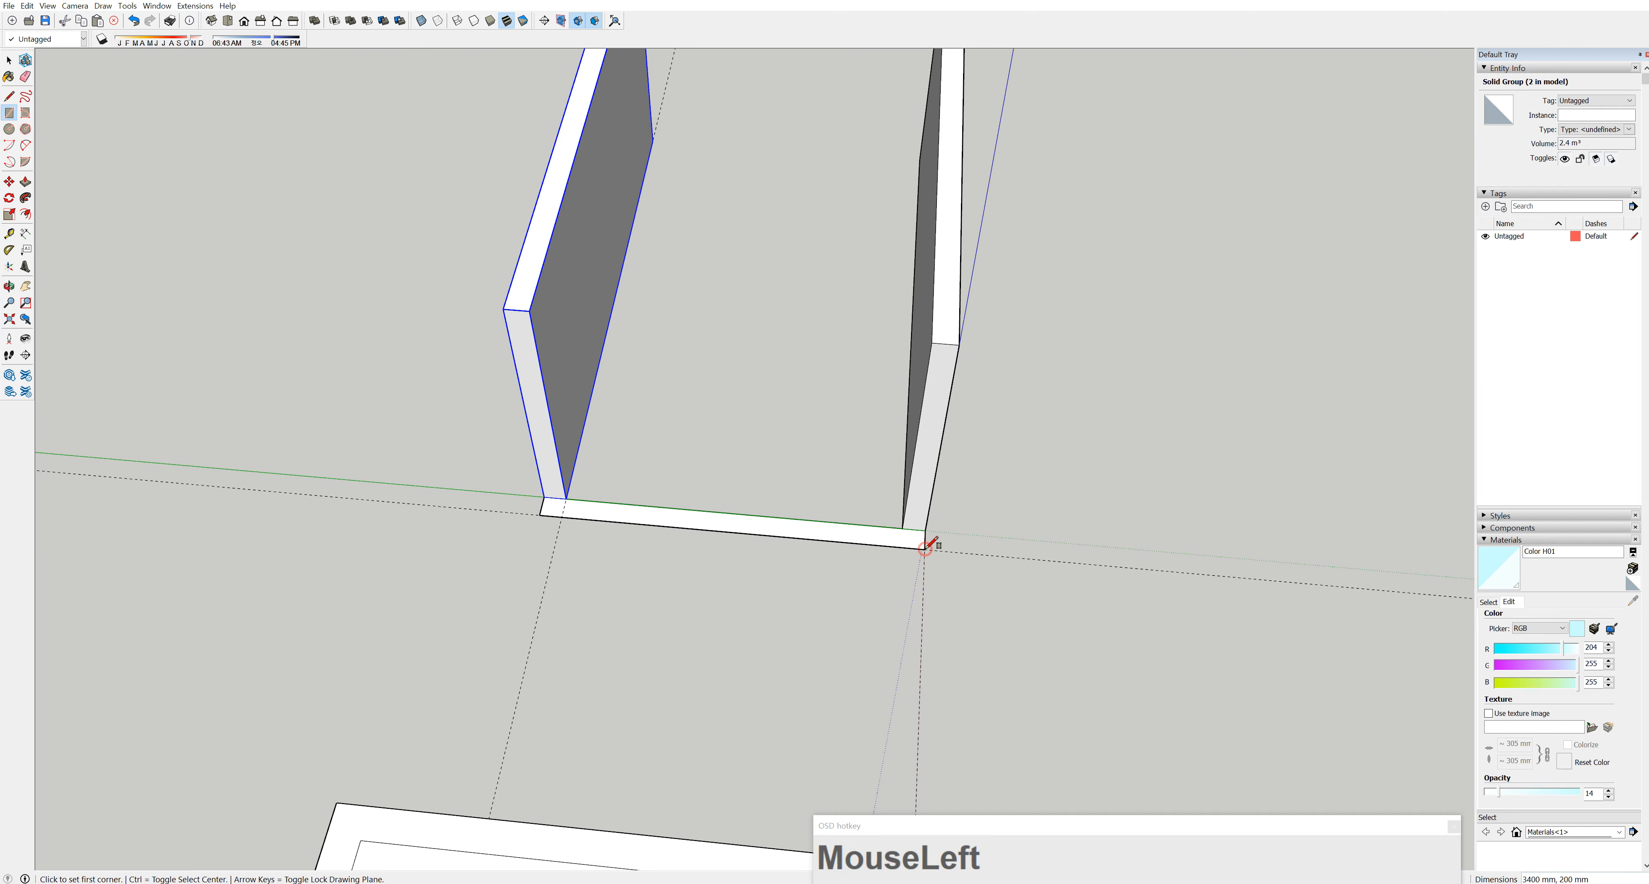
Make the 3400 × 200 mm rectangle across the wall ends, with its edges, a group
{"action": "middle_click_drag", "start_coordinate": [675, 519], "coordinate": [560, 485]}
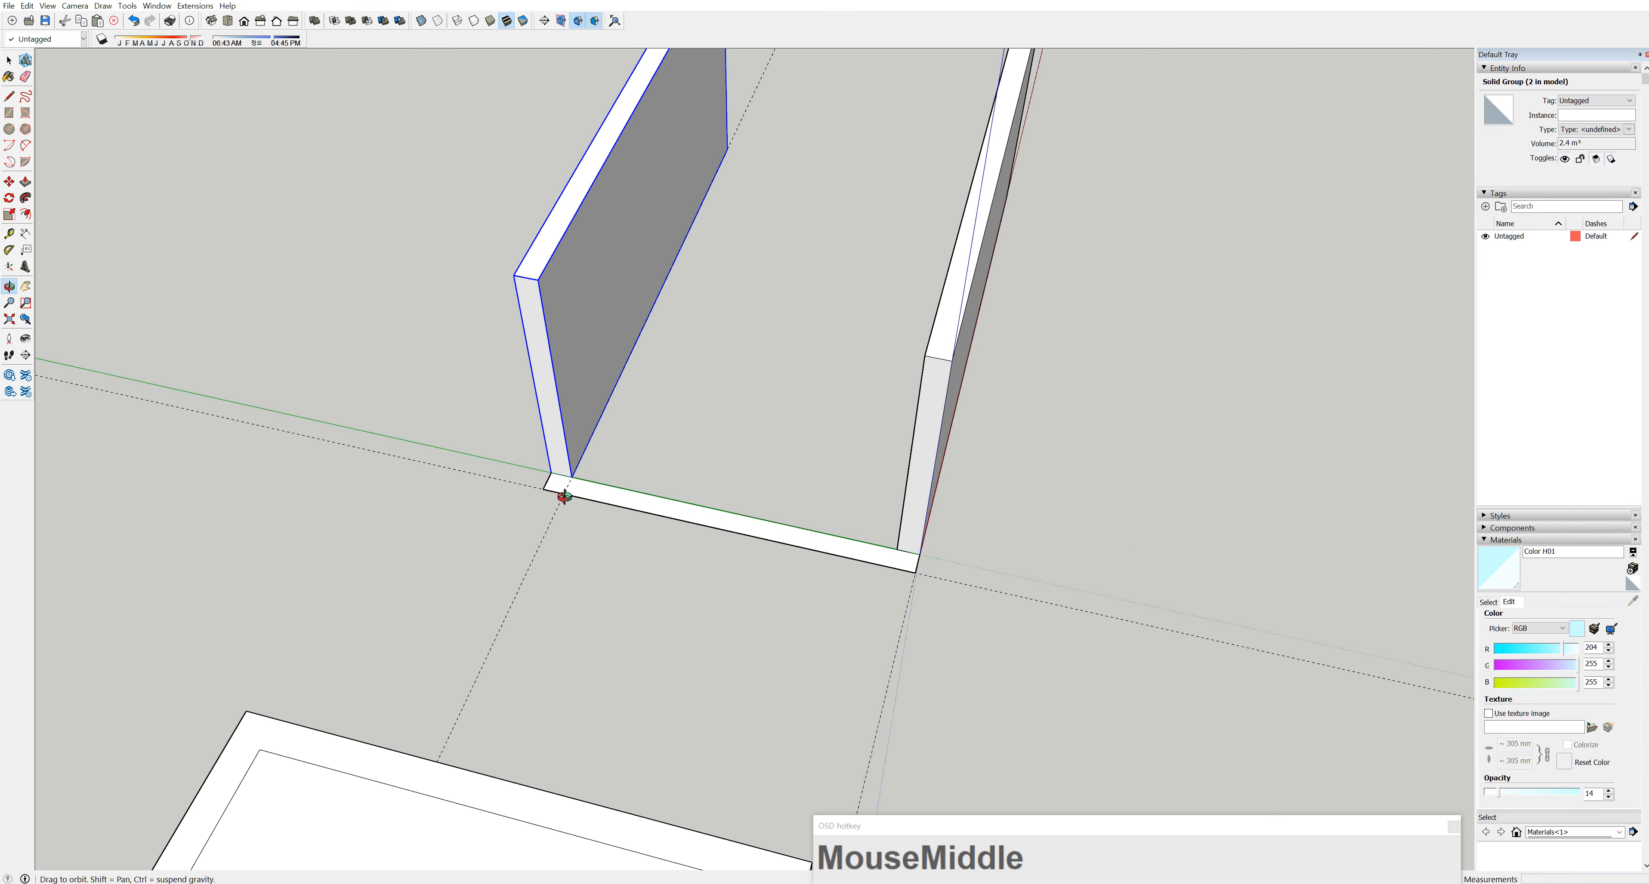
{"action": "left_click", "coordinate": [8, 61]}
{"action": "left_click", "coordinate": [729, 522]}
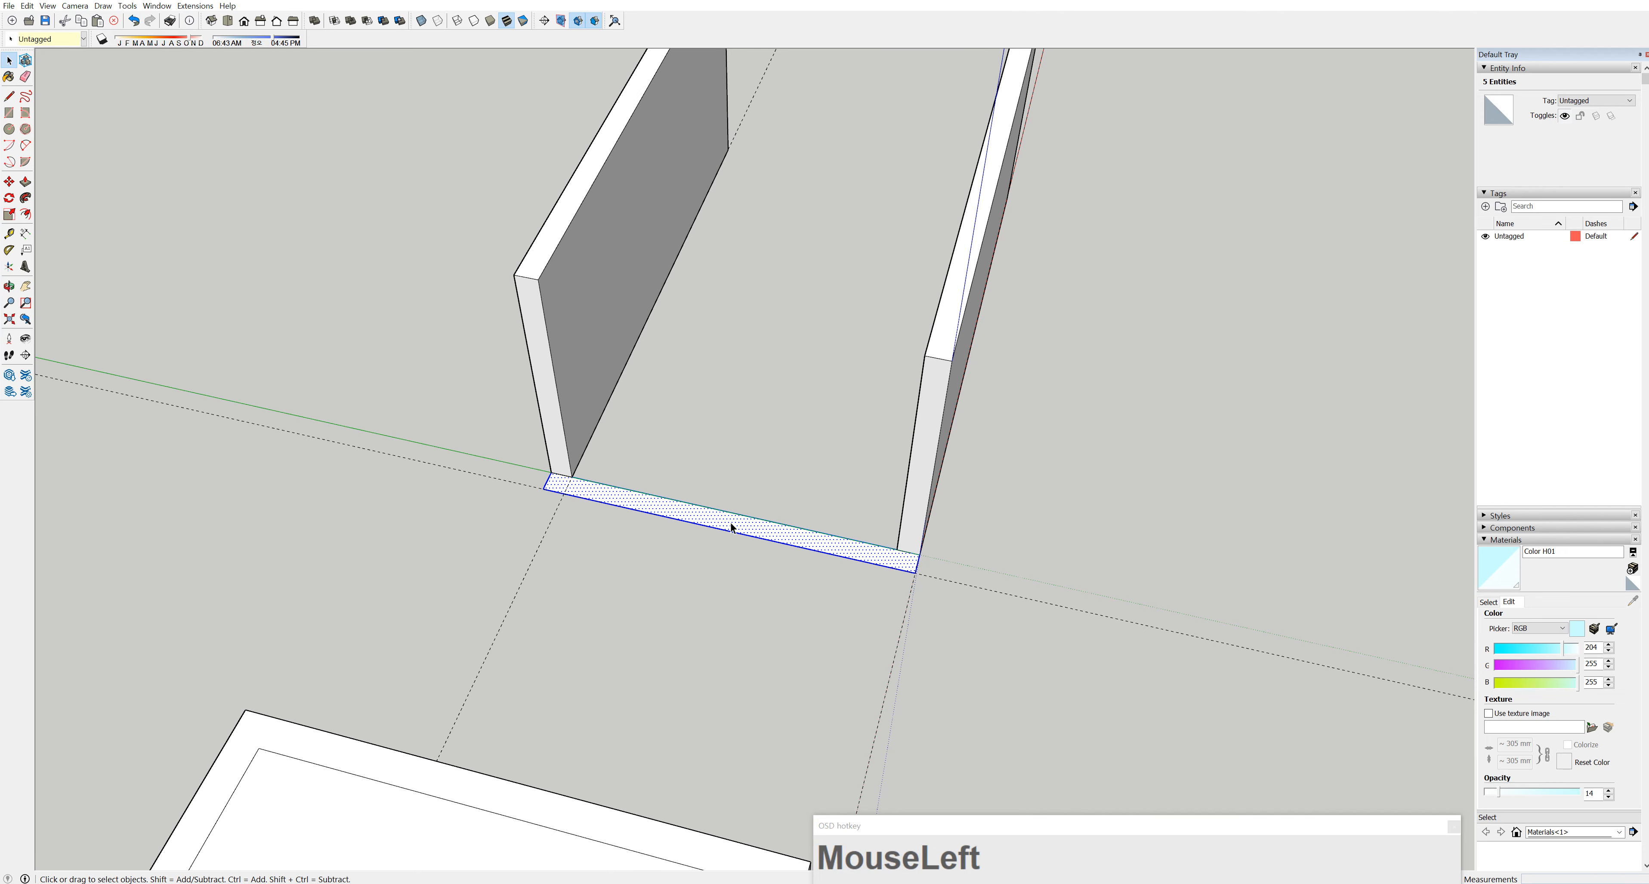
{"action": "right_click", "coordinate": [731, 528]}
{"action": "left_click", "coordinate": [817, 627]}
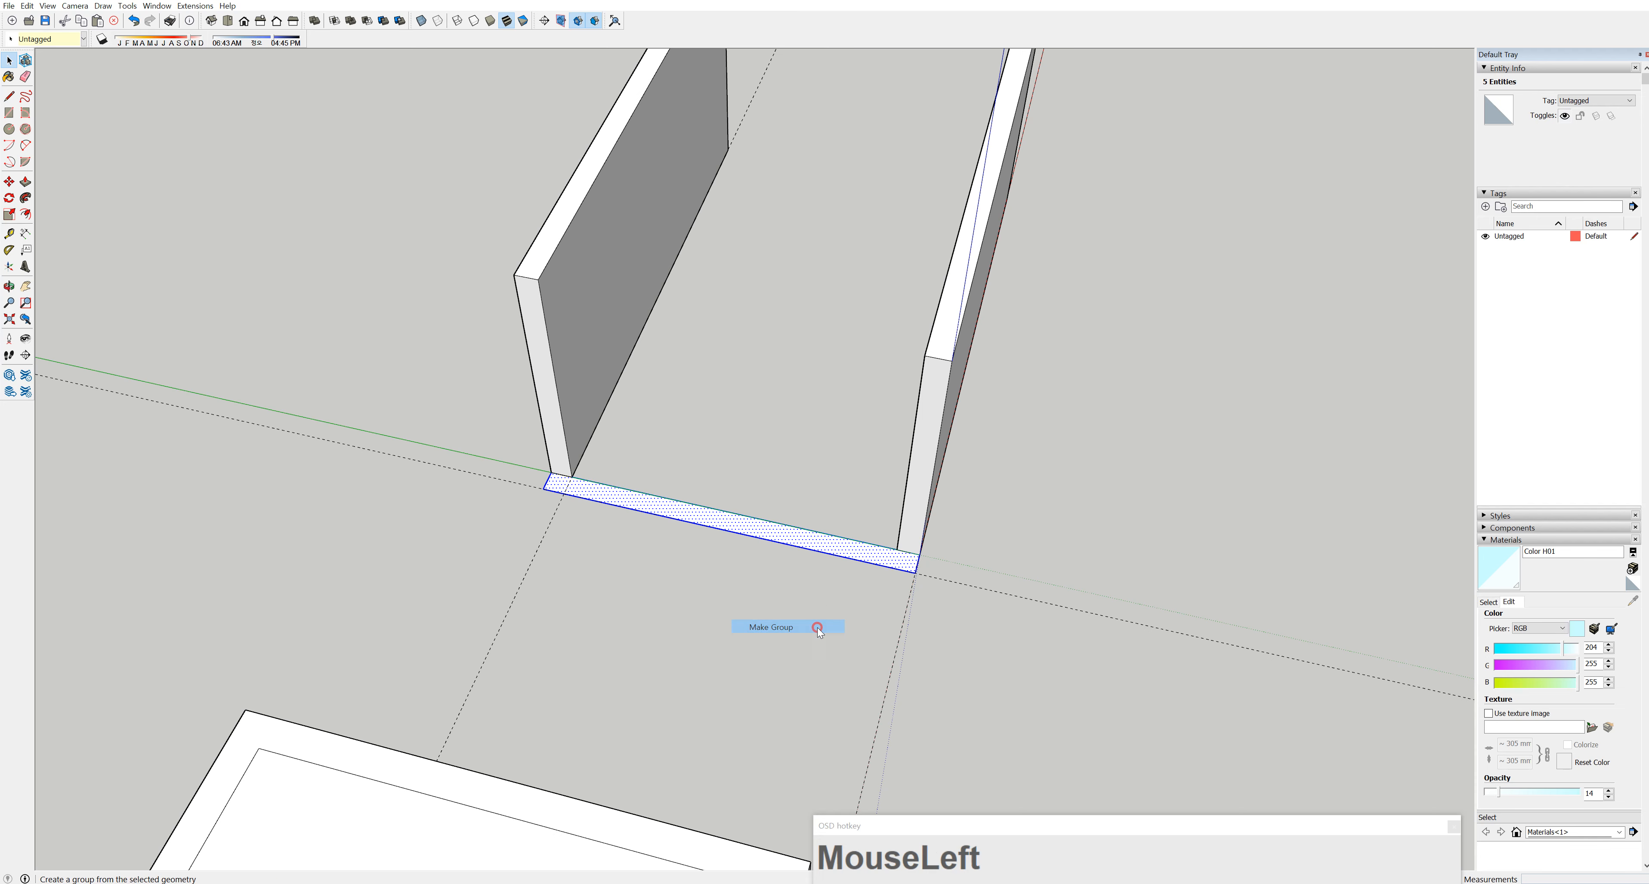
Inside the new group, push/pull the rectangle up 2400 mm to match the top of the adjoining walls
{"action": "double_click", "coordinate": [890, 558]}
{"action": "left_click", "coordinate": [892, 558]}
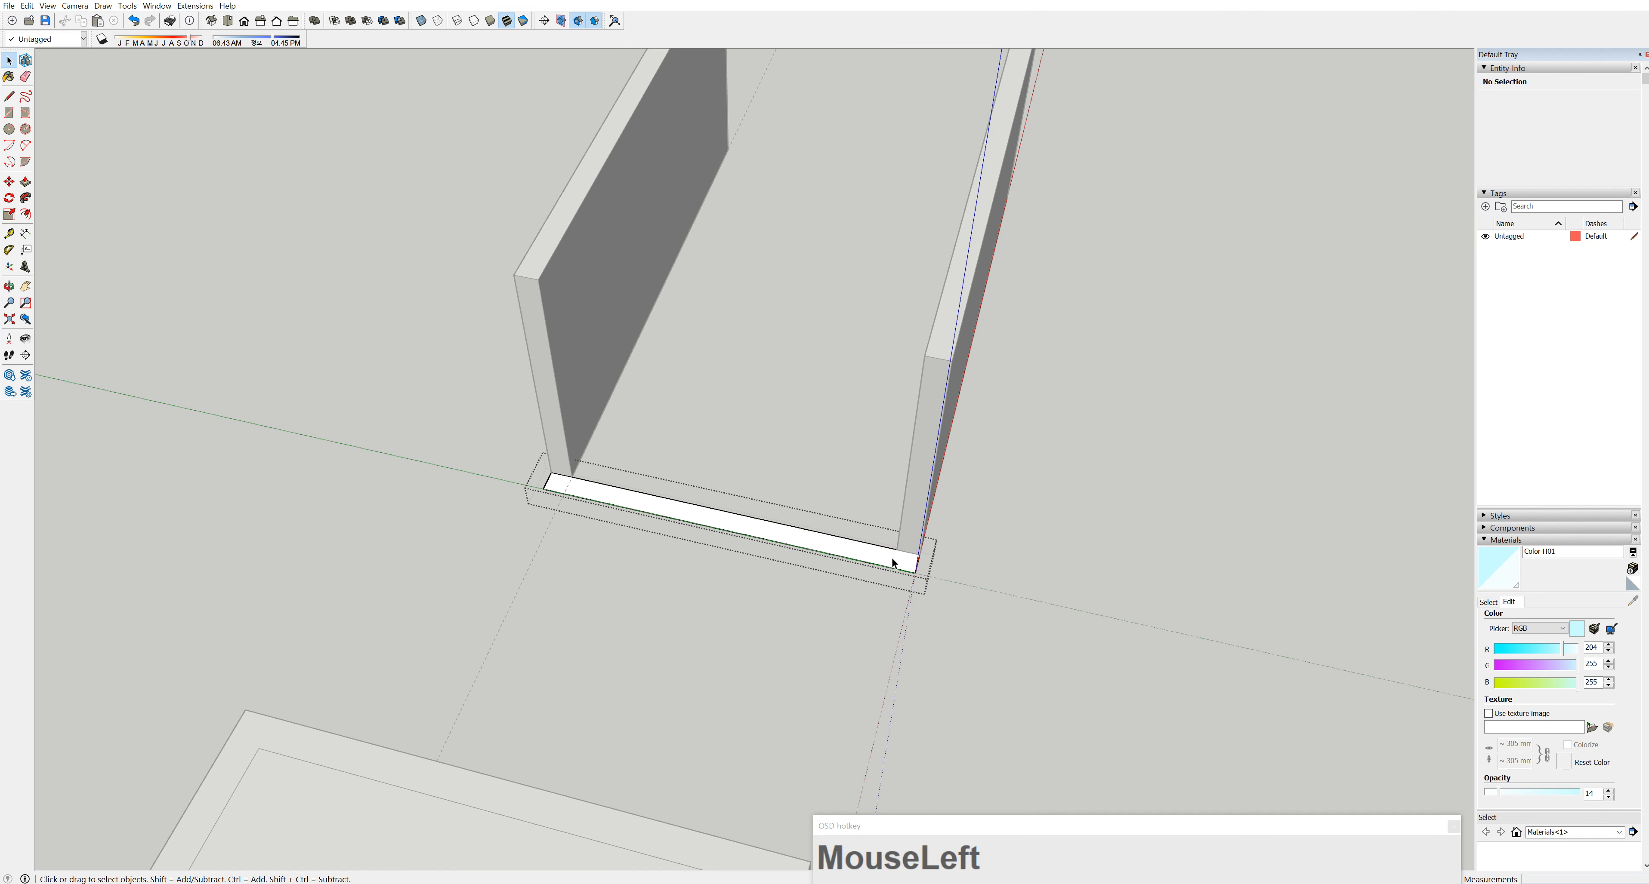
{"action": "left_click", "coordinate": [26, 182]}
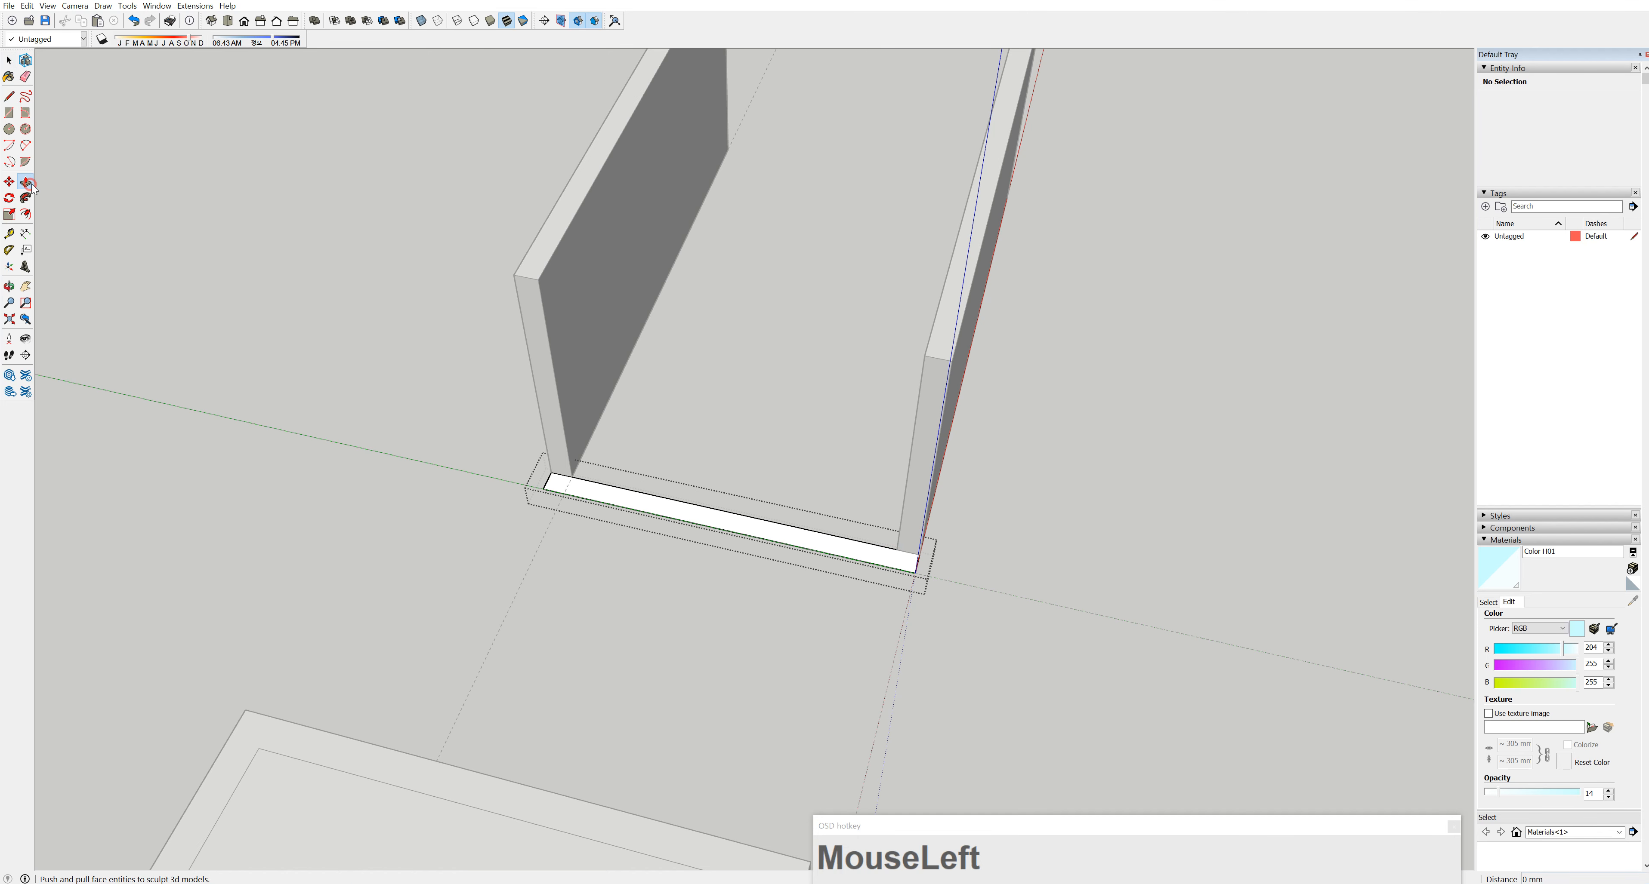
{"action": "left_click", "coordinate": [894, 567]}
{"action": "left_click", "coordinate": [895, 566]}
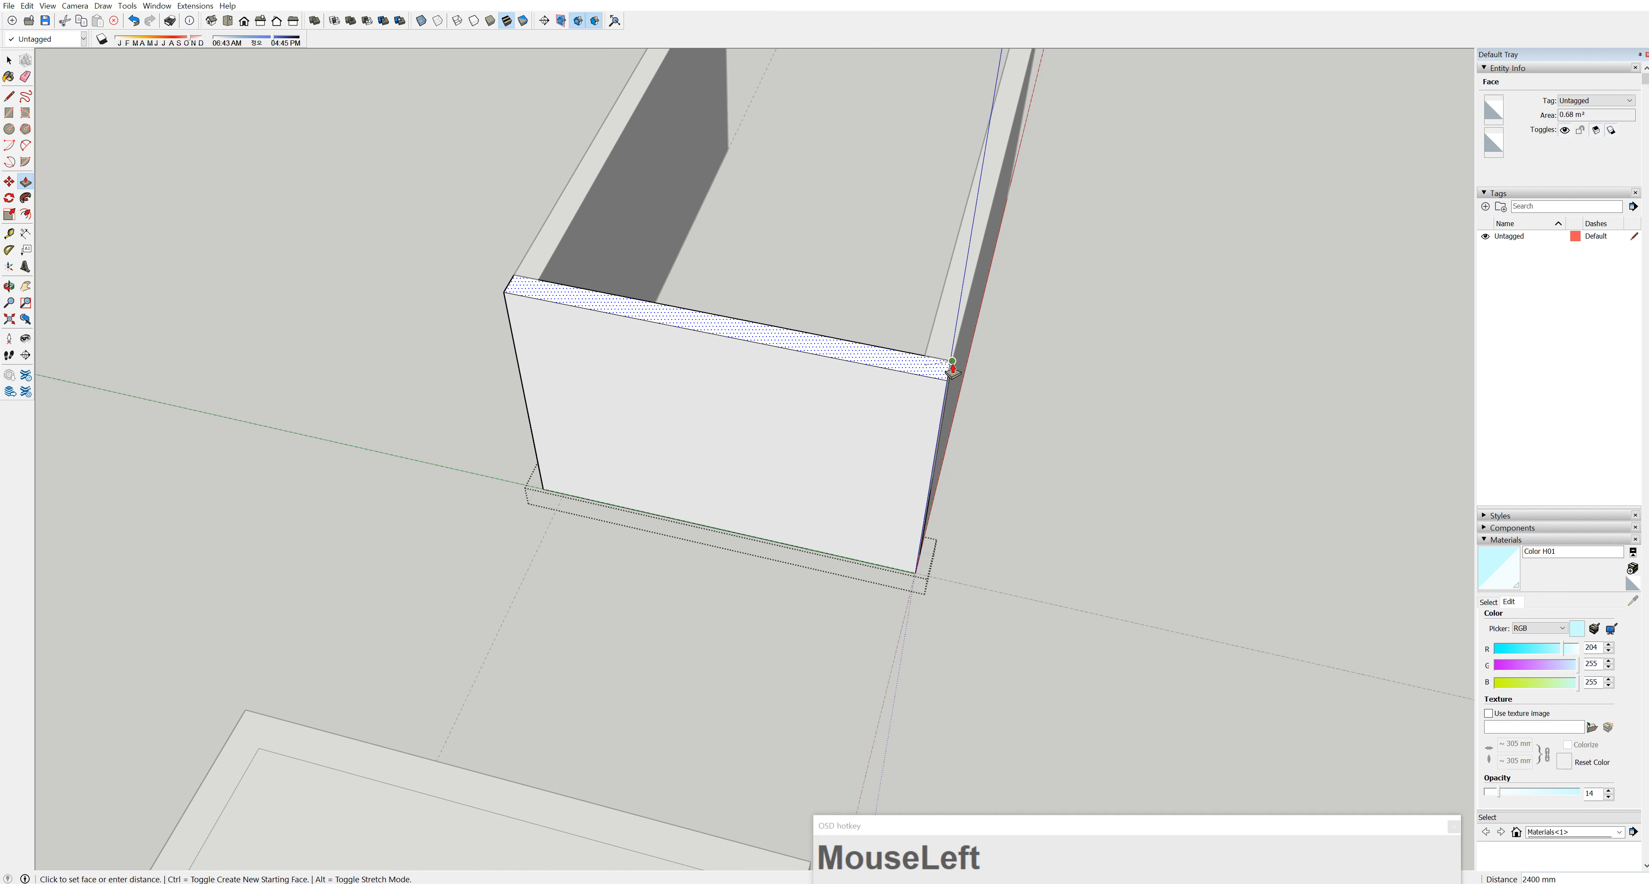
{"action": "left_click", "coordinate": [949, 380]}
{"action": "middle_click_drag", "start_coordinate": [1038, 624], "coordinate": [799, 596]}
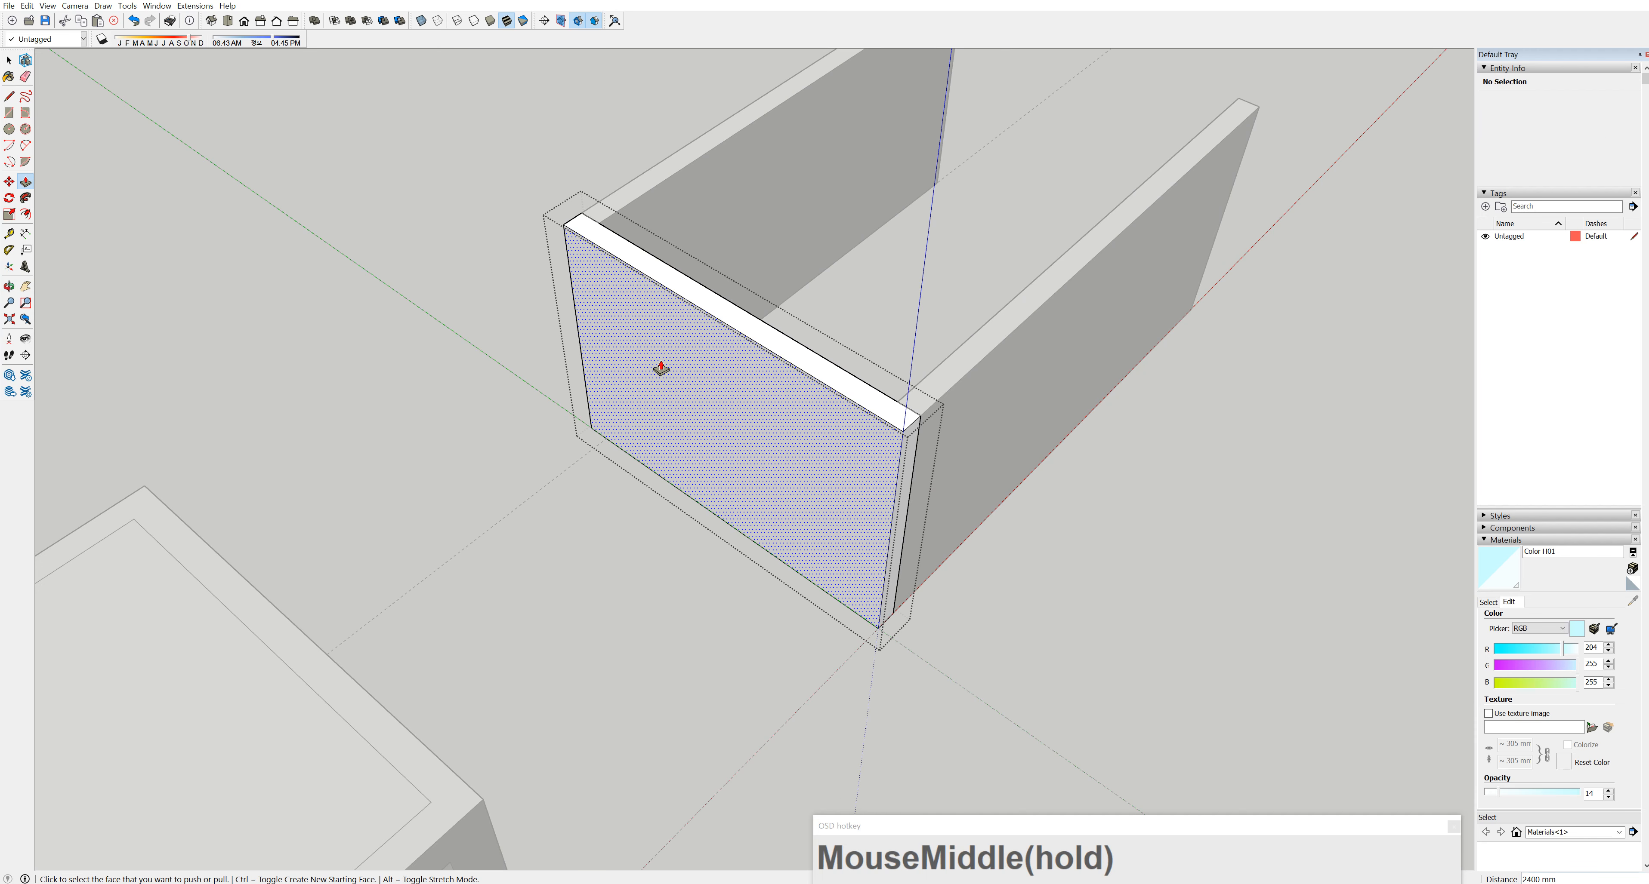
{"action": "left_click", "coordinate": [8, 60]}
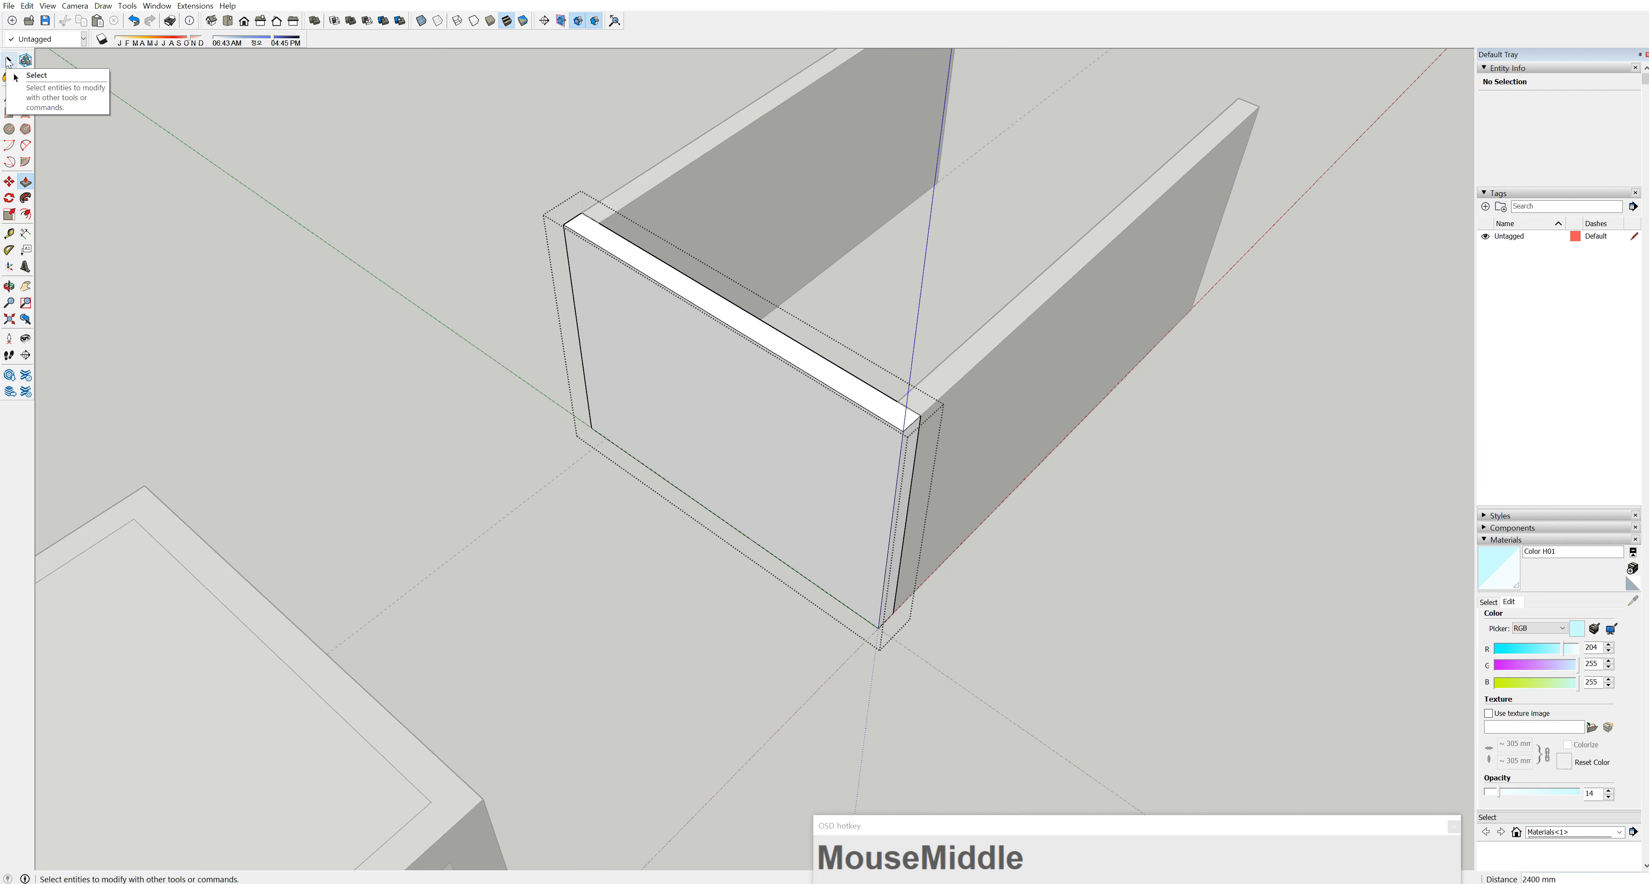
{"action": "left_click", "coordinate": [8, 60]}
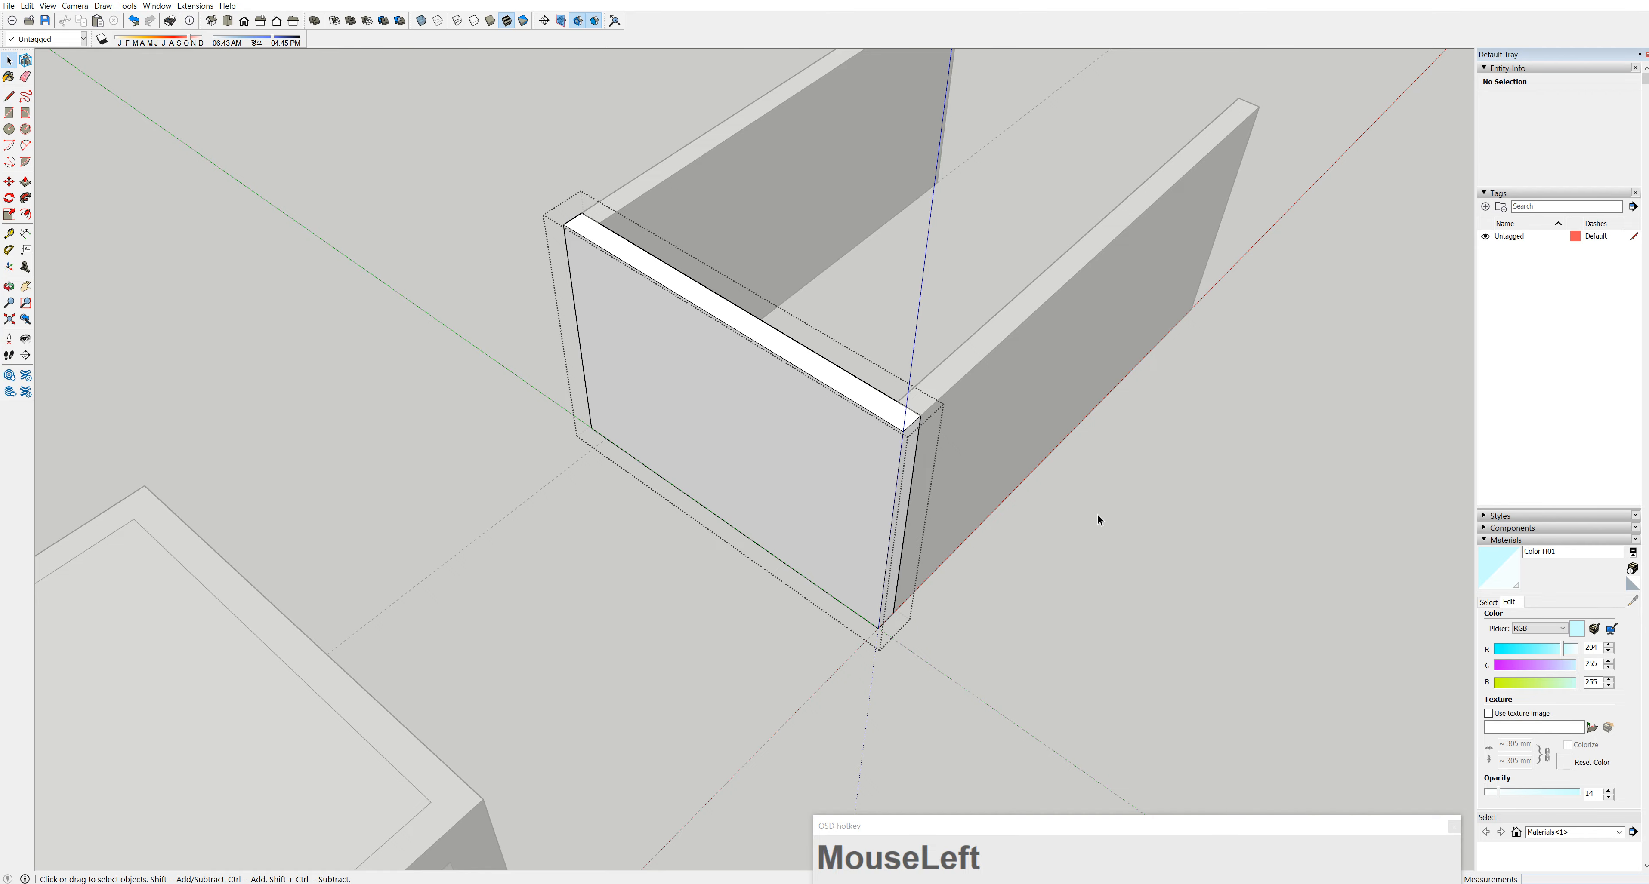
Leave the end wall group and select the original wall on the red axis for the Rotate tool
{"action": "scroll", "coordinate": [1097, 514], "scroll_direction": "down", "scroll_amount": 5}
{"action": "middle_click_drag", "start_coordinate": [1295, 480], "coordinate": [659, 672]}
{"action": "scroll", "coordinate": [1163, 468], "scroll_direction": "down", "scroll_amount": 3}
{"action": "left_click", "coordinate": [846, 473]}
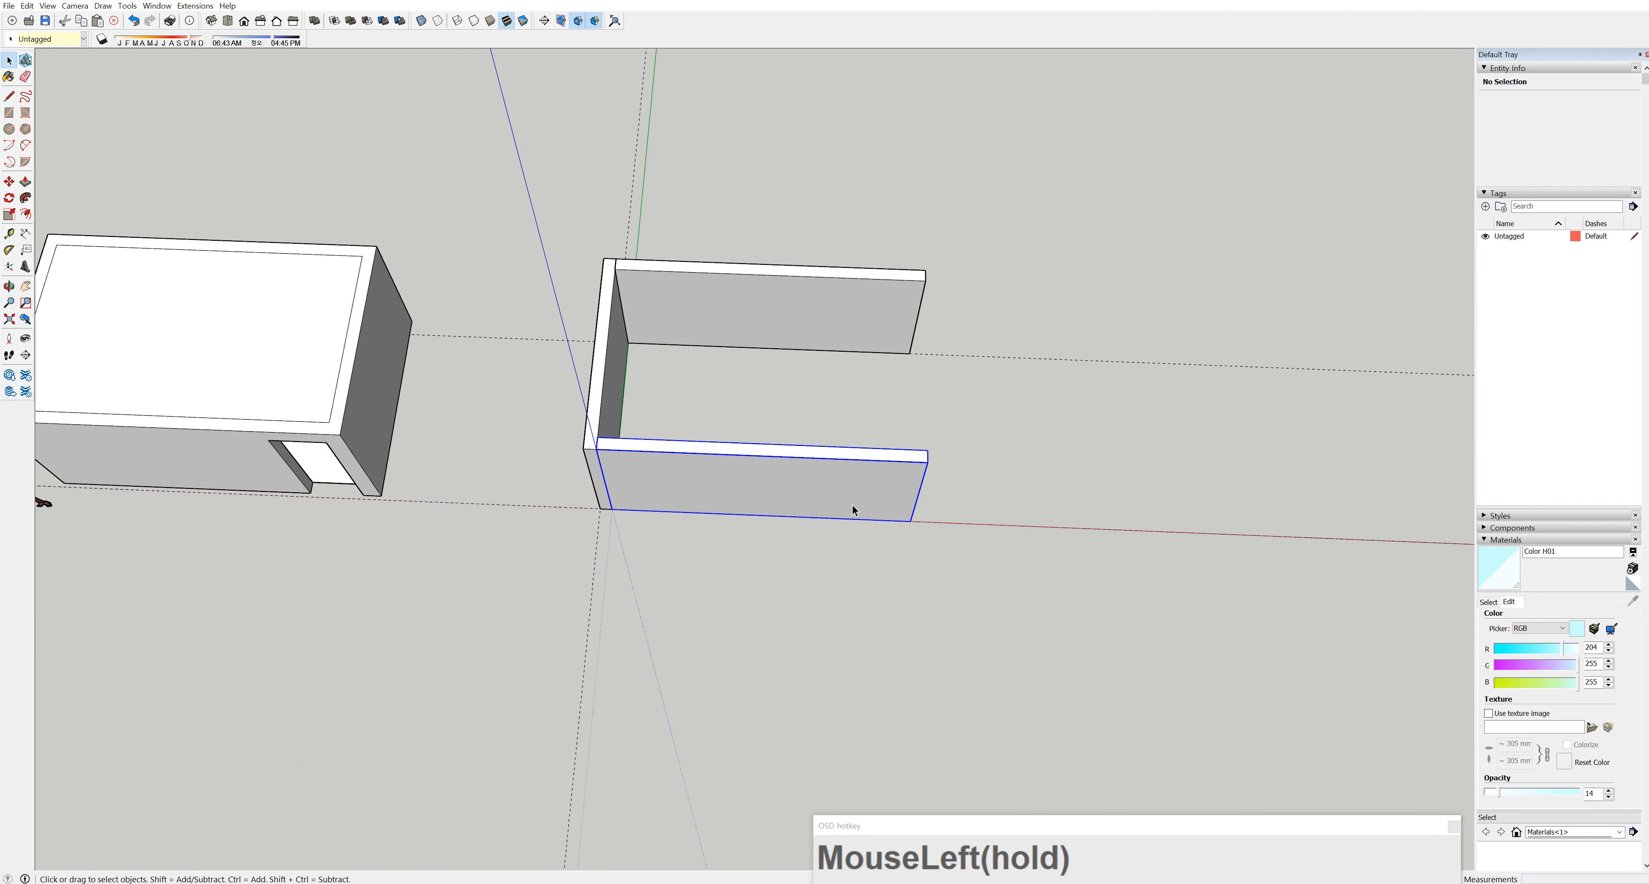
{"action": "middle_click_drag", "start_coordinate": [851, 505], "coordinate": [684, 444]}
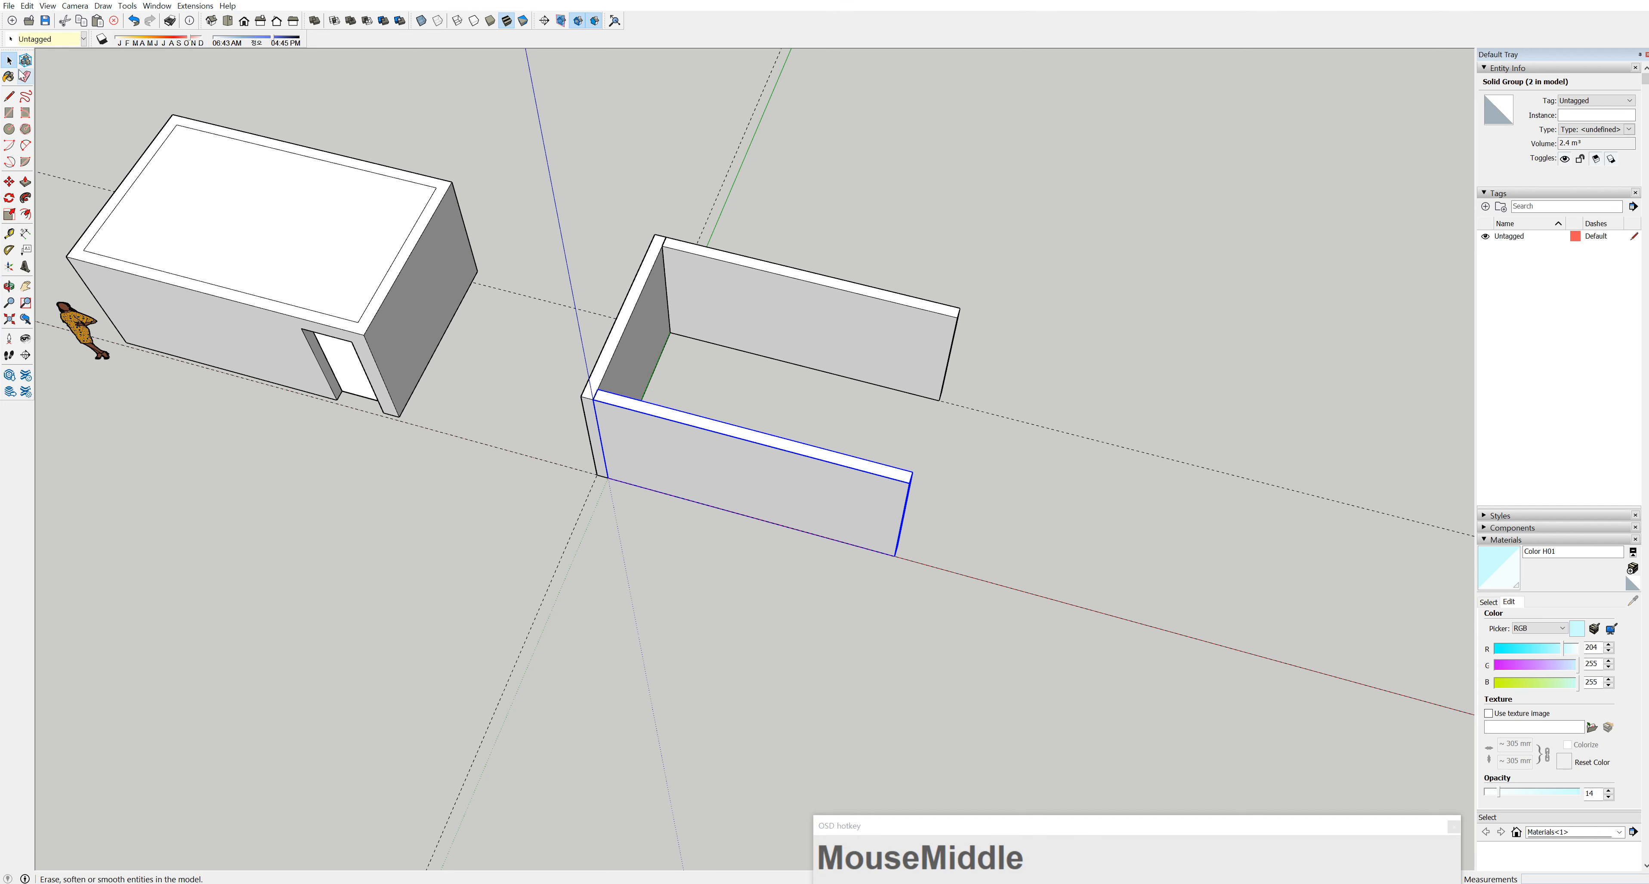
{"action": "left_click", "coordinate": [9, 61]}
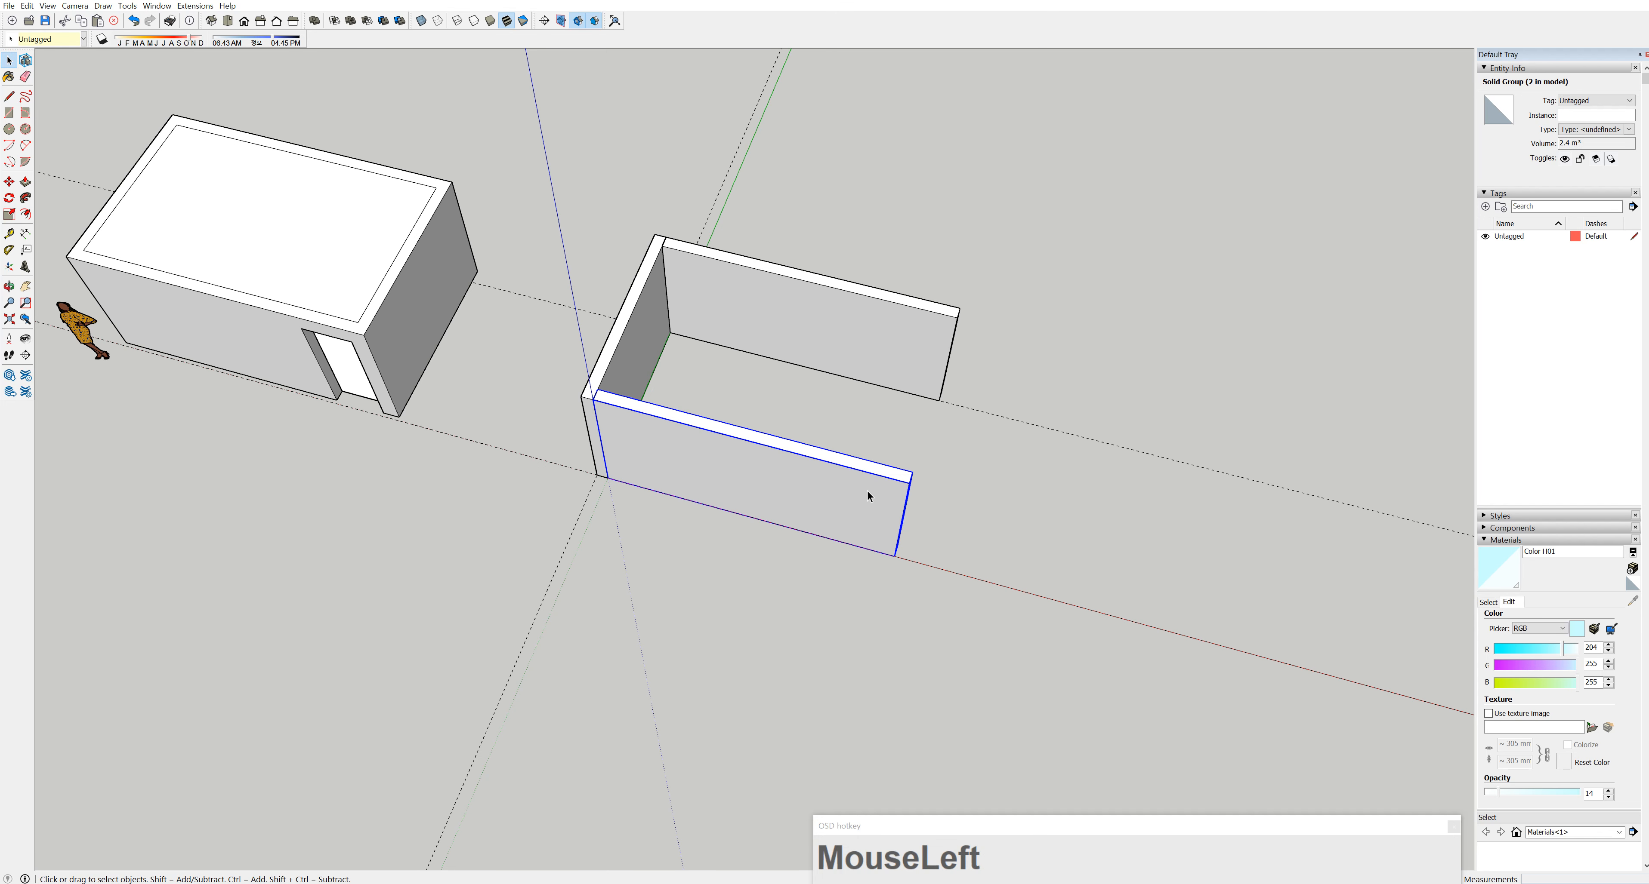
{"action": "middle_click_drag", "start_coordinate": [949, 546], "coordinate": [860, 467]}
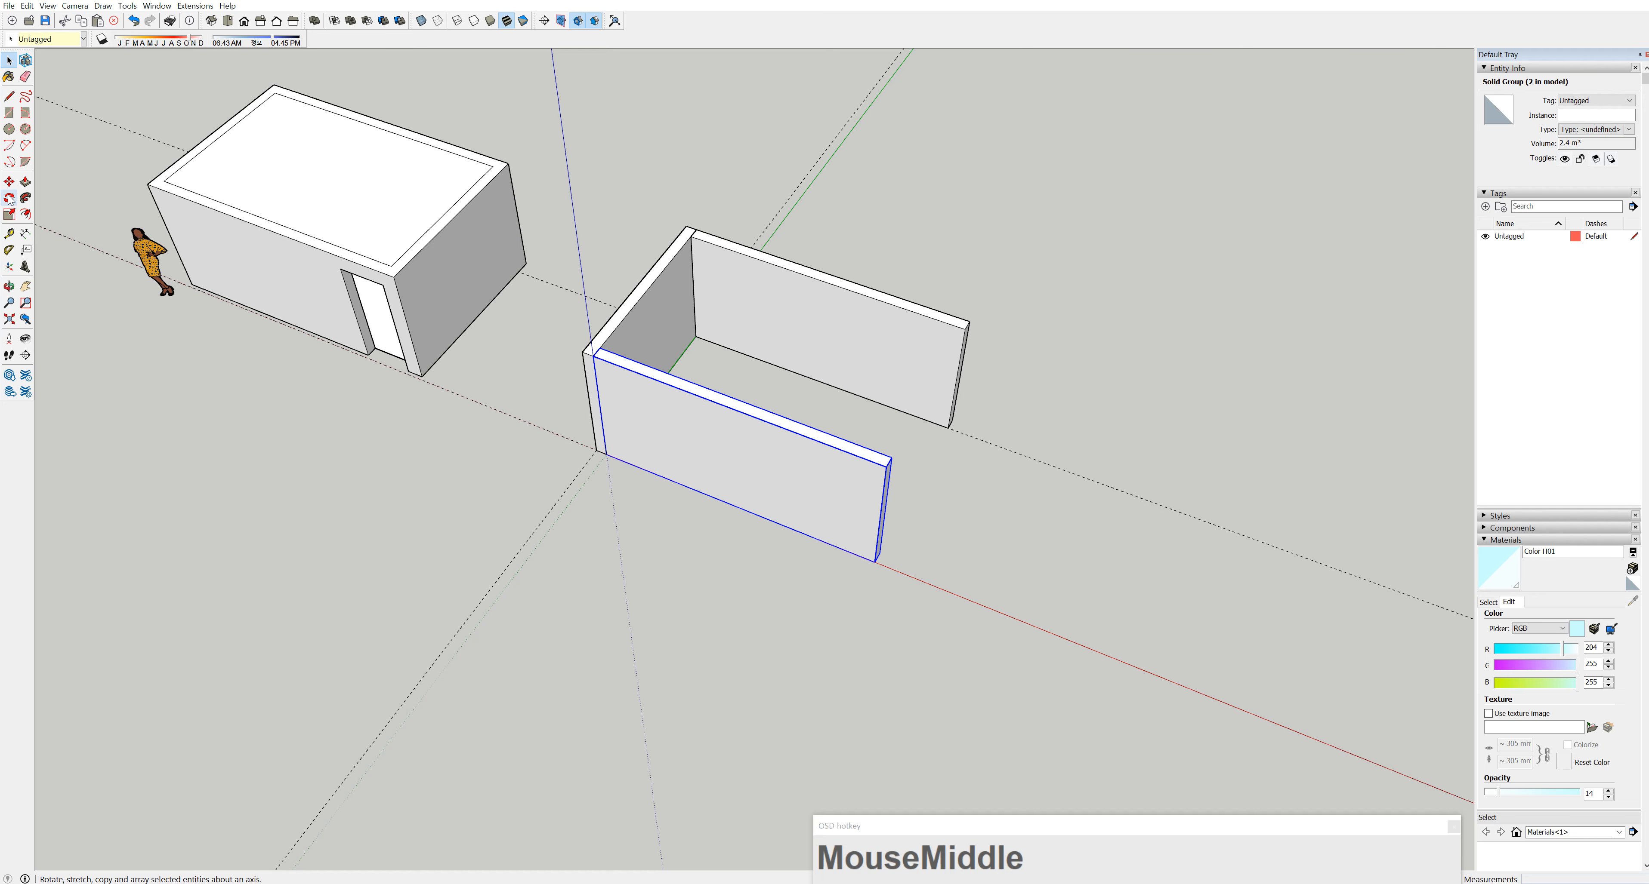
{"action": "left_click", "coordinate": [9, 199]}
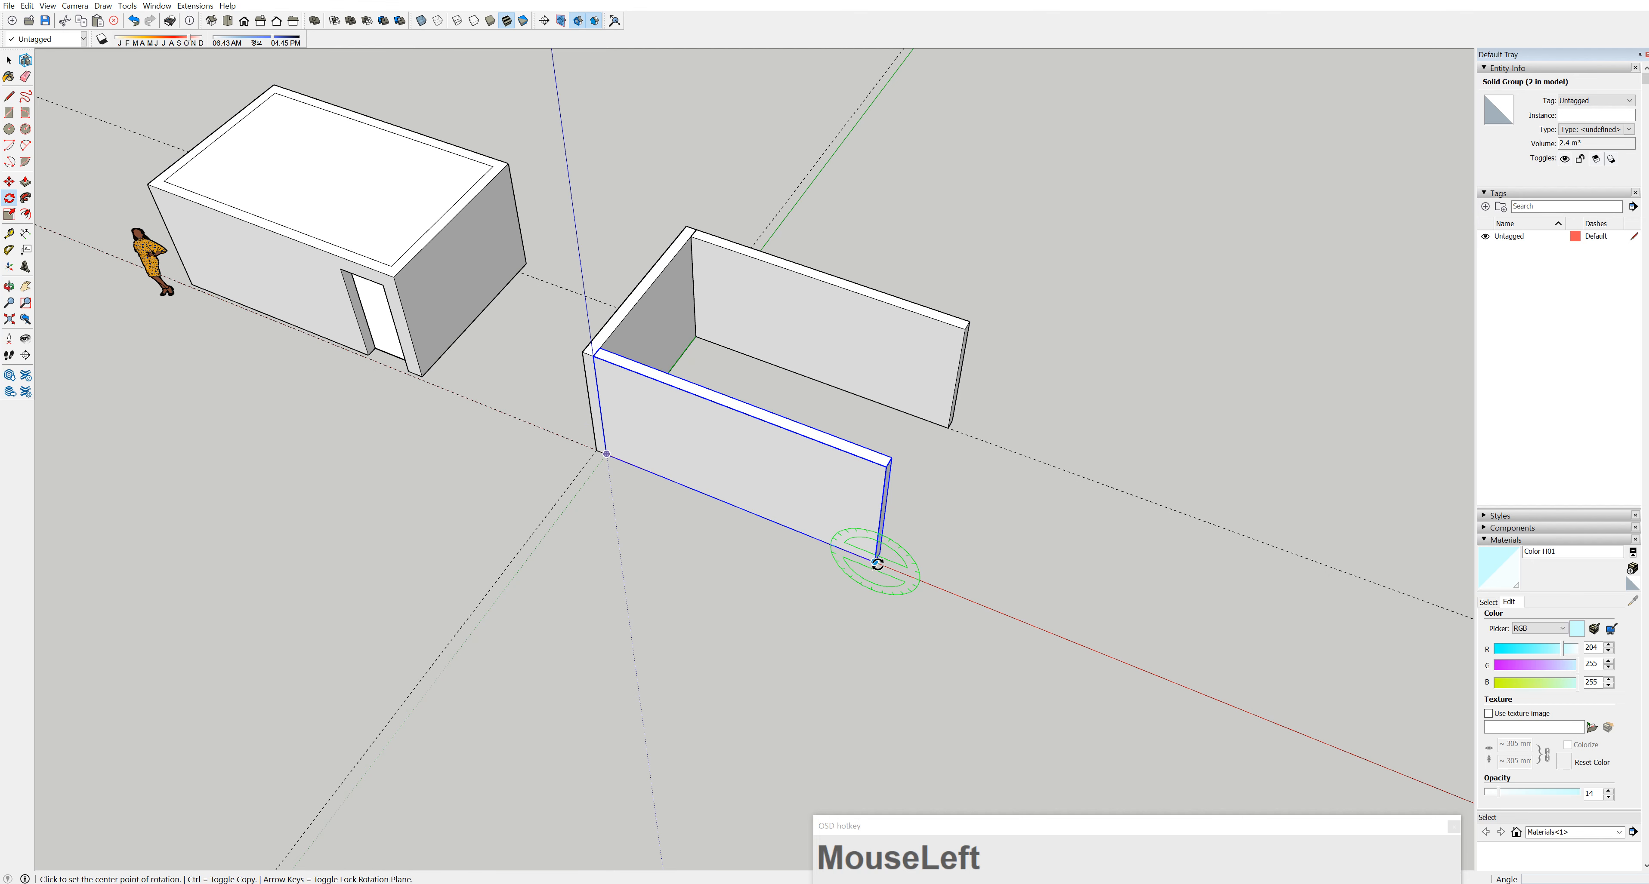
{"action": "middle_click_drag", "start_coordinate": [881, 569], "coordinate": [853, 651]}
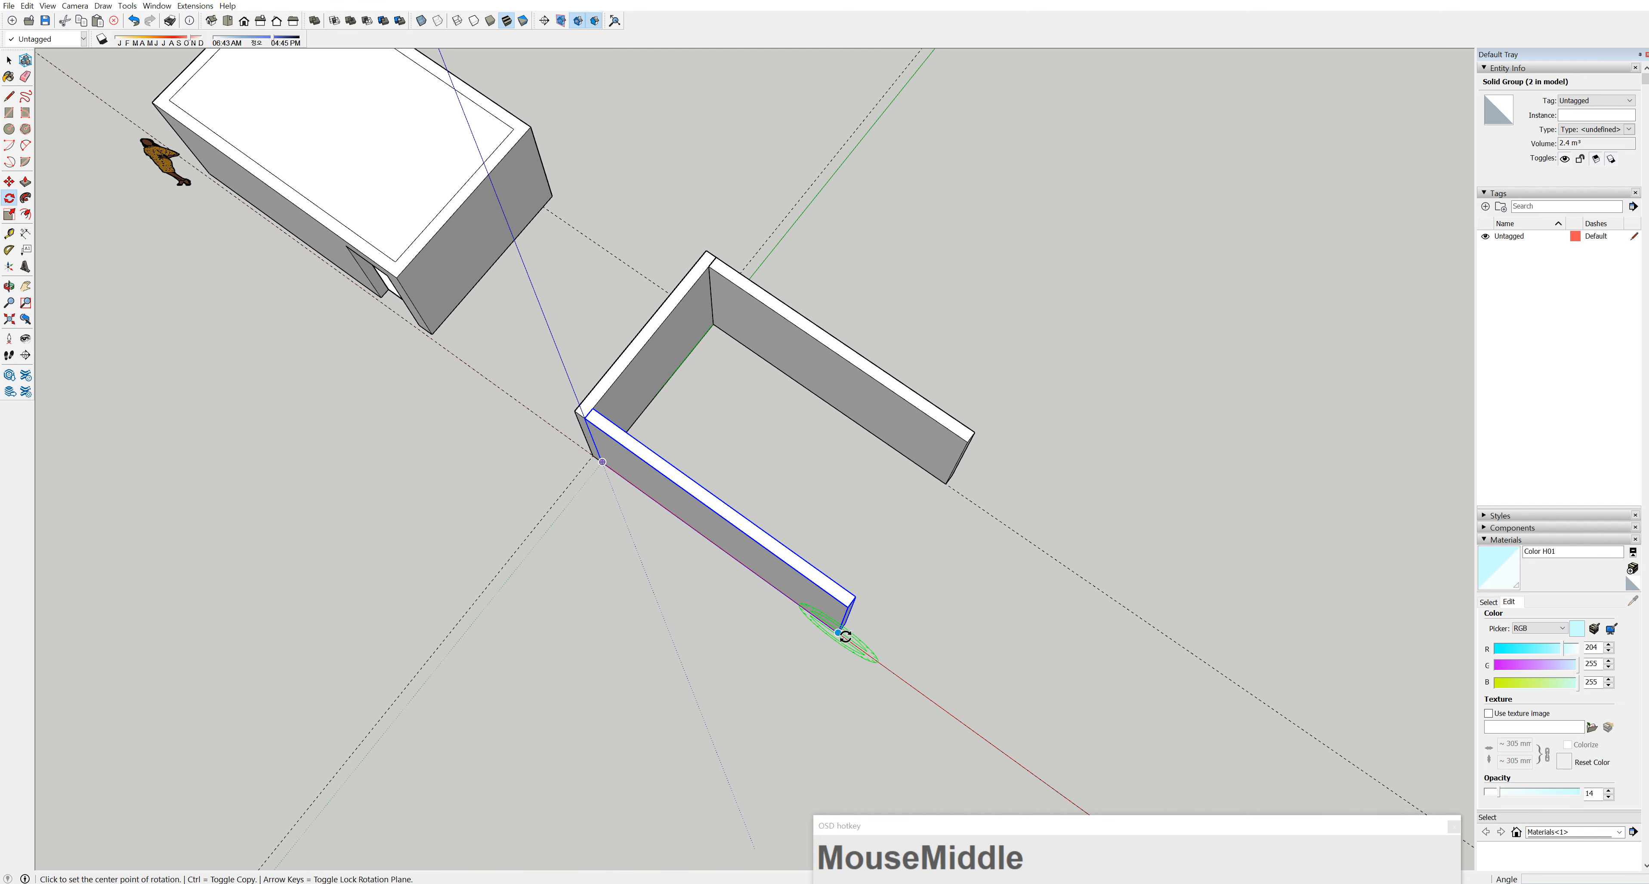
{"action": "mouse_move", "coordinate": [850, 629]}
{"action": "middle_mouse_down"}
{"action": "mouse_move", "coordinate": [869, 560]}
{"action": "mouse_move", "coordinate": [874, 608]}
{"action": "middle_mouse_up"}
{"action": "scroll", "coordinate": [869, 614], "scroll_direction": "up", "scroll_amount": 2}
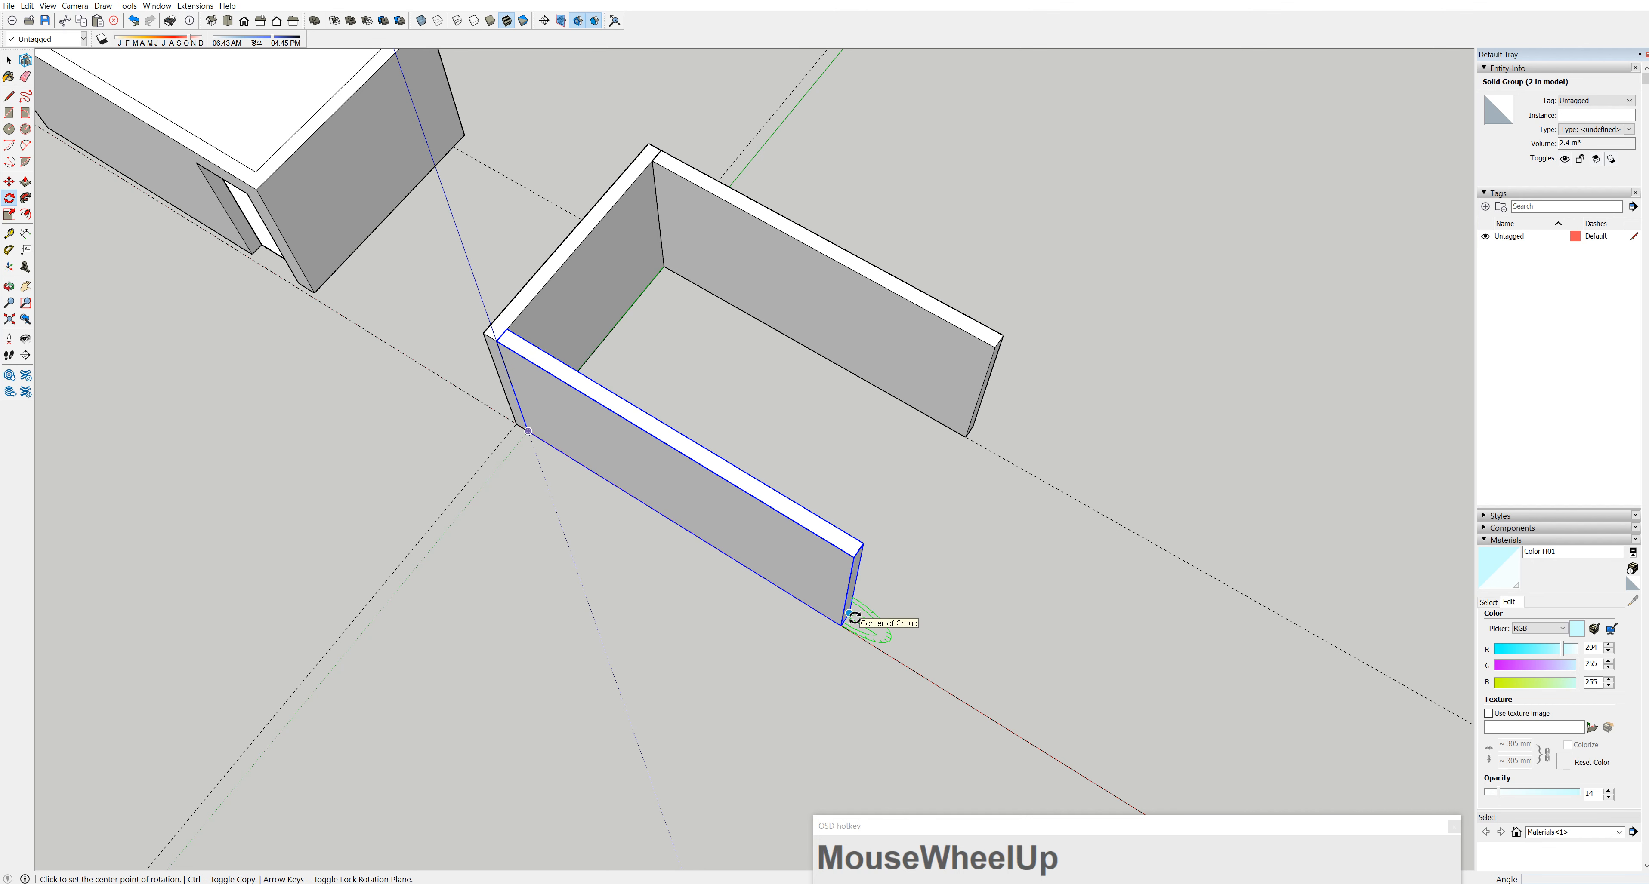
{"action": "middle_click_drag", "start_coordinate": [855, 614], "coordinate": [619, 497]}
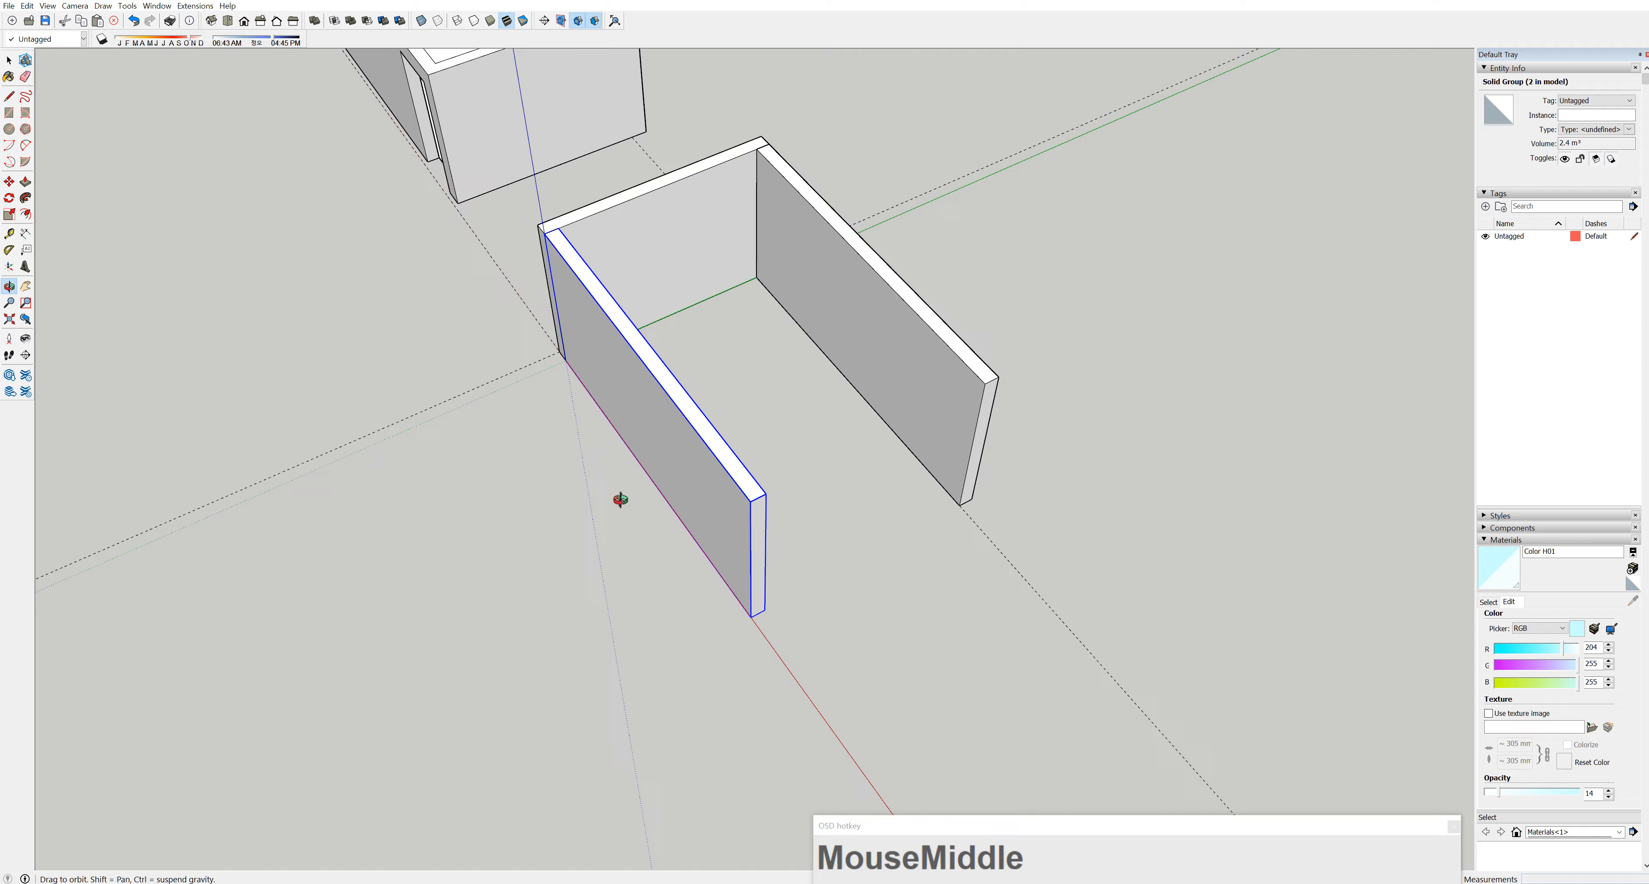
{"action": "left_click", "coordinate": [766, 611]}
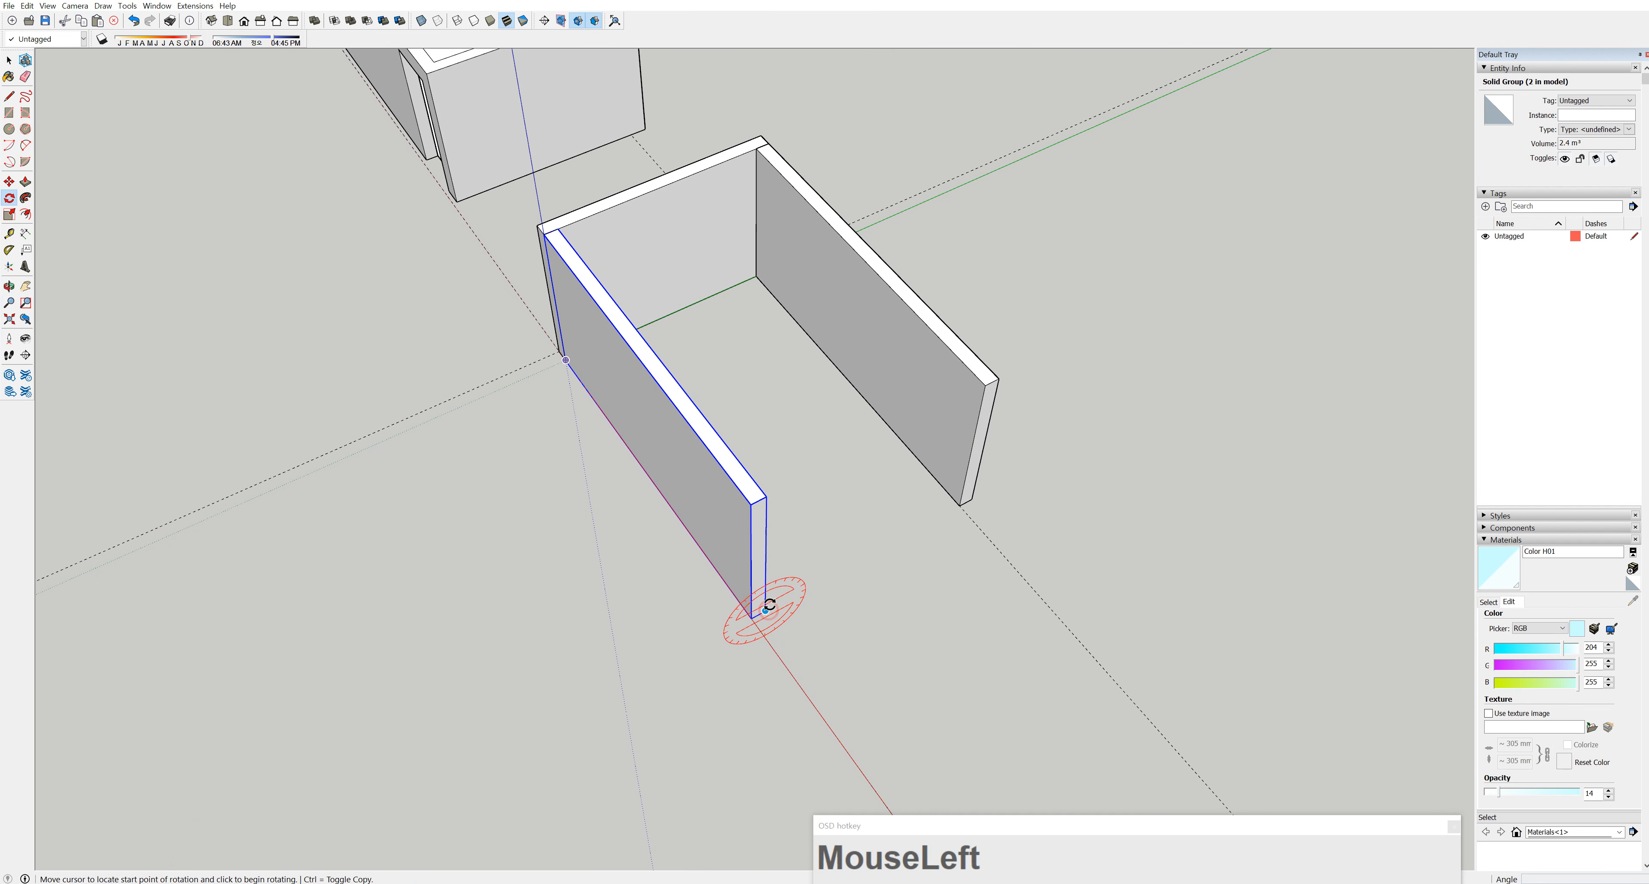
{"action": "left_click", "coordinate": [765, 567]}
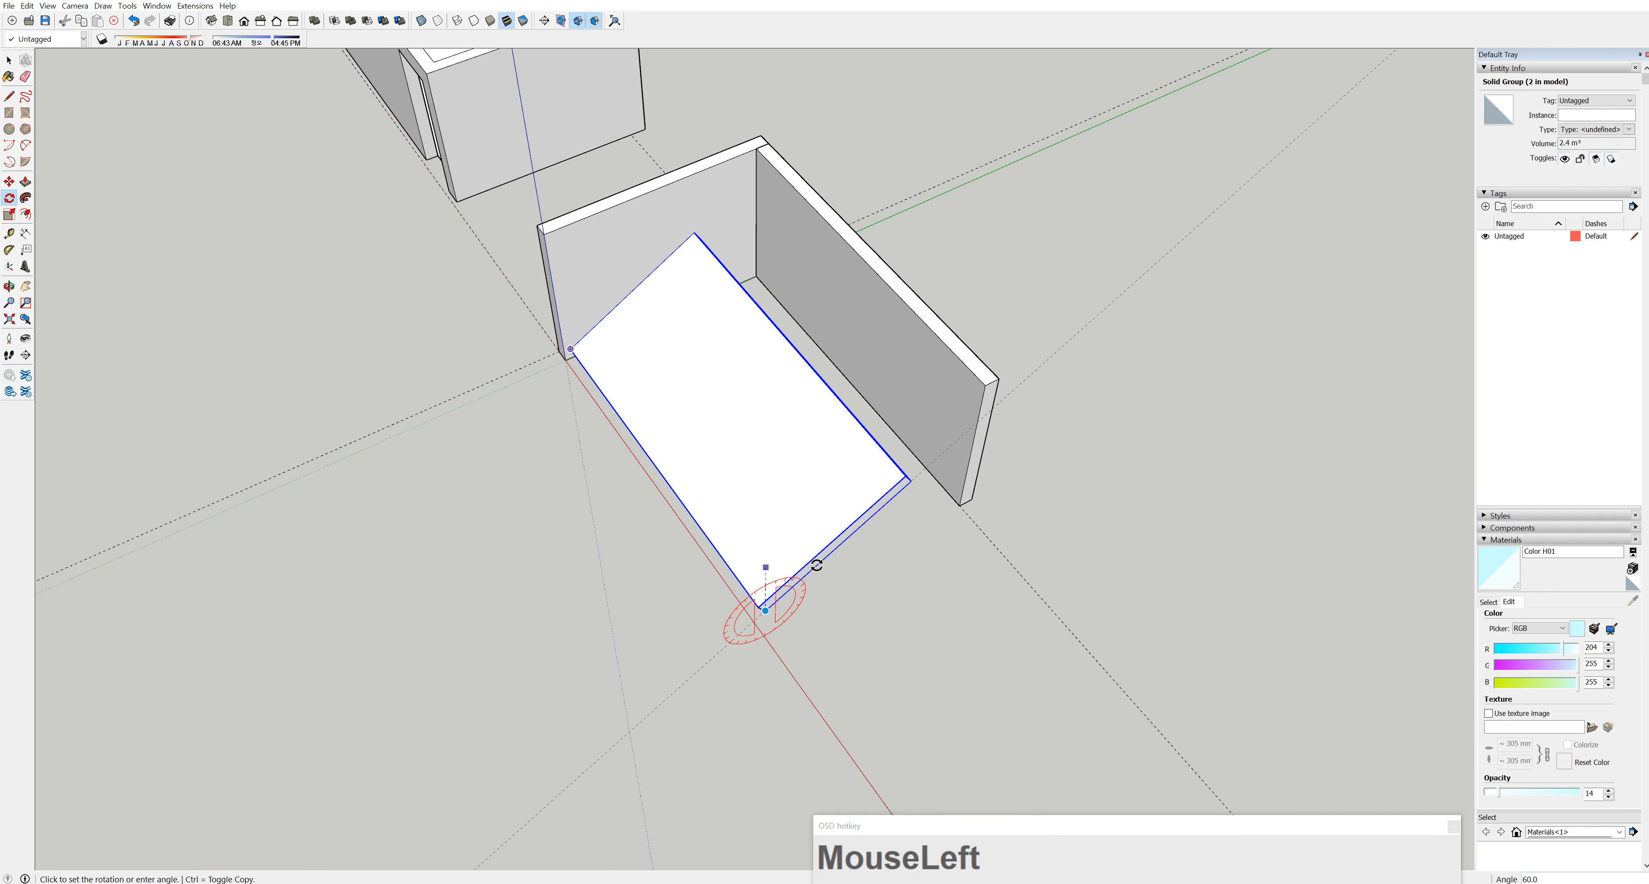
{"action": "key", "text": "Escape"}
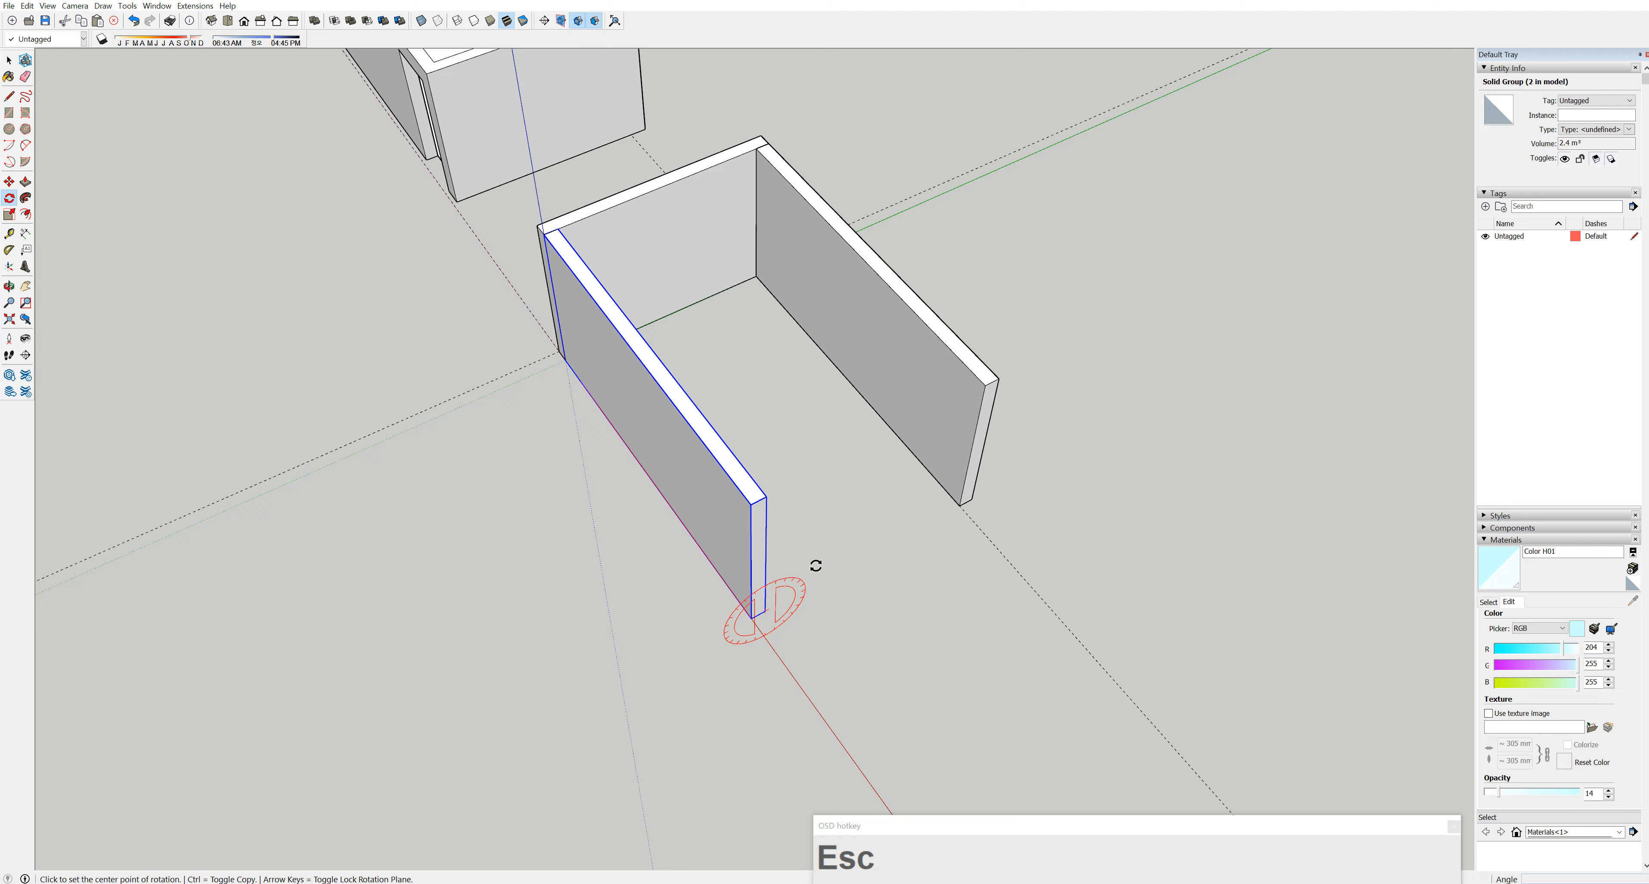
Rotate a copy of the selected wall 90° about the blue axis from its outer bottom corner, across the room's open end
{"action": "left_click", "coordinate": [752, 618]}
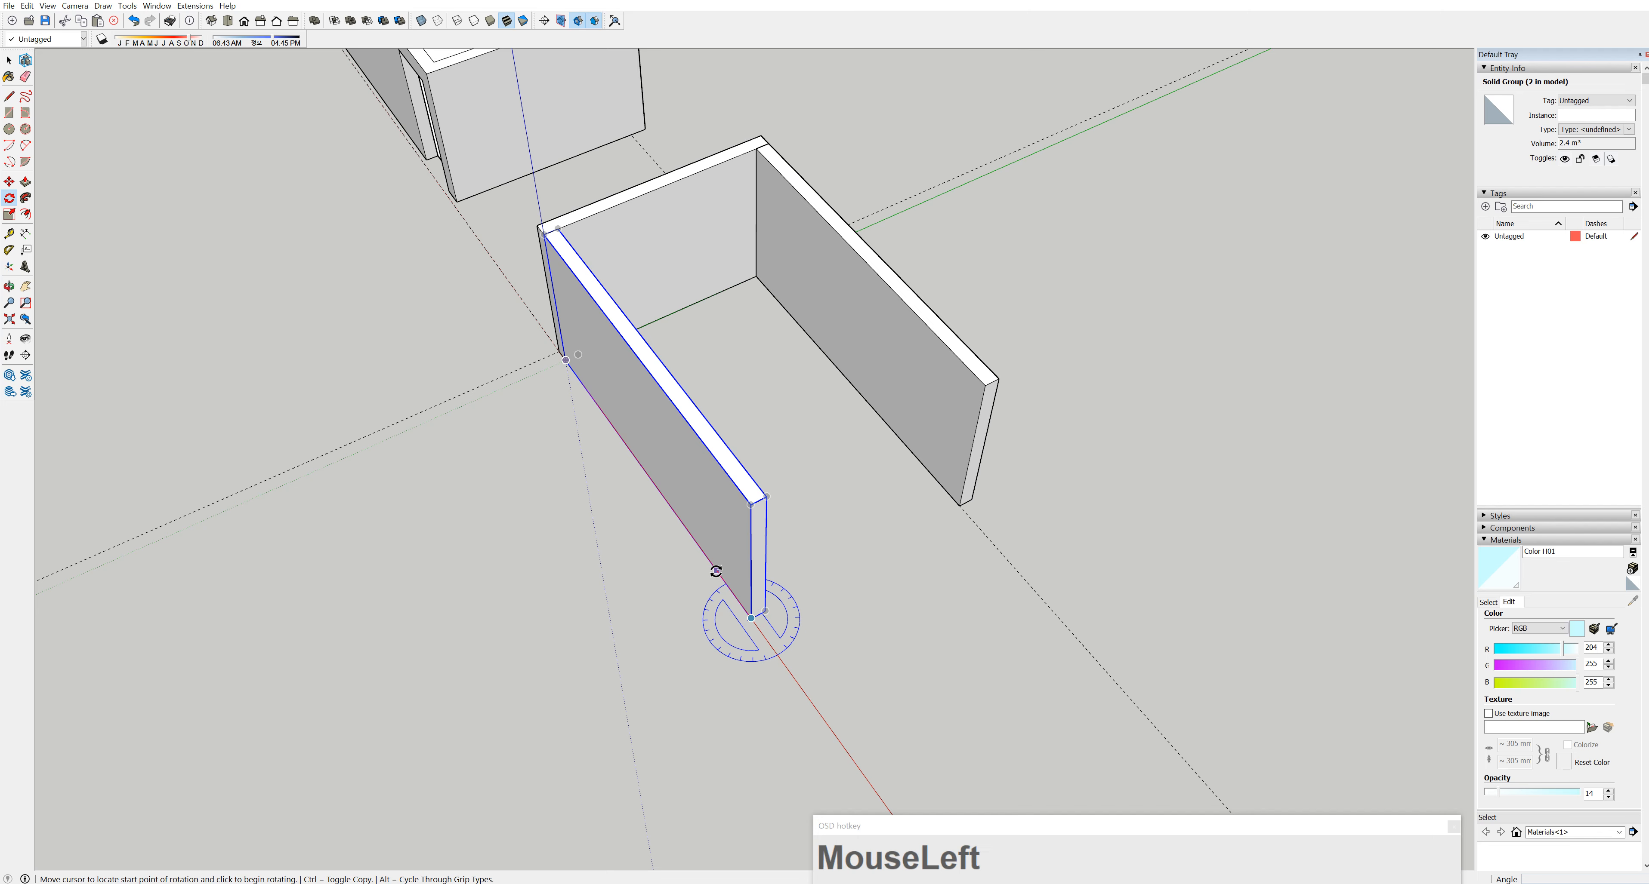
{"action": "left_click_drag", "start_coordinate": [716, 571], "coordinate": [817, 576]}
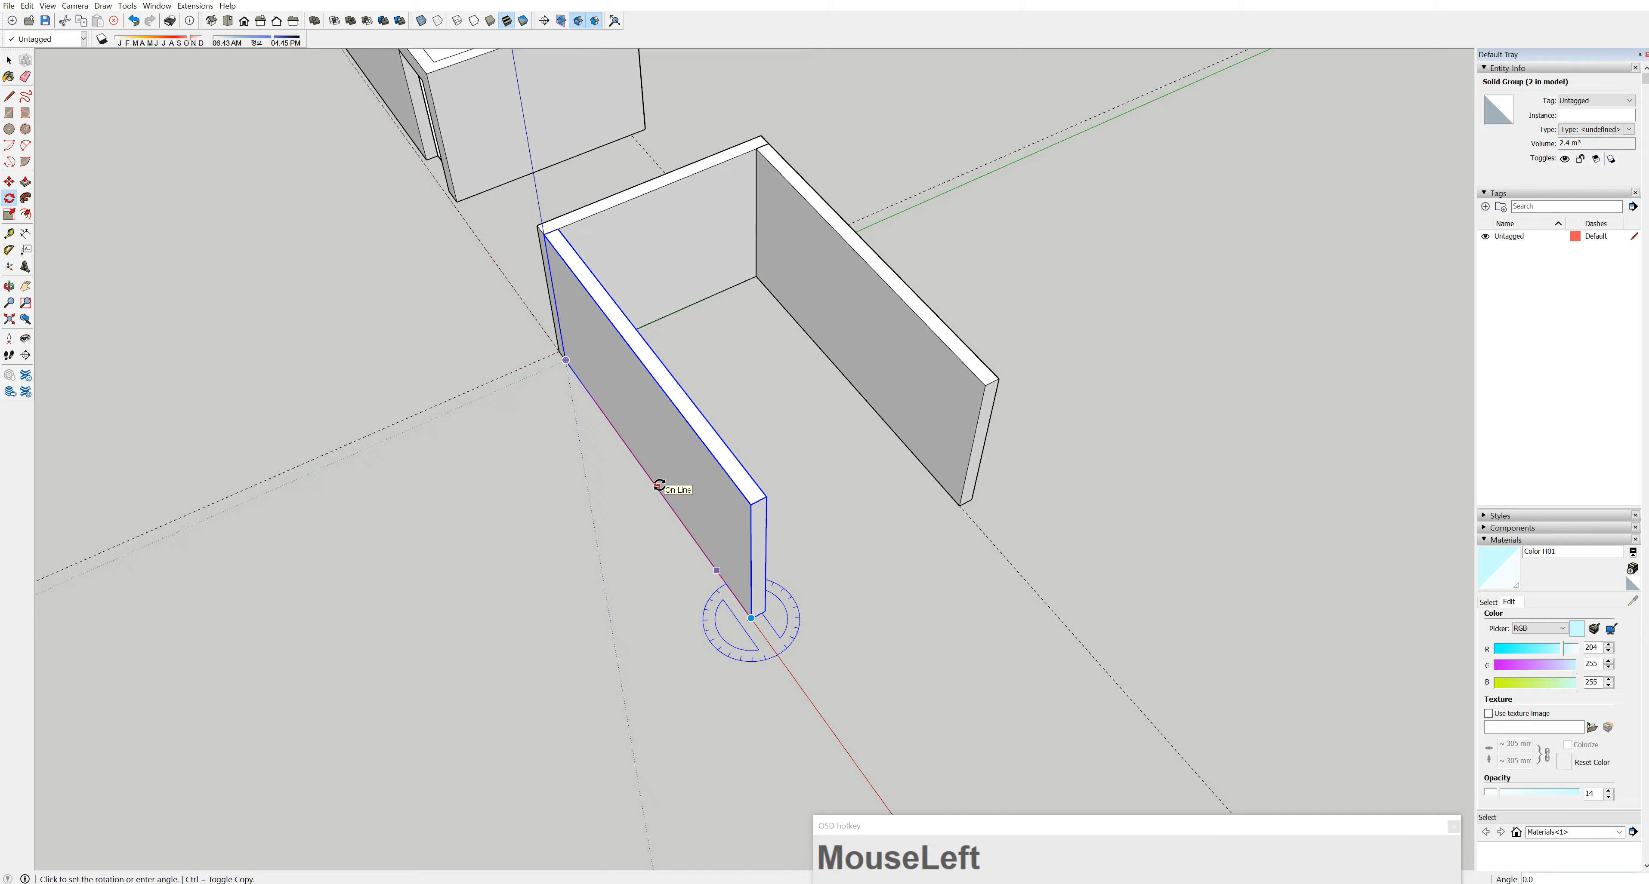
{"action": "key", "text": "ctrl"}
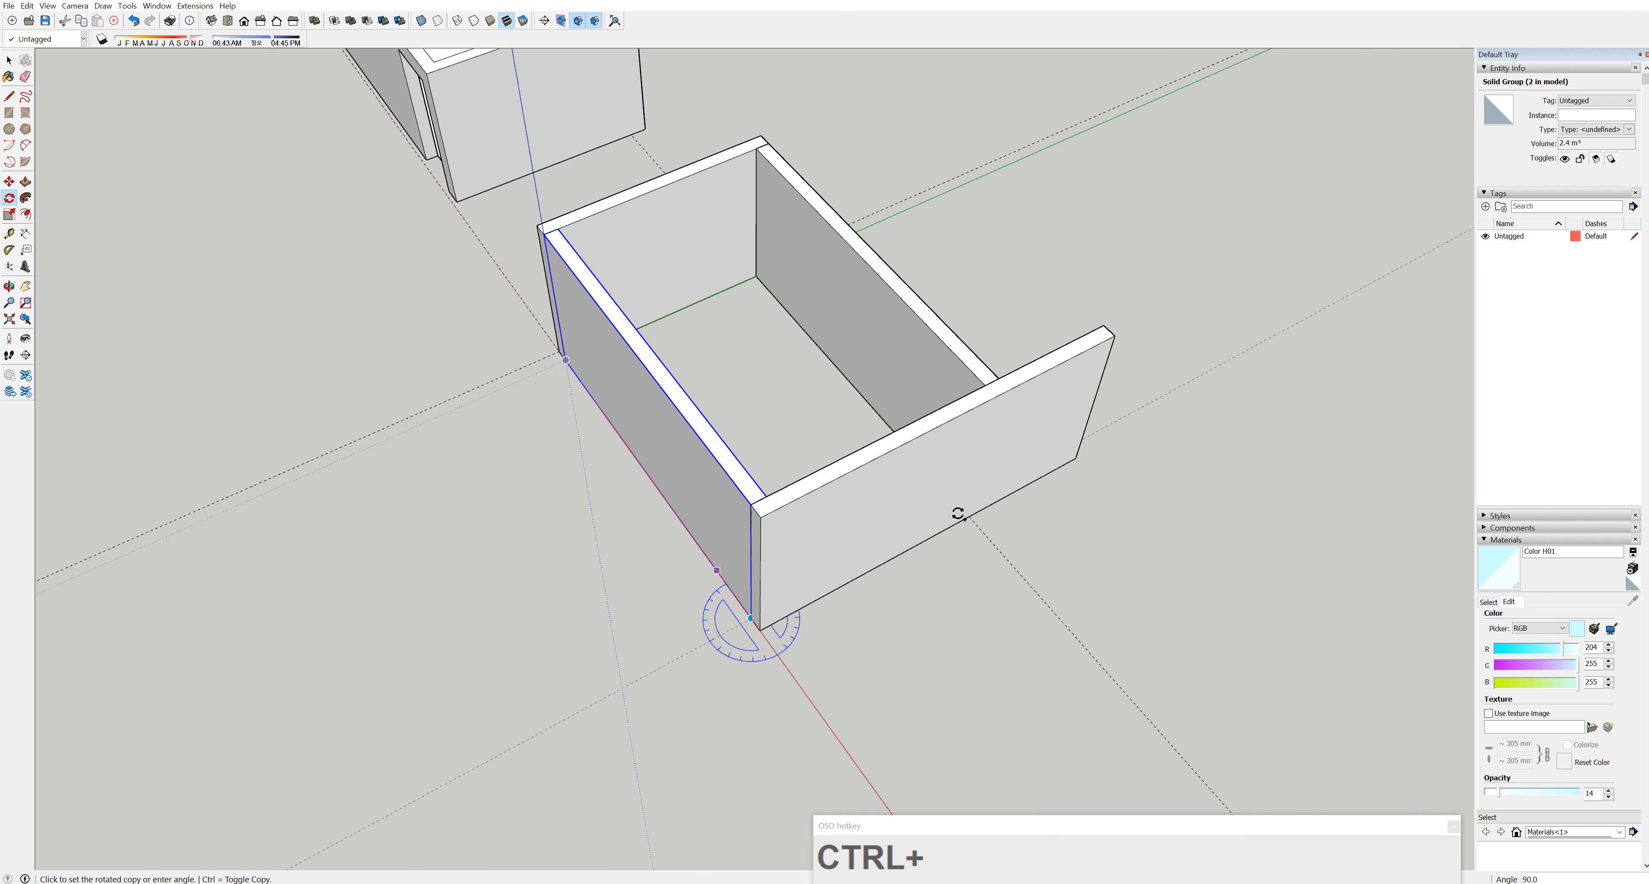
{"action": "left_click", "coordinate": [958, 514]}
Inside the rotated wall's group, push/pull its overhanging end face back 1600 mm, flush with the parallel wall's outer corner
{"action": "mouse_move", "coordinate": [968, 503]}
{"action": "middle_mouse_down"}
{"action": "mouse_move", "coordinate": [693, 474]}
{"action": "mouse_move", "coordinate": [924, 438]}
{"action": "mouse_move", "coordinate": [1052, 456]}
{"action": "middle_mouse_up"}
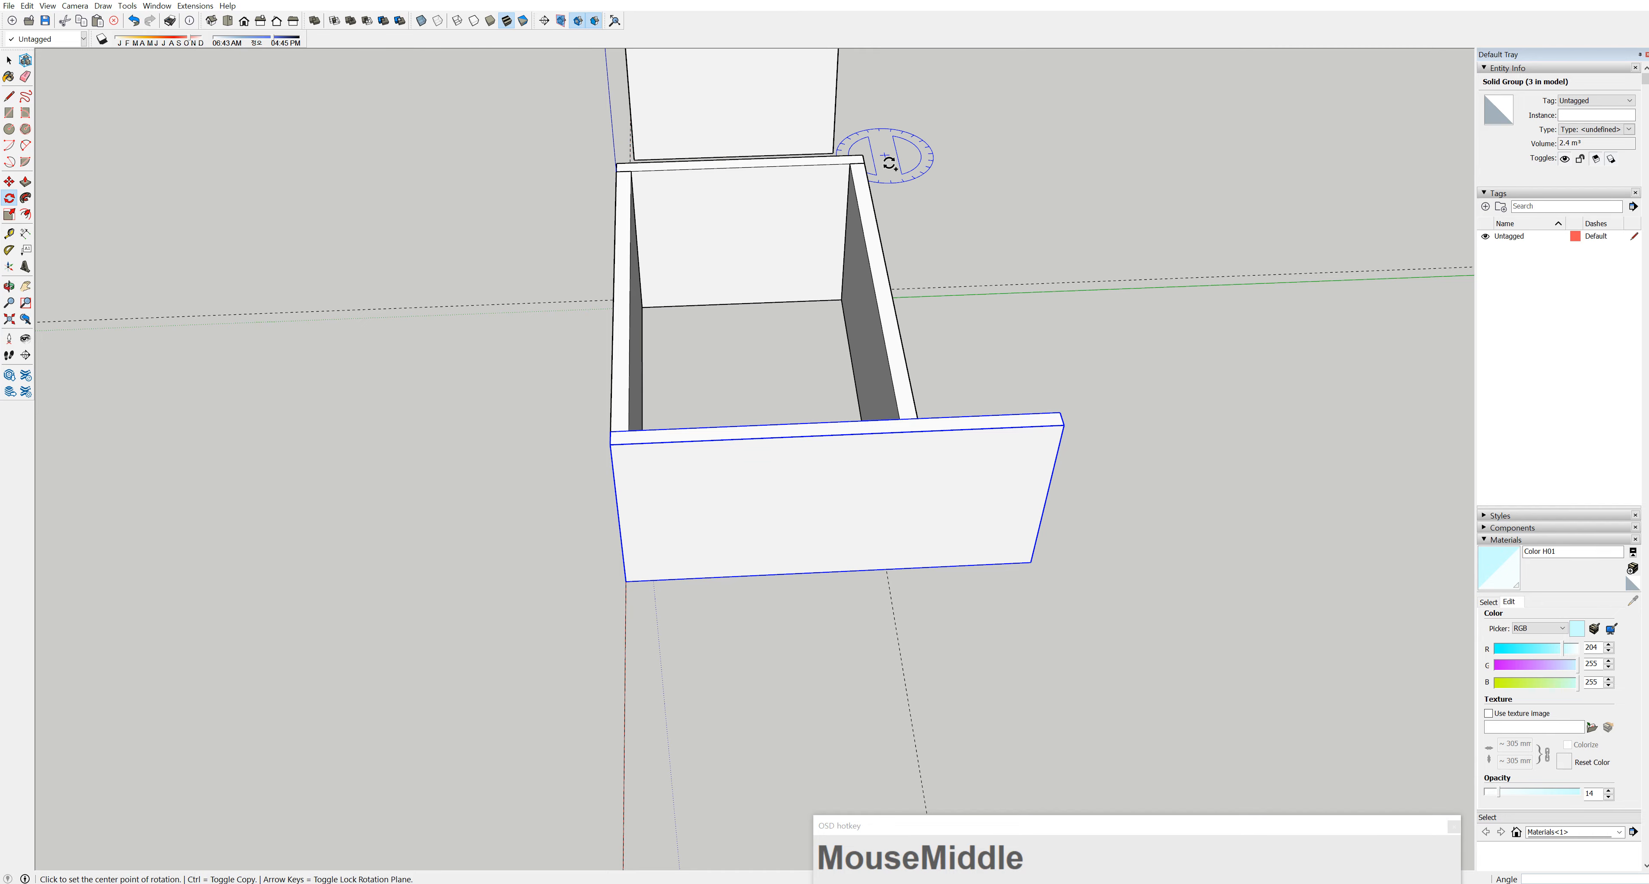
{"action": "left_click", "coordinate": [9, 60]}
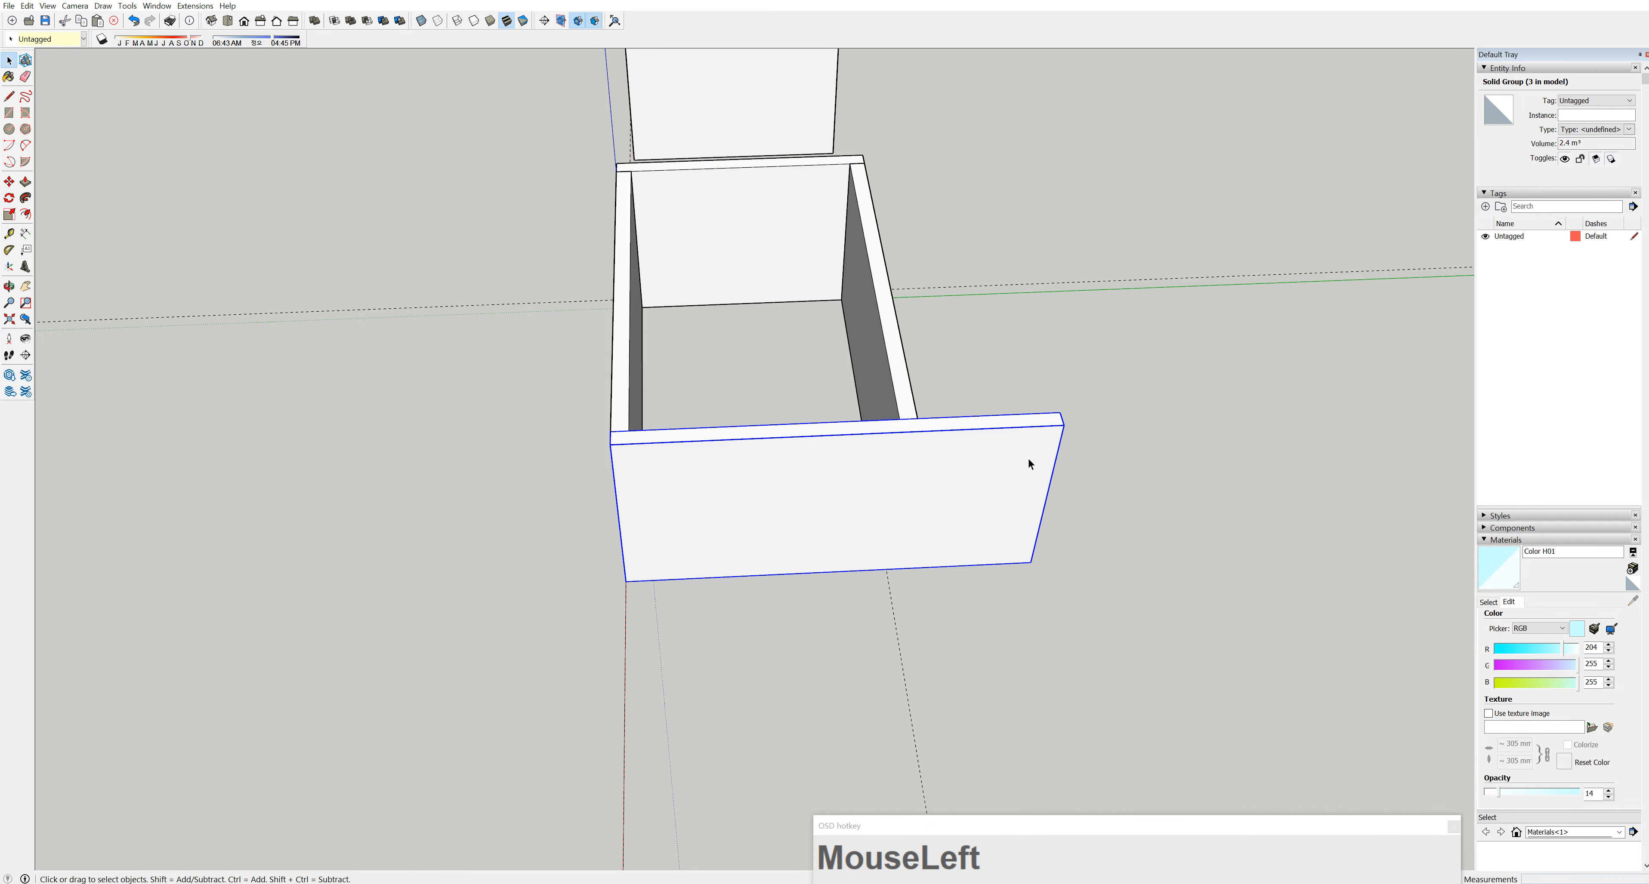
{"action": "middle_click_drag", "start_coordinate": [1041, 469], "coordinate": [1030, 421]}
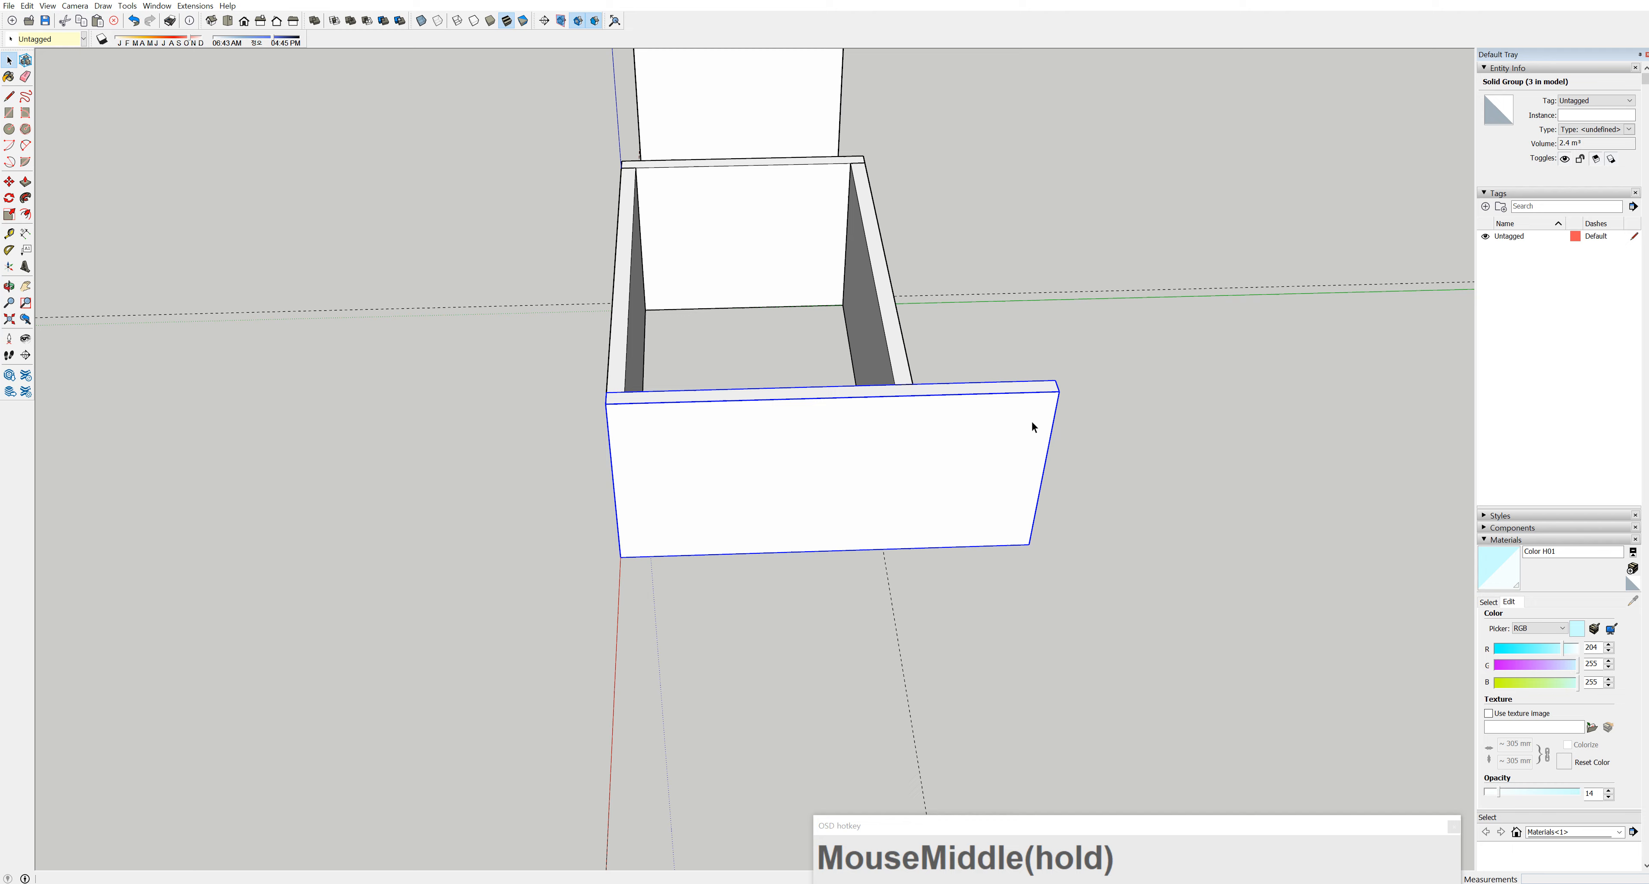
{"action": "double_click", "coordinate": [1004, 420]}
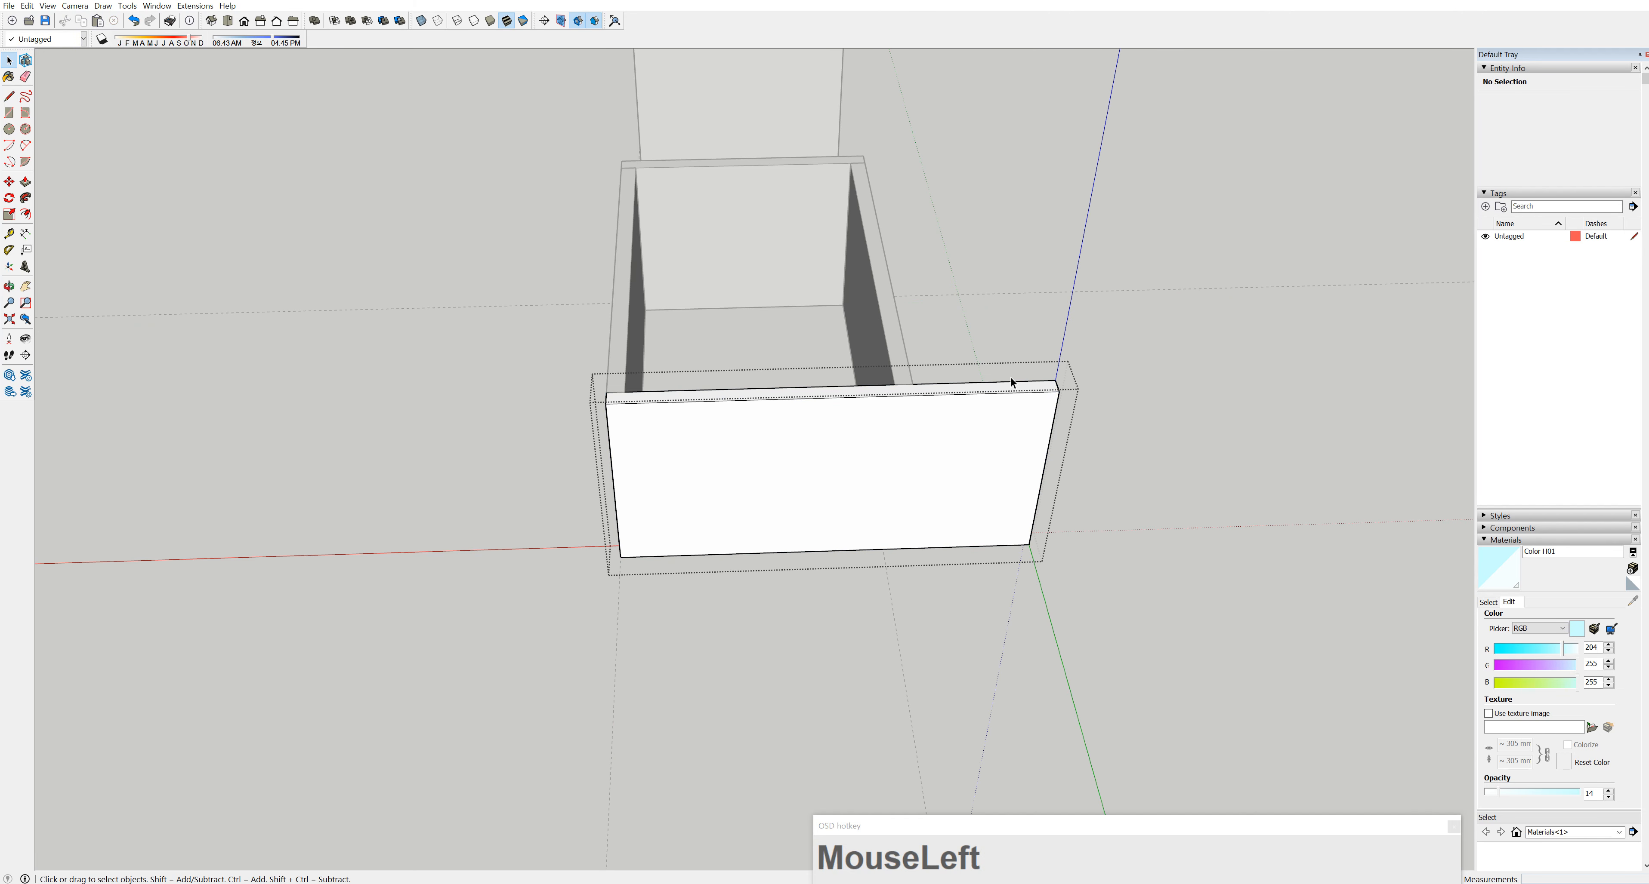
{"action": "left_click_drag", "start_coordinate": [947, 322], "coordinate": [1115, 607]}
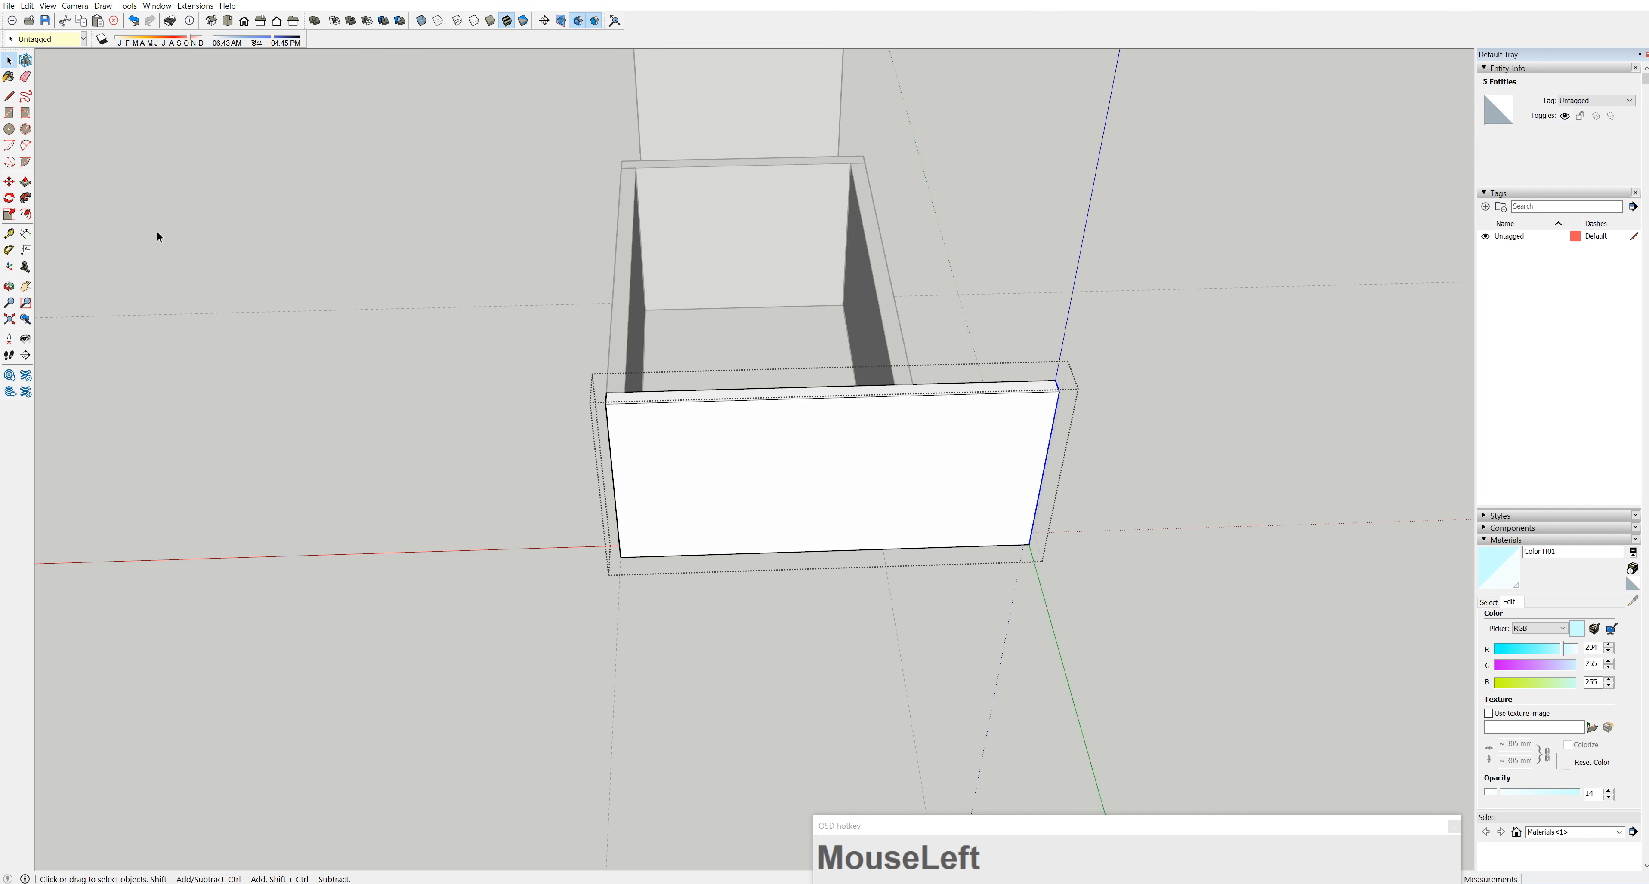
{"action": "left_click", "coordinate": [25, 182]}
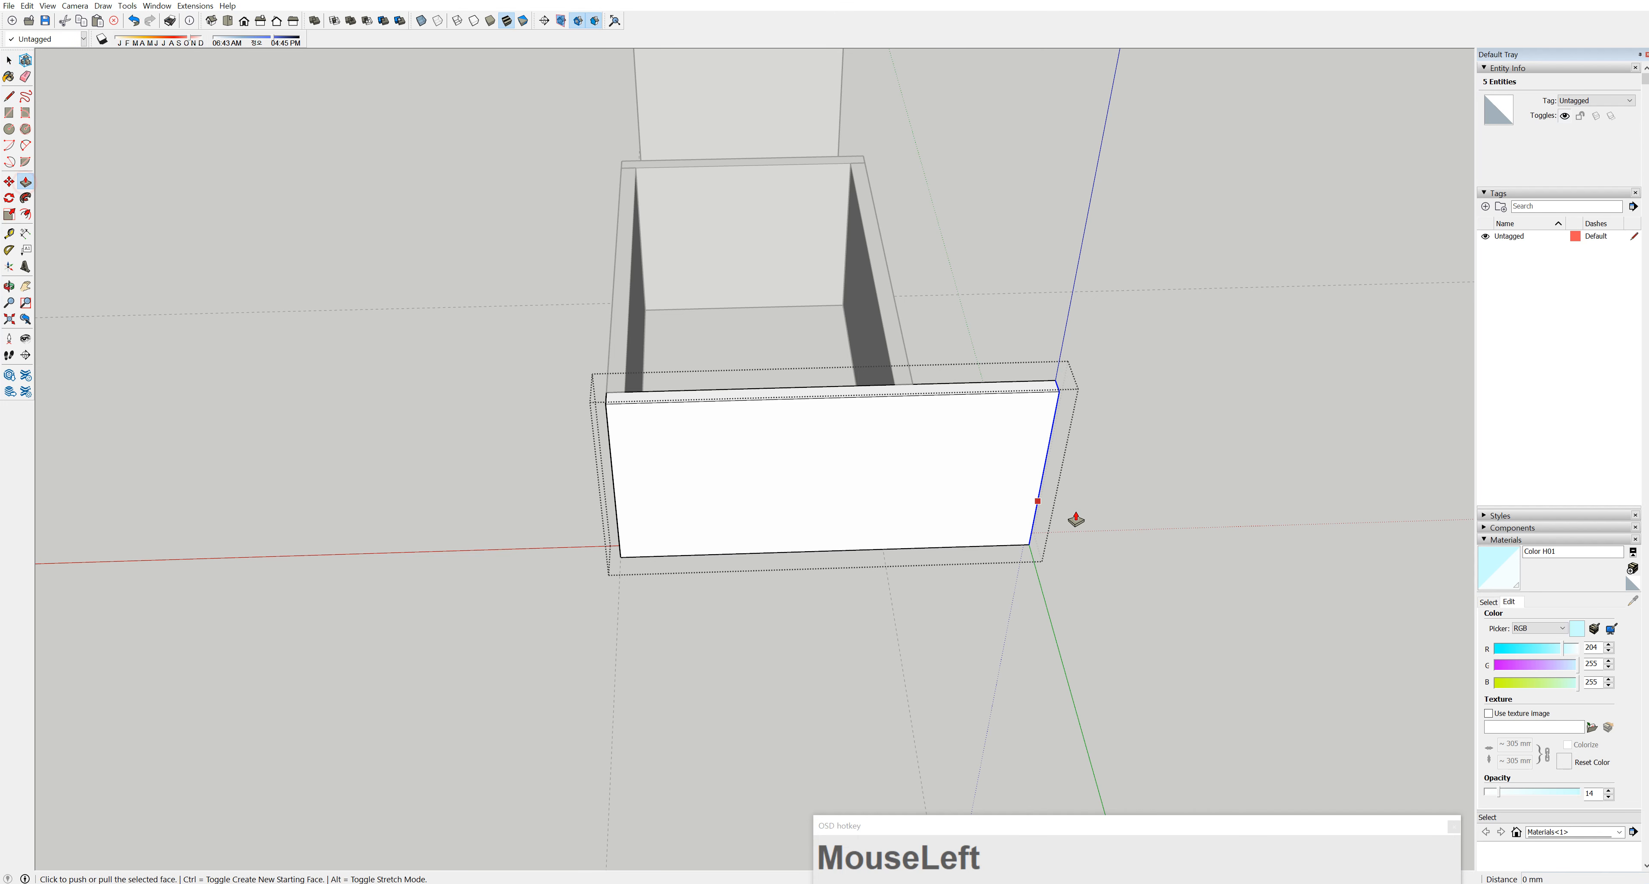
{"action": "middle_click_drag", "start_coordinate": [1076, 520], "coordinate": [800, 519]}
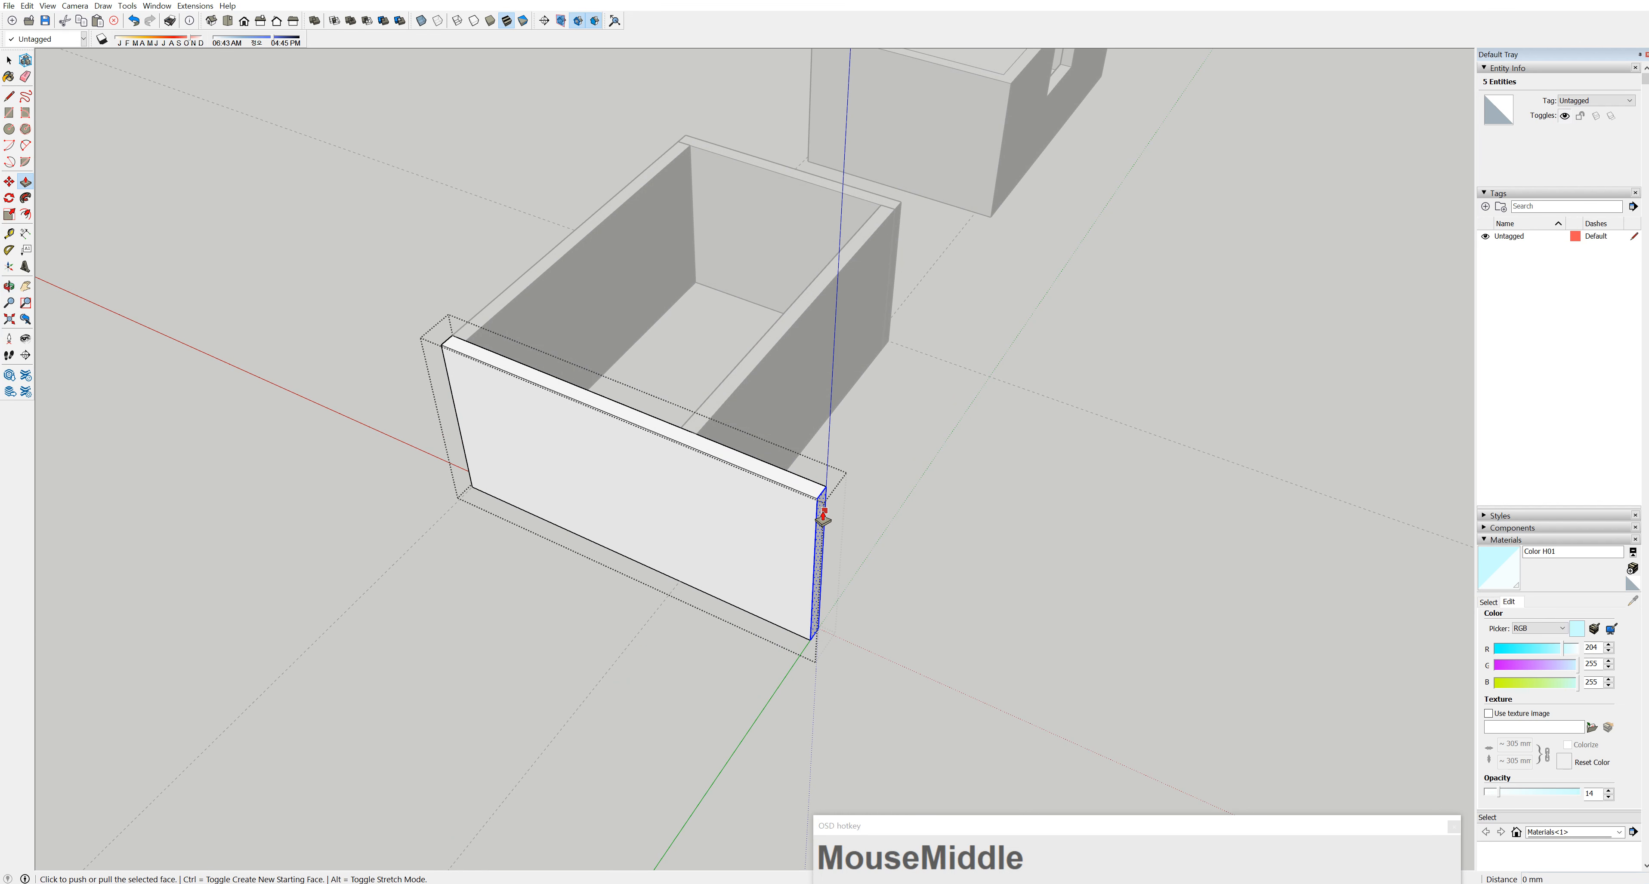
{"action": "left_click", "coordinate": [824, 511]}
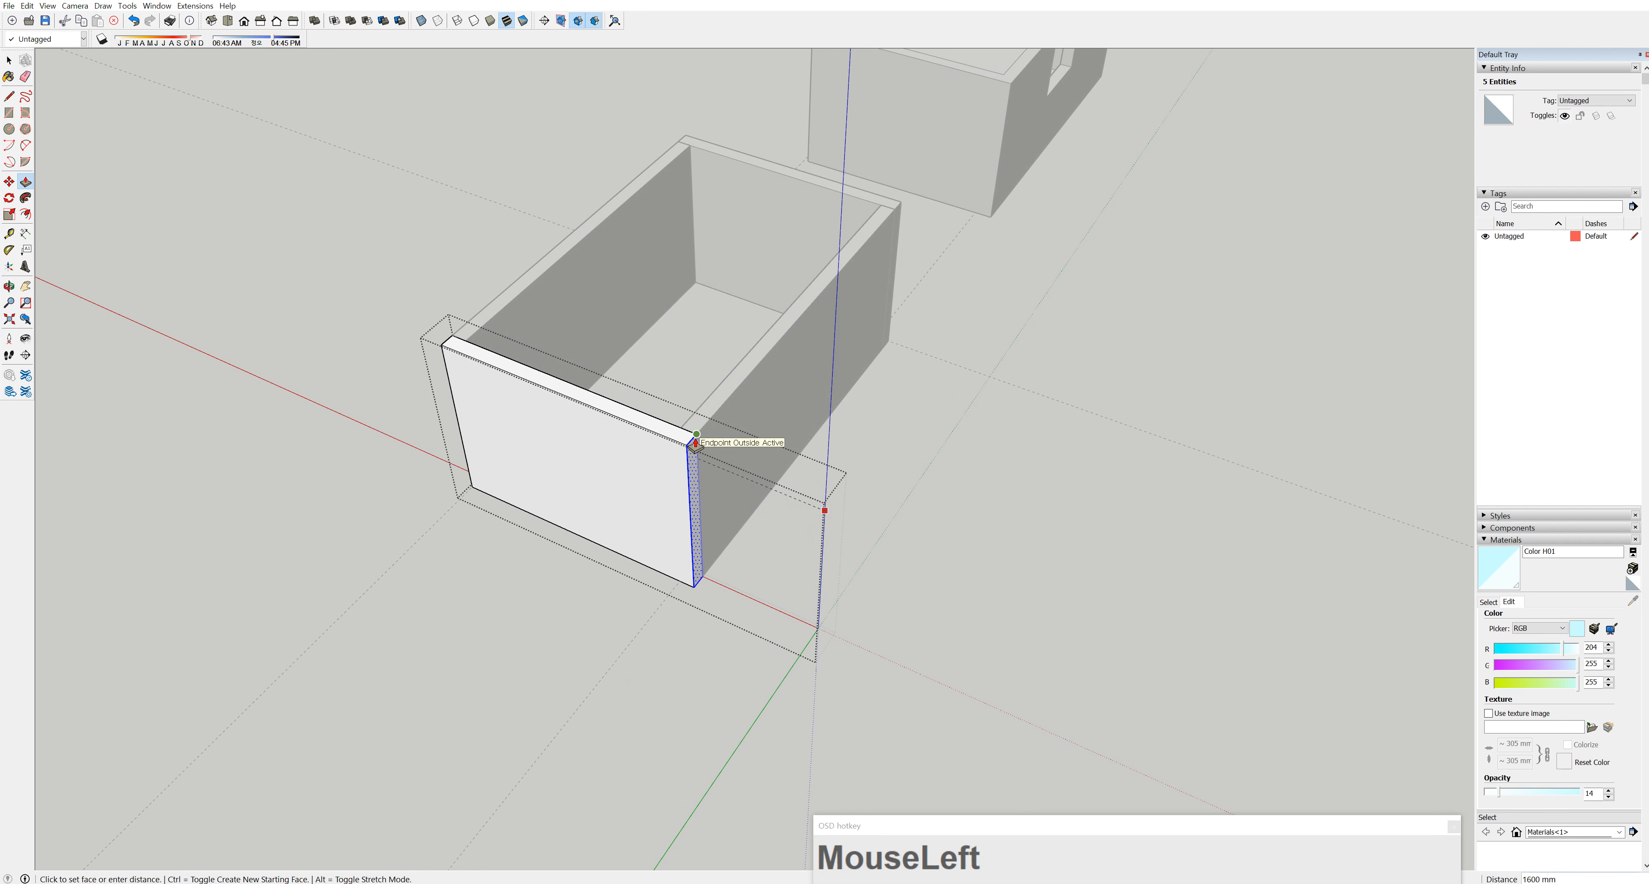
{"action": "left_click", "coordinate": [696, 443]}
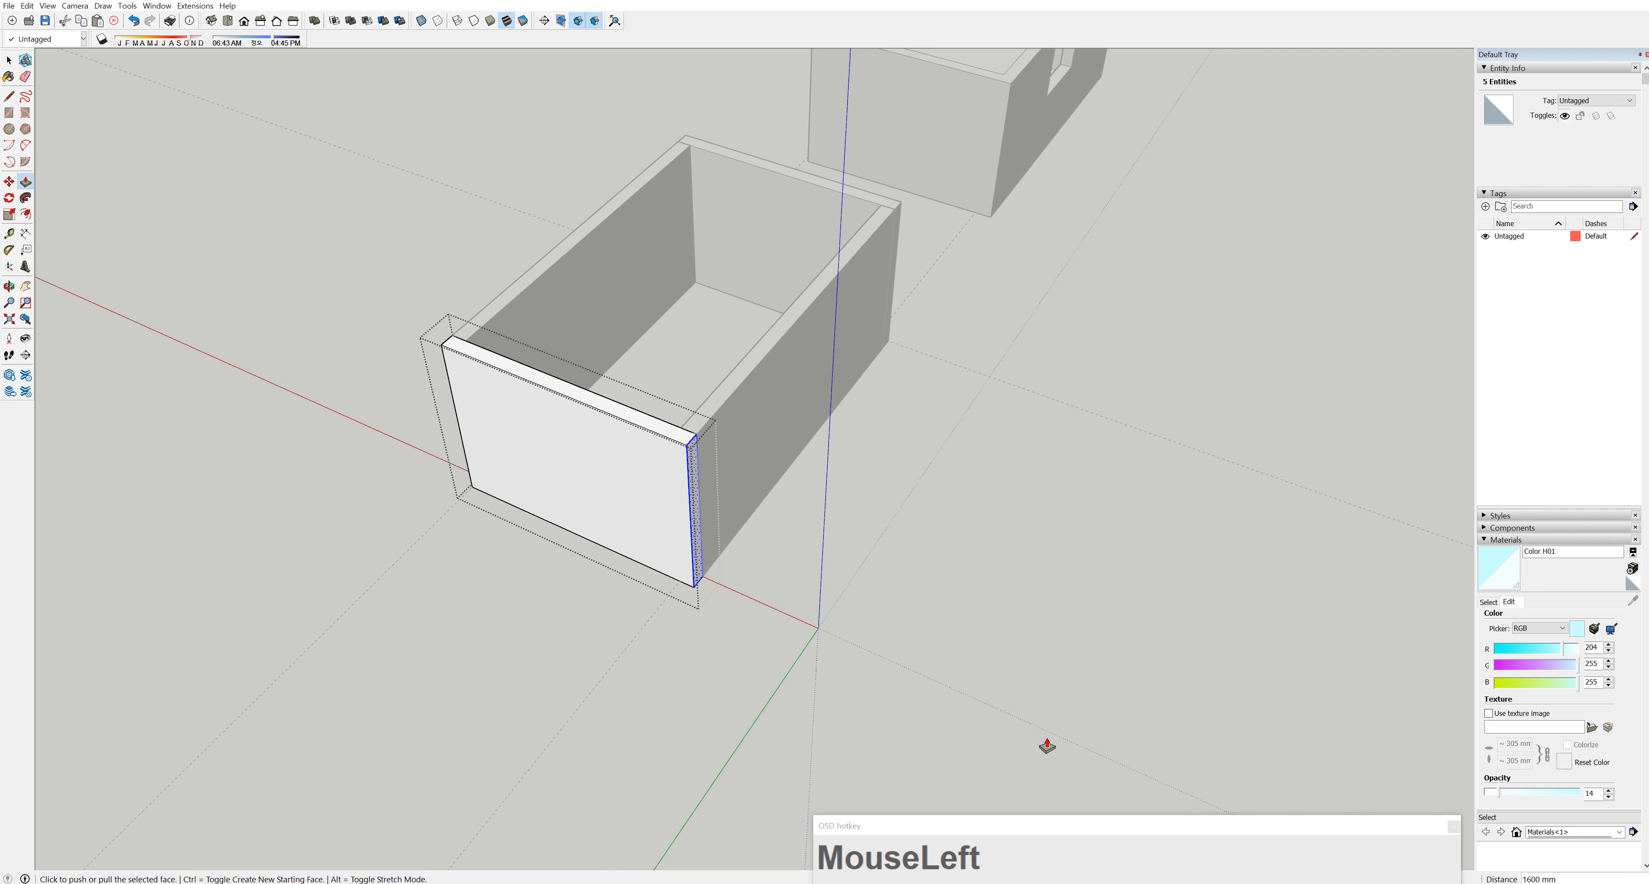
Undo the last push/pull, move the wall's overhanging end face back 1600 mm to the parallel wall's outer corner, and leave the group
{"action": "key", "text": "ctrl+z"}
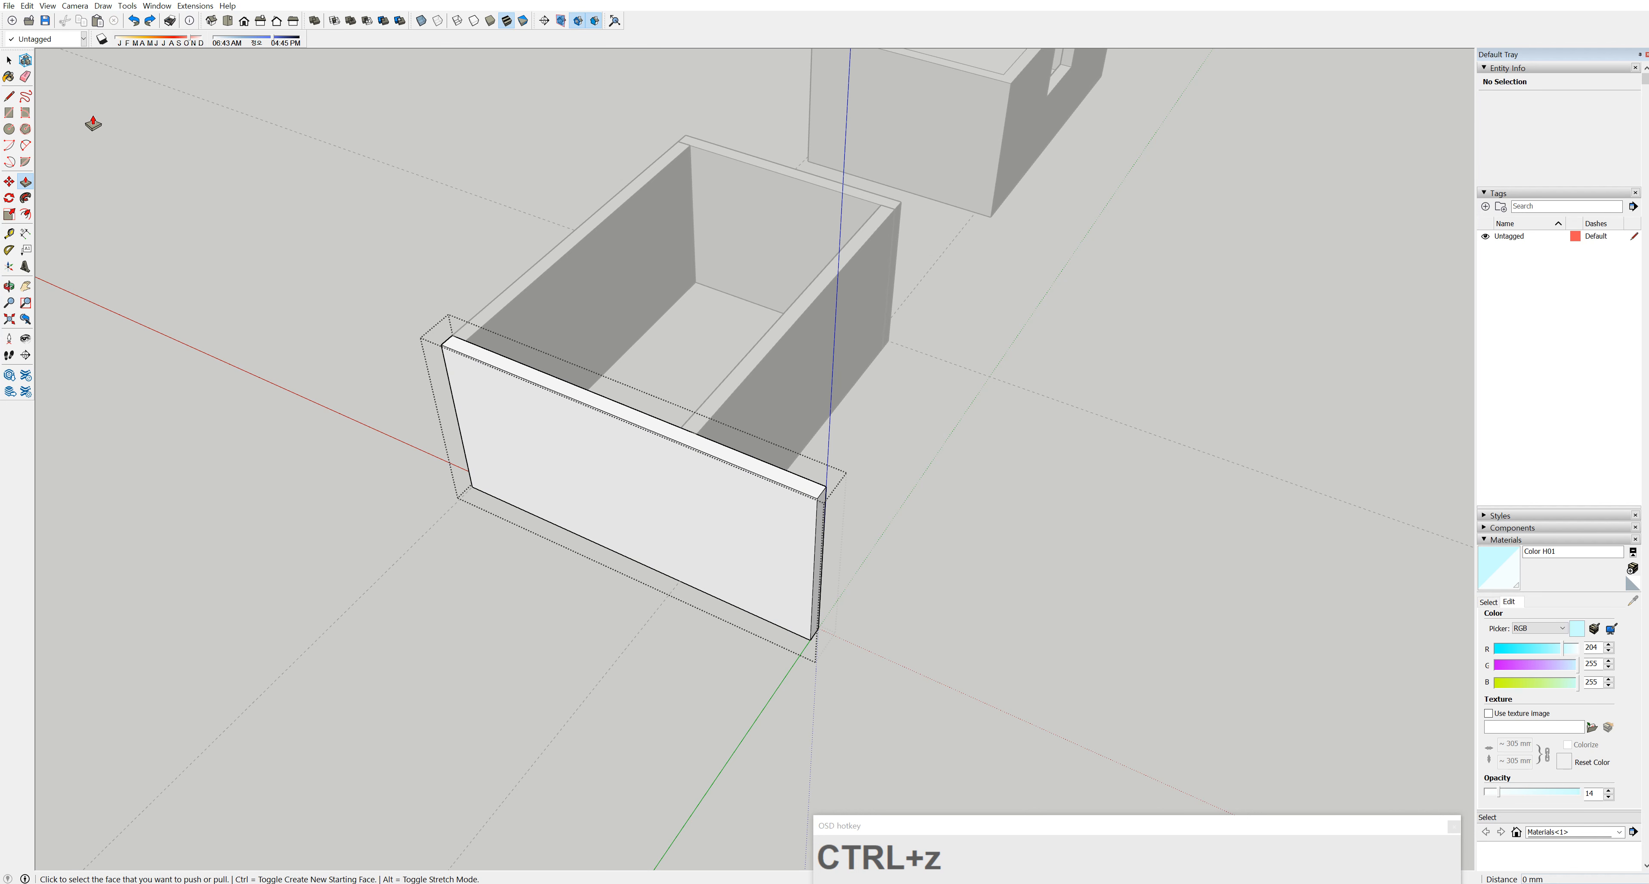
{"action": "left_click", "coordinate": [9, 59]}
{"action": "left_click_drag", "start_coordinate": [748, 430], "coordinate": [916, 710]}
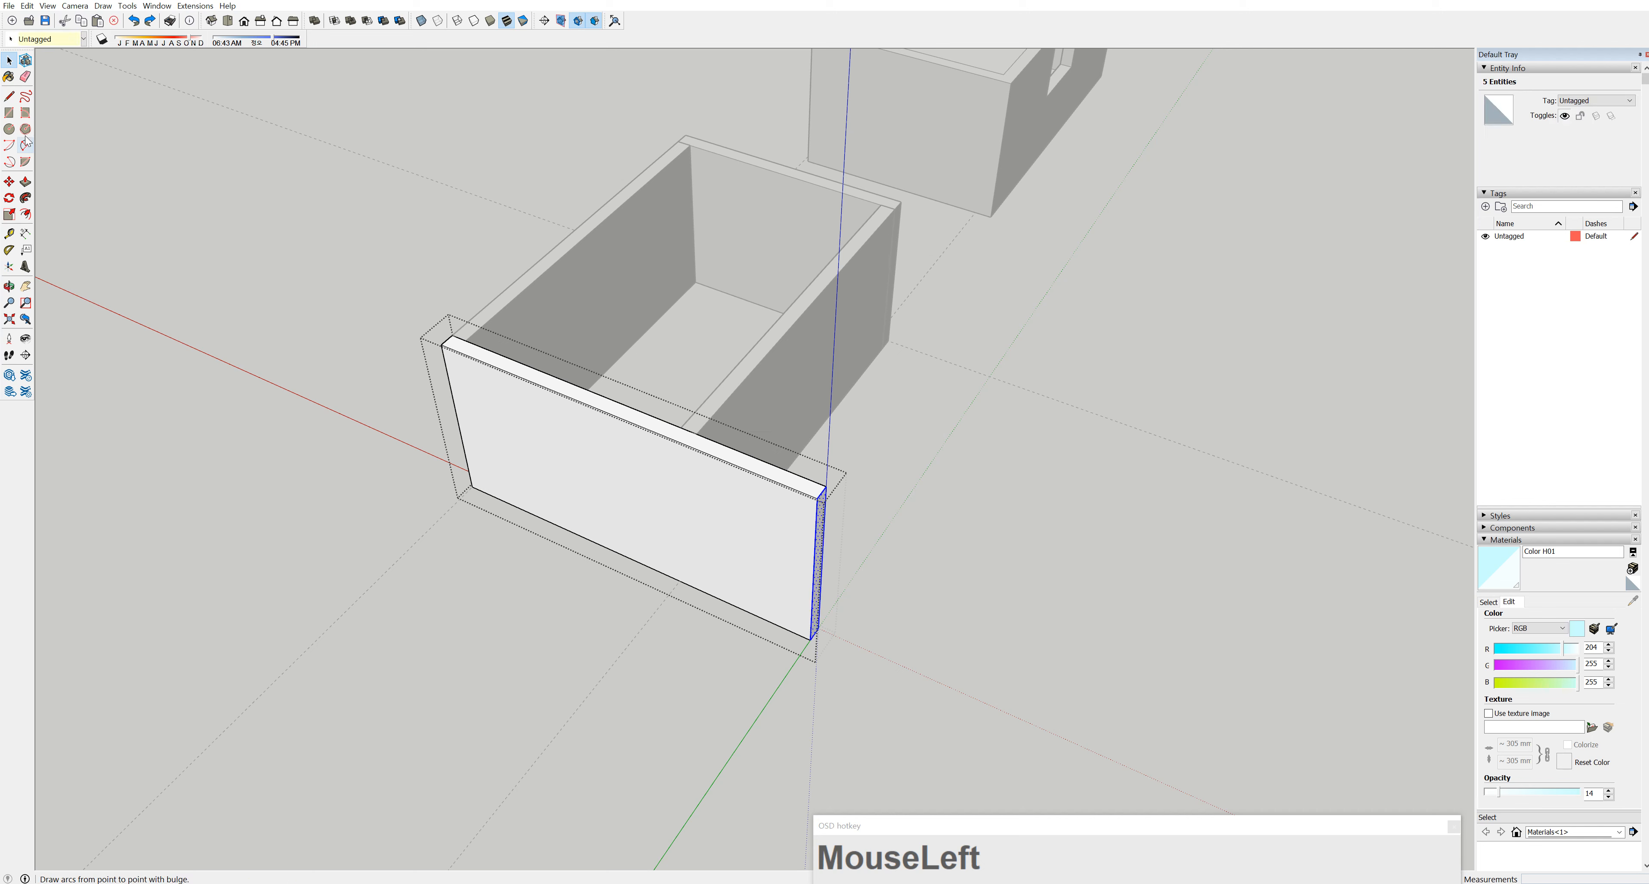
{"action": "left_click", "coordinate": [9, 181]}
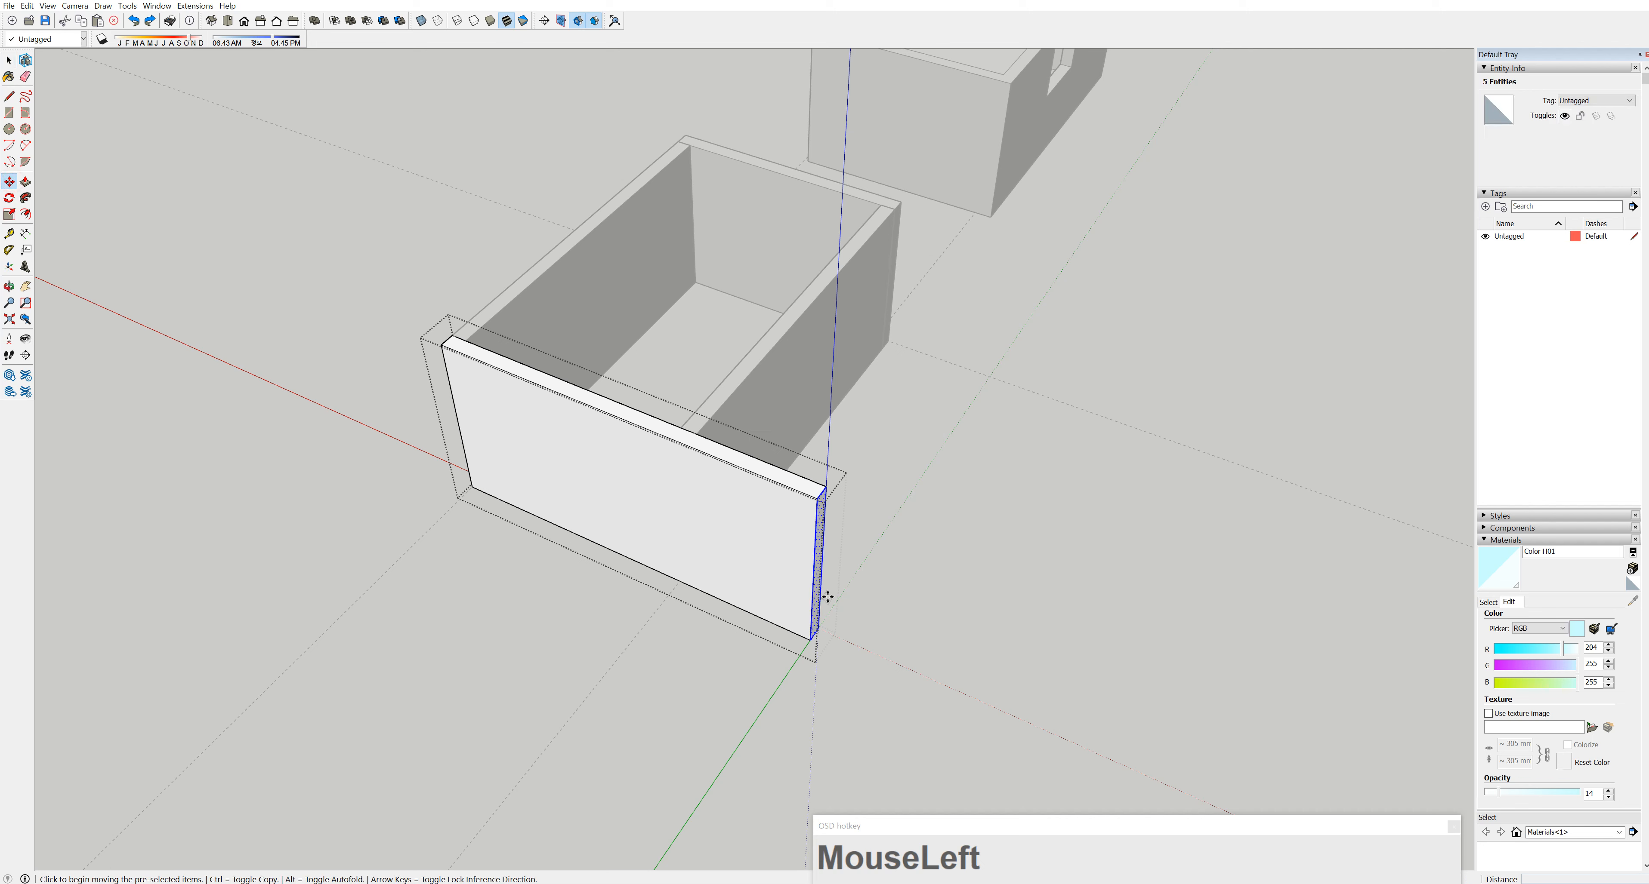
{"action": "left_click", "coordinate": [825, 487]}
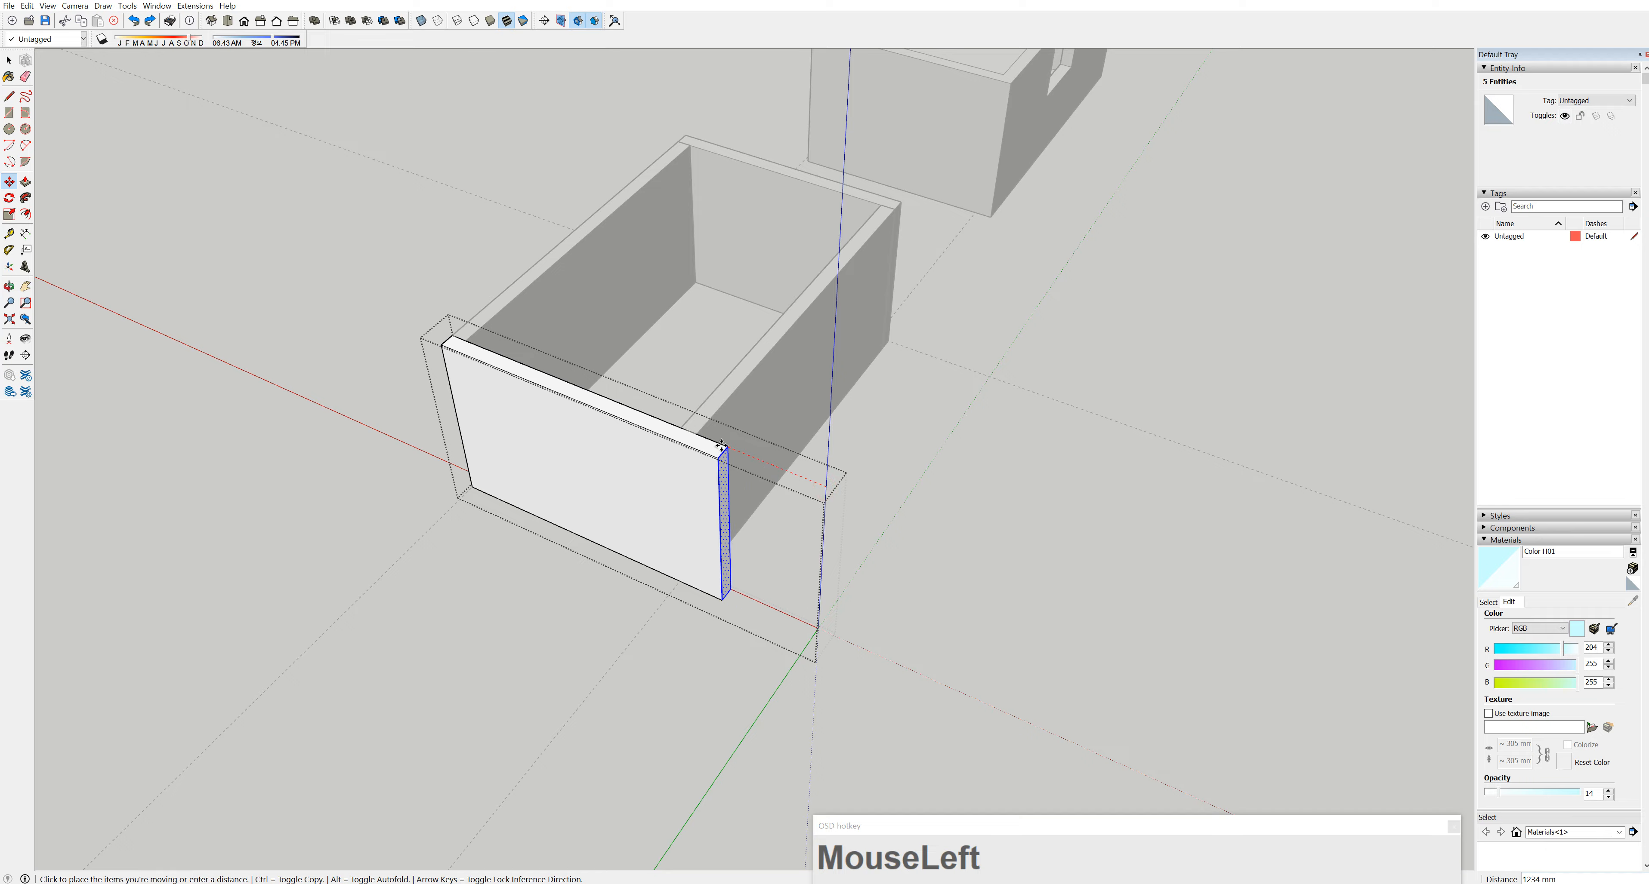
{"action": "left_click", "coordinate": [695, 435]}
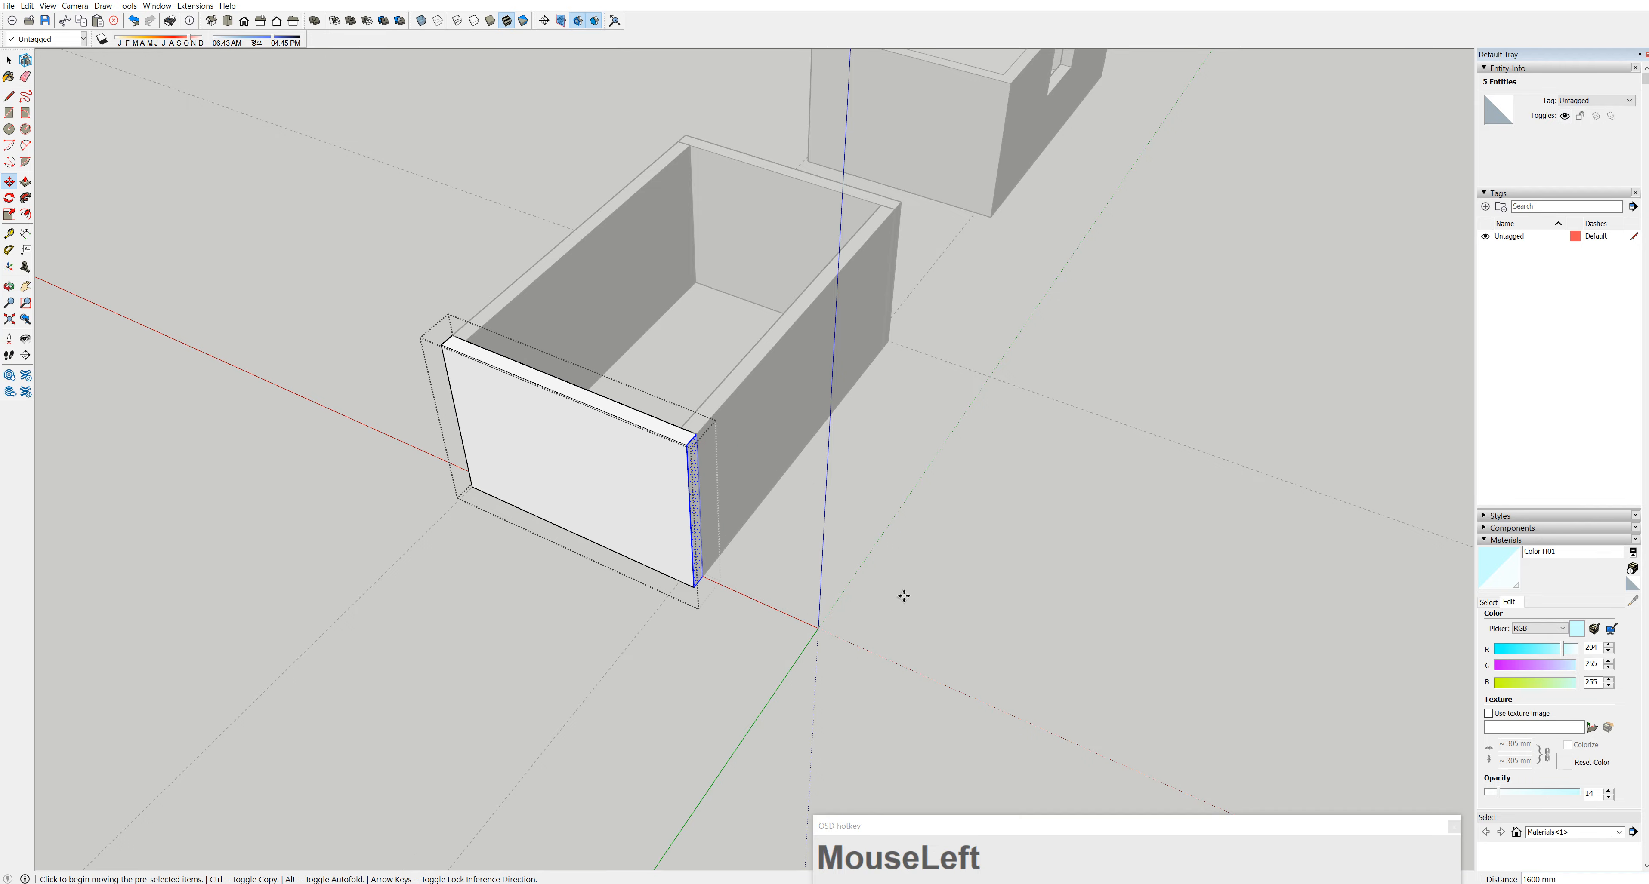
{"action": "middle_click_drag", "start_coordinate": [850, 570], "coordinate": [1103, 555]}
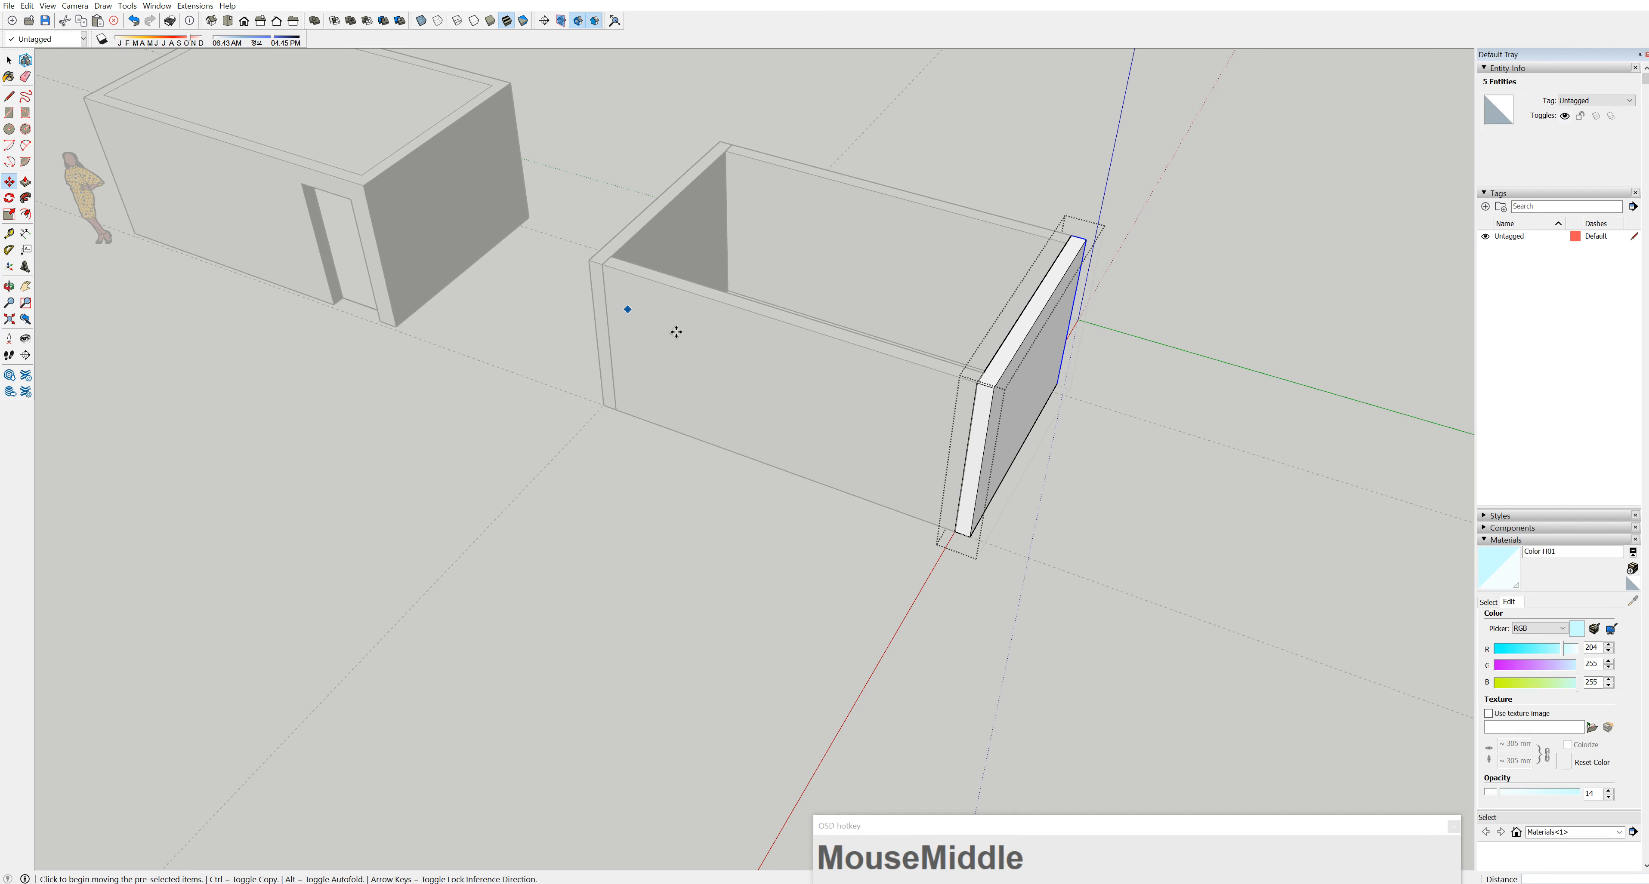
{"action": "middle_click_drag", "start_coordinate": [1065, 254], "coordinate": [1104, 545]}
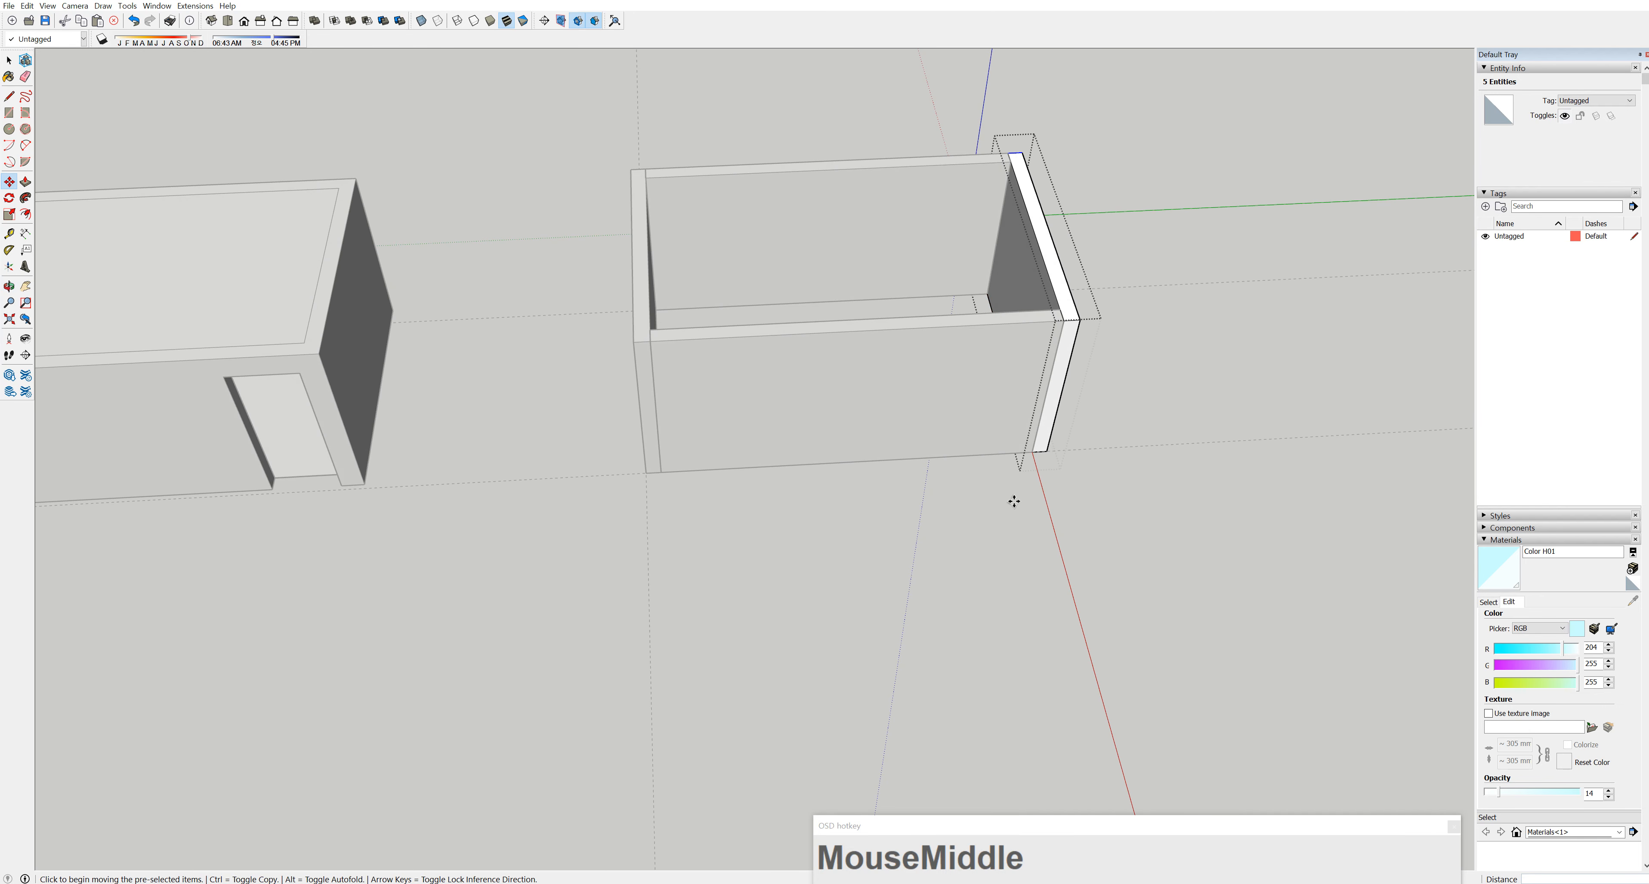
{"action": "left_click", "coordinate": [9, 60]}
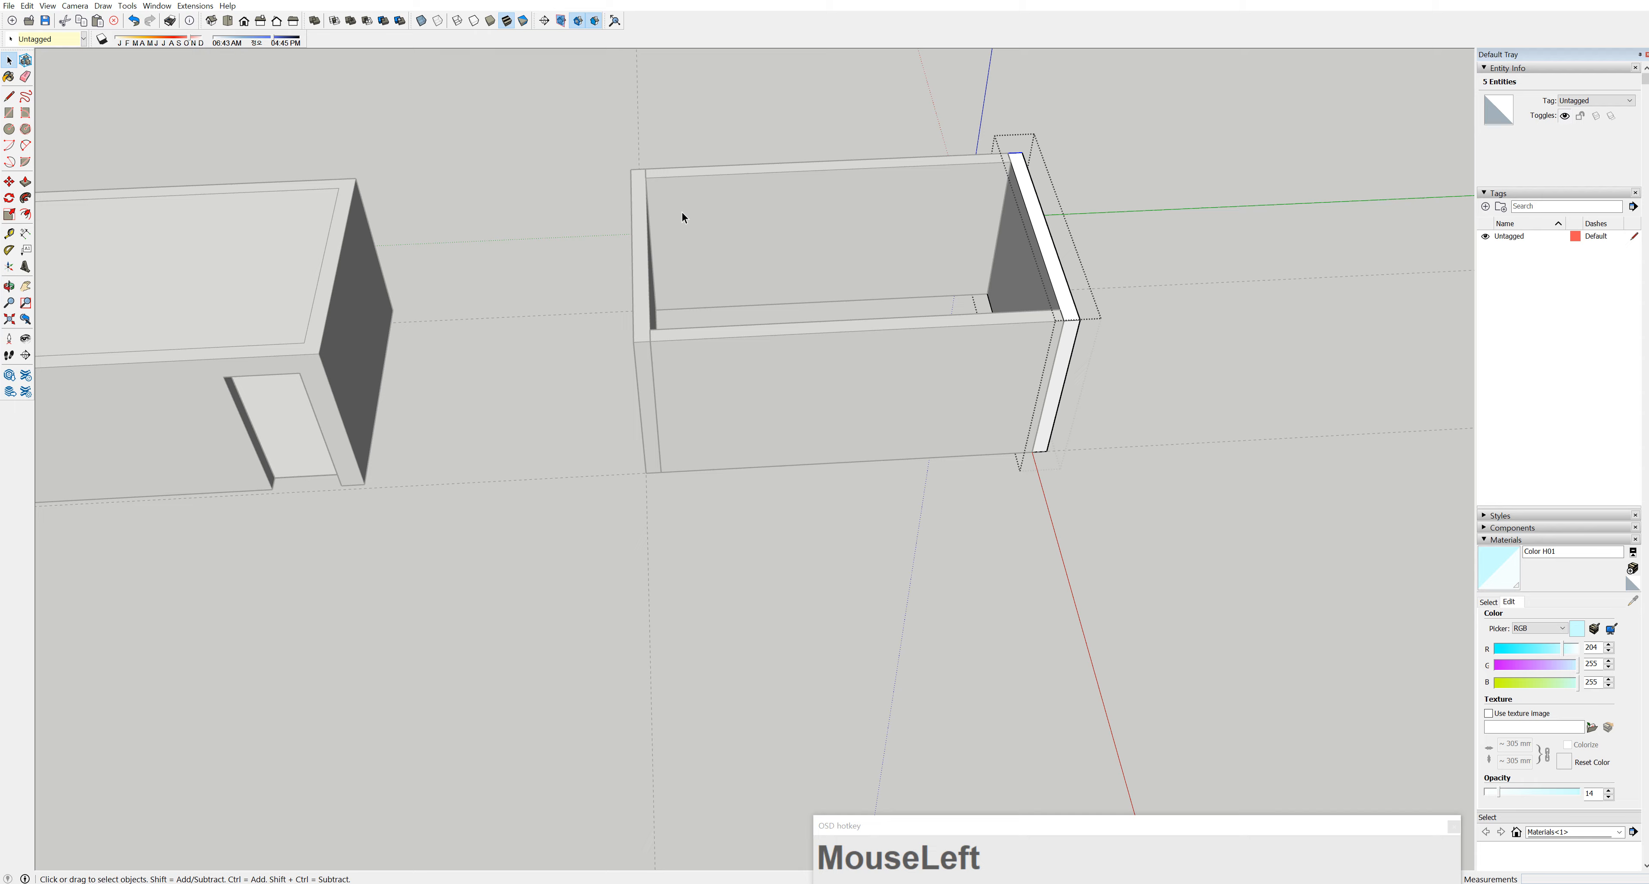
{"action": "left_click", "coordinate": [1150, 250]}
{"action": "middle_click_drag", "start_coordinate": [1149, 250], "coordinate": [747, 327]}
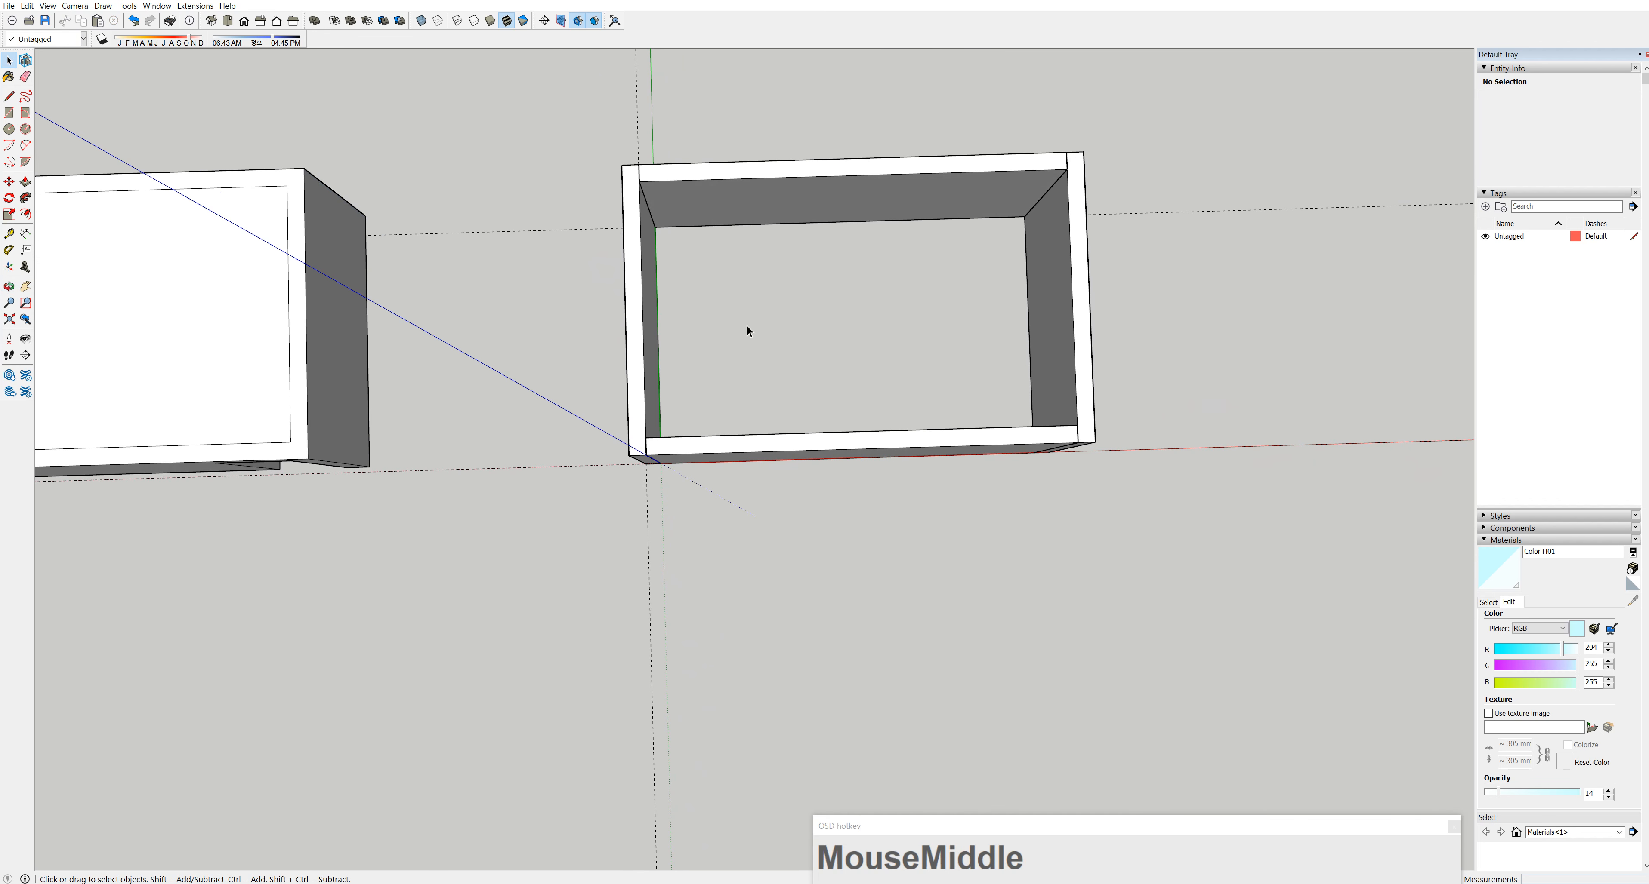
Draw a floor rectangle at ground level between the opposite inner bottom corners of the four walls
{"action": "left_click", "coordinate": [9, 112]}
{"action": "left_click", "coordinate": [655, 226]}
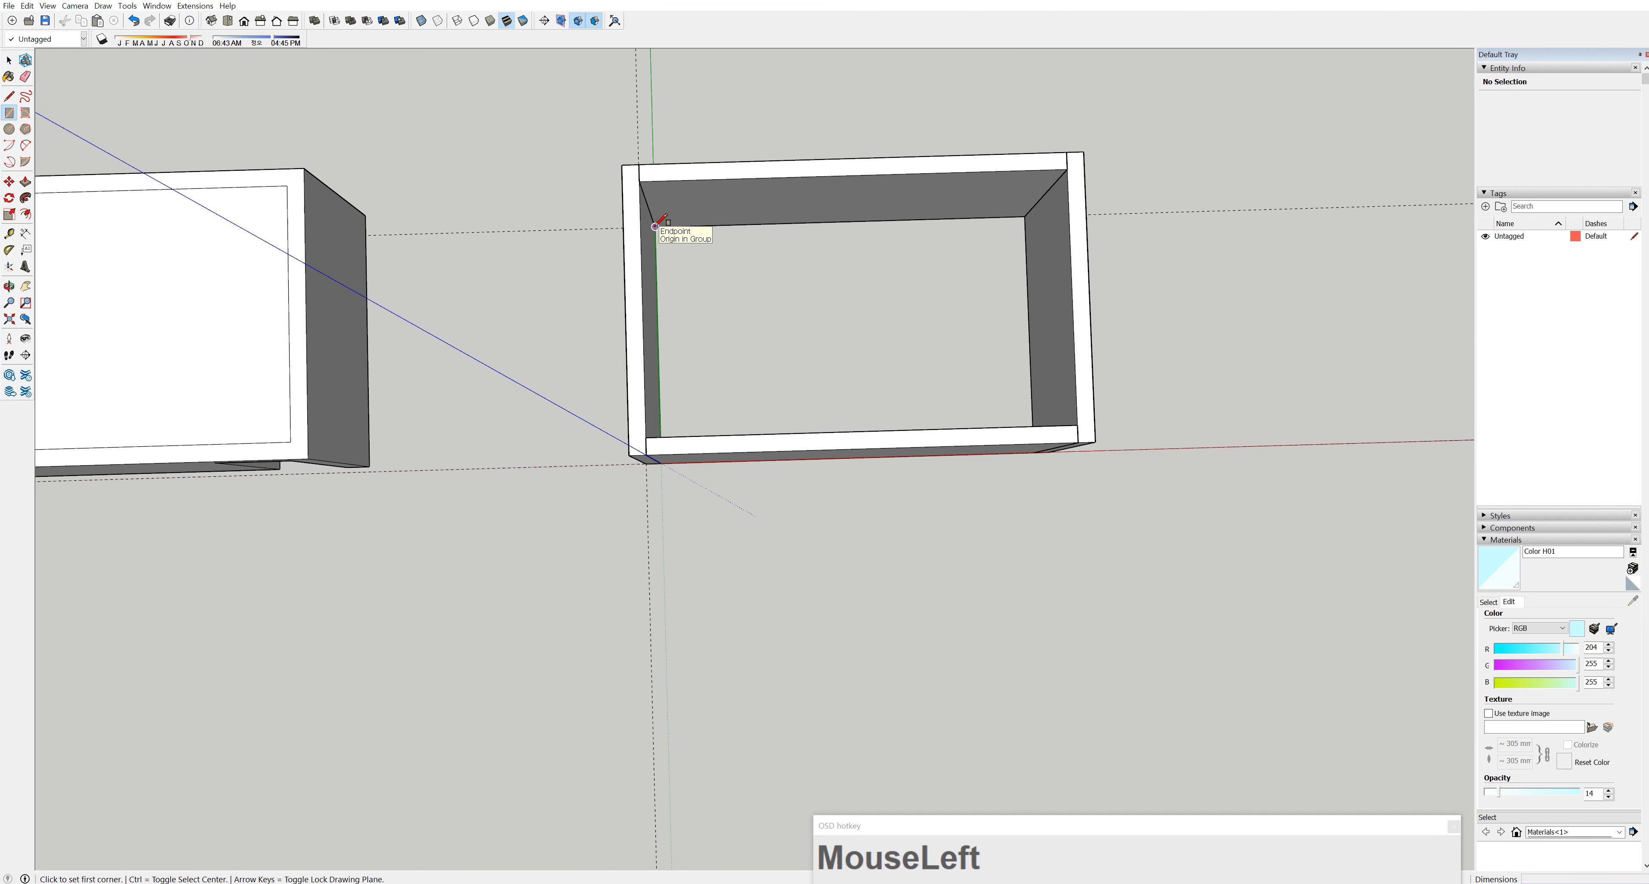
{"action": "mouse_move", "coordinate": [818, 265]}
{"action": "middle_mouse_down"}
{"action": "mouse_move", "coordinate": [942, 364]}
{"action": "mouse_move", "coordinate": [898, 258]}
{"action": "mouse_move", "coordinate": [846, 250]}
{"action": "mouse_move", "coordinate": [843, 269]}
{"action": "middle_mouse_up"}
{"action": "left_click", "coordinate": [1027, 408]}
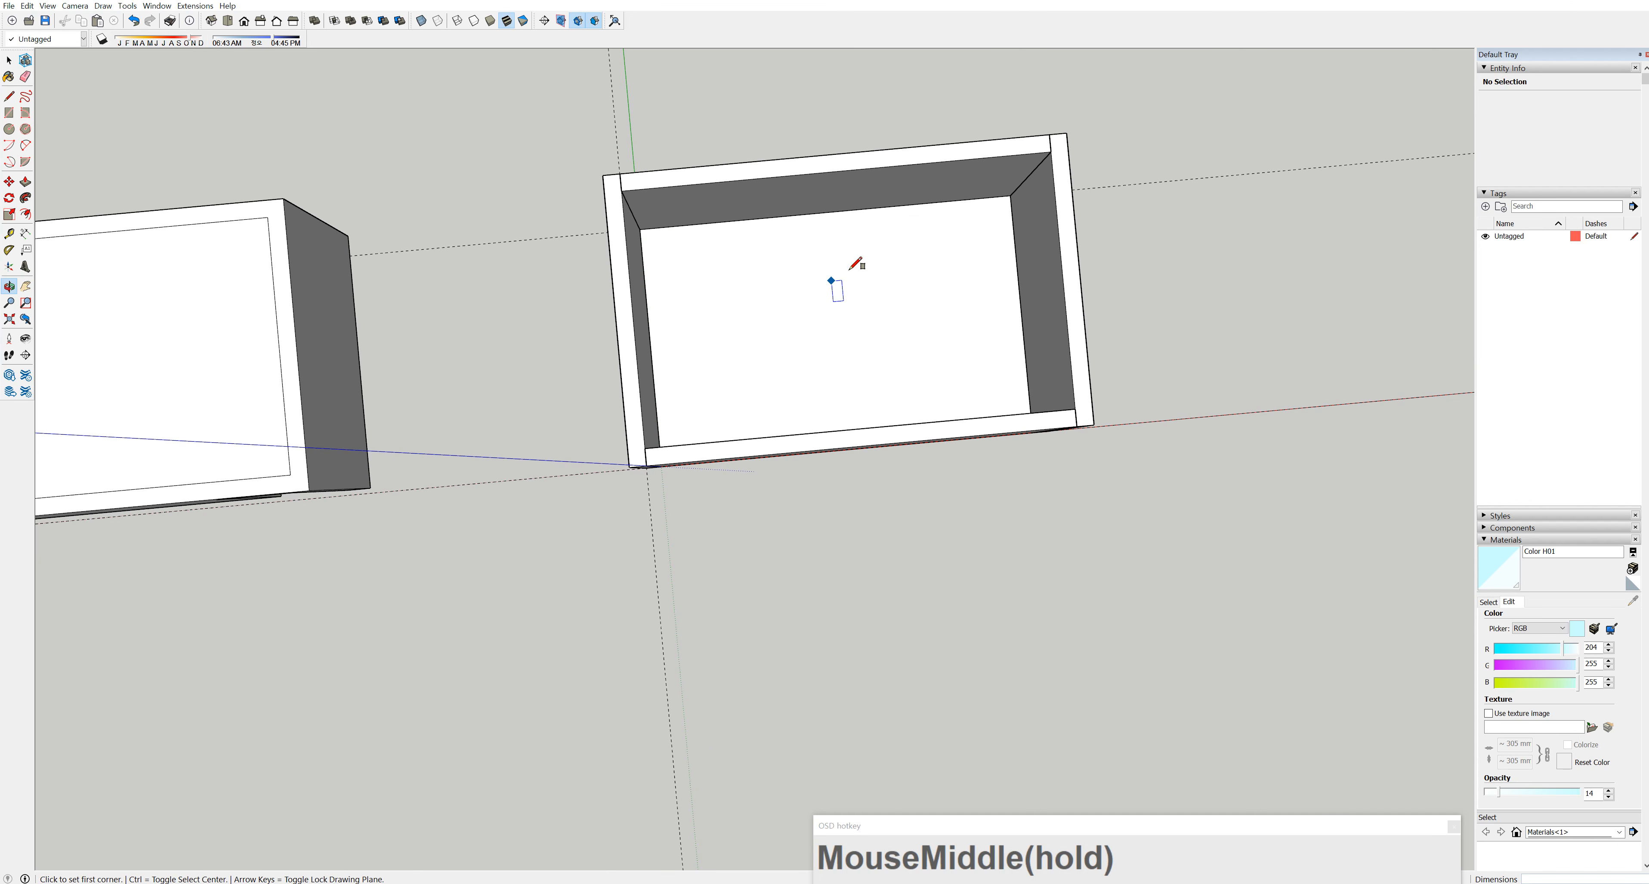
Select the floor face with its bounding edges, make it a group, and clear the selection
{"action": "left_click", "coordinate": [8, 61]}
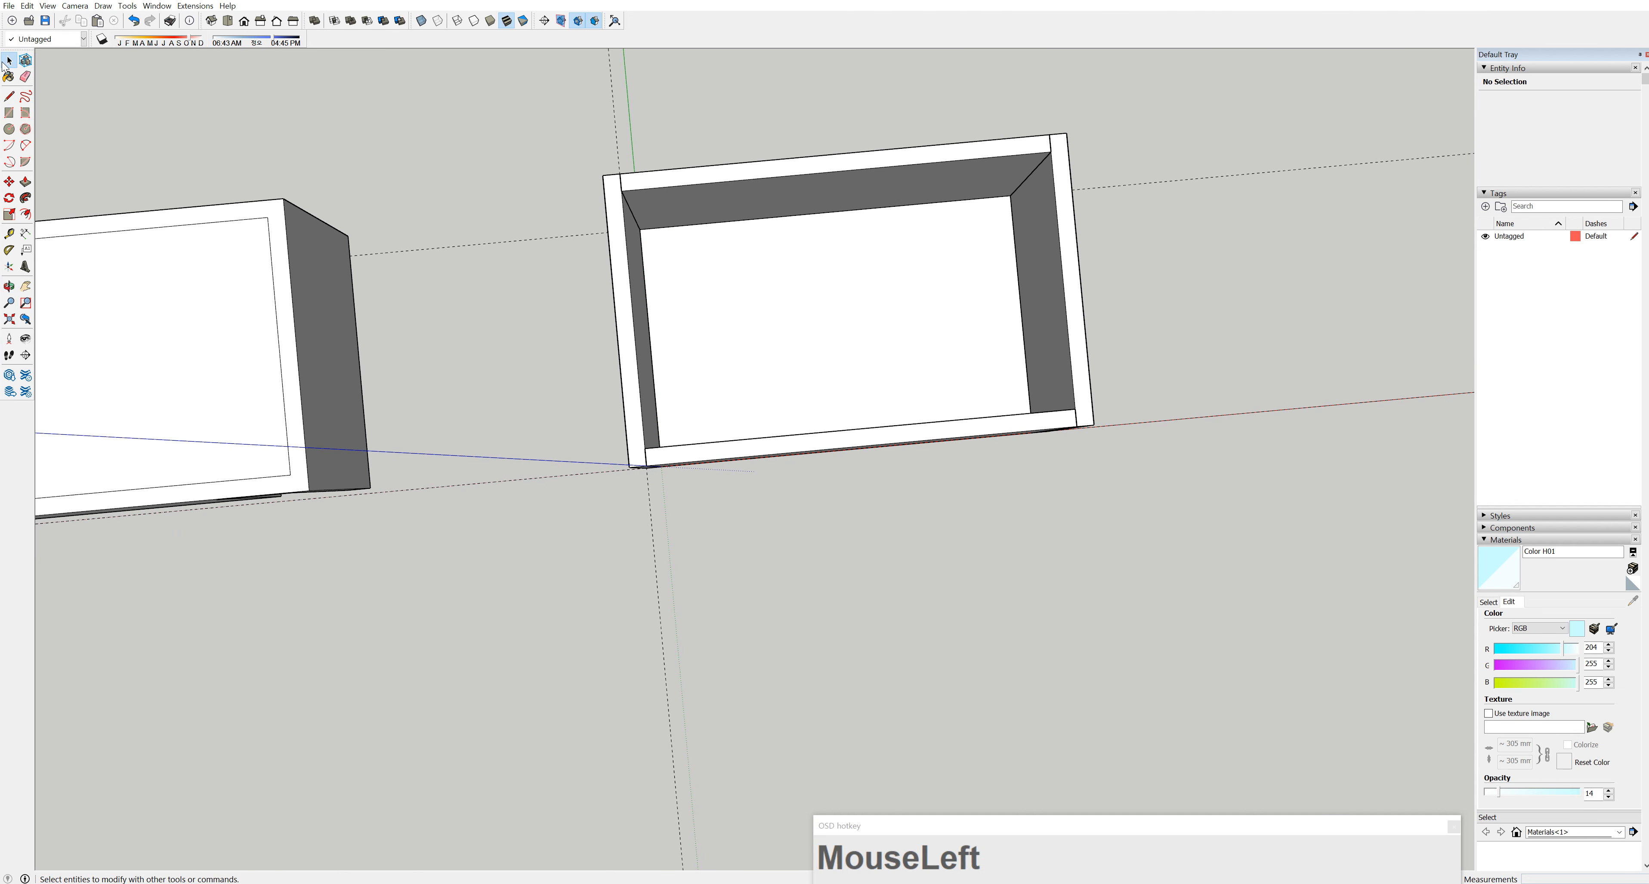
{"action": "left_click", "coordinate": [929, 288]}
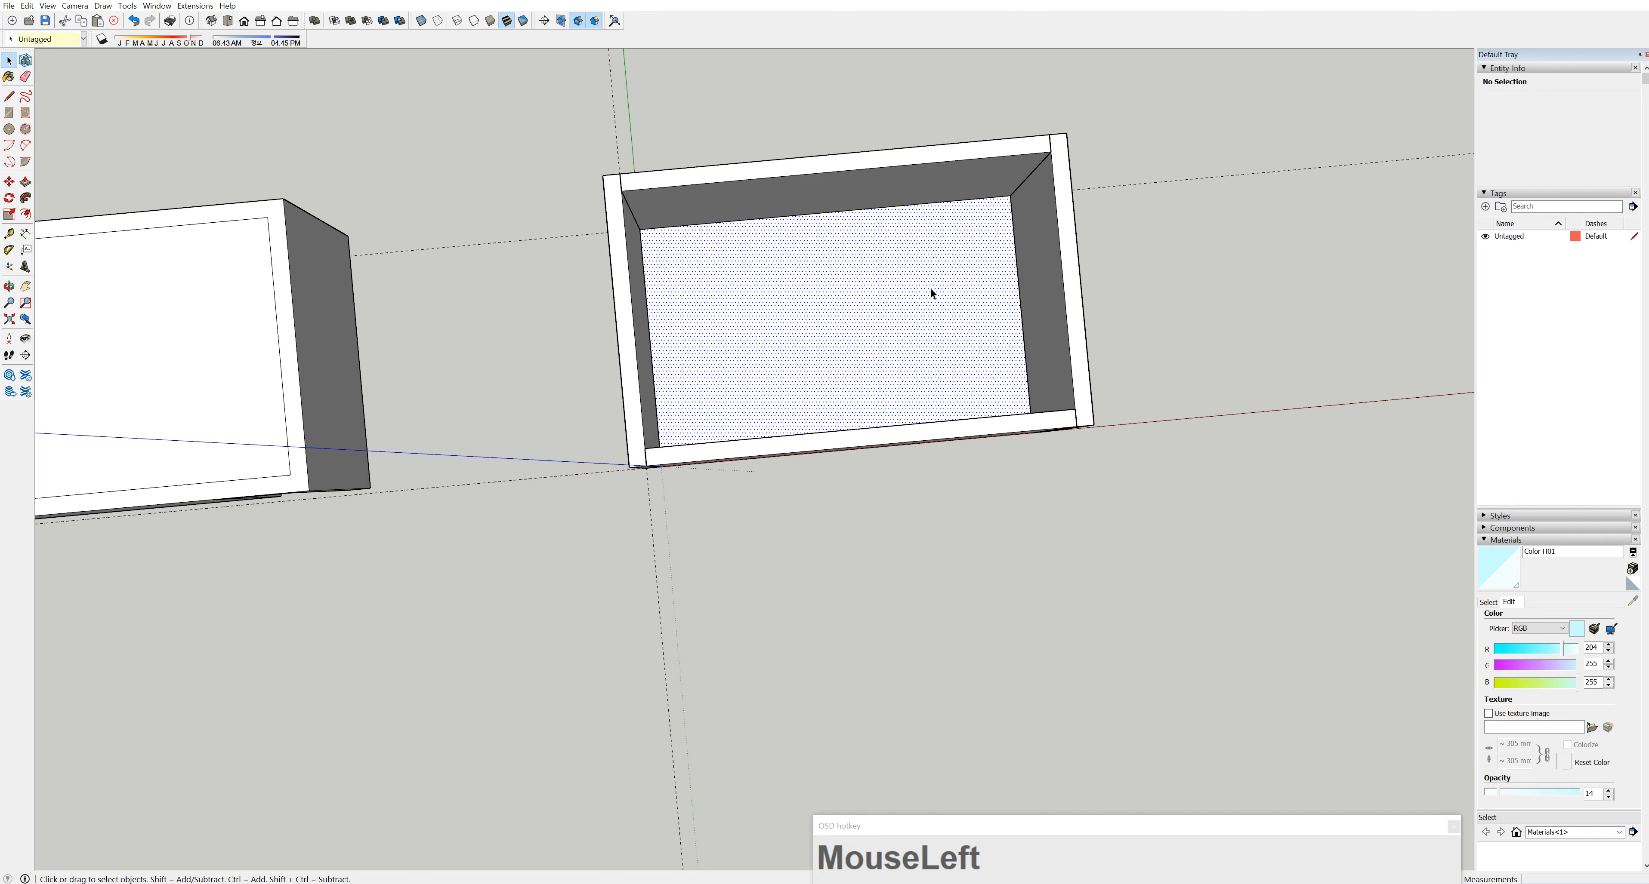
{"action": "double_click", "coordinate": [930, 289]}
{"action": "right_click", "coordinate": [917, 260]}
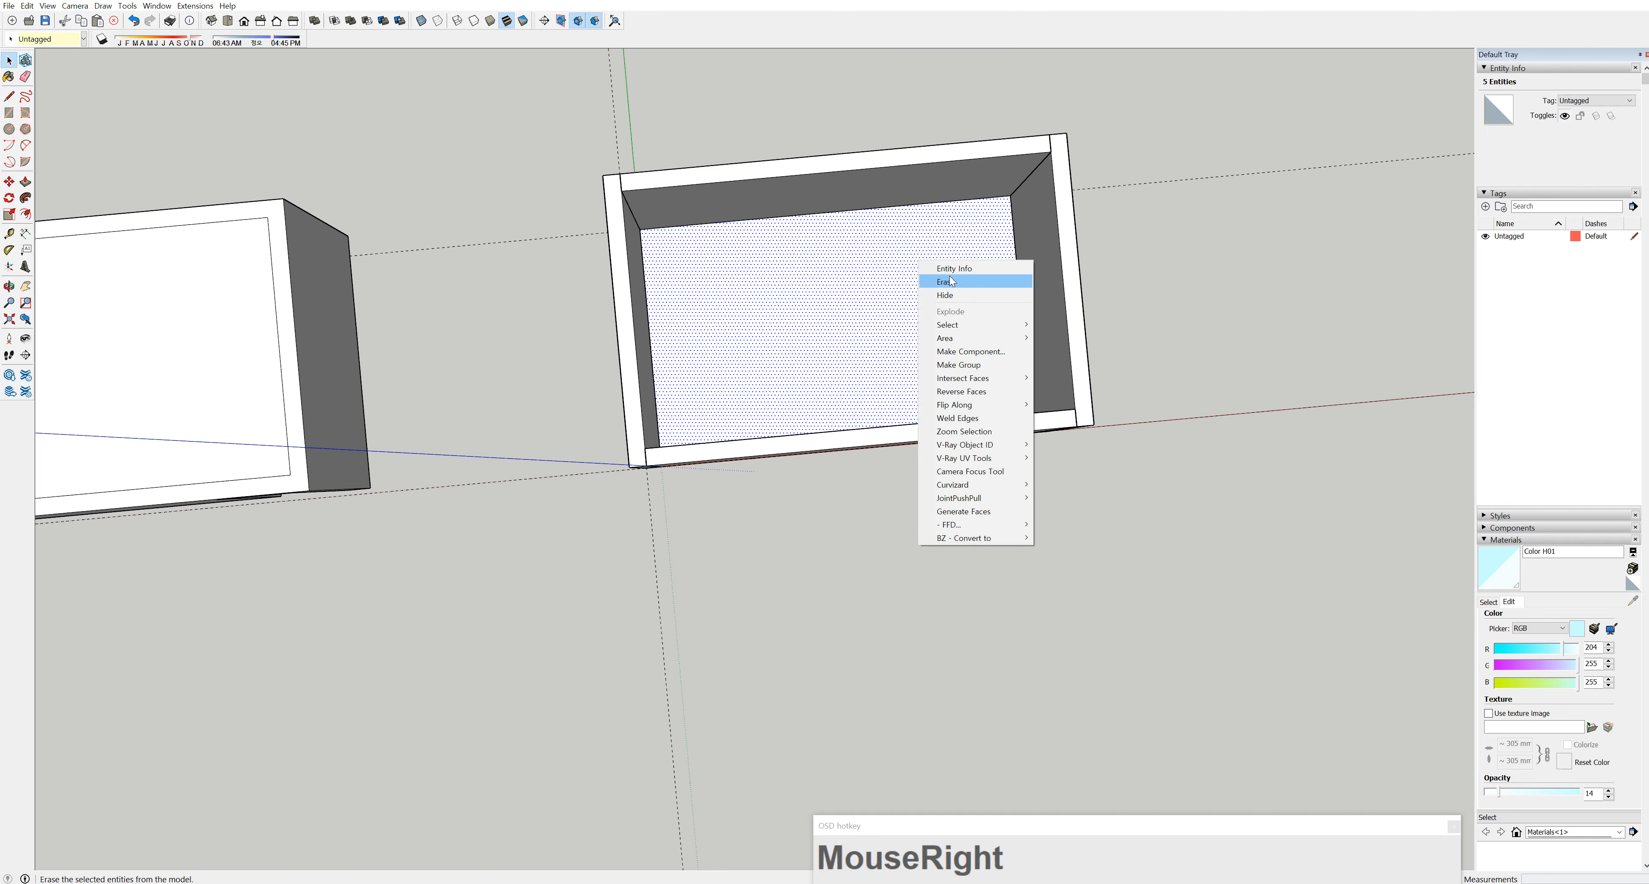
{"action": "left_click", "coordinate": [980, 365]}
{"action": "left_click", "coordinate": [1156, 404]}
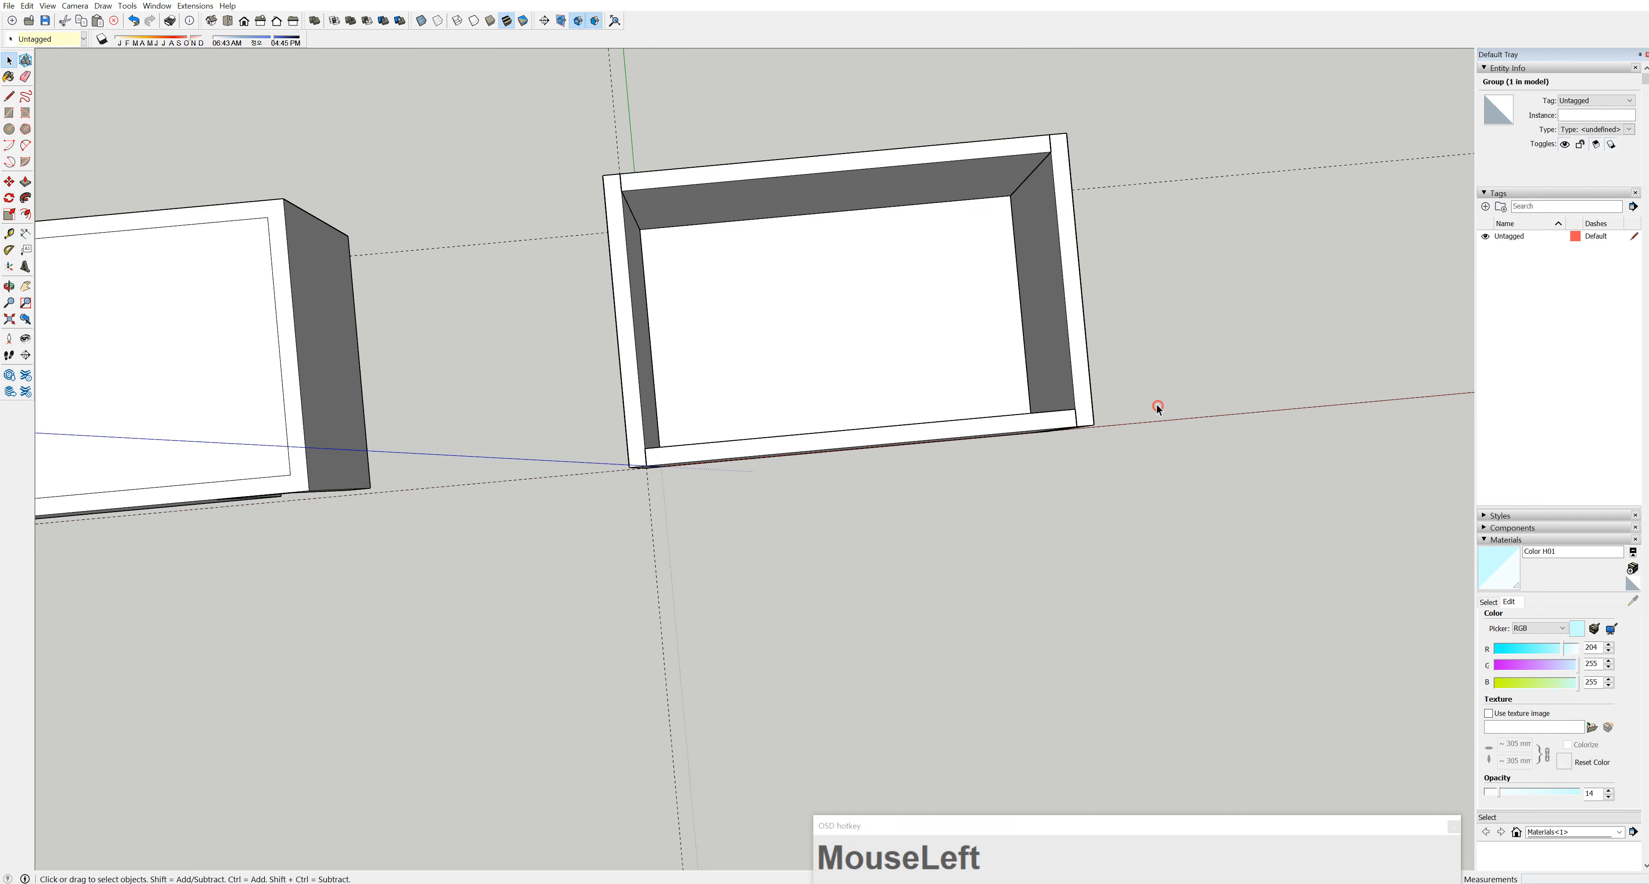
Place two upright door guides on the front wall, 300 mm in from the room's outer corner and 900 mm further in
{"action": "middle_click_drag", "start_coordinate": [1156, 404], "coordinate": [905, 43]}
{"action": "middle_click_drag", "start_coordinate": [1024, 413], "coordinate": [1064, 323]}
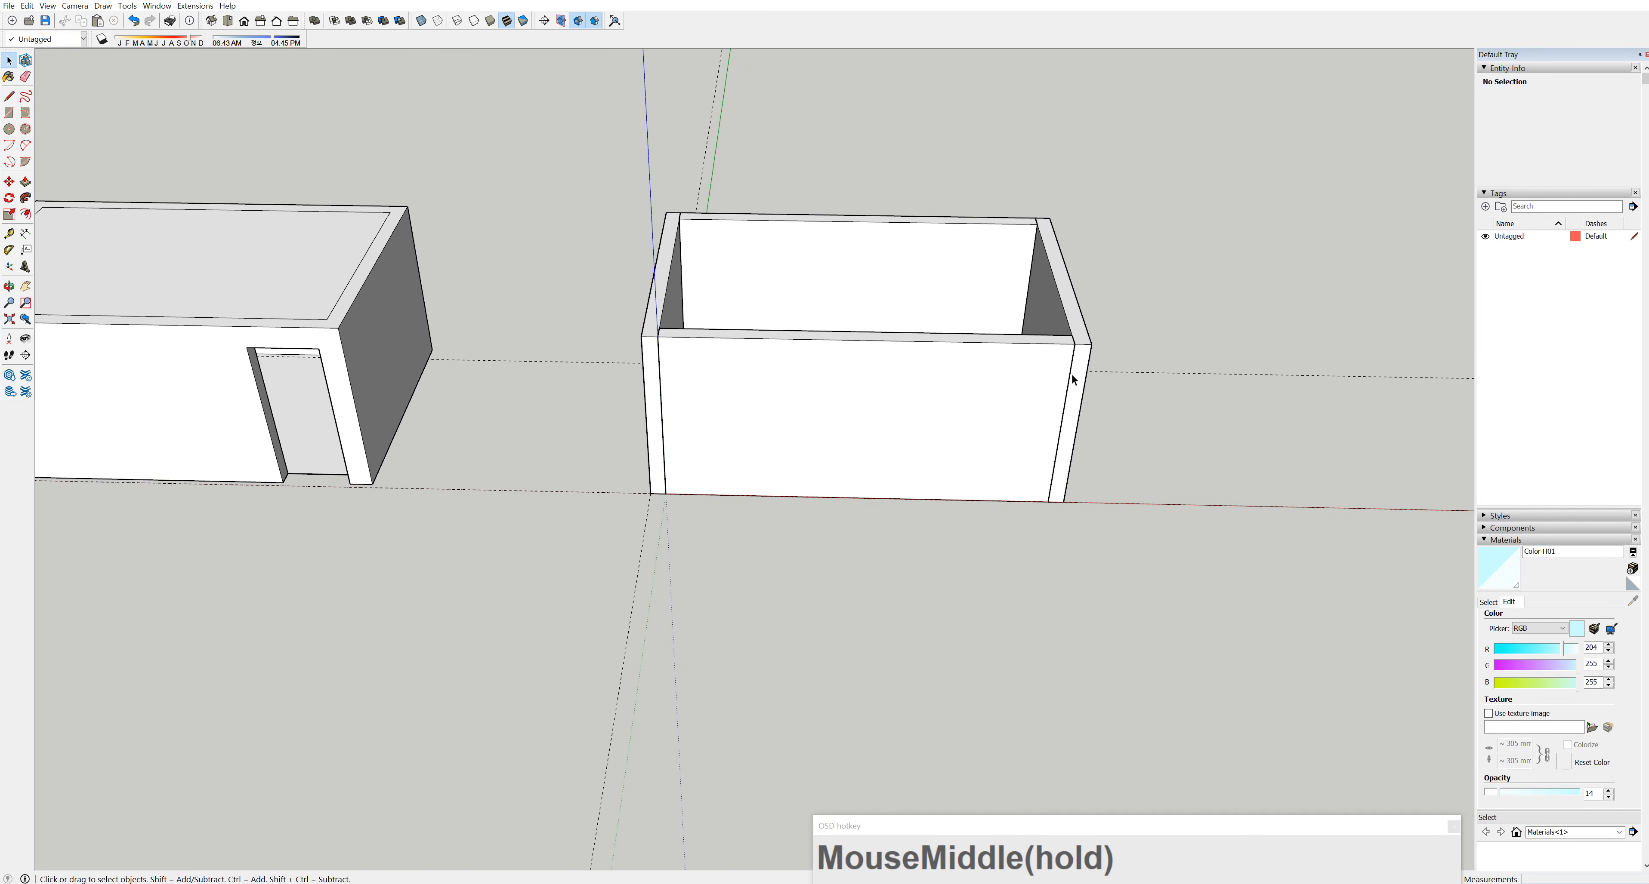
{"action": "scroll", "coordinate": [1069, 376], "scroll_direction": "up", "scroll_amount": 1}
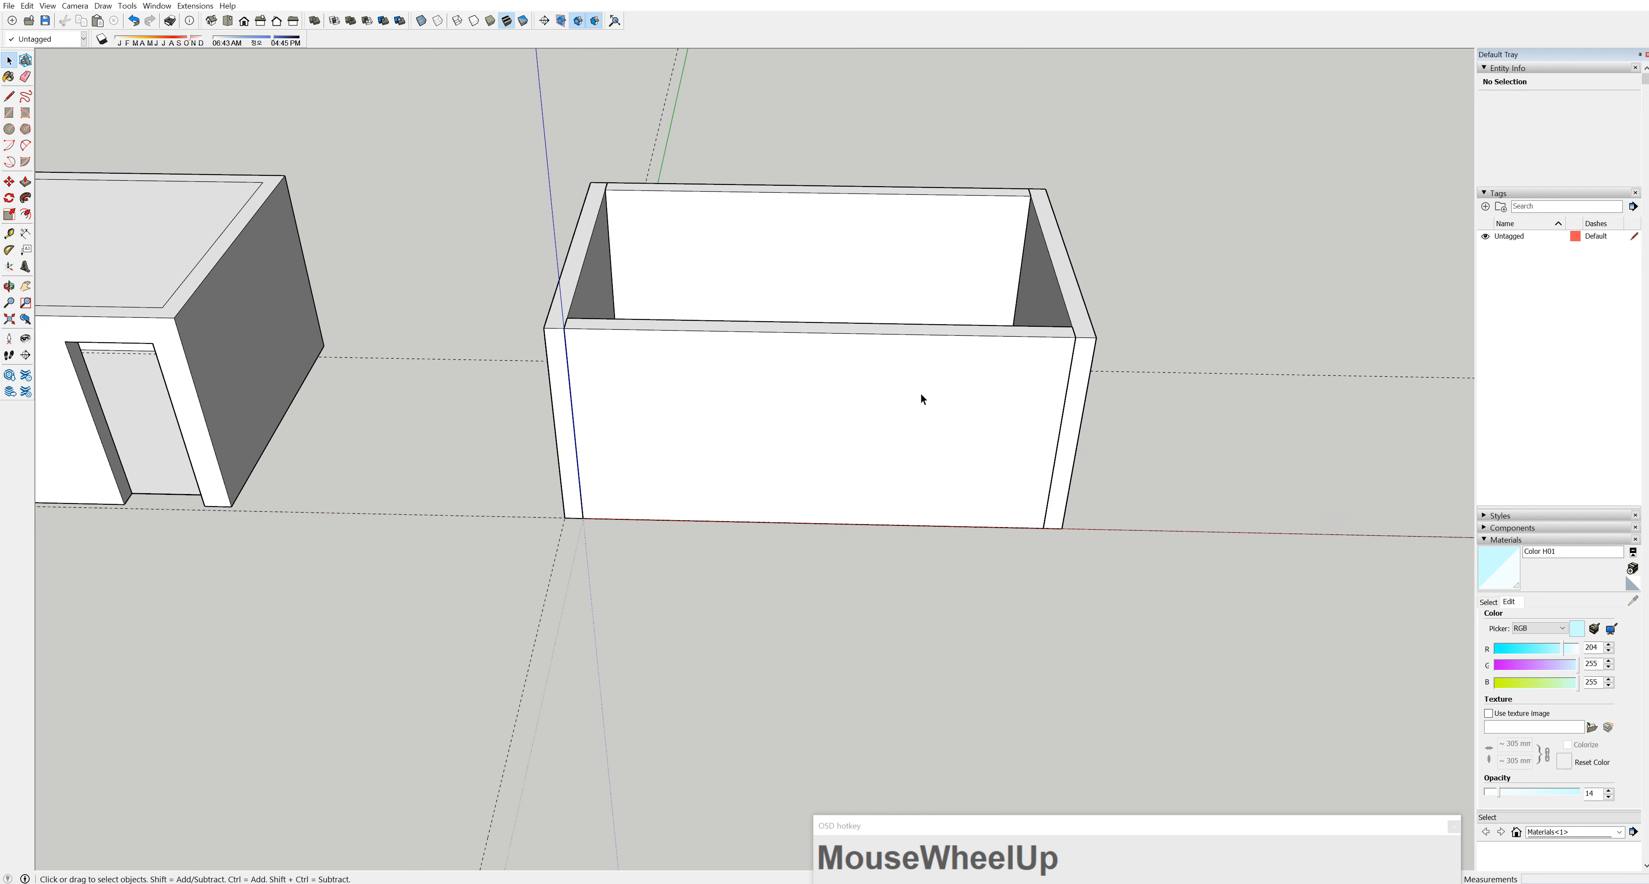
{"action": "left_click", "coordinate": [9, 234]}
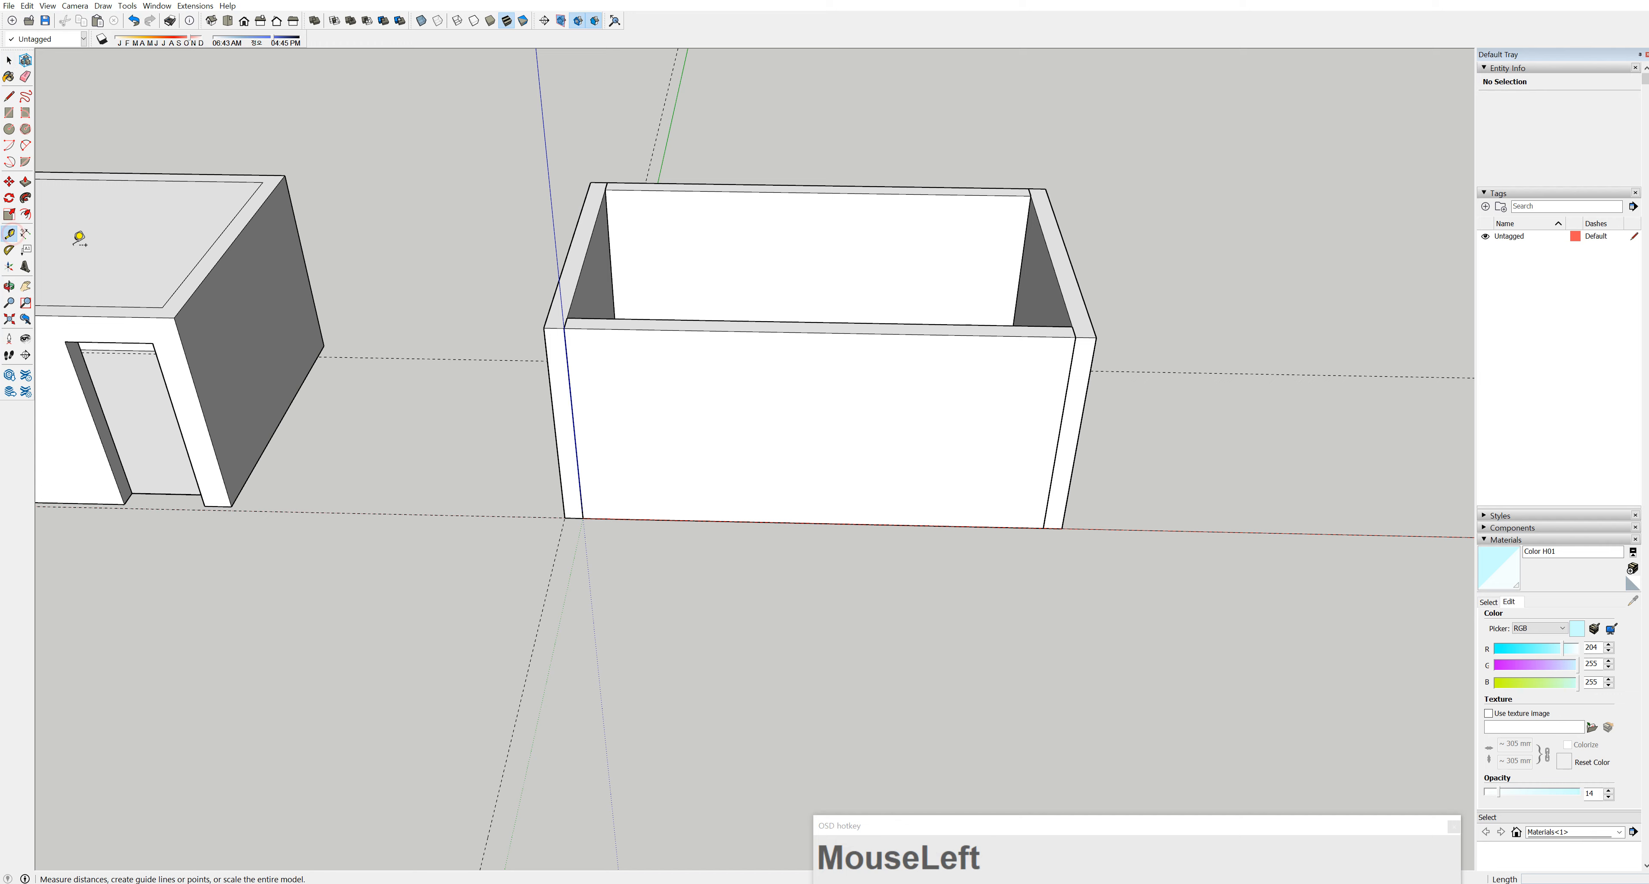
{"action": "left_click", "coordinate": [1088, 387]}
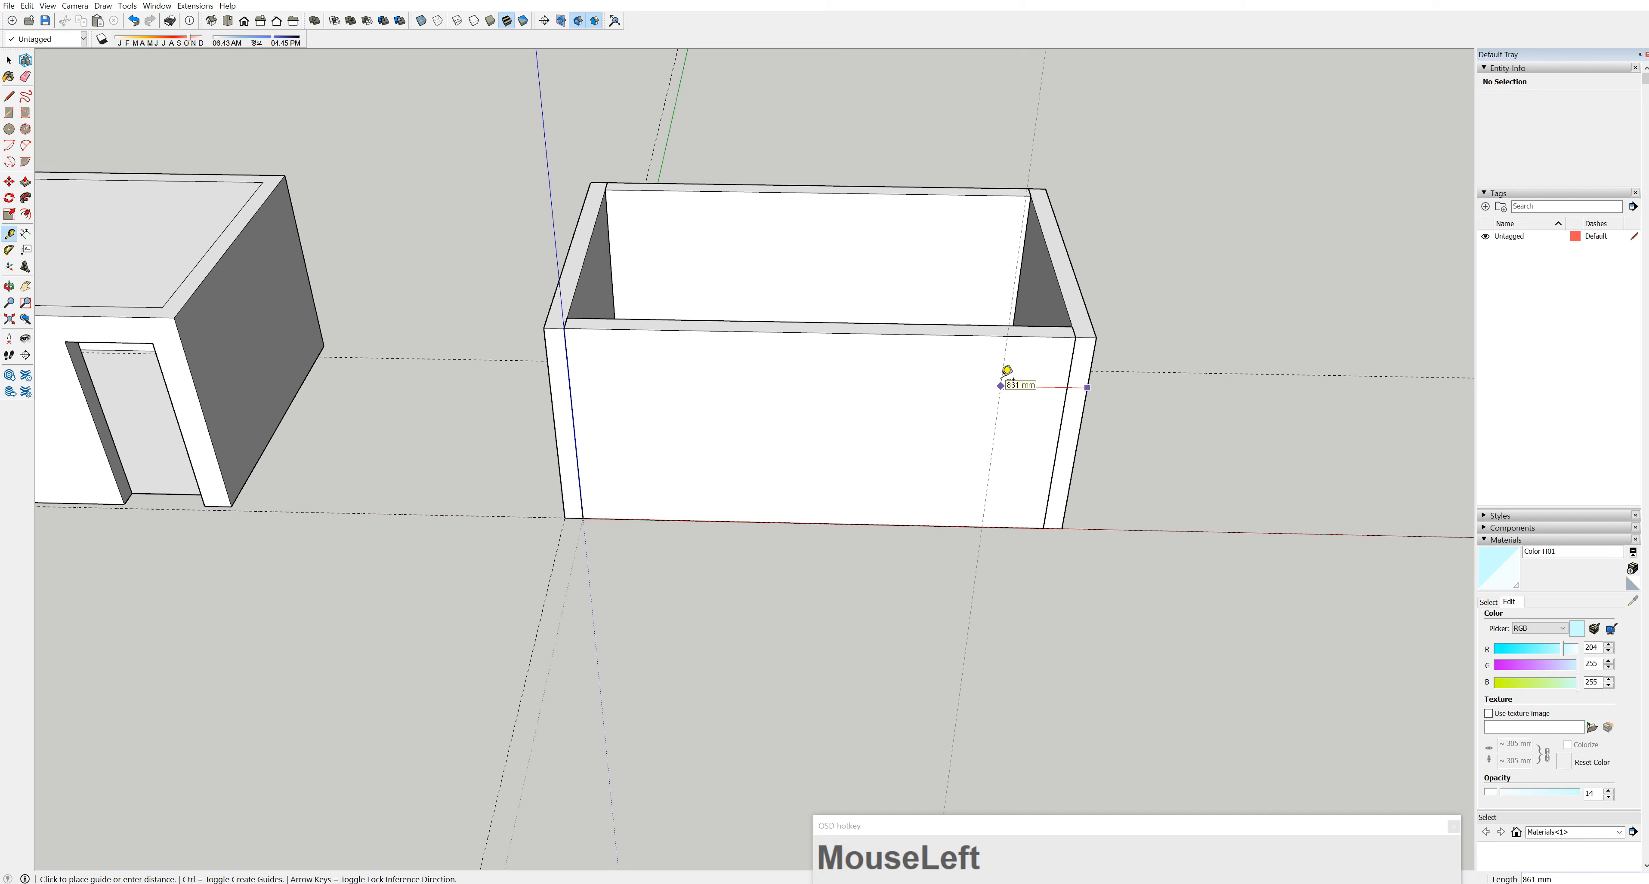
{"action": "type", "text": "3"}
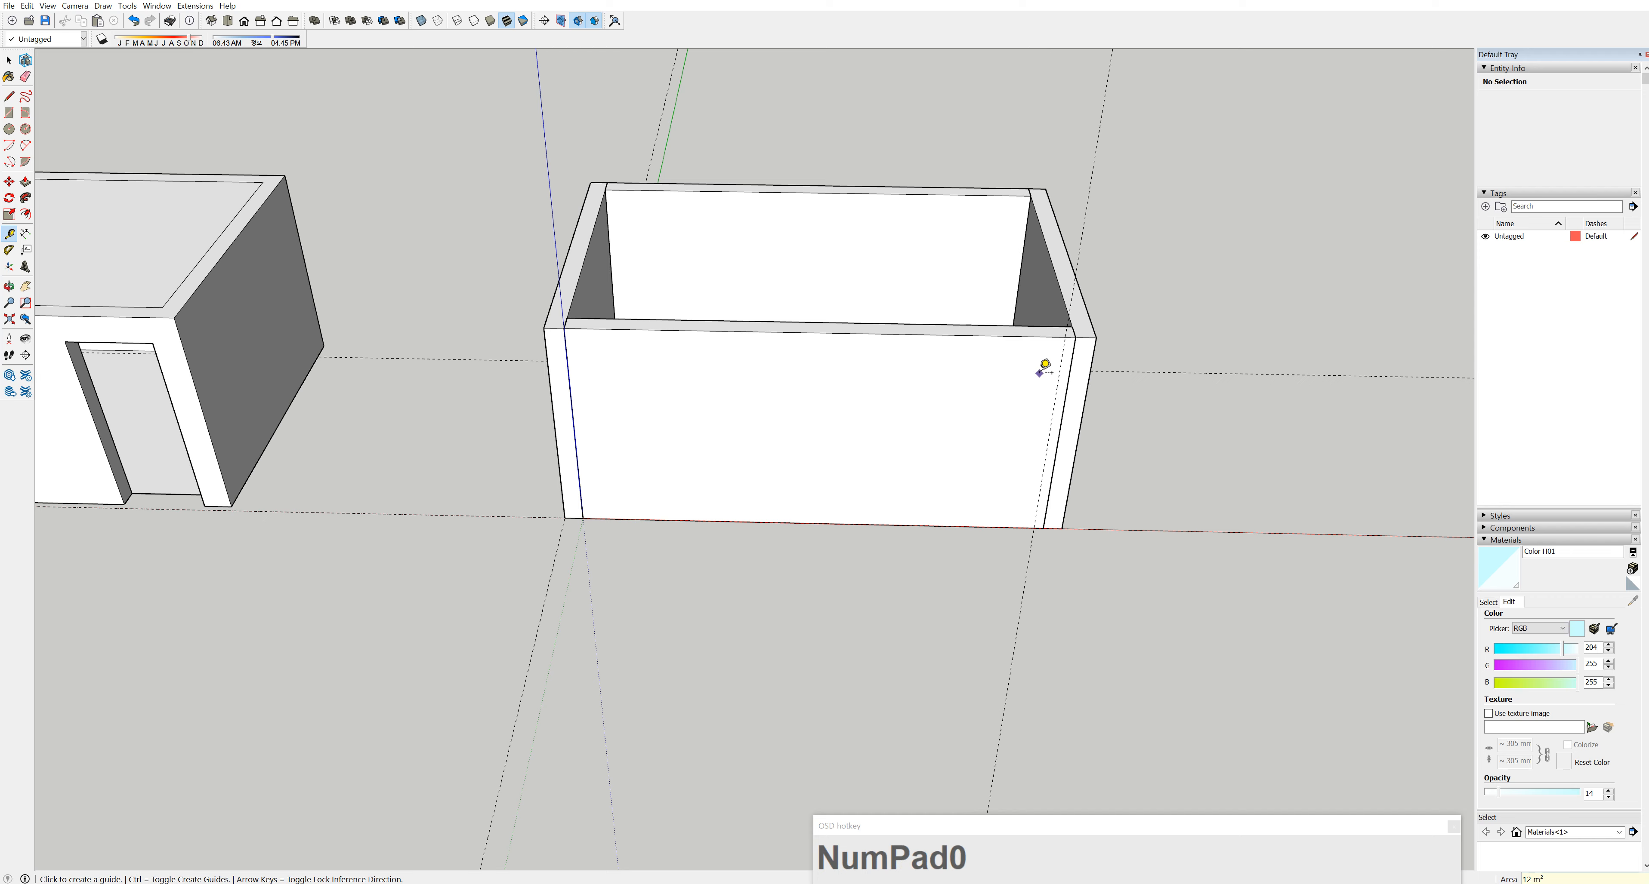
{"action": "left_click", "coordinate": [1057, 384]}
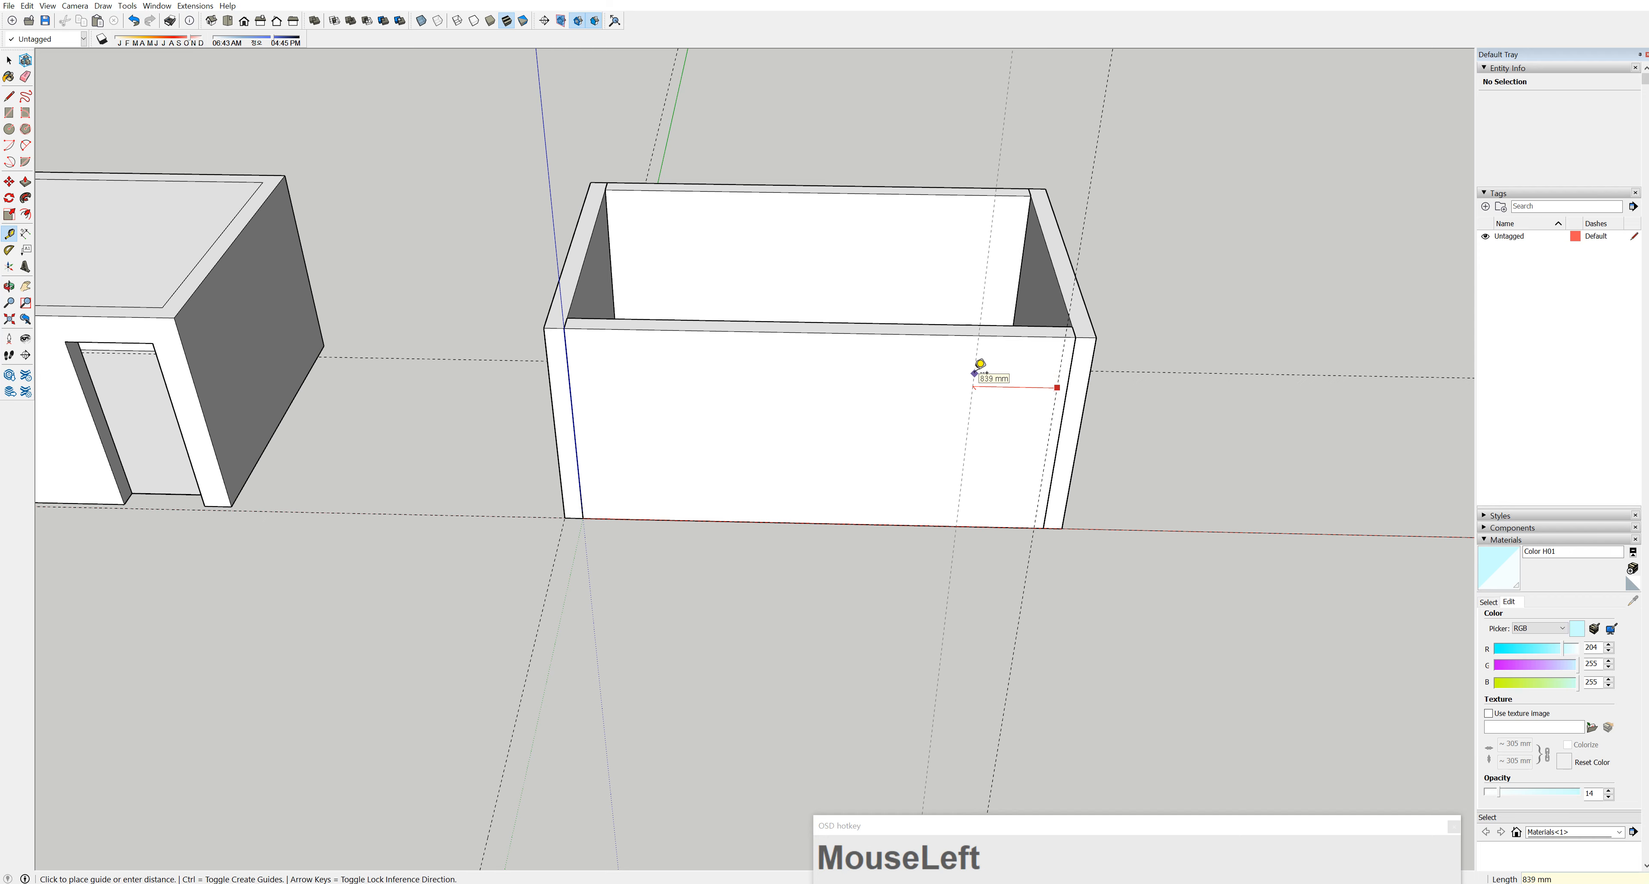
{"action": "type", "text": "90"}
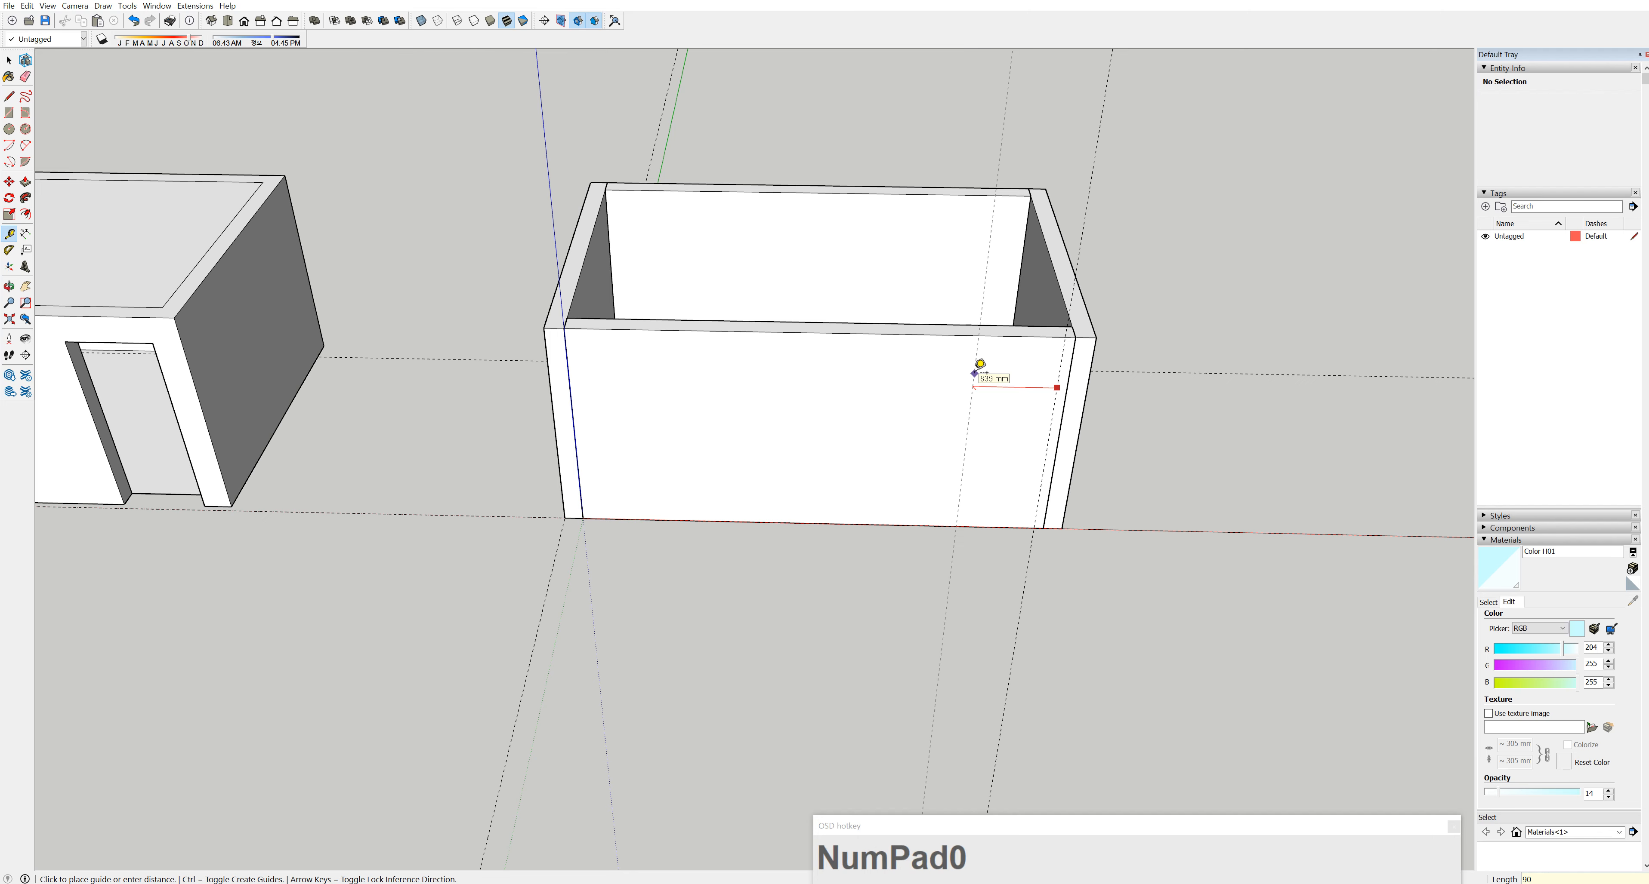
{"action": "type", "text": "0"}
{"action": "key", "text": "Return"}
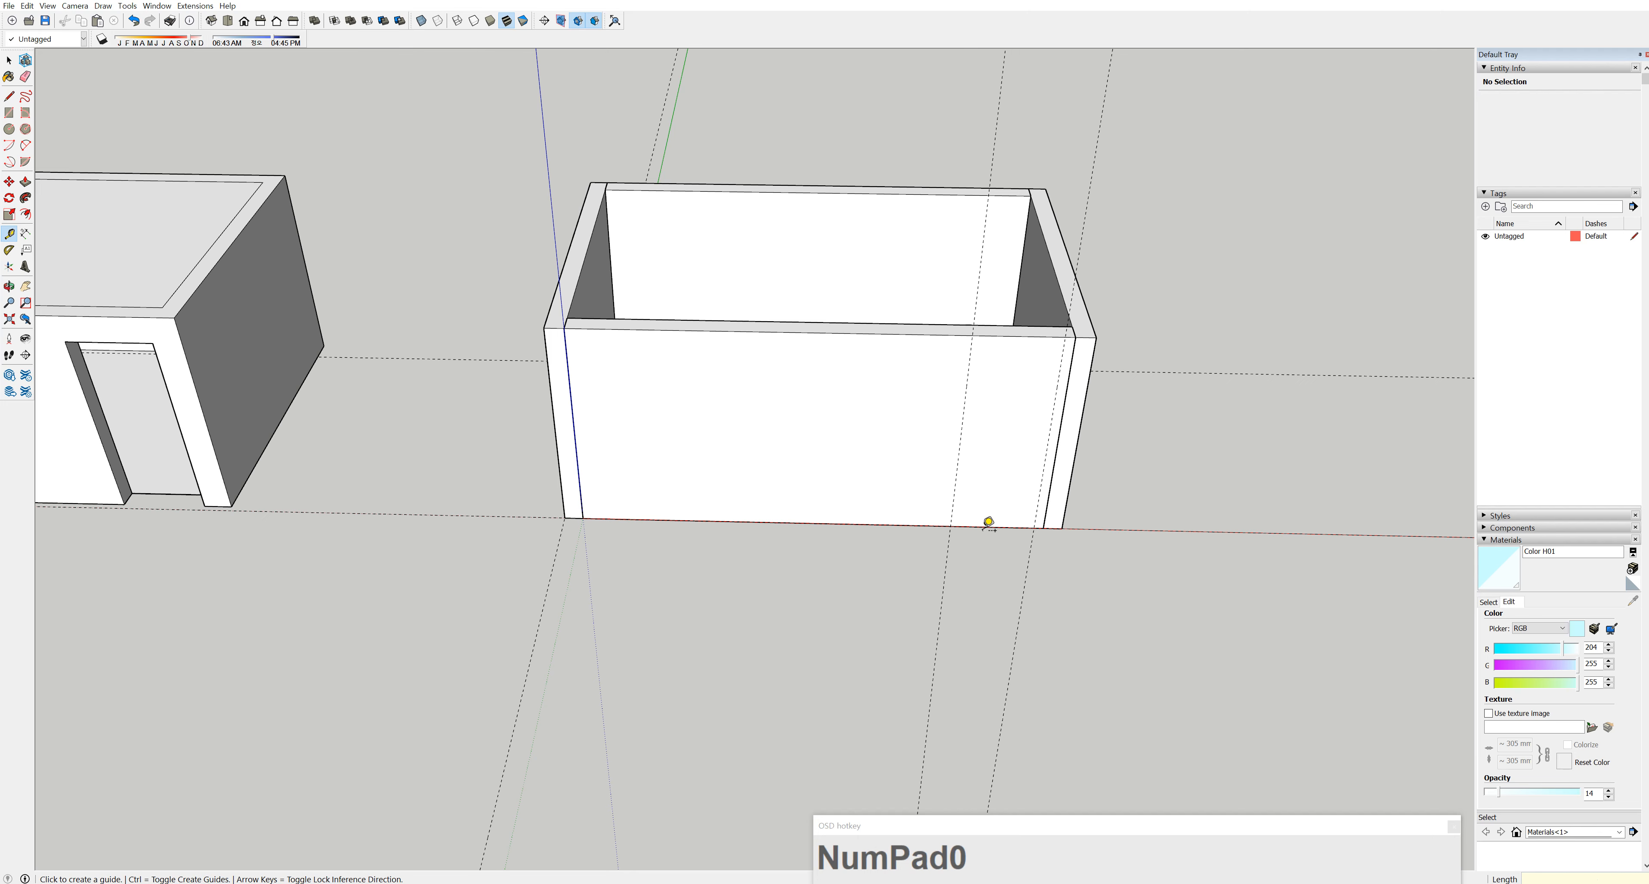
Place a horizontal guide on the front wall 2100 mm above its bottom edge for the door head
{"action": "left_click", "coordinate": [986, 527]}
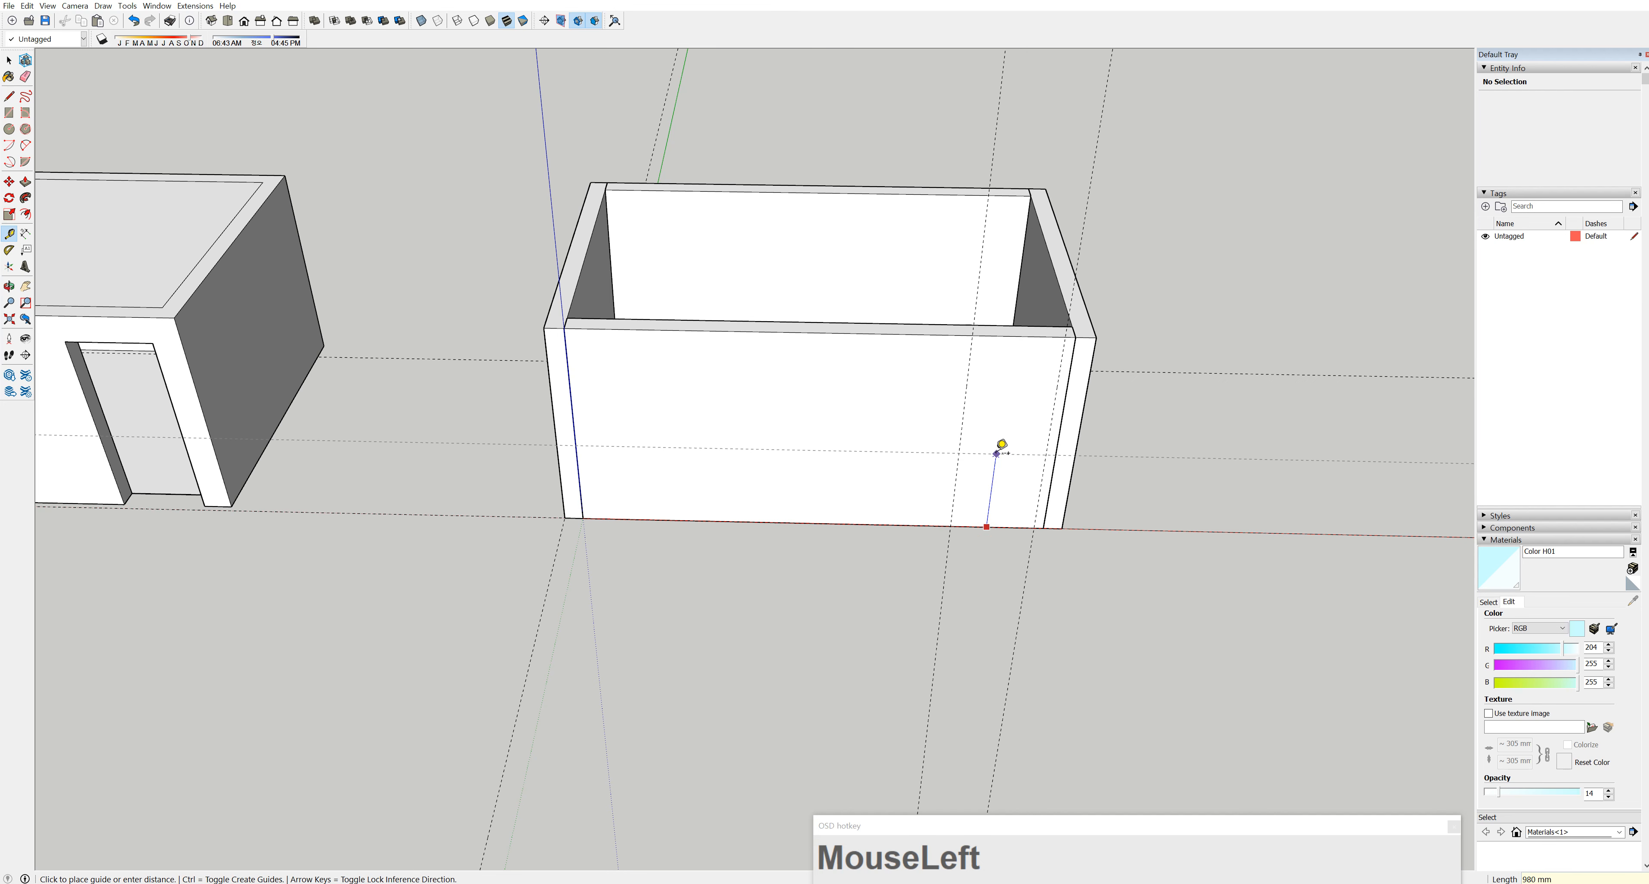
{"action": "type", "text": "210"}
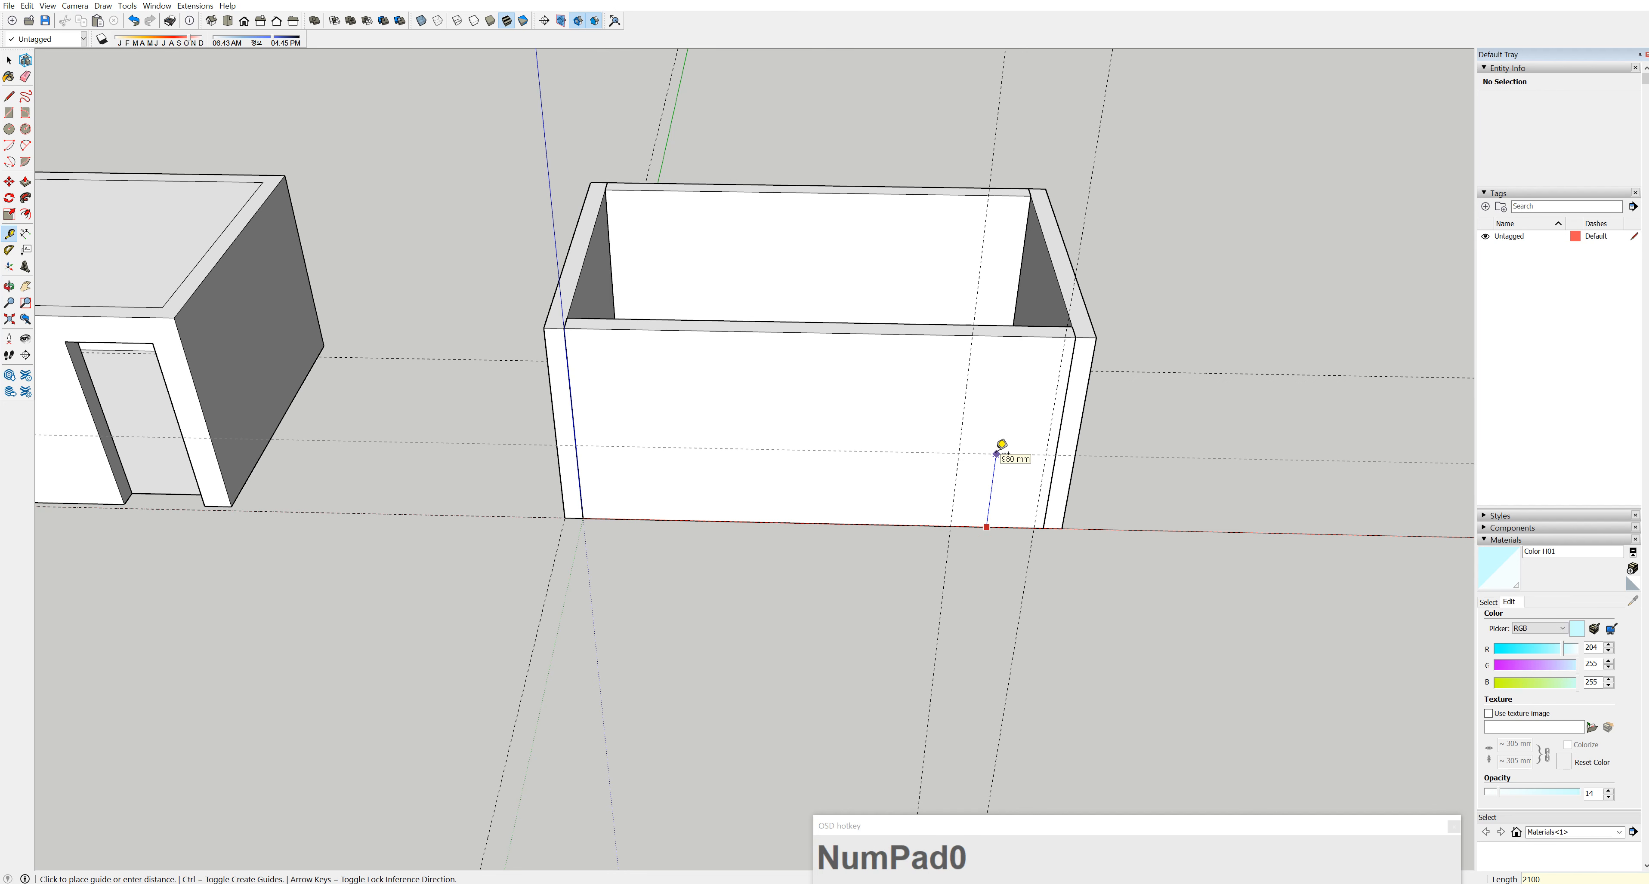
{"action": "type", "text": "0"}
{"action": "key", "text": "Return"}
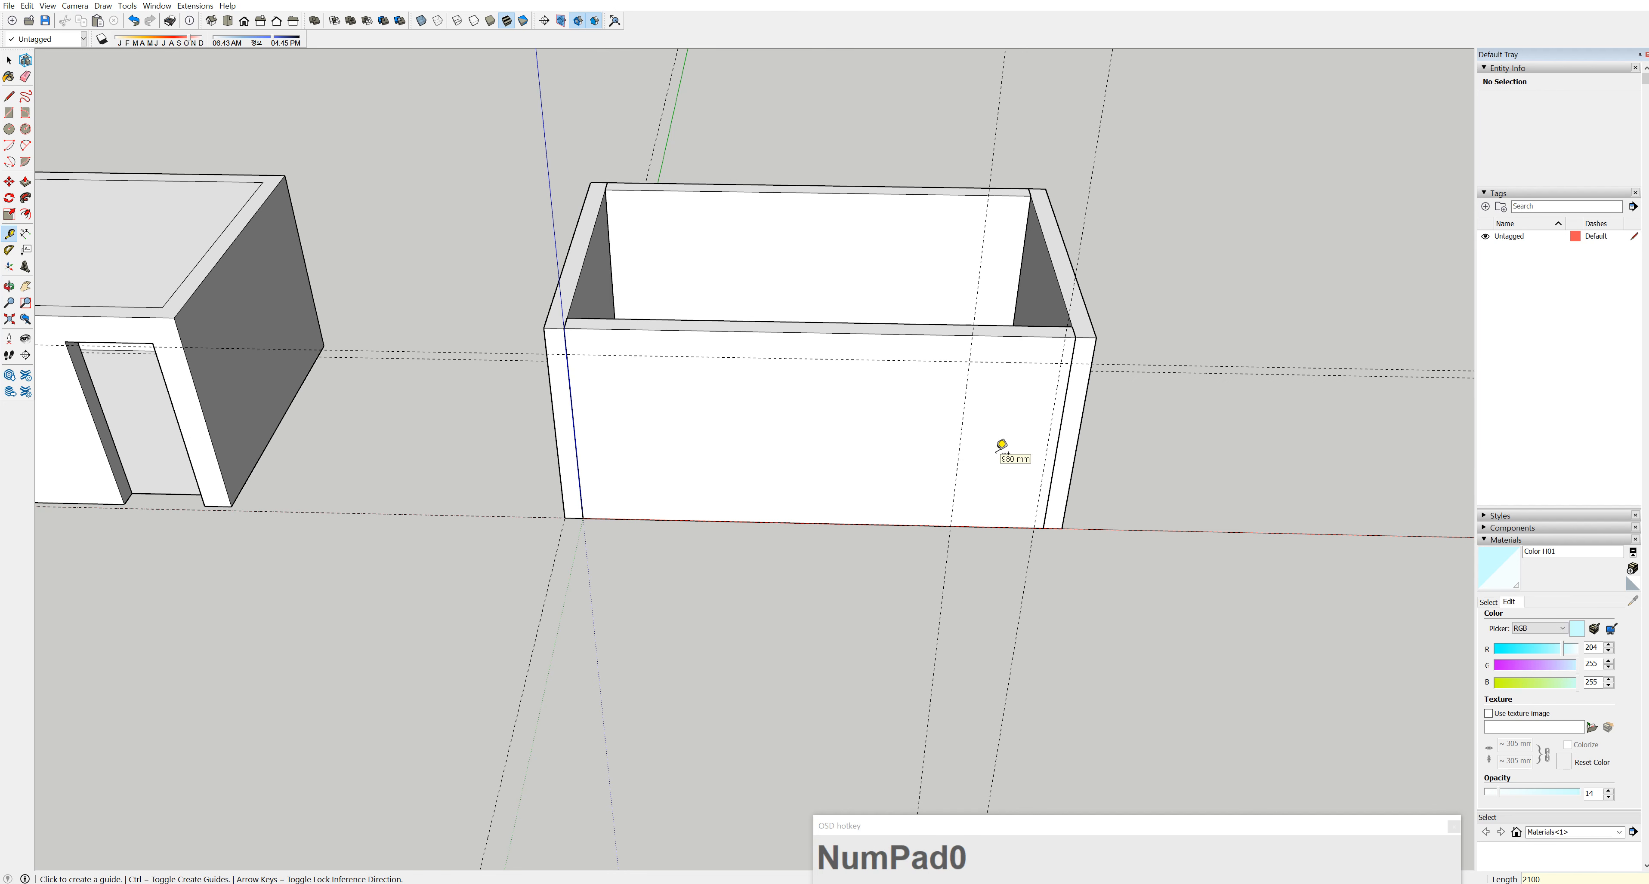
{"action": "left_click", "coordinate": [9, 115]}
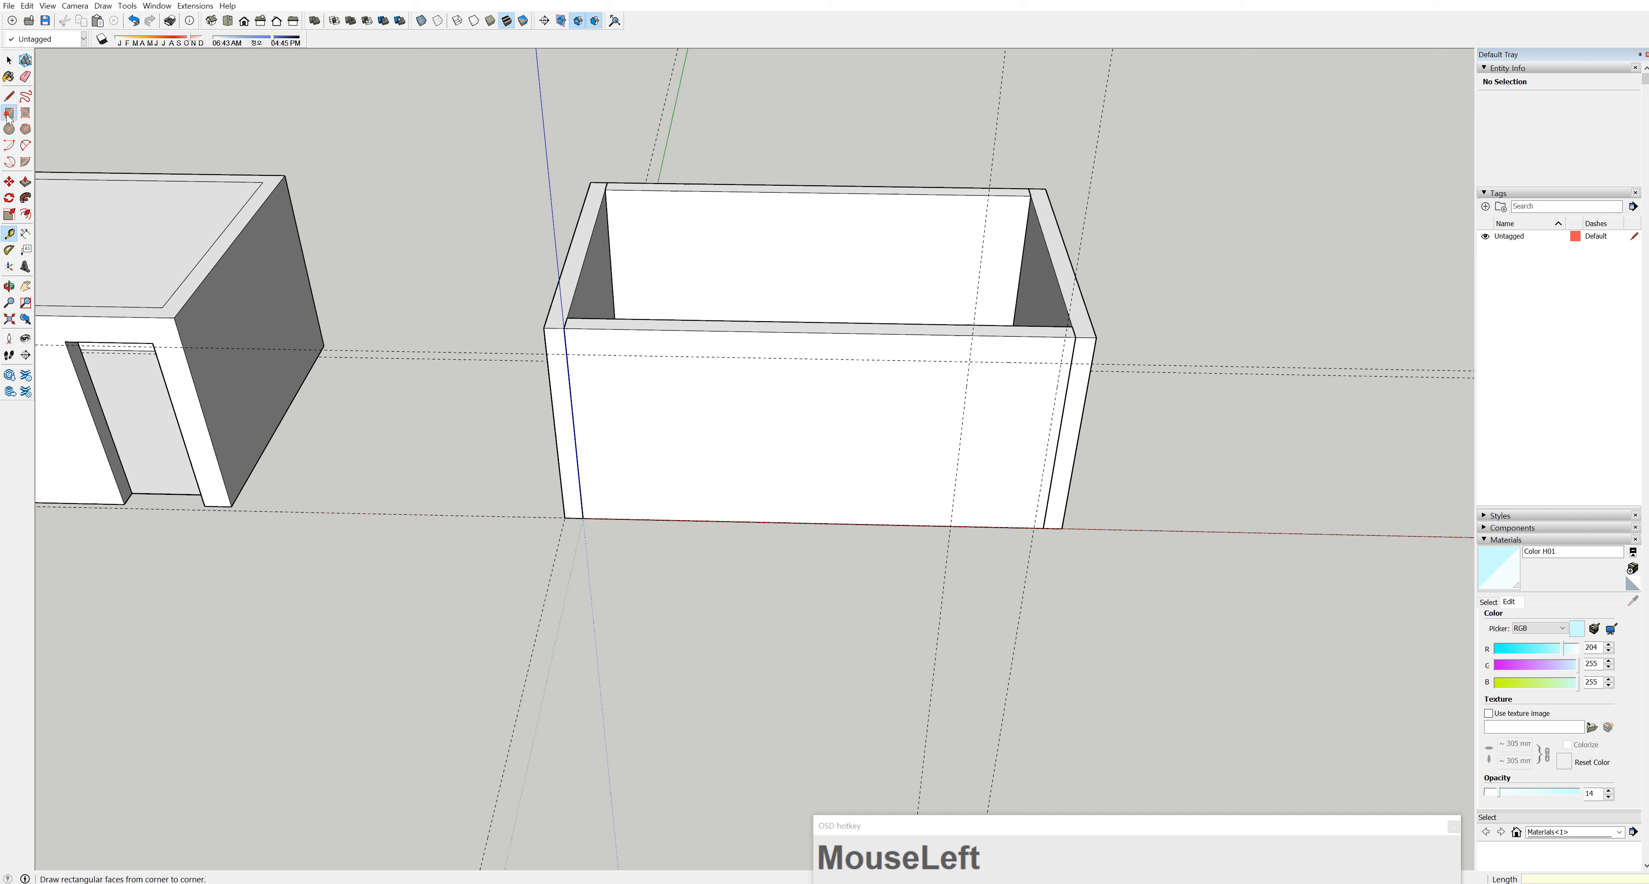
{"action": "left_click", "coordinate": [970, 360]}
{"action": "left_click", "coordinate": [1037, 526]}
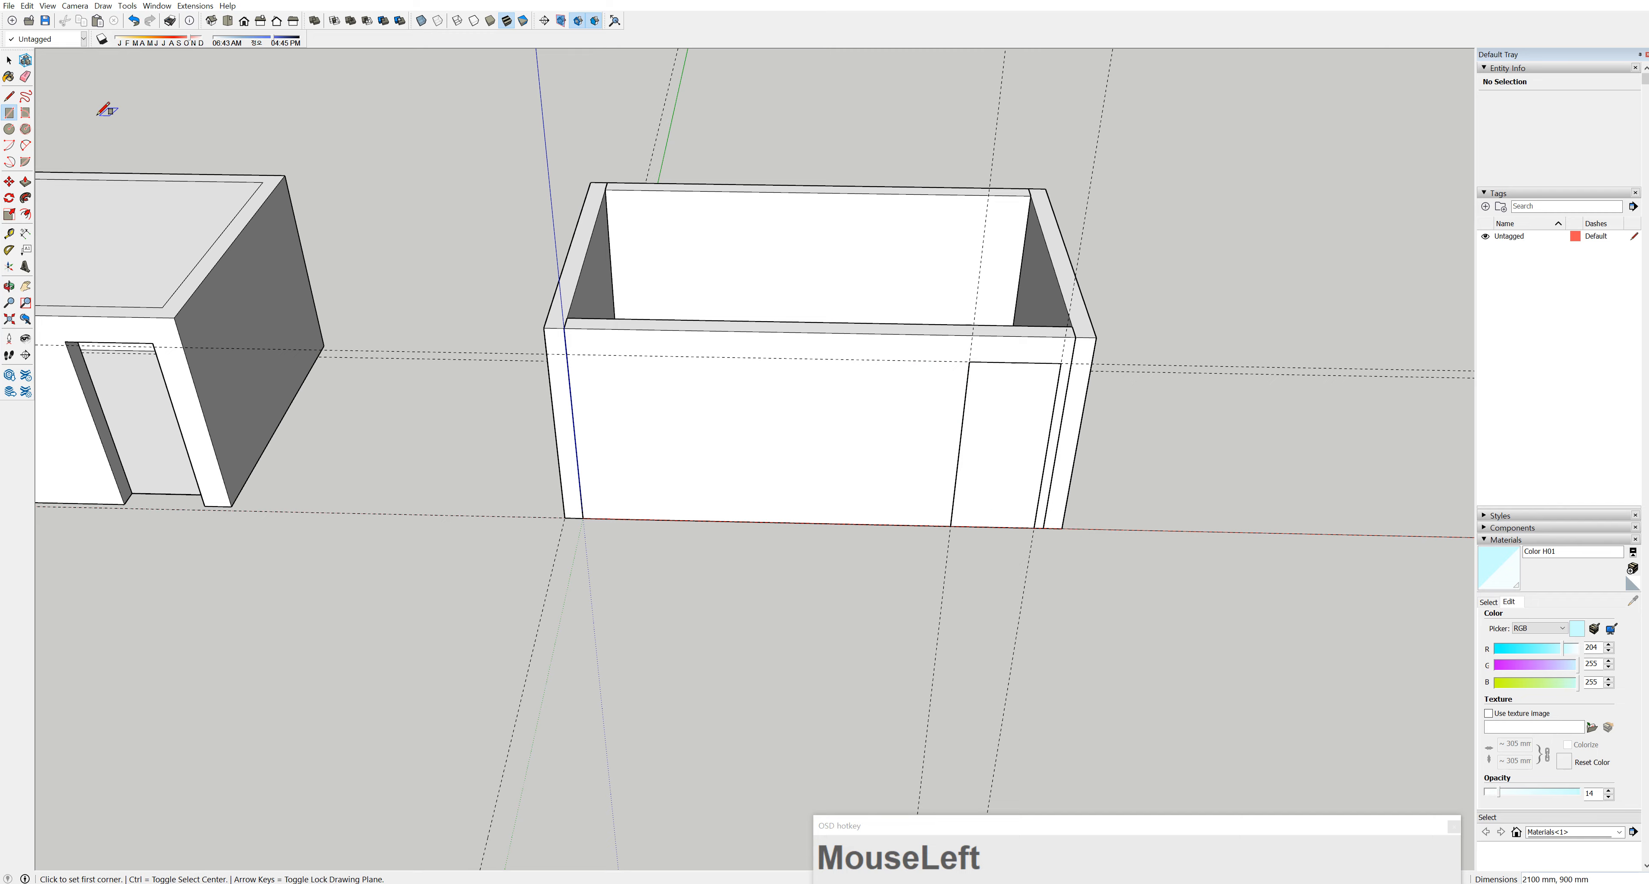
{"action": "left_click", "coordinate": [9, 61]}
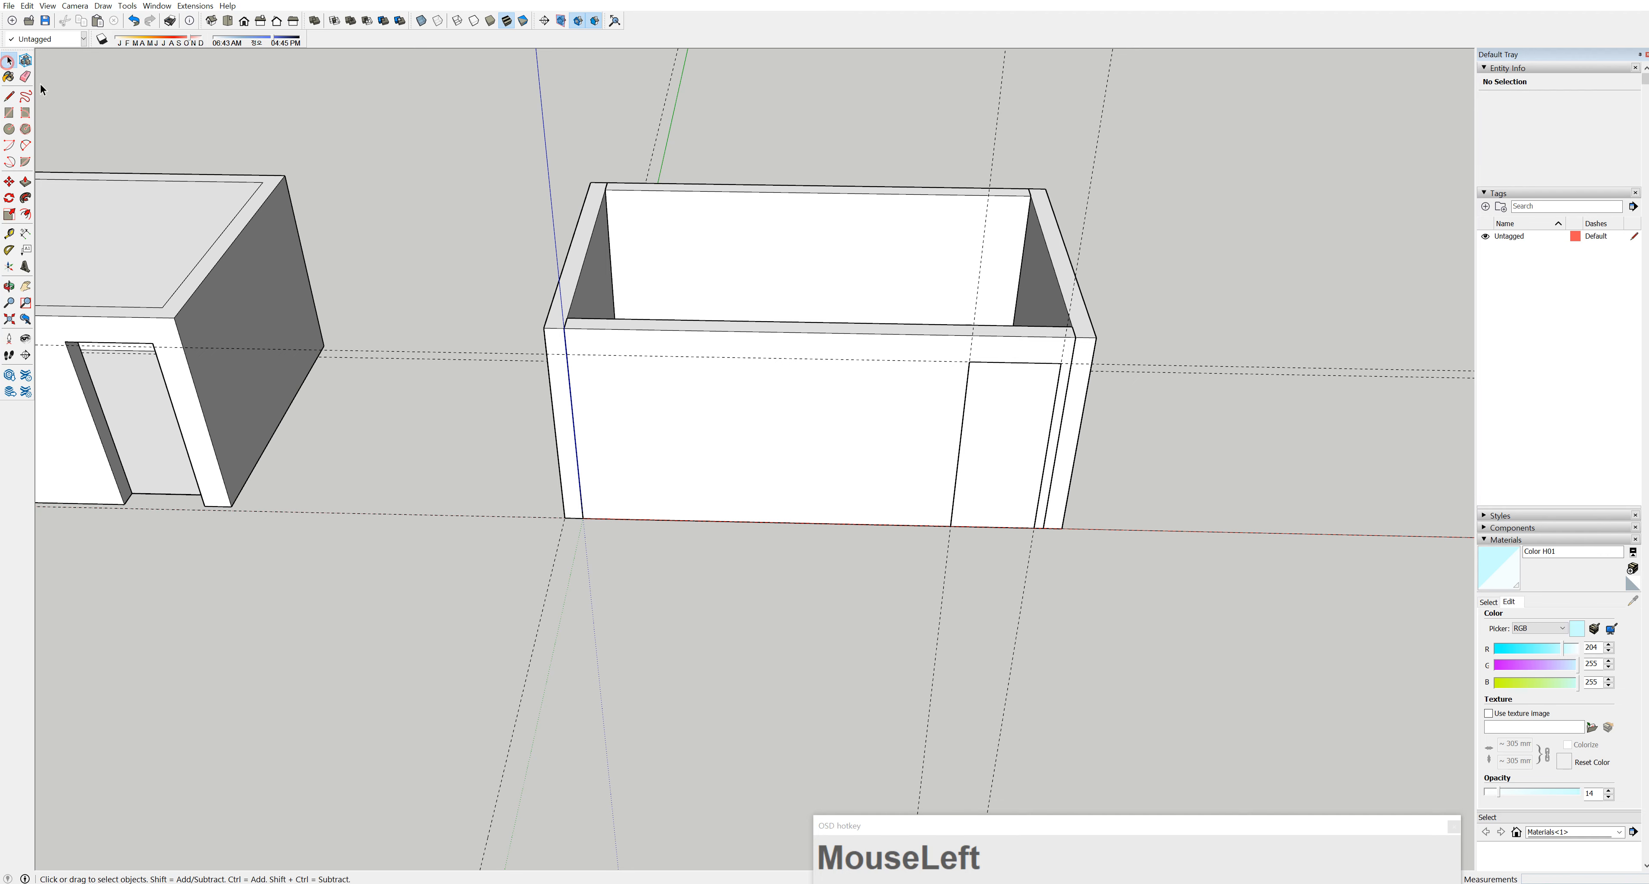
{"action": "left_click", "coordinate": [979, 407]}
{"action": "double_click", "coordinate": [1032, 426]}
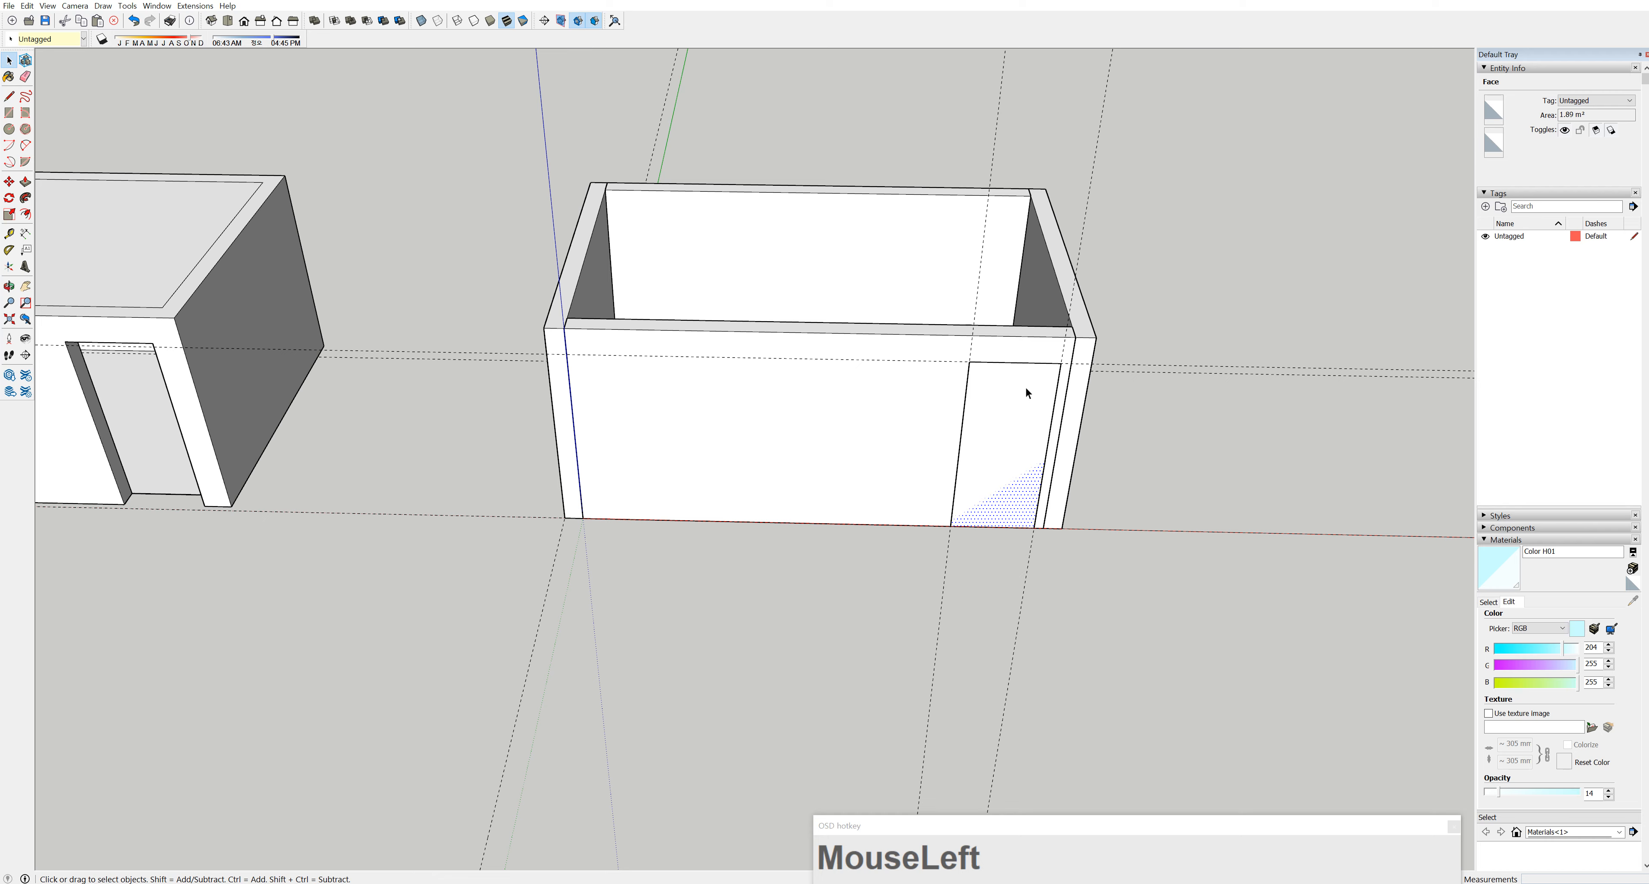
{"action": "key", "text": "ctrl+z"}
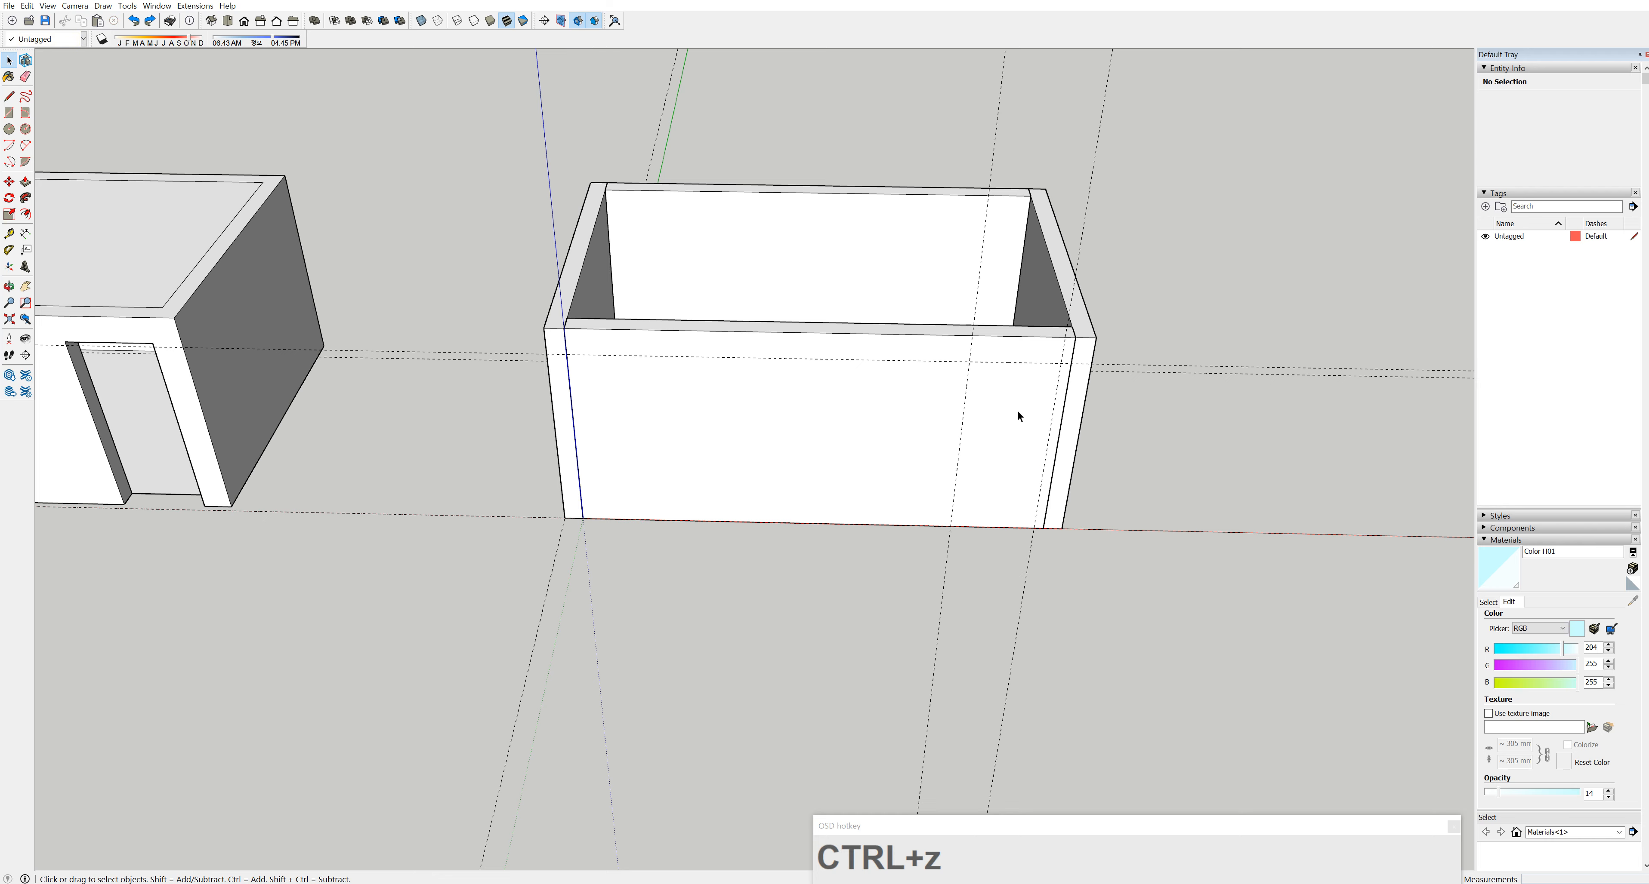
{"action": "left_click", "coordinate": [74, 92]}
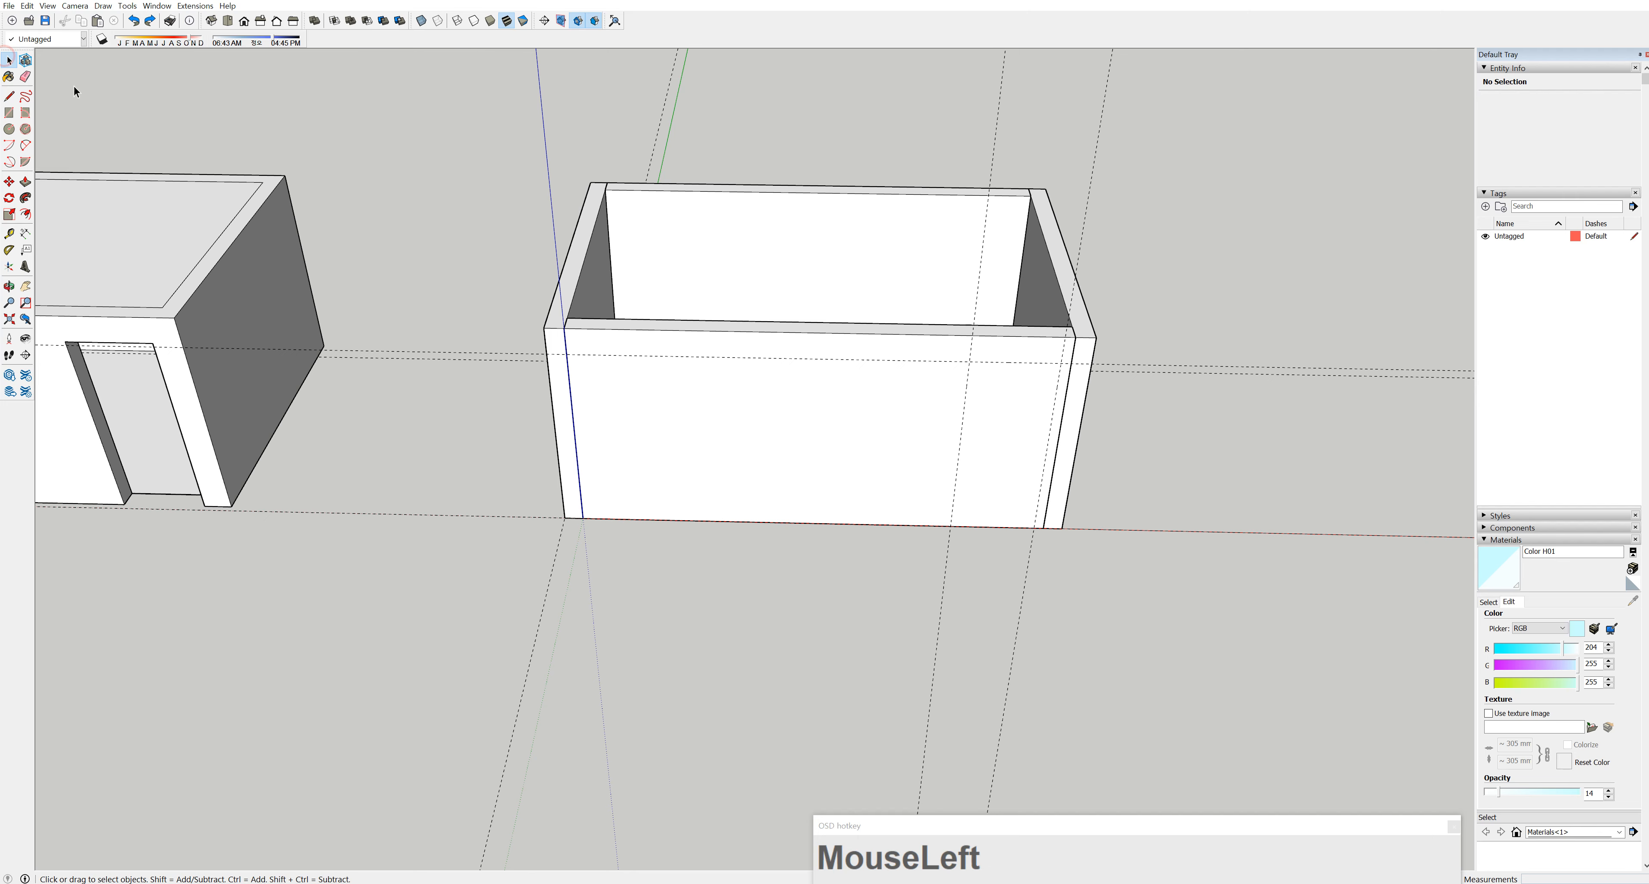
Inside the front wall's group, draw a 900 × 2100 mm door rectangle between the guide intersections and the wall's bottom edge
{"action": "double_click", "coordinate": [943, 402]}
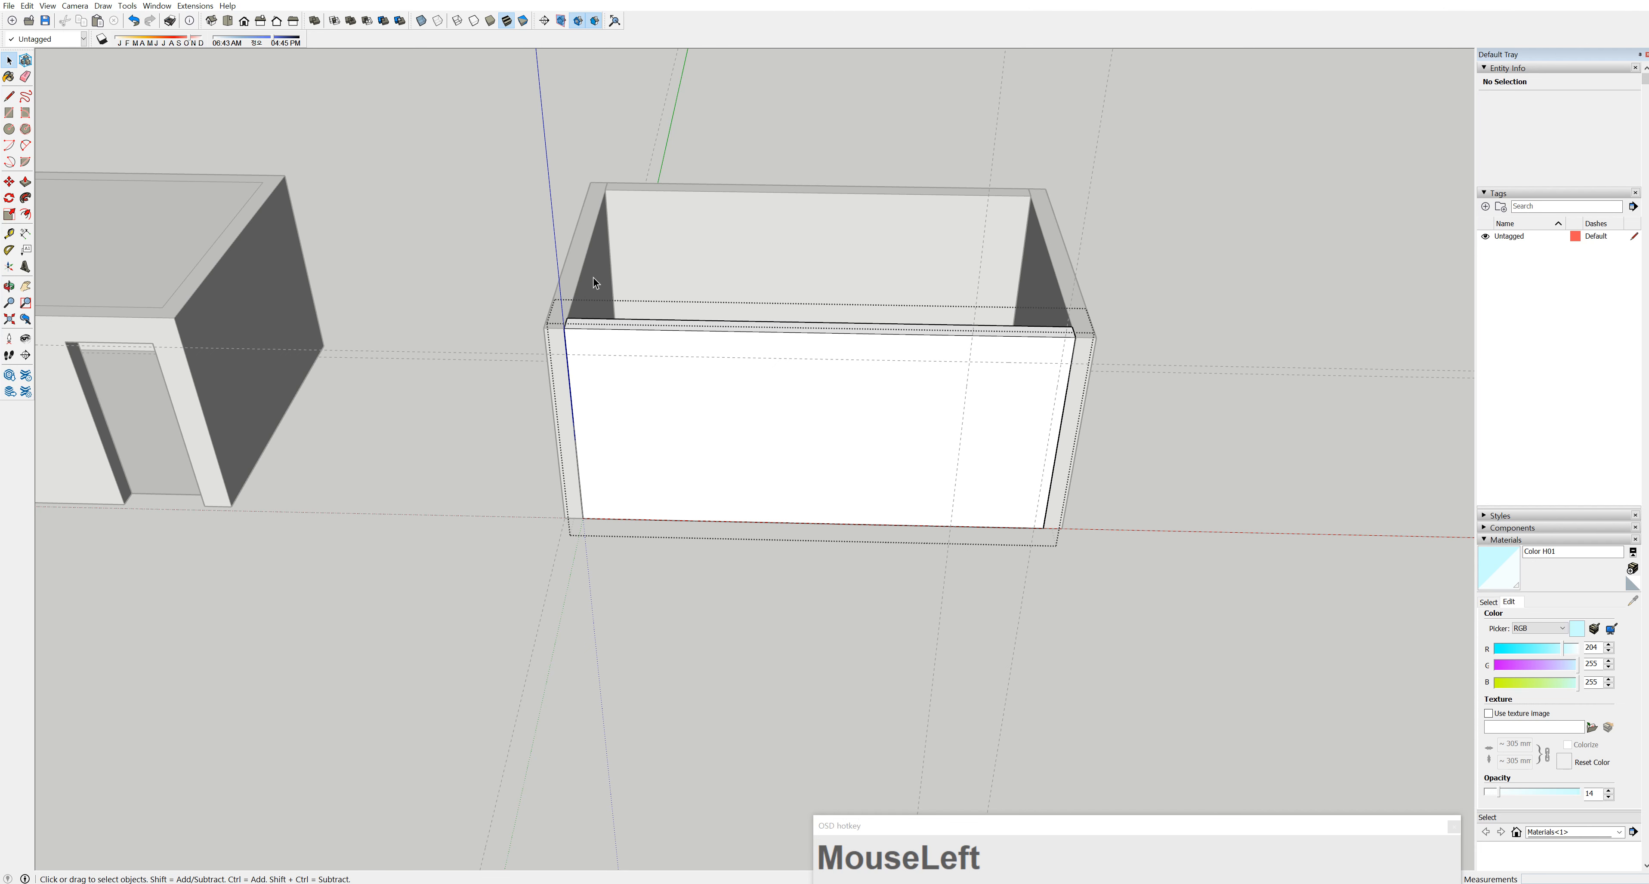
{"action": "left_click", "coordinate": [10, 113]}
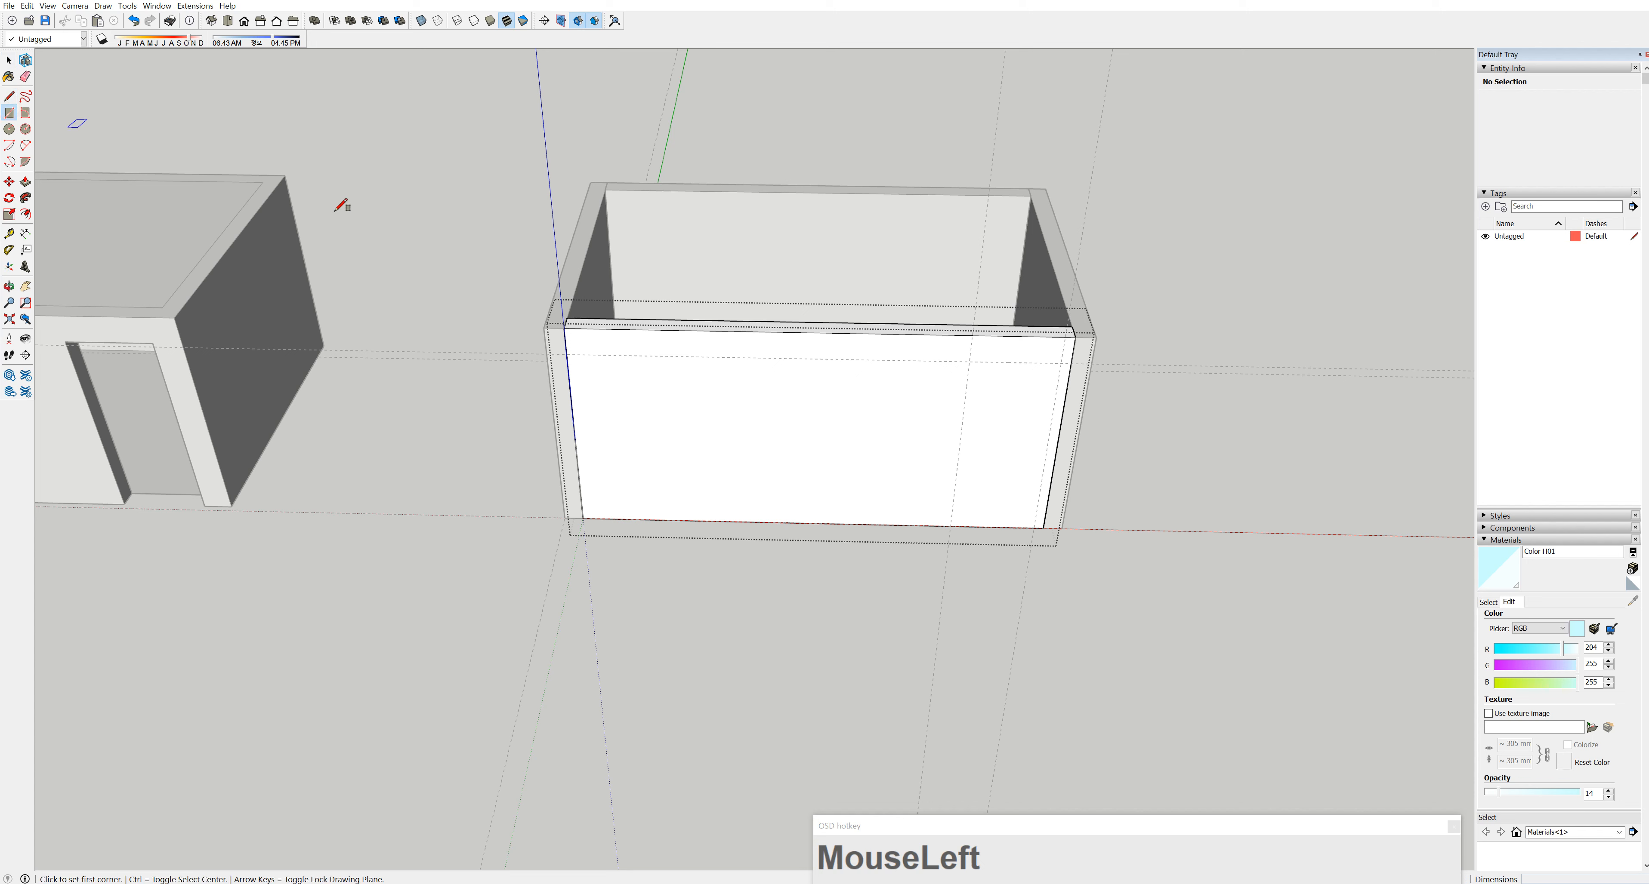
{"action": "left_click", "coordinate": [969, 361]}
{"action": "left_click_drag", "start_coordinate": [969, 360], "coordinate": [1032, 526]}
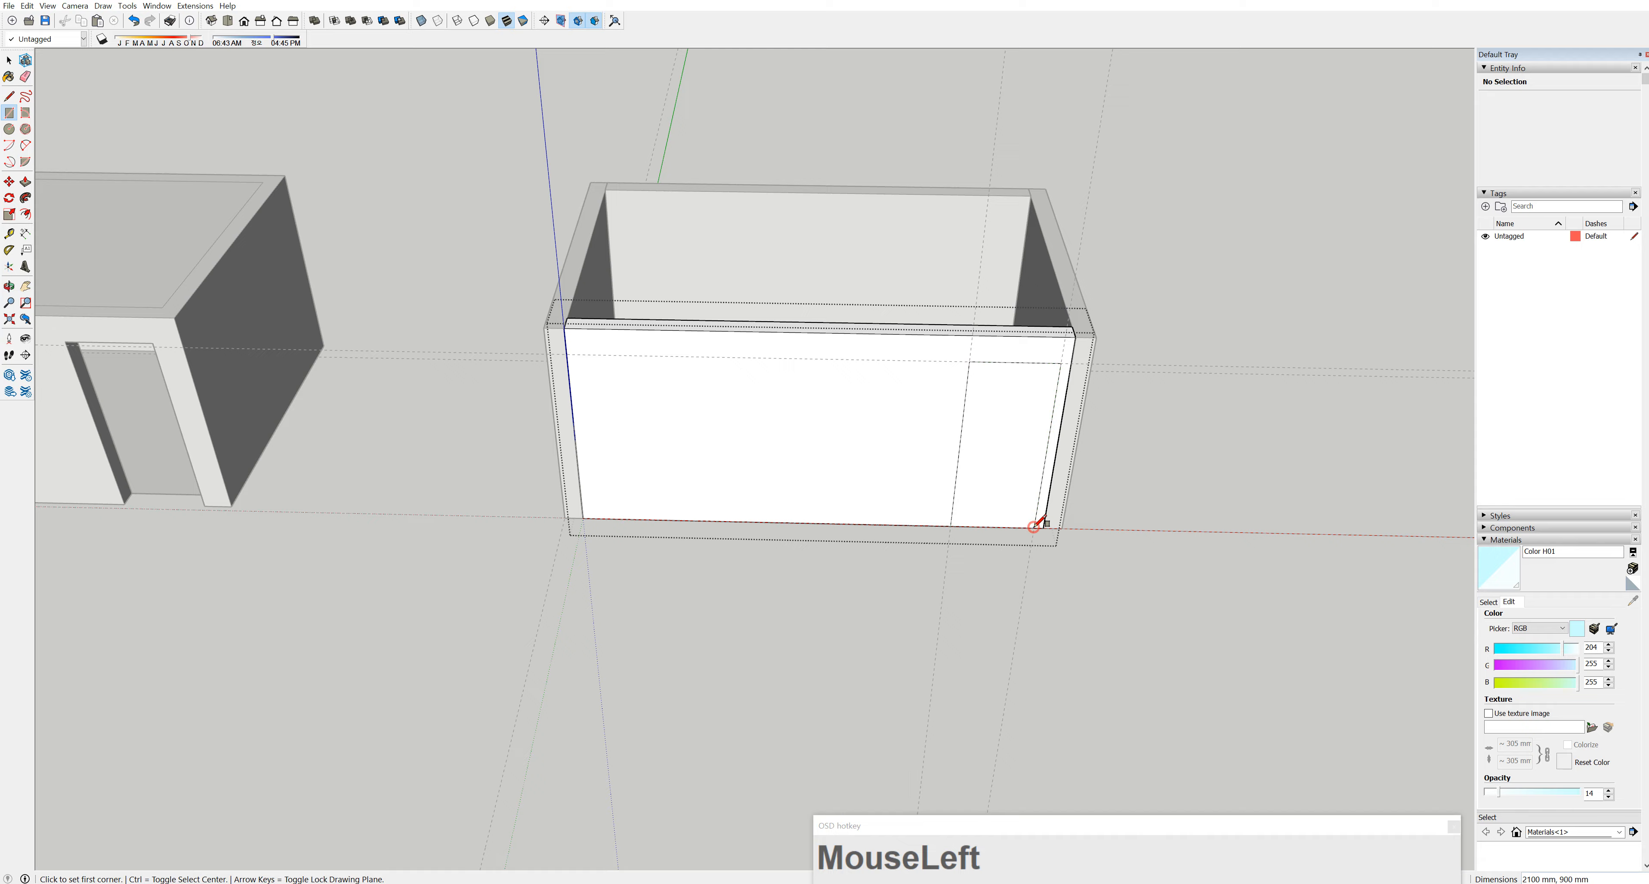
Push the door rectangle 200 mm through the front wall to cut the opening, and leave the wall group
{"action": "left_click", "coordinate": [26, 182]}
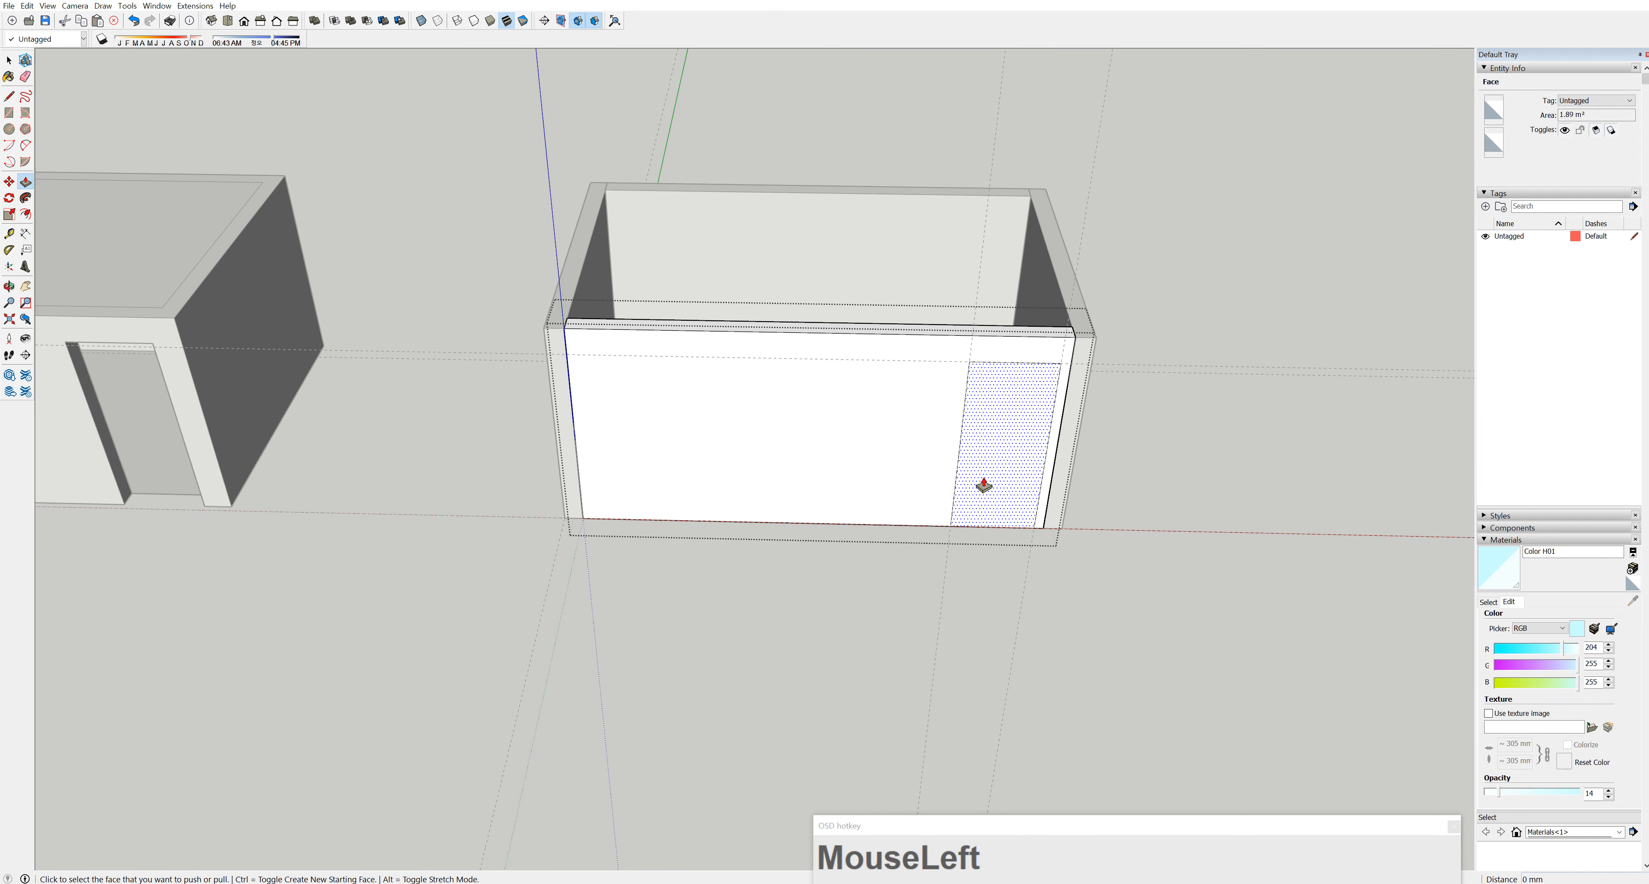
{"action": "left_click", "coordinate": [979, 482]}
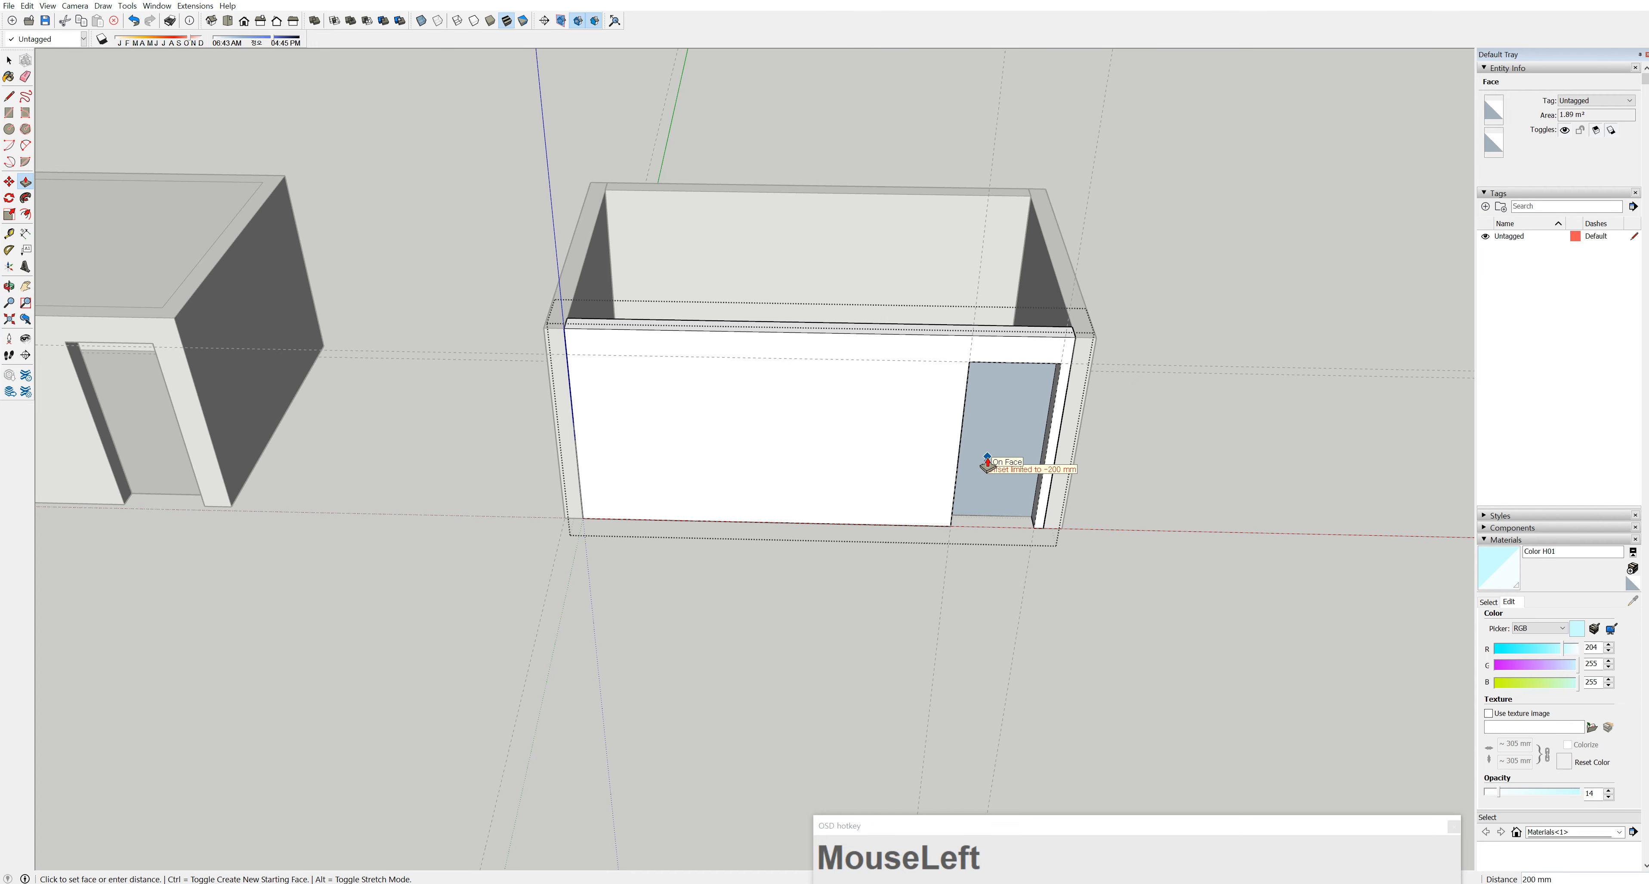
{"action": "left_click", "coordinate": [986, 461]}
{"action": "middle_click_drag", "start_coordinate": [986, 466], "coordinate": [908, 383]}
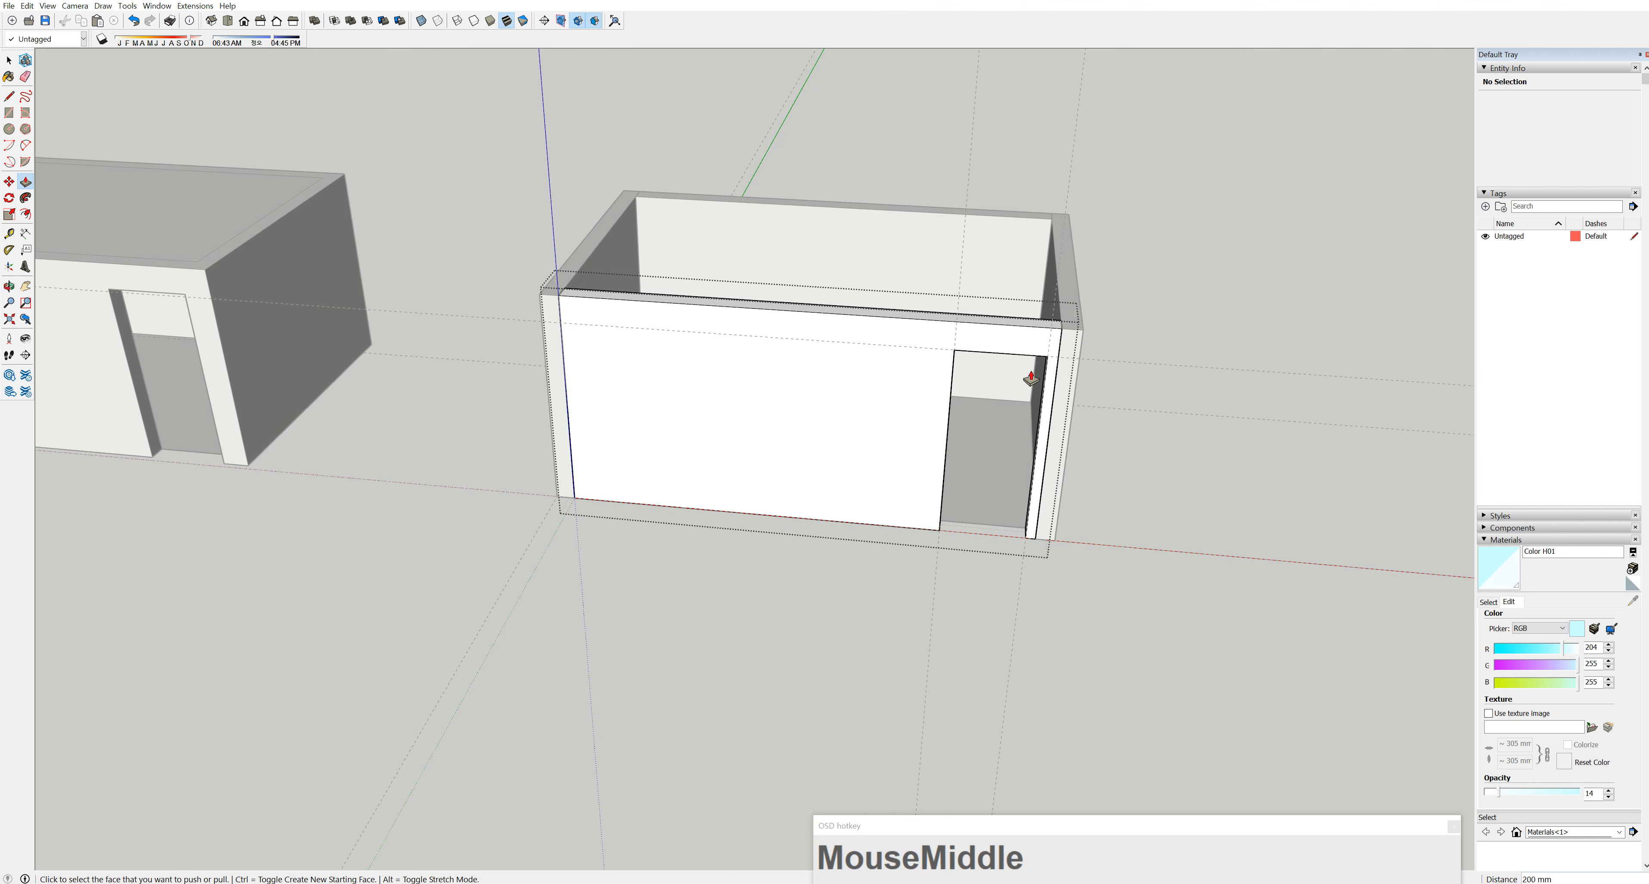
{"action": "left_click", "coordinate": [9, 60]}
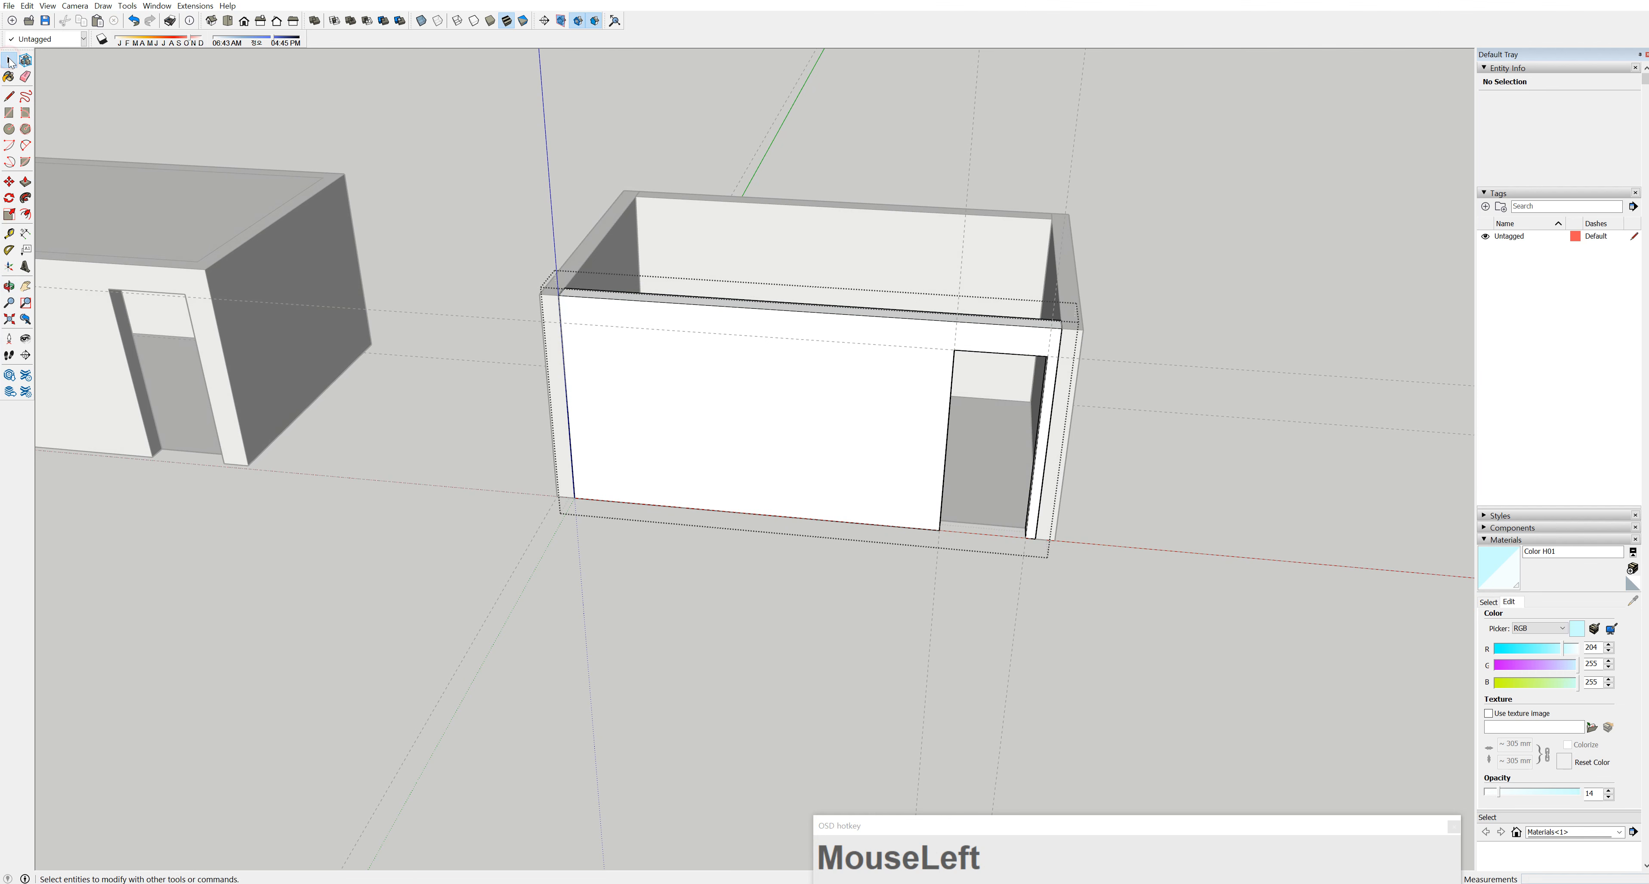
{"action": "left_click", "coordinate": [1198, 223]}
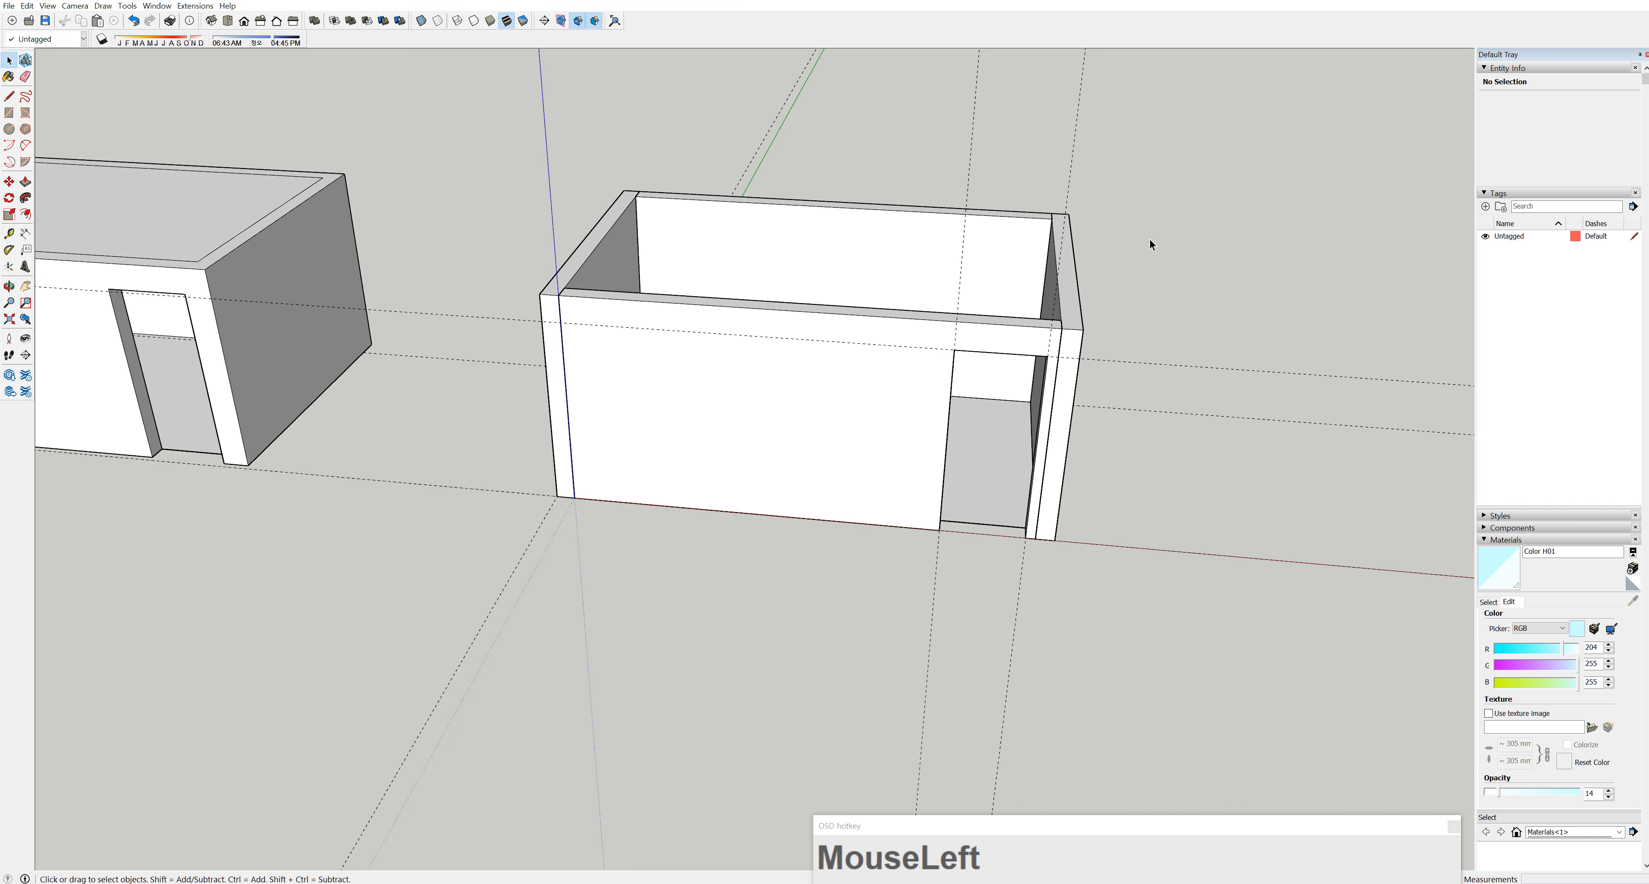
{"action": "middle_click_drag", "start_coordinate": [1027, 406], "coordinate": [684, 165]}
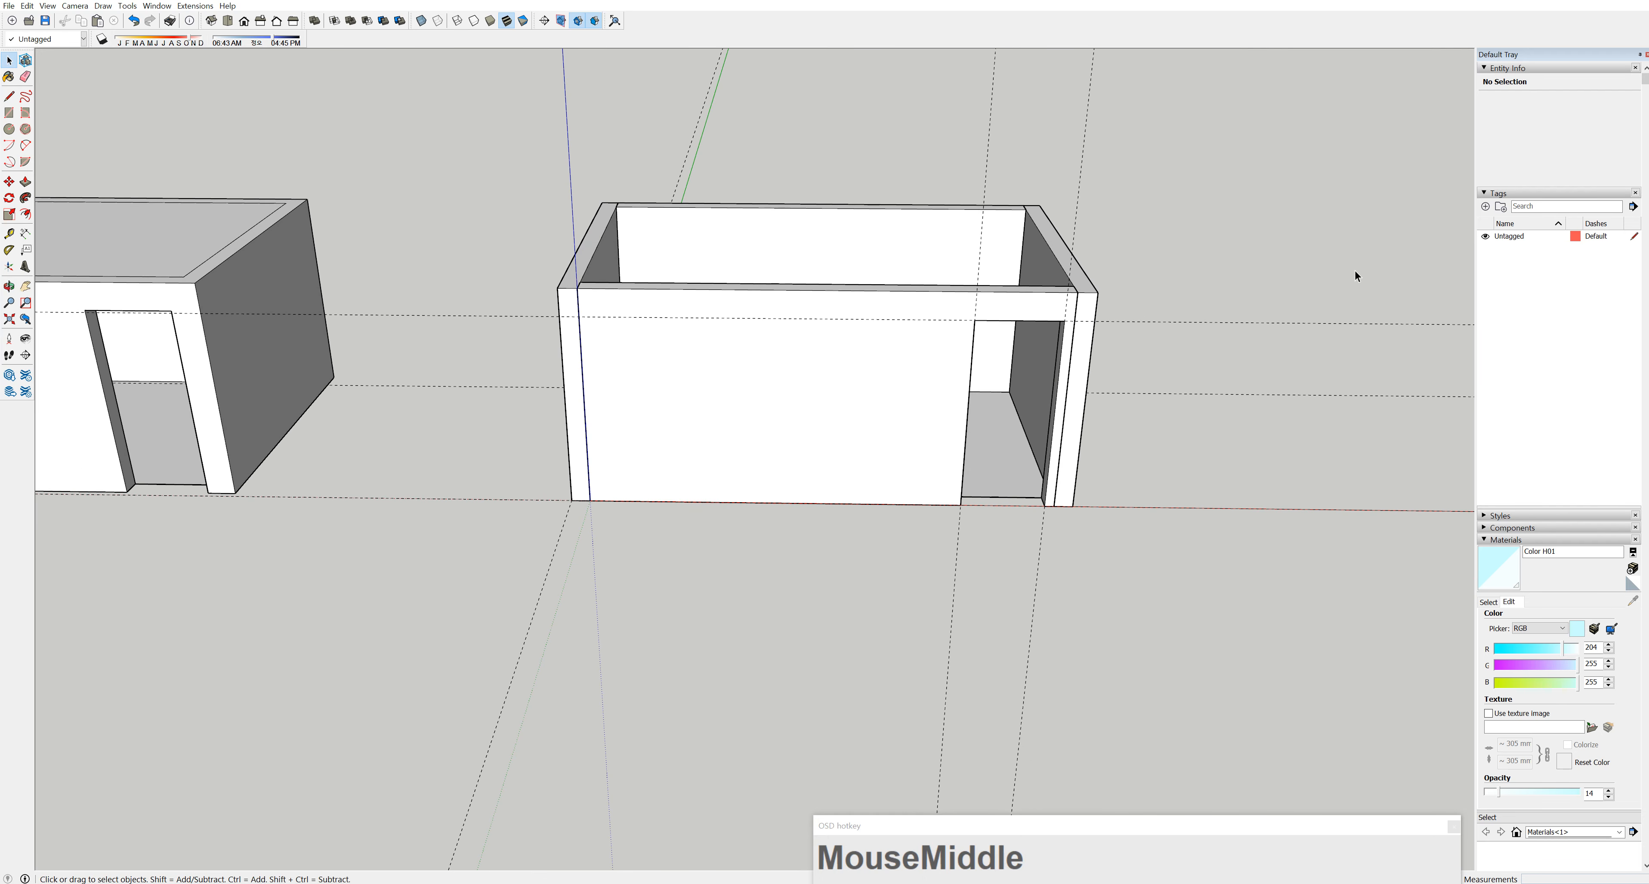
{"action": "left_click_drag", "start_coordinate": [1354, 269], "coordinate": [1251, 470]}
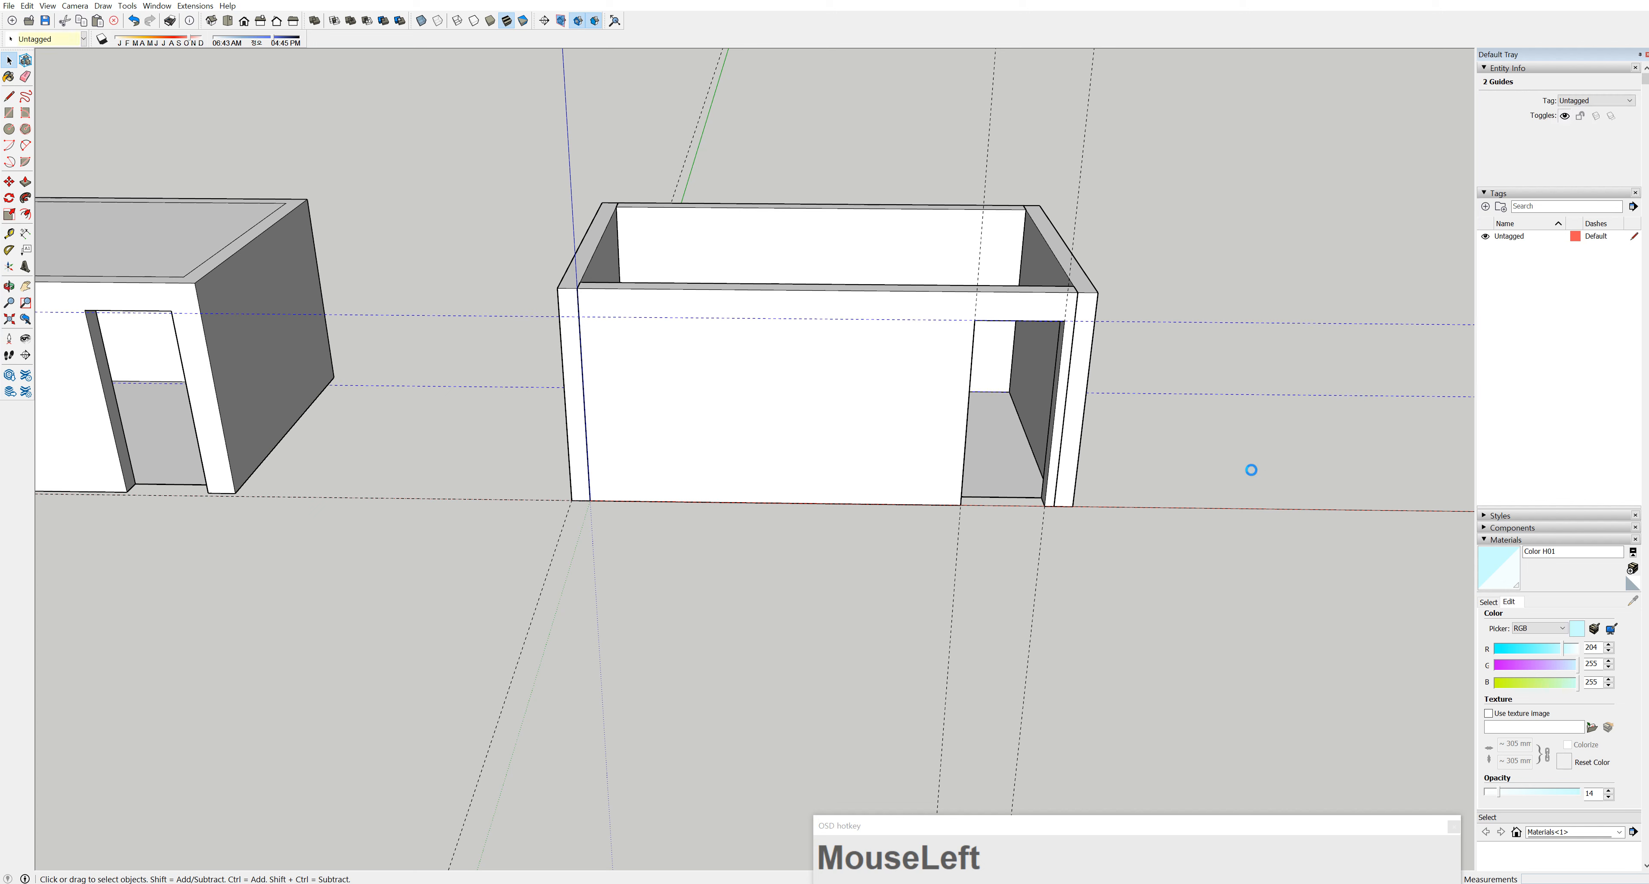
{"action": "key", "text": "Delete"}
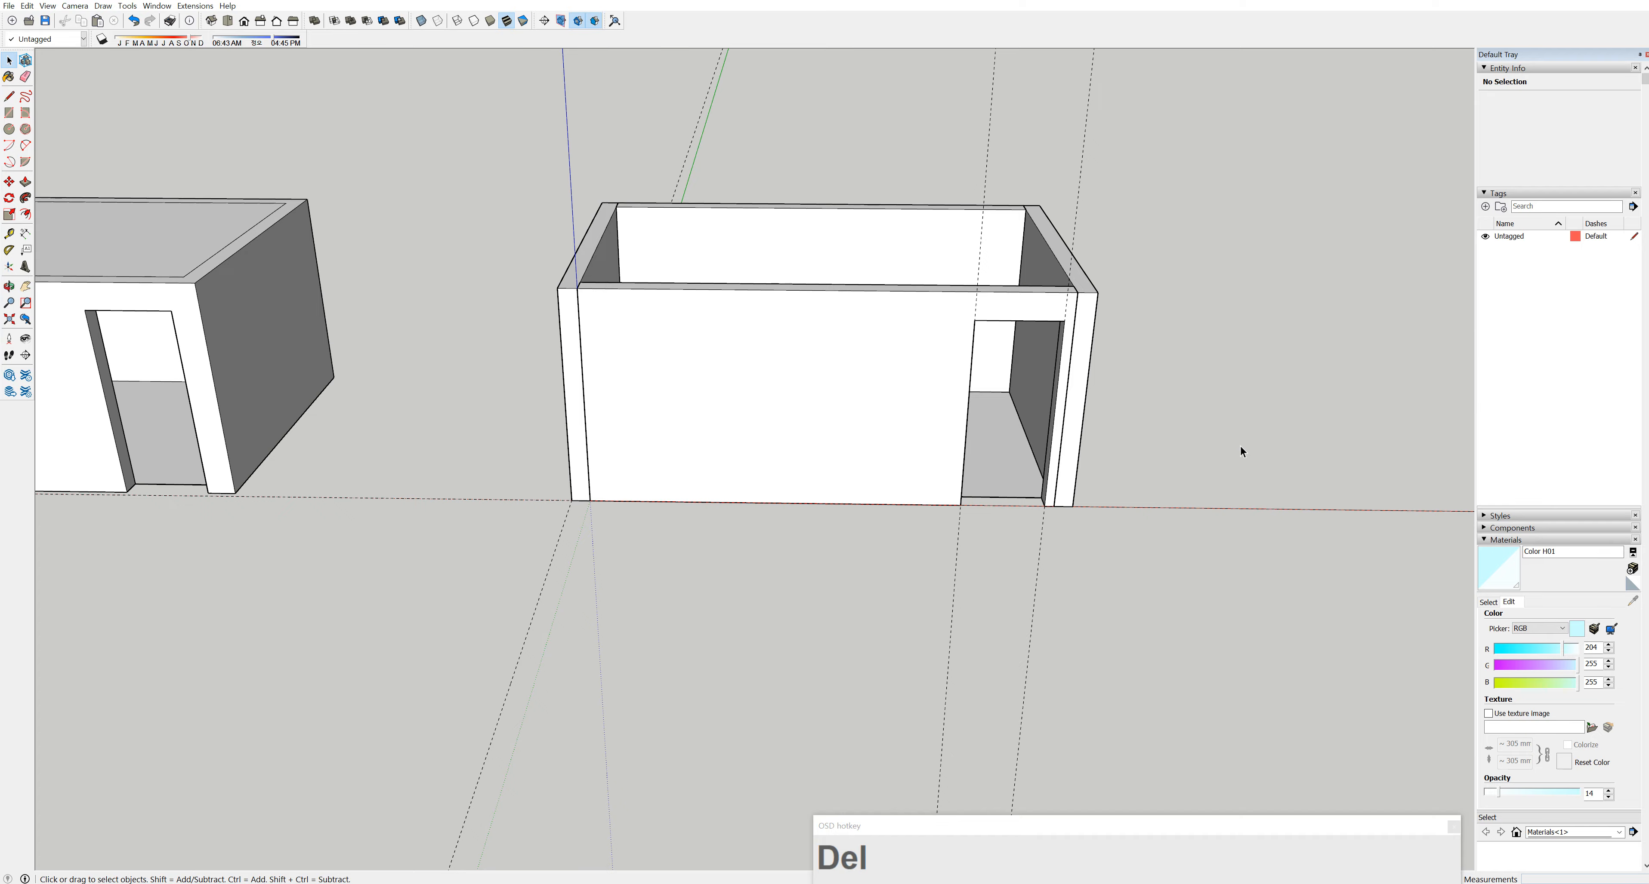
{"action": "key", "text": "ctrl+z"}
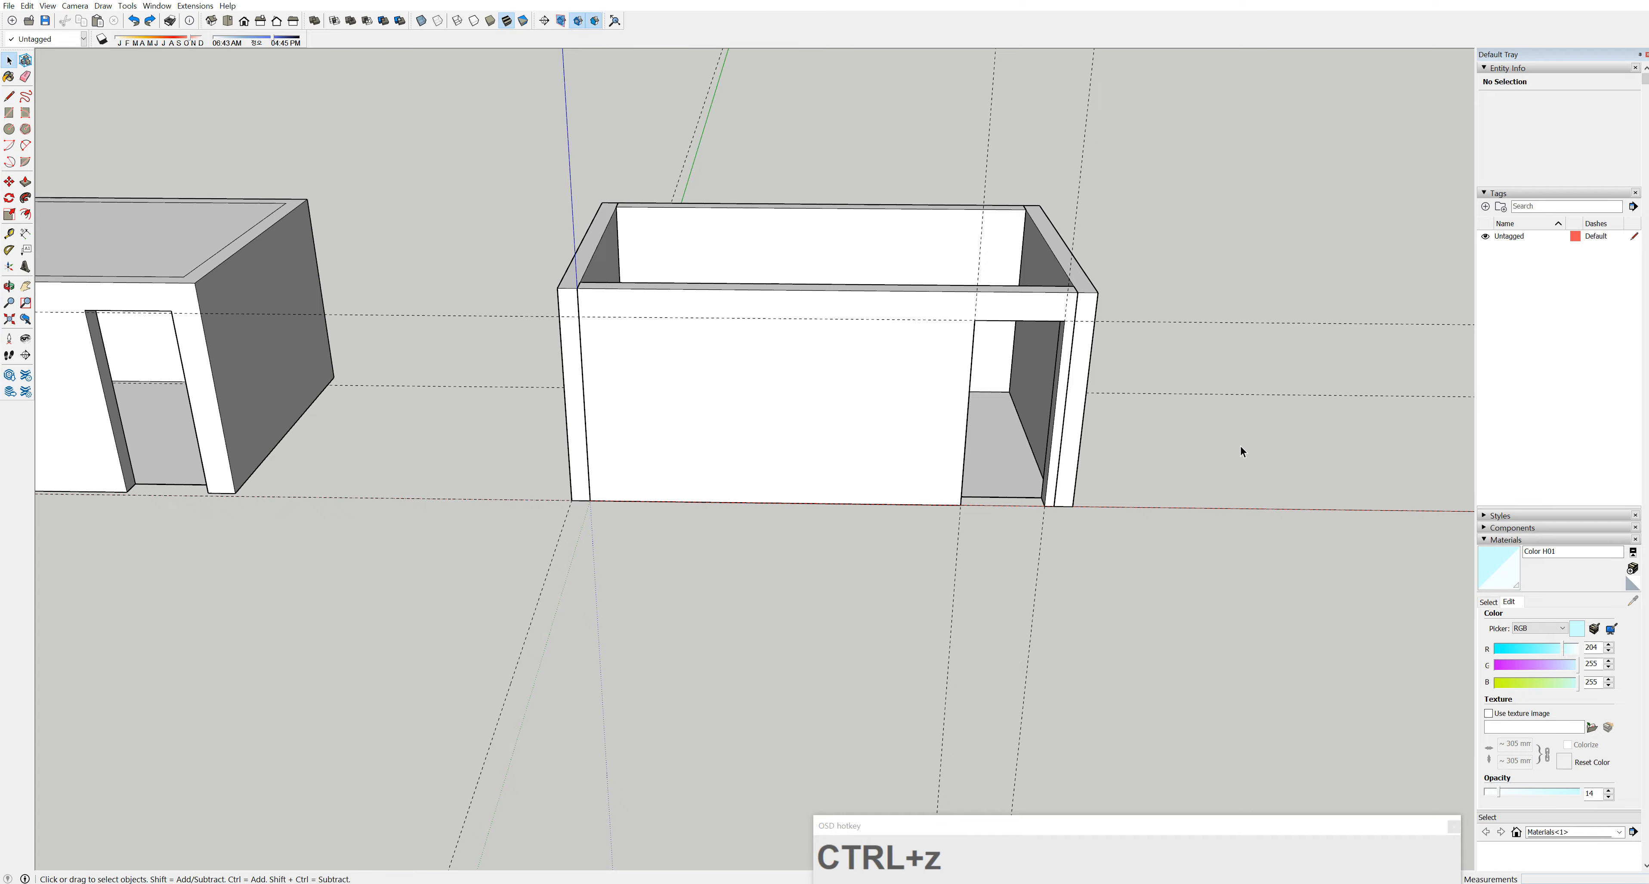
Delete all the door's construction guides from the model at once
{"action": "left_click", "coordinate": [27, 5]}
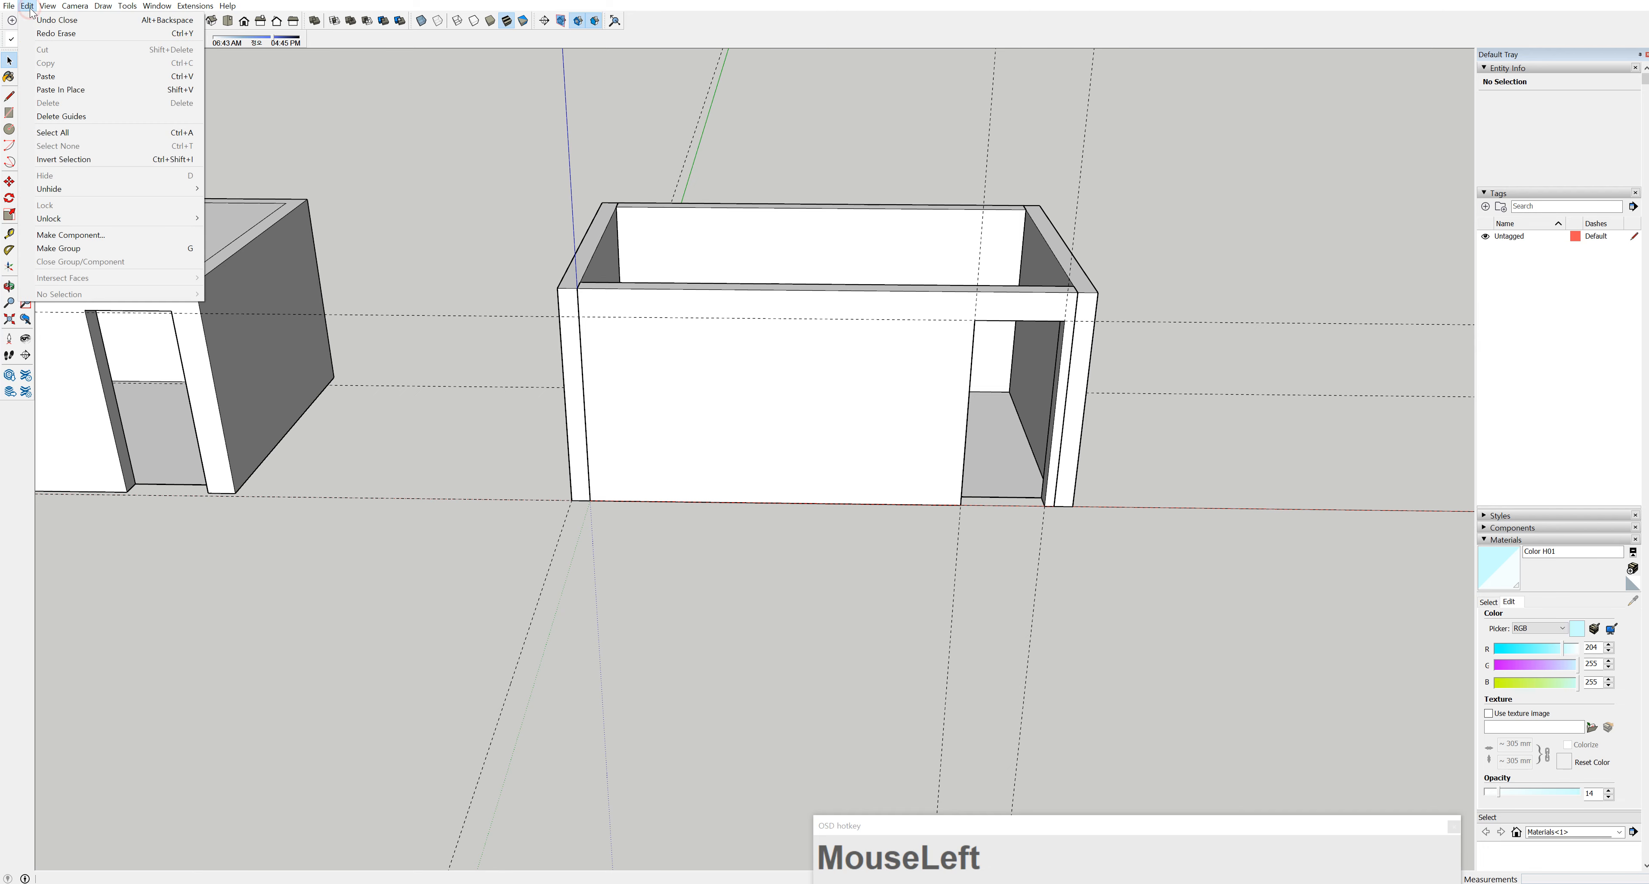
{"action": "left_click", "coordinate": [80, 119]}
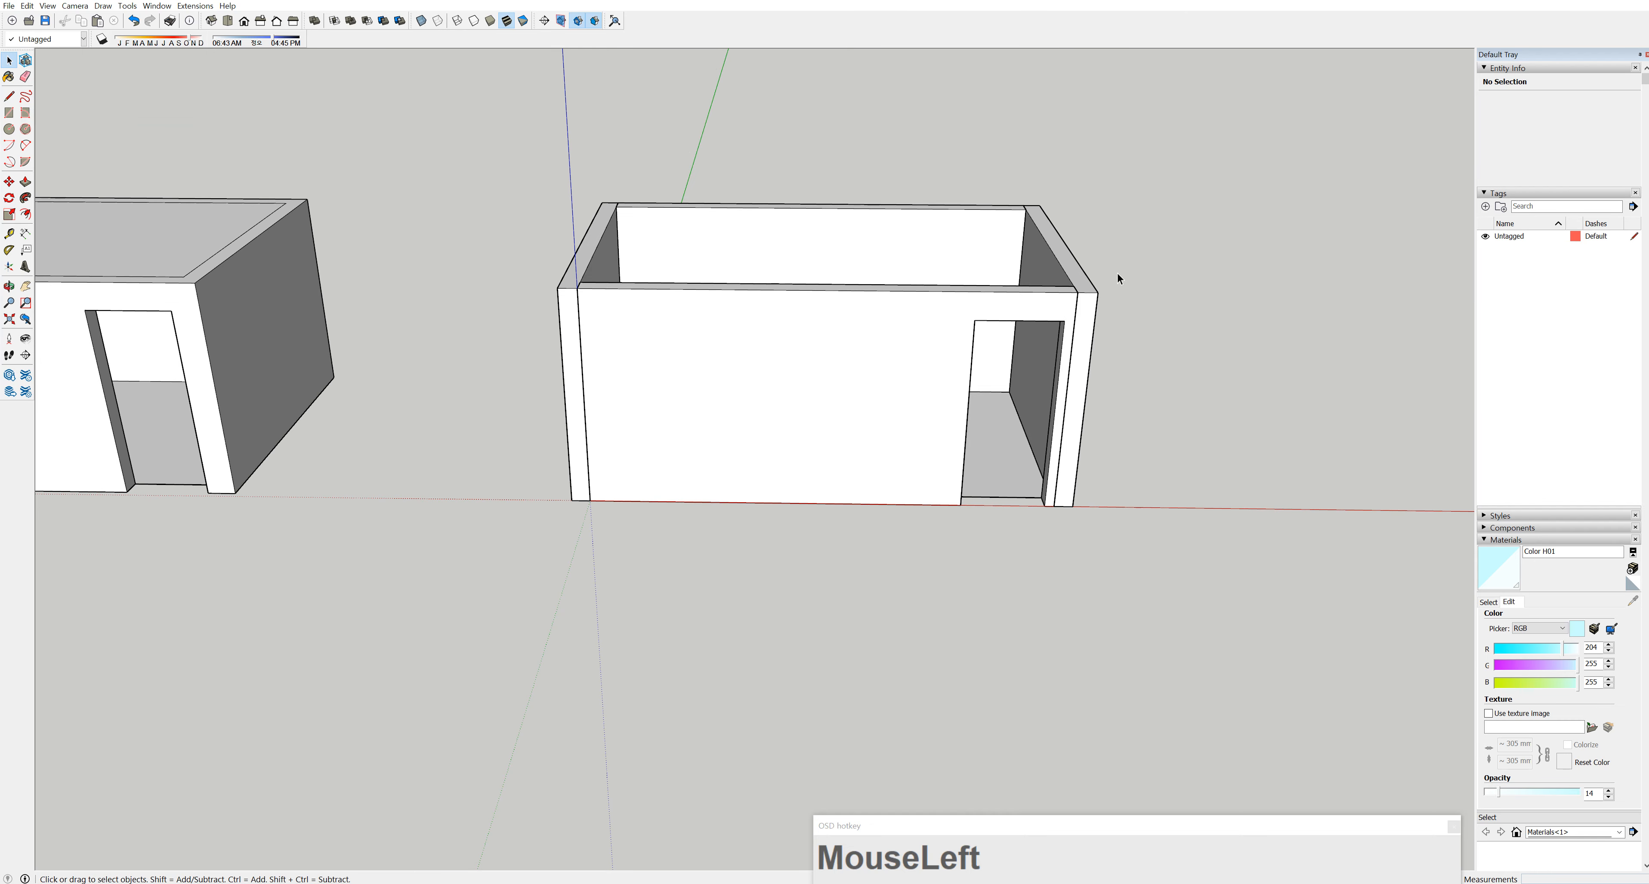
Place an upright guide on the back wall's inner face, 2000 mm from the inner corner at the end away from the door
{"action": "middle_click_drag", "start_coordinate": [805, 348], "coordinate": [800, 555]}
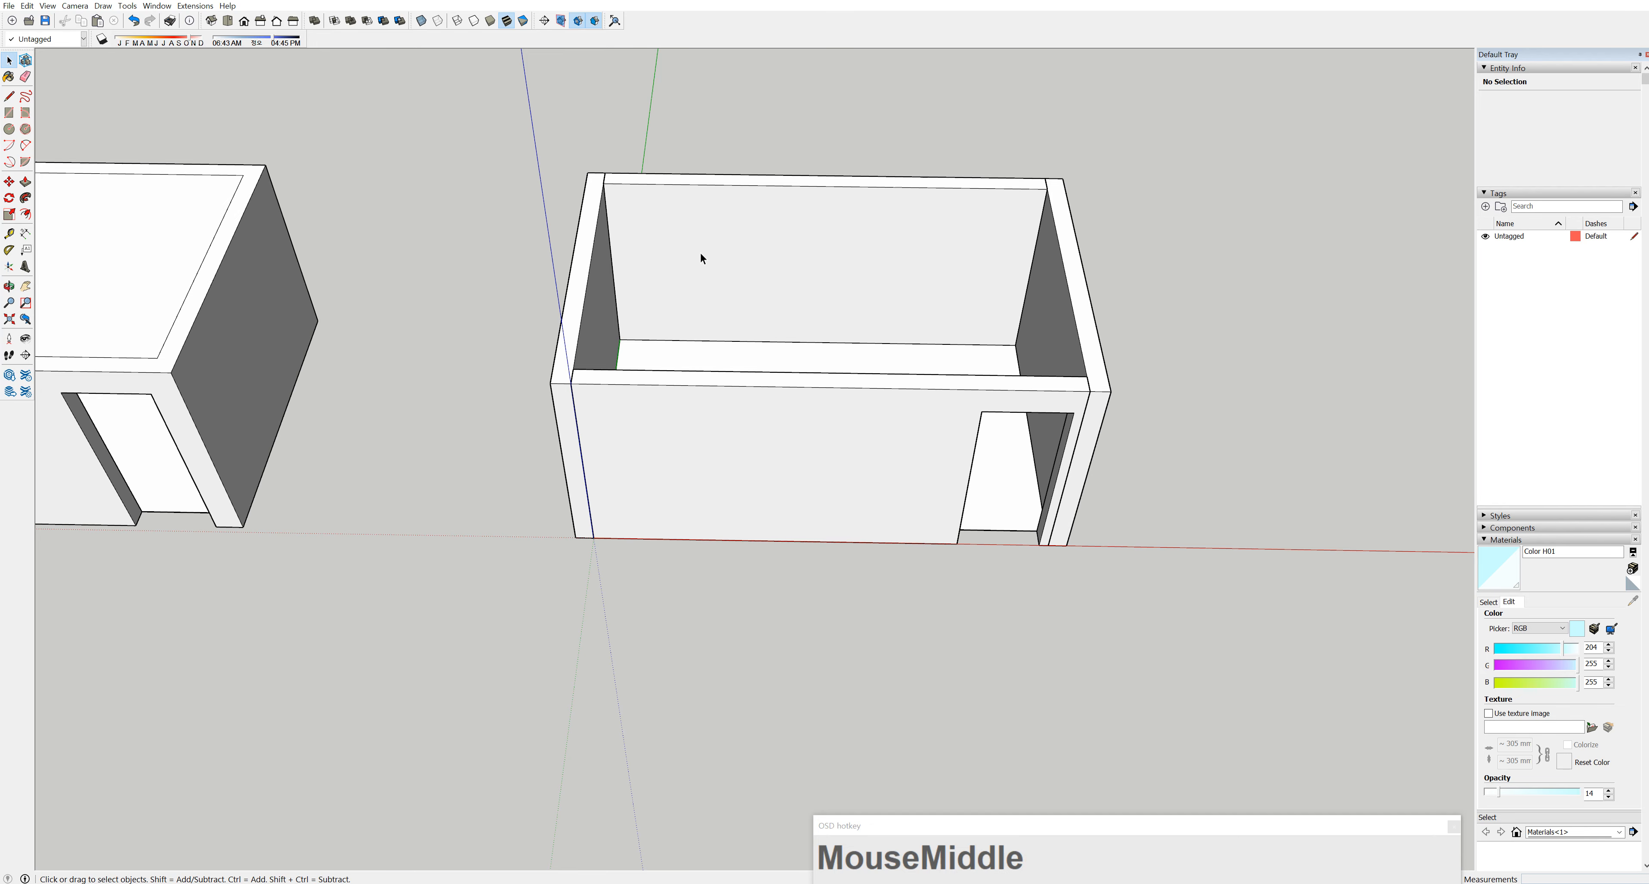
{"action": "middle_click_drag", "start_coordinate": [749, 264], "coordinate": [753, 306]}
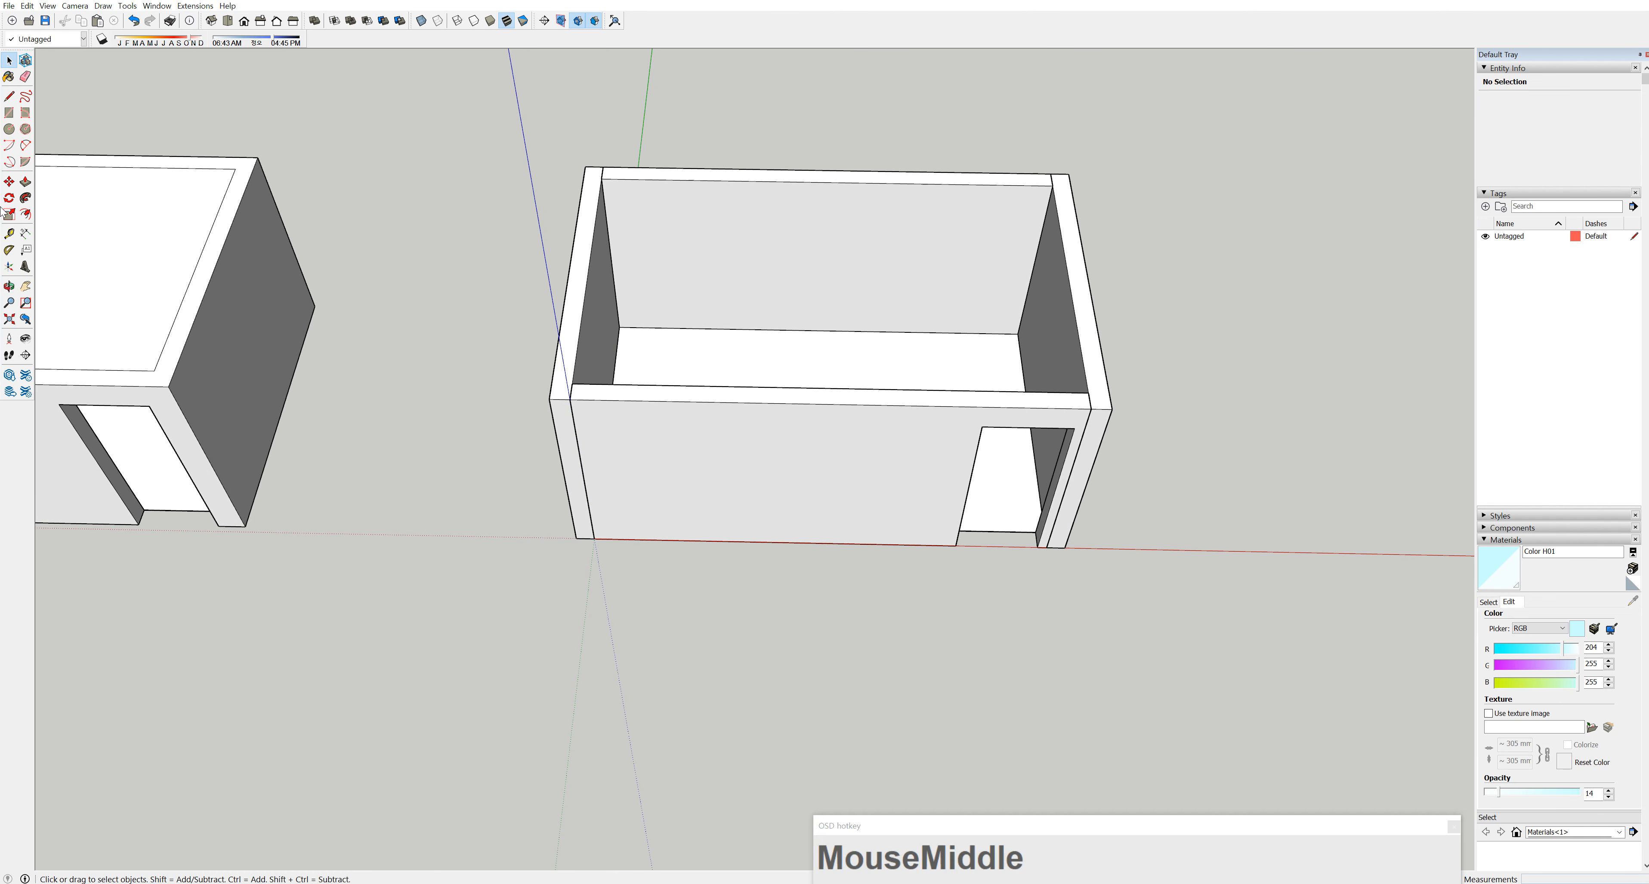
{"action": "left_click", "coordinate": [10, 235]}
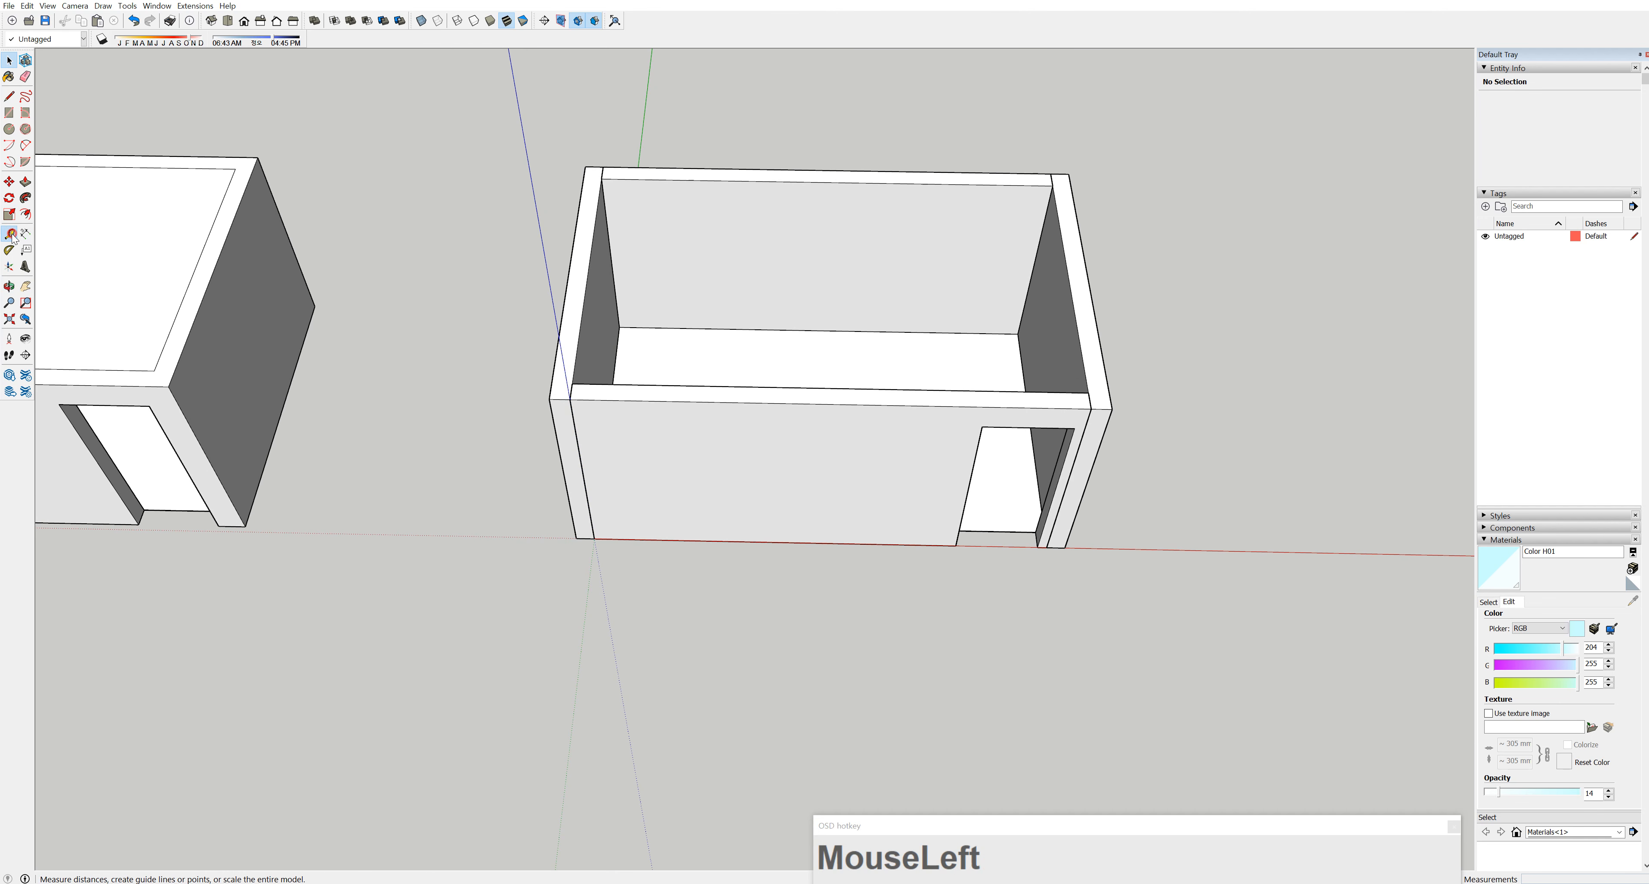
{"action": "left_click_drag", "start_coordinate": [609, 246], "coordinate": [717, 241]}
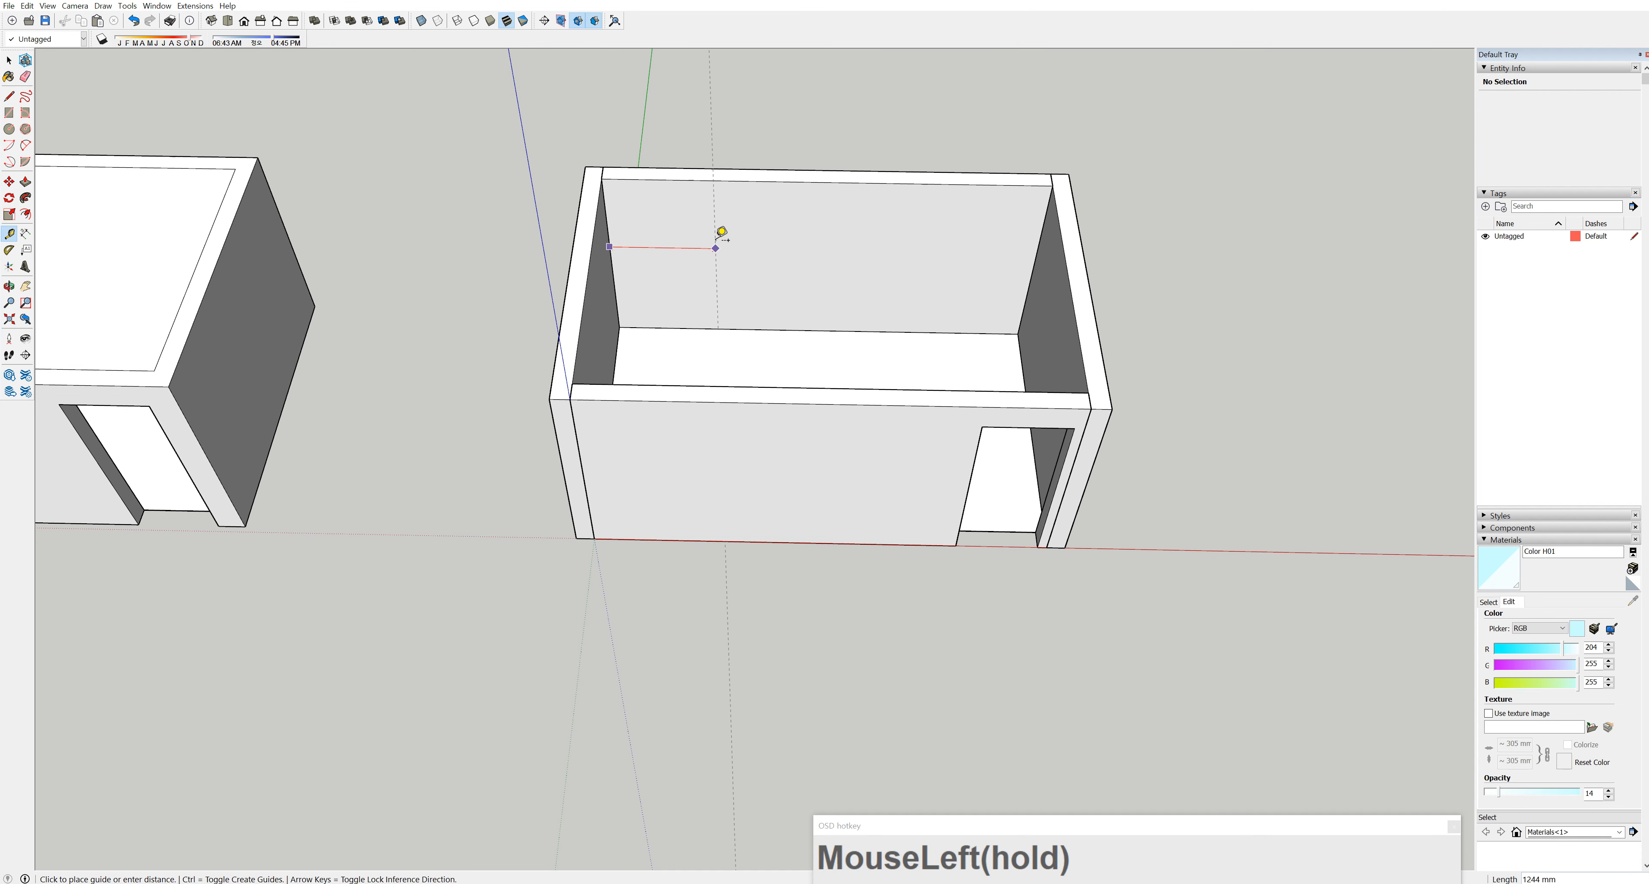
{"action": "type", "text": "2000"}
{"action": "key", "text": "Return"}
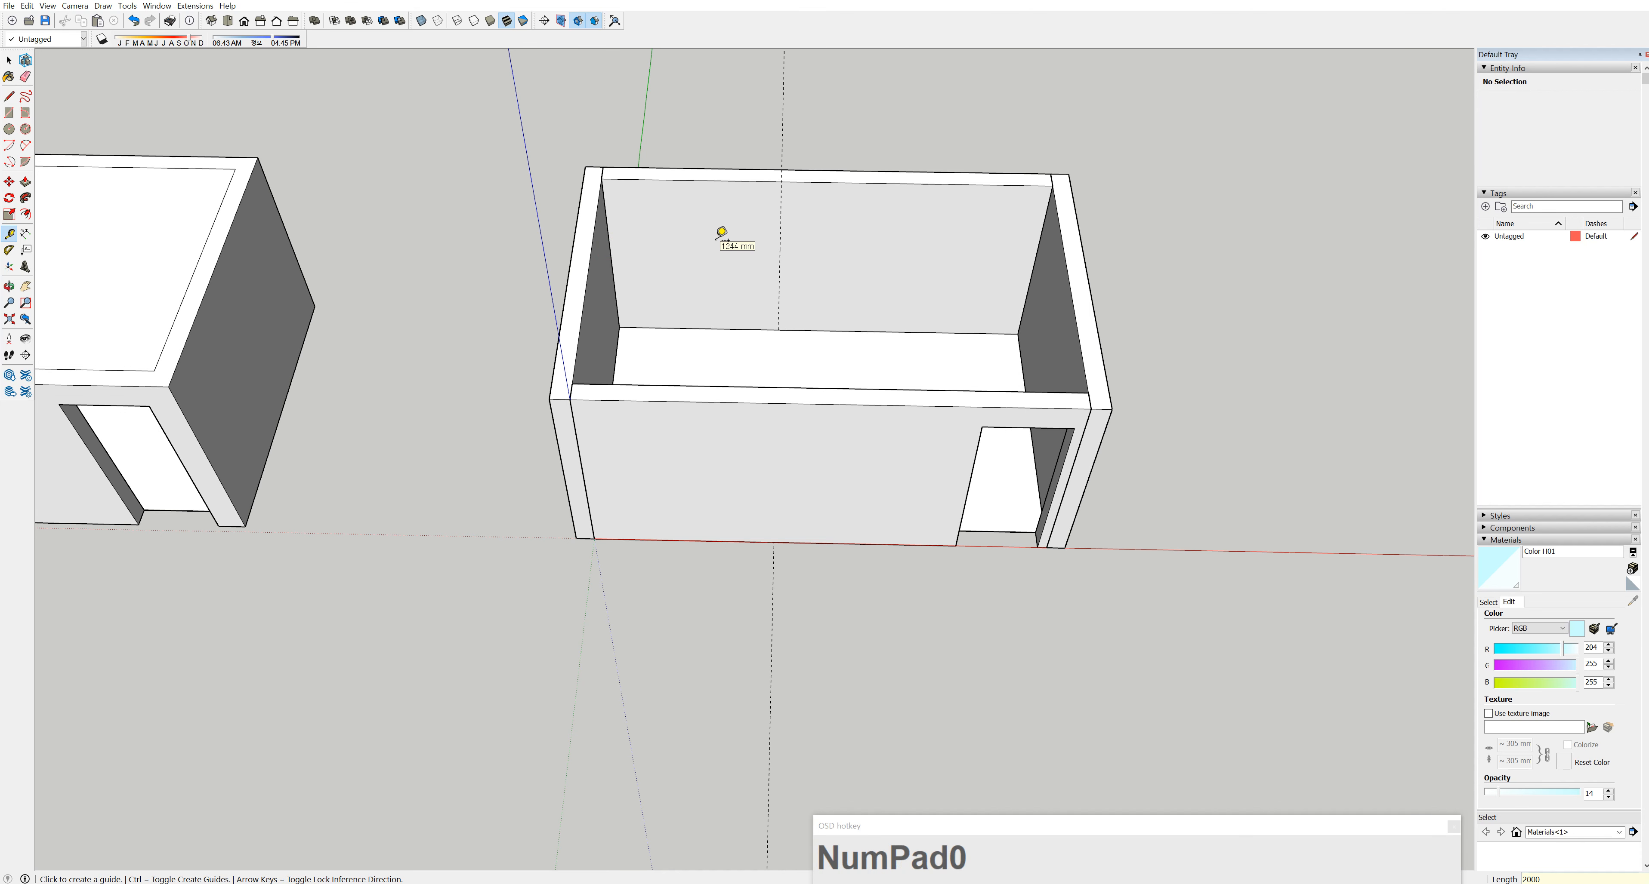
Place two horizontal window guides on the back wall's inner face, 1200 mm above the floor and 900 mm higher
{"action": "left_click", "coordinate": [847, 329]}
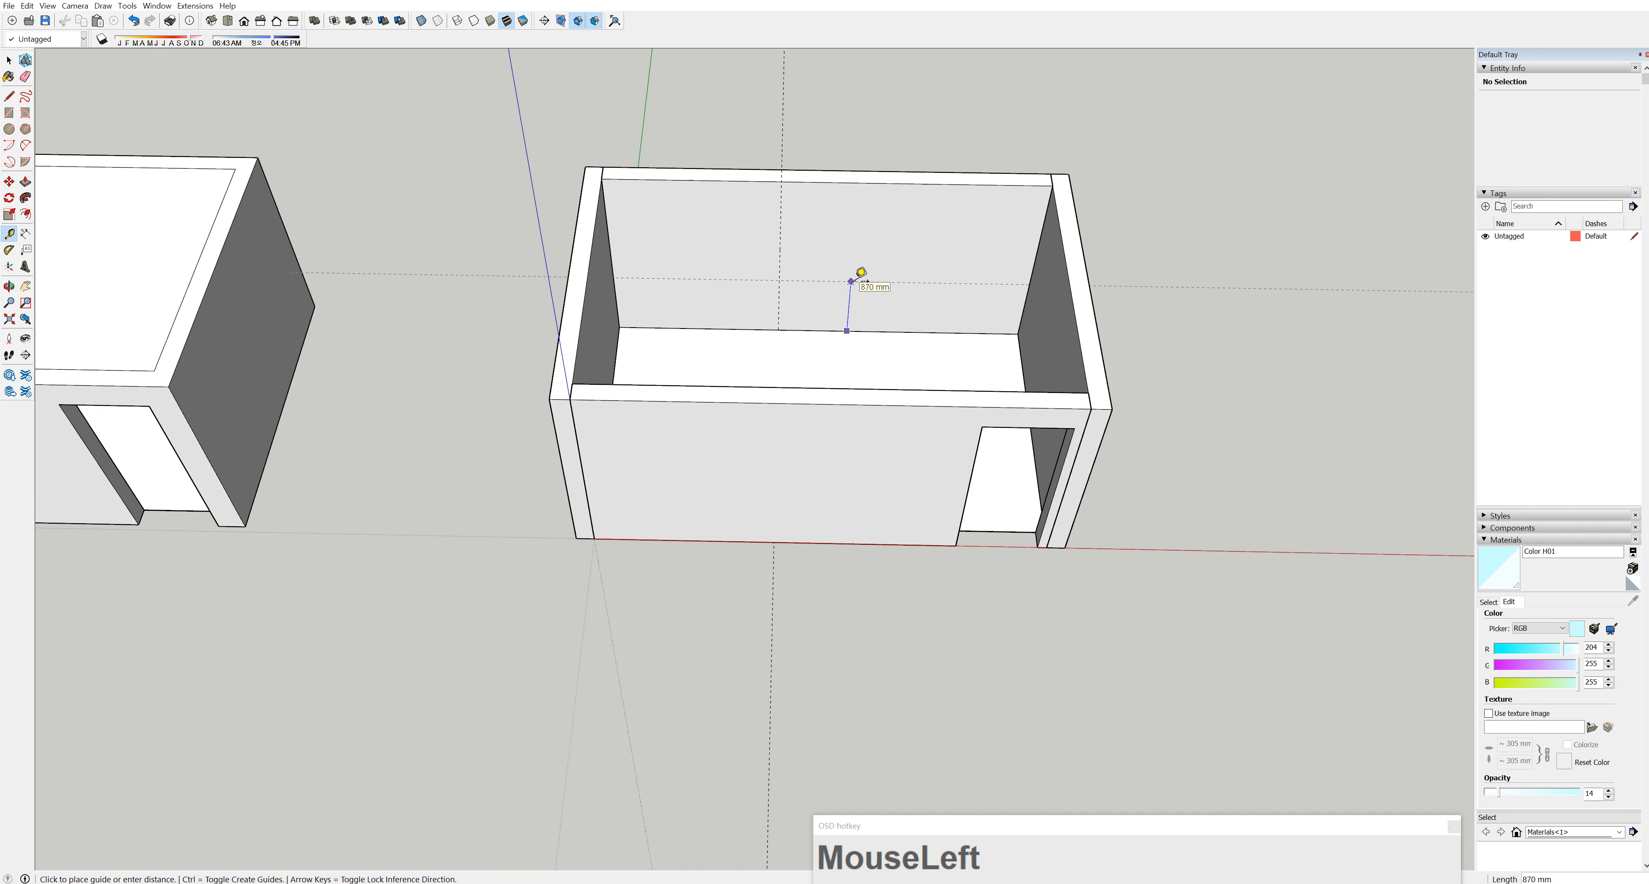
{"action": "type", "text": "1200"}
{"action": "key", "text": "Return"}
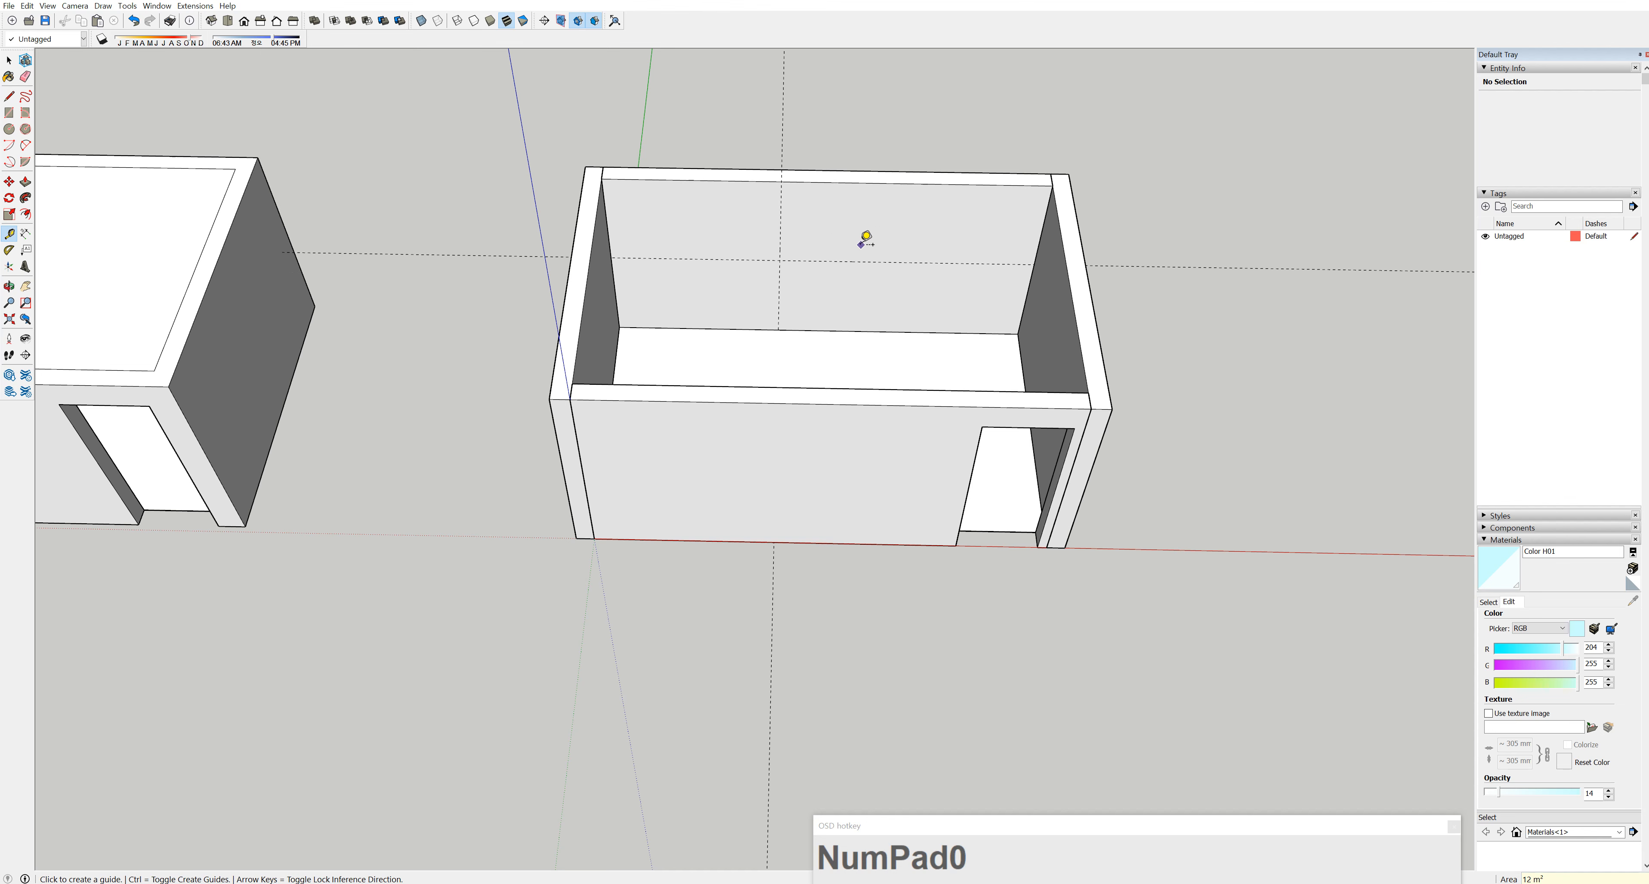
{"action": "left_click", "coordinate": [930, 261]}
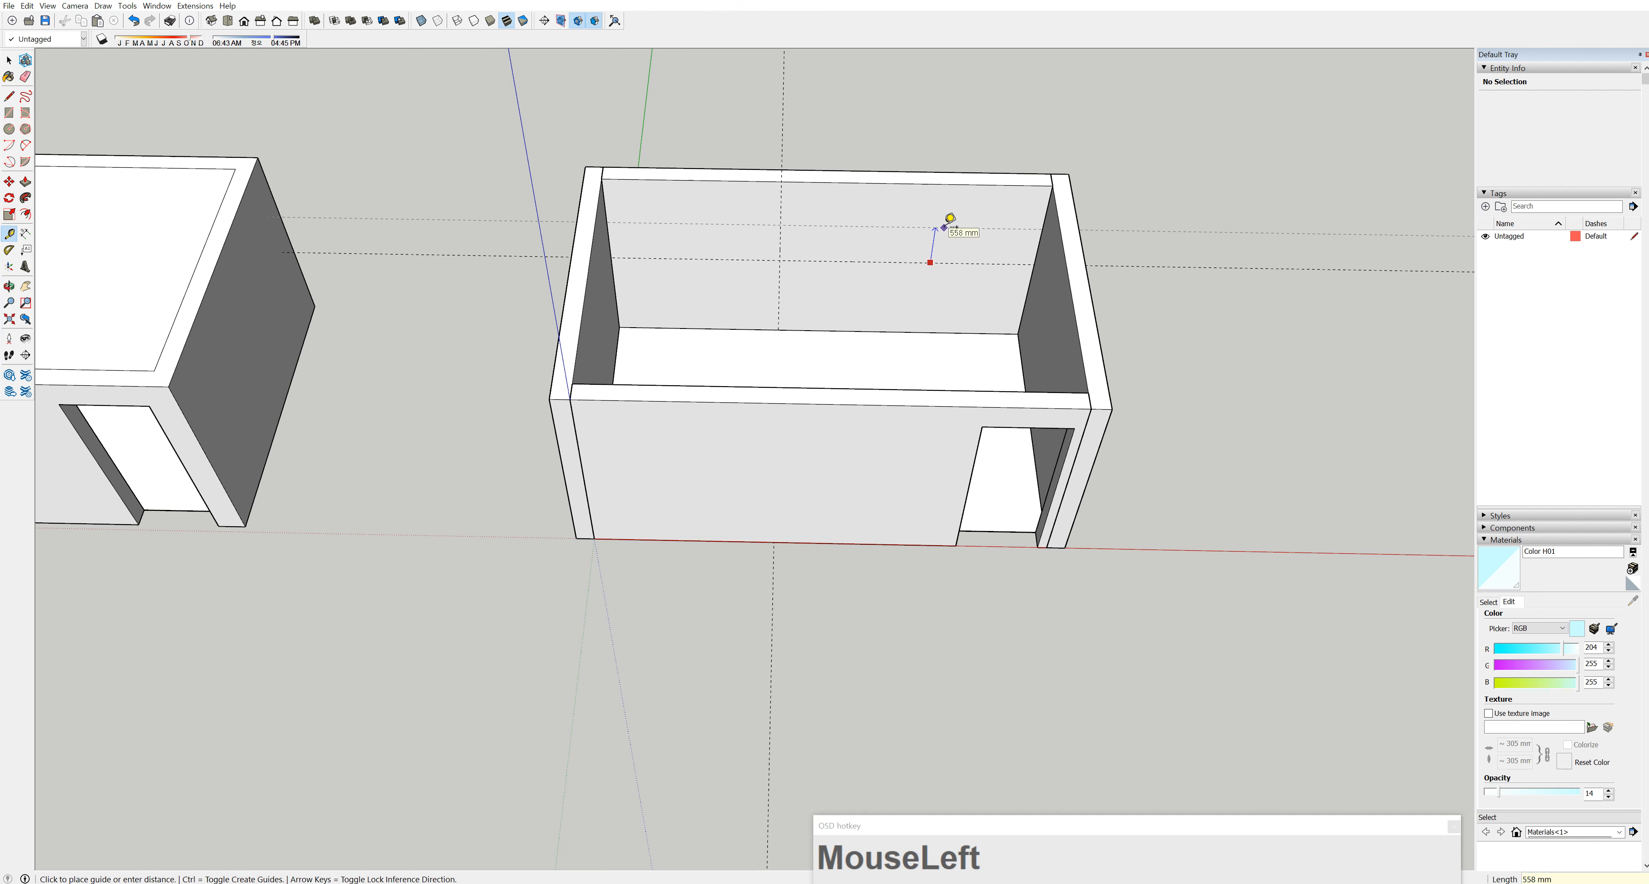
{"action": "type", "text": "900"}
{"action": "key", "text": "Return"}
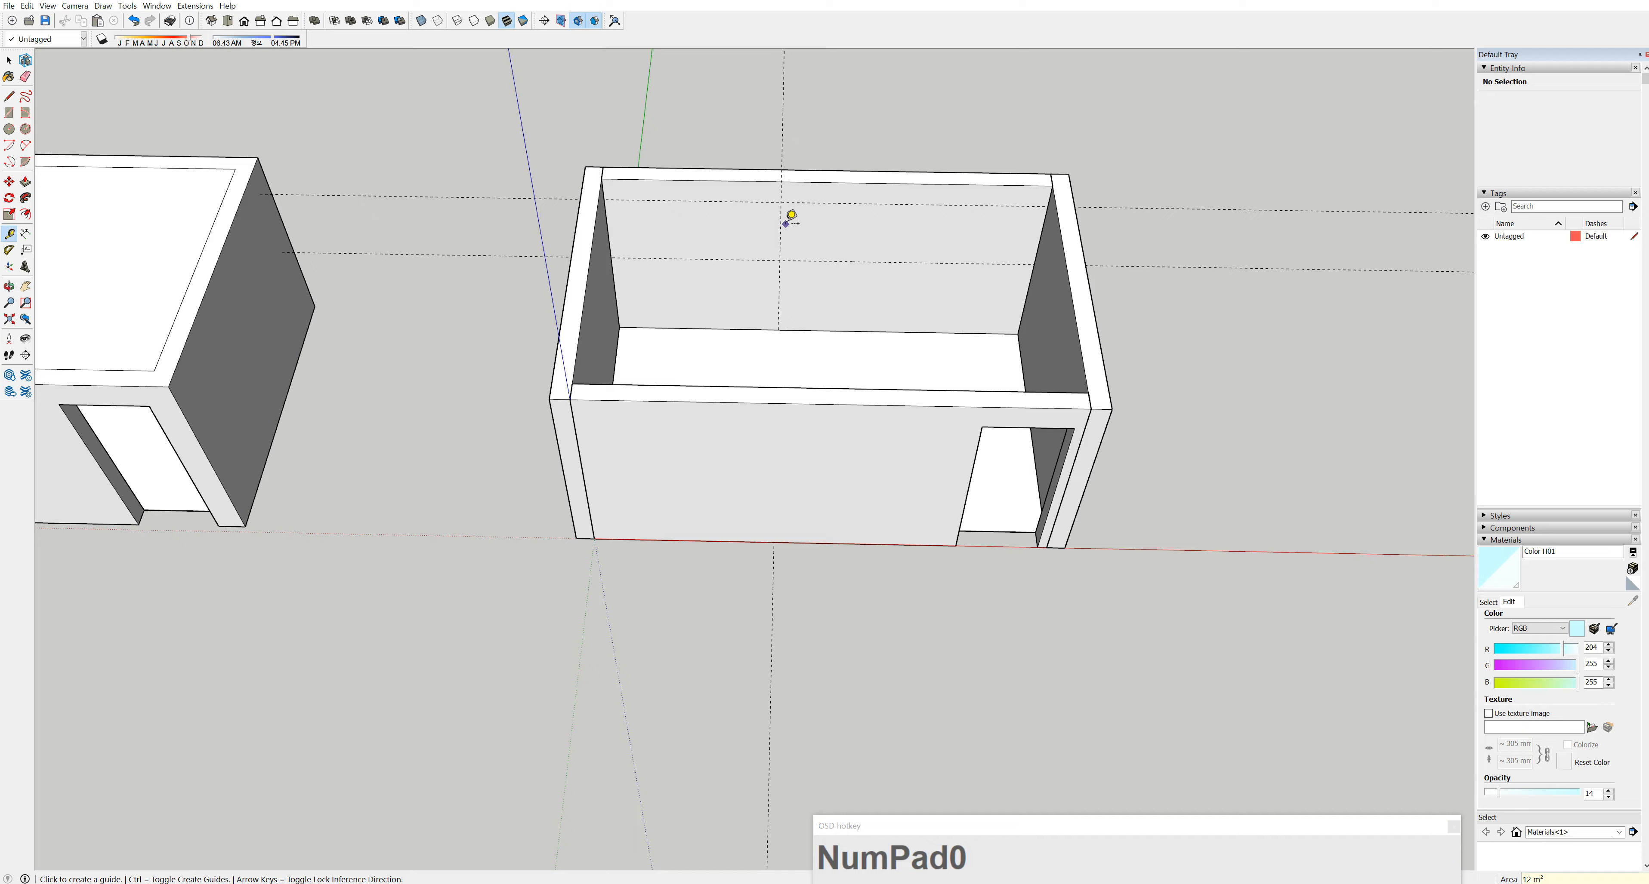
Place a second upright window guide on the back wall, 1200 mm from the first one towards the door end
{"action": "left_click", "coordinate": [780, 225]}
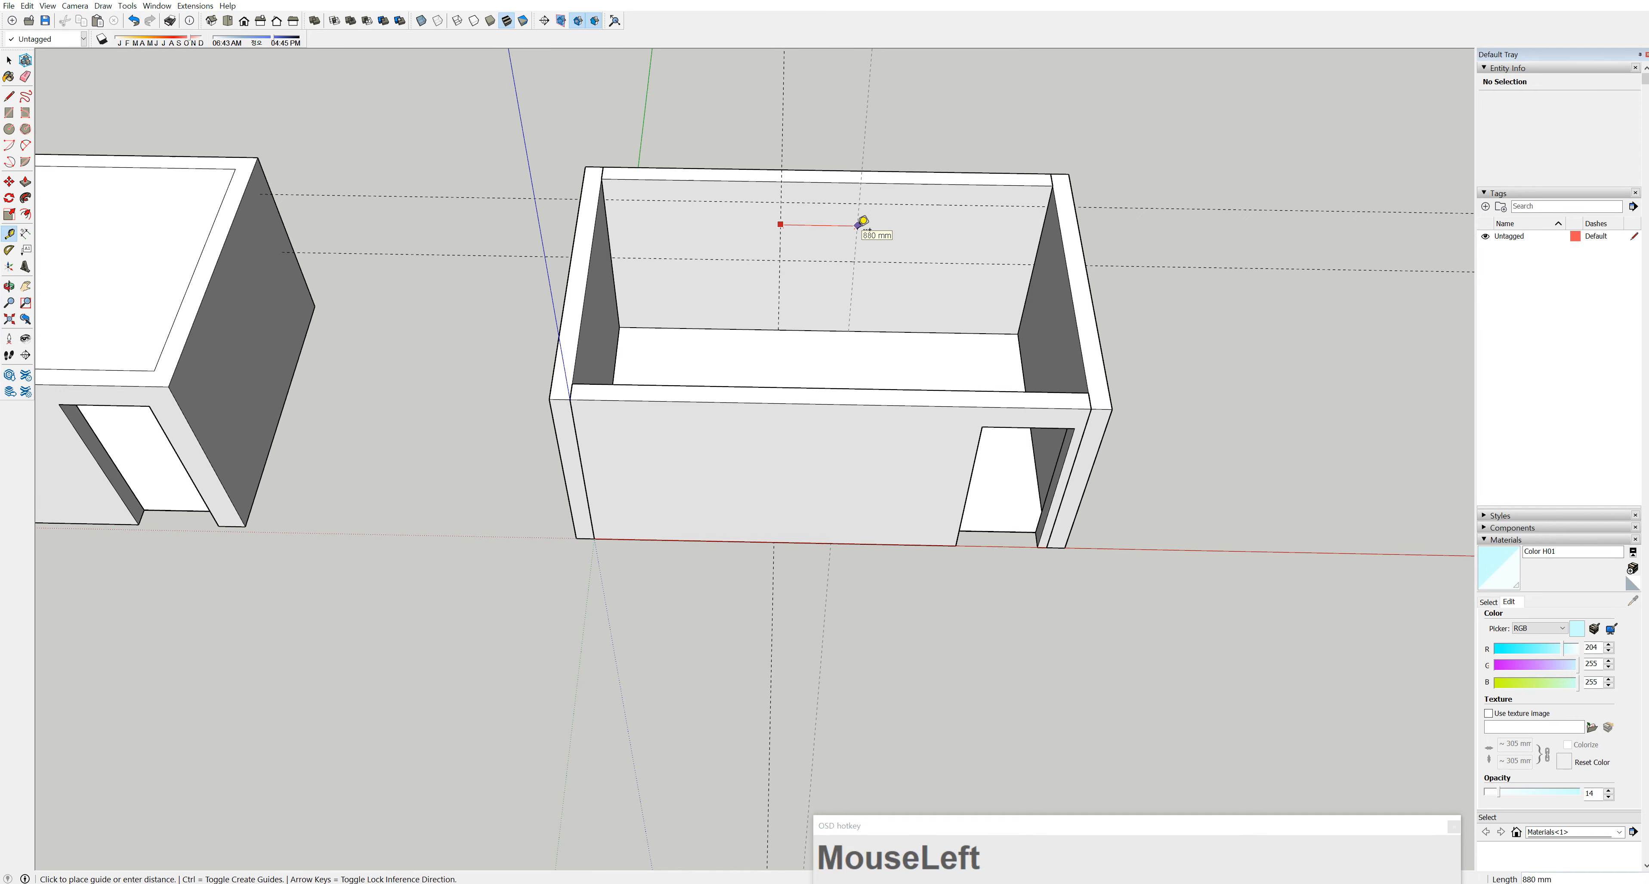
{"action": "type", "text": "1200"}
{"action": "key", "text": "Return"}
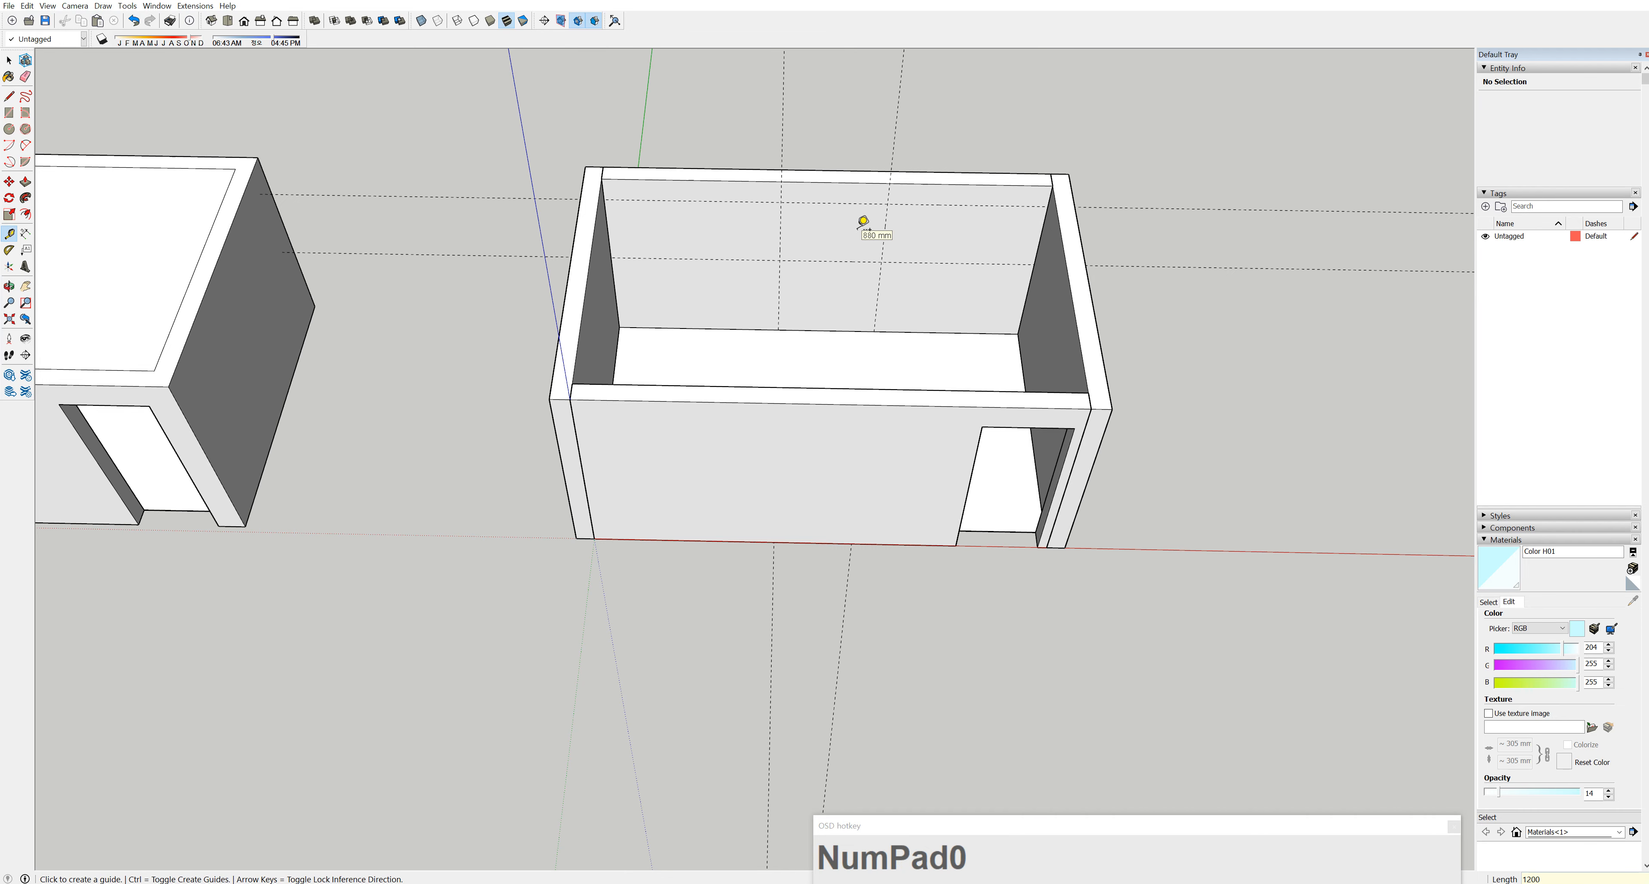
Inside the back wall's group, draw a 1200 × 900 mm window rectangle between opposite guide intersections
{"action": "middle_click_drag", "start_coordinate": [862, 222], "coordinate": [894, 158]}
{"action": "scroll", "coordinate": [876, 209], "scroll_direction": "up", "scroll_amount": 6}
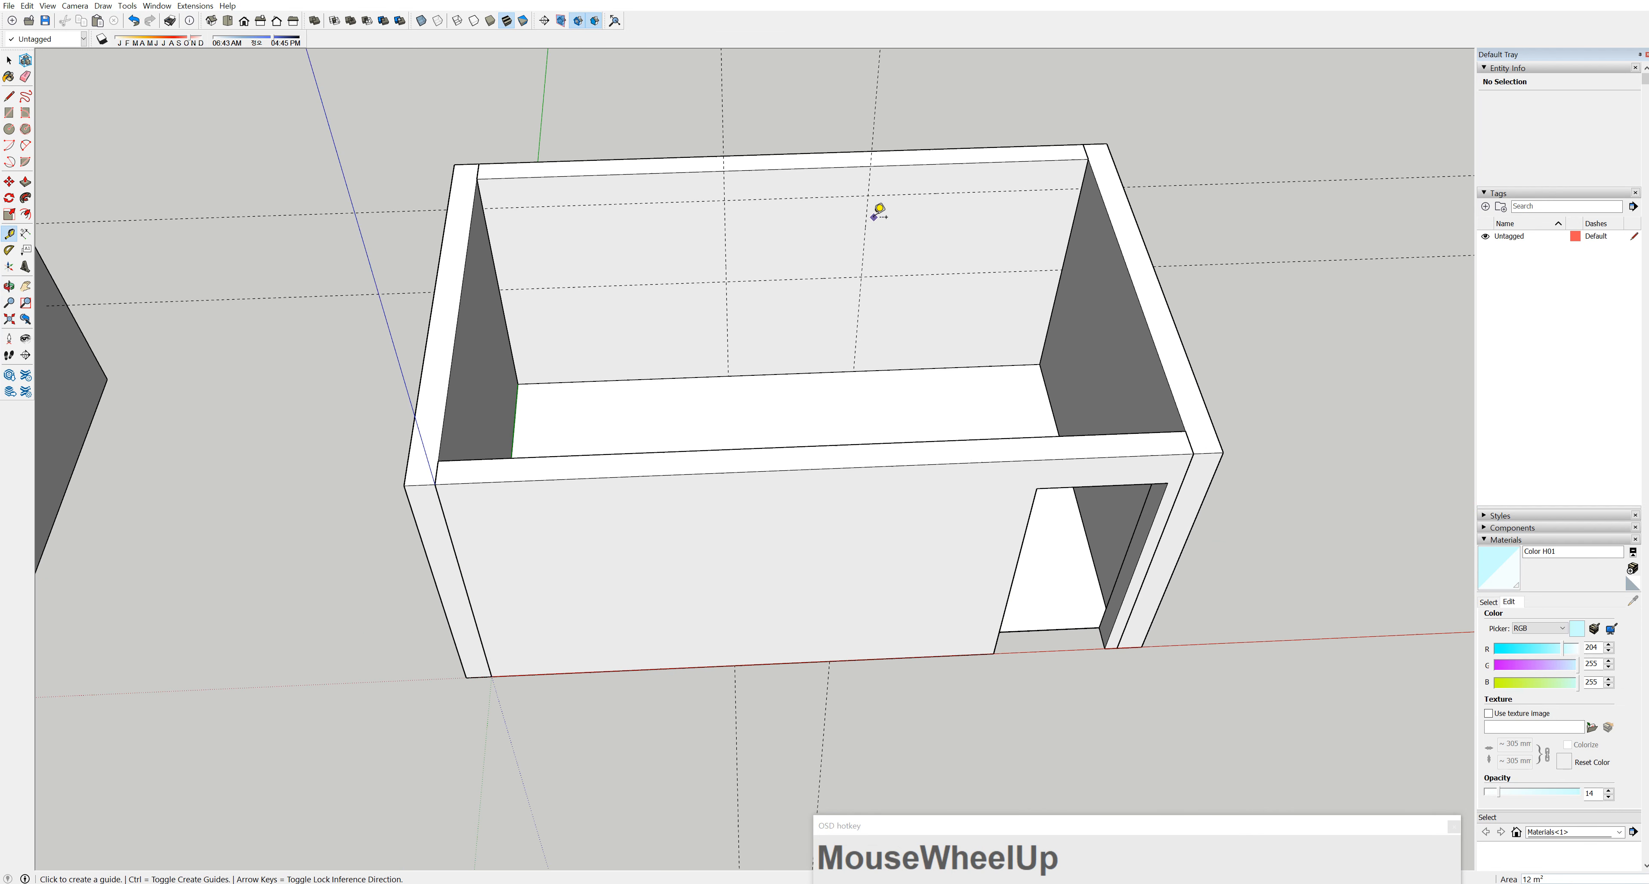
{"action": "middle_click_drag", "start_coordinate": [858, 225], "coordinate": [802, 217]}
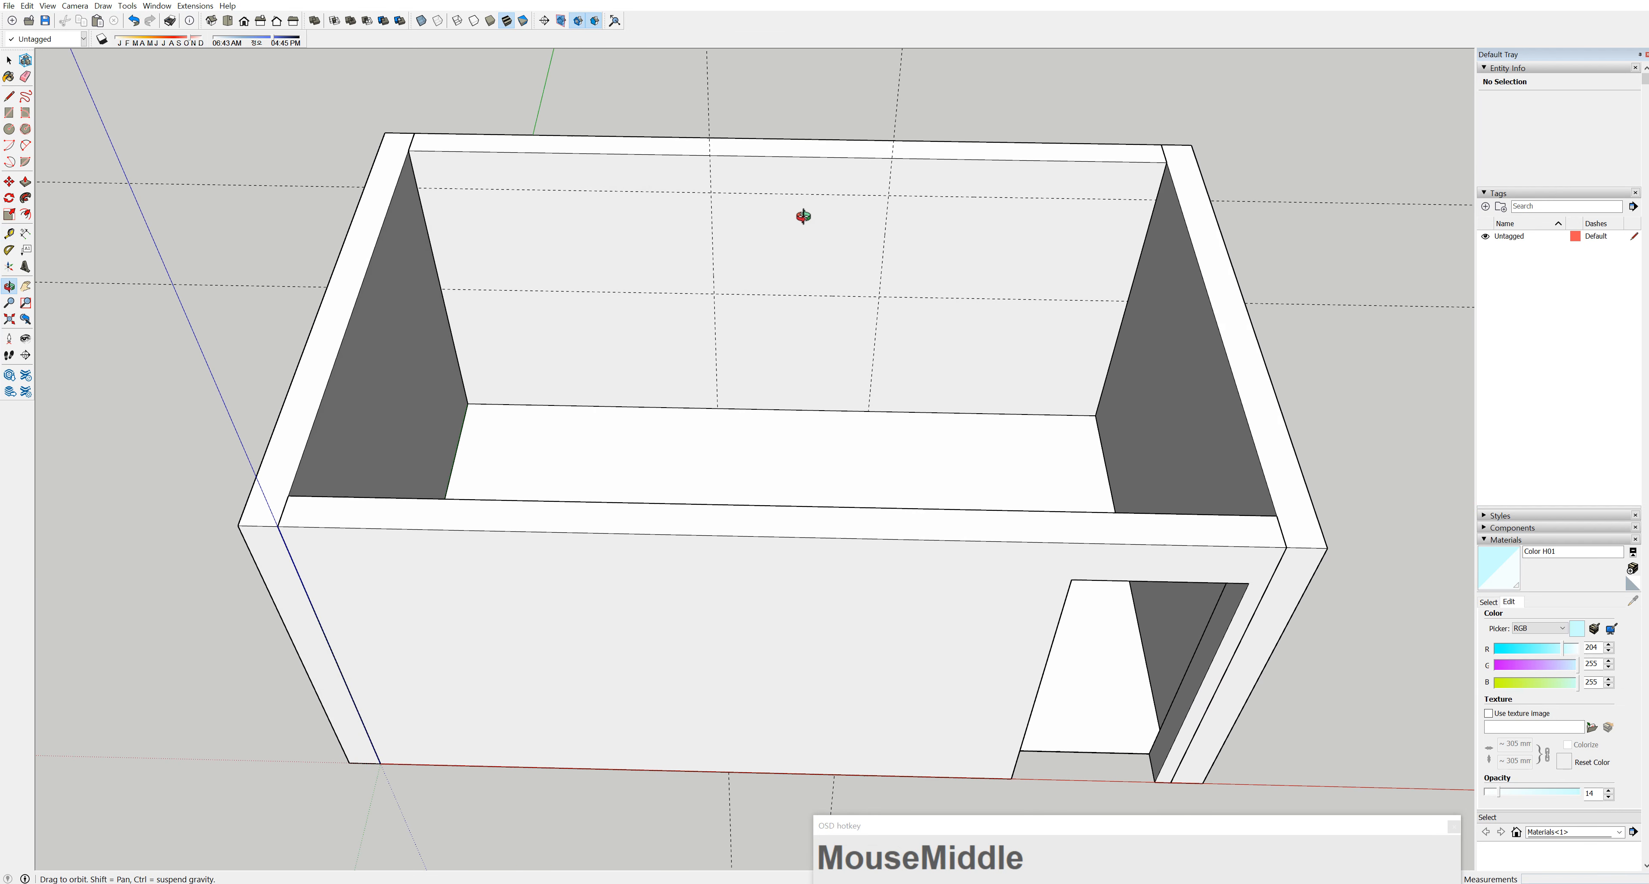
{"action": "left_click", "coordinate": [10, 61]}
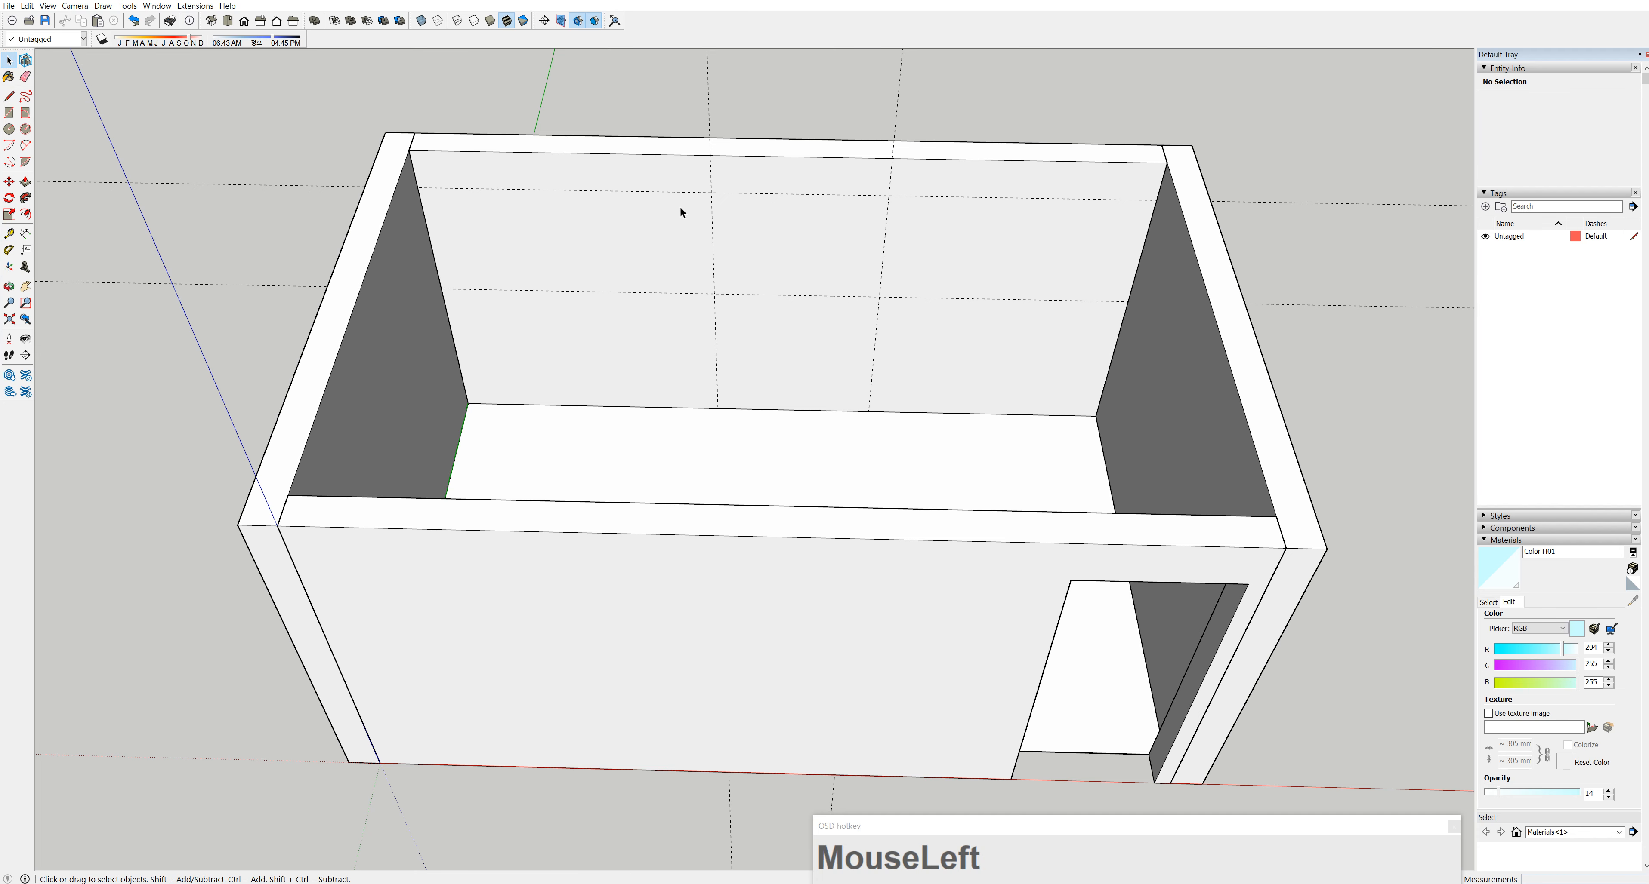
{"action": "double_click", "coordinate": [800, 225]}
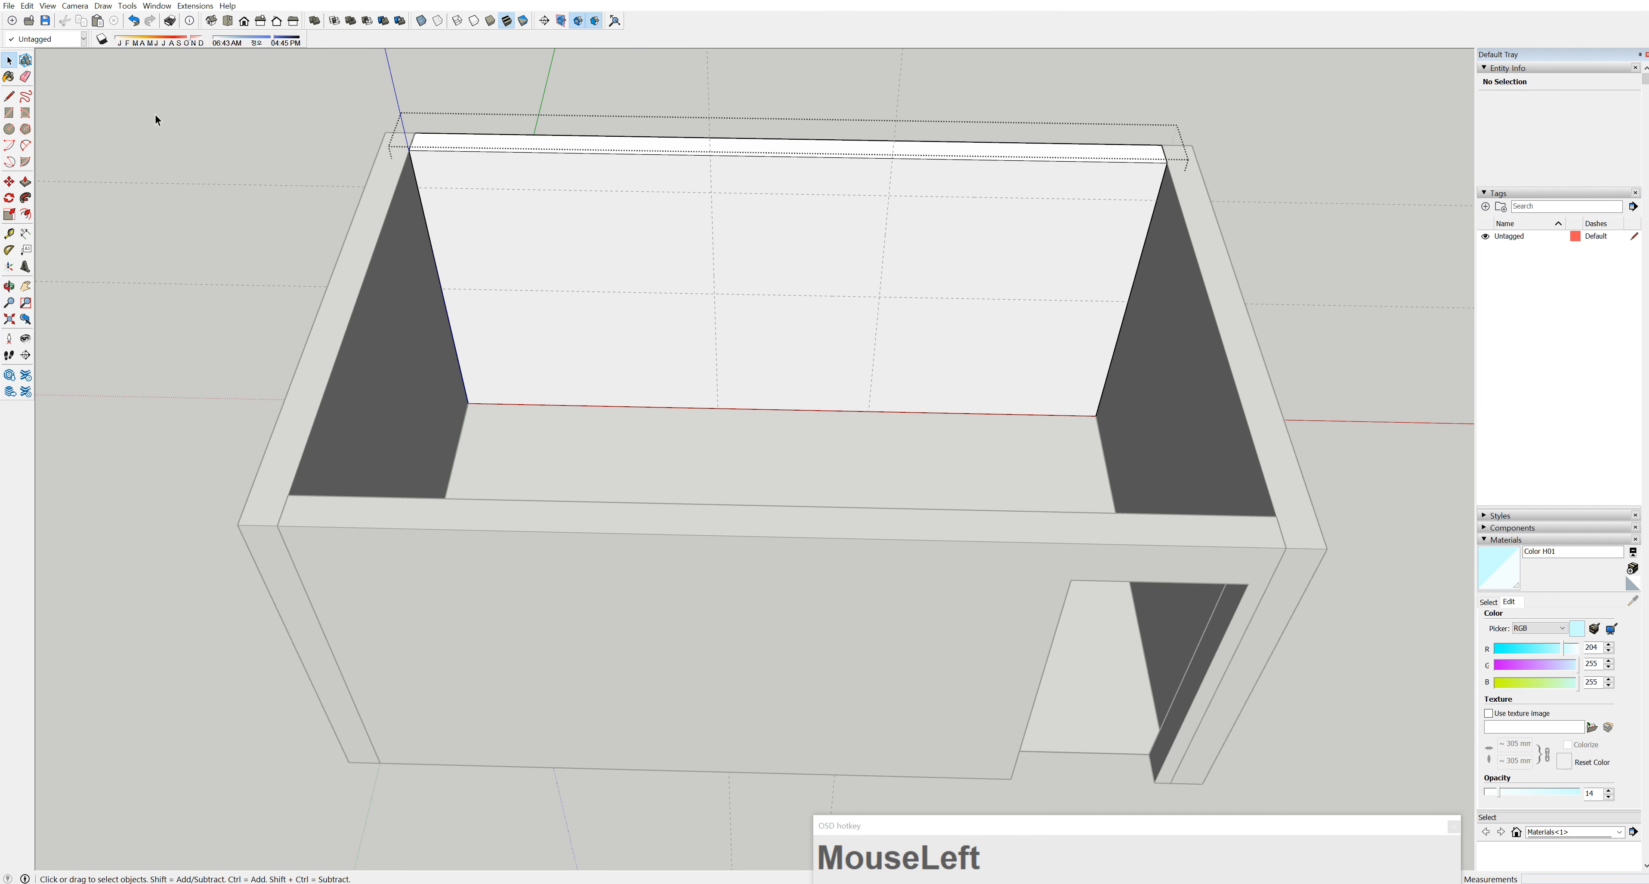
{"action": "left_click", "coordinate": [10, 115]}
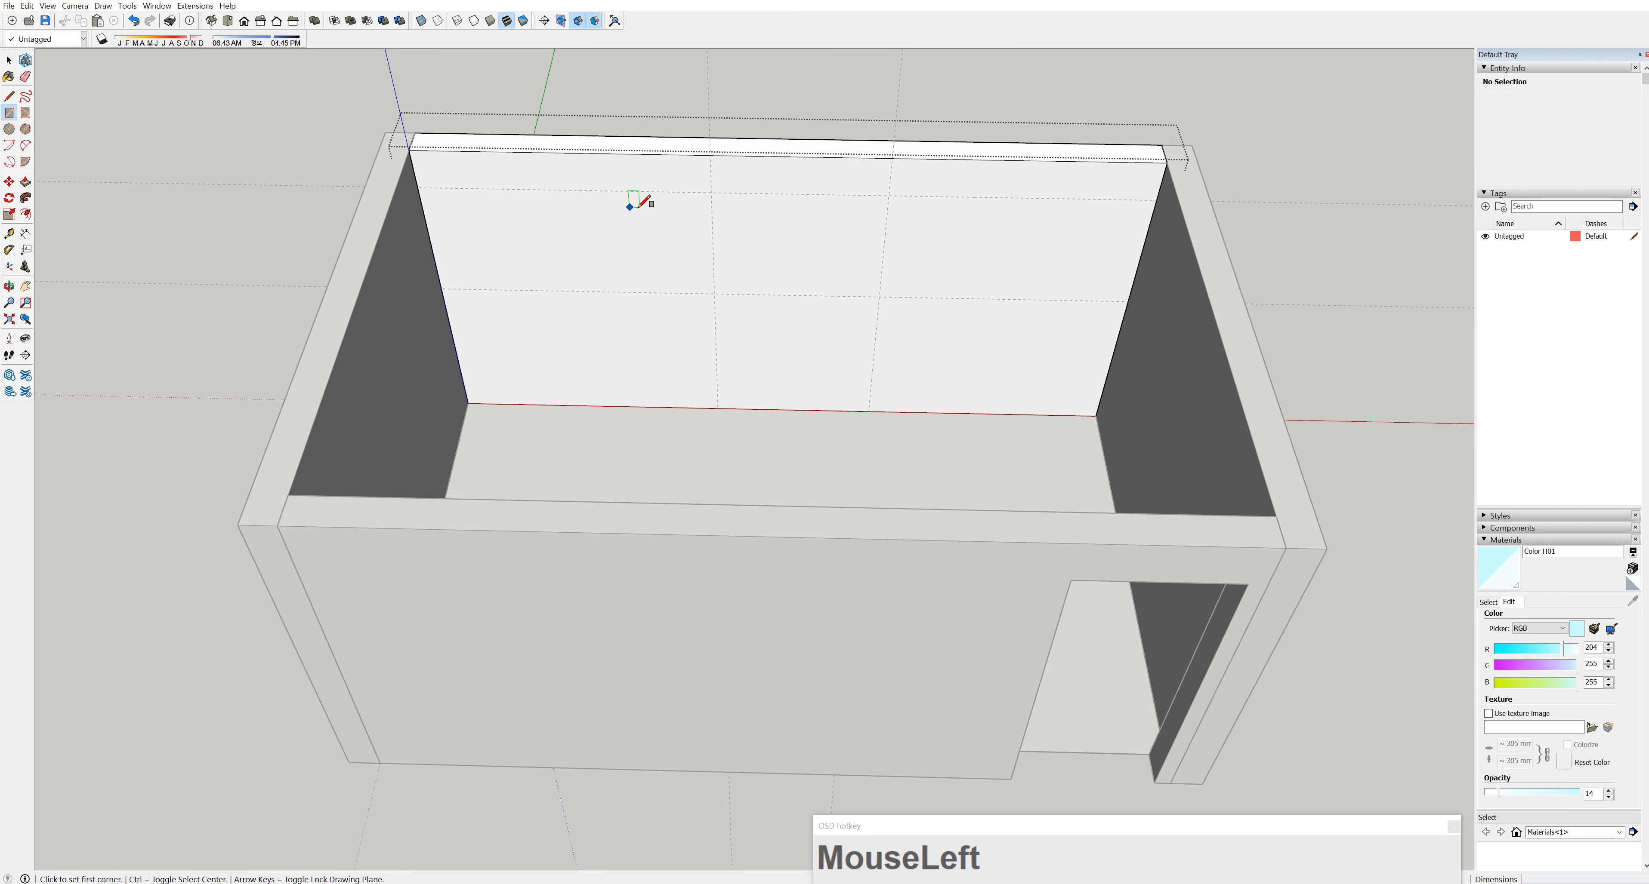
{"action": "left_click", "coordinate": [712, 192]}
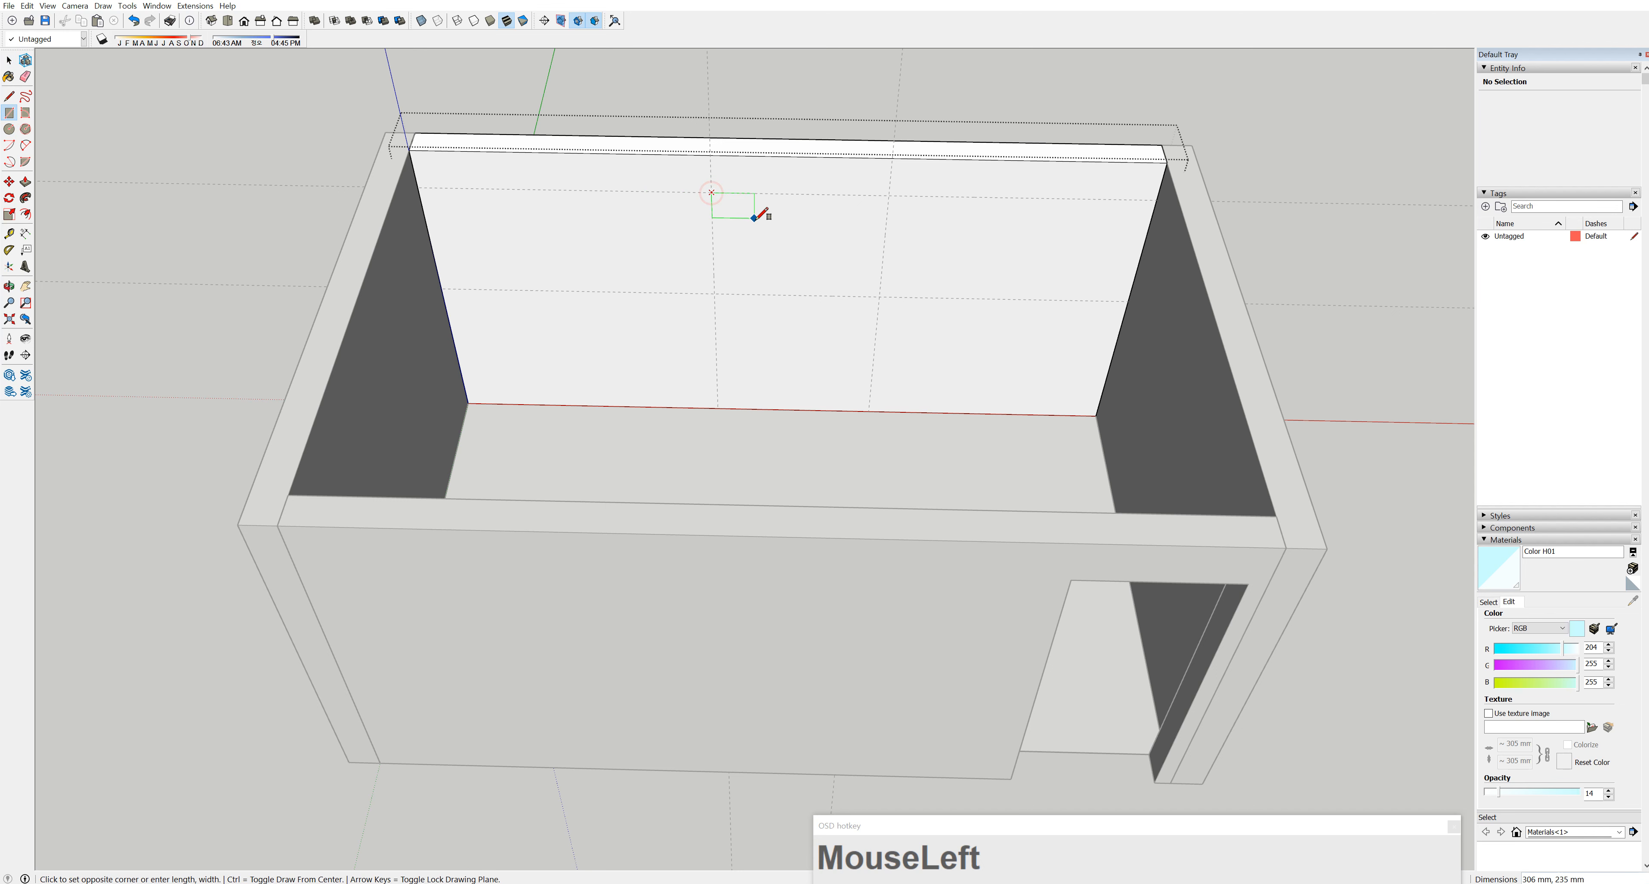
{"action": "left_click", "coordinate": [879, 296]}
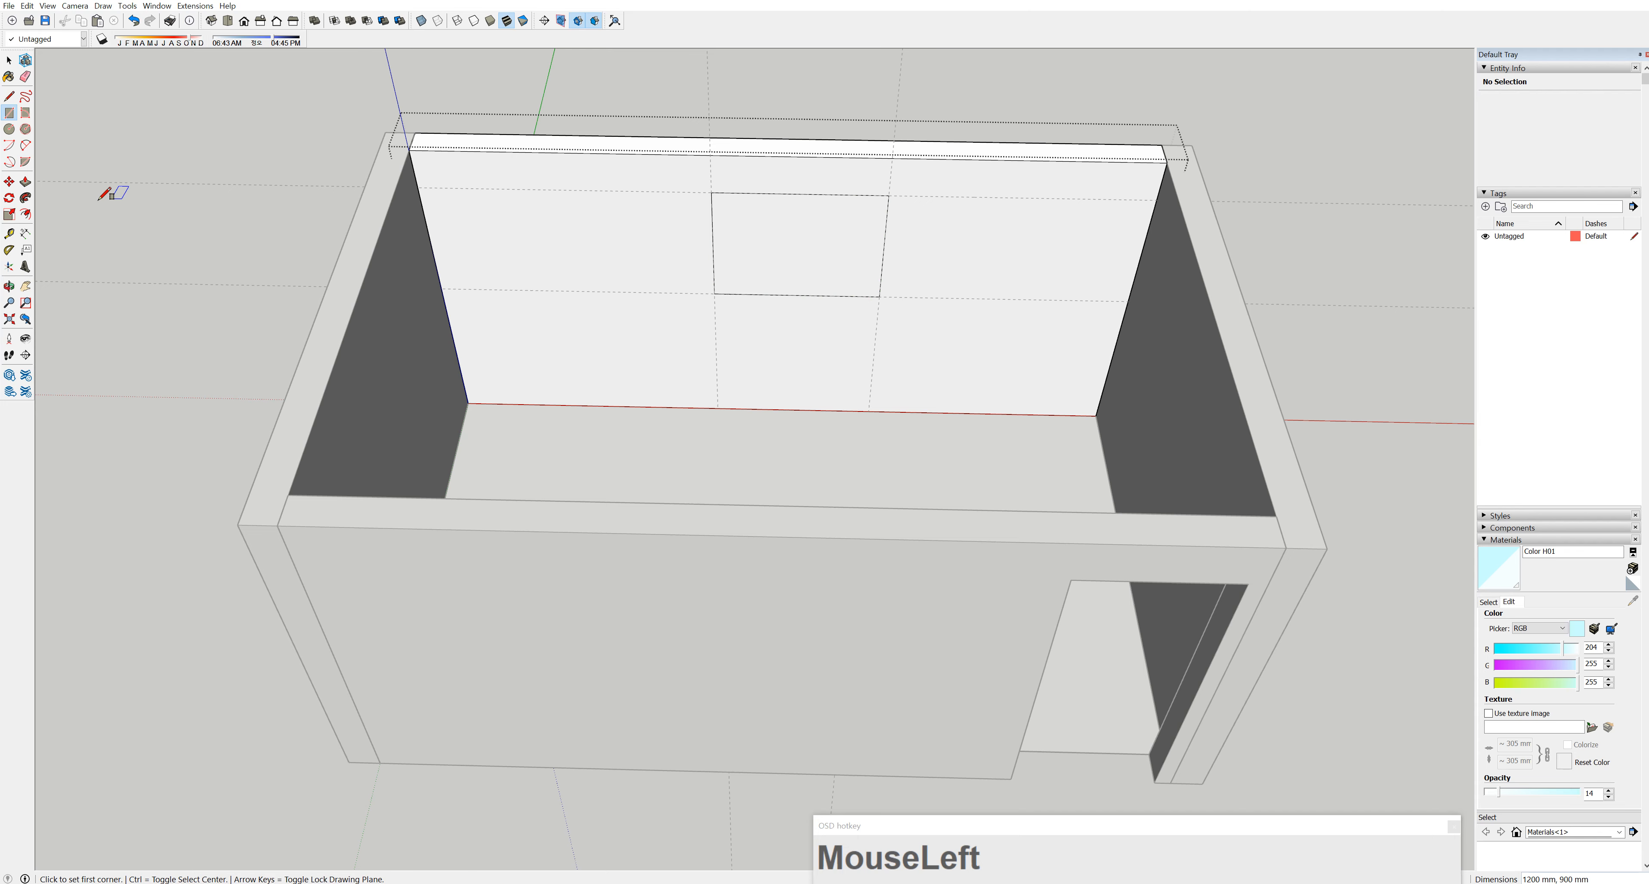
Push the window rectangle 200 mm through the back wall to cut the opening, and leave the wall group
{"action": "left_click", "coordinate": [26, 182]}
{"action": "left_click", "coordinate": [749, 282]}
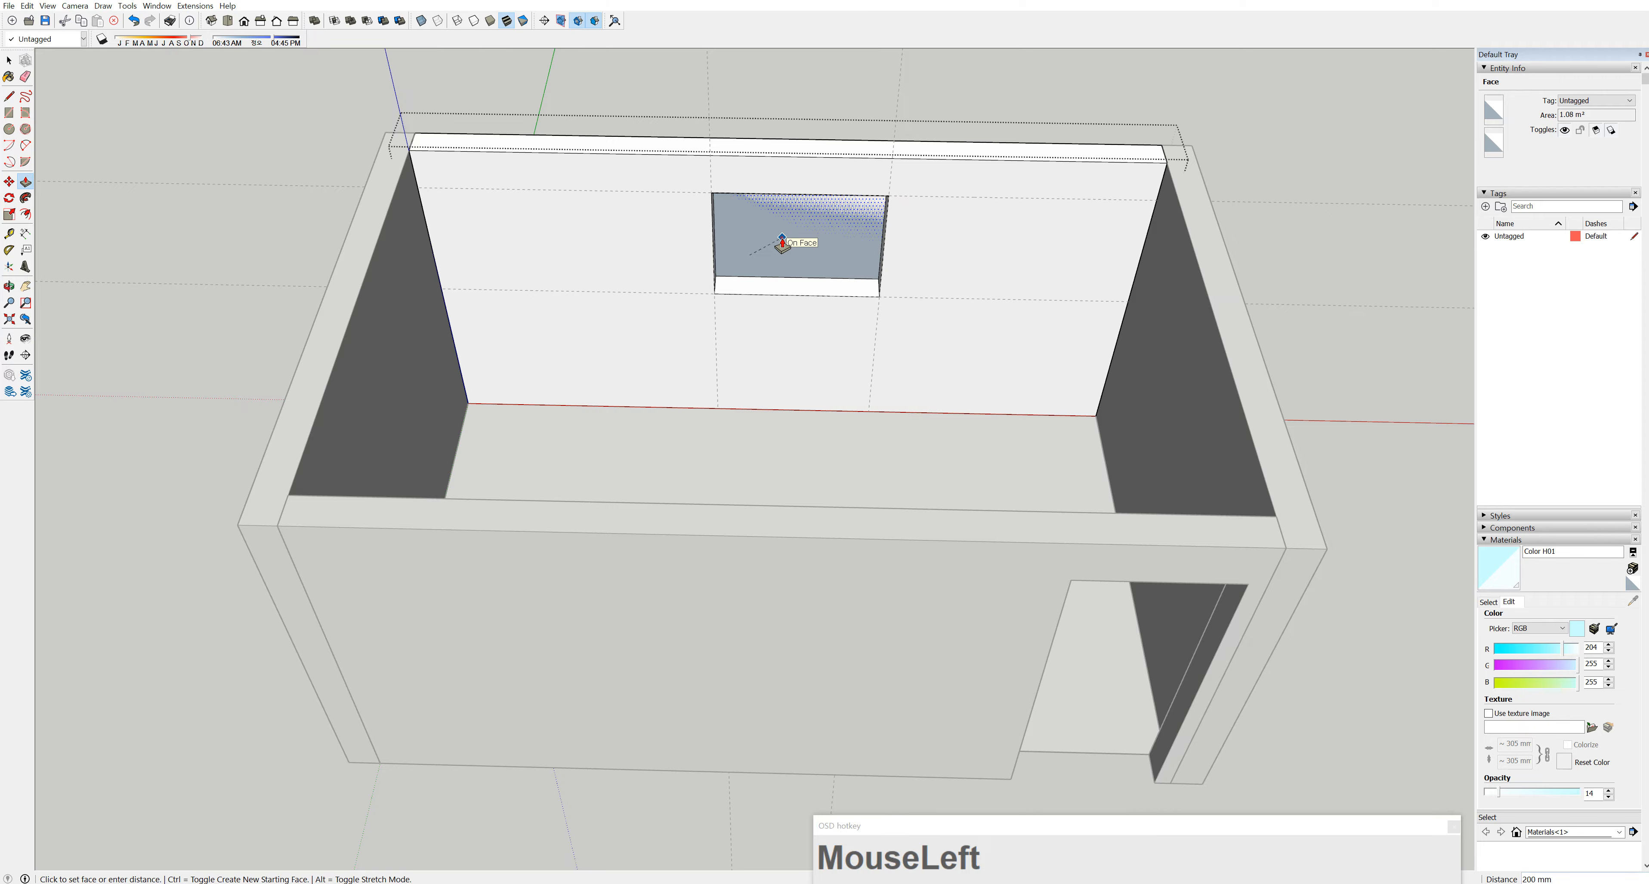
{"action": "left_click", "coordinate": [782, 243]}
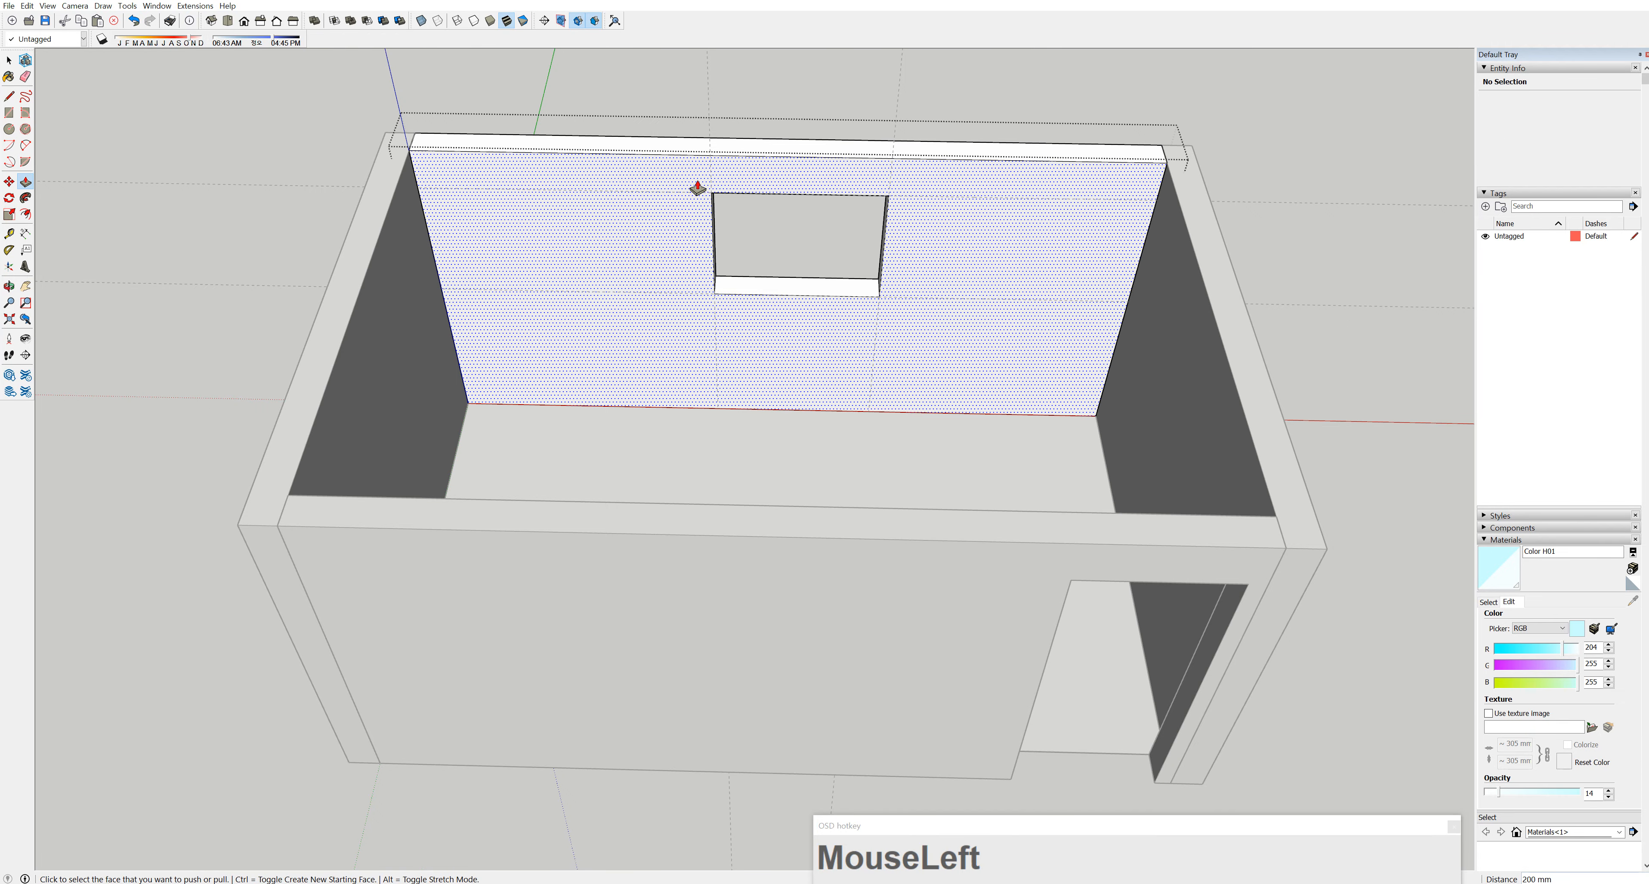
{"action": "key", "text": "space"}
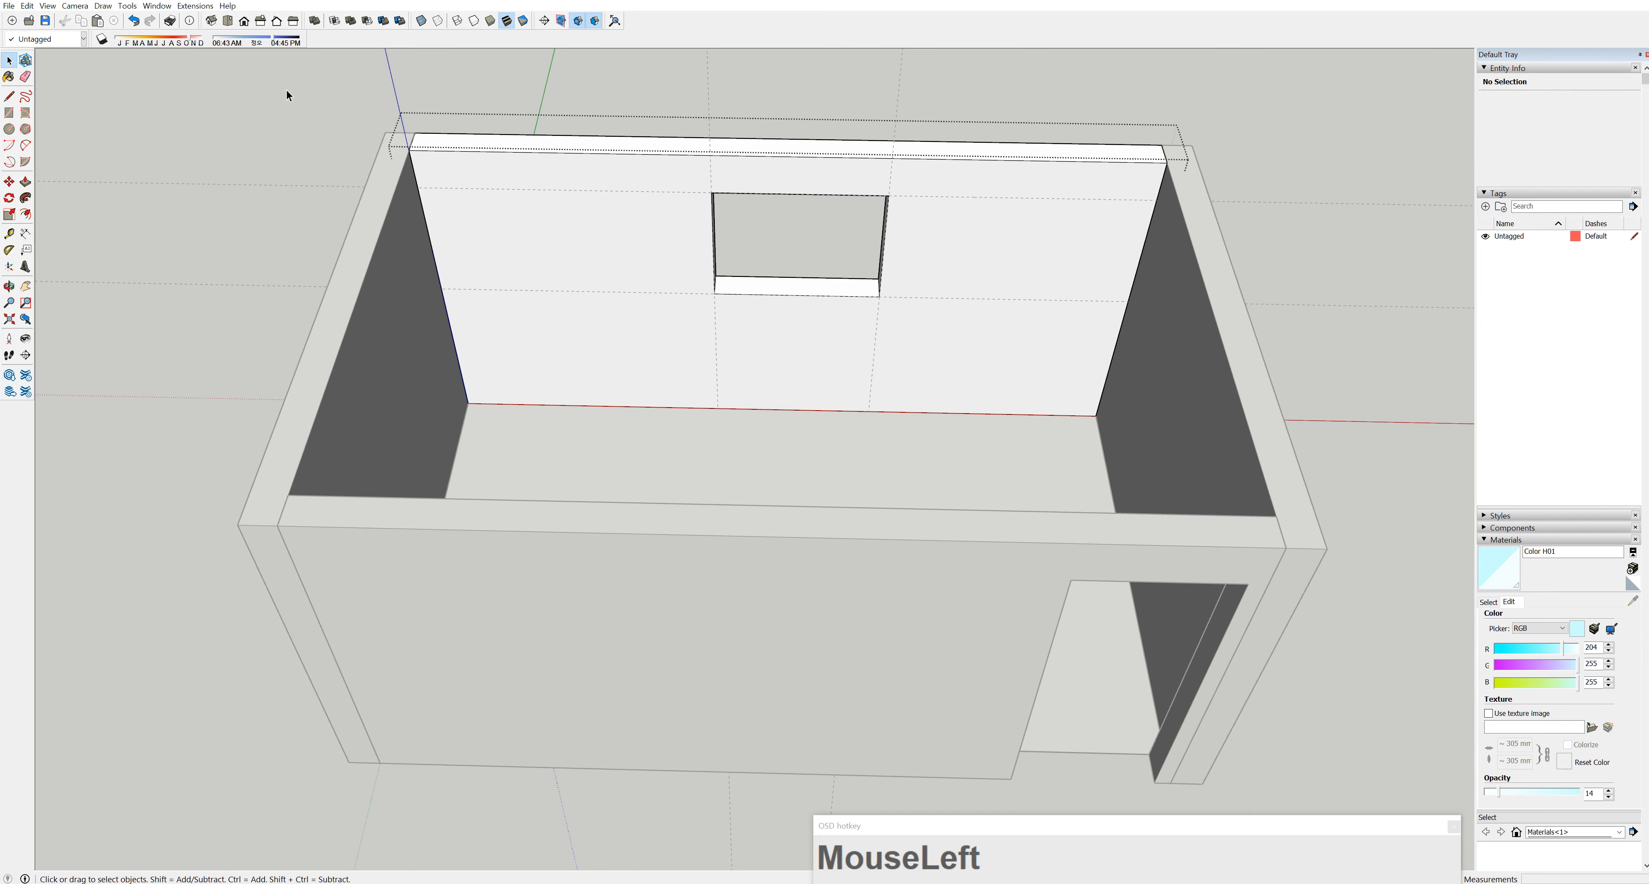
{"action": "left_click", "coordinate": [327, 93]}
Remove all the window's construction guides from the model
{"action": "scroll", "coordinate": [415, 105], "scroll_direction": "down", "scroll_amount": 3}
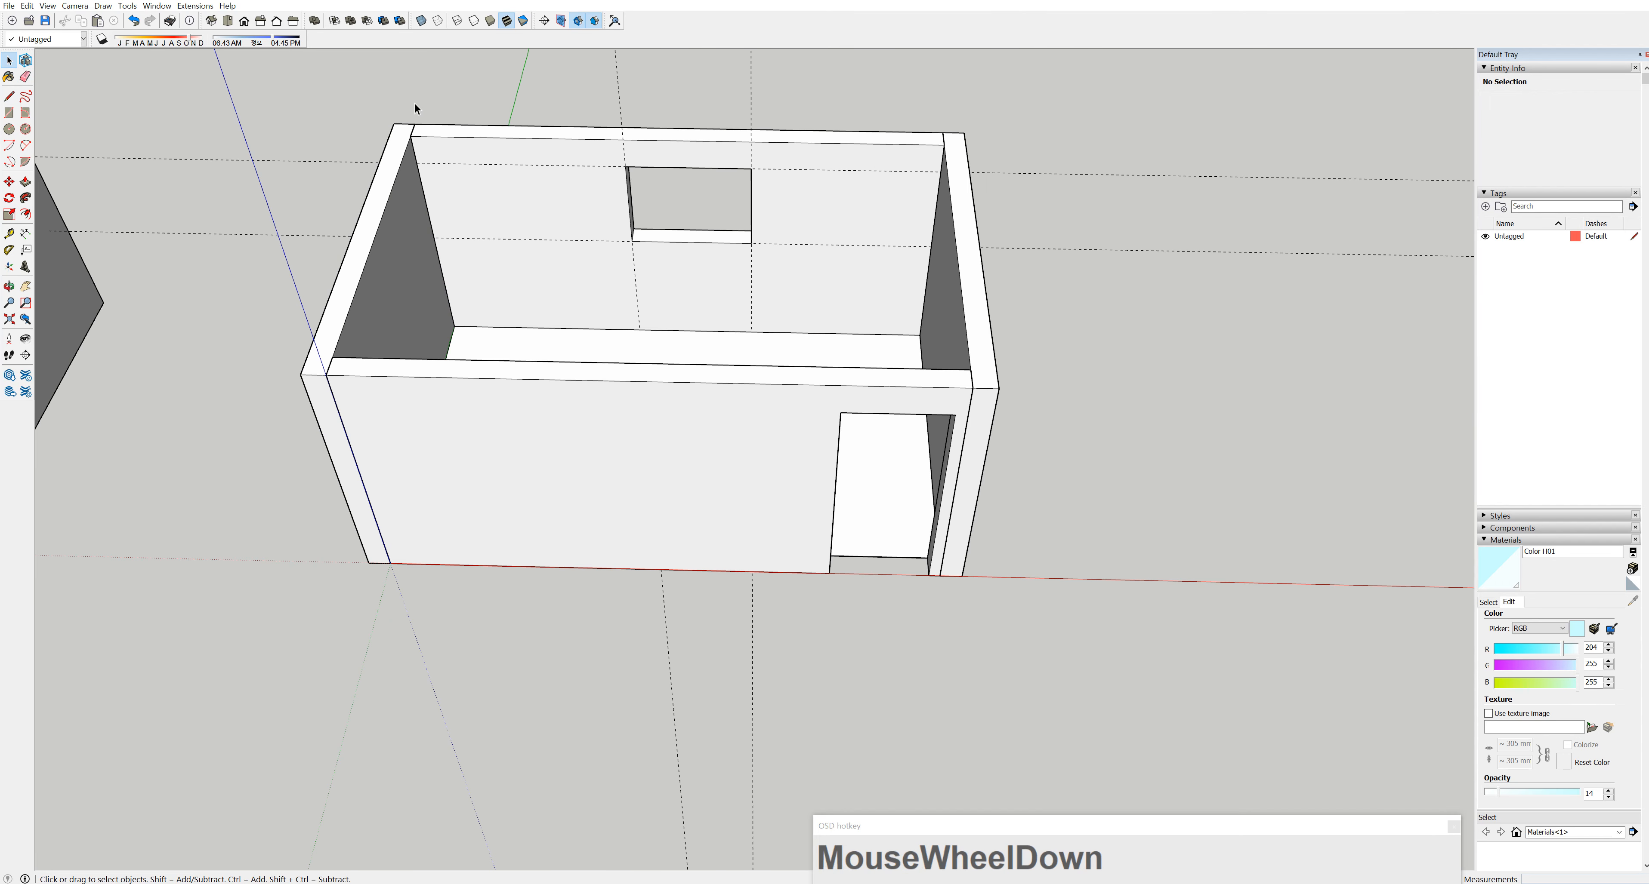
{"action": "left_click", "coordinate": [27, 6]}
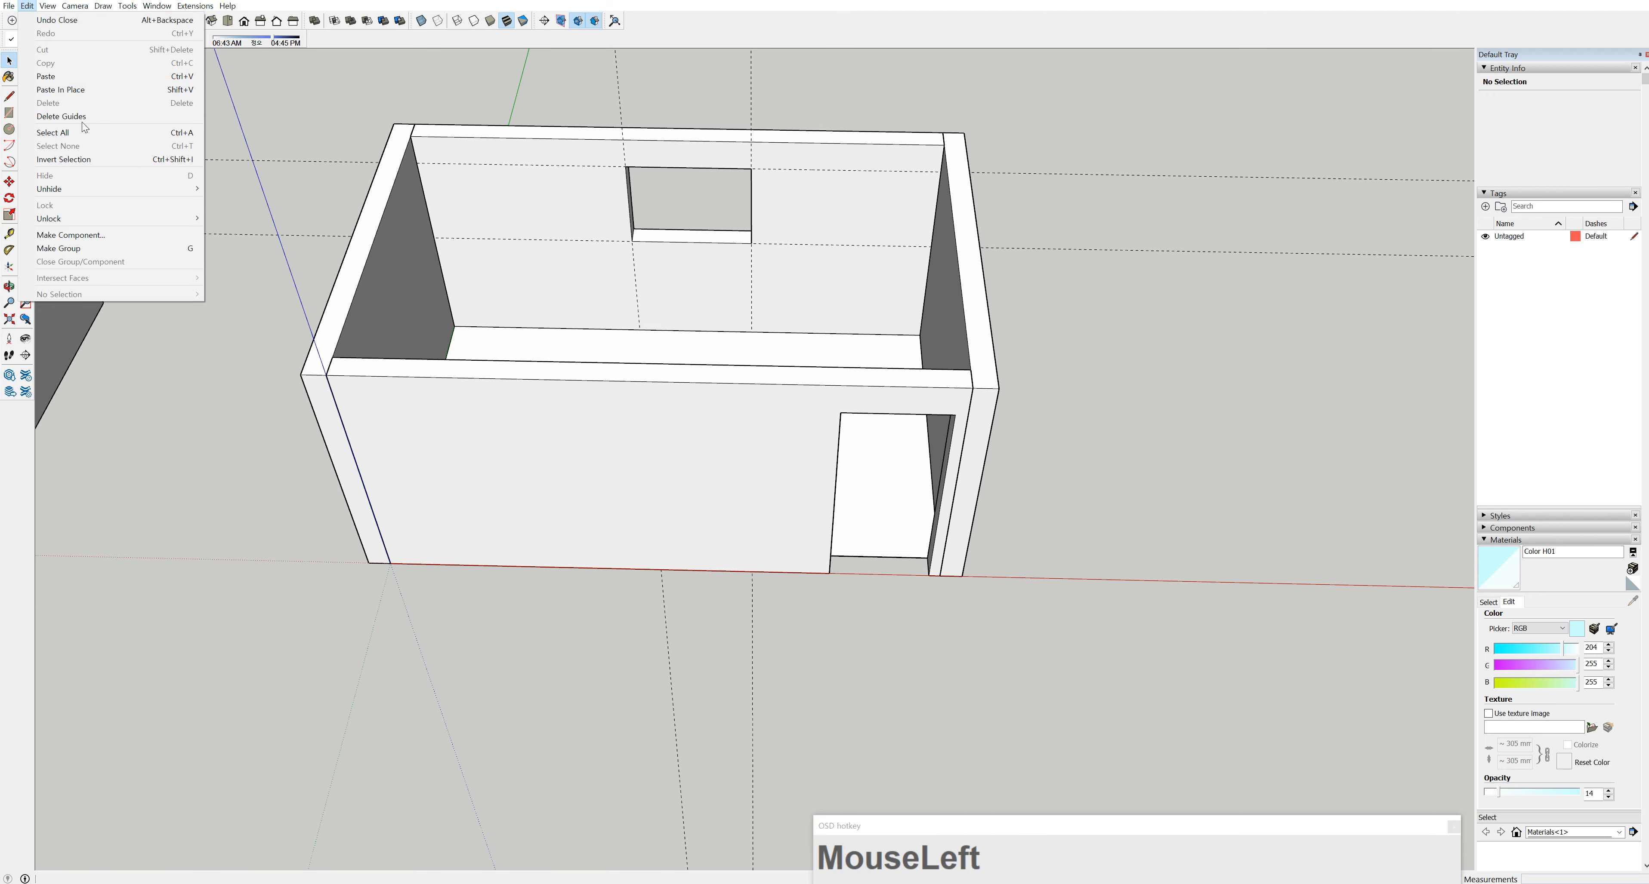
{"action": "left_click", "coordinate": [61, 115]}
{"action": "middle_click_drag", "start_coordinate": [668, 373], "coordinate": [927, 502]}
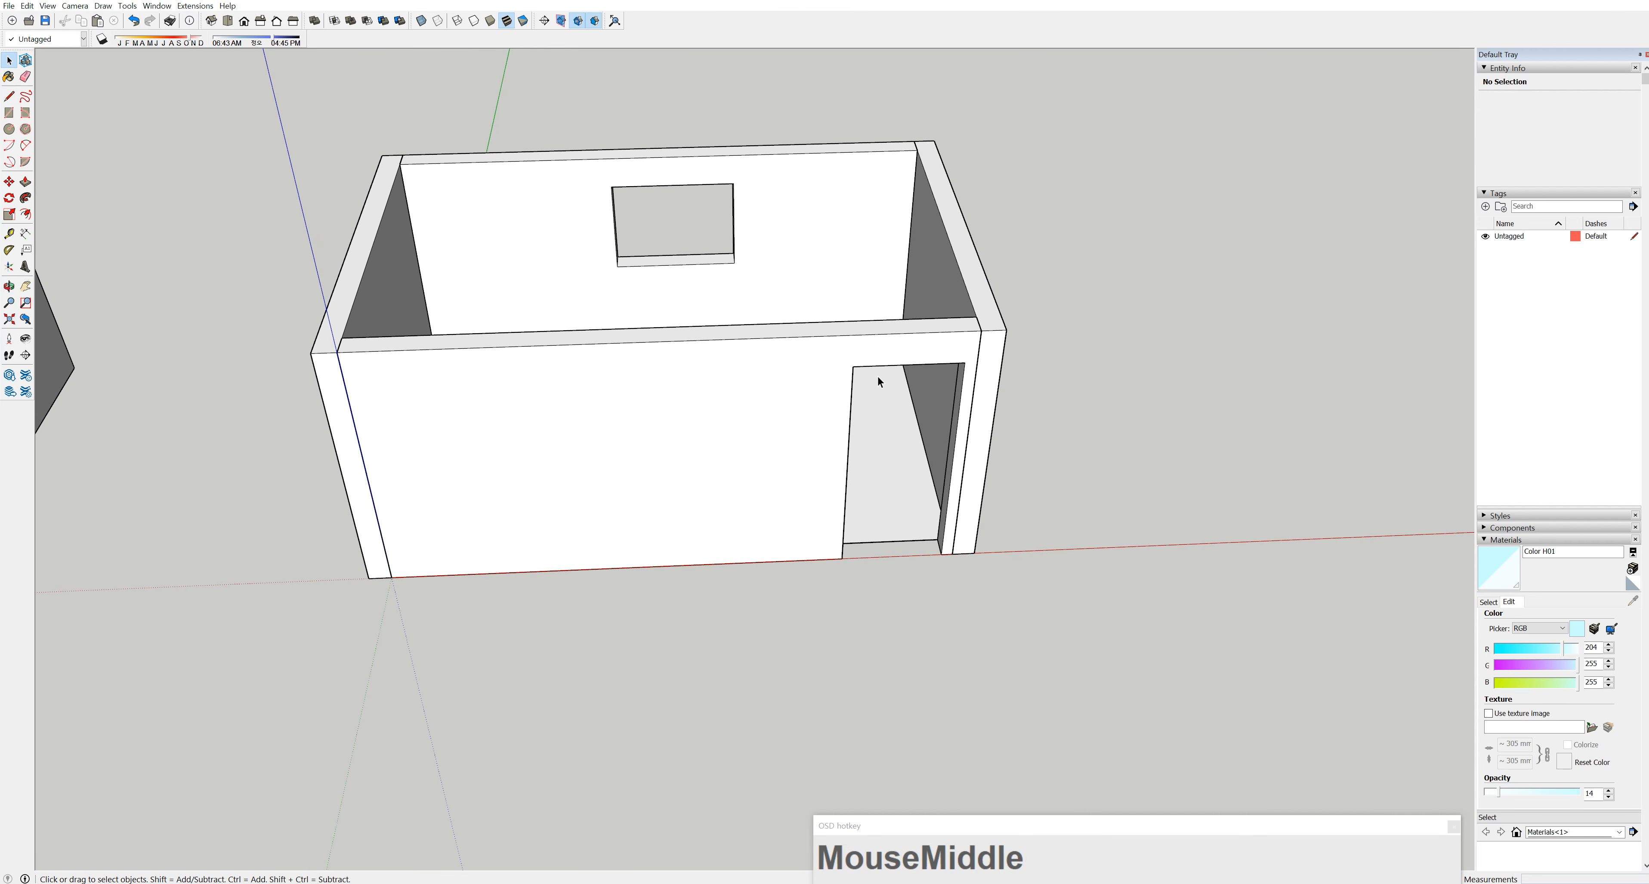
Place a guide on the floor 40 mm into the door opening, parallel to the bottom edge of its left jamb
{"action": "middle_click_drag", "start_coordinate": [968, 576], "coordinate": [887, 494]}
{"action": "scroll", "coordinate": [894, 574], "scroll_direction": "up", "scroll_amount": 2}
{"action": "middle_click_drag", "start_coordinate": [894, 574], "coordinate": [702, 515]}
{"action": "scroll", "coordinate": [846, 597], "scroll_direction": "up", "scroll_amount": 3}
{"action": "scroll", "coordinate": [832, 579], "scroll_direction": "up", "scroll_amount": 2}
{"action": "scroll", "coordinate": [795, 577], "scroll_direction": "up", "scroll_amount": 4}
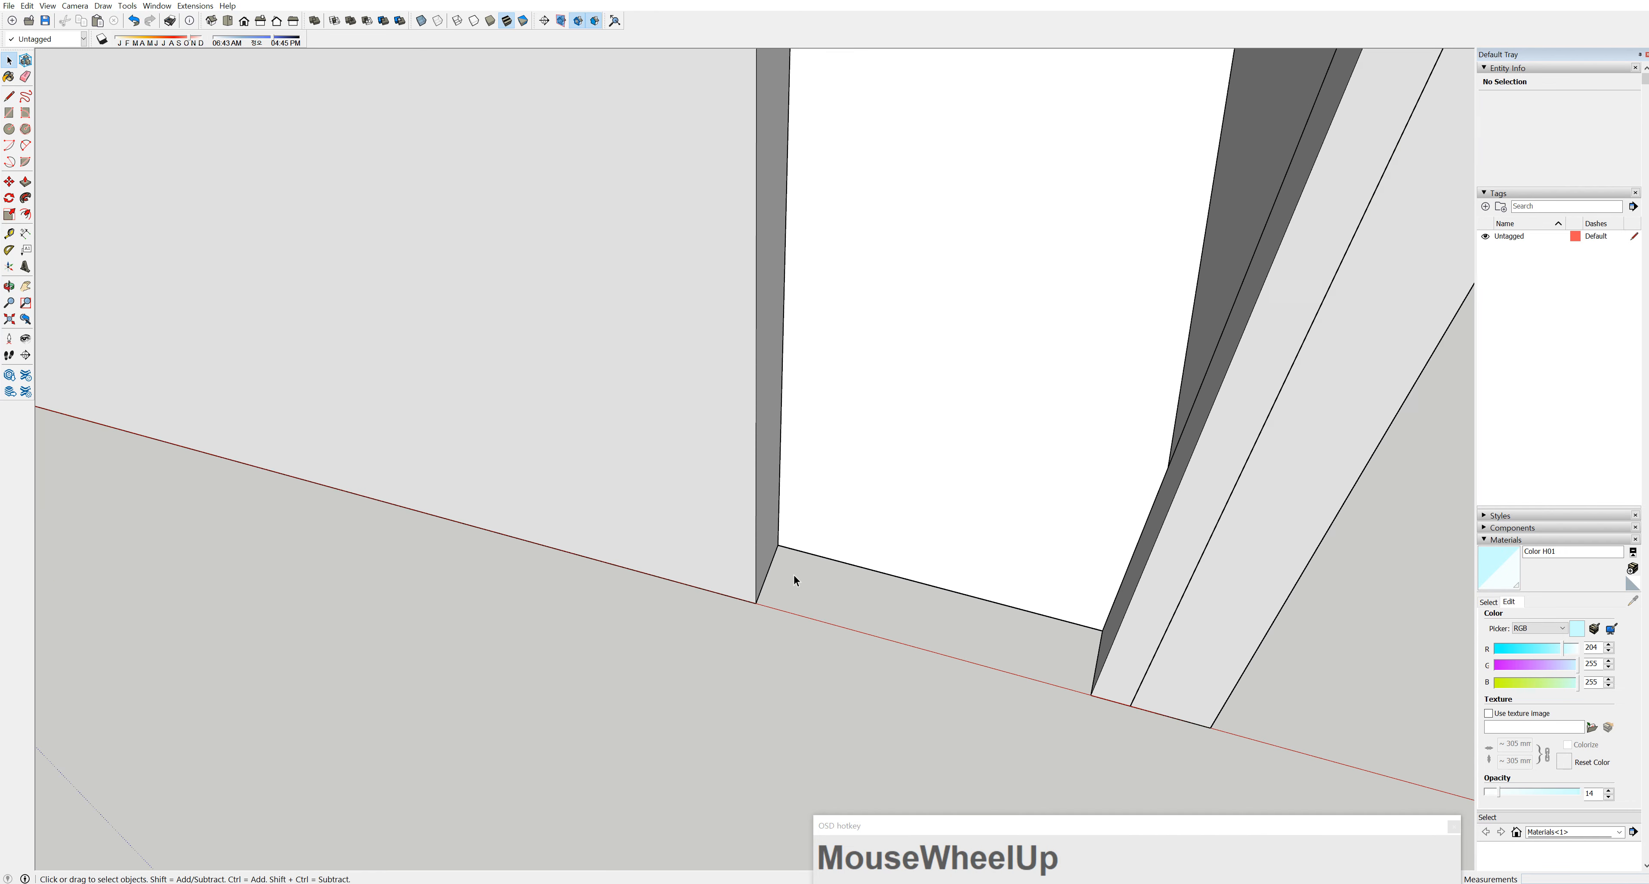
{"action": "left_click", "coordinate": [8, 234]}
{"action": "left_click", "coordinate": [760, 574]}
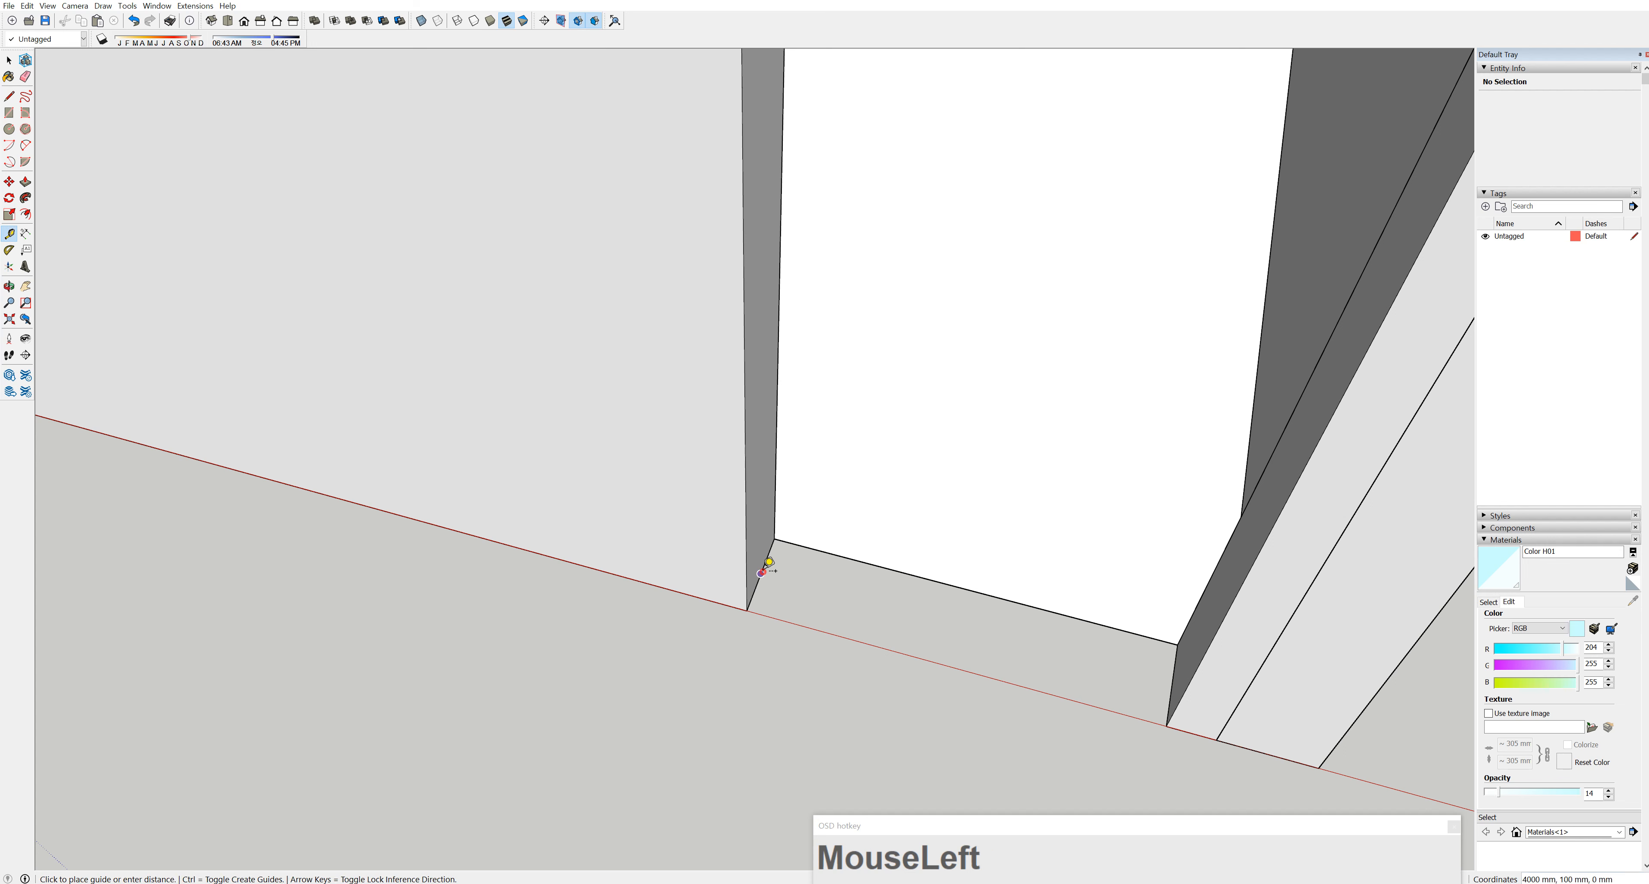
{"action": "type", "text": "40"}
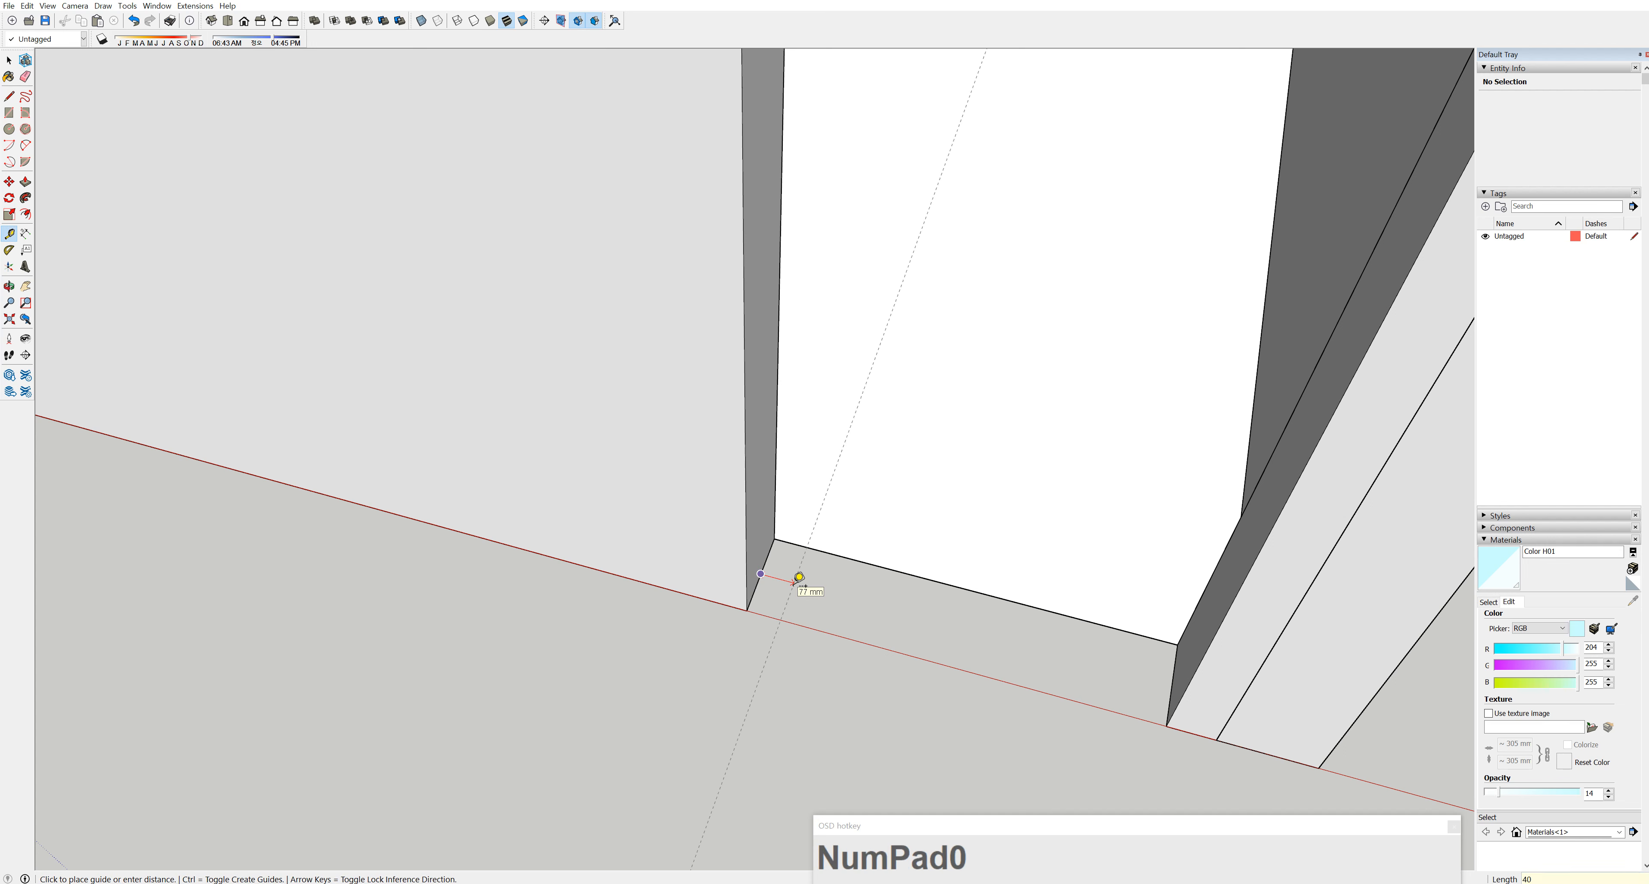
{"action": "key", "text": "Return"}
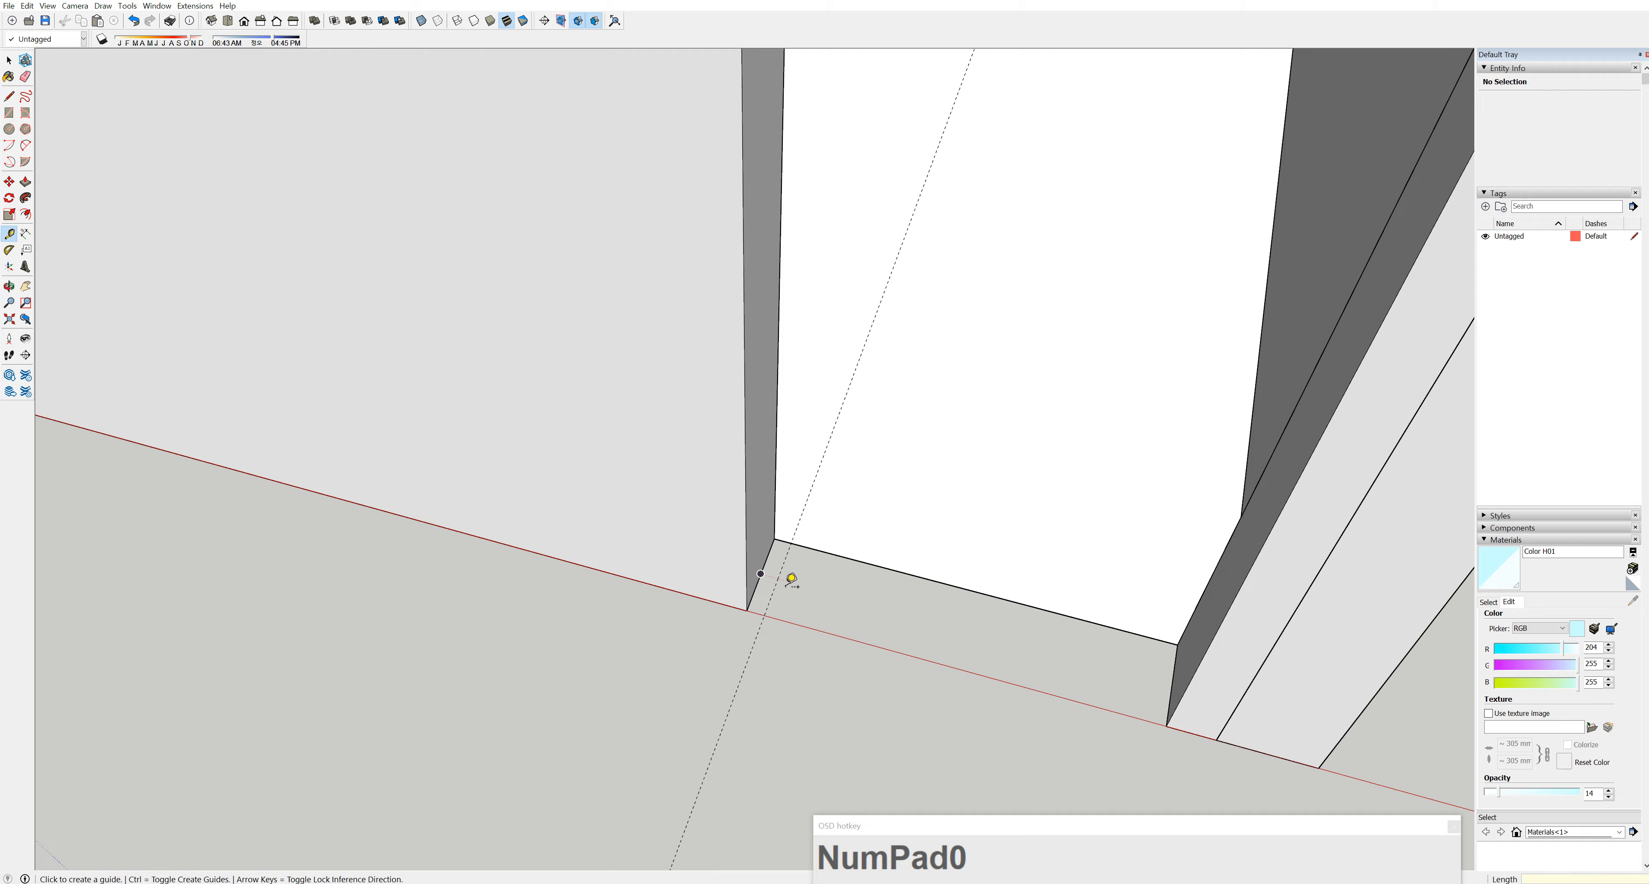
Draw a 200 × 40 mm rectangle at the foot of the left door jamb, between the jamb and the guide
{"action": "left_click", "coordinate": [10, 113]}
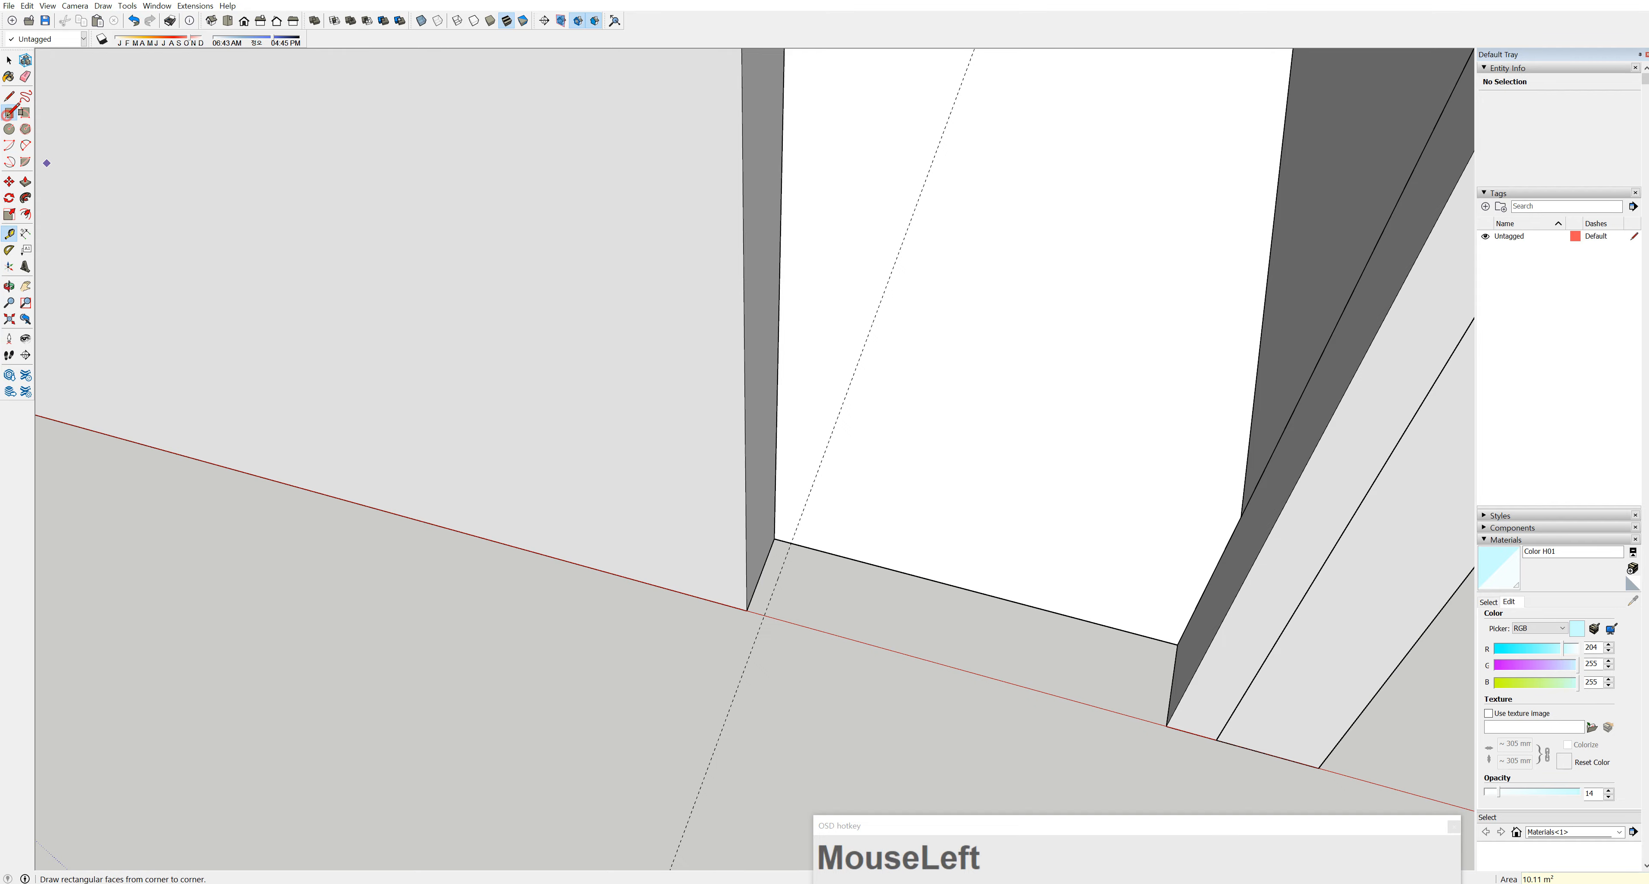
{"action": "left_click", "coordinate": [747, 612]}
{"action": "left_click", "coordinate": [792, 543]}
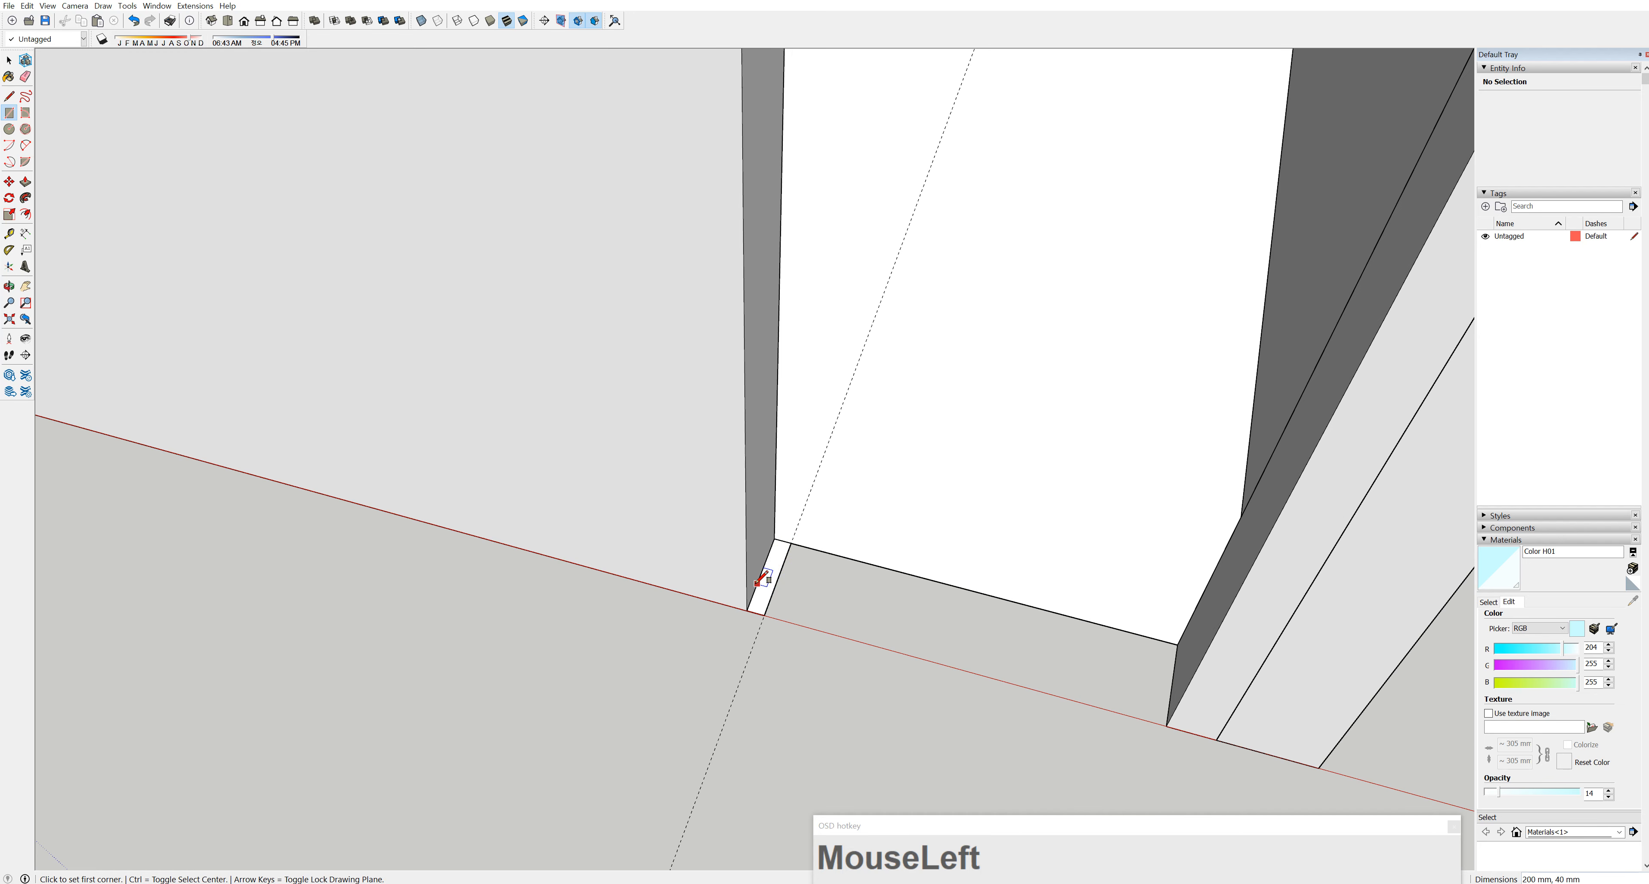
{"action": "middle_click_drag", "start_coordinate": [765, 570], "coordinate": [806, 600]}
{"action": "scroll", "coordinate": [791, 547], "scroll_direction": "up", "scroll_amount": 3}
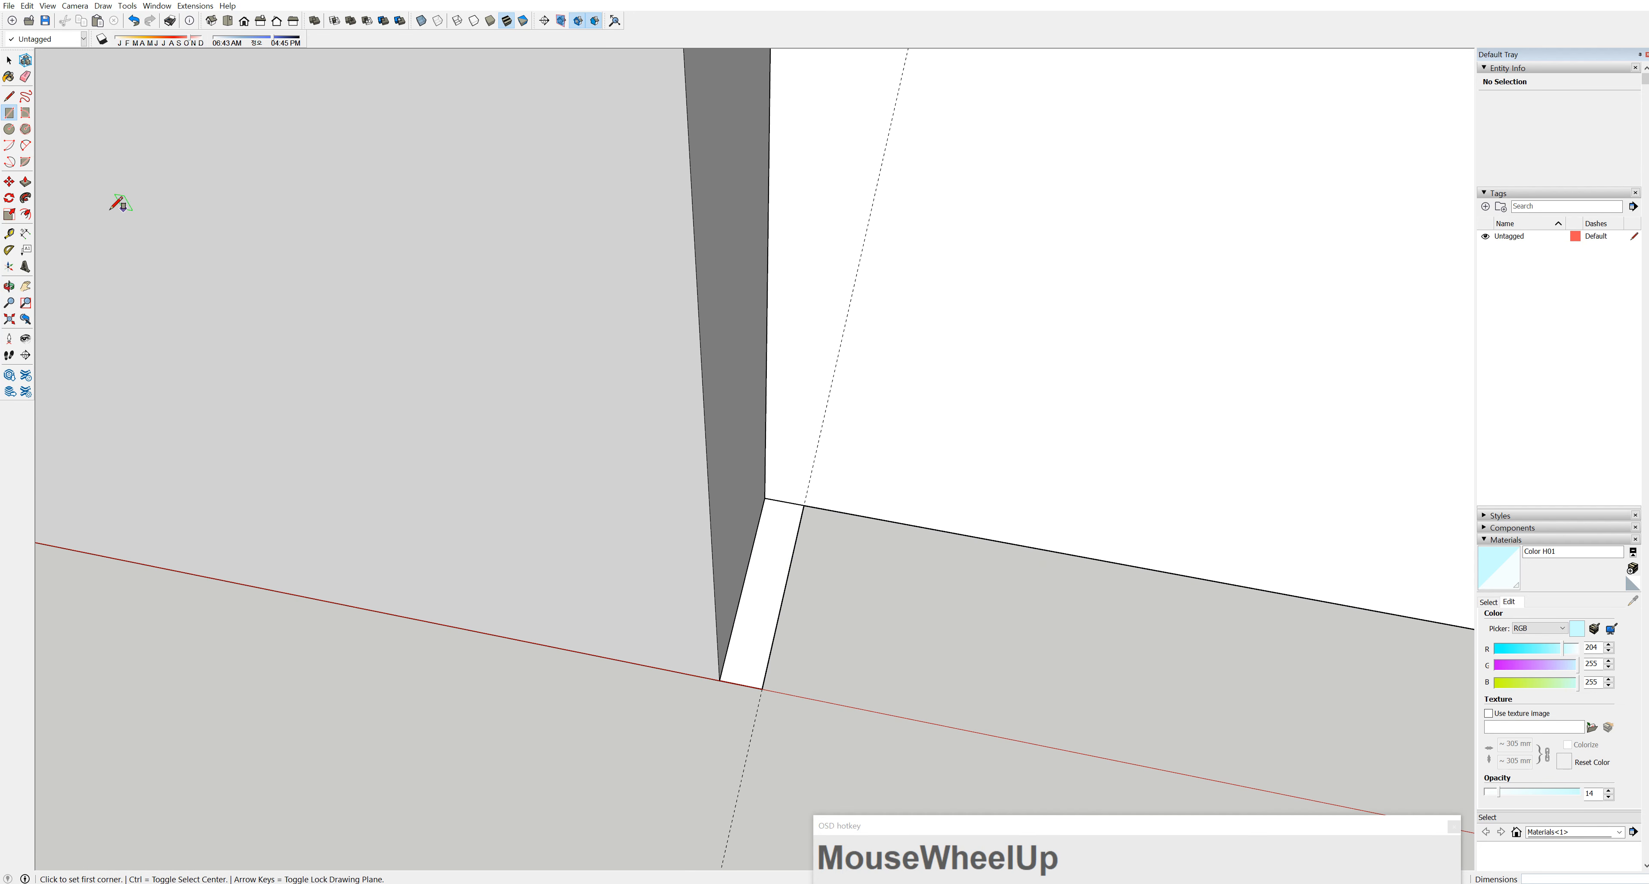
Place a guide 10 mm inside the frame profile from its long edge facing the door opening
{"action": "left_click", "coordinate": [10, 235]}
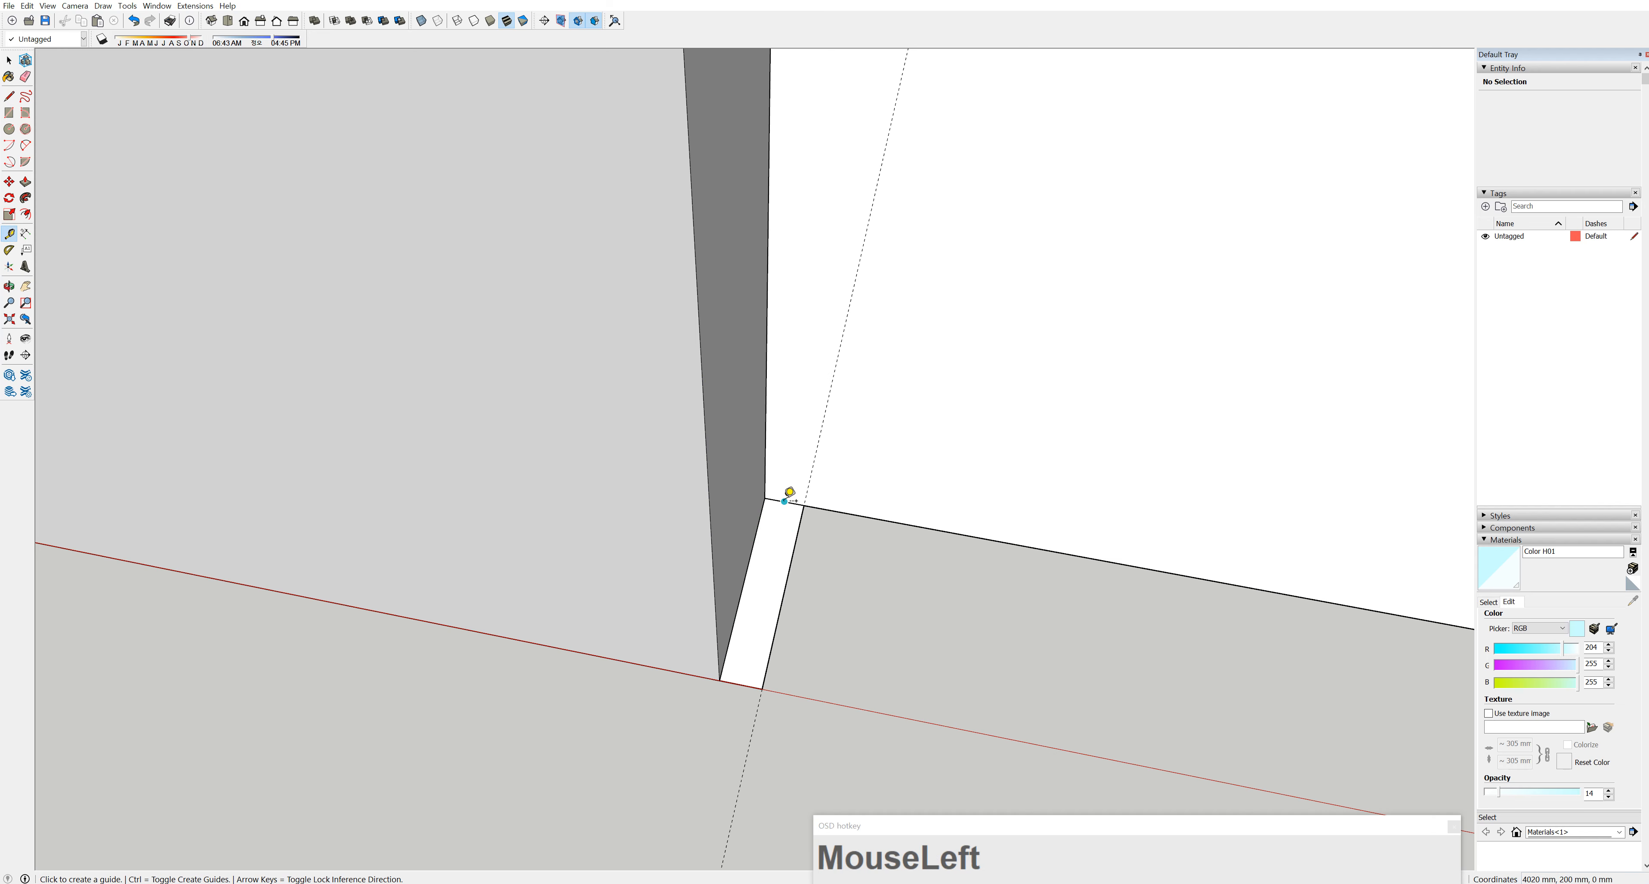
{"action": "left_click", "coordinate": [801, 531]}
{"action": "left_click_drag", "start_coordinate": [801, 533], "coordinate": [790, 538]}
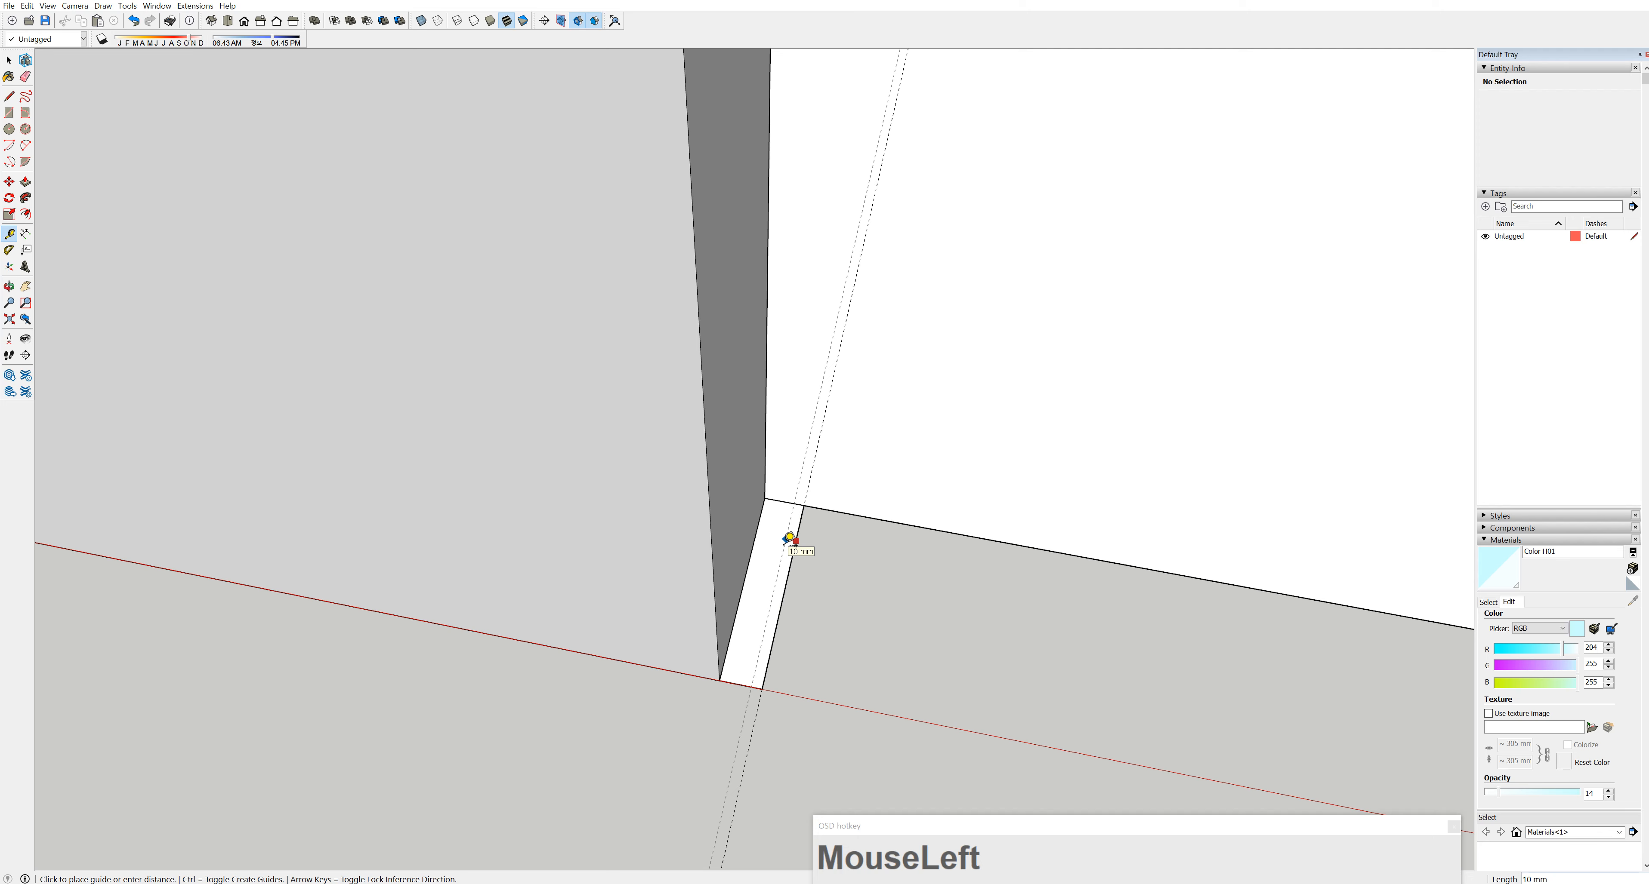
{"action": "type", "text": "10"}
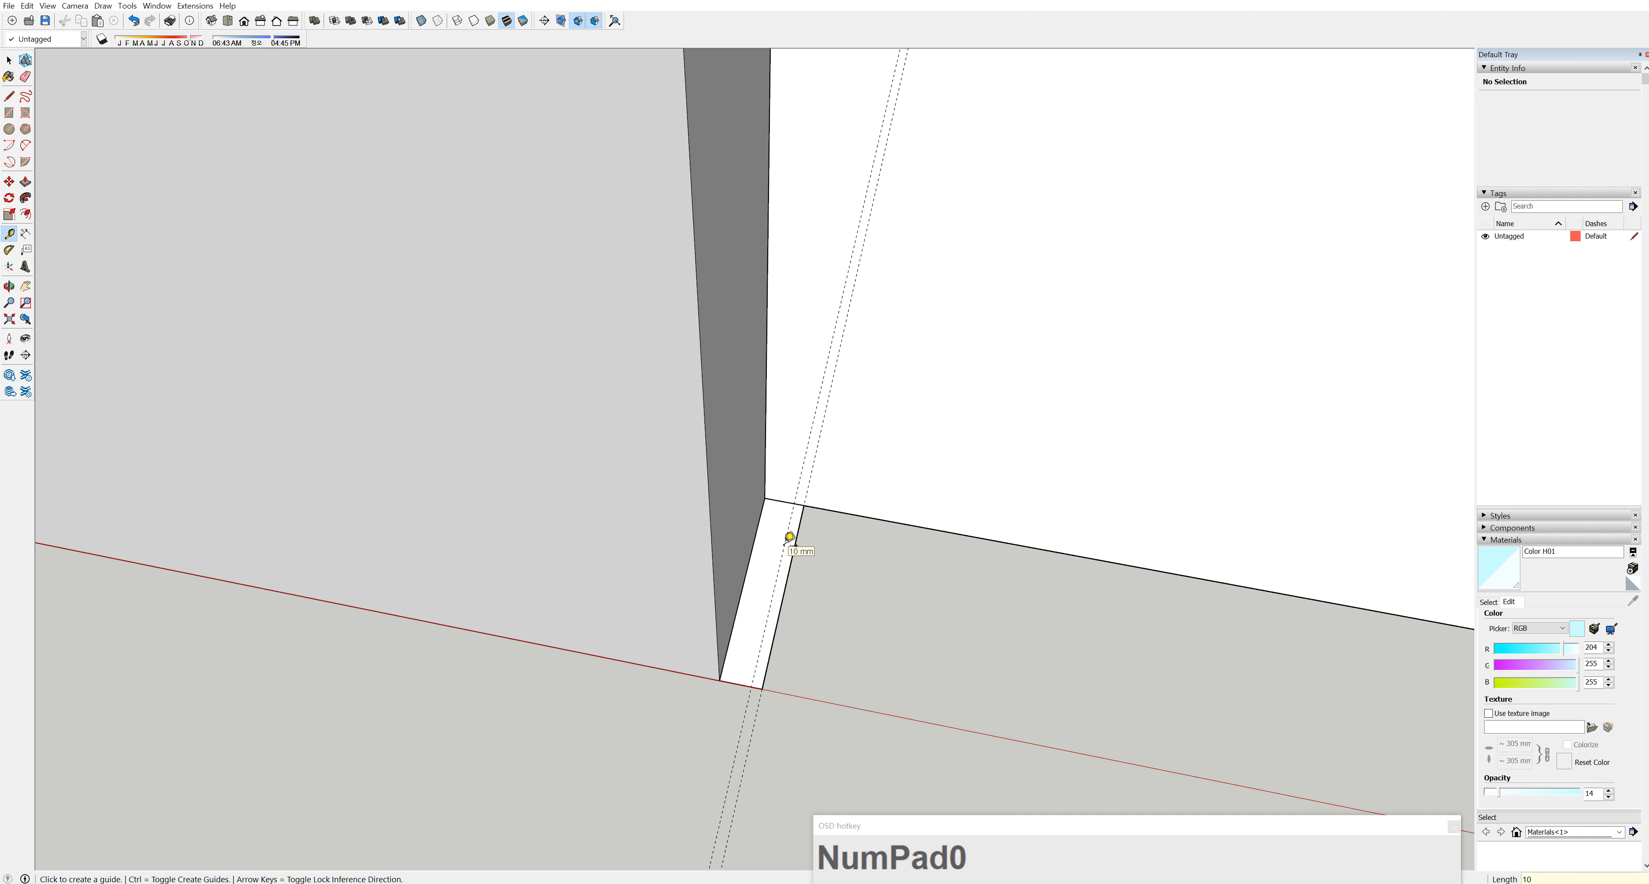
Place a crosswise guide 40 mm from the frame profile's short edge on the room side
{"action": "scroll", "coordinate": [786, 503], "scroll_direction": "up", "scroll_amount": 2}
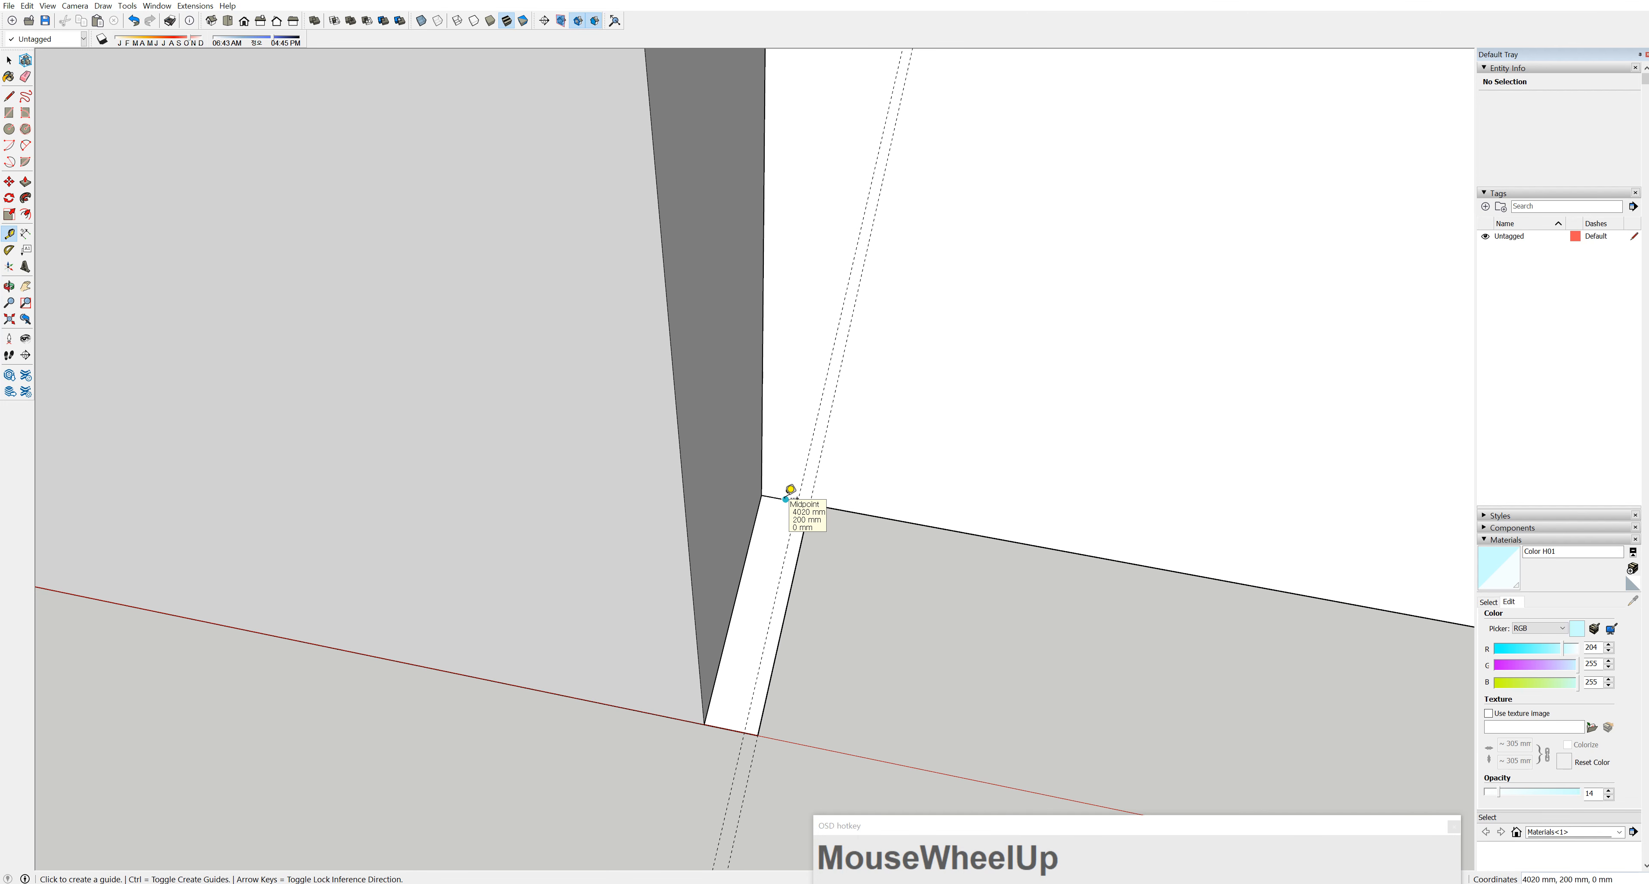
{"action": "left_click", "coordinate": [786, 498]}
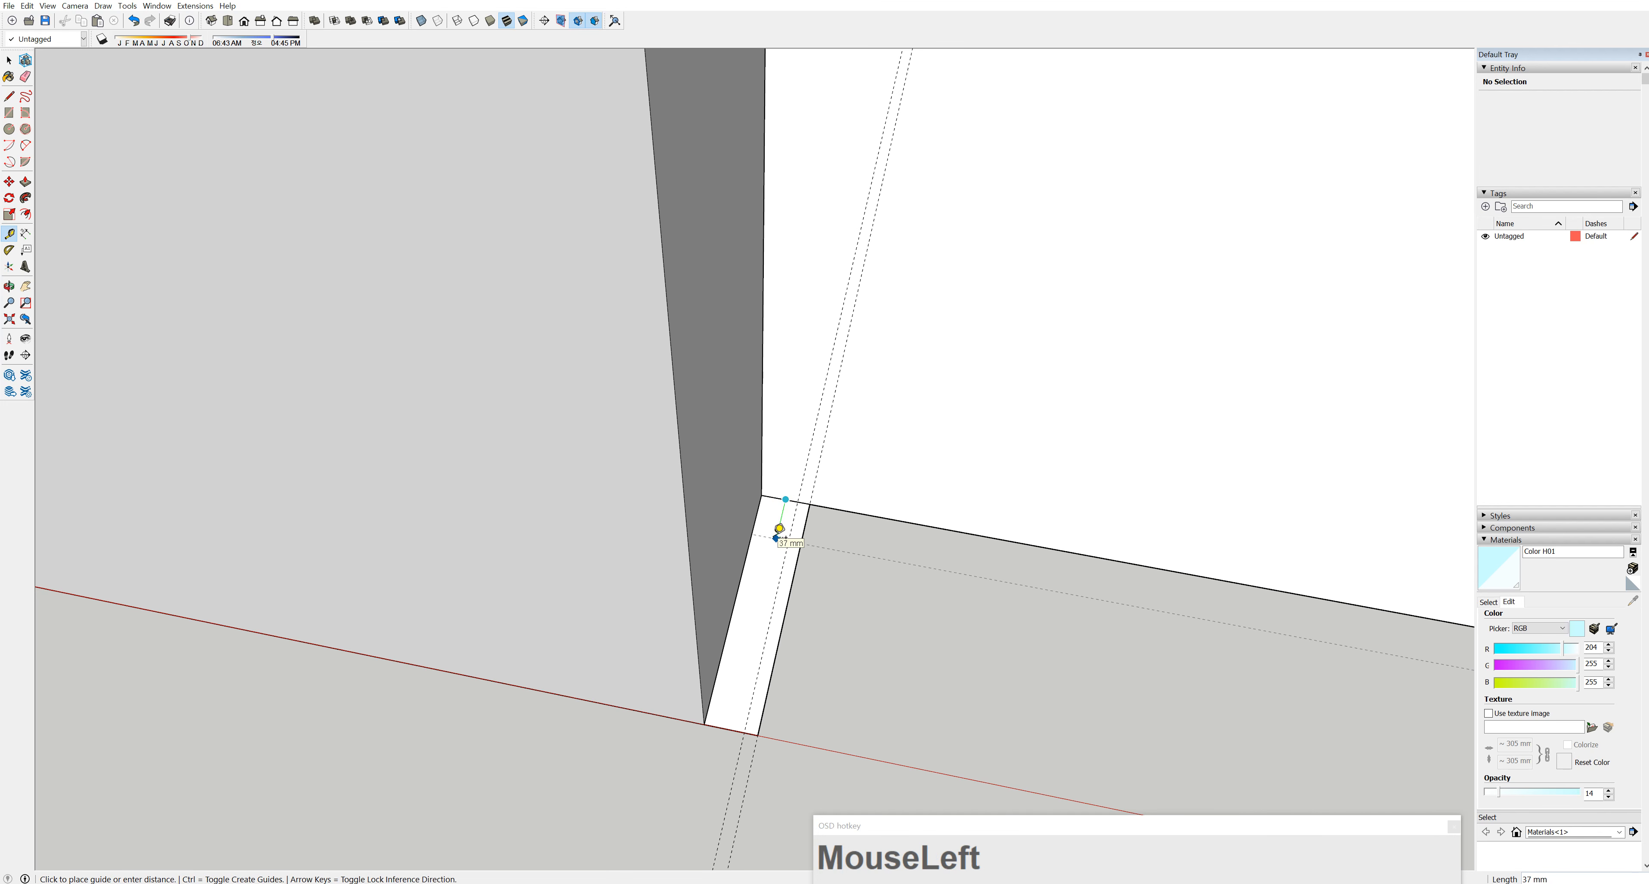
{"action": "type", "text": "40"}
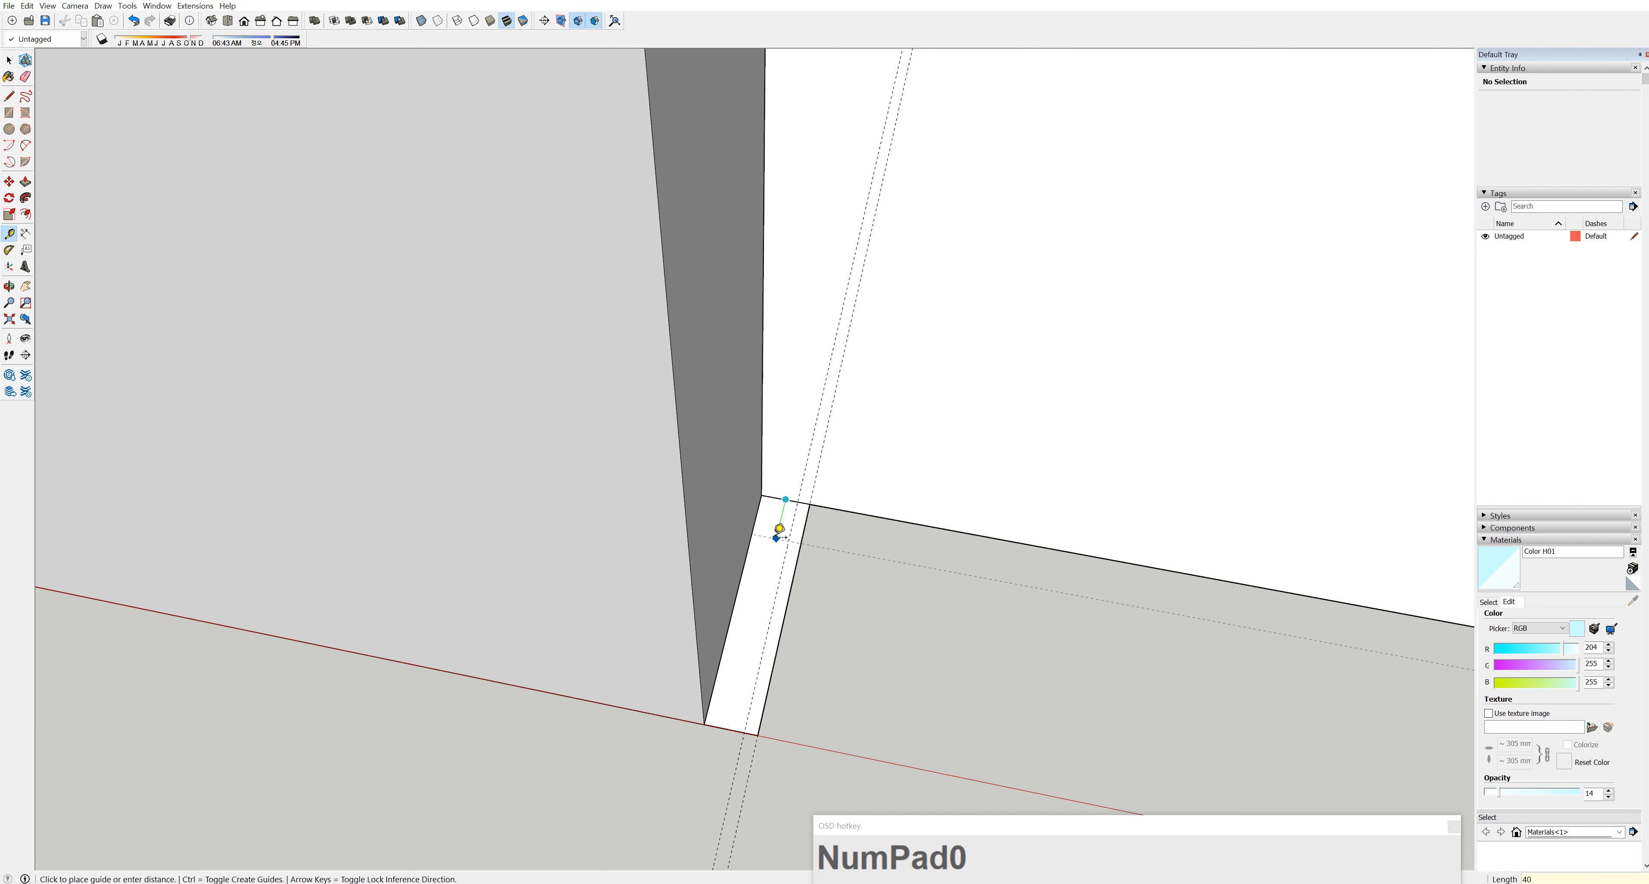
{"action": "key", "text": "Return"}
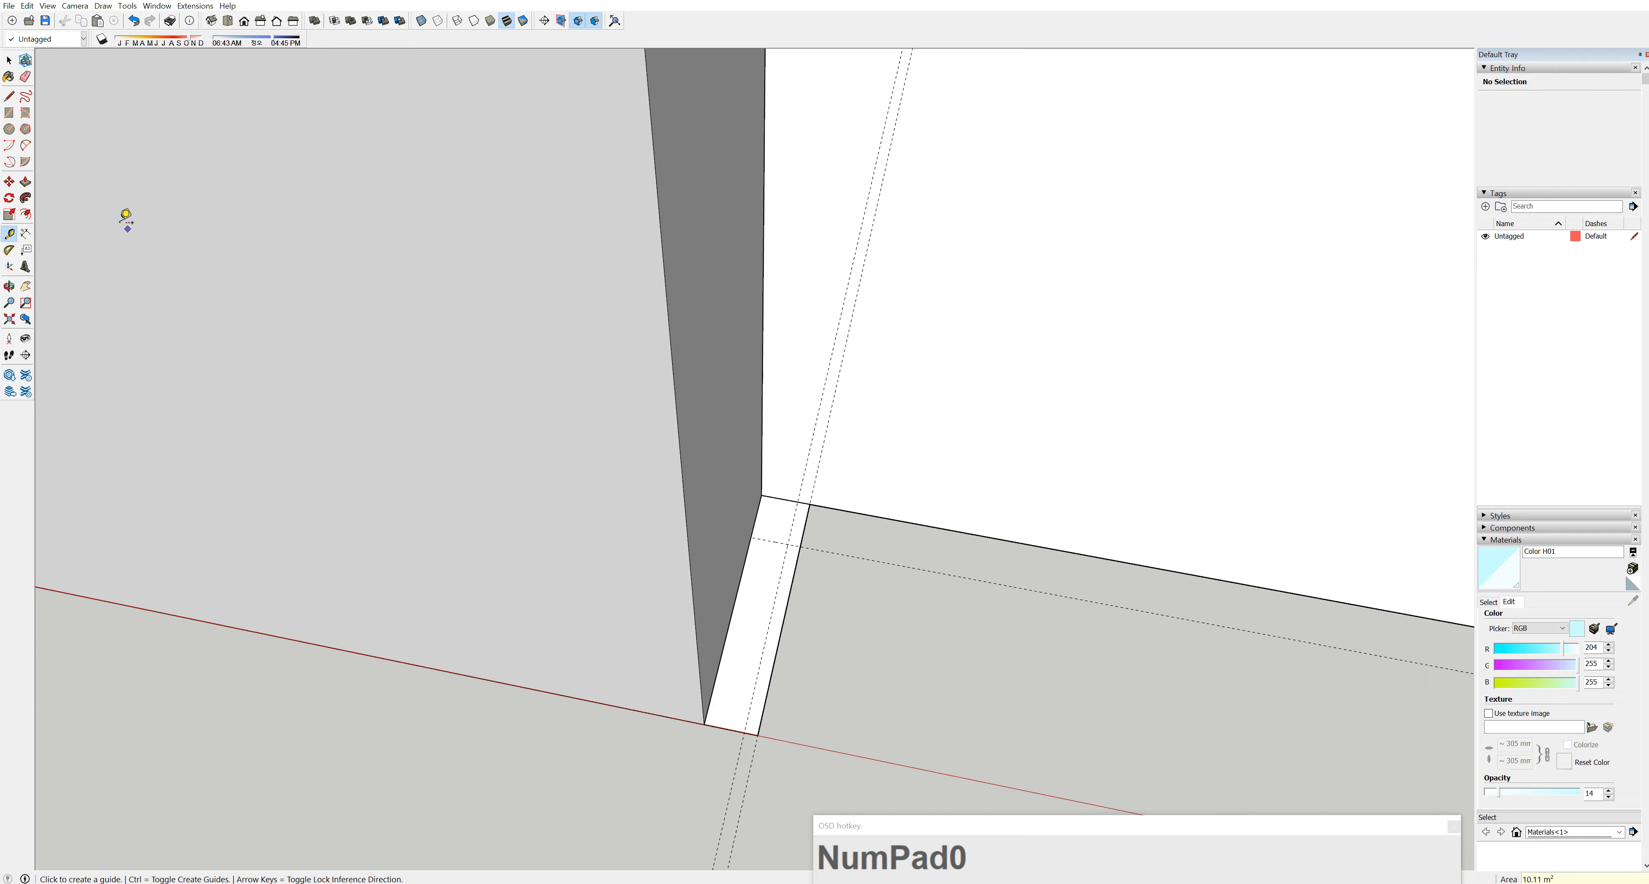
Draw a 40 × 10 mm rebate rectangle between the guides at the profile's room-side corner
{"action": "left_click", "coordinate": [10, 116]}
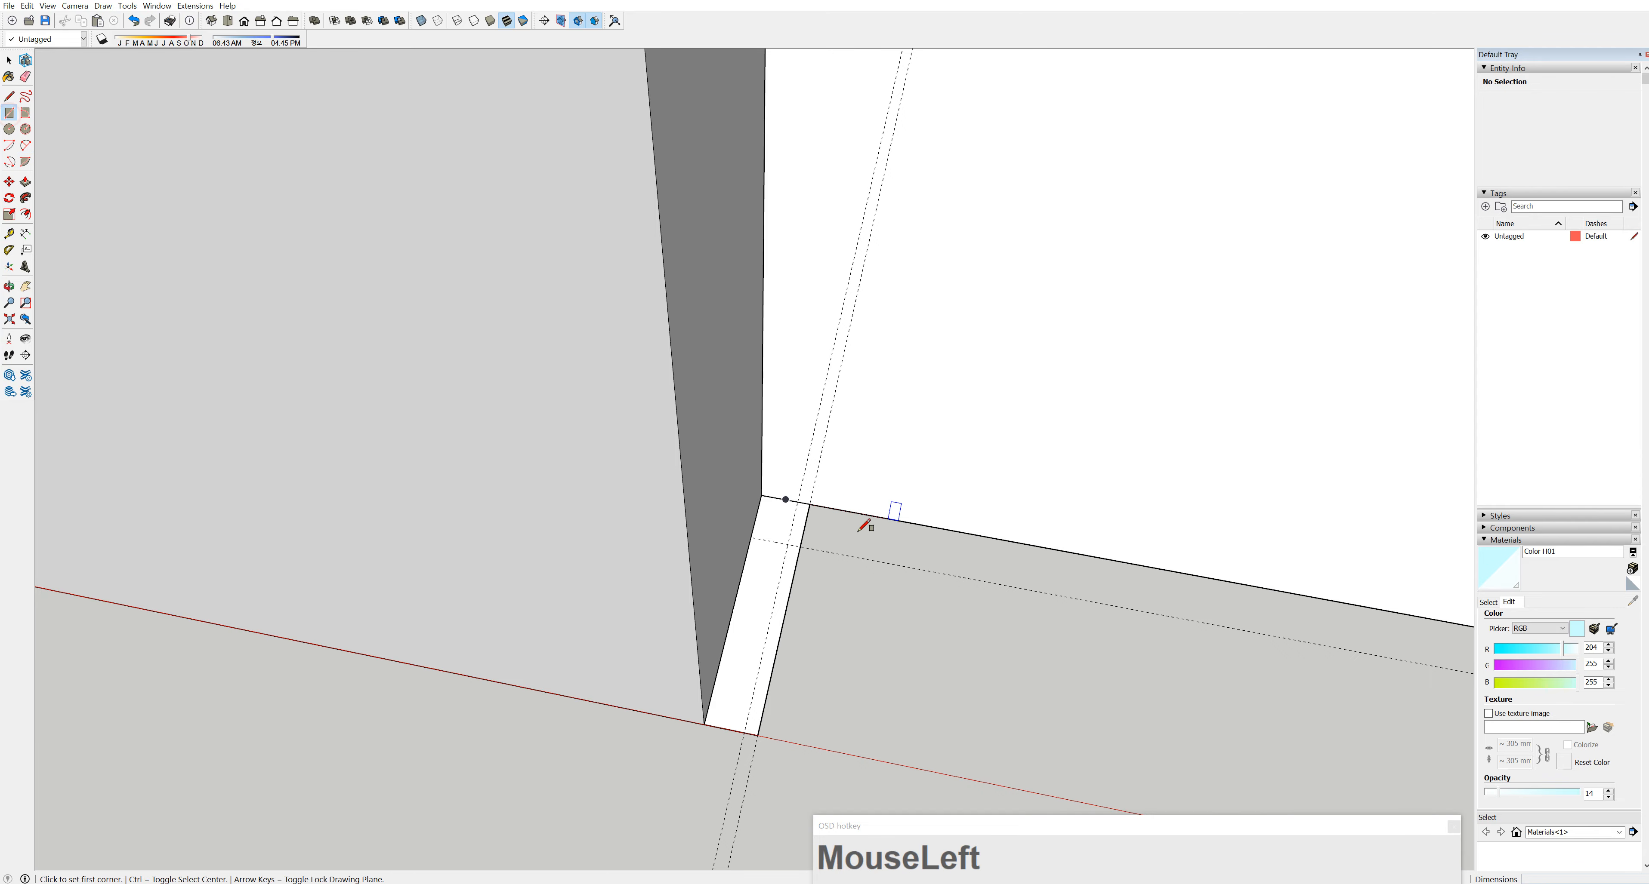
{"action": "left_click", "coordinate": [798, 501]}
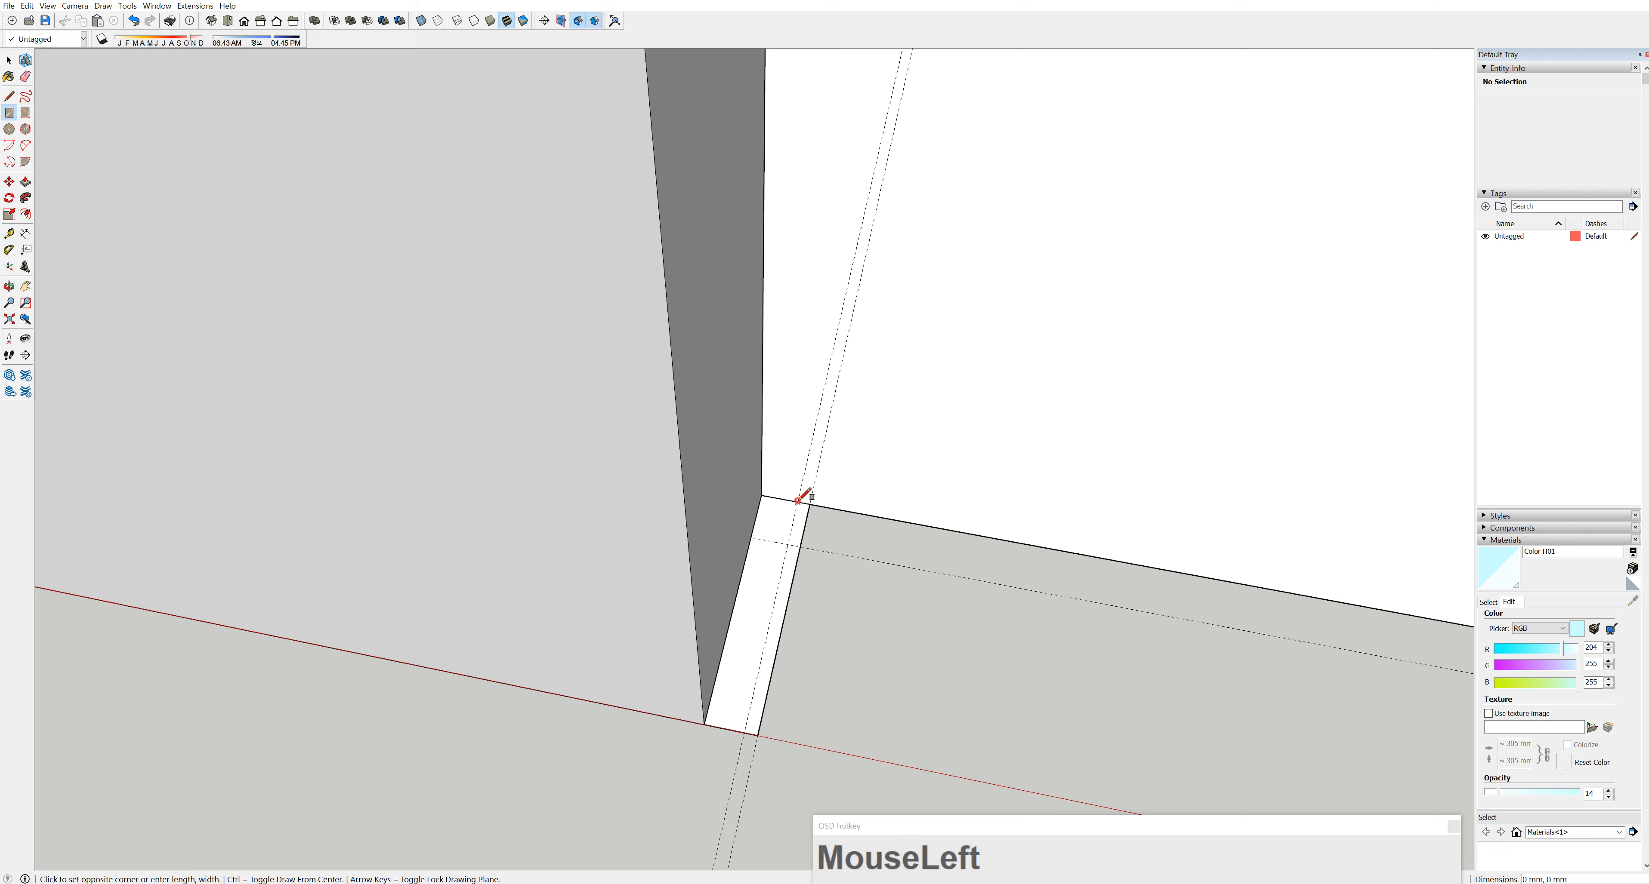
{"action": "left_click", "coordinate": [803, 543]}
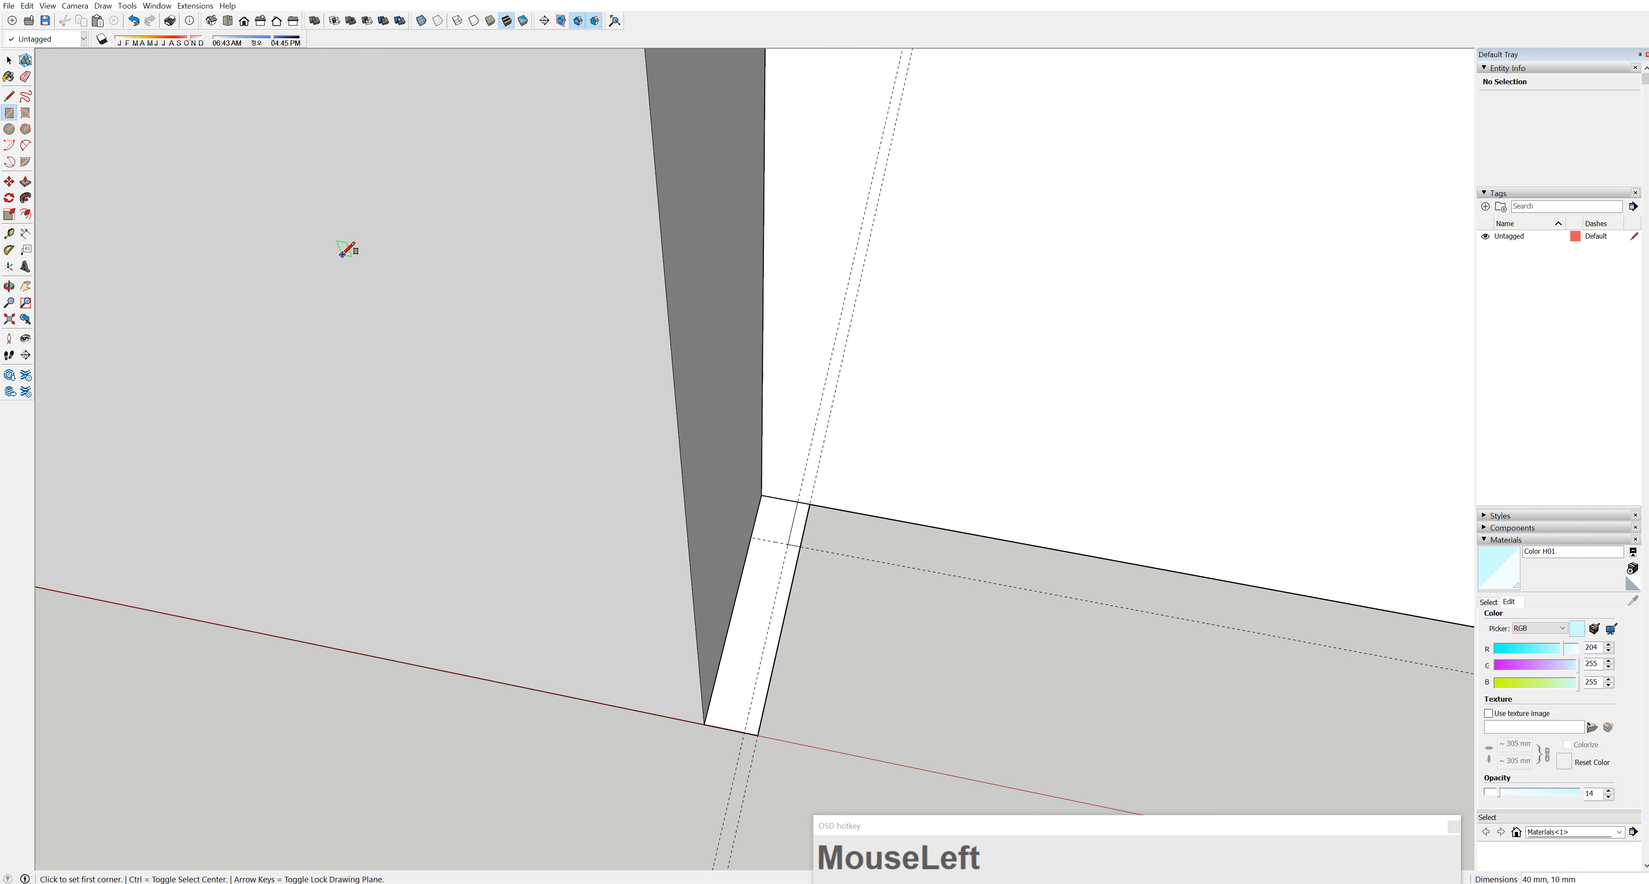
{"action": "left_click", "coordinate": [26, 78]}
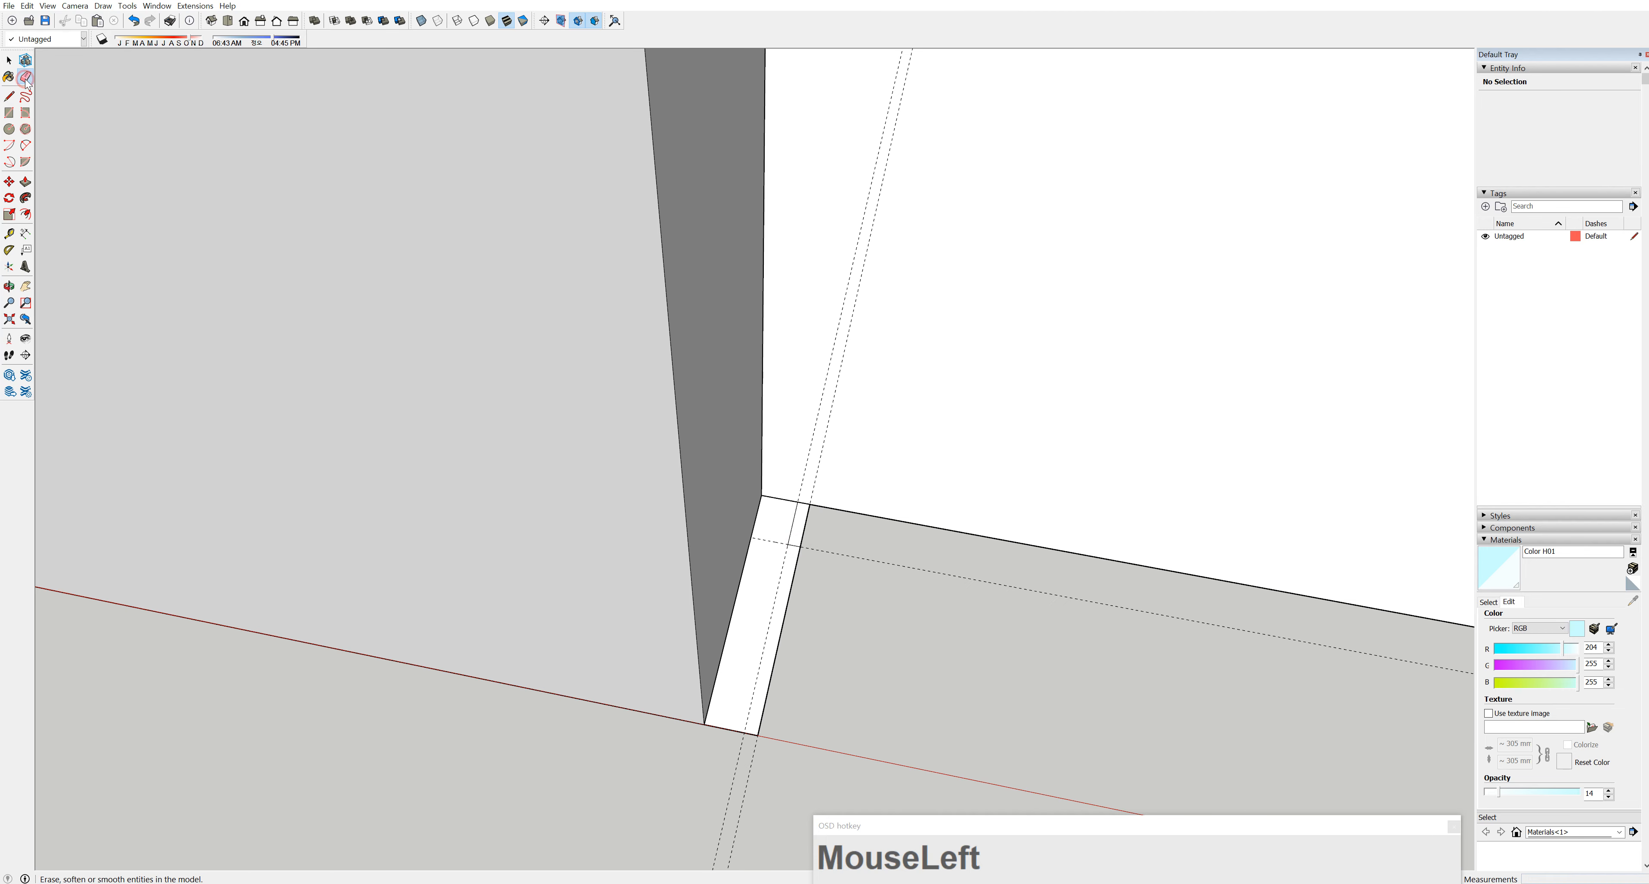
{"action": "left_click_drag", "start_coordinate": [811, 516], "coordinate": [811, 503]}
{"action": "key", "text": "ctrl+z"}
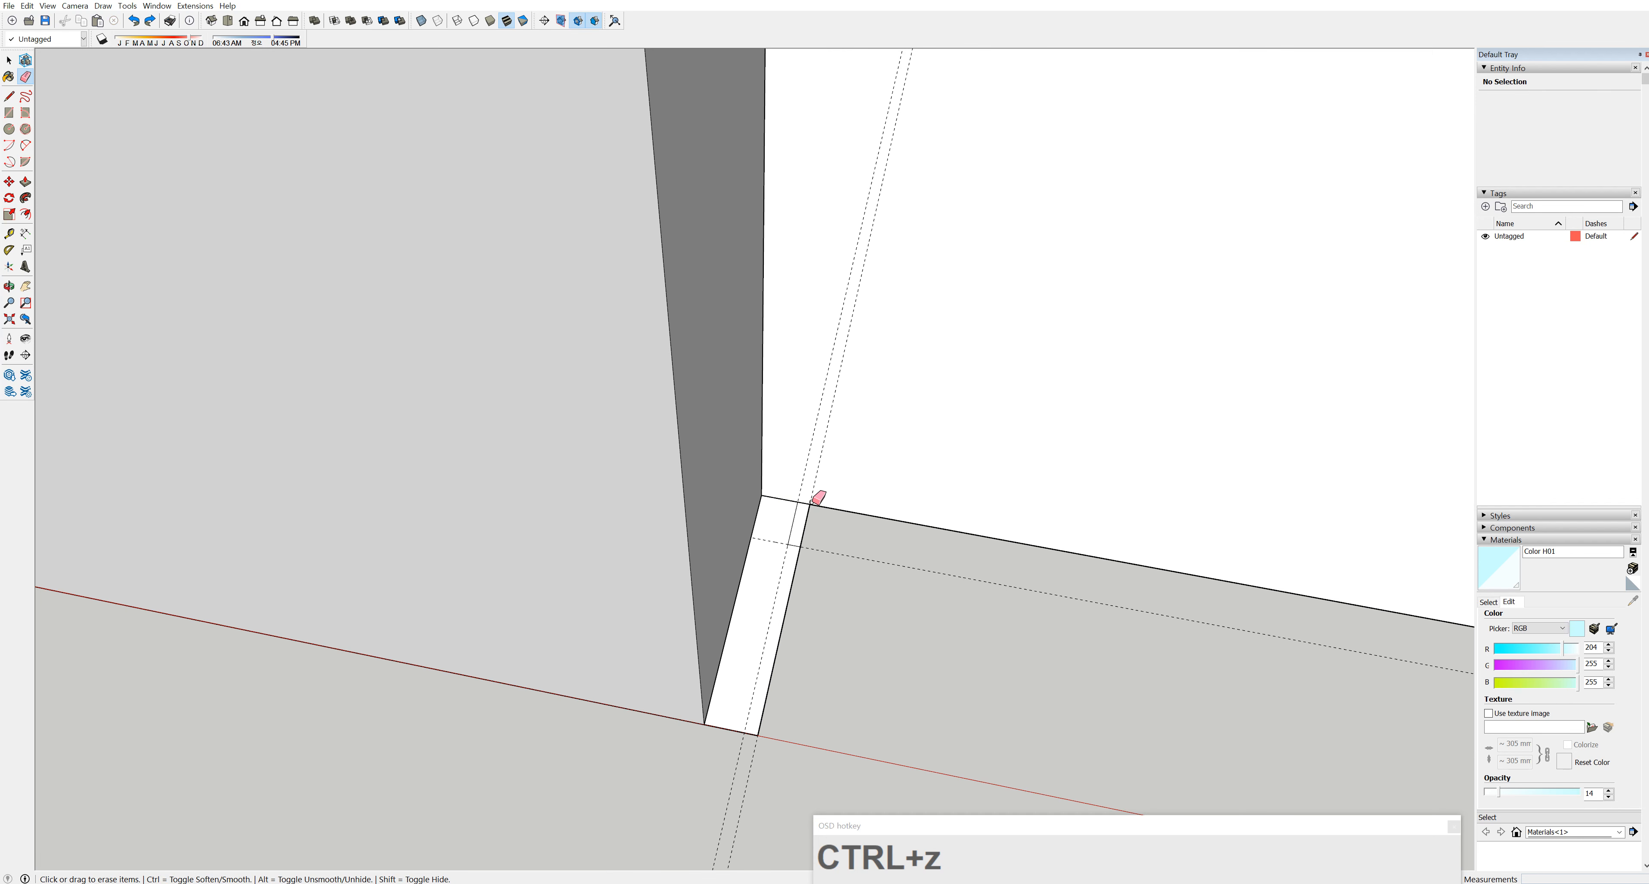
{"action": "left_click", "coordinate": [810, 497]}
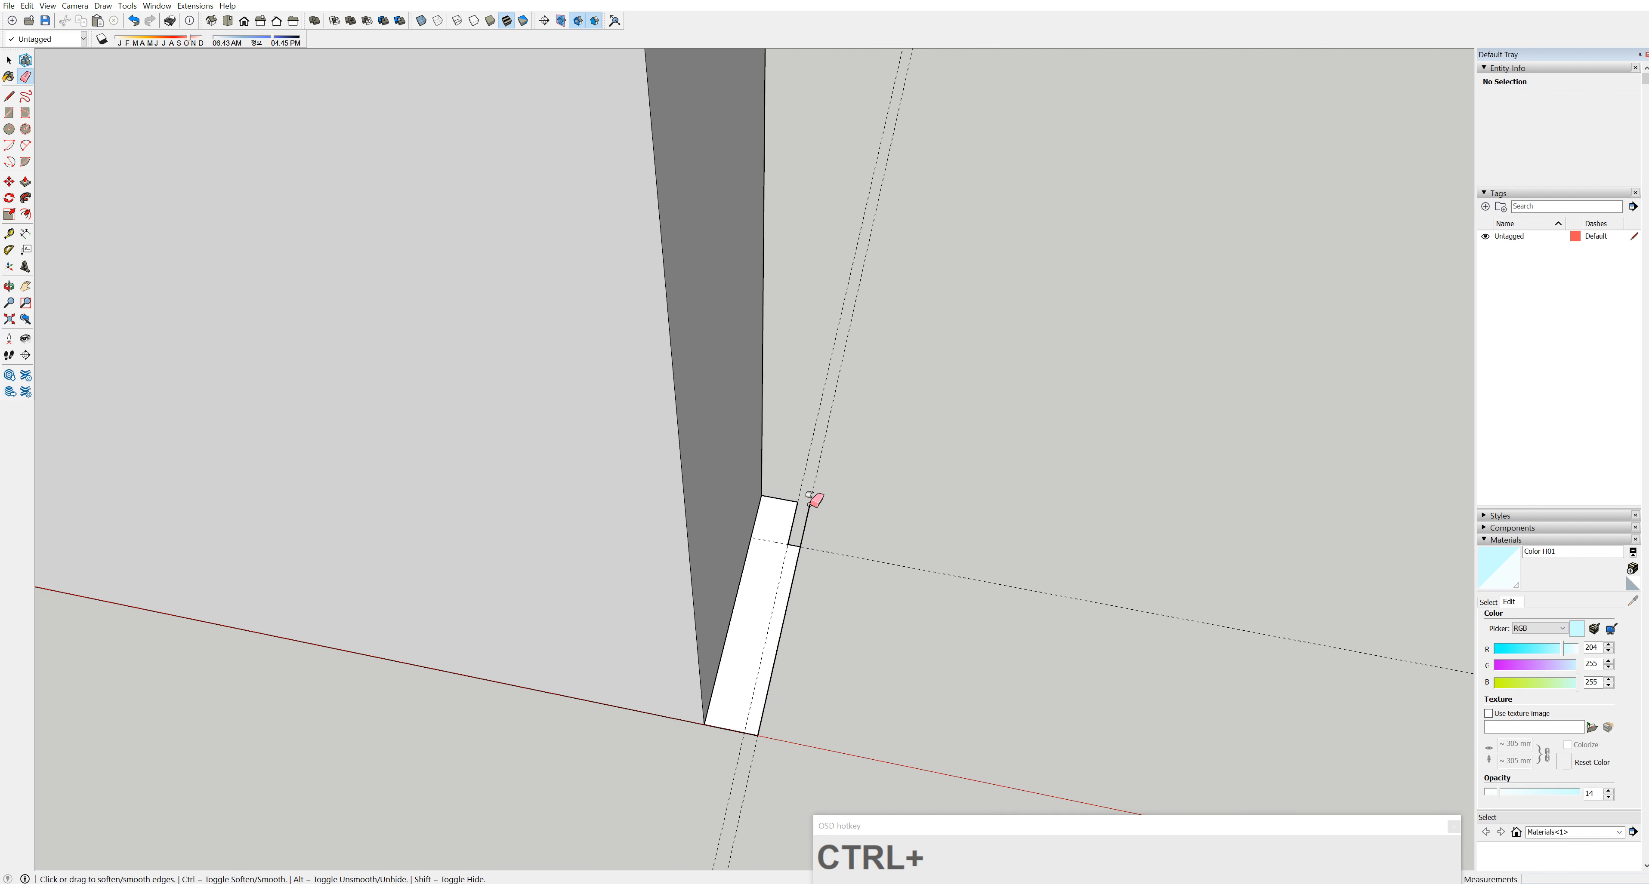
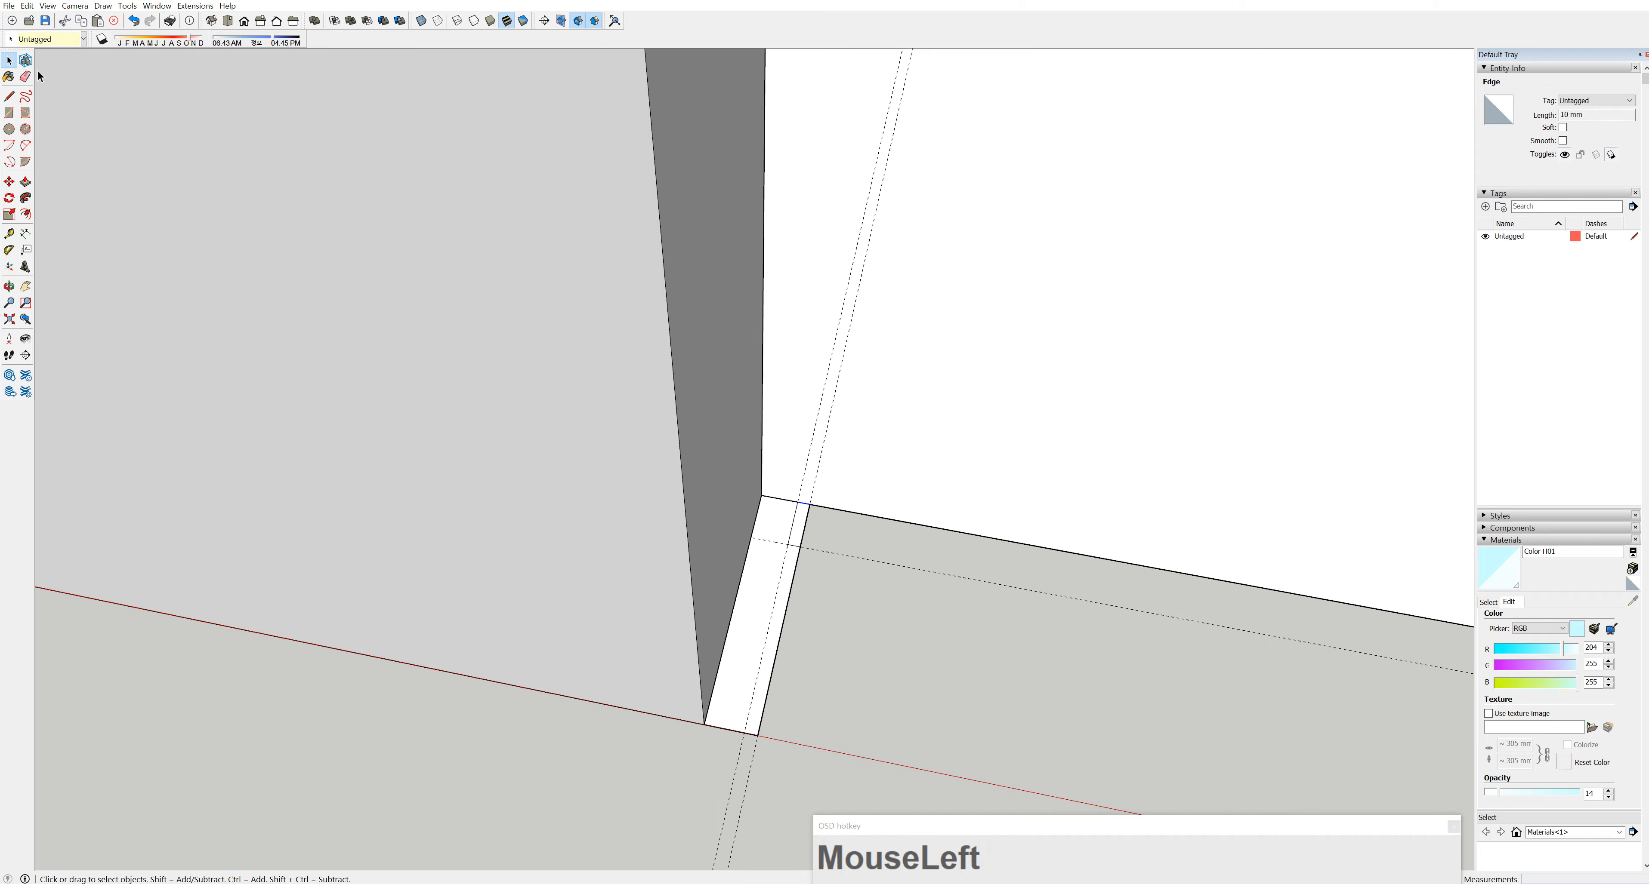
Delete the small rectangle's 10 mm and 40 mm outer edges to notch the corner of the frame profile
{"action": "left_click", "coordinate": [9, 60]}
{"action": "key", "text": "Delete"}
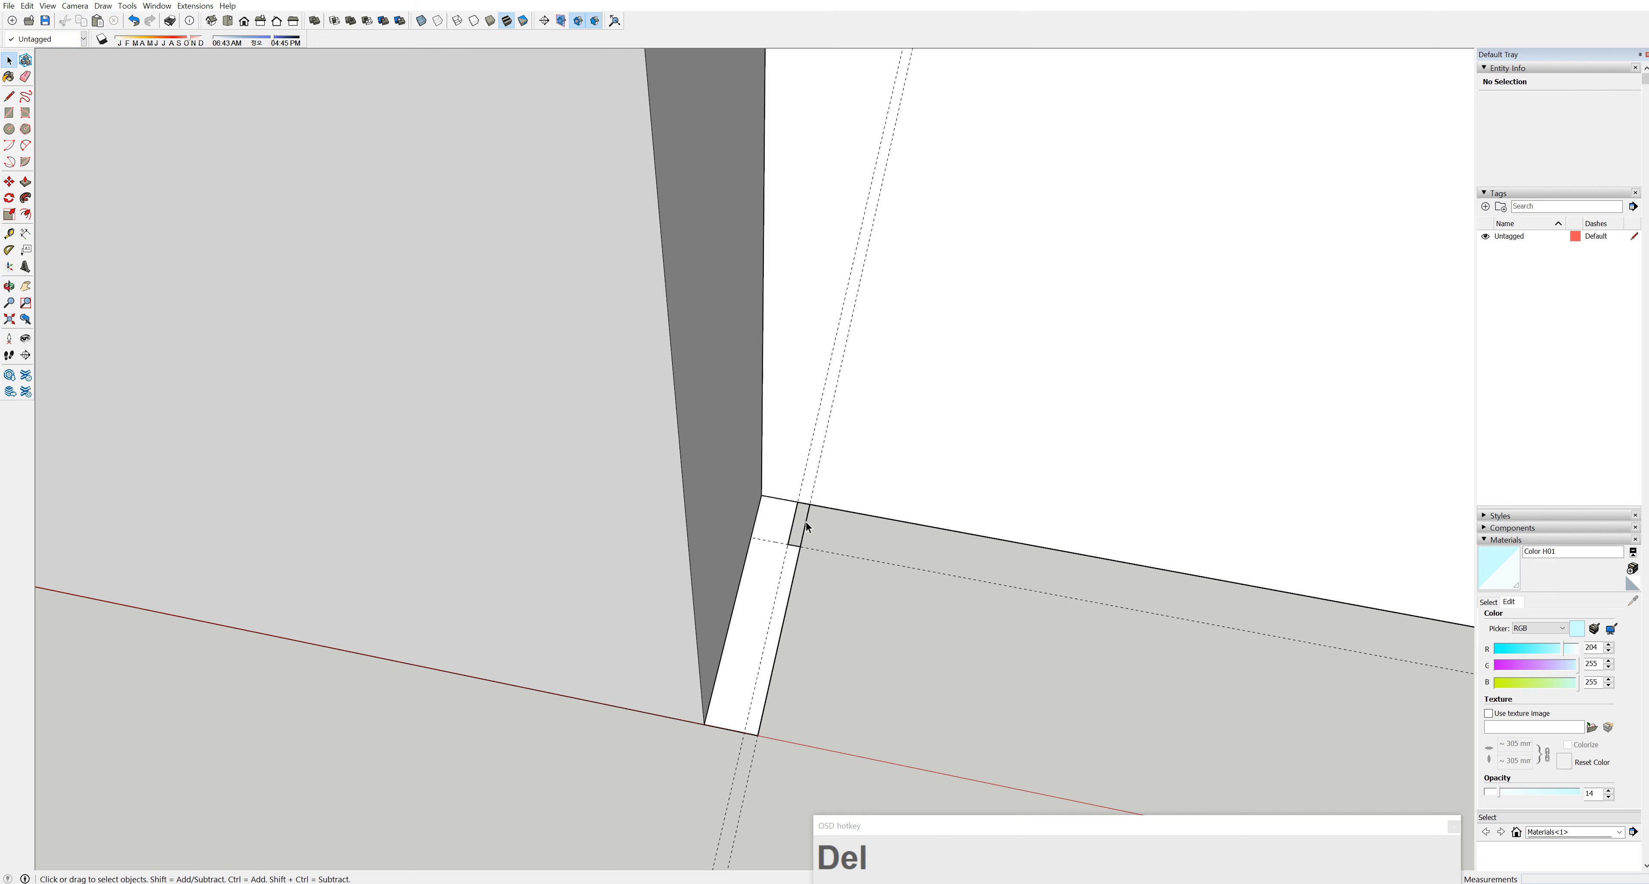
{"action": "left_click", "coordinate": [806, 524]}
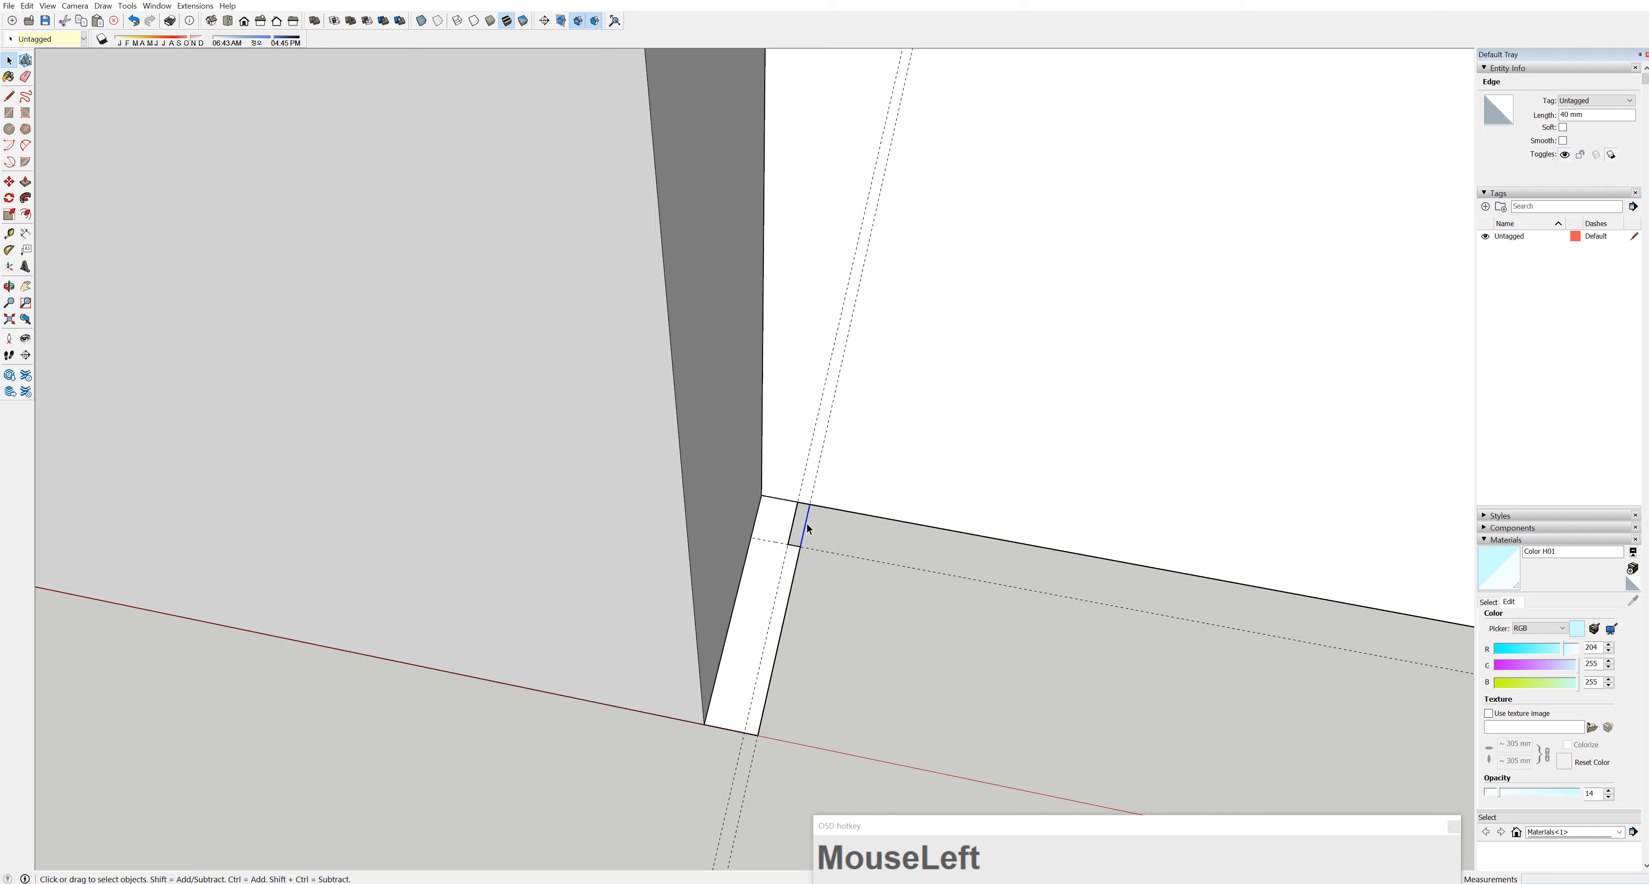
{"action": "key", "text": "Delete"}
Delete all three construction guides around the door frame profile
{"action": "scroll", "coordinate": [788, 529], "scroll_direction": "down", "scroll_amount": 4}
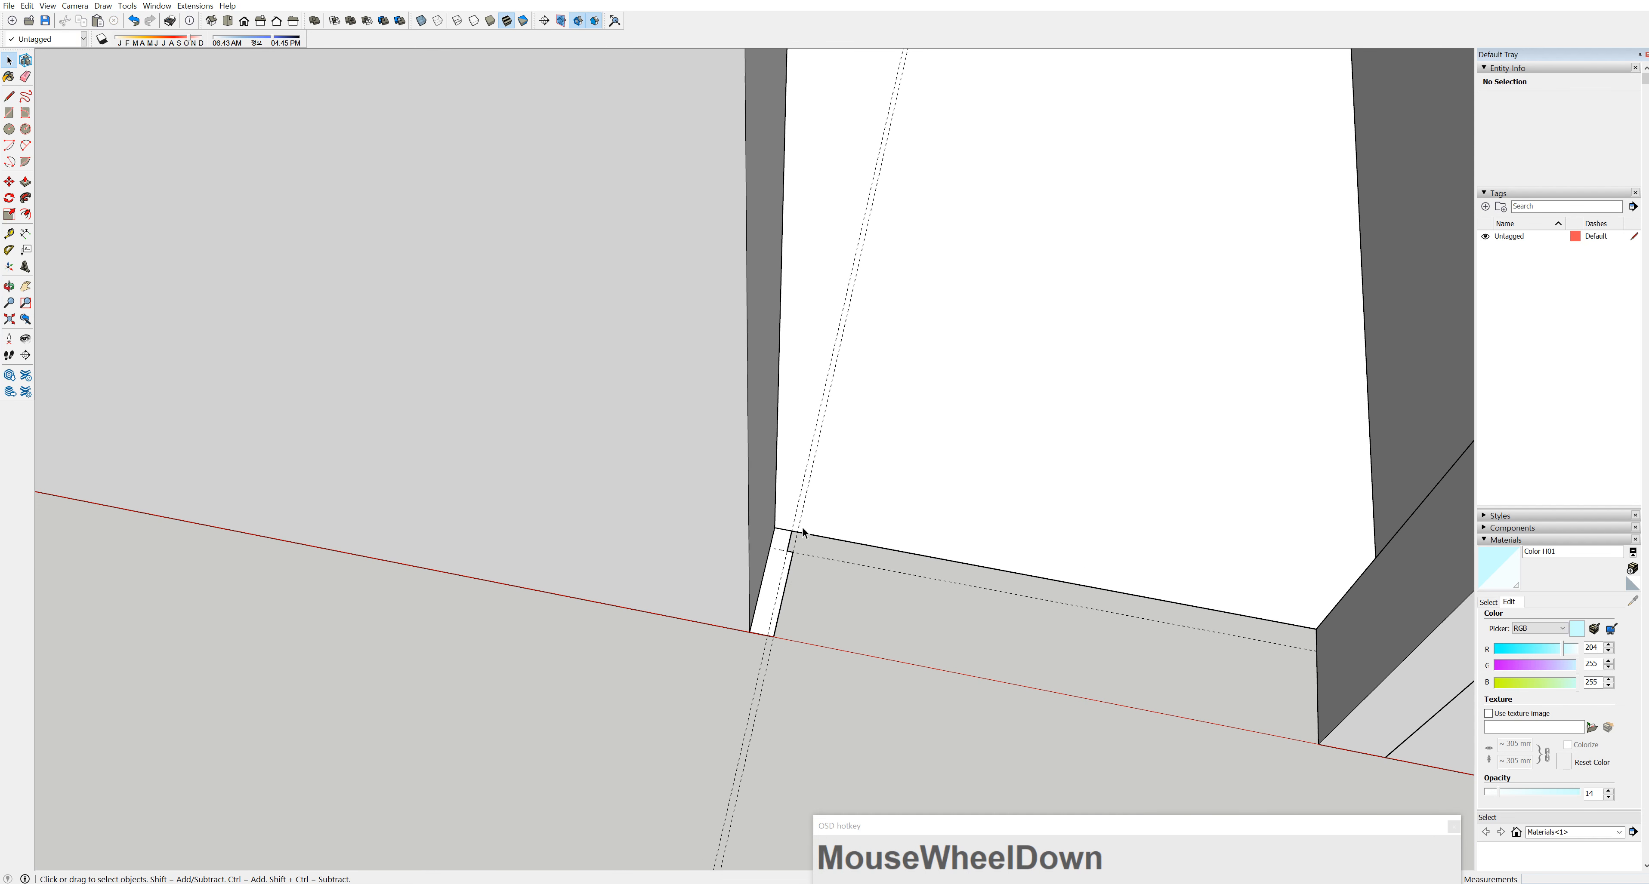
{"action": "scroll", "coordinate": [802, 528], "scroll_direction": "down", "scroll_amount": 4}
{"action": "mouse_move", "coordinate": [798, 543]}
{"action": "middle_mouse_down", "text": "shift"}
{"action": "mouse_move", "coordinate": [754, 595]}
{"action": "mouse_move", "coordinate": [801, 545]}
{"action": "middle_mouse_up", "text": "shift"}
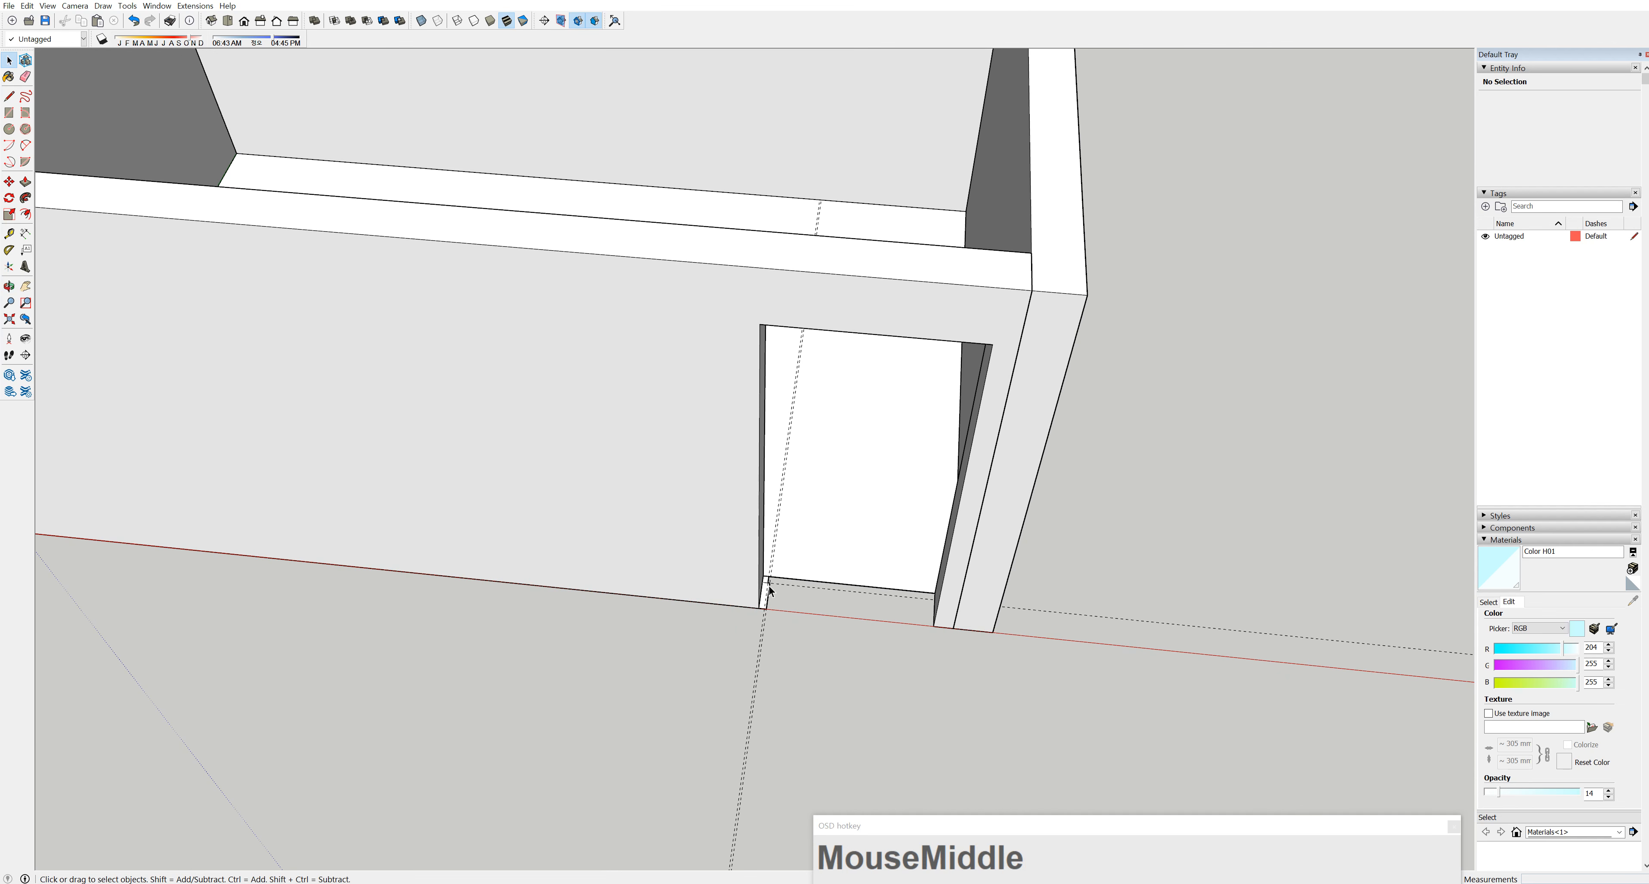
{"action": "scroll", "coordinate": [770, 589], "scroll_direction": "up", "scroll_amount": 2}
{"action": "left_click", "coordinate": [781, 656]}
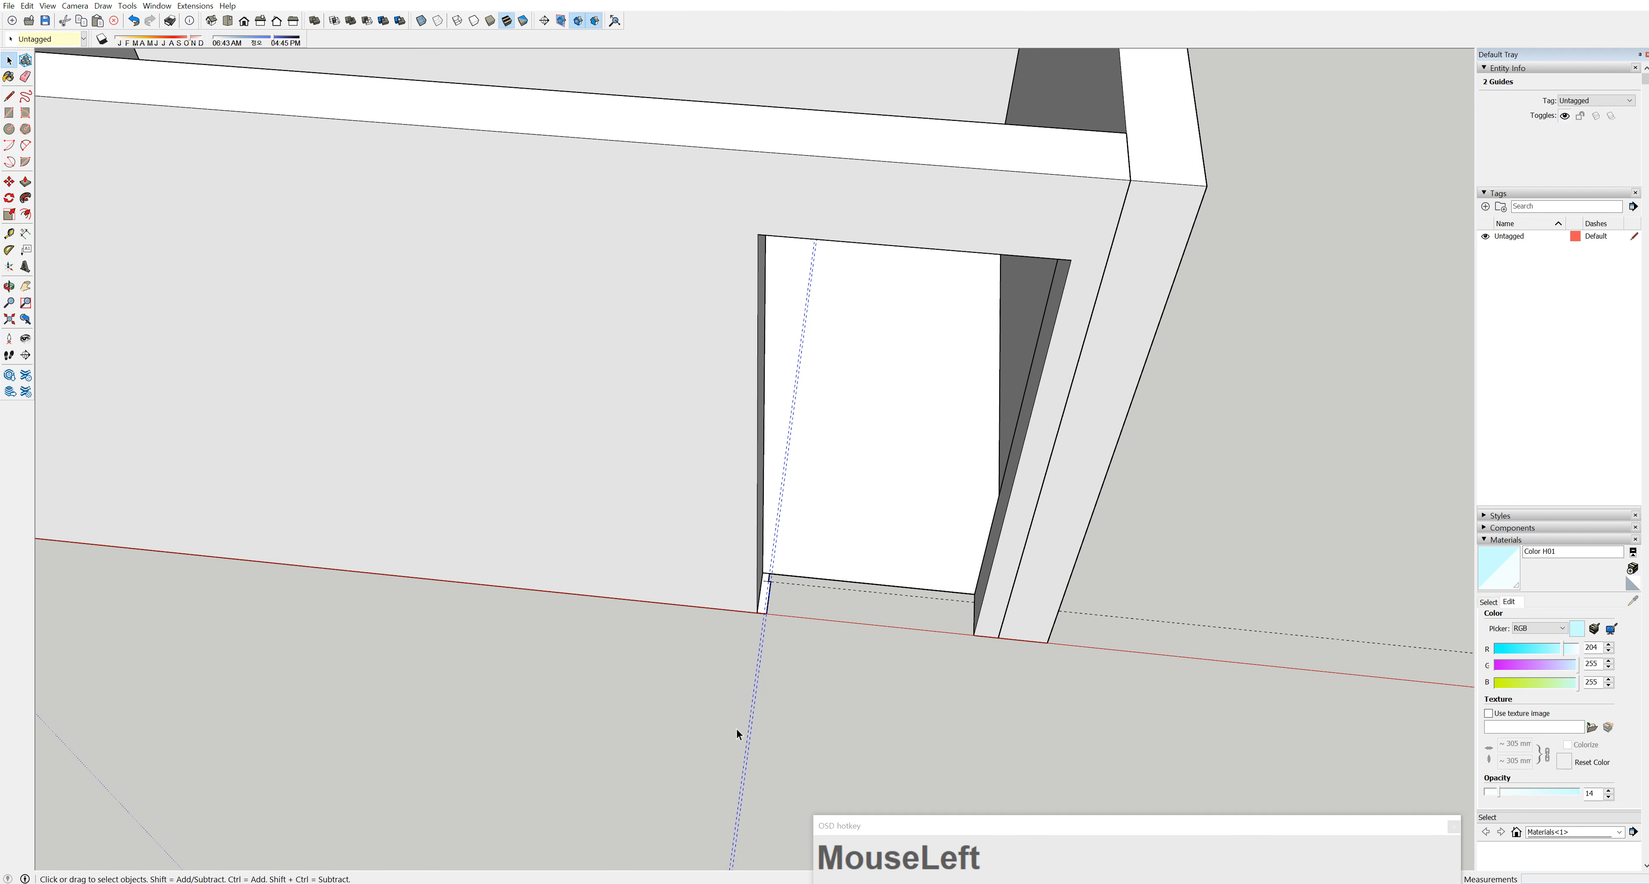
{"action": "key", "text": "Delete"}
{"action": "left_click", "coordinate": [1265, 646]}
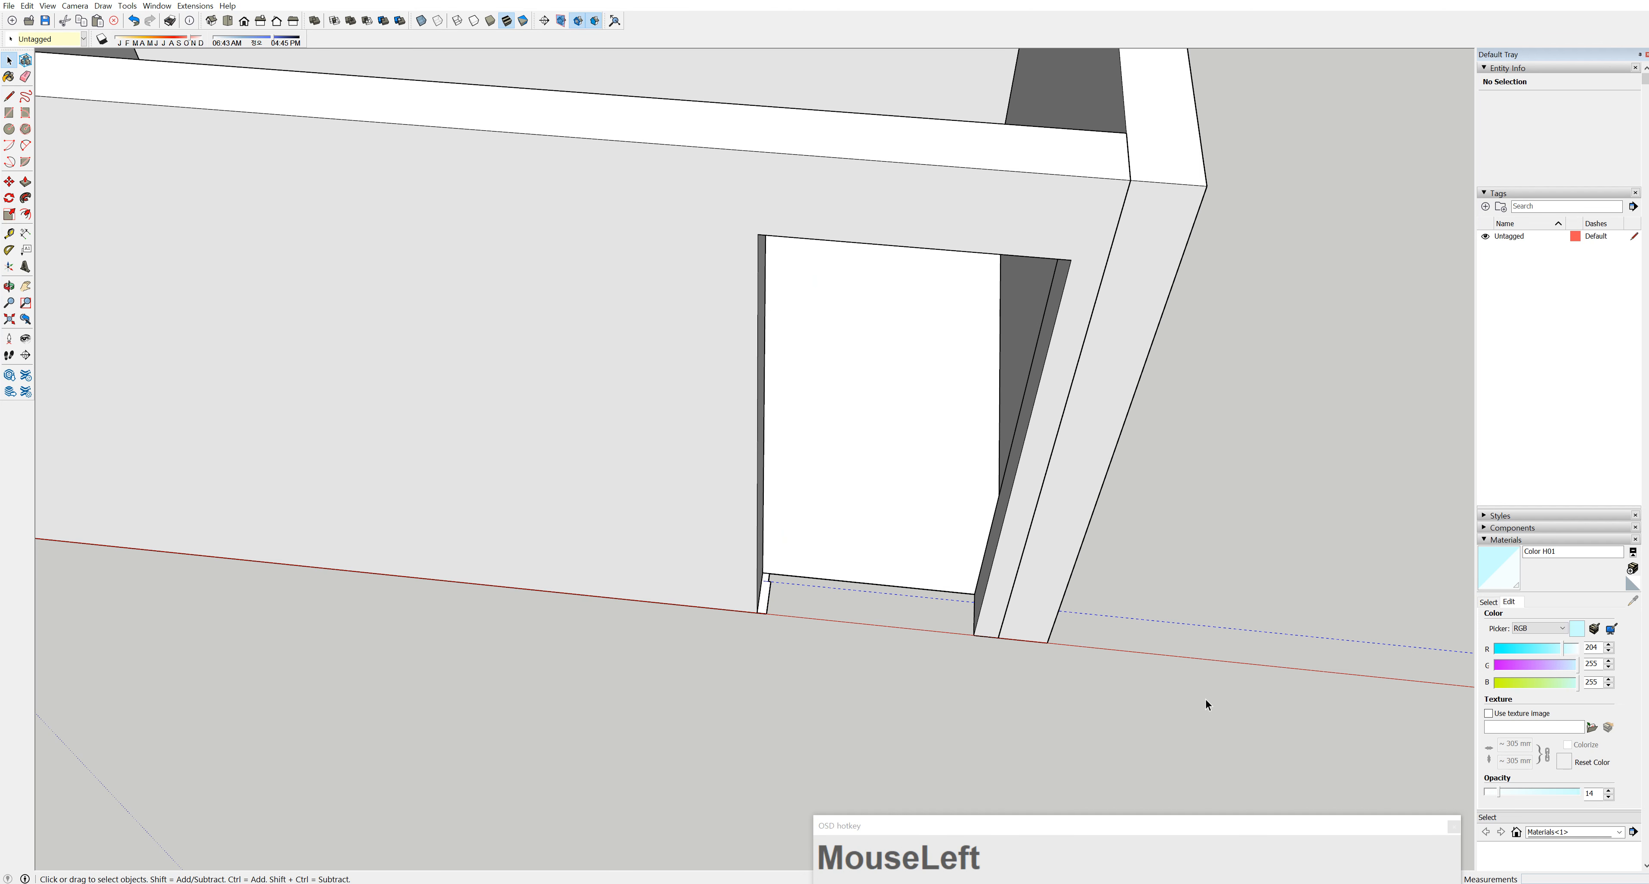
{"action": "key", "text": "Delete"}
Draw a 2100 × 900 mm rectangle across the front of the door opening, from lower corner to opposite upper corner
{"action": "middle_click_drag", "start_coordinate": [977, 609], "coordinate": [784, 577]}
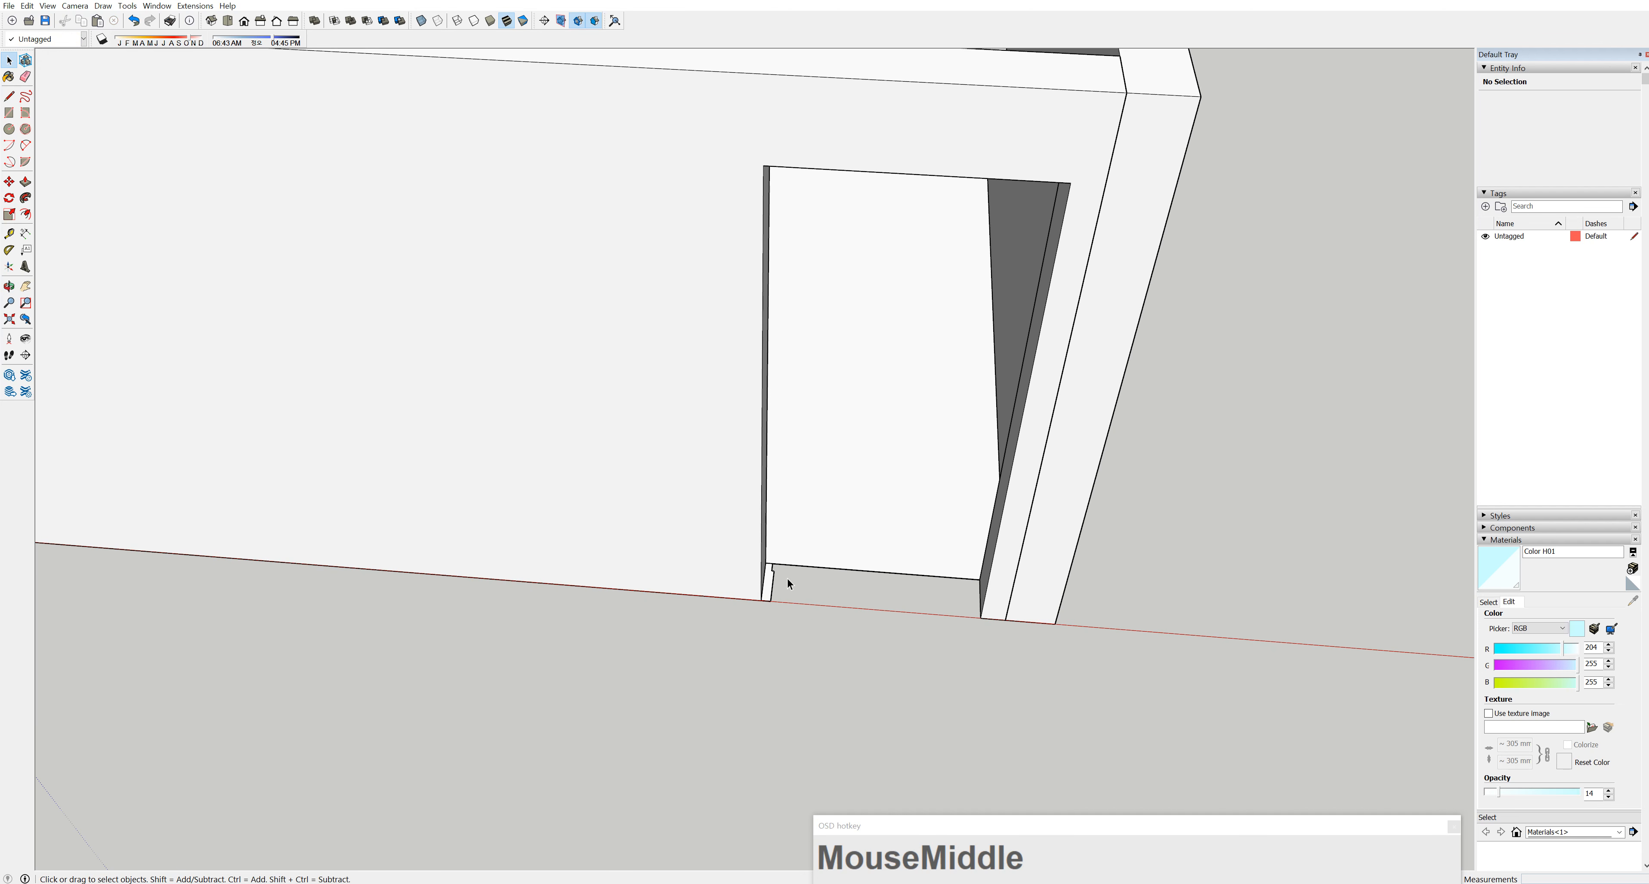
{"action": "left_click", "coordinate": [770, 584]}
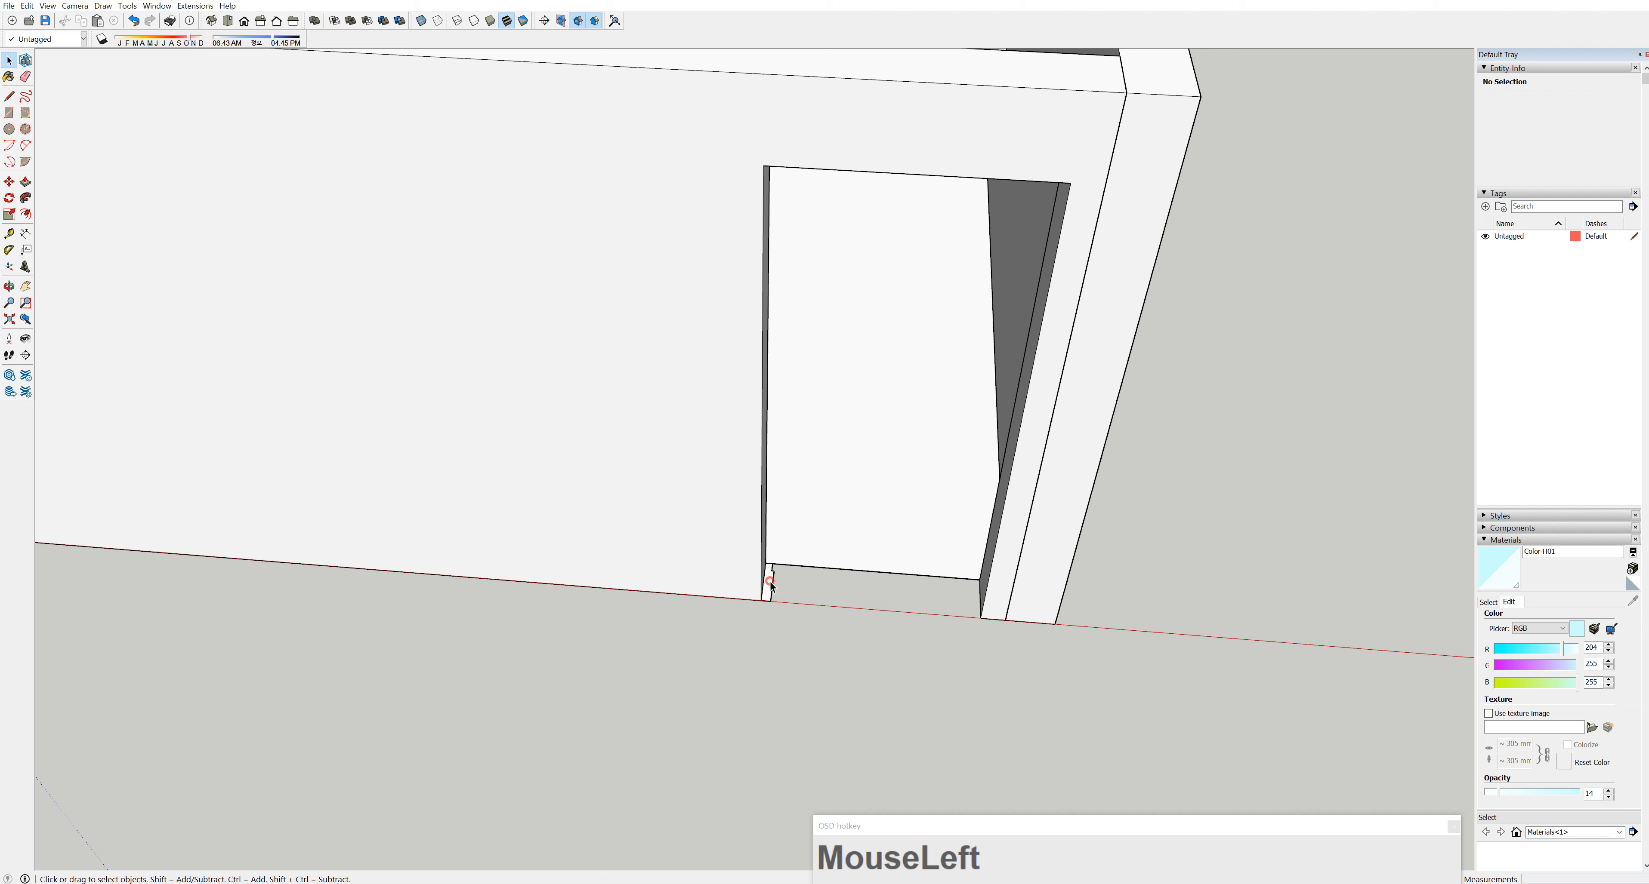
{"action": "left_click", "coordinate": [878, 616]}
{"action": "left_click", "coordinate": [9, 112]}
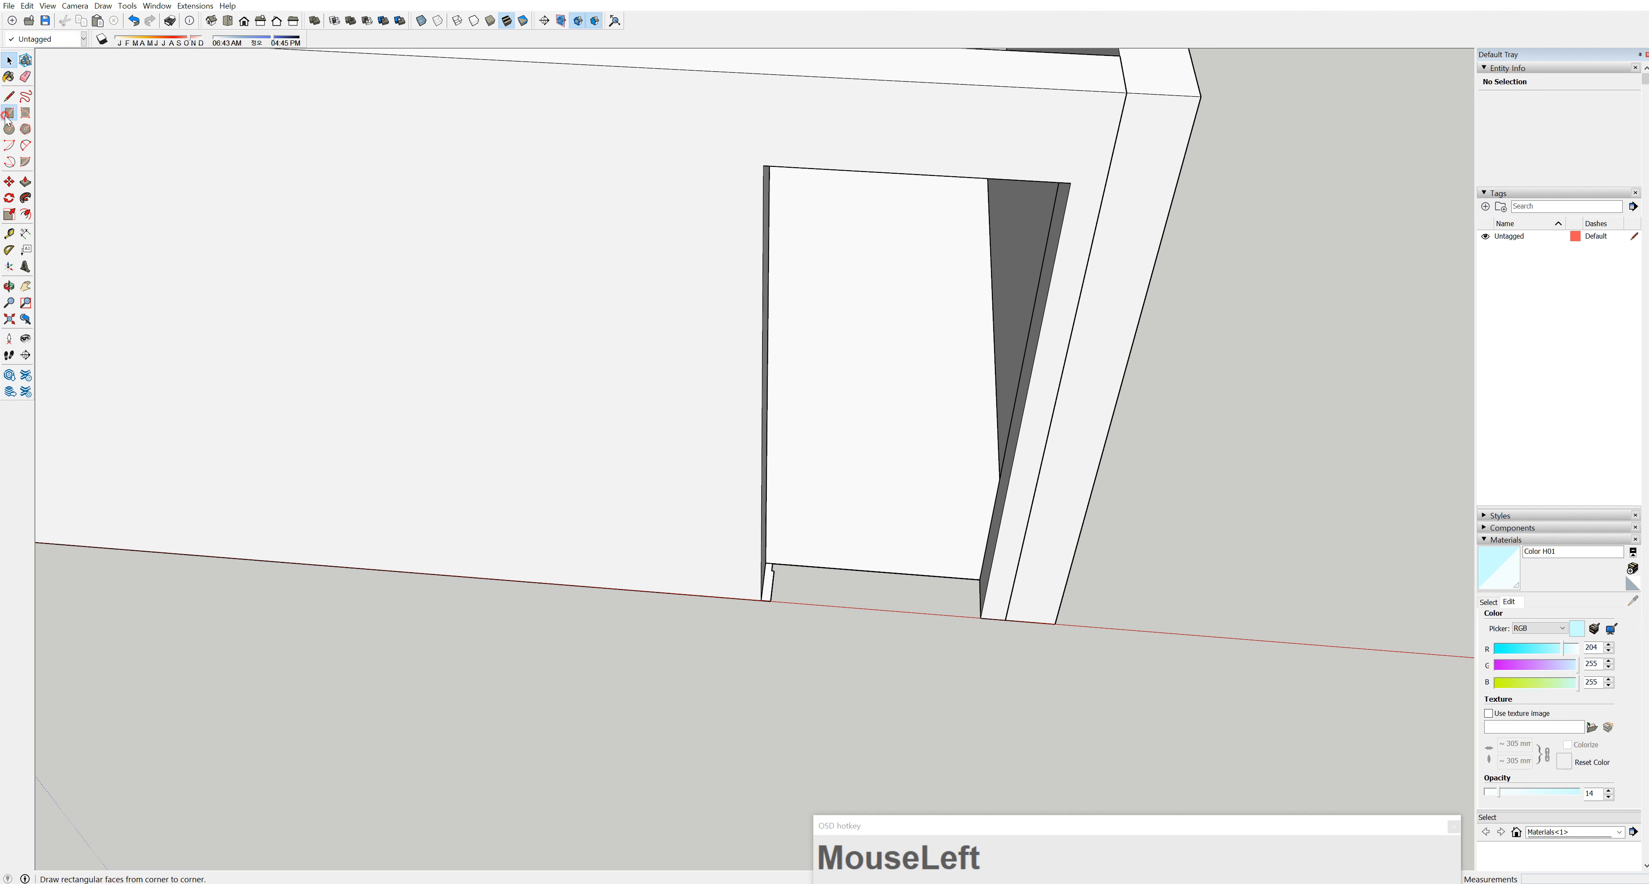
{"action": "left_click_drag", "start_coordinate": [768, 585], "coordinate": [1069, 178]}
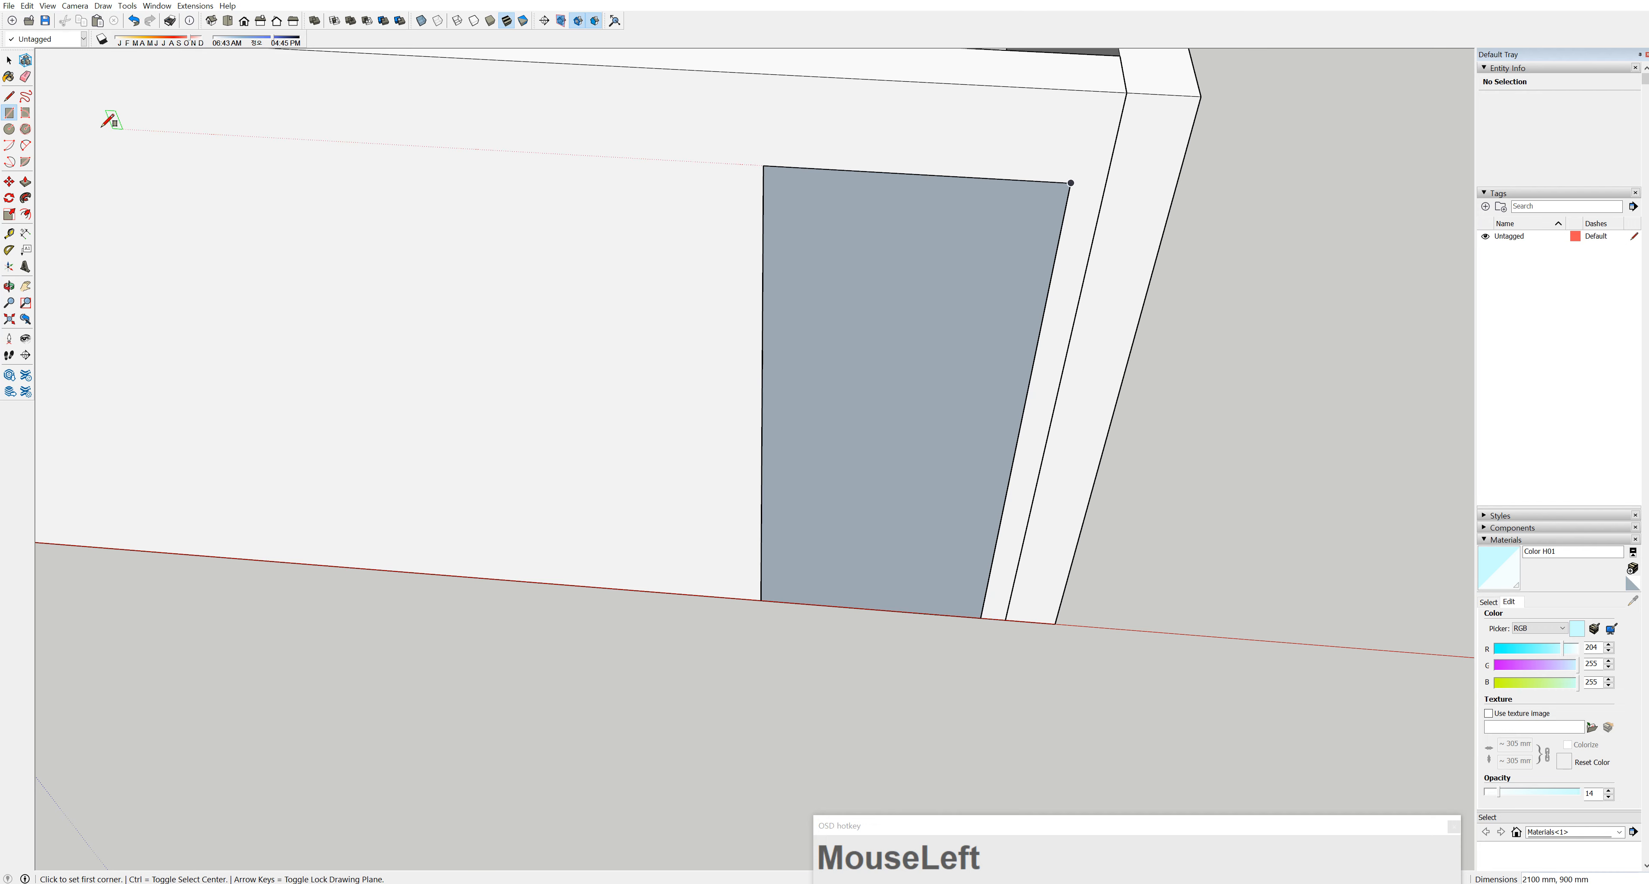
Erase the bottom edge of the door rectangle, leaving its side and top edges as the frame path
{"action": "left_click", "coordinate": [26, 77]}
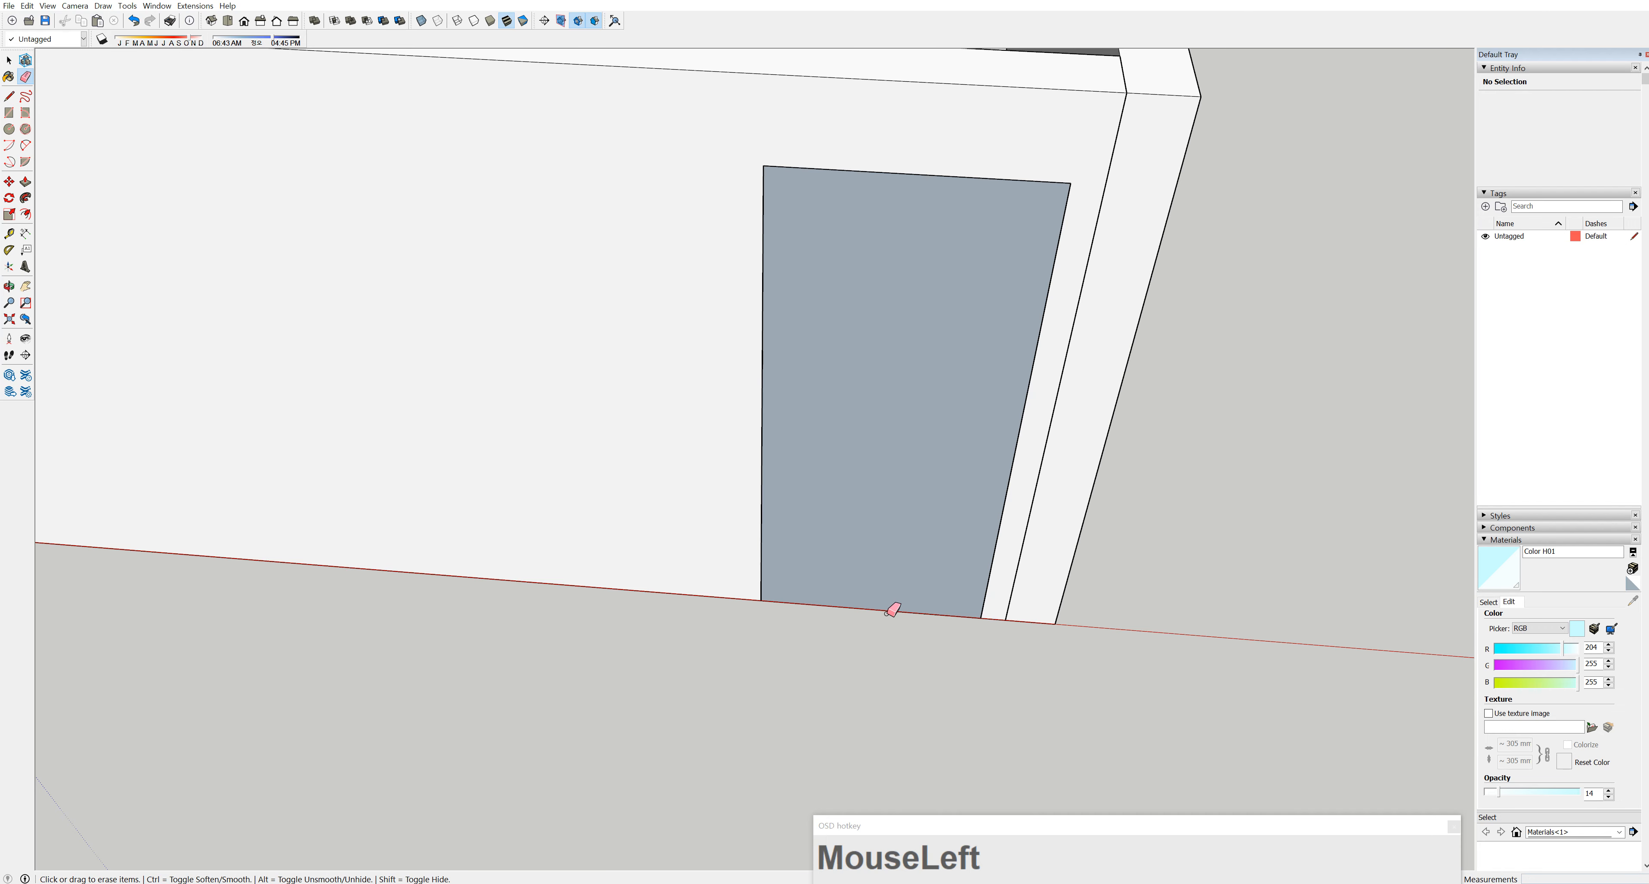
{"action": "left_click_drag", "start_coordinate": [893, 605], "coordinate": [895, 611]}
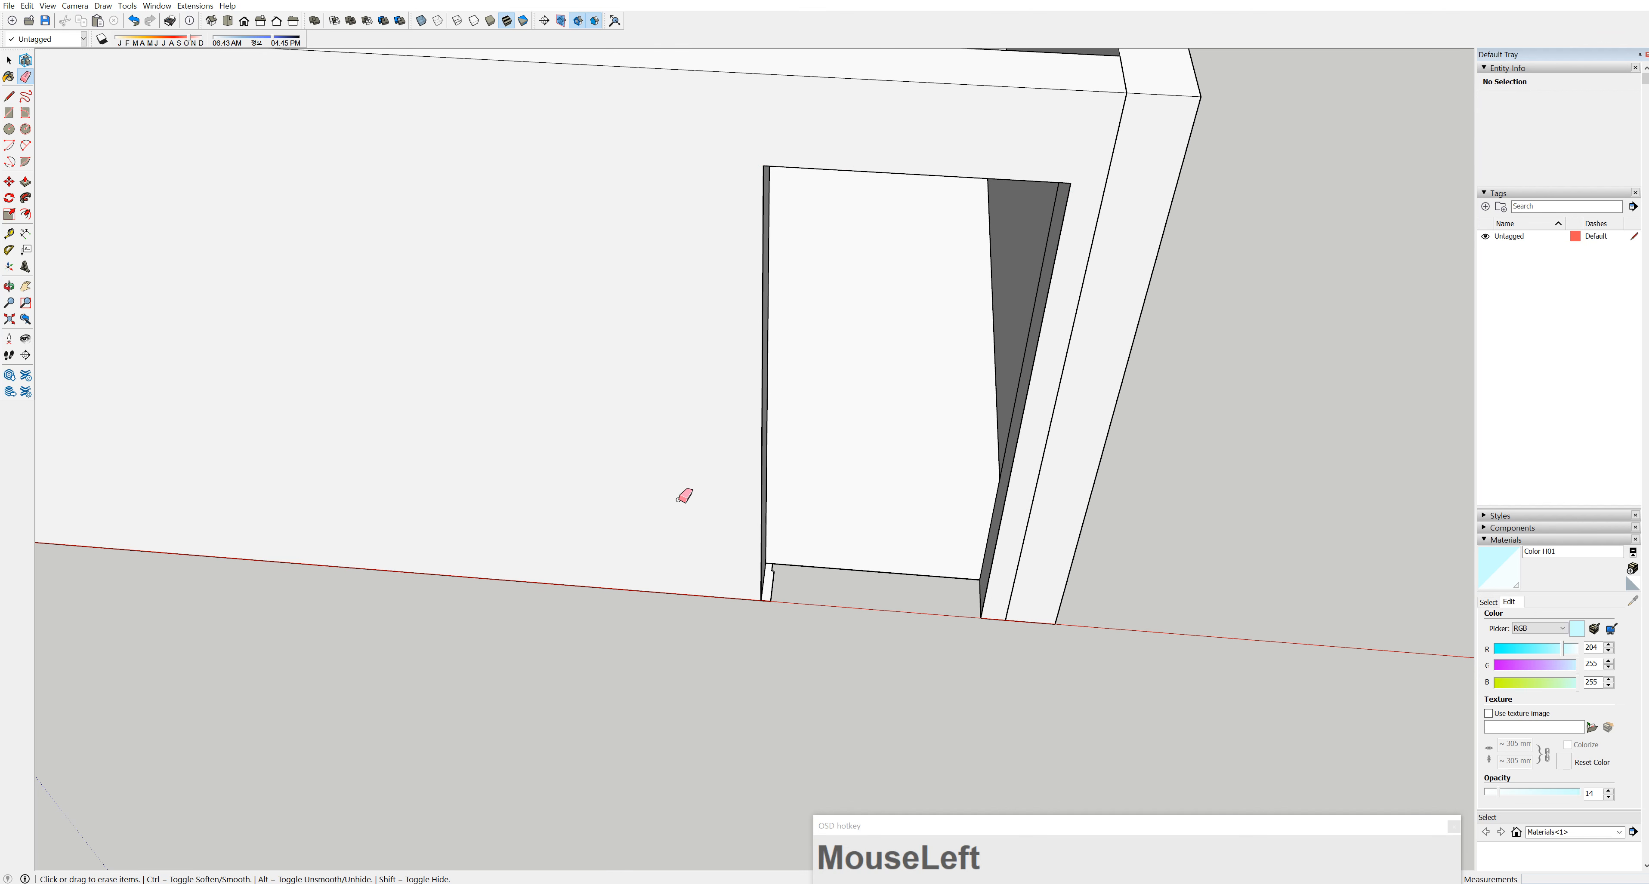
{"action": "middle_click_drag", "start_coordinate": [696, 520], "coordinate": [673, 530]}
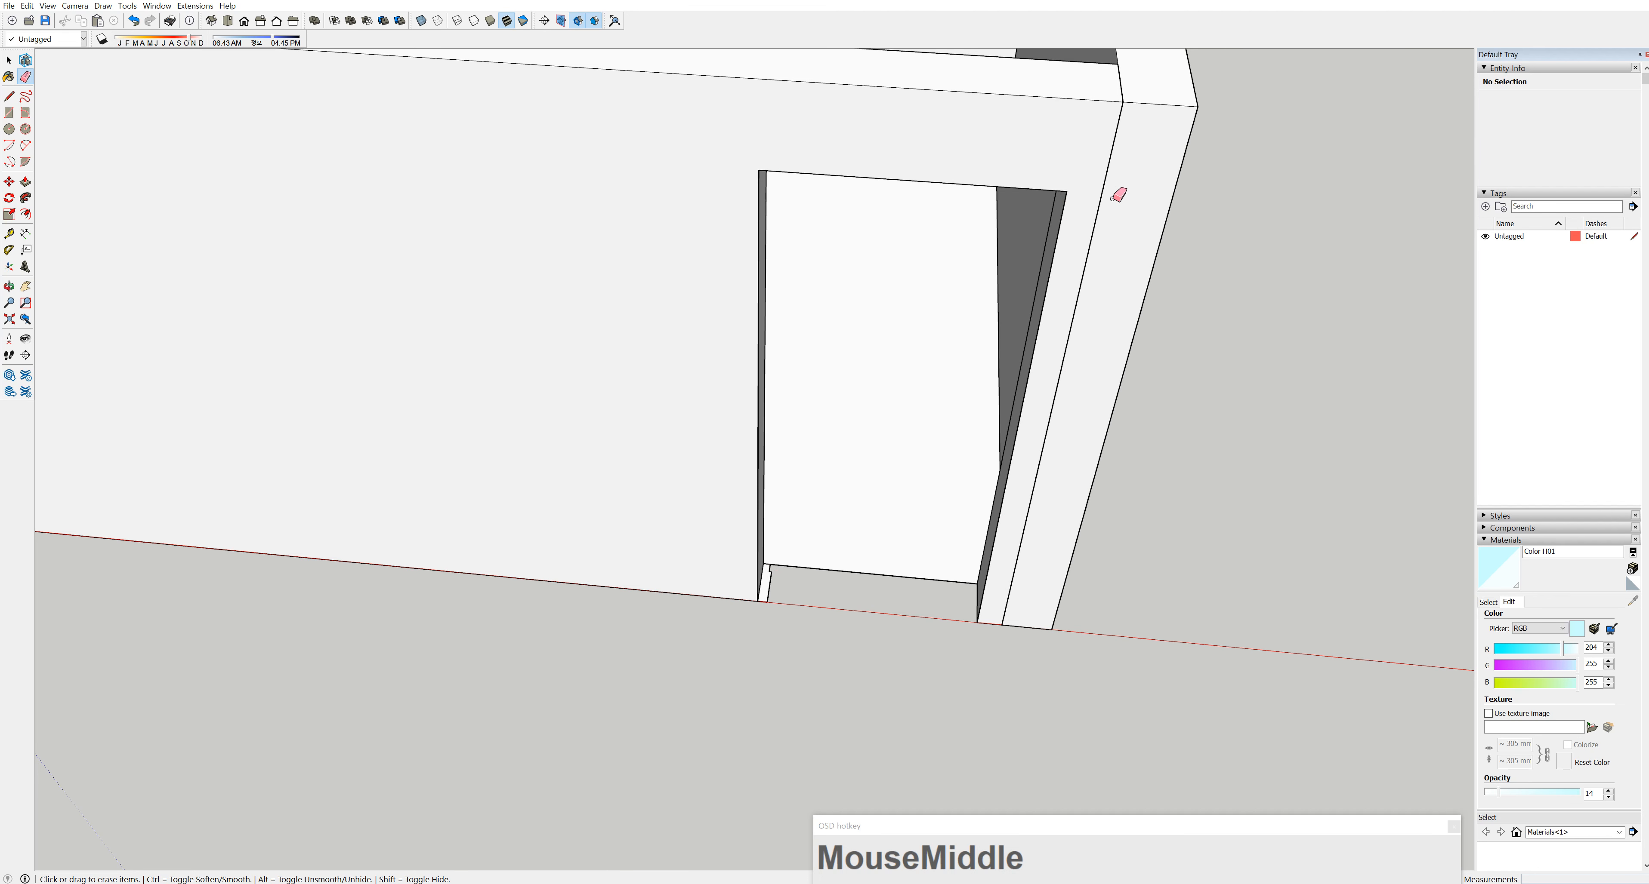
{"action": "middle_click_drag", "start_coordinate": [832, 403], "coordinate": [780, 545]}
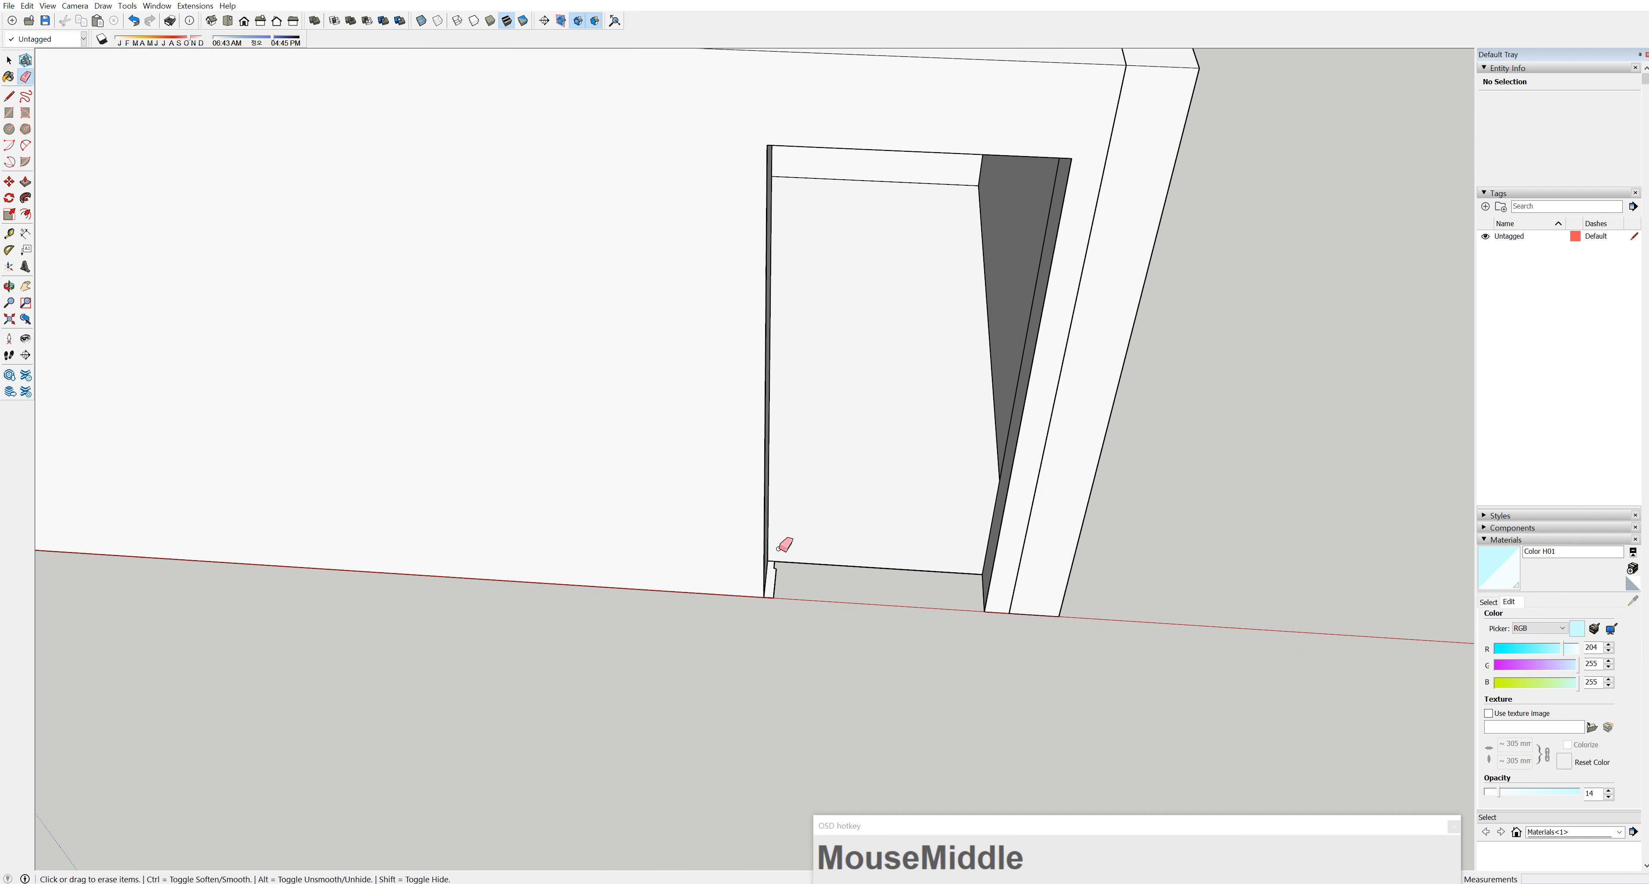
Sweep the notched frame profile along the side and top edges of the door opening with Follow Me
{"action": "left_click", "coordinate": [9, 60]}
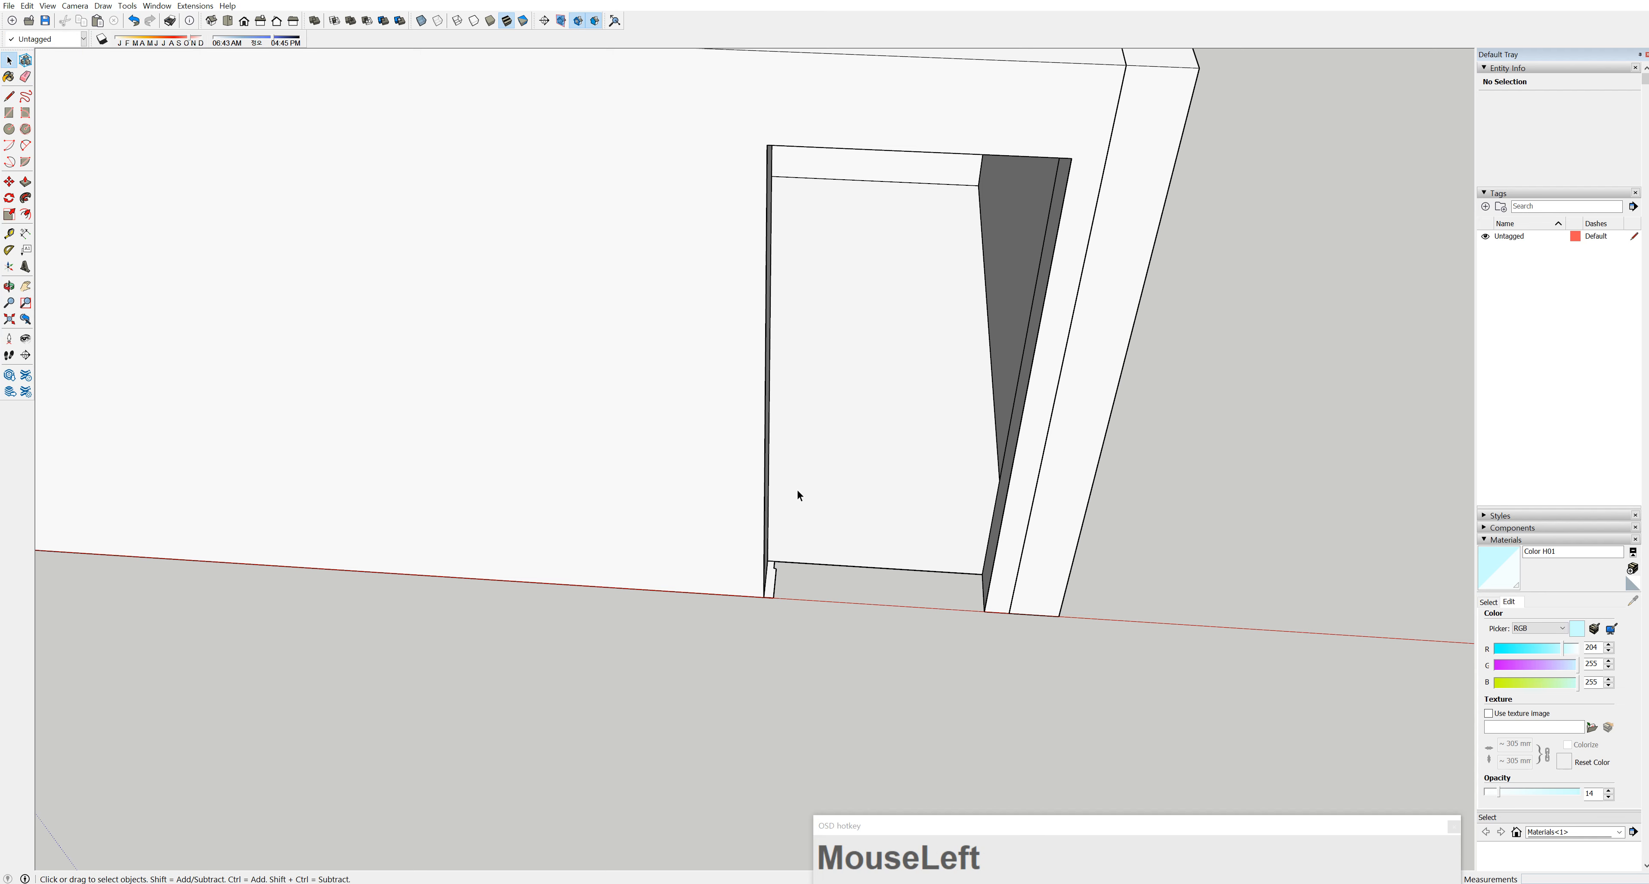
{"action": "middle_click_drag", "start_coordinate": [768, 572], "coordinate": [722, 599]}
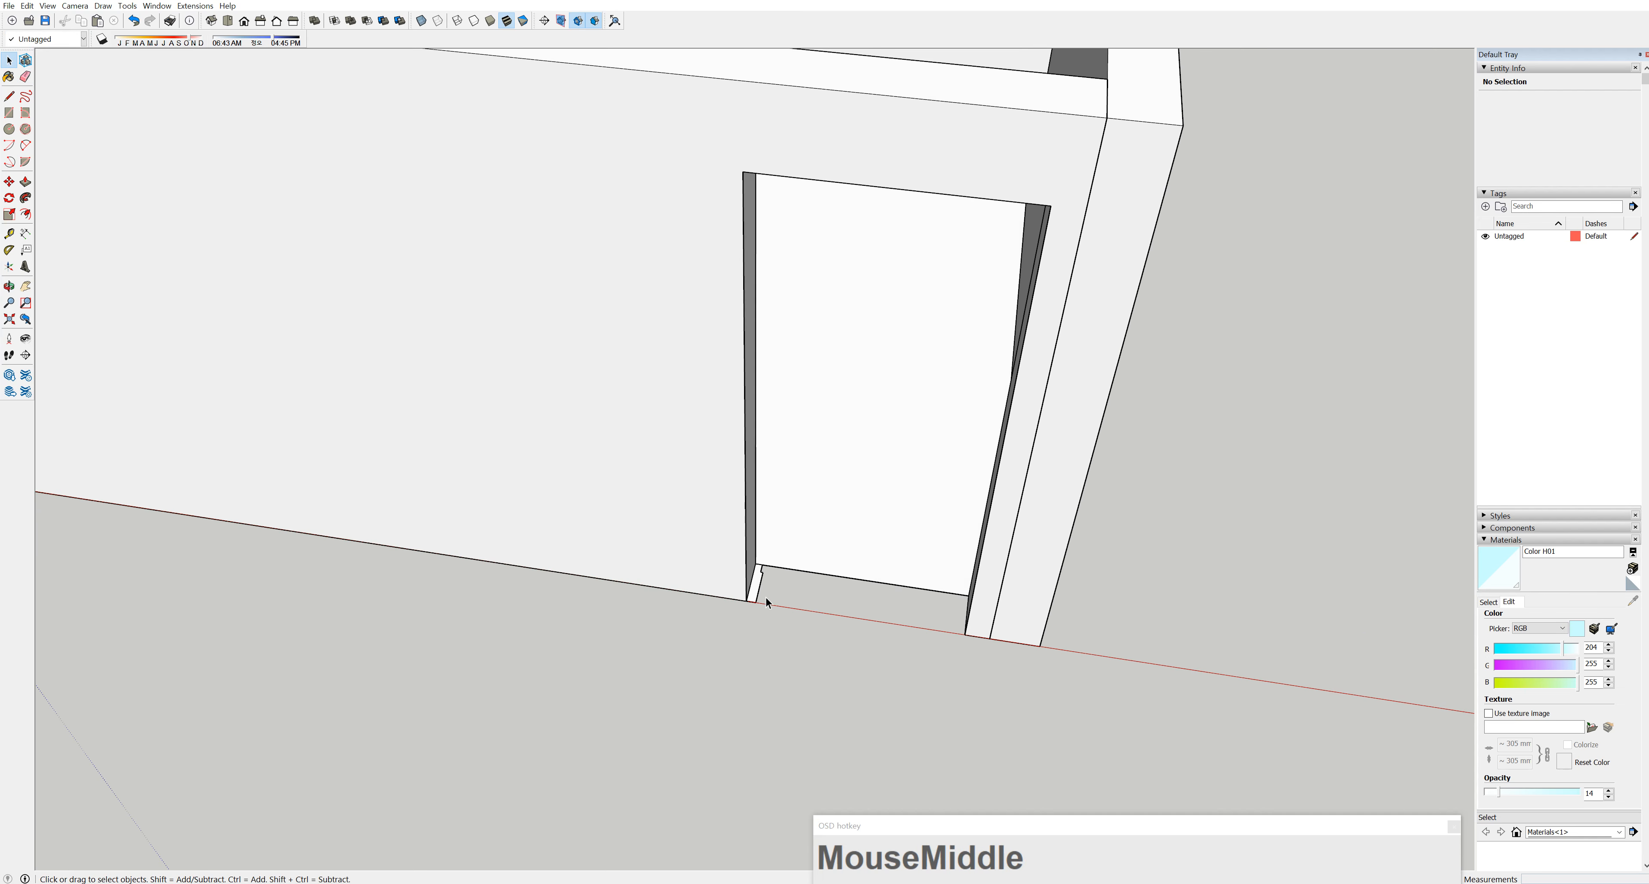
{"action": "scroll", "coordinate": [766, 599], "scroll_direction": "up", "scroll_amount": 2}
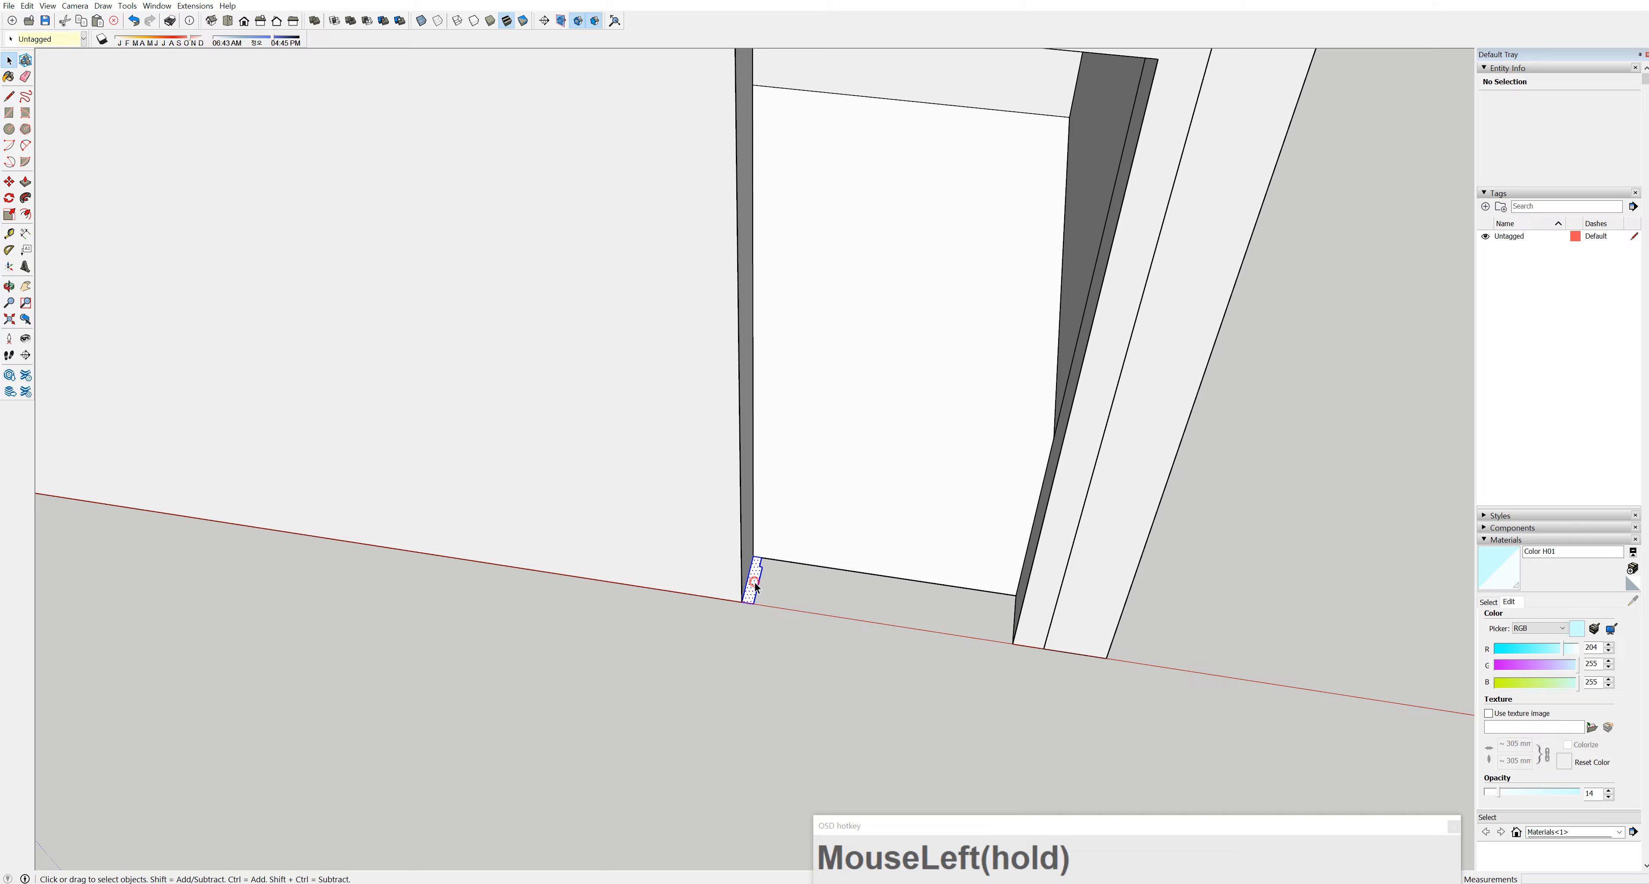
{"action": "double_click", "coordinate": [754, 584]}
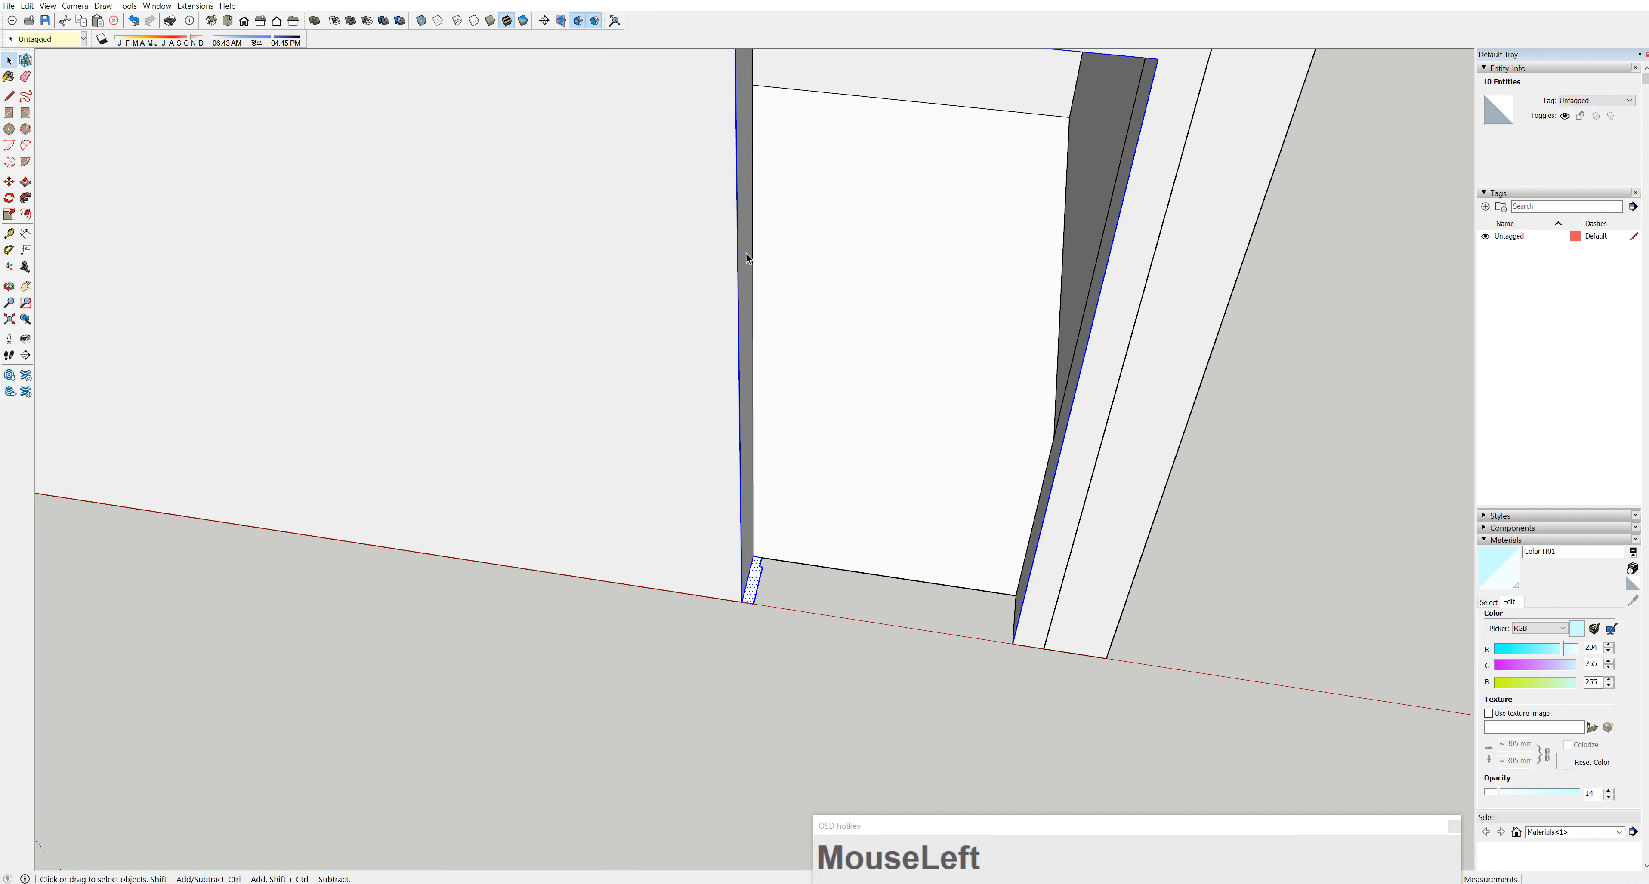
{"action": "scroll", "coordinate": [1101, 285], "scroll_direction": "down", "scroll_amount": 3}
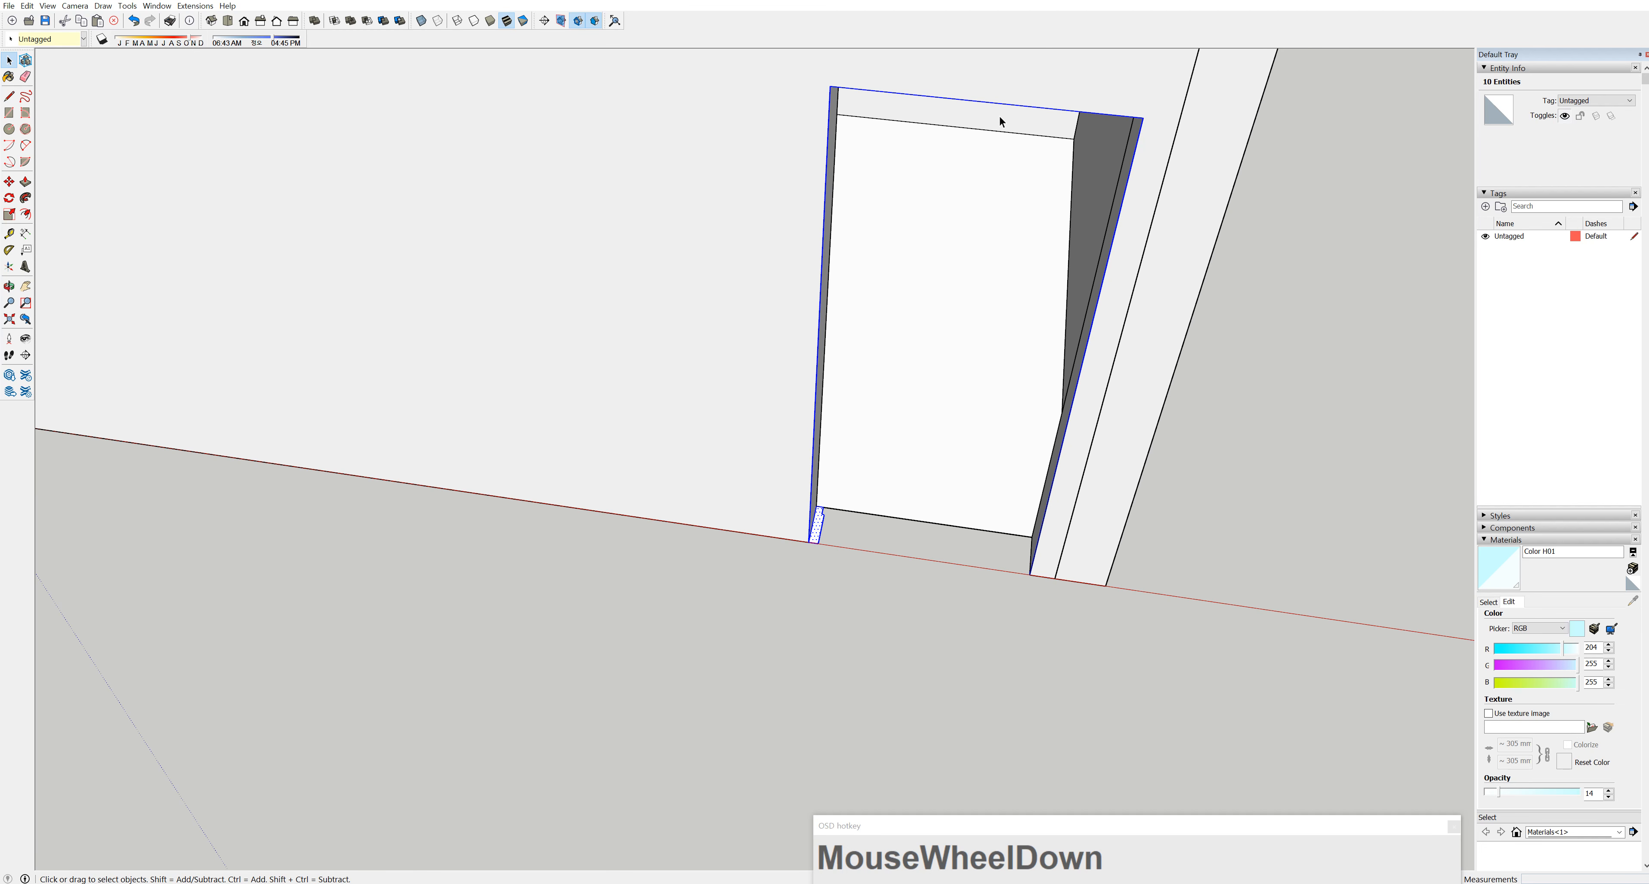
{"action": "scroll", "coordinate": [836, 536], "scroll_direction": "up", "scroll_amount": 2}
{"action": "middle_click_drag", "start_coordinate": [836, 536], "coordinate": [828, 545]}
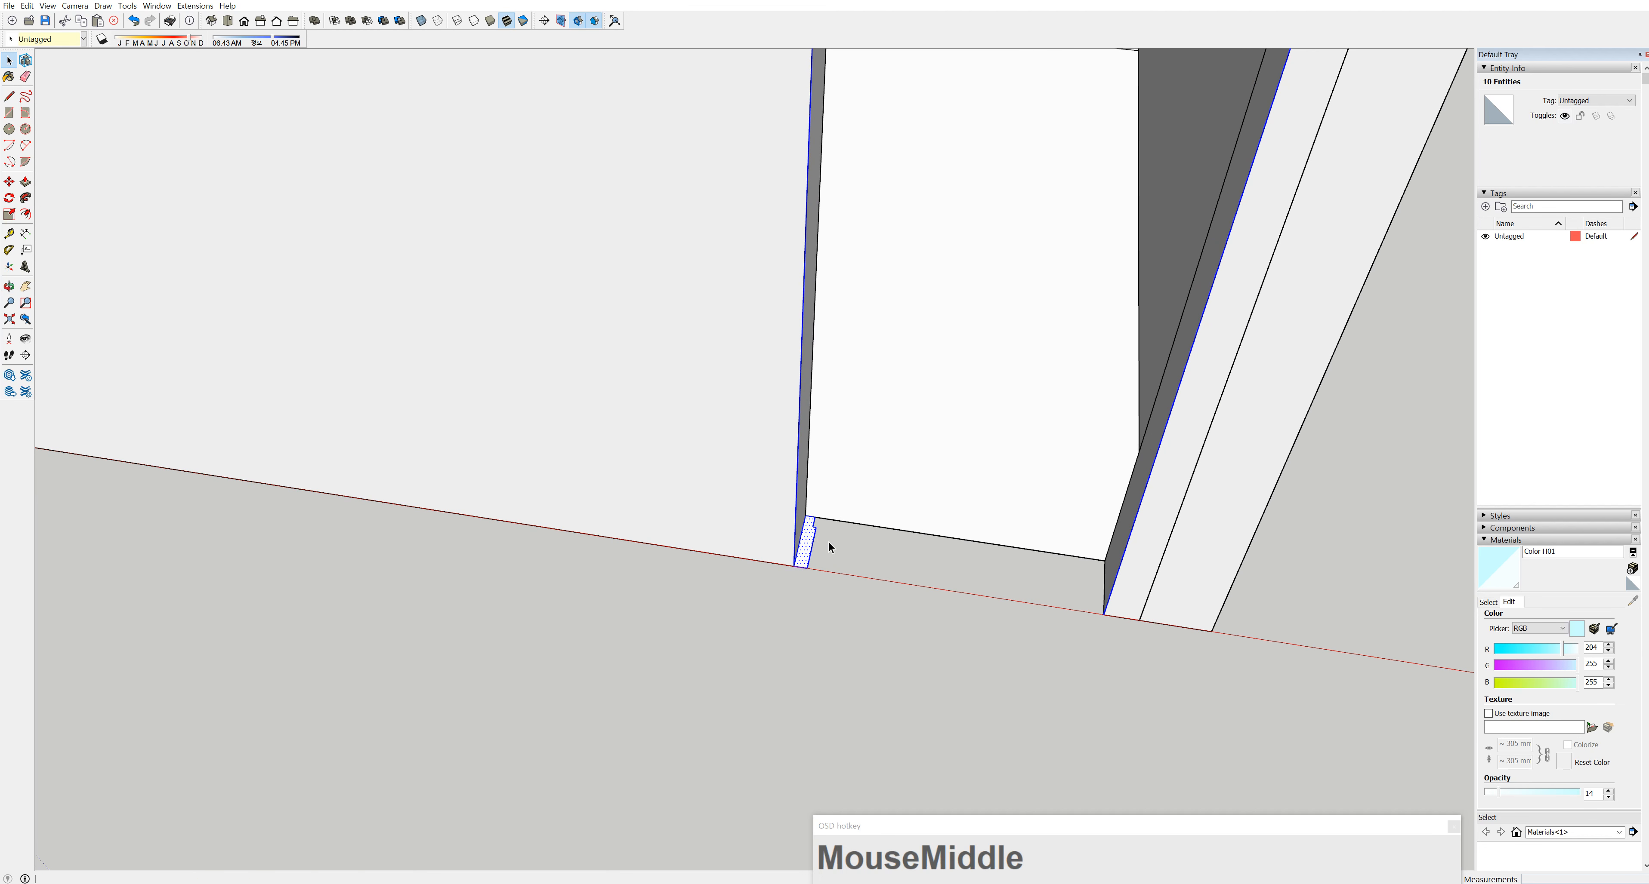
{"action": "key", "text": "shift"}
{"action": "left_click_drag", "start_coordinate": [770, 501], "coordinate": [836, 582], "text": "shift"}
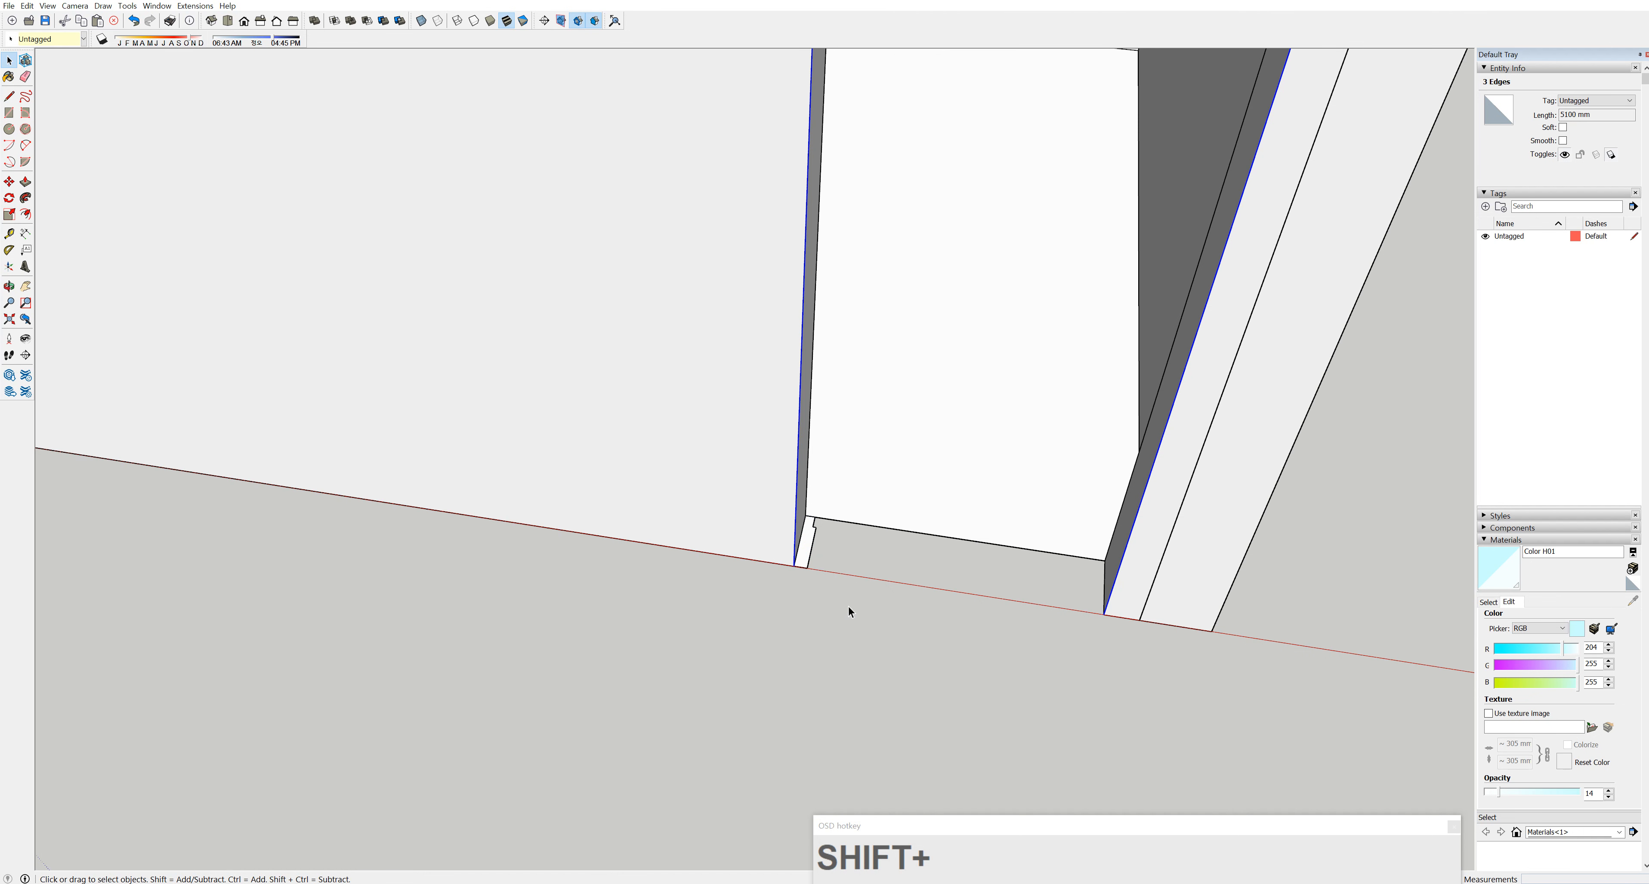
{"action": "scroll", "coordinate": [807, 561], "scroll_direction": "down", "scroll_amount": 1}
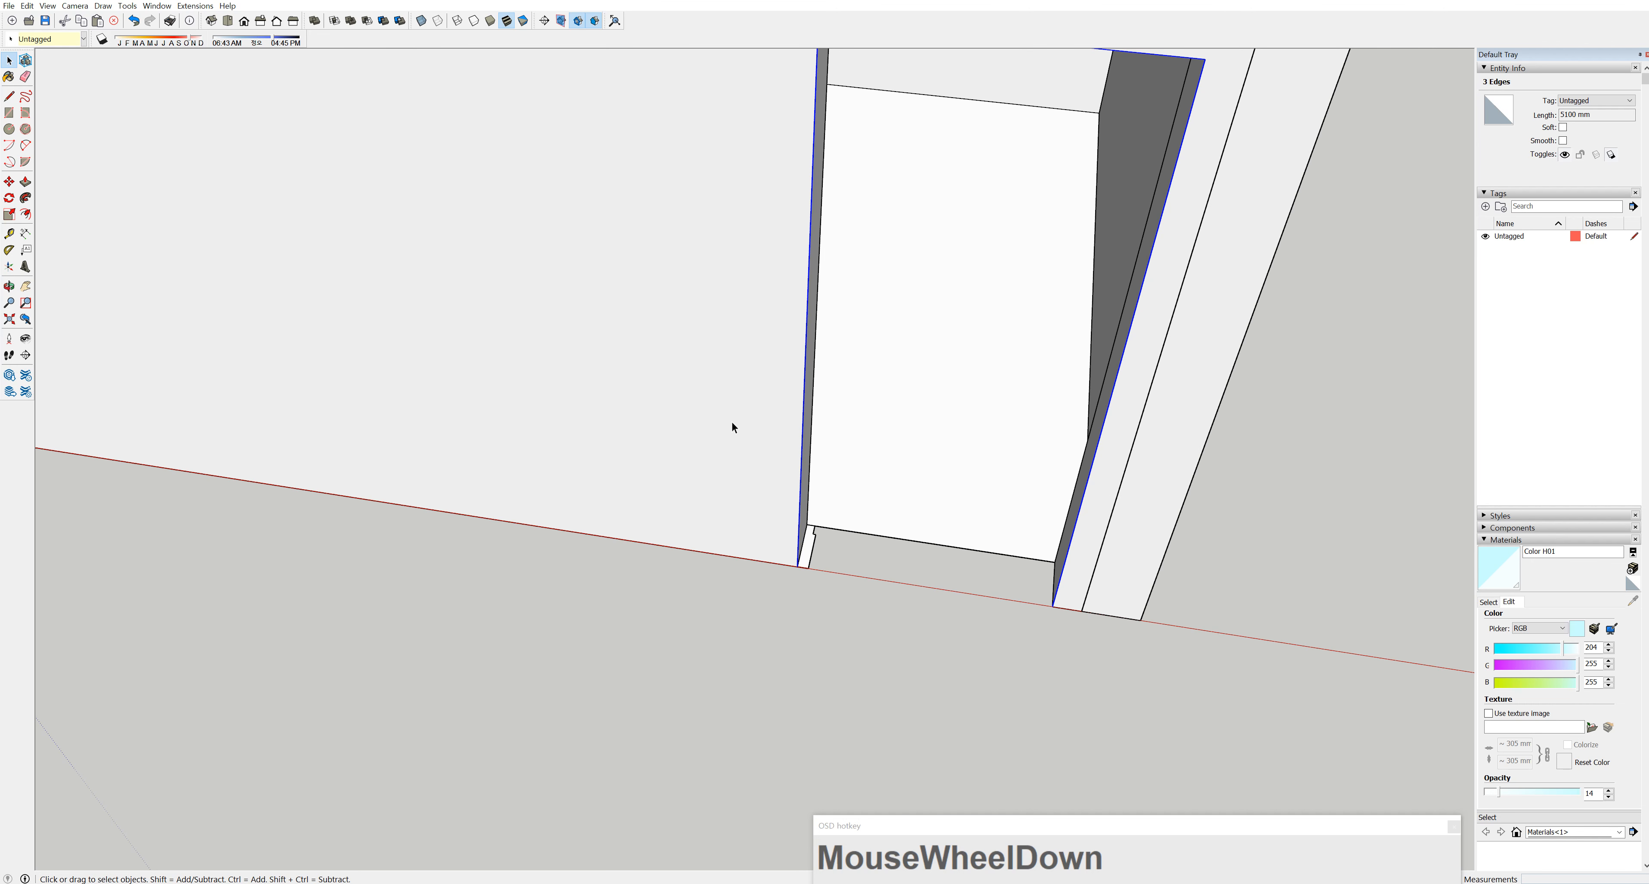
{"action": "left_click", "coordinate": [26, 198]}
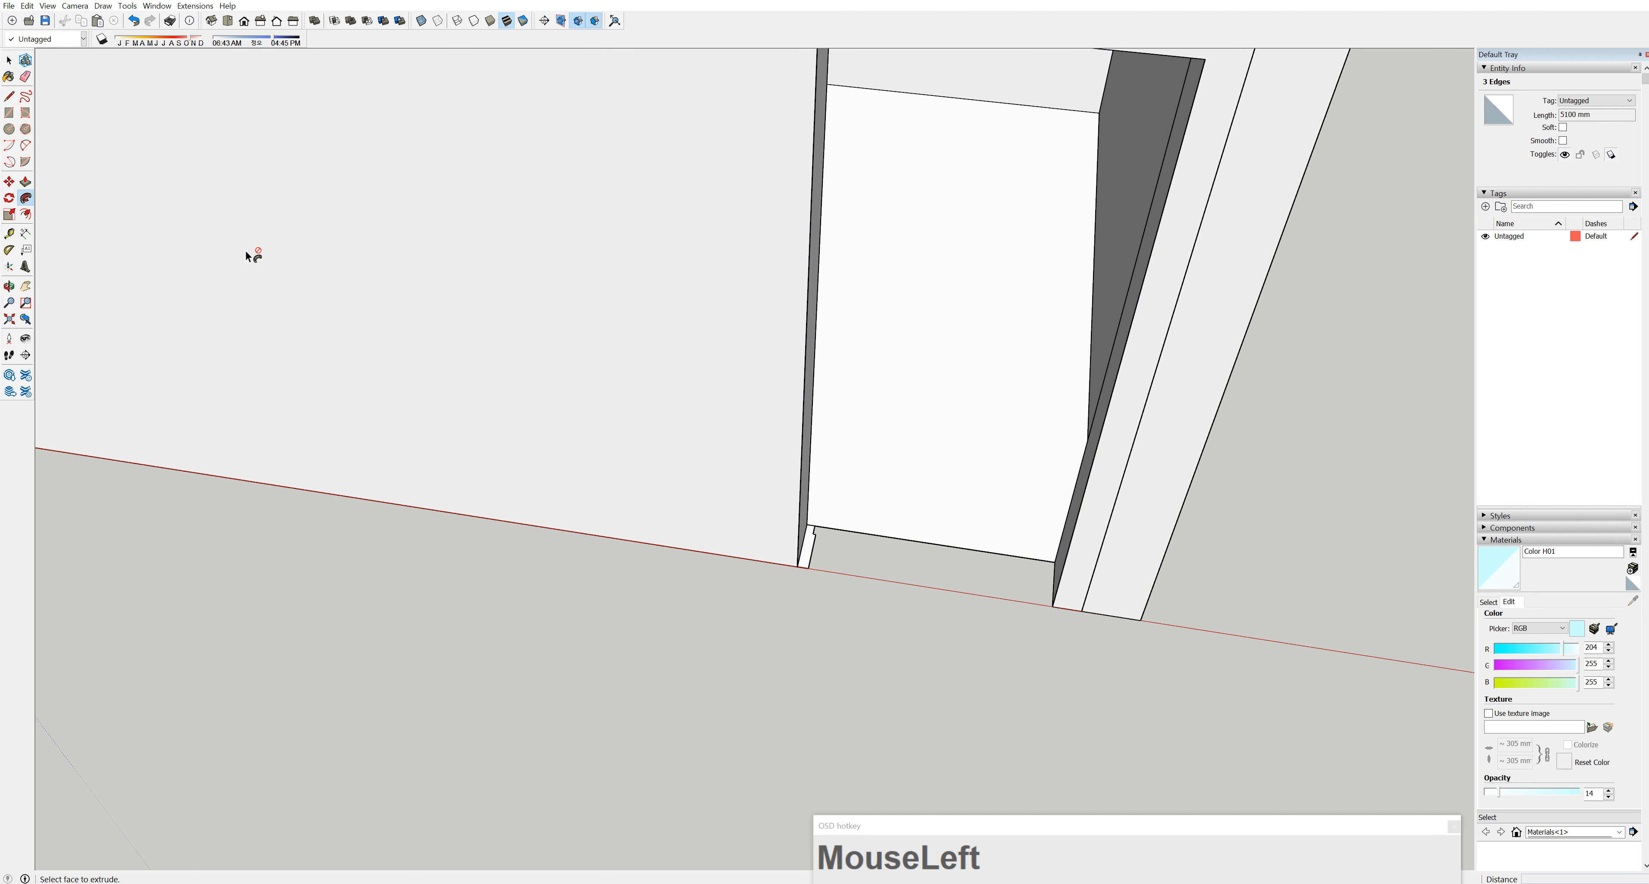
{"action": "middle_click_drag", "start_coordinate": [810, 549], "coordinate": [745, 525]}
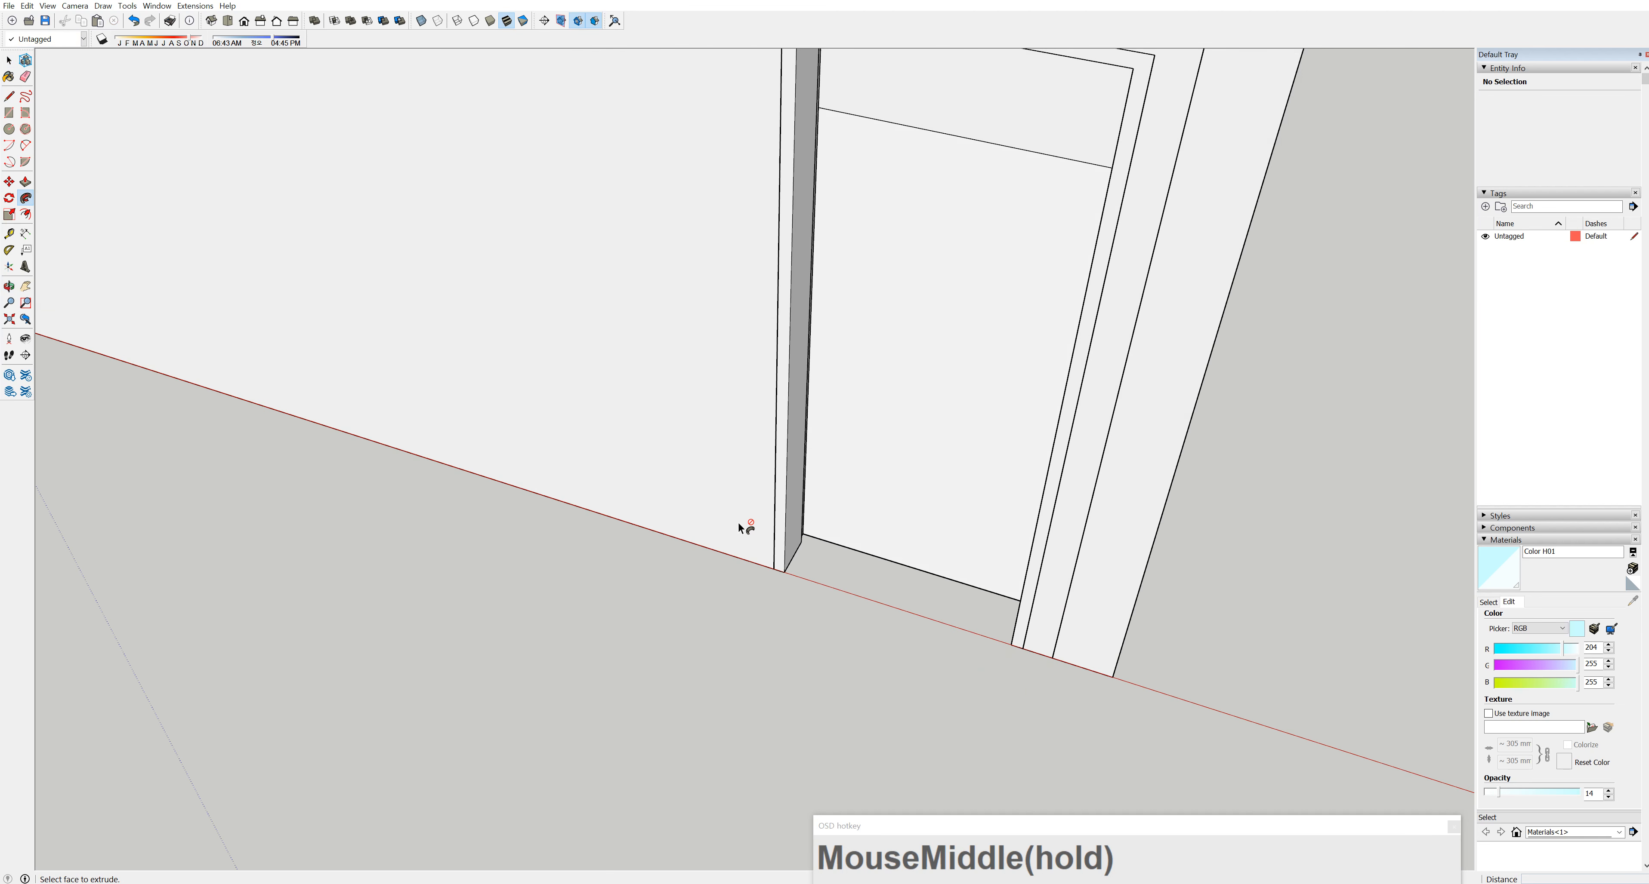
{"action": "scroll", "coordinate": [789, 191], "scroll_direction": "down", "scroll_amount": 2}
{"action": "middle_click_drag", "start_coordinate": [982, 490], "coordinate": [935, 495]}
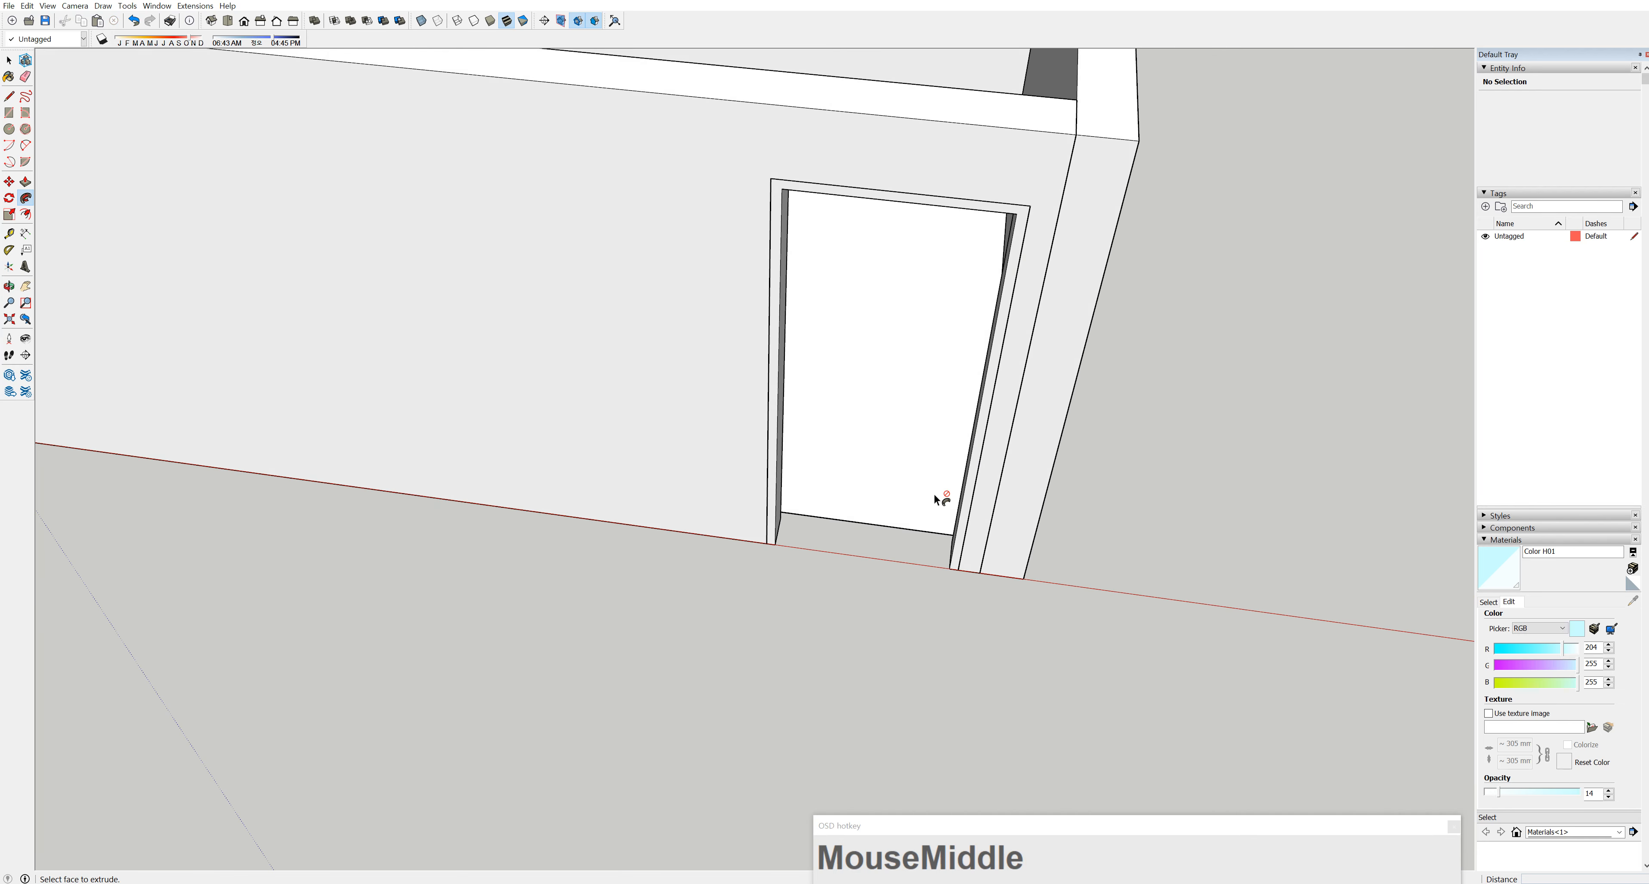
Select the entire swept door frame and make it a group
{"action": "left_click", "coordinate": [9, 61]}
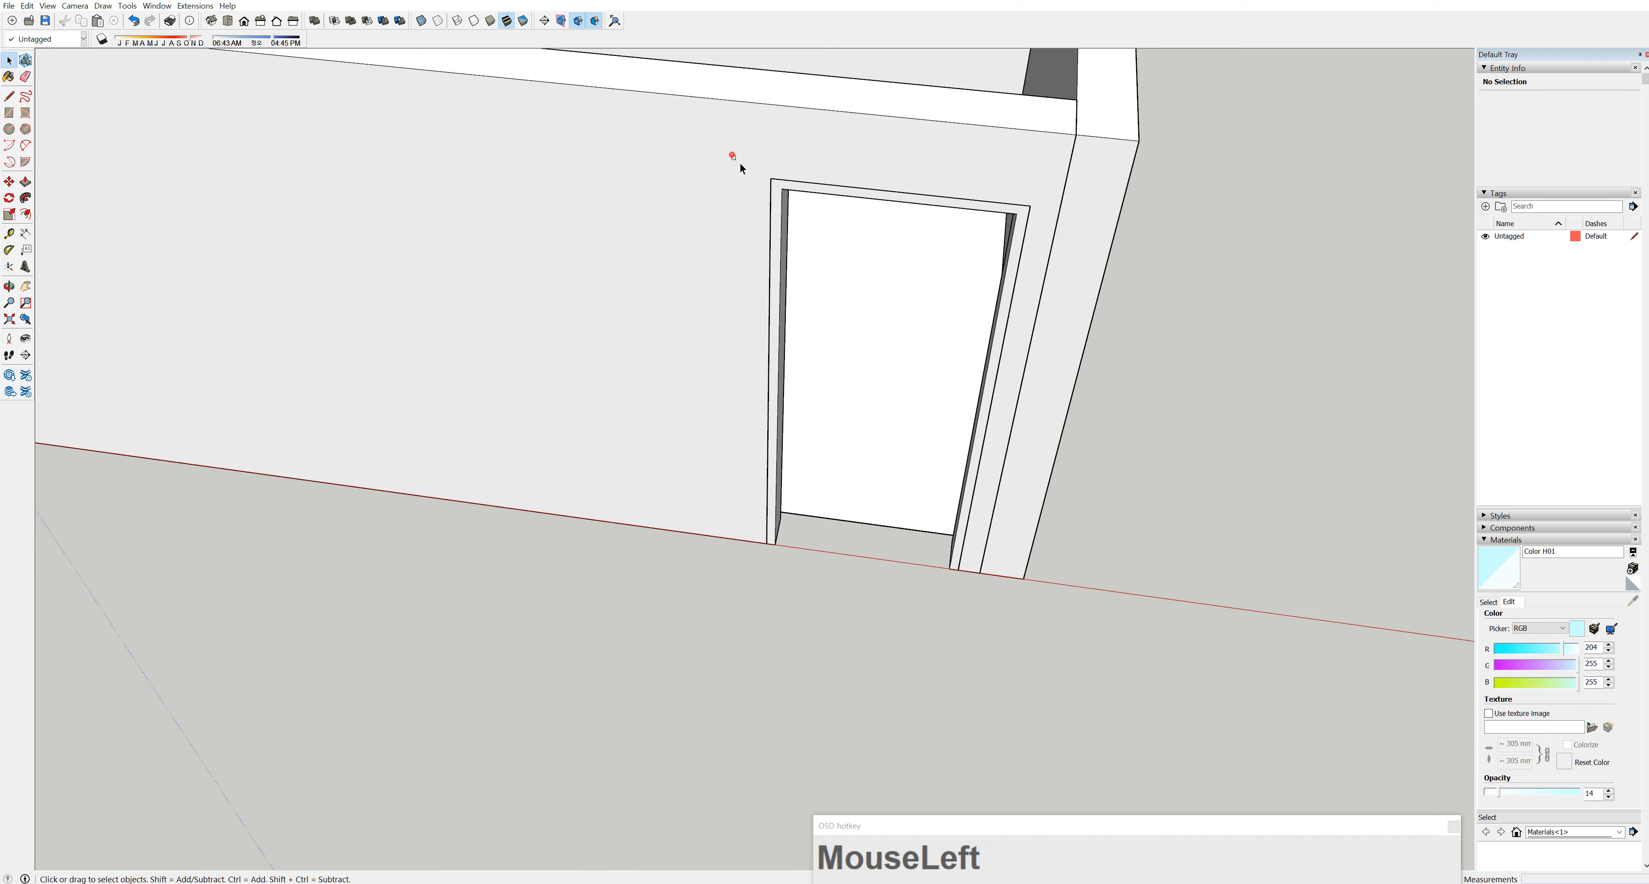
{"action": "left_click_drag", "start_coordinate": [732, 155], "coordinate": [1048, 589]}
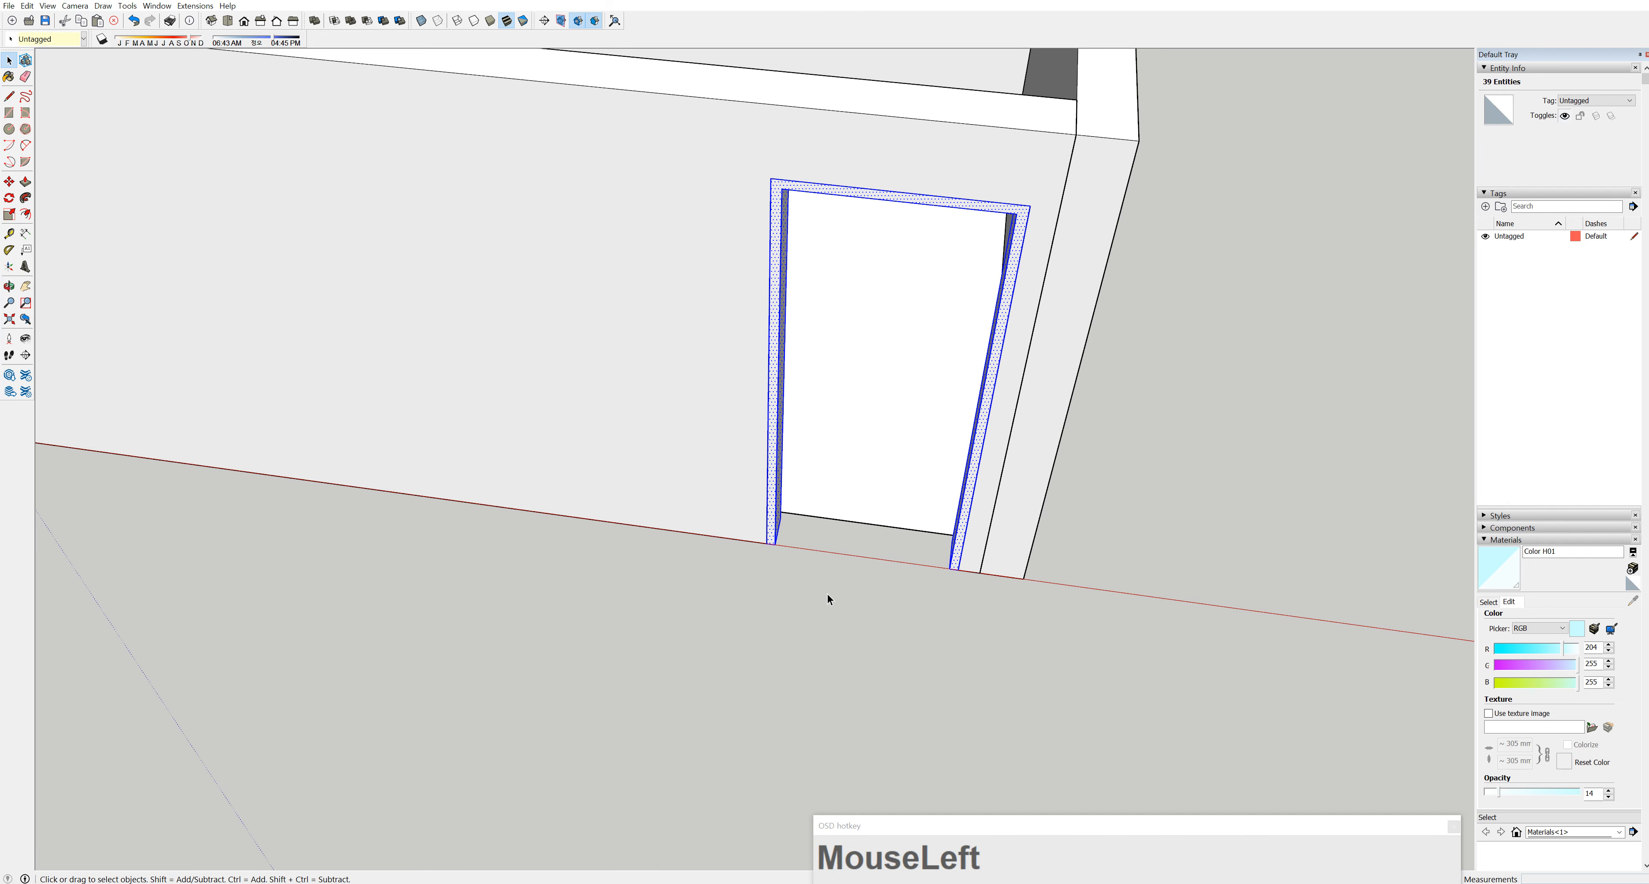
{"action": "middle_click_drag", "start_coordinate": [827, 593], "coordinate": [987, 585]}
{"action": "scroll", "coordinate": [952, 403], "scroll_direction": "up", "scroll_amount": 1}
{"action": "right_click", "coordinate": [961, 404]}
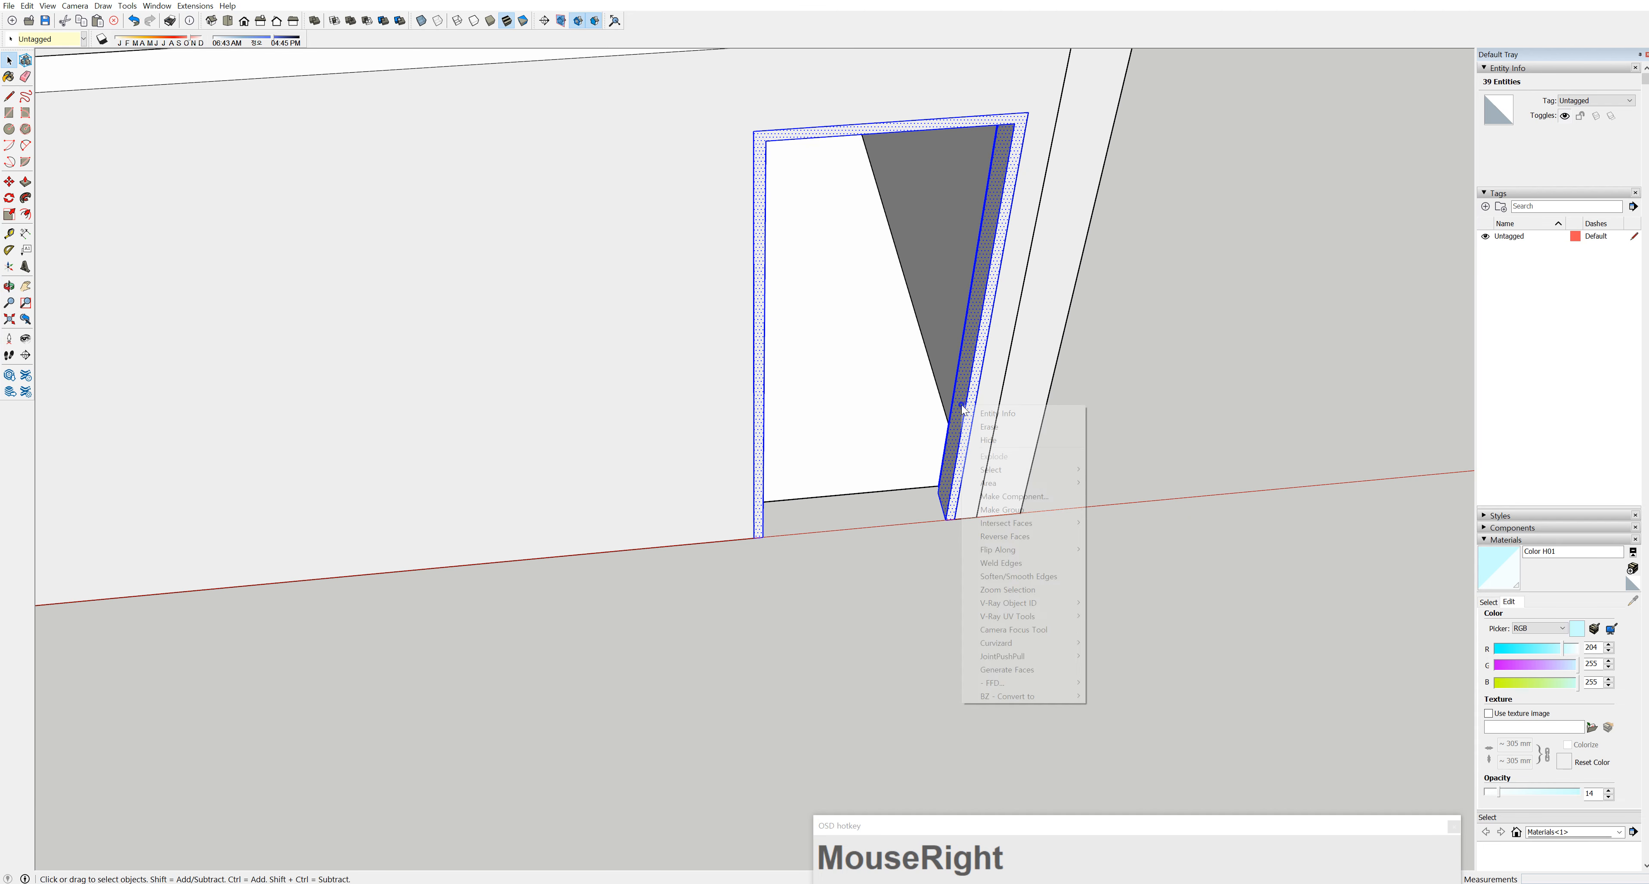
{"action": "left_click", "coordinate": [1017, 512]}
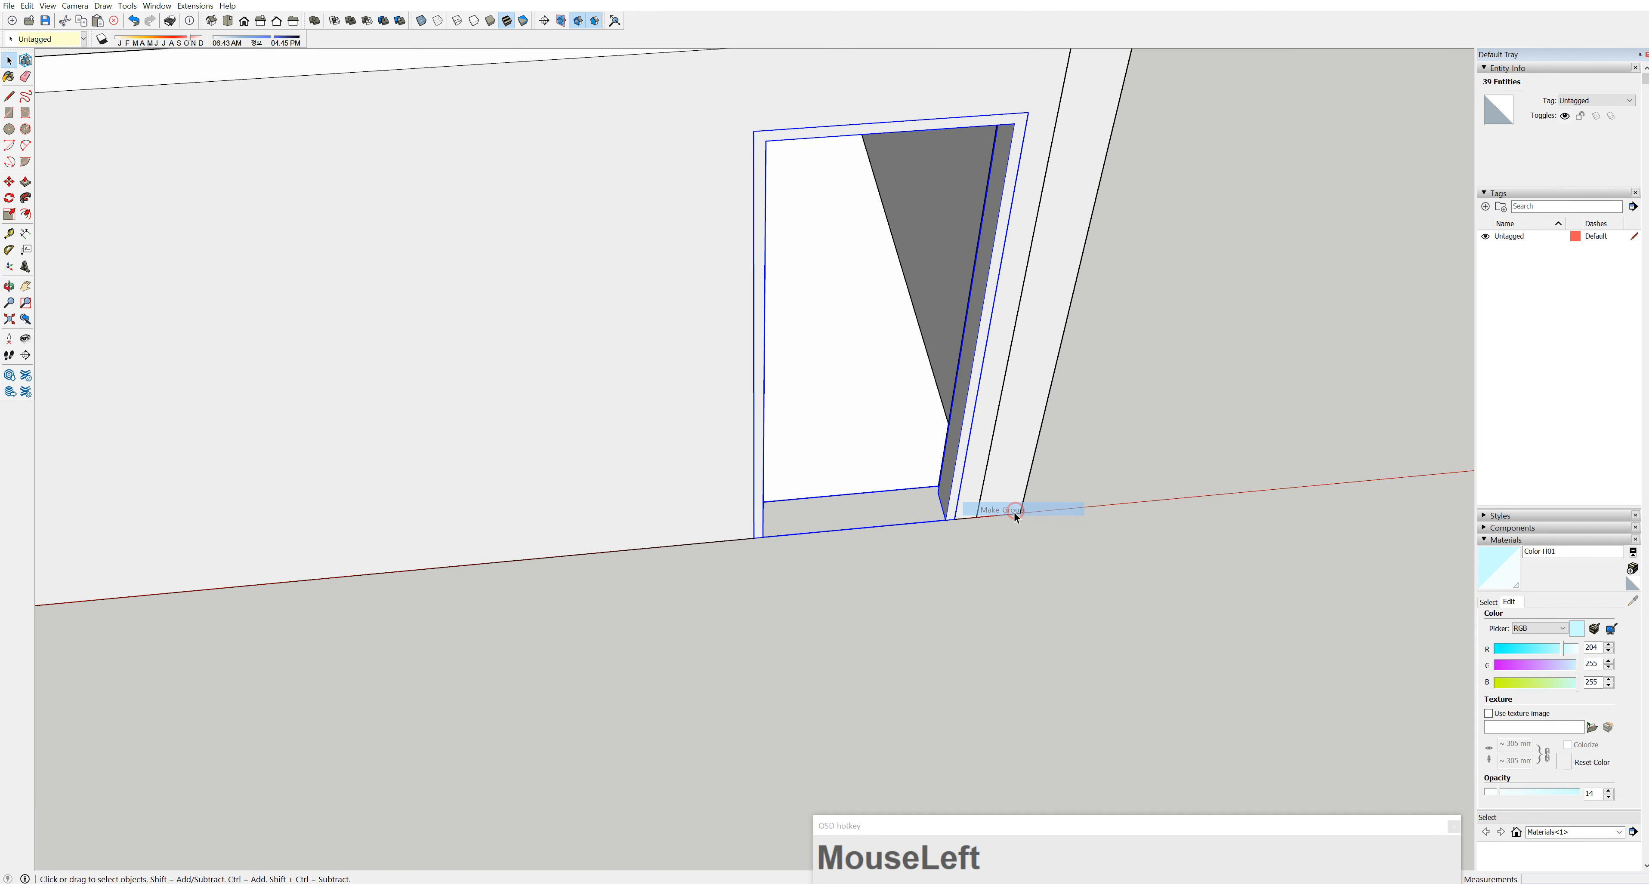
{"action": "left_click", "coordinate": [931, 499]}
{"action": "left_click", "coordinate": [945, 496]}
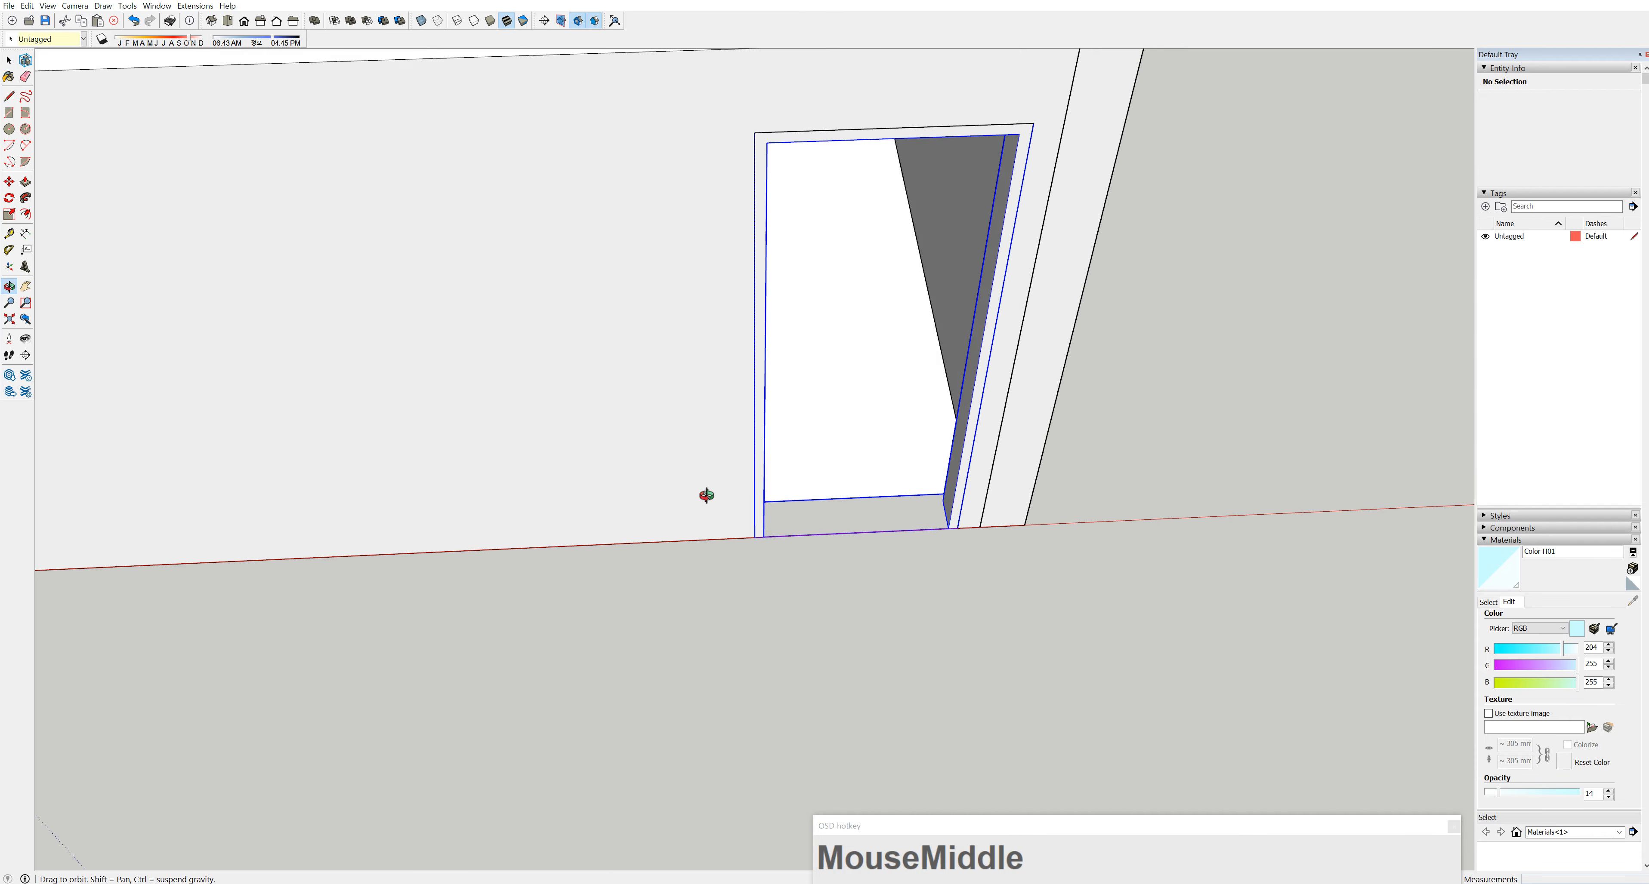
Examine the grouped door frame and its rebate from both outside and inside the room
{"action": "middle_click_drag", "start_coordinate": [703, 489], "coordinate": [827, 502]}
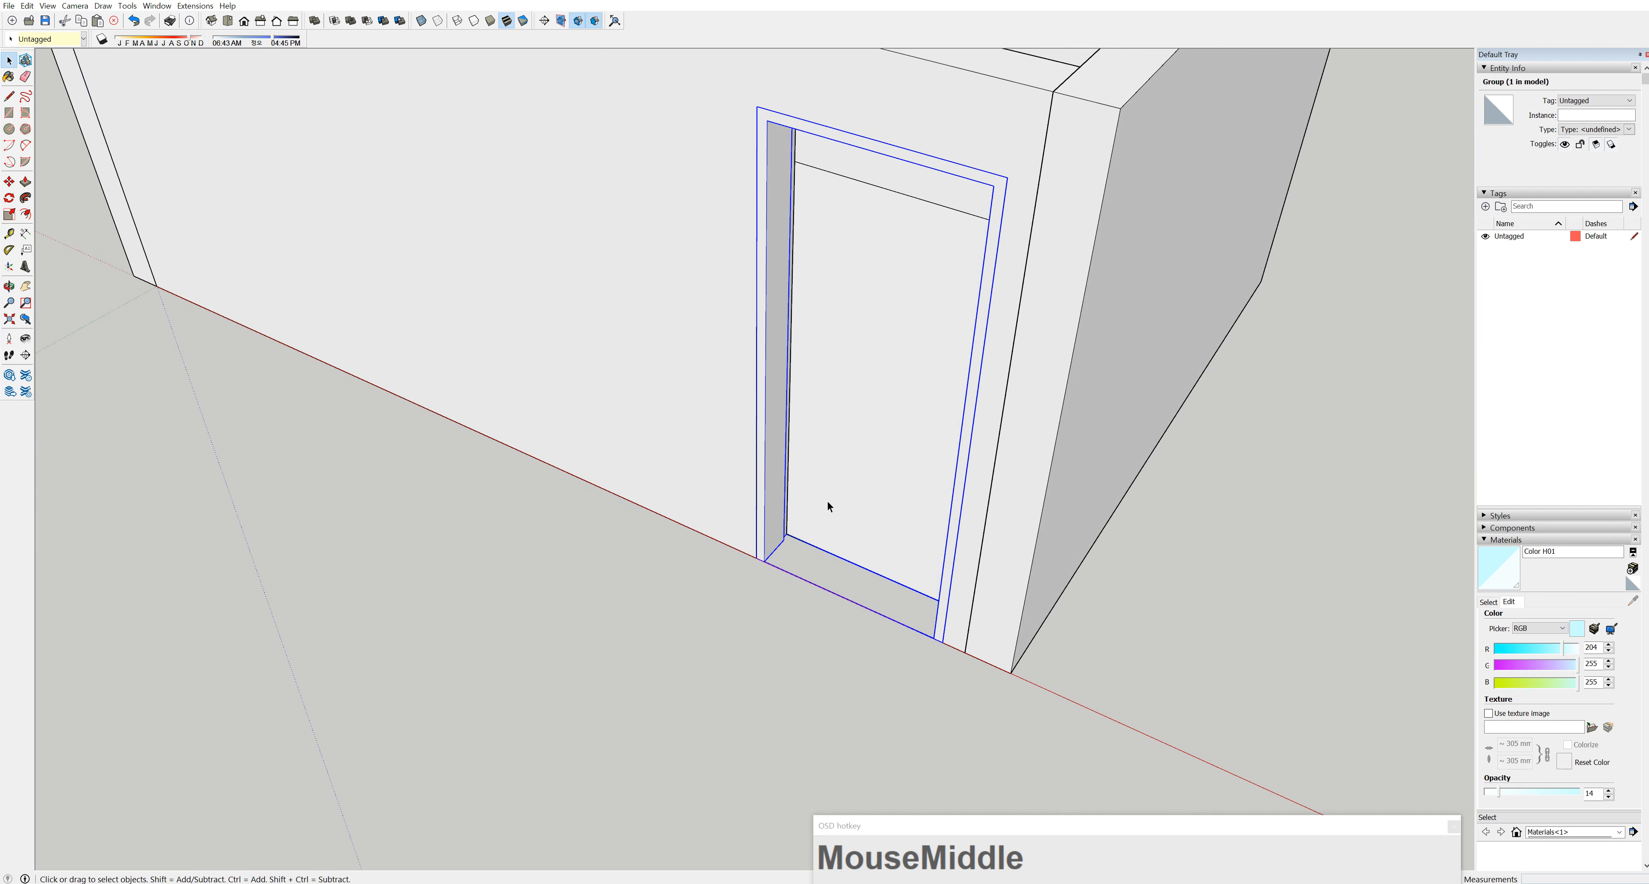
{"action": "middle_click_drag", "start_coordinate": [842, 441], "coordinate": [629, 560]}
{"action": "scroll", "coordinate": [832, 551], "scroll_direction": "up", "scroll_amount": 4}
{"action": "middle_click_drag", "start_coordinate": [832, 553], "coordinate": [637, 531]}
{"action": "scroll", "coordinate": [633, 535], "scroll_direction": "up", "scroll_amount": 3}
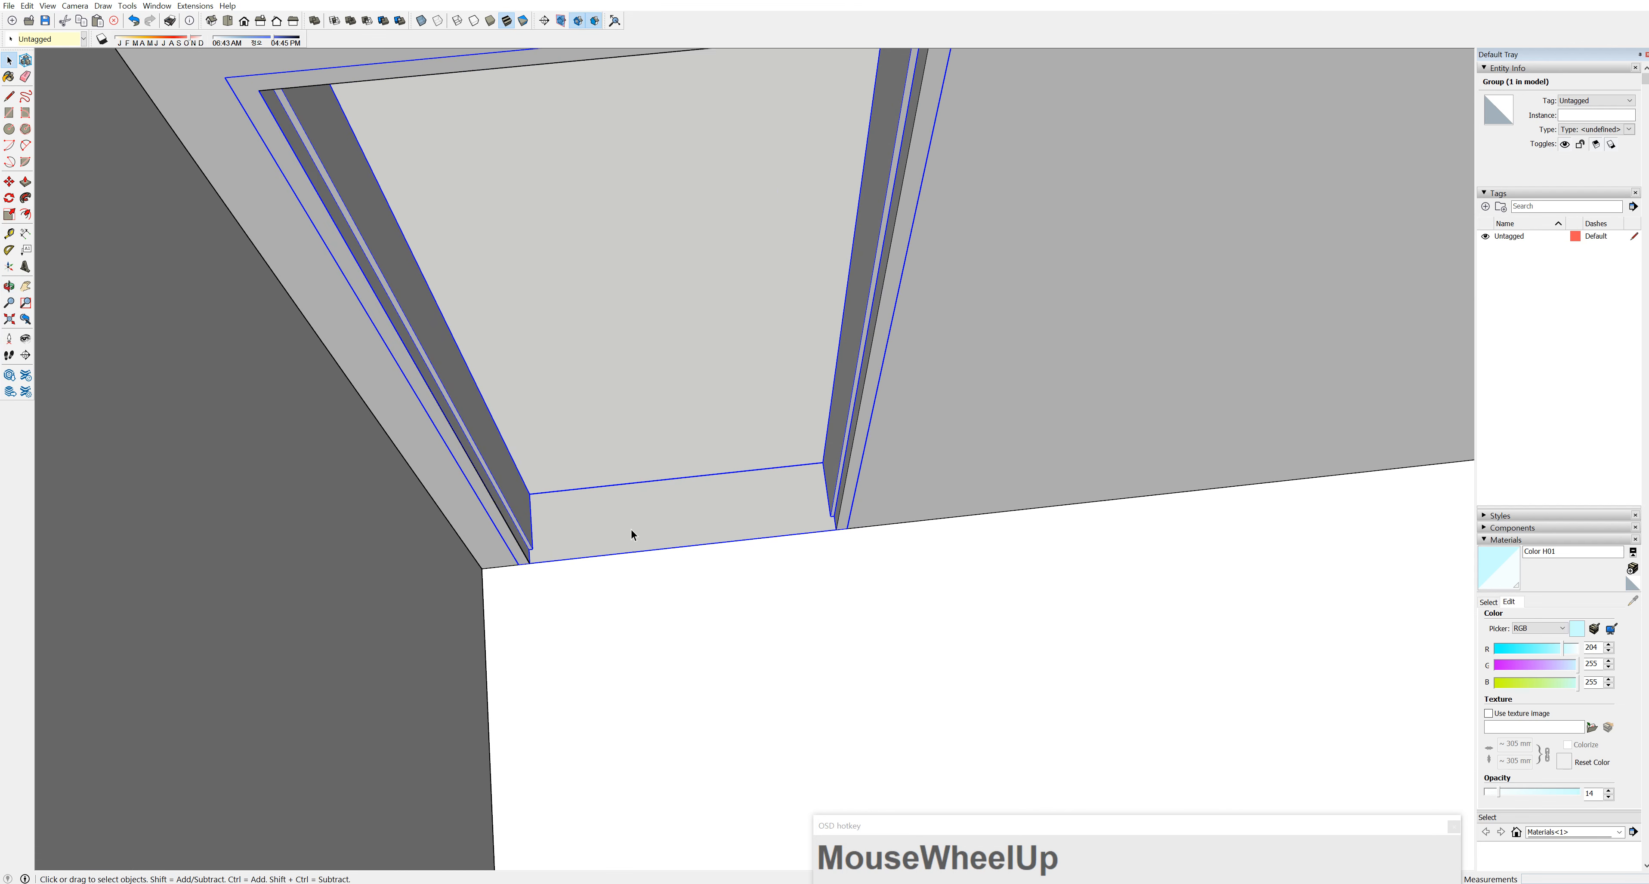
{"action": "scroll", "coordinate": [523, 436], "scroll_direction": "down", "scroll_amount": 5}
{"action": "middle_click_drag", "start_coordinate": [420, 152], "coordinate": [466, 110]}
{"action": "scroll", "coordinate": [467, 111], "scroll_direction": "down", "scroll_amount": 2}
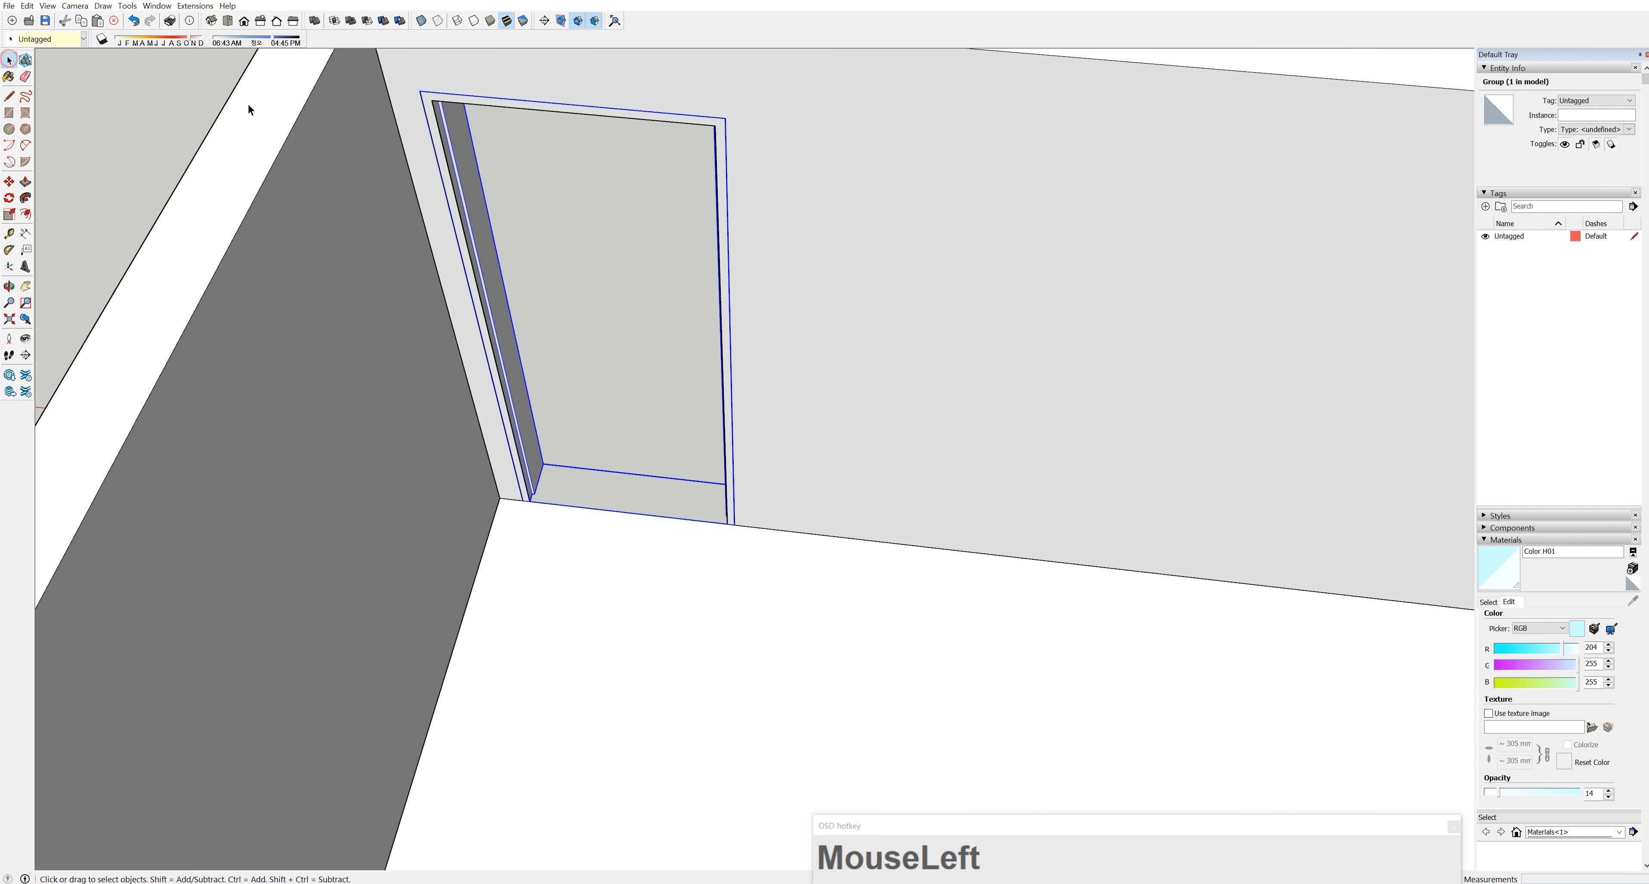
Draw a rectangle across the frame opening on the room side, from an upper rebate corner to the opposite lower corner
{"action": "left_click", "coordinate": [603, 188]}
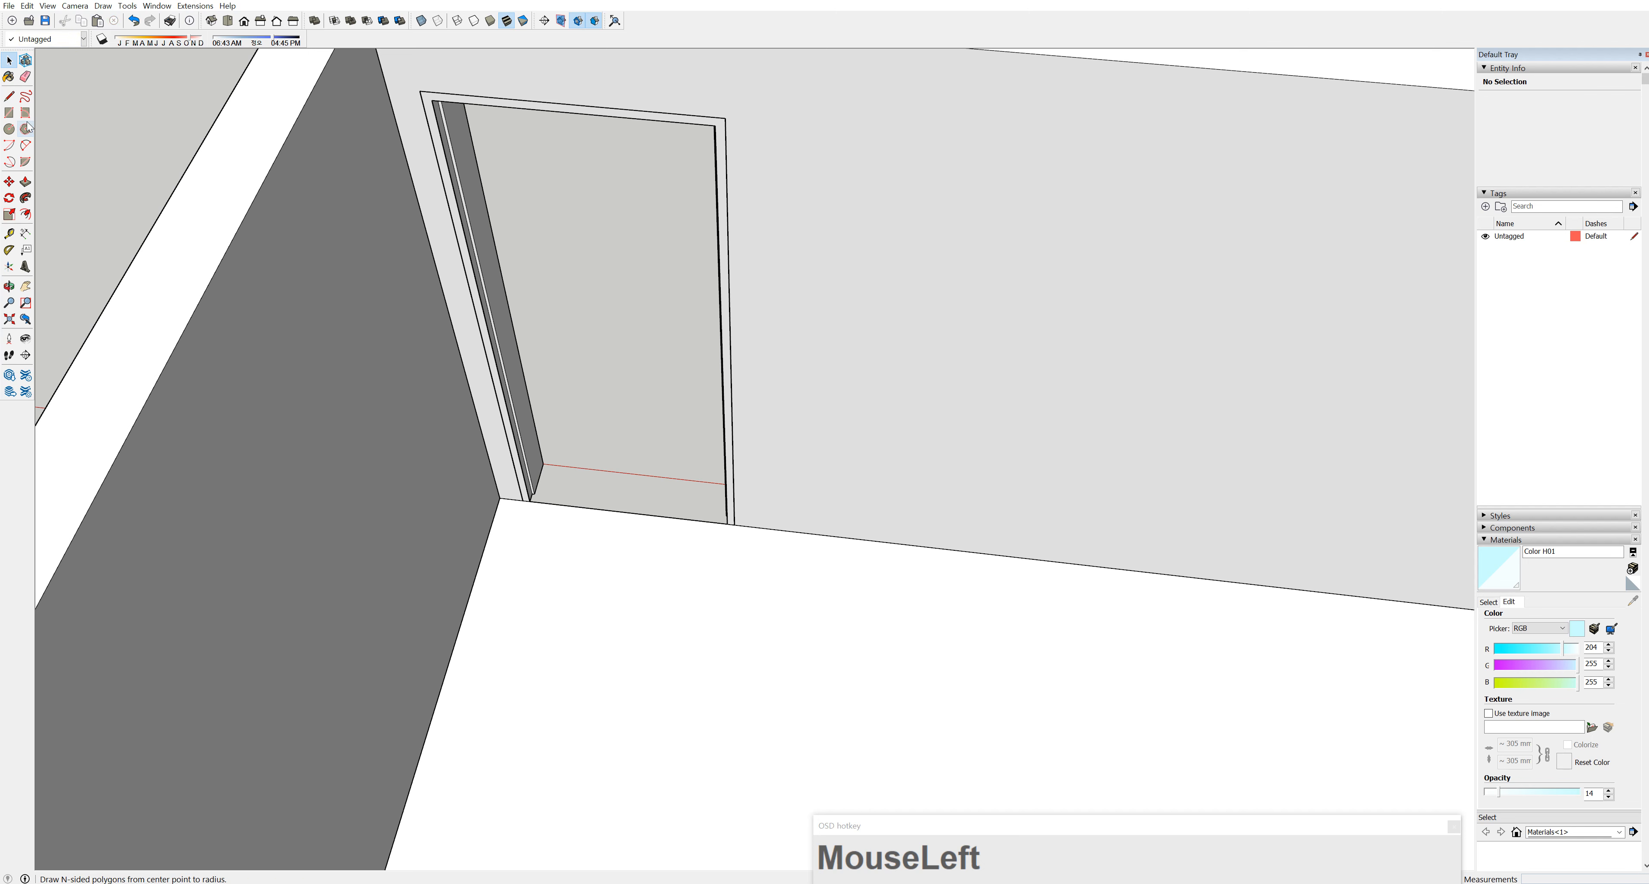
{"action": "left_click", "coordinate": [10, 114]}
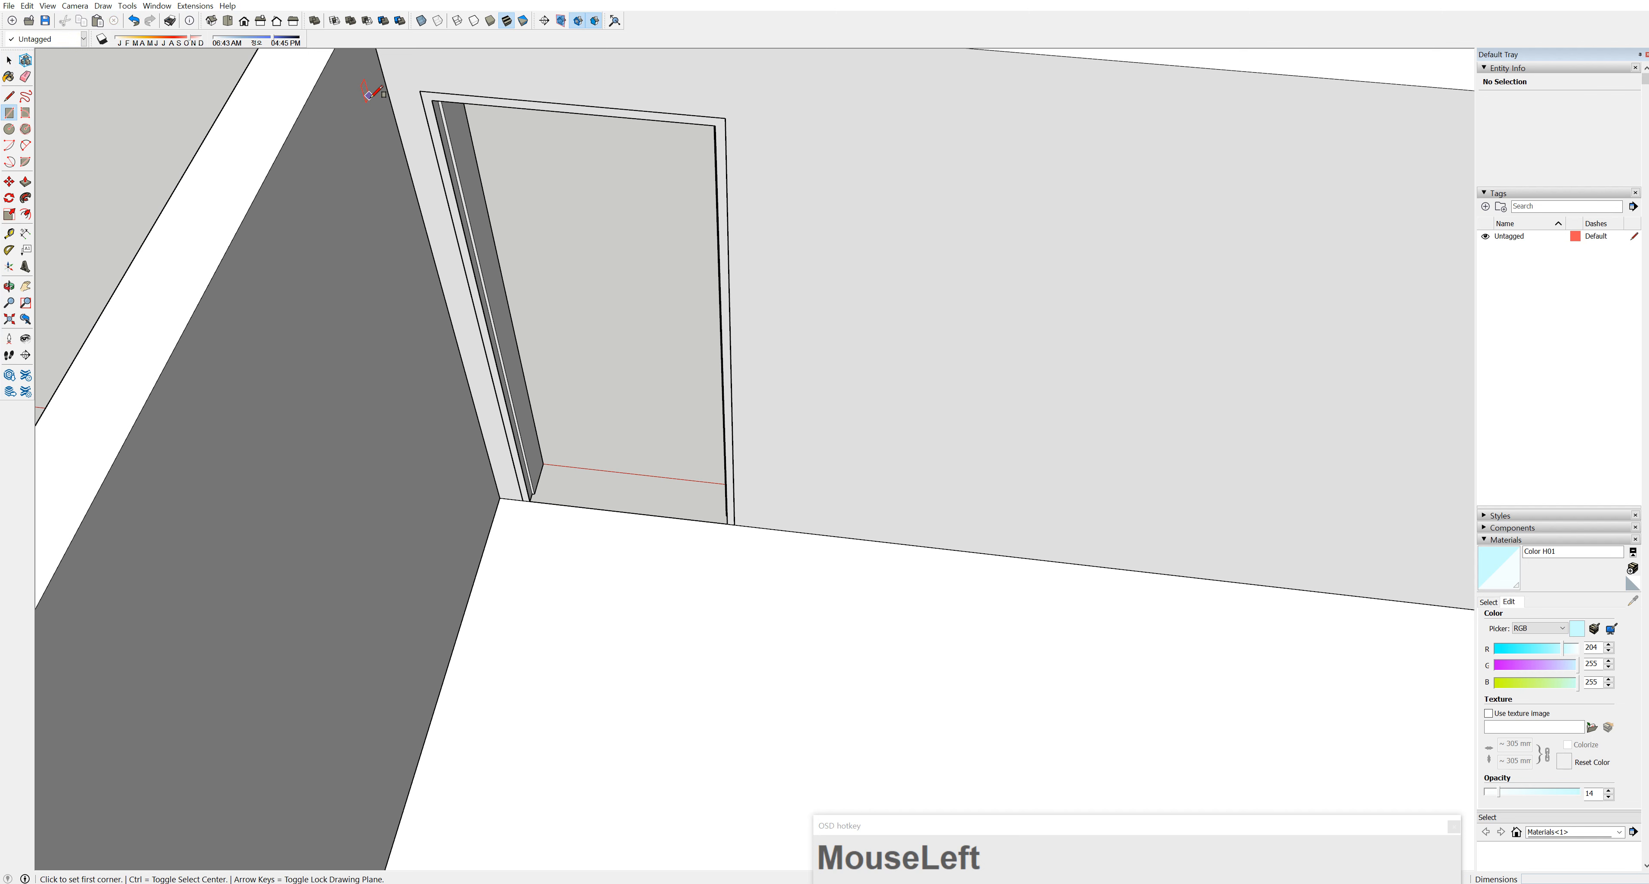
{"action": "left_click", "coordinate": [433, 100]}
{"action": "scroll", "coordinate": [725, 506], "scroll_direction": "up", "scroll_amount": 2}
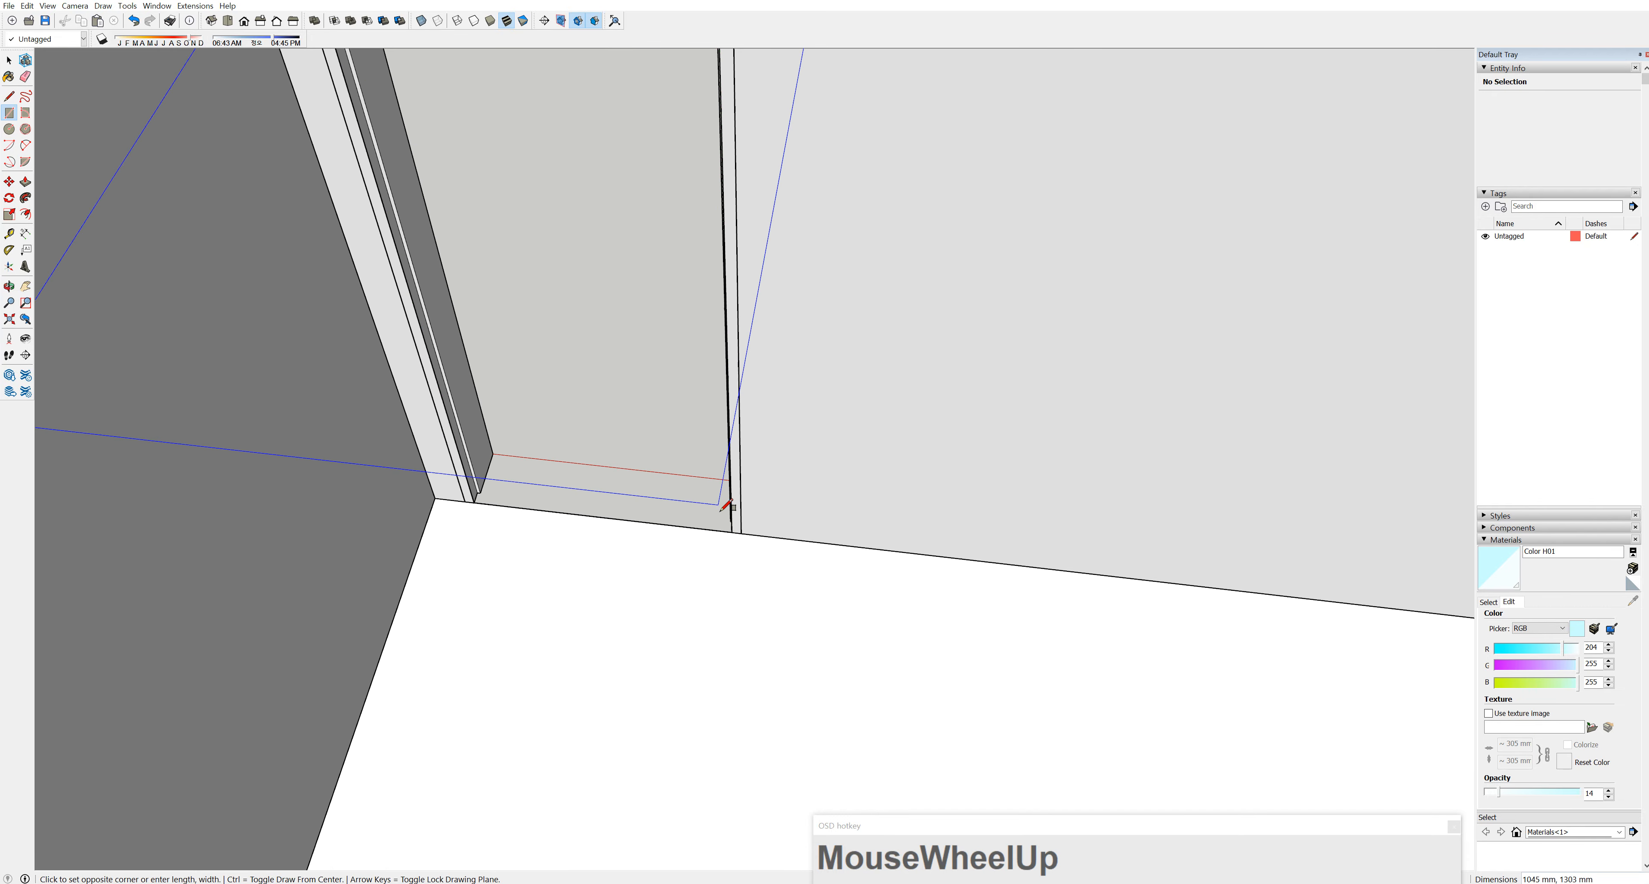
{"action": "left_click", "coordinate": [733, 530]}
{"action": "scroll", "coordinate": [733, 530], "scroll_direction": "down", "scroll_amount": 4}
{"action": "middle_click_drag", "start_coordinate": [644, 403], "coordinate": [621, 298]}
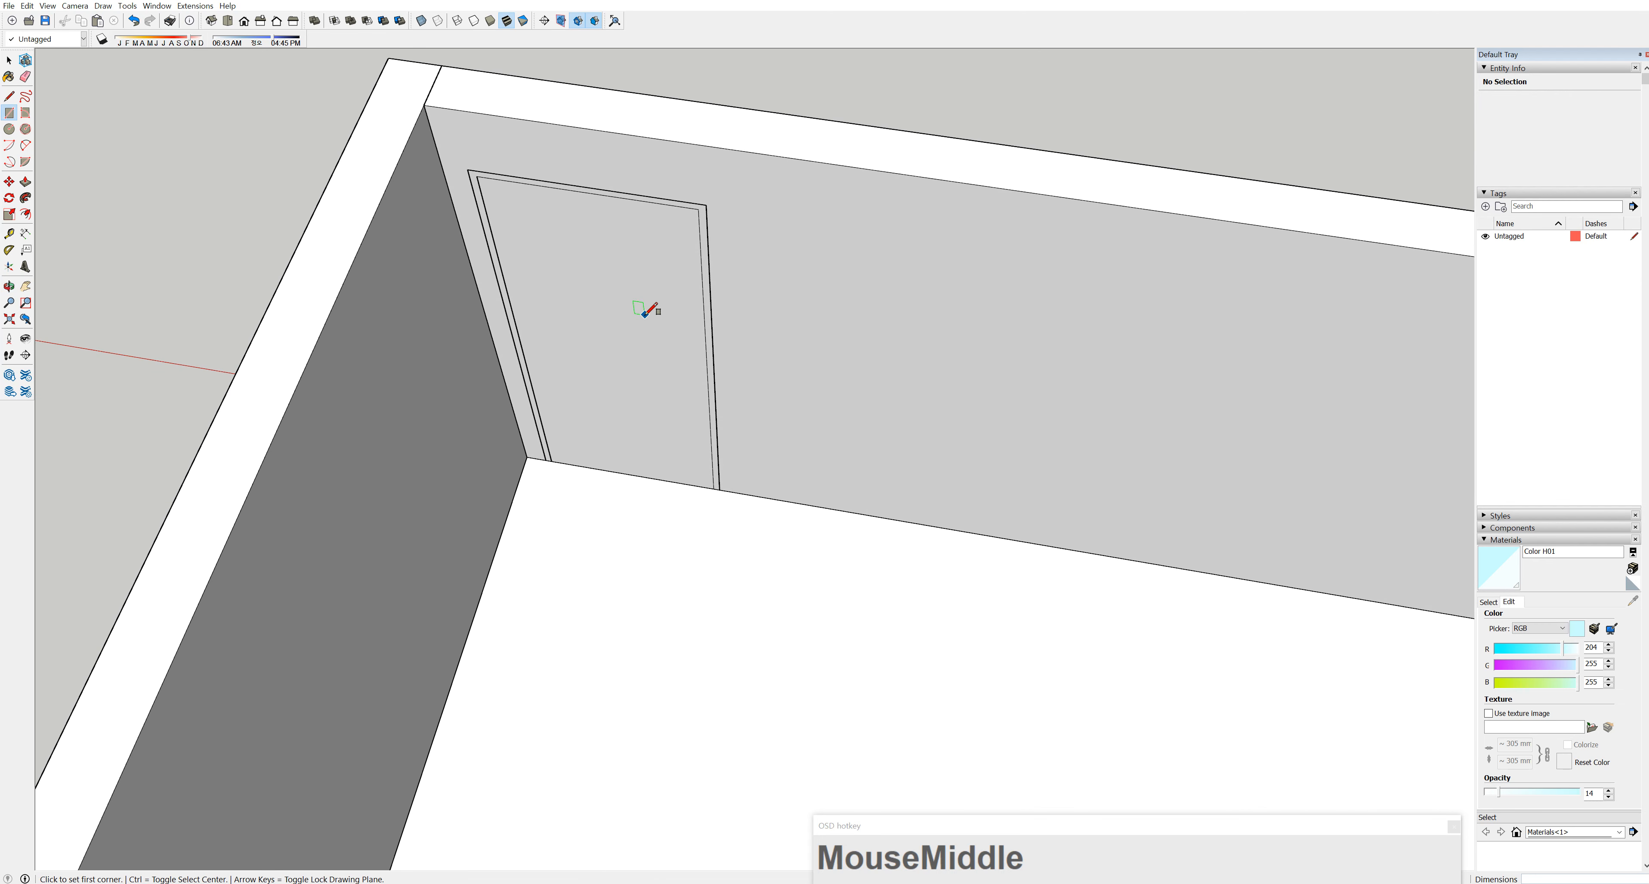
Extrude the rectangular door face 36 mm into the room with Push/Pull
{"action": "left_click", "coordinate": [13, 62]}
{"action": "left_click", "coordinate": [26, 183]}
{"action": "left_click", "coordinate": [674, 324]}
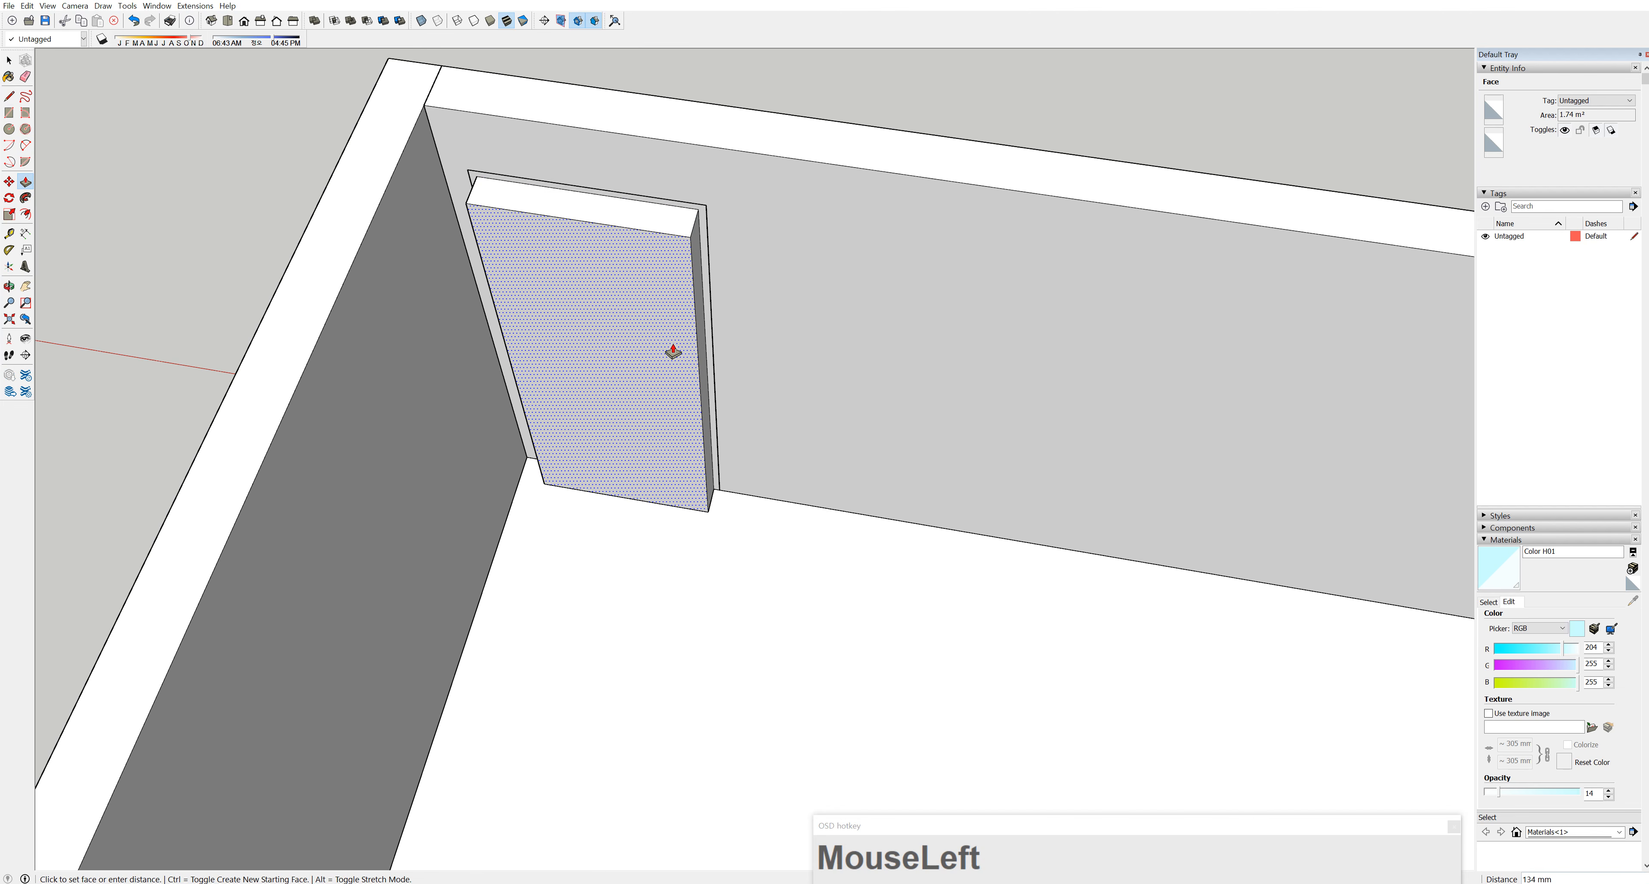
{"action": "type", "text": "36"}
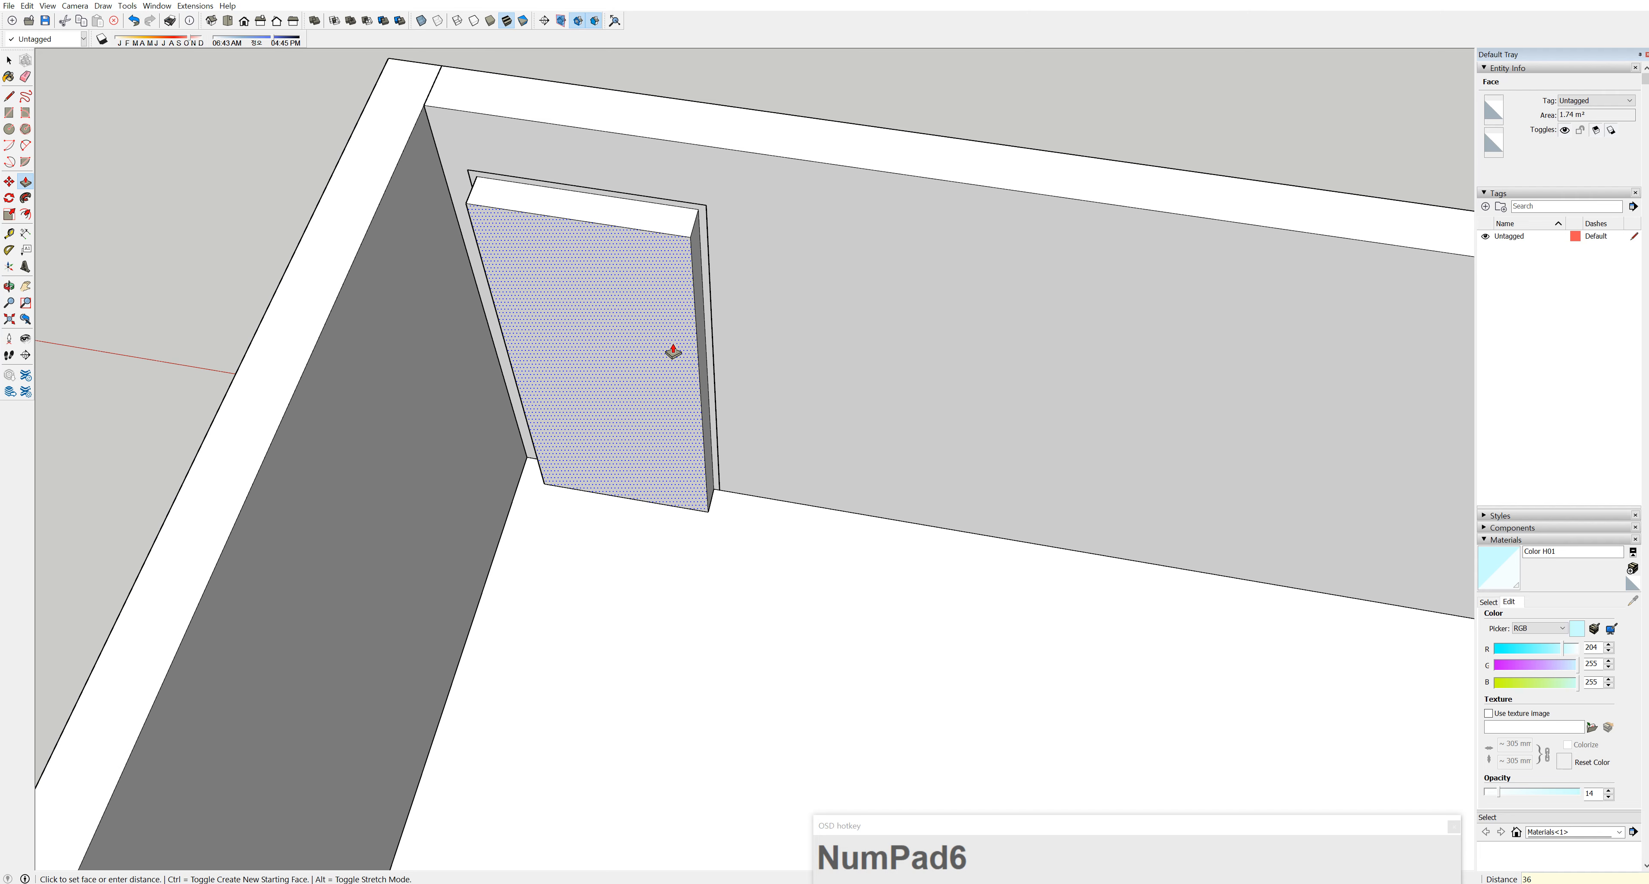
{"action": "key", "text": "Return"}
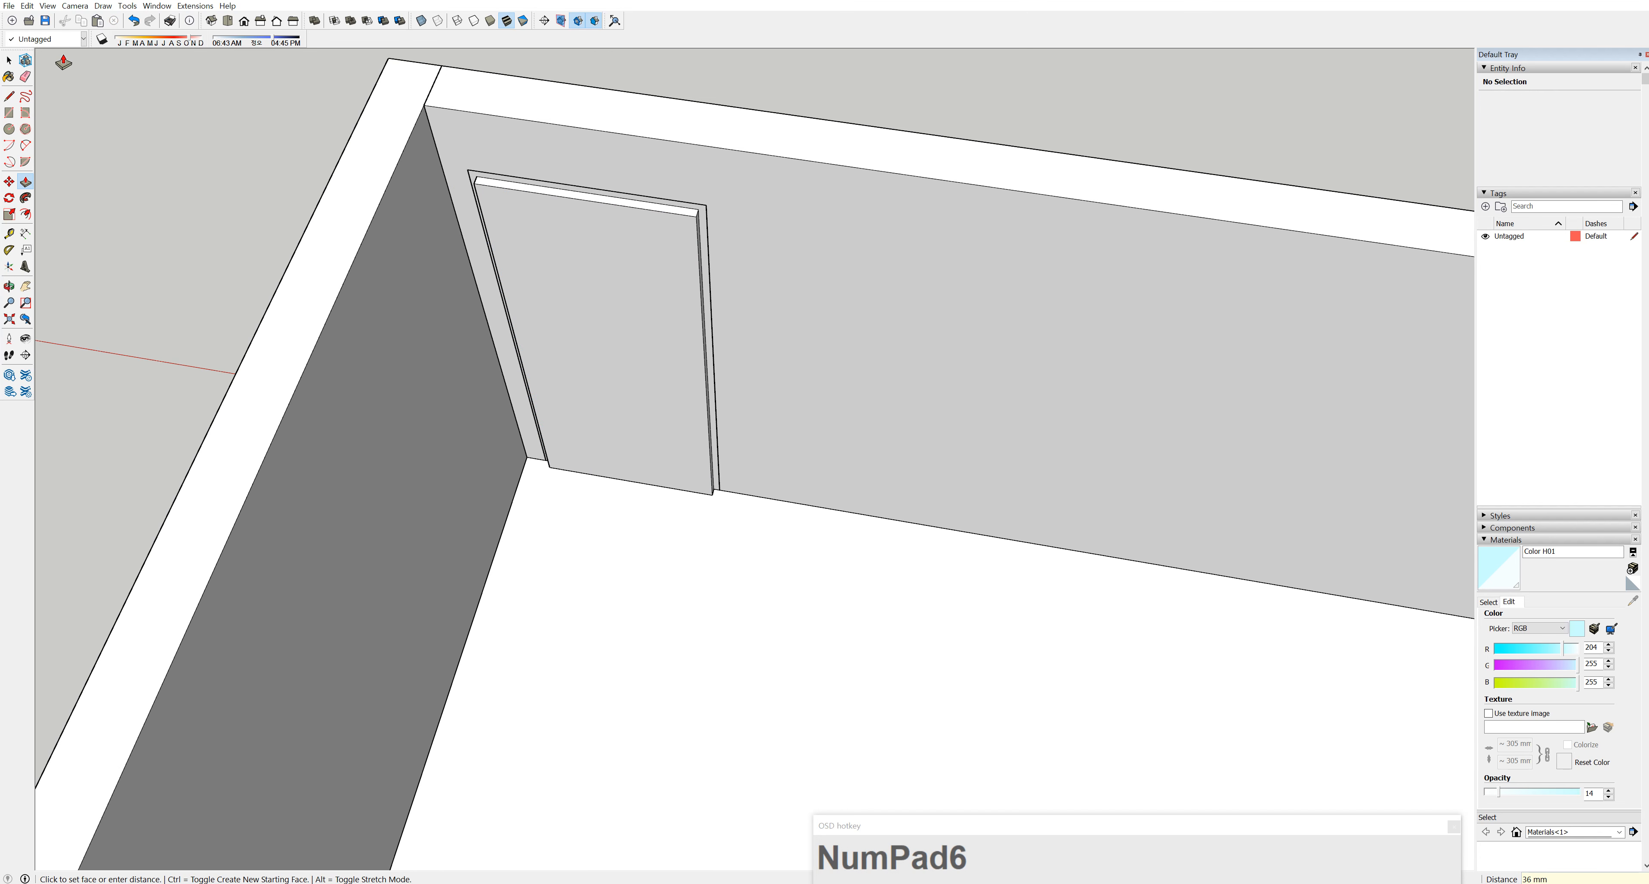
Undo the door leaf extrusion and the rectangle drawn across the frame opening
{"action": "left_click", "coordinate": [9, 61]}
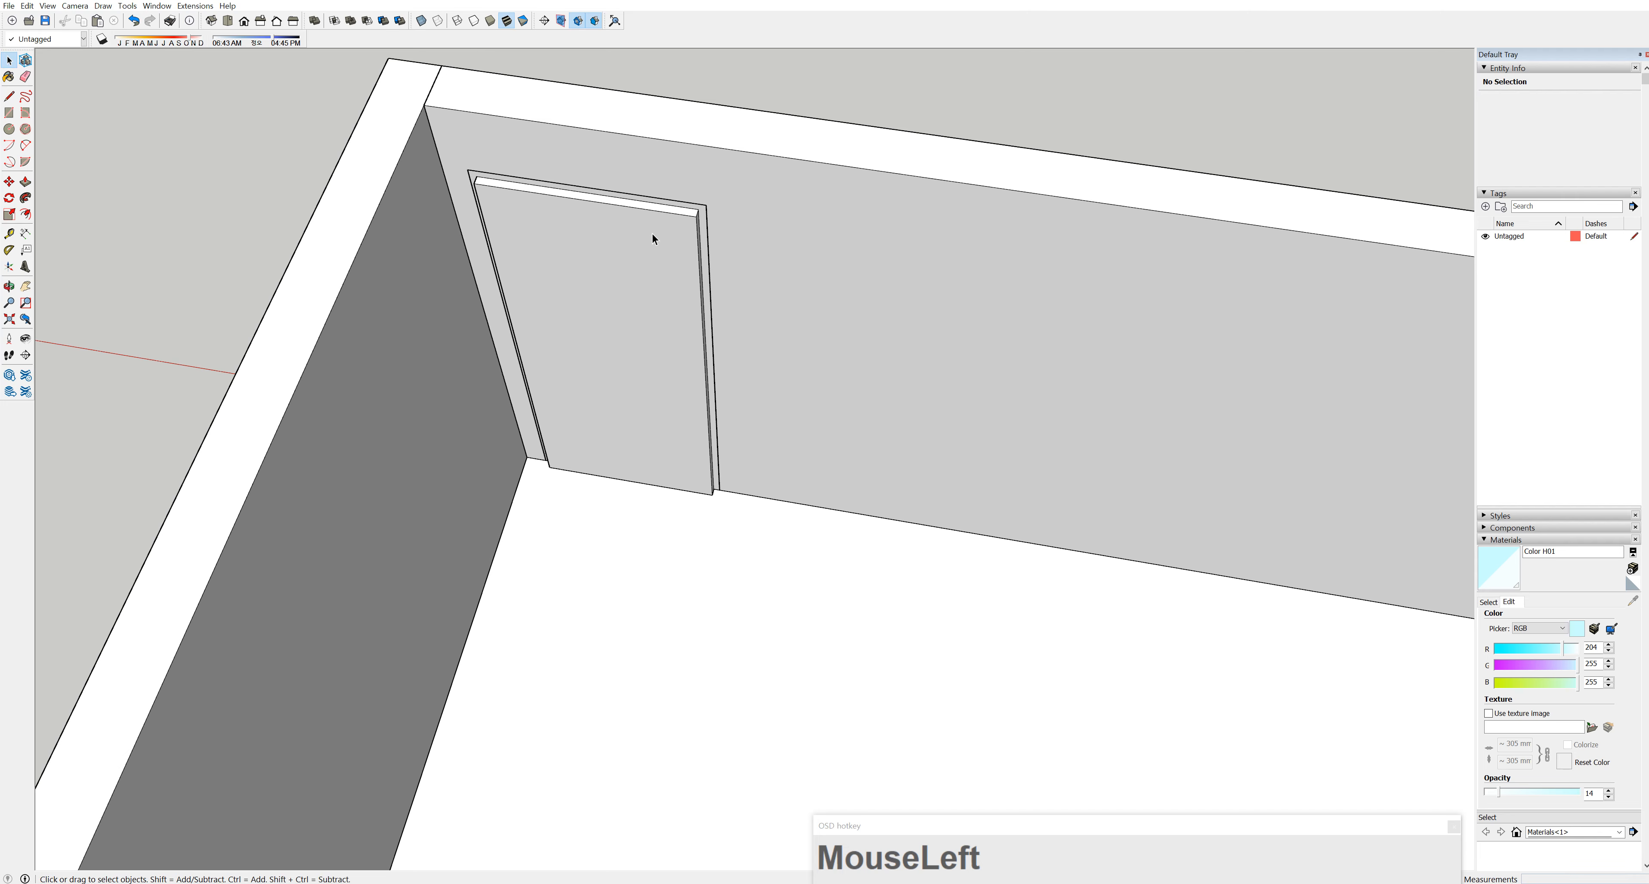
{"action": "triple_click", "coordinate": [672, 262]}
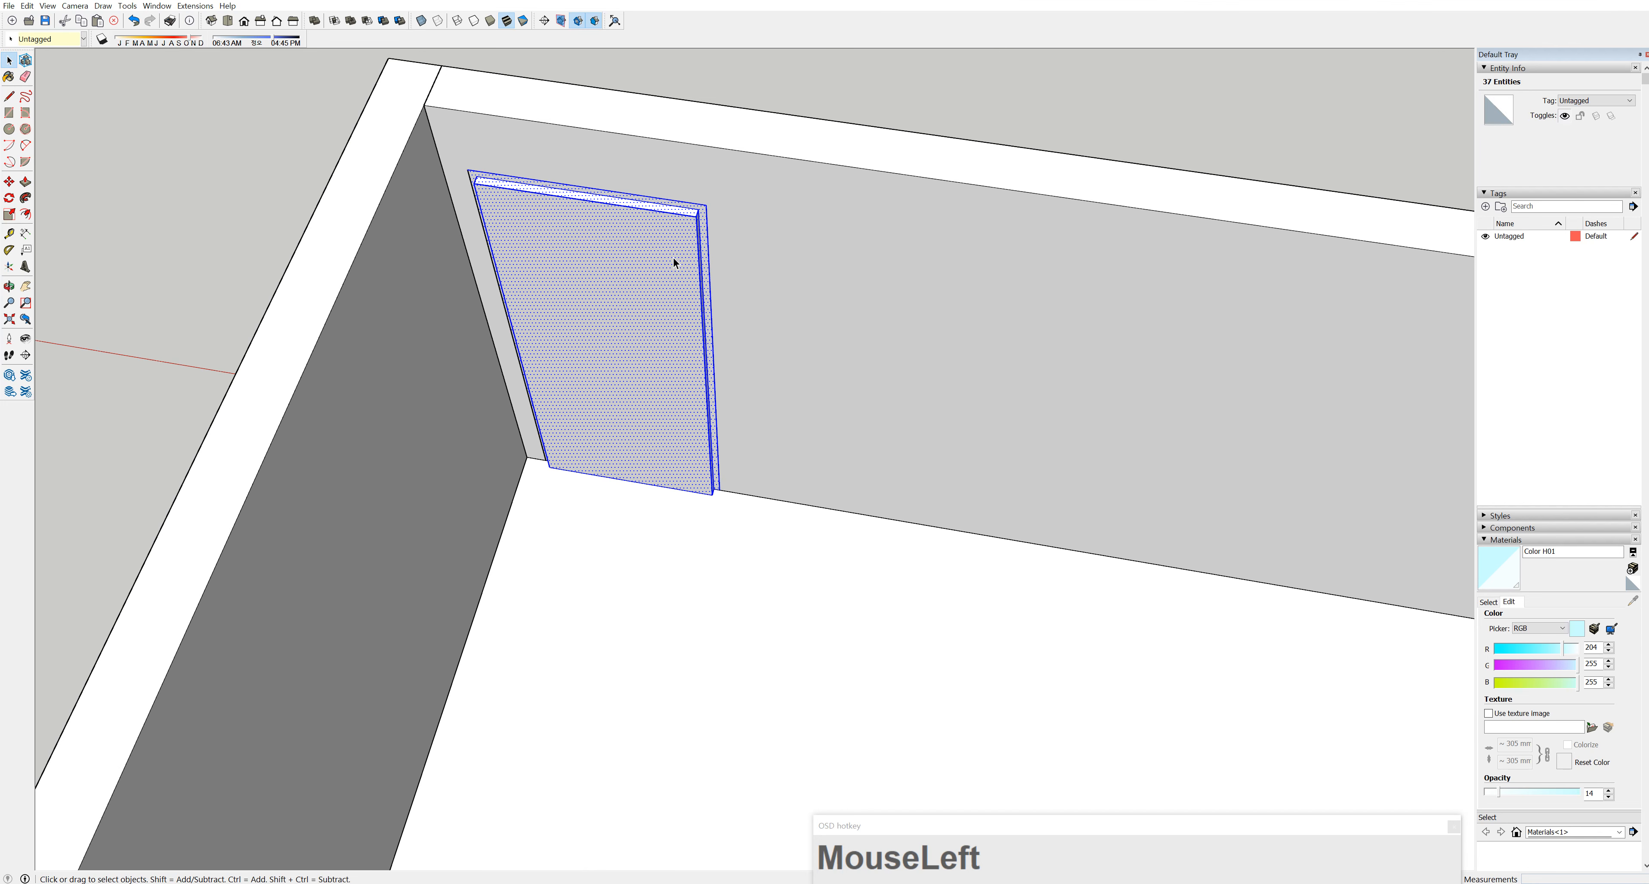
{"action": "key", "text": "ctrl+z"}
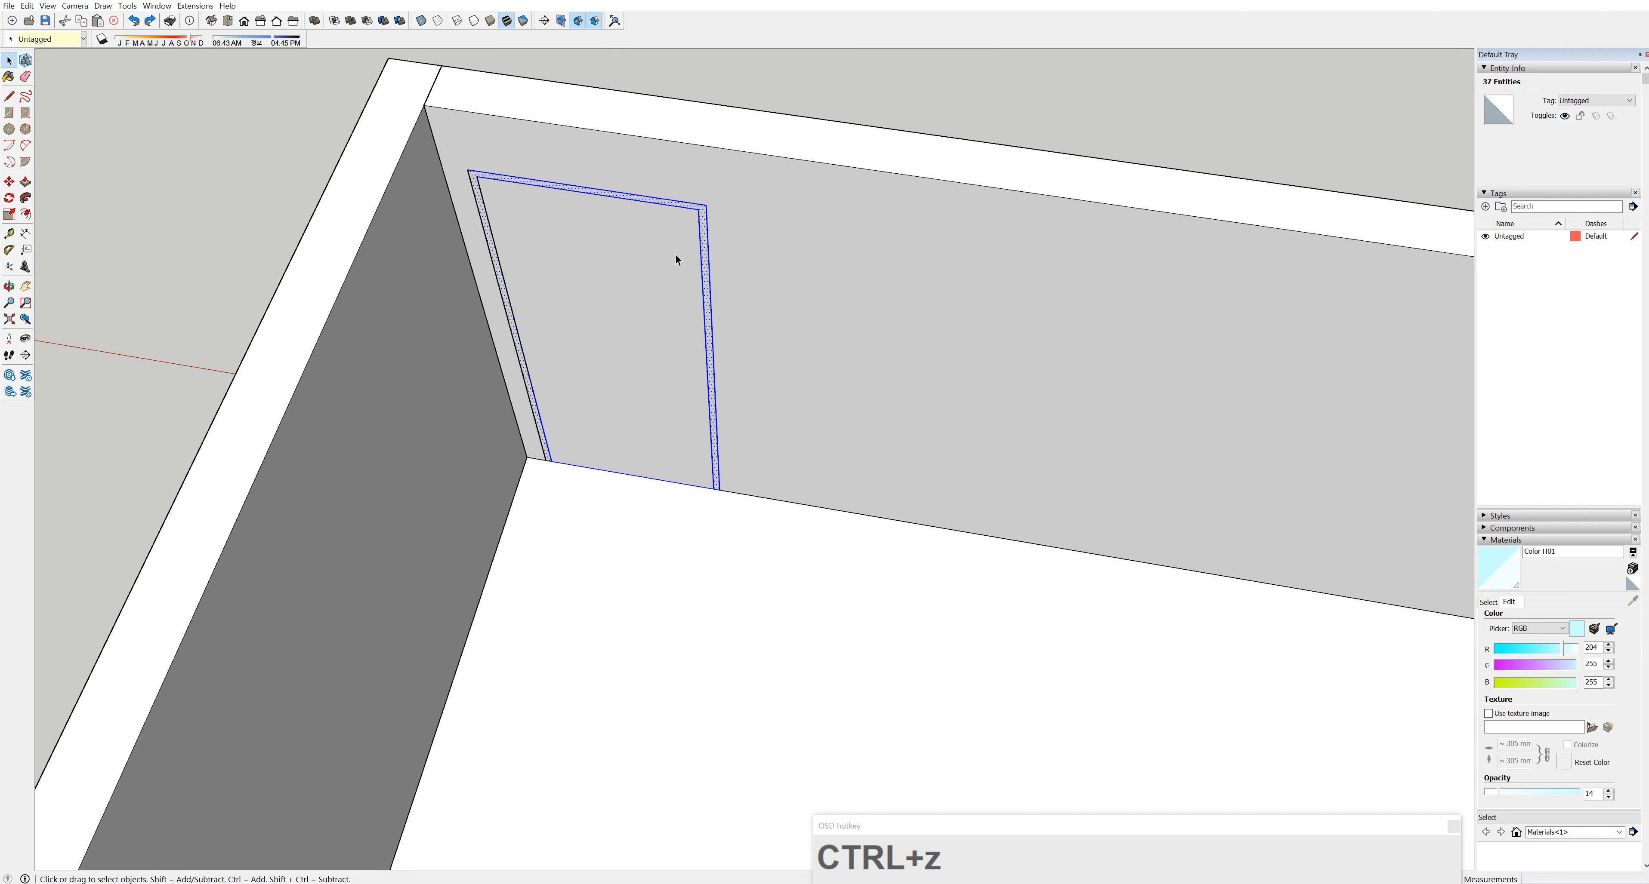
{"action": "middle_click_drag", "start_coordinate": [701, 387], "coordinate": [738, 367]}
{"action": "left_click", "coordinate": [705, 394]}
{"action": "left_click", "coordinate": [668, 351]}
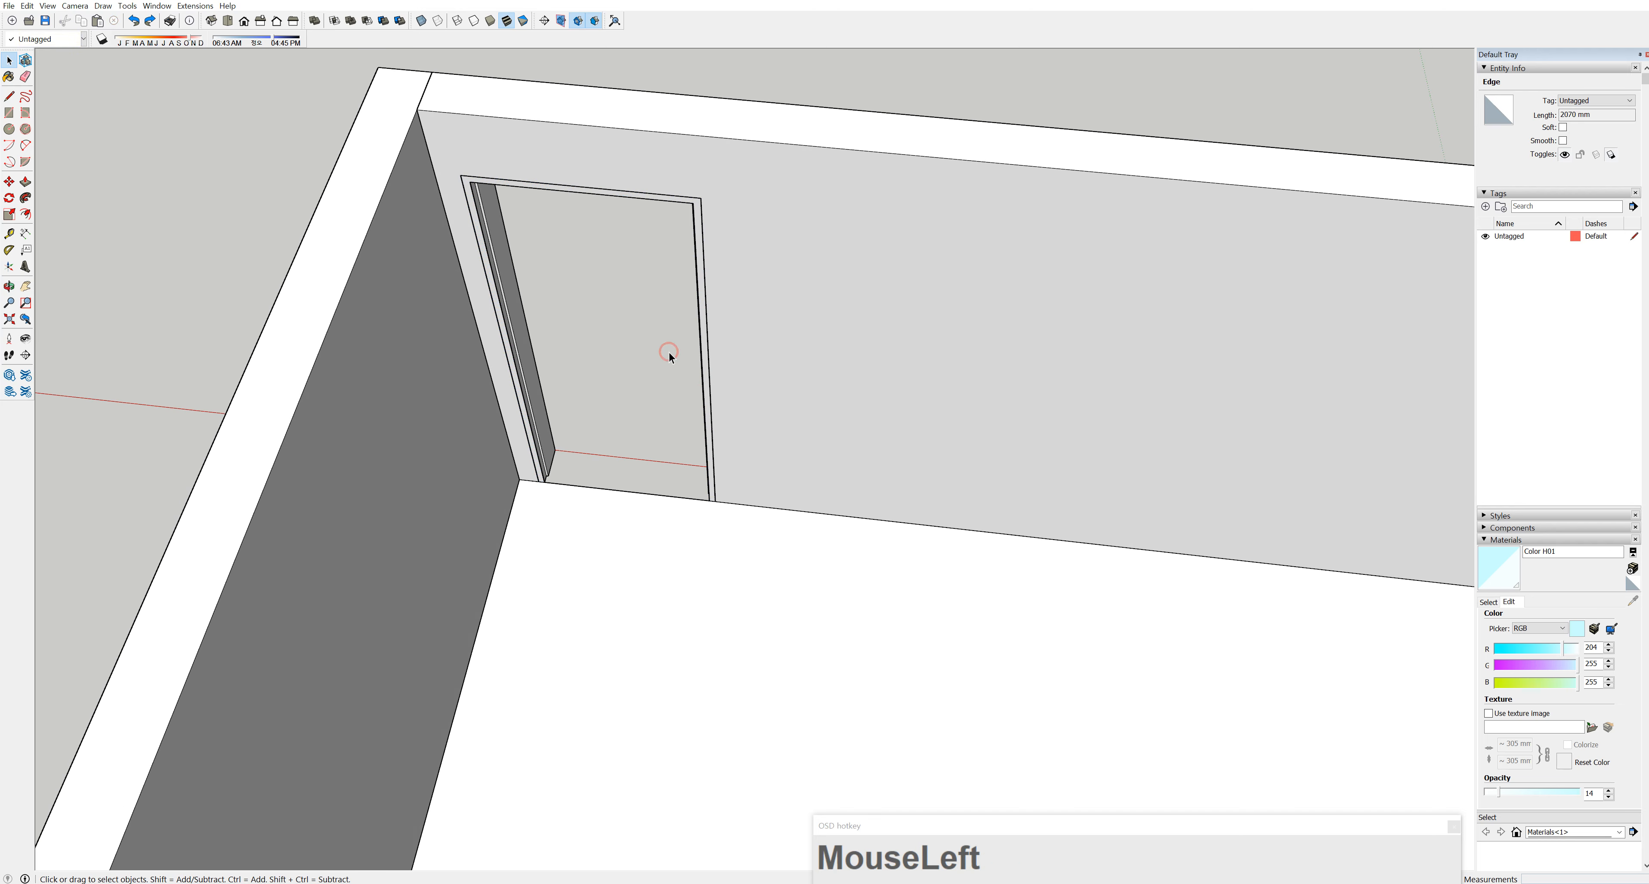
Select parts of the door frame from inside and outside the room to examine how its geometry is grouped
{"action": "left_click", "coordinate": [537, 430]}
{"action": "middle_click_drag", "start_coordinate": [542, 429], "coordinate": [1075, 410]}
{"action": "left_click", "coordinate": [696, 441]}
{"action": "left_click", "coordinate": [694, 442]}
{"action": "scroll", "coordinate": [533, 503], "scroll_direction": "up", "scroll_amount": 2}
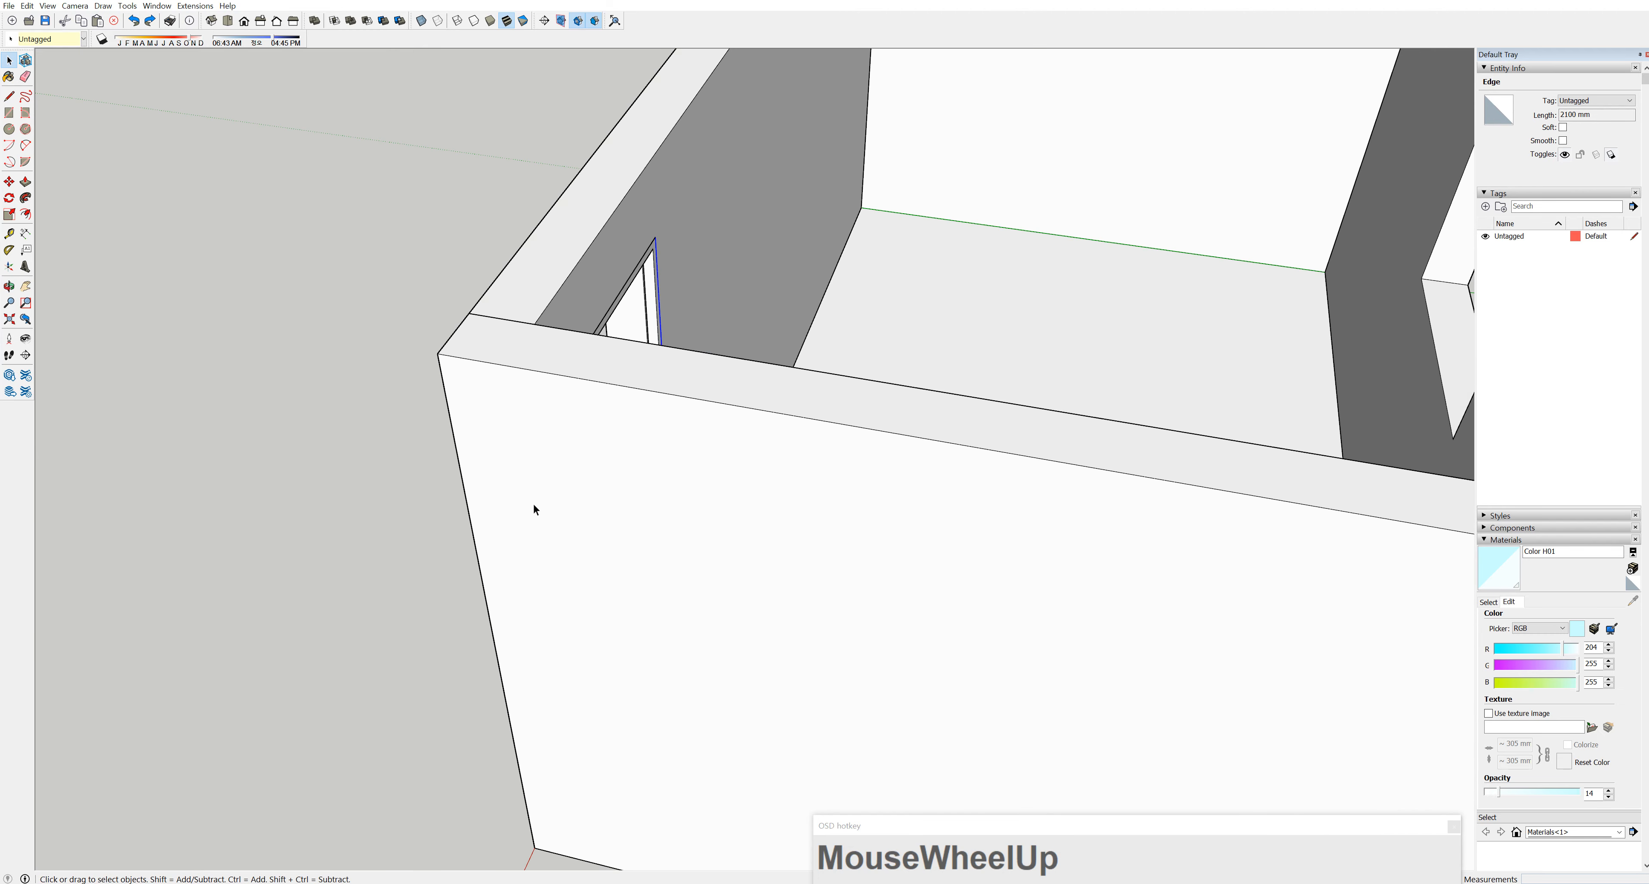
{"action": "middle_click_drag", "start_coordinate": [533, 502], "coordinate": [1217, 394]}
{"action": "left_click", "coordinate": [648, 432]}
{"action": "left_click", "coordinate": [632, 439]}
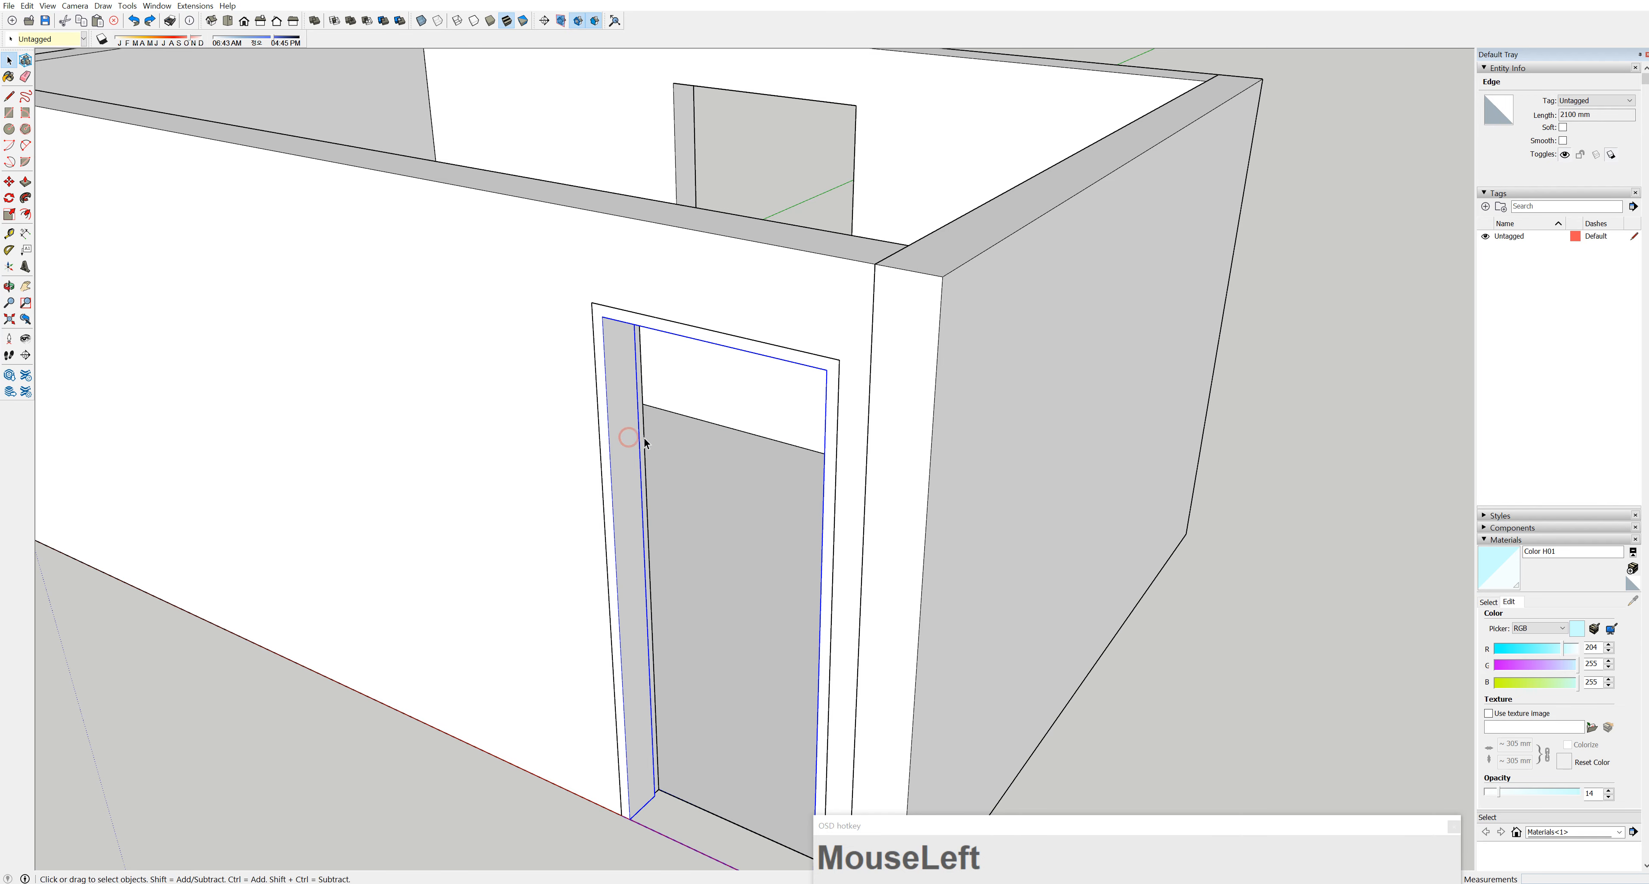
{"action": "scroll", "coordinate": [636, 438], "scroll_direction": "down", "scroll_amount": 1}
{"action": "middle_click_drag", "start_coordinate": [636, 438], "coordinate": [609, 525]}
{"action": "scroll", "coordinate": [609, 525], "scroll_direction": "down", "scroll_amount": 4}
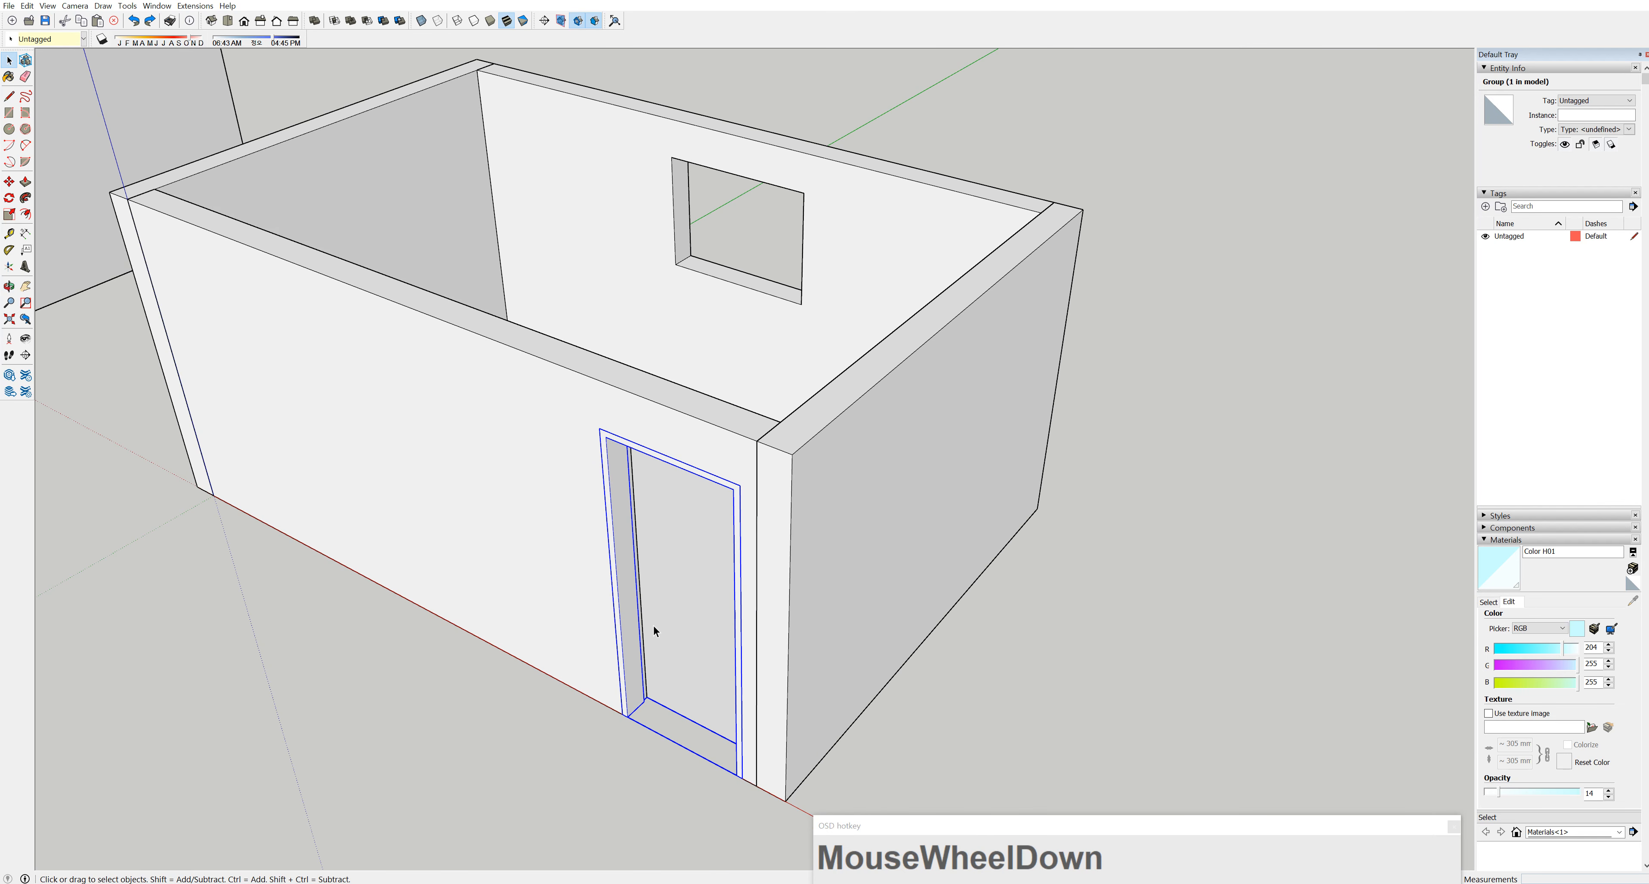
{"action": "middle_click_drag", "start_coordinate": [653, 624], "coordinate": [754, 613], "text": "shift"}
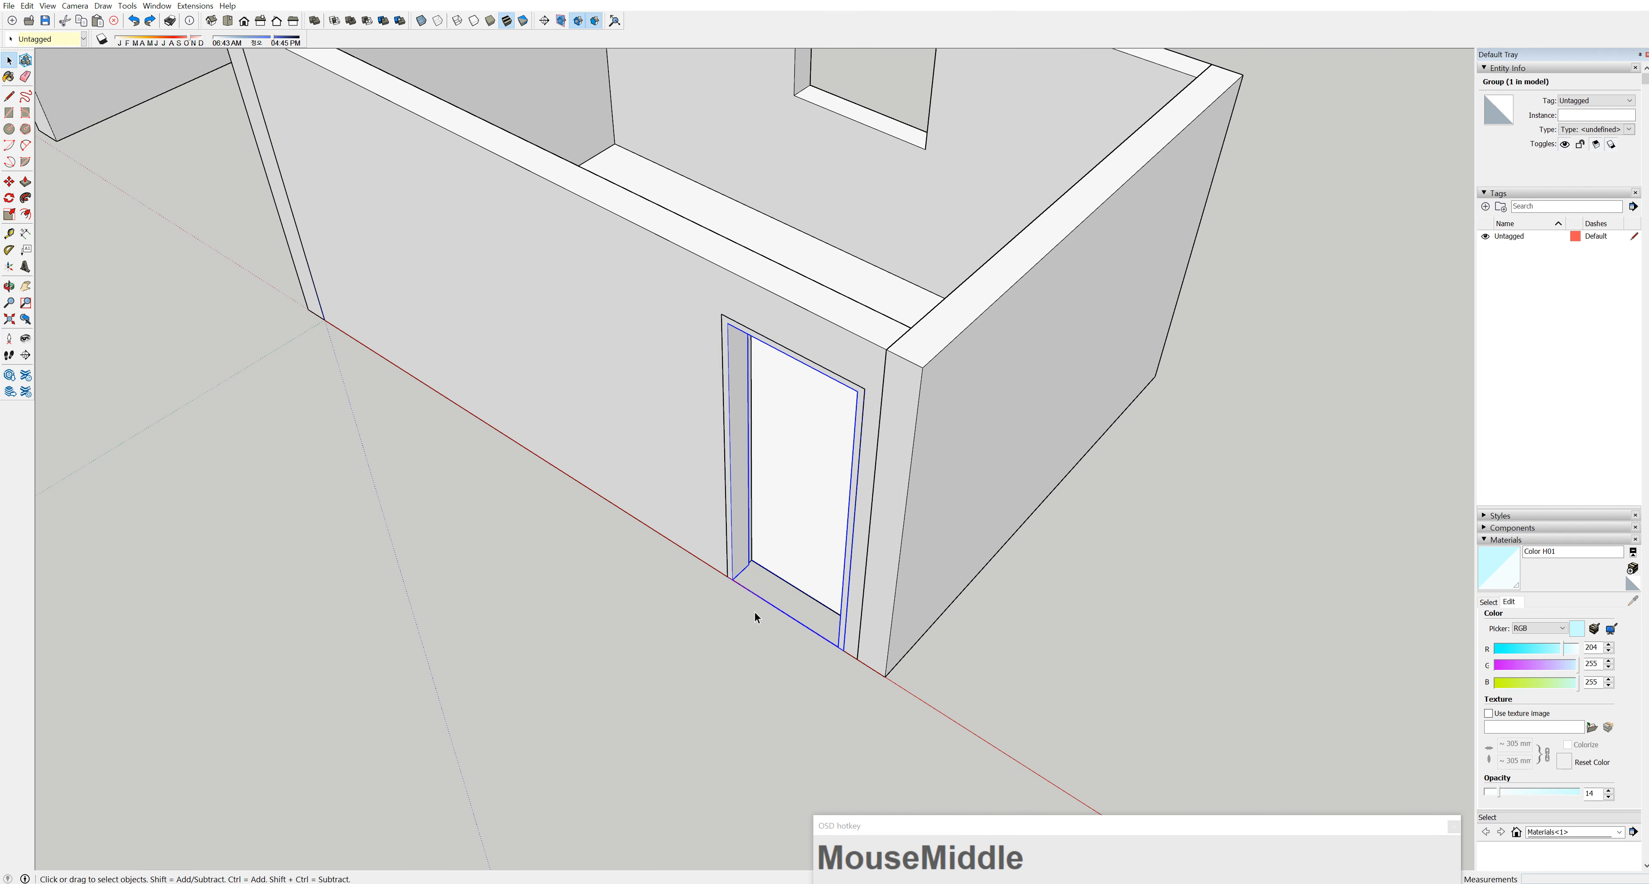
{"action": "key", "text": "m"}
{"action": "left_click", "coordinate": [773, 598]}
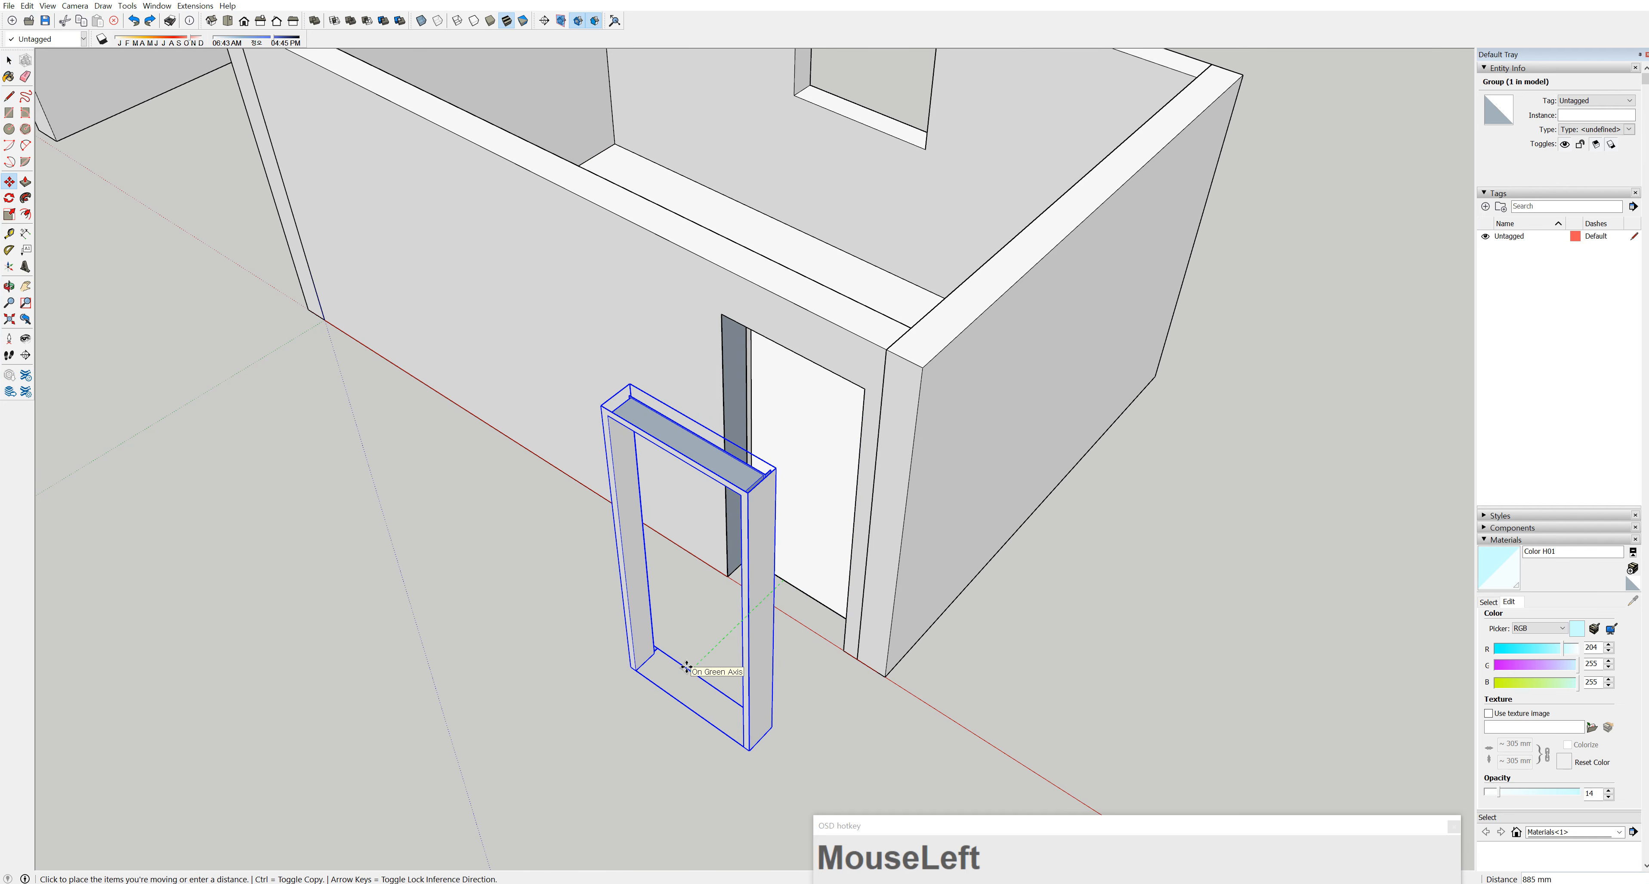
{"action": "key", "text": "Escape"}
Undo the door frame's previous grouping and regroup all of its connected geometry as one group
{"action": "middle_click_drag", "start_coordinate": [698, 644], "coordinate": [835, 619]}
{"action": "key", "text": "ctrl+z"}
{"action": "left_click", "coordinate": [774, 519]}
{"action": "left_click", "coordinate": [781, 486]}
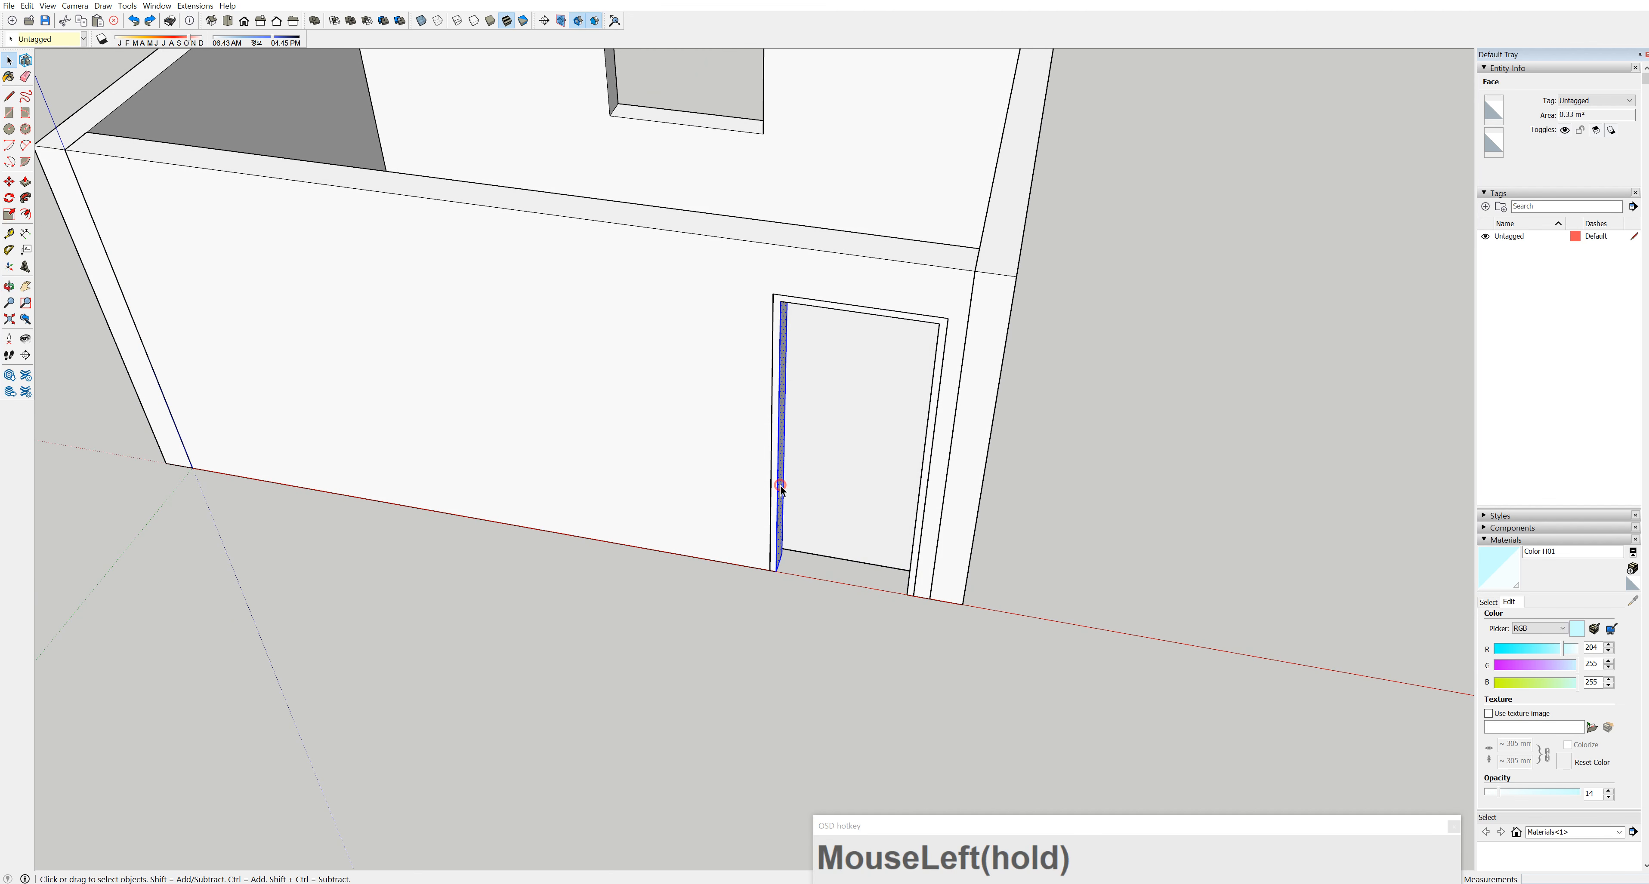
{"action": "middle_click_drag", "start_coordinate": [781, 486], "coordinate": [699, 508], "text": "shift"}
{"action": "left_click", "coordinate": [691, 505]}
{"action": "triple_click", "coordinate": [691, 505]}
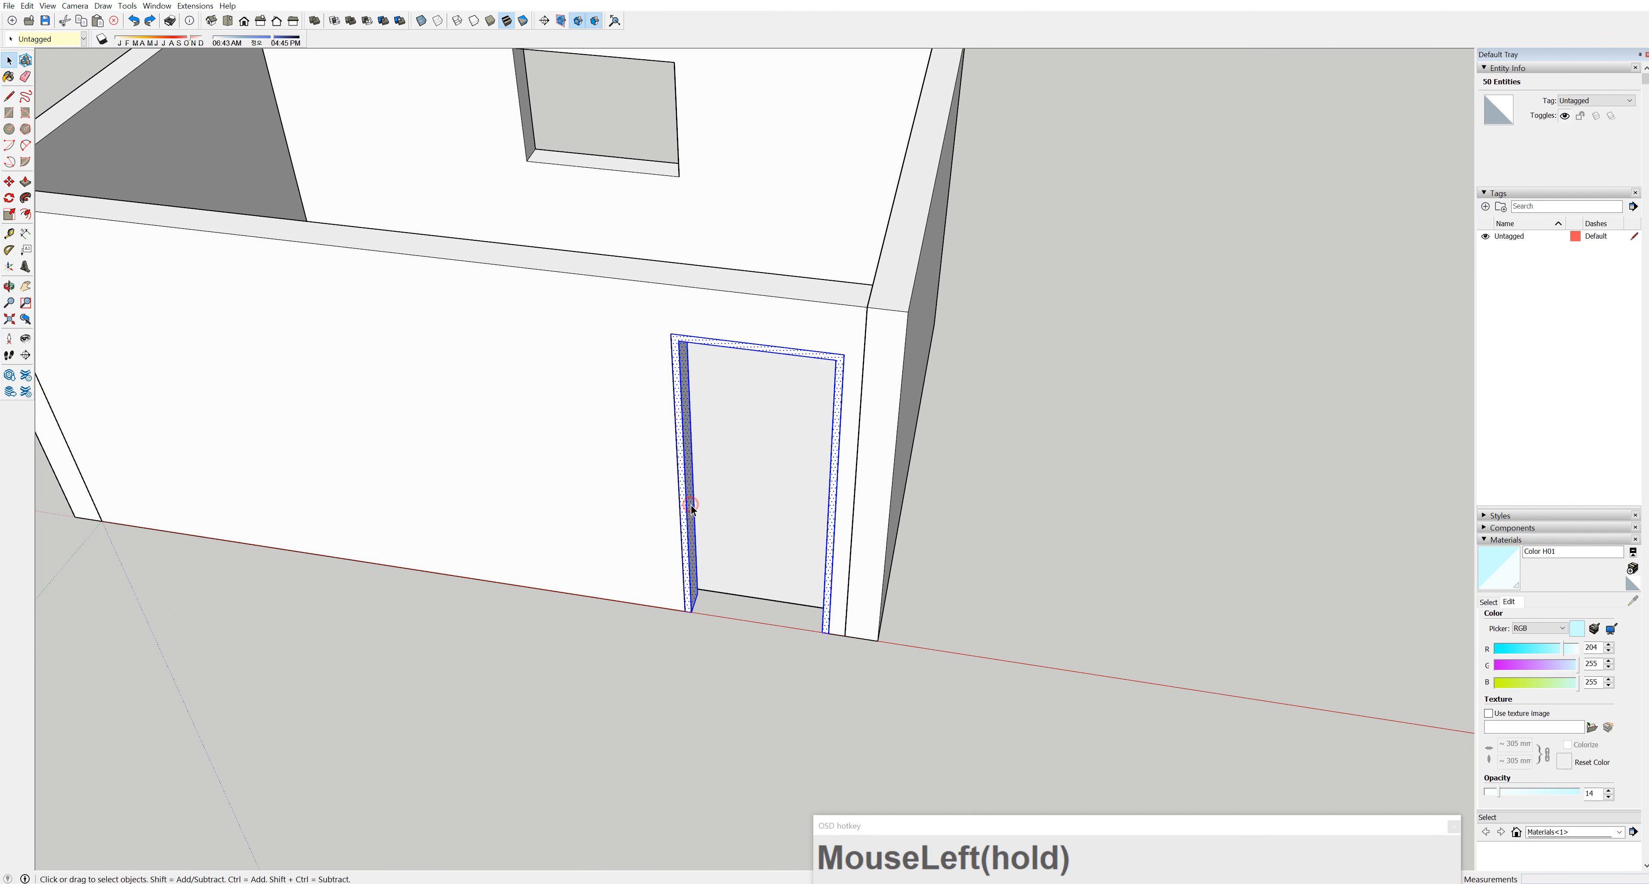
{"action": "key", "text": "g"}
{"action": "left_click", "coordinate": [692, 502]}
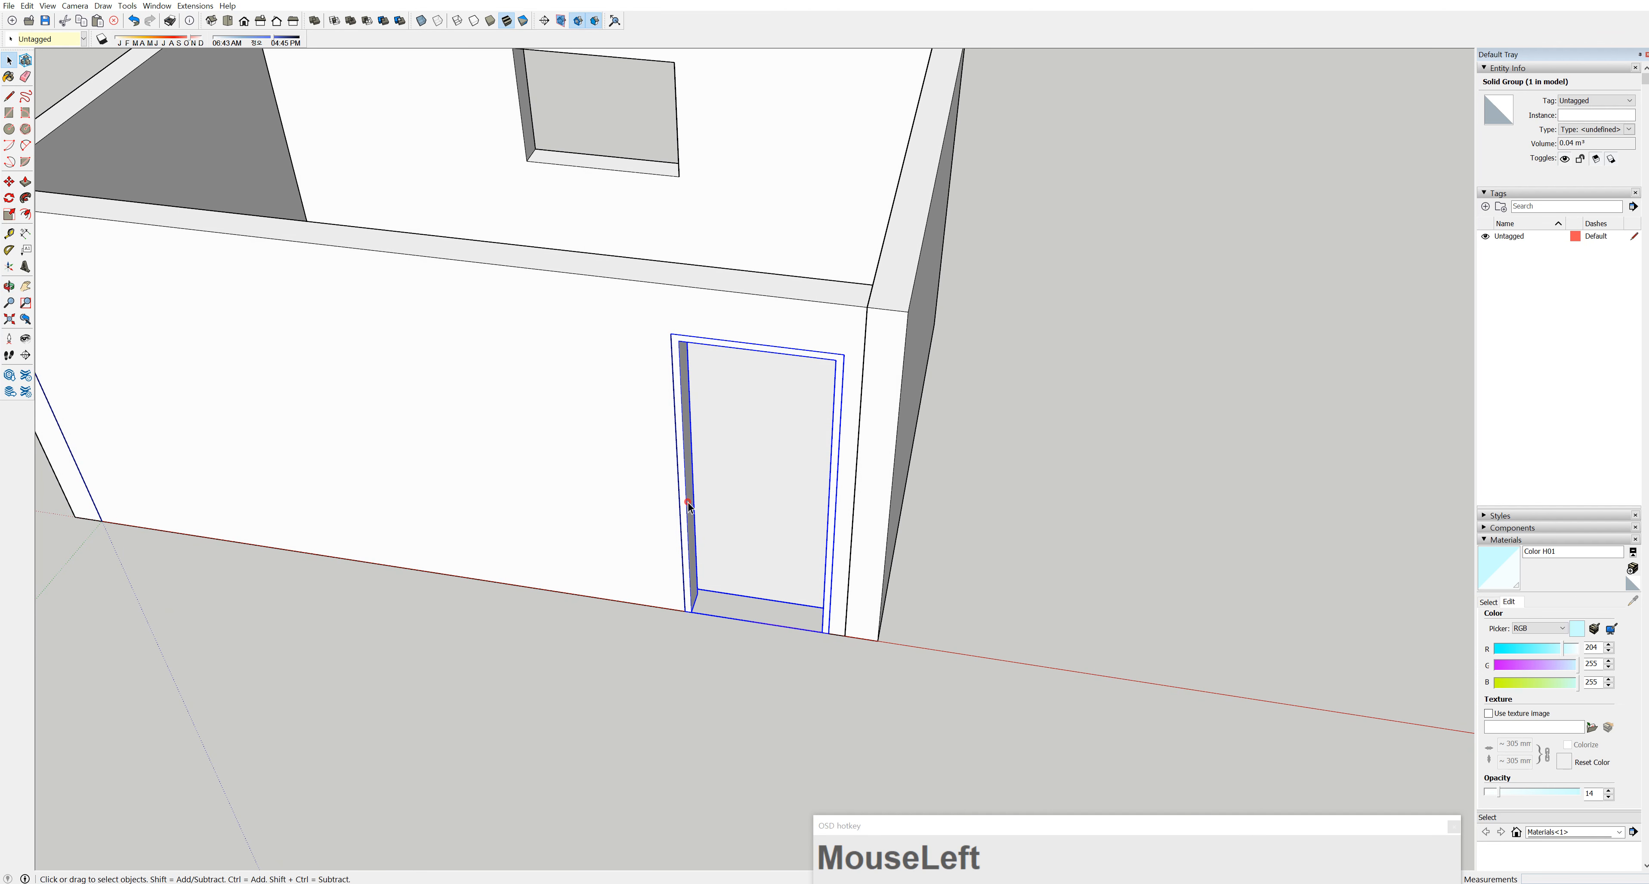
Draw a 2070 by 840 mm rectangle on the frame's room side, from the upper rebate corner to the opposite lower corner
{"action": "middle_click_drag", "start_coordinate": [692, 503], "coordinate": [231, 221]}
{"action": "middle_click_drag", "start_coordinate": [772, 276], "coordinate": [754, 343], "text": "shift"}
{"action": "scroll", "coordinate": [765, 284], "scroll_direction": "up", "scroll_amount": 3}
{"action": "mouse_move", "coordinate": [765, 283]}
{"action": "middle_mouse_down", "text": "shift"}
{"action": "mouse_move", "coordinate": [745, 322]}
{"action": "mouse_move", "coordinate": [743, 265]}
{"action": "middle_mouse_up", "text": "shift"}
{"action": "scroll", "coordinate": [745, 301], "scroll_direction": "up", "scroll_amount": 2}
{"action": "scroll", "coordinate": [745, 266], "scroll_direction": "up", "scroll_amount": 1}
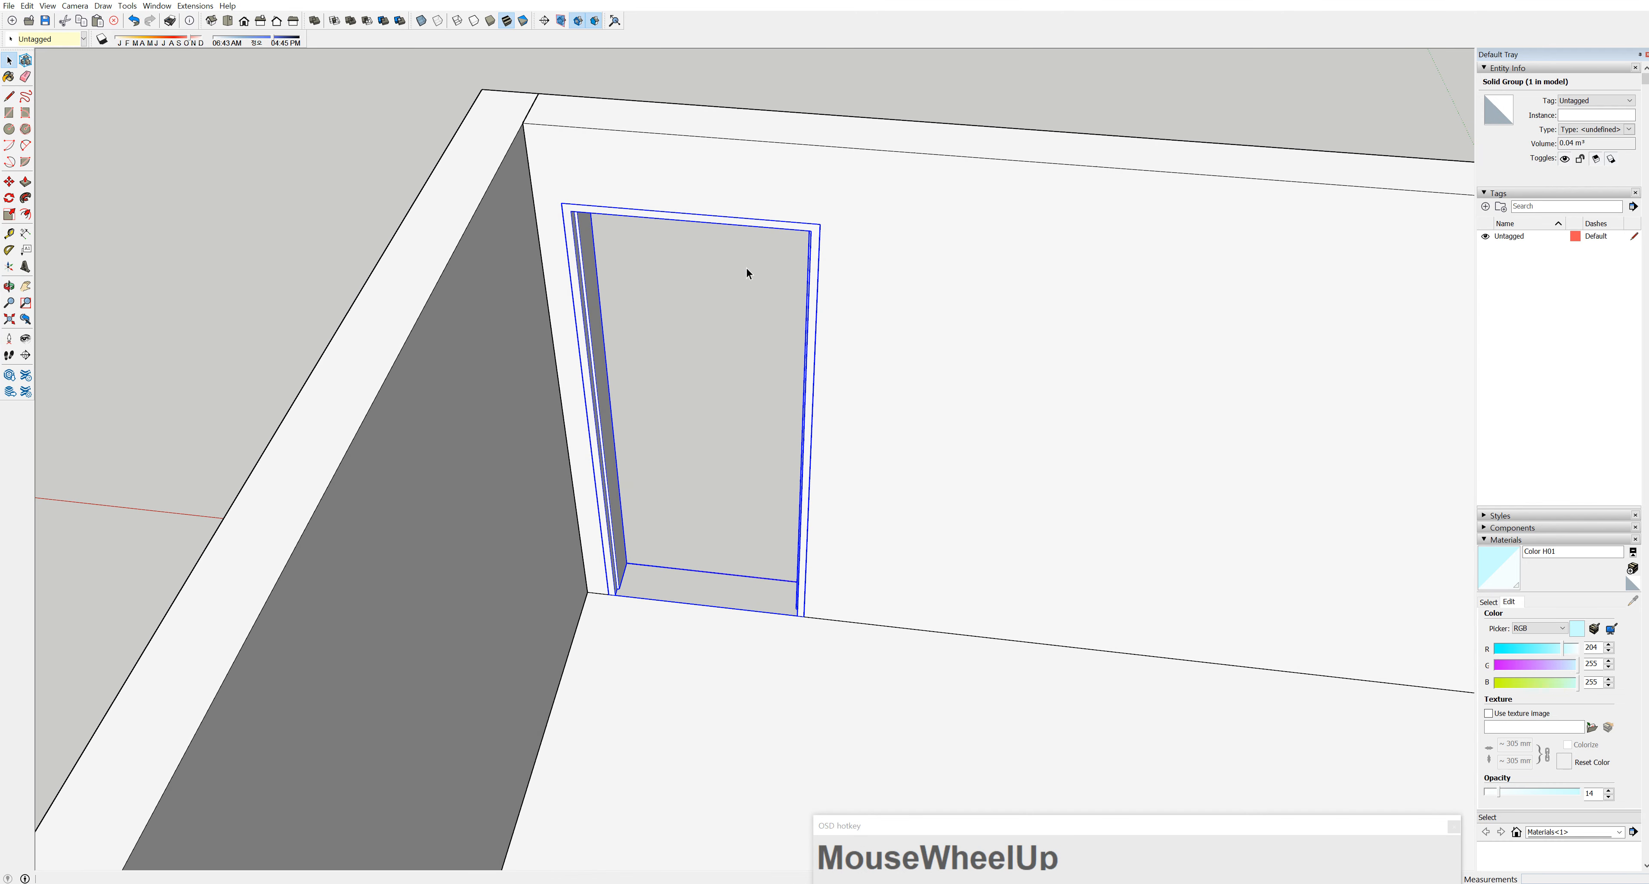
{"action": "left_click", "coordinate": [326, 163]}
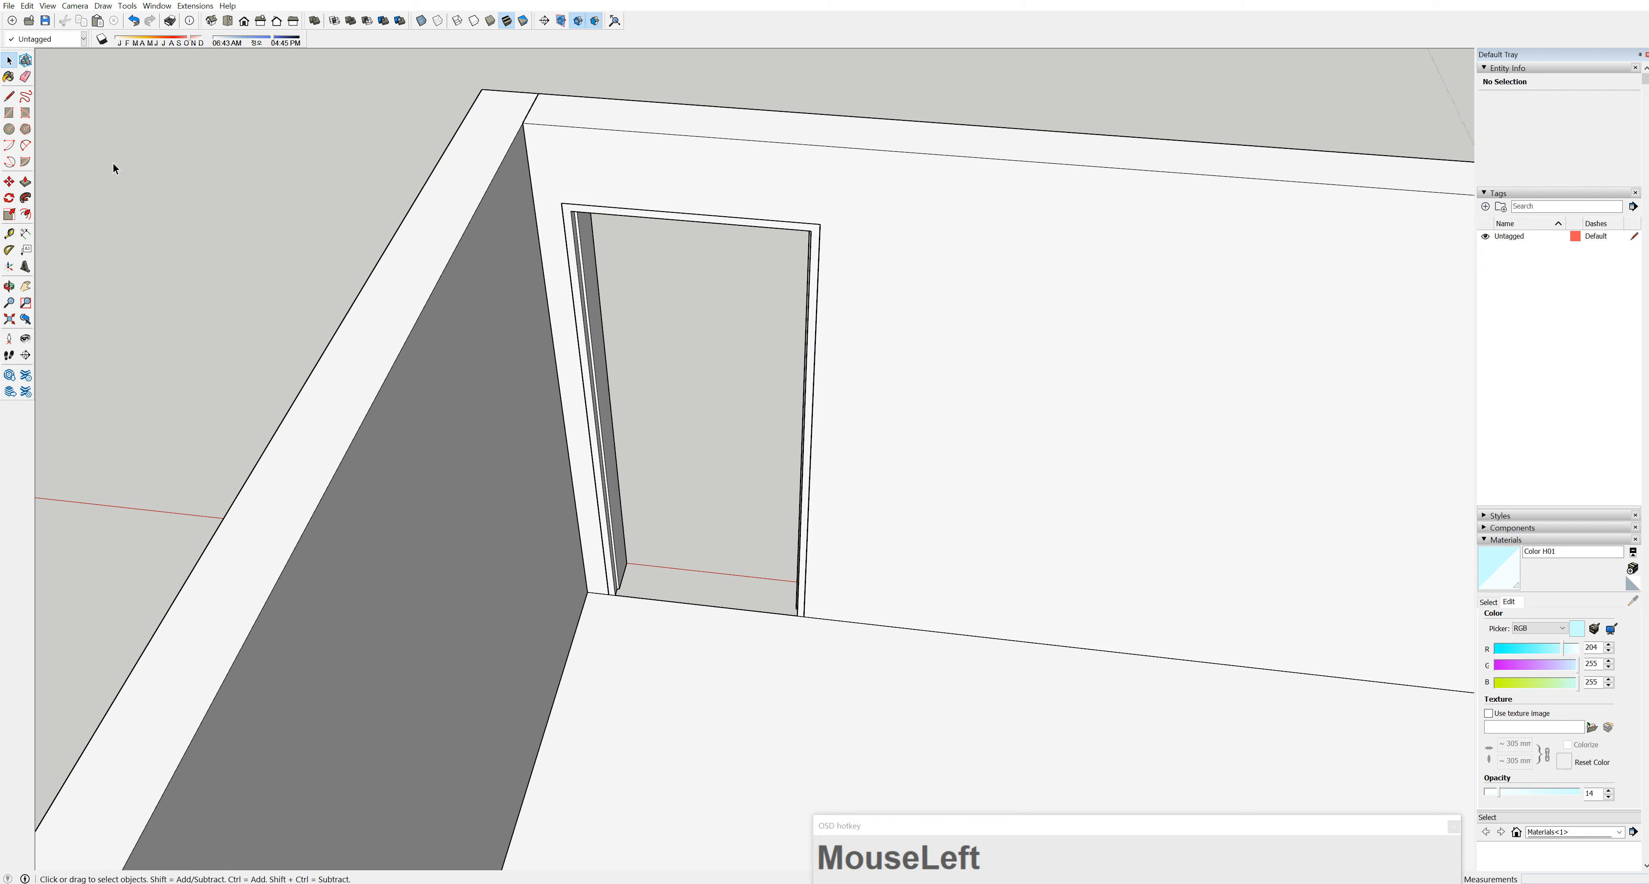
{"action": "left_click", "coordinate": [9, 114]}
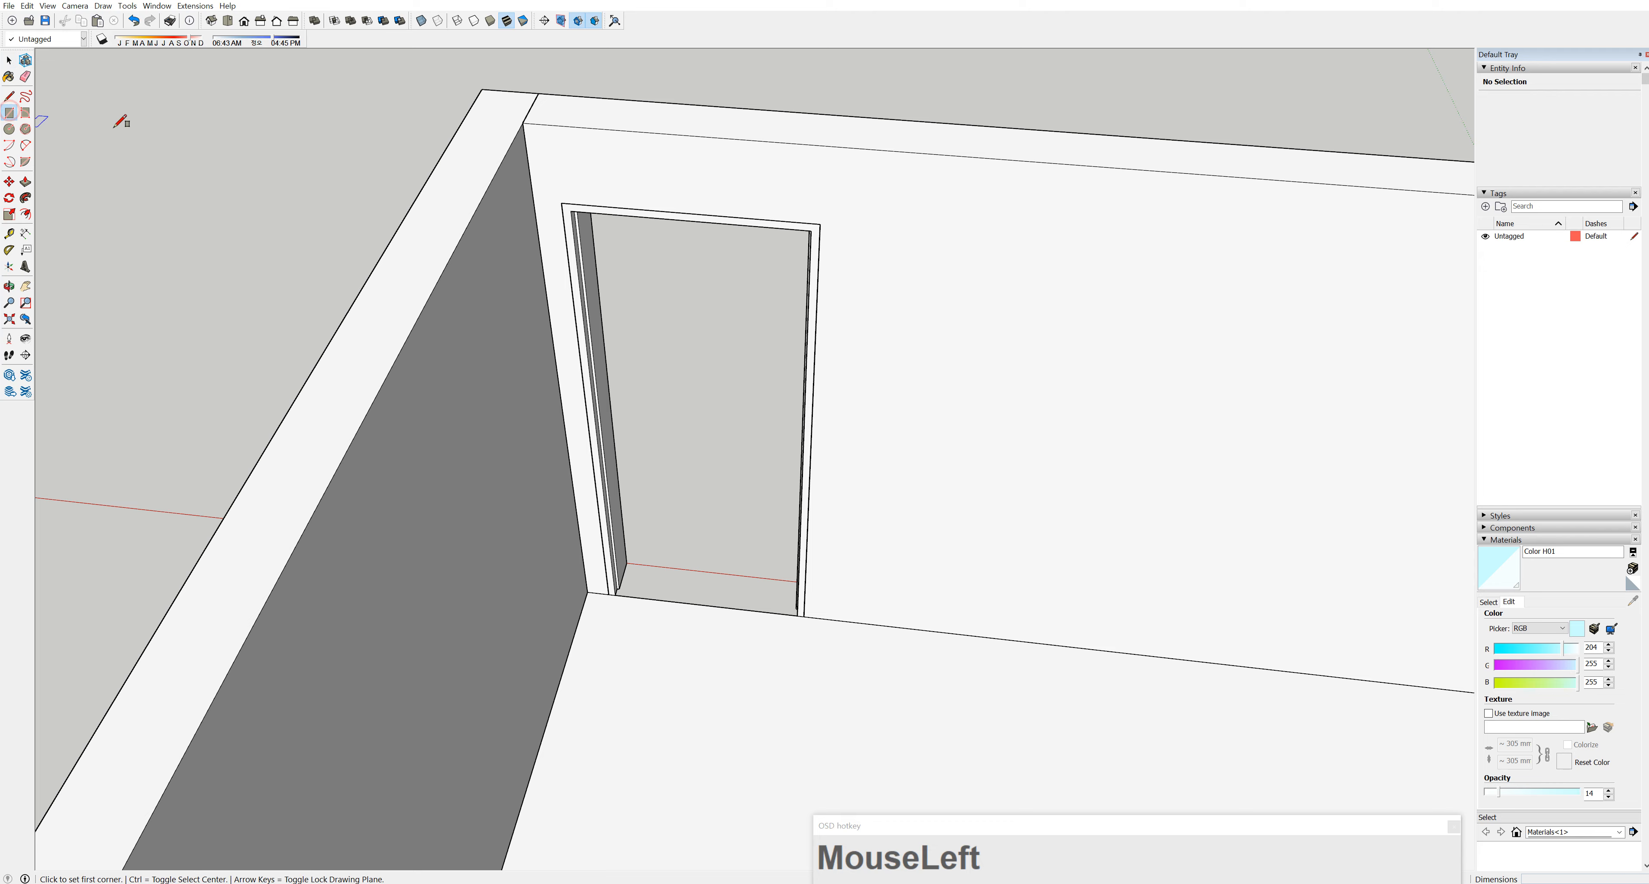
{"action": "left_click", "coordinate": [571, 211]}
{"action": "scroll", "coordinate": [800, 613], "scroll_direction": "up", "scroll_amount": 2}
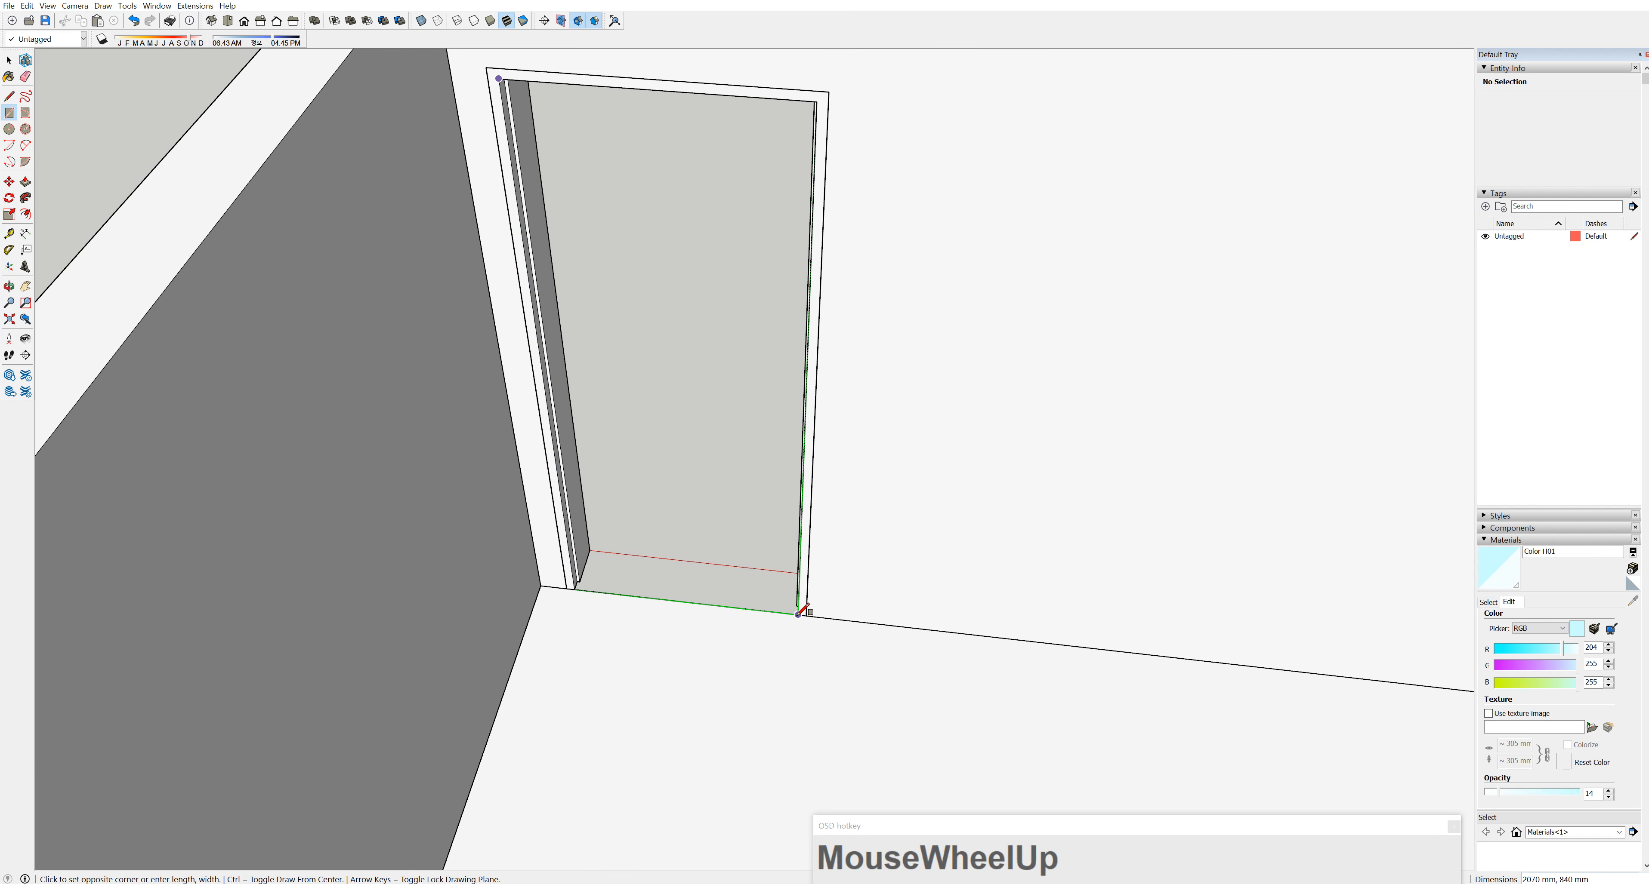
{"action": "left_click", "coordinate": [799, 613]}
{"action": "scroll", "coordinate": [790, 589], "scroll_direction": "down", "scroll_amount": 3}
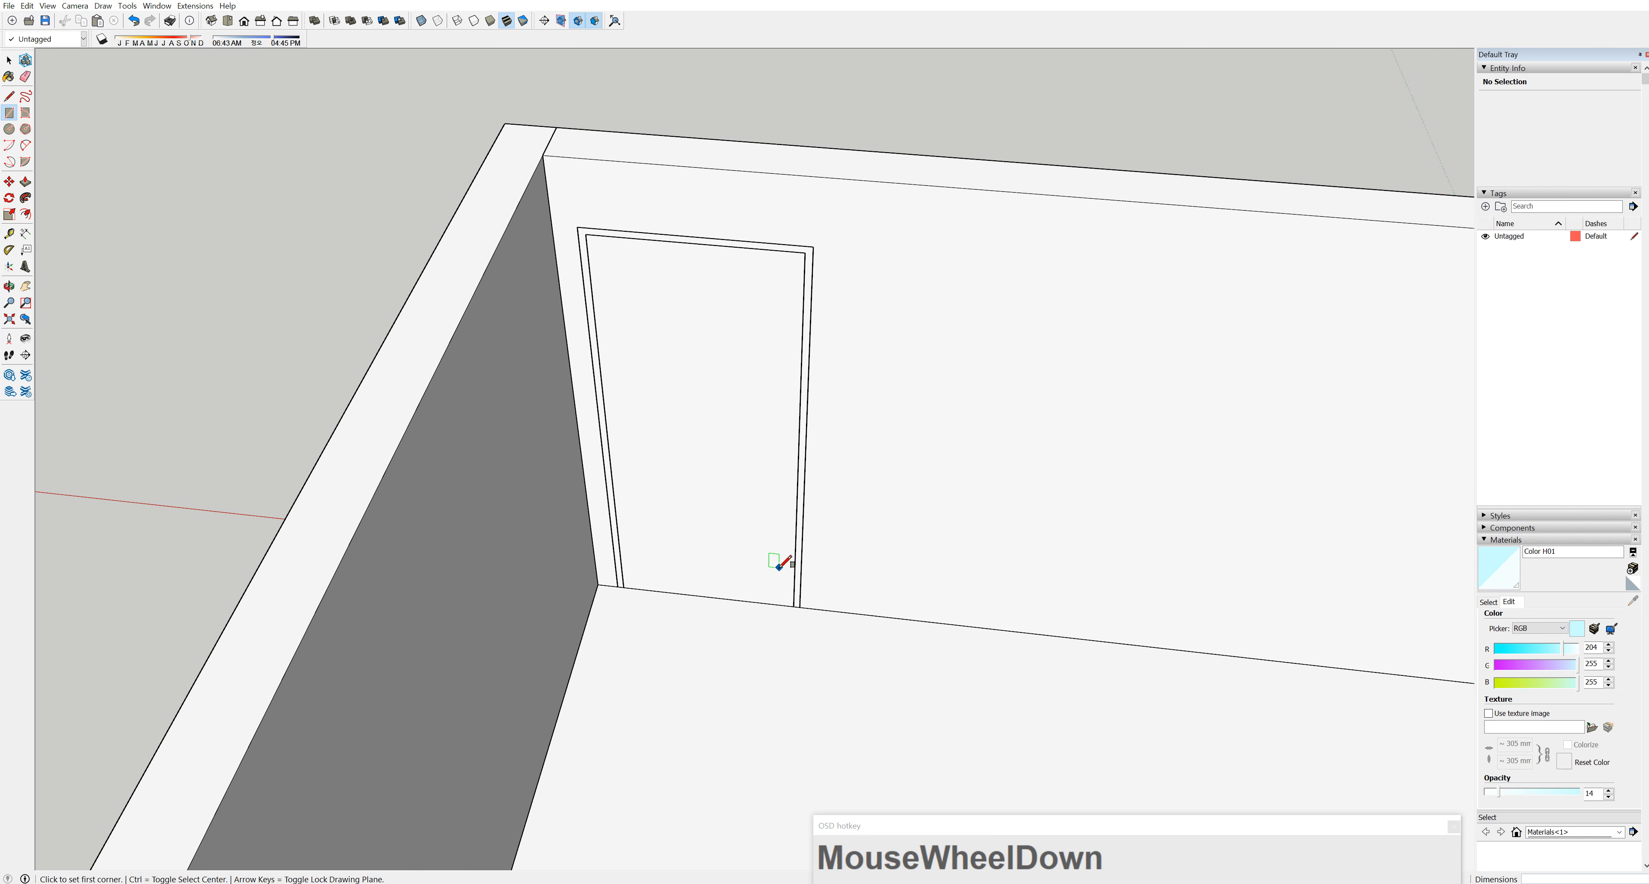
Select the door rectangle's face with its edges and make it a separate group
{"action": "left_click", "coordinate": [9, 60]}
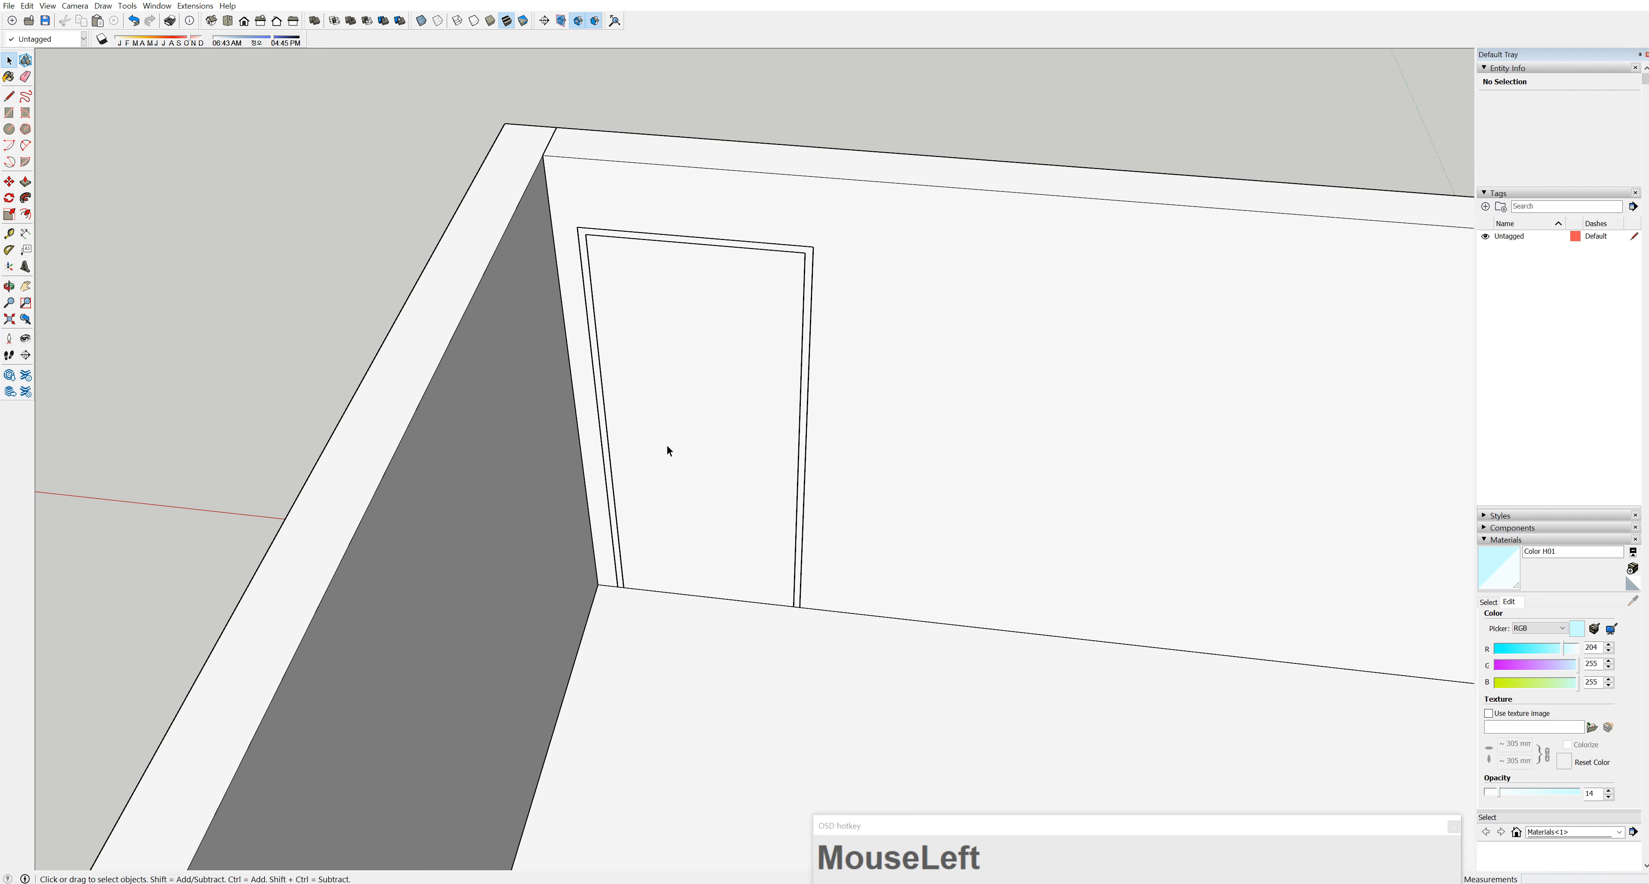
{"action": "double_click", "coordinate": [708, 409]}
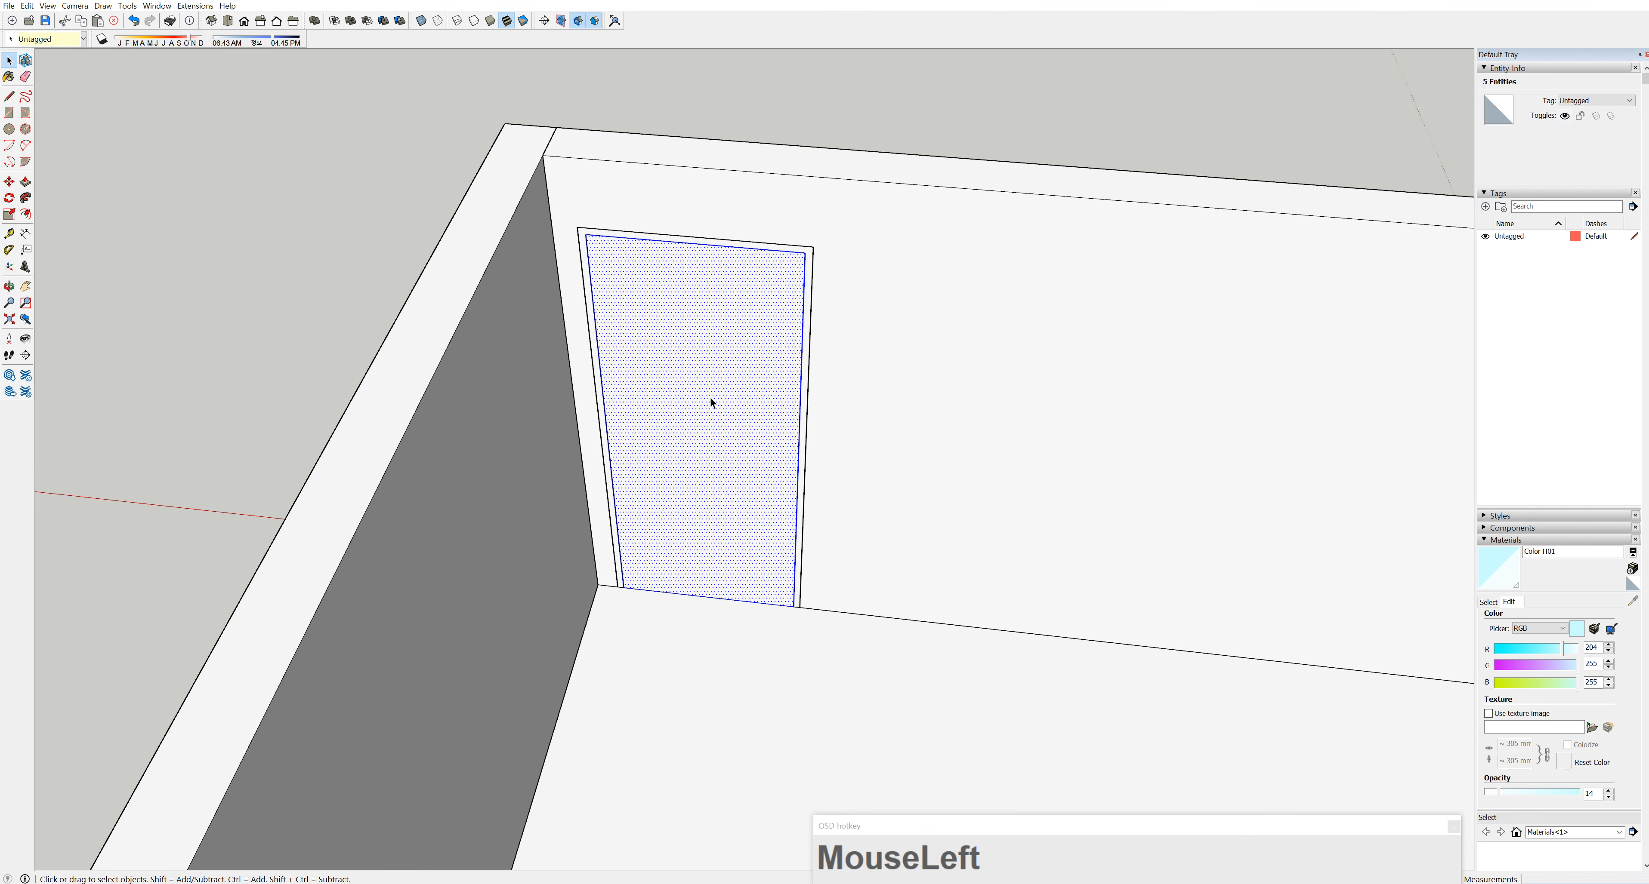
{"action": "right_click", "coordinate": [716, 340]}
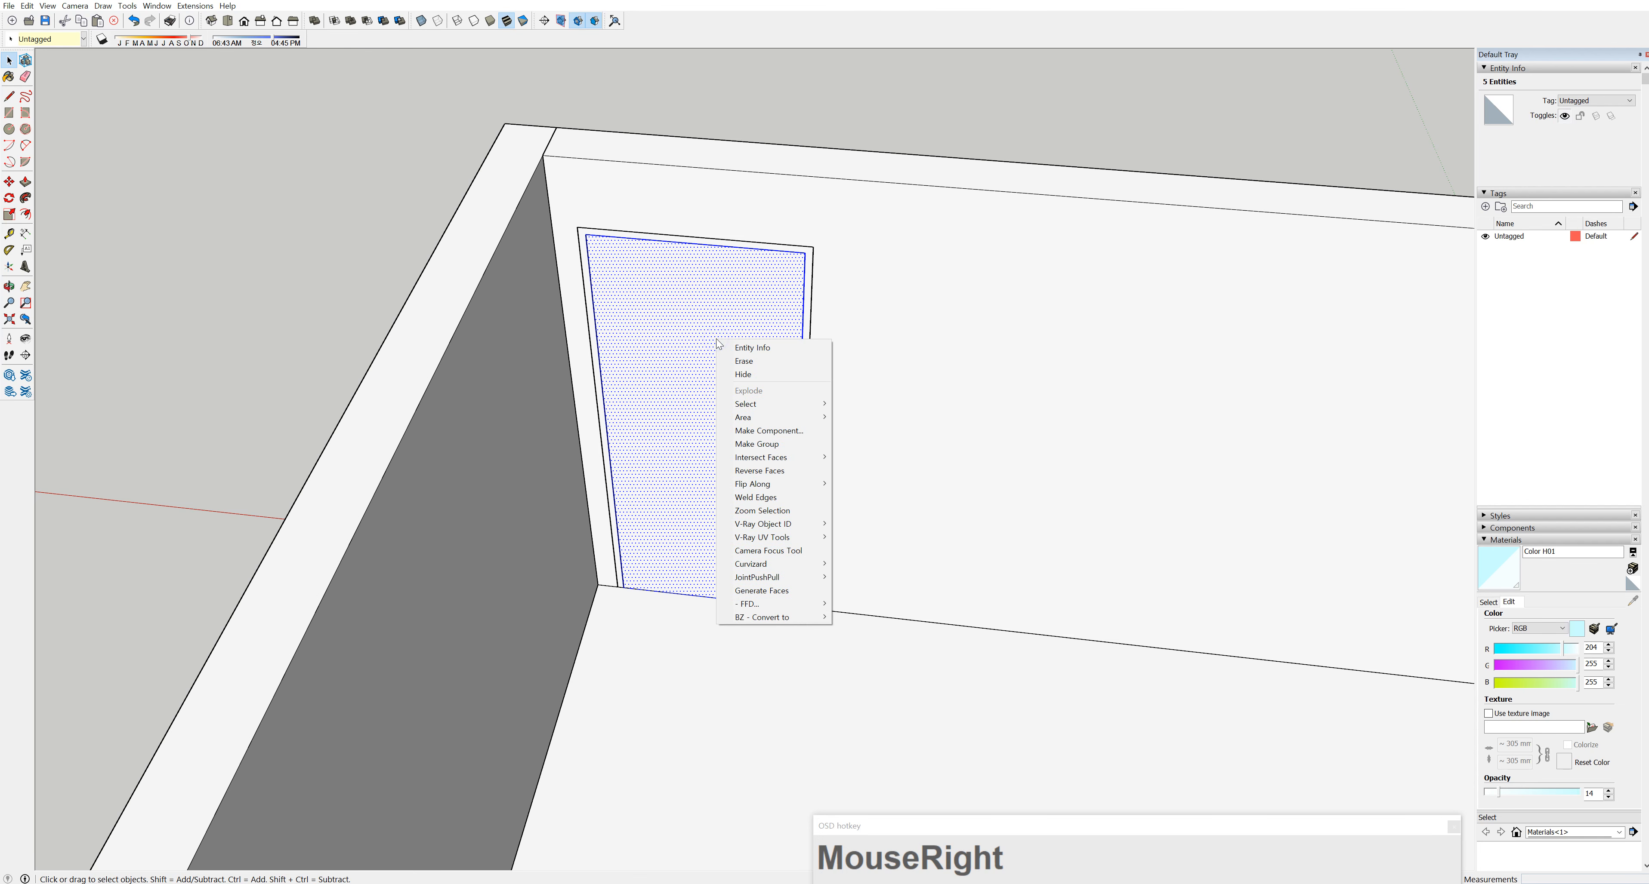
{"action": "left_click", "coordinate": [788, 444]}
{"action": "middle_click_drag", "start_coordinate": [789, 442], "coordinate": [724, 369]}
{"action": "left_click", "coordinate": [724, 369]}
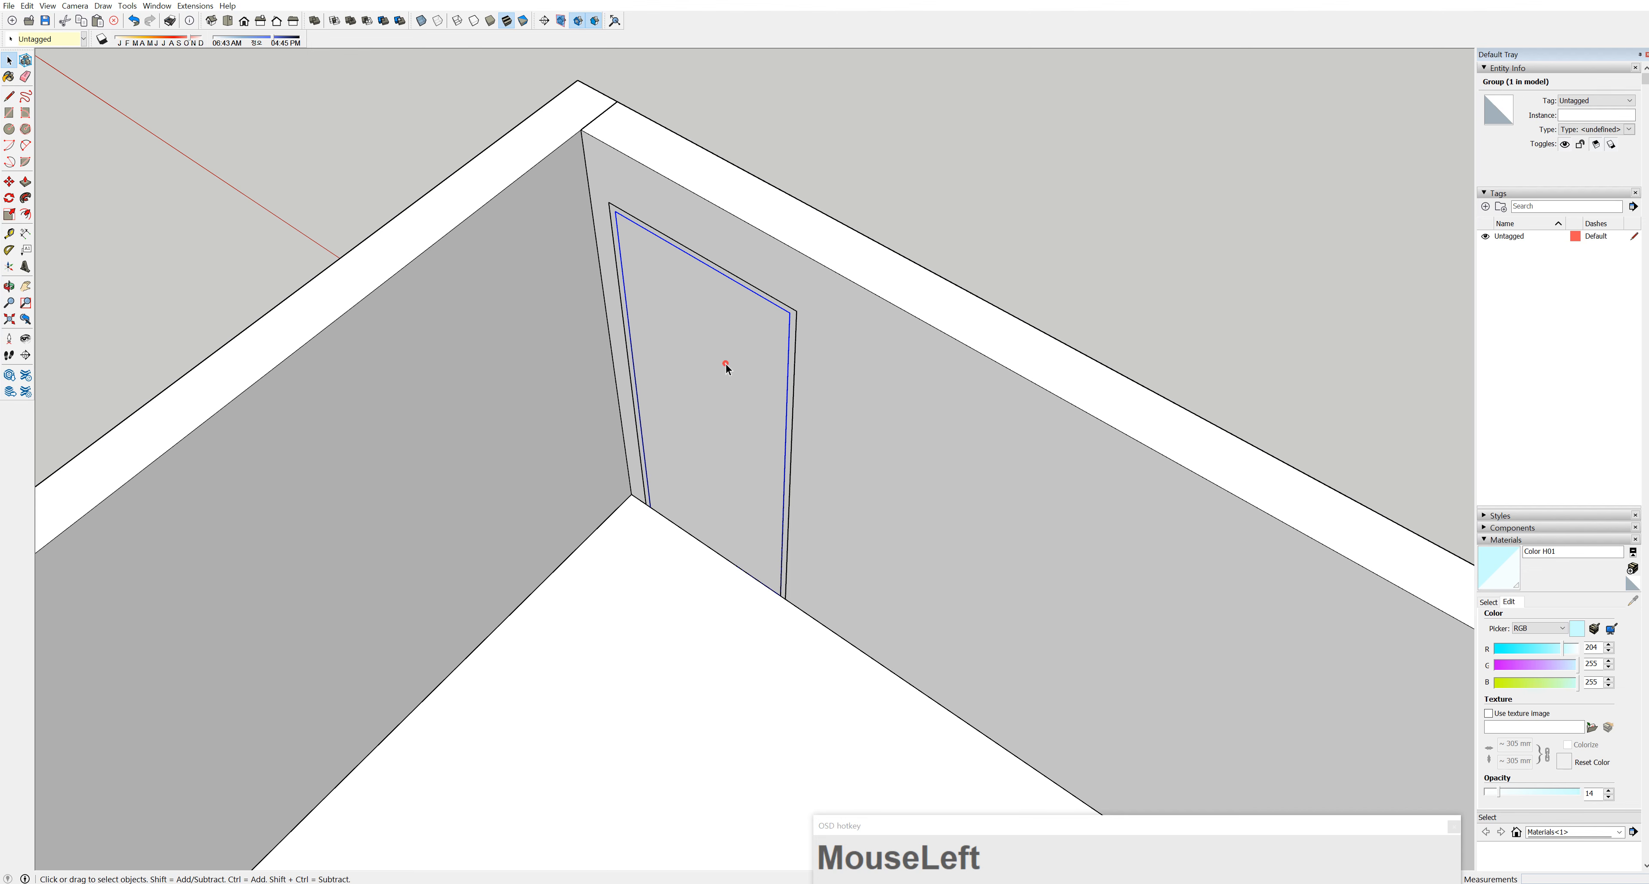
Open the door leaf group for editing and extrude its face 36 mm into the room with Push/Pull
{"action": "double_click", "coordinate": [728, 363]}
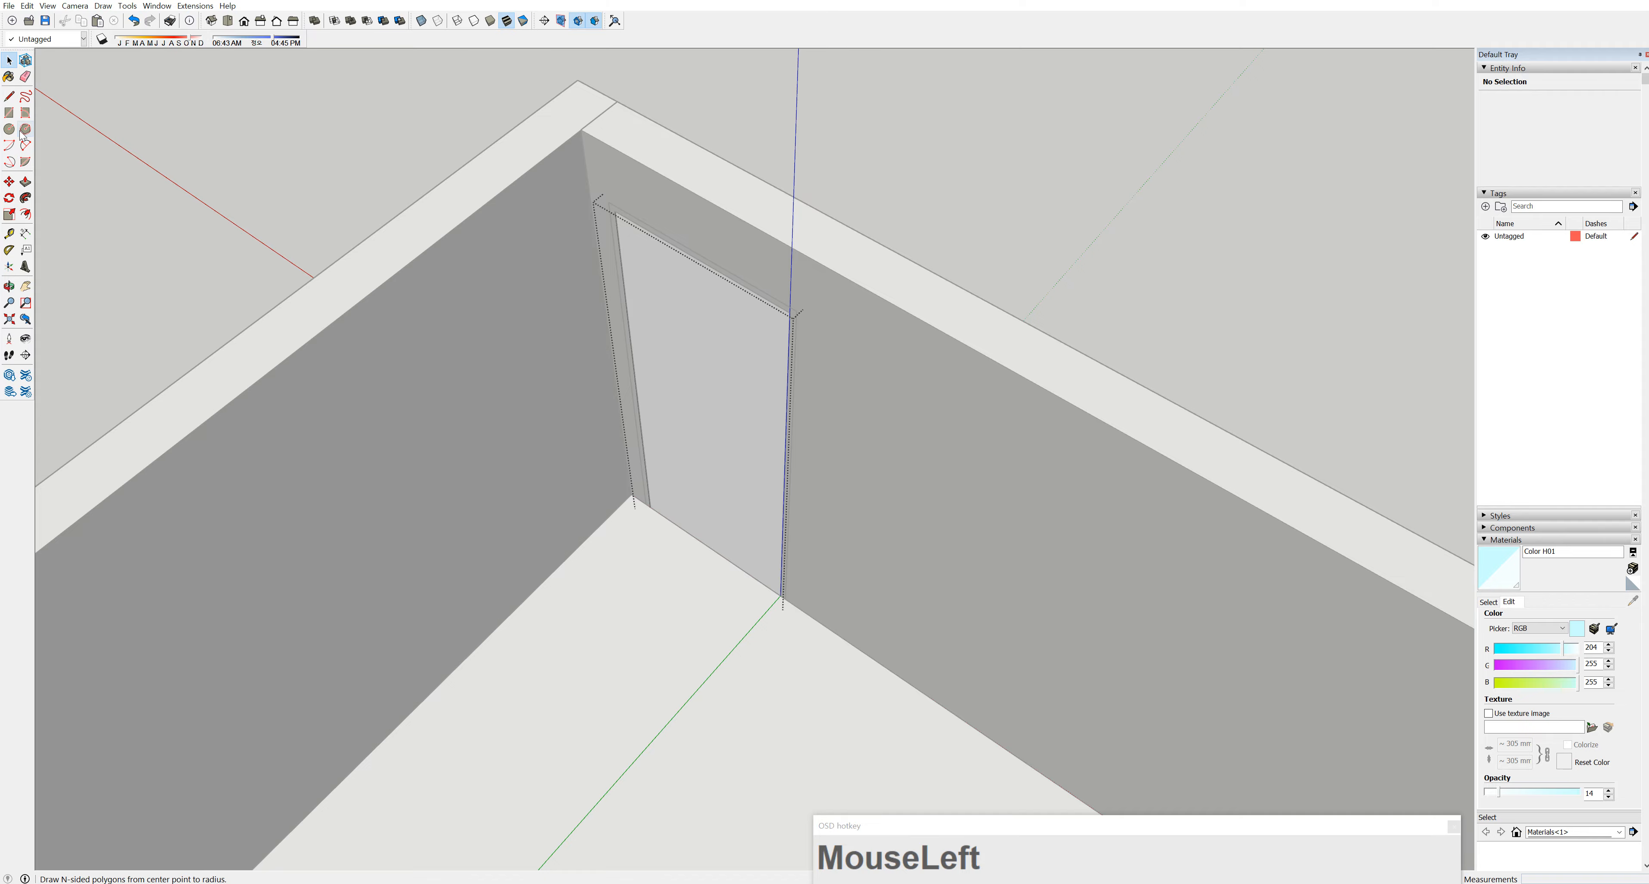
{"action": "left_click", "coordinate": [25, 181]}
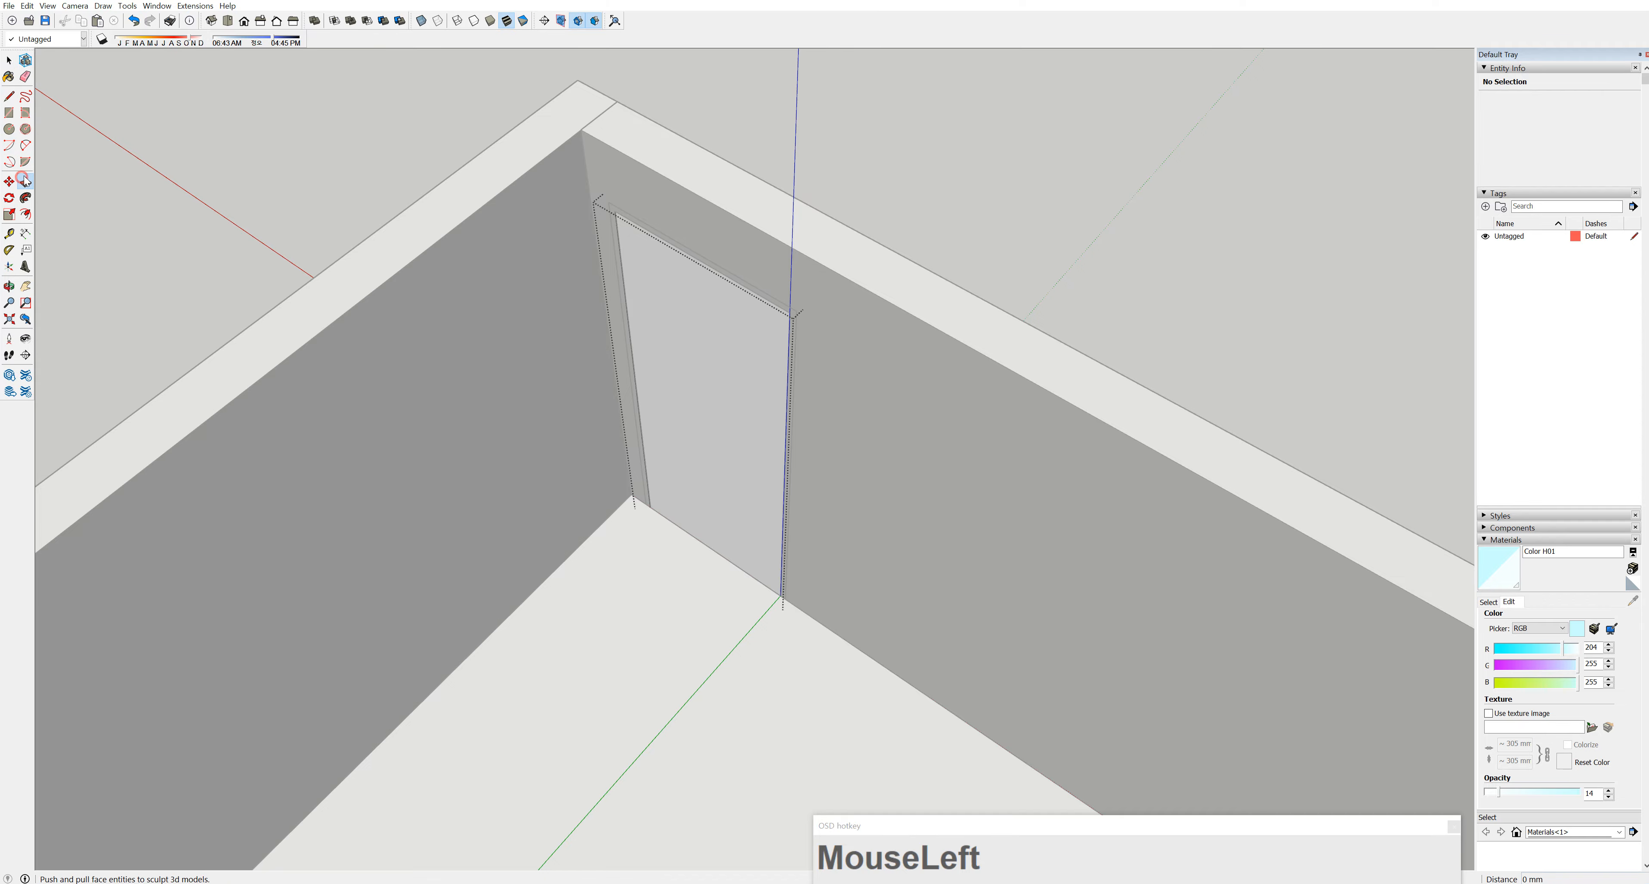
{"action": "left_click", "coordinate": [762, 383]}
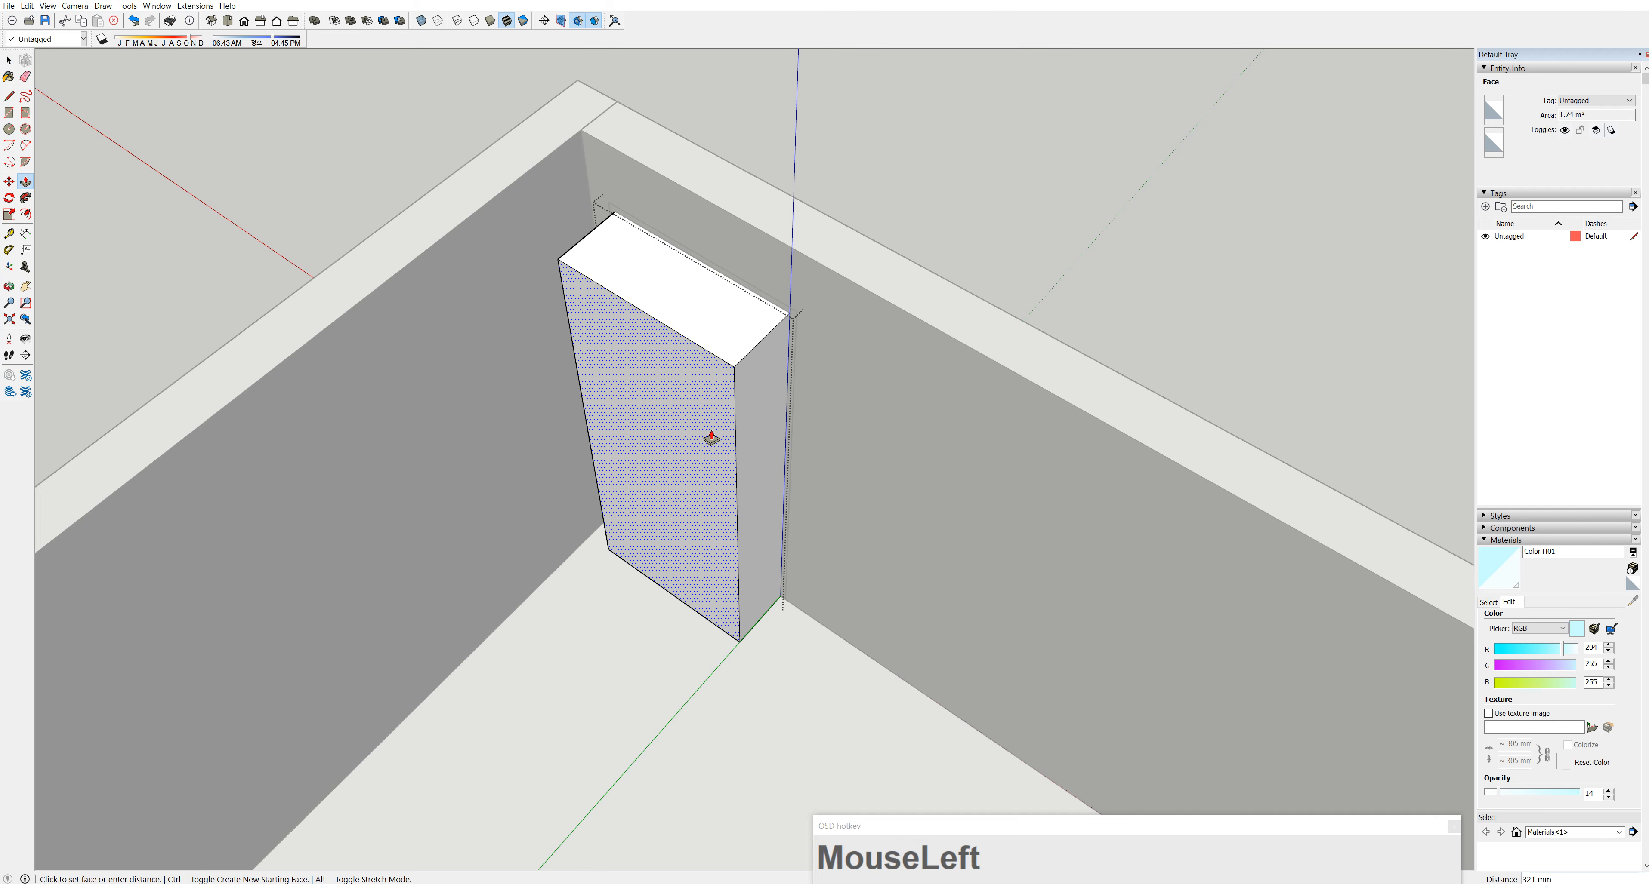
{"action": "type", "text": "36"}
{"action": "key", "text": "Return"}
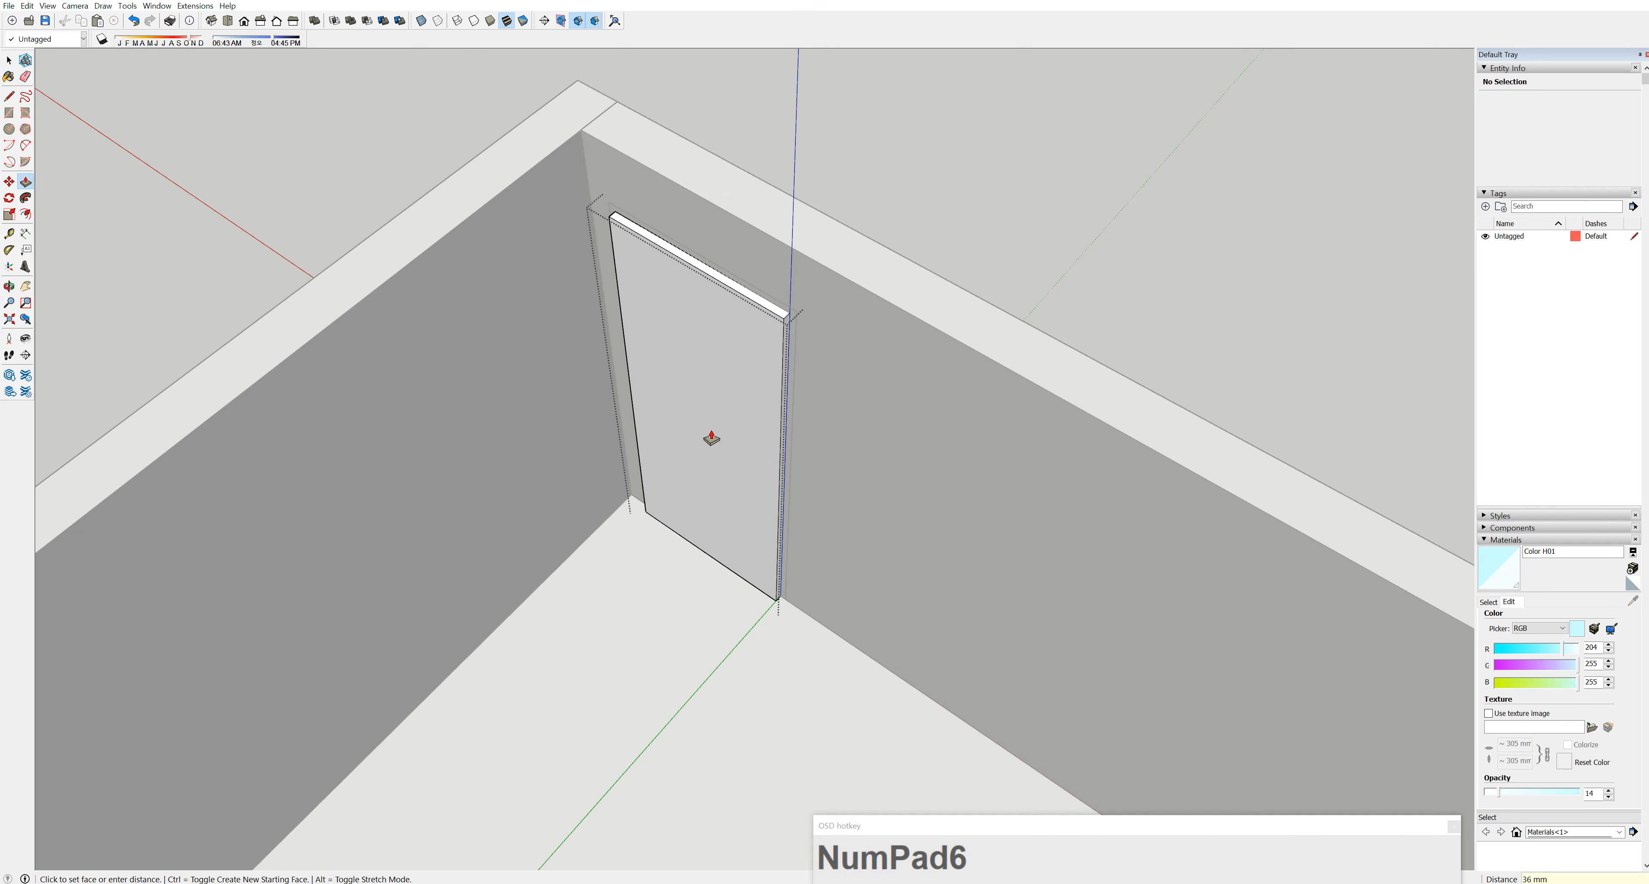
{"action": "middle_click_drag", "start_coordinate": [711, 438], "coordinate": [815, 397]}
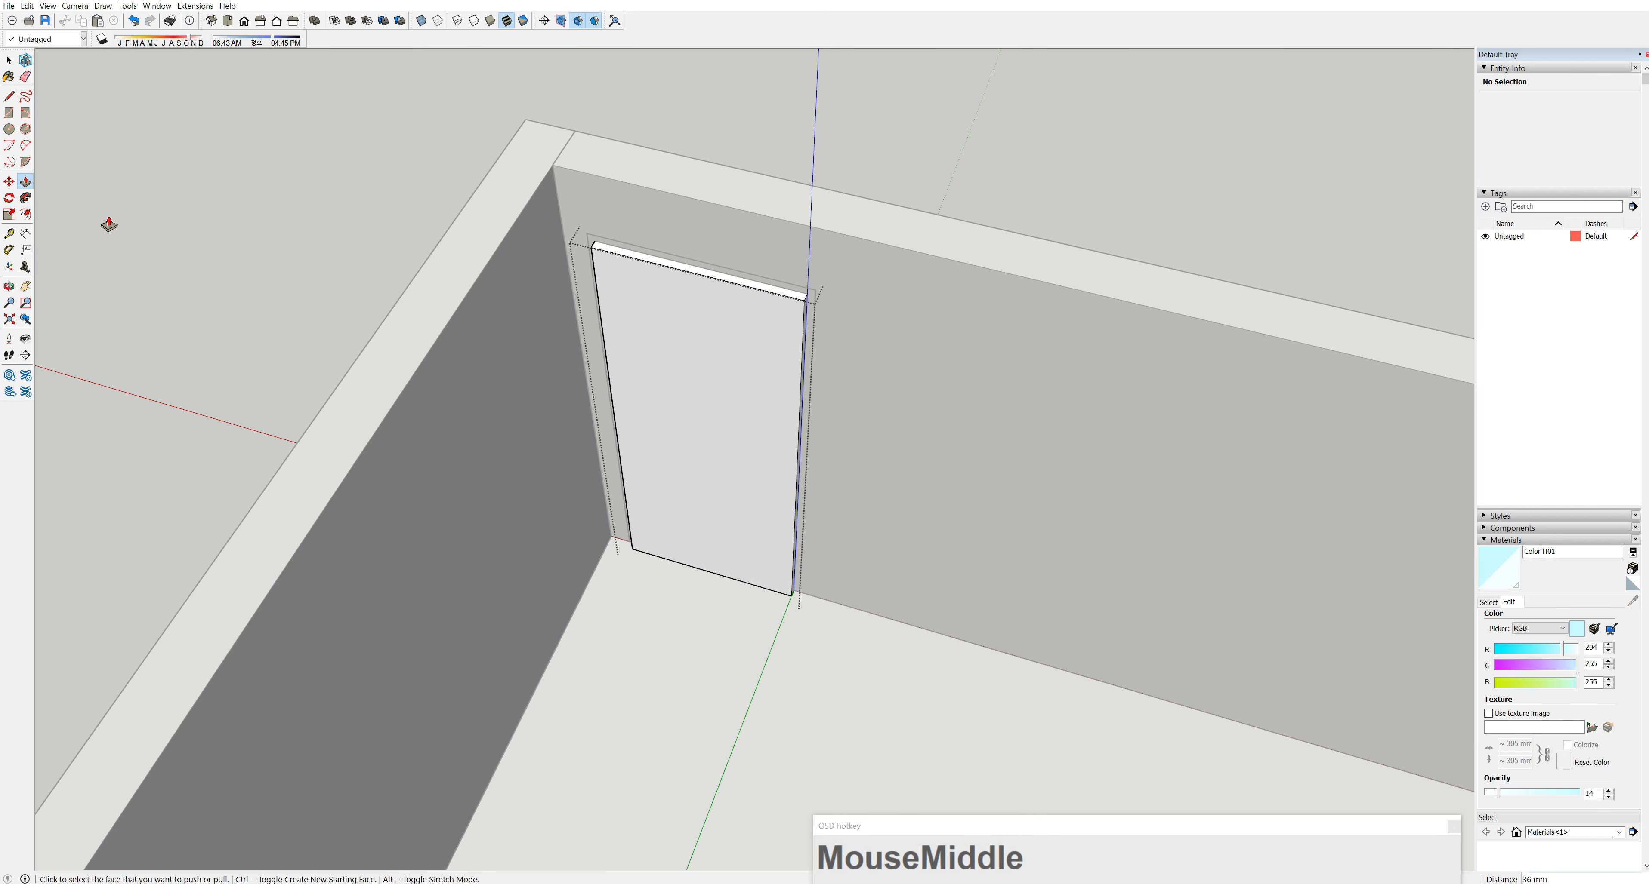
Offset the outline of the door leaf's room-side face inward by 3 mm
{"action": "left_click", "coordinate": [26, 198]}
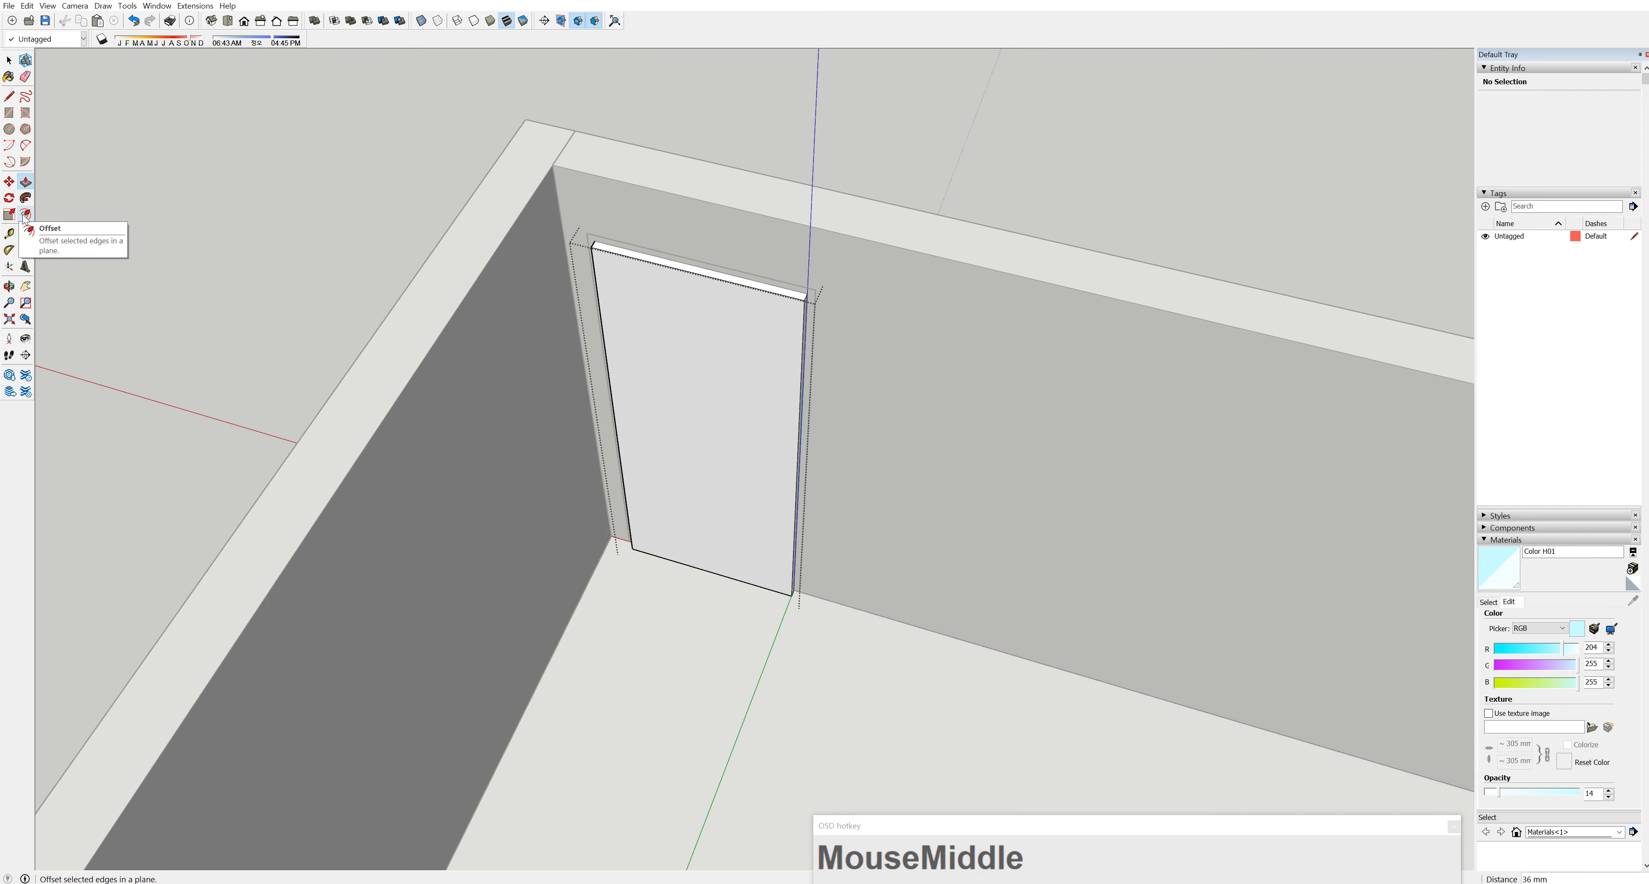
{"action": "left_click", "coordinate": [26, 215]}
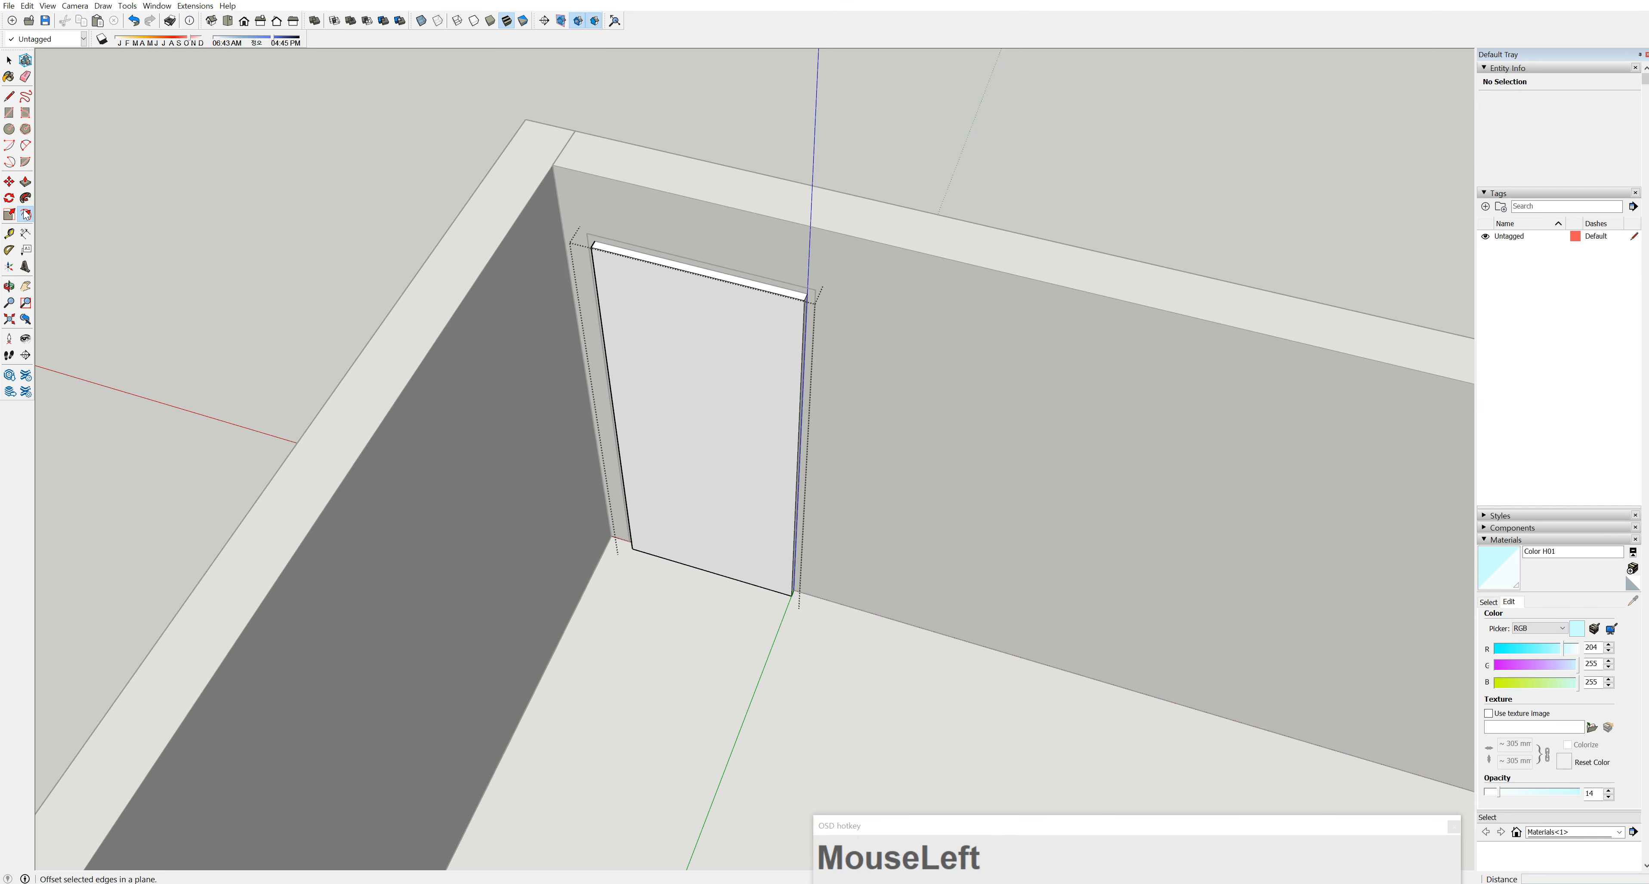
{"action": "left_click", "coordinate": [799, 360]}
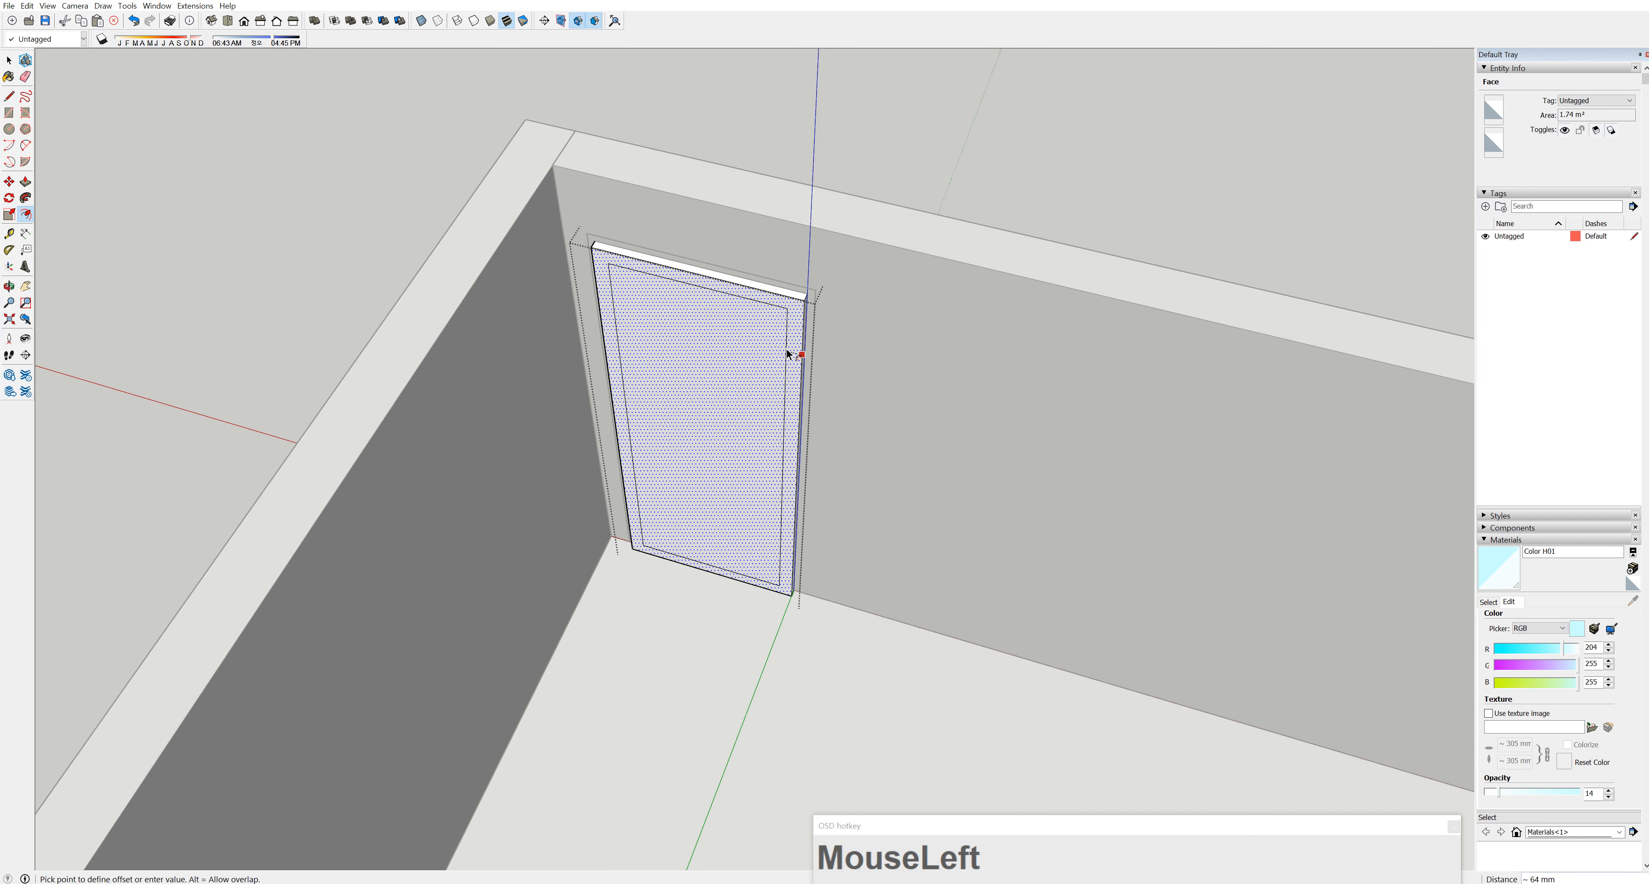
{"action": "type", "text": "3"}
{"action": "key", "text": "Return"}
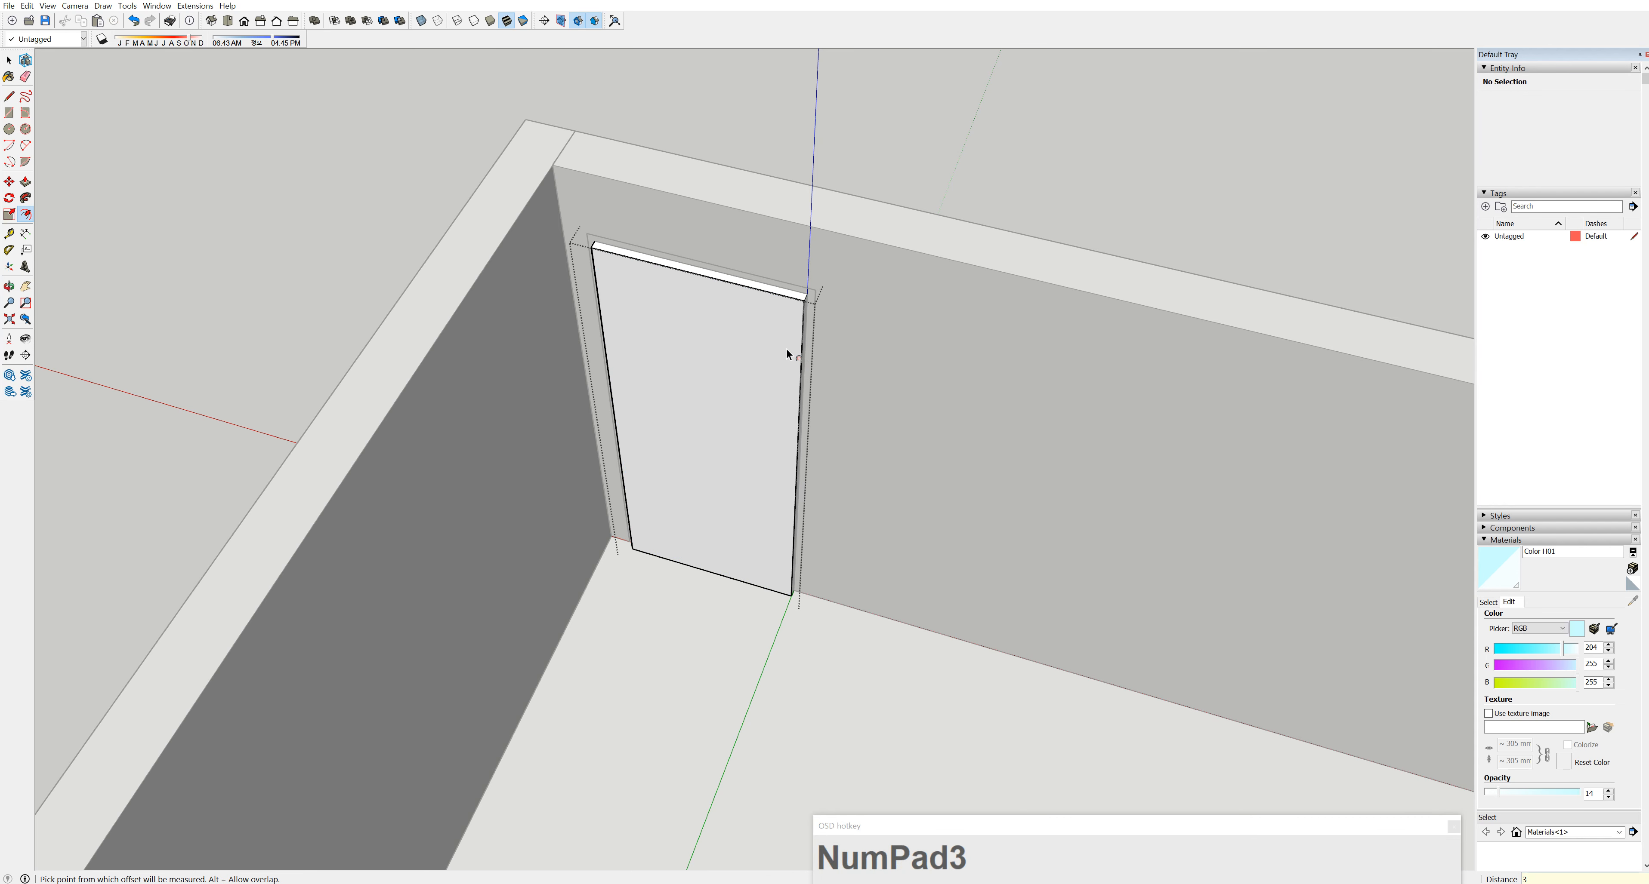
{"action": "scroll", "coordinate": [802, 296], "scroll_direction": "up", "scroll_amount": 2}
{"action": "scroll", "coordinate": [802, 295], "scroll_direction": "up", "scroll_amount": 3}
{"action": "mouse_move", "coordinate": [805, 295]}
{"action": "middle_mouse_down"}
{"action": "mouse_move", "coordinate": [847, 210]}
{"action": "mouse_move", "coordinate": [828, 210]}
{"action": "mouse_move", "coordinate": [820, 293]}
{"action": "middle_mouse_up"}
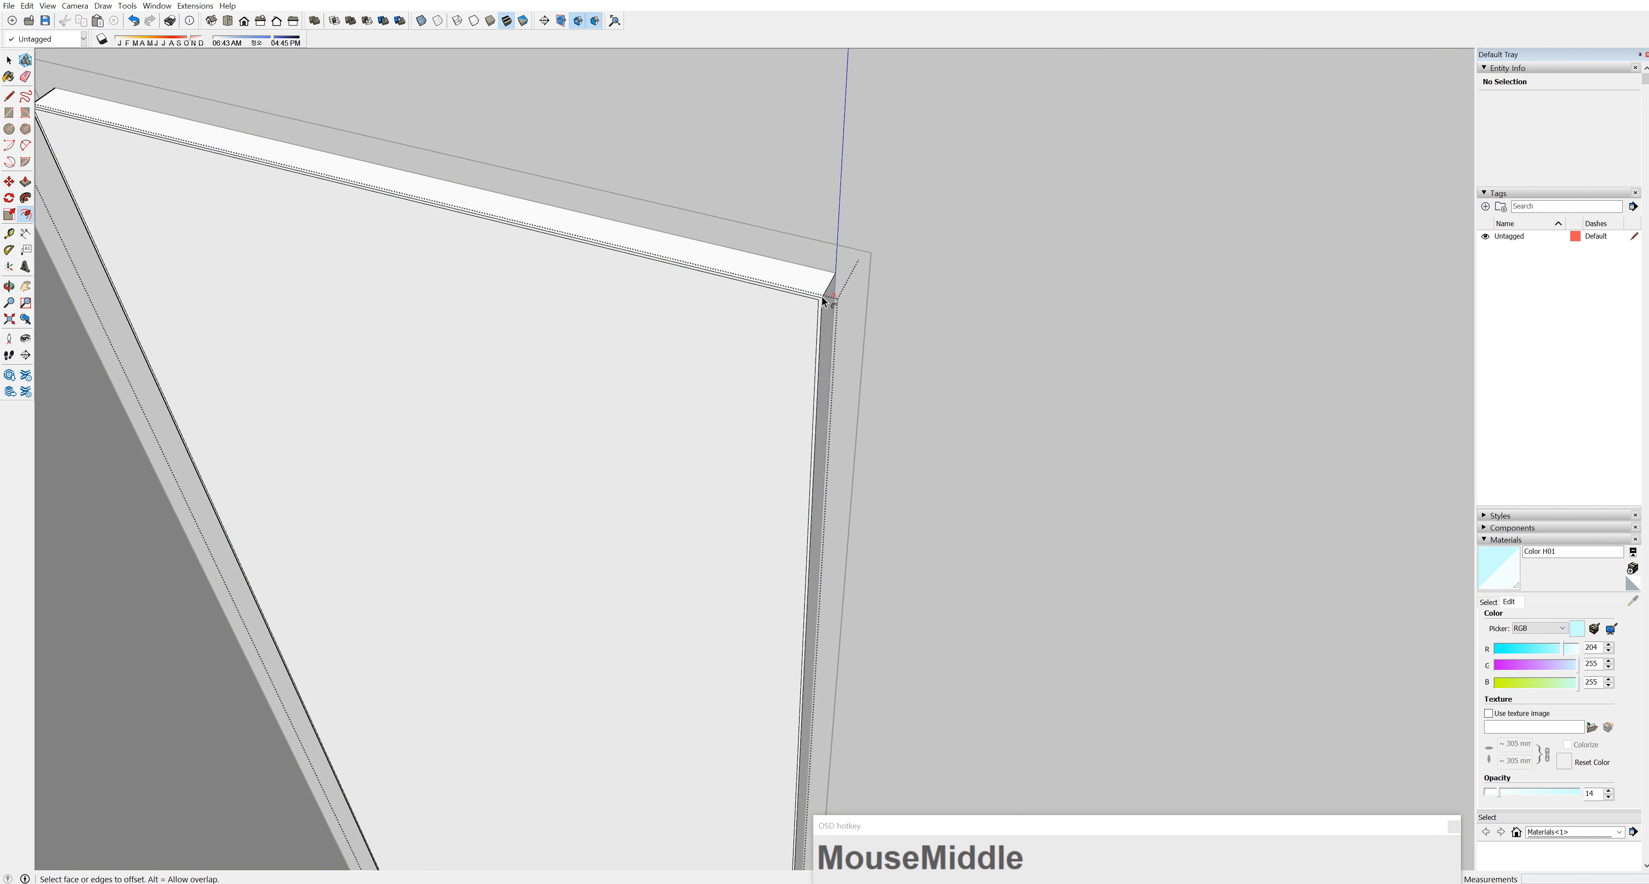
Push the narrow border strip back 36 mm to the leaf's rear edge to trim its perimeter, and close the group
{"action": "left_click", "coordinate": [26, 181]}
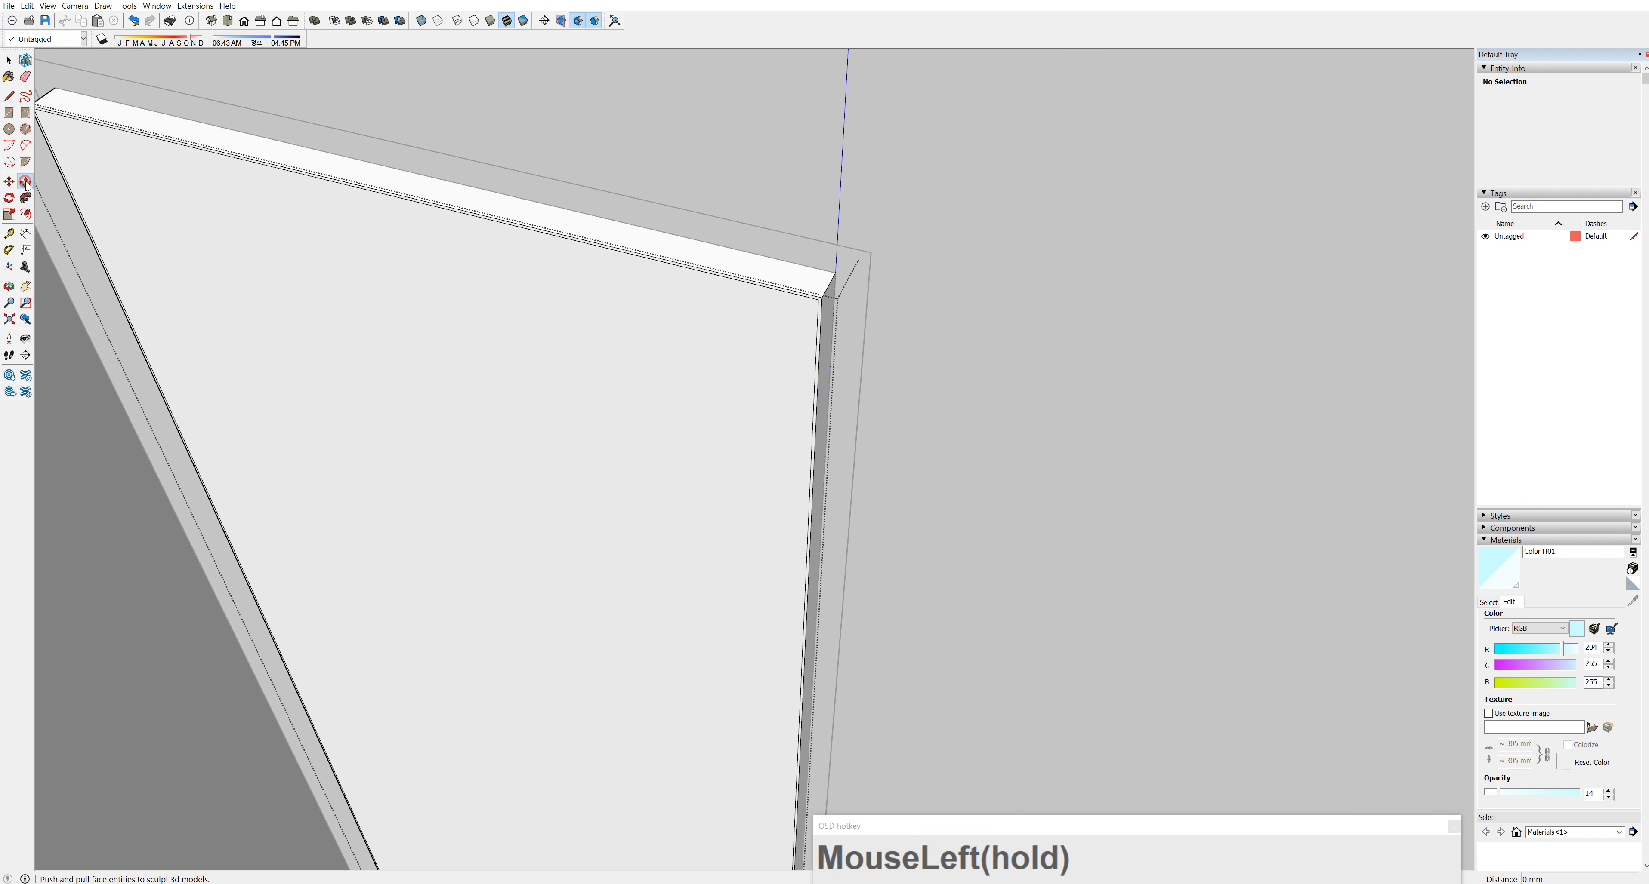
{"action": "left_click", "coordinate": [818, 301]}
{"action": "scroll", "coordinate": [820, 311], "scroll_direction": "up", "scroll_amount": 2}
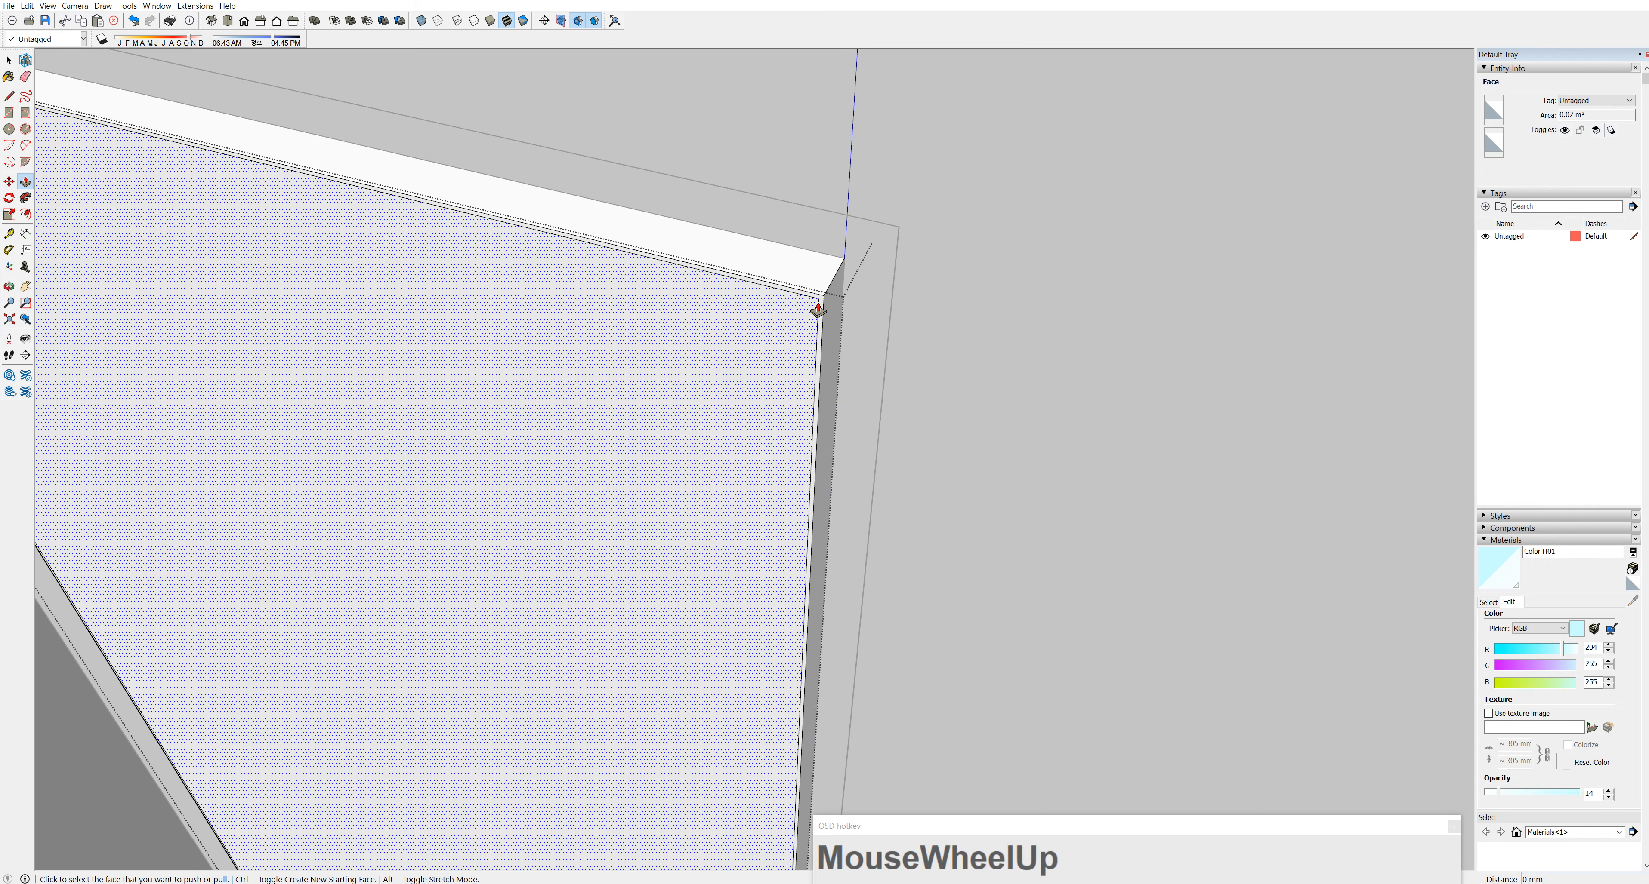
{"action": "left_click", "coordinate": [821, 305]}
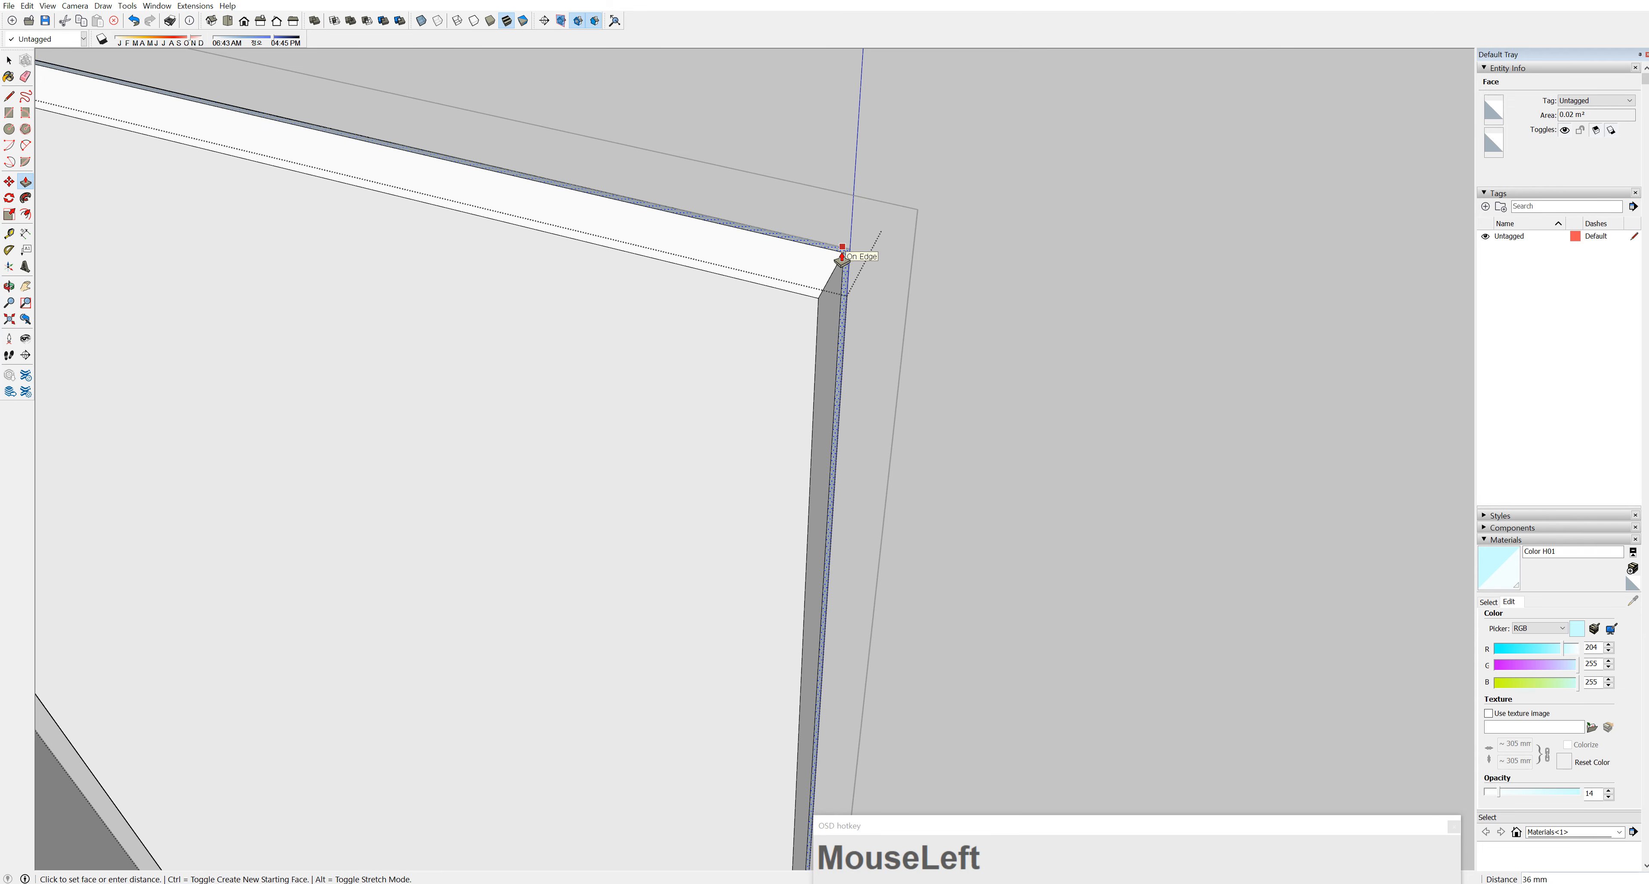
{"action": "left_click", "coordinate": [842, 257]}
{"action": "middle_click_drag", "start_coordinate": [846, 335], "coordinate": [818, 416]}
{"action": "scroll", "coordinate": [833, 407], "scroll_direction": "down", "scroll_amount": 2}
{"action": "scroll", "coordinate": [833, 407], "scroll_direction": "down", "scroll_amount": 5}
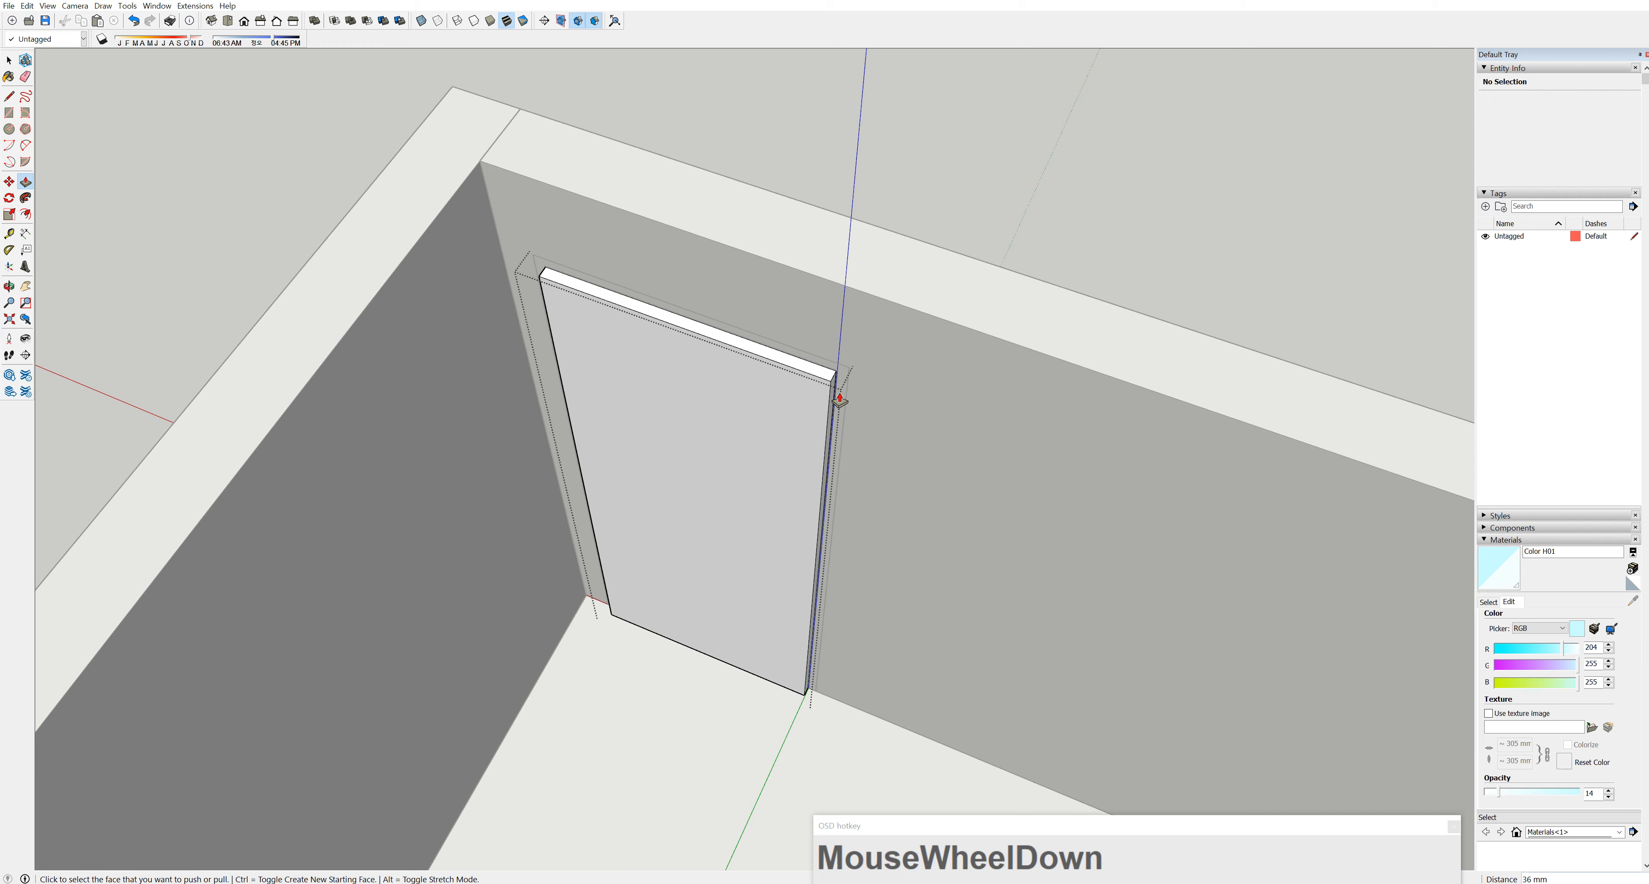
{"action": "left_click", "coordinate": [9, 60]}
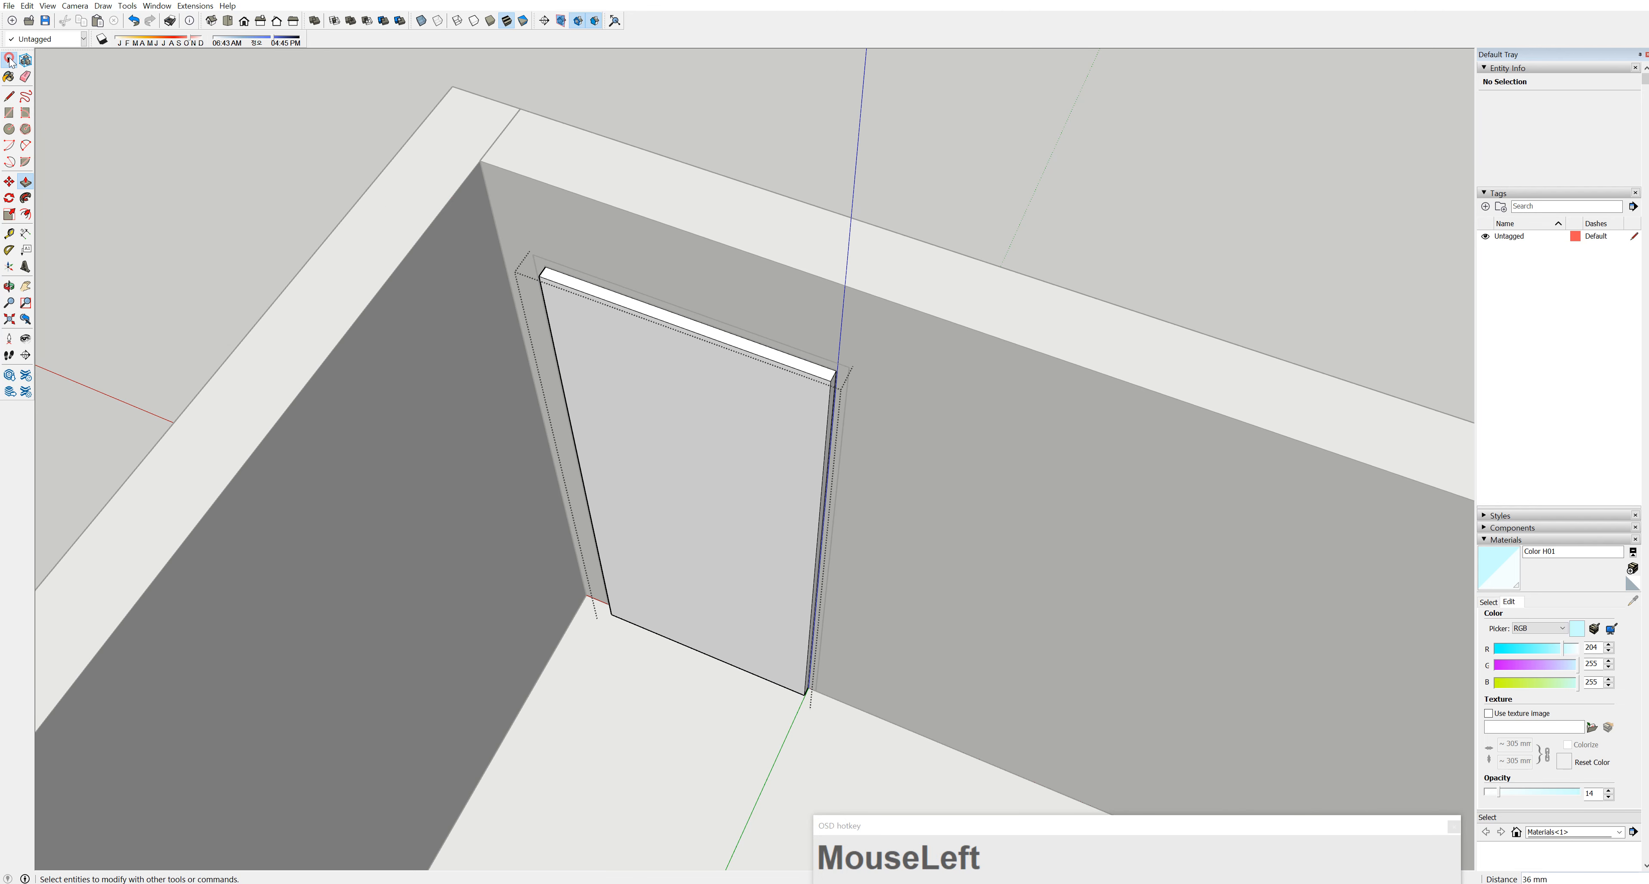
{"action": "left_click", "coordinate": [288, 148]}
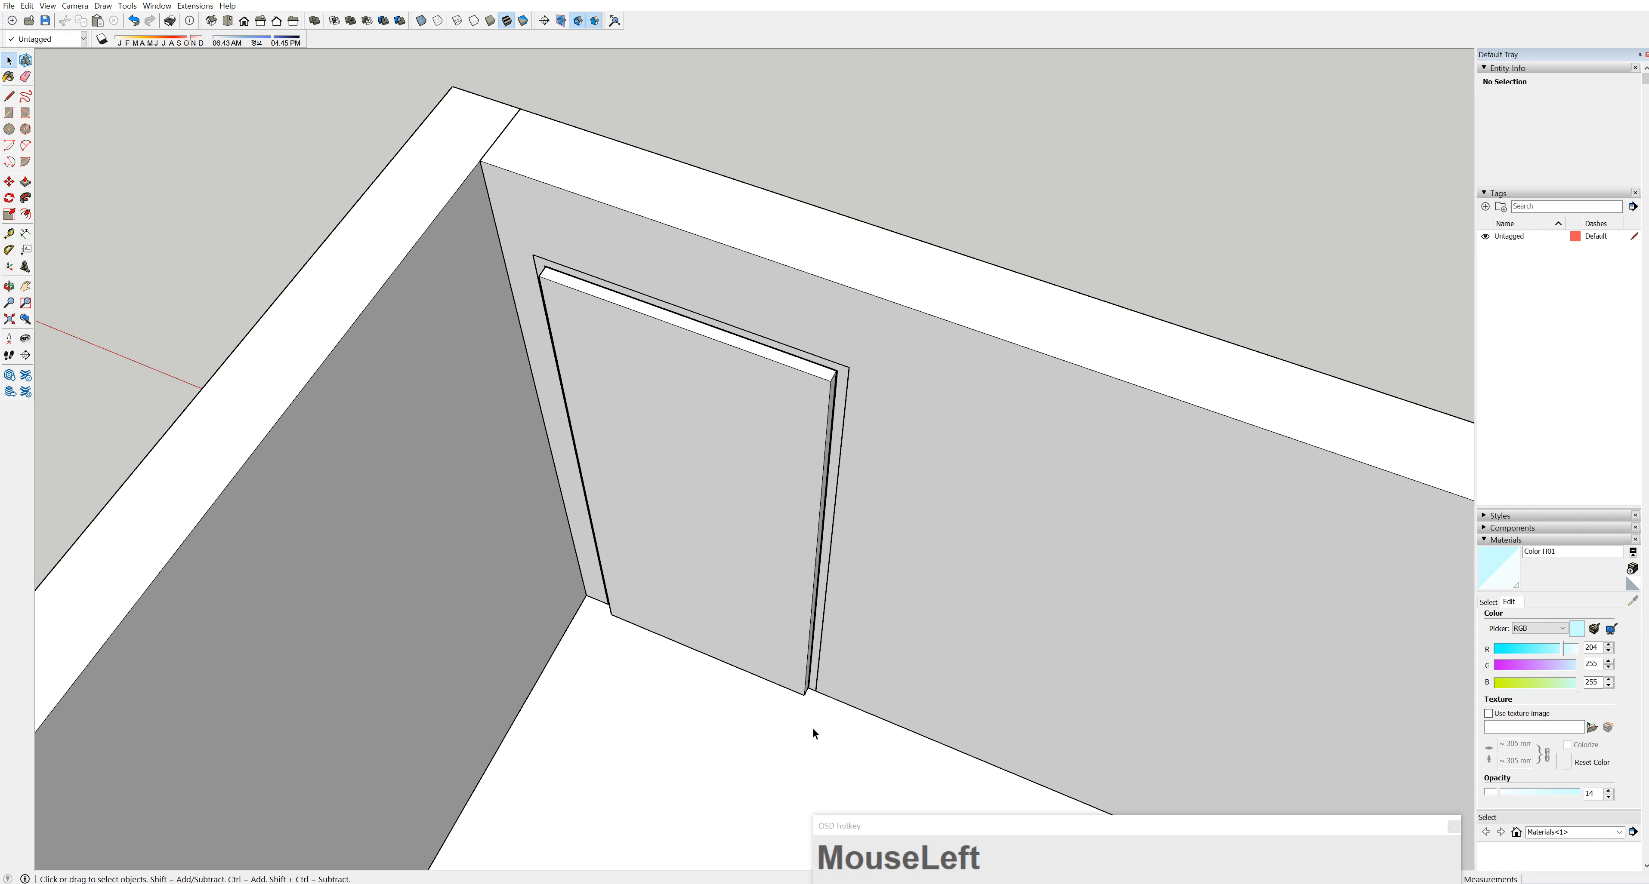
Move the door leaf group 36 mm back into the frame so its room-side face sits flush with the wall
{"action": "scroll", "coordinate": [813, 733], "scroll_direction": "up", "scroll_amount": 2}
{"action": "left_click", "coordinate": [801, 685]}
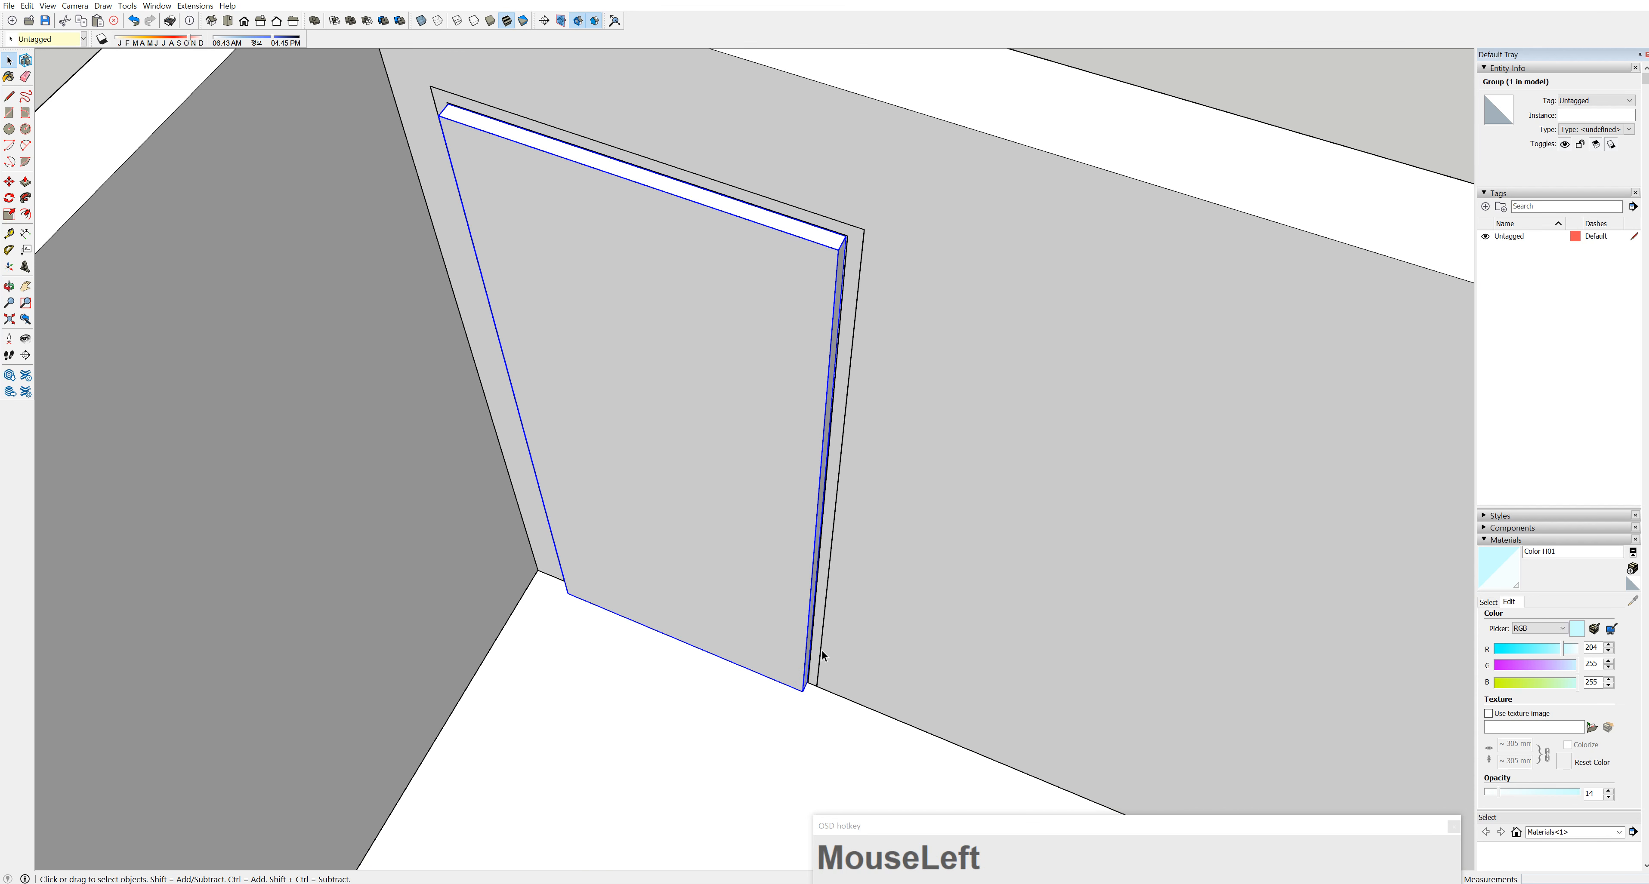
{"action": "scroll", "coordinate": [800, 675], "scroll_direction": "up", "scroll_amount": 2}
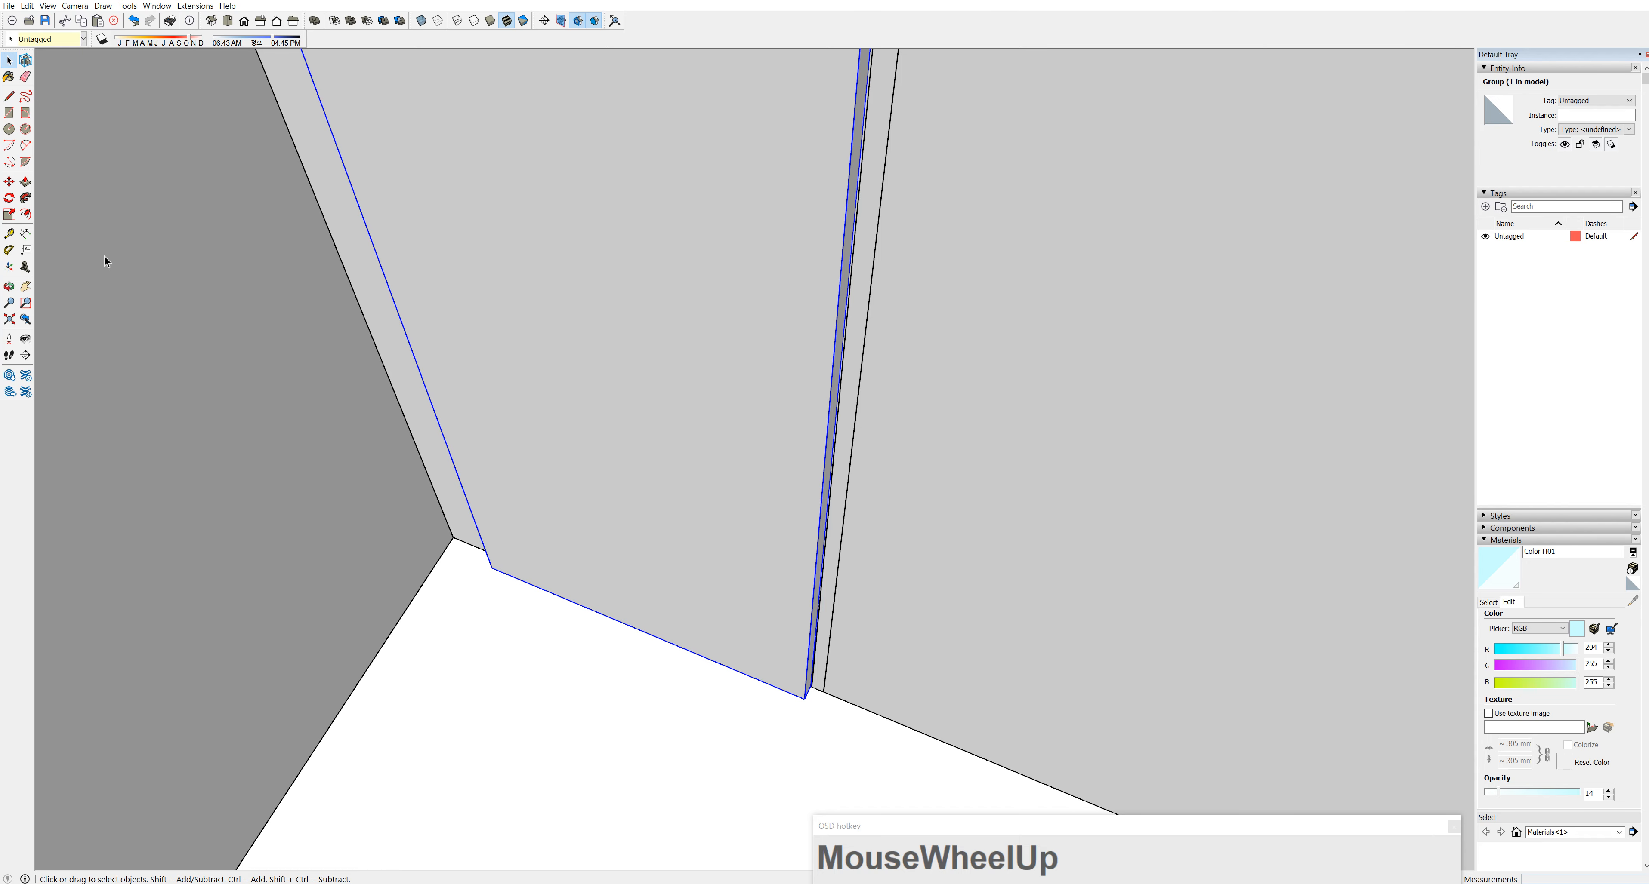
{"action": "left_click", "coordinate": [8, 180]}
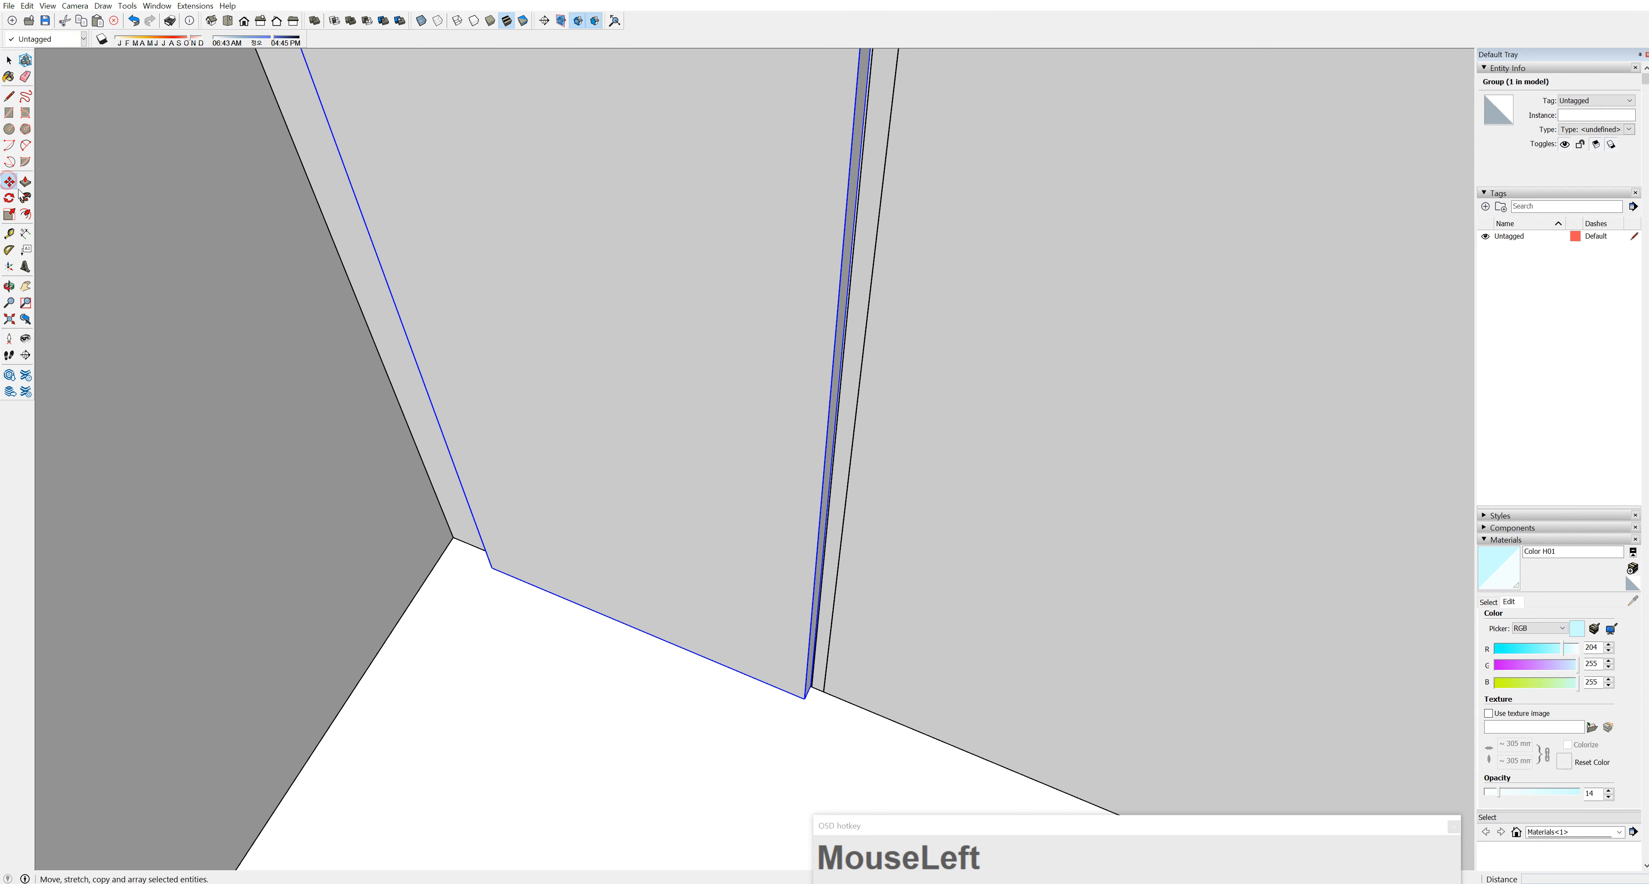
{"action": "left_click", "coordinate": [802, 700]}
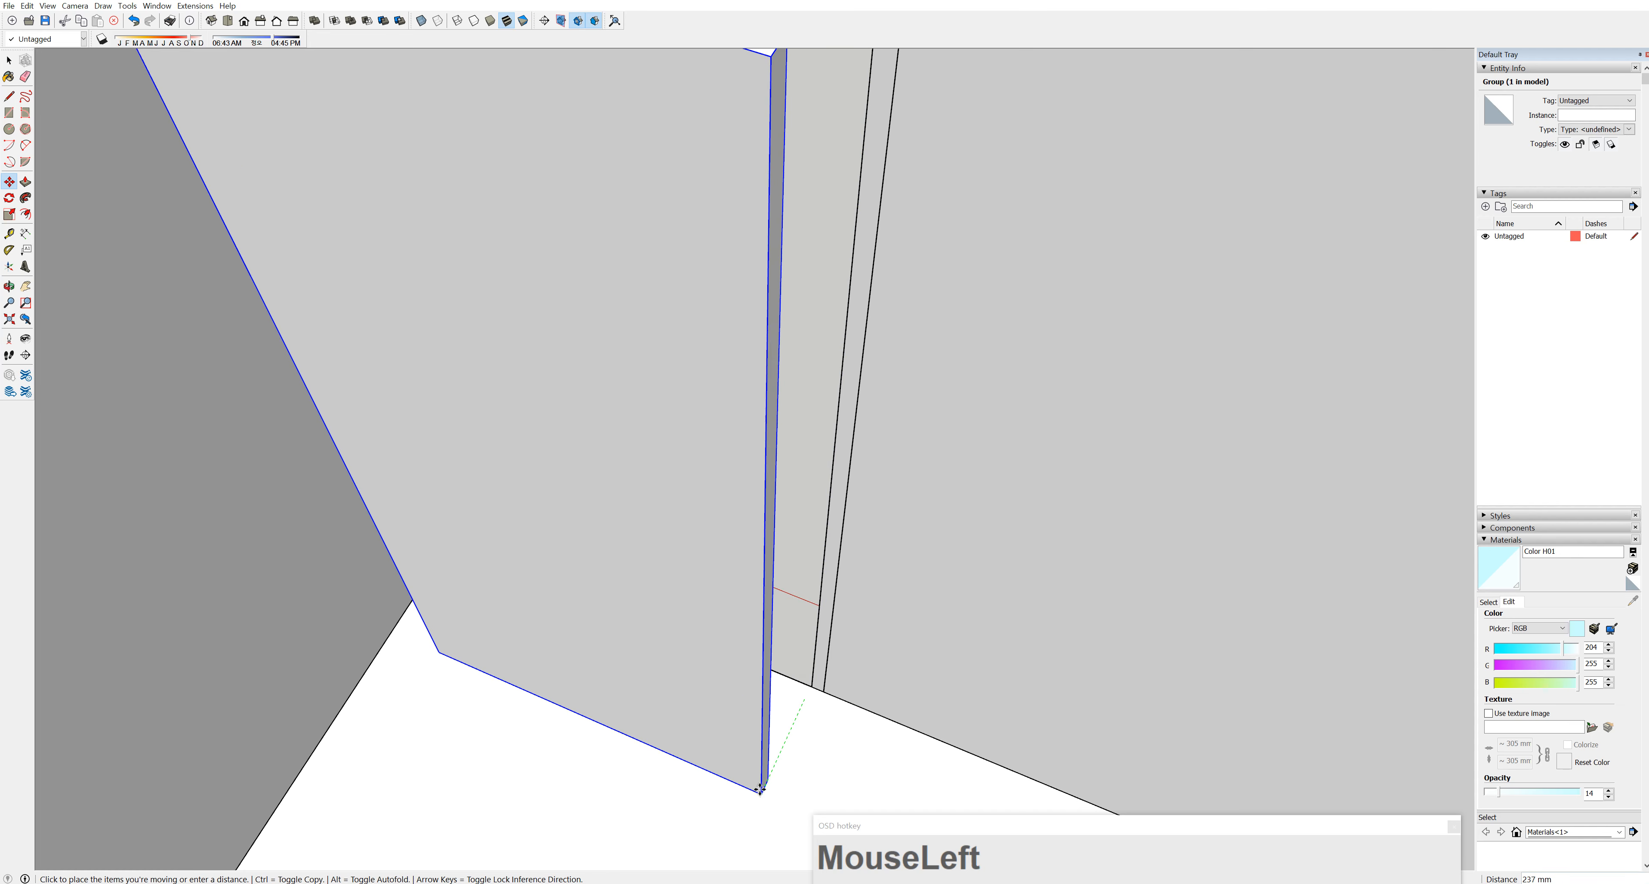
{"action": "key", "text": "shift"}
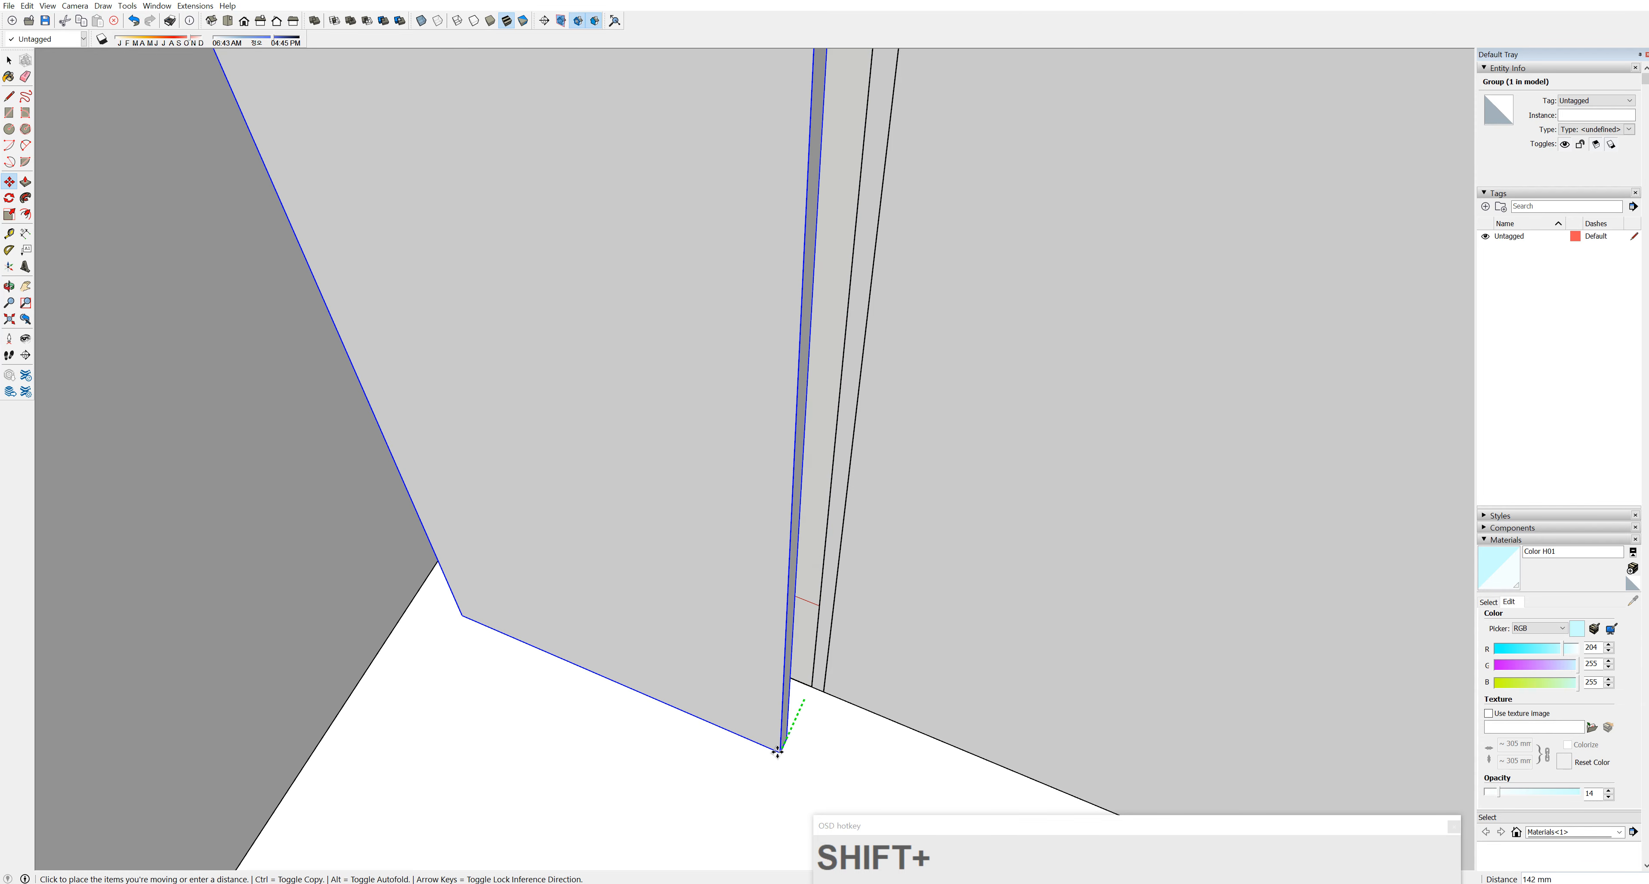
{"action": "left_click", "coordinate": [834, 694], "text": "shift"}
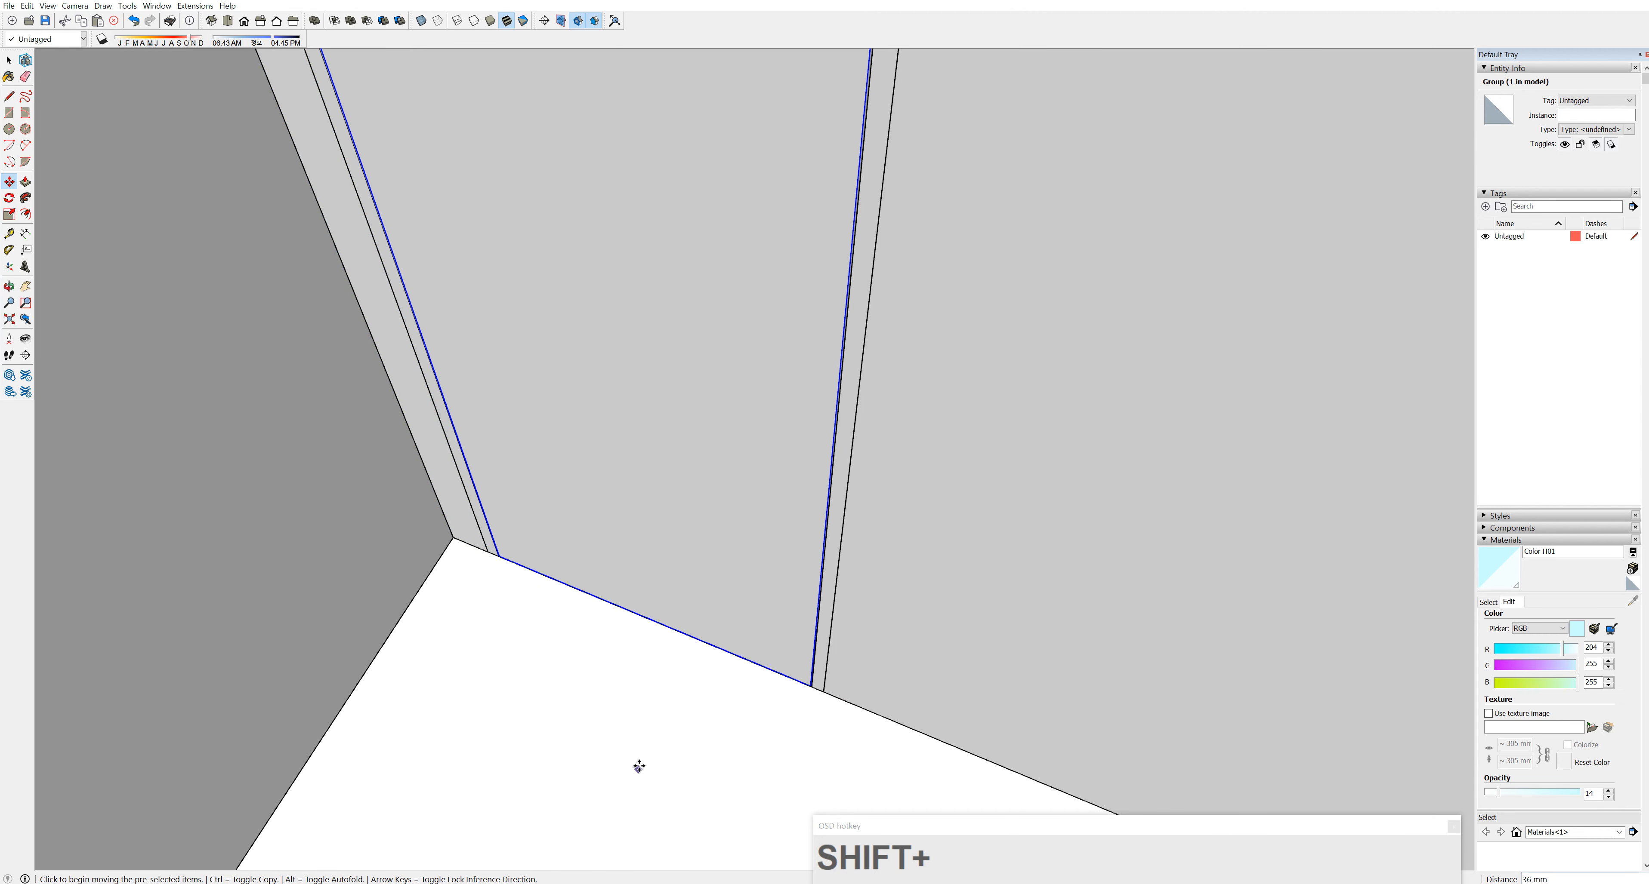
Place a guide 40 mm in from the short right-hand edge of the window opening's sill
{"action": "middle_click_drag", "start_coordinate": [637, 765], "coordinate": [585, 622]}
{"action": "scroll", "coordinate": [626, 494], "scroll_direction": "down", "scroll_amount": 3}
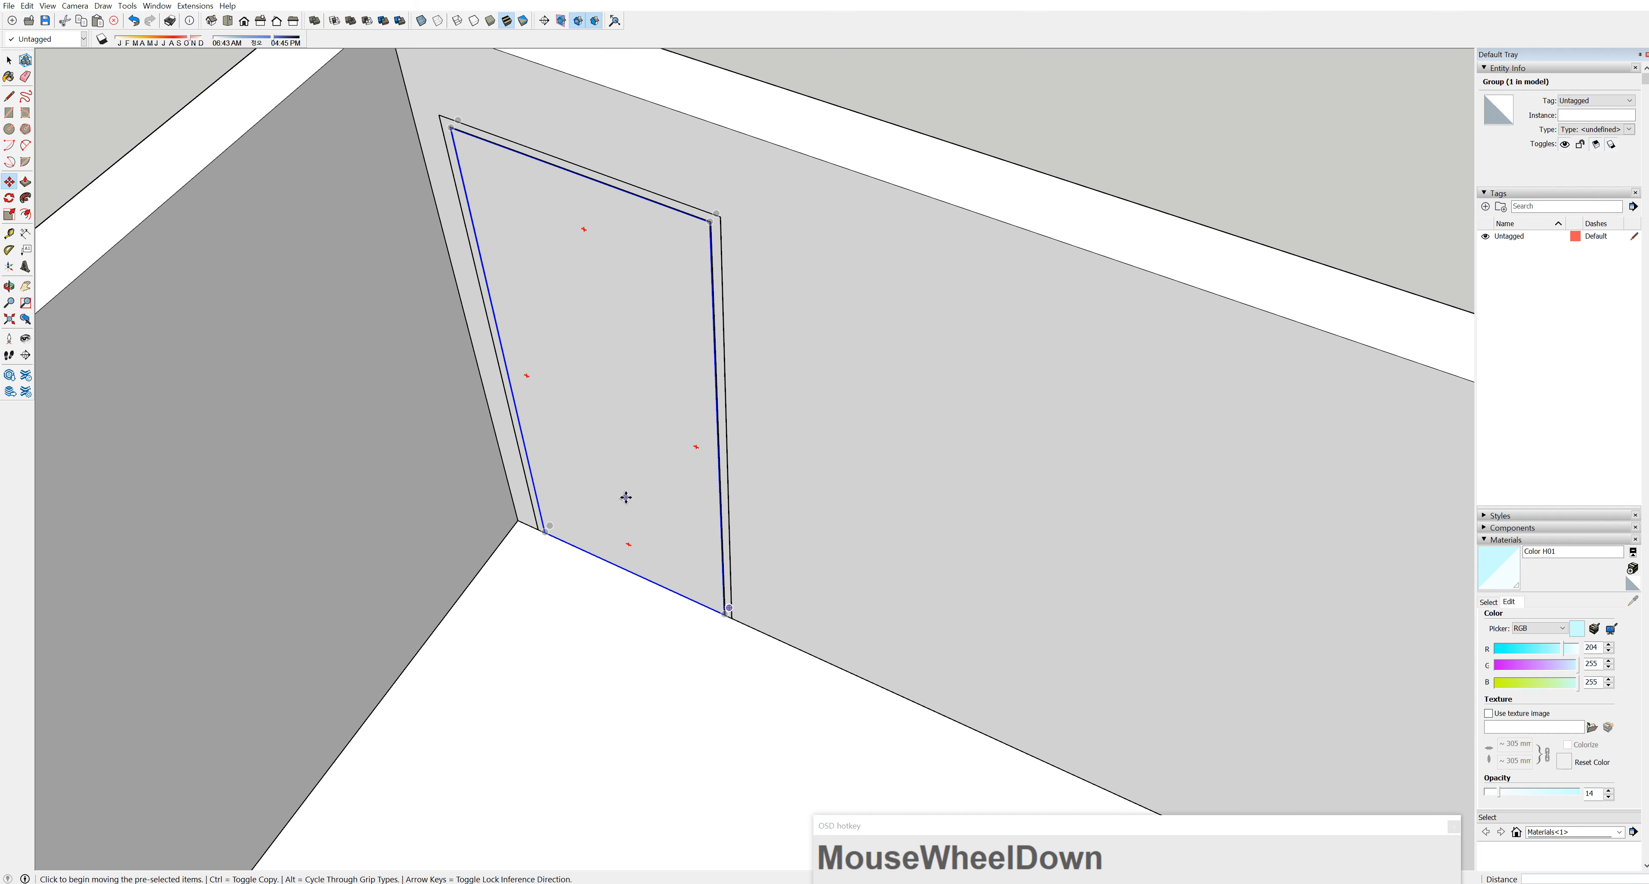
{"action": "scroll", "coordinate": [812, 396], "scroll_direction": "down", "scroll_amount": 5}
{"action": "scroll", "coordinate": [824, 479], "scroll_direction": "up", "scroll_amount": 1}
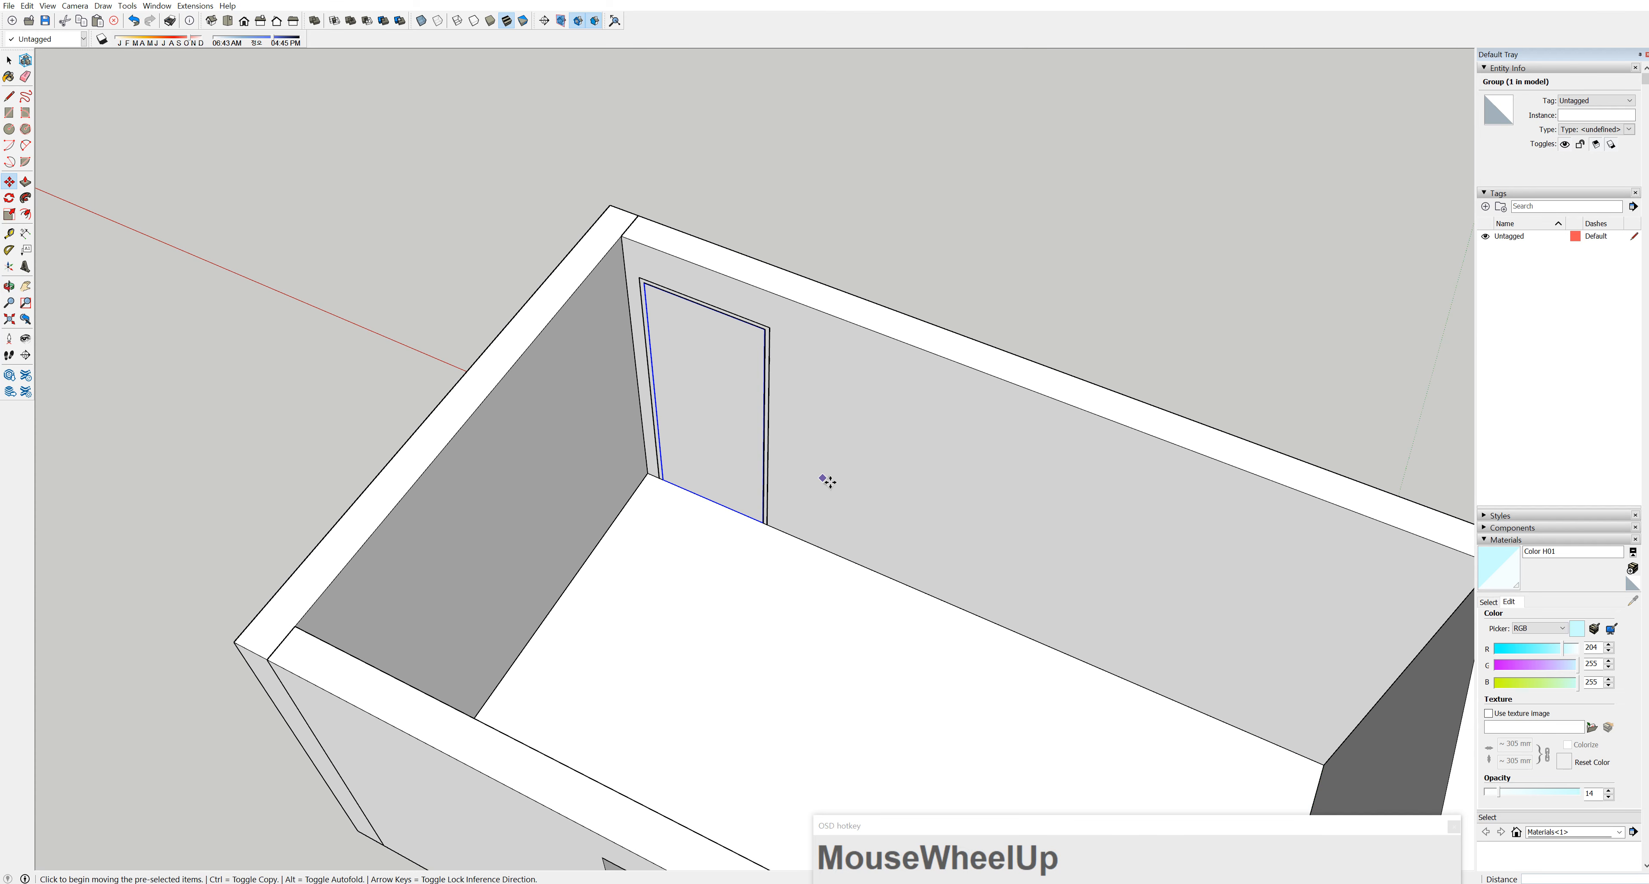
{"action": "middle_click_drag", "start_coordinate": [824, 479], "coordinate": [329, 531]}
{"action": "middle_click_drag", "start_coordinate": [515, 477], "coordinate": [695, 543], "text": "shift"}
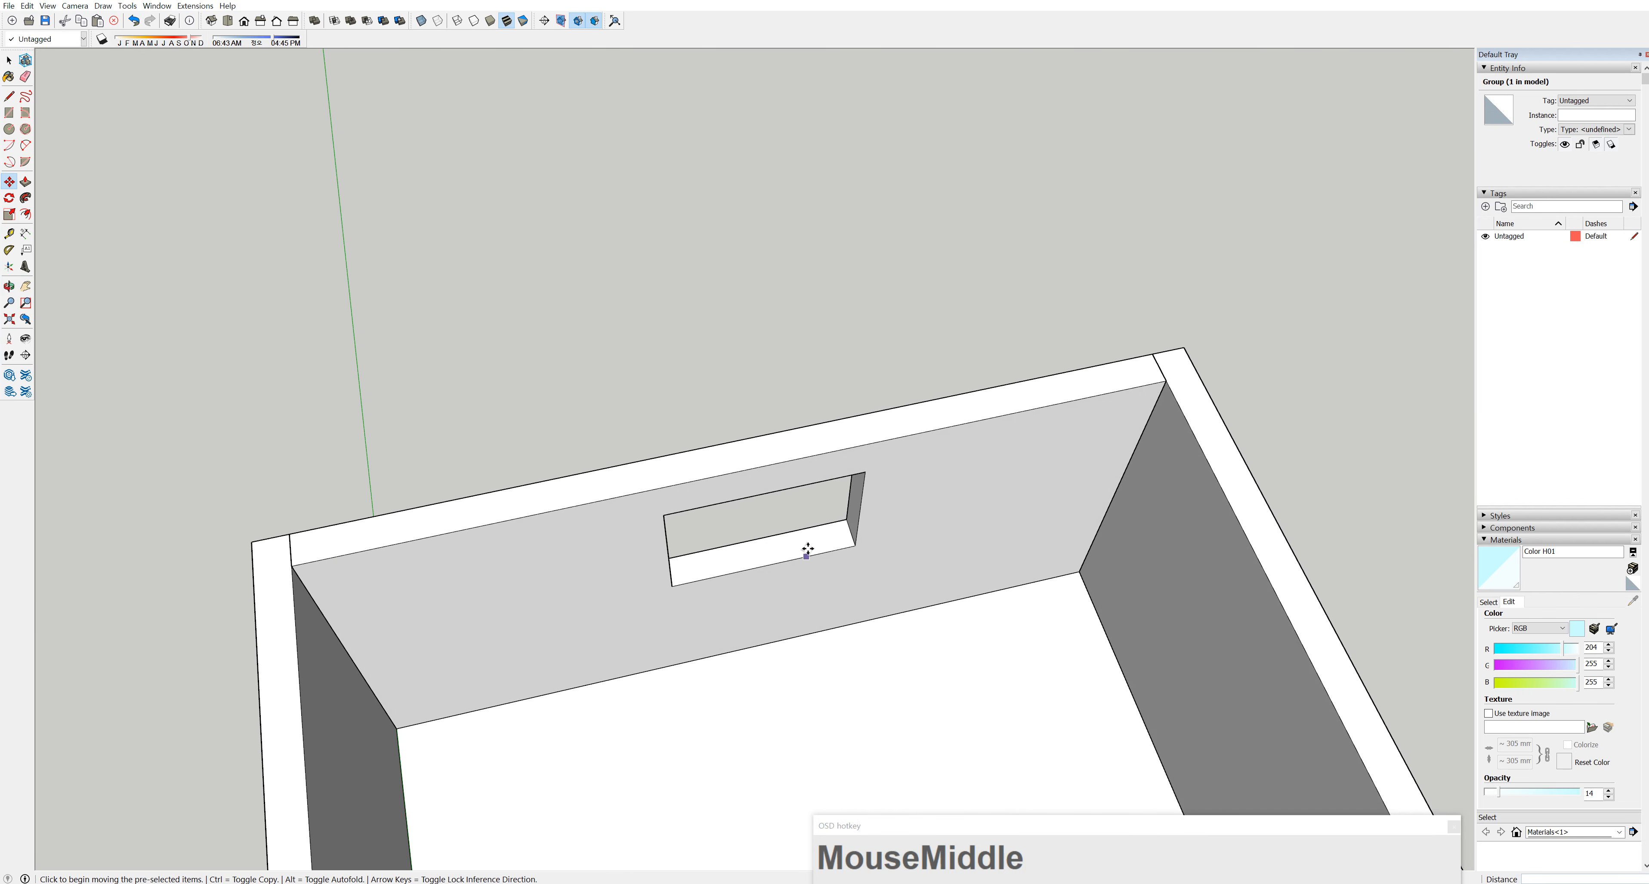
{"action": "scroll", "coordinate": [807, 551], "scroll_direction": "up", "scroll_amount": 2}
{"action": "middle_click_drag", "start_coordinate": [832, 534], "coordinate": [905, 488]}
{"action": "scroll", "coordinate": [817, 516], "scroll_direction": "up", "scroll_amount": 2}
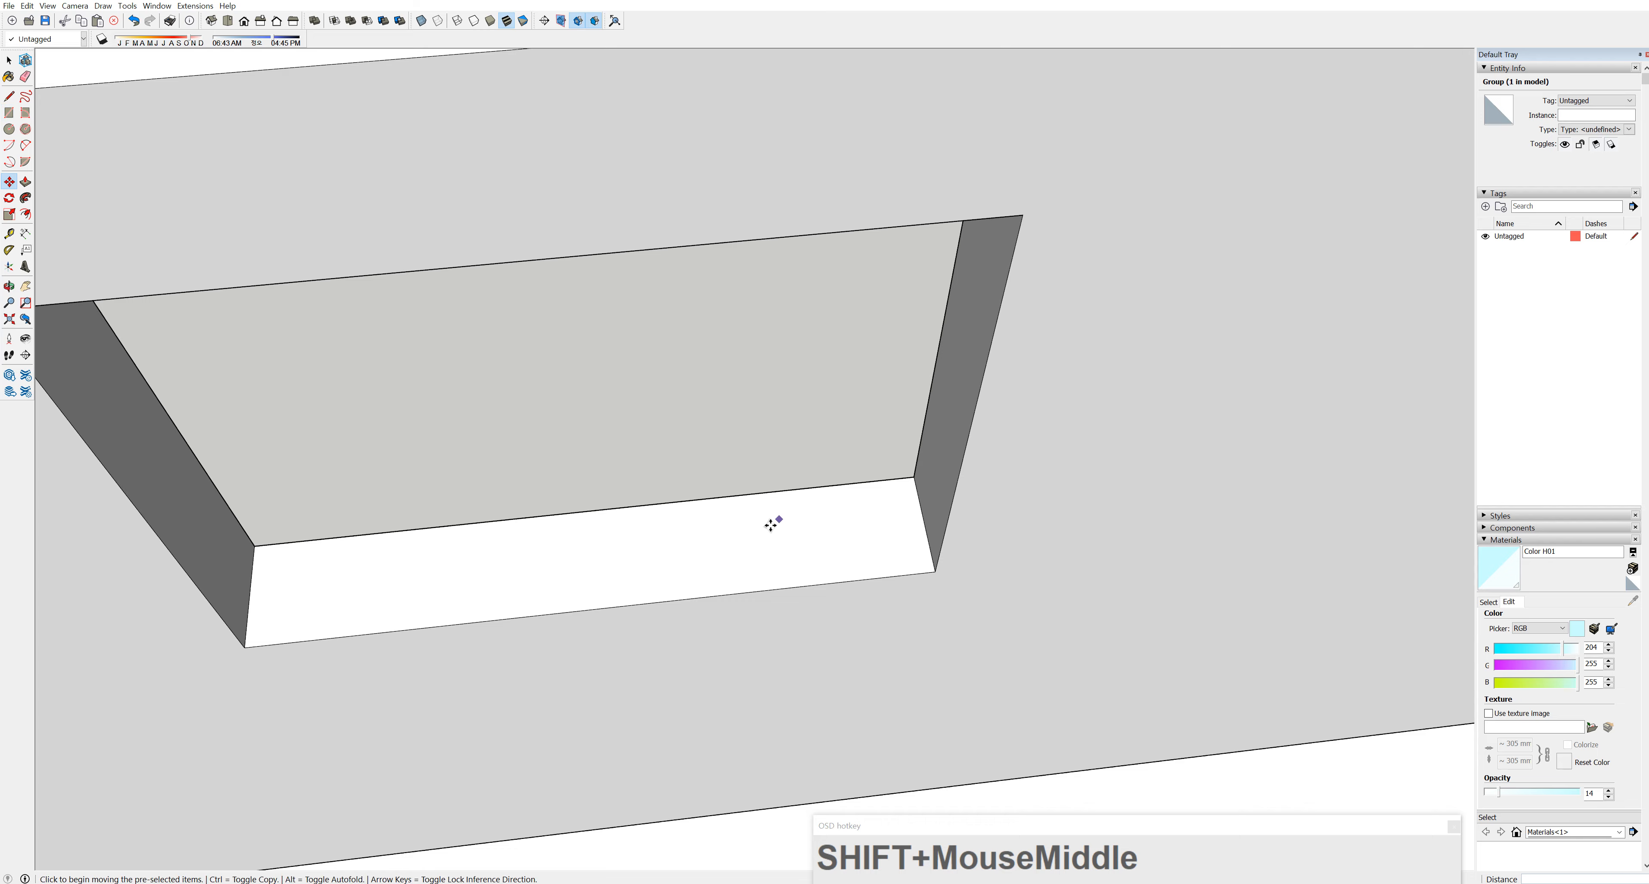
{"action": "left_click", "coordinate": [9, 234]}
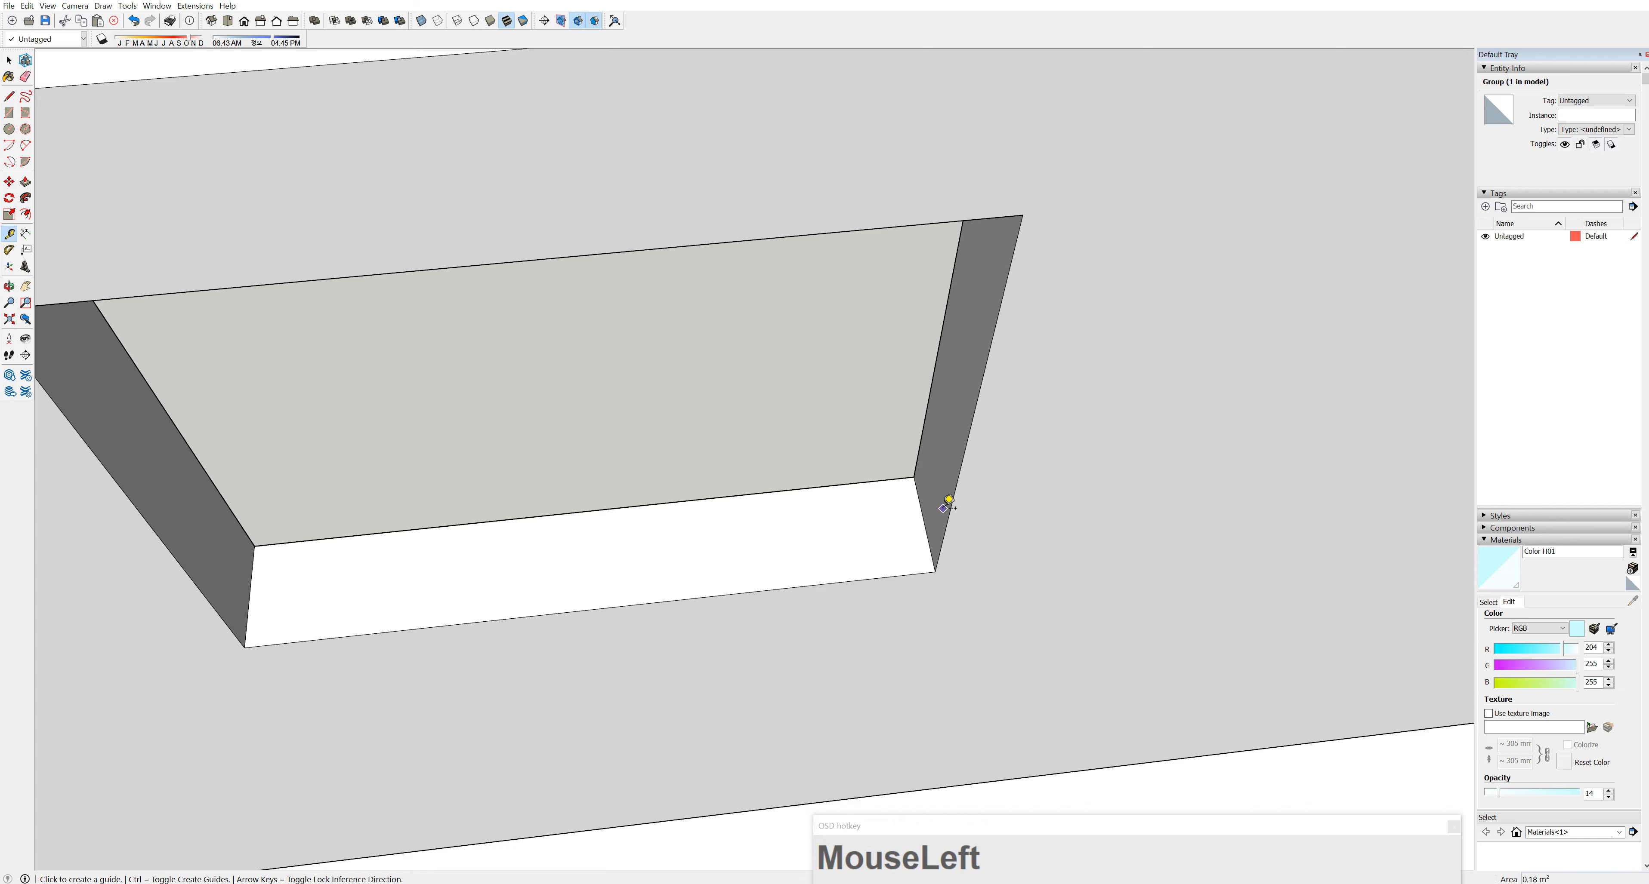
{"action": "left_click", "coordinate": [925, 521]}
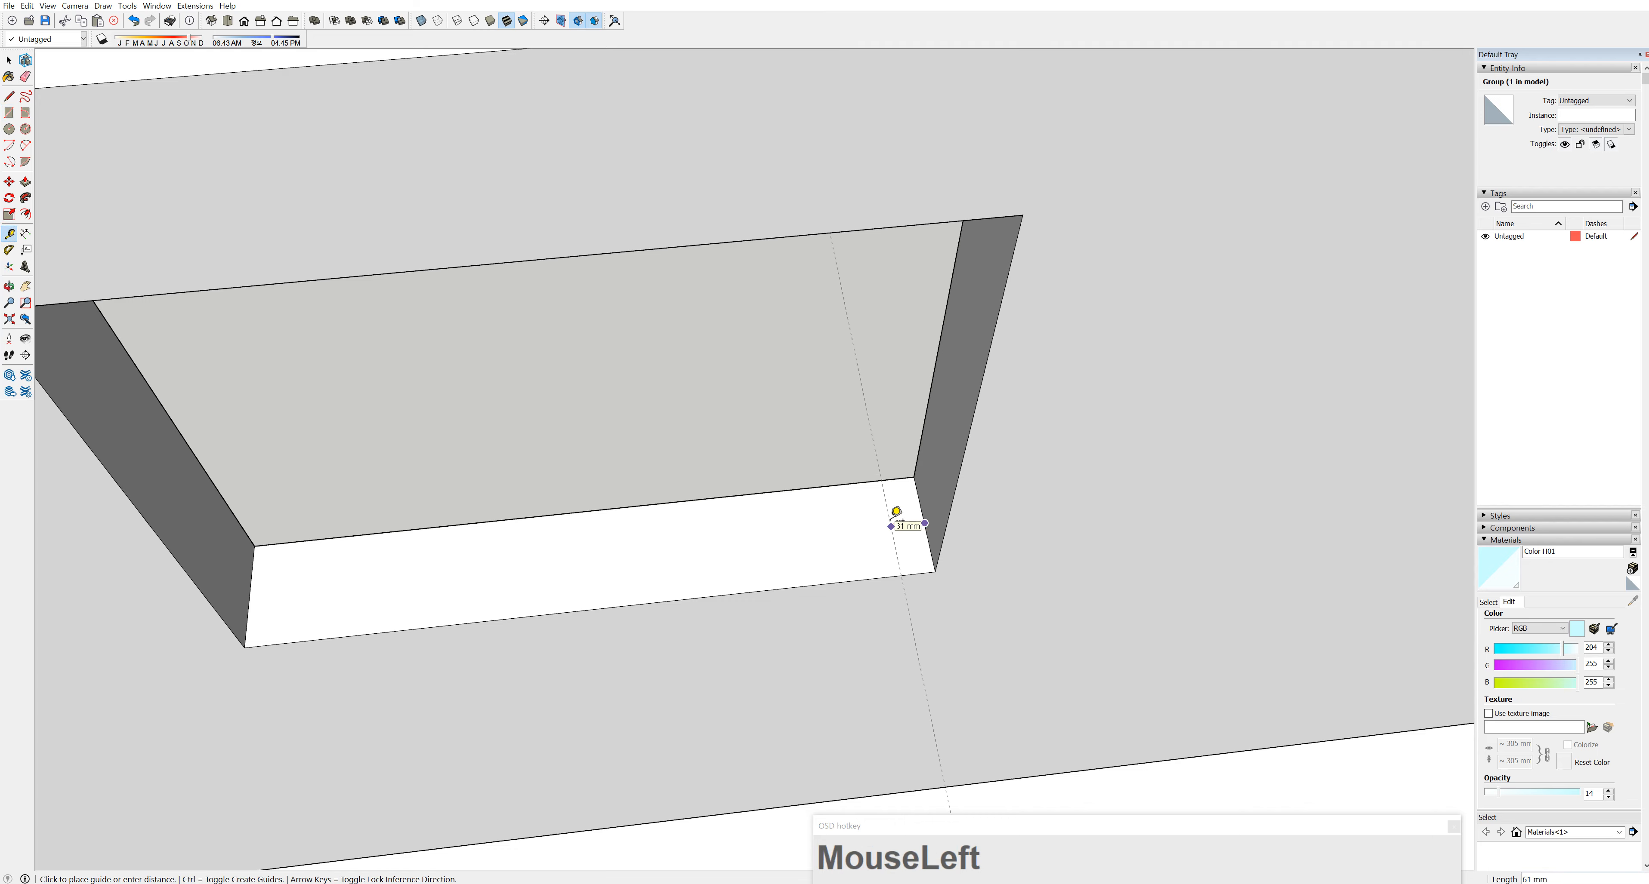
{"action": "type", "text": "40"}
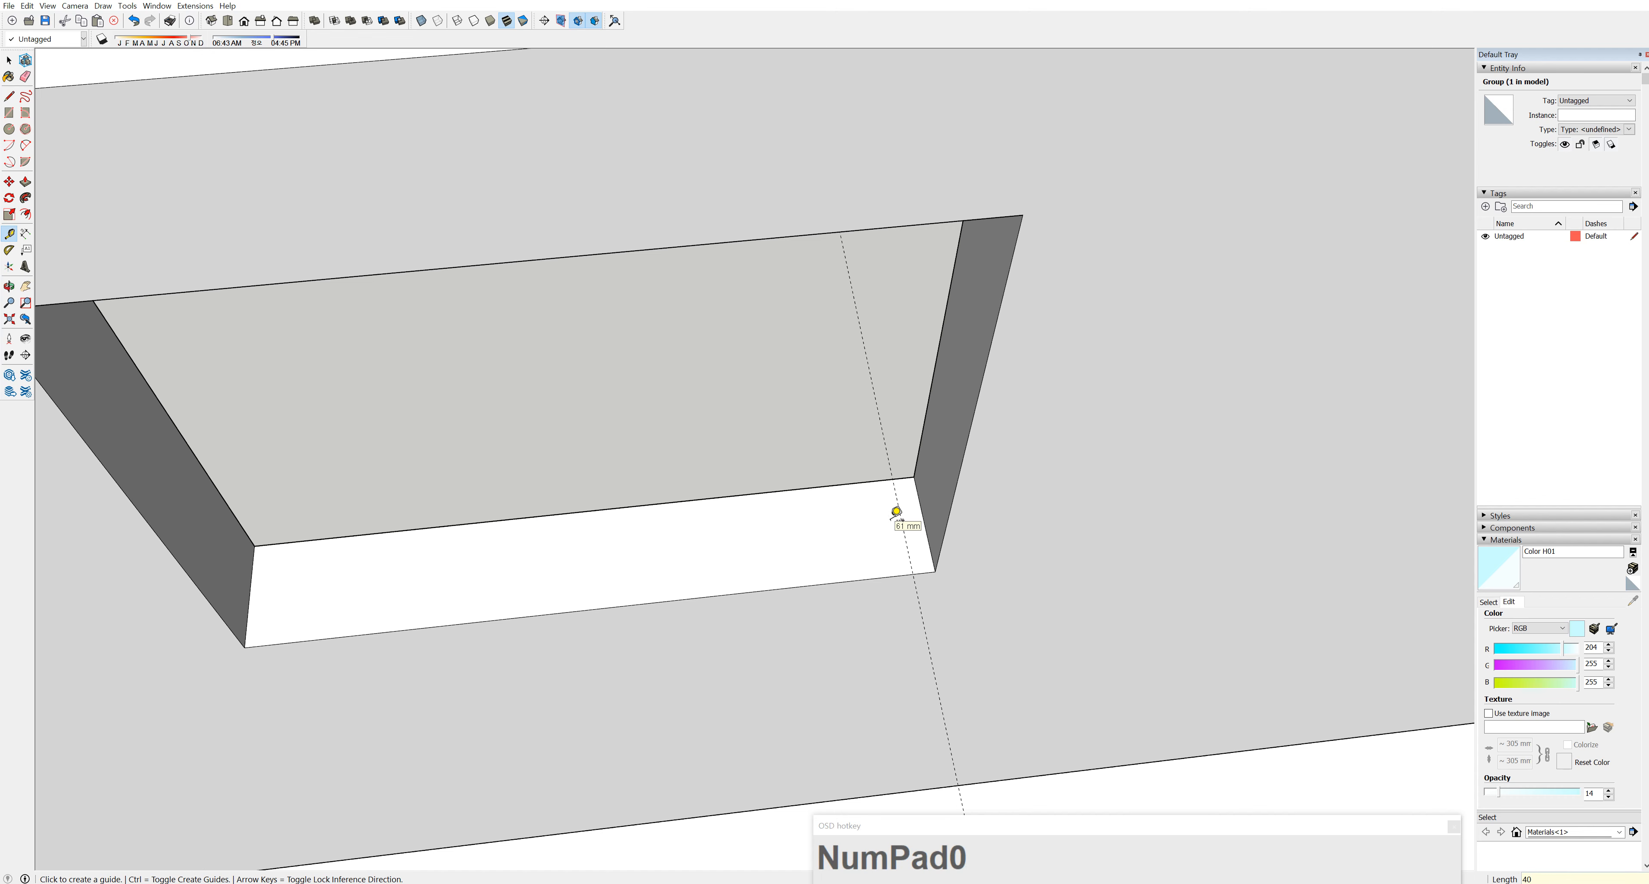
Draw a 40 mm wide profile rectangle on the sill from the outer corner to the guide, across the full wall depth
{"action": "left_click", "coordinate": [10, 113]}
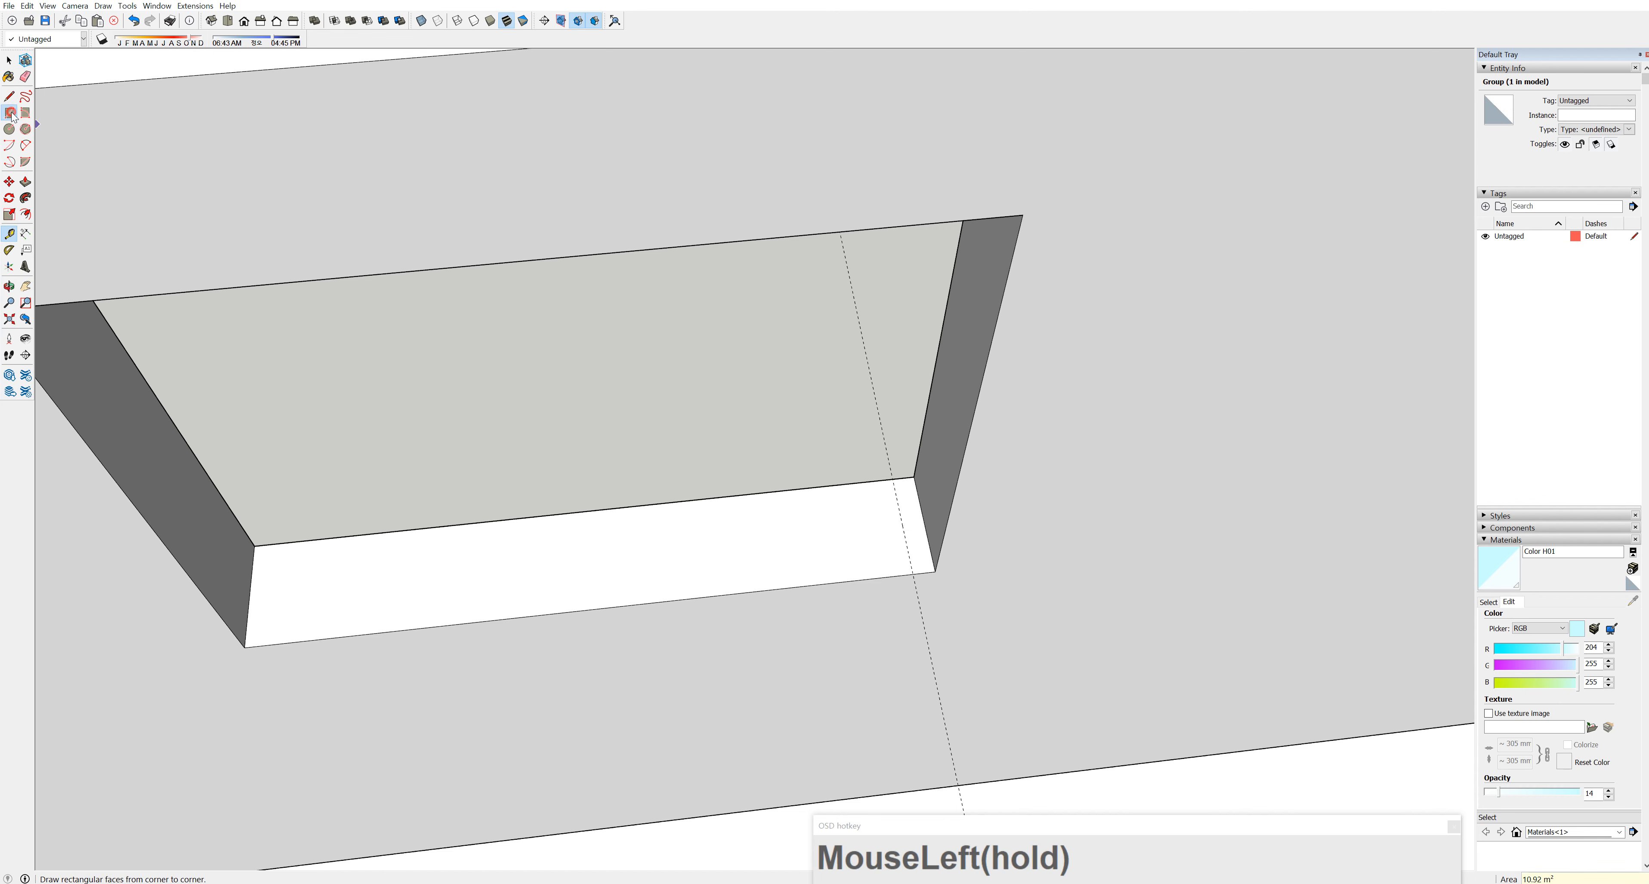
{"action": "left_click", "coordinate": [915, 477]}
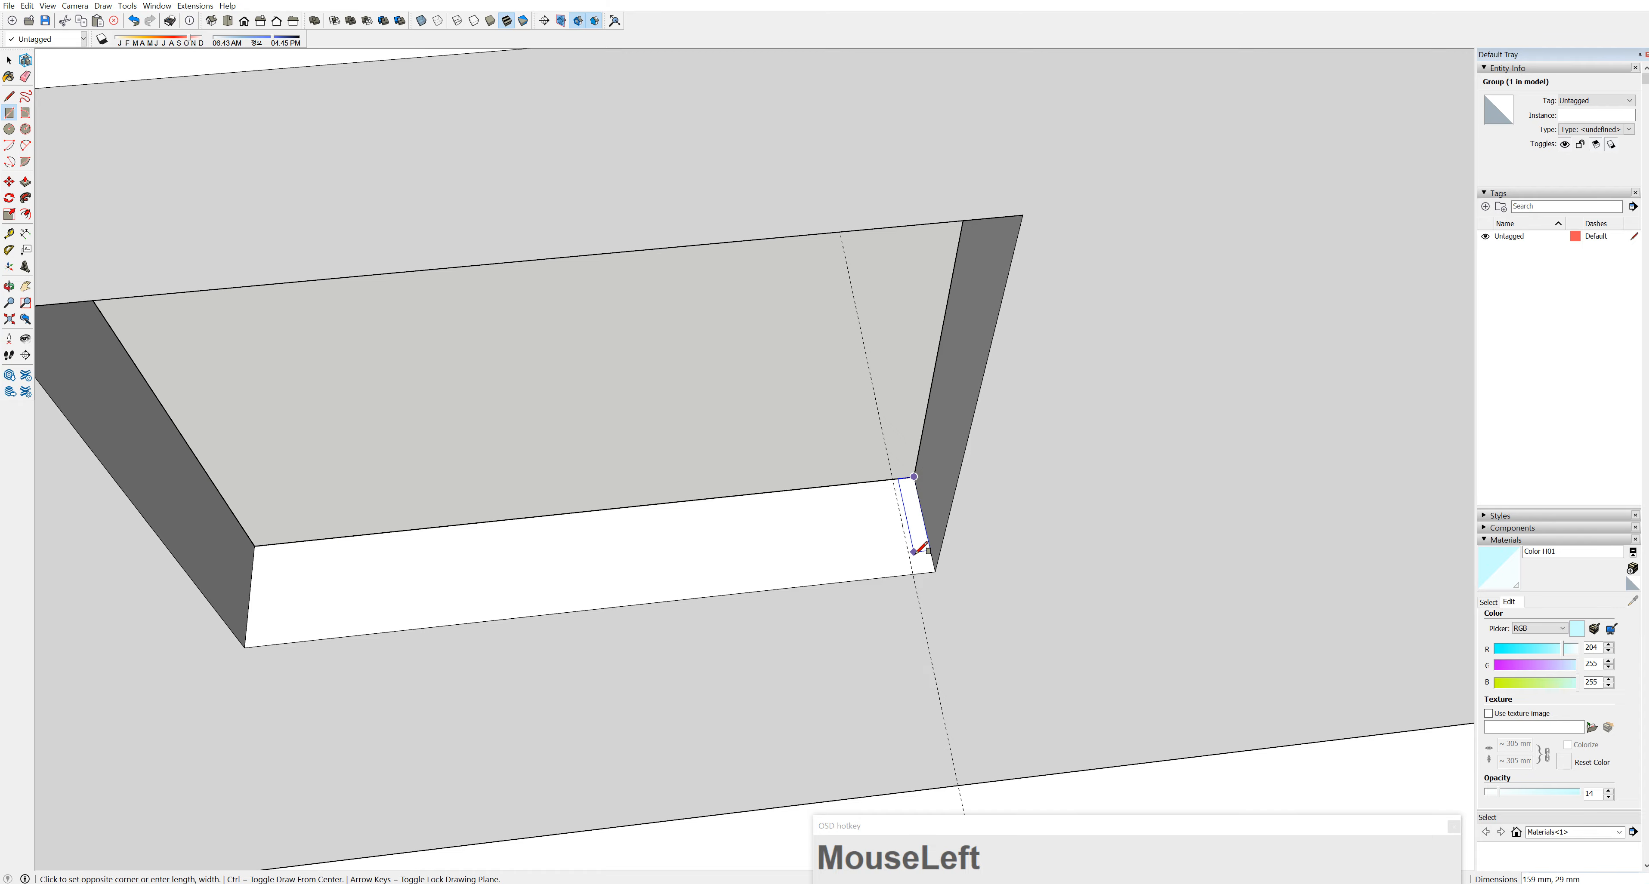
{"action": "left_click", "coordinate": [911, 574]}
Draw a 1200 × 900 mm rectangle over the window opening's room-side outline and delete its face, keeping the edges
{"action": "middle_click_drag", "start_coordinate": [909, 564], "coordinate": [869, 519]}
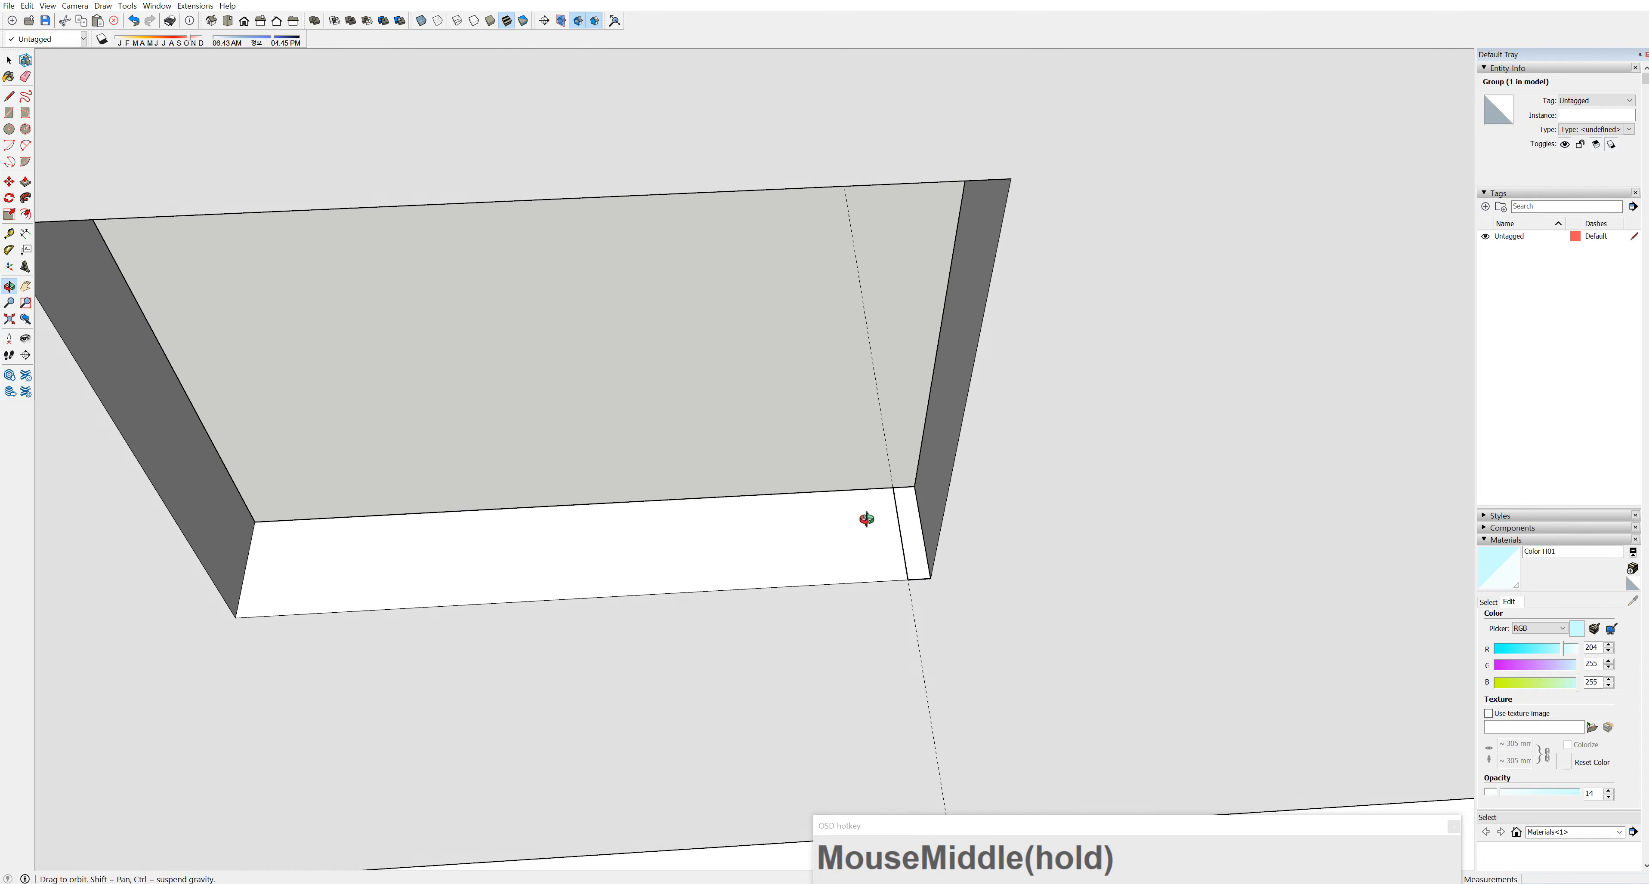
{"action": "scroll", "coordinate": [890, 515], "scroll_direction": "up", "scroll_amount": 2}
{"action": "scroll", "coordinate": [890, 516], "scroll_direction": "down", "scroll_amount": 4}
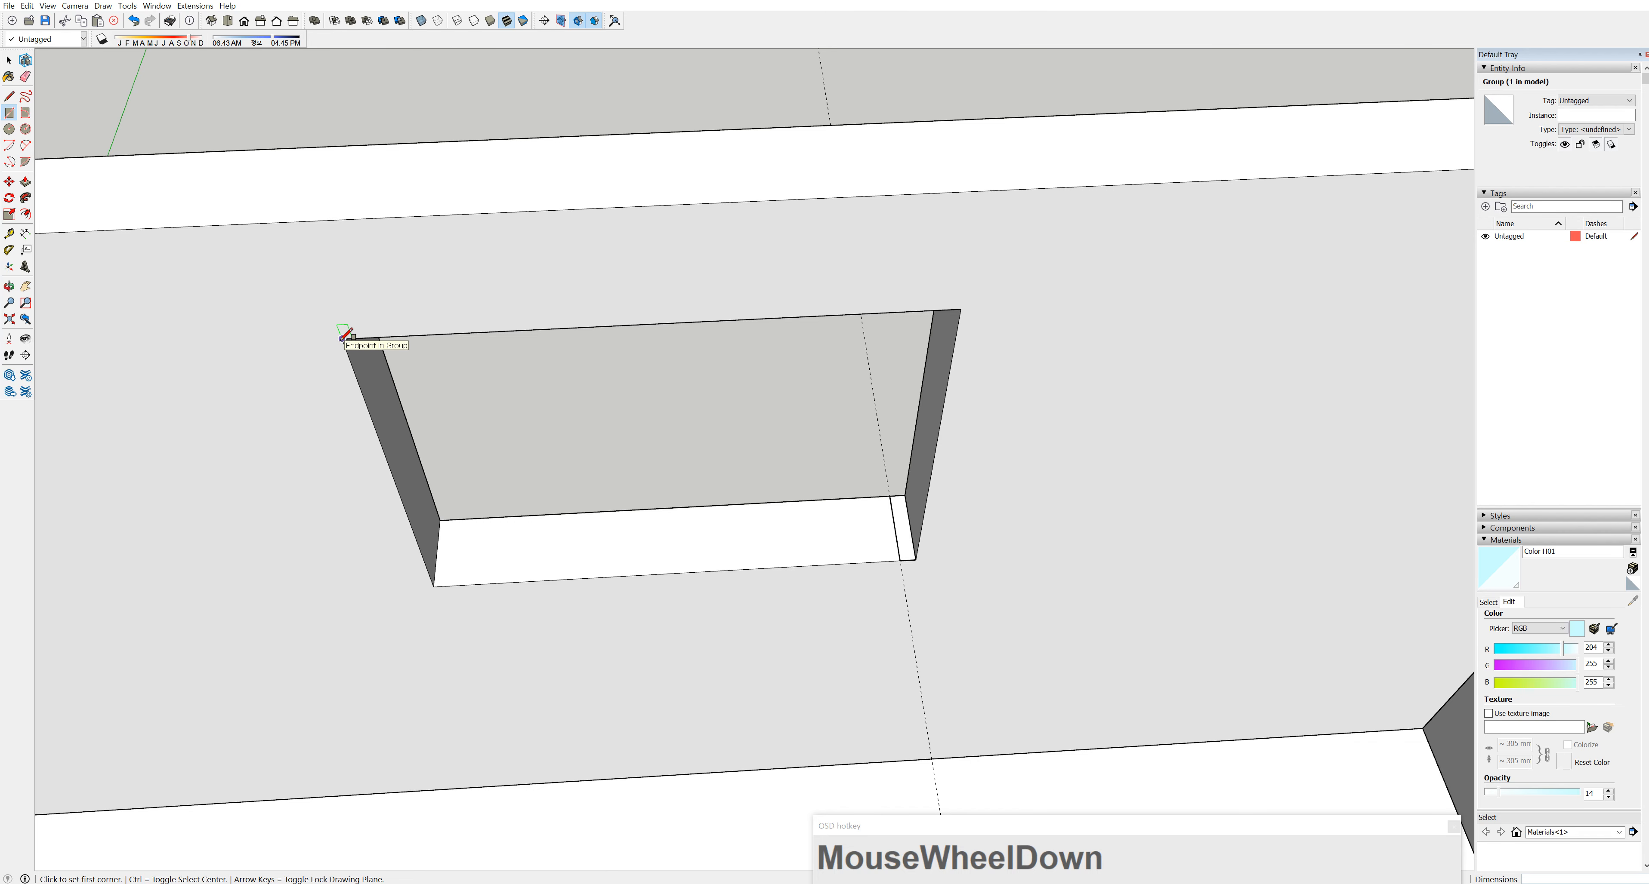
{"action": "left_click_drag", "start_coordinate": [342, 338], "coordinate": [915, 558]}
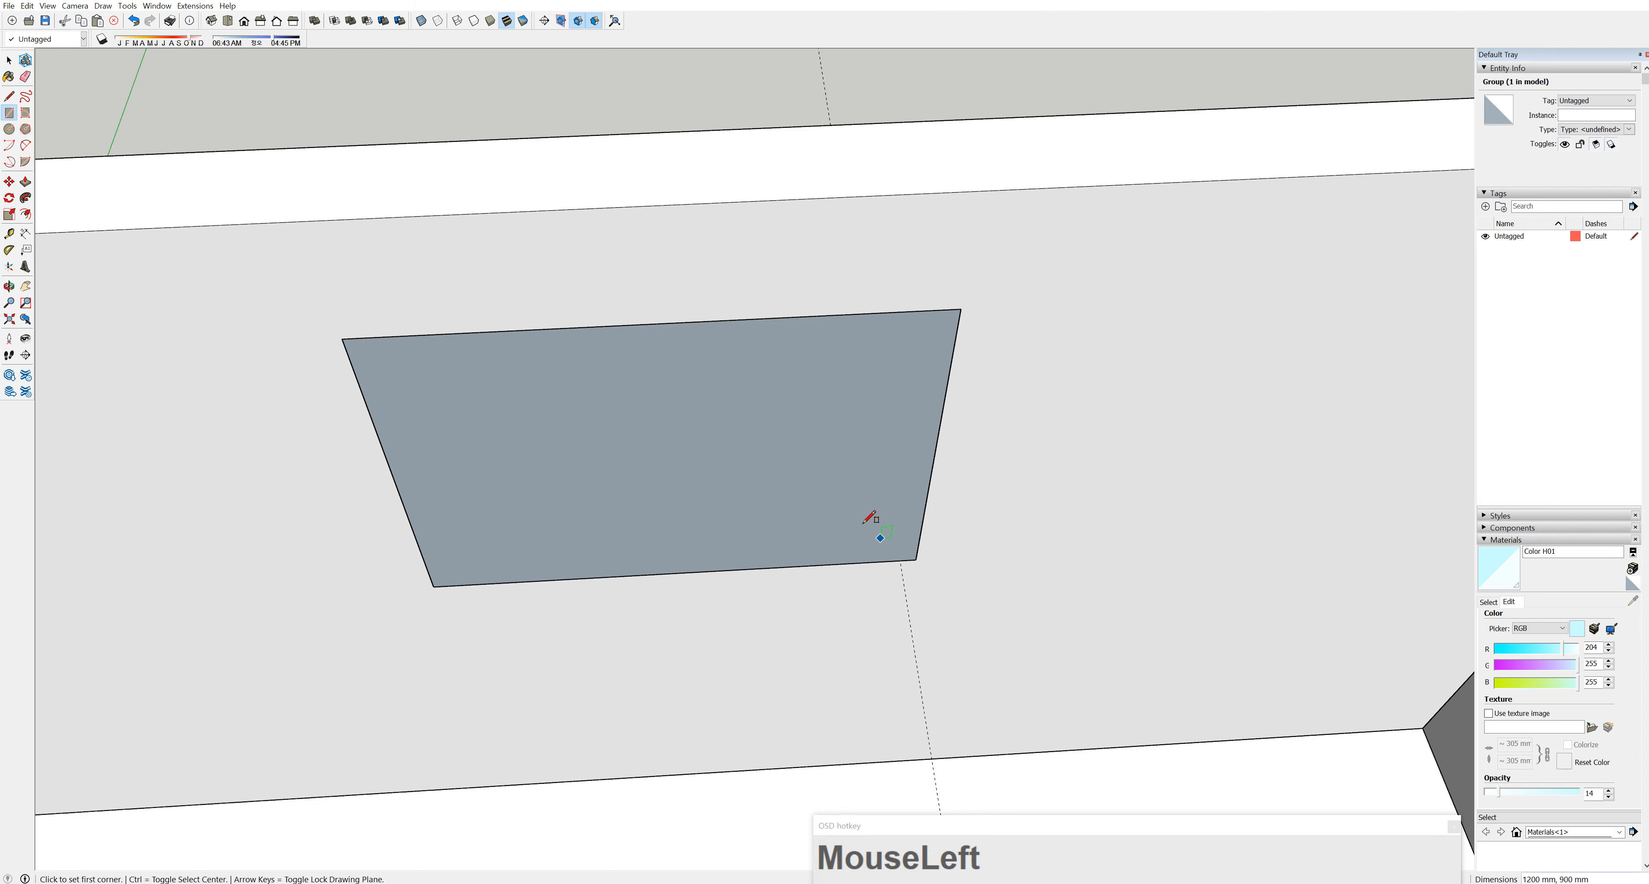
{"action": "key", "text": "space"}
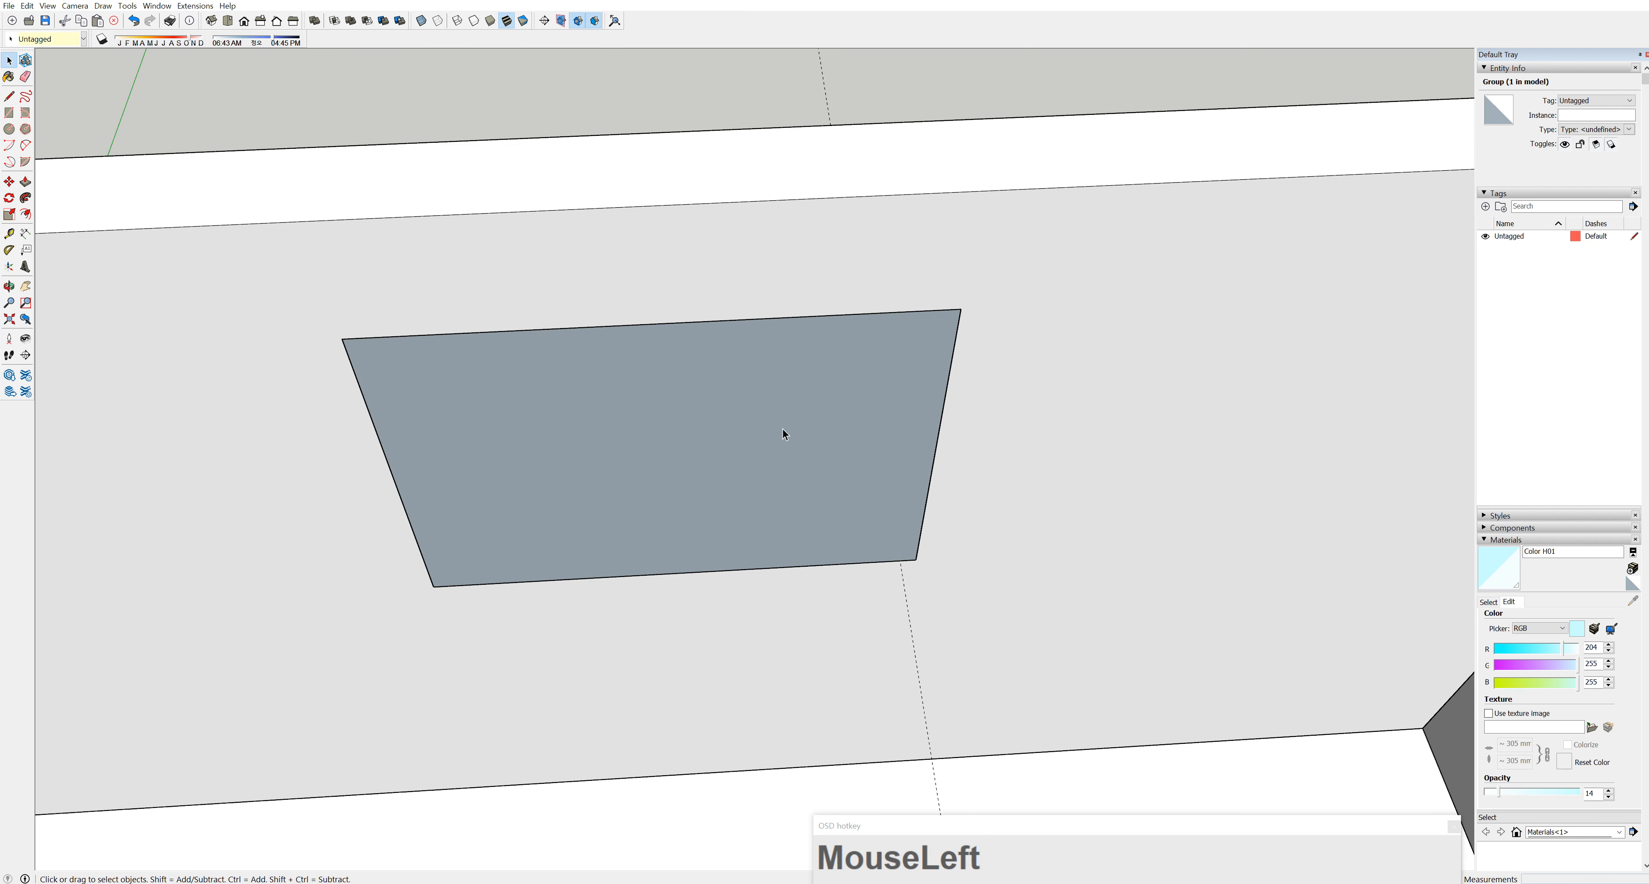
{"action": "left_click", "coordinate": [782, 430]}
{"action": "key", "text": "Delete"}
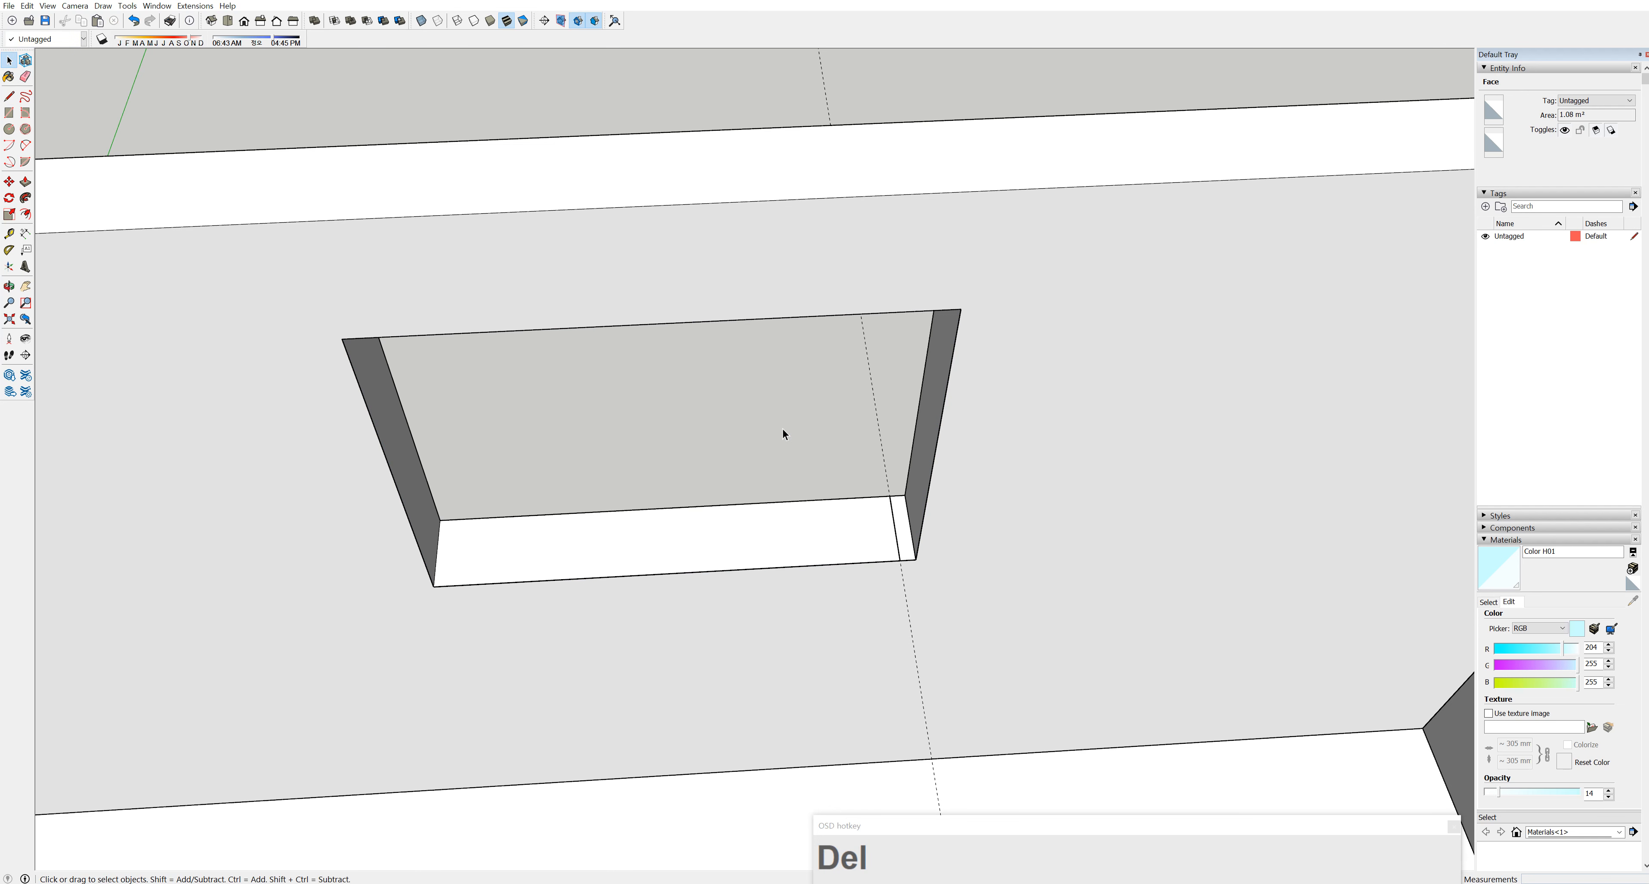
Select only the five edges outlining the window opening as the sweep path, leaving out the profile face and its other edges
{"action": "middle_click_drag", "start_coordinate": [856, 457], "coordinate": [768, 424]}
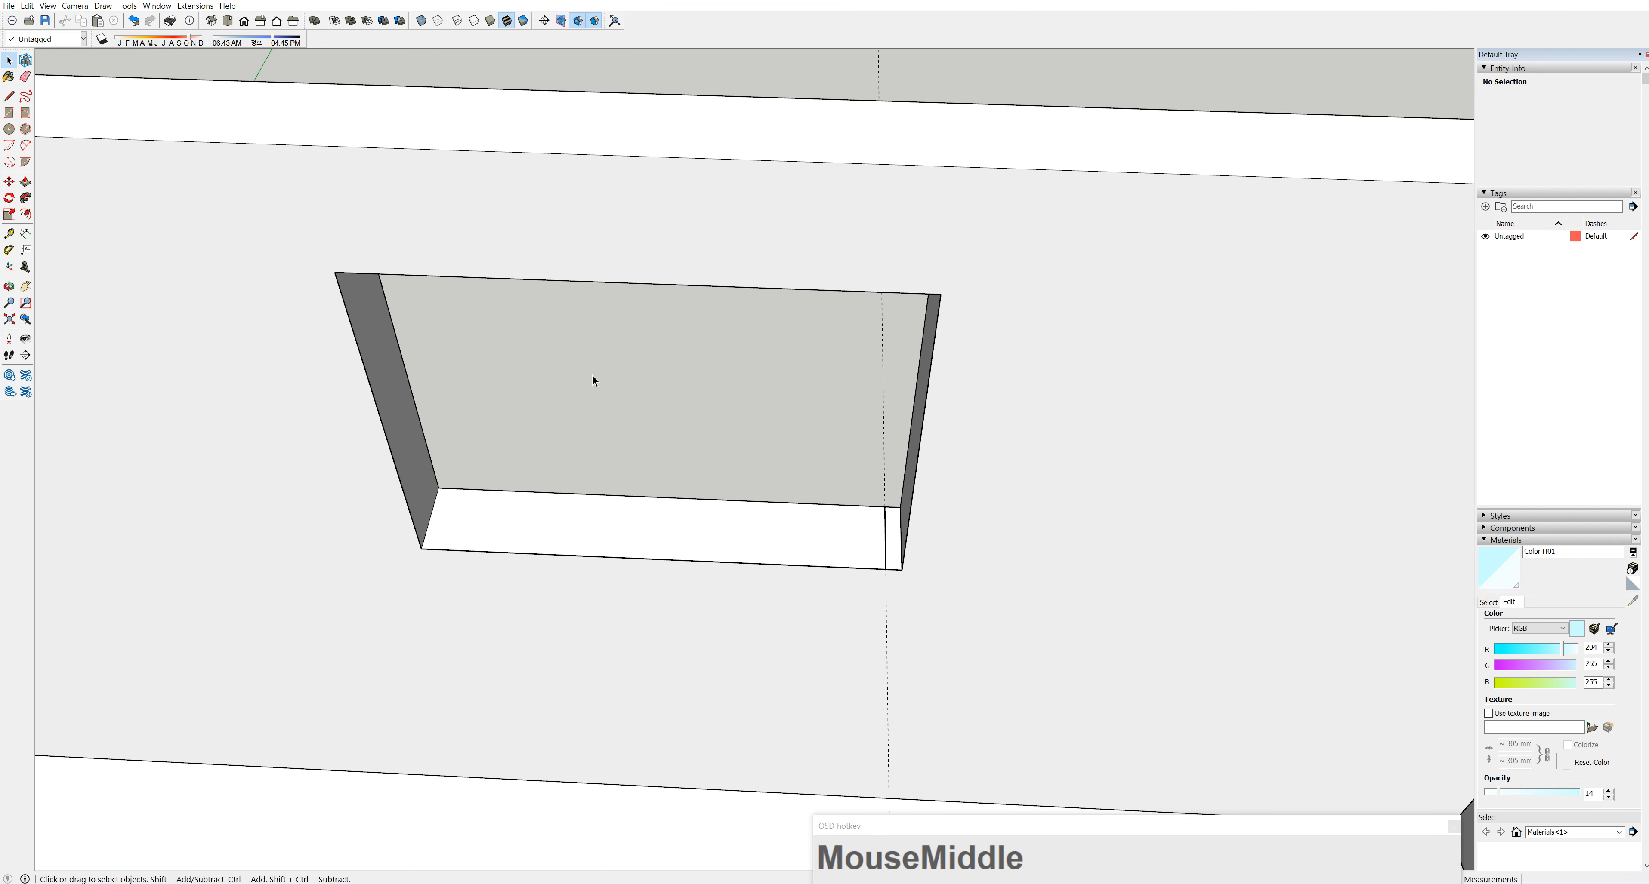
{"action": "left_click_drag", "start_coordinate": [290, 200], "coordinate": [1004, 626]}
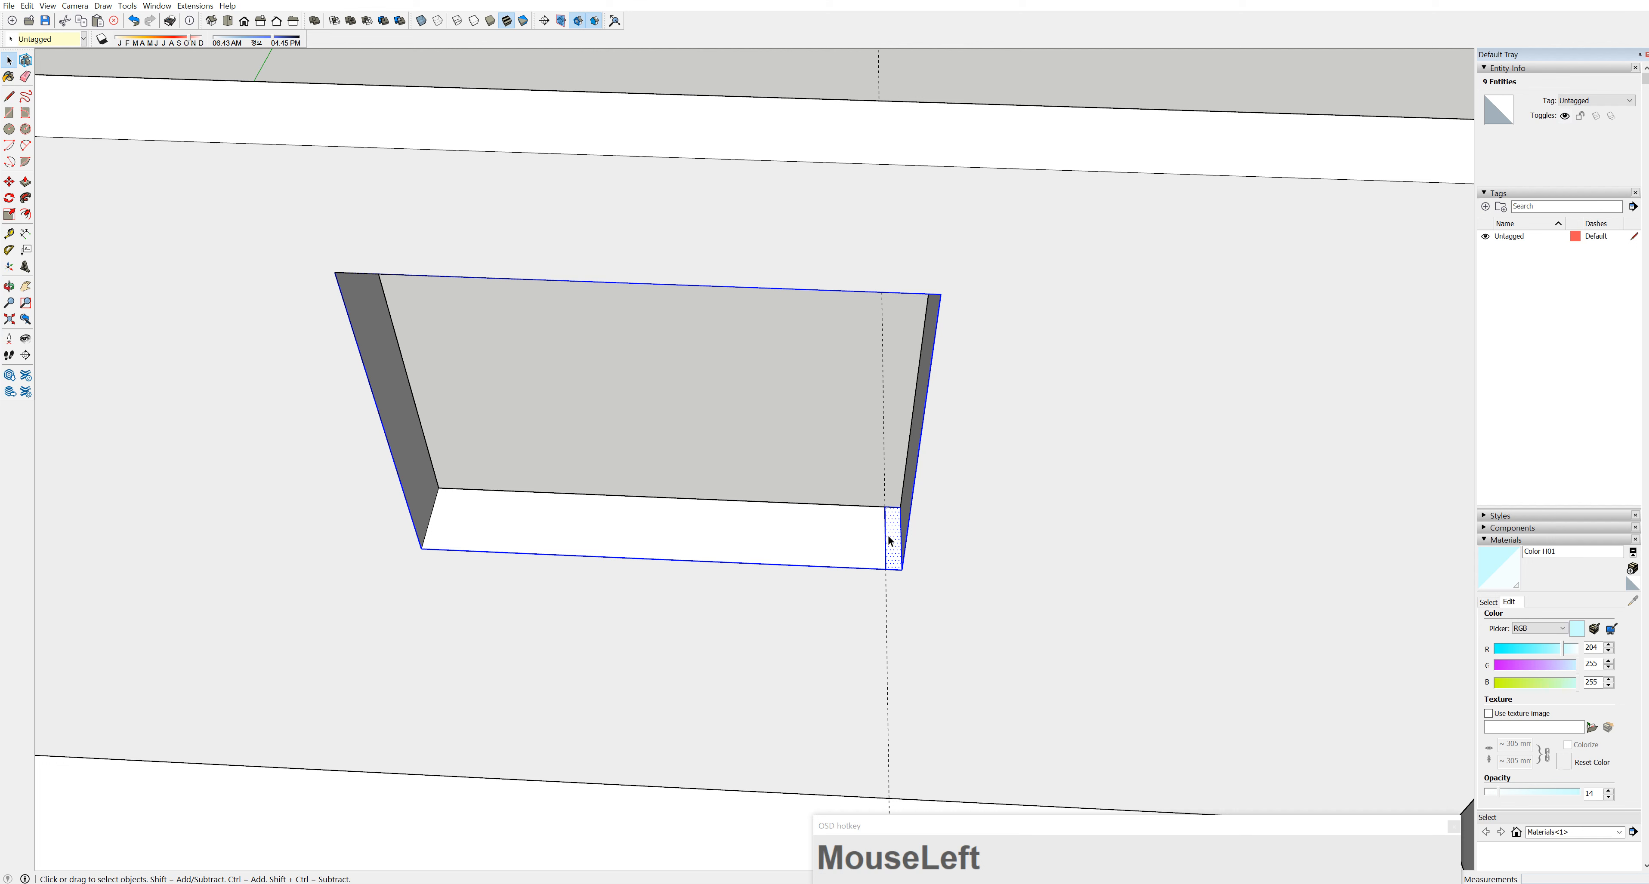
{"action": "left_click_drag", "start_coordinate": [876, 492], "coordinate": [917, 582], "text": "shift"}
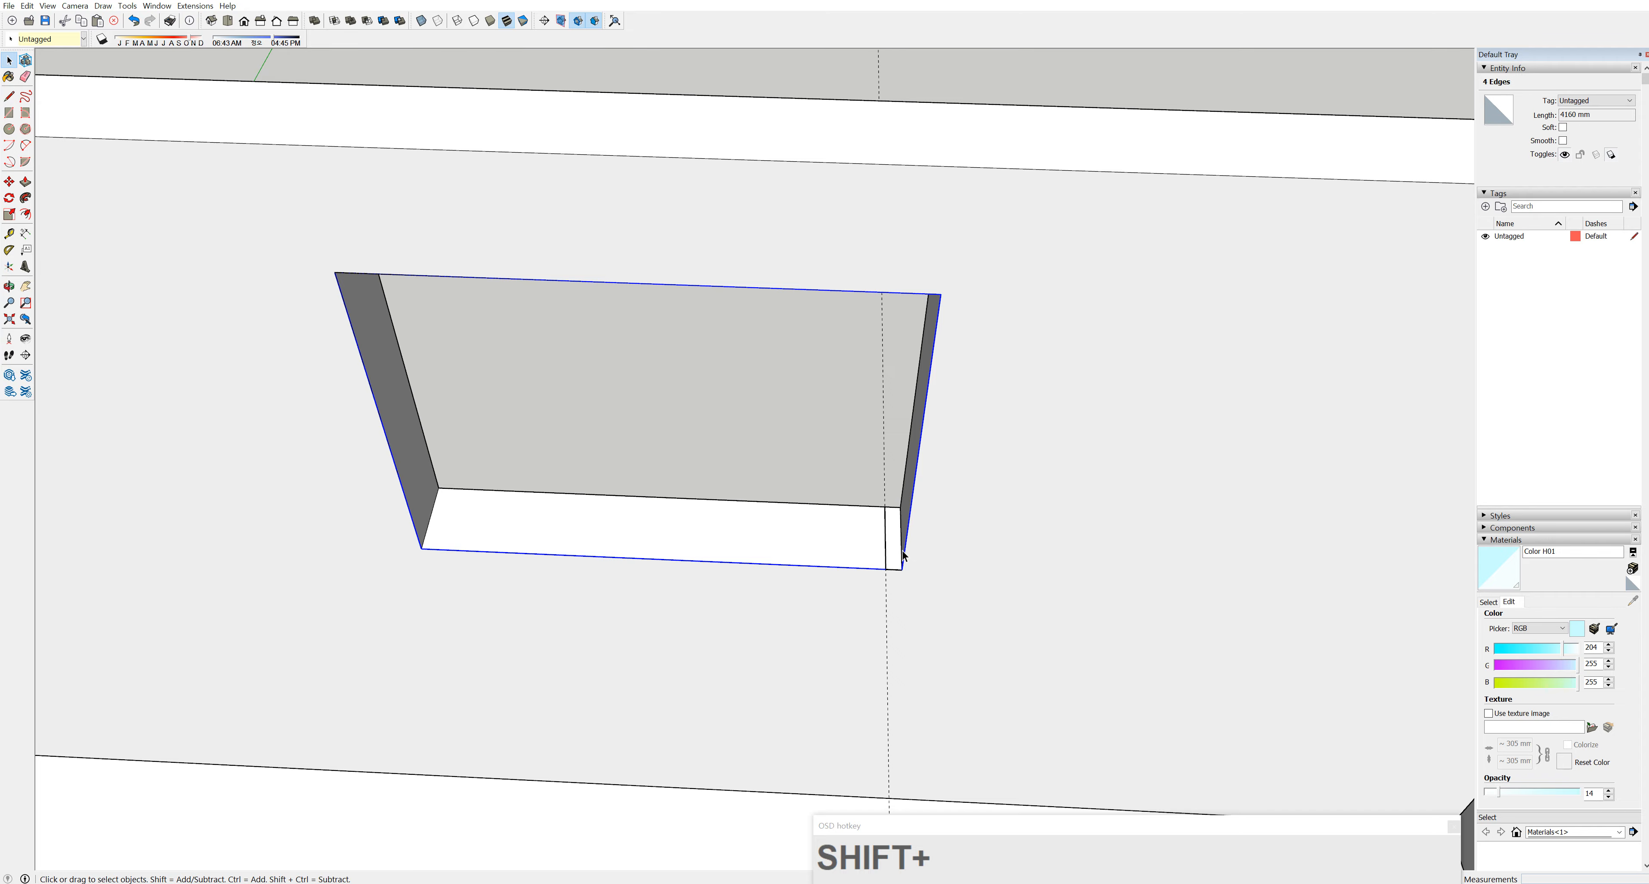
{"action": "scroll", "coordinate": [891, 571], "scroll_direction": "up", "scroll_amount": 4}
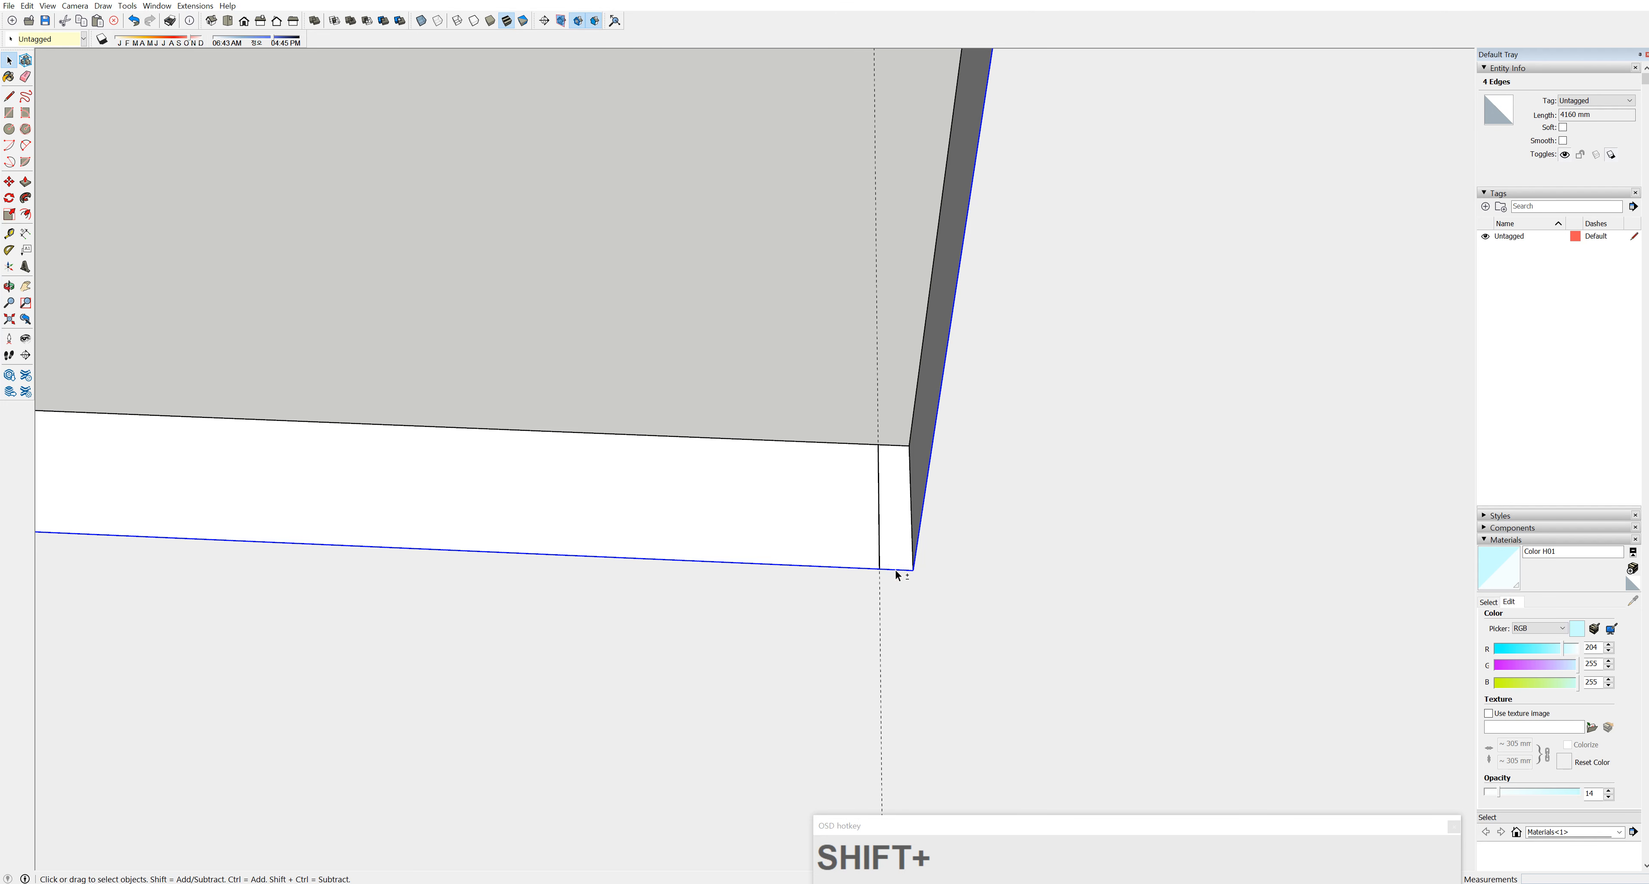
{"action": "left_click", "coordinate": [896, 570], "text": "shift"}
{"action": "scroll", "coordinate": [919, 540], "scroll_direction": "down", "scroll_amount": 4}
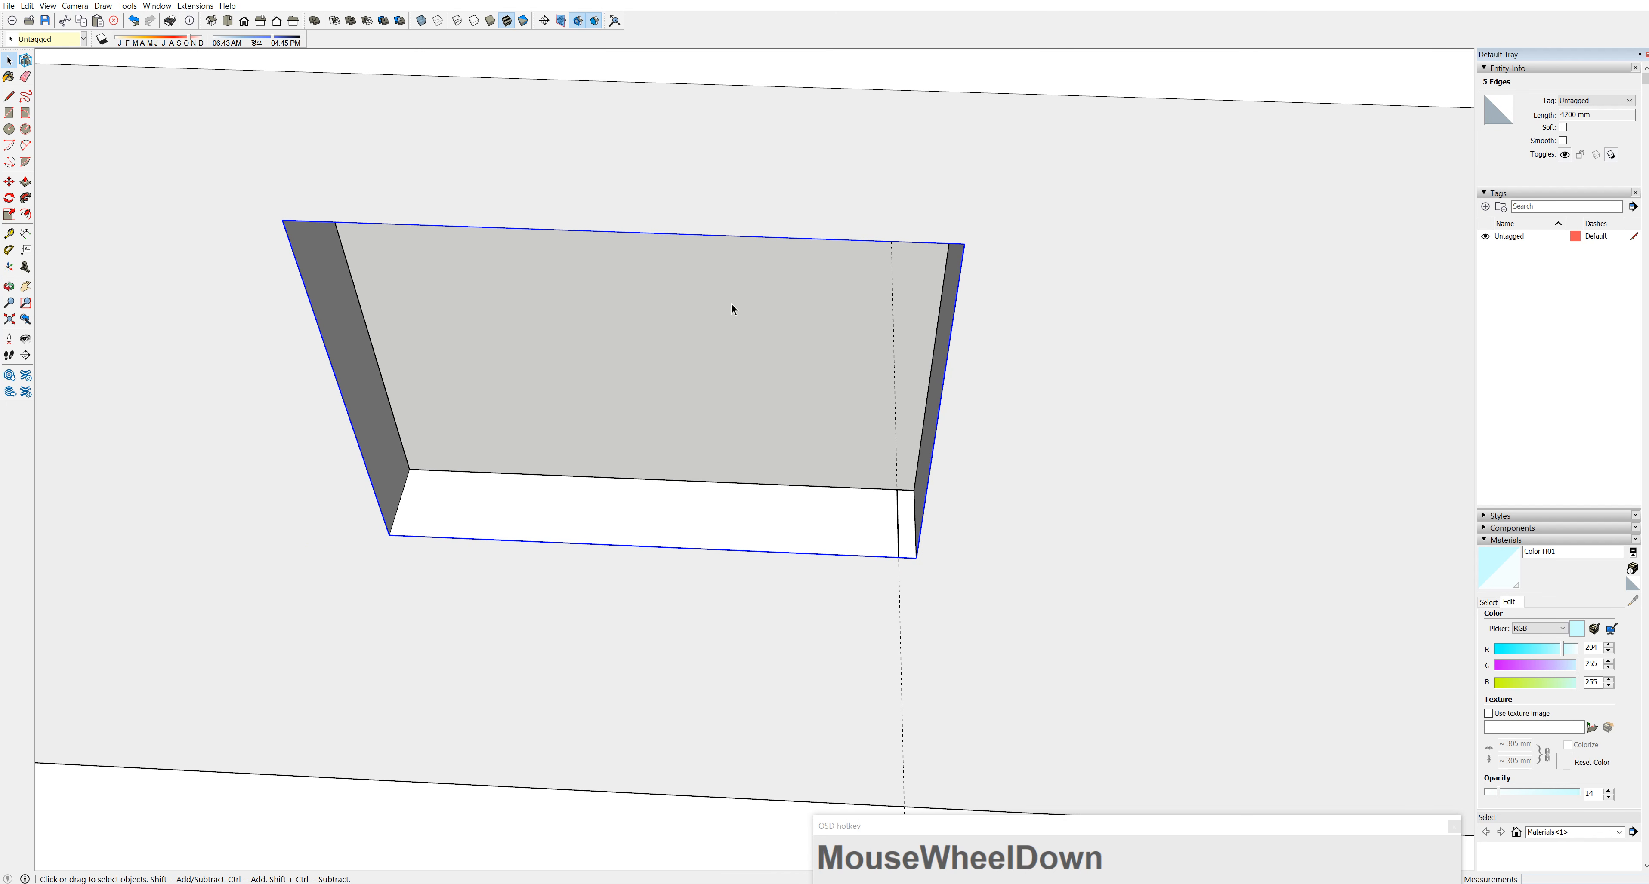
Sweep the sill profile around the selected window outline with Follow Me to form the window frame
{"action": "left_click", "coordinate": [26, 198]}
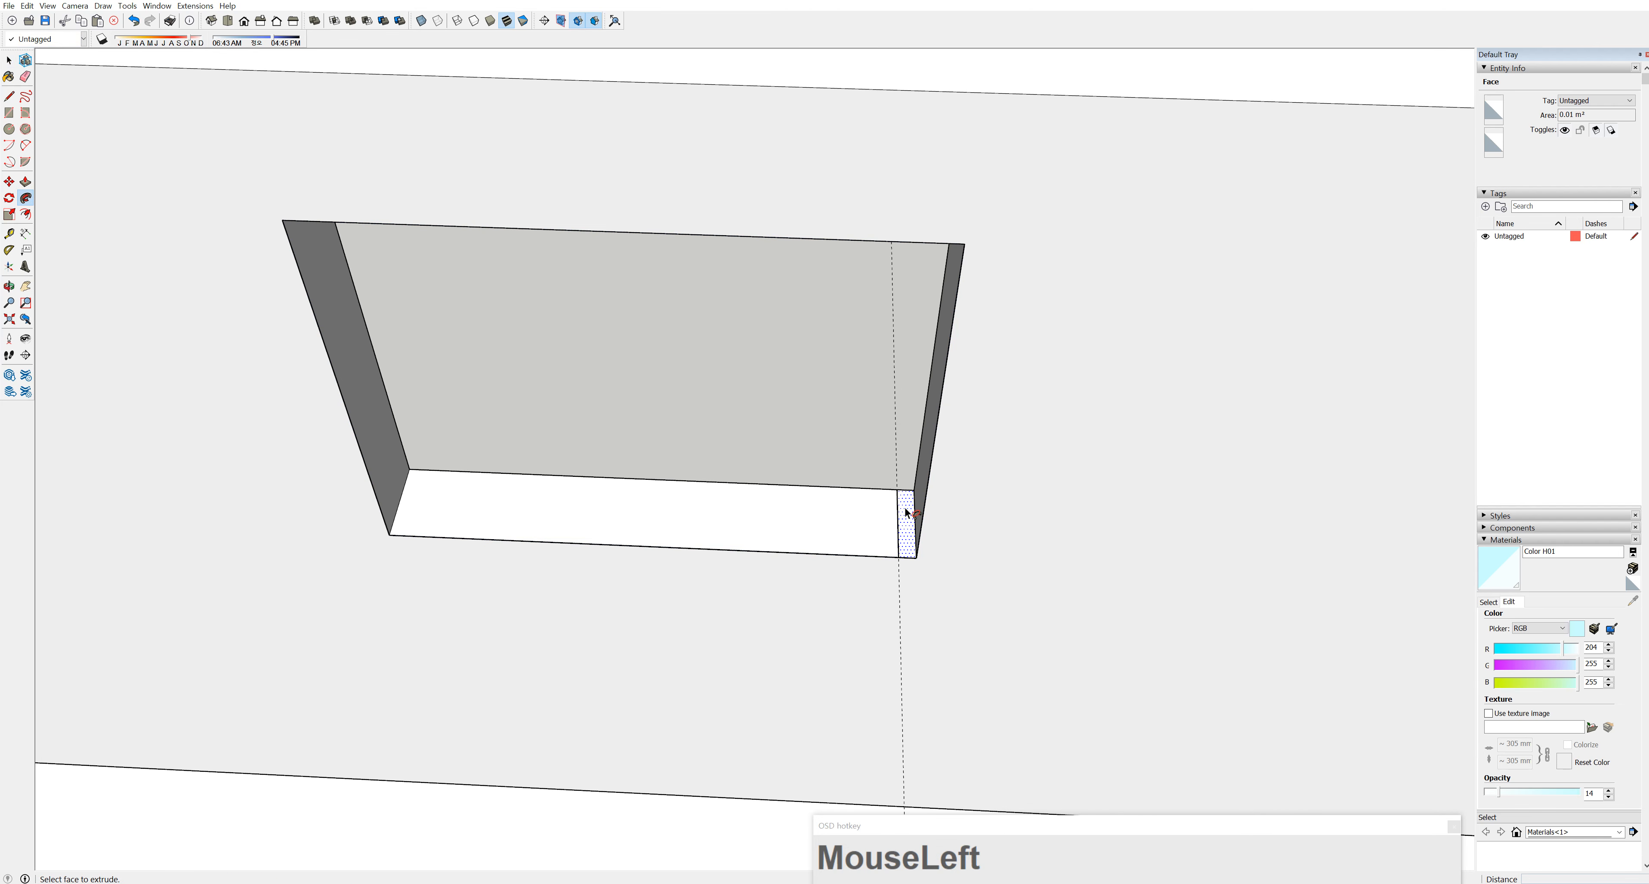
{"action": "left_click", "coordinate": [910, 518]}
{"action": "scroll", "coordinate": [504, 547], "scroll_direction": "down", "scroll_amount": 5}
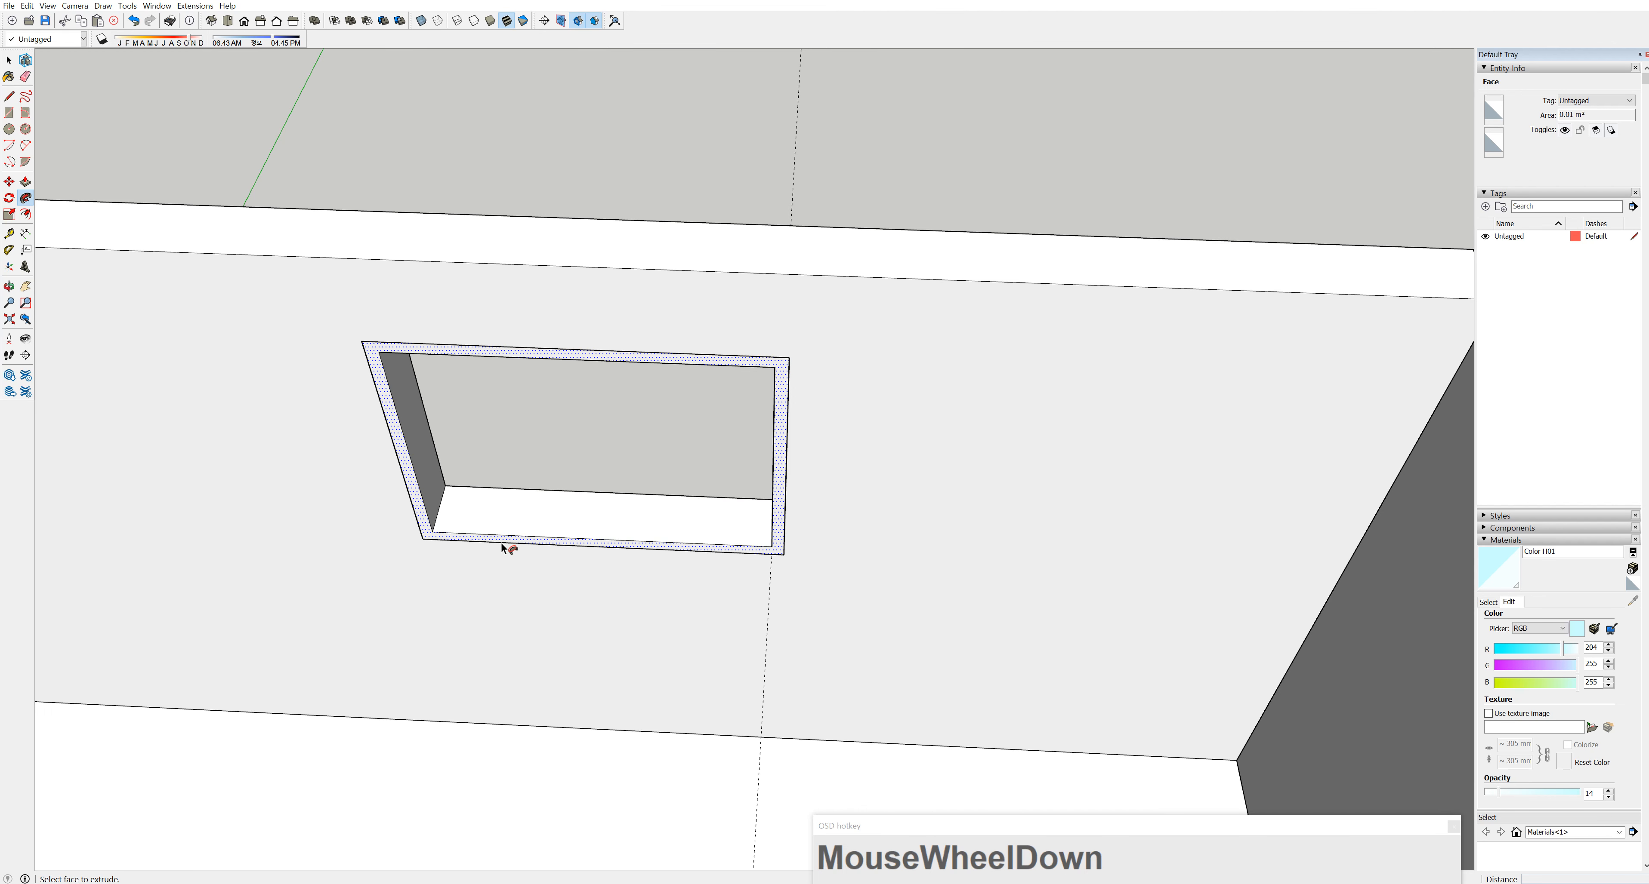
{"action": "scroll", "coordinate": [509, 538], "scroll_direction": "up", "scroll_amount": 1}
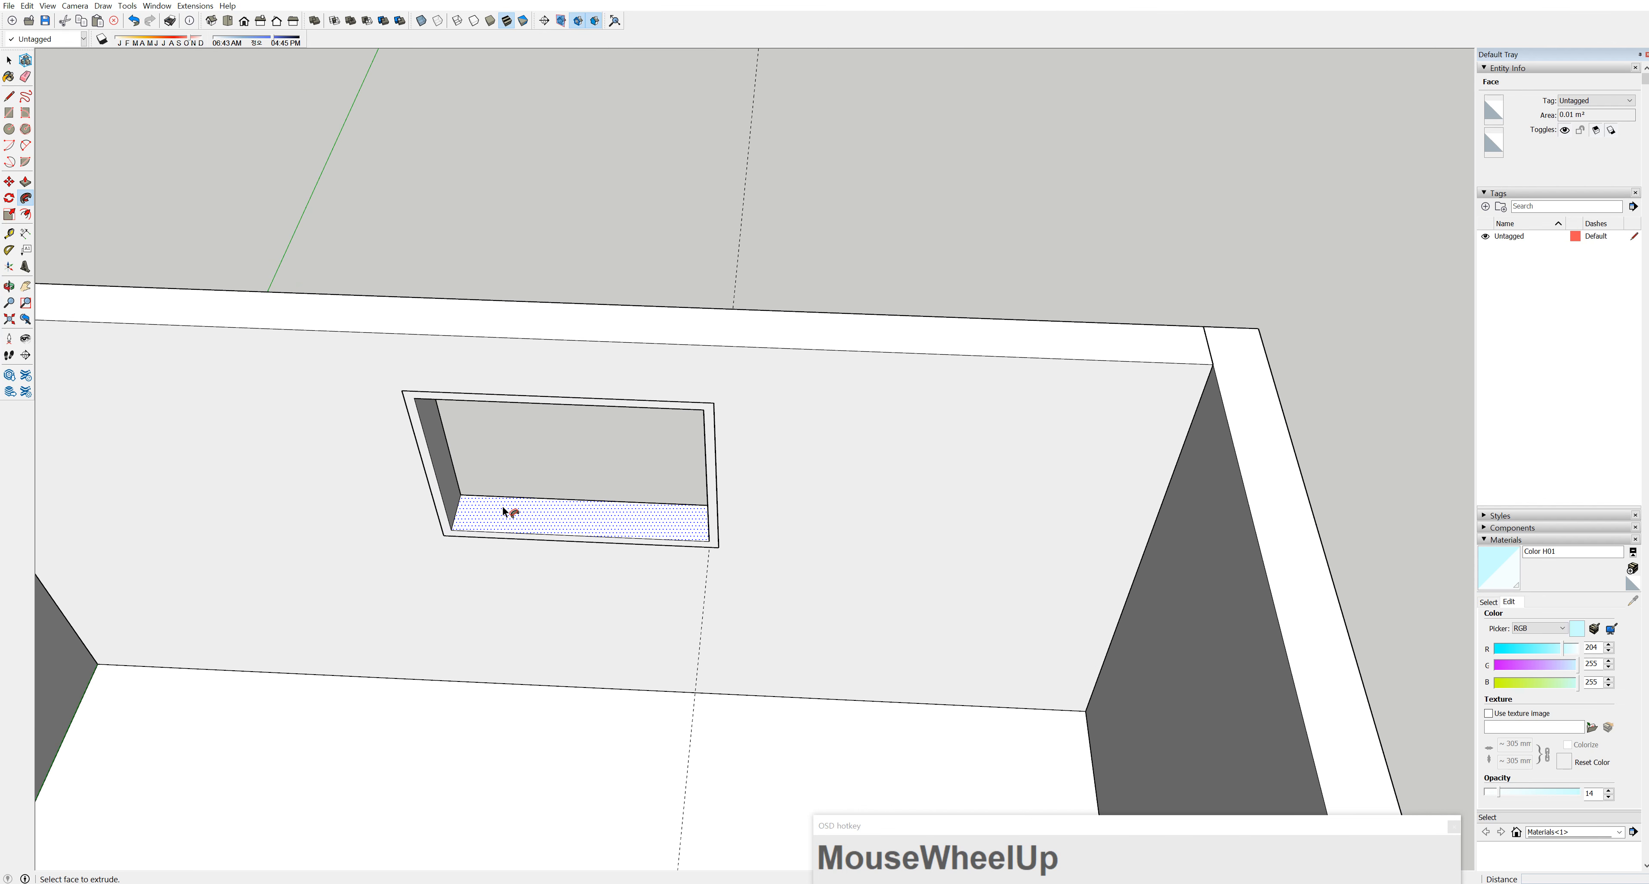
Select all the faces and edges of the window frame and make them a group
{"action": "left_click", "coordinate": [9, 60]}
{"action": "middle_click_drag", "start_coordinate": [445, 379], "coordinate": [404, 271]}
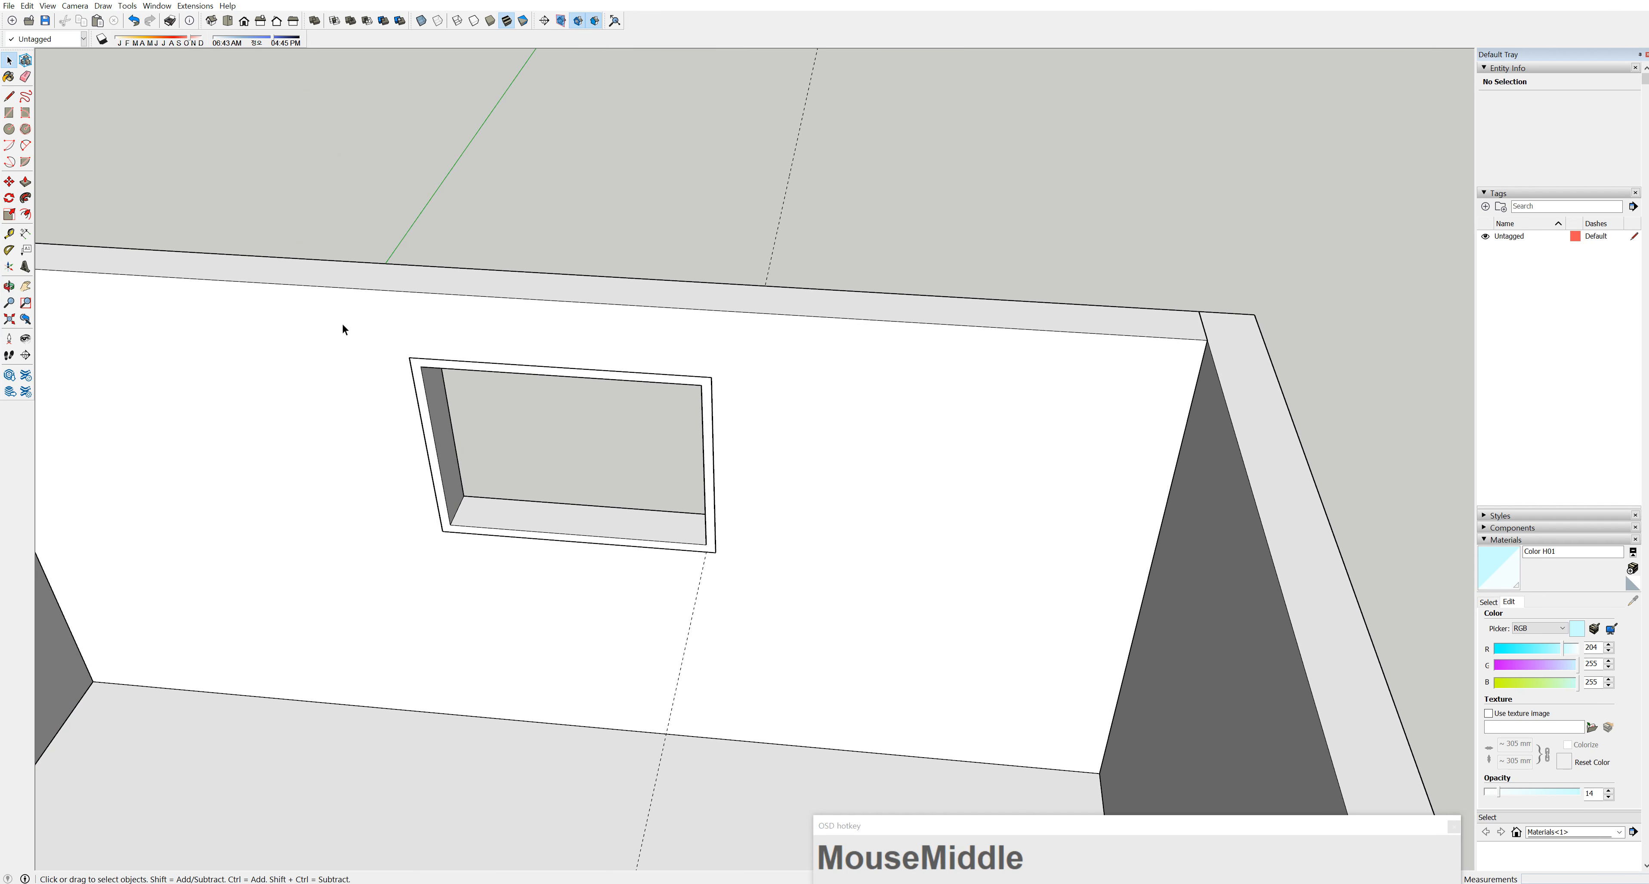
{"action": "left_click_drag", "start_coordinate": [341, 317], "coordinate": [800, 600]}
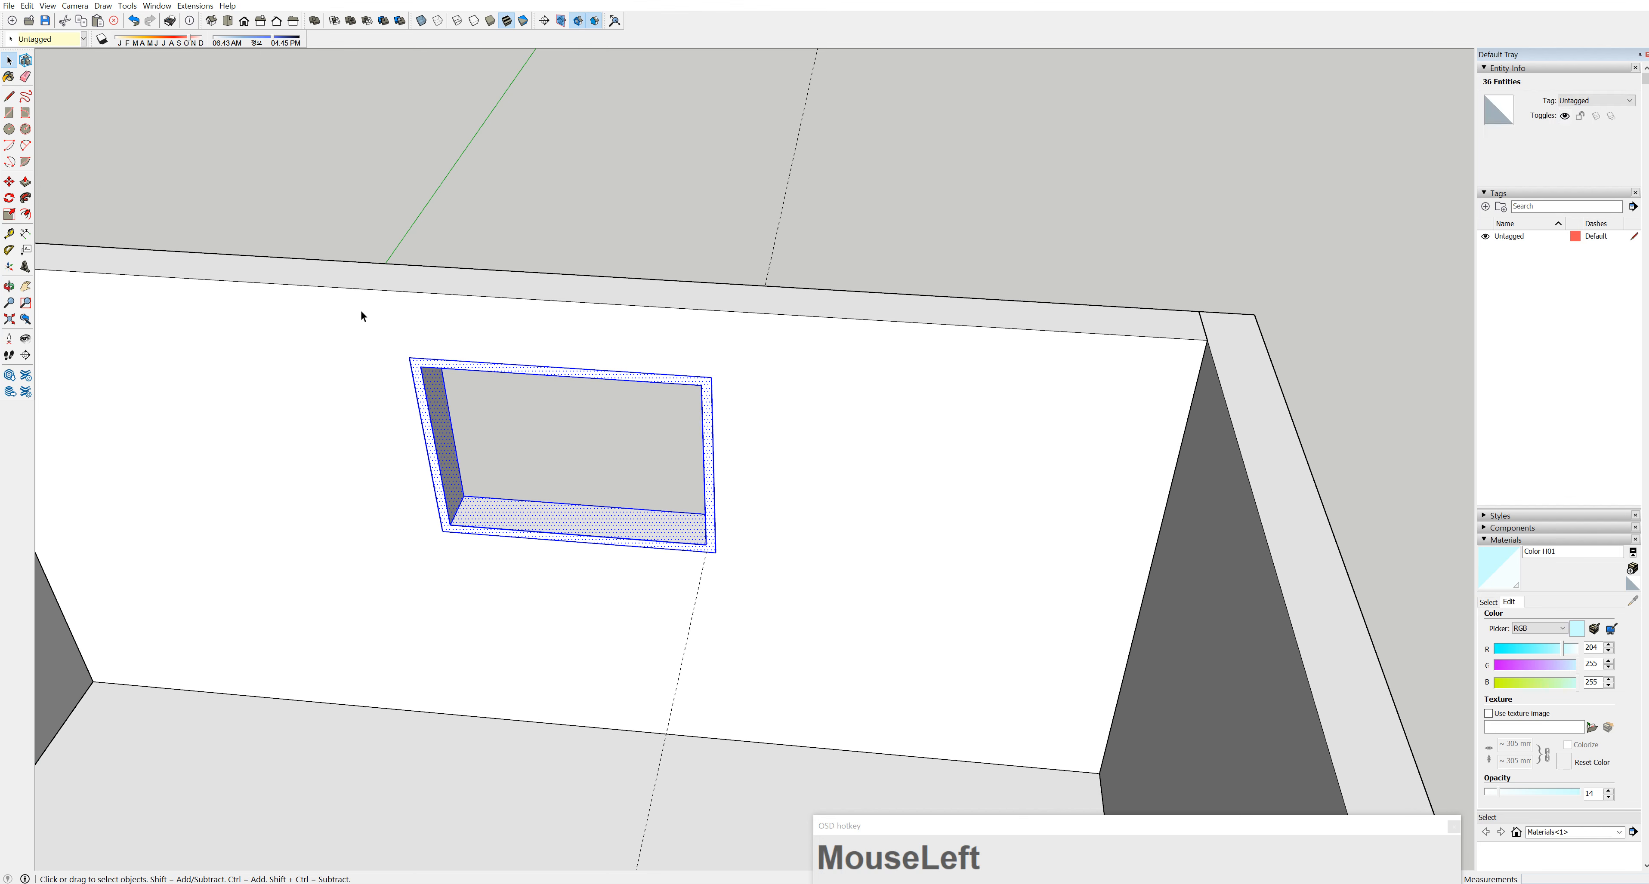
{"action": "left_click_drag", "start_coordinate": [361, 316], "coordinate": [825, 668]}
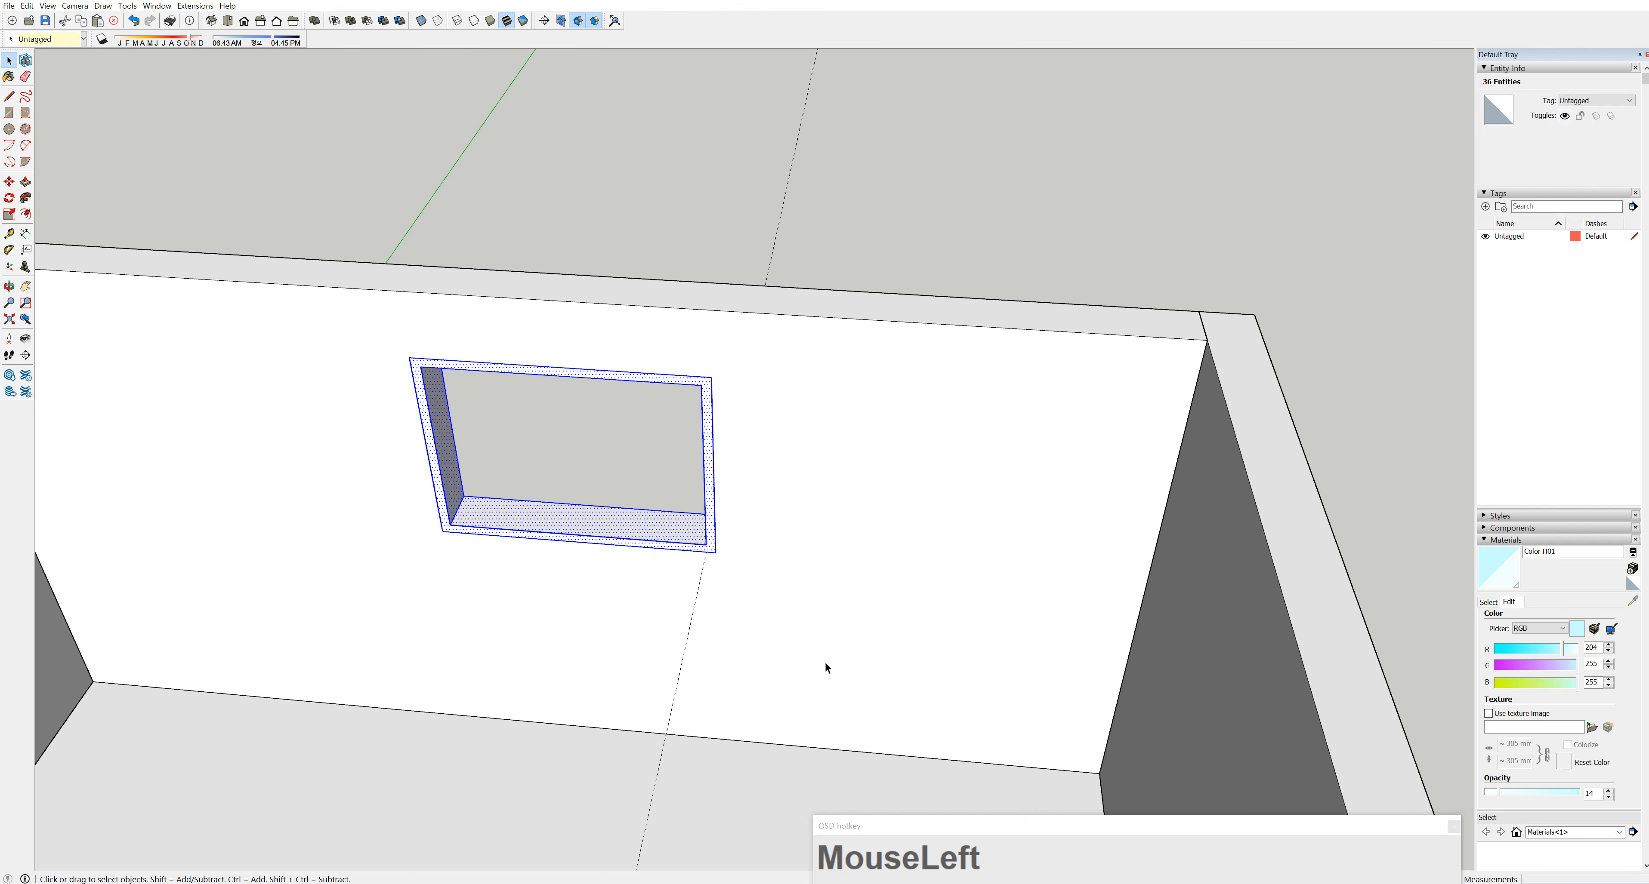
{"action": "right_click", "coordinate": [712, 483]}
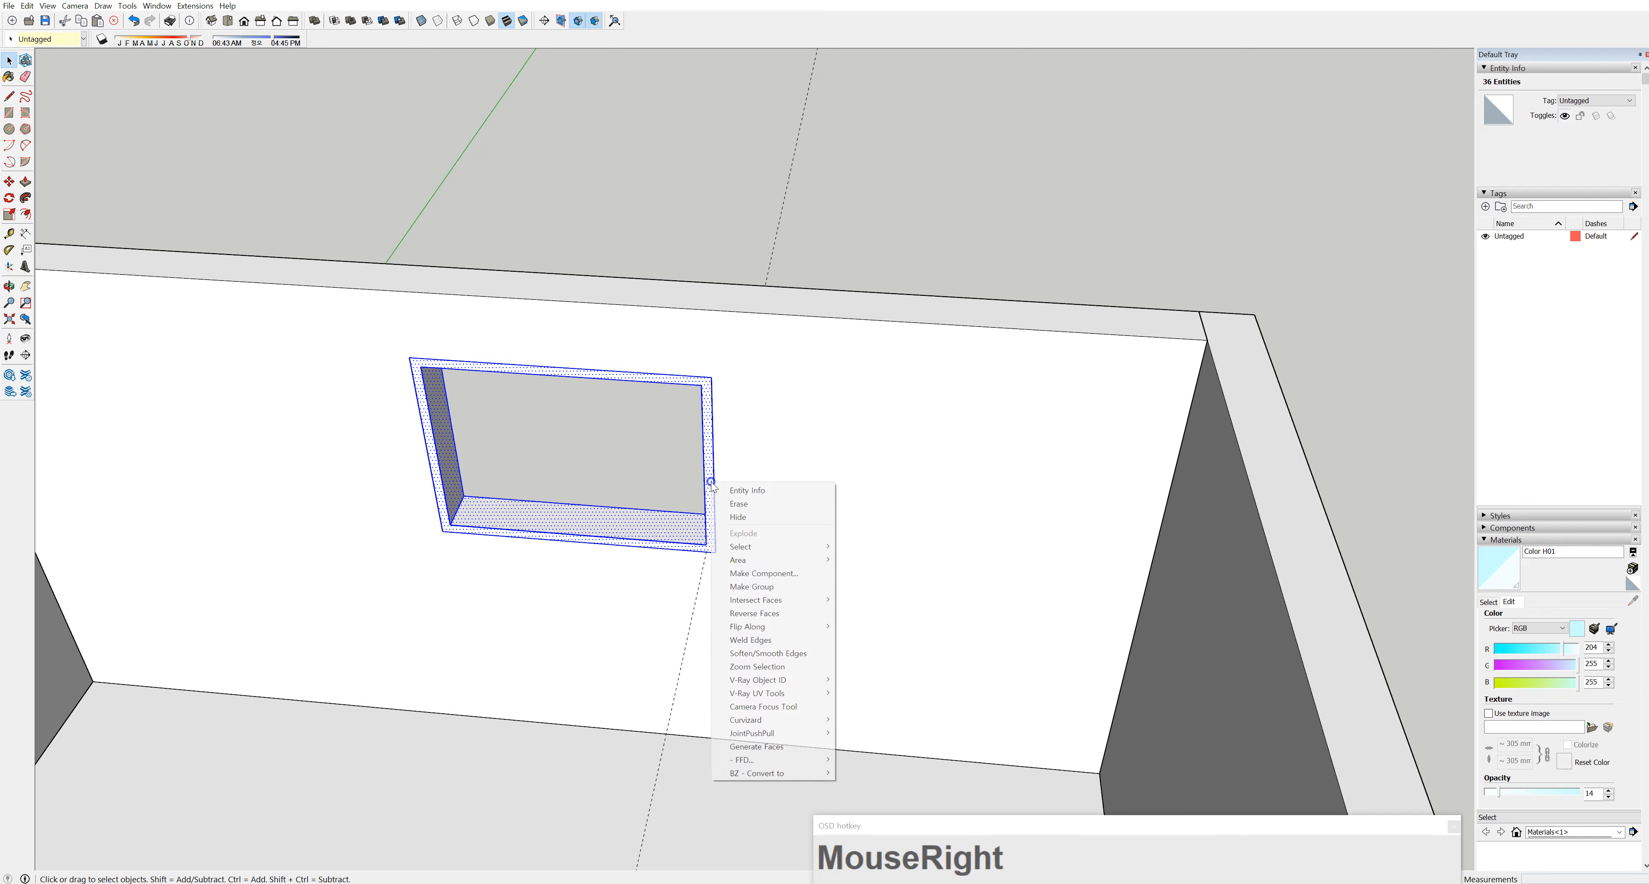
{"action": "left_click", "coordinate": [784, 585]}
{"action": "middle_click_drag", "start_coordinate": [773, 575], "coordinate": [964, 491]}
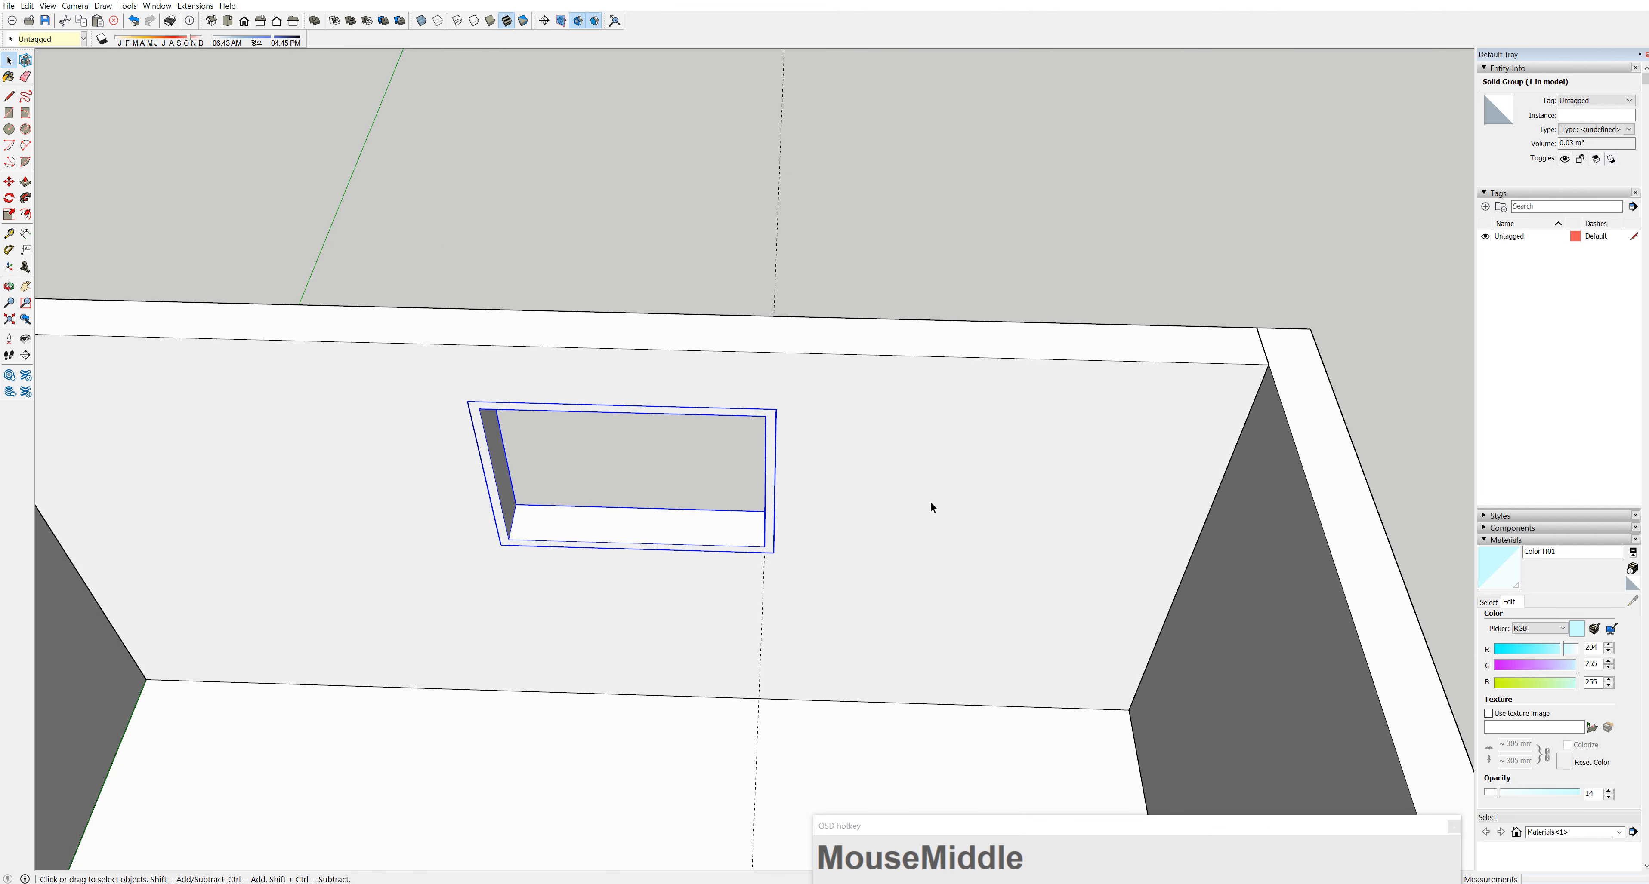
{"action": "scroll", "coordinate": [742, 448], "scroll_direction": "up", "scroll_amount": 3}
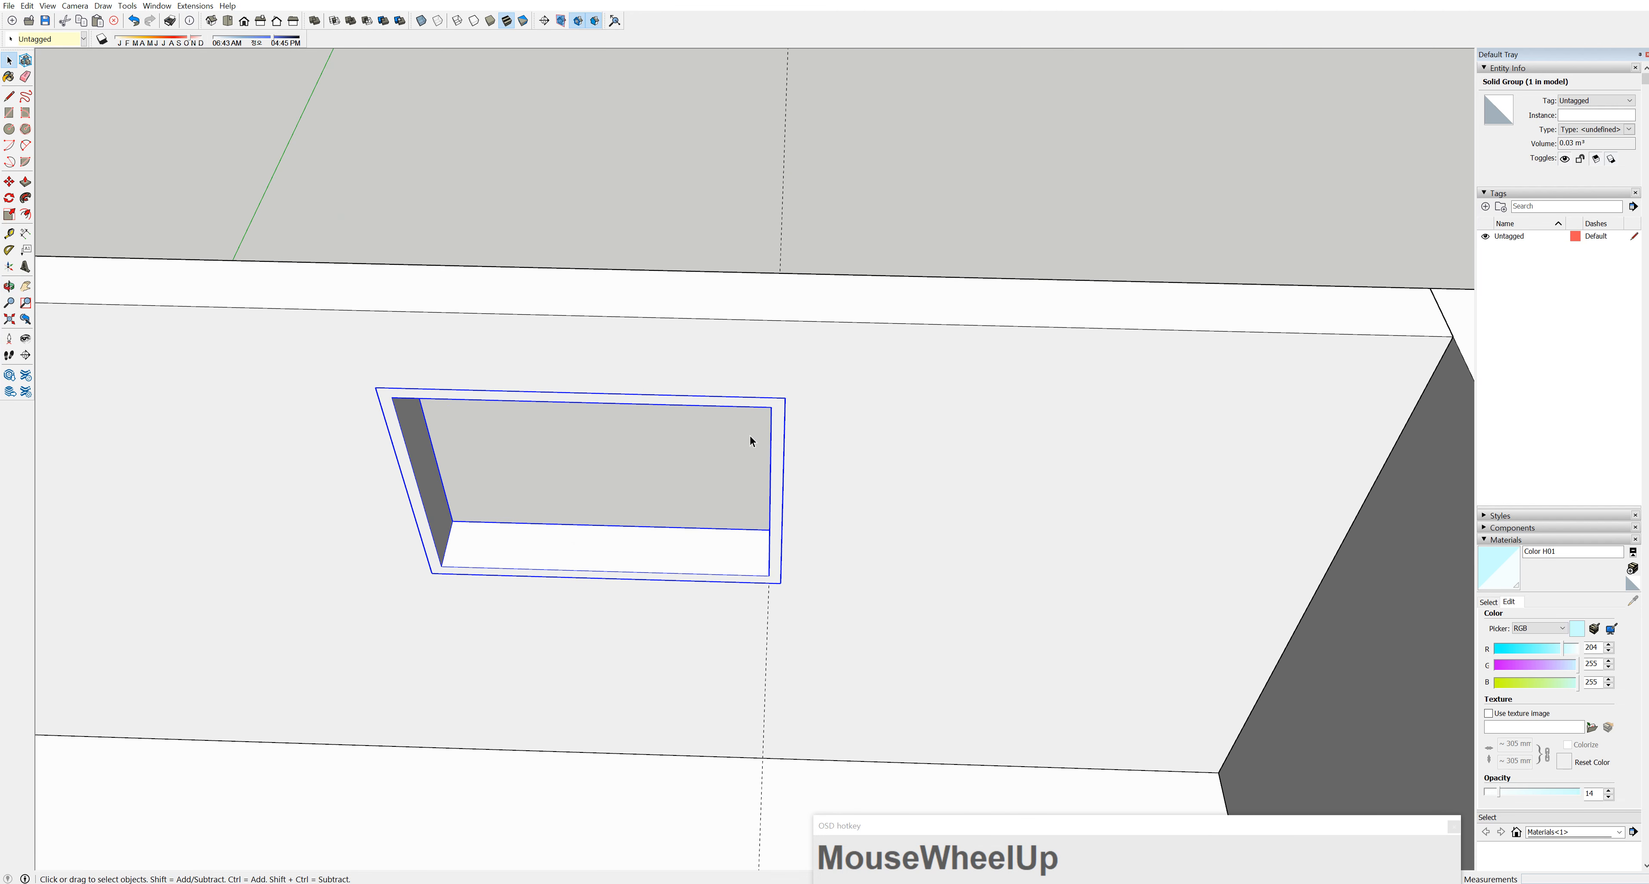
{"action": "middle_click_drag", "start_coordinate": [749, 435], "coordinate": [826, 355]}
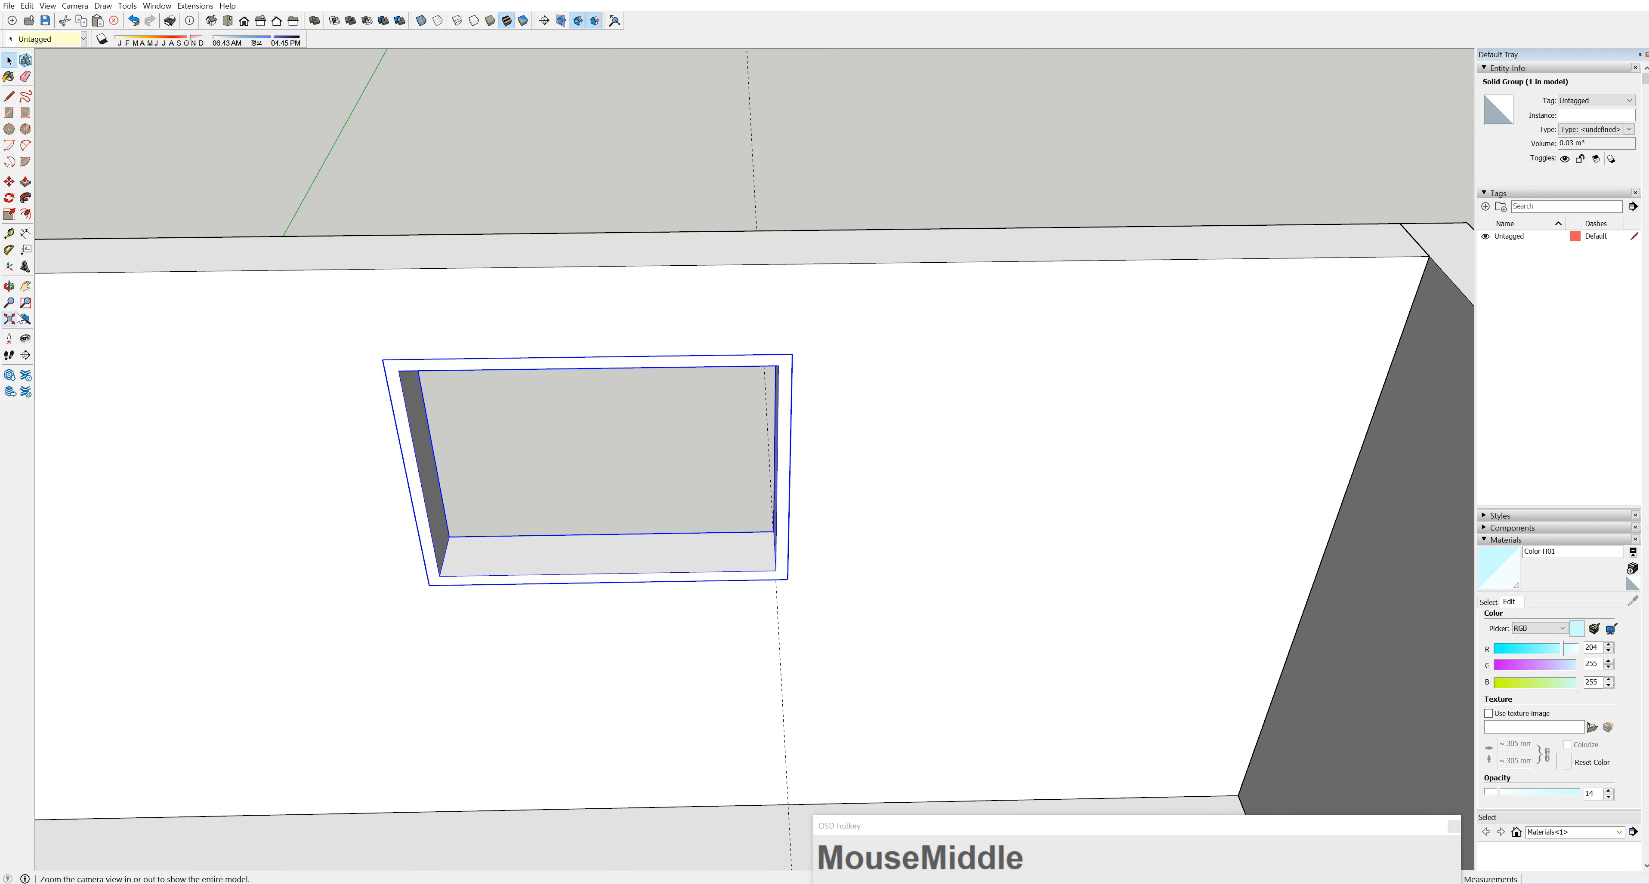
Place a vertical guide 560 mm from the window frame's inner side edge, through the middle of the opening
{"action": "left_click", "coordinate": [9, 234]}
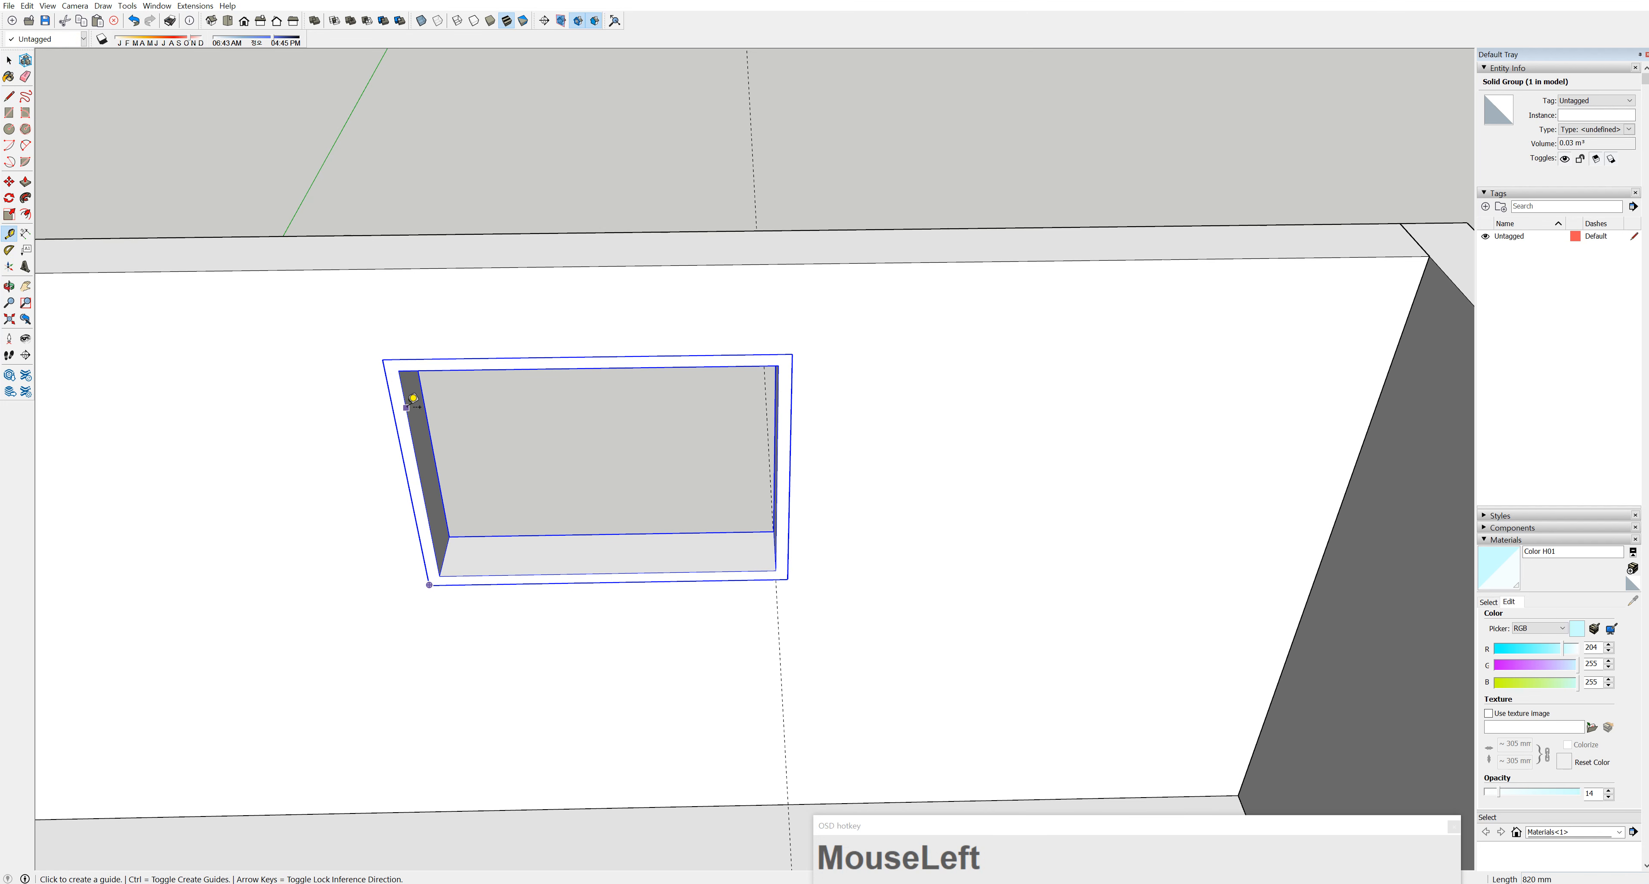
{"action": "left_click", "coordinate": [413, 400]}
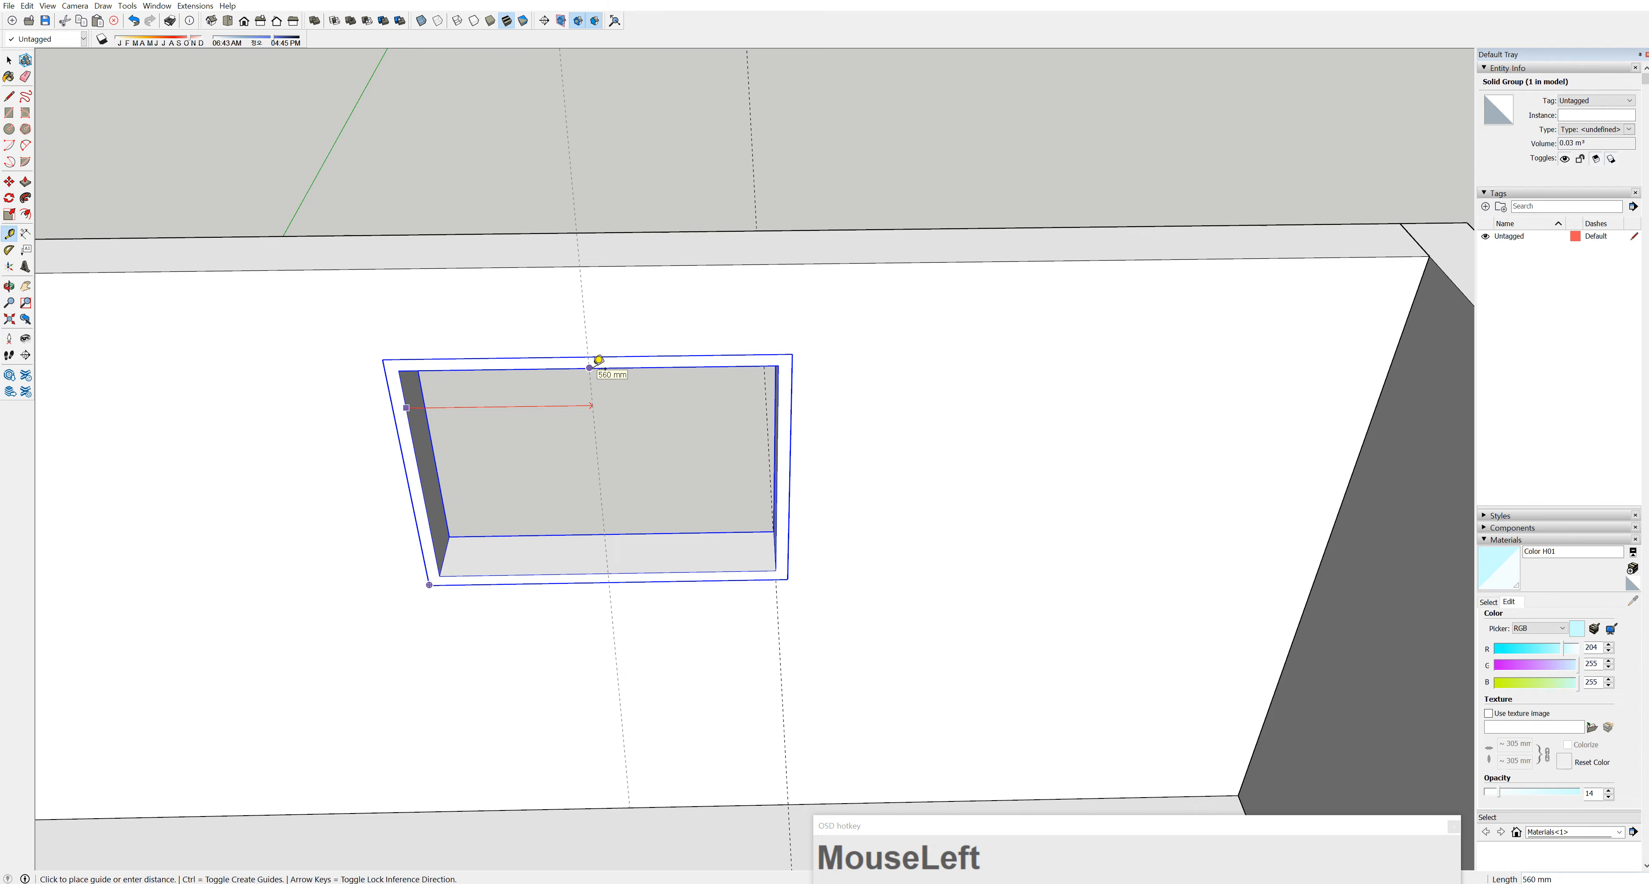
{"action": "left_click", "coordinate": [598, 360]}
Draw a 30 × 30 mm profile square on the frame's inner sill, starting at its room-side corner by the reveal
{"action": "middle_click_drag", "start_coordinate": [699, 511], "coordinate": [736, 577]}
{"action": "scroll", "coordinate": [746, 569], "scroll_direction": "up", "scroll_amount": 5}
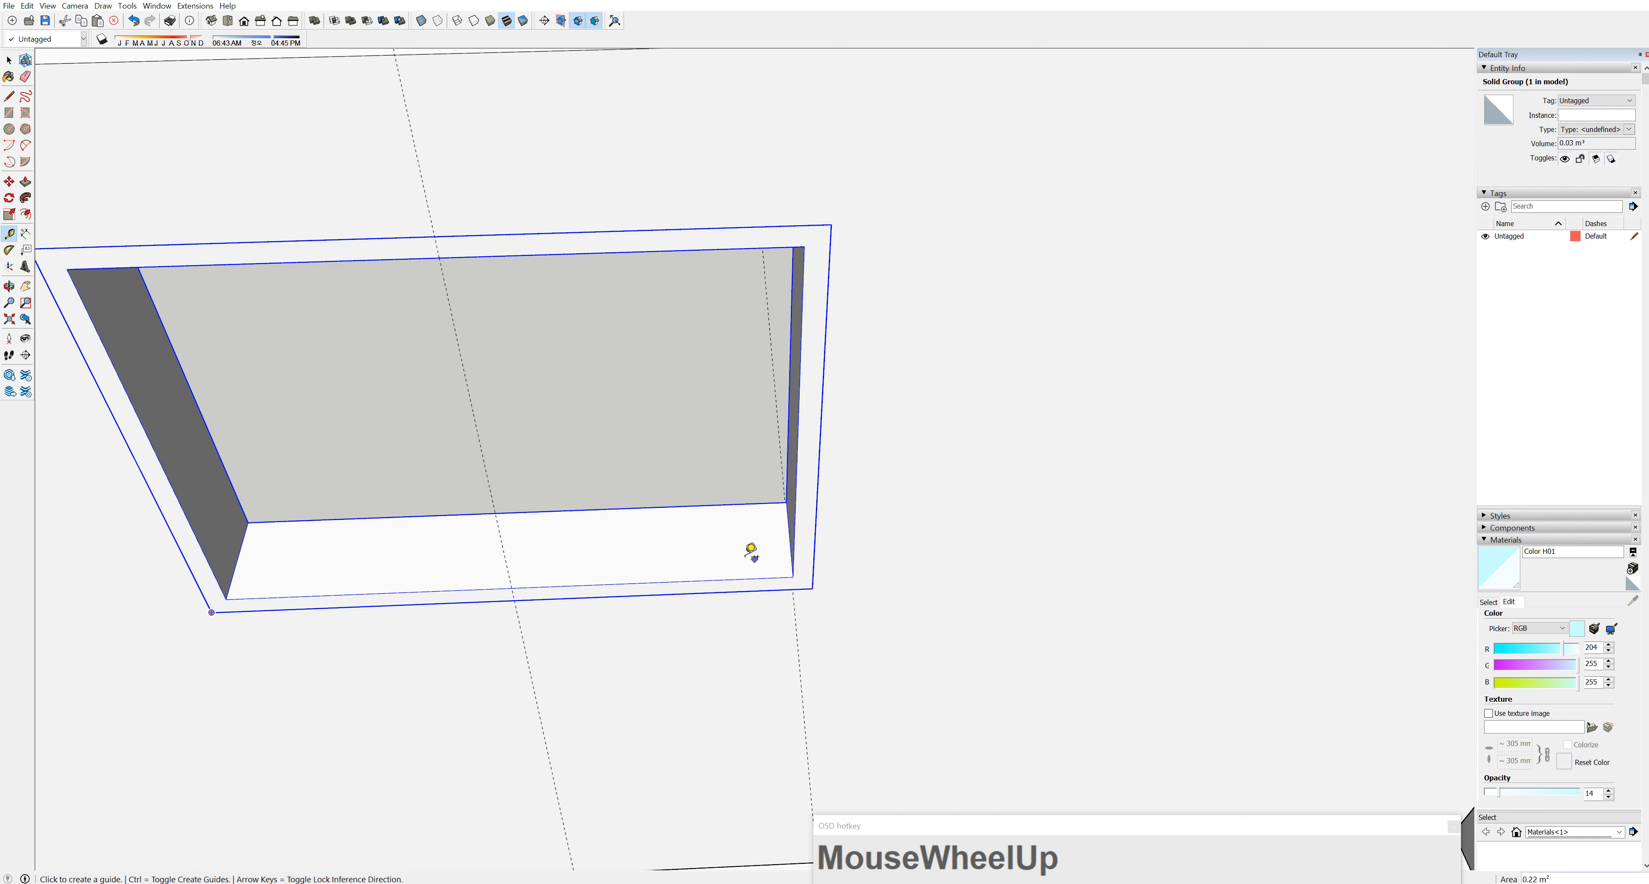
{"action": "middle_click_drag", "start_coordinate": [750, 552], "coordinate": [950, 516], "text": "shift"}
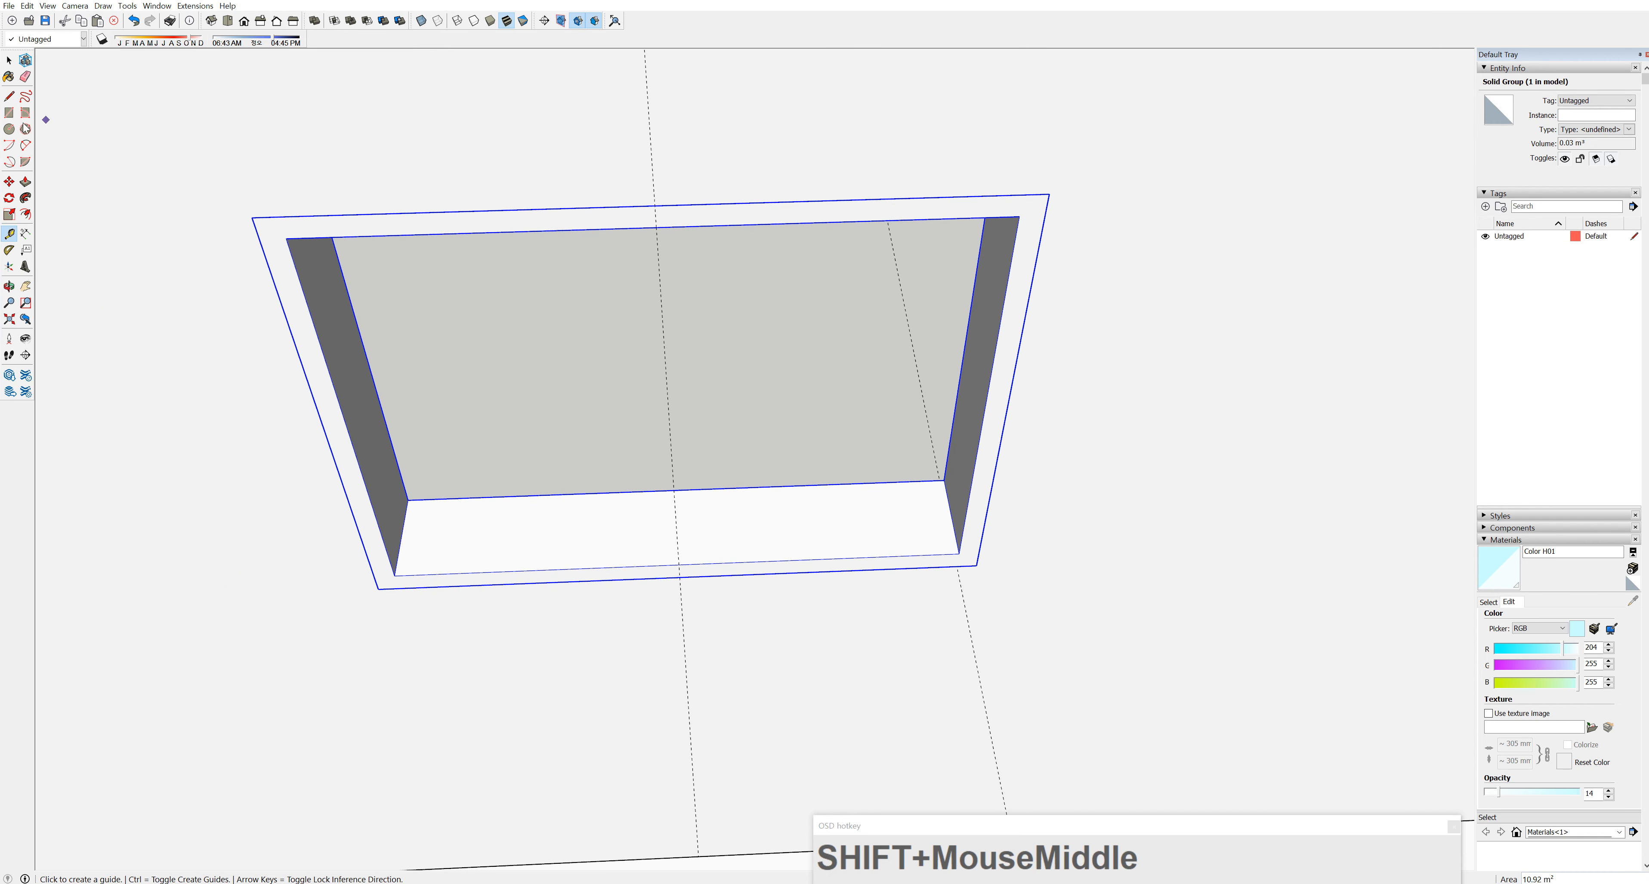
{"action": "left_click", "coordinate": [9, 113]}
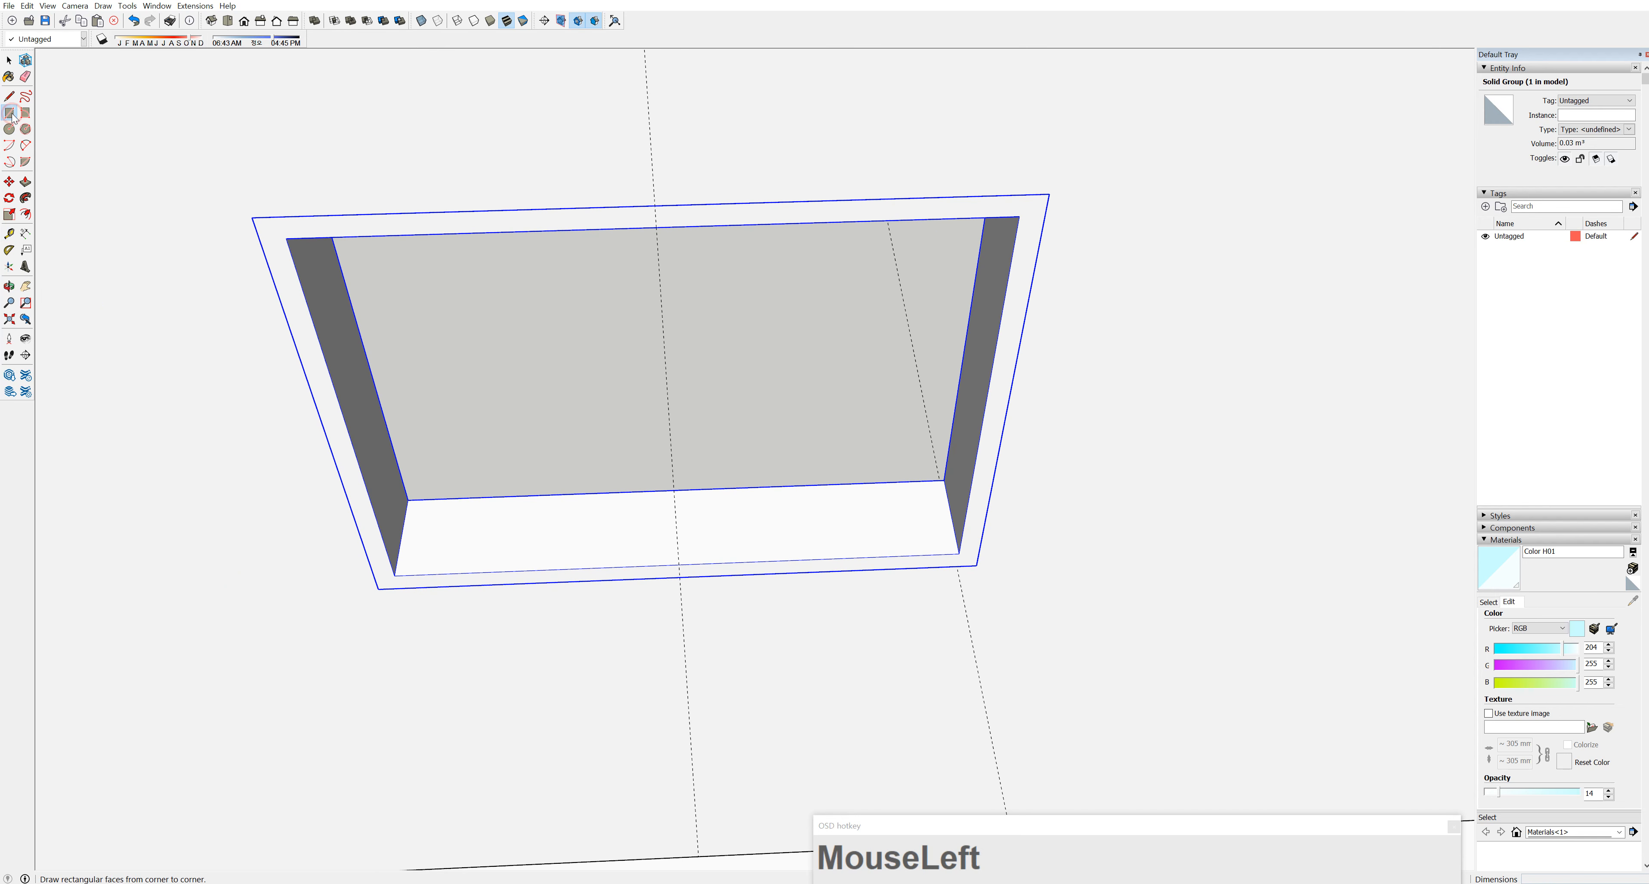
{"action": "left_click", "coordinate": [958, 554]}
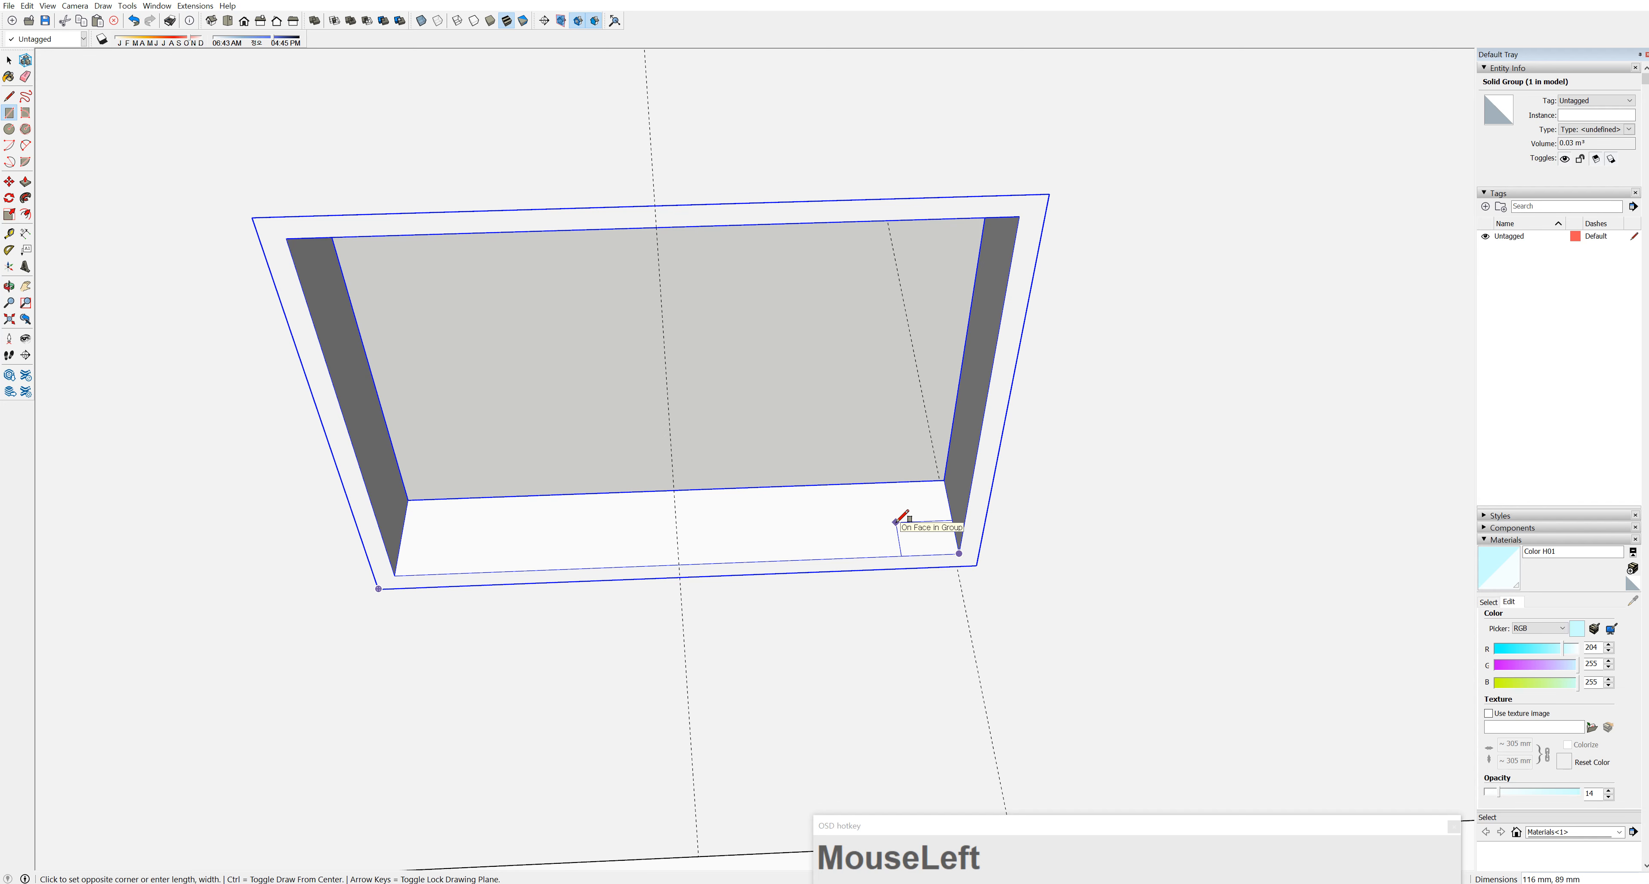
{"action": "type", "text": "30,30"}
{"action": "key", "text": "Return"}
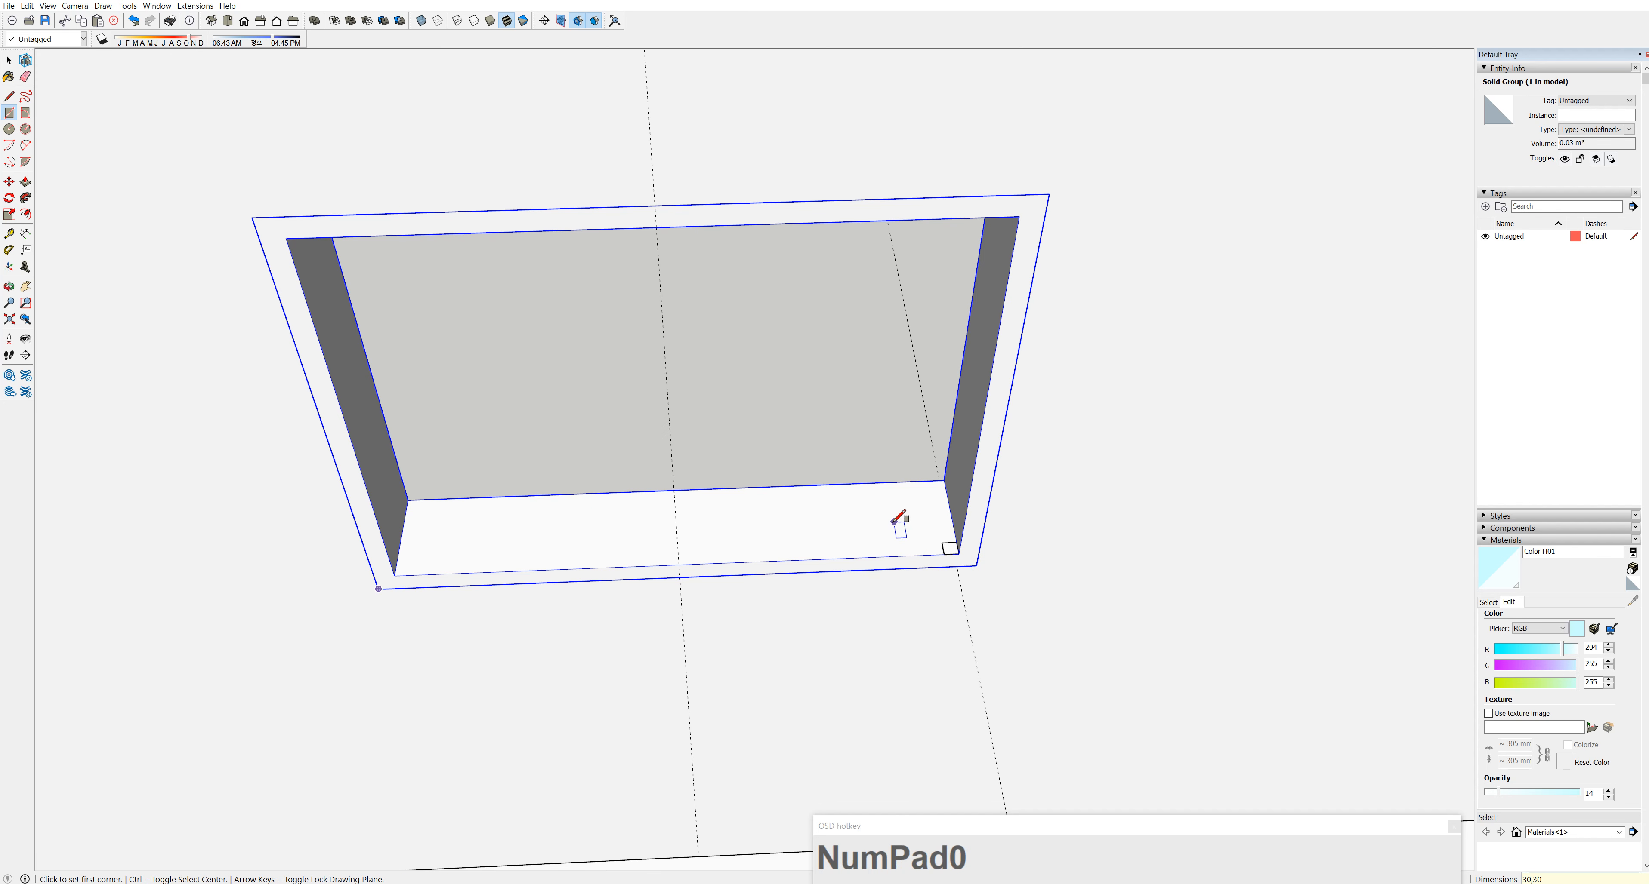
Draw a 560 × 820 mm rectangle from the centre guide to the corner with the profile square and delete its face, keeping the edges
{"action": "mouse_move", "coordinate": [887, 516]}
{"action": "middle_mouse_down"}
{"action": "mouse_move", "coordinate": [887, 468]}
{"action": "mouse_move", "coordinate": [864, 454]}
{"action": "middle_mouse_up"}
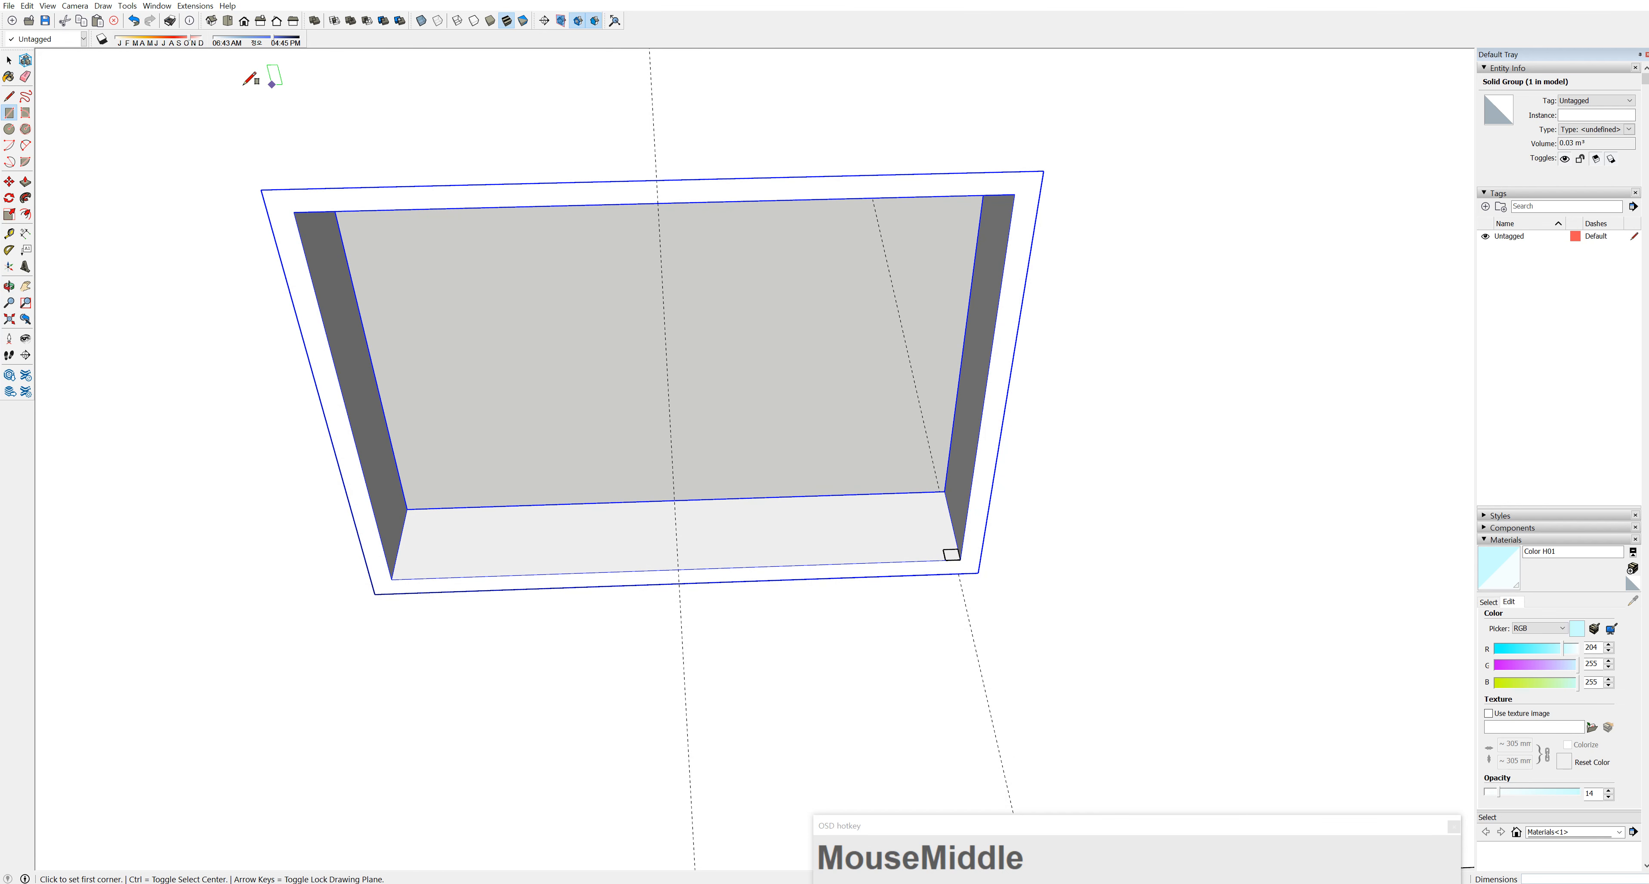
{"action": "left_click", "coordinate": [10, 113]}
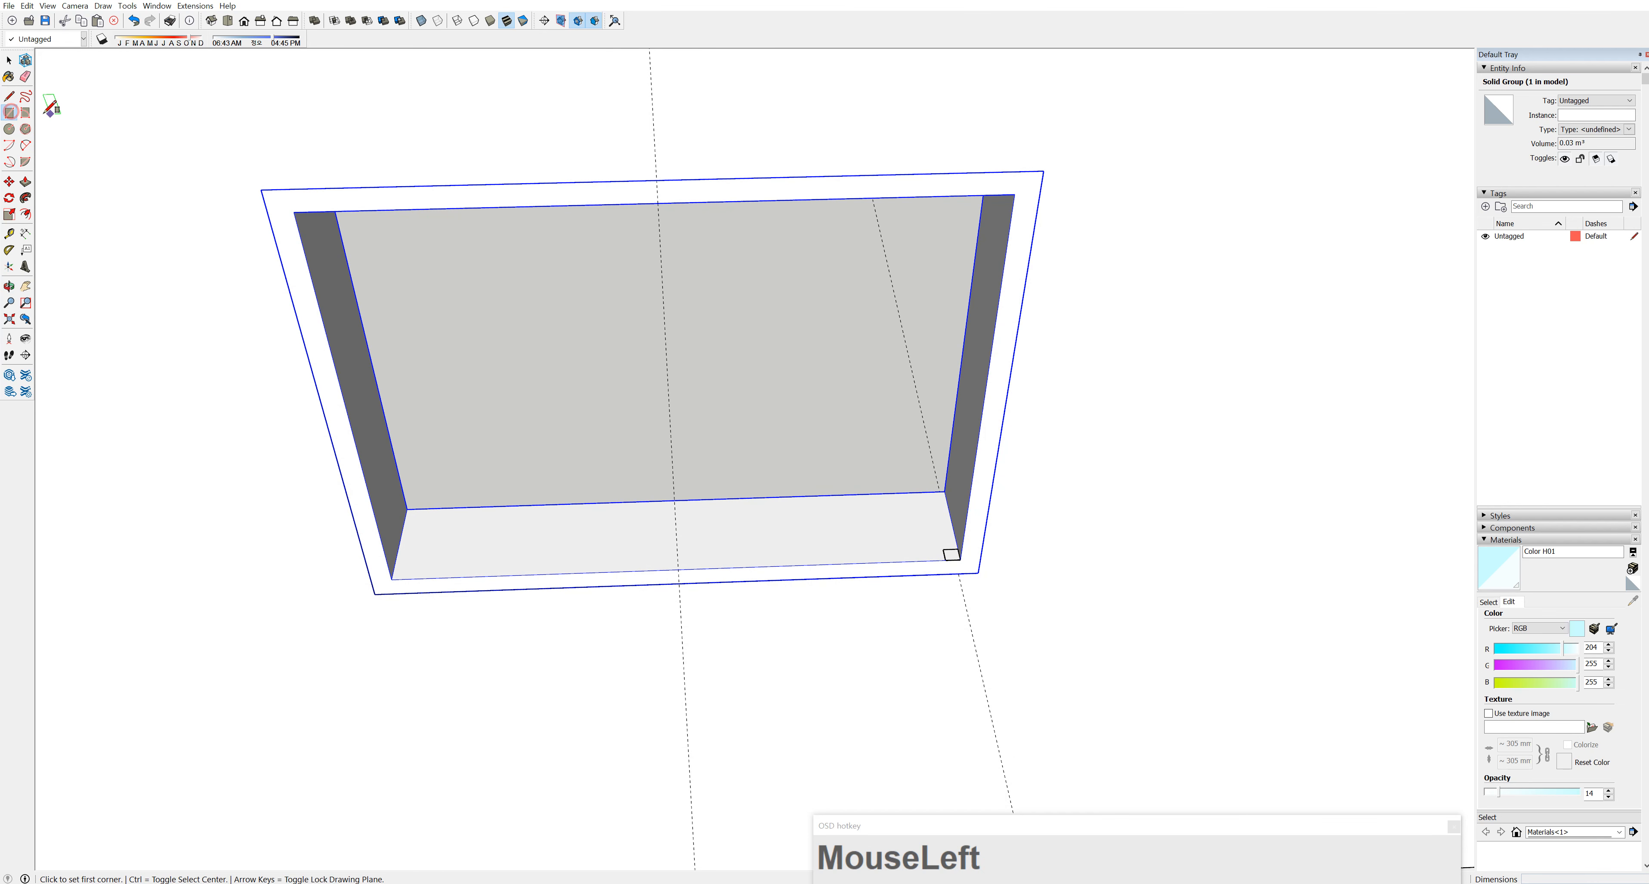
{"action": "left_click", "coordinate": [657, 203]}
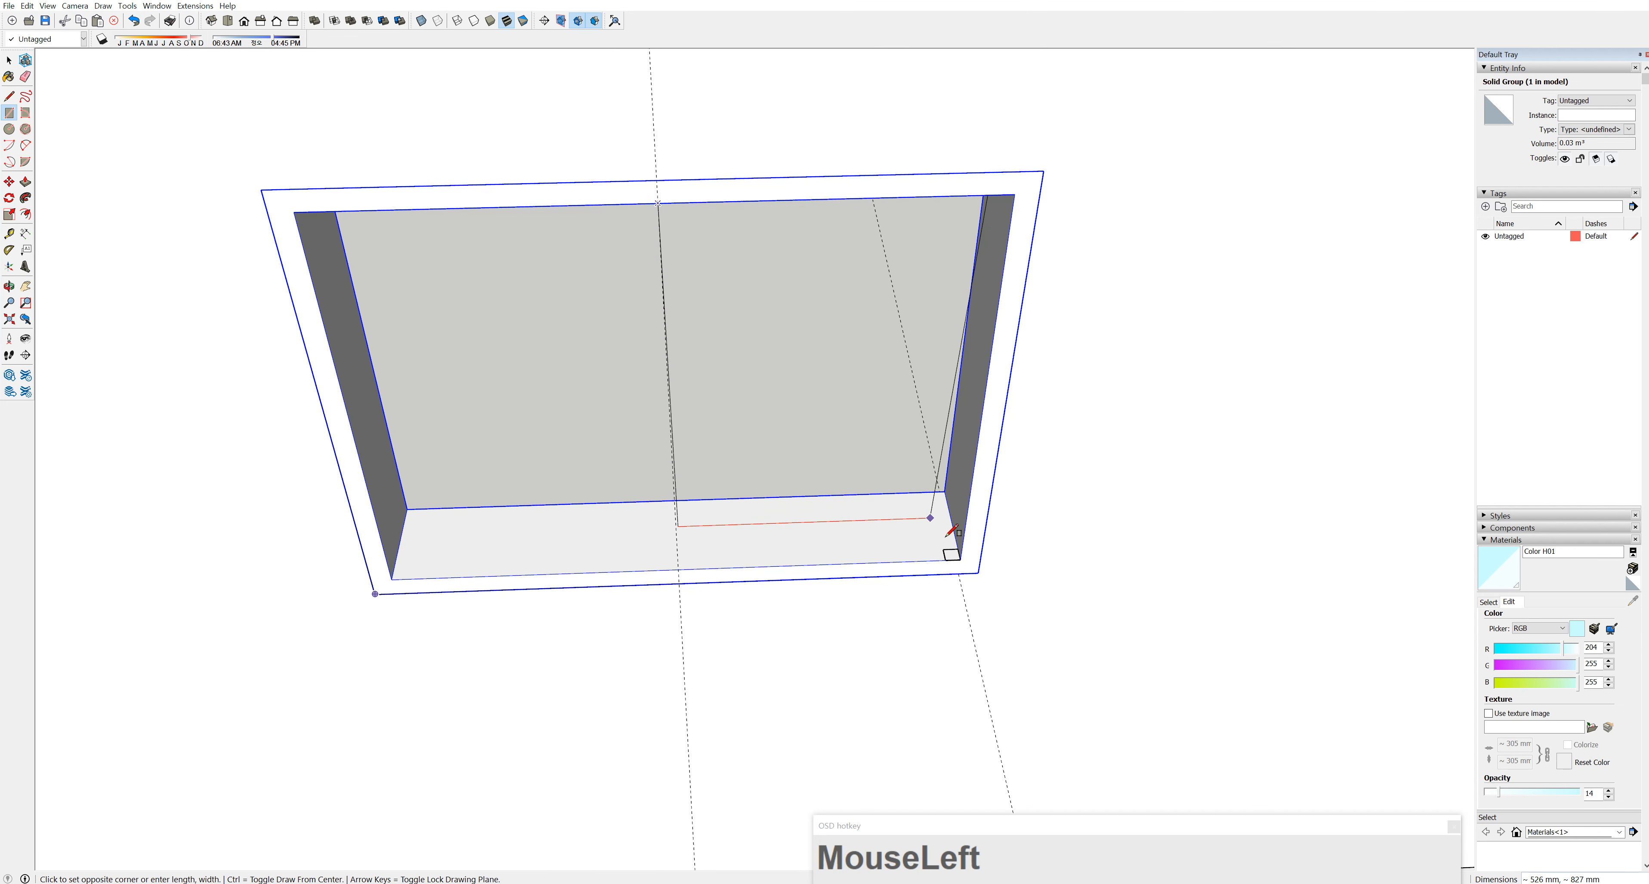
{"action": "left_click", "coordinate": [960, 559]}
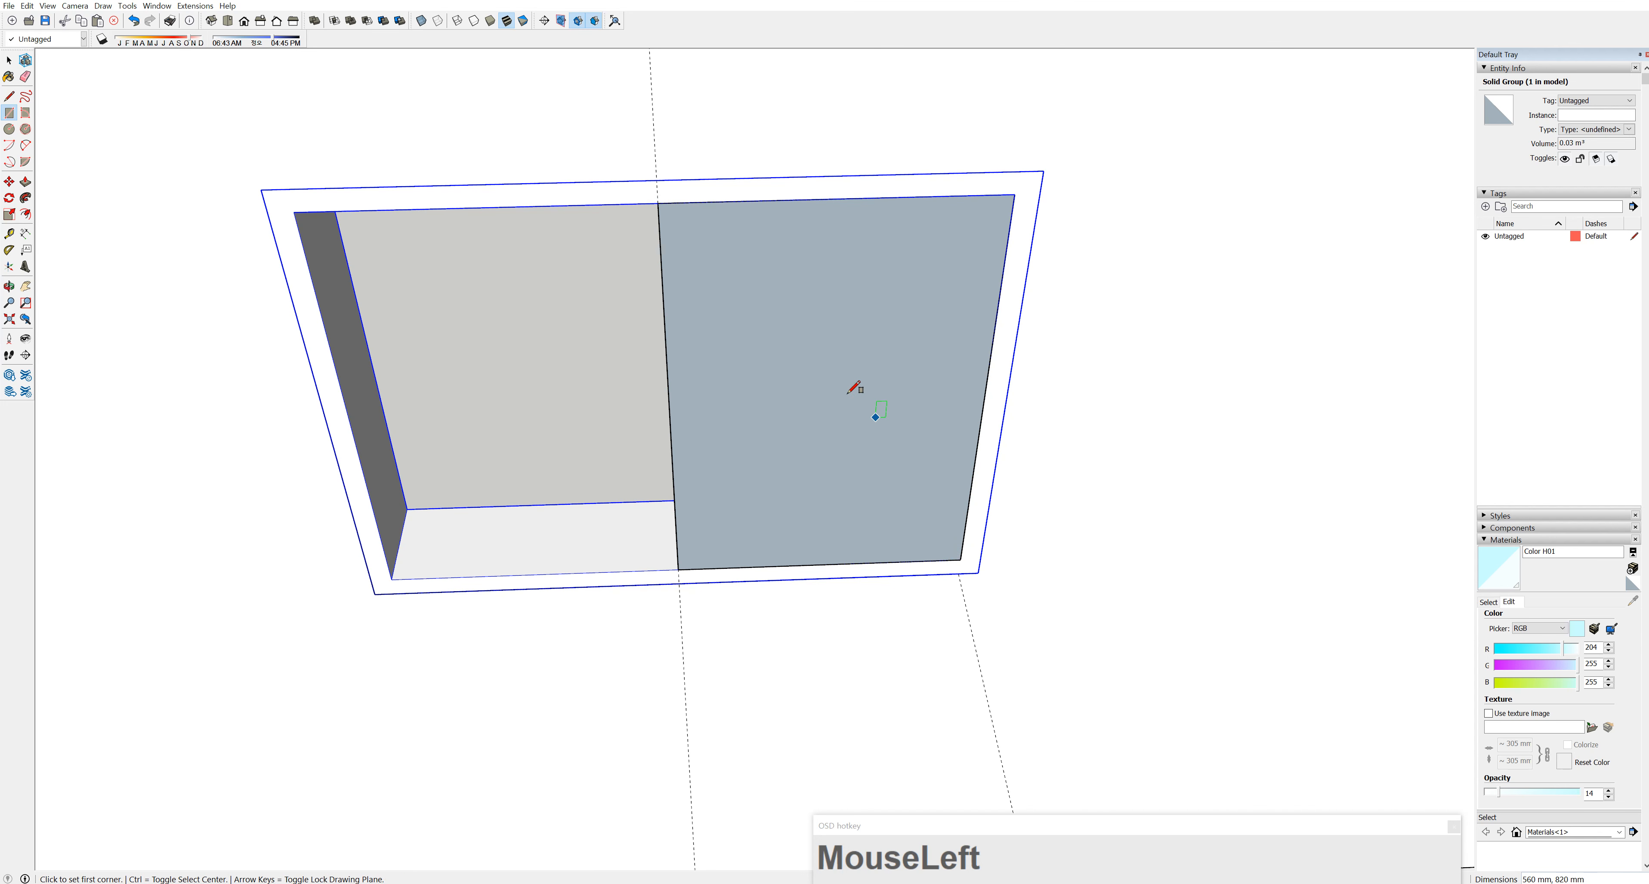
{"action": "left_click", "coordinate": [9, 60]}
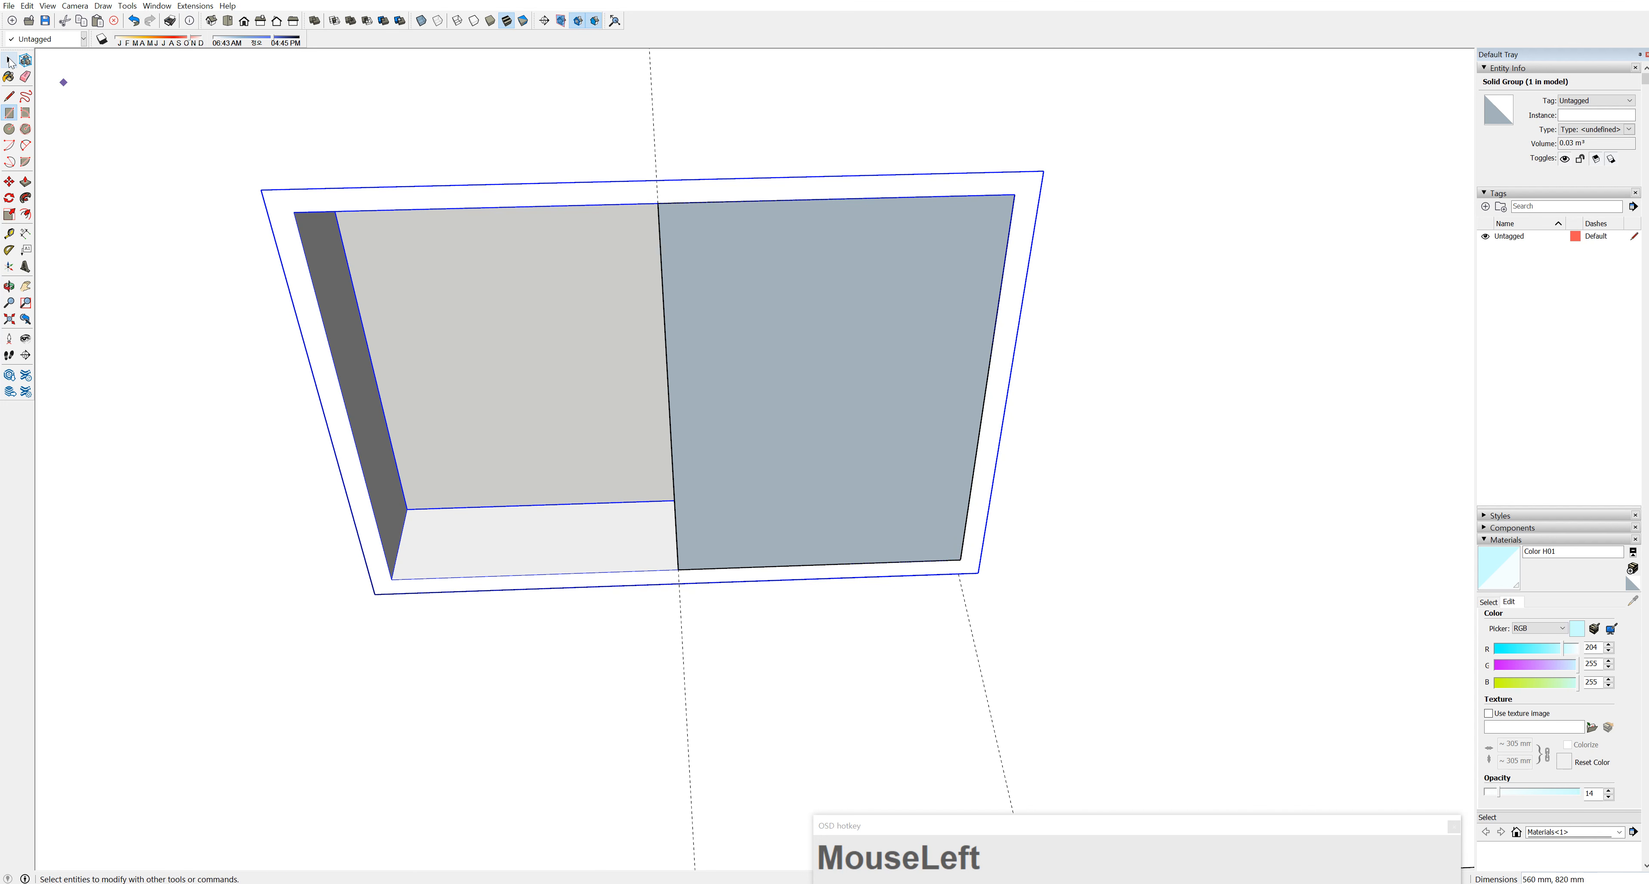
{"action": "left_click", "coordinate": [801, 335]}
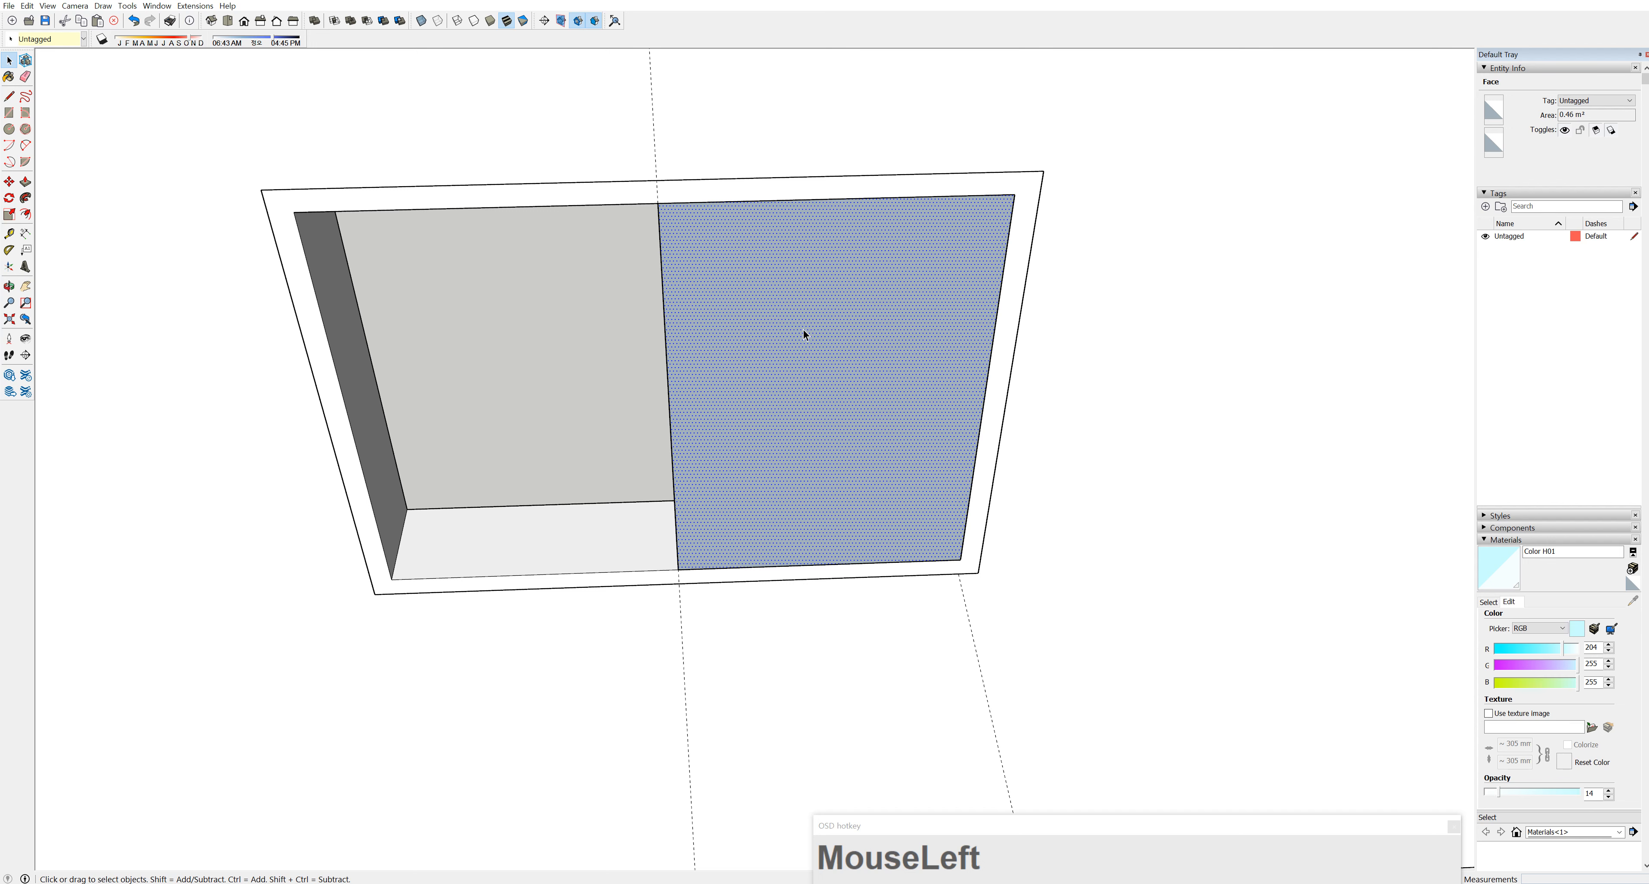
{"action": "key", "text": "Delete"}
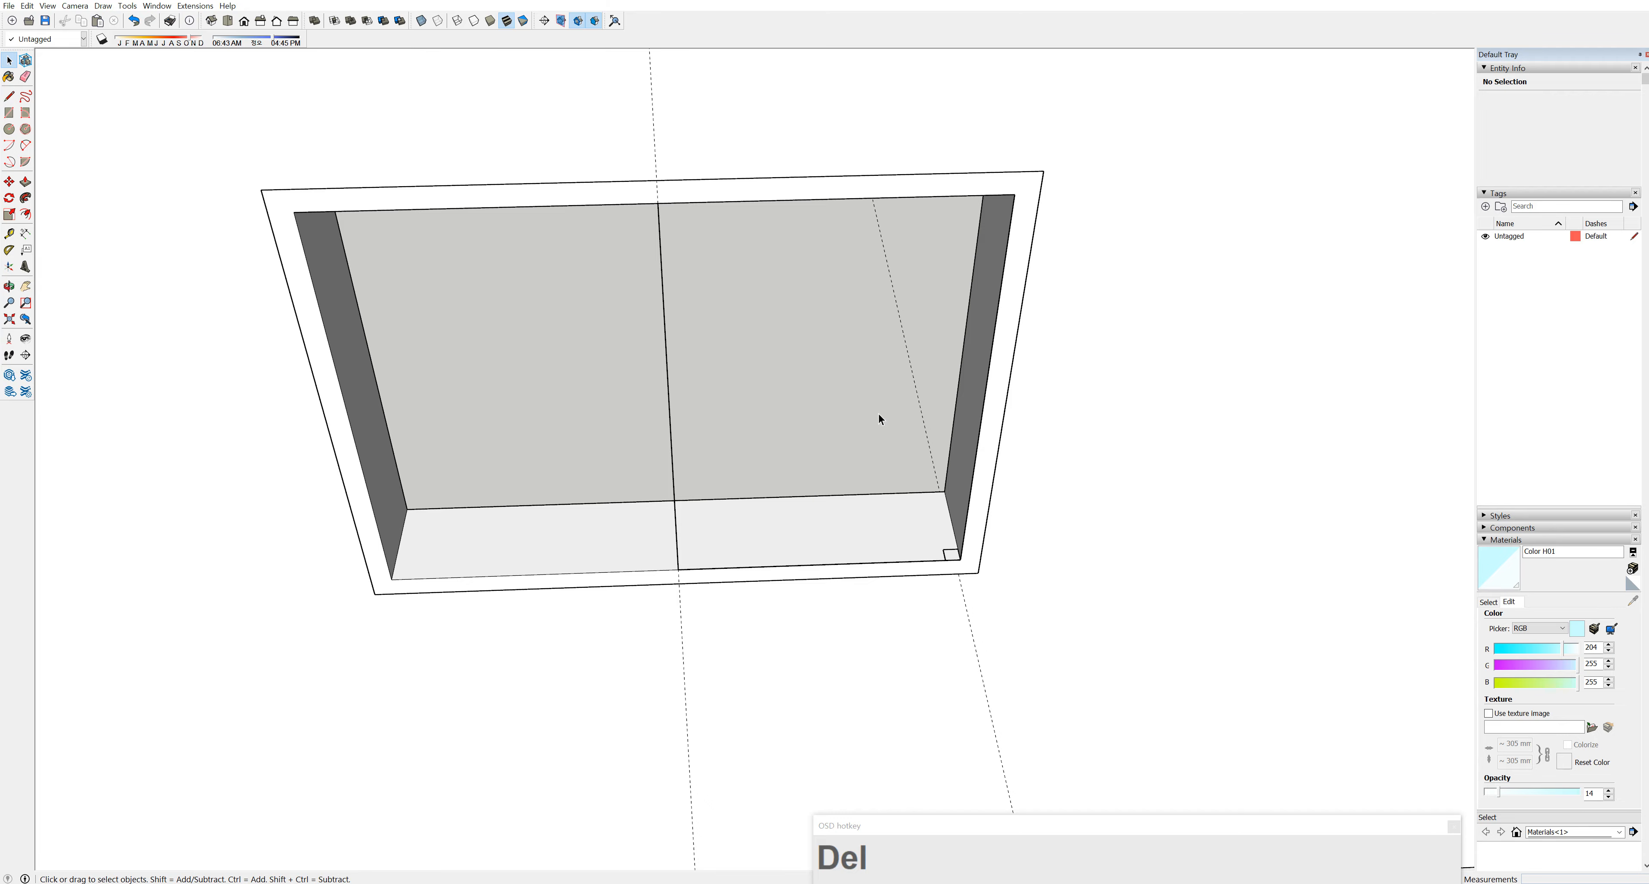
Select only the five edges outlining the half opening as the sweep path, leaving out the square profile's face and other edges
{"action": "left_click_drag", "start_coordinate": [609, 144], "coordinate": [1045, 630]}
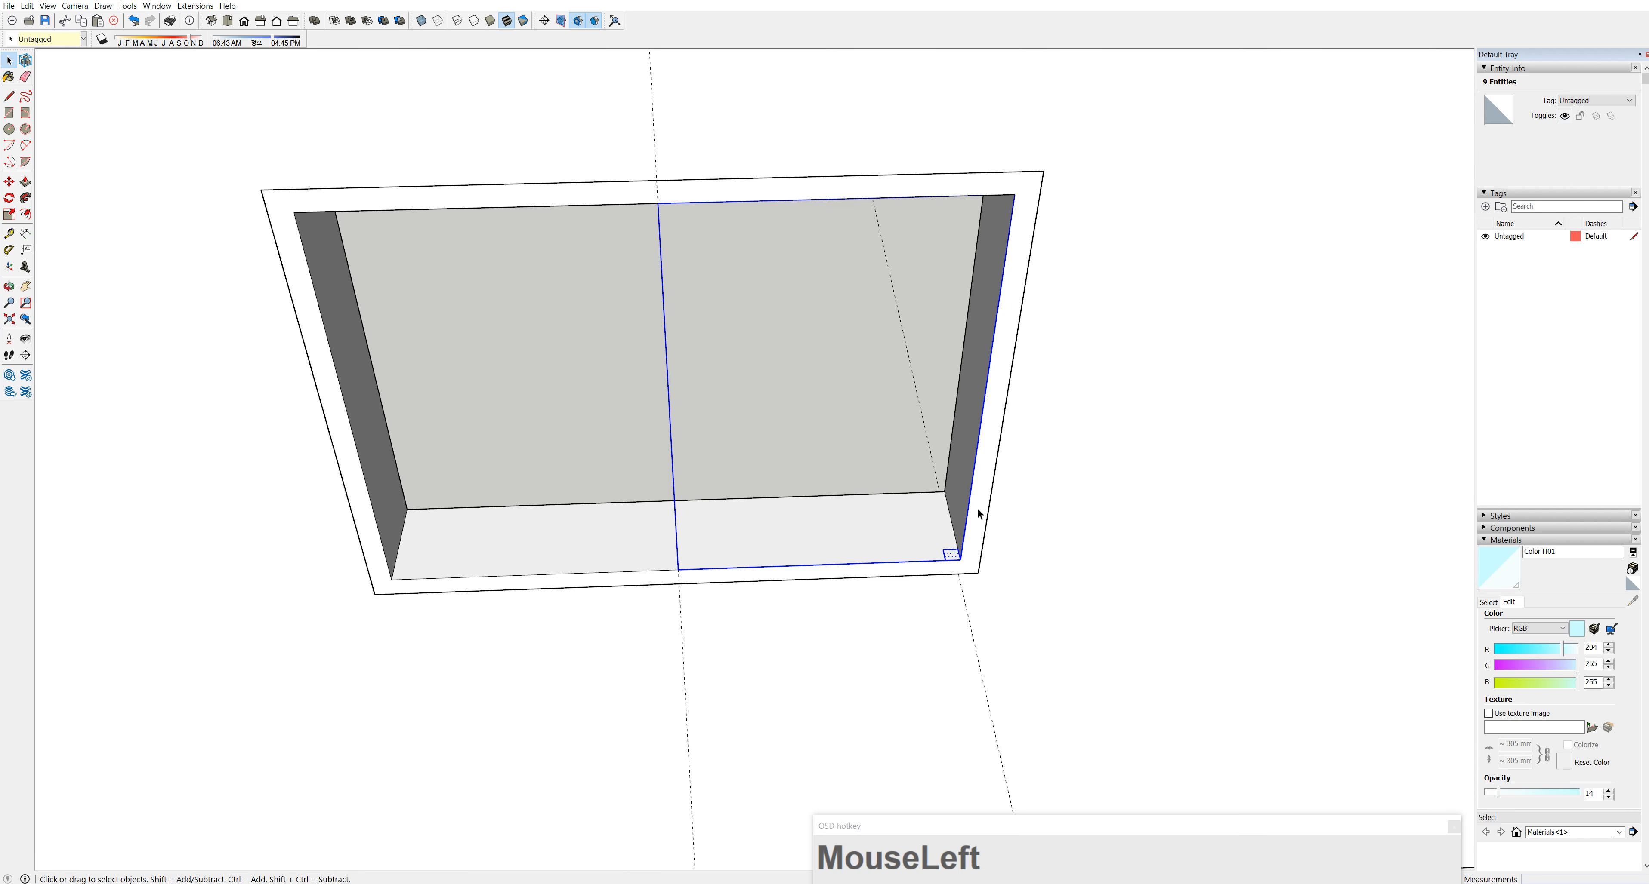
{"action": "left_click", "coordinate": [955, 558], "text": "shift"}
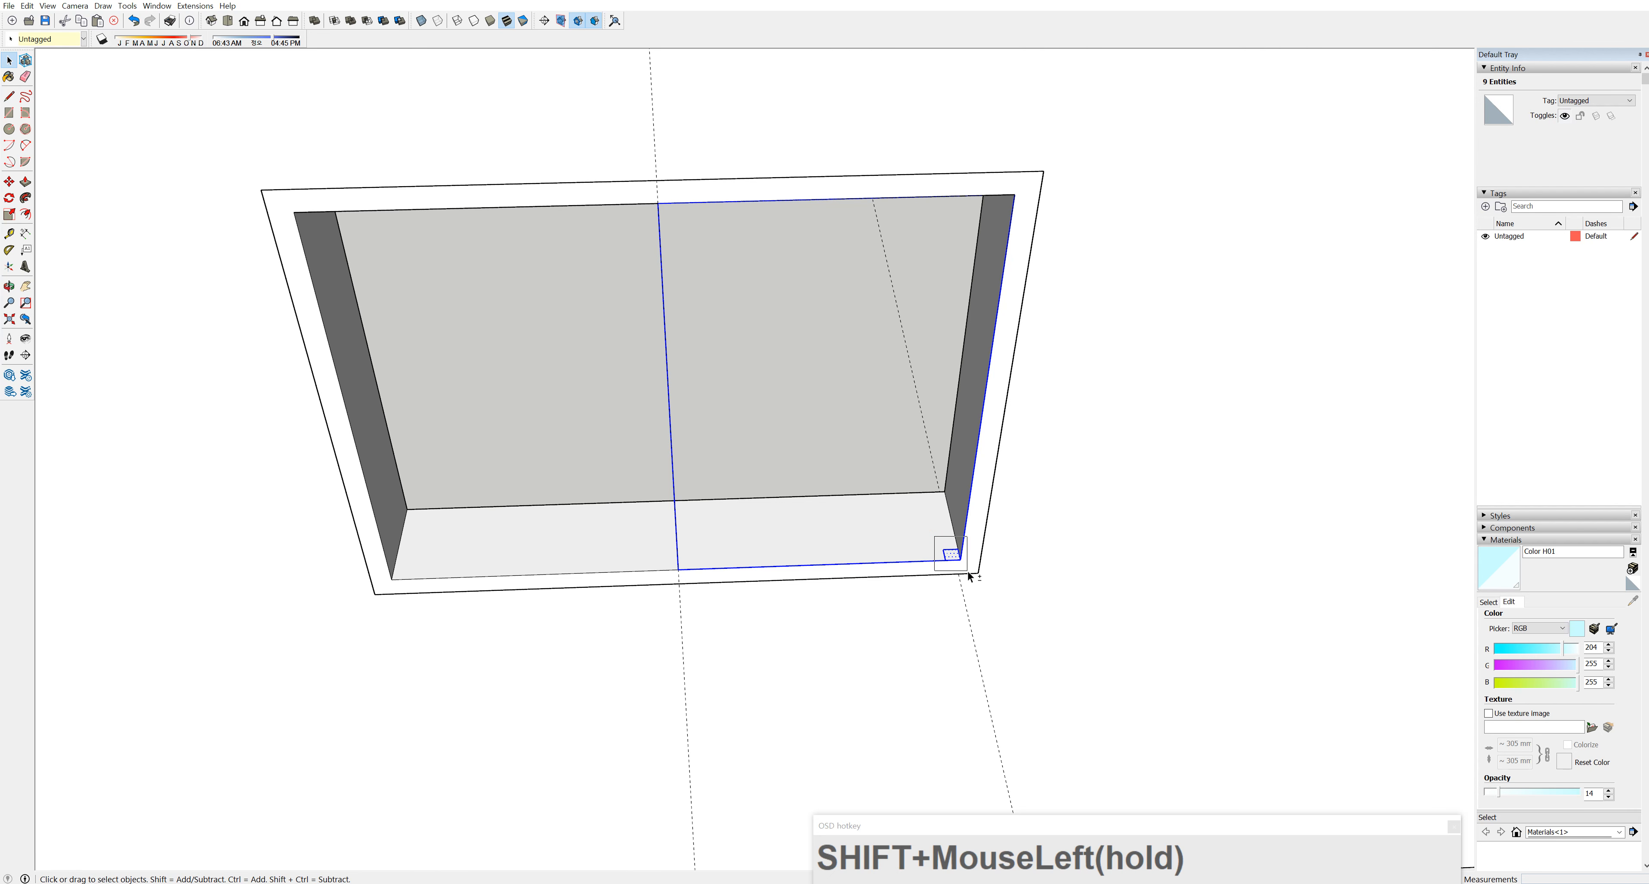
{"action": "scroll", "coordinate": [958, 563], "scroll_direction": "up", "scroll_amount": 3}
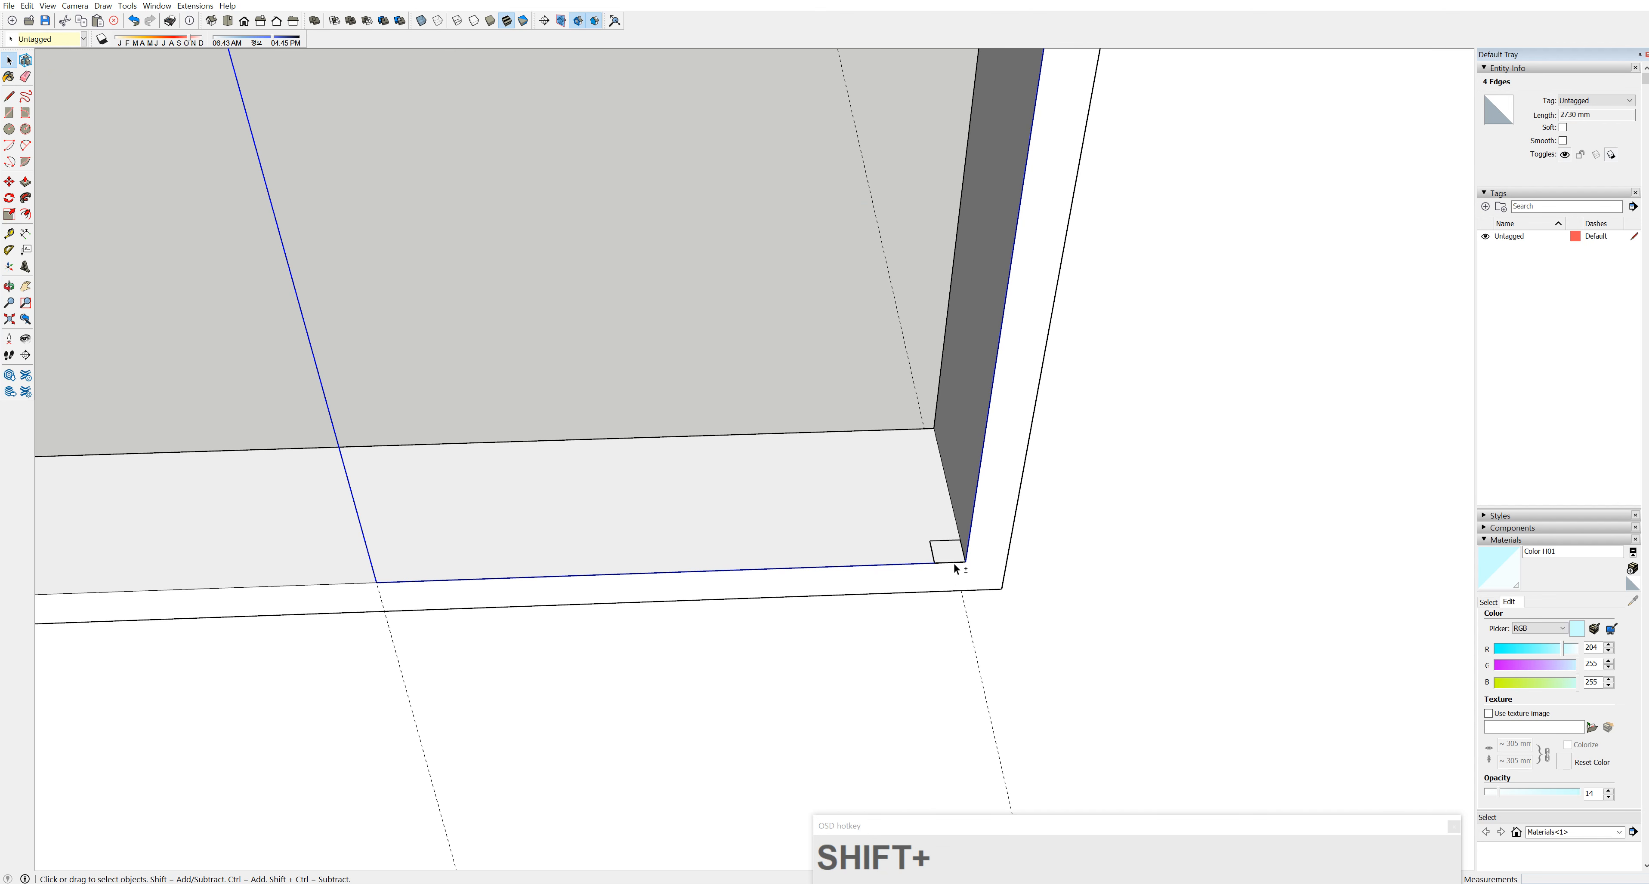
{"action": "left_click", "coordinate": [955, 567], "text": "shift"}
Sweep the 30 × 30 mm profile around the selected half-opening outline with Follow Me to form a window sash
{"action": "scroll", "coordinate": [968, 560], "scroll_direction": "up", "scroll_amount": 3}
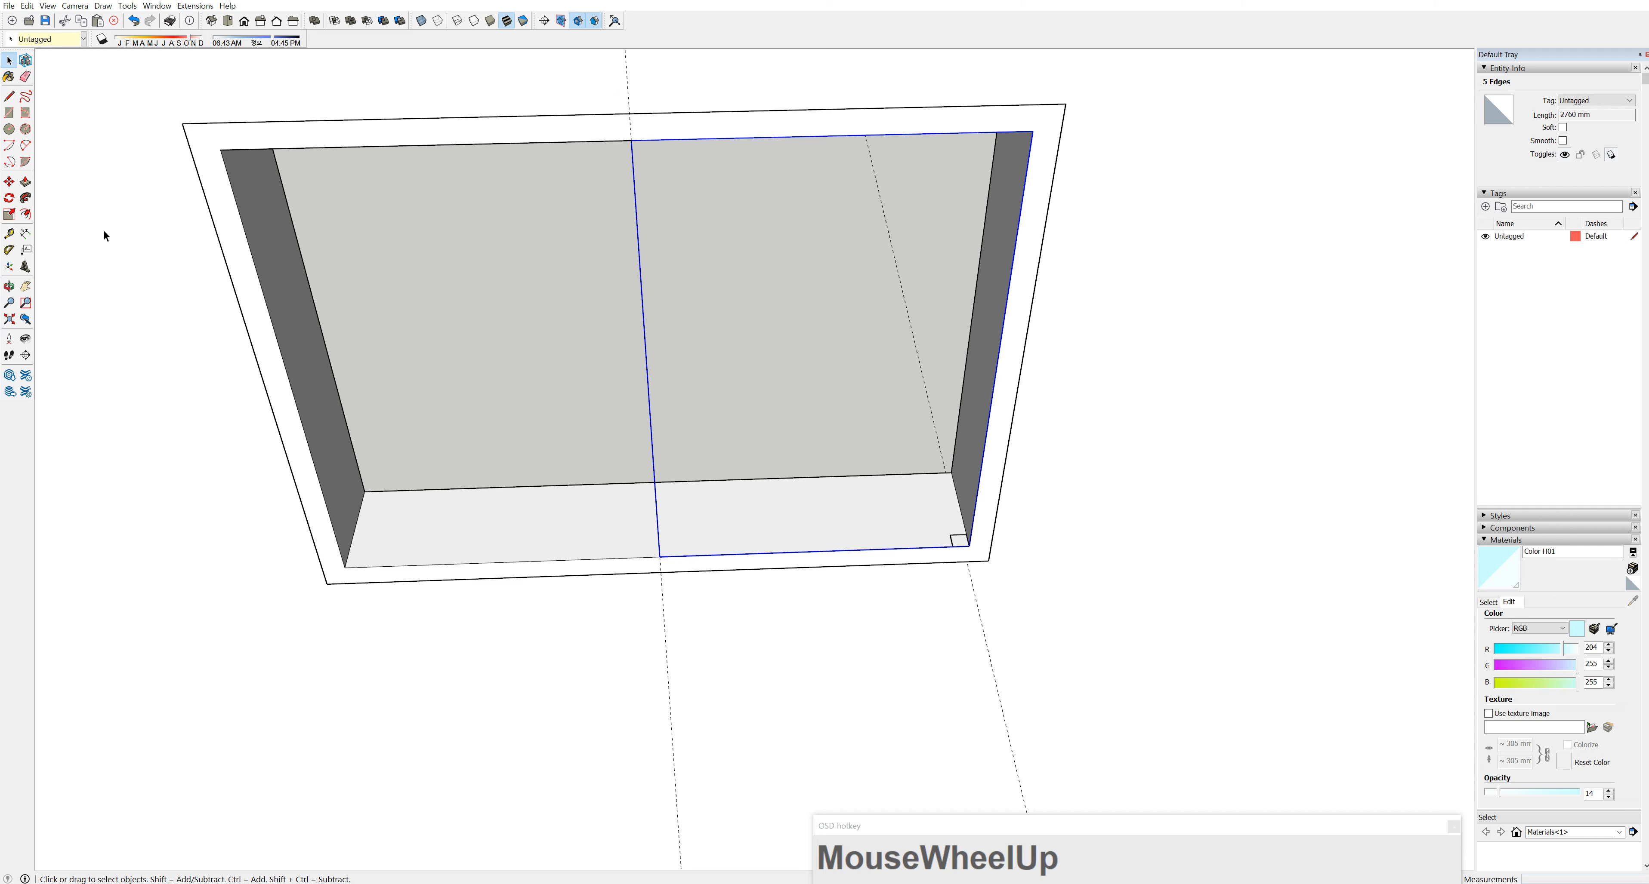
{"action": "left_click", "coordinate": [26, 197]}
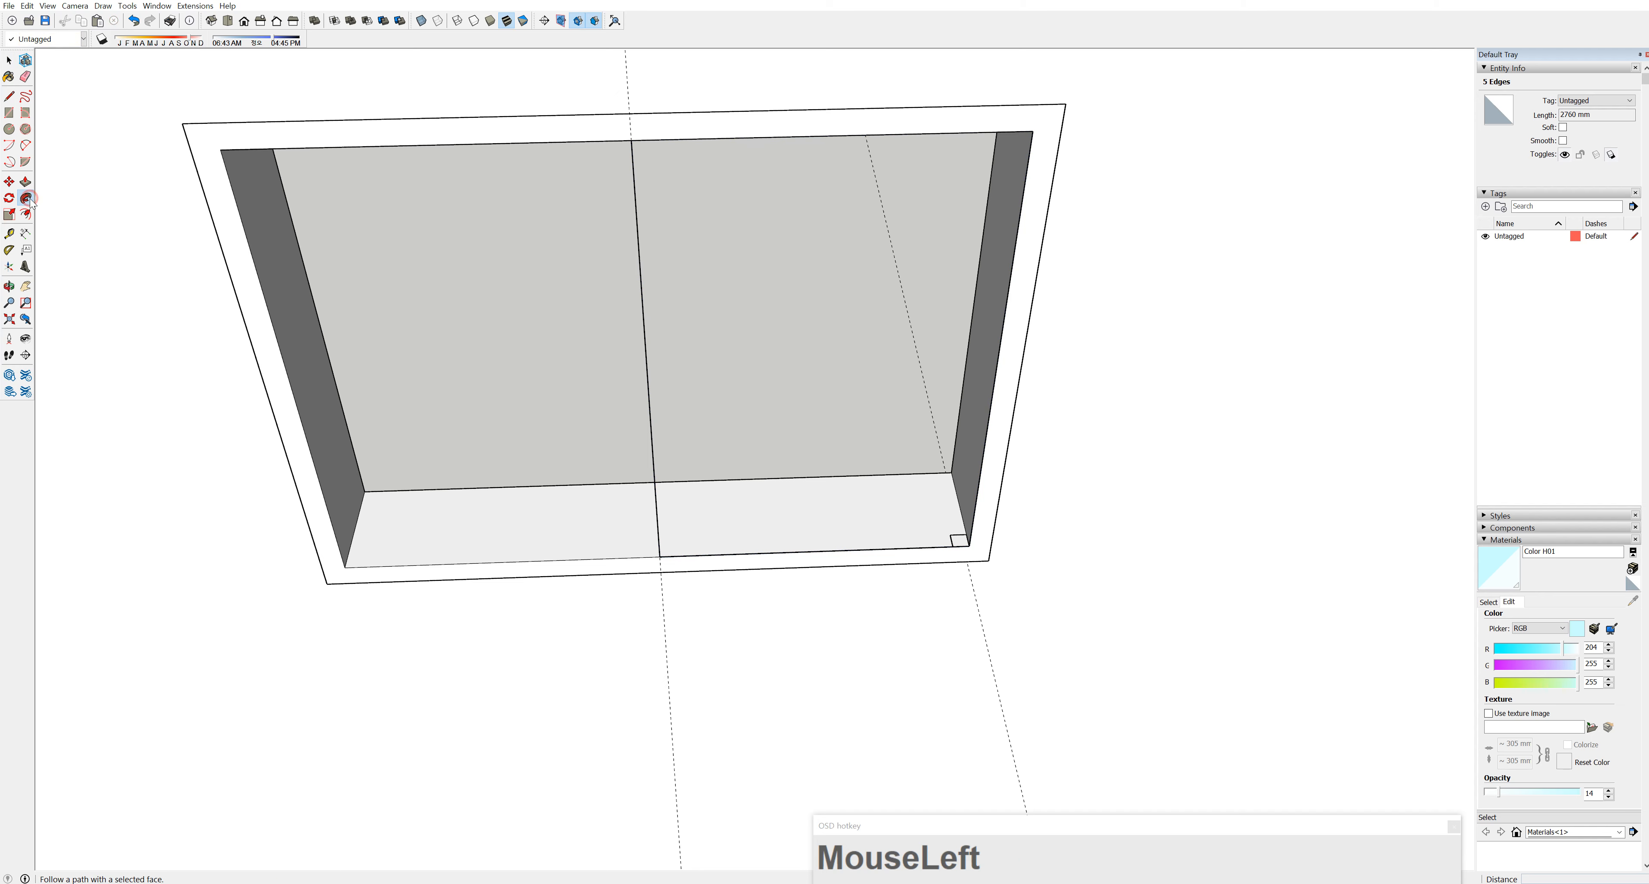
{"action": "left_click_drag", "start_coordinate": [960, 540], "coordinate": [873, 624]}
Select all the faces and edges of the new window sash and make them a group
{"action": "middle_click_drag", "start_coordinate": [872, 624], "coordinate": [623, 583]}
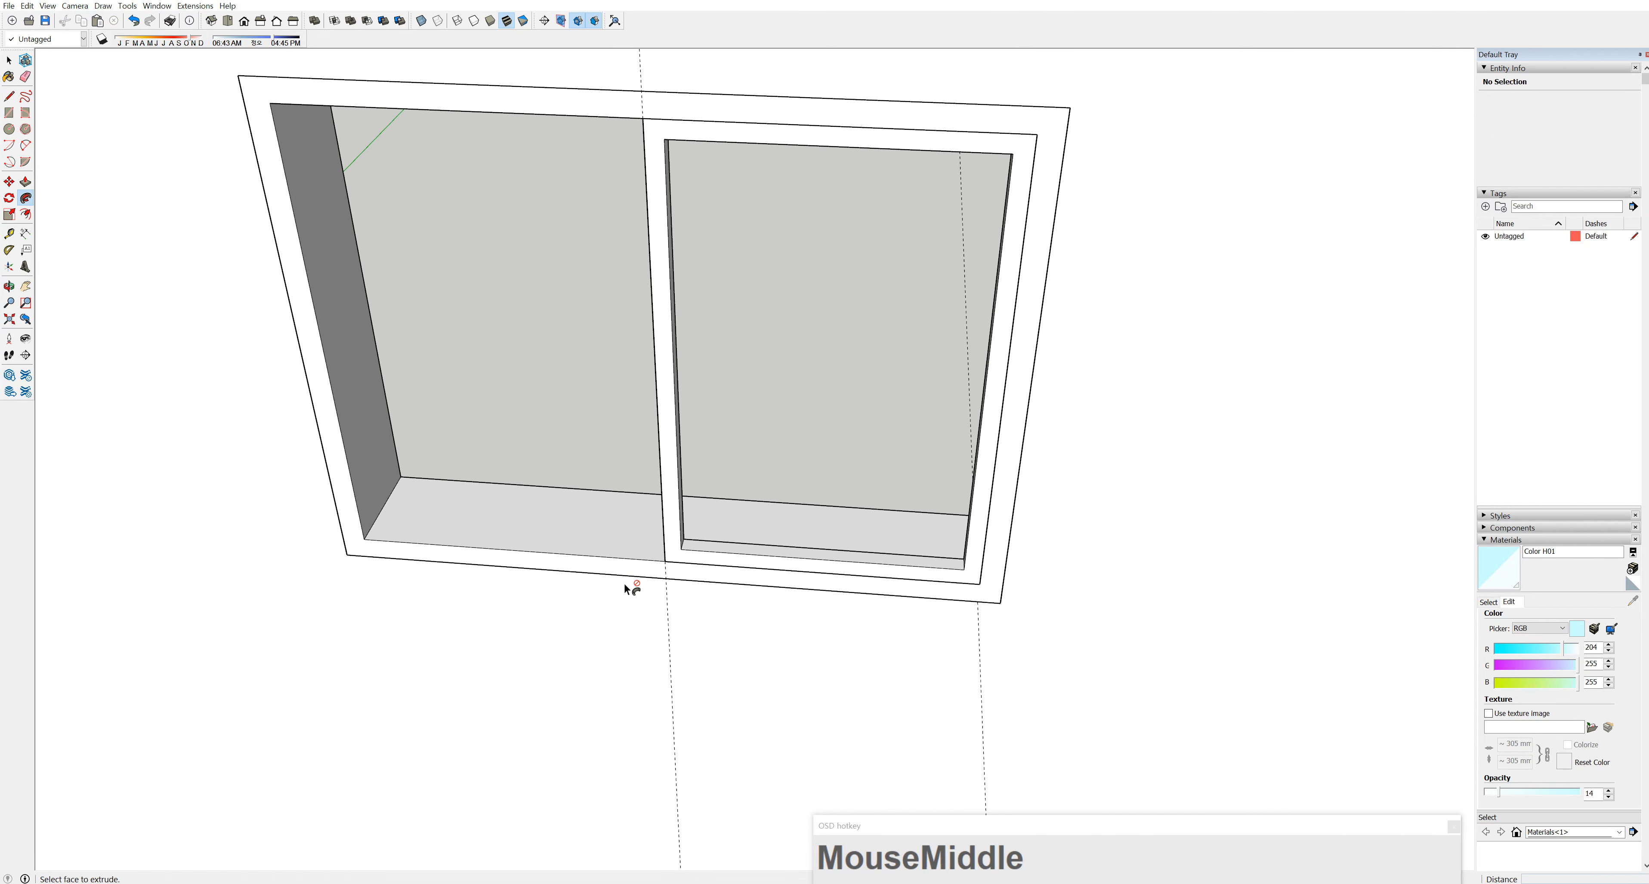
{"action": "middle_click_drag", "start_coordinate": [965, 350], "coordinate": [805, 520]}
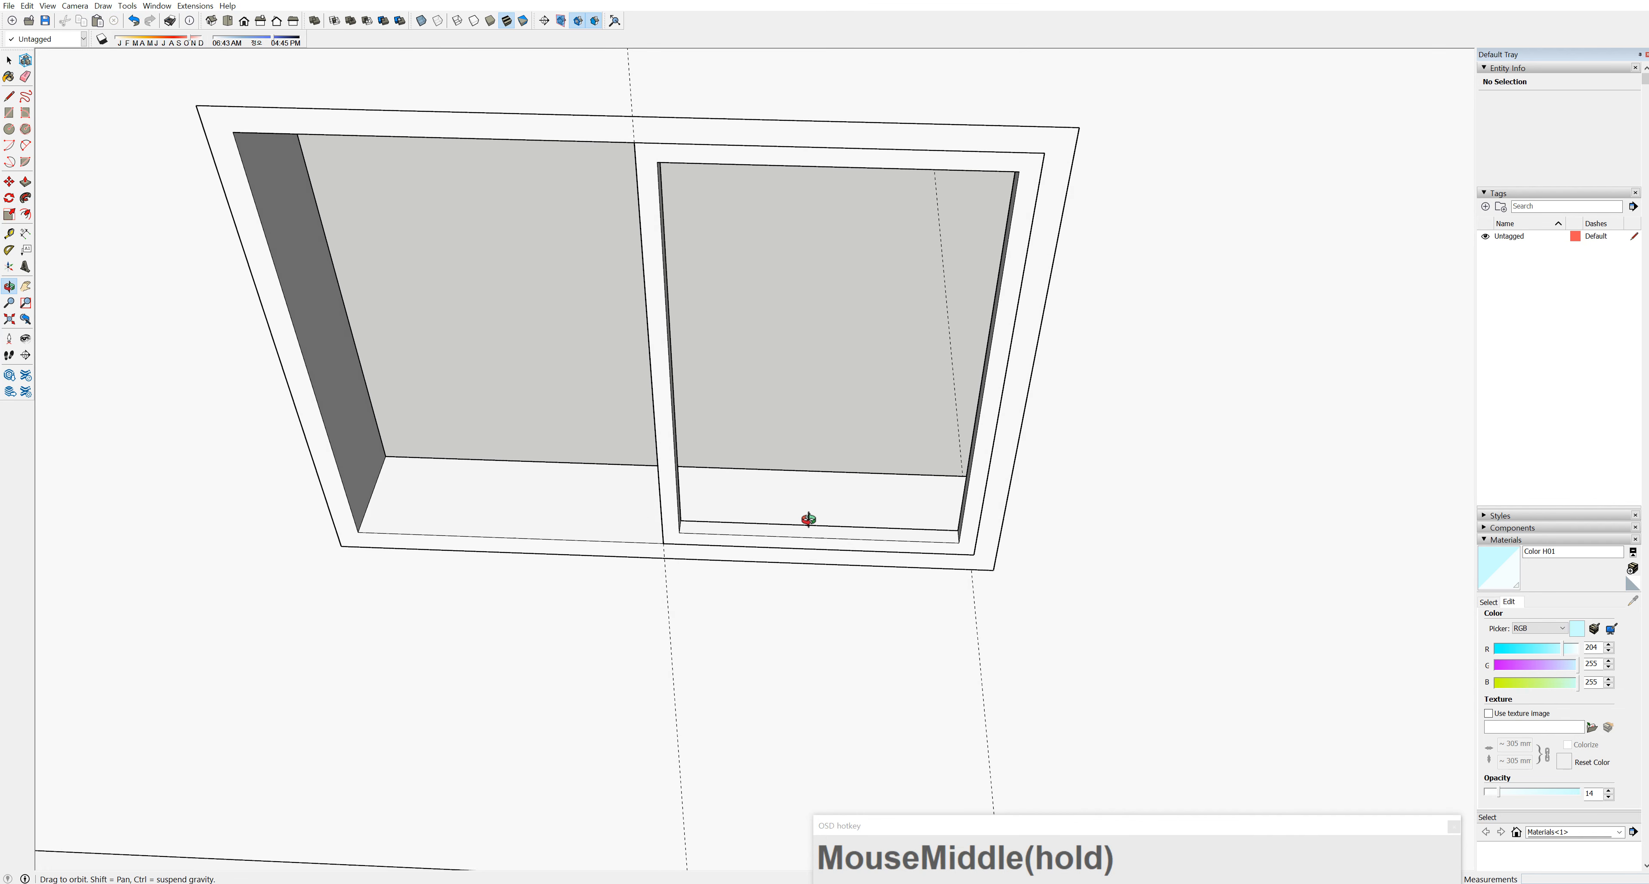
{"action": "left_click", "coordinate": [9, 60]}
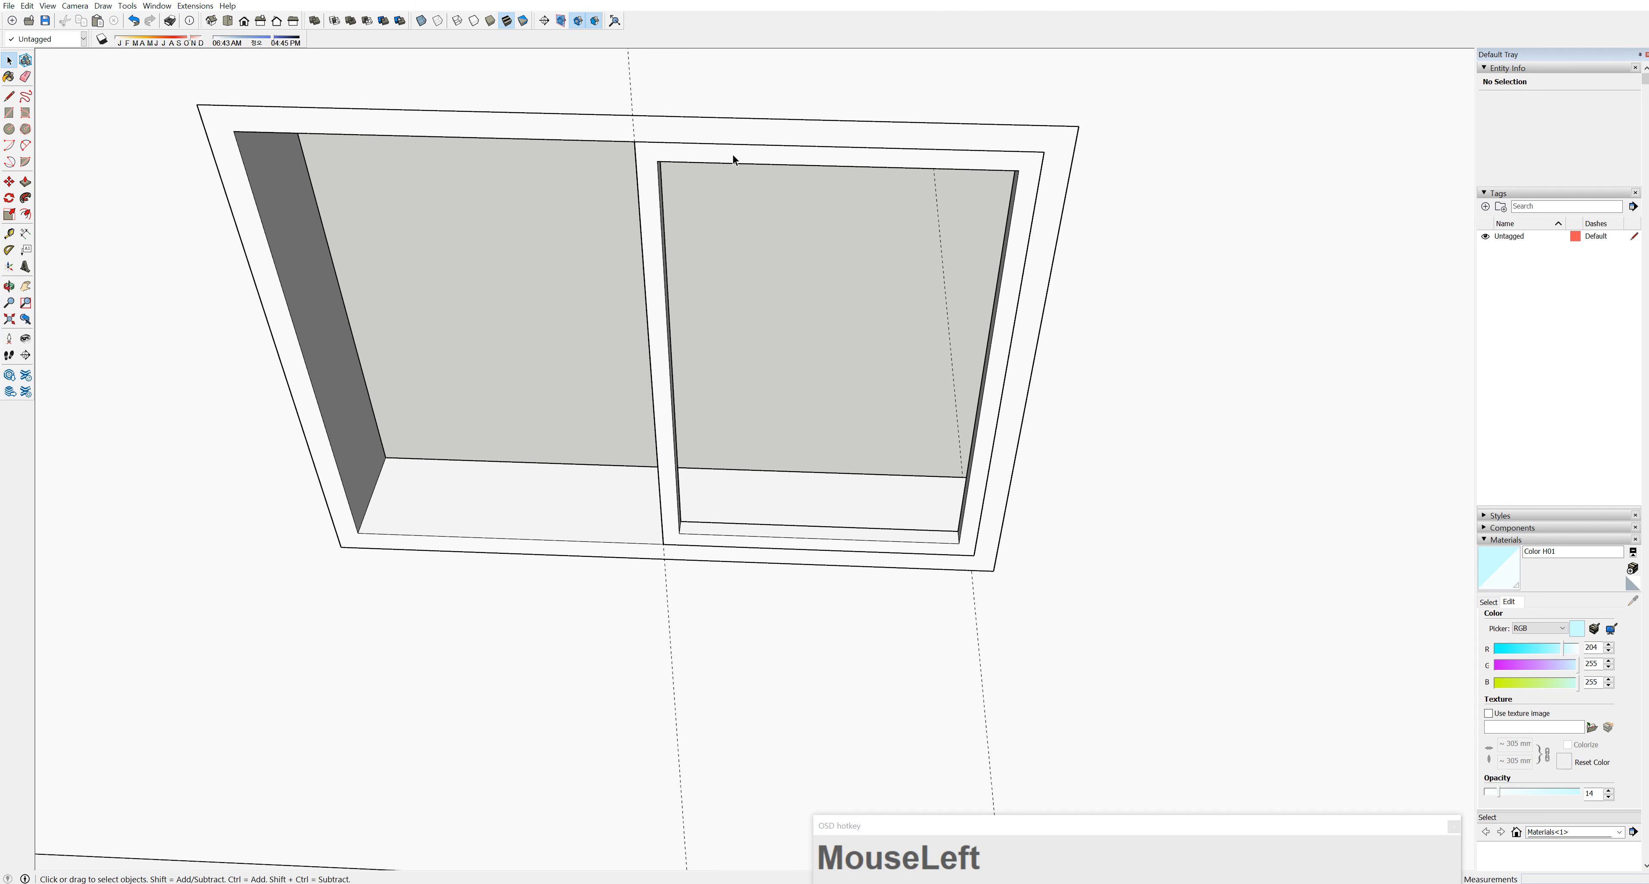
{"action": "left_click_drag", "start_coordinate": [587, 95], "coordinate": [1072, 600]}
{"action": "middle_click_drag", "start_coordinate": [919, 573], "coordinate": [950, 492]}
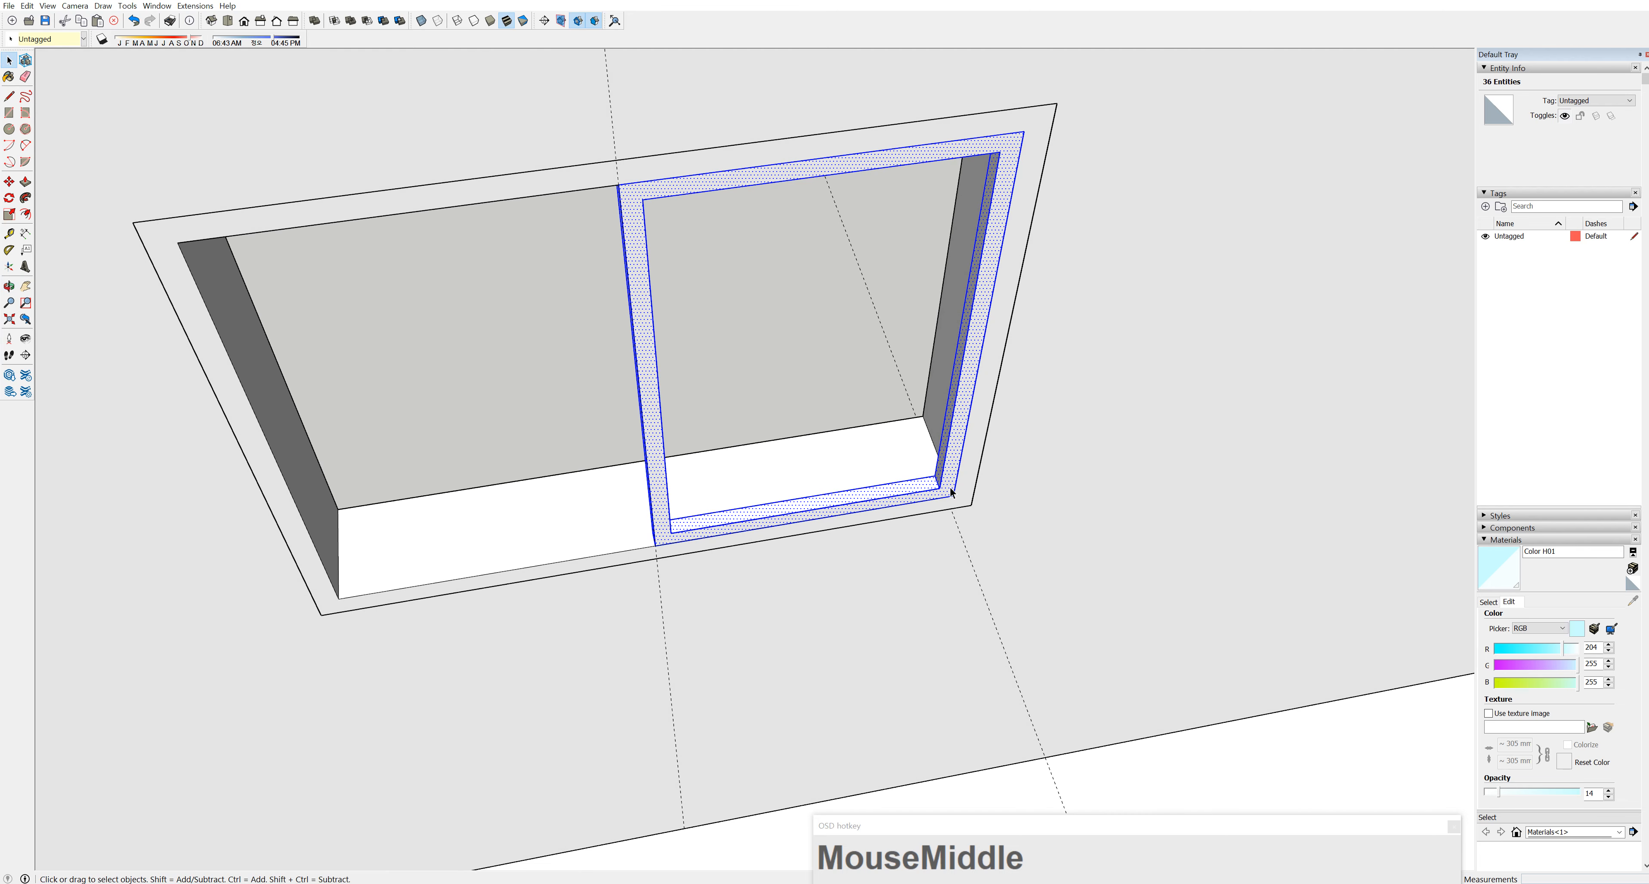
{"action": "right_click", "coordinate": [953, 449]}
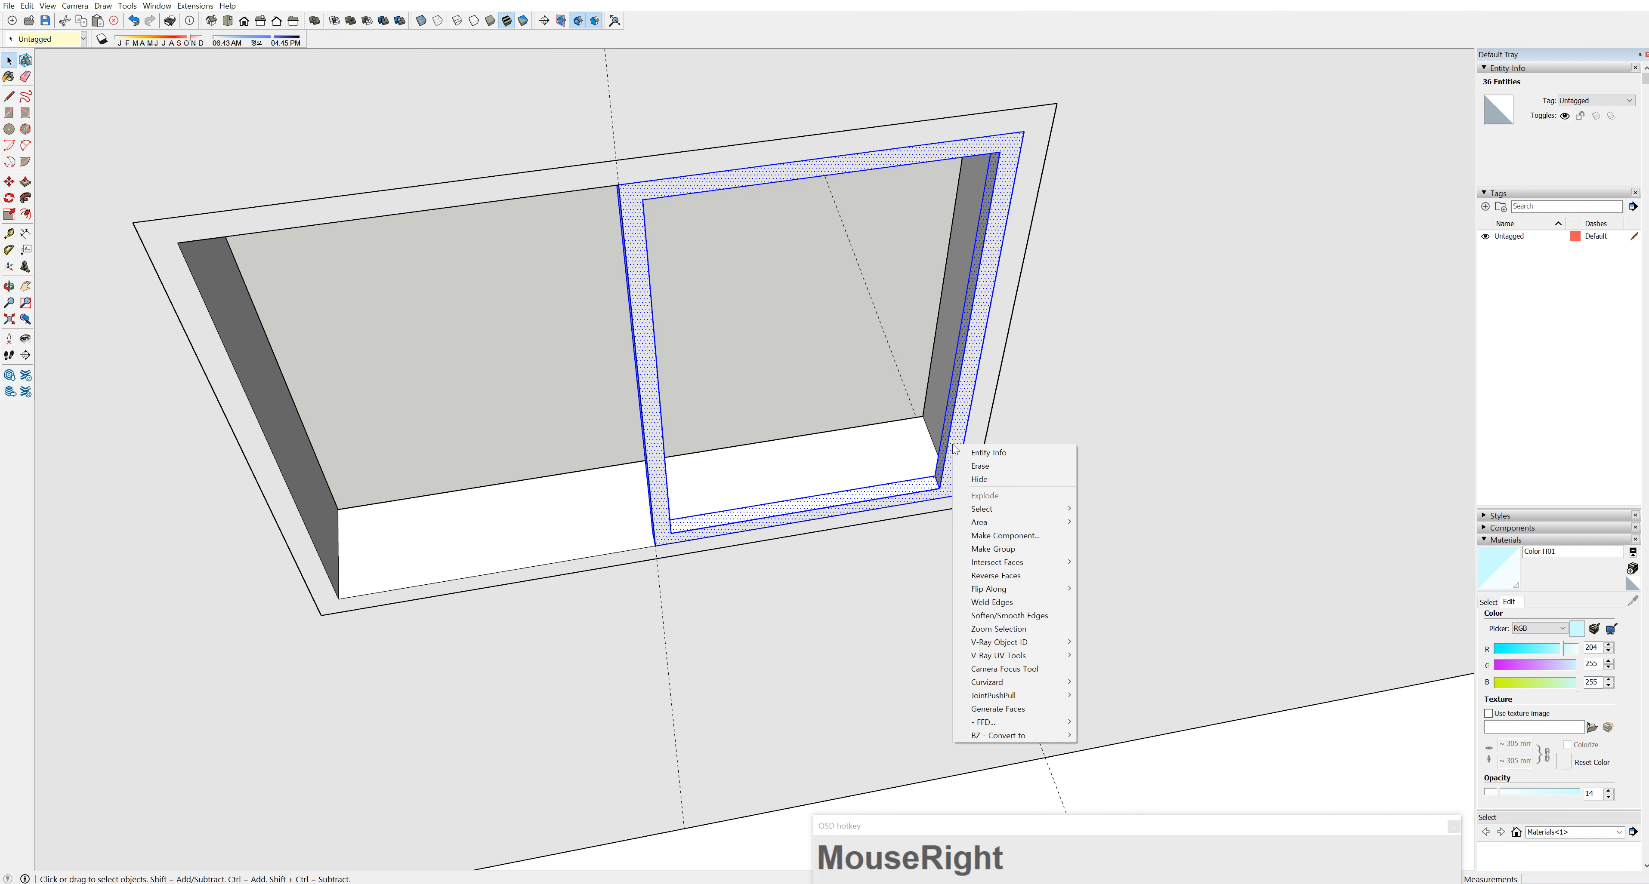
{"action": "left_click", "coordinate": [1018, 550]}
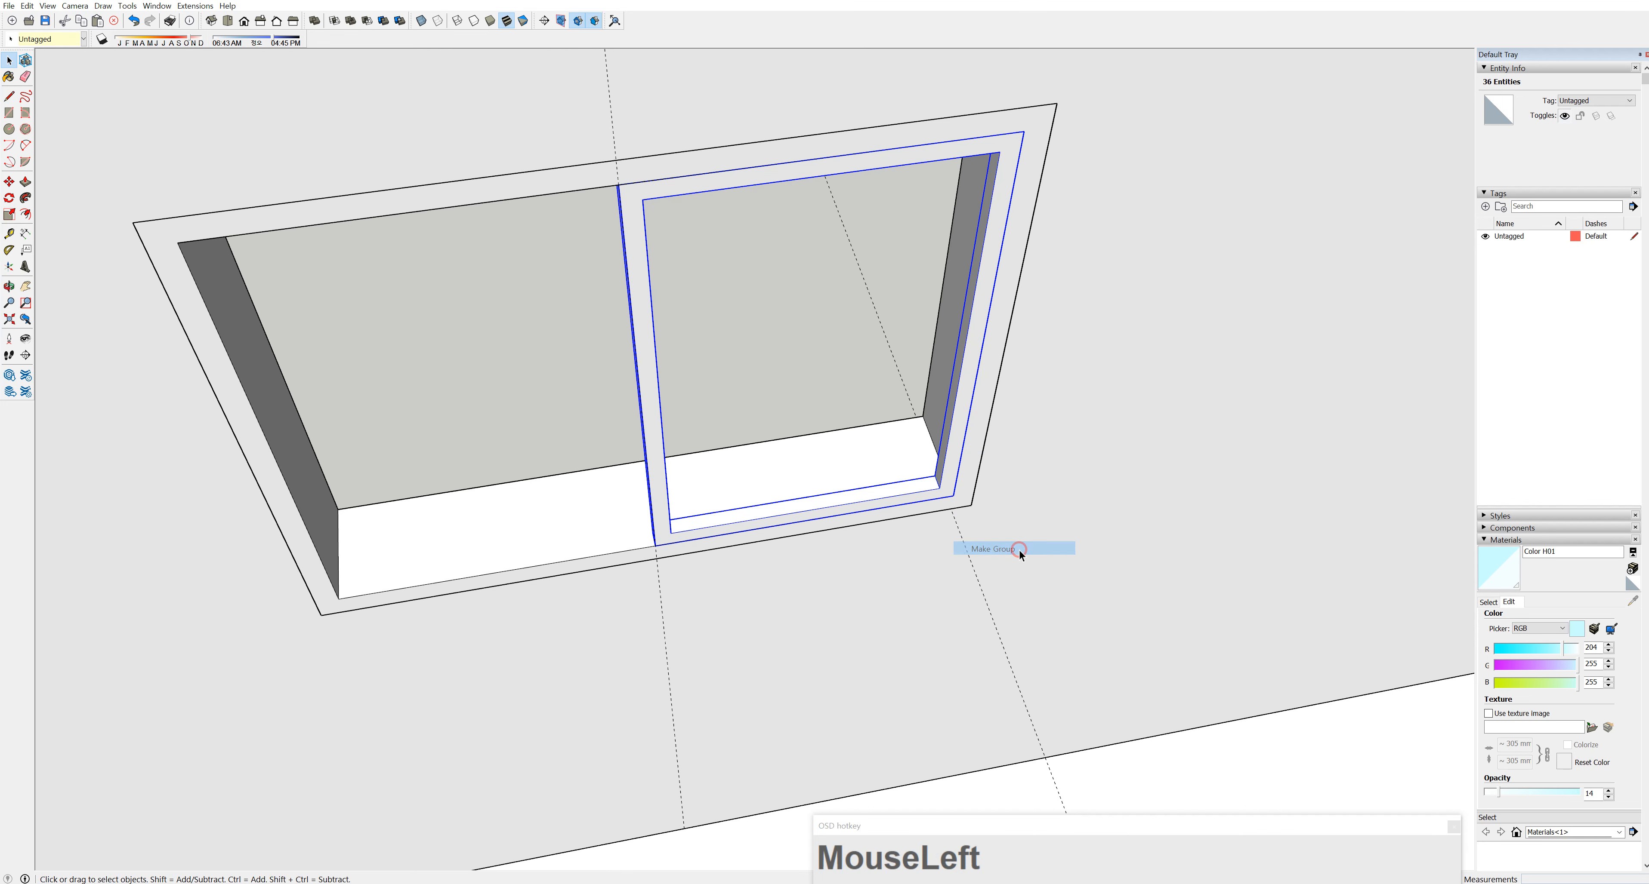
Turn the window sash group into a component with the default definition name and settings
{"action": "right_click", "coordinate": [960, 406]}
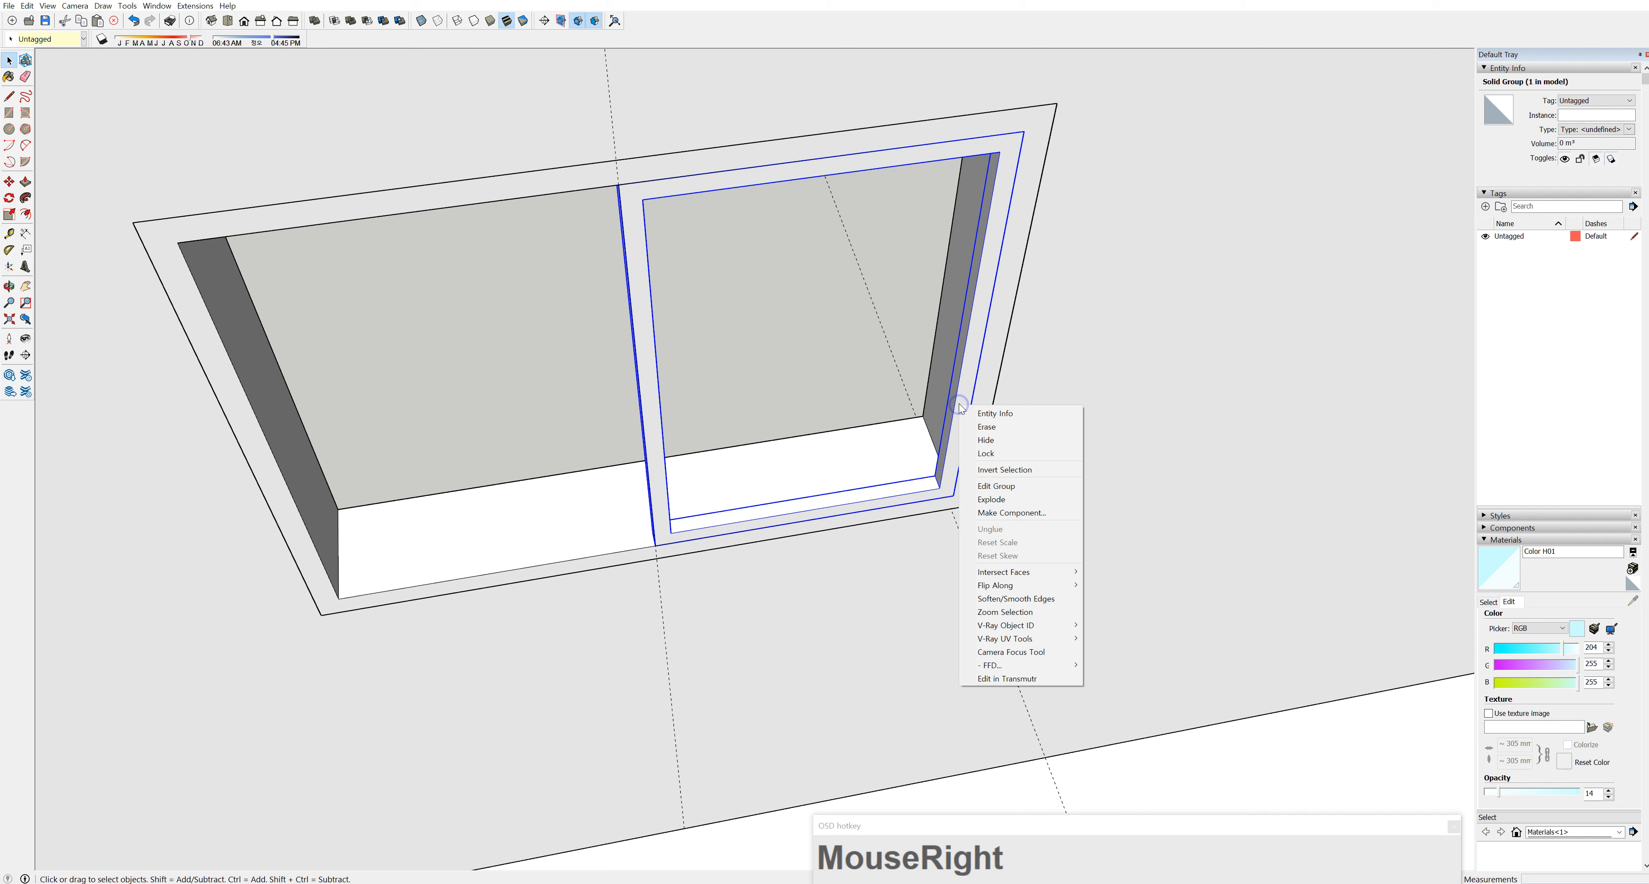
{"action": "left_click", "coordinate": [1023, 512]}
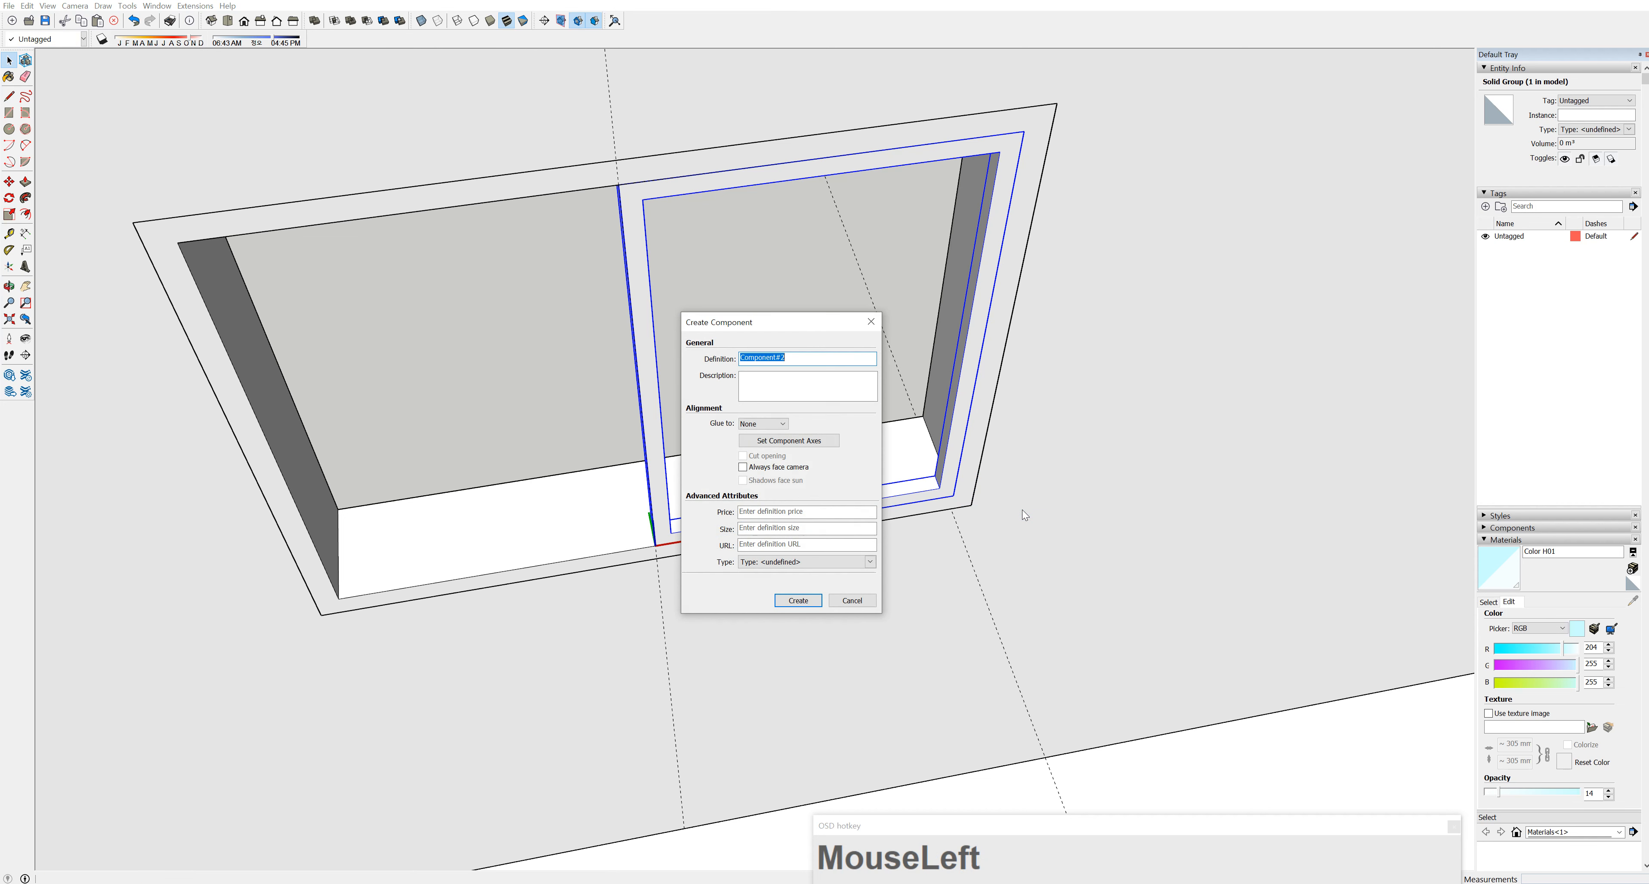
{"action": "left_click", "coordinate": [808, 600]}
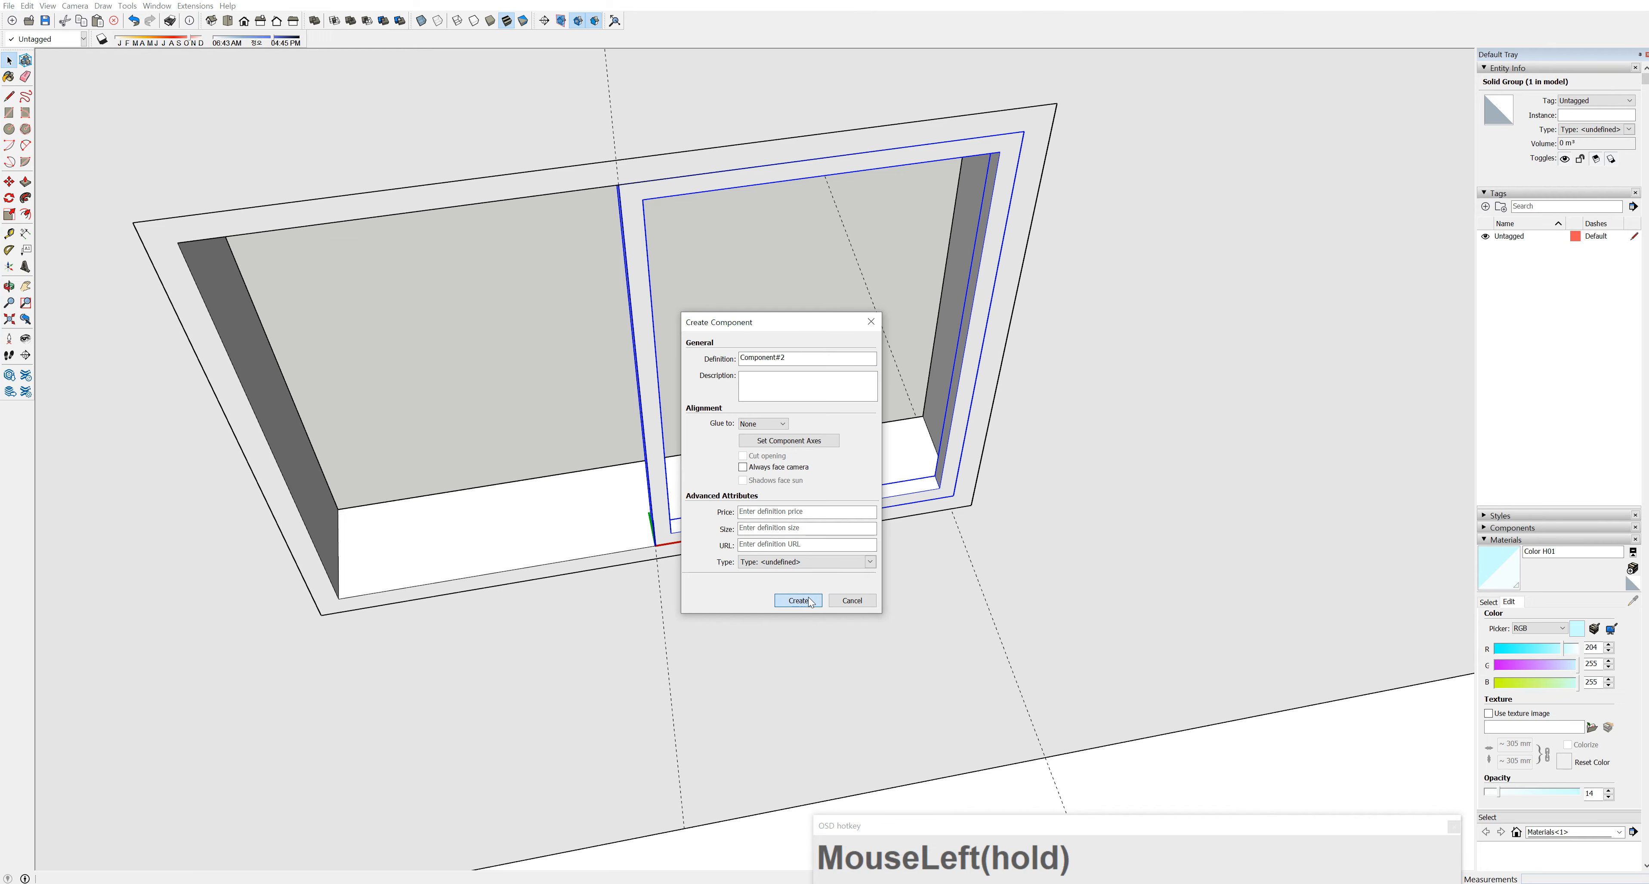
{"action": "middle_click_drag", "start_coordinate": [923, 511], "coordinate": [675, 419]}
{"action": "middle_click_drag", "start_coordinate": [602, 264], "coordinate": [744, 264], "text": "shift"}
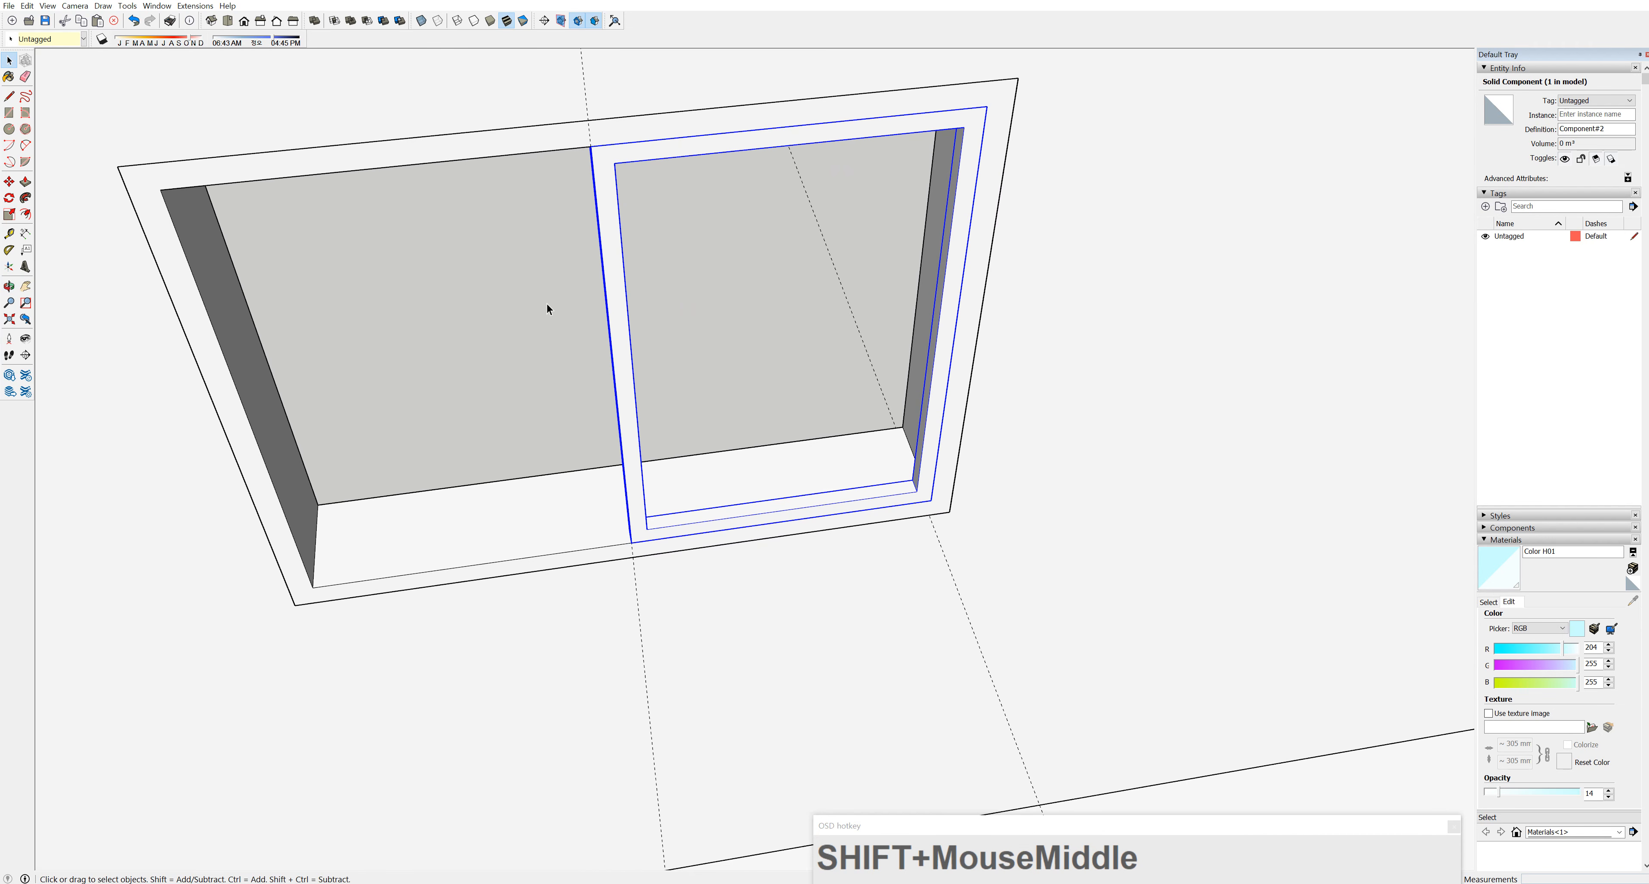
{"action": "middle_click_drag", "start_coordinate": [546, 305], "coordinate": [560, 244]}
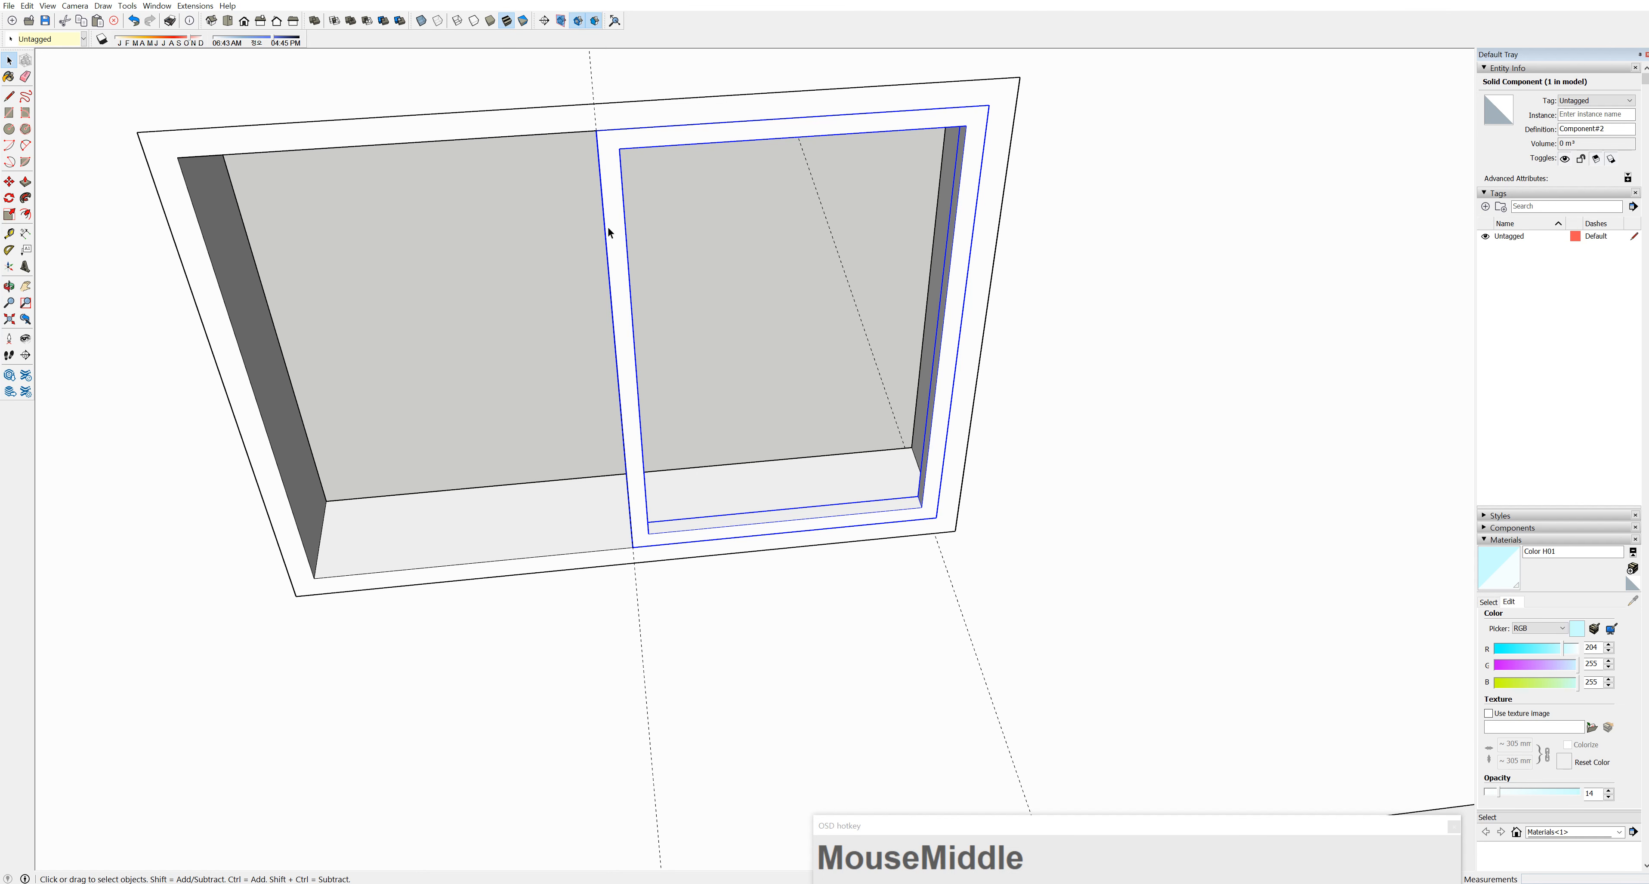
{"action": "middle_click_drag", "start_coordinate": [608, 232], "coordinate": [755, 384]}
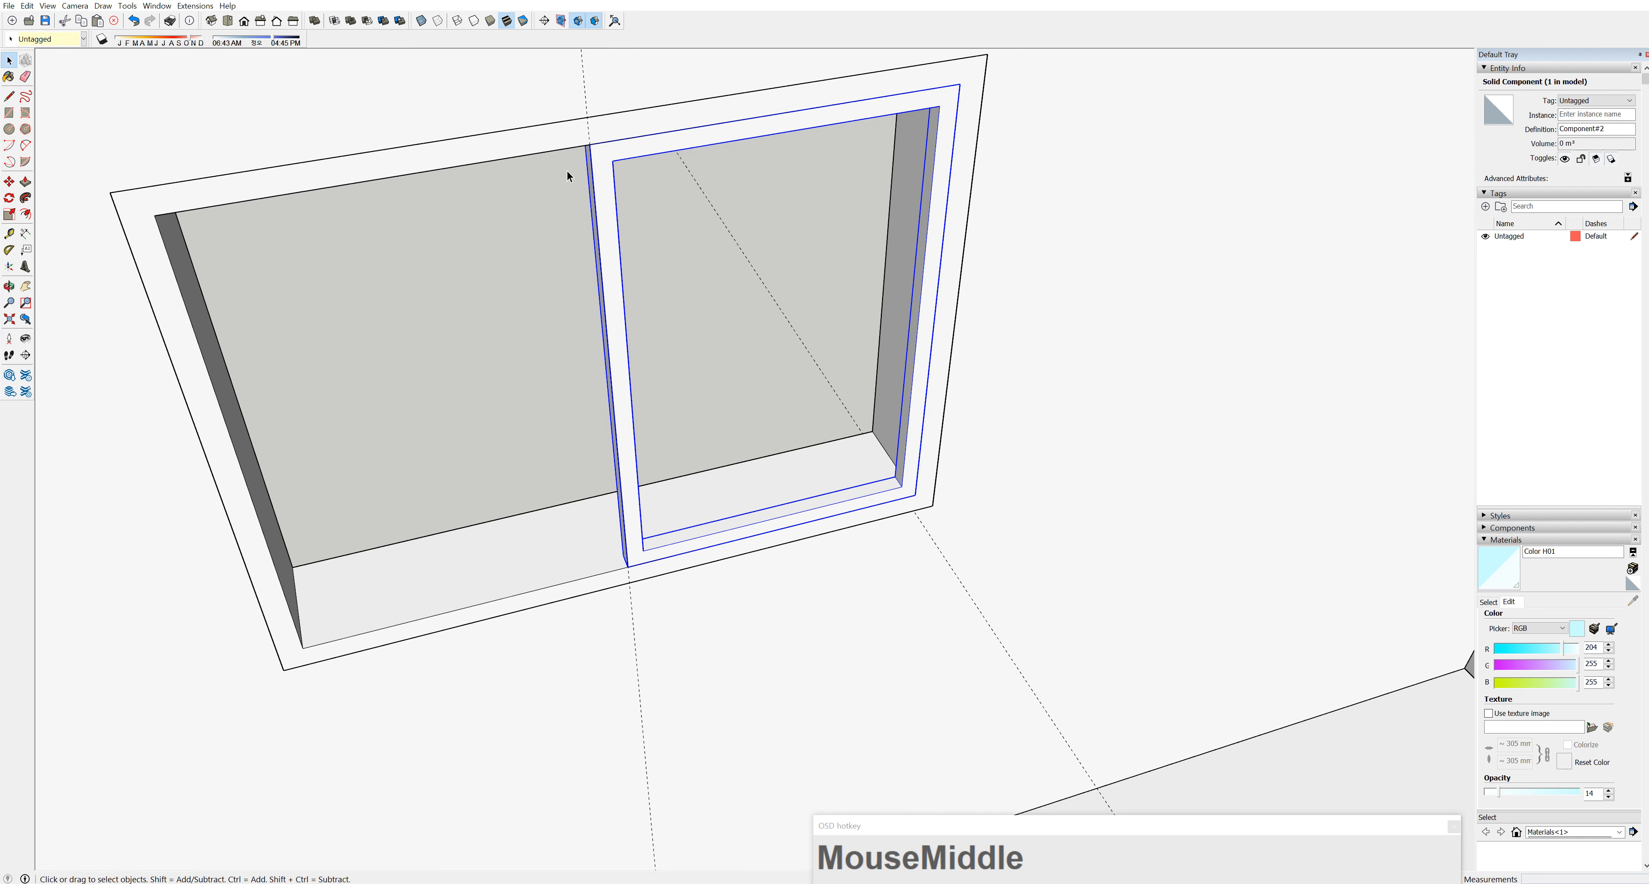
{"action": "middle_click_drag", "start_coordinate": [611, 589], "coordinate": [630, 521]}
{"action": "scroll", "coordinate": [630, 522], "scroll_direction": "down", "scroll_amount": 4}
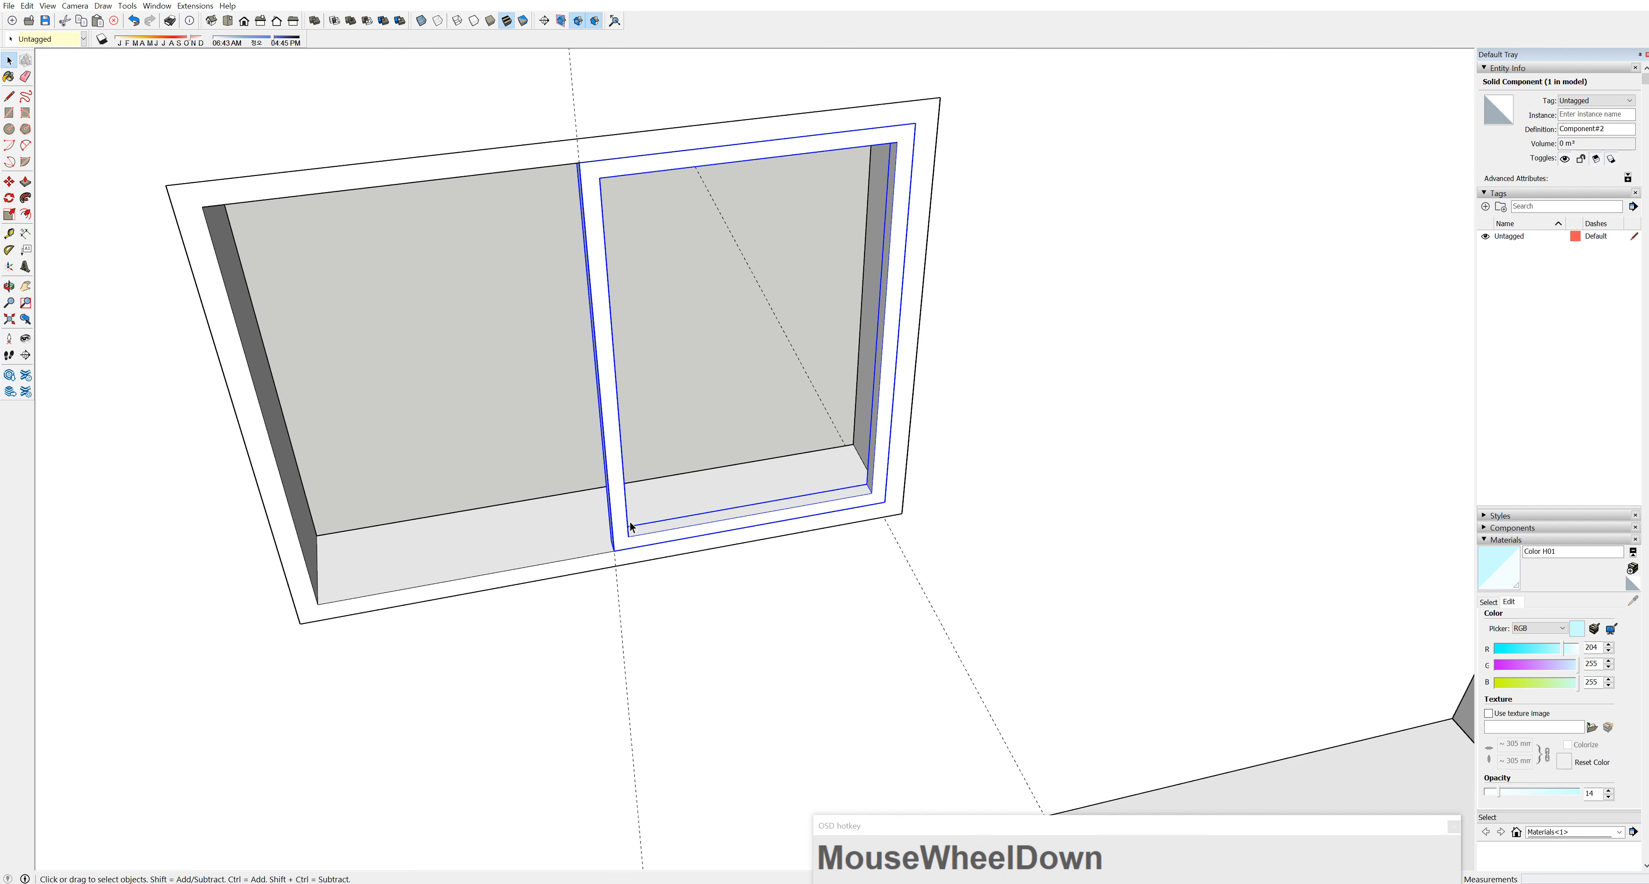
{"action": "middle_click_drag", "start_coordinate": [649, 466], "coordinate": [716, 404], "text": "shift"}
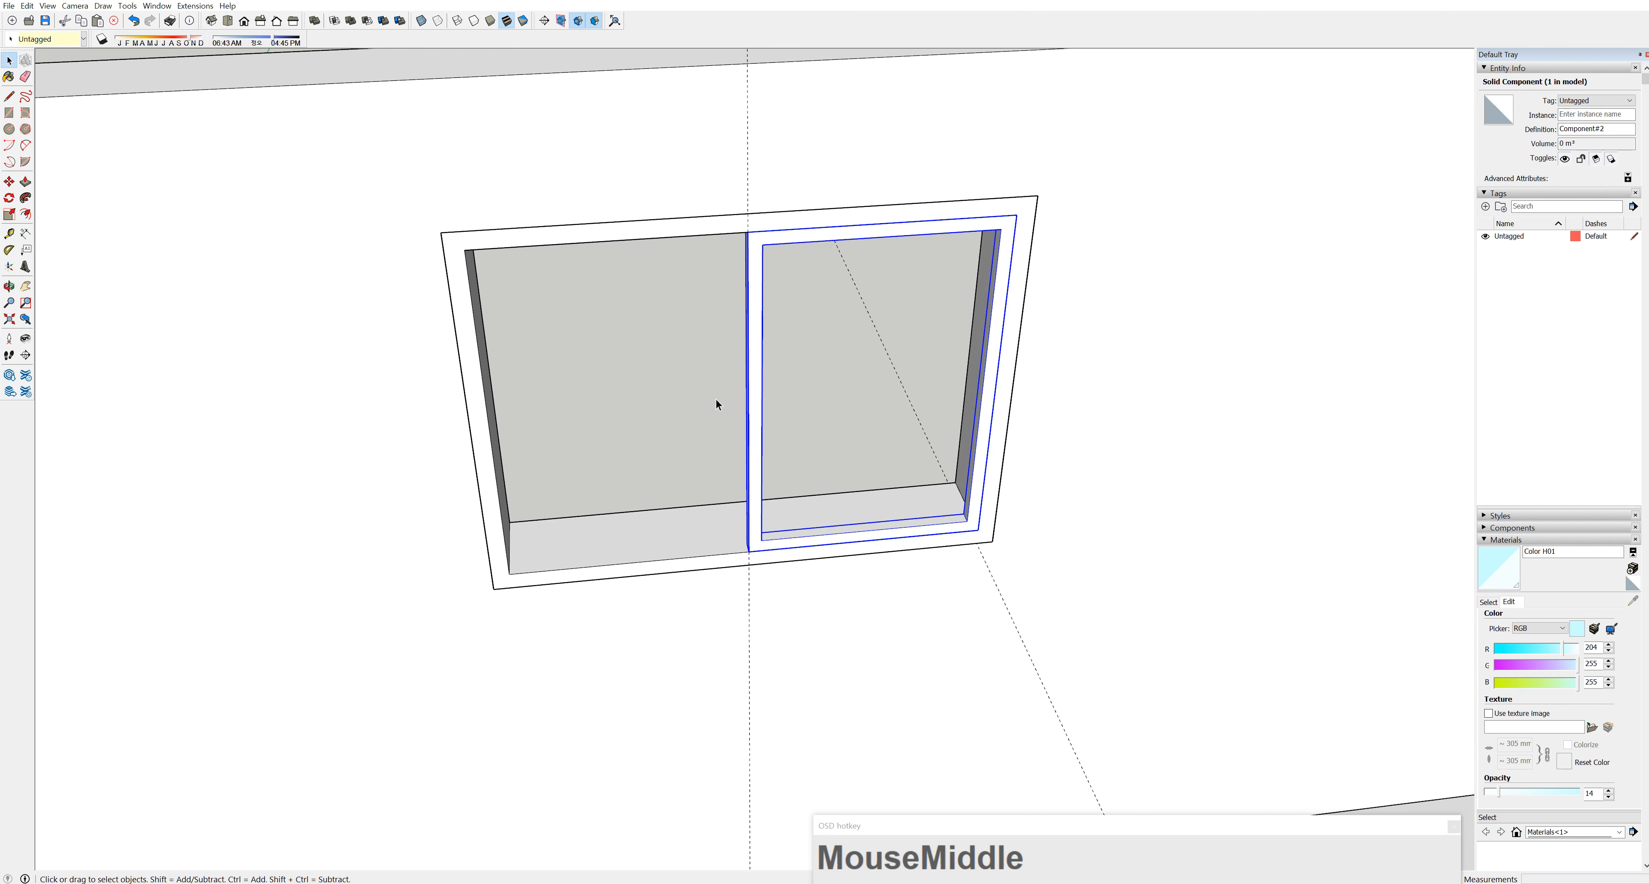
Inside the sash component, select the vertical stile at the window's centre and move it 15 mm outward to widen the sash
{"action": "double_click", "coordinate": [752, 308]}
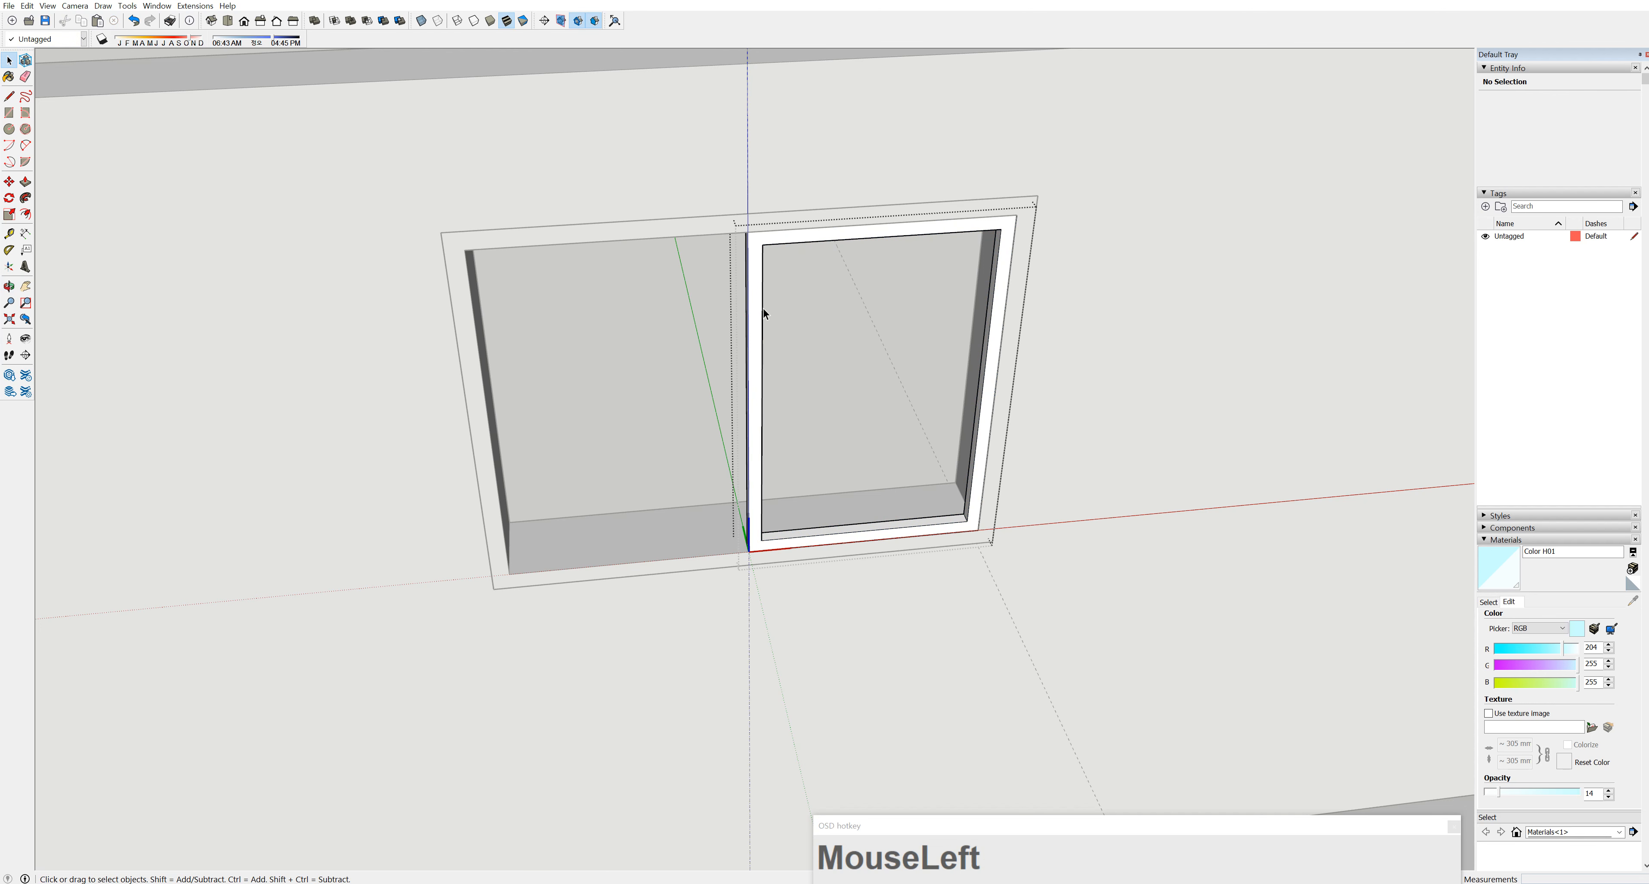
{"action": "left_click", "coordinate": [754, 310]}
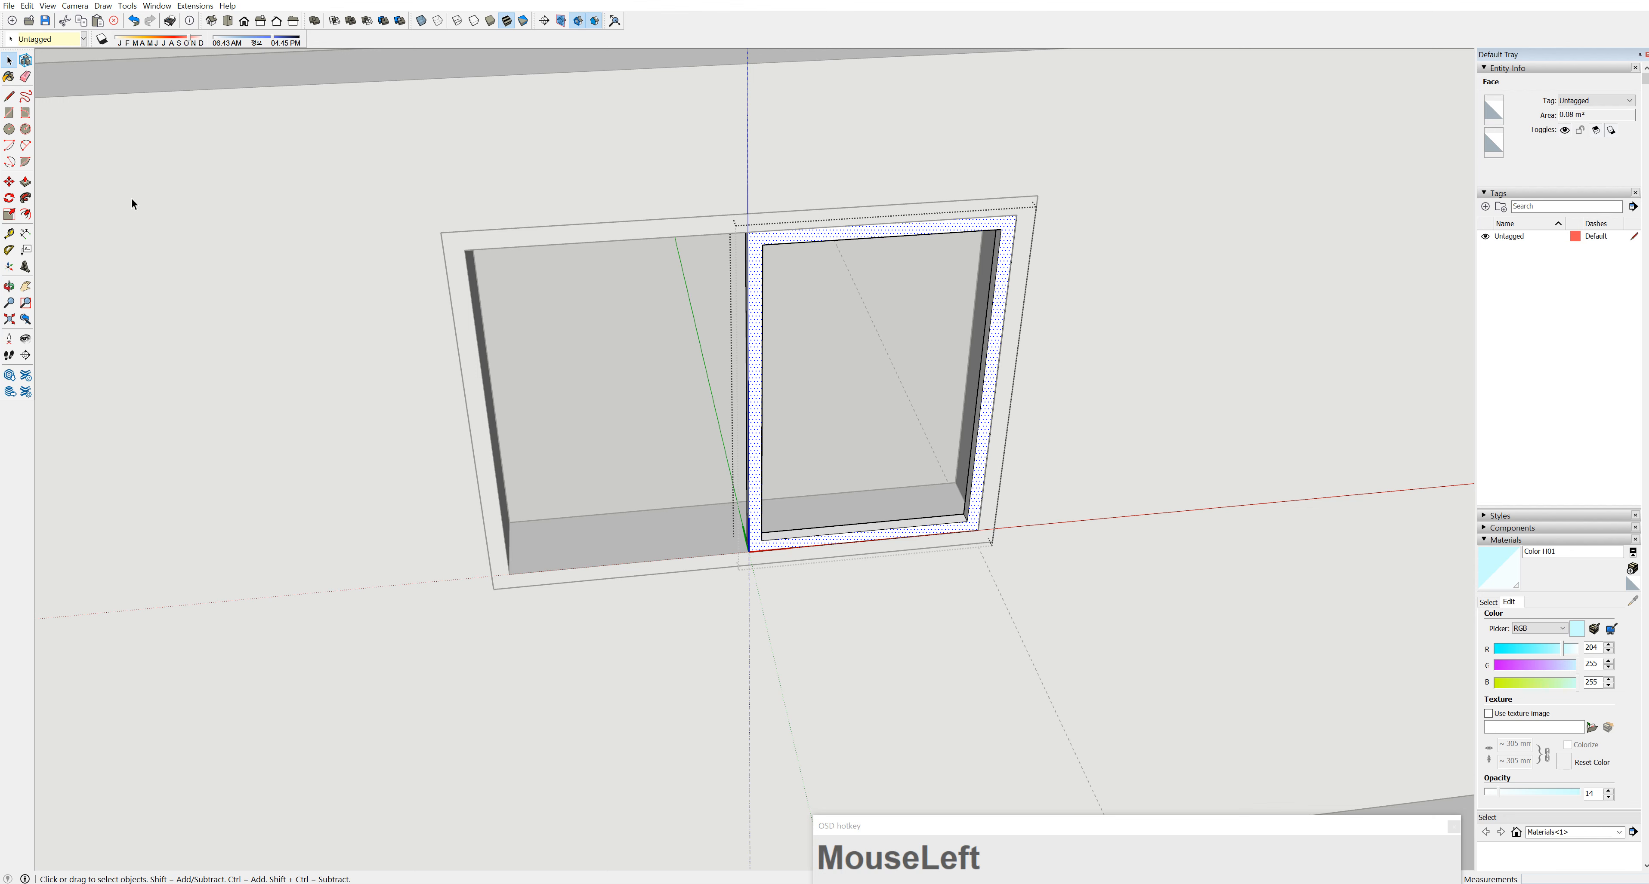
{"action": "left_click", "coordinate": [8, 61]}
{"action": "left_click_drag", "start_coordinate": [646, 173], "coordinate": [816, 627]}
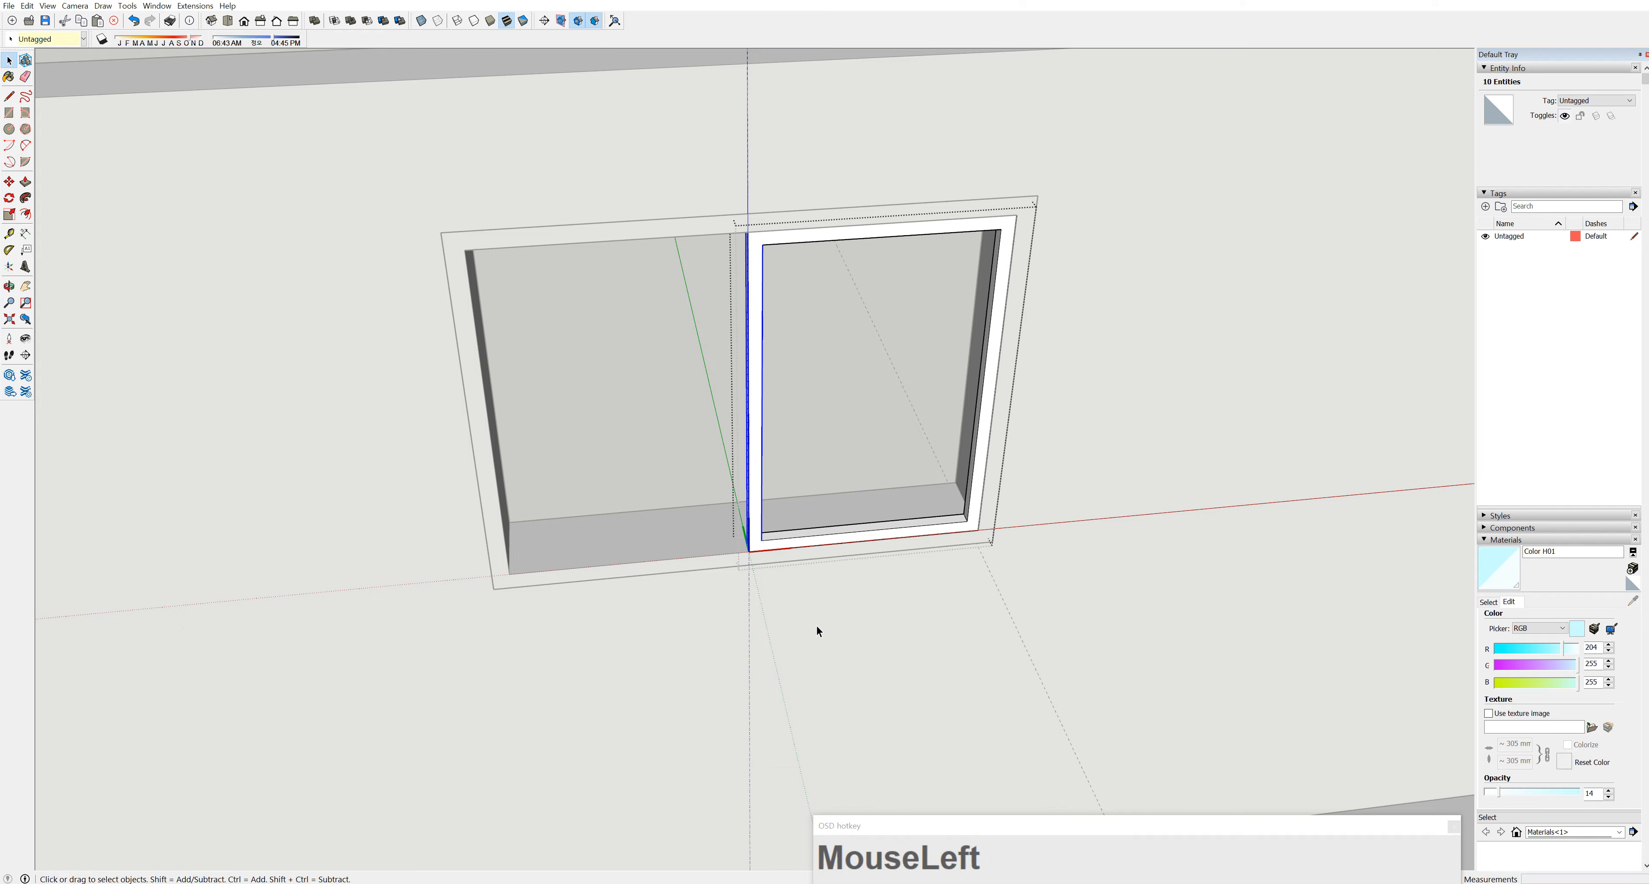
{"action": "left_click", "coordinate": [9, 182]}
{"action": "left_click_drag", "start_coordinate": [749, 553], "coordinate": [704, 555]}
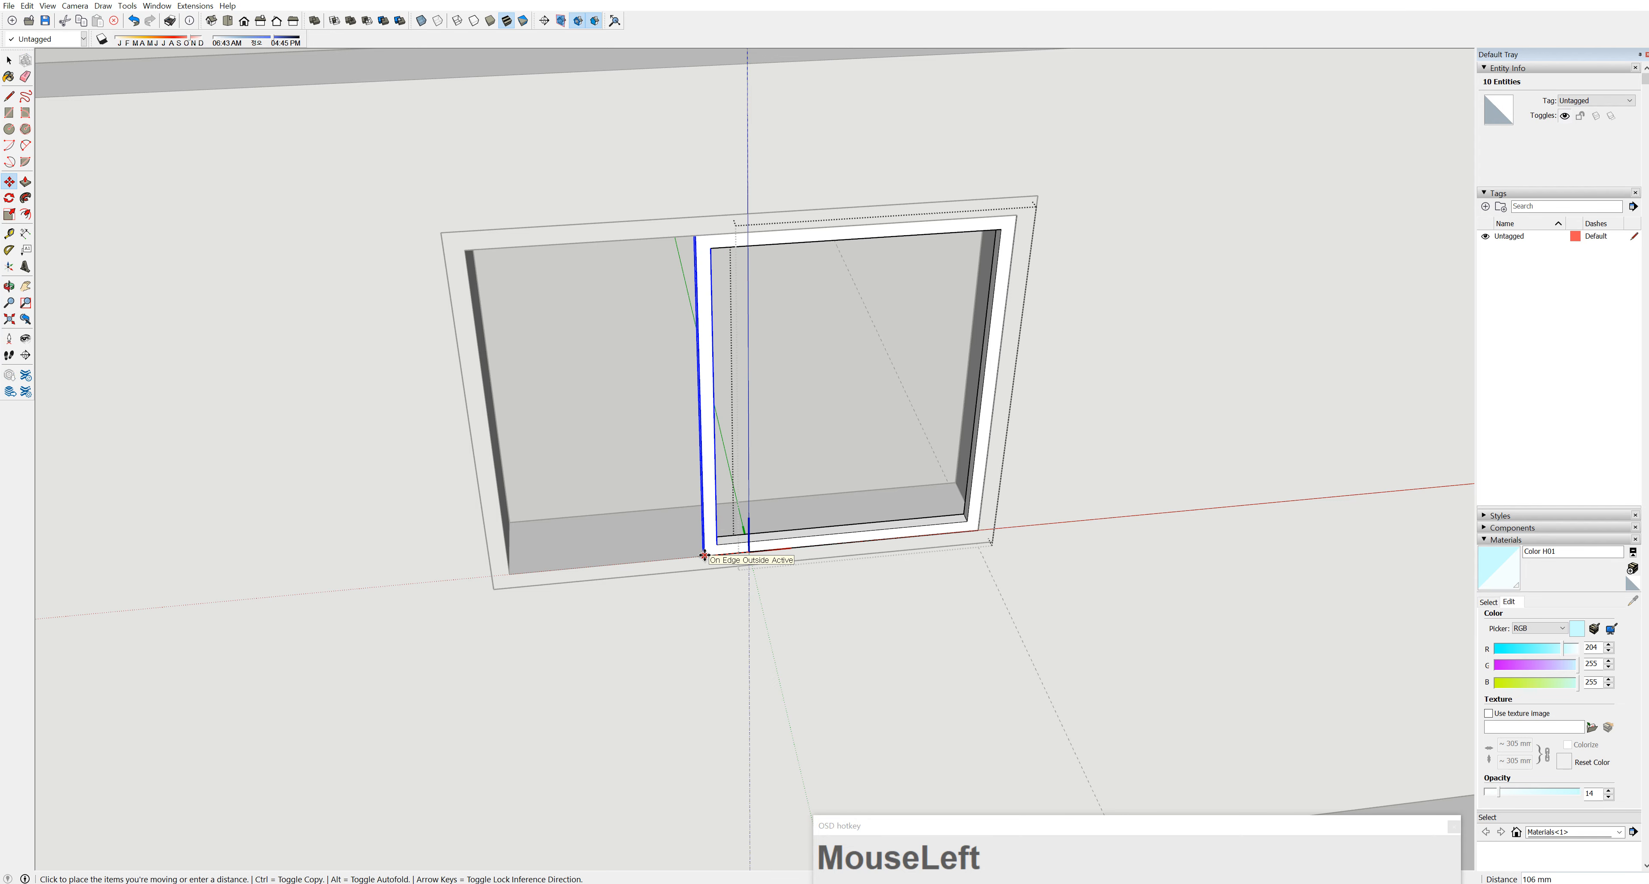
{"action": "type", "text": "15"}
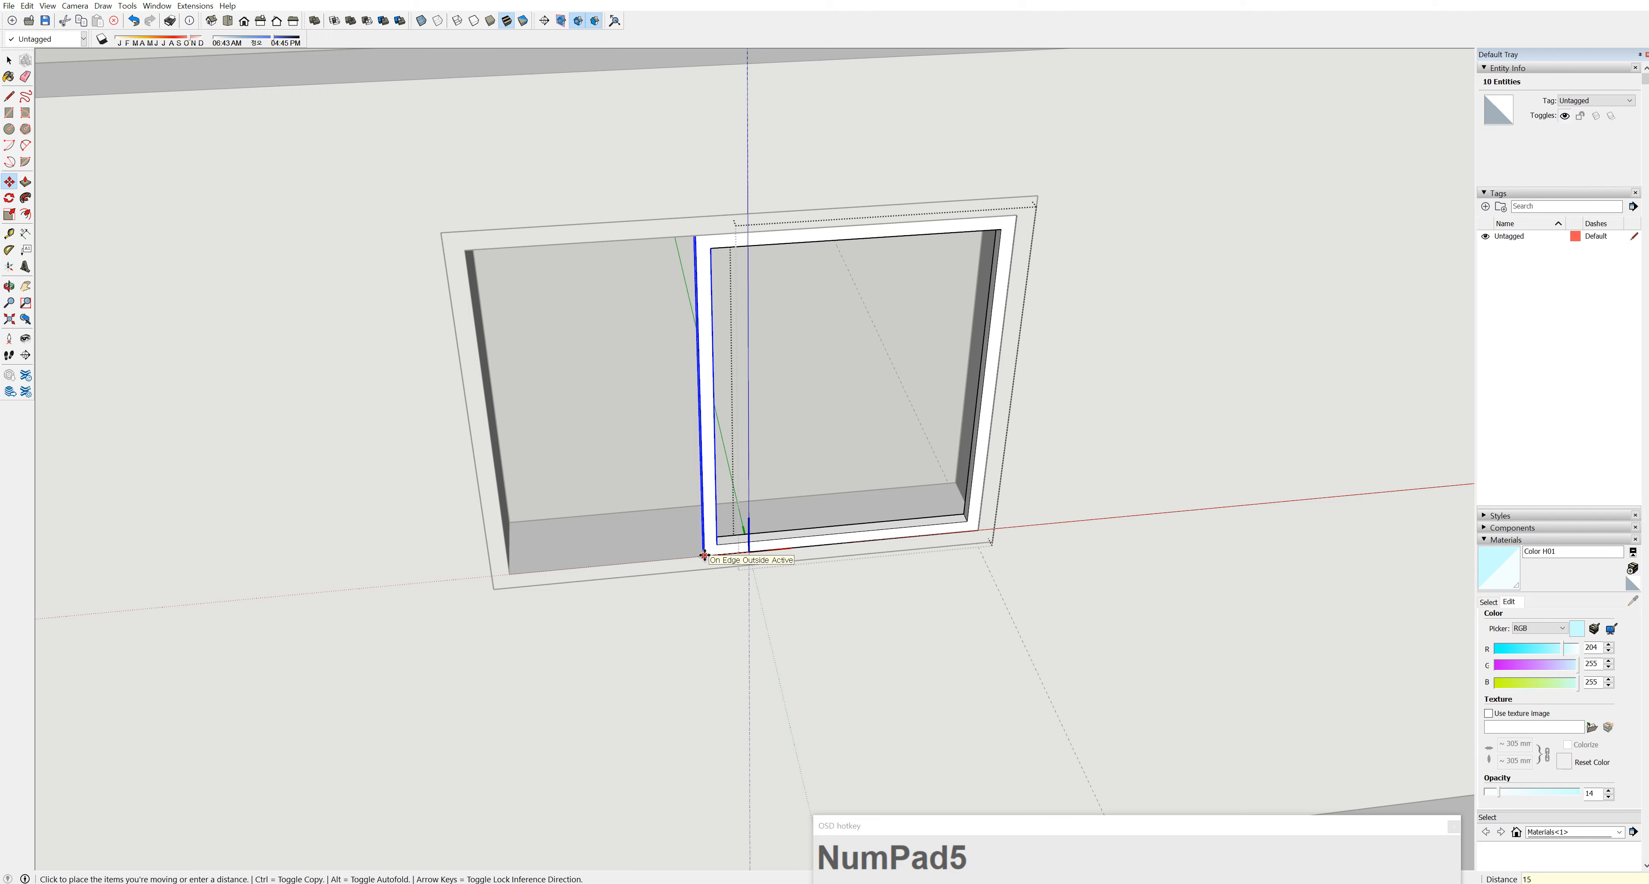
{"action": "key", "text": "Return"}
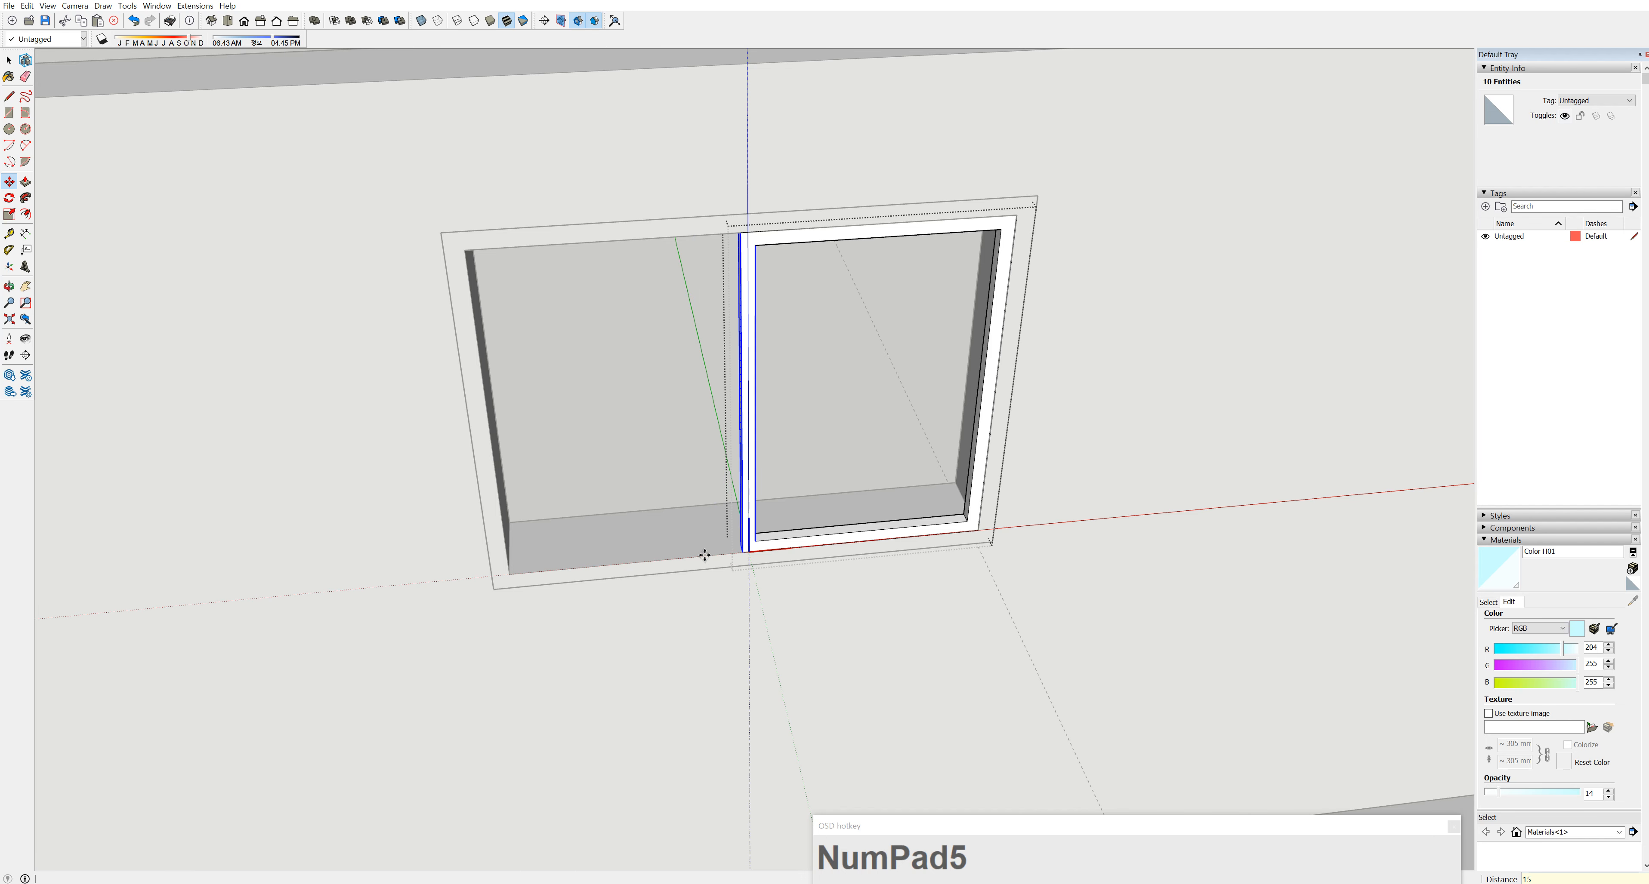
{"action": "left_click", "coordinate": [8, 61]}
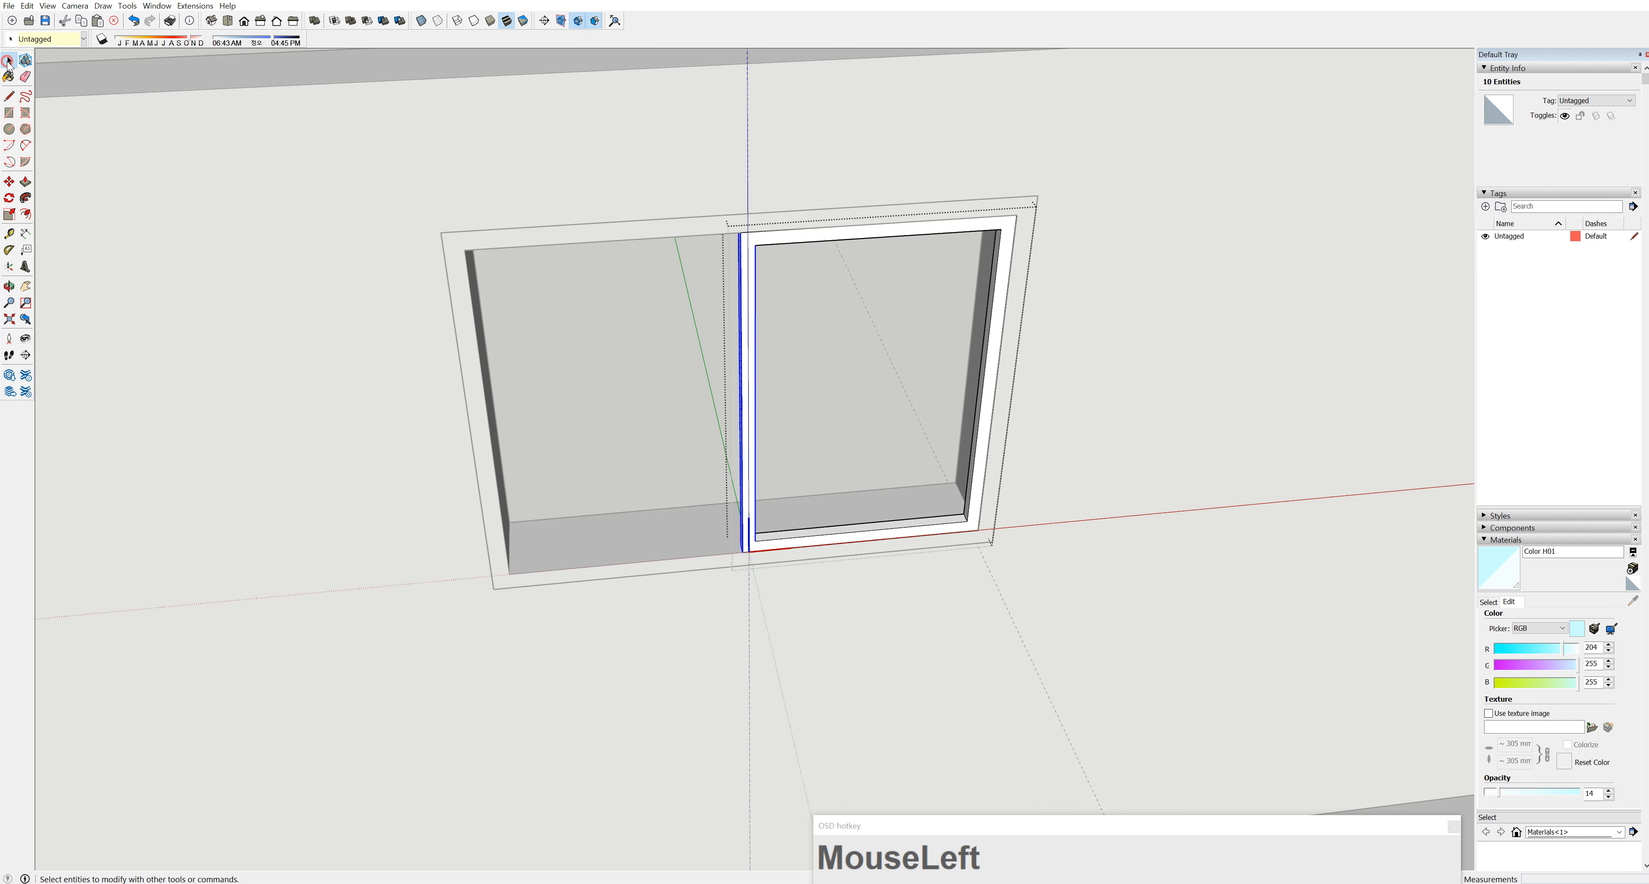
{"action": "left_click", "coordinate": [659, 408]}
Copy the window sash 40 mm along the depth of the frame so the two sashes sit on separate tracks
{"action": "middle_click_drag", "start_coordinate": [664, 423], "coordinate": [704, 459]}
{"action": "left_click", "coordinate": [686, 476]}
{"action": "scroll", "coordinate": [550, 458], "scroll_direction": "up", "scroll_amount": 3}
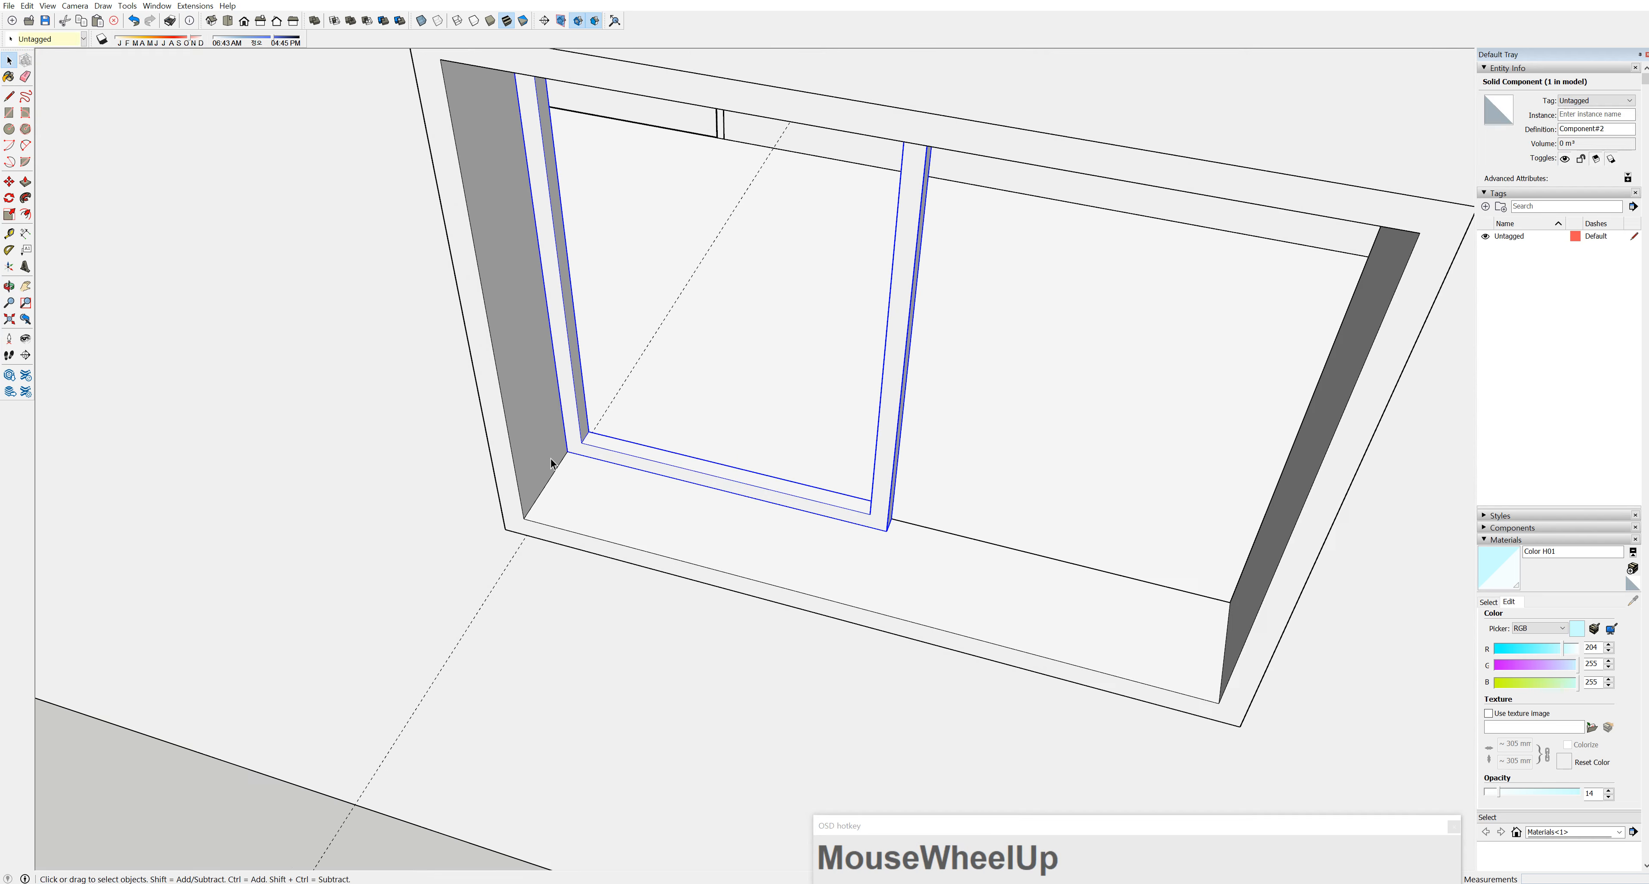
{"action": "middle_click_drag", "start_coordinate": [550, 458], "coordinate": [467, 489]}
{"action": "scroll", "coordinate": [608, 418], "scroll_direction": "up", "scroll_amount": 3}
{"action": "scroll", "coordinate": [608, 417], "scroll_direction": "up", "scroll_amount": 1}
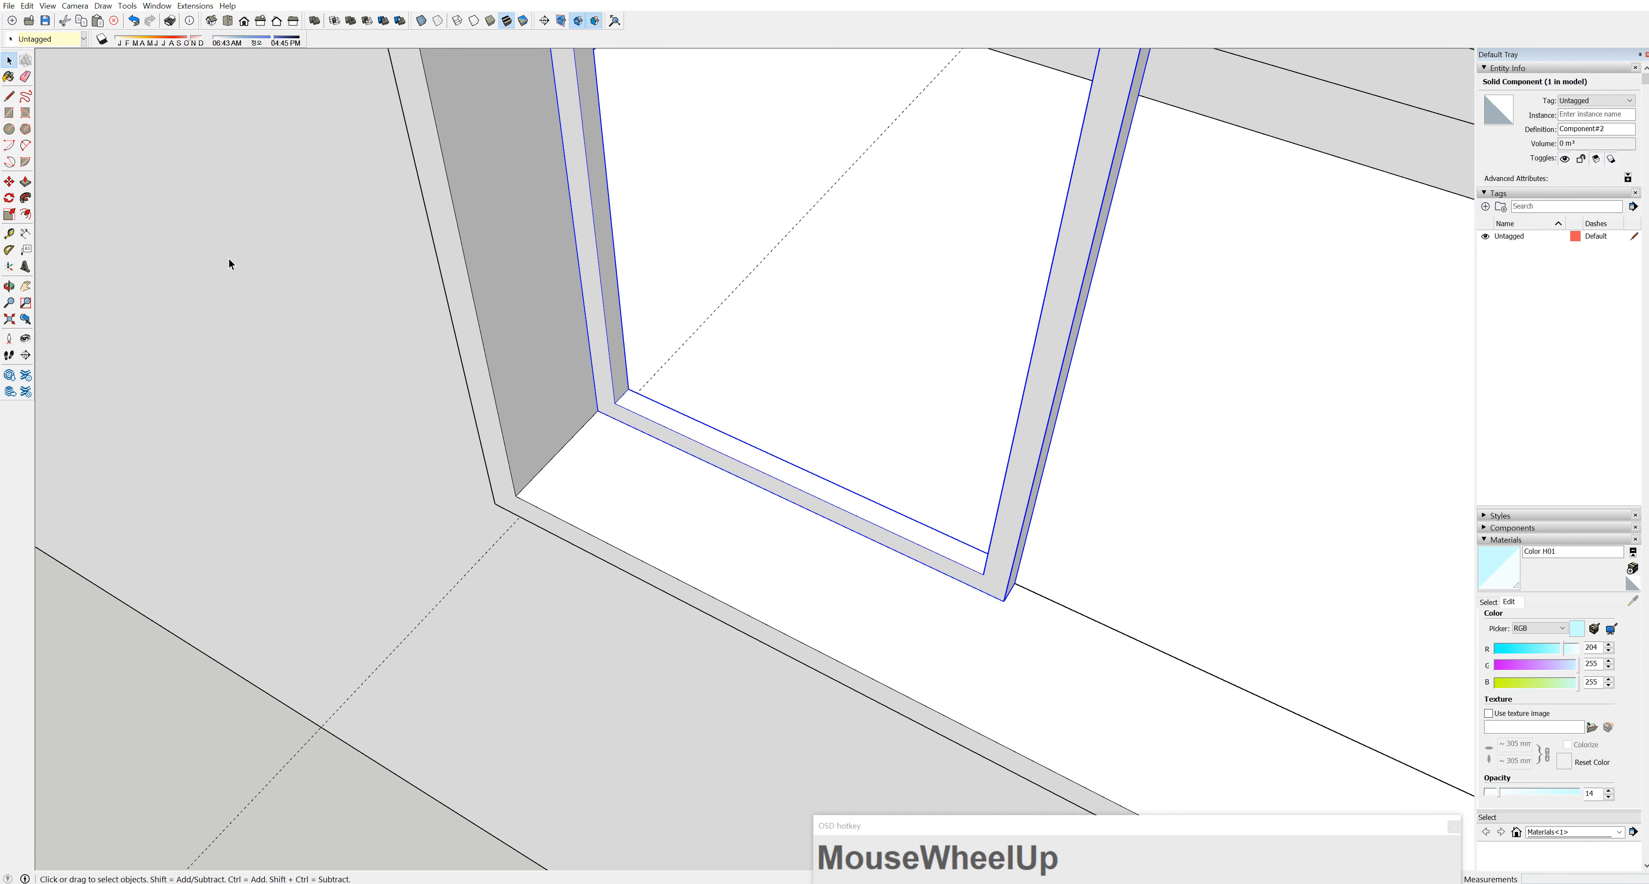
{"action": "left_click", "coordinate": [9, 182]}
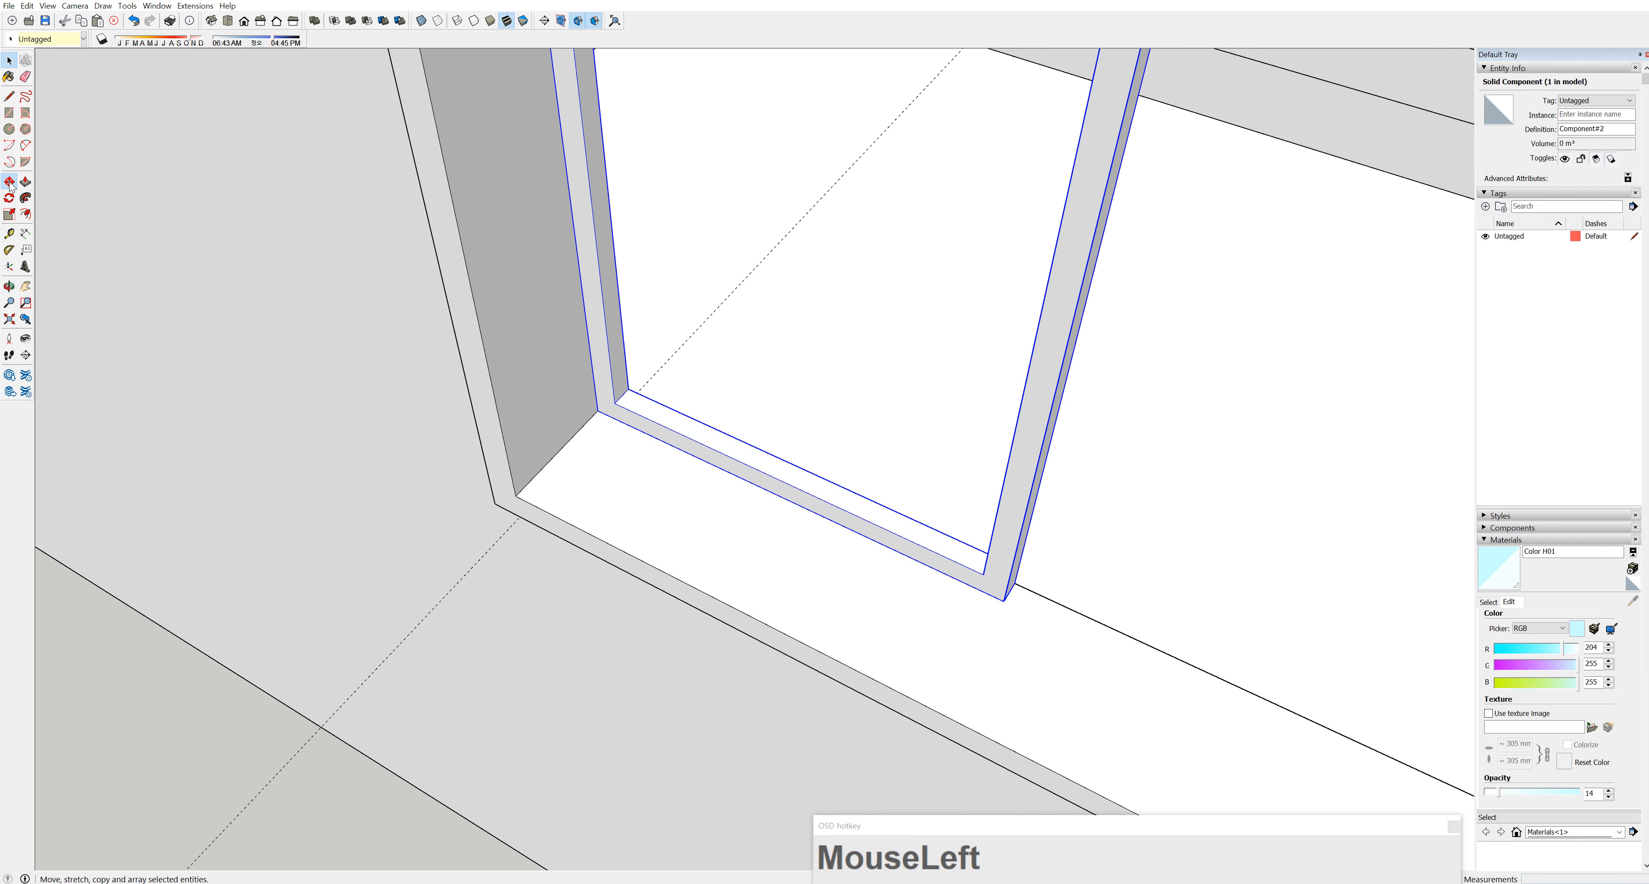
{"action": "left_click", "coordinate": [630, 388]}
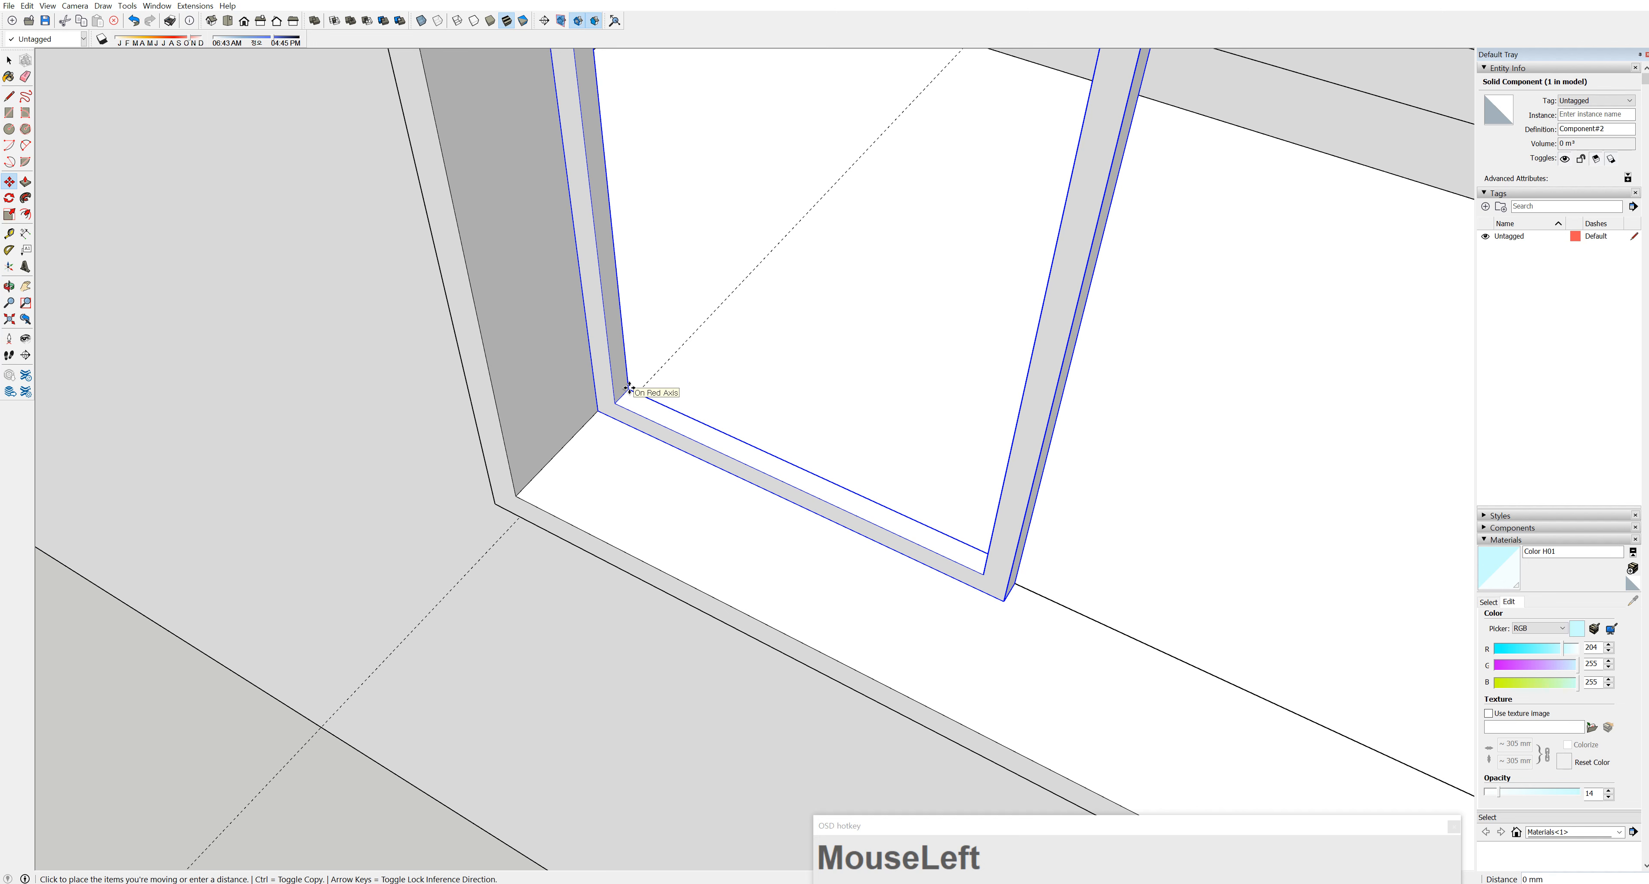
{"action": "key", "text": "ctrl"}
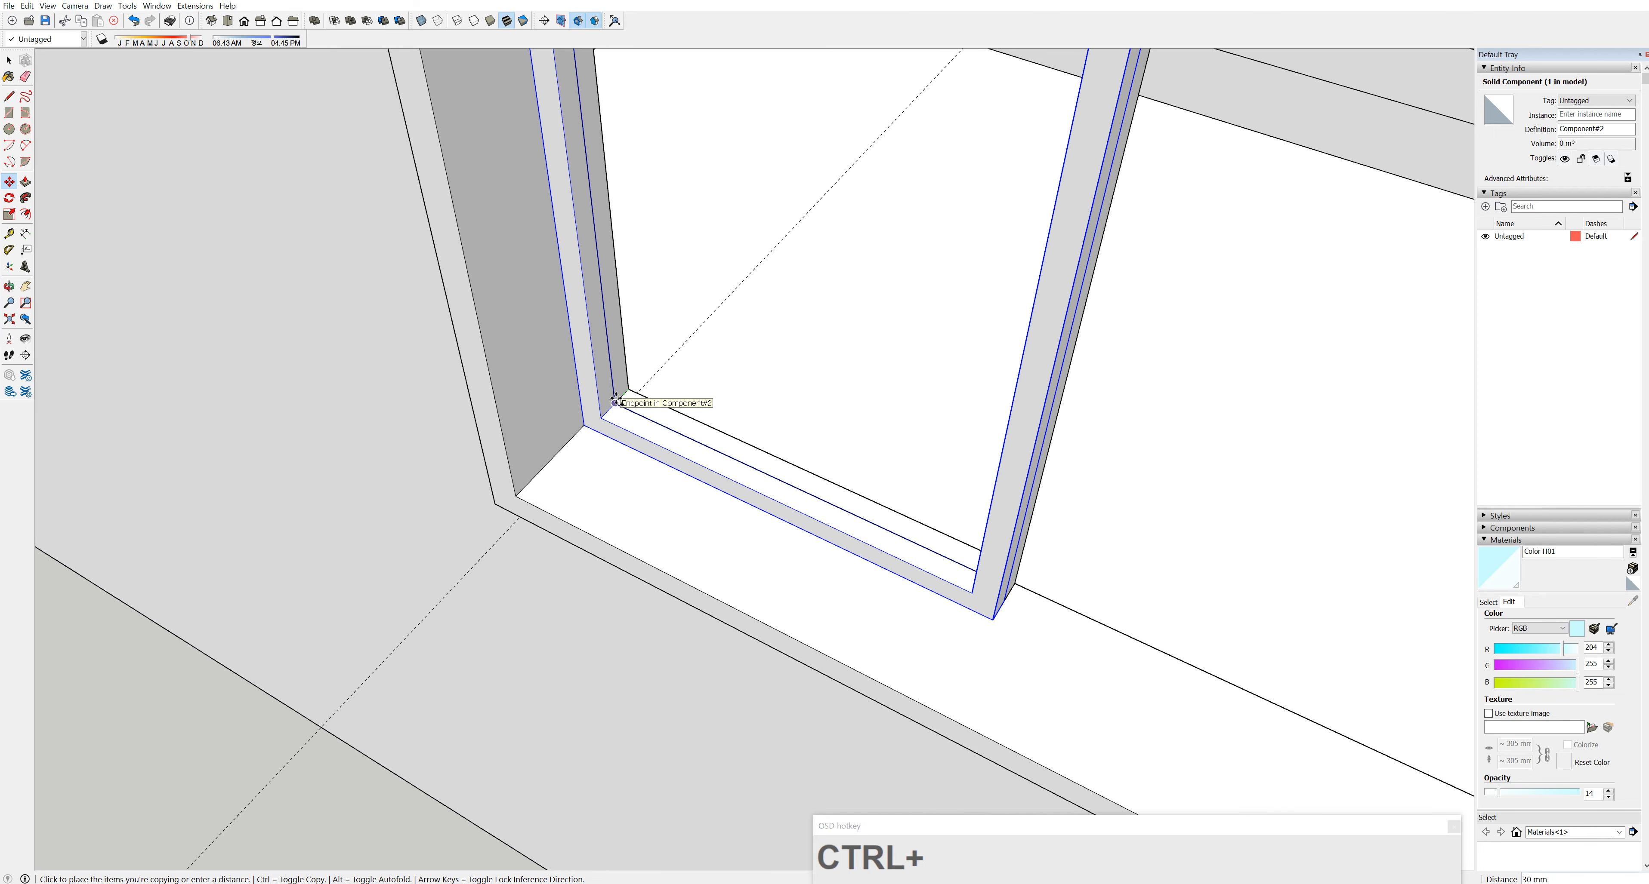
{"action": "type", "text": "40"}
{"action": "key", "text": "Return"}
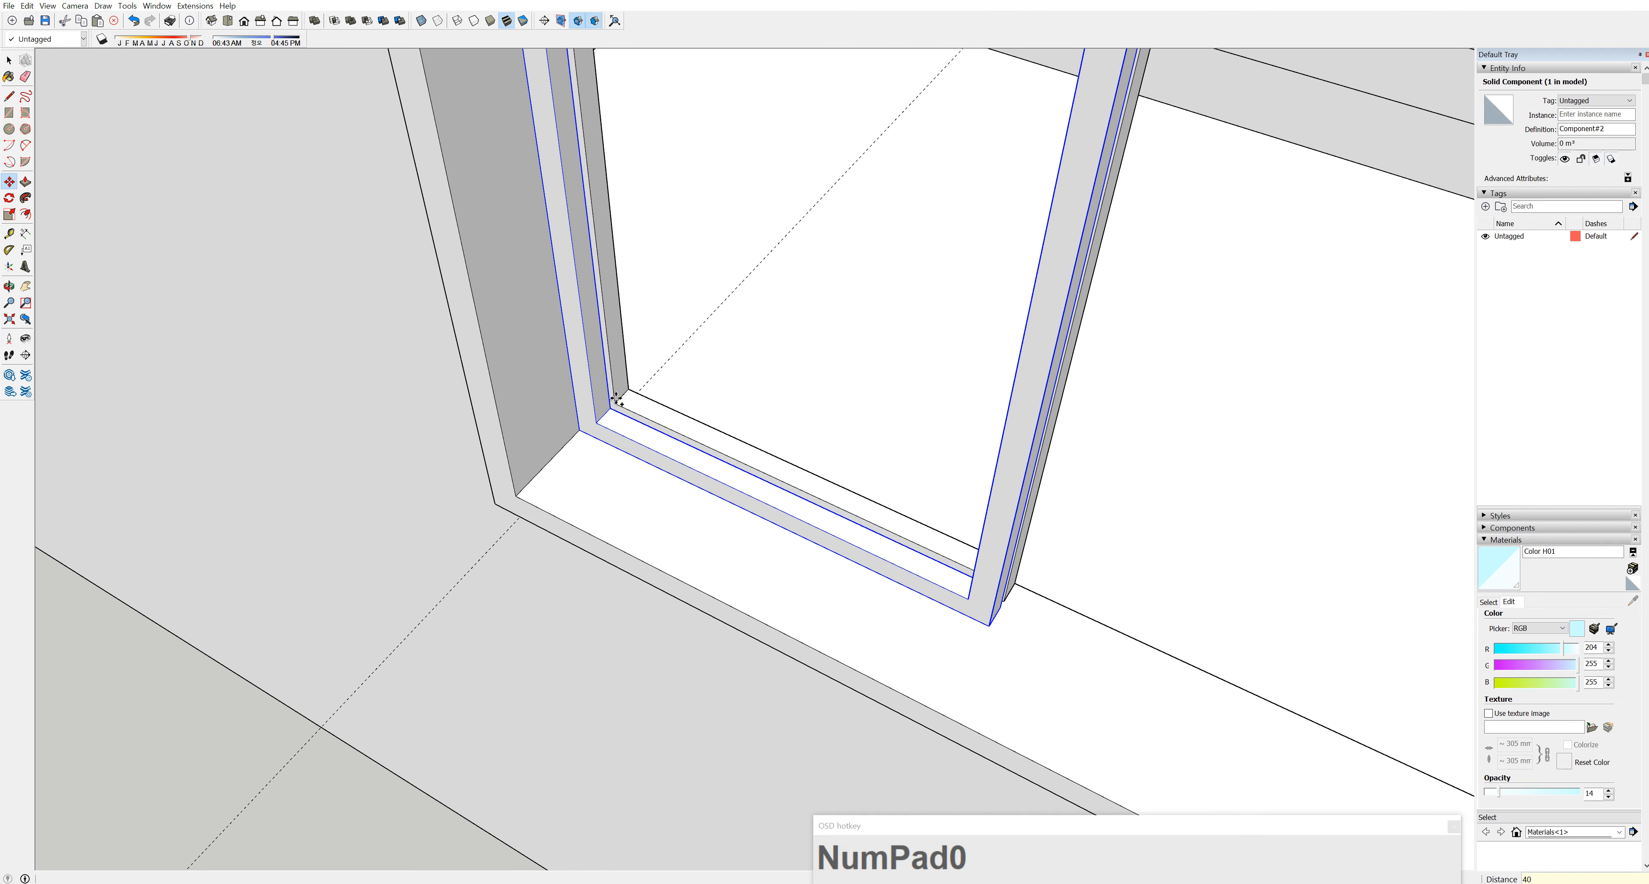
{"action": "middle_click_drag", "start_coordinate": [616, 401], "coordinate": [828, 397]}
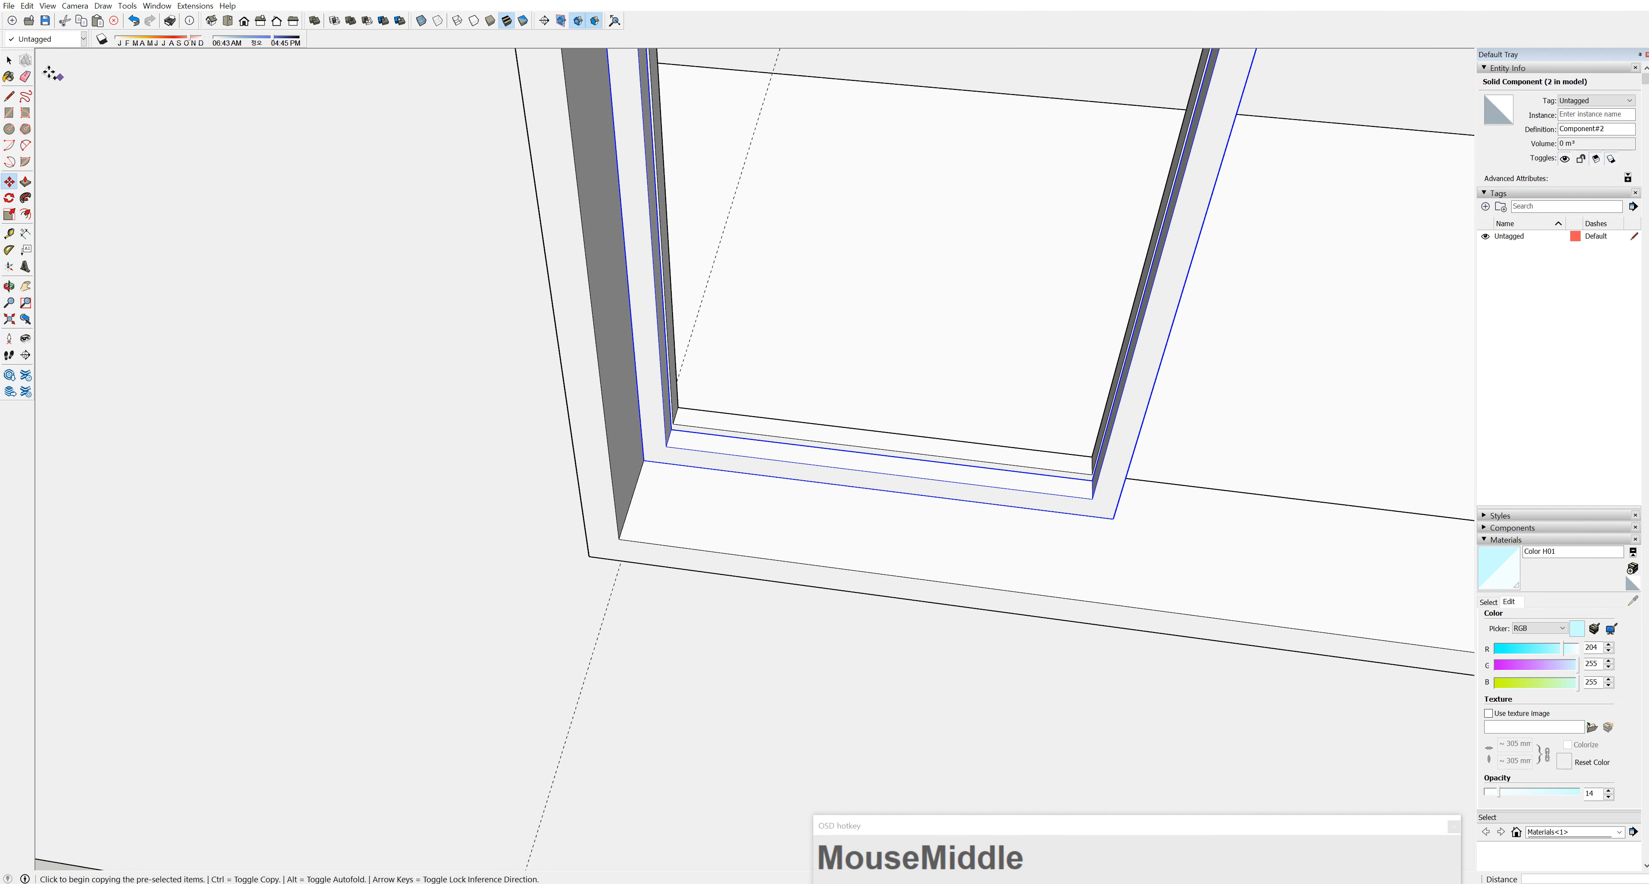
{"action": "left_click", "coordinate": [9, 60]}
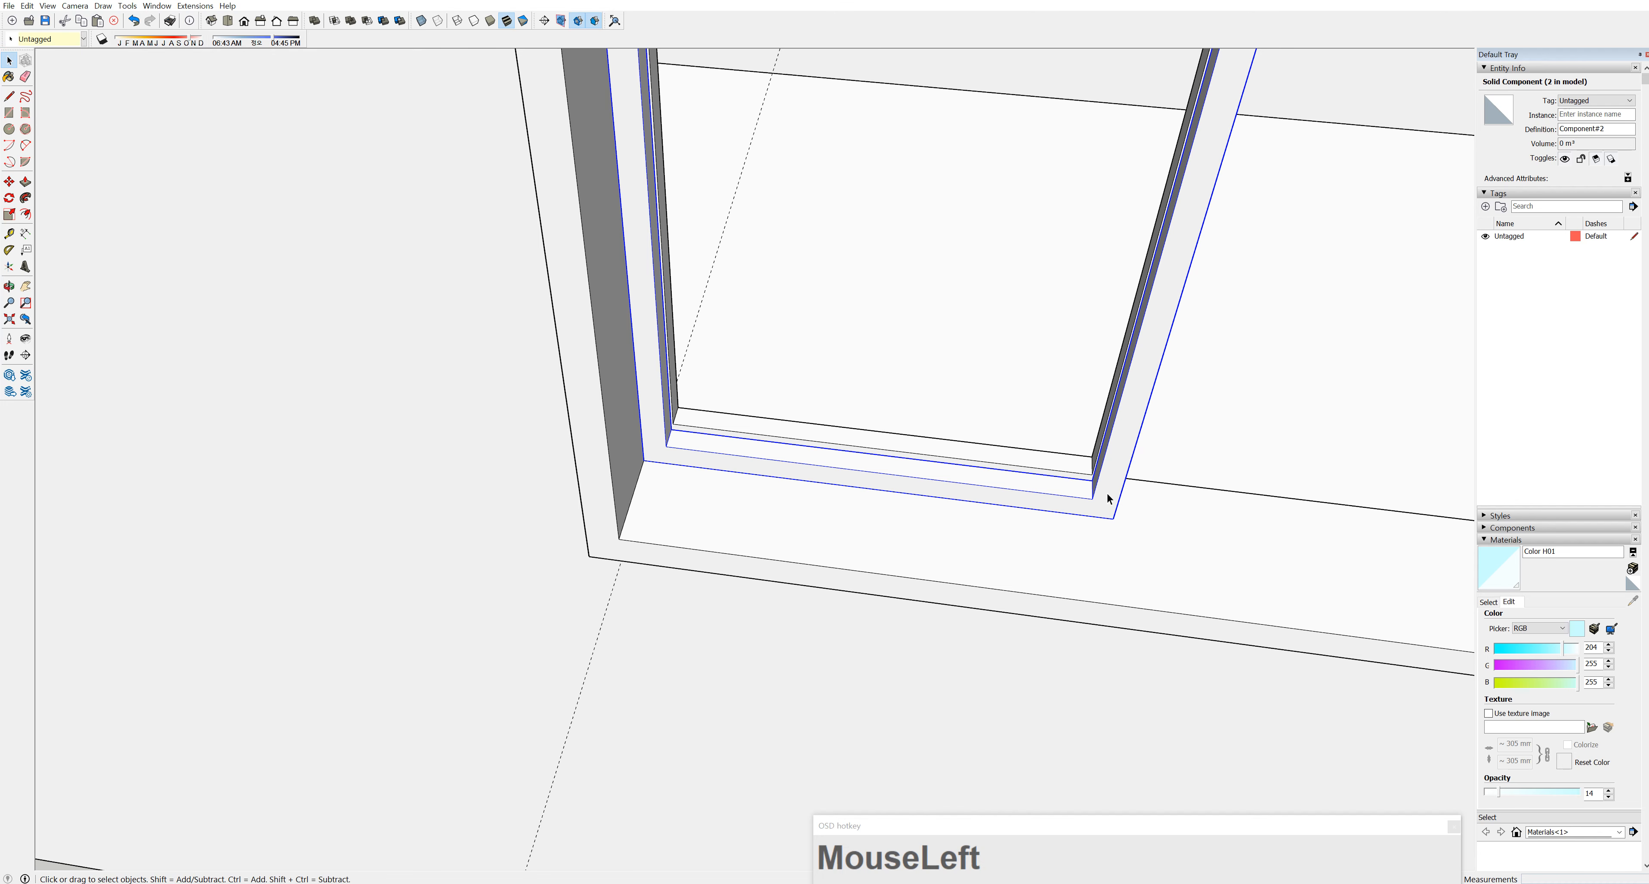
{"action": "left_click_drag", "start_coordinate": [1109, 498], "coordinate": [1104, 483]}
{"action": "middle_click_drag", "start_coordinate": [1089, 482], "coordinate": [905, 466]}
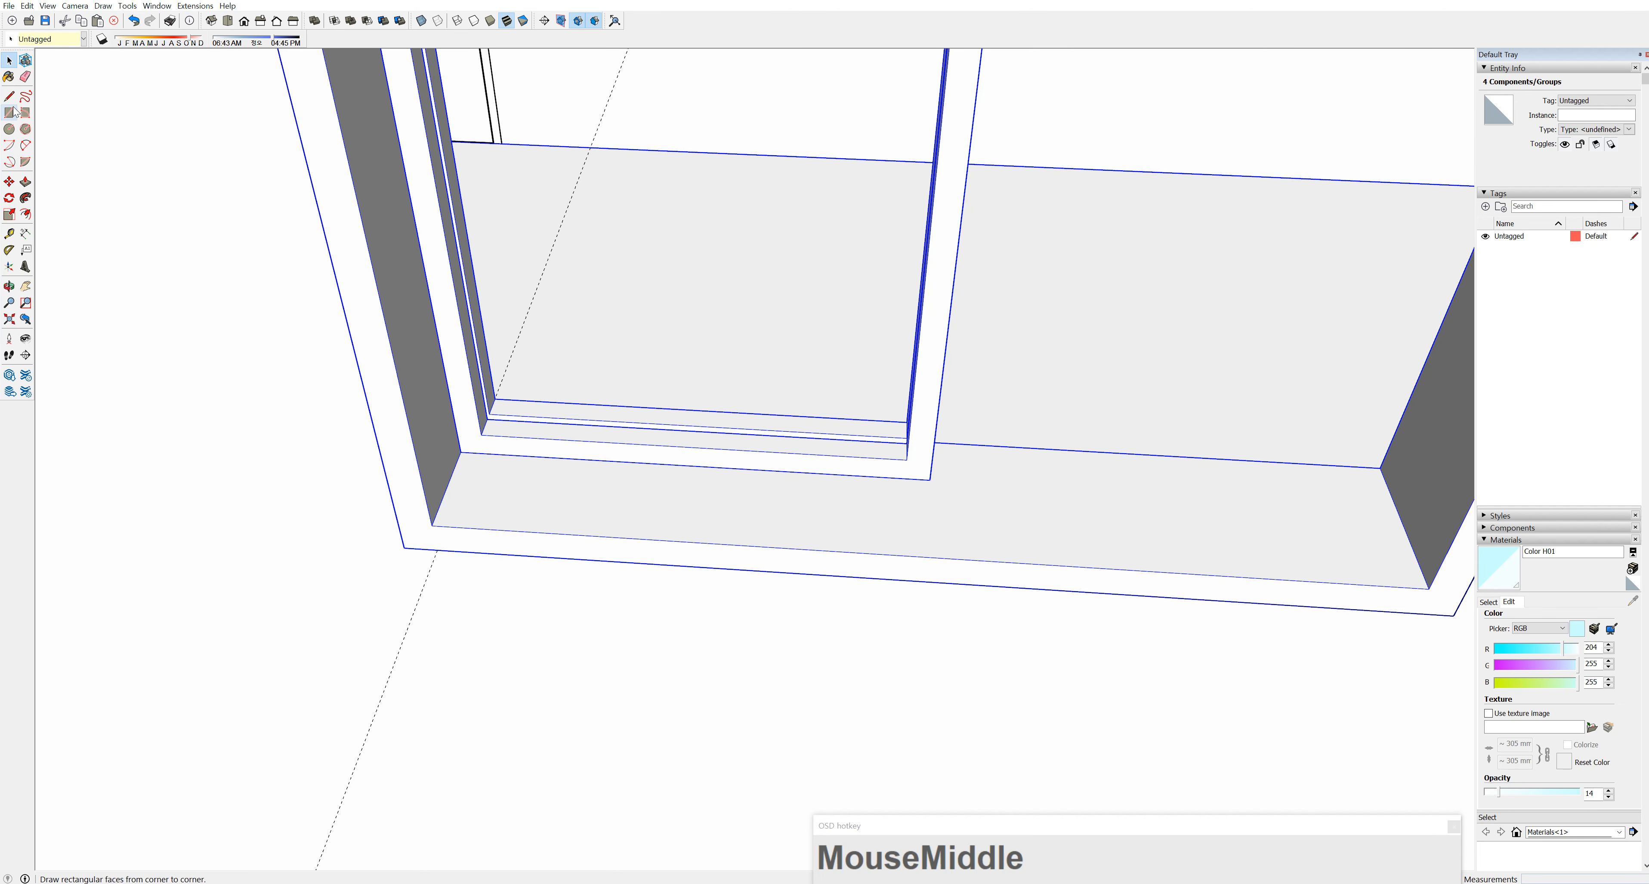
{"action": "left_click", "coordinate": [9, 180]}
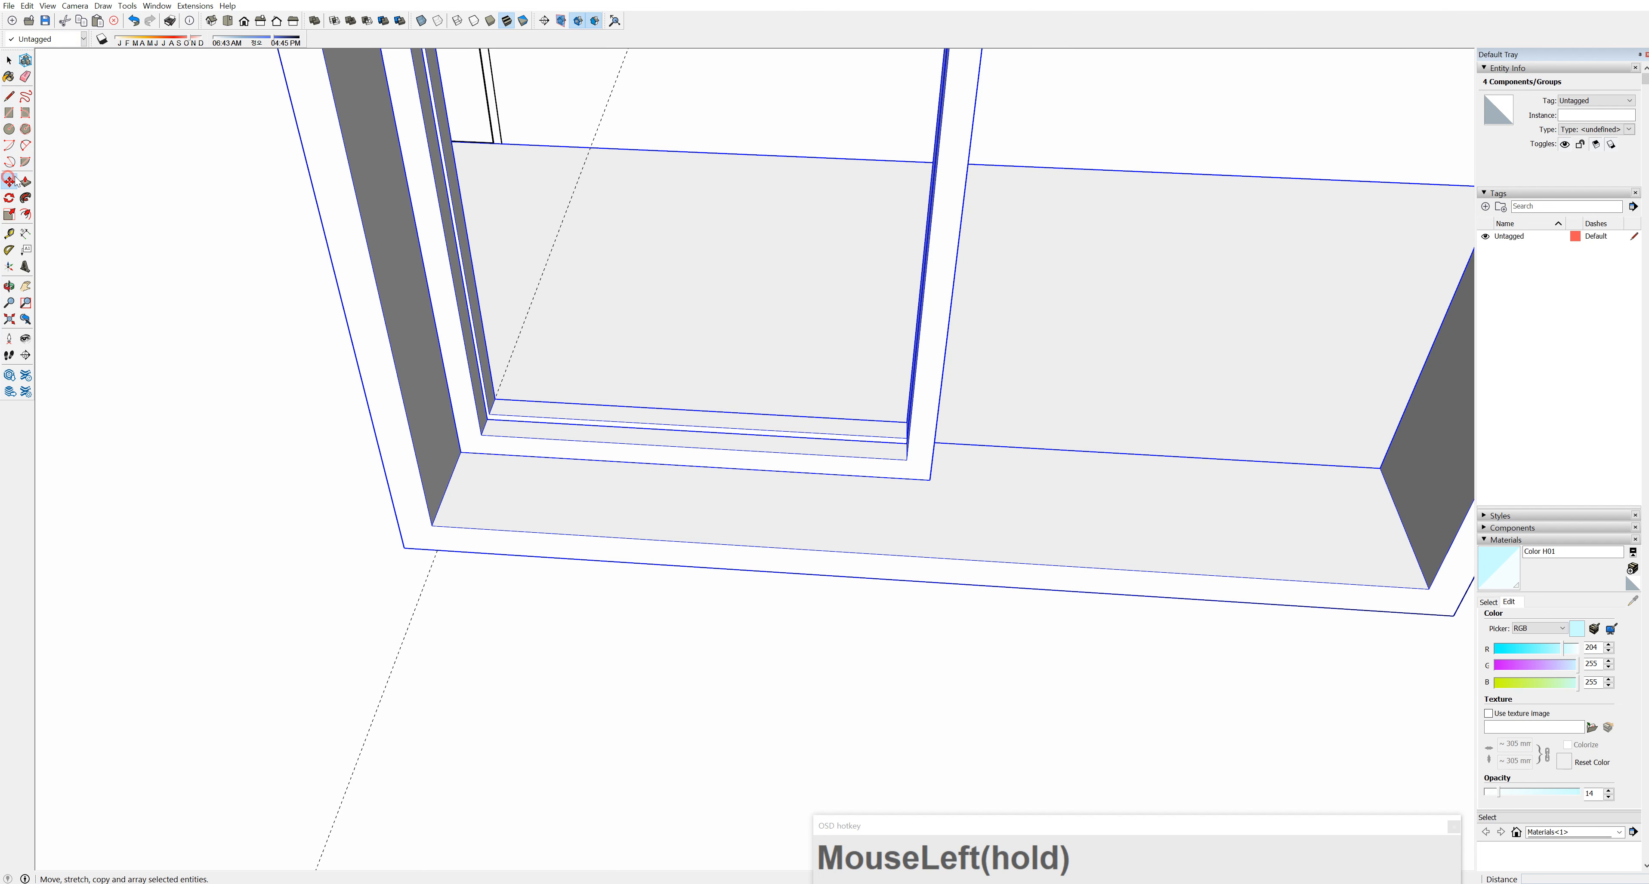
{"action": "left_click", "coordinate": [929, 481]}
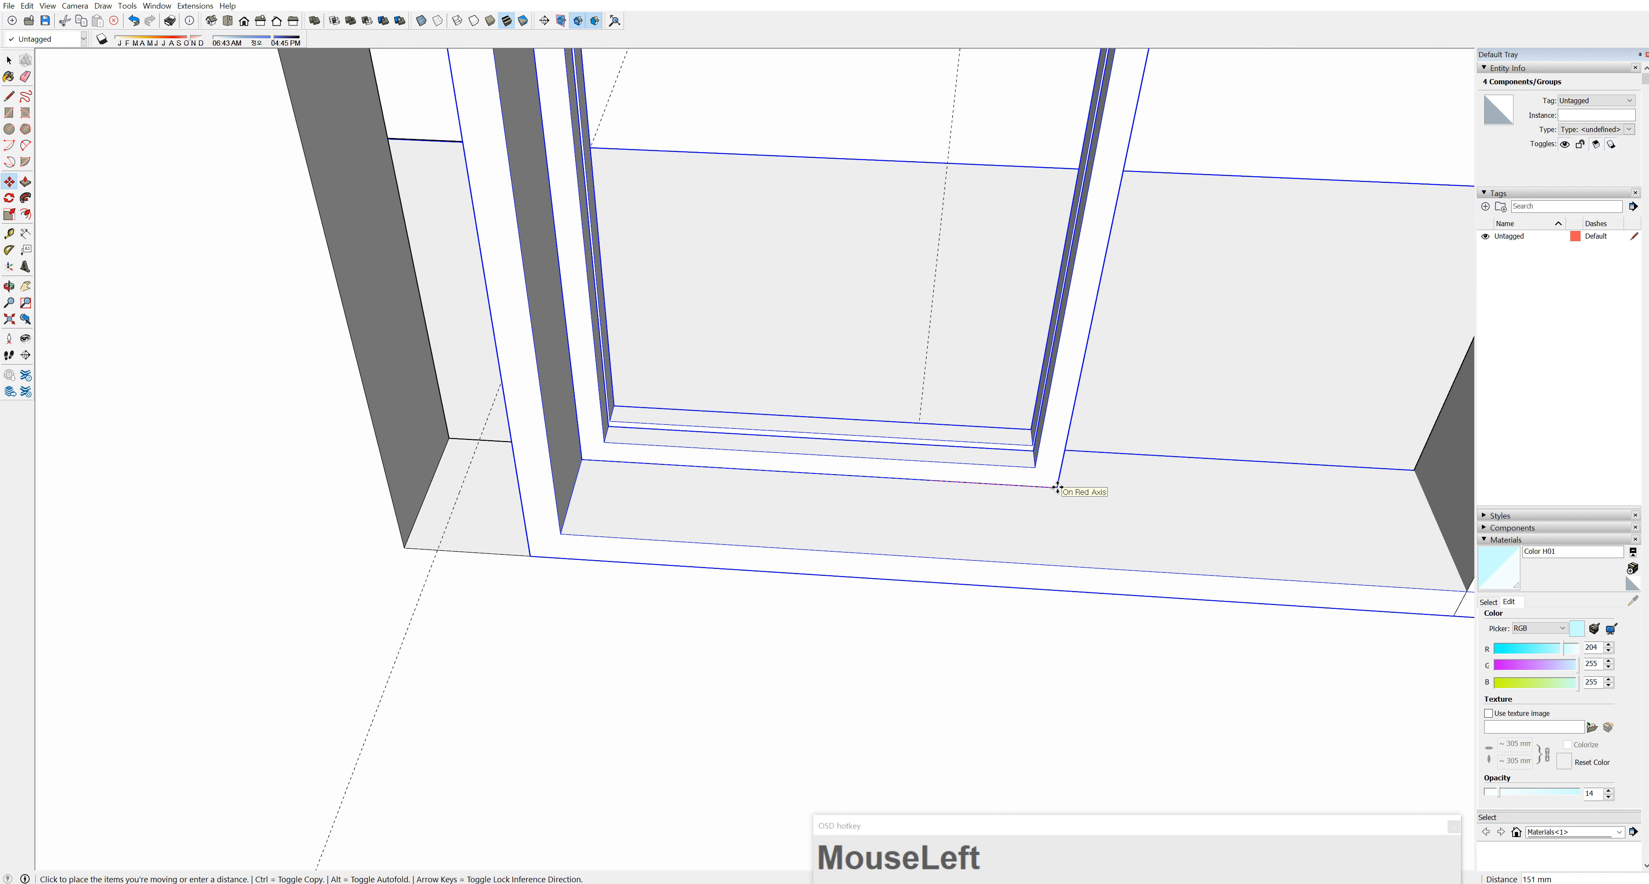
{"action": "key", "text": "Escape"}
{"action": "left_click", "coordinate": [914, 462]}
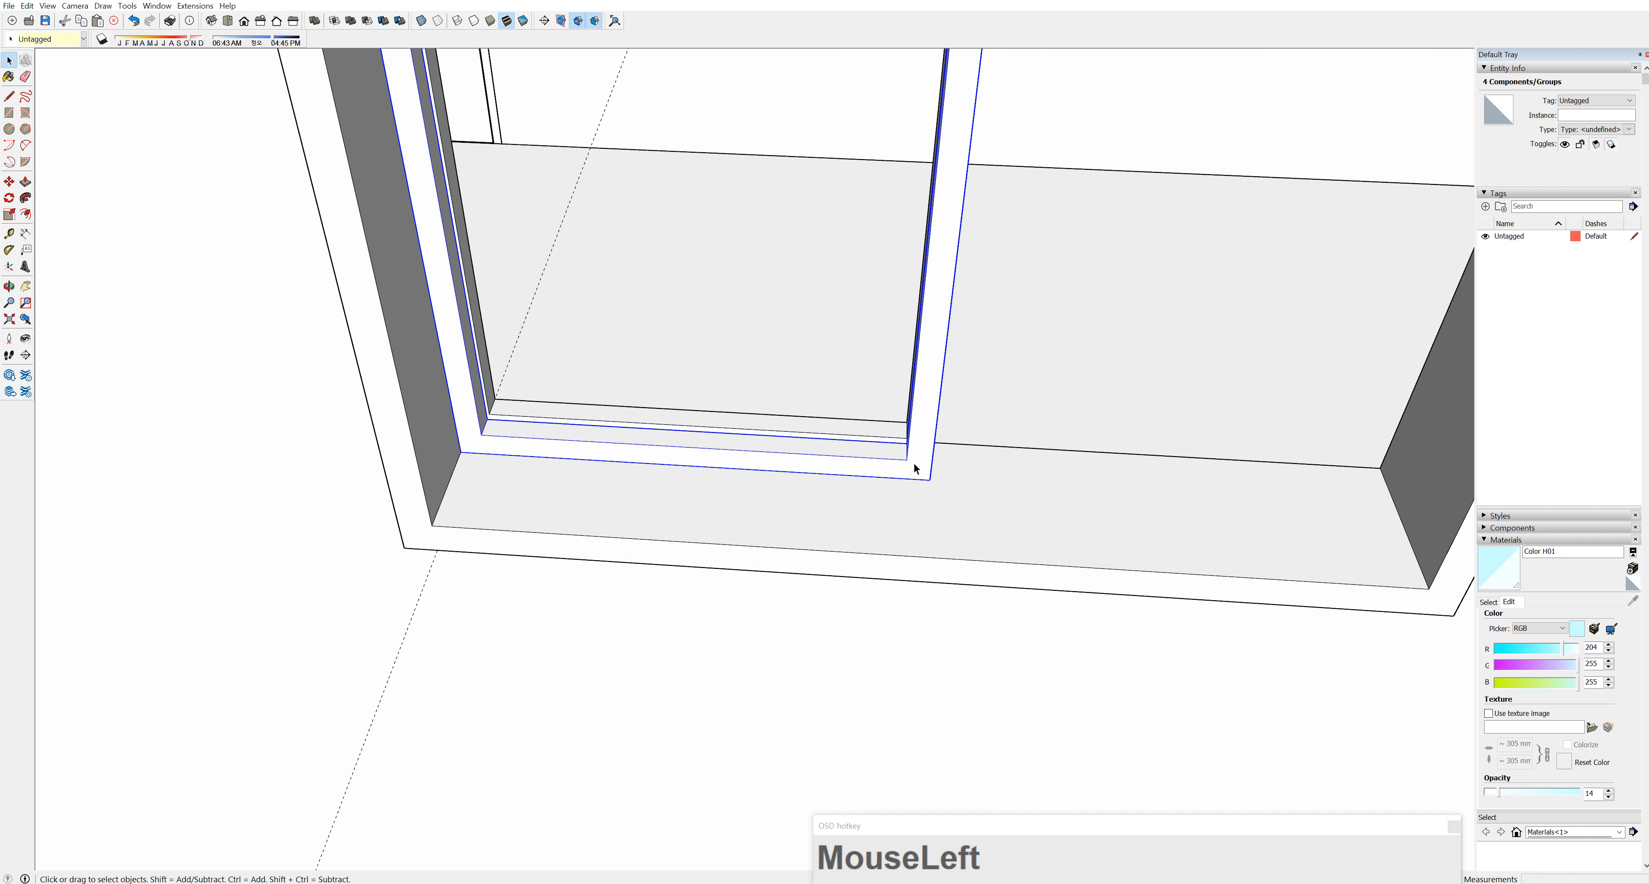
{"action": "left_click", "coordinate": [704, 331]}
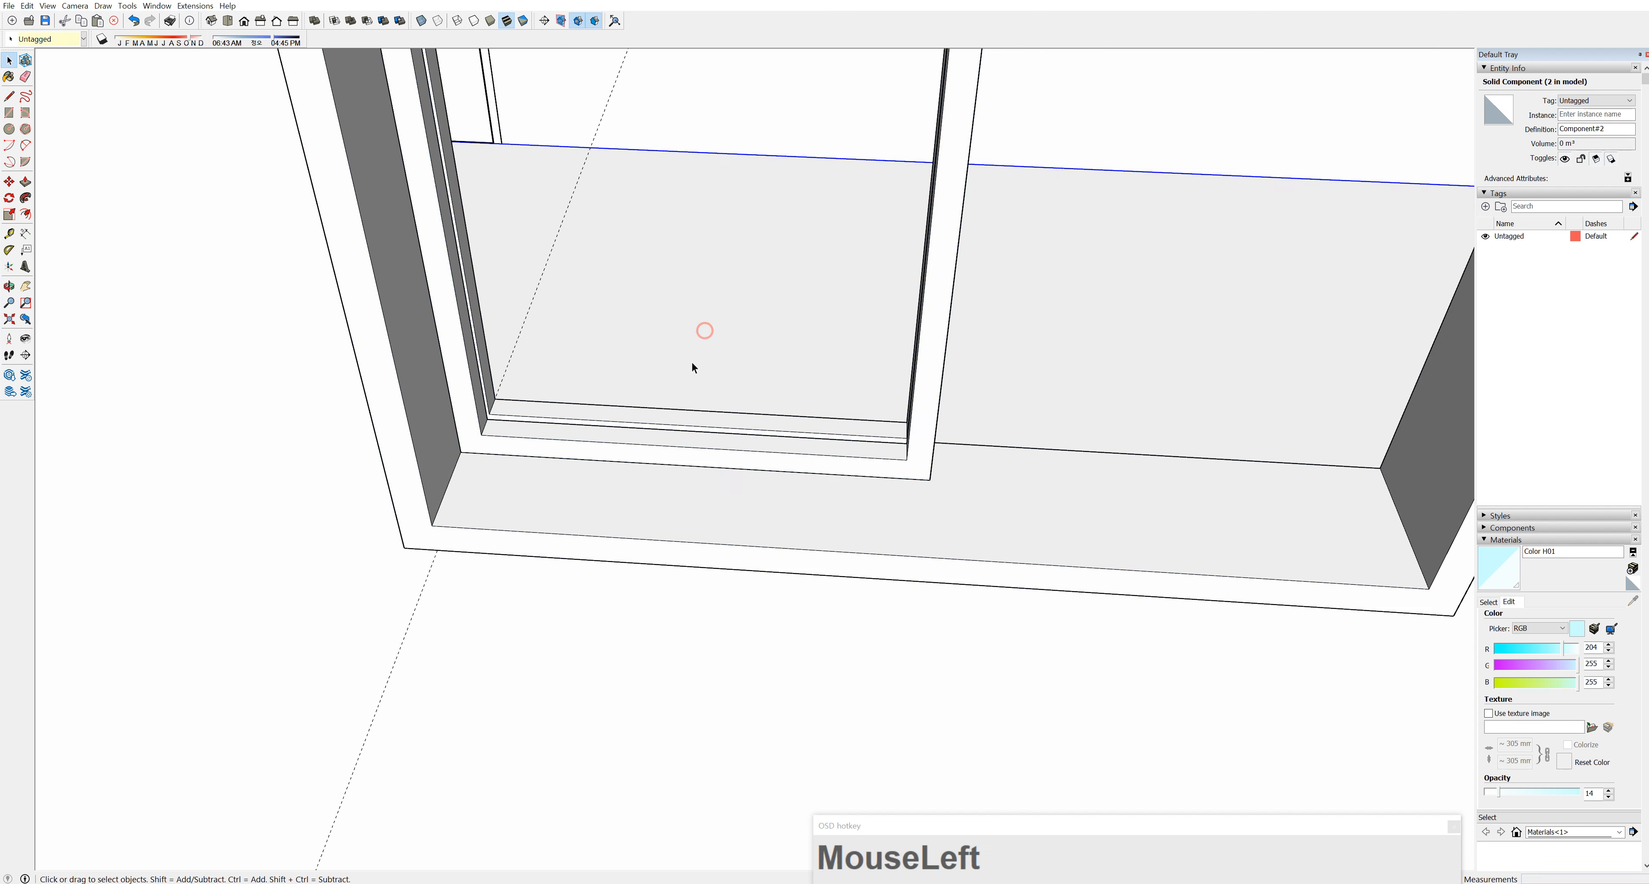
{"action": "left_click", "coordinate": [10, 59]}
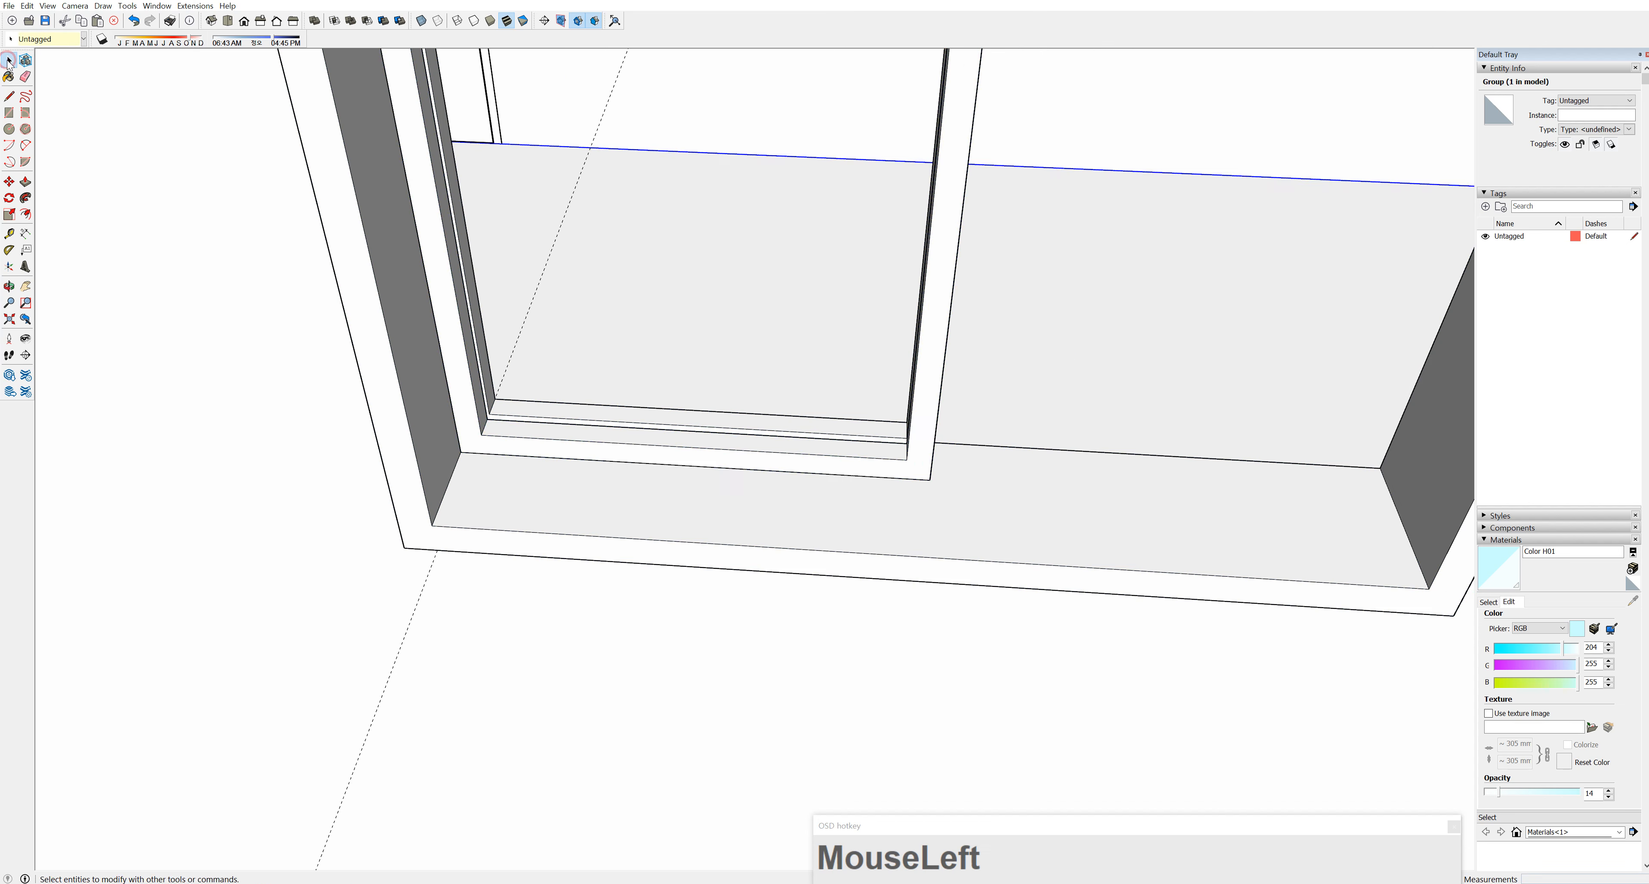
Move the copied sash along the red axis until its outer corner meets the opposite jamb of the window frame
{"action": "left_click", "coordinate": [918, 468]}
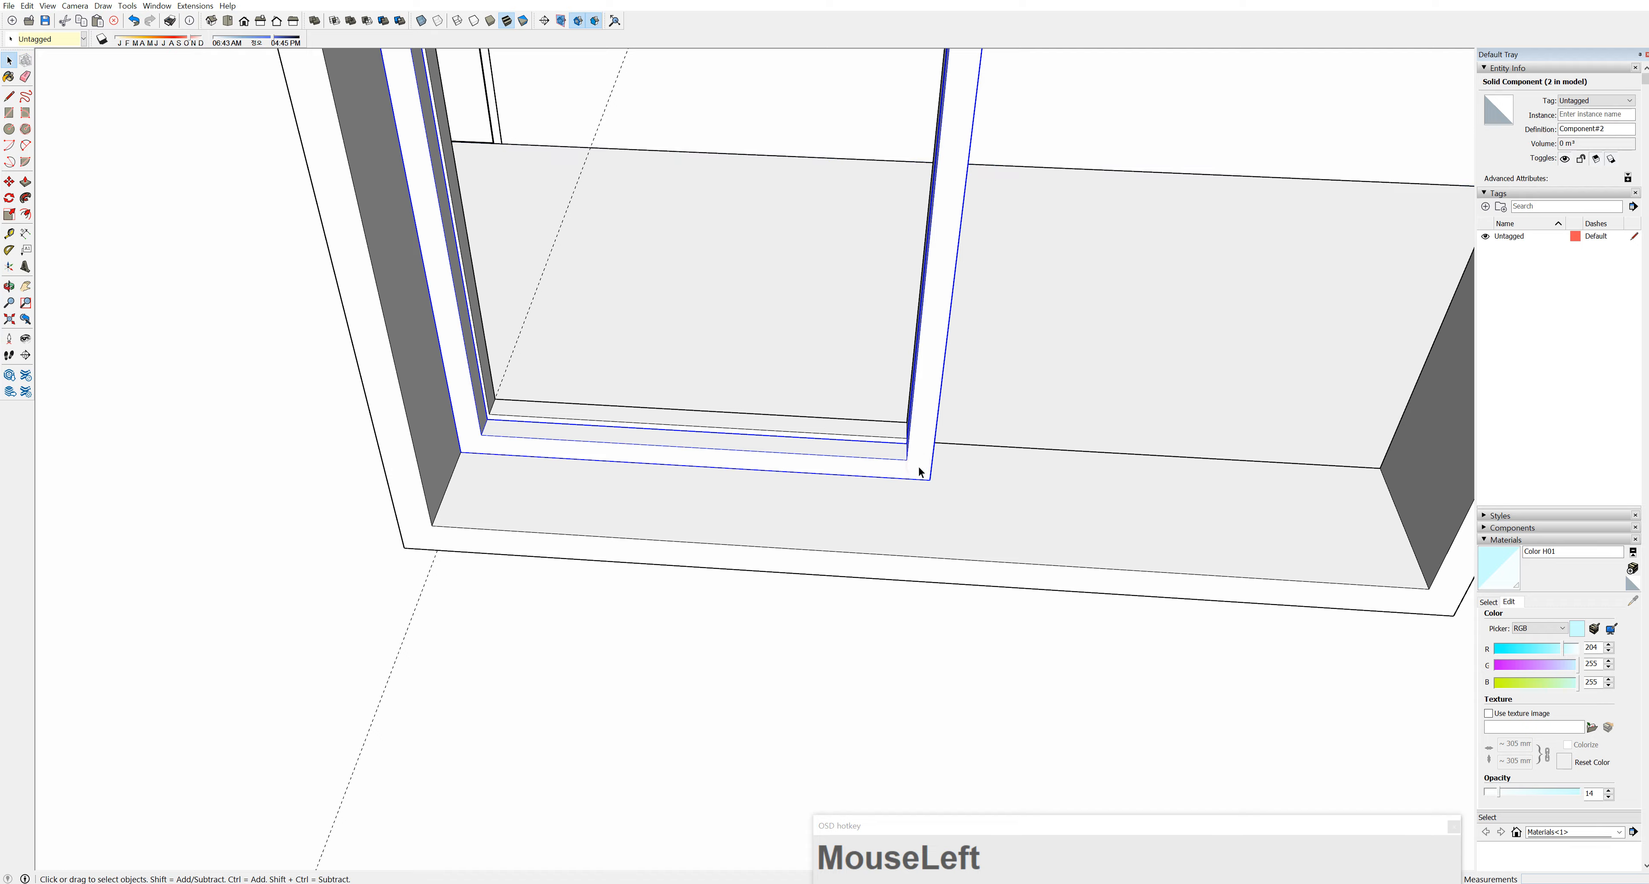
{"action": "left_click", "coordinate": [9, 181]}
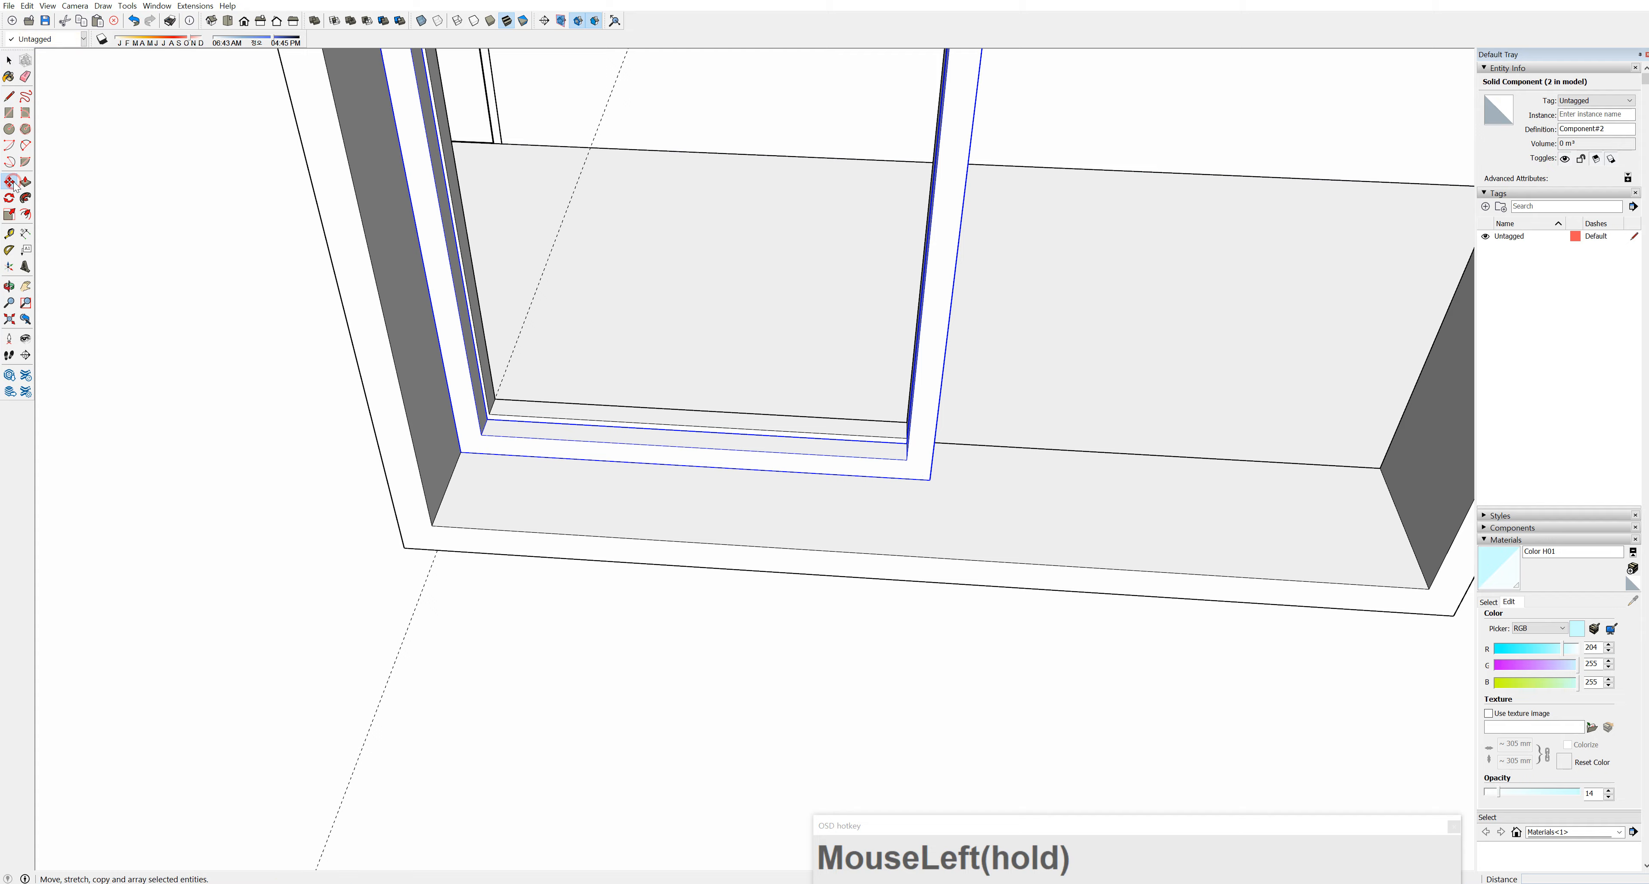
{"action": "left_click", "coordinate": [931, 480]}
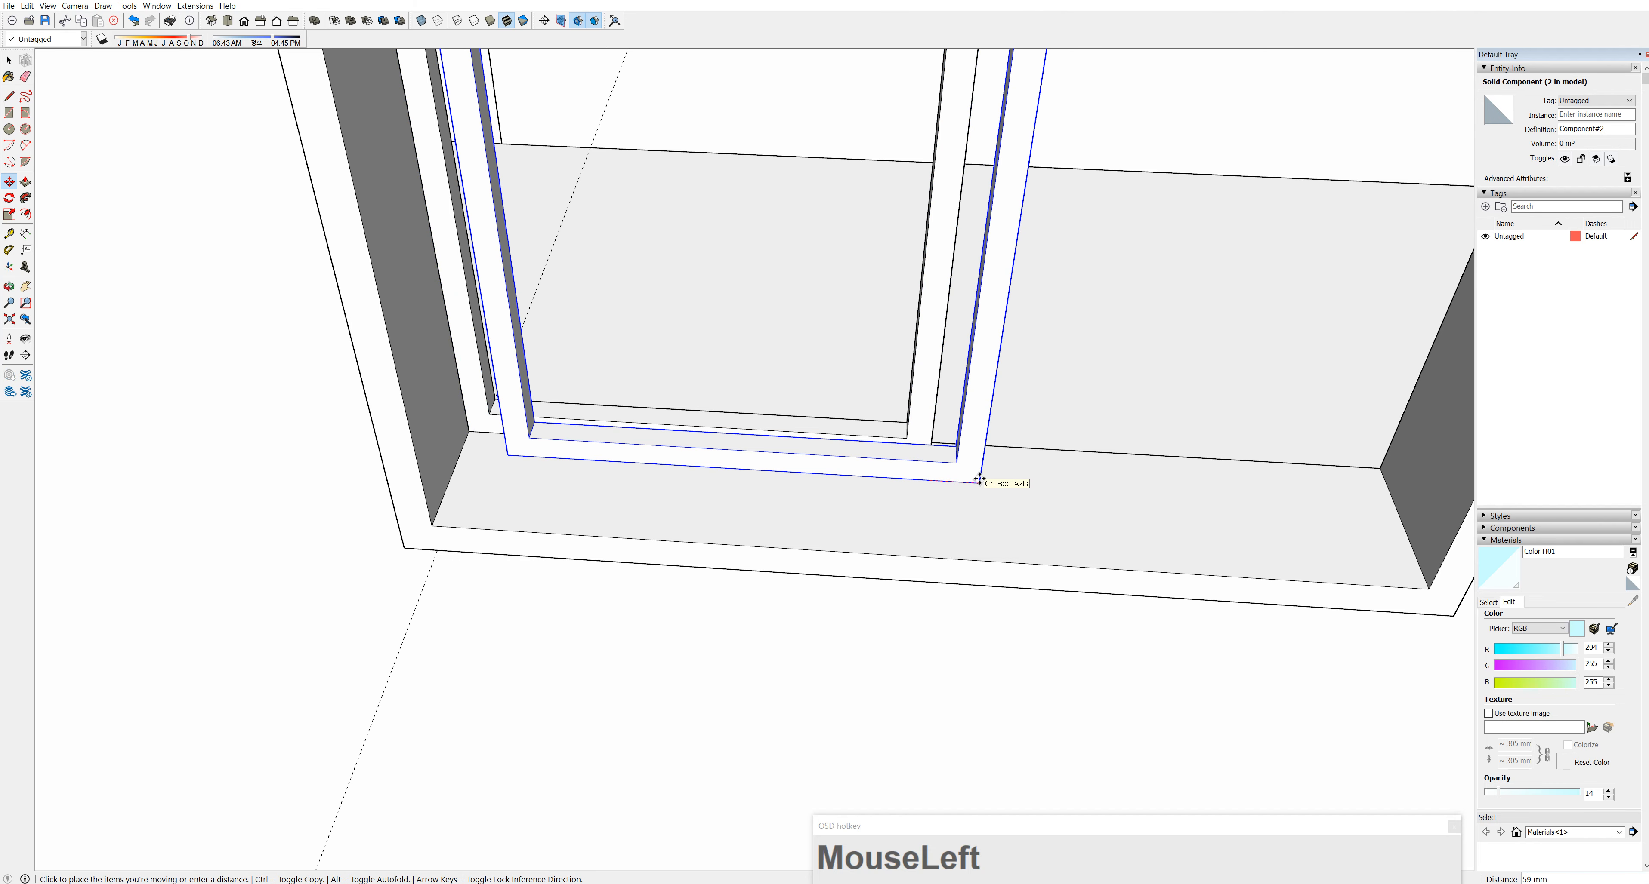
{"action": "key", "text": "shift"}
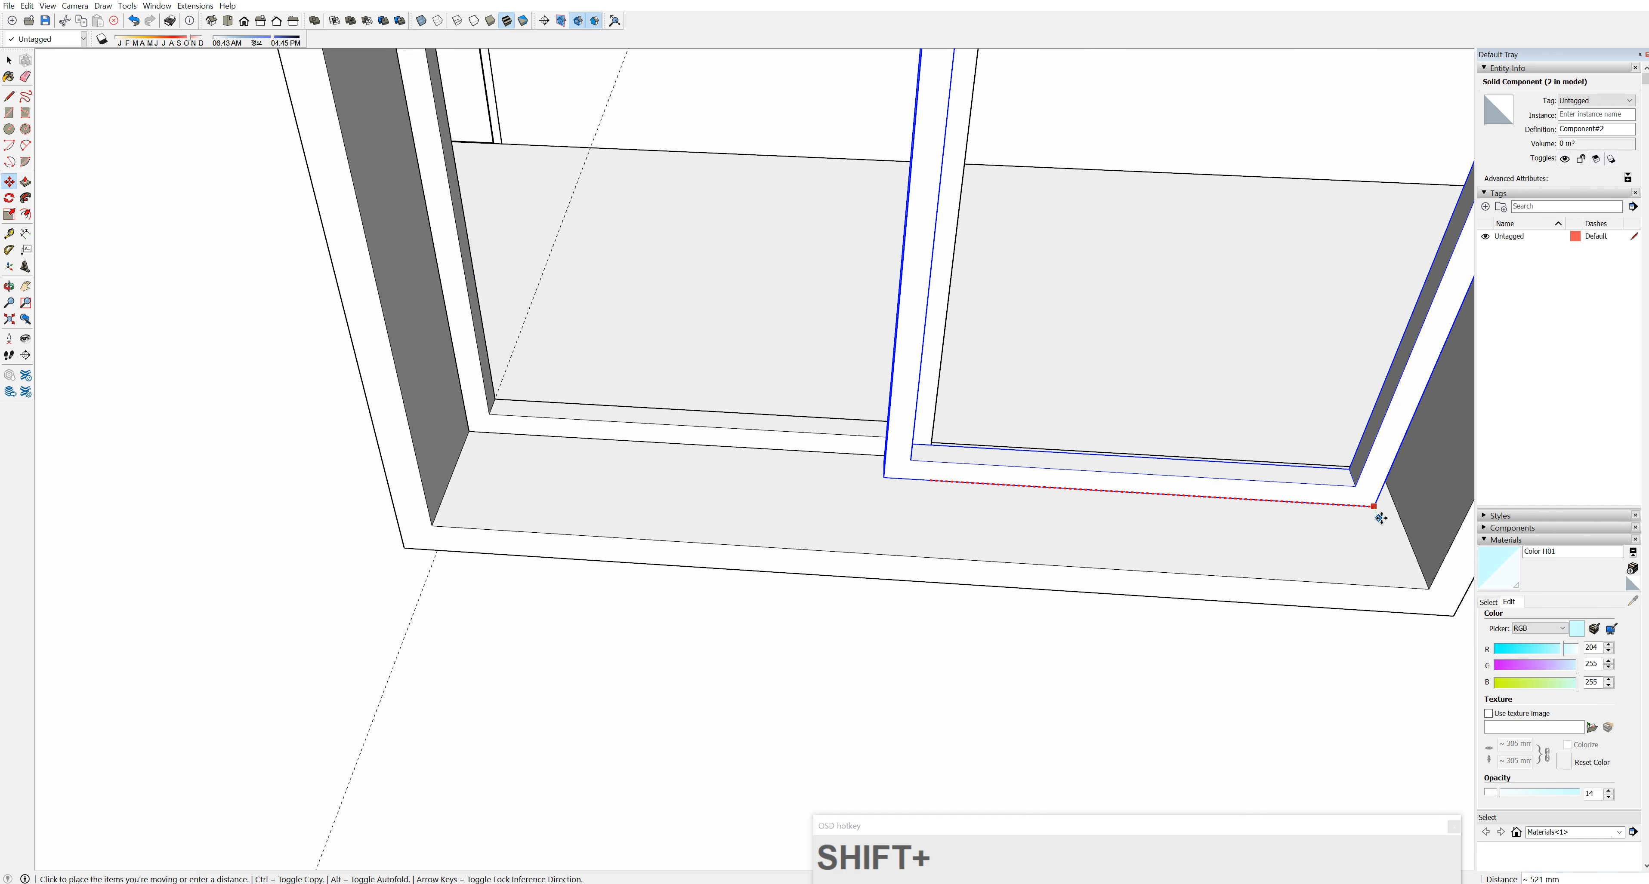
{"action": "left_click", "coordinate": [1397, 521], "text": "shift"}
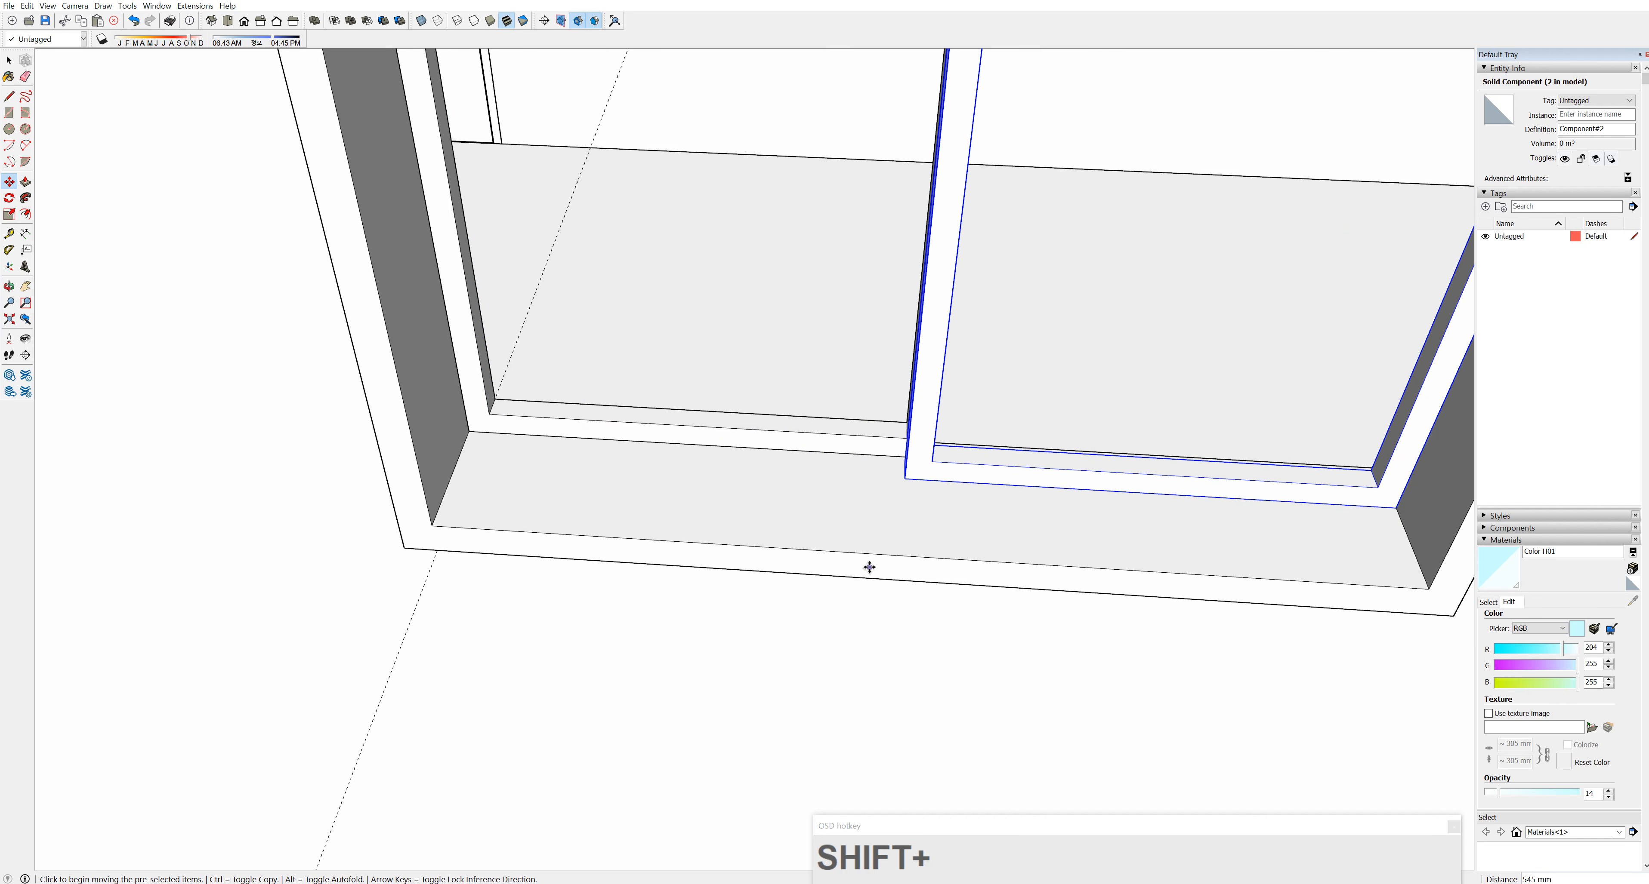
Select both window sashes together and move them 10 mm from the frame's face edge into its depth
{"action": "middle_click_drag", "start_coordinate": [868, 563], "coordinate": [1034, 630]}
{"action": "scroll", "coordinate": [994, 538], "scroll_direction": "down", "scroll_amount": 3}
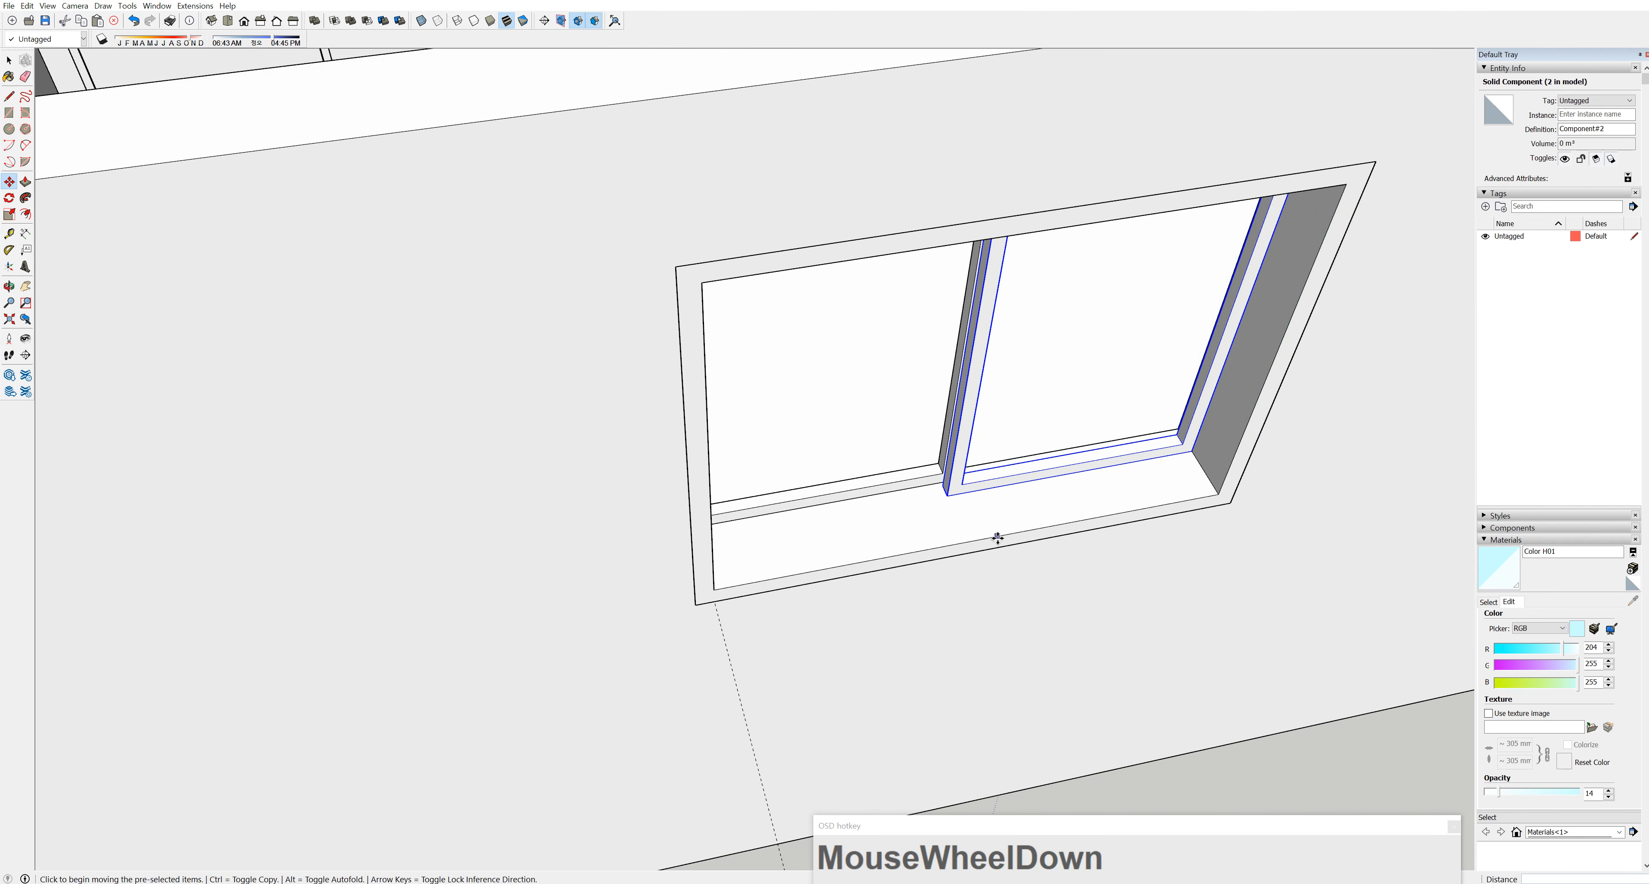
{"action": "middle_click_drag", "start_coordinate": [993, 538], "coordinate": [846, 435]}
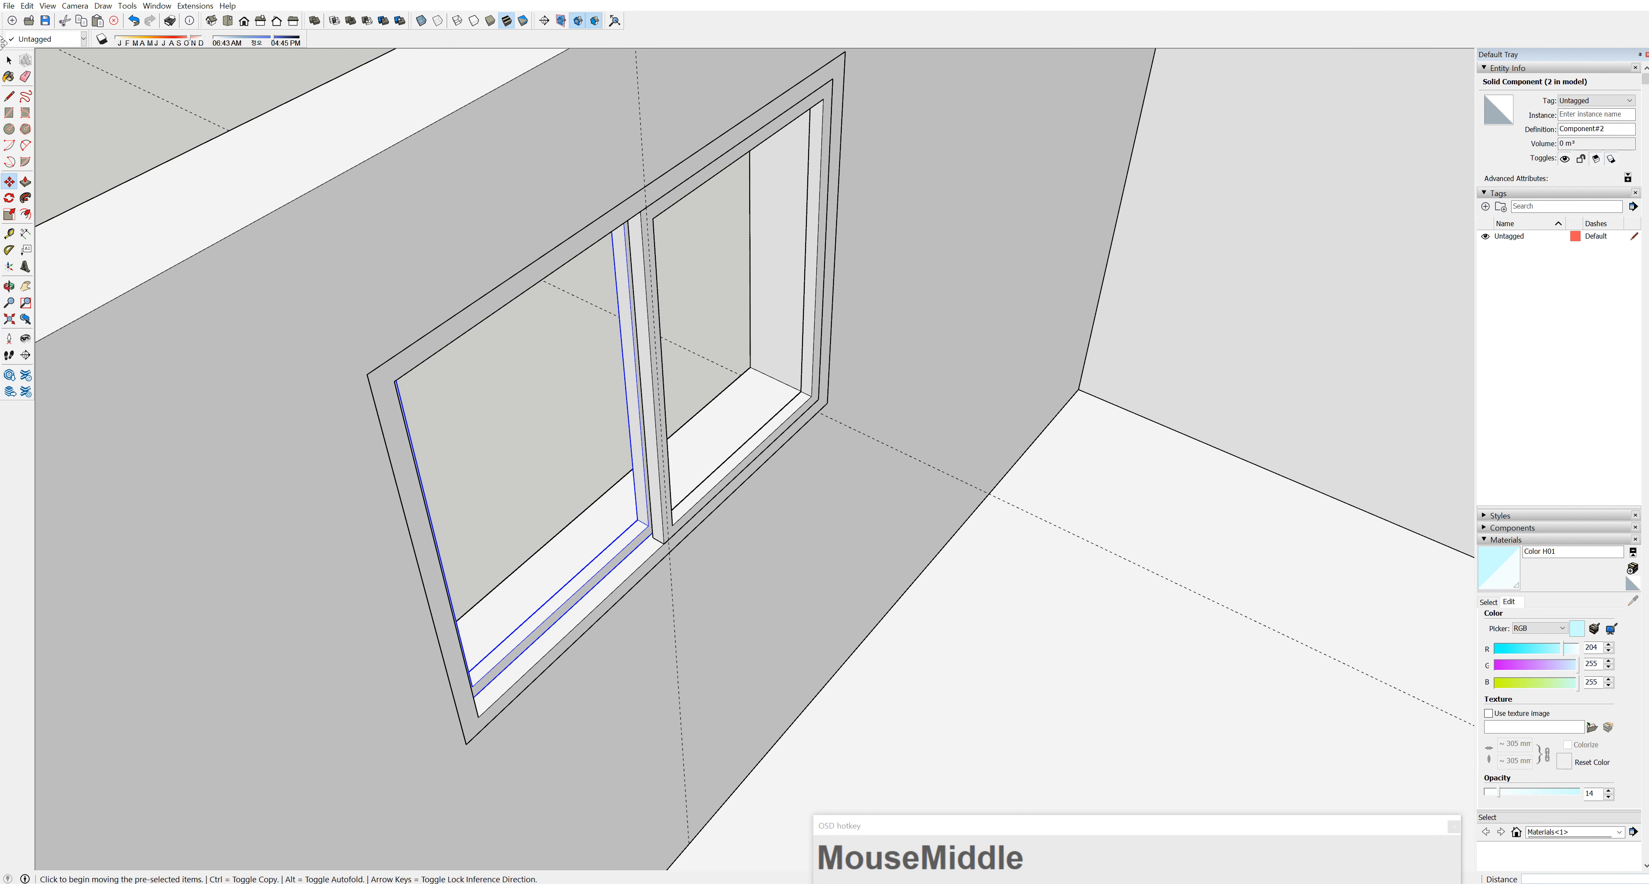
{"action": "left_click", "coordinate": [9, 60]}
{"action": "scroll", "coordinate": [621, 282], "scroll_direction": "up", "scroll_amount": 3}
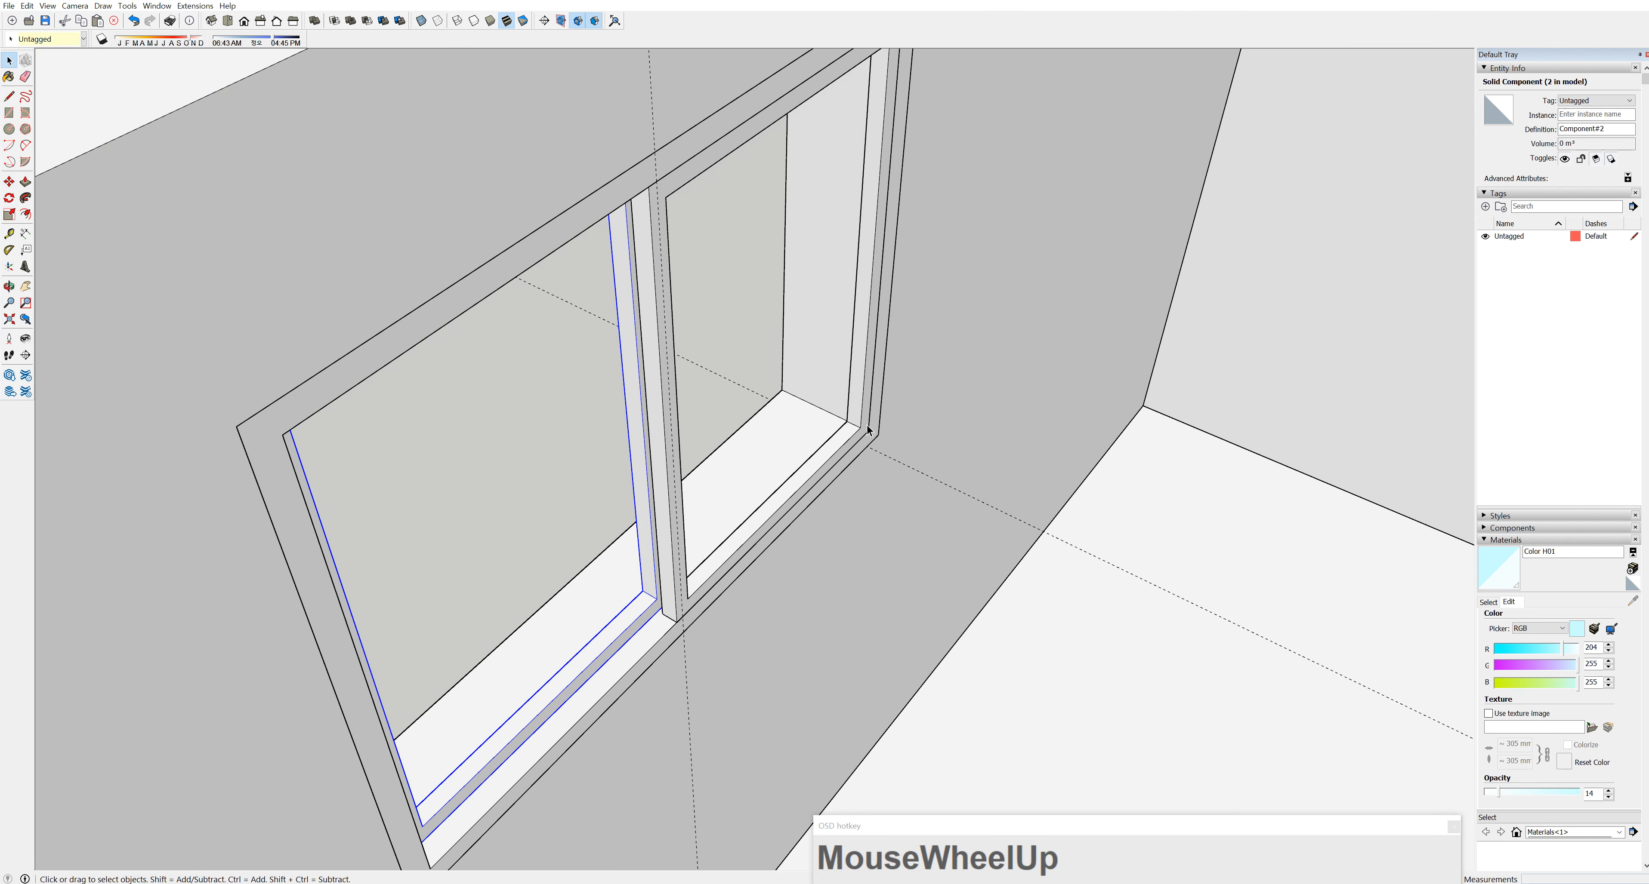
{"action": "left_click", "coordinate": [647, 507]}
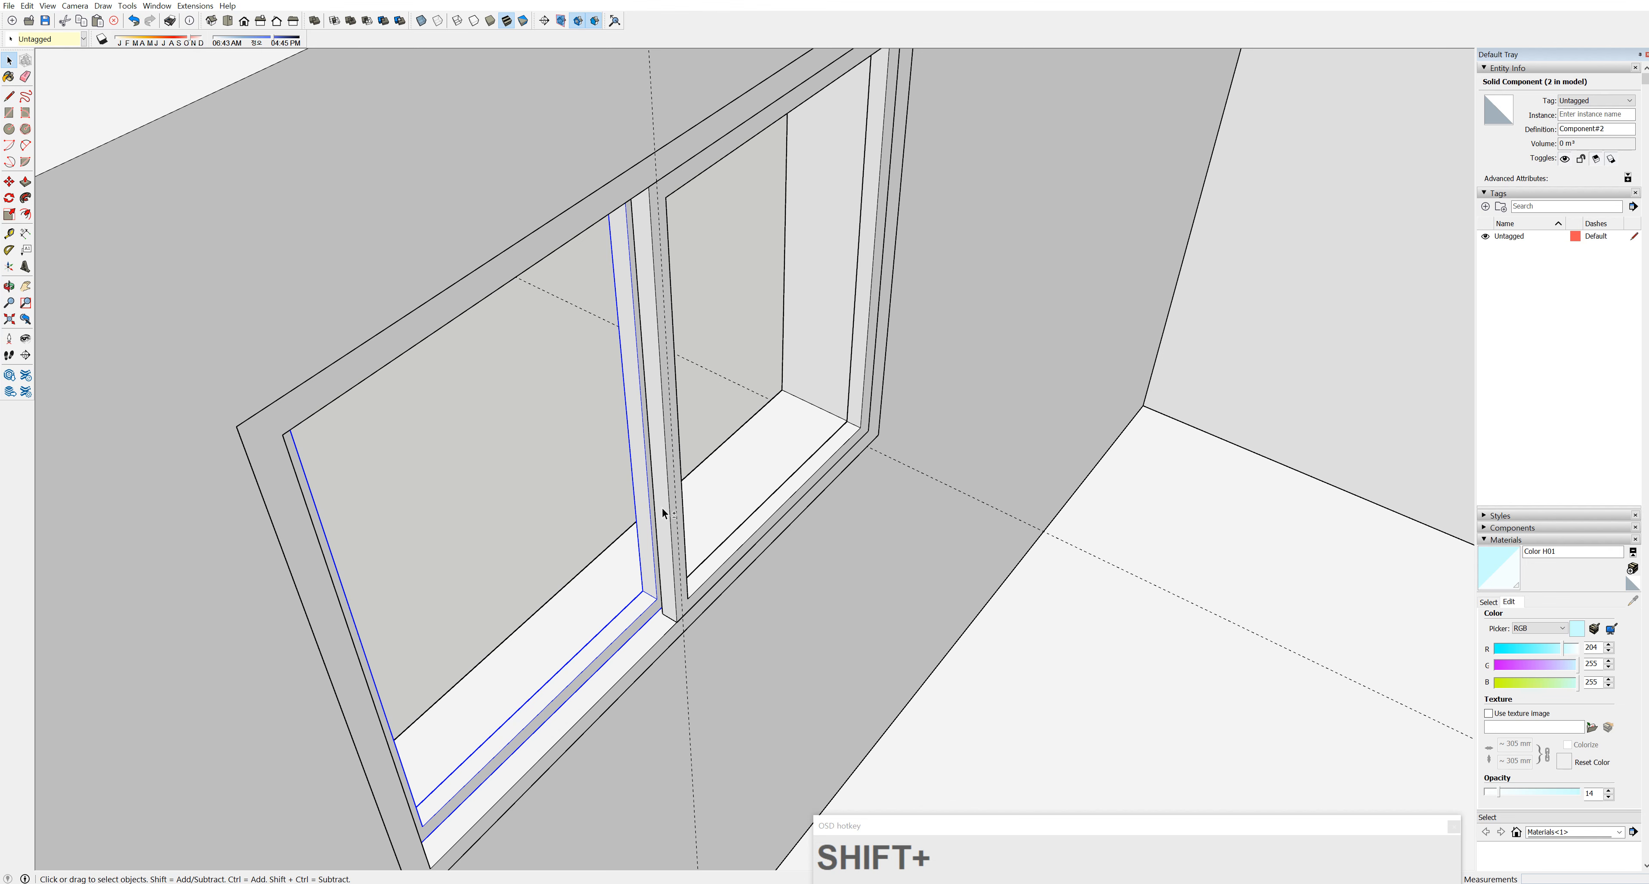
{"action": "left_click", "coordinate": [663, 509], "text": "shift"}
{"action": "scroll", "coordinate": [865, 439], "scroll_direction": "up", "scroll_amount": 2}
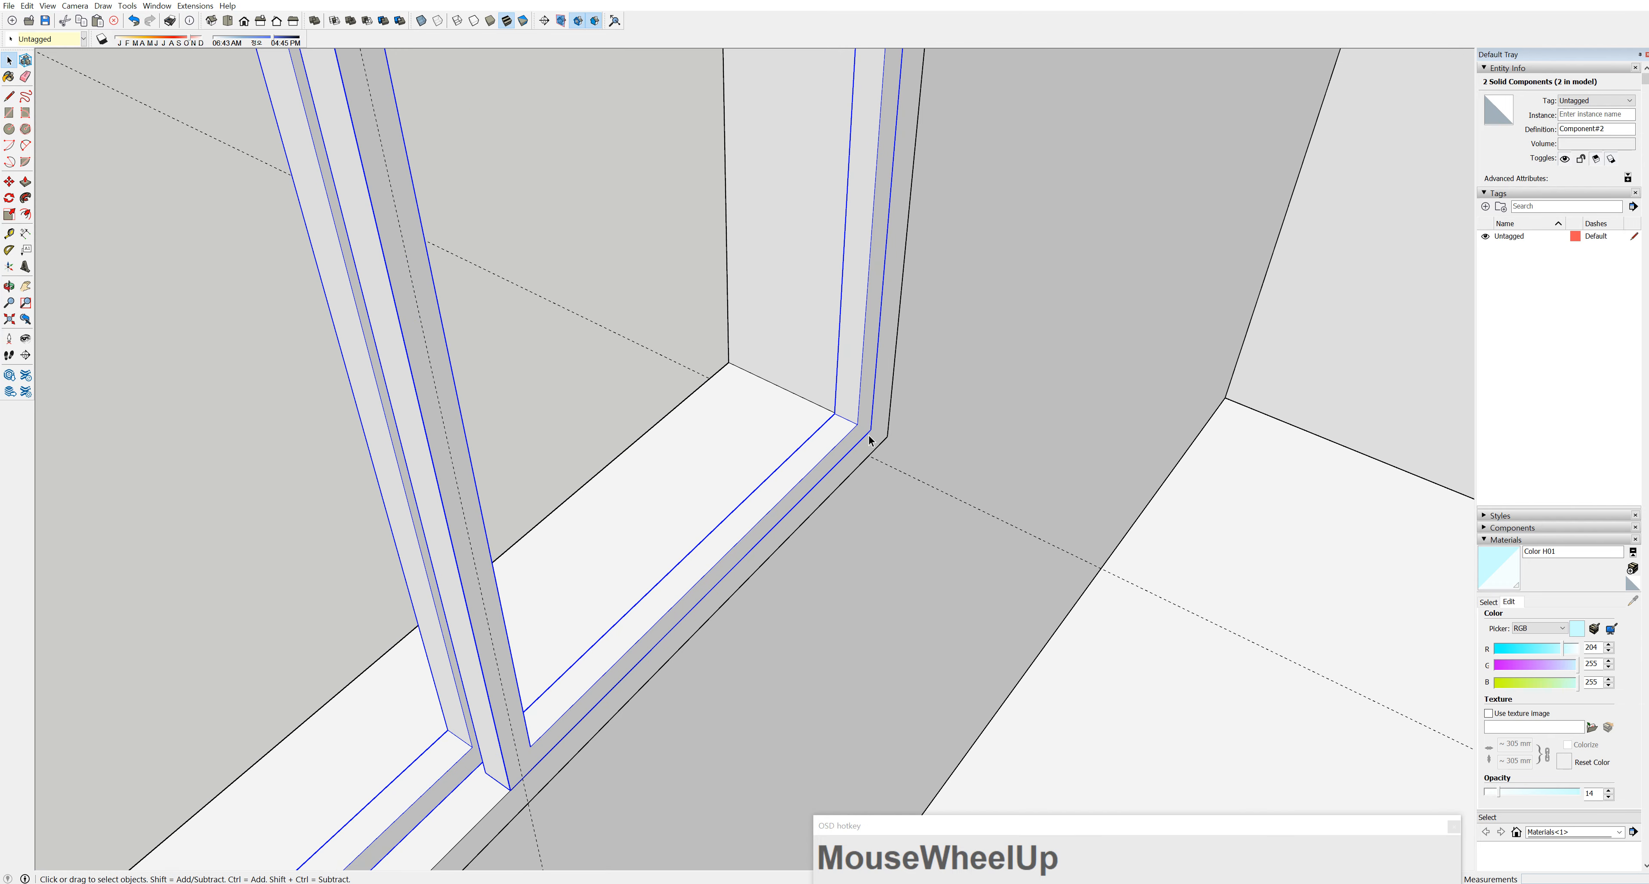
{"action": "key", "text": "m"}
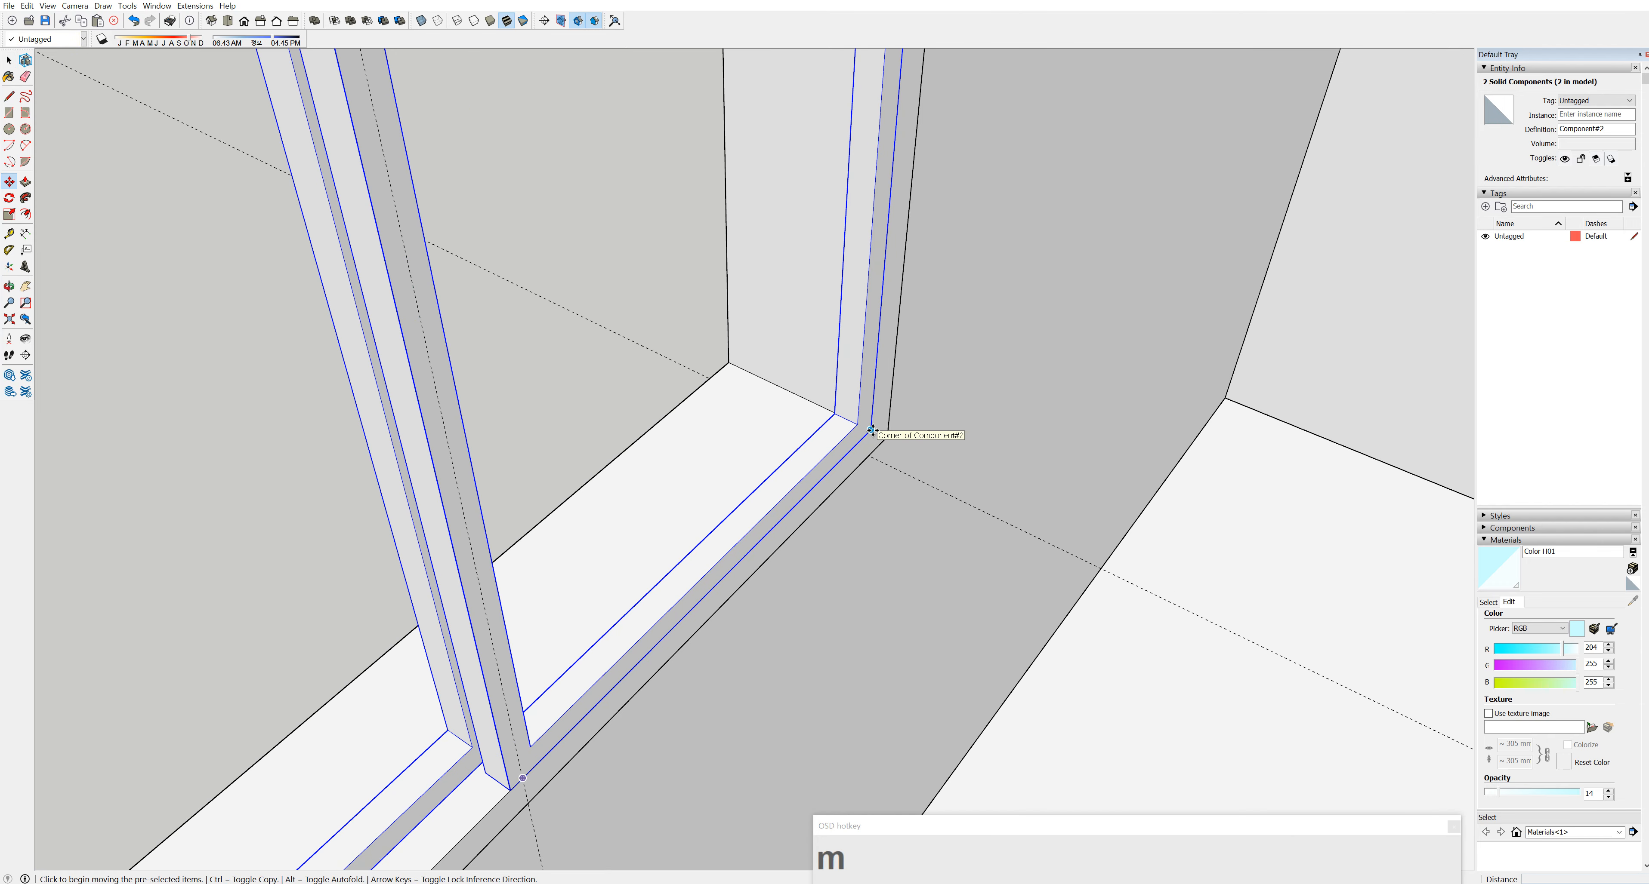
{"action": "left_click", "coordinate": [872, 431]}
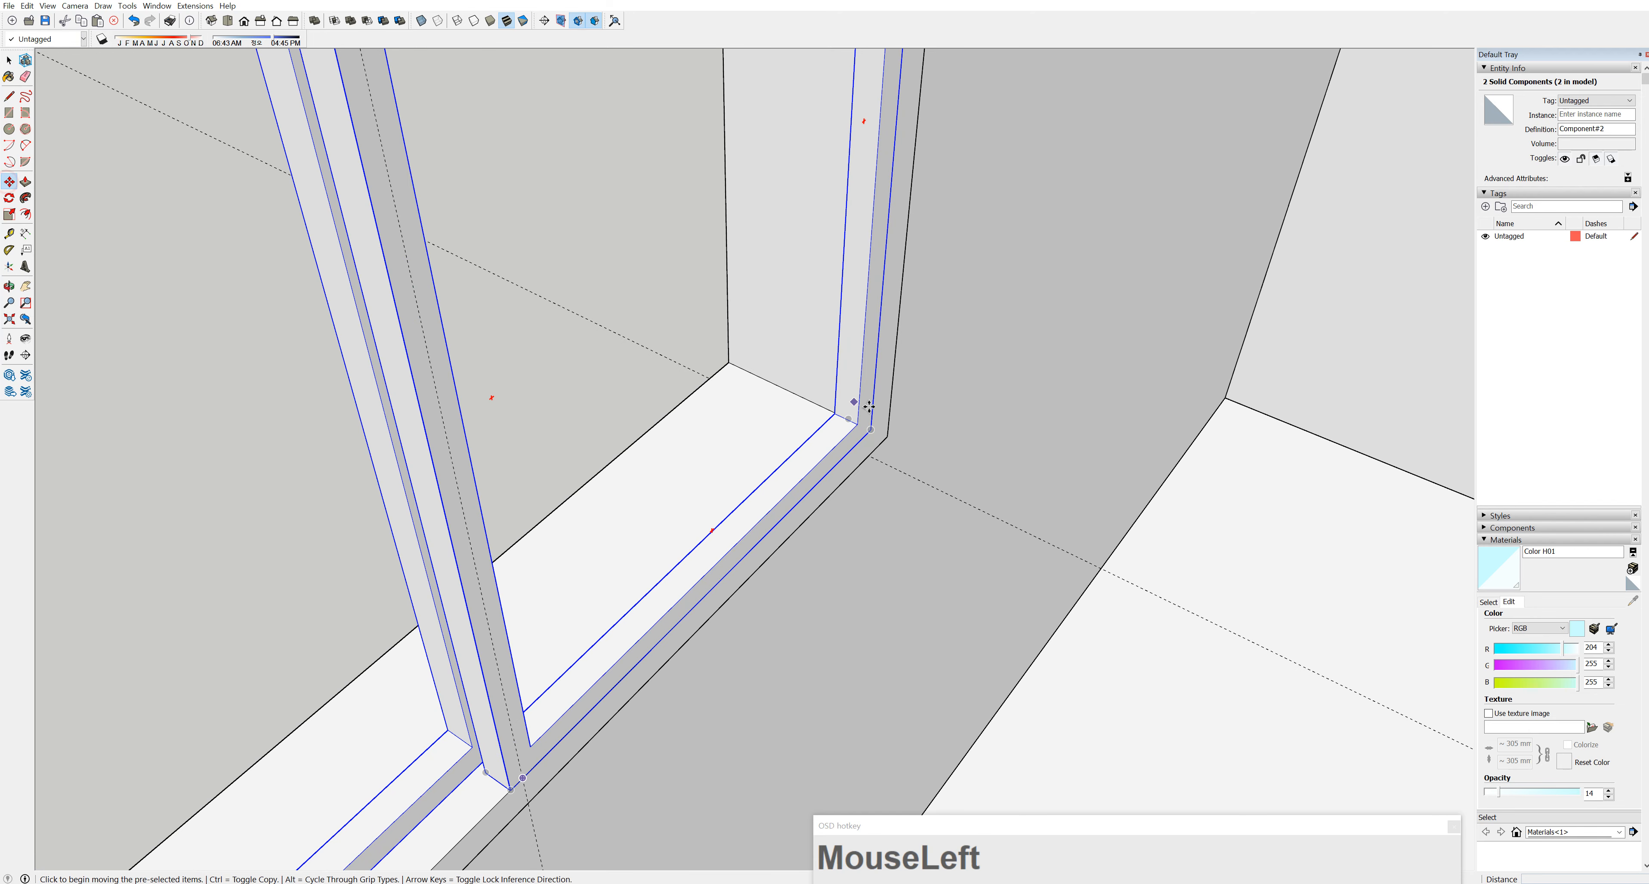
{"action": "left_click", "coordinate": [868, 428]}
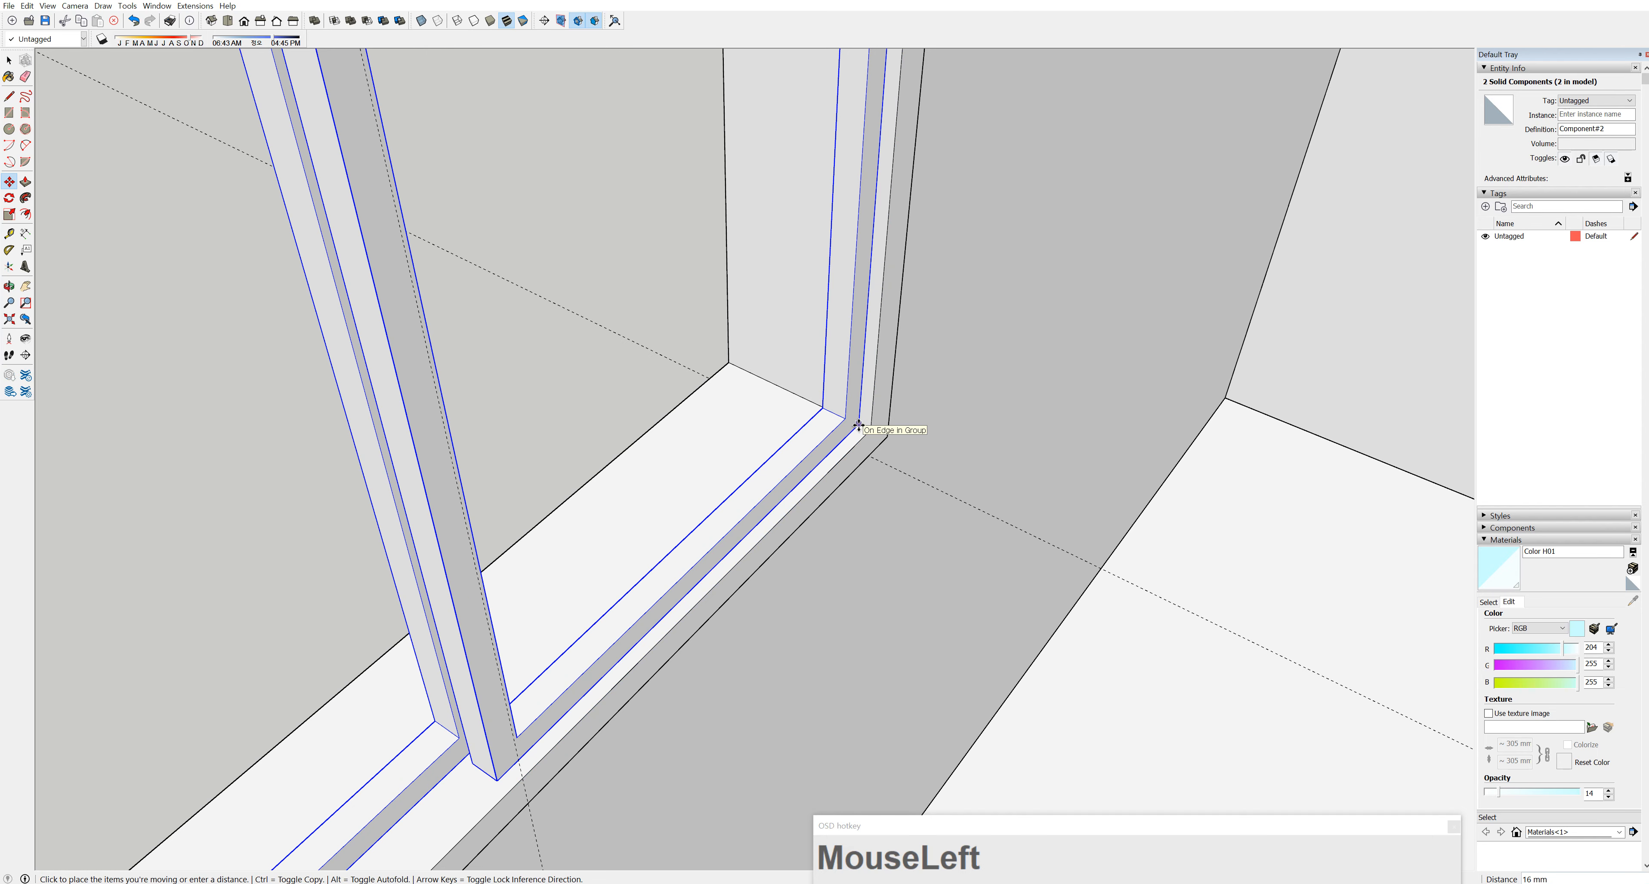
{"action": "type", "text": "10"}
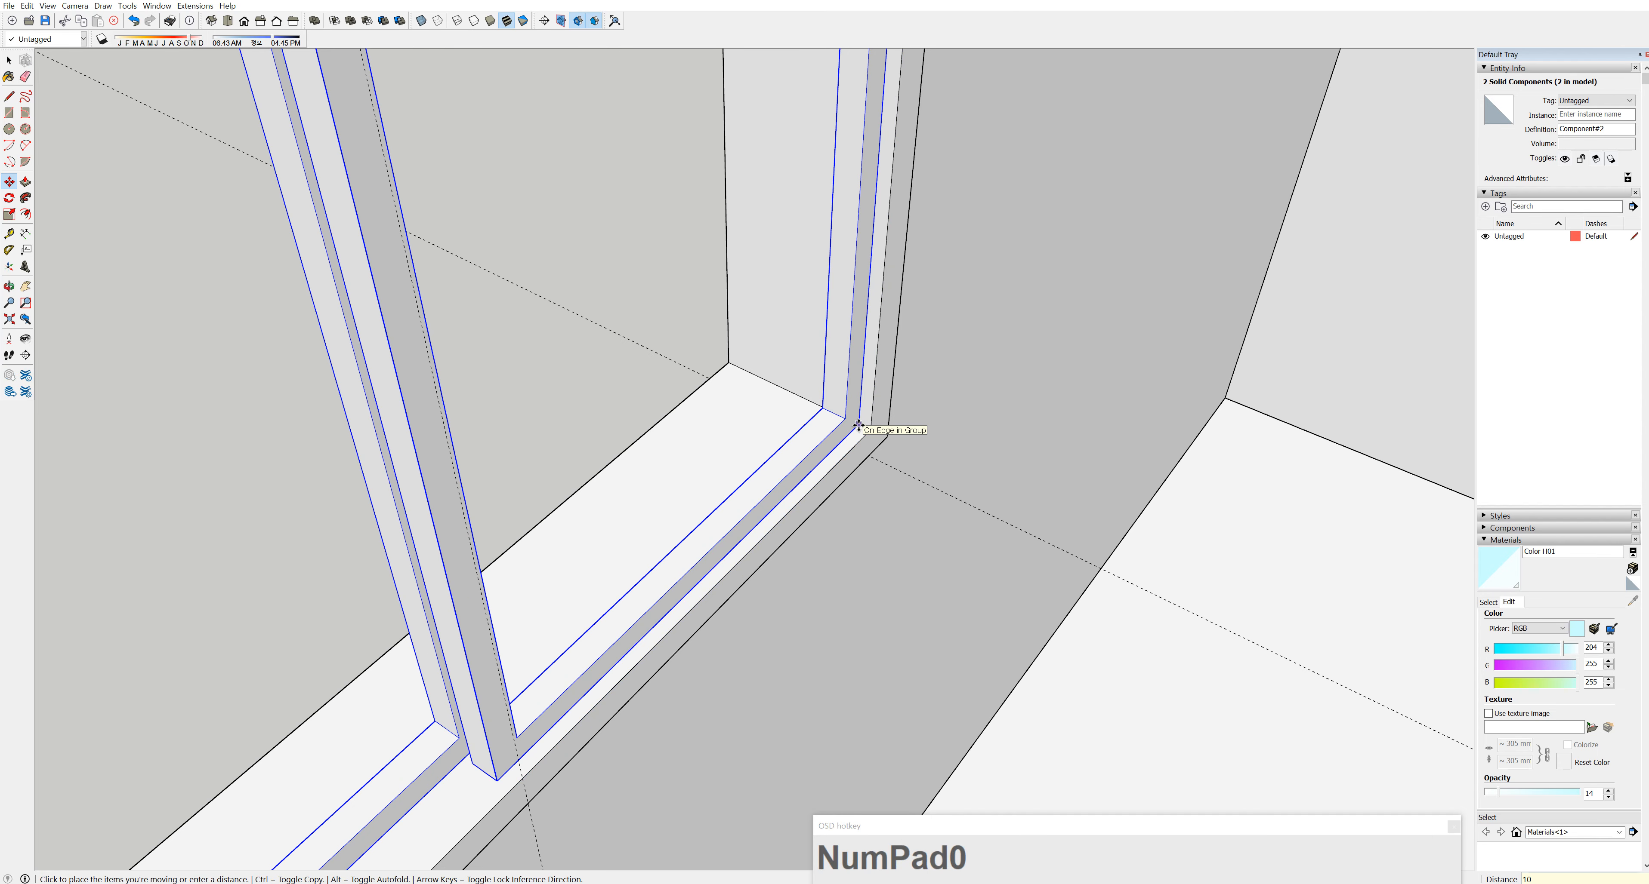
{"action": "key", "text": "Return"}
Copy the two sashes about 120 mm through the frame's depth, from their lower outer corner to the frame's opposite-face corner
{"action": "middle_click_drag", "start_coordinate": [745, 434], "coordinate": [1055, 471]}
{"action": "scroll", "coordinate": [760, 467], "scroll_direction": "down", "scroll_amount": 5}
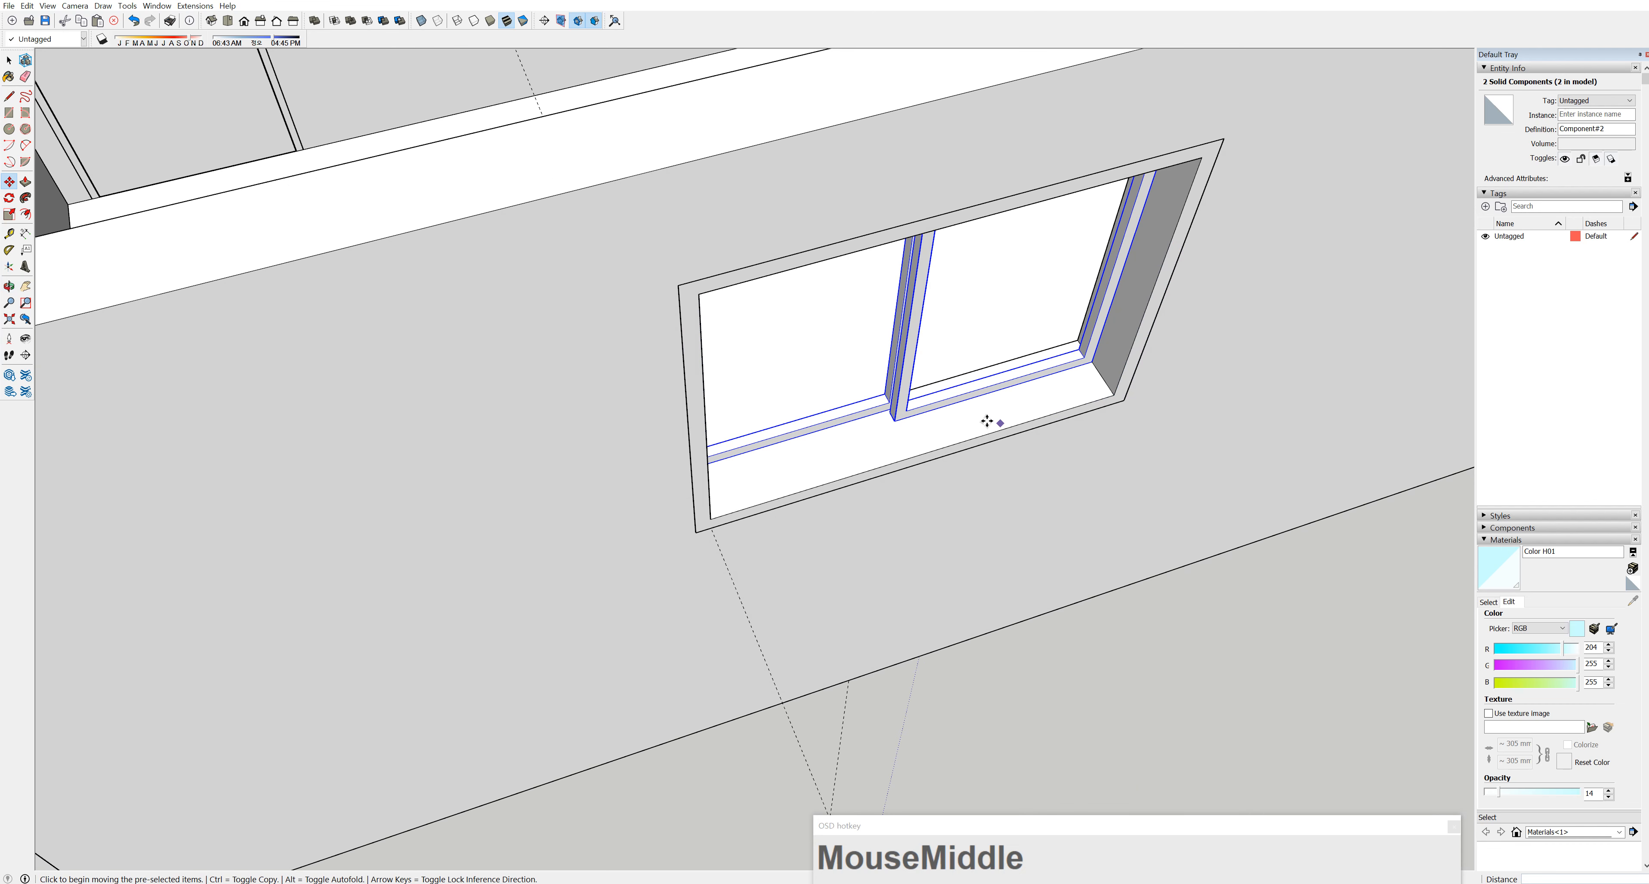
{"action": "middle_click_drag", "start_coordinate": [986, 423], "coordinate": [857, 429], "text": "shift"}
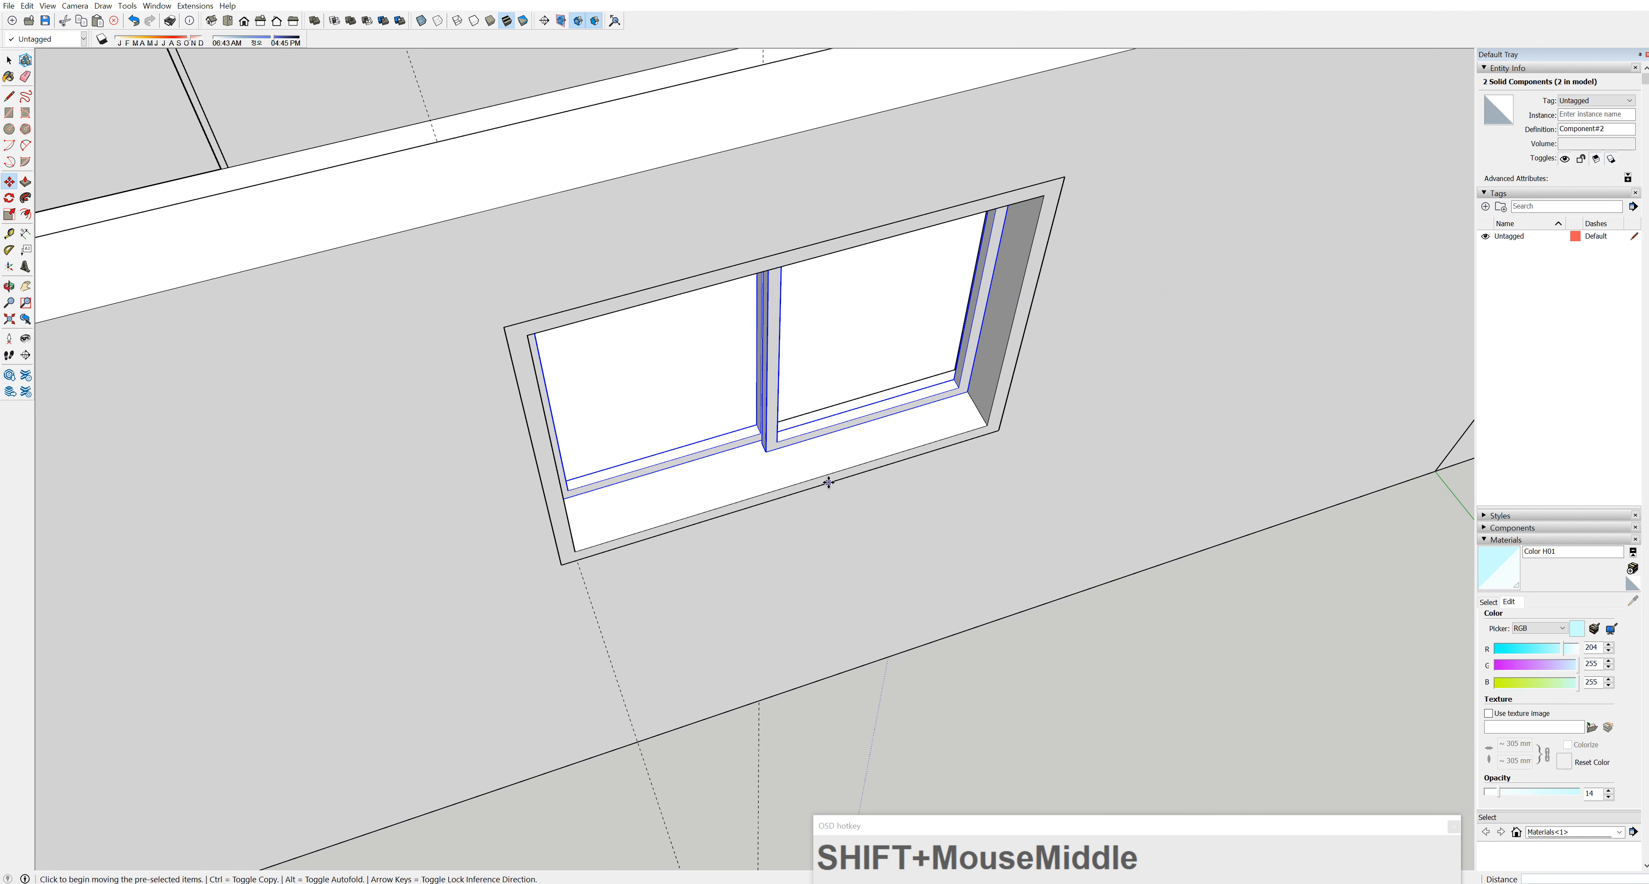
{"action": "scroll", "coordinate": [796, 407], "scroll_direction": "up", "scroll_amount": 5}
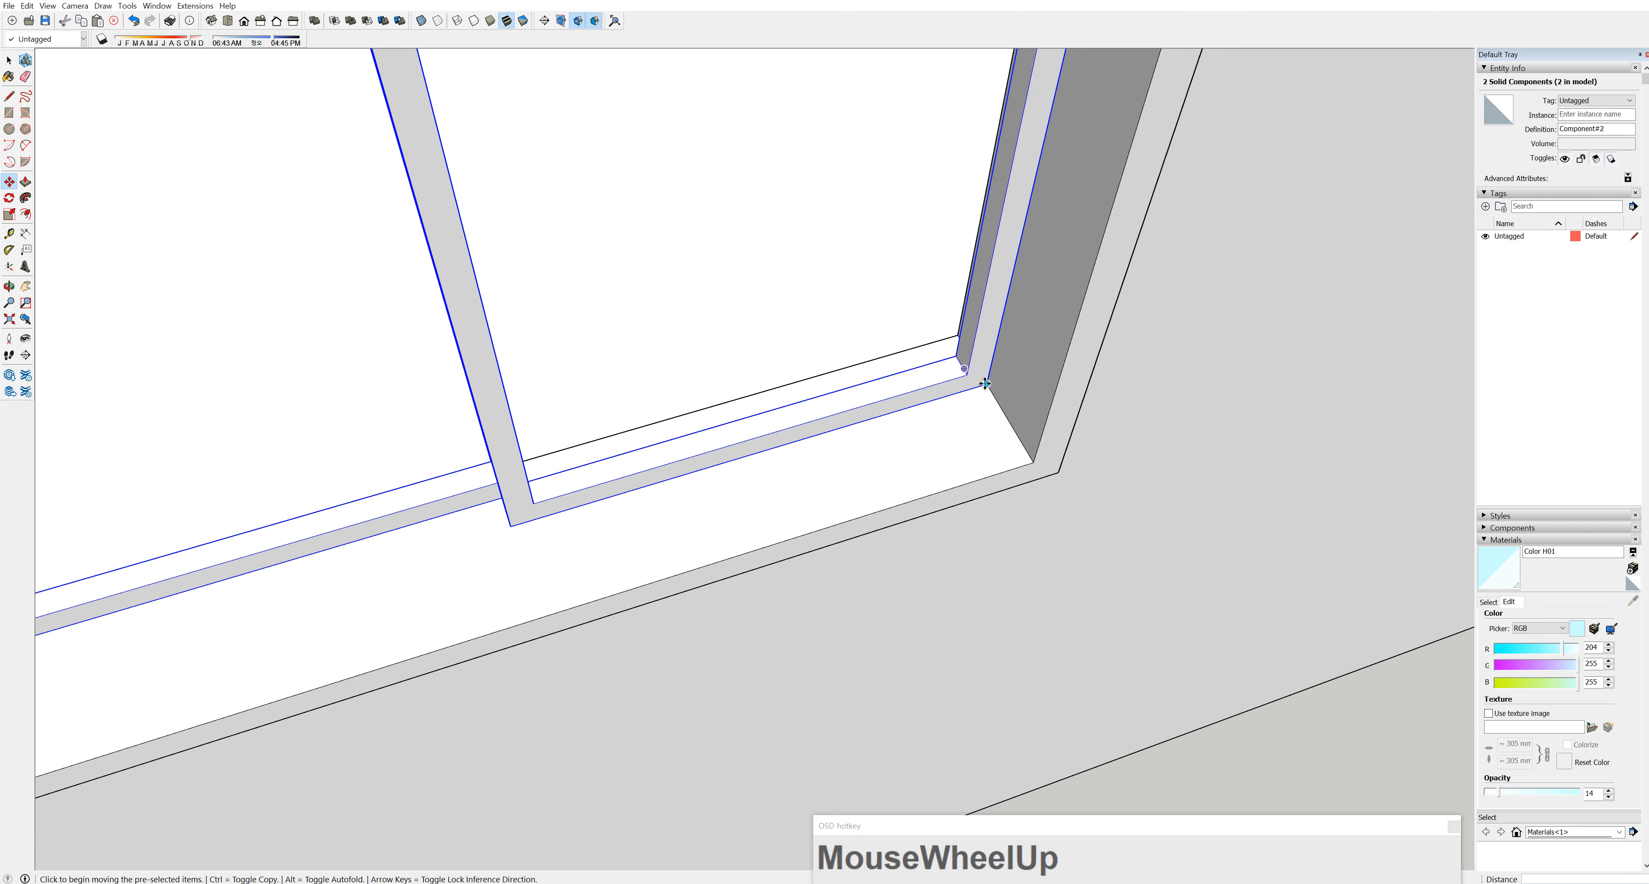
{"action": "scroll", "coordinate": [635, 473], "scroll_direction": "down", "scroll_amount": 4}
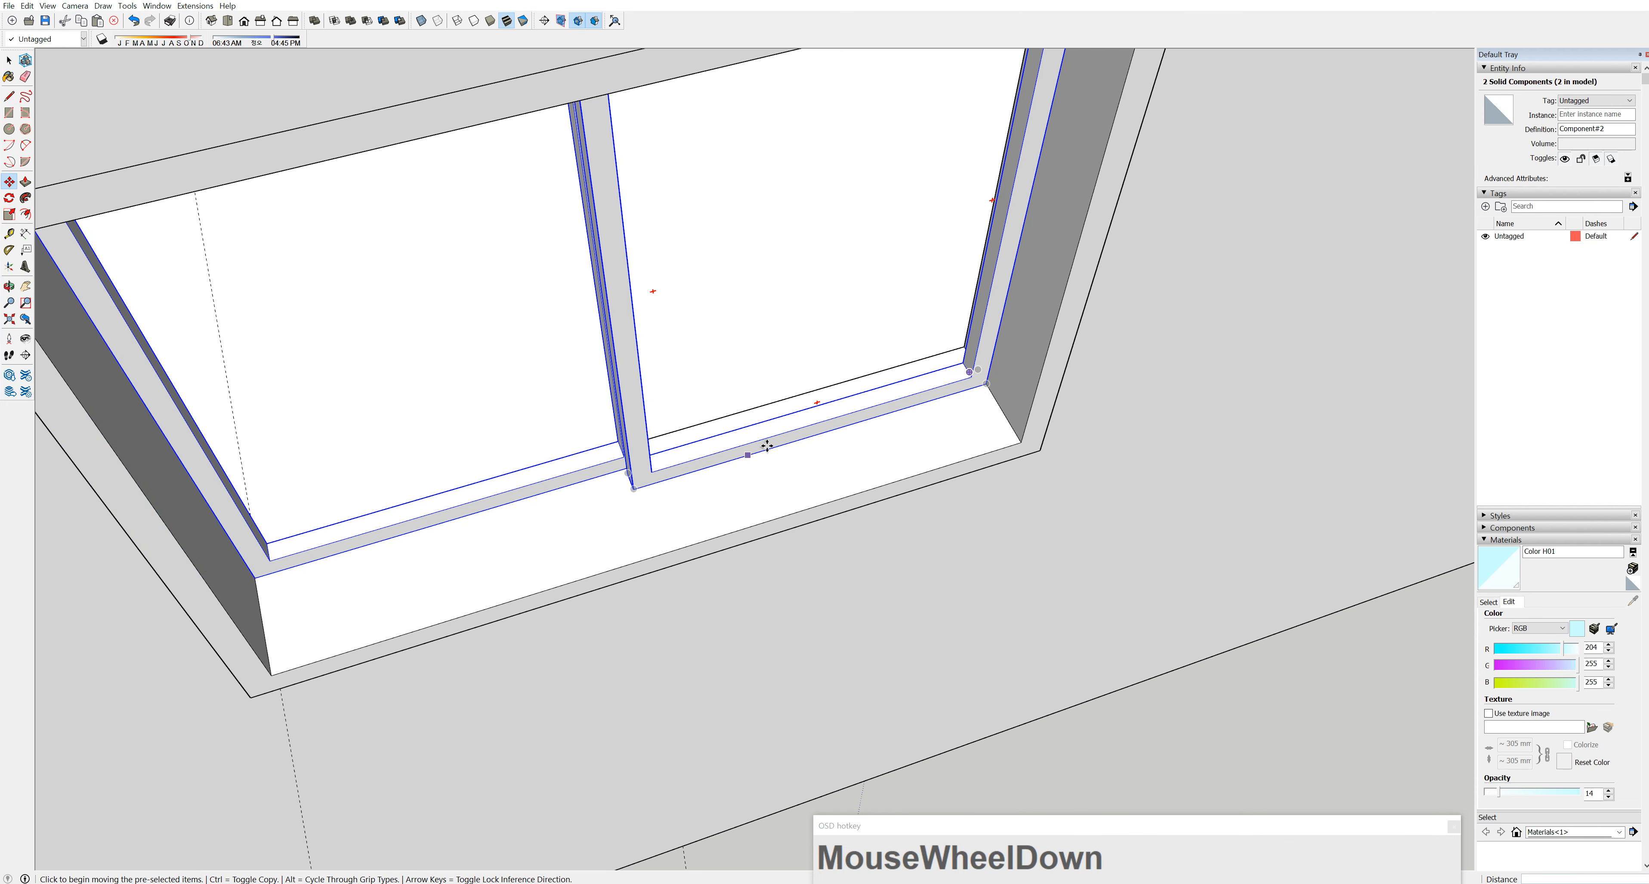
{"action": "scroll", "coordinate": [992, 385], "scroll_direction": "up", "scroll_amount": 2}
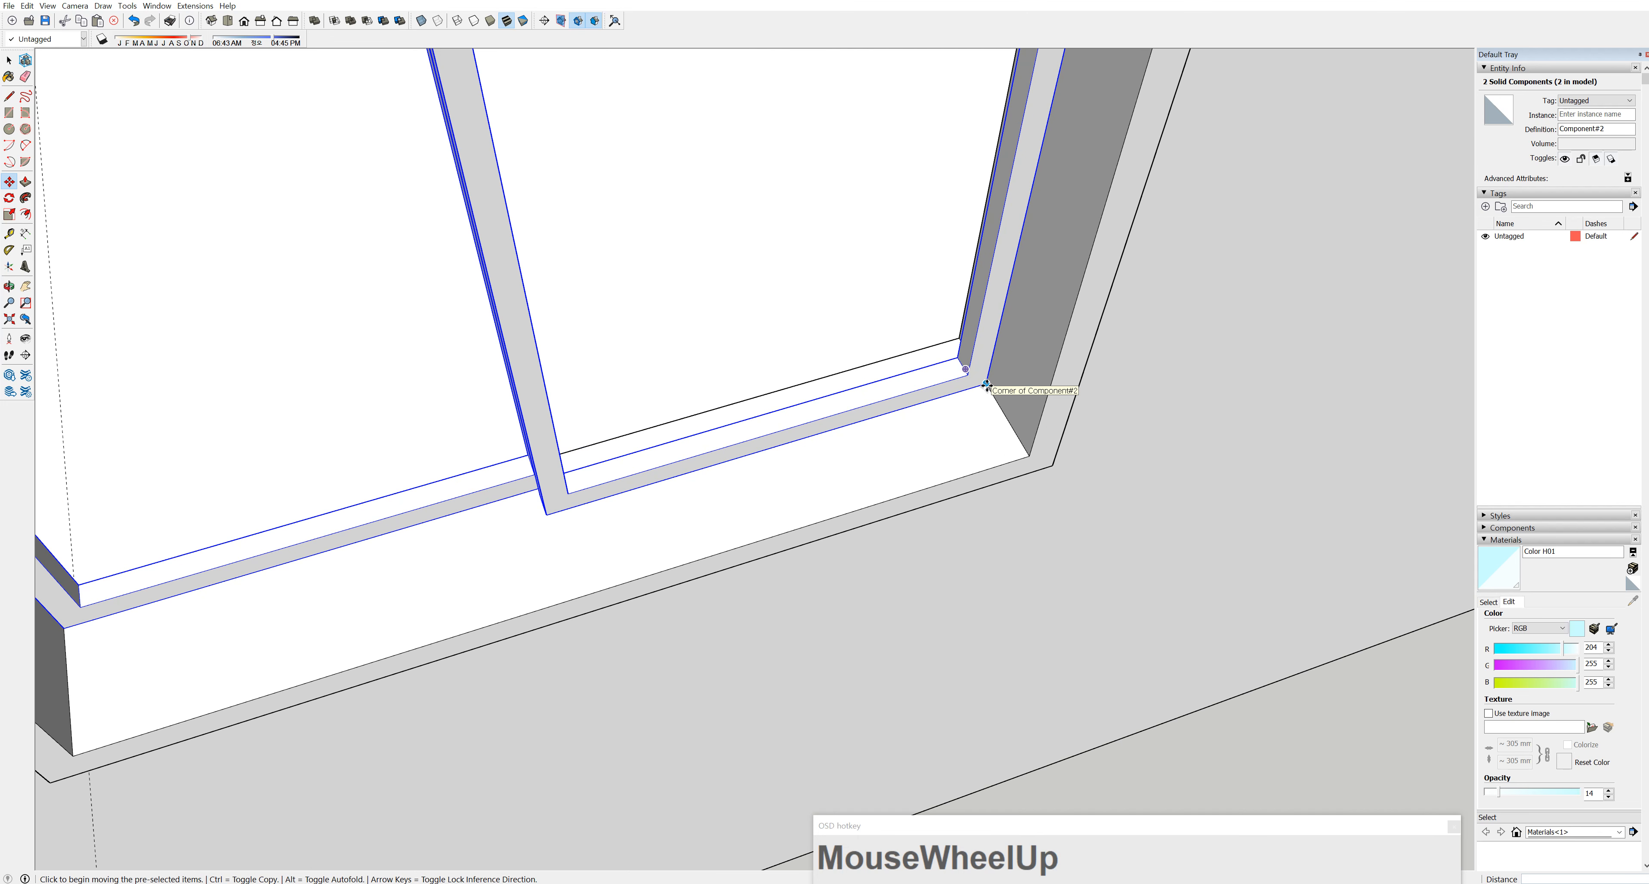
{"action": "left_click", "coordinate": [9, 183]}
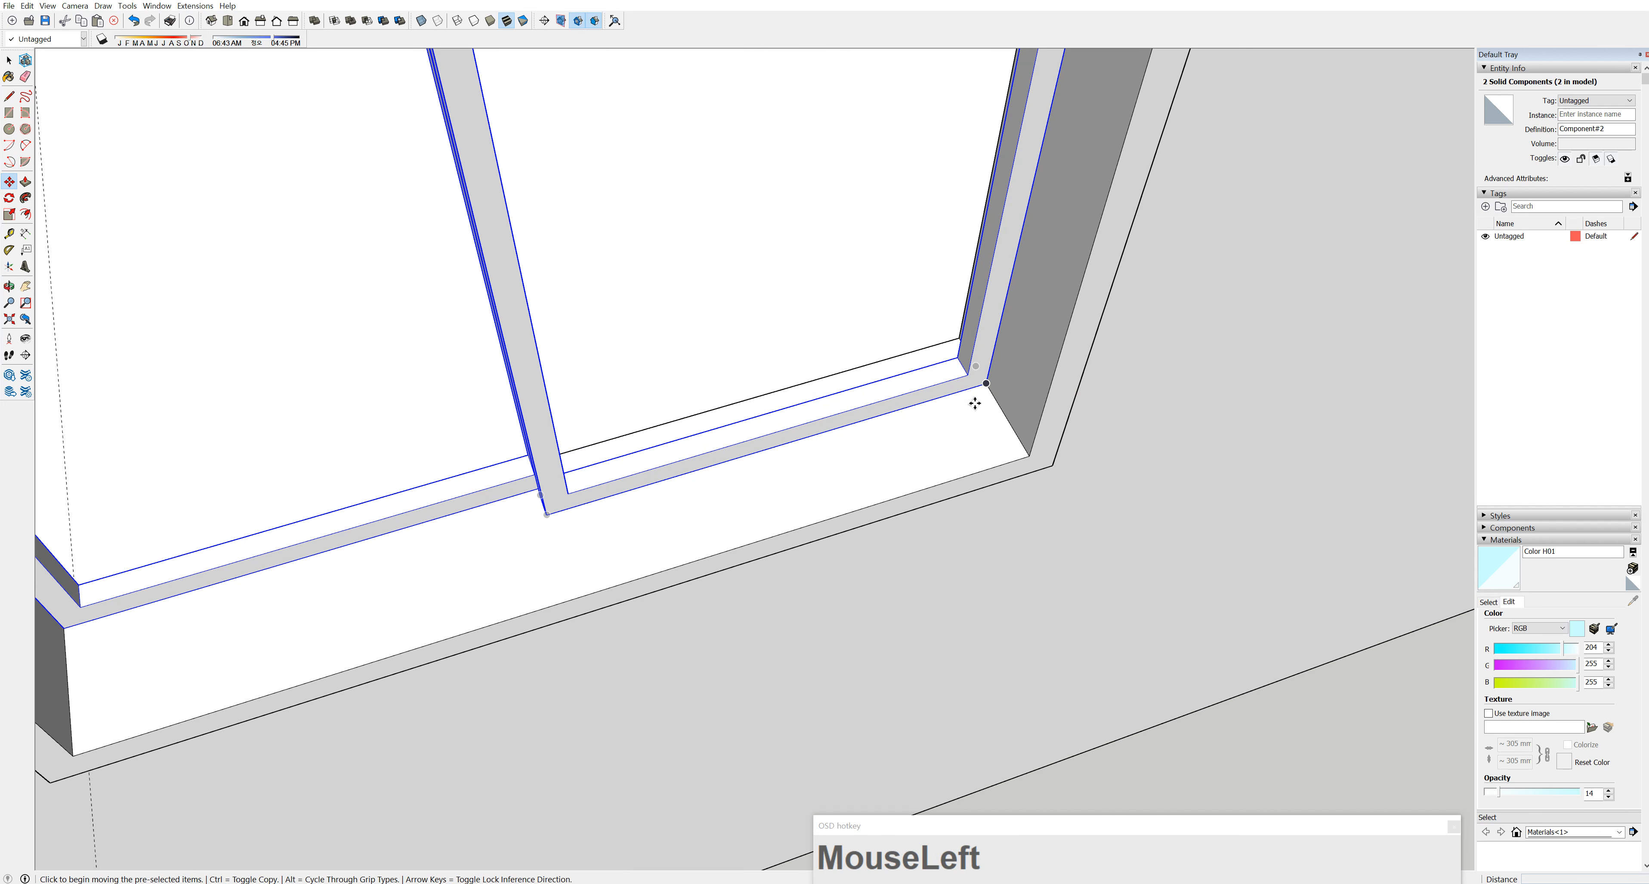
{"action": "left_click", "coordinate": [986, 386]}
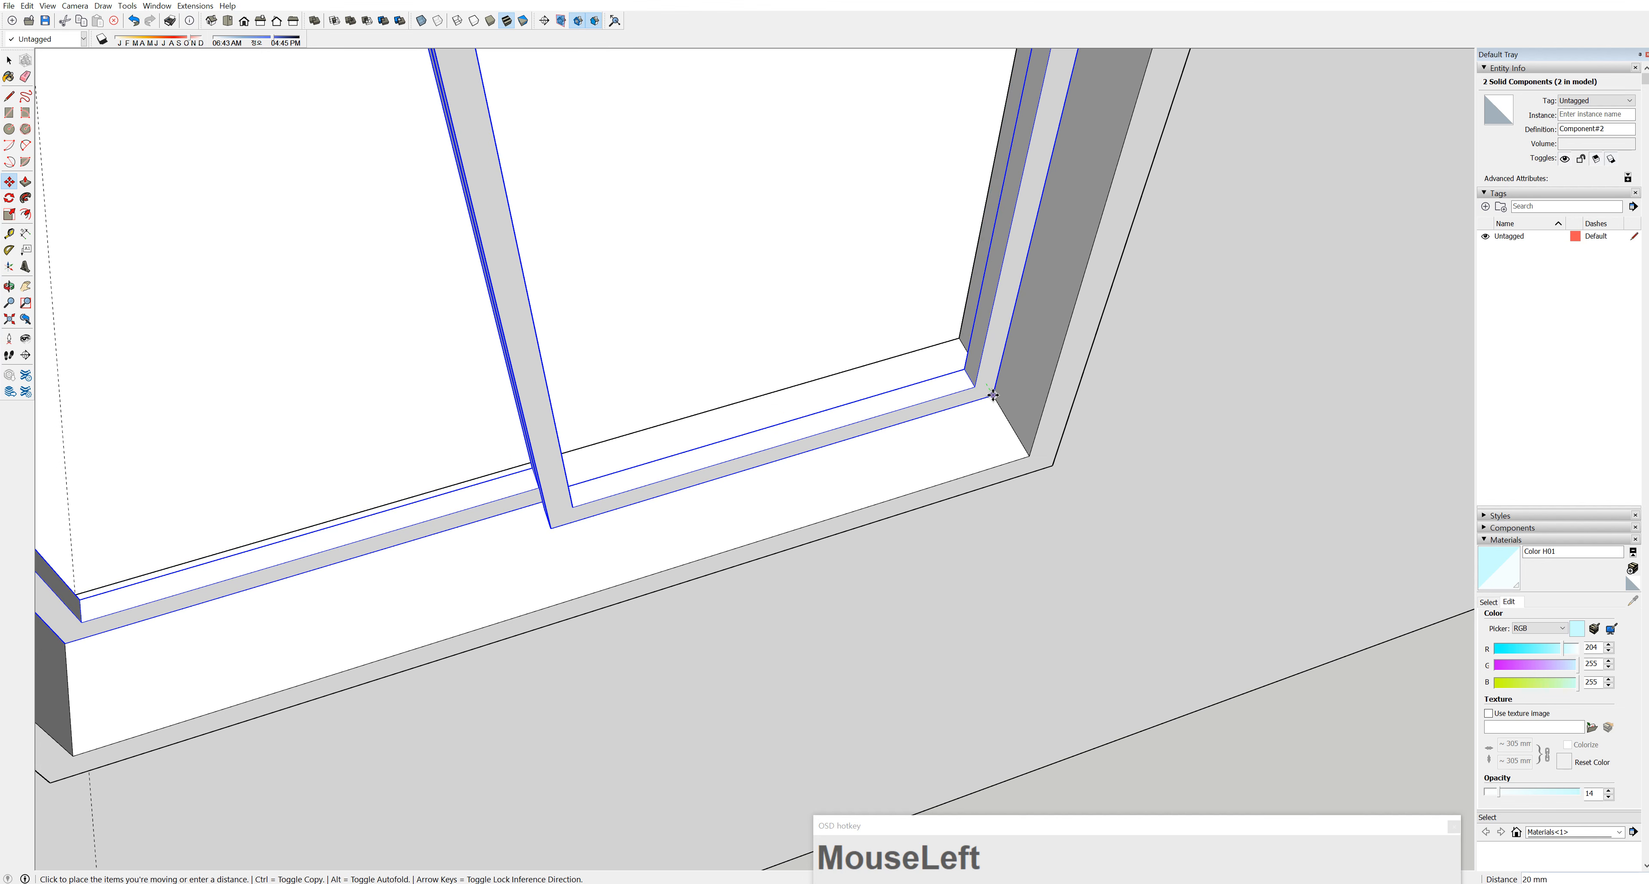
{"action": "key", "text": "ctrl"}
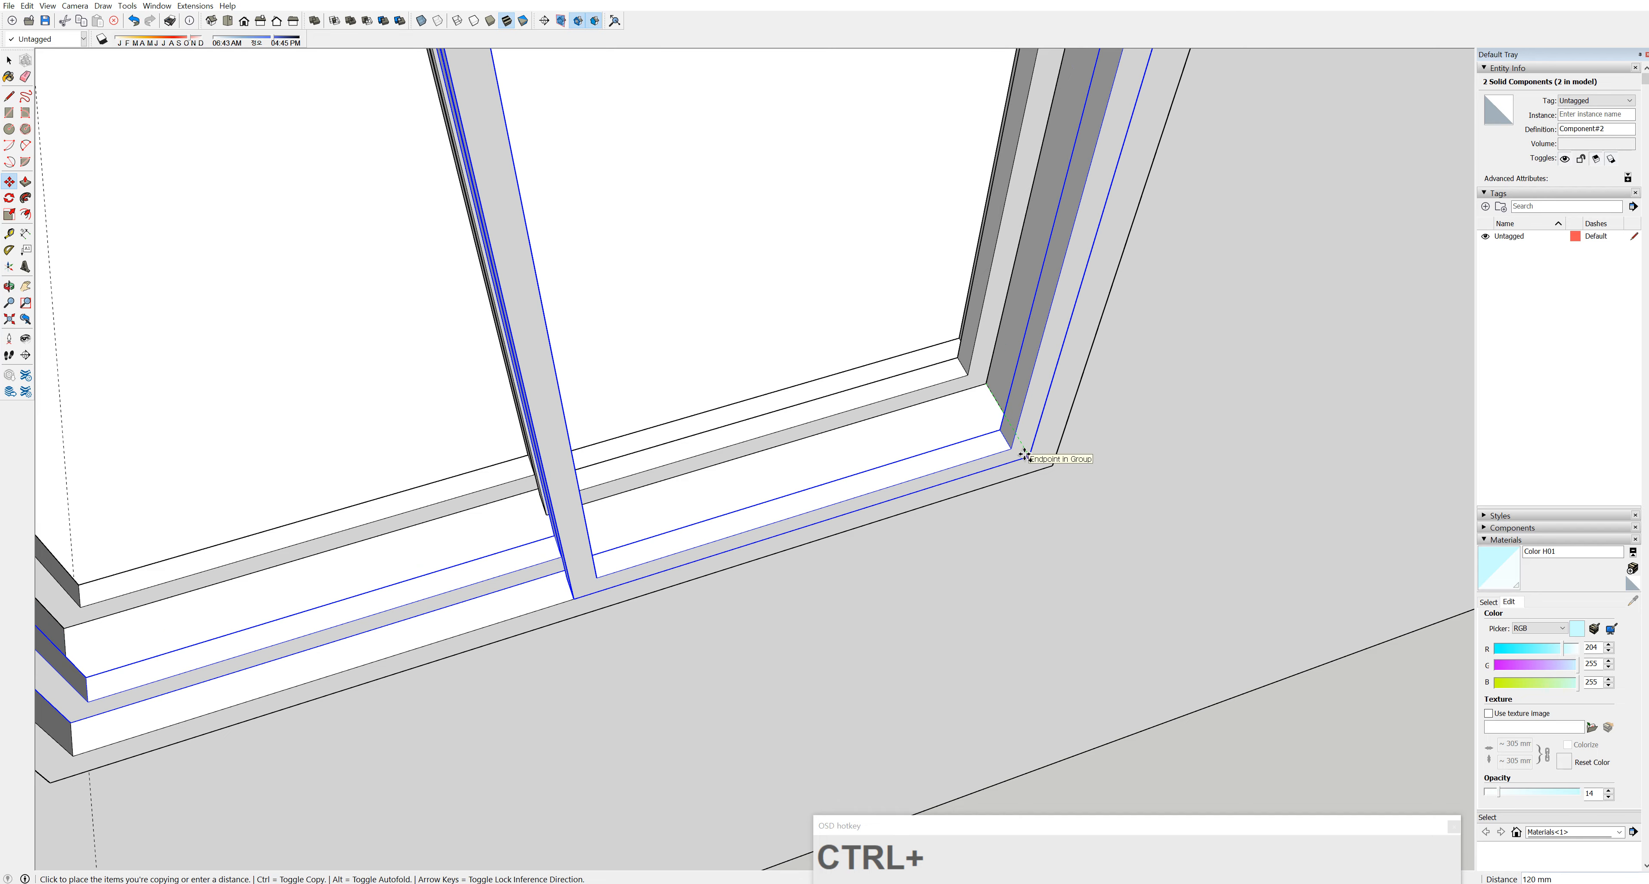
{"action": "left_click", "coordinate": [1024, 455]}
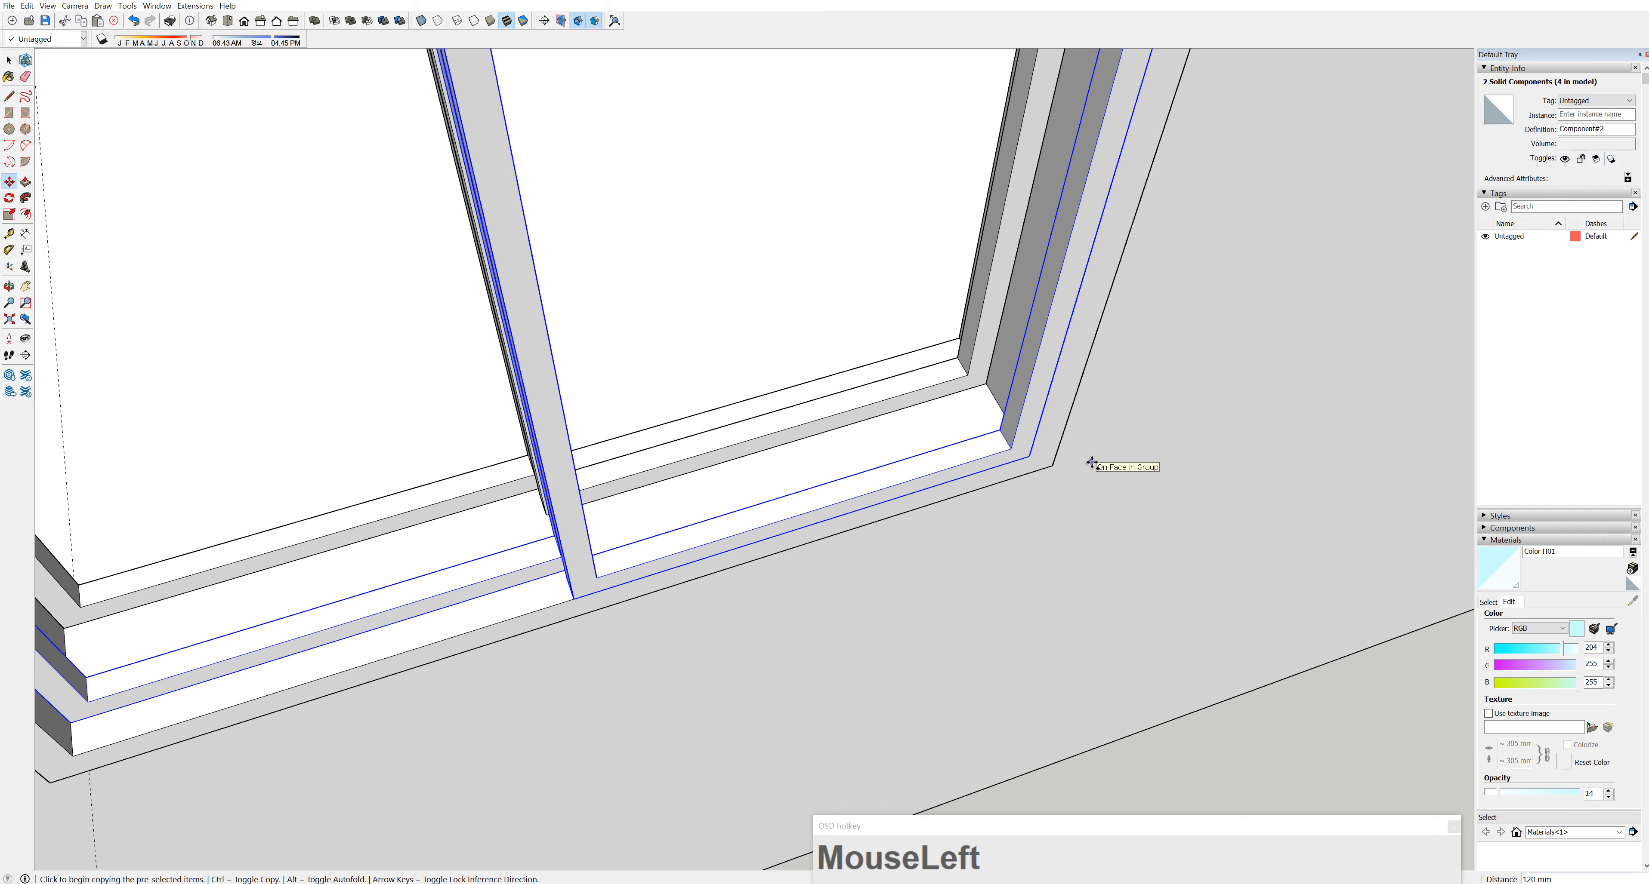
Move the copied pair of sashes 10 mm back into the frame from its outer face edge
{"action": "key", "text": "ctrl"}
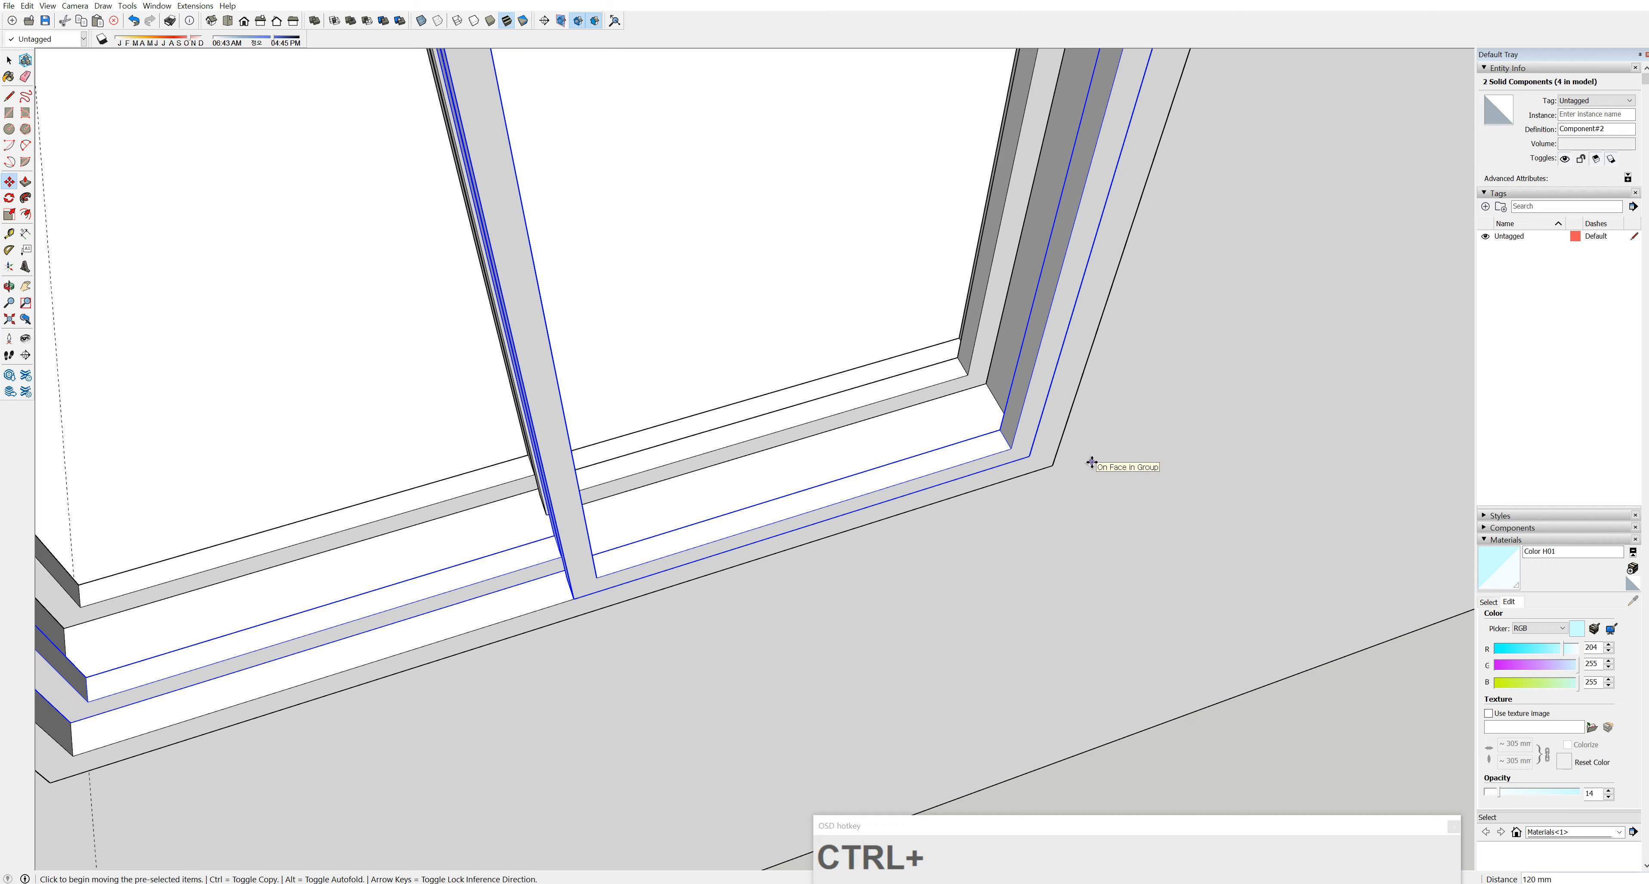
{"action": "left_click", "coordinate": [1029, 456]}
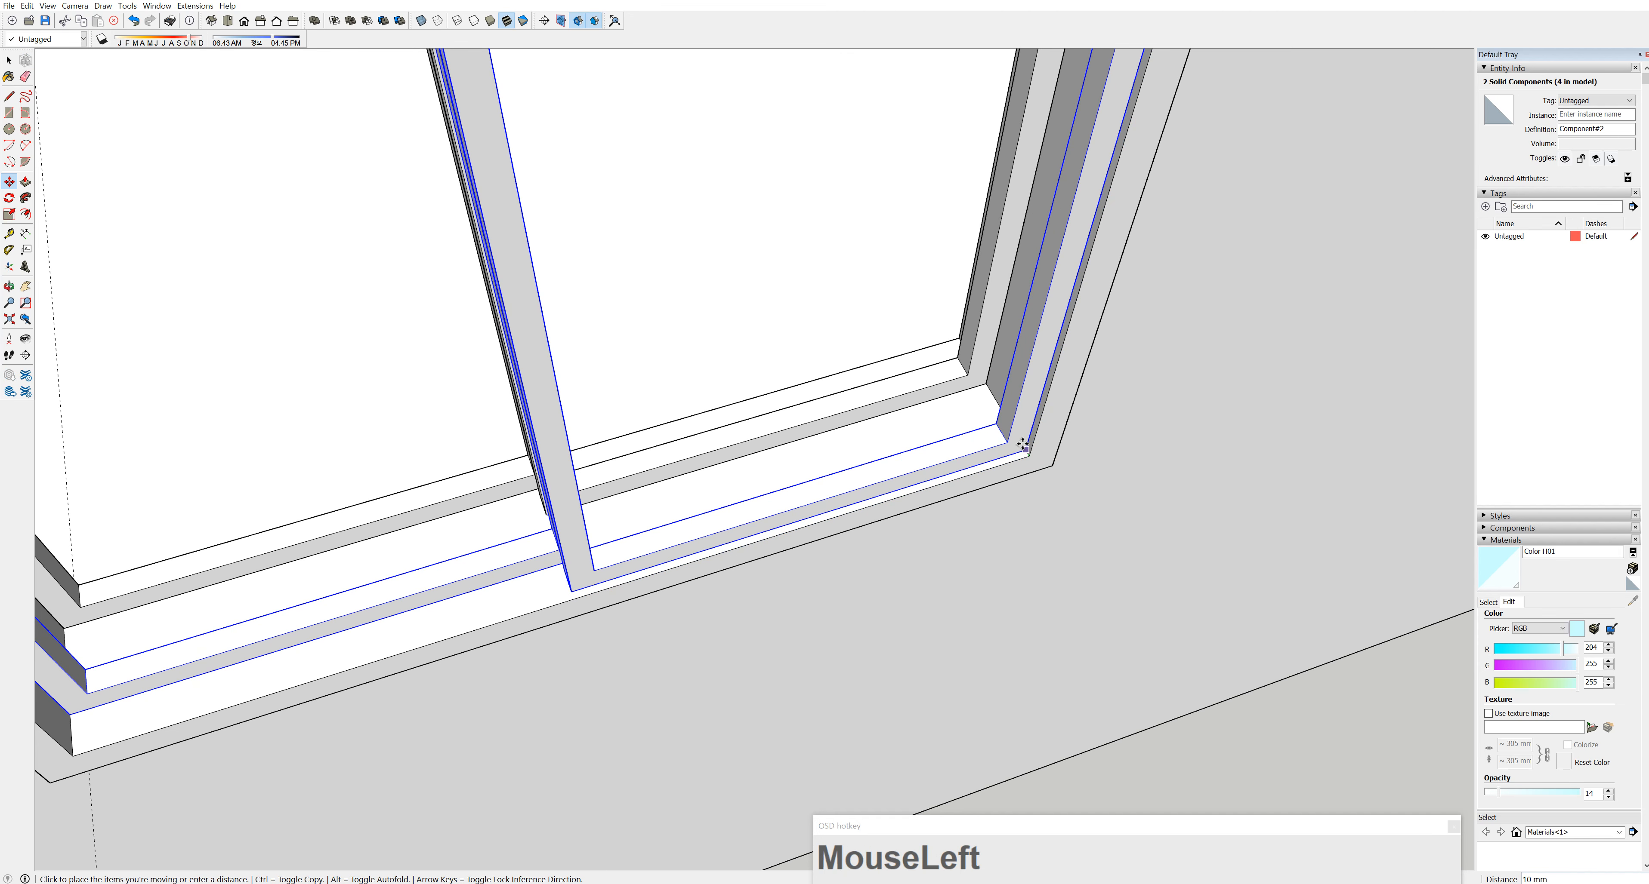
{"action": "type", "text": "10"}
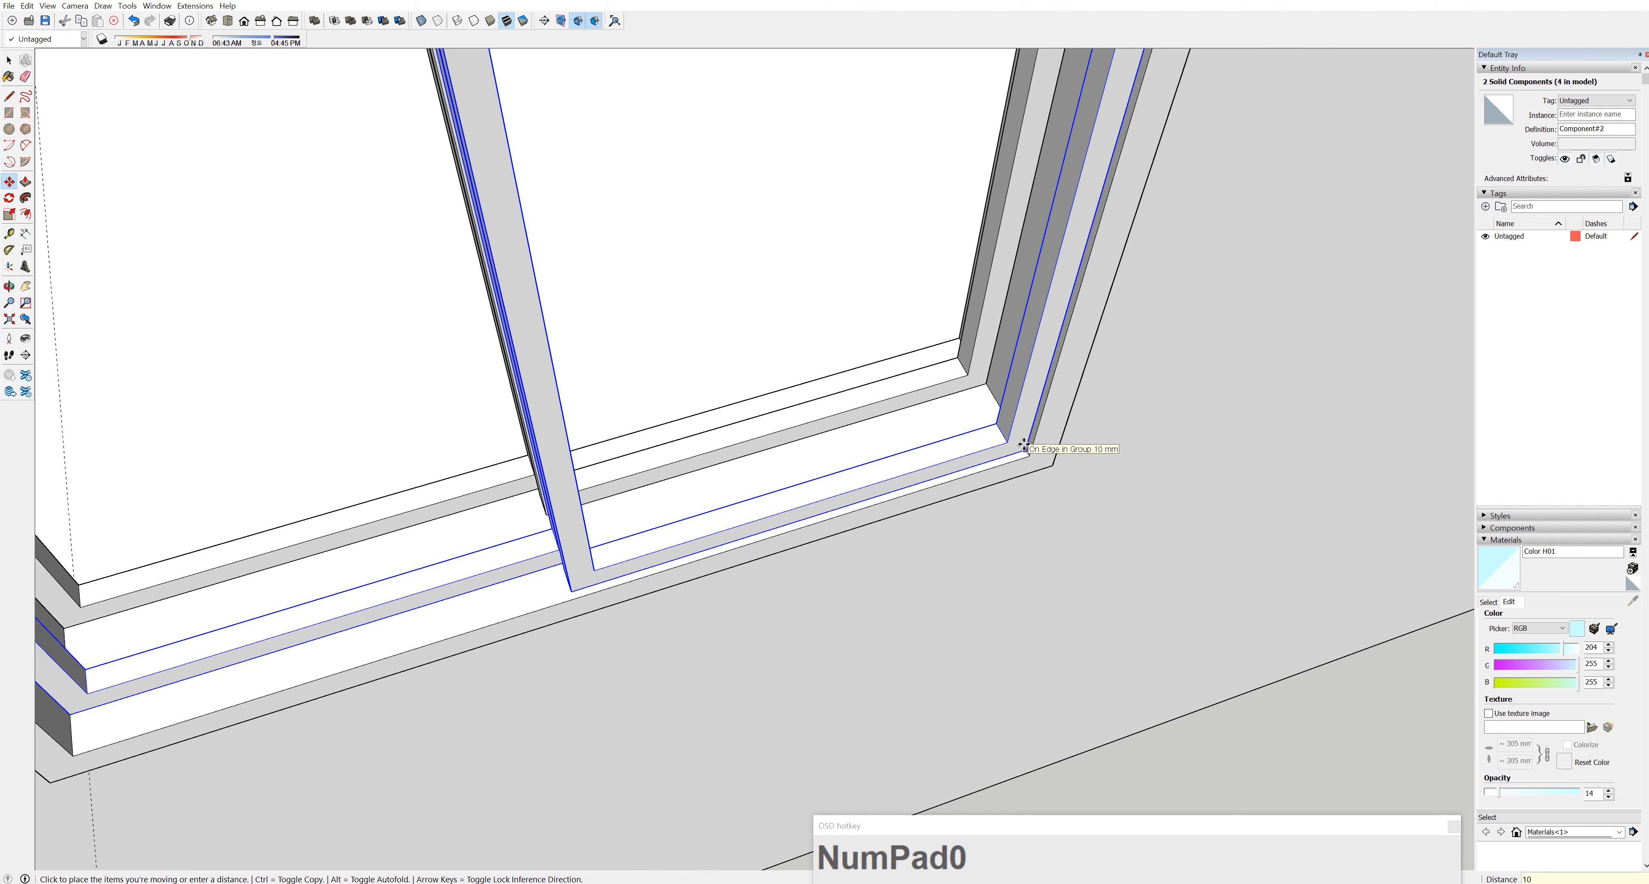
{"action": "key", "text": "Return"}
Select the window frame with all four sashes and combine them into one group
{"action": "scroll", "coordinate": [1012, 416], "scroll_direction": "down", "scroll_amount": 3}
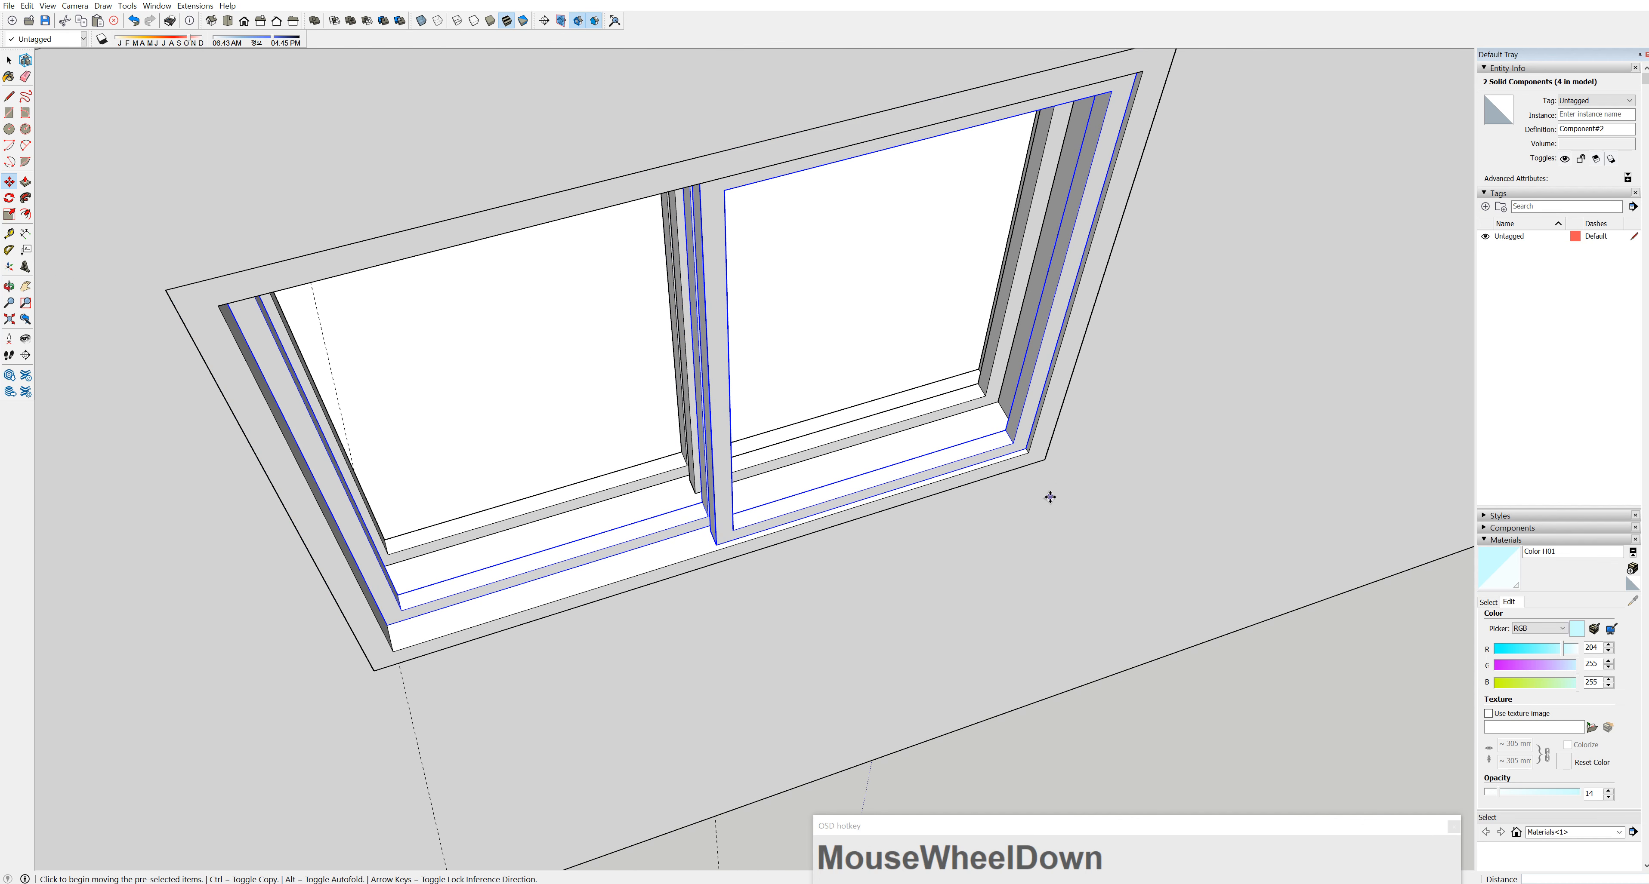
{"action": "mouse_move", "coordinate": [1048, 498]}
{"action": "middle_mouse_down"}
{"action": "mouse_move", "coordinate": [927, 449]}
{"action": "mouse_move", "coordinate": [931, 465]}
{"action": "mouse_move", "coordinate": [843, 457]}
{"action": "mouse_move", "coordinate": [923, 435]}
{"action": "mouse_move", "coordinate": [897, 434]}
{"action": "middle_mouse_up"}
{"action": "scroll", "coordinate": [956, 469], "scroll_direction": "down", "scroll_amount": 2}
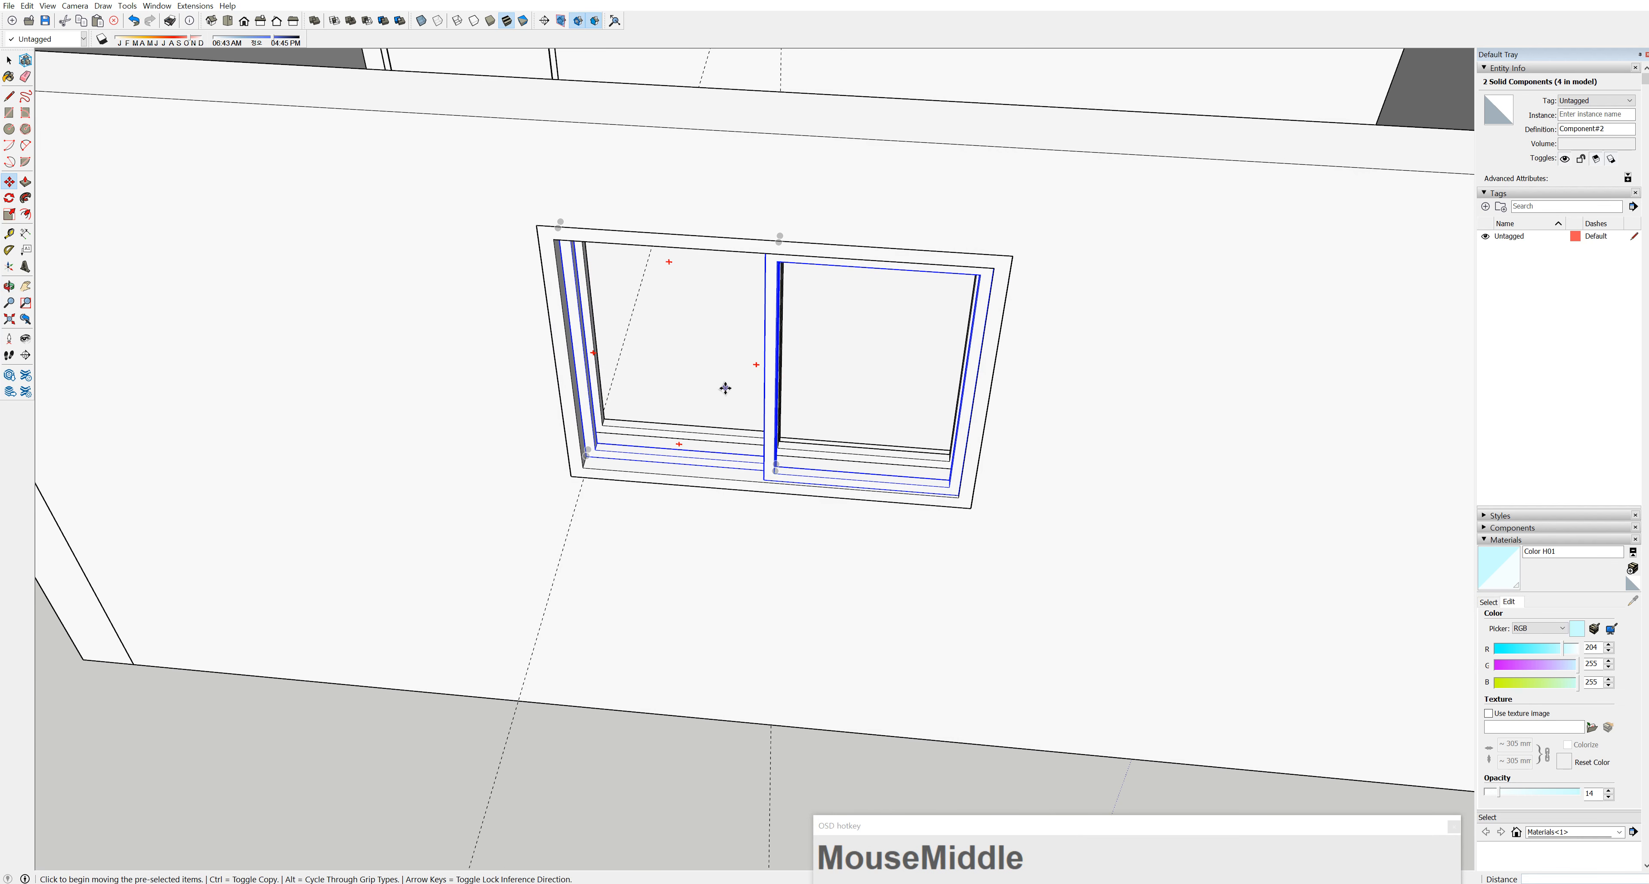
{"action": "left_click", "coordinate": [9, 60]}
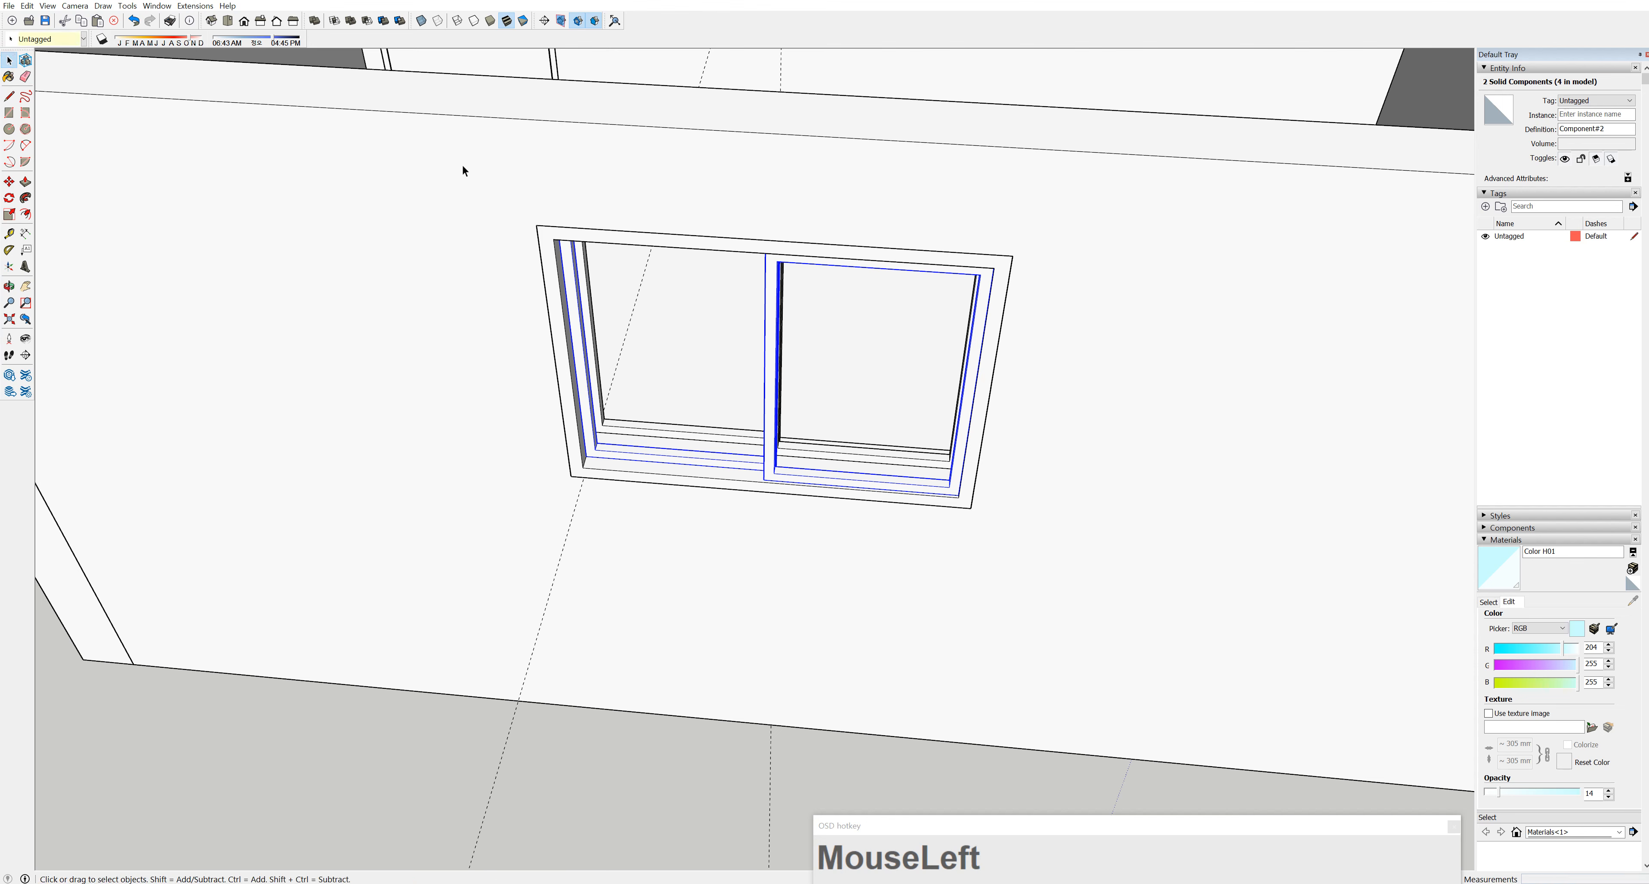
{"action": "left_click_drag", "start_coordinate": [462, 165], "coordinate": [1056, 574]}
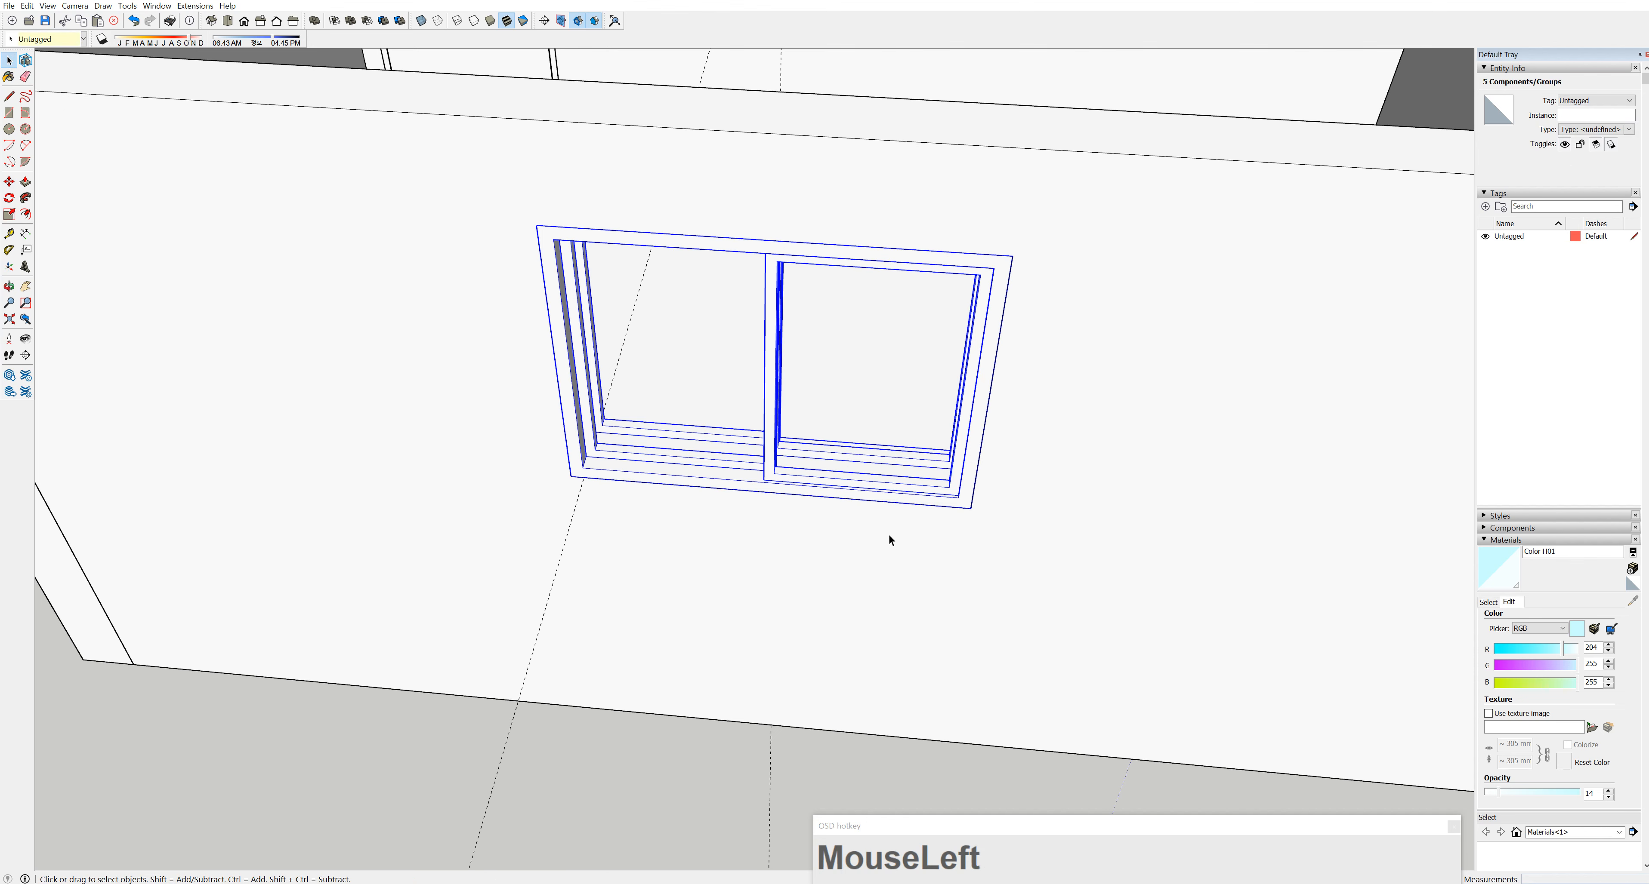
{"action": "left_click_drag", "start_coordinate": [498, 181], "coordinate": [1096, 595]}
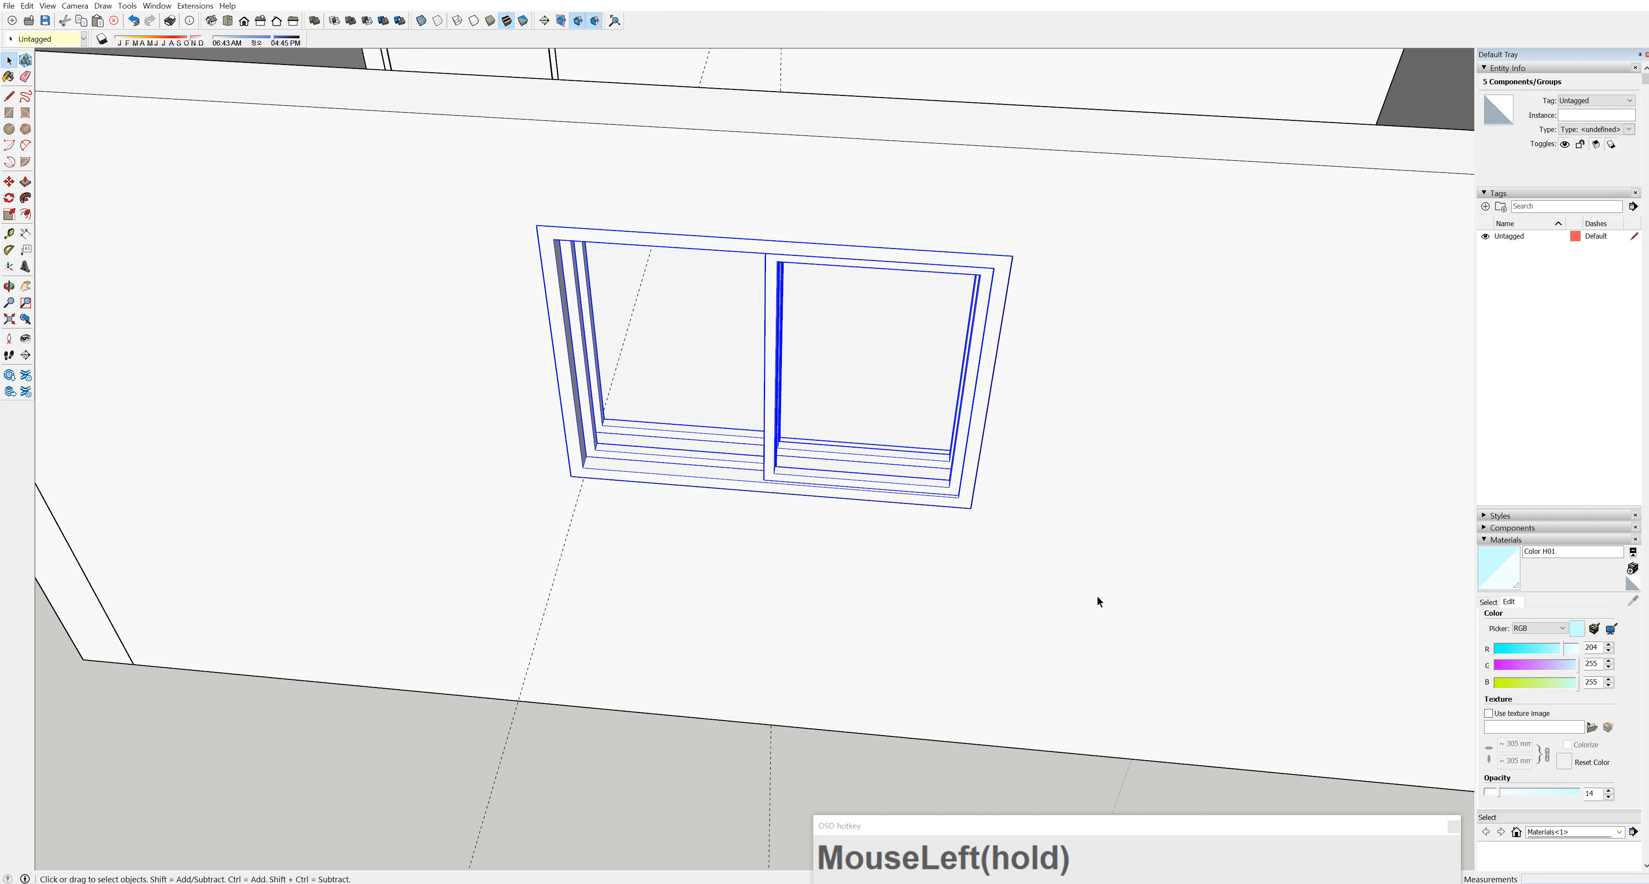
{"action": "right_click", "coordinate": [971, 469]}
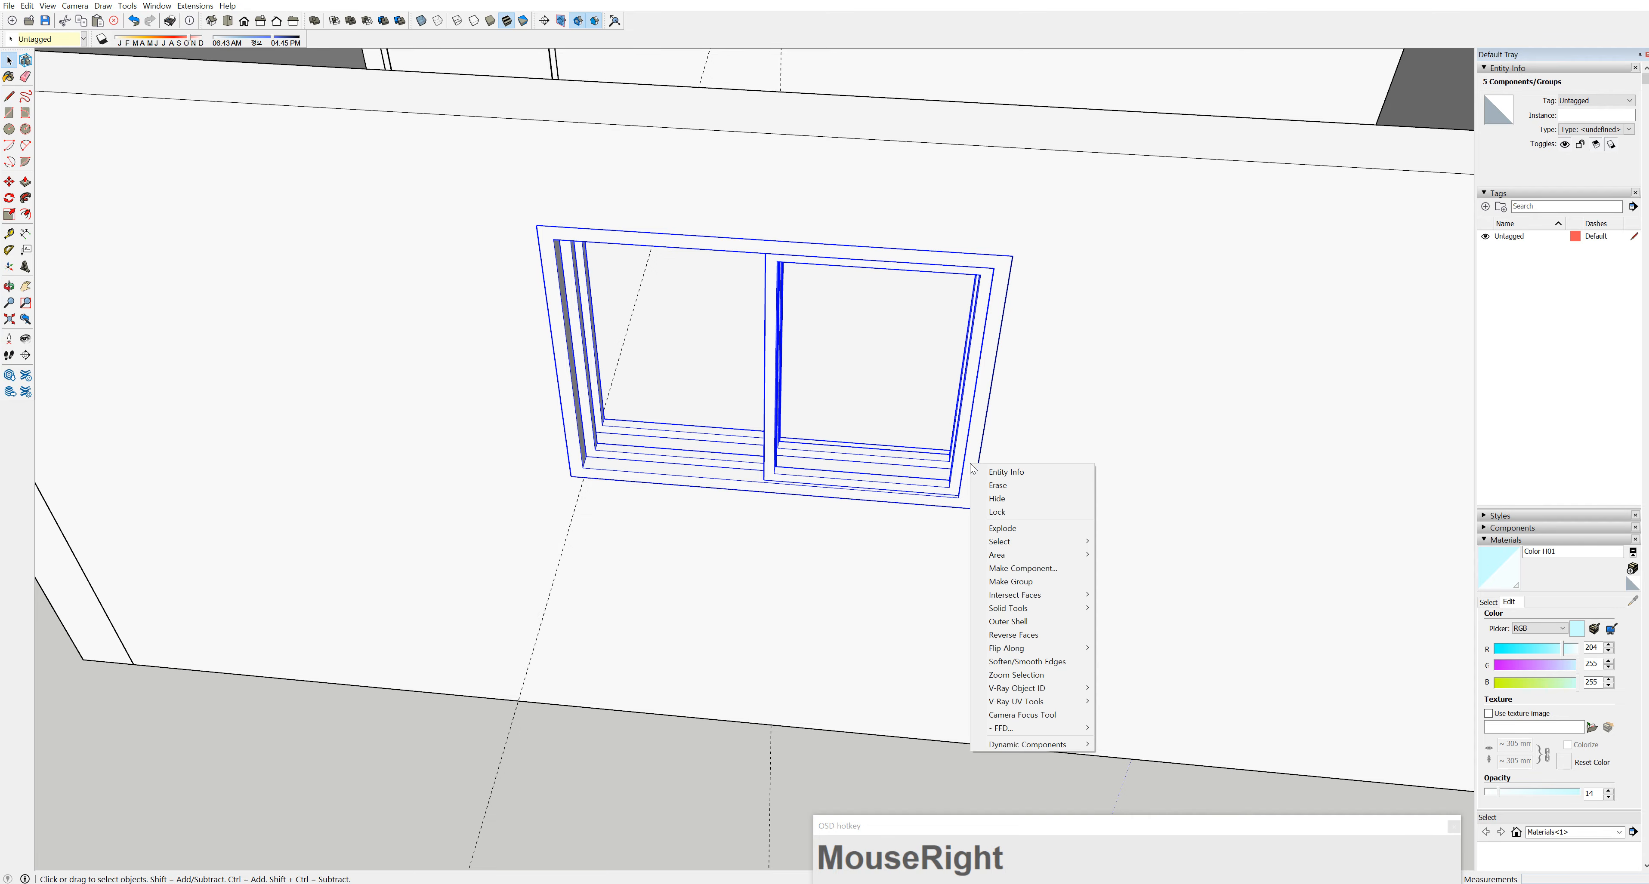
{"action": "left_click", "coordinate": [1030, 582]}
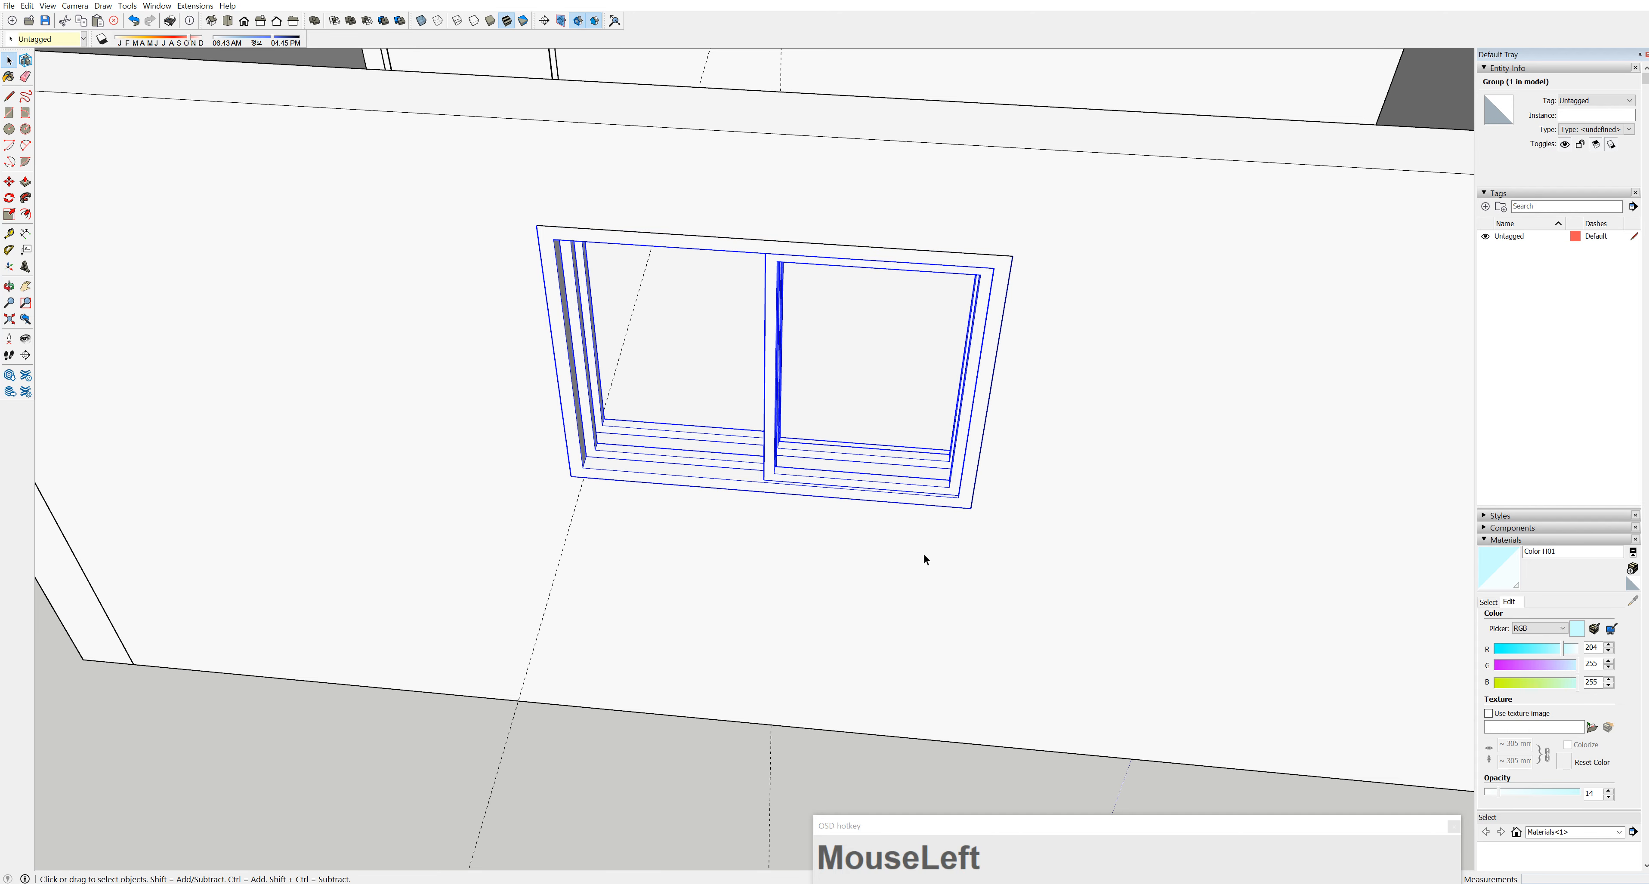
Move the grouped window assembly 10 mm into the wall opening, starting from the frame's lower outer corner
{"action": "middle_click_drag", "start_coordinate": [937, 546], "coordinate": [534, 508]}
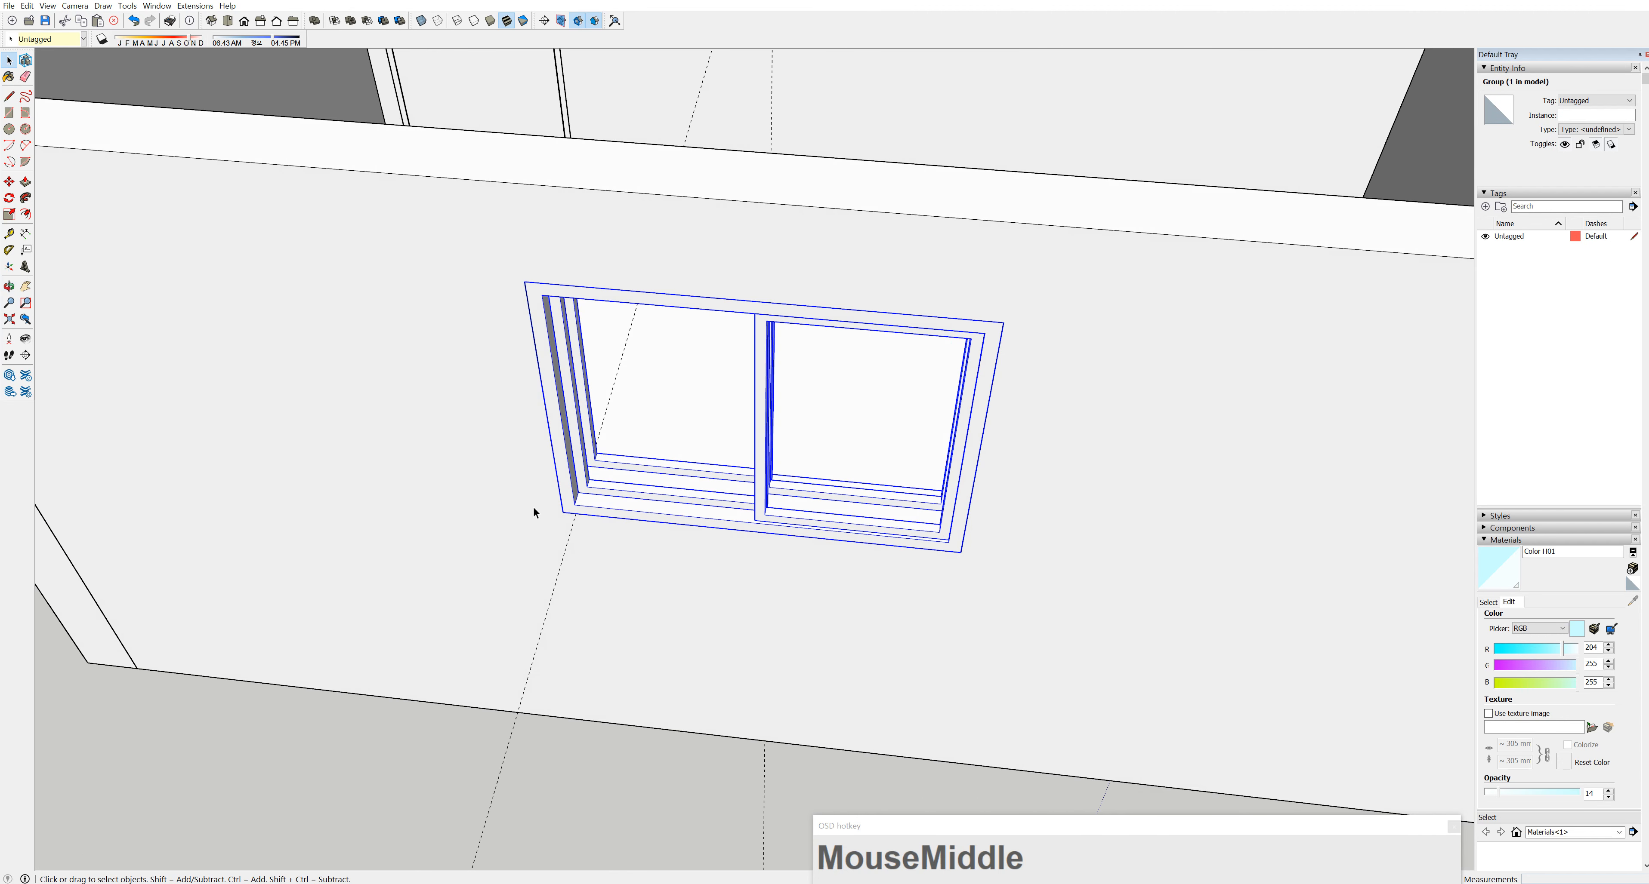
{"action": "middle_click_drag", "start_coordinate": [860, 530], "coordinate": [953, 494]}
{"action": "scroll", "coordinate": [953, 494], "scroll_direction": "up", "scroll_amount": 3}
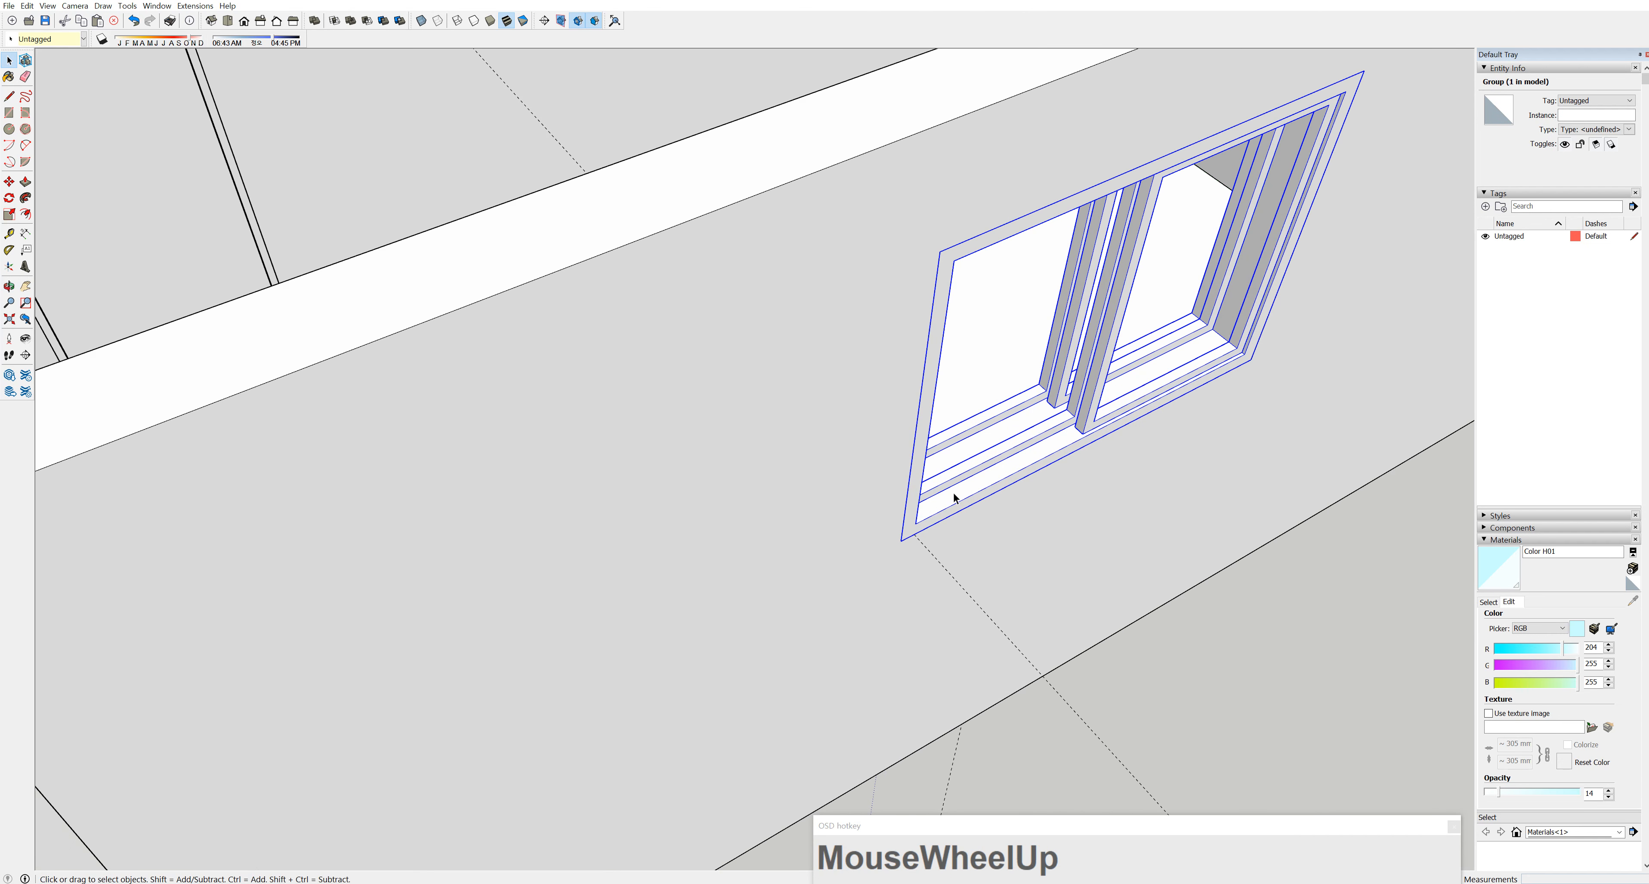
{"action": "mouse_move", "coordinate": [1053, 441]}
{"action": "middle_mouse_down", "text": "shift"}
{"action": "mouse_move", "coordinate": [949, 460]}
{"action": "mouse_move", "coordinate": [1089, 394]}
{"action": "mouse_move", "coordinate": [1066, 466]}
{"action": "middle_mouse_up", "text": "shift"}
{"action": "scroll", "coordinate": [1096, 379], "scroll_direction": "up", "scroll_amount": 5}
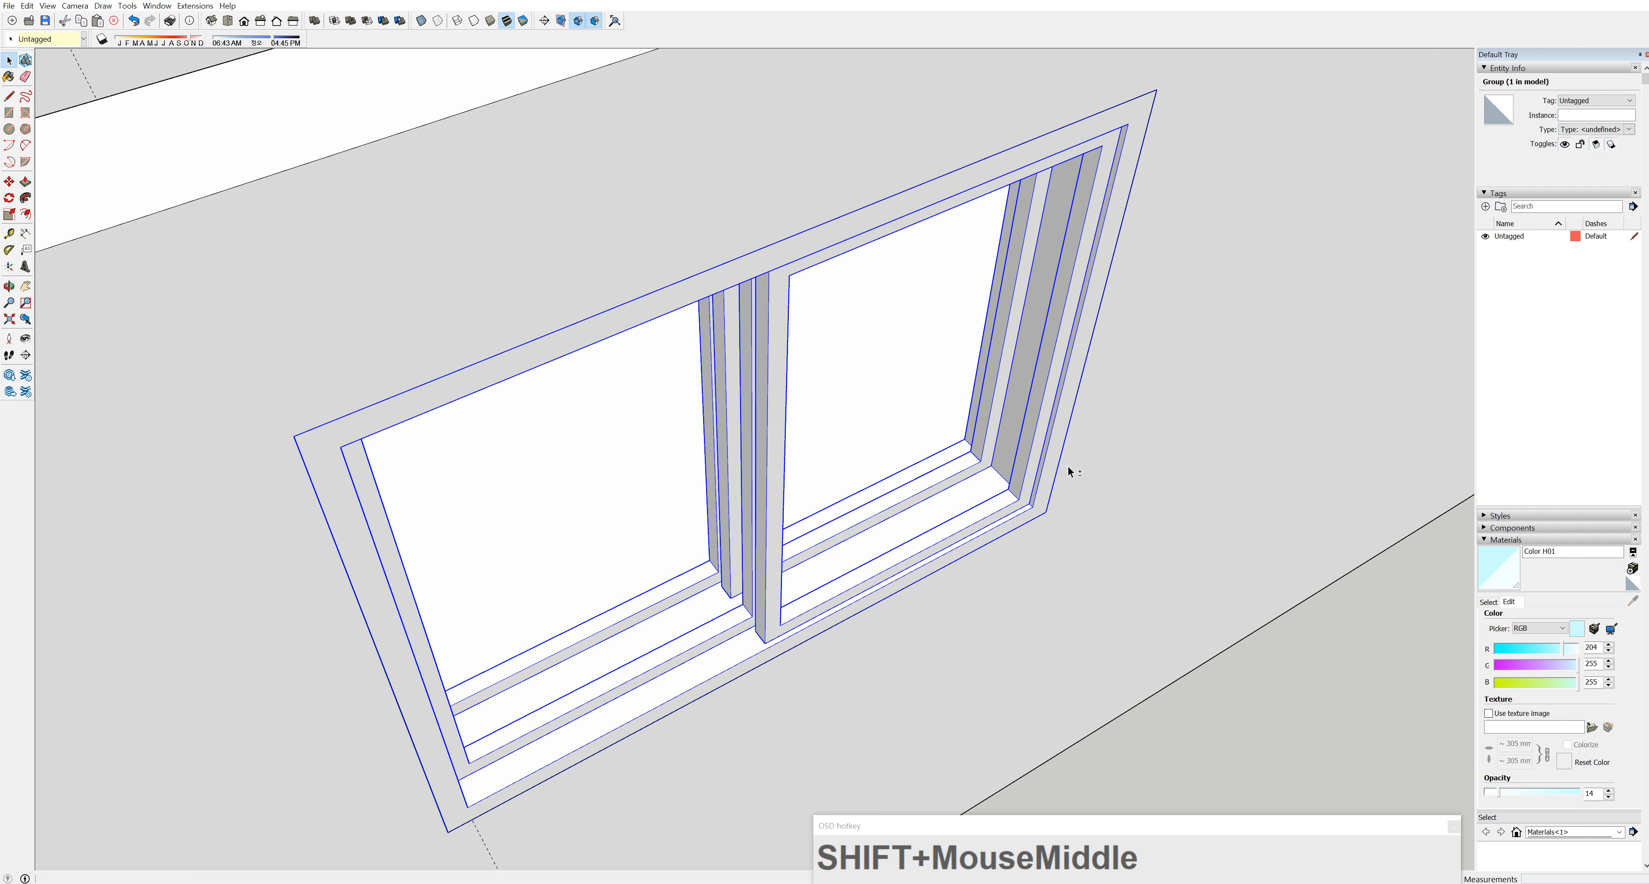
{"action": "left_click", "coordinate": [1034, 482]}
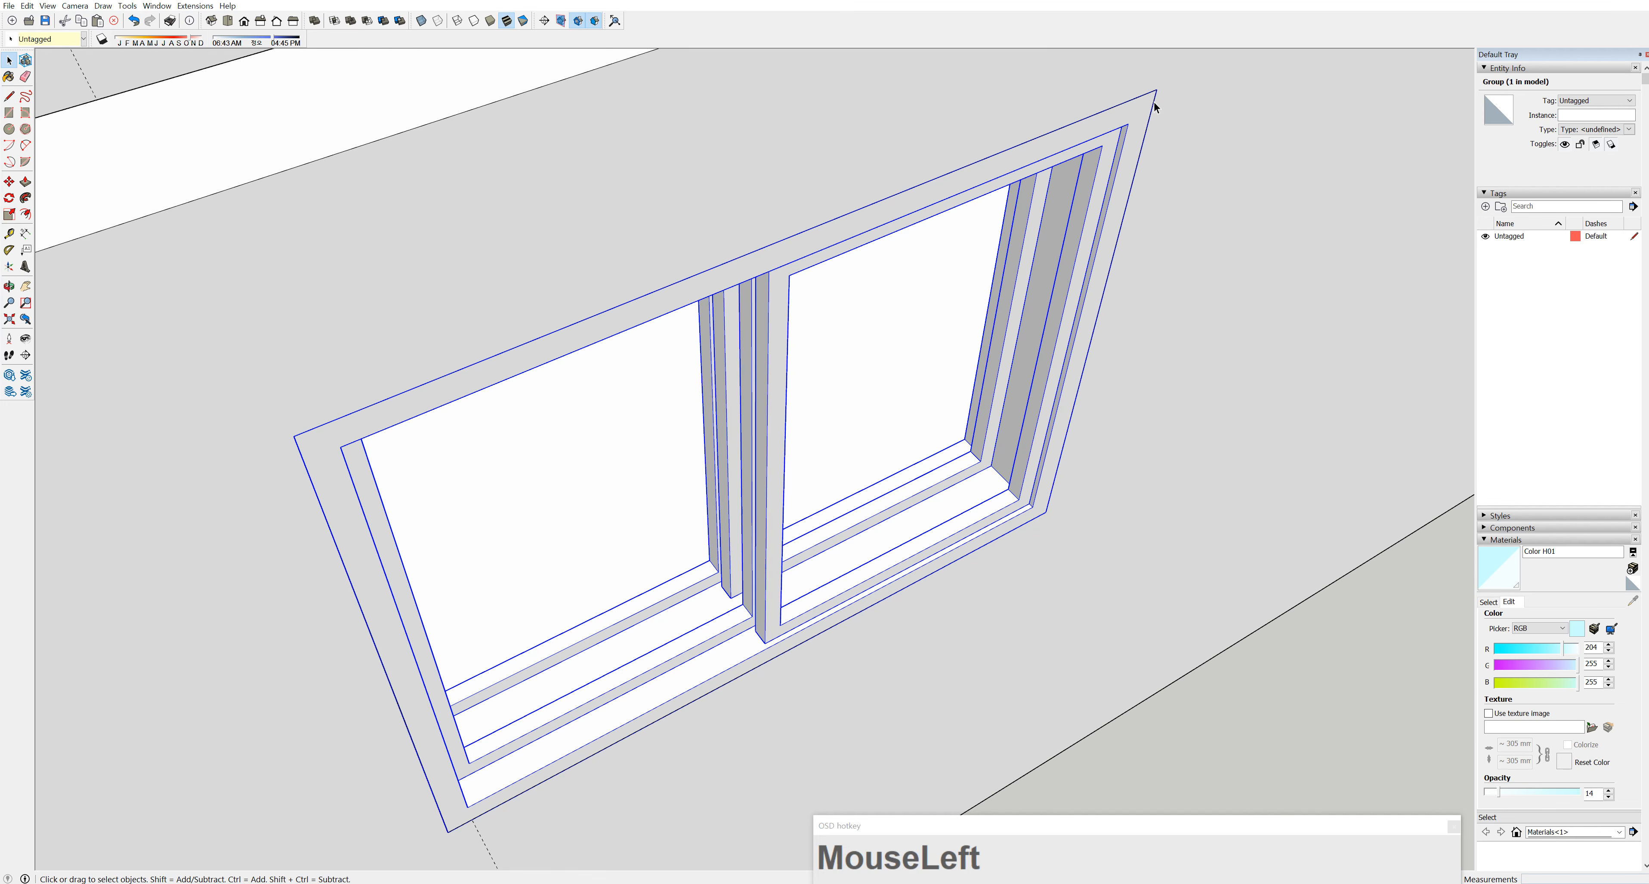
{"action": "left_click_drag", "start_coordinate": [1102, 363], "coordinate": [1102, 366]}
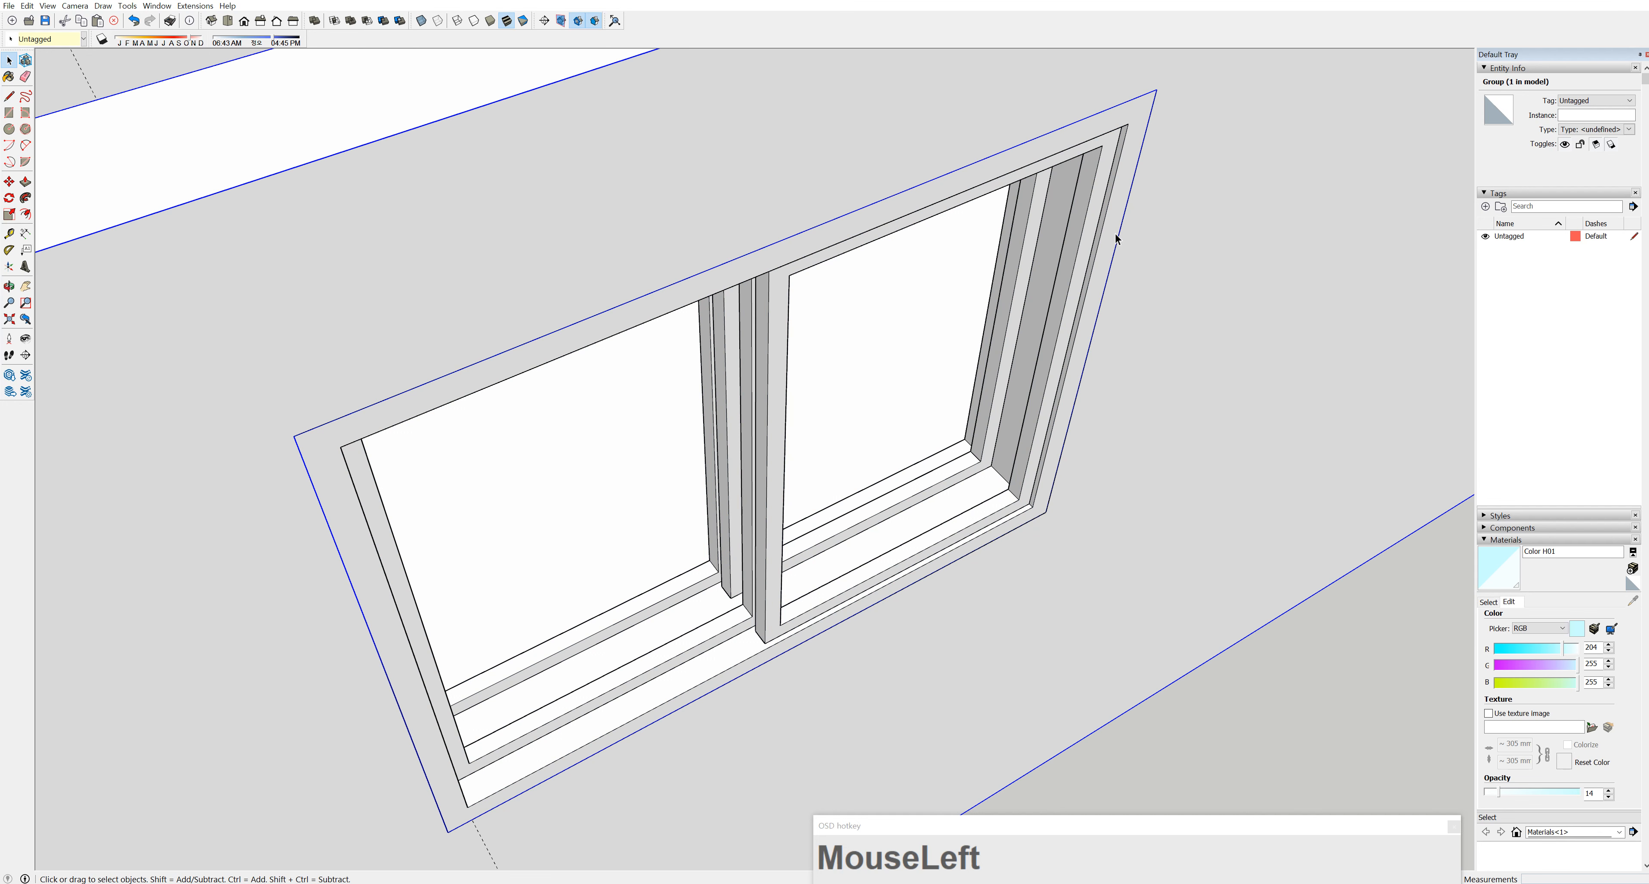
{"action": "left_click", "coordinate": [1117, 223]}
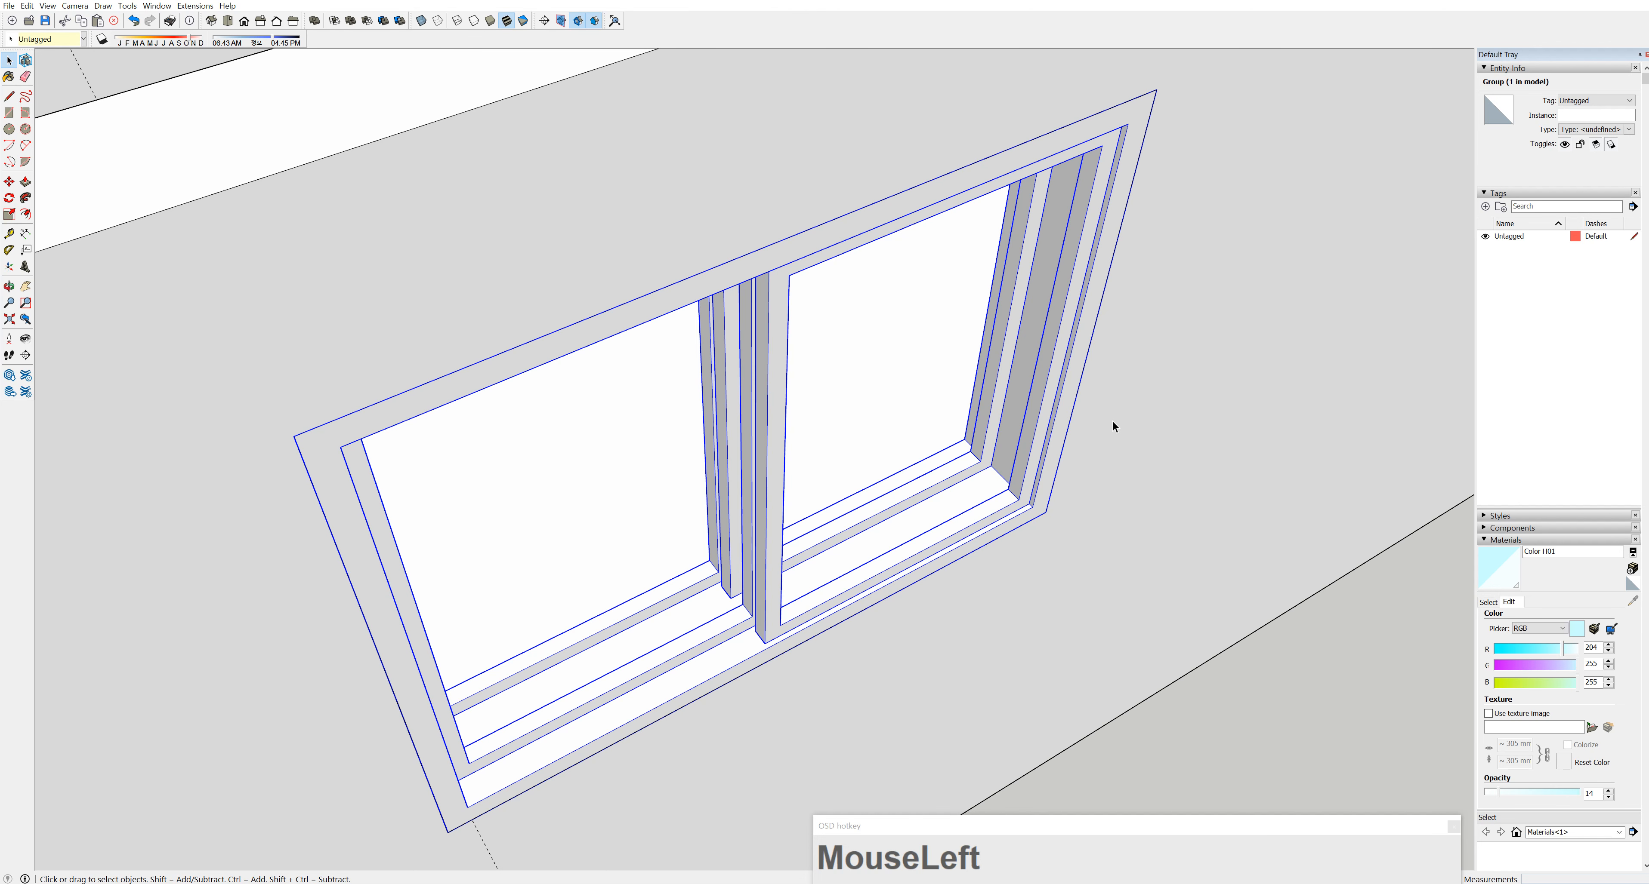
{"action": "left_click", "coordinate": [9, 182]}
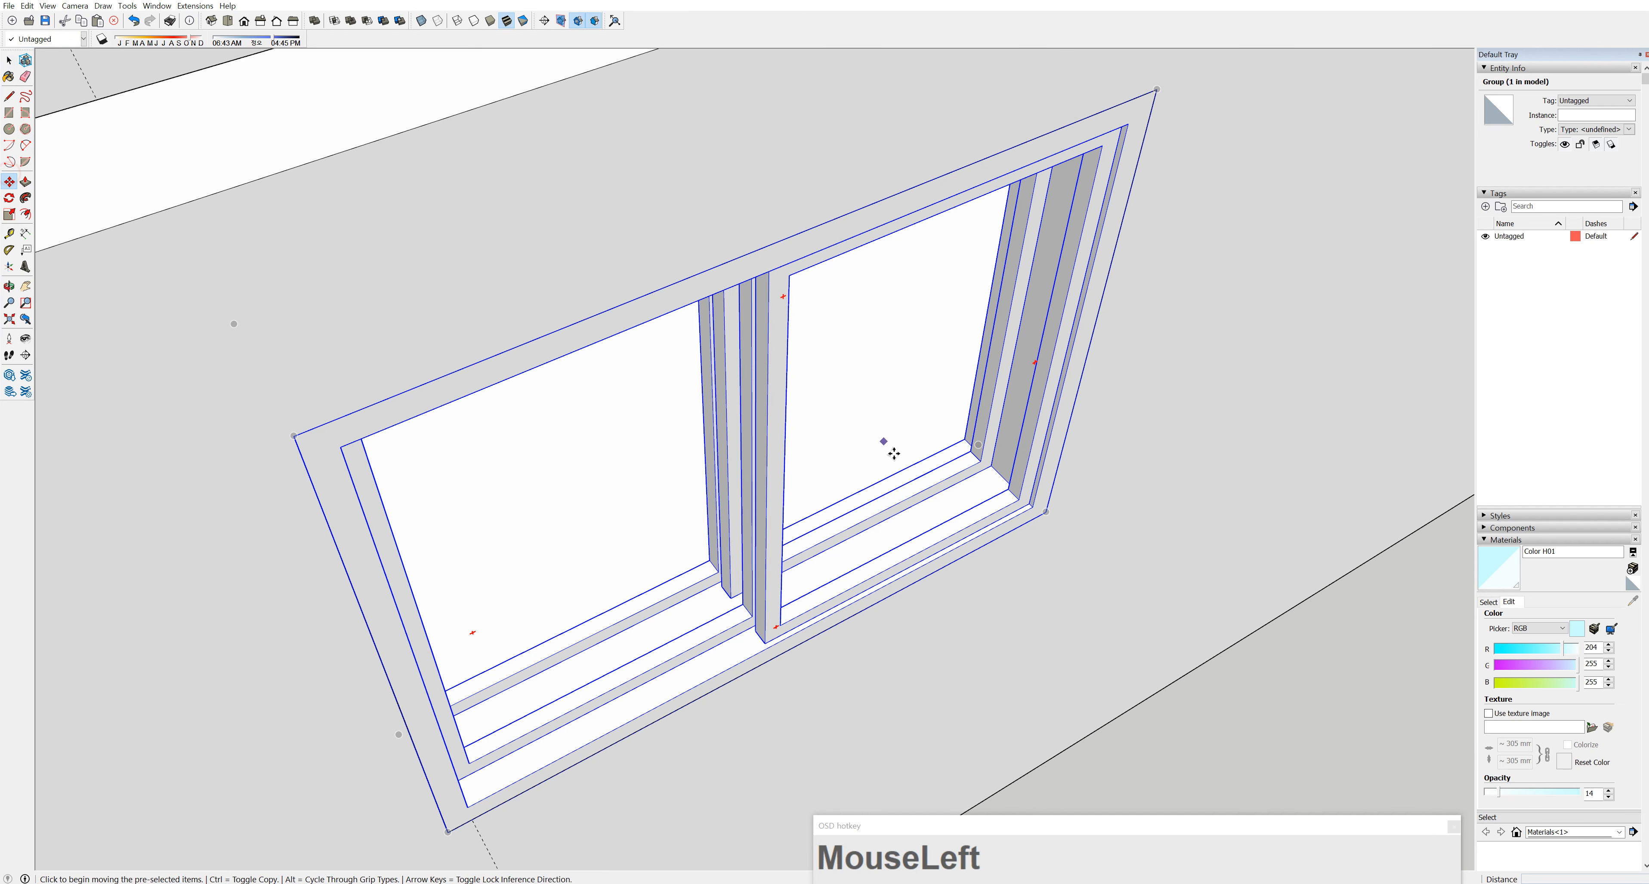
{"action": "left_click", "coordinate": [1056, 517]}
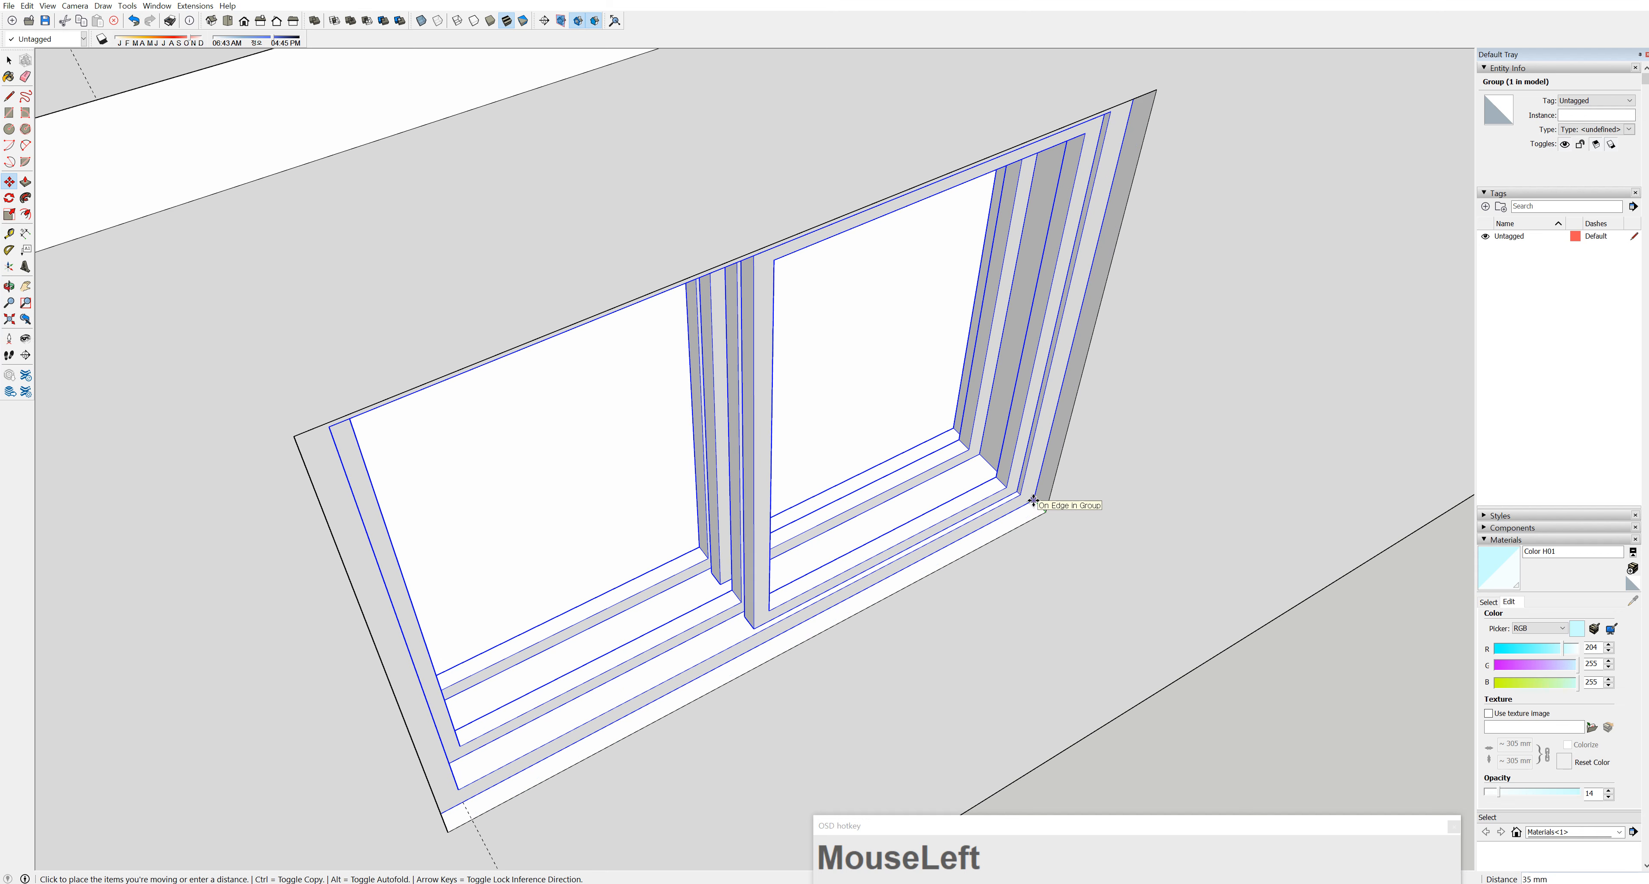
{"action": "type", "text": "10"}
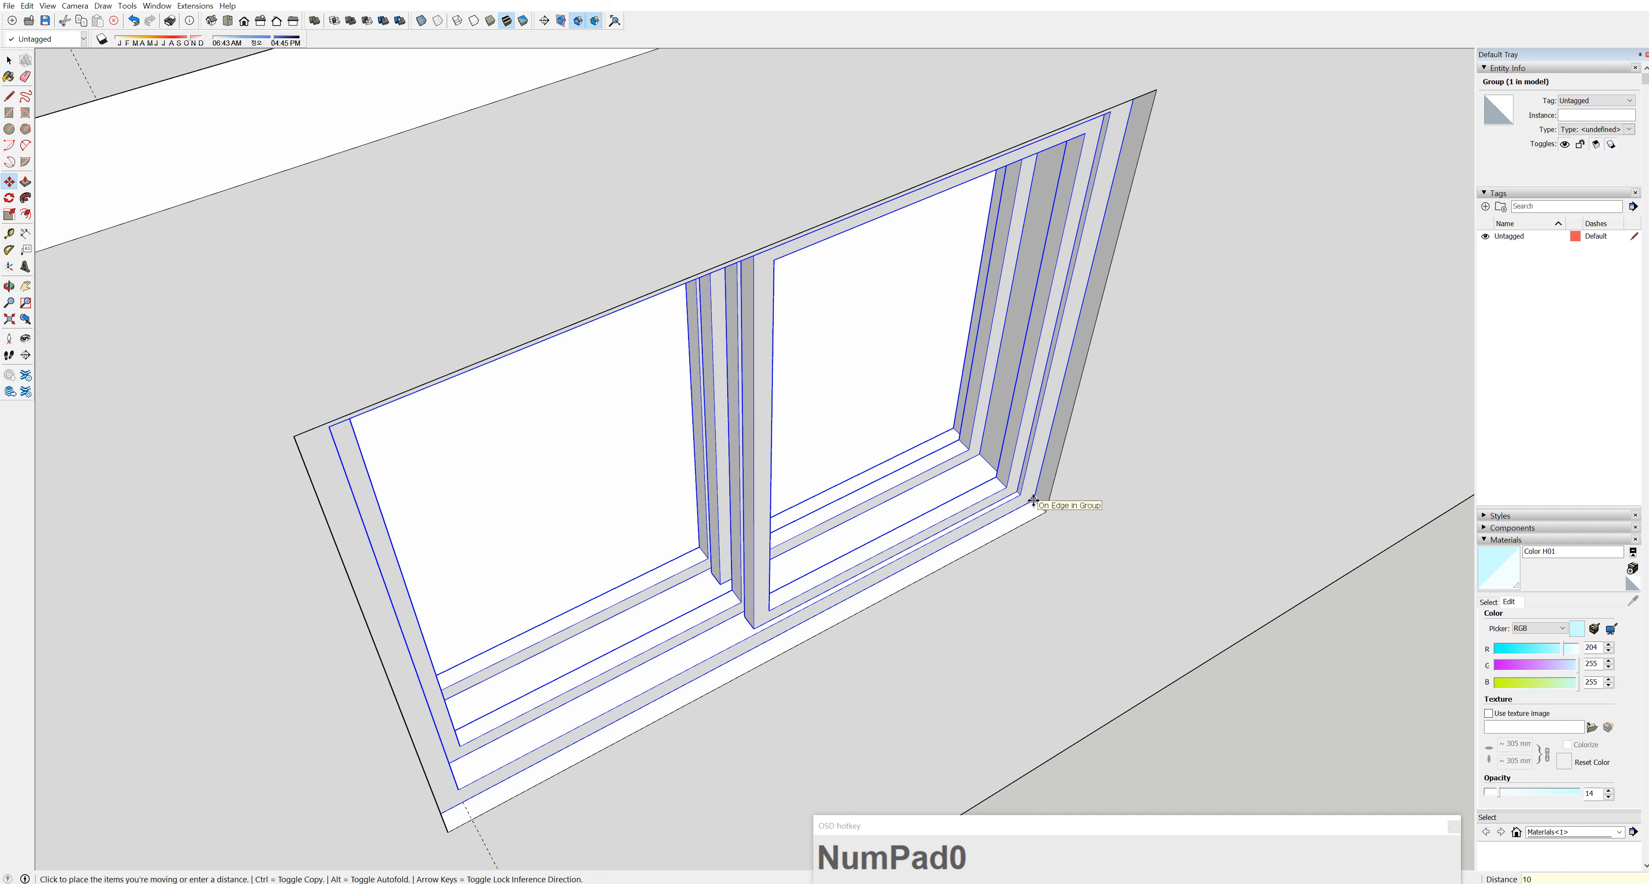
{"action": "key", "text": "Return"}
Delete all guide lines from the model
{"action": "mouse_move", "coordinate": [1032, 502]}
{"action": "middle_mouse_down"}
{"action": "mouse_move", "coordinate": [993, 449]}
{"action": "mouse_move", "coordinate": [1049, 449]}
{"action": "mouse_move", "coordinate": [1084, 293]}
{"action": "middle_mouse_up"}
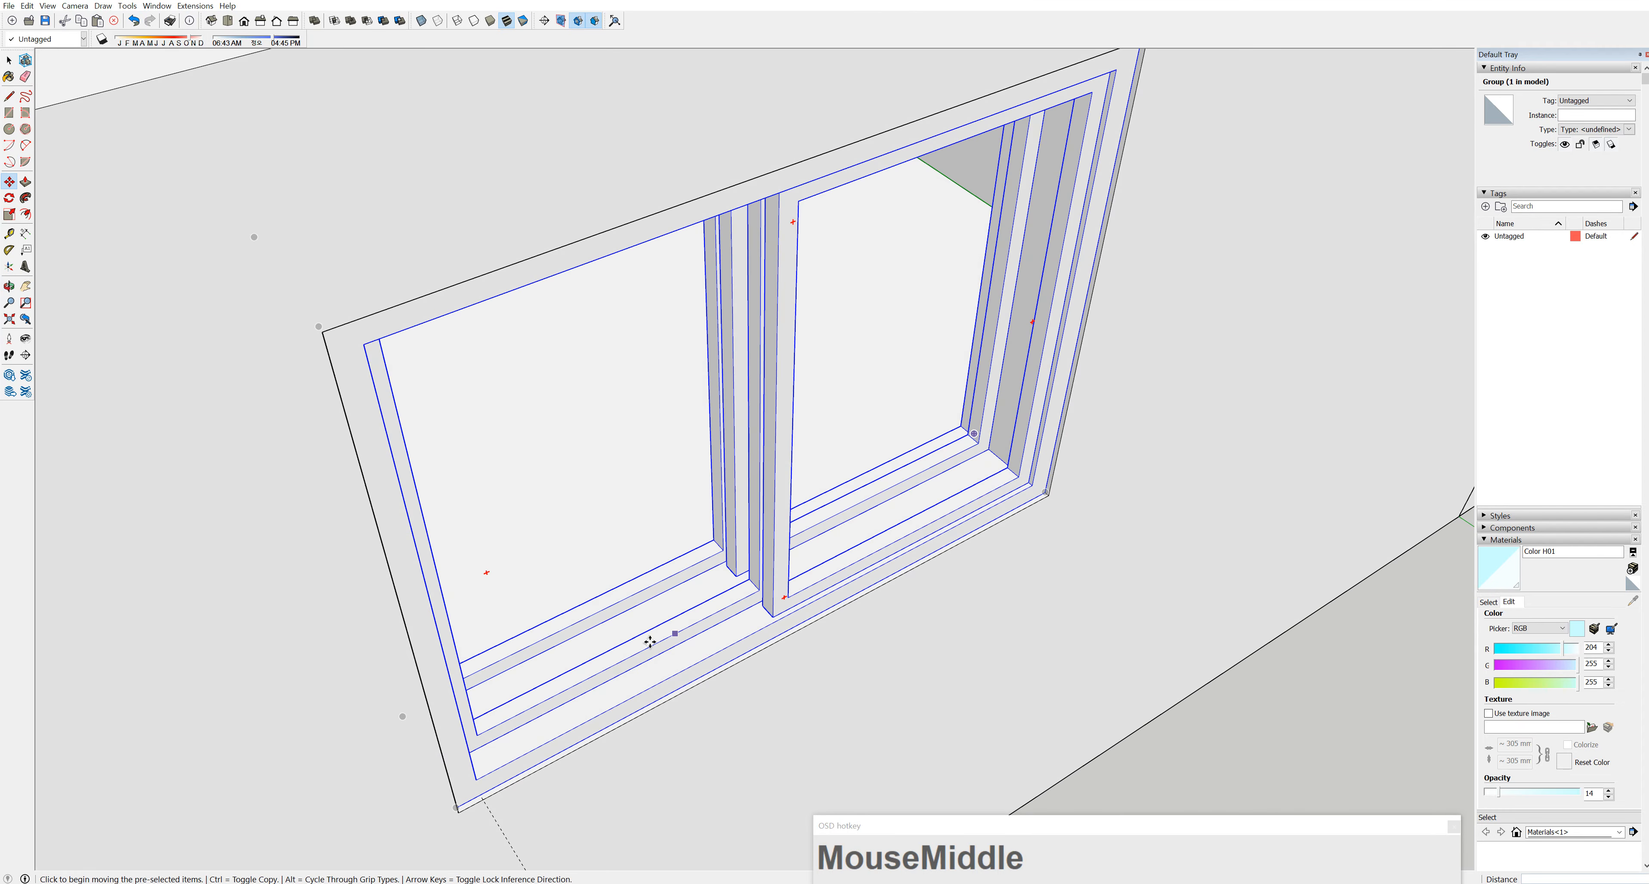
{"action": "mouse_move", "coordinate": [561, 594]}
{"action": "middle_mouse_down"}
{"action": "mouse_move", "coordinate": [802, 669]}
{"action": "mouse_move", "coordinate": [670, 729]}
{"action": "mouse_move", "coordinate": [1409, 774]}
{"action": "mouse_move", "coordinate": [1442, 571]}
{"action": "middle_mouse_up"}
{"action": "mouse_move", "coordinate": [1304, 539]}
{"action": "middle_mouse_down", "text": "shift"}
{"action": "mouse_move", "coordinate": [1067, 607]}
{"action": "mouse_move", "coordinate": [1024, 553]}
{"action": "mouse_move", "coordinate": [1102, 316]}
{"action": "middle_mouse_up", "text": "shift"}
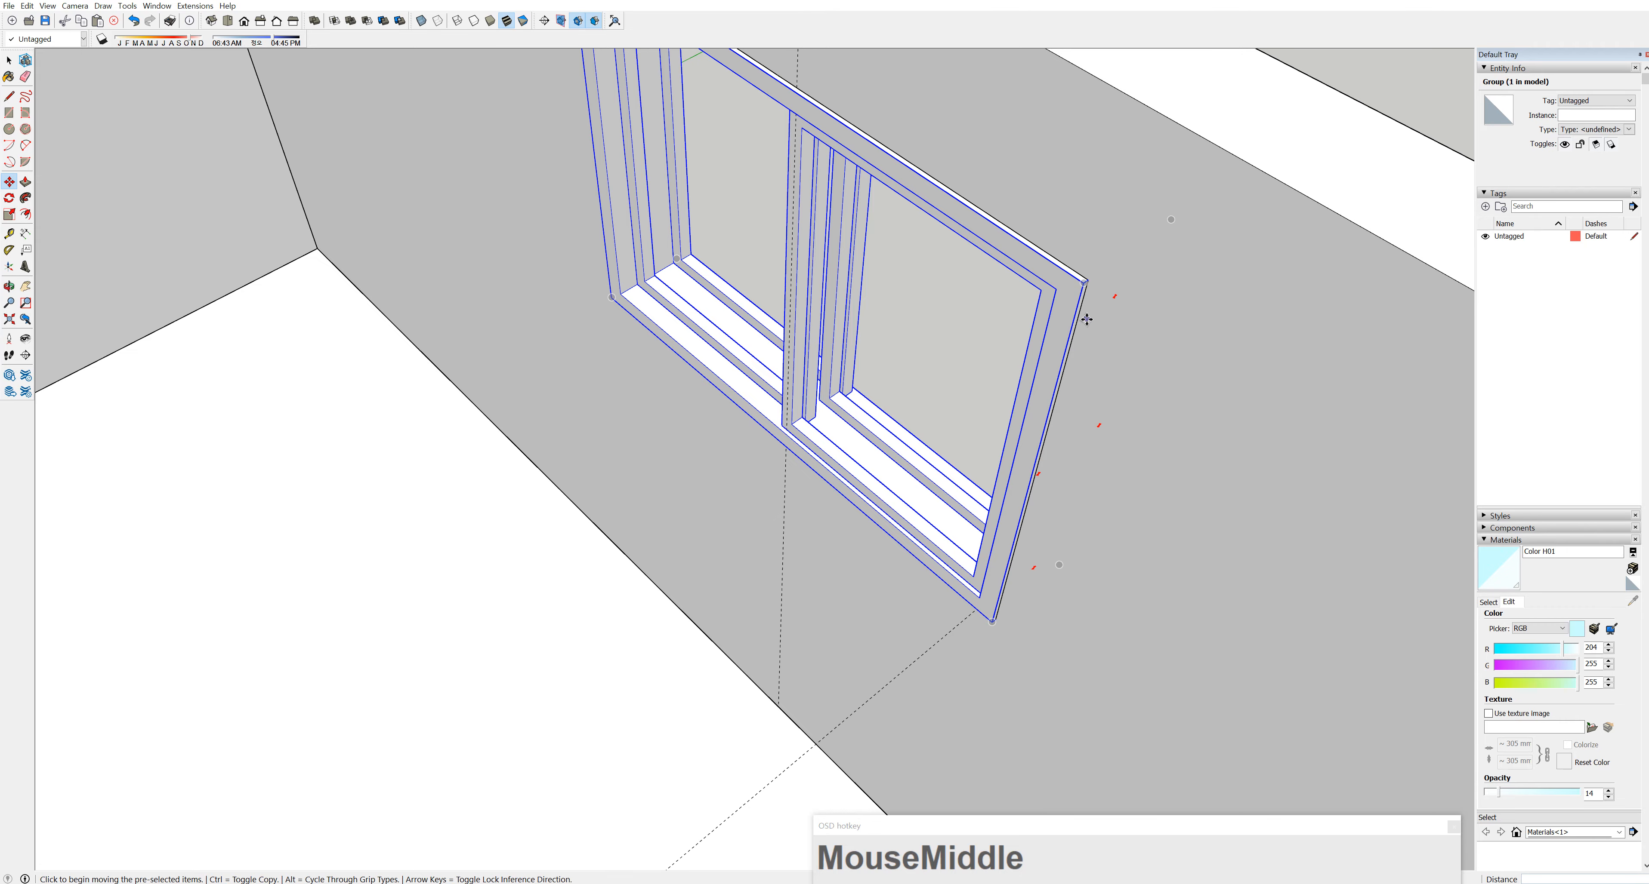
{"action": "middle_click_drag", "start_coordinate": [1040, 414], "coordinate": [875, 504]}
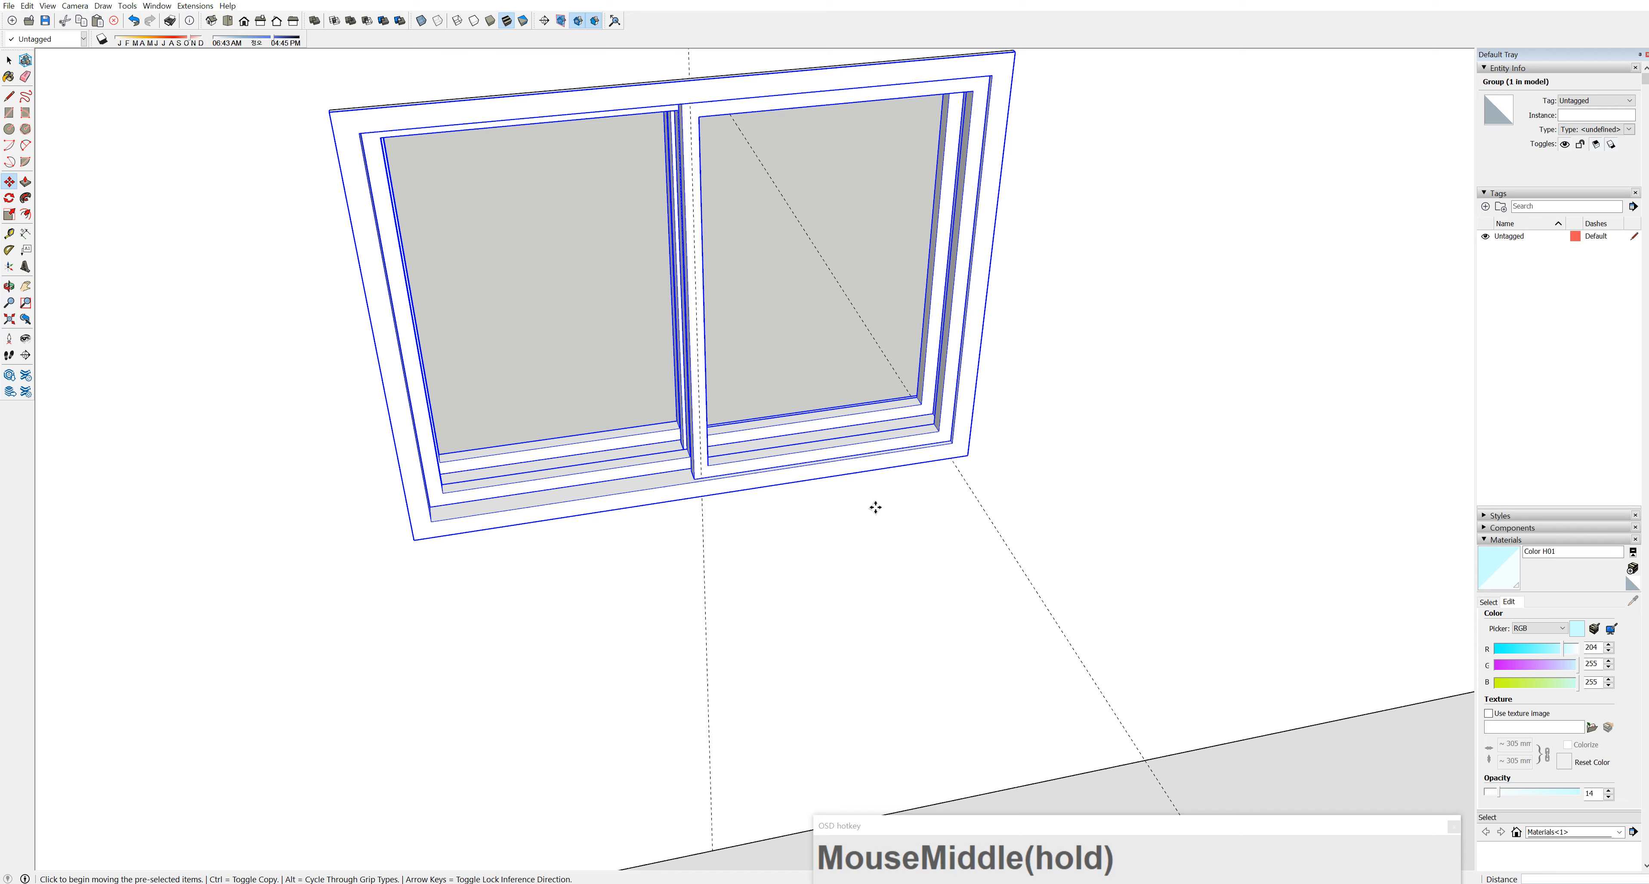
{"action": "left_click", "coordinate": [27, 6]}
{"action": "left_click", "coordinate": [75, 117]}
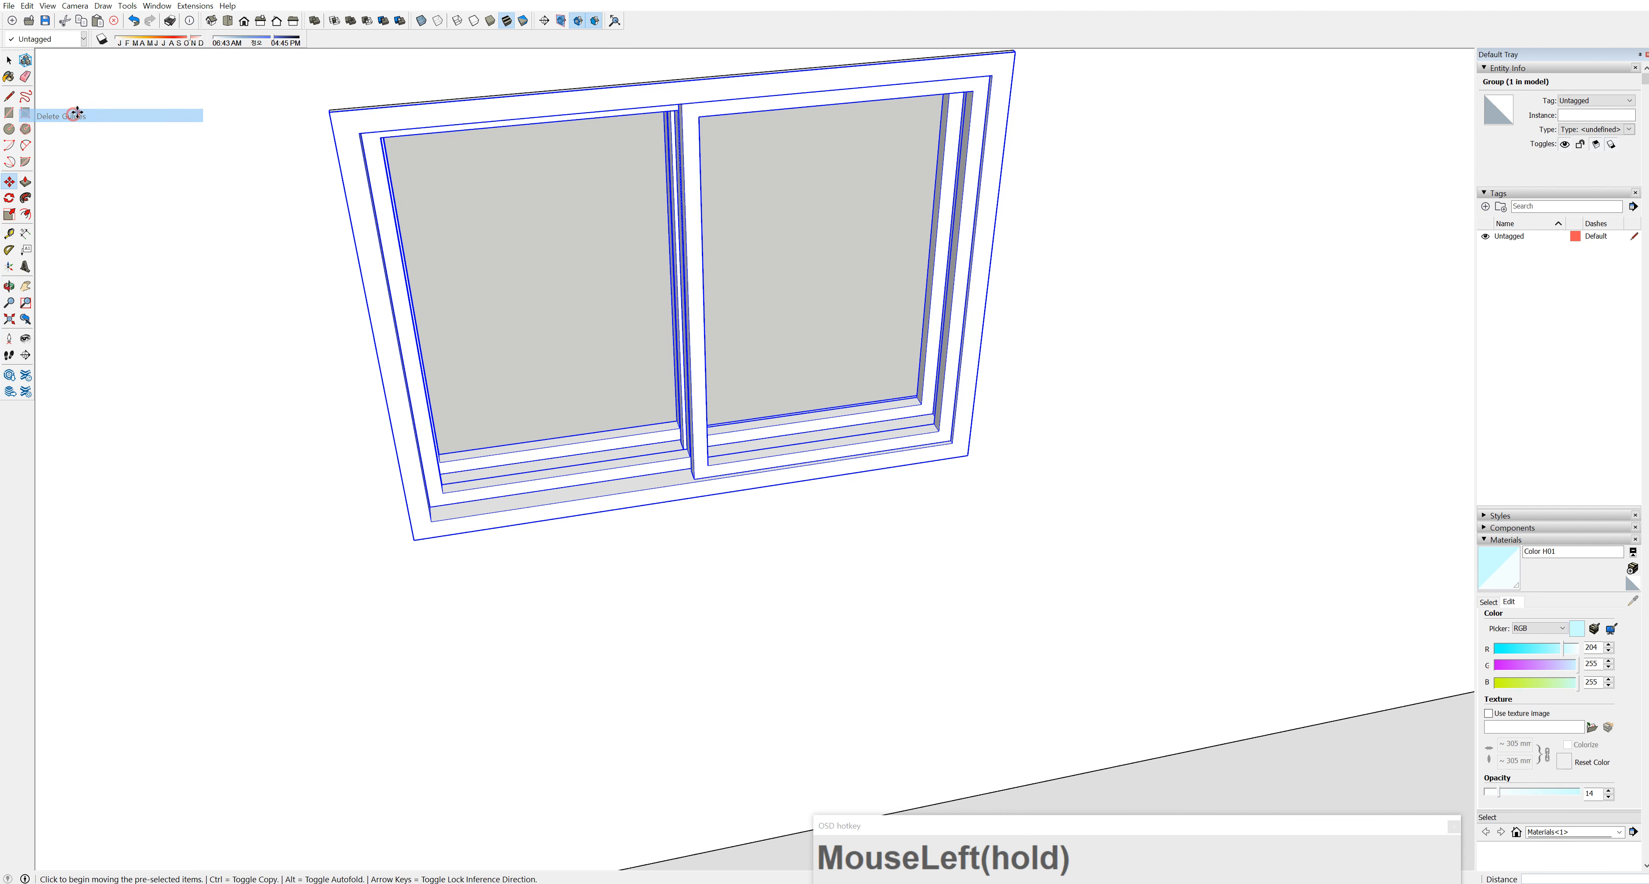
Draw a rectangle across the right-hand sash opening between its opposite inner corners as the glass pane
{"action": "middle_click_drag", "start_coordinate": [850, 320], "coordinate": [740, 313]}
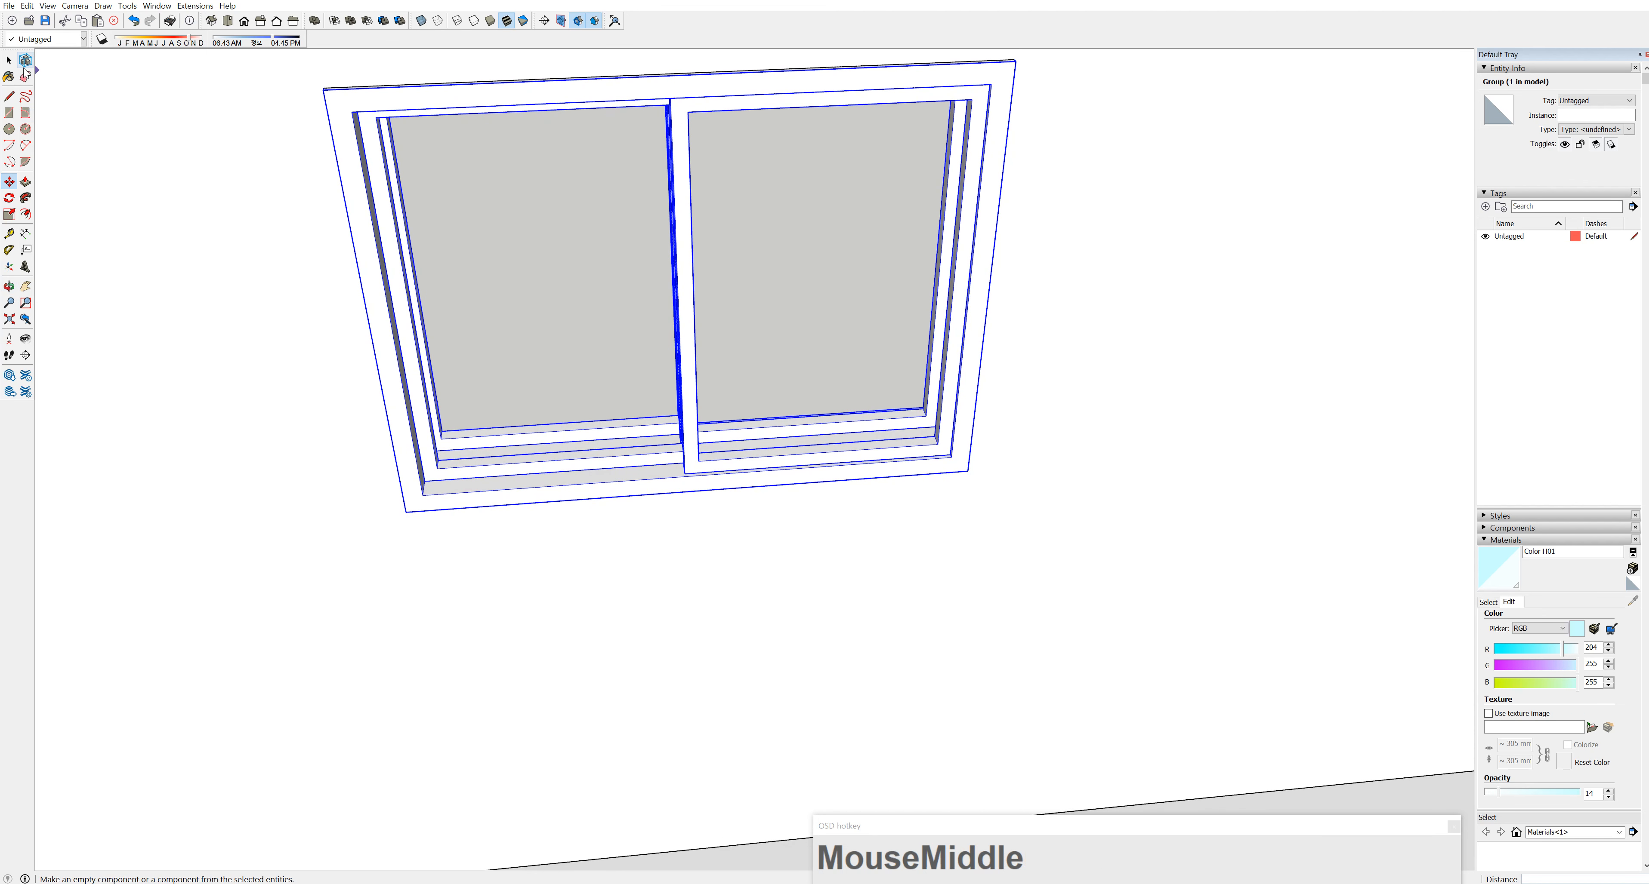
{"action": "left_click", "coordinate": [9, 60]}
{"action": "middle_click_drag", "start_coordinate": [775, 235], "coordinate": [653, 261]}
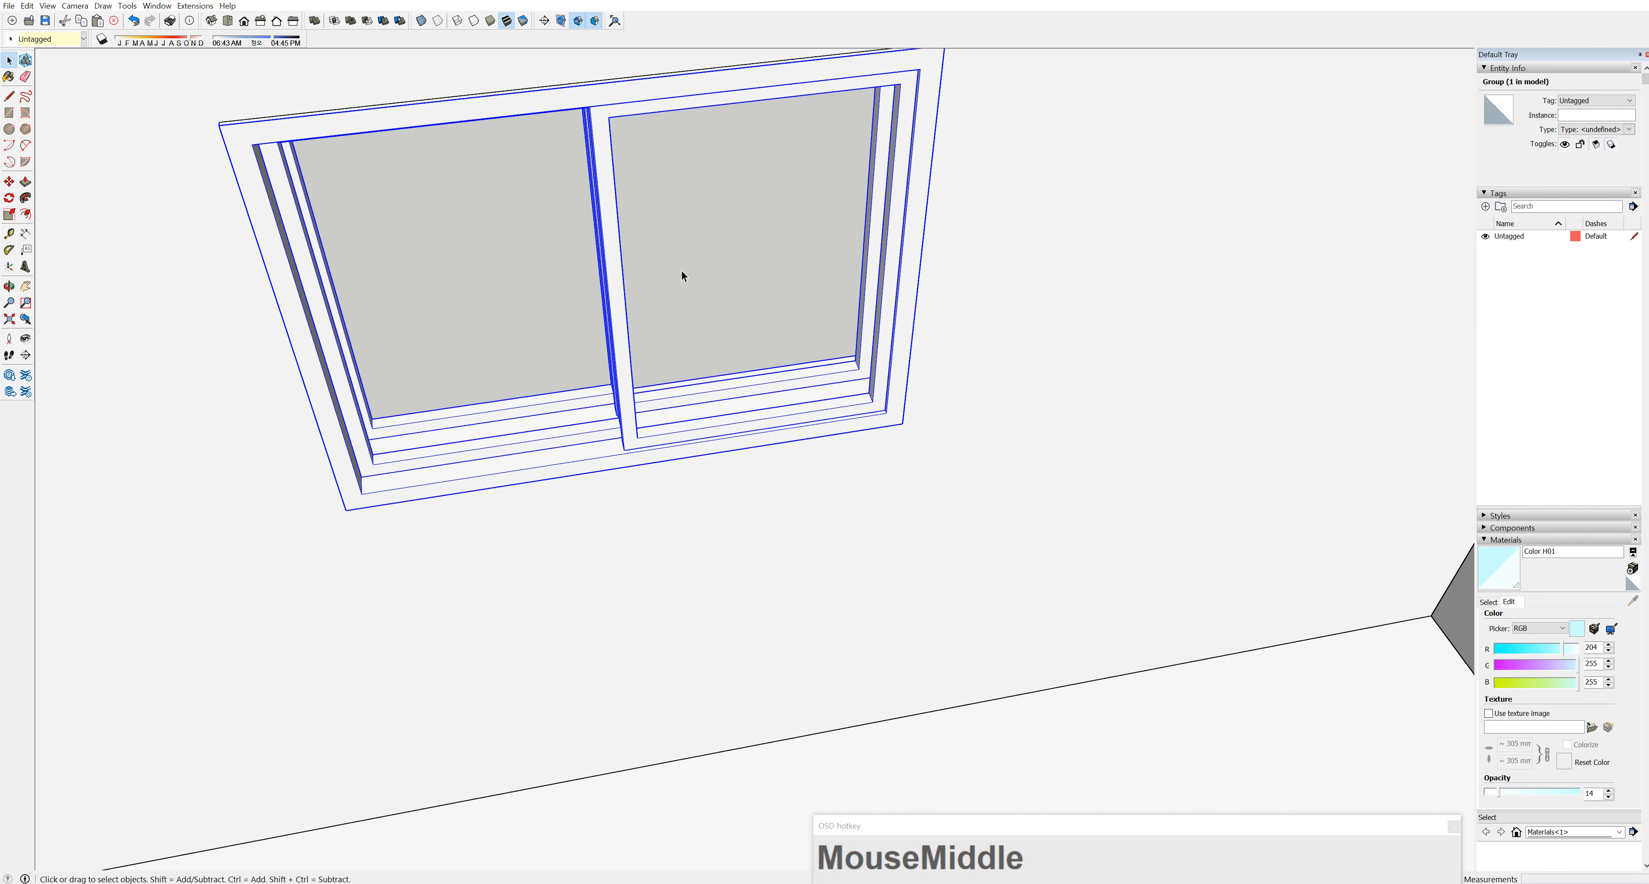
{"action": "left_click", "coordinate": [9, 115]}
{"action": "scroll", "coordinate": [644, 129], "scroll_direction": "up", "scroll_amount": 1}
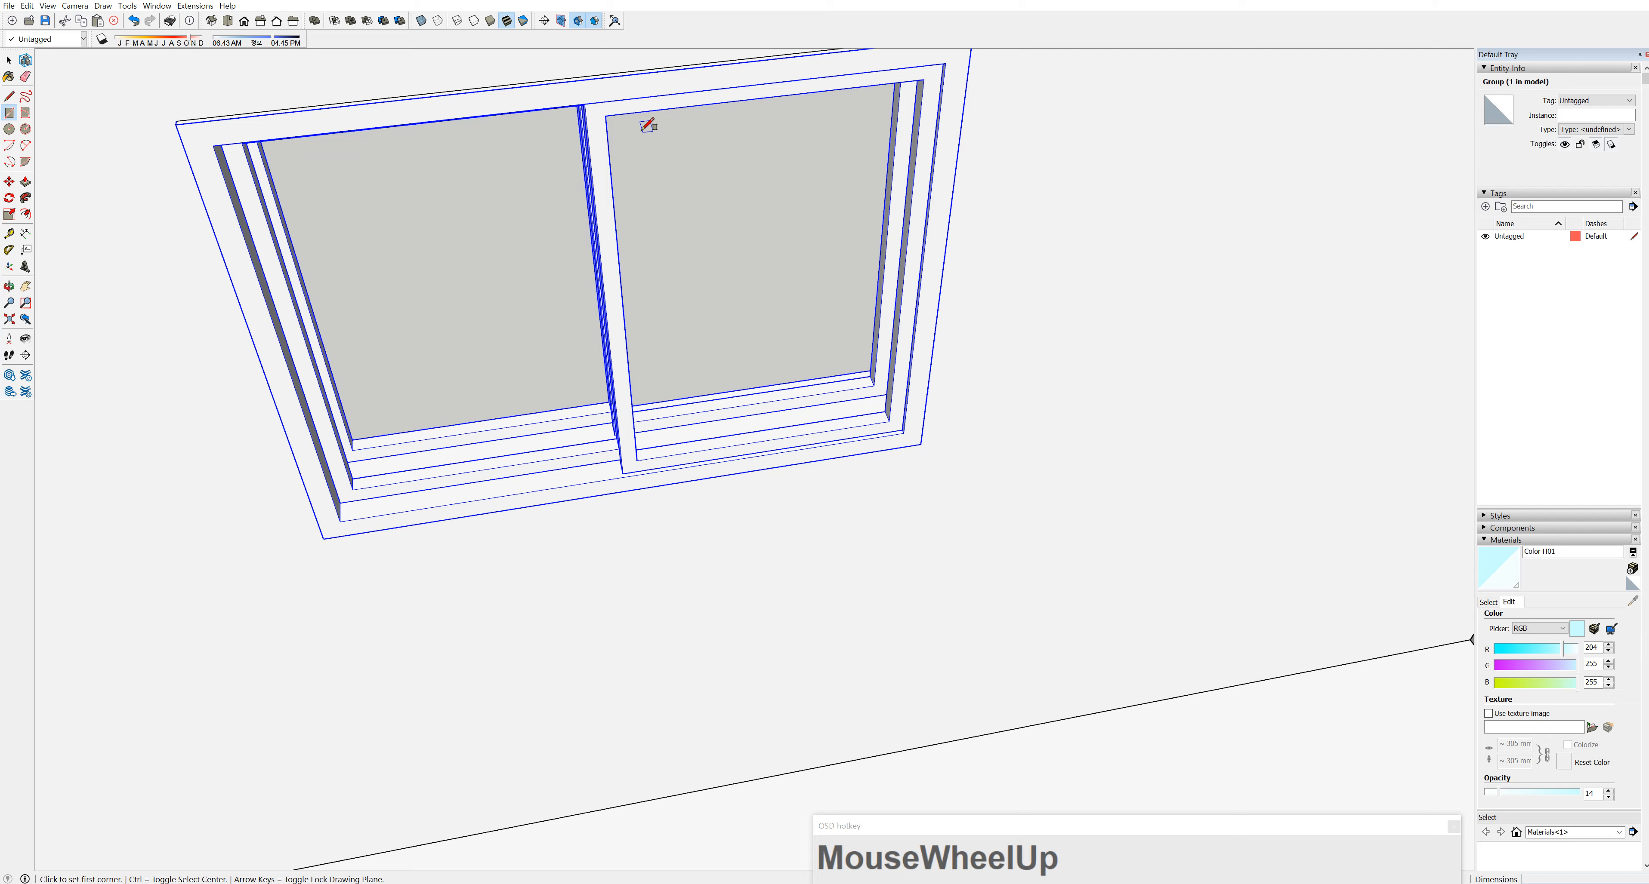
{"action": "left_click", "coordinate": [607, 116]}
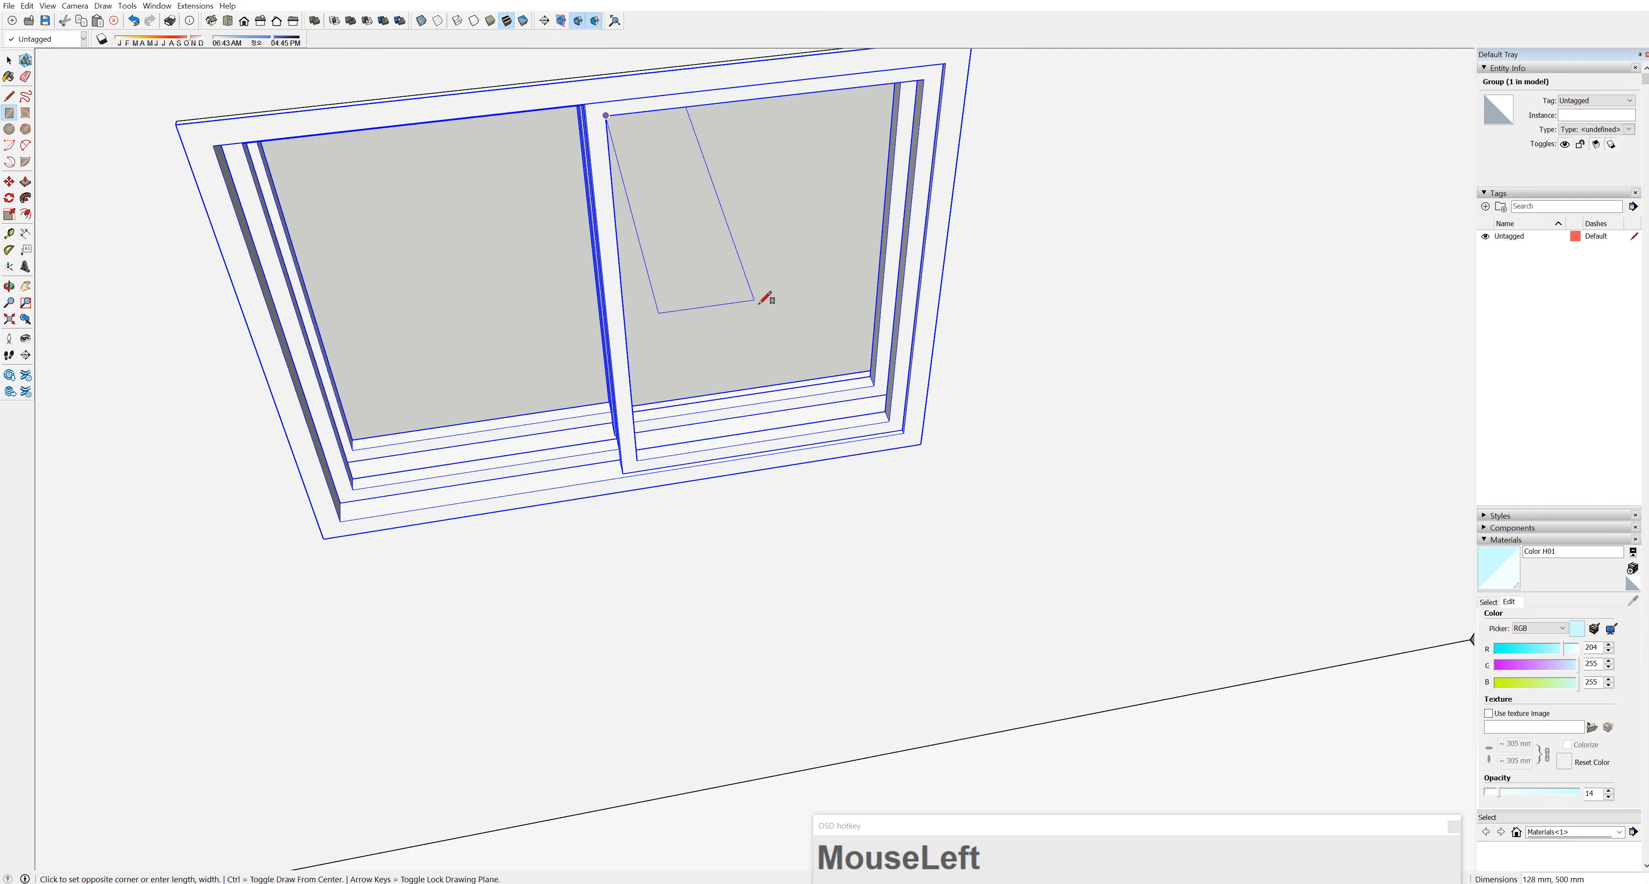
{"action": "left_click", "coordinate": [889, 423]}
Select the pane face with its edges and make it a separate group
{"action": "middle_click_drag", "start_coordinate": [751, 346], "coordinate": [928, 353]}
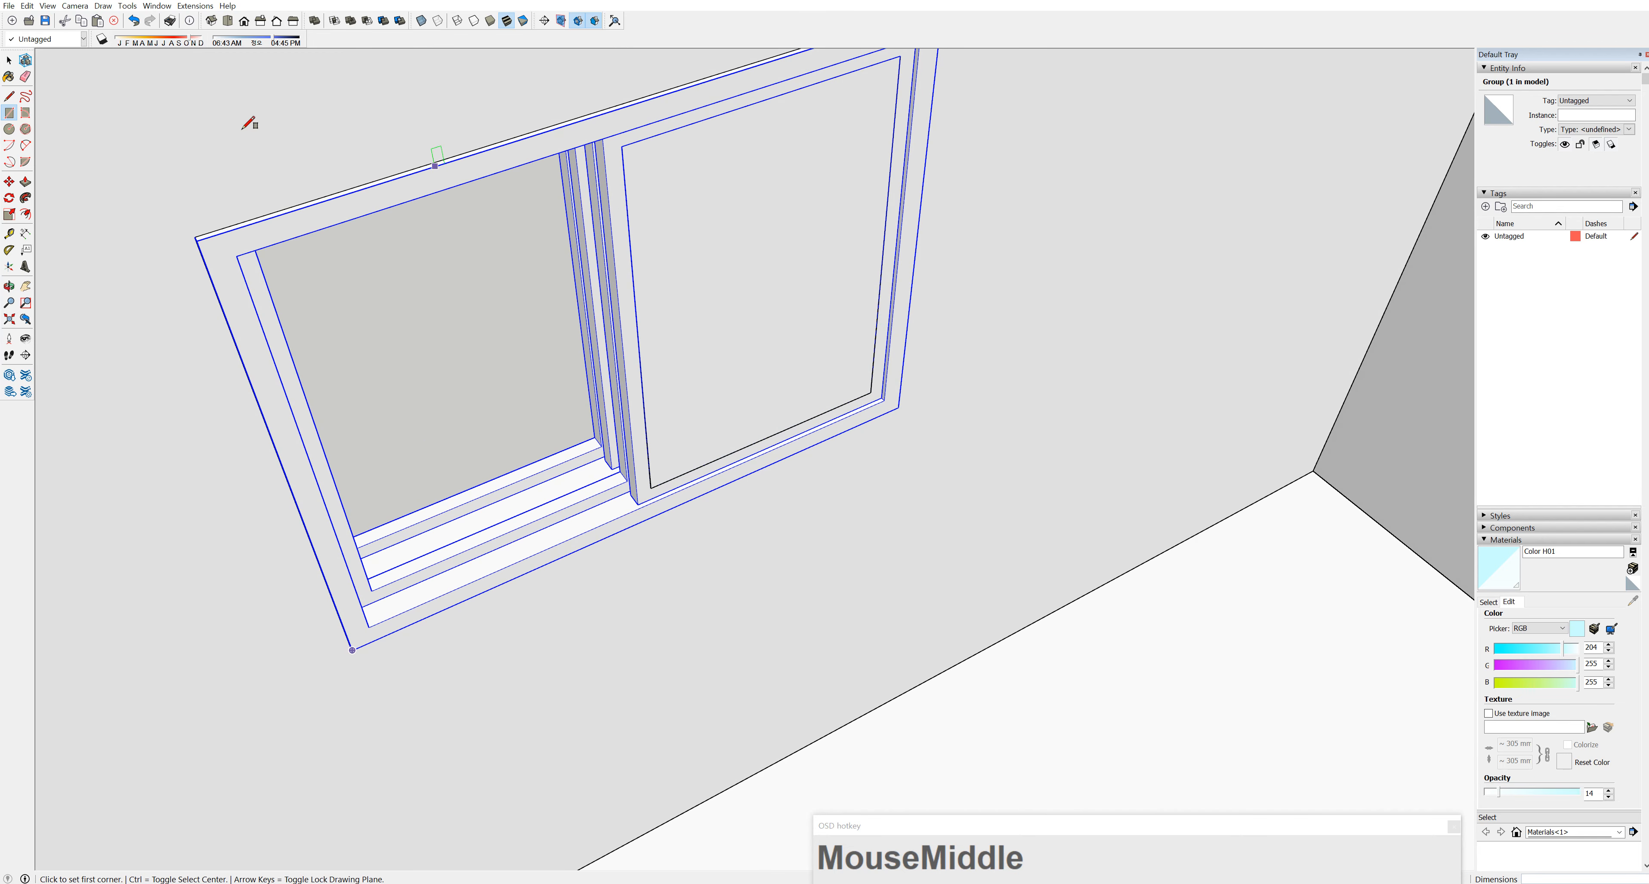
{"action": "left_click", "coordinate": [10, 77]}
{"action": "left_click", "coordinate": [9, 60]}
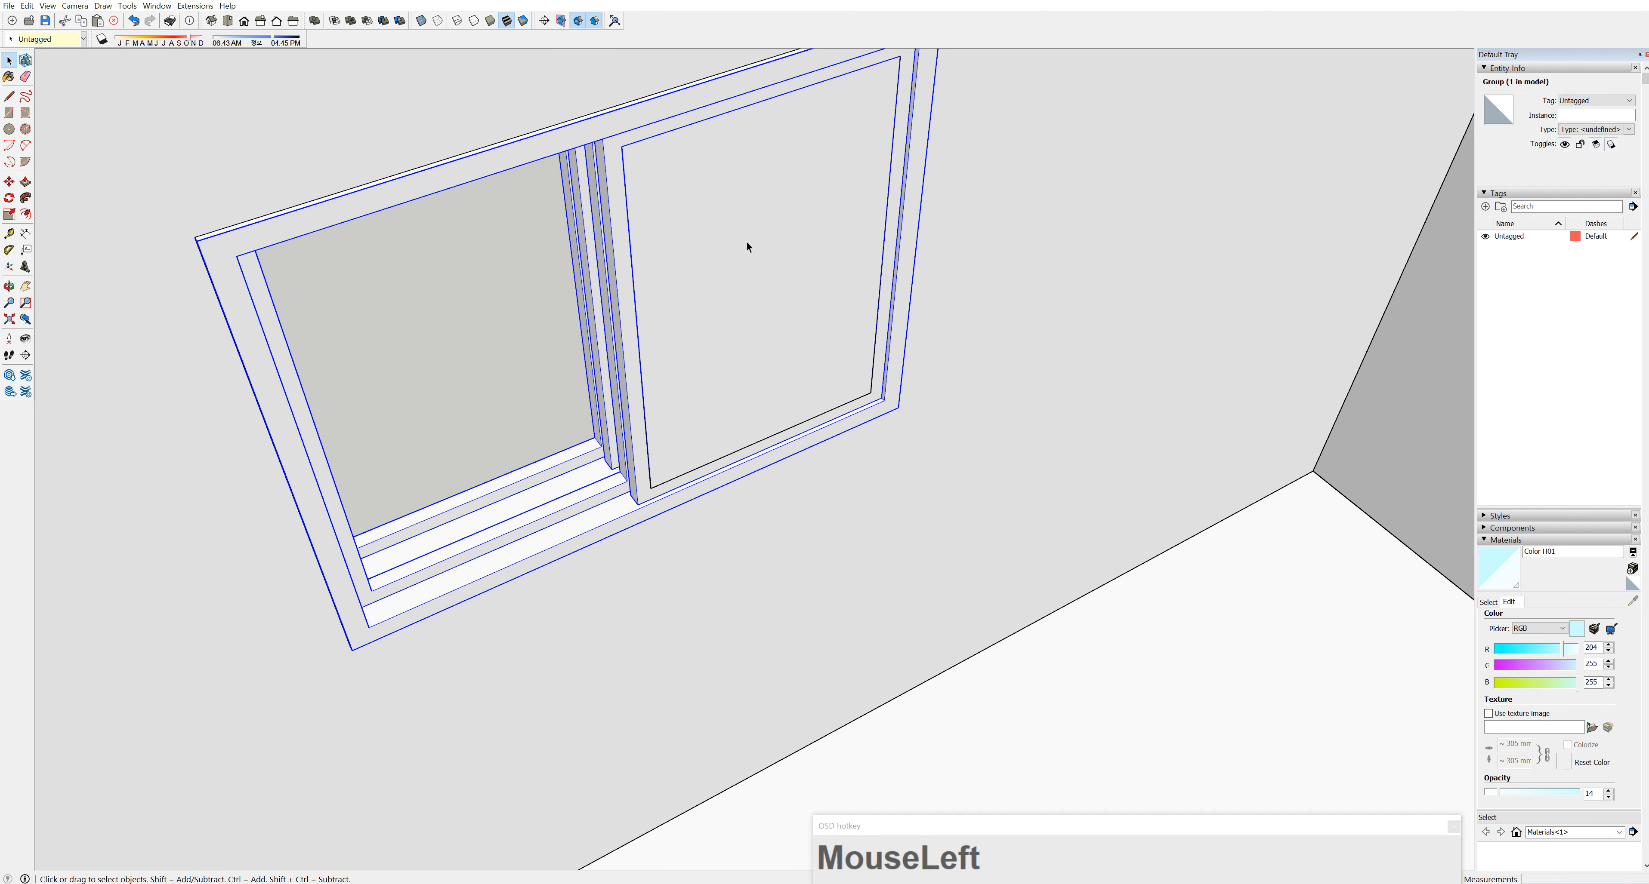
{"action": "double_click", "coordinate": [750, 246]}
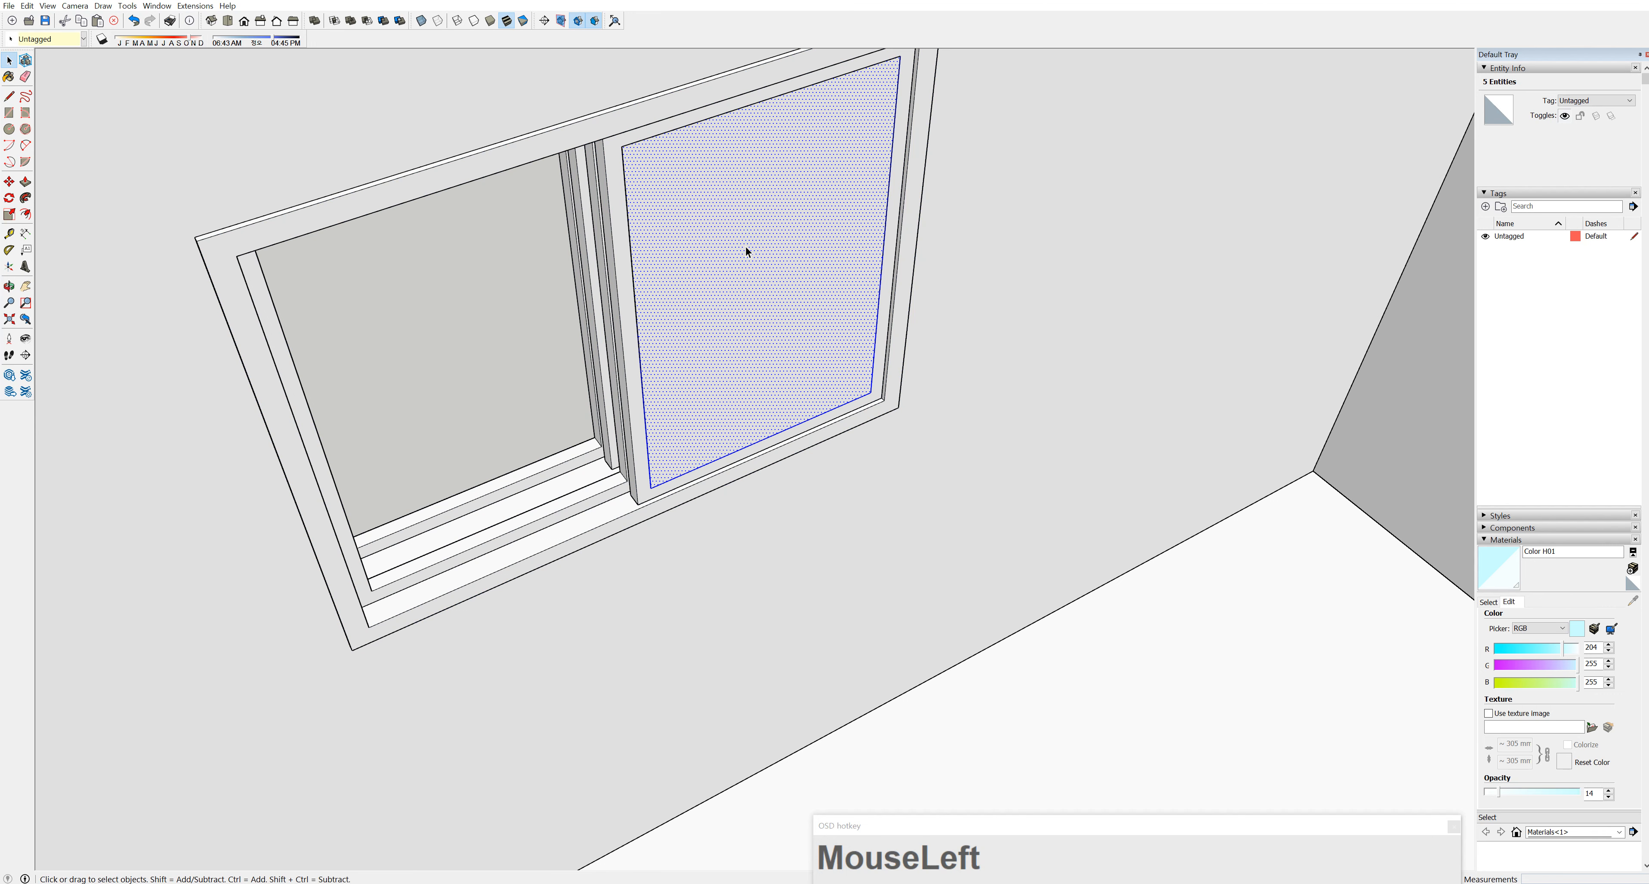
{"action": "right_click", "coordinate": [752, 243]}
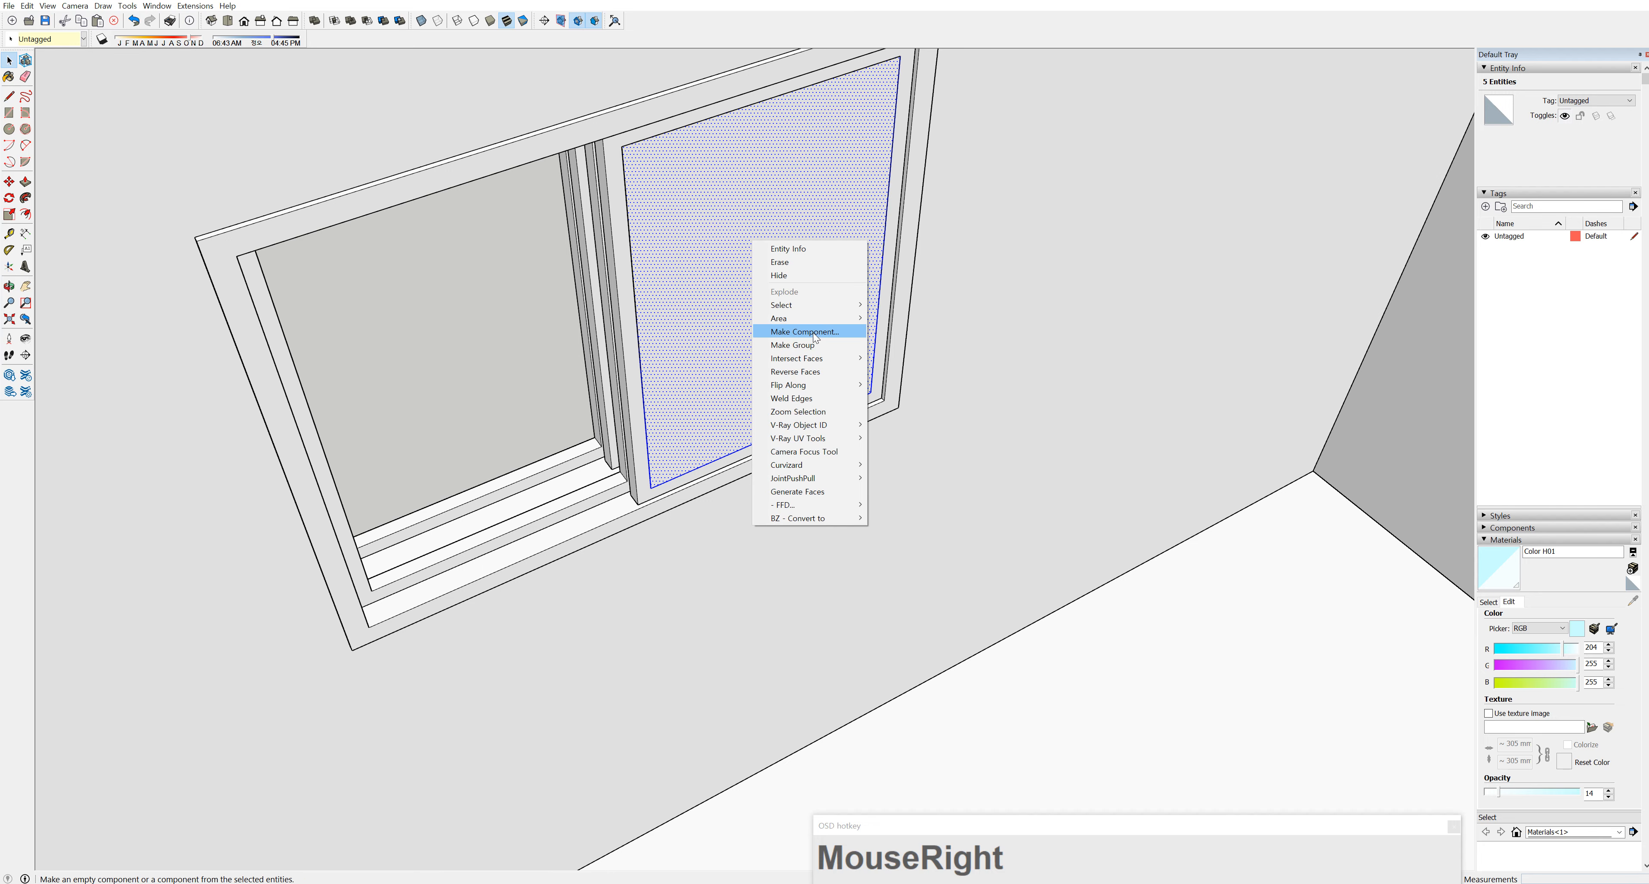
{"action": "left_click", "coordinate": [815, 347]}
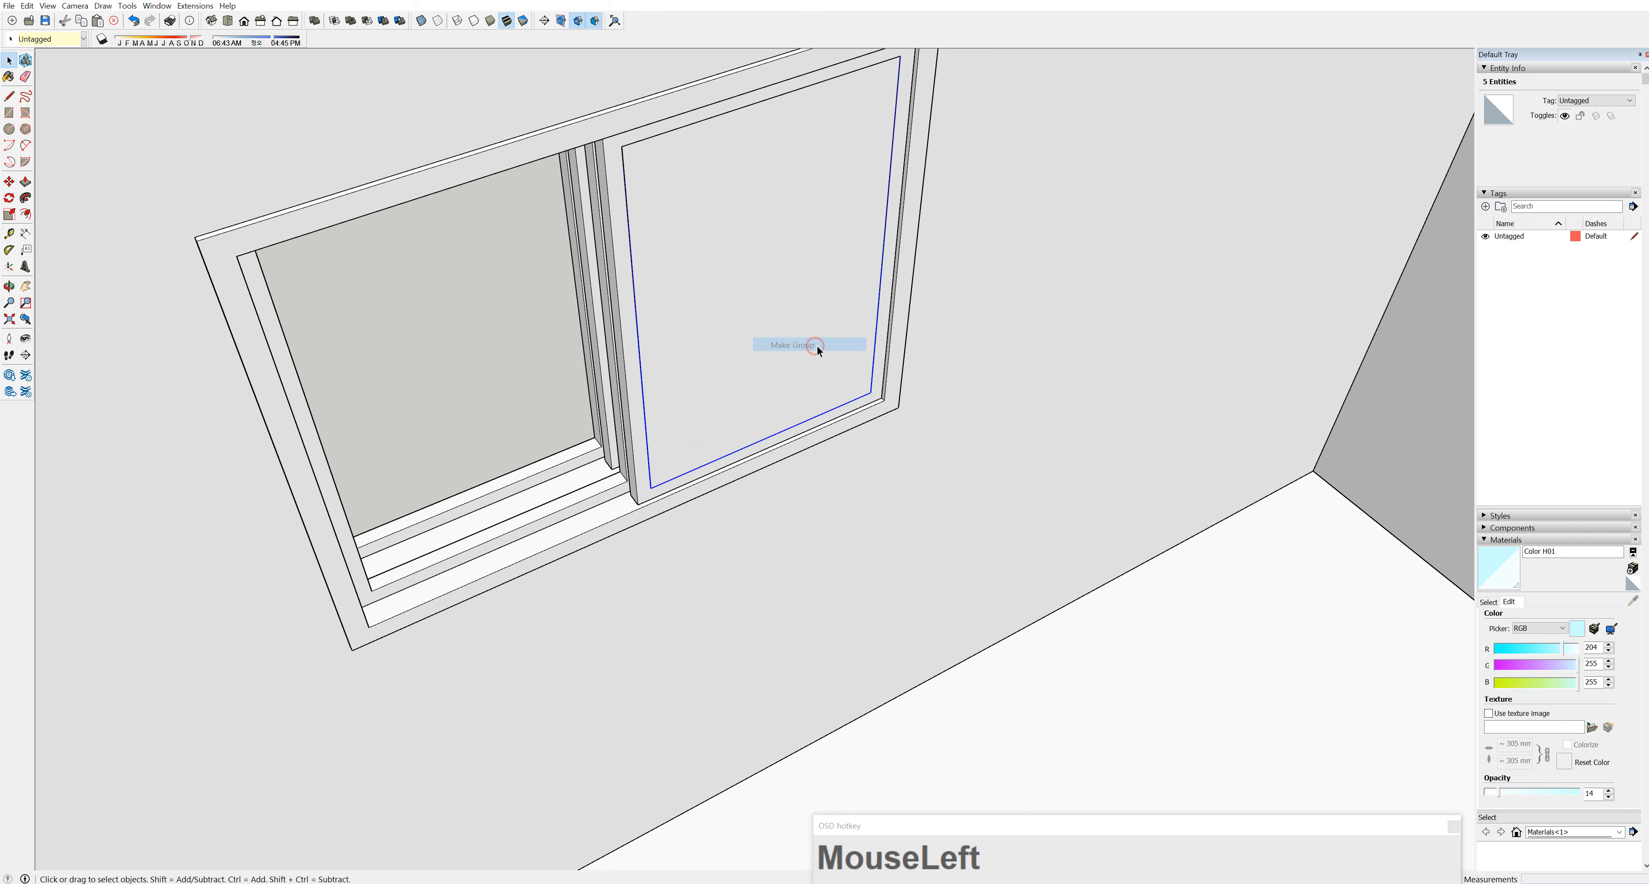
Extrude the pane face to a thickness of 5 mm inside its group, and close the group
{"action": "double_click", "coordinate": [798, 207]}
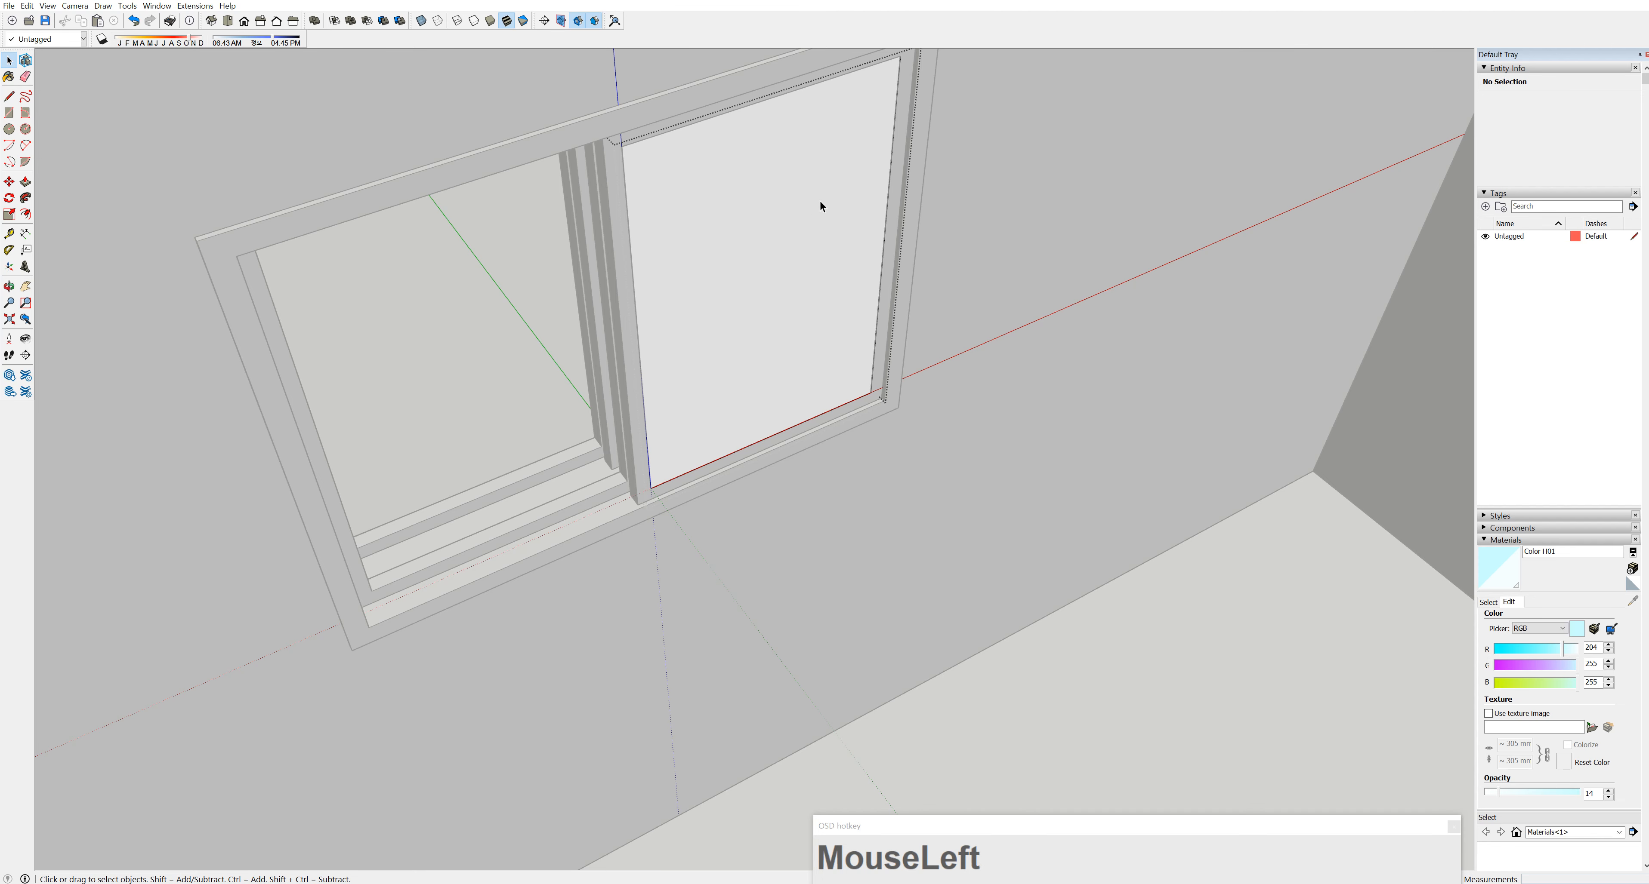
{"action": "left_click", "coordinate": [25, 182]}
{"action": "mouse_move", "coordinate": [846, 283]}
{"action": "left_mouse_down"}
{"action": "mouse_move", "coordinate": [824, 269]}
{"action": "mouse_move", "coordinate": [845, 289]}
{"action": "left_mouse_up"}
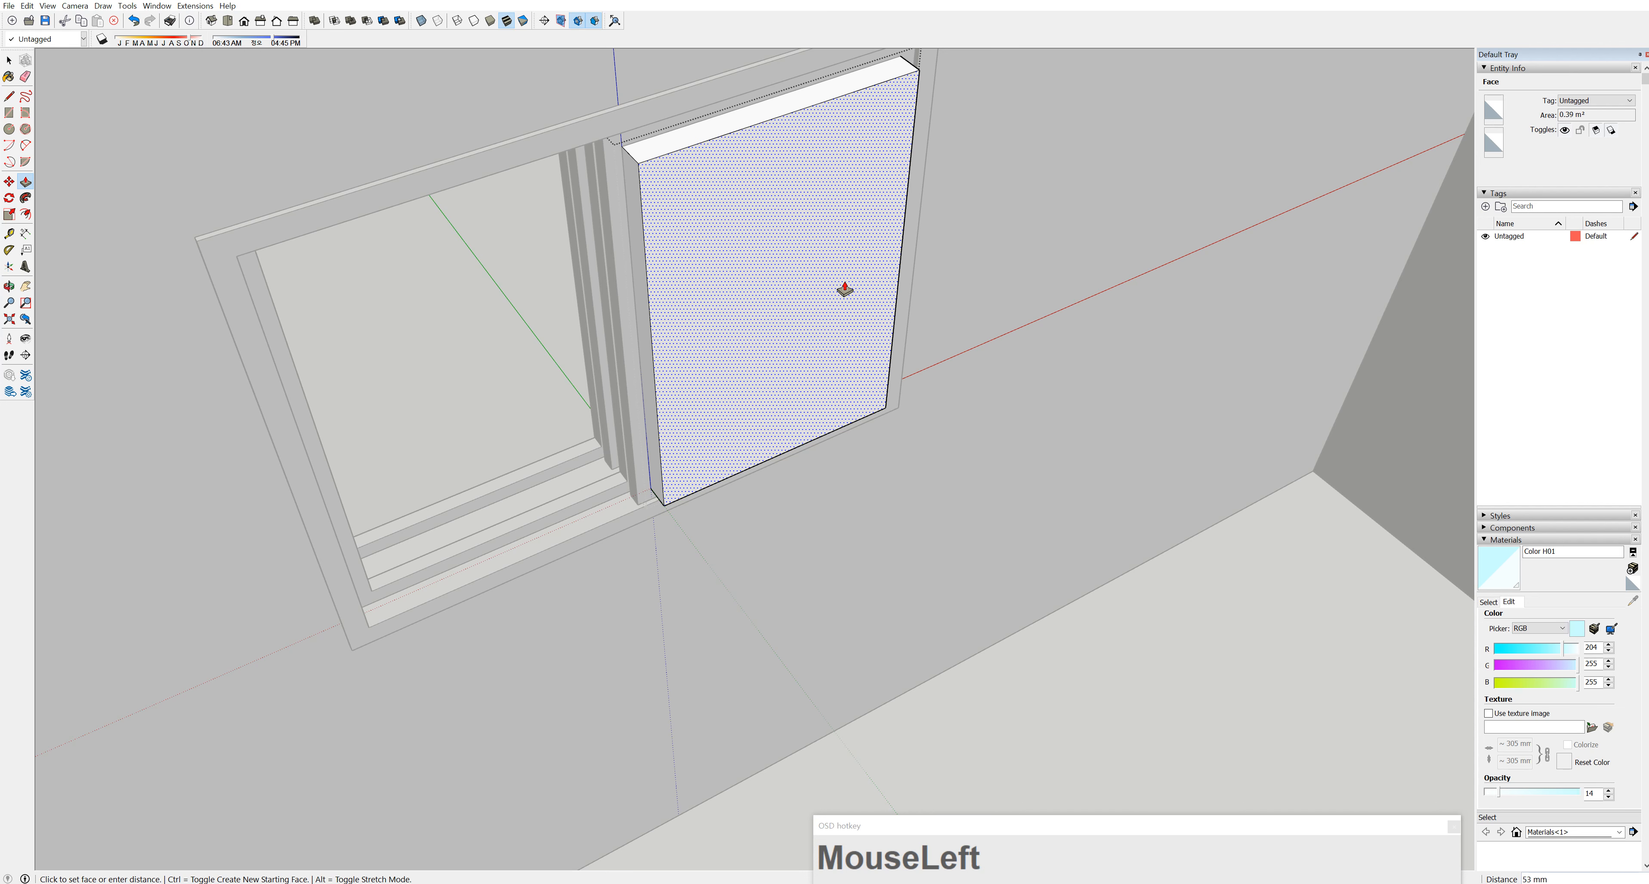
{"action": "type", "text": "5"}
{"action": "key", "text": "Return"}
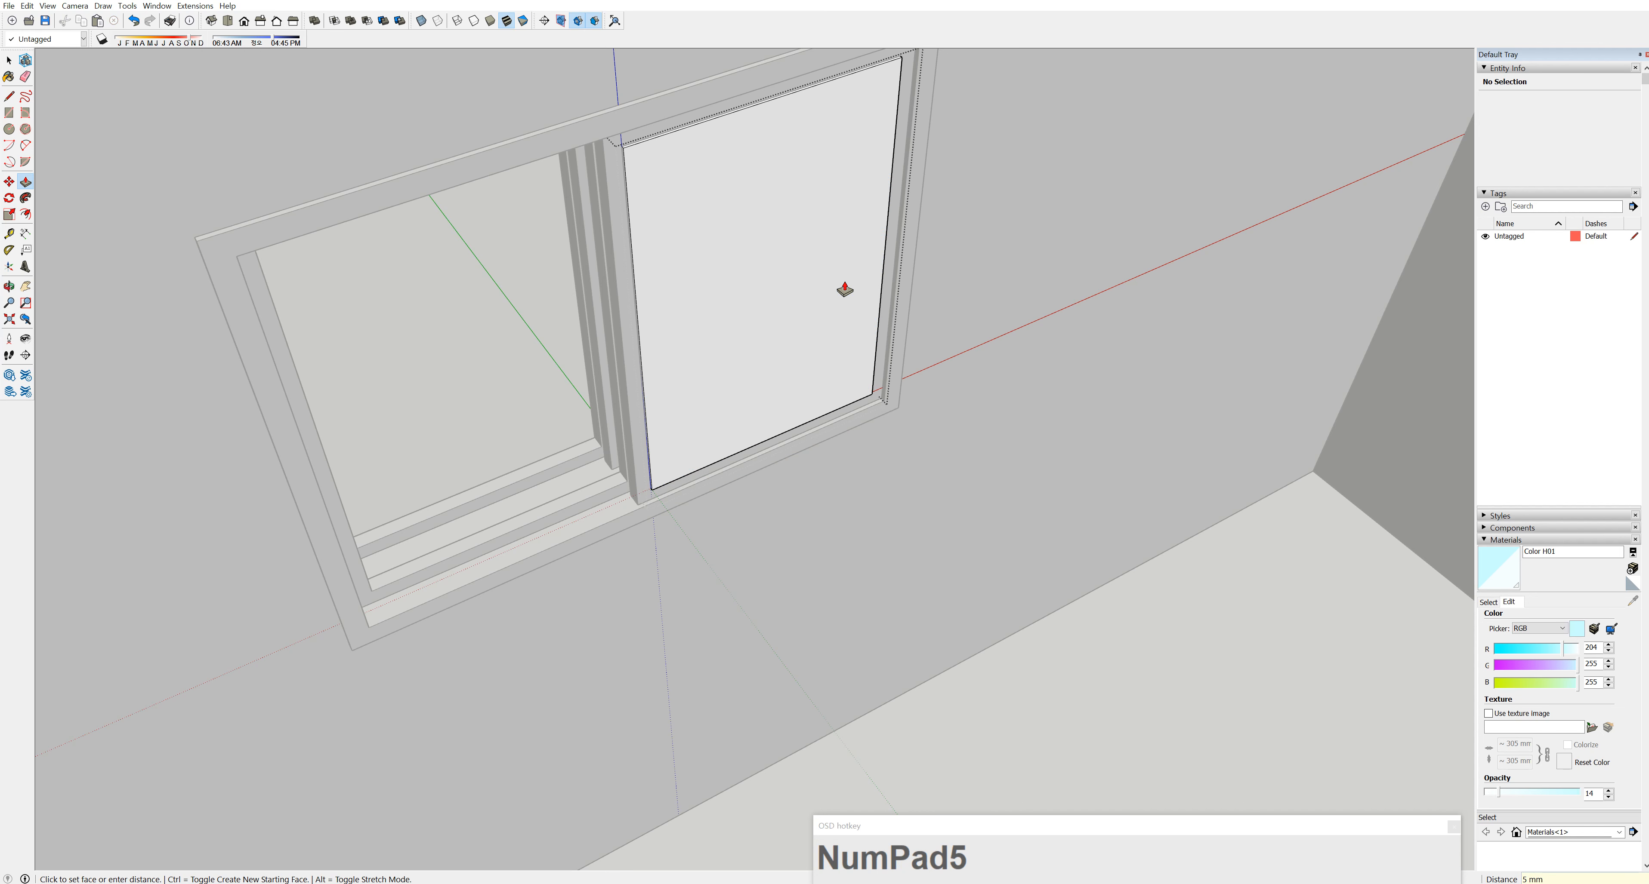
{"action": "left_click", "coordinate": [9, 60]}
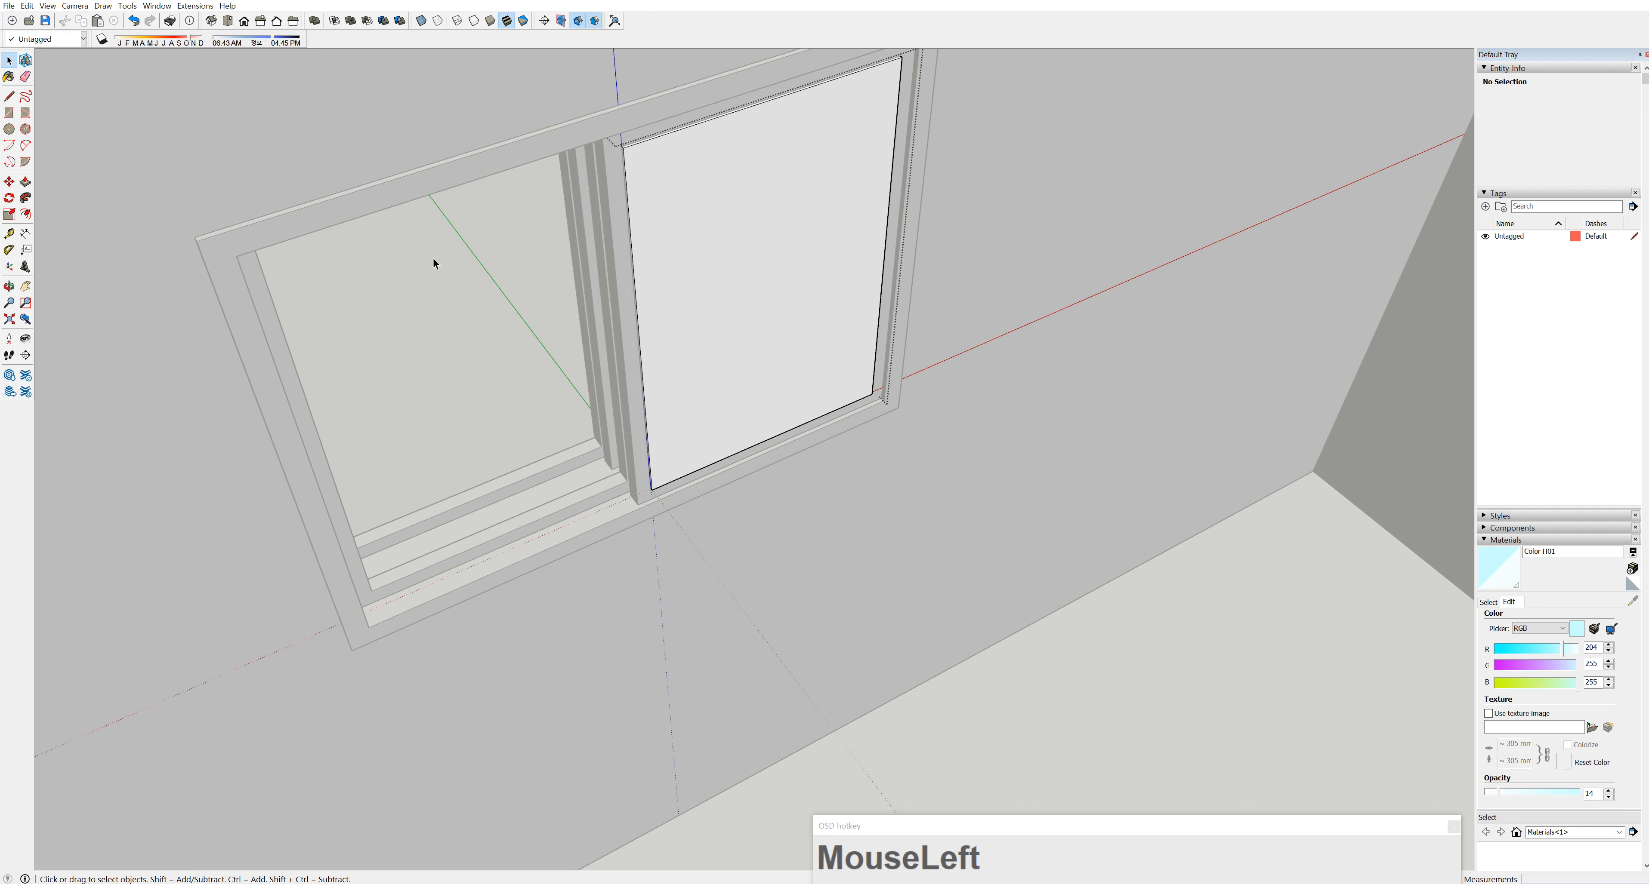
{"action": "left_click", "coordinate": [464, 269]}
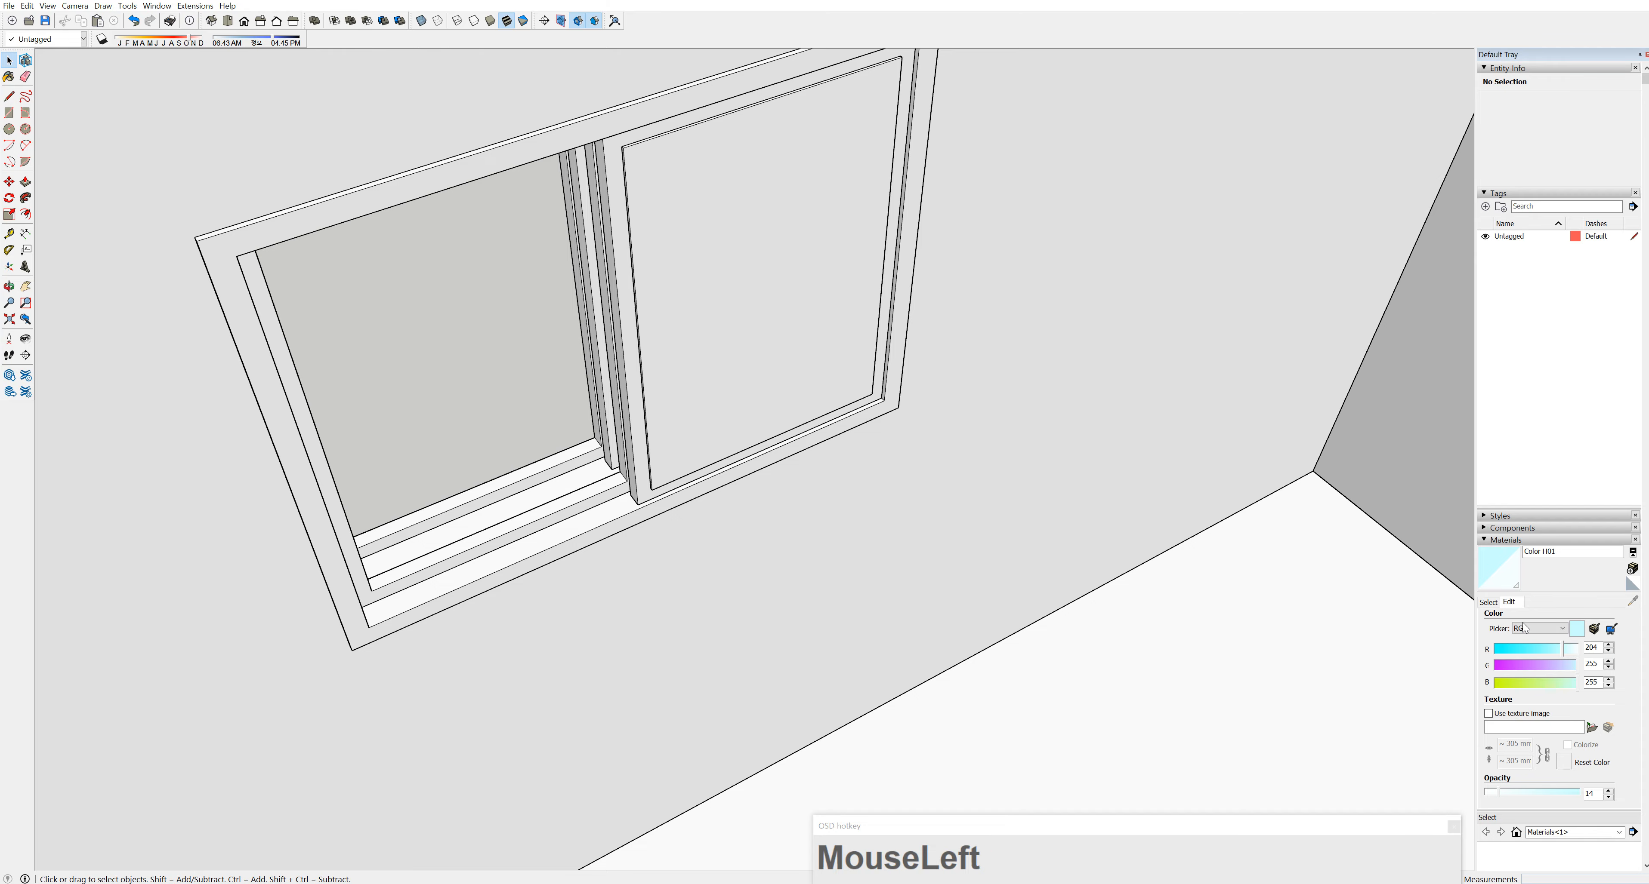
Switch the material settings from editing to swatch selection and display the list of available tray panels
{"action": "left_click", "coordinate": [1488, 602]}
{"action": "scroll", "coordinate": [1537, 652], "scroll_direction": "up", "scroll_amount": 2}
{"action": "scroll", "coordinate": [1538, 648], "scroll_direction": "up", "scroll_amount": 4}
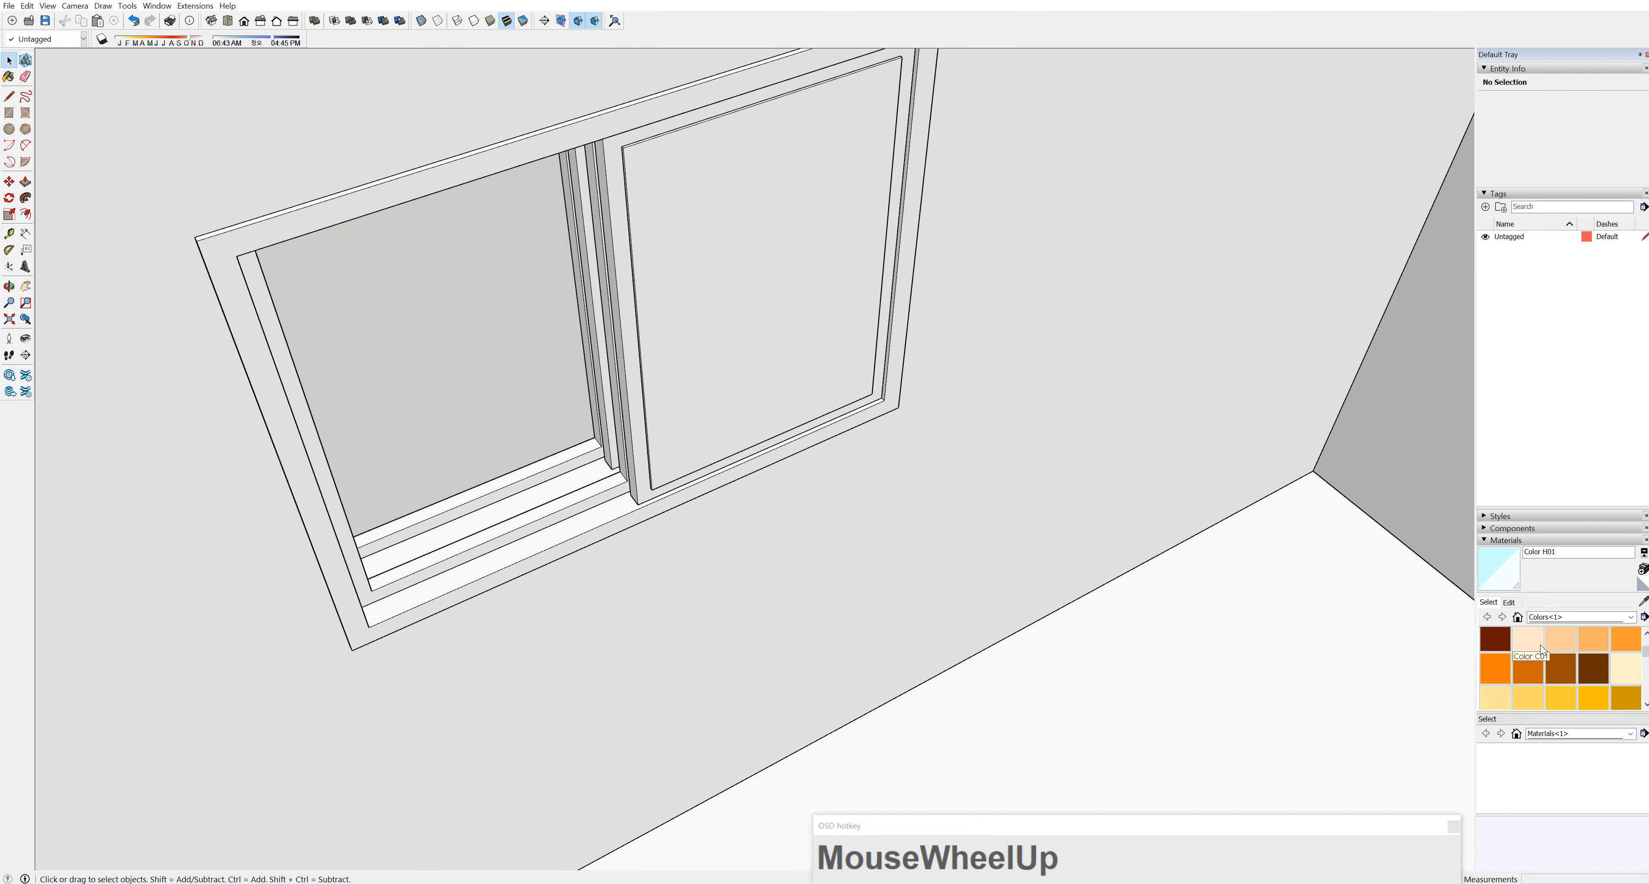
{"action": "left_click", "coordinate": [1559, 618]}
{"action": "left_click", "coordinate": [1559, 618]}
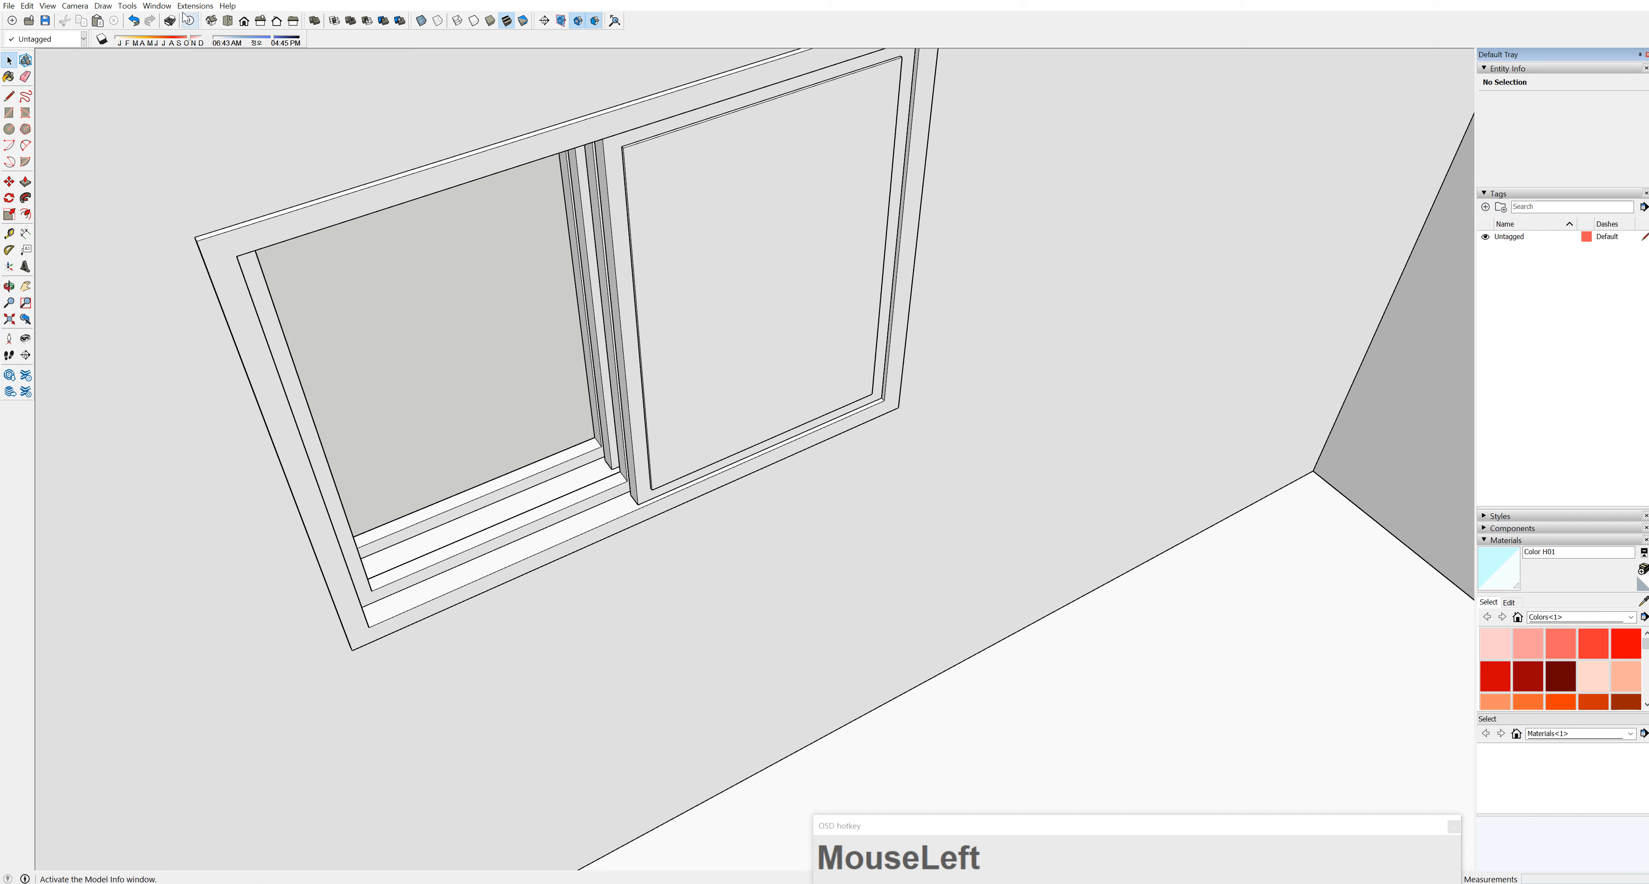
{"action": "left_click", "coordinate": [162, 8]}
{"action": "mouse_move", "coordinate": [179, 22]}
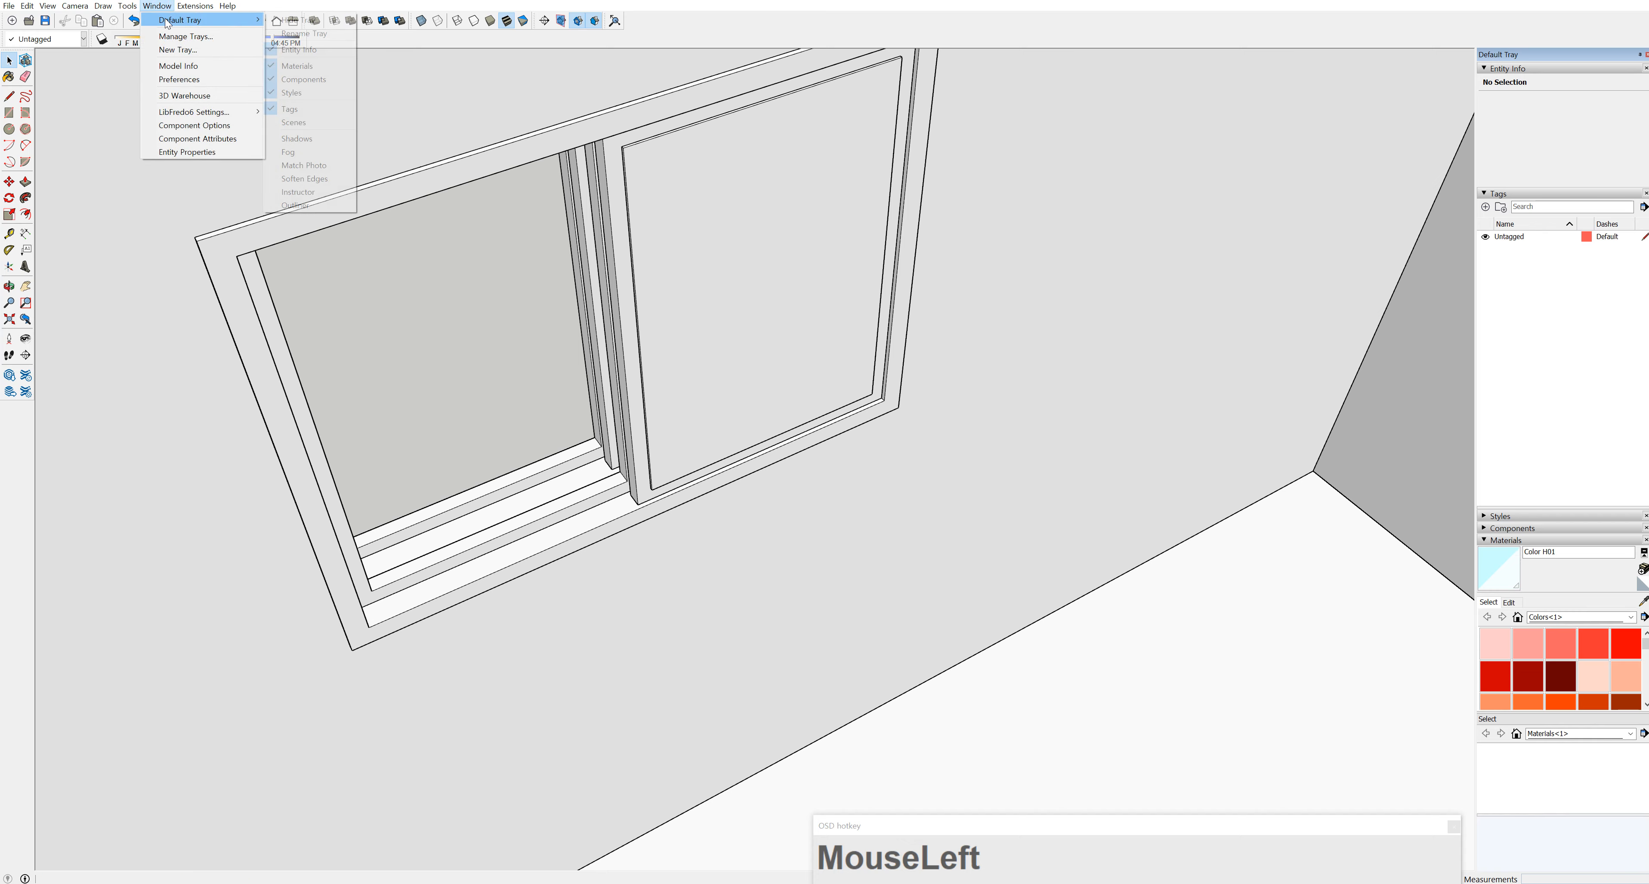
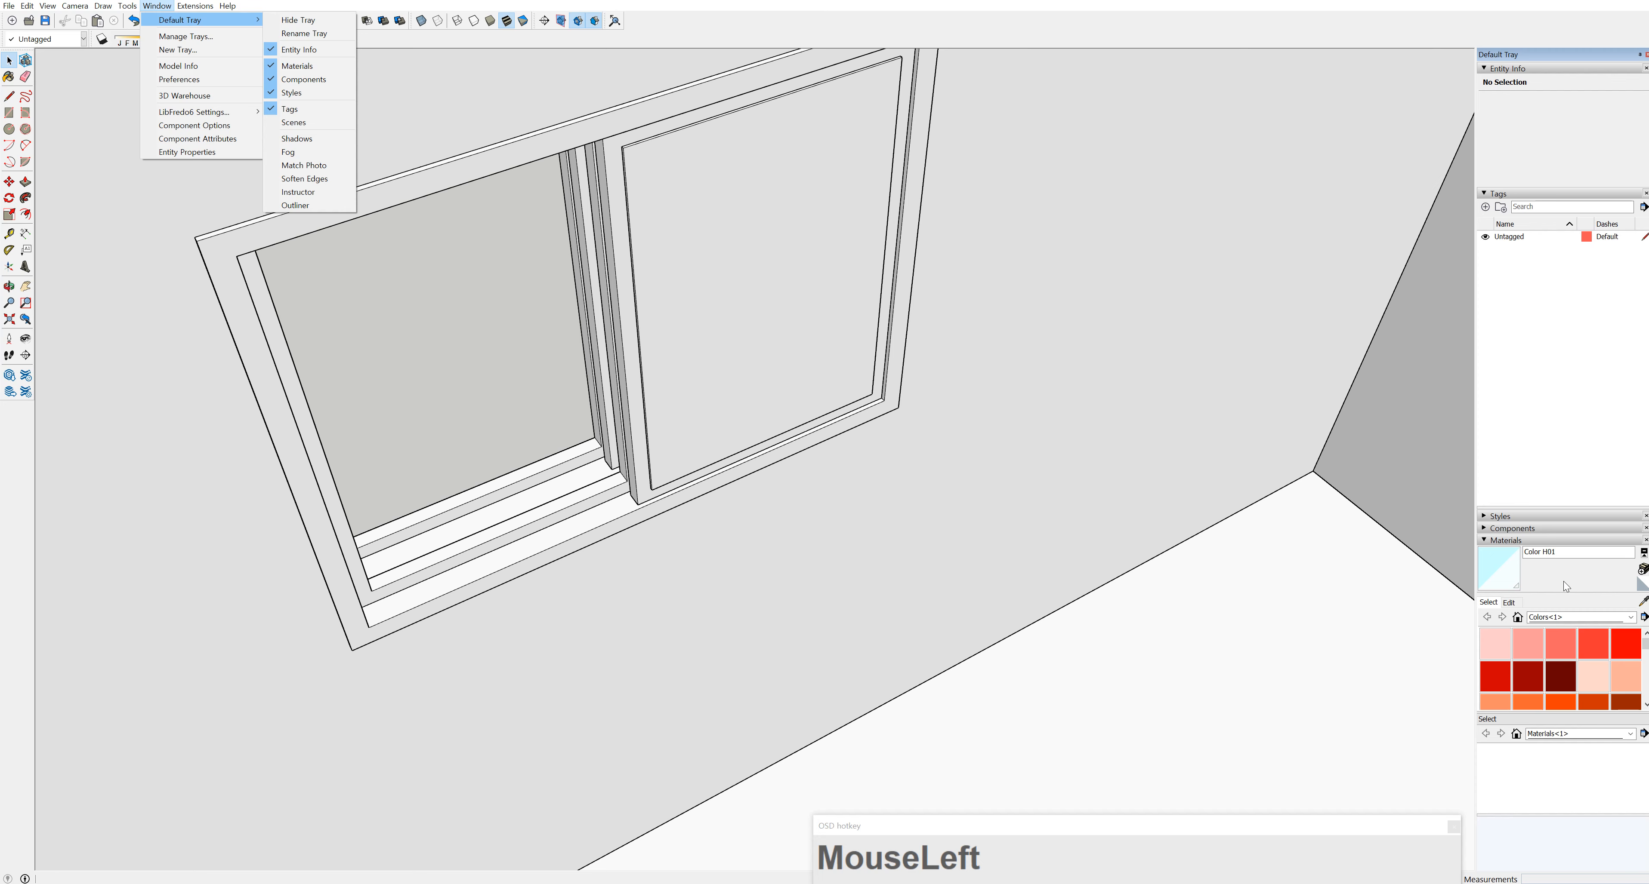
Pick the light green Color F01 from the Colors material collection for painting
{"action": "left_click", "coordinate": [1569, 618]}
{"action": "scroll", "coordinate": [1570, 627], "scroll_direction": "up", "scroll_amount": 1}
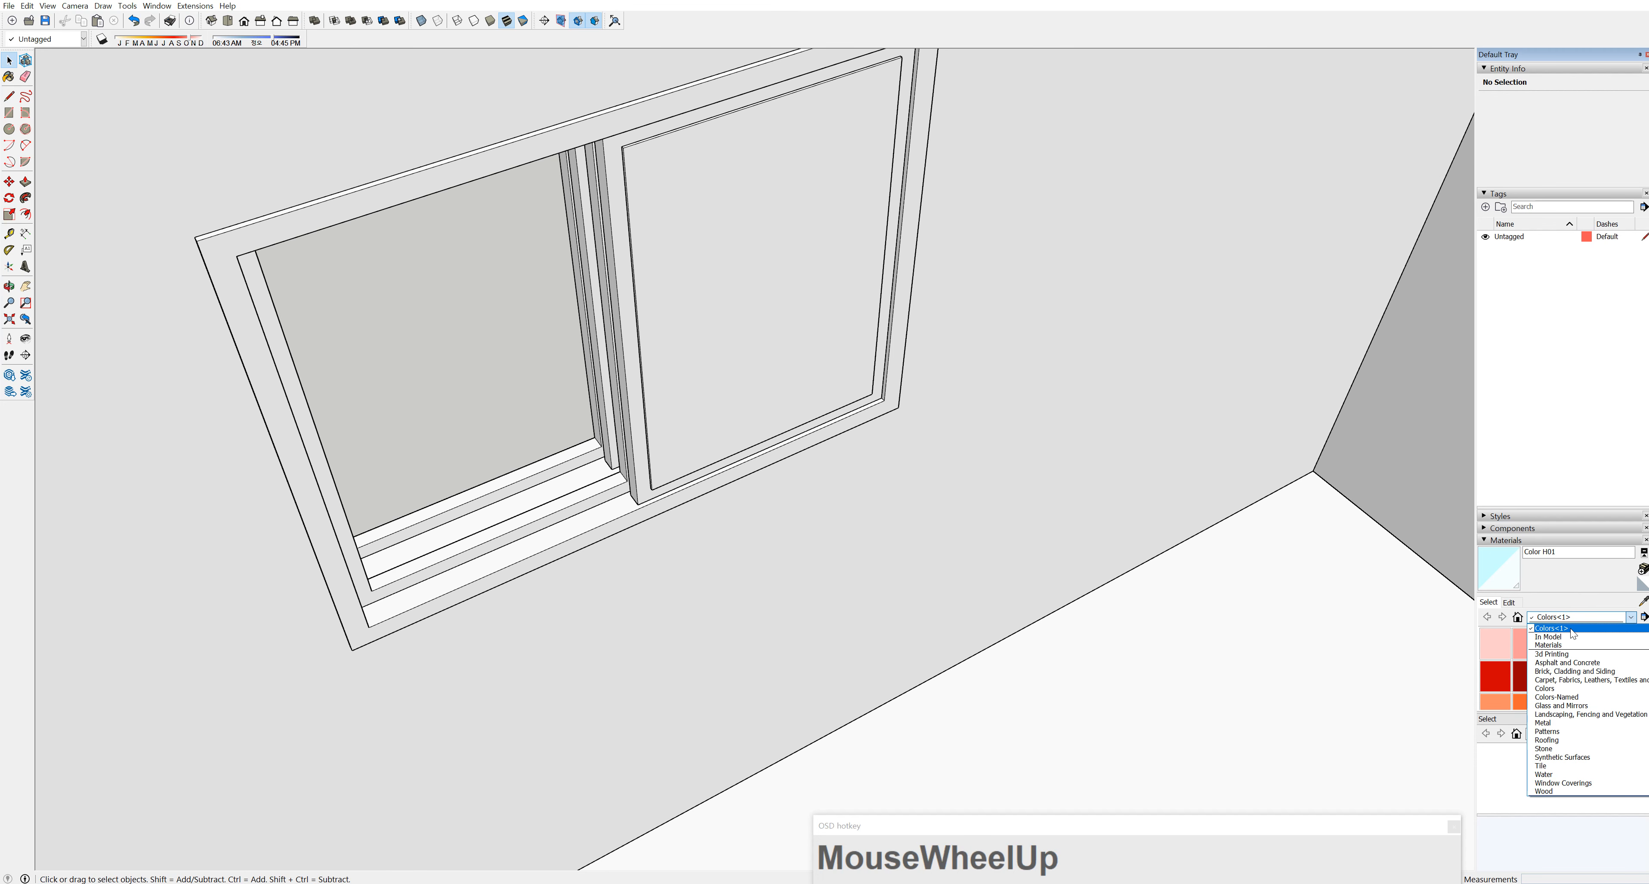
{"action": "left_click", "coordinate": [1570, 628]}
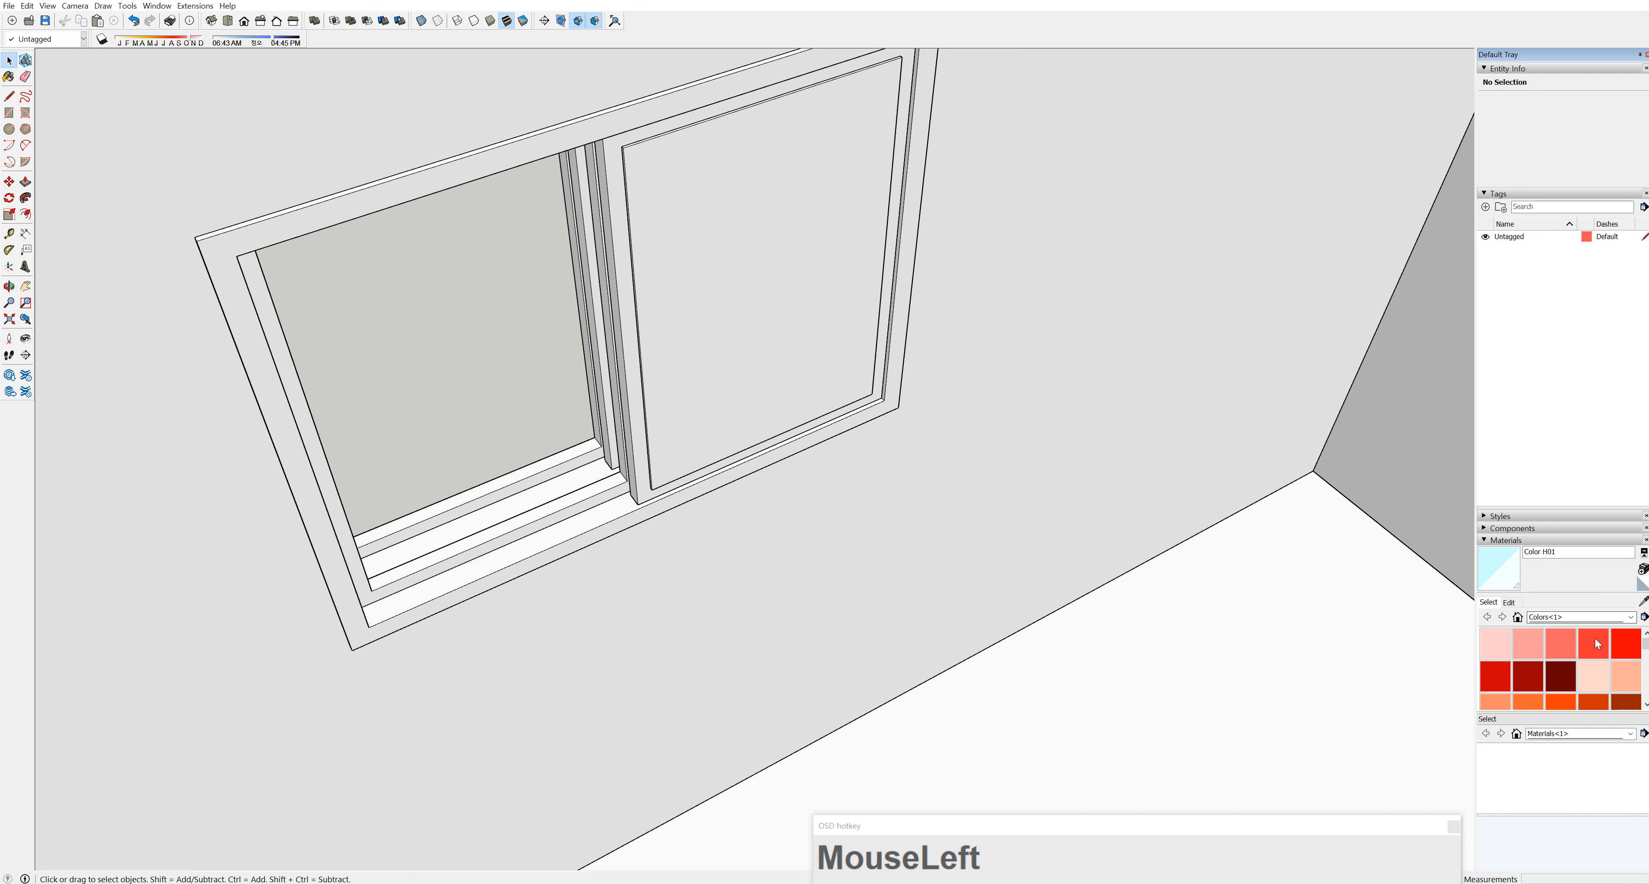
{"action": "scroll", "coordinate": [1600, 655], "scroll_direction": "down", "scroll_amount": 1}
{"action": "scroll", "coordinate": [1601, 657], "scroll_direction": "down", "scroll_amount": 2}
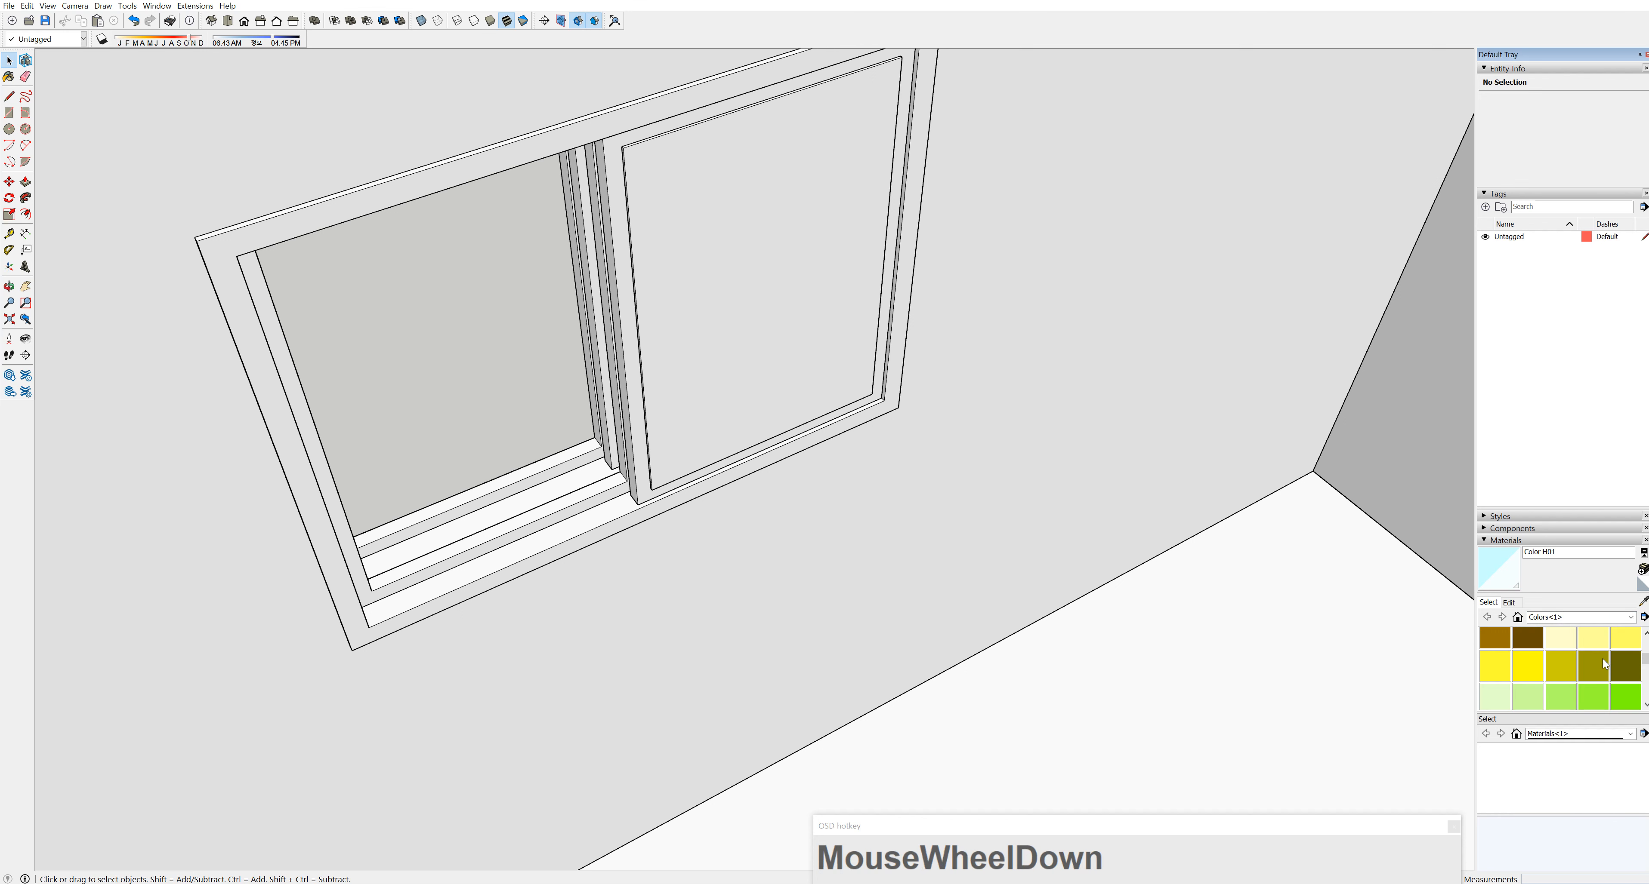
{"action": "left_click", "coordinate": [1496, 702]}
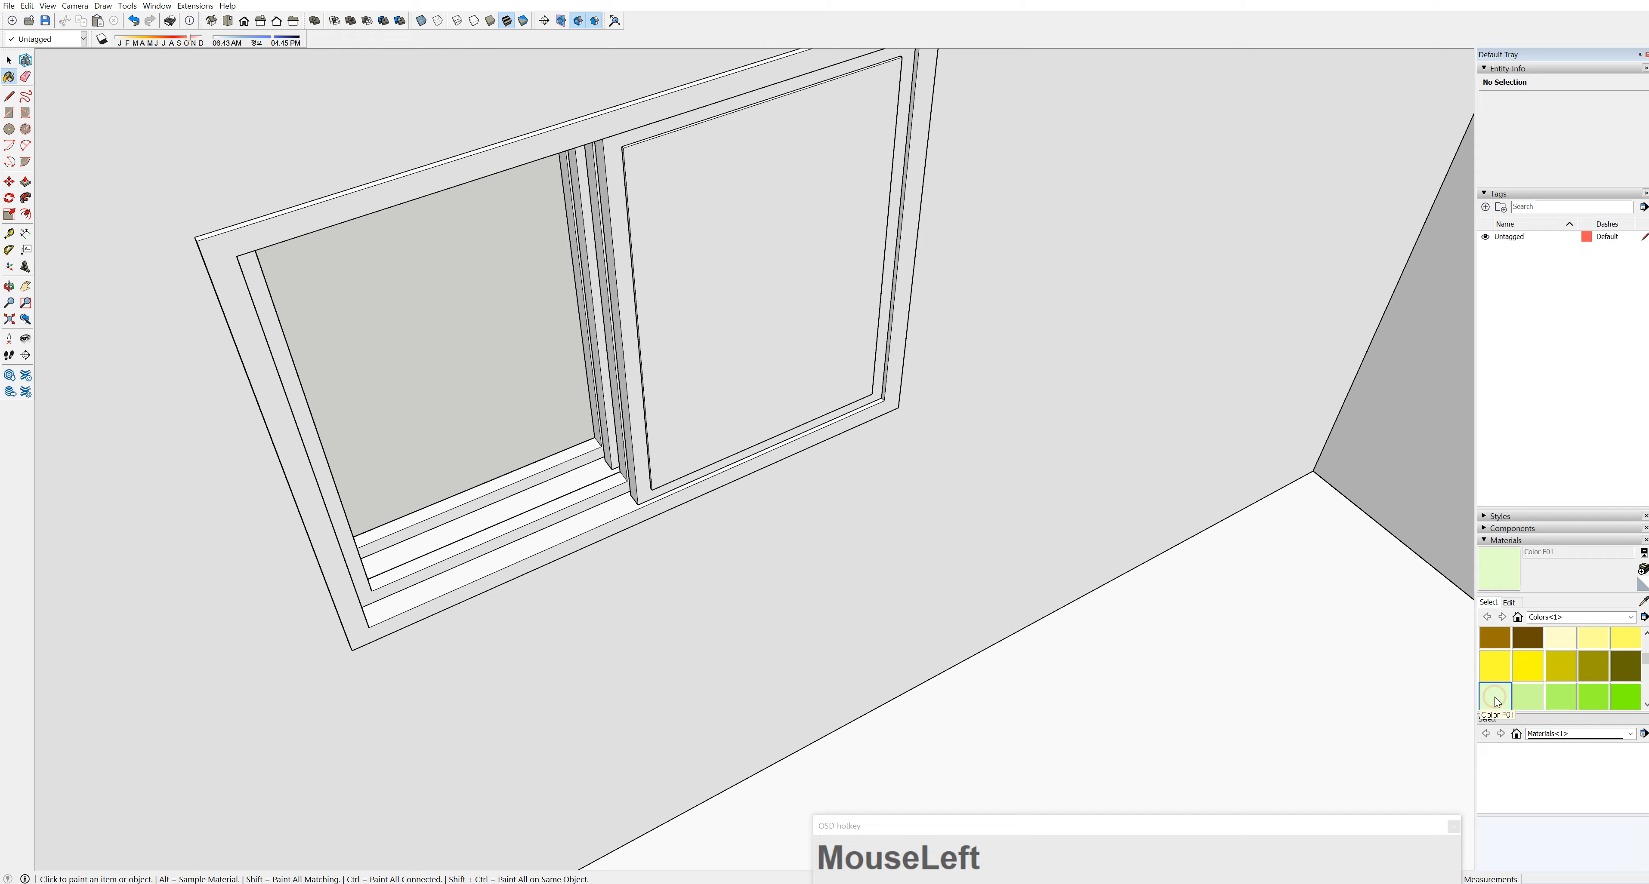
Paint the glass pane with Color F01 and set the material's opacity to 20
{"action": "left_click", "coordinate": [755, 257]}
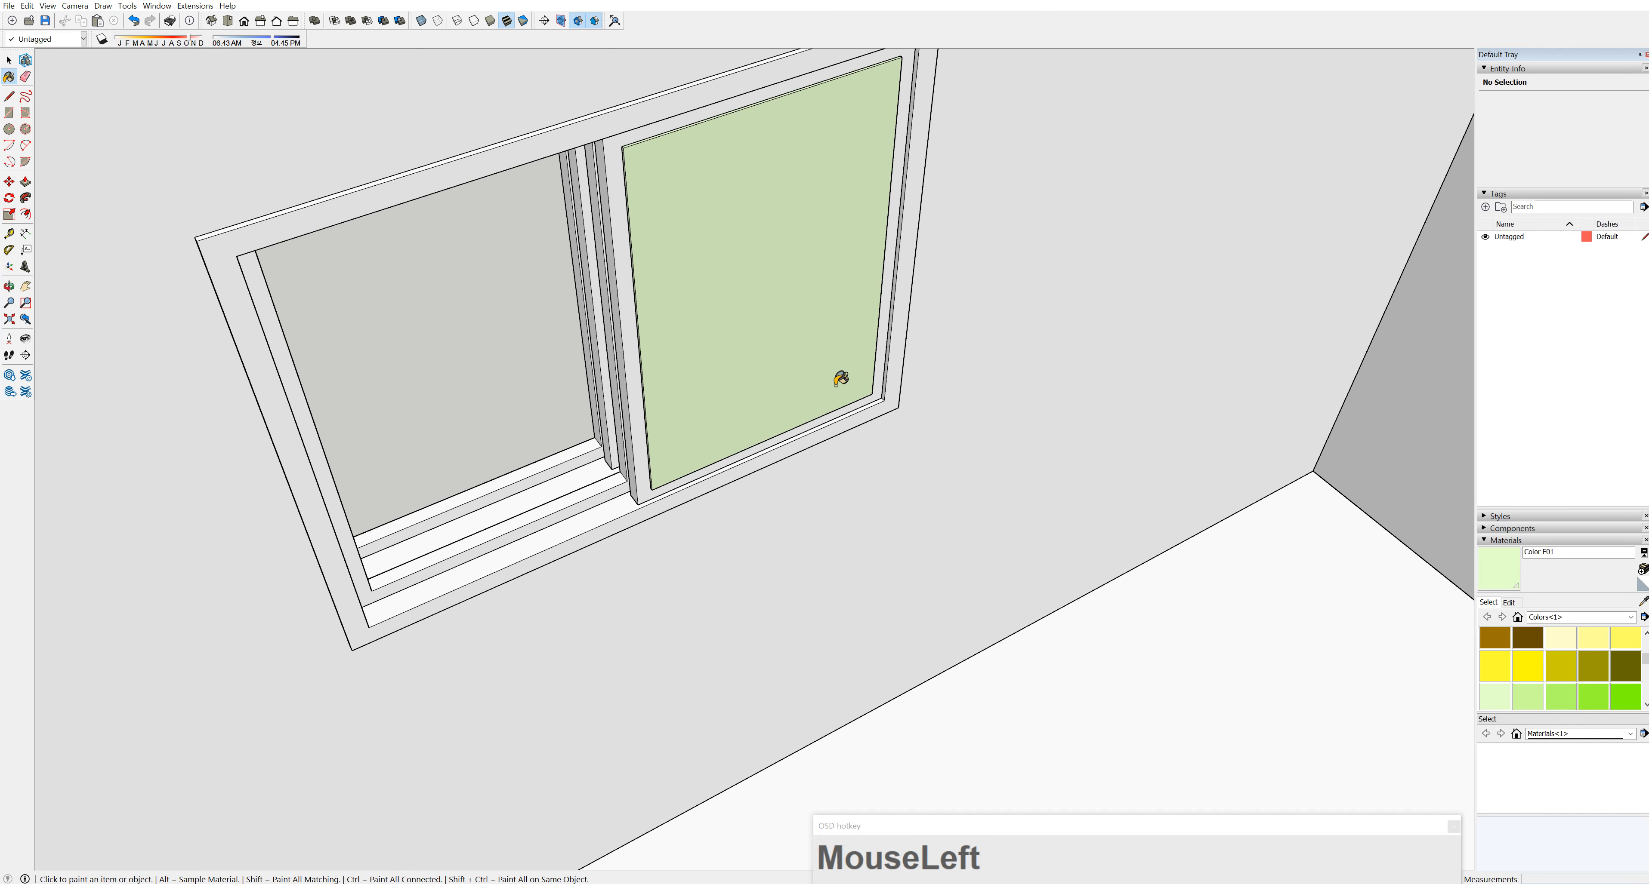
{"action": "left_click", "coordinate": [1508, 603]}
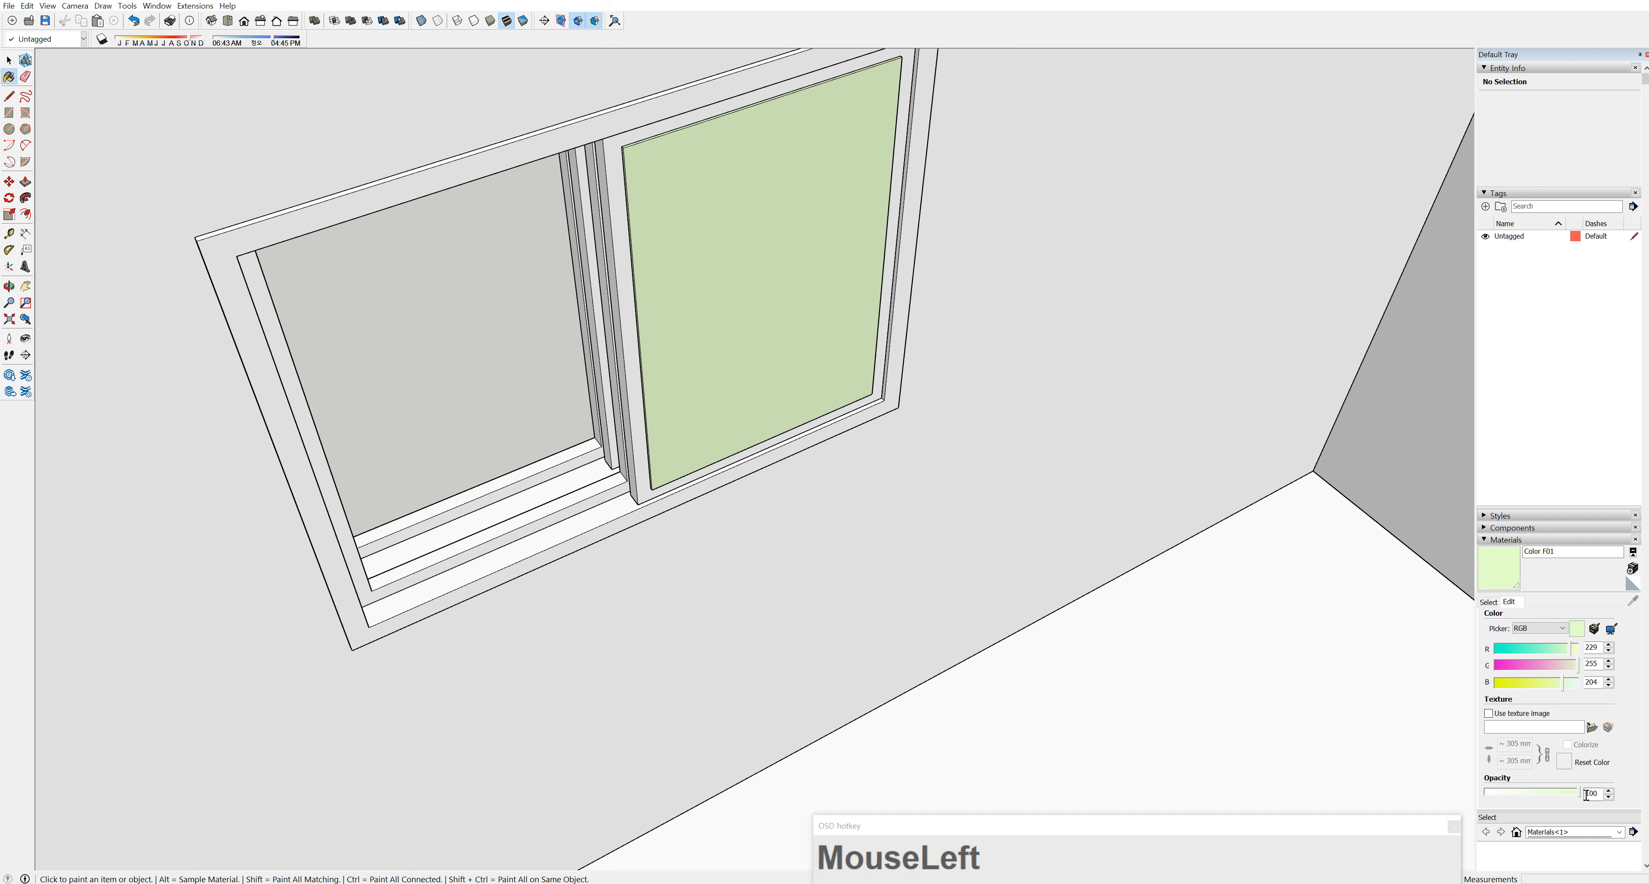
{"action": "left_click_drag", "start_coordinate": [1554, 795], "coordinate": [1496, 796]}
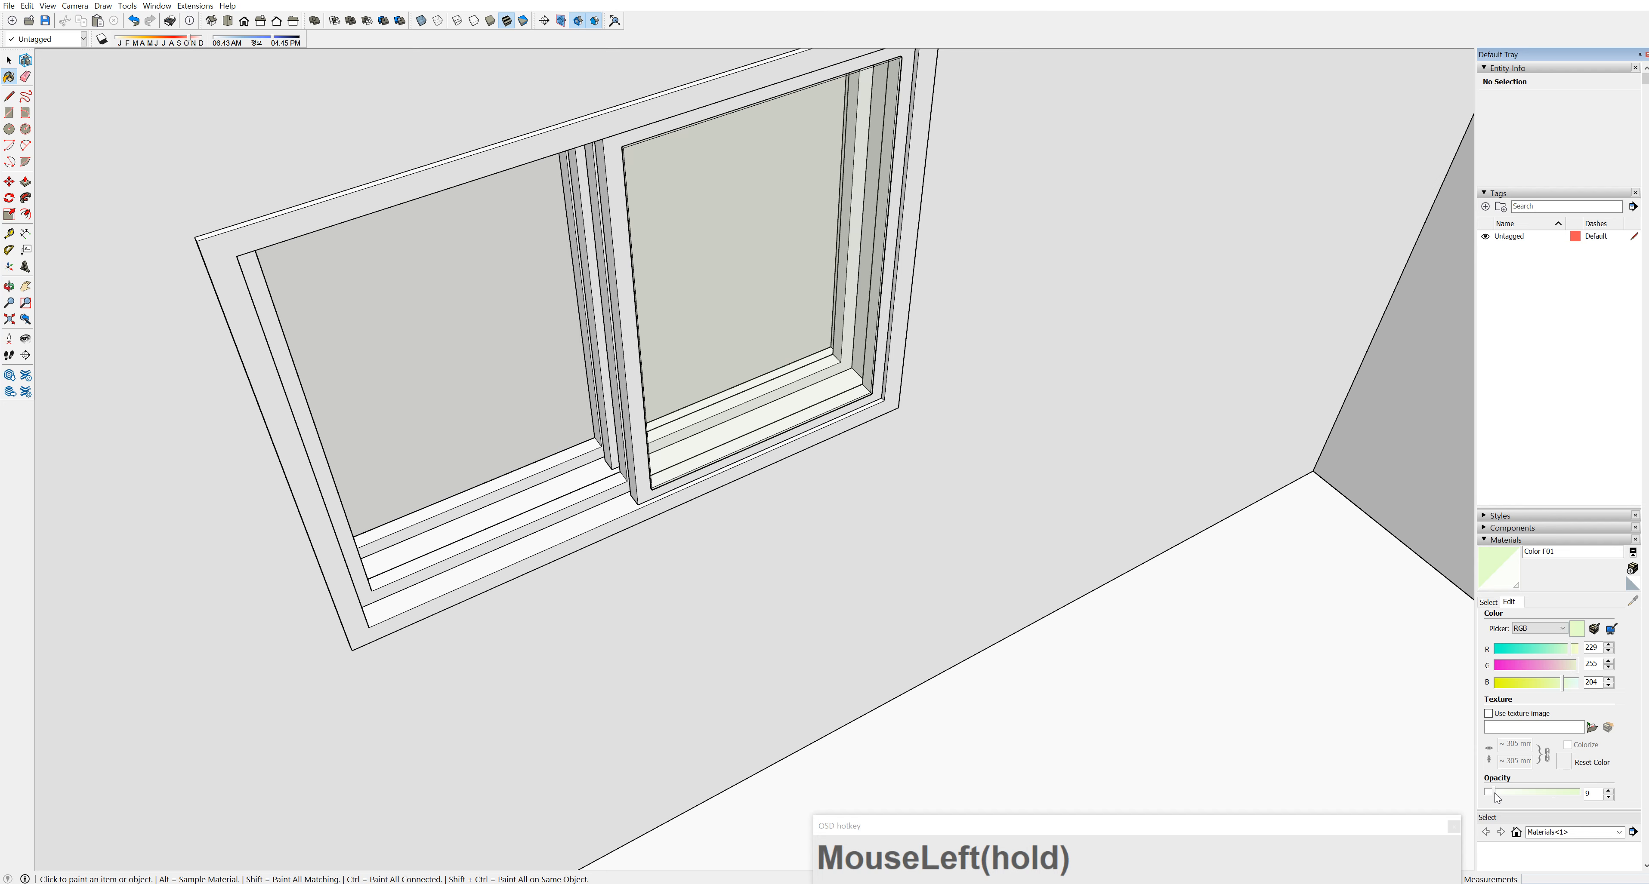
{"action": "mouse_move", "coordinate": [1495, 796]}
{"action": "left_mouse_down"}
{"action": "mouse_move", "coordinate": [1578, 795]}
{"action": "mouse_move", "coordinate": [1513, 795]}
{"action": "left_mouse_up"}
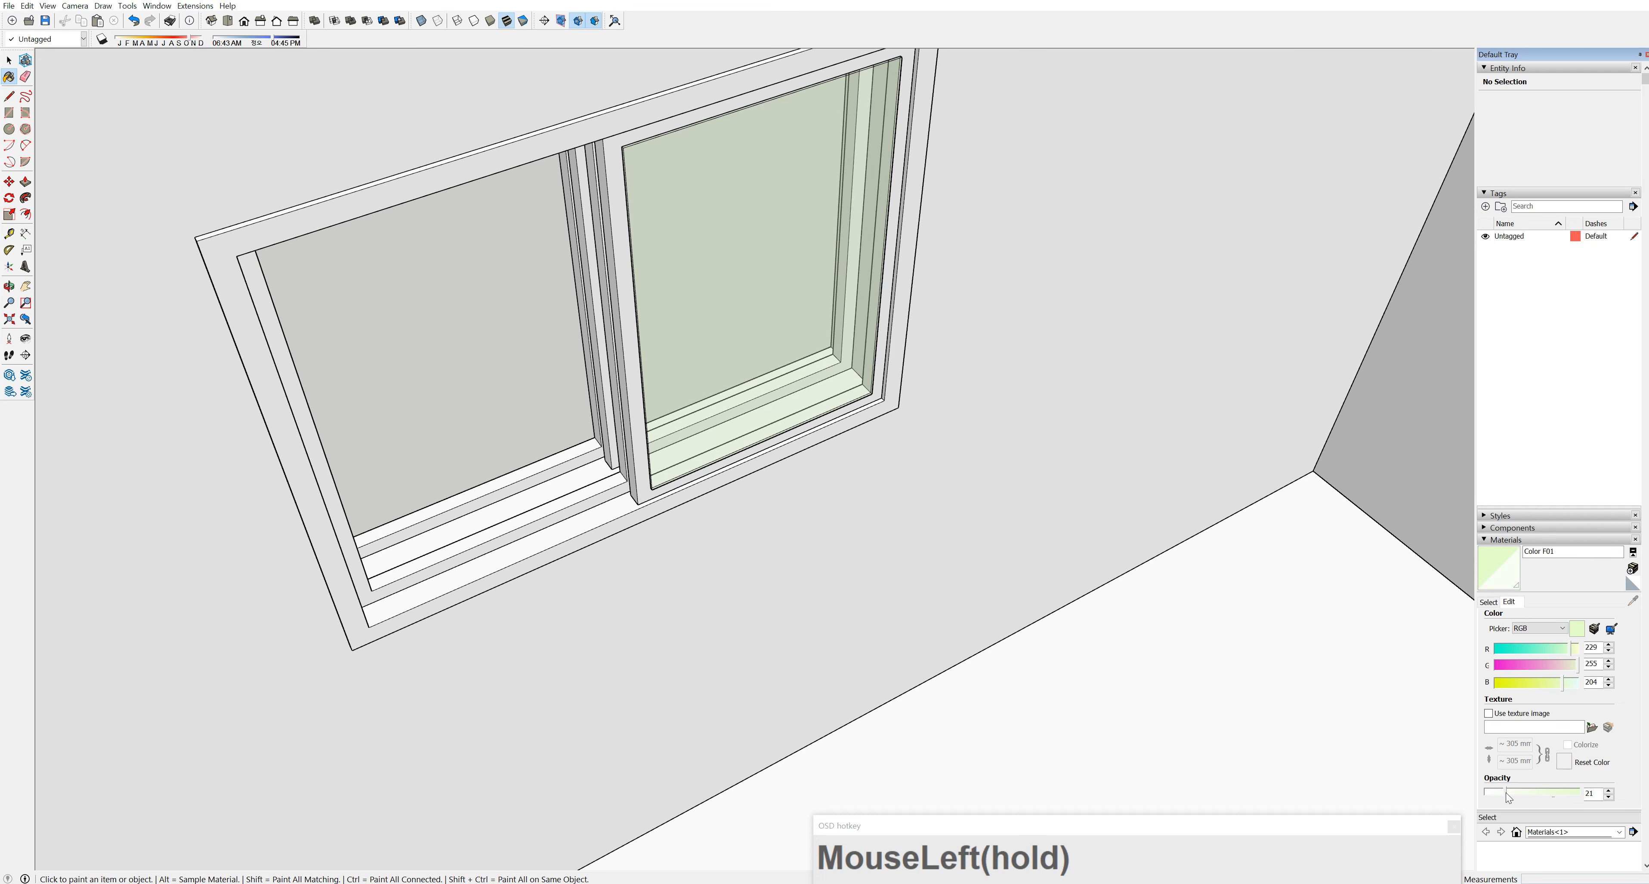
{"action": "left_click_drag", "start_coordinate": [1507, 793], "coordinate": [1508, 794]}
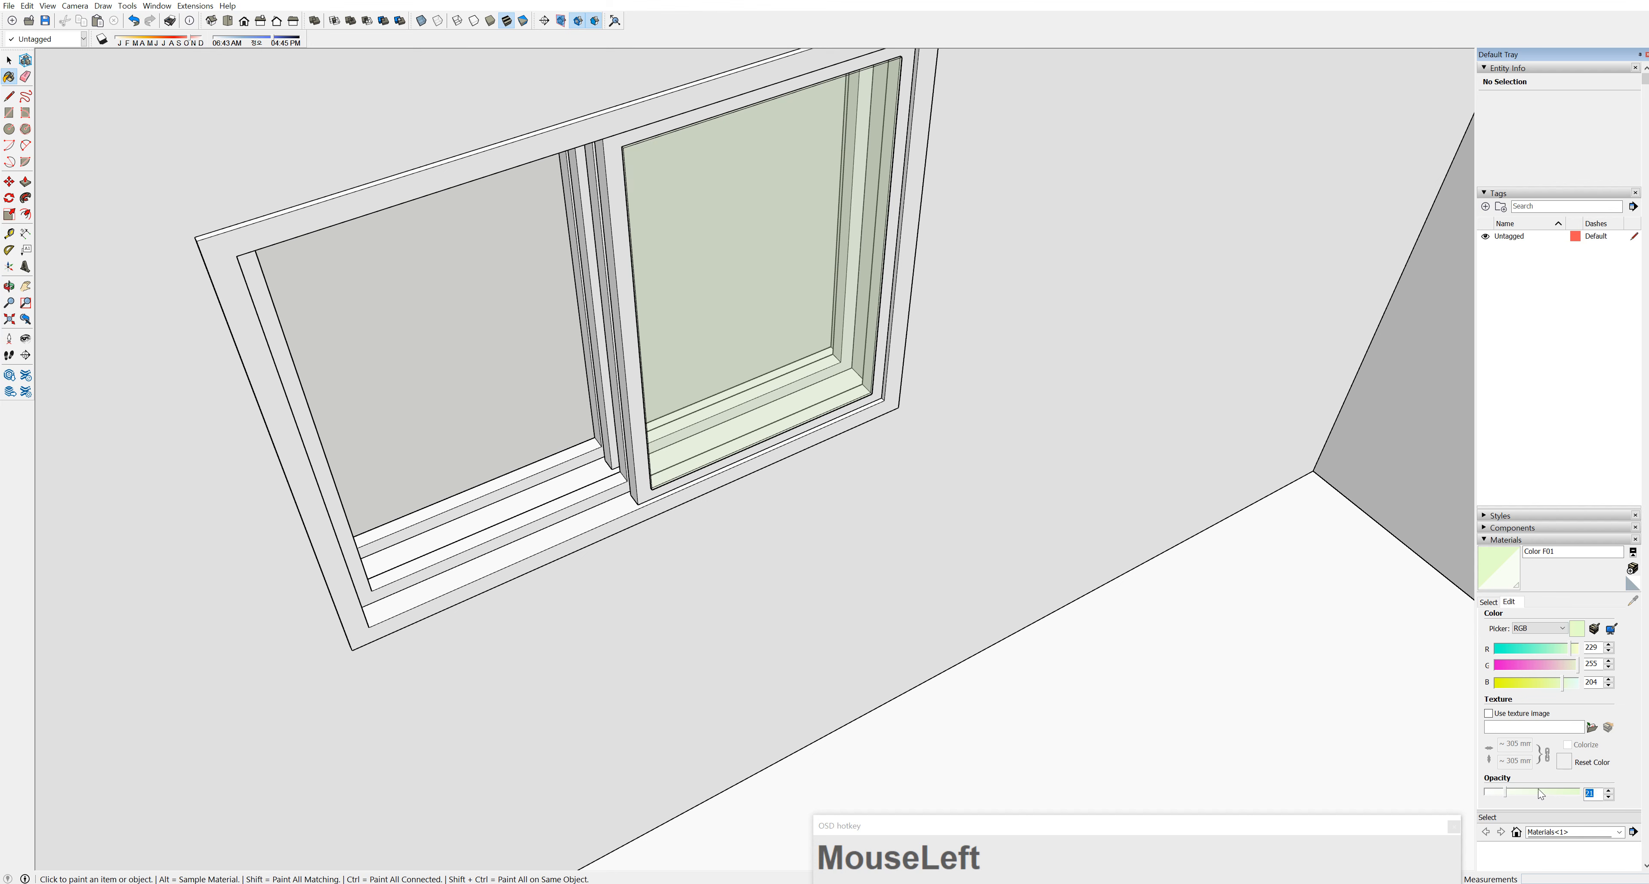
{"action": "type", "text": "20"}
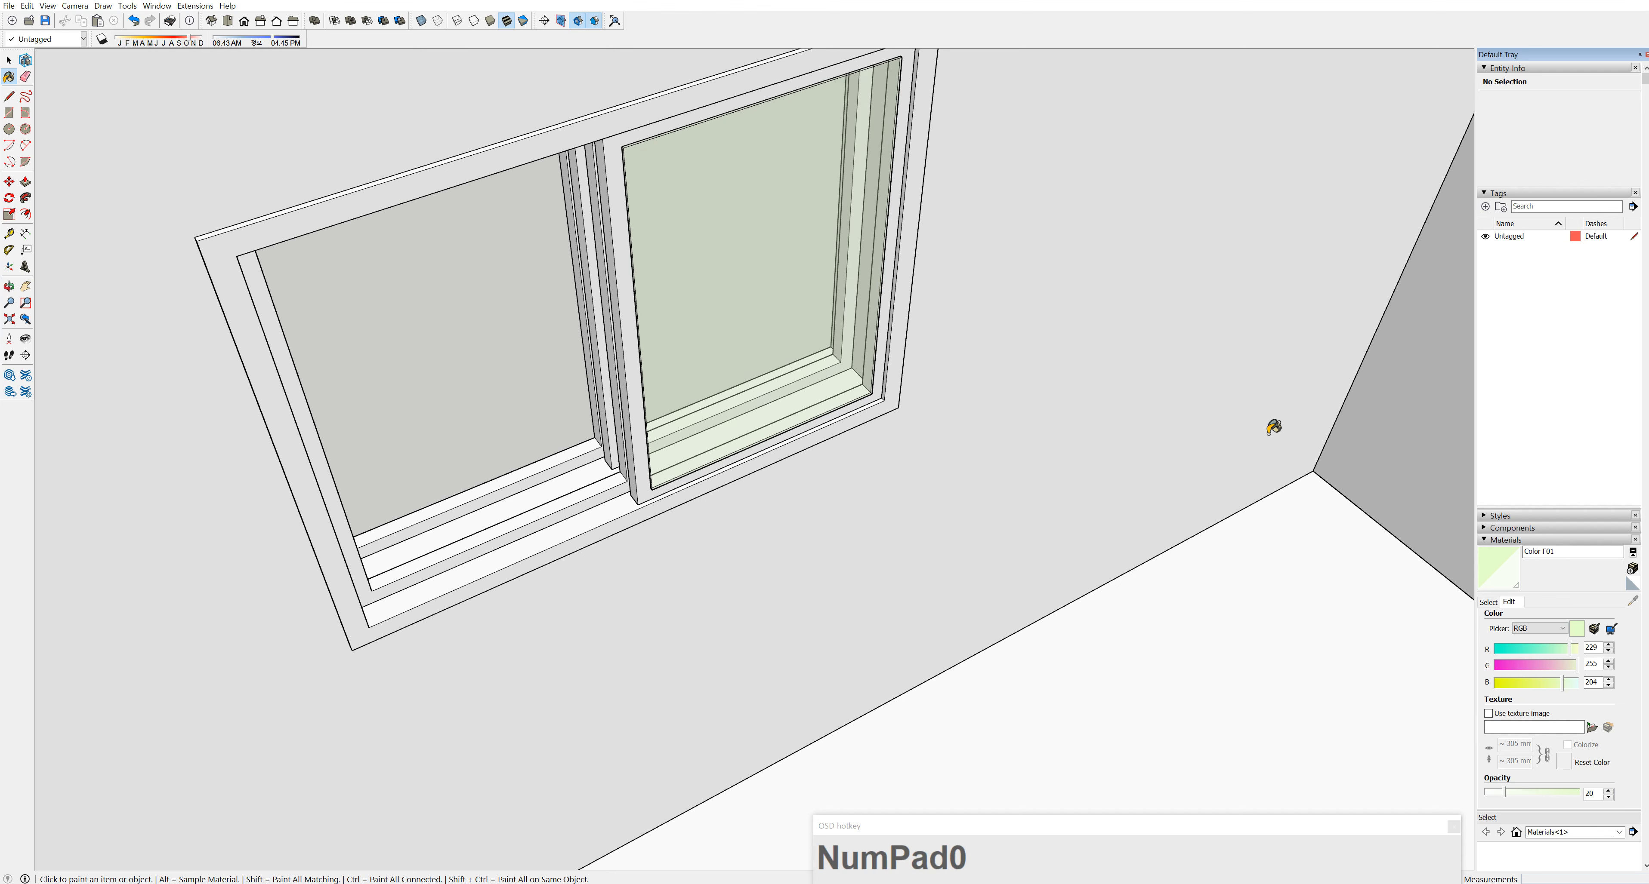
Move the glass pane 20 mm inward, snapping its lower corner to the midpoint of the sash frame's depth
{"action": "left_click", "coordinate": [11, 62]}
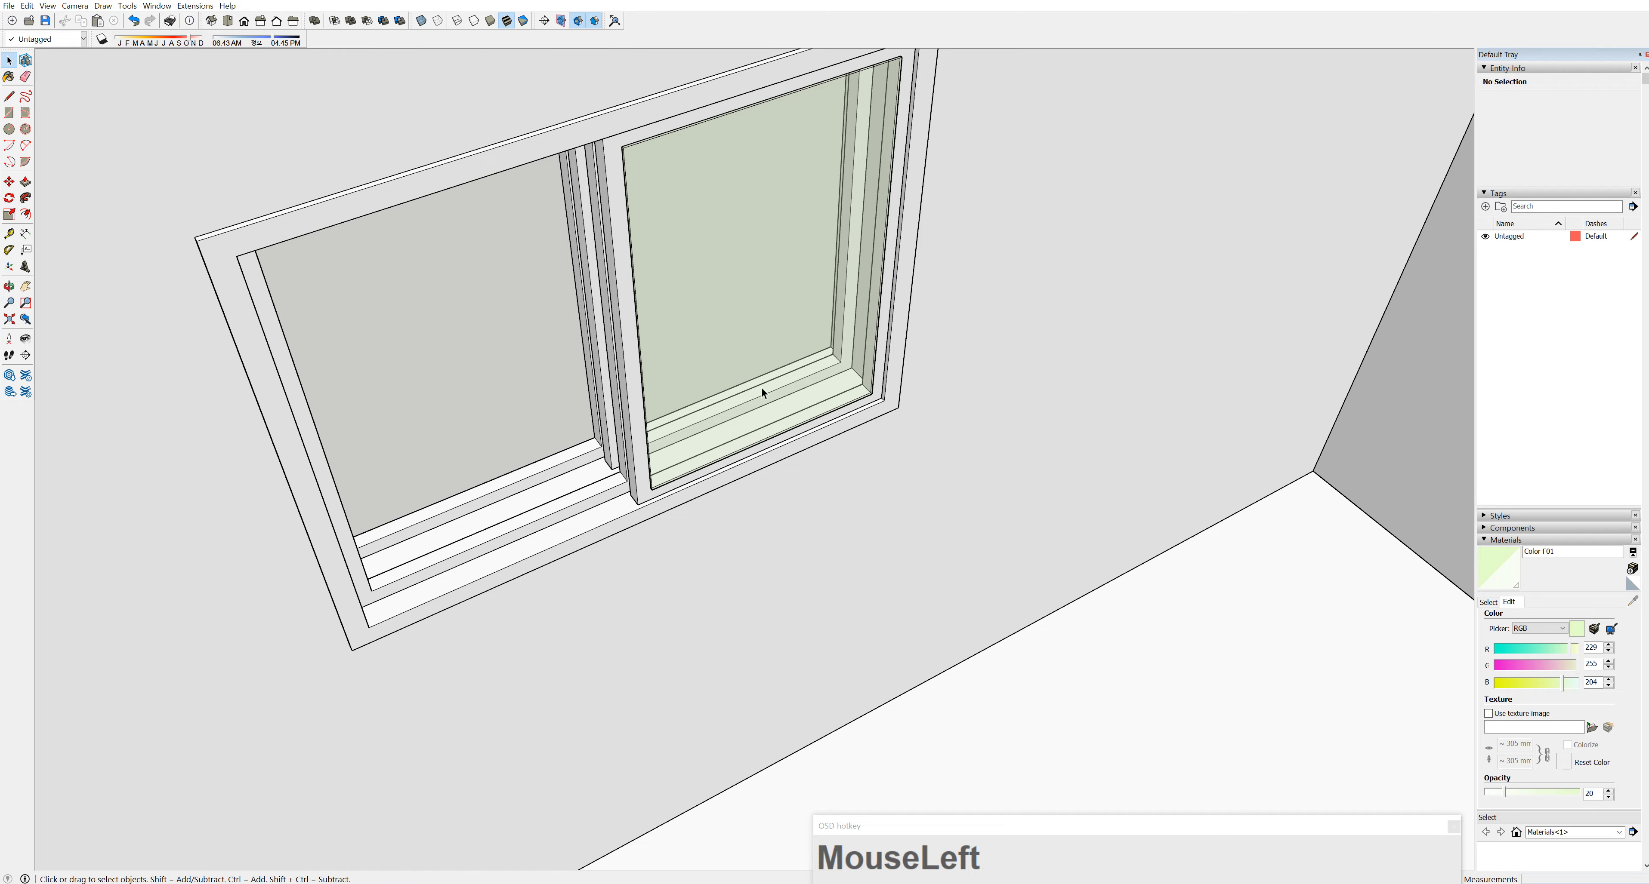
{"action": "left_click", "coordinate": [850, 361]}
{"action": "scroll", "coordinate": [861, 387], "scroll_direction": "up", "scroll_amount": 5}
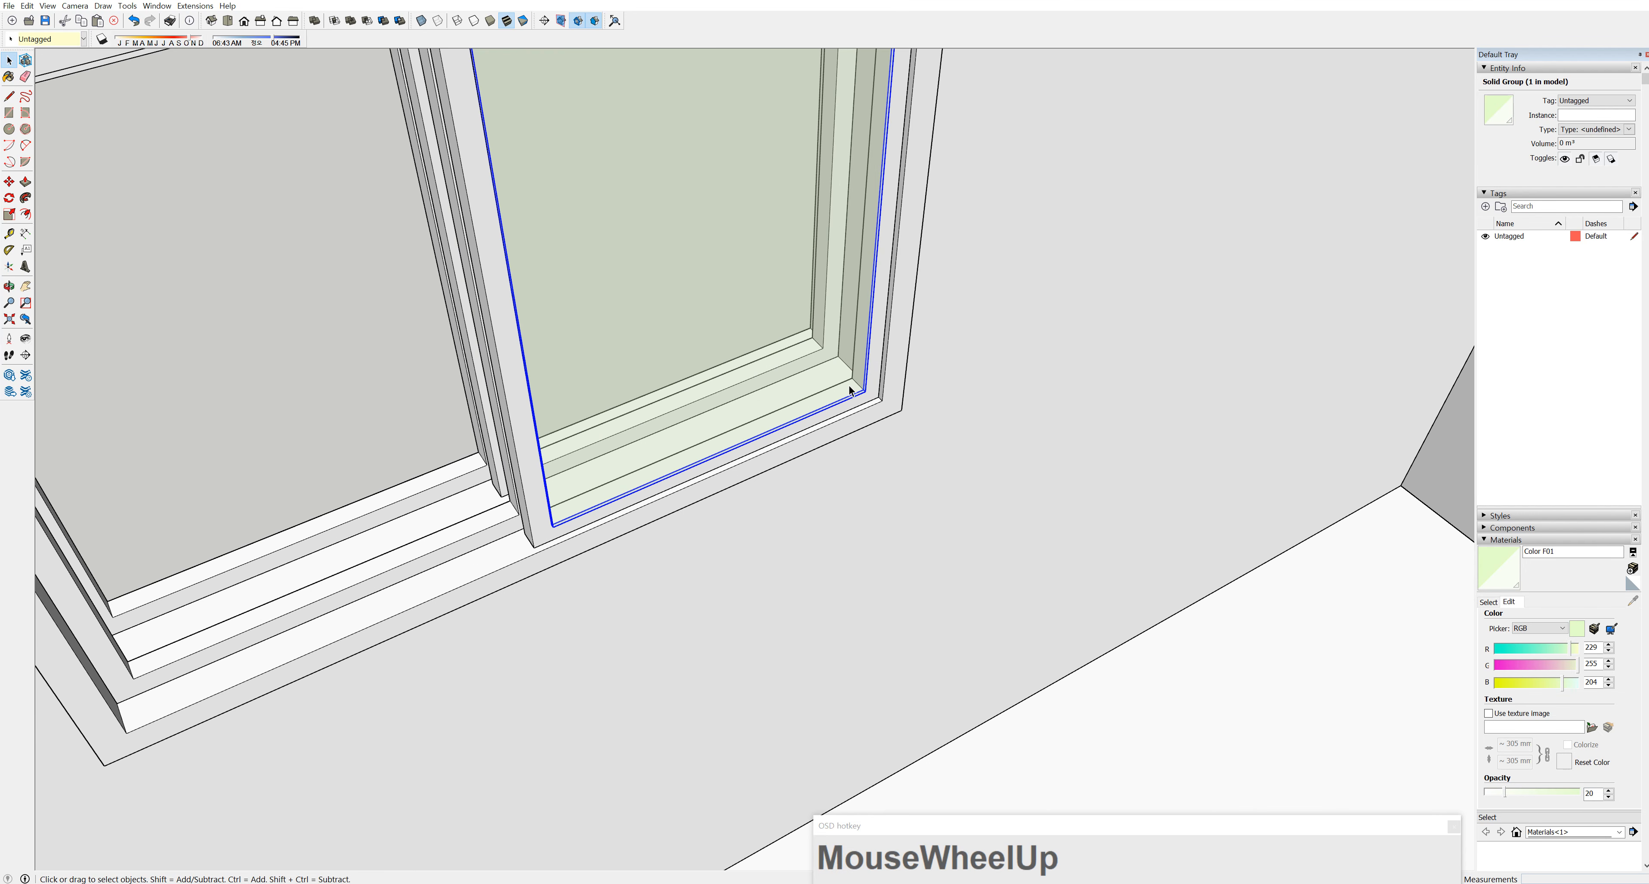
{"action": "scroll", "coordinate": [858, 384], "scroll_direction": "up", "scroll_amount": 2}
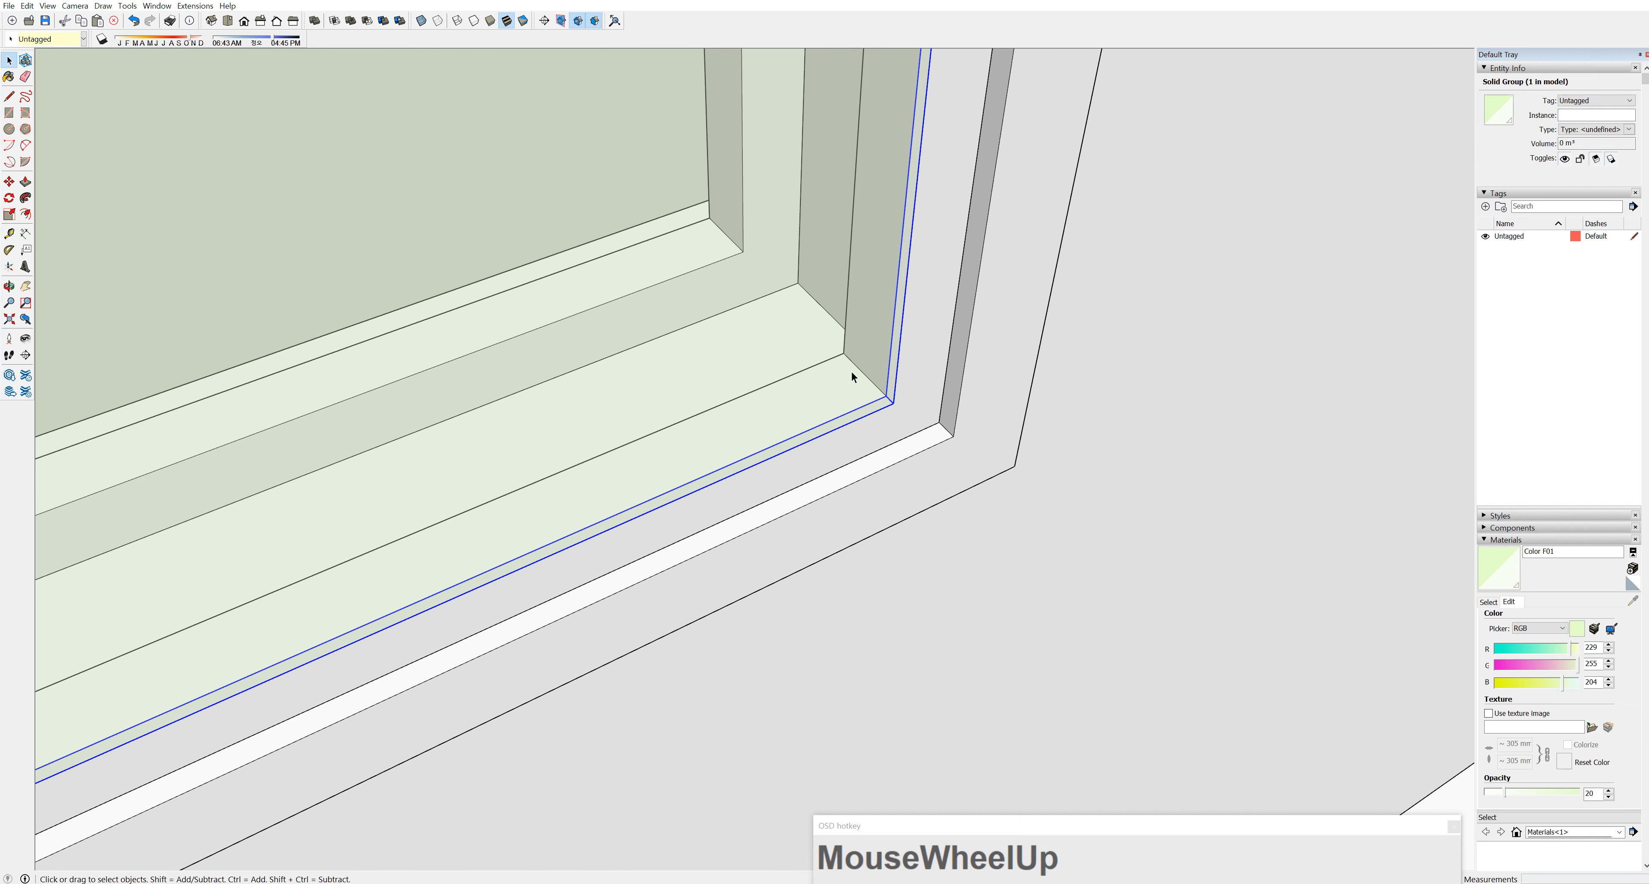
{"action": "left_click", "coordinate": [9, 182]}
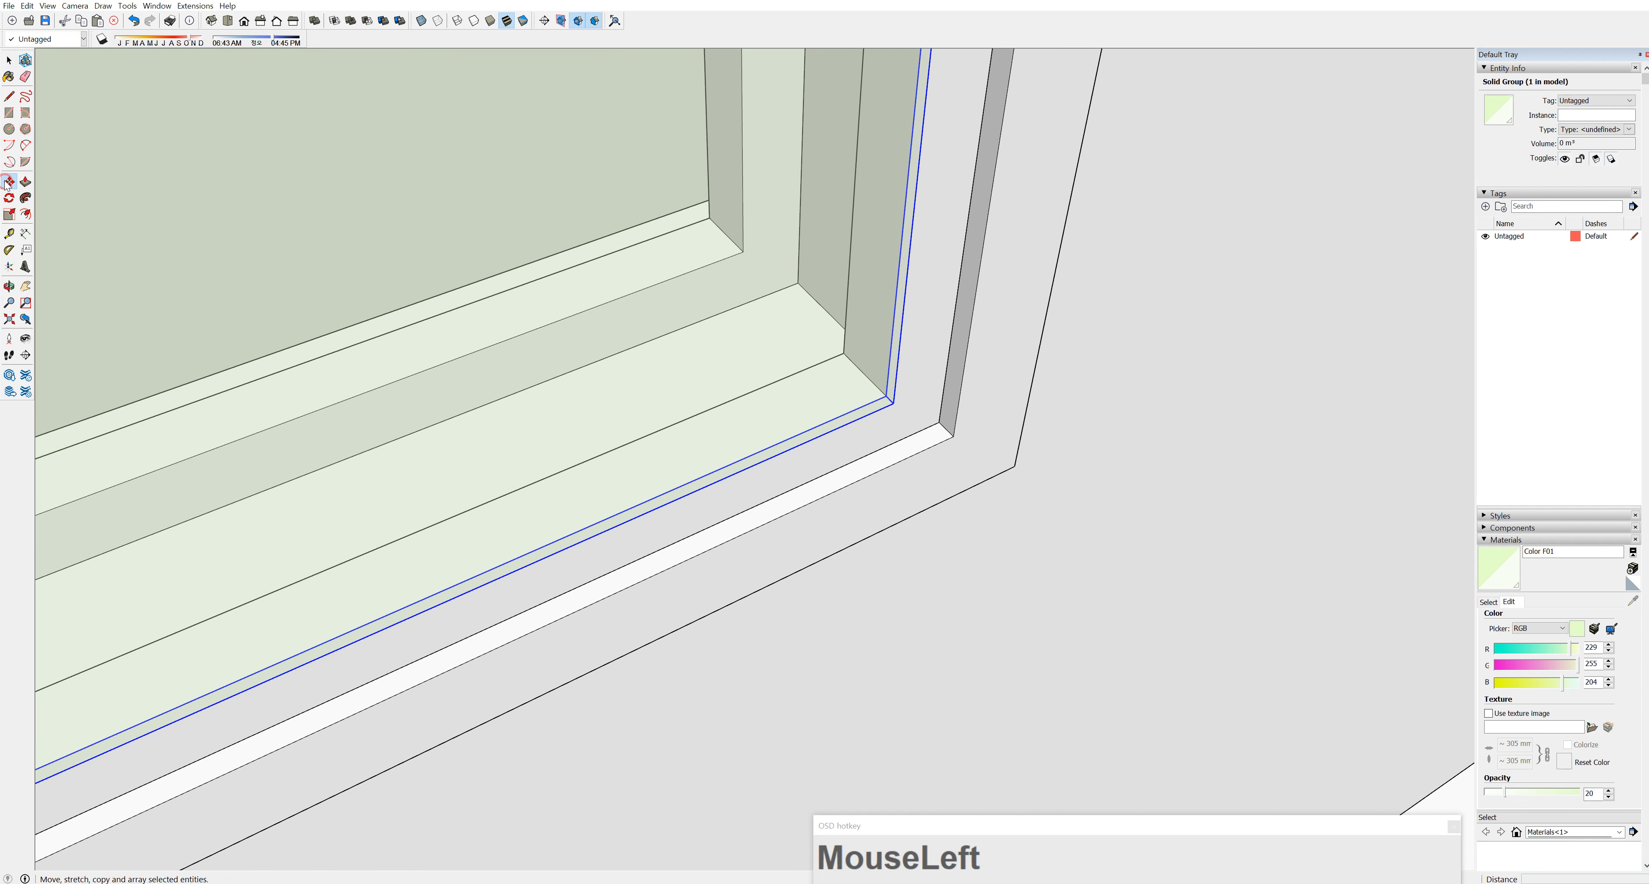
{"action": "left_click", "coordinate": [896, 407]}
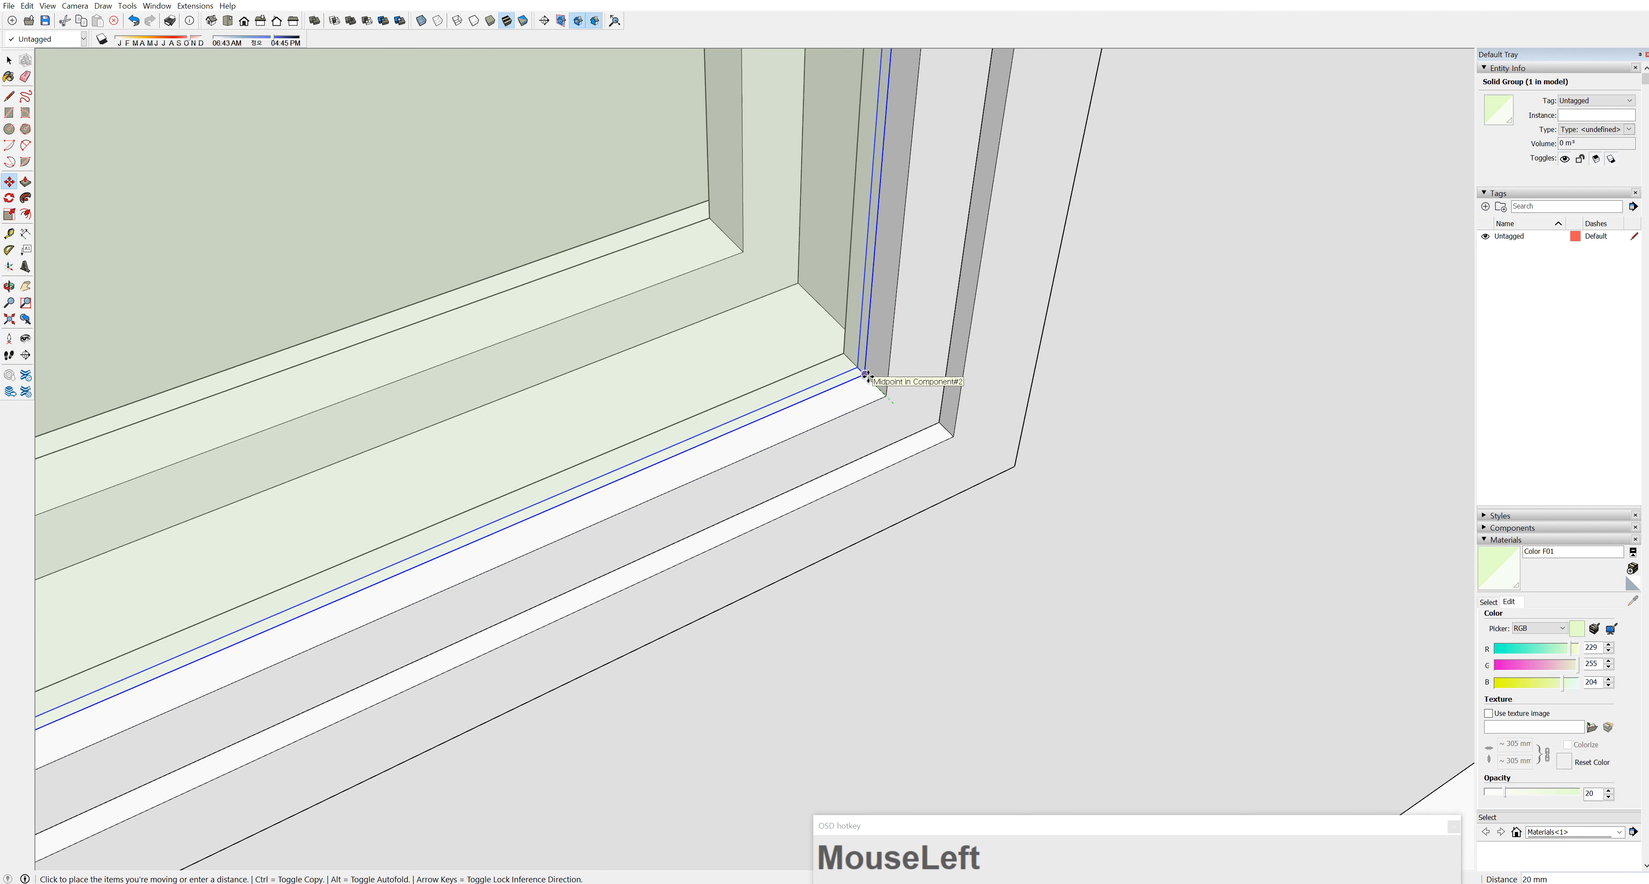
{"action": "left_click", "coordinate": [865, 375]}
Try copying the glass pane from the right sash to the matching corner of the left sash, and undo the copy
{"action": "scroll", "coordinate": [931, 394], "scroll_direction": "down", "scroll_amount": 5}
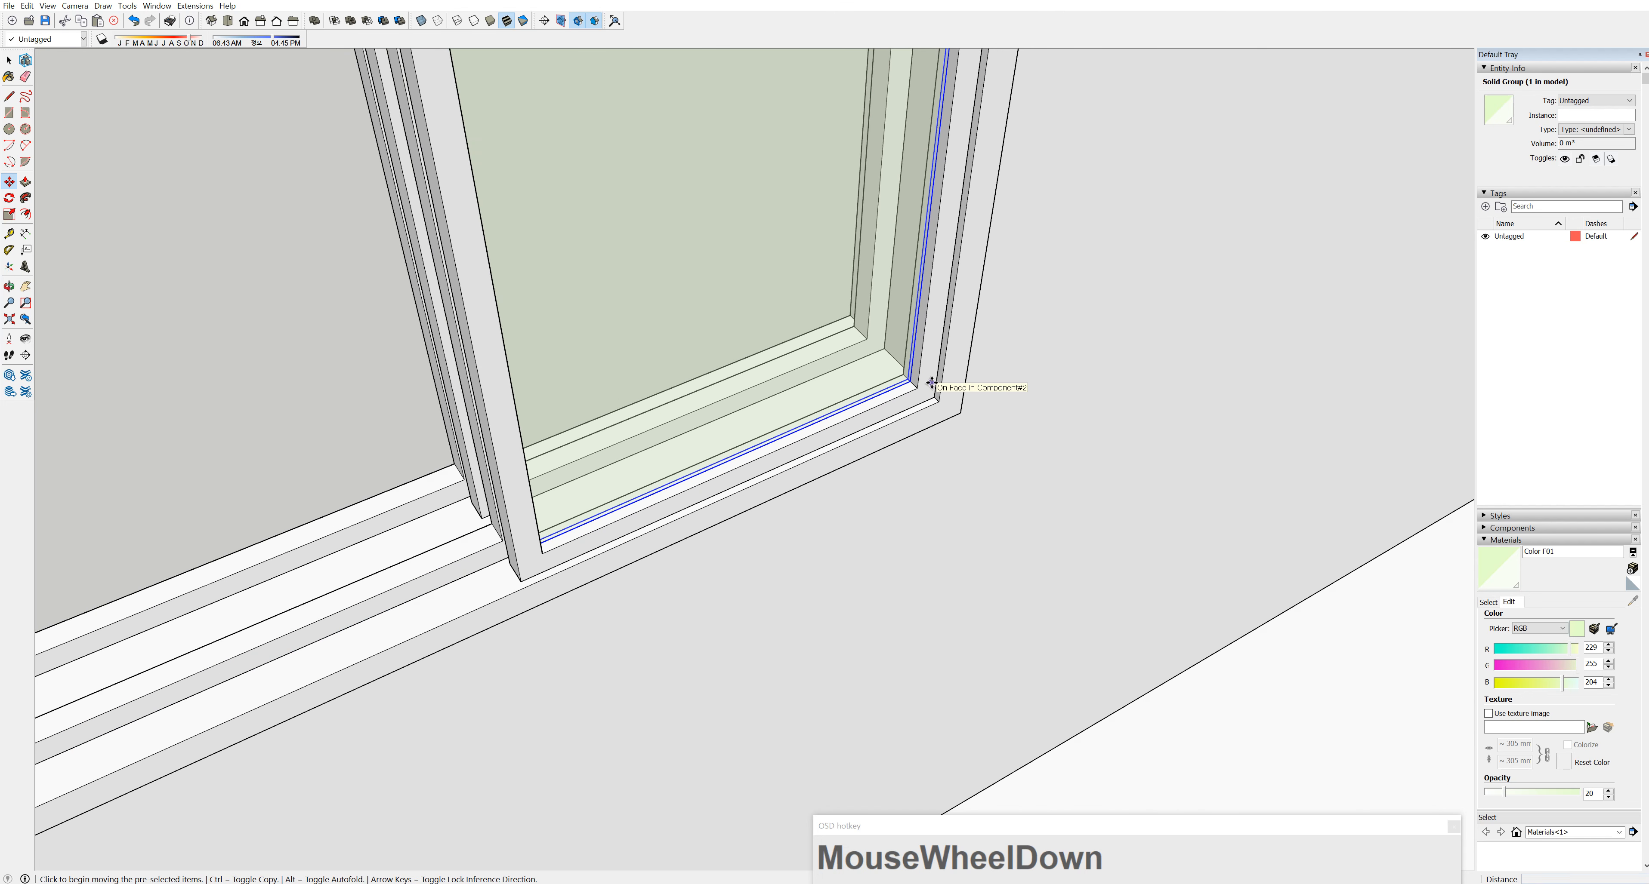
{"action": "middle_click_drag", "start_coordinate": [938, 379], "coordinate": [659, 493]}
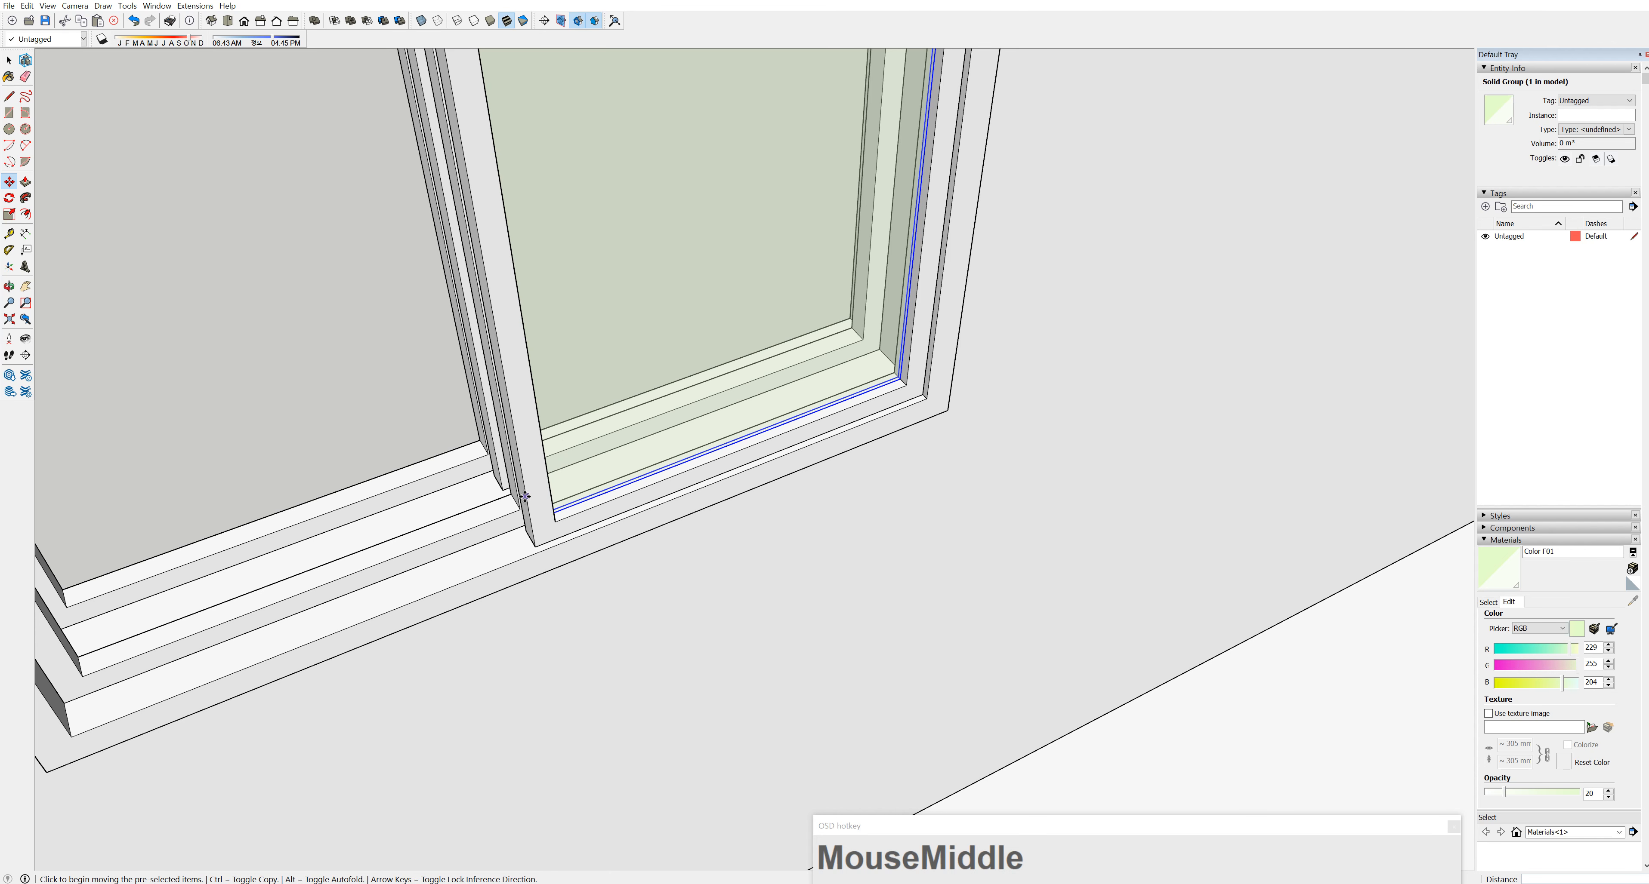
{"action": "middle_click_drag", "start_coordinate": [768, 424], "coordinate": [600, 457]}
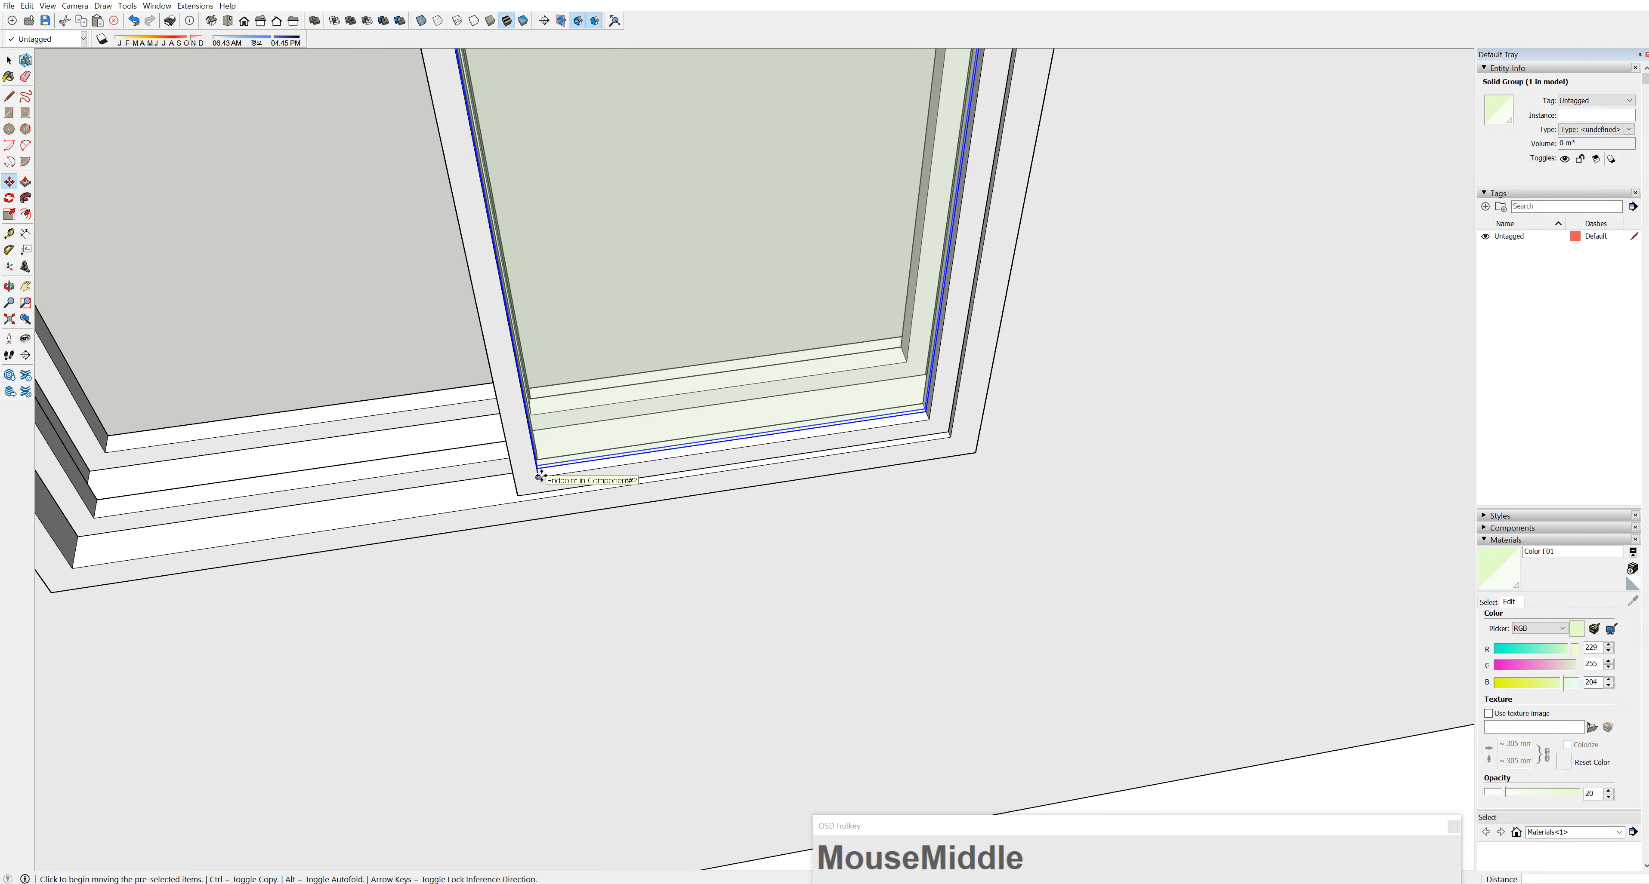
{"action": "key", "text": "ctrl"}
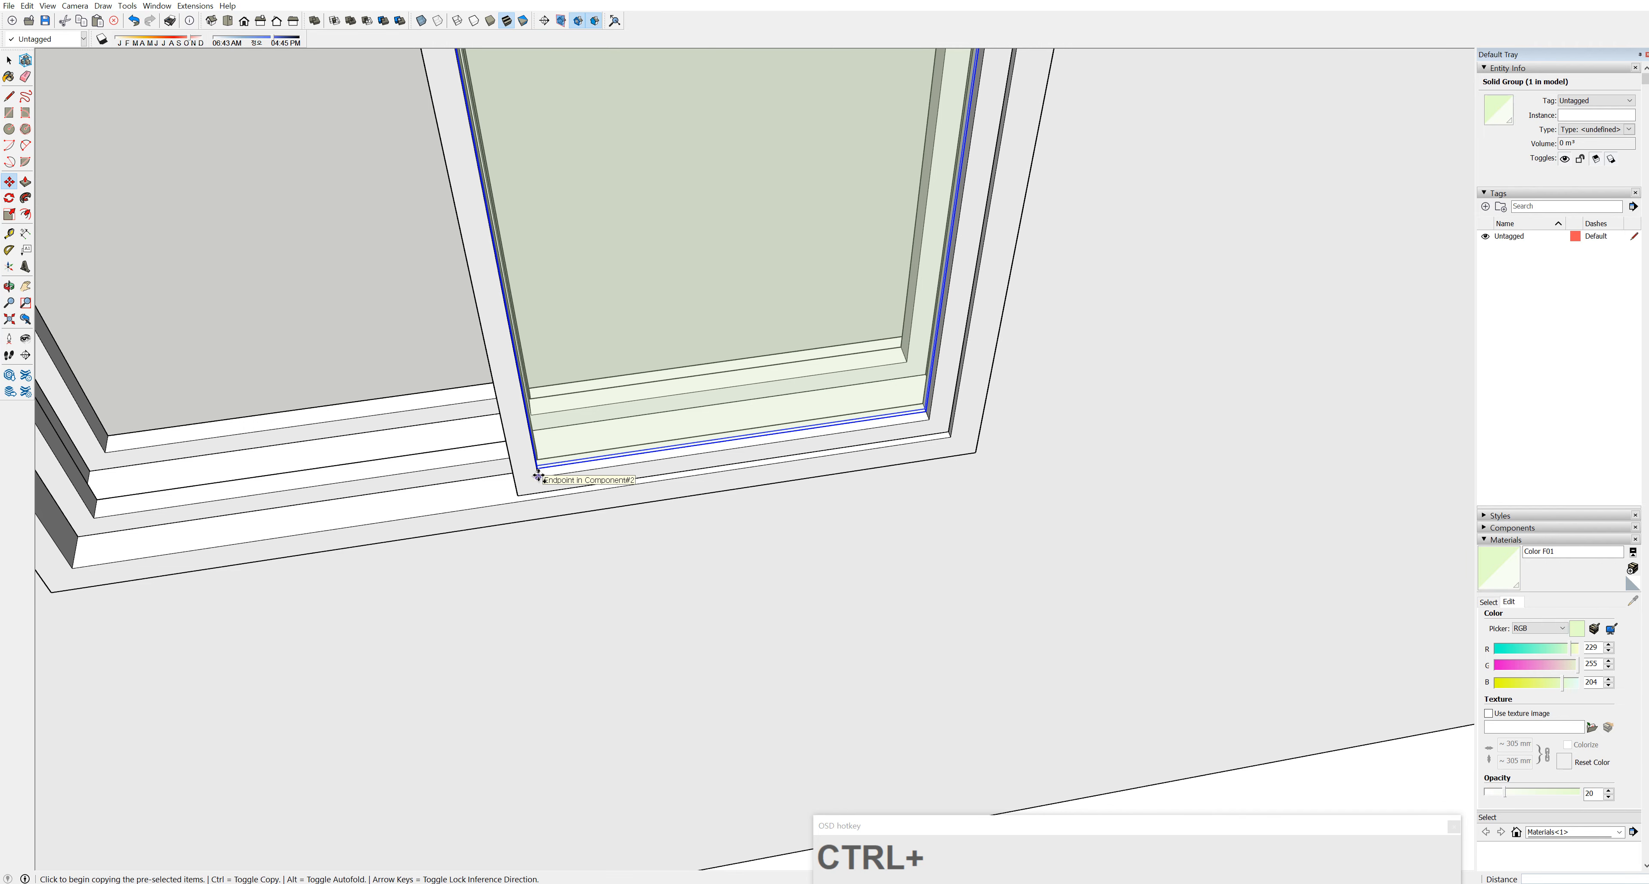
{"action": "left_click_drag", "start_coordinate": [537, 475], "coordinate": [94, 520]}
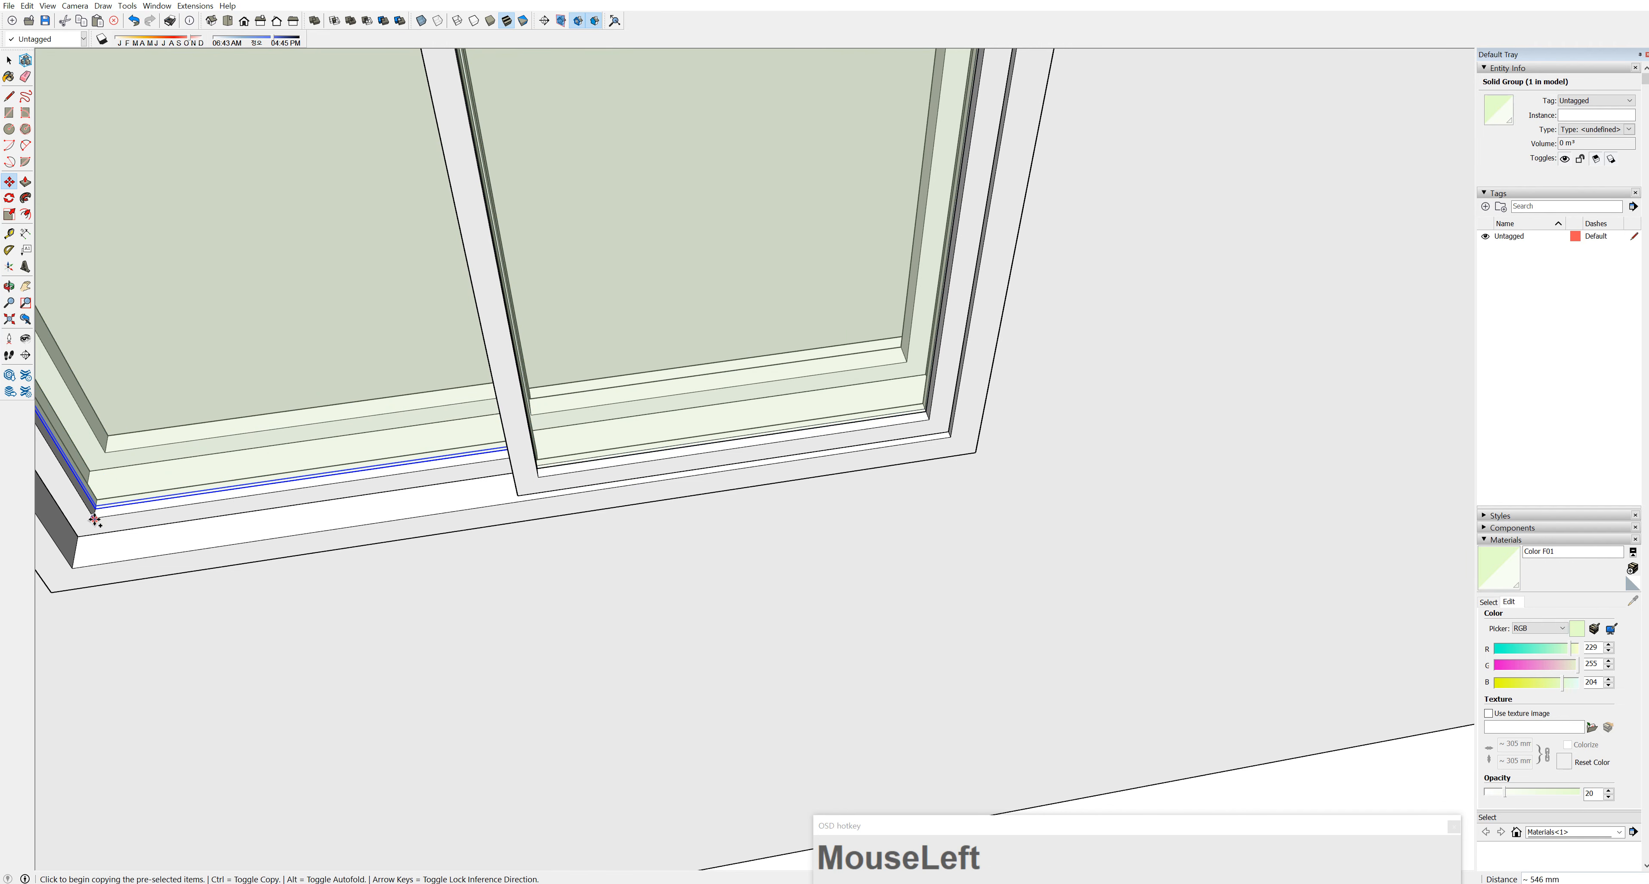
{"action": "middle_click_drag", "start_coordinate": [254, 427], "coordinate": [360, 471]}
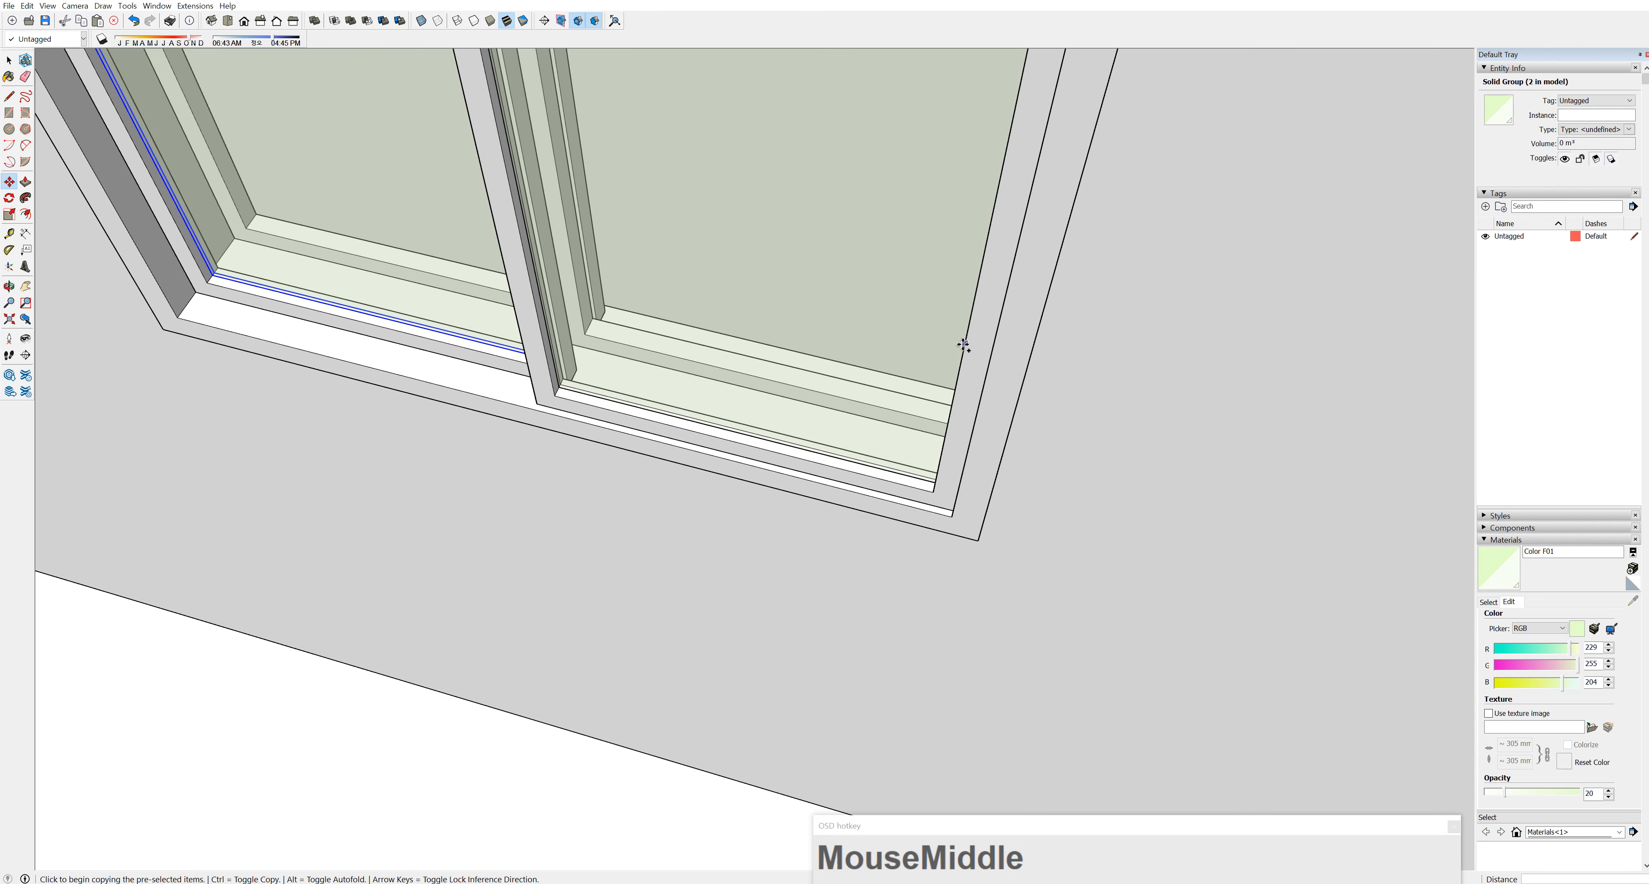
{"action": "key", "text": "ctrl+z"}
Select the glass pane in the right sash and cut it from the model
{"action": "middle_click_drag", "start_coordinate": [736, 362], "coordinate": [1065, 430]}
{"action": "scroll", "coordinate": [864, 269], "scroll_direction": "down", "scroll_amount": 3}
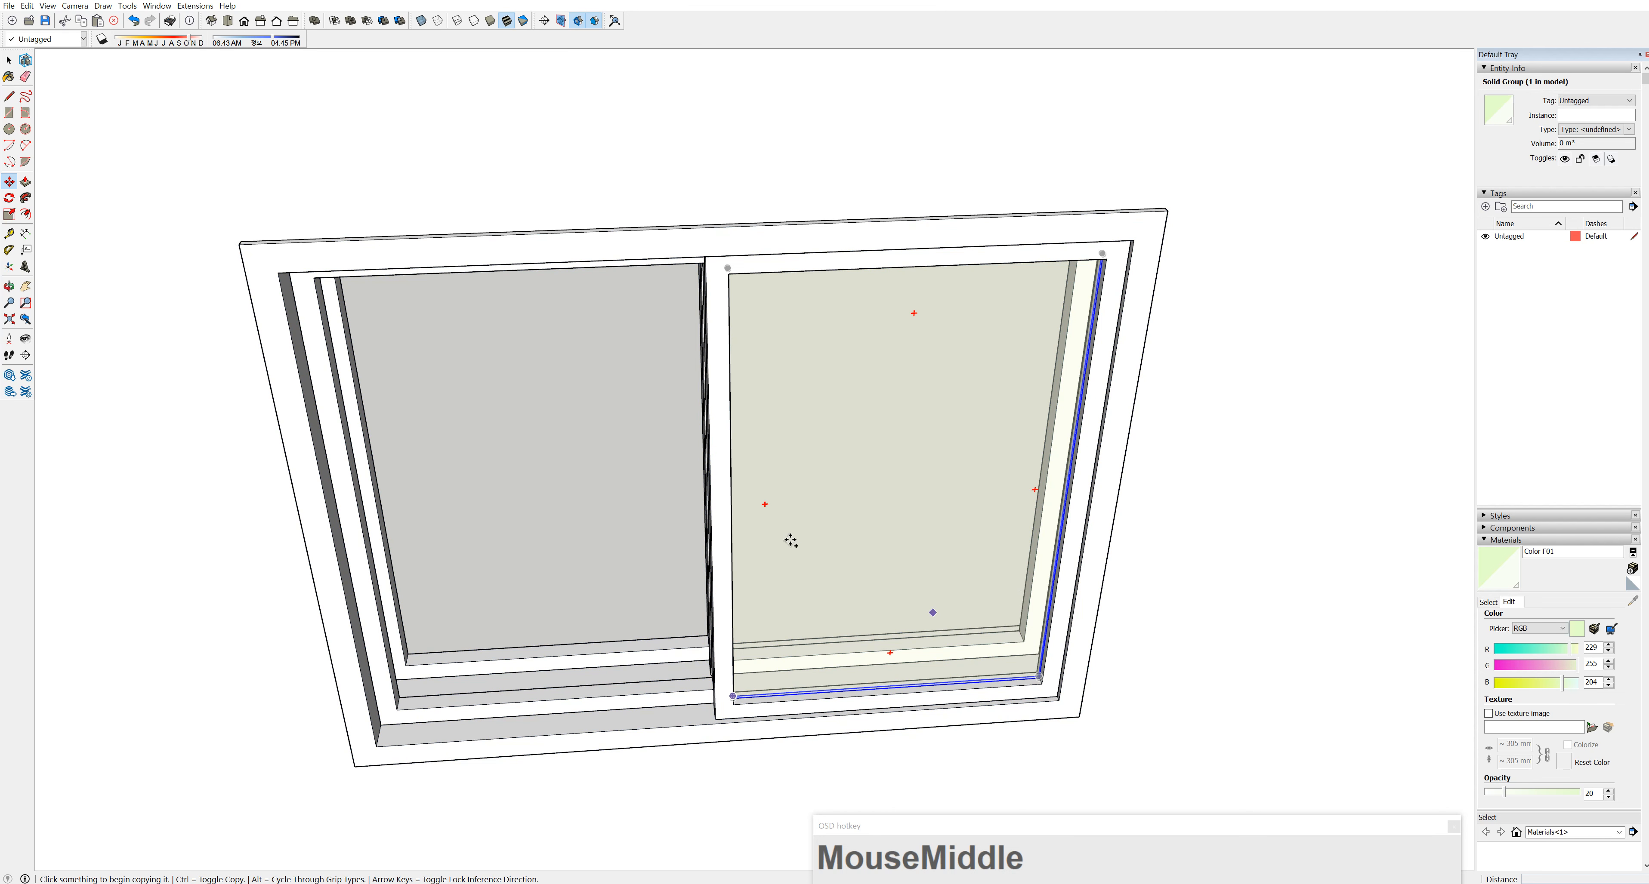
{"action": "left_click", "coordinate": [9, 60]}
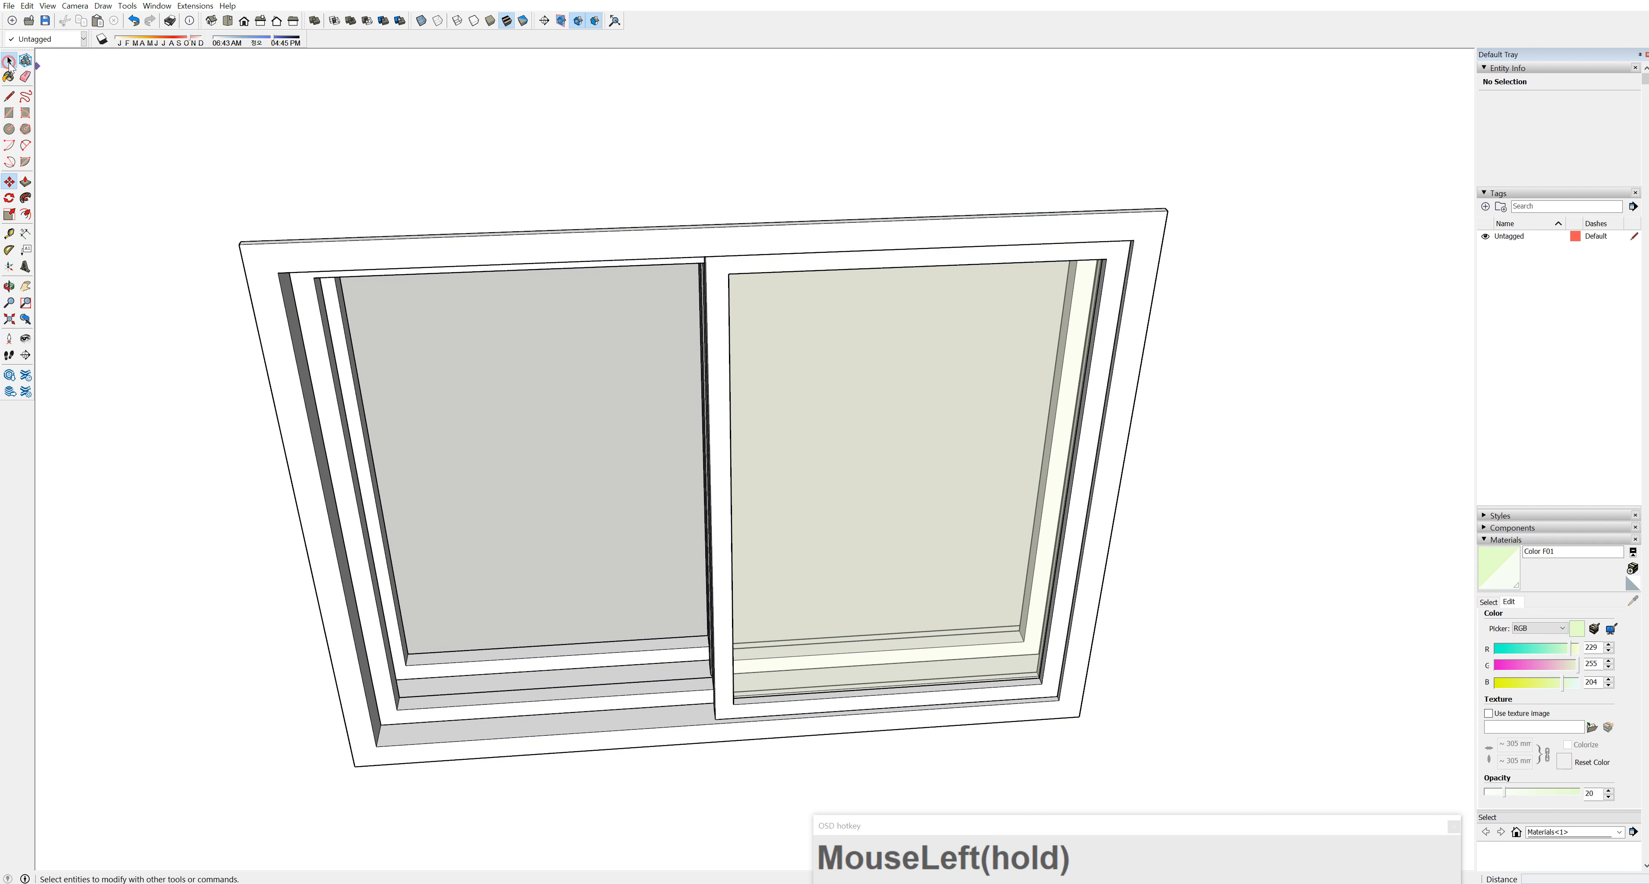
{"action": "left_click", "coordinate": [1010, 659]}
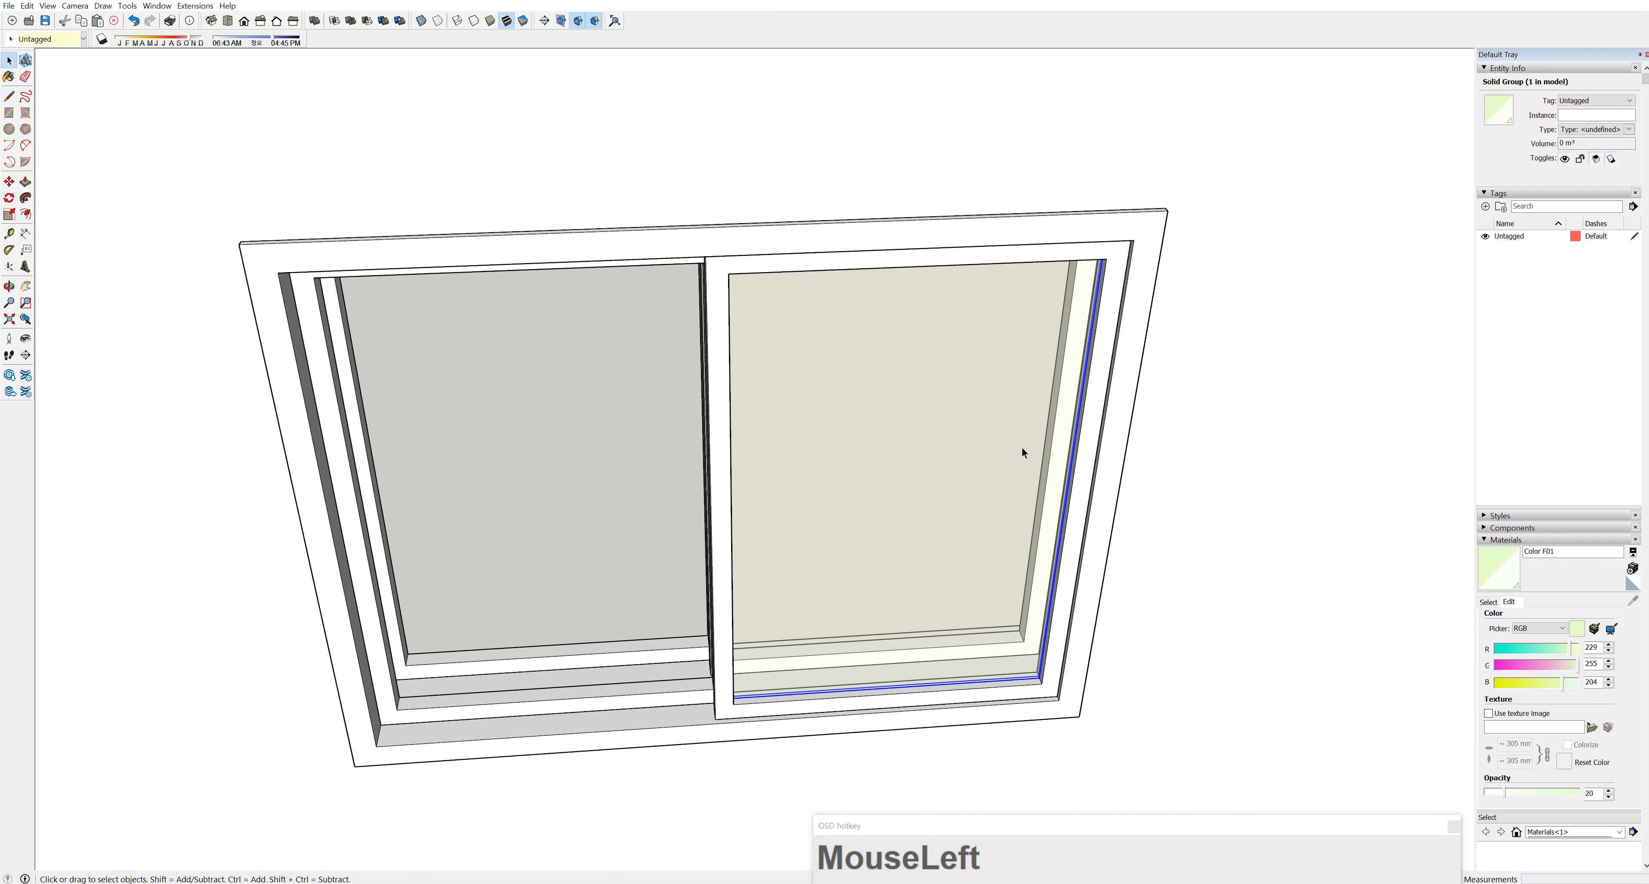
{"action": "left_click", "coordinate": [27, 6]}
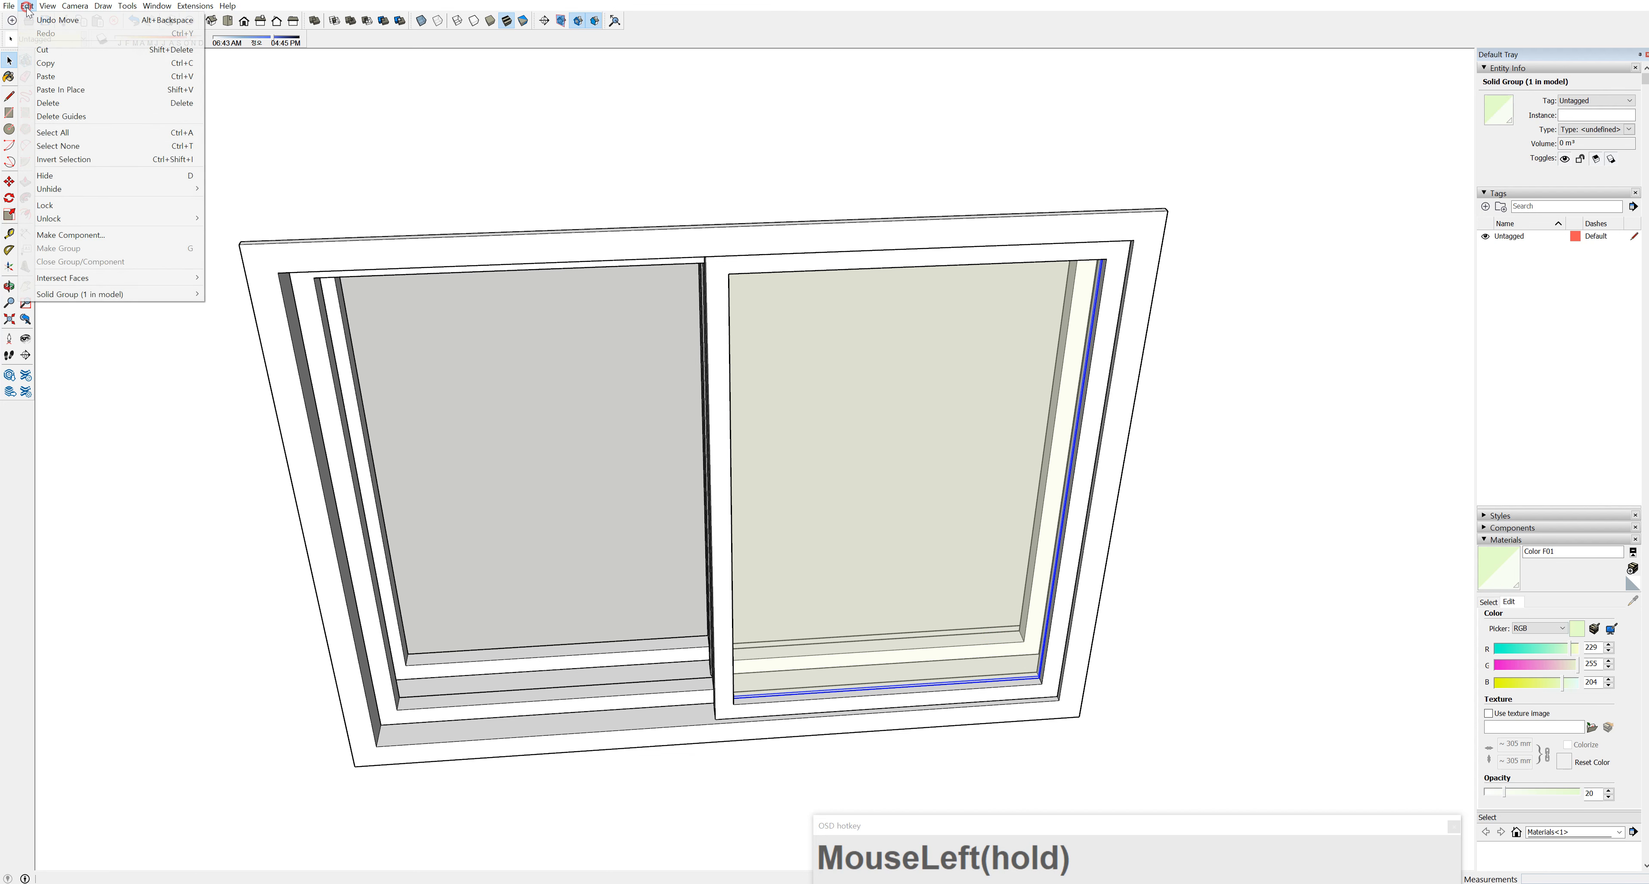
{"action": "left_click", "coordinate": [59, 50]}
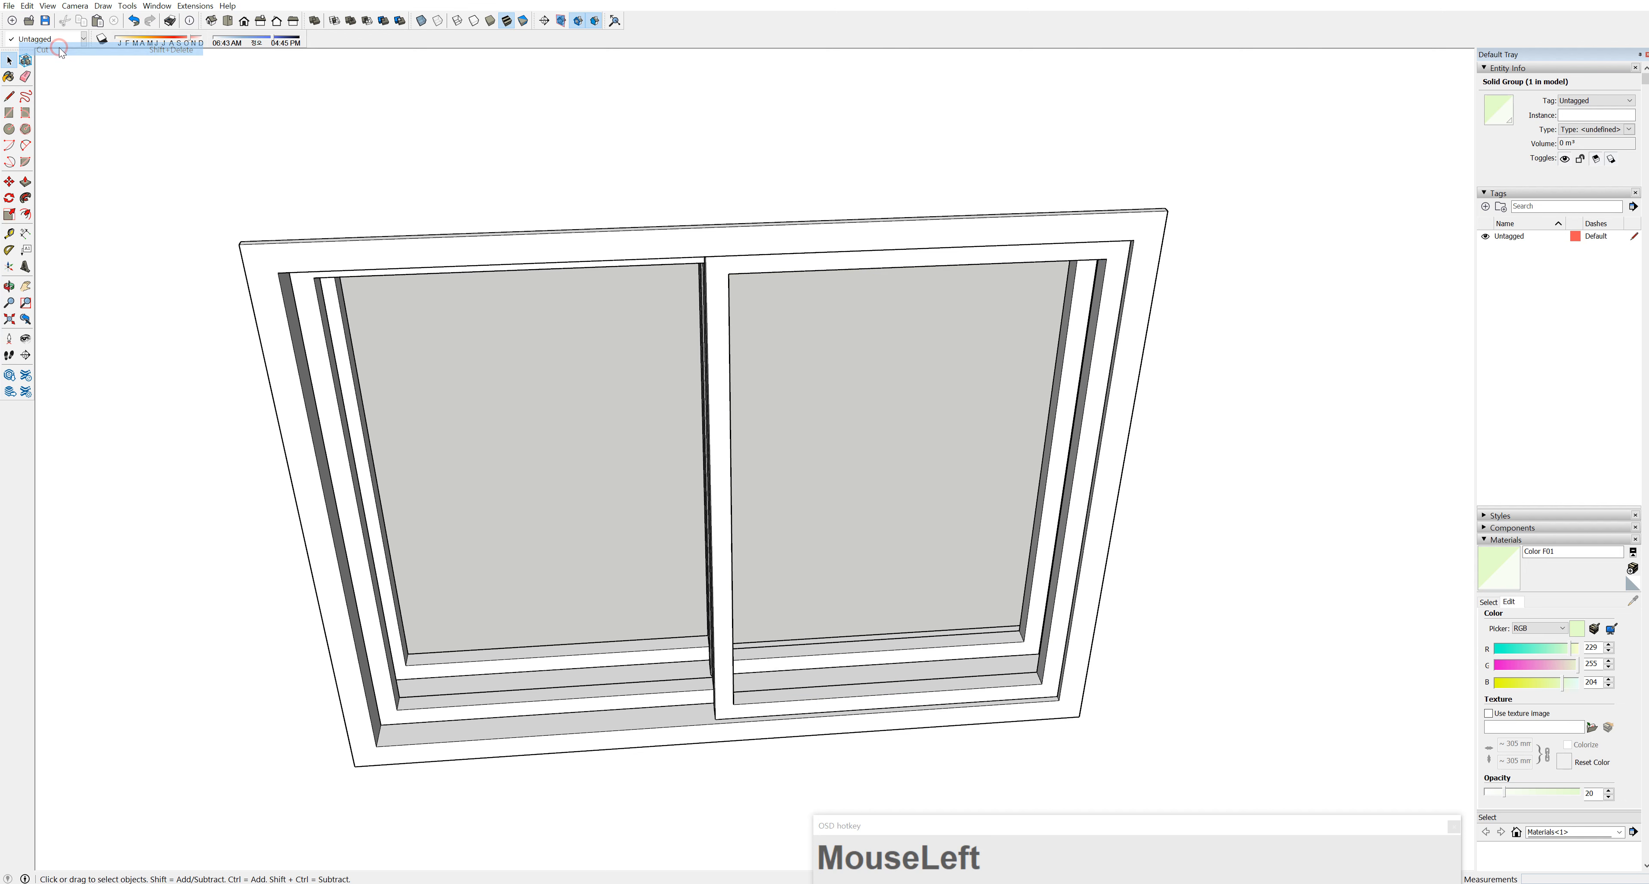
Open the window group and the right sash component inside it for editing, and paste the glass pane in place
{"action": "double_click", "coordinate": [726, 687]}
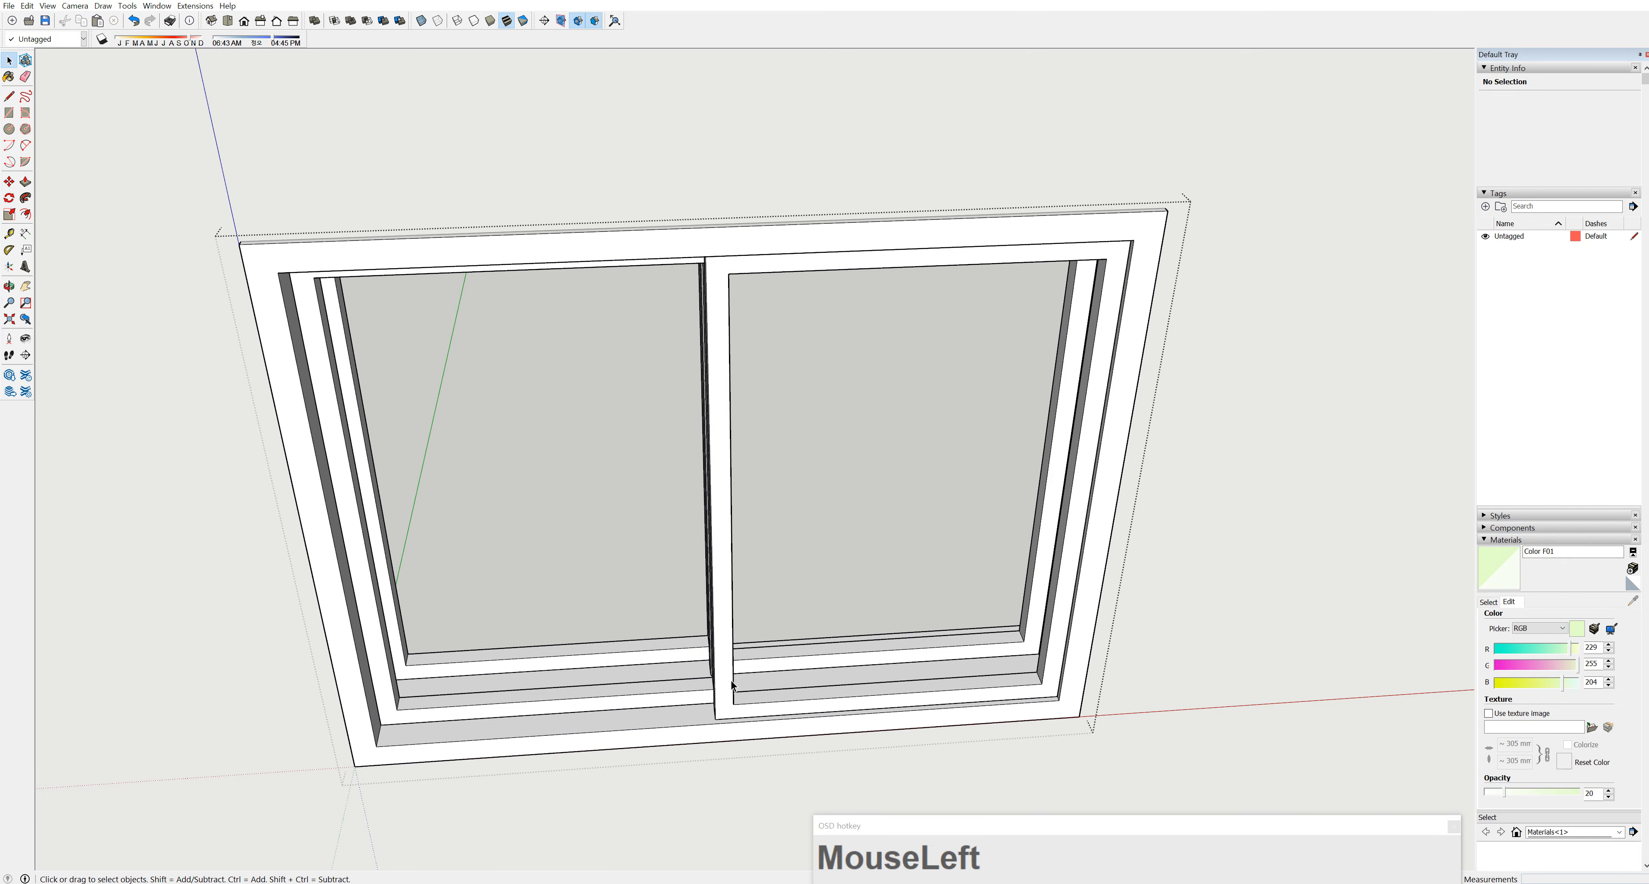
{"action": "left_click", "coordinate": [729, 686]}
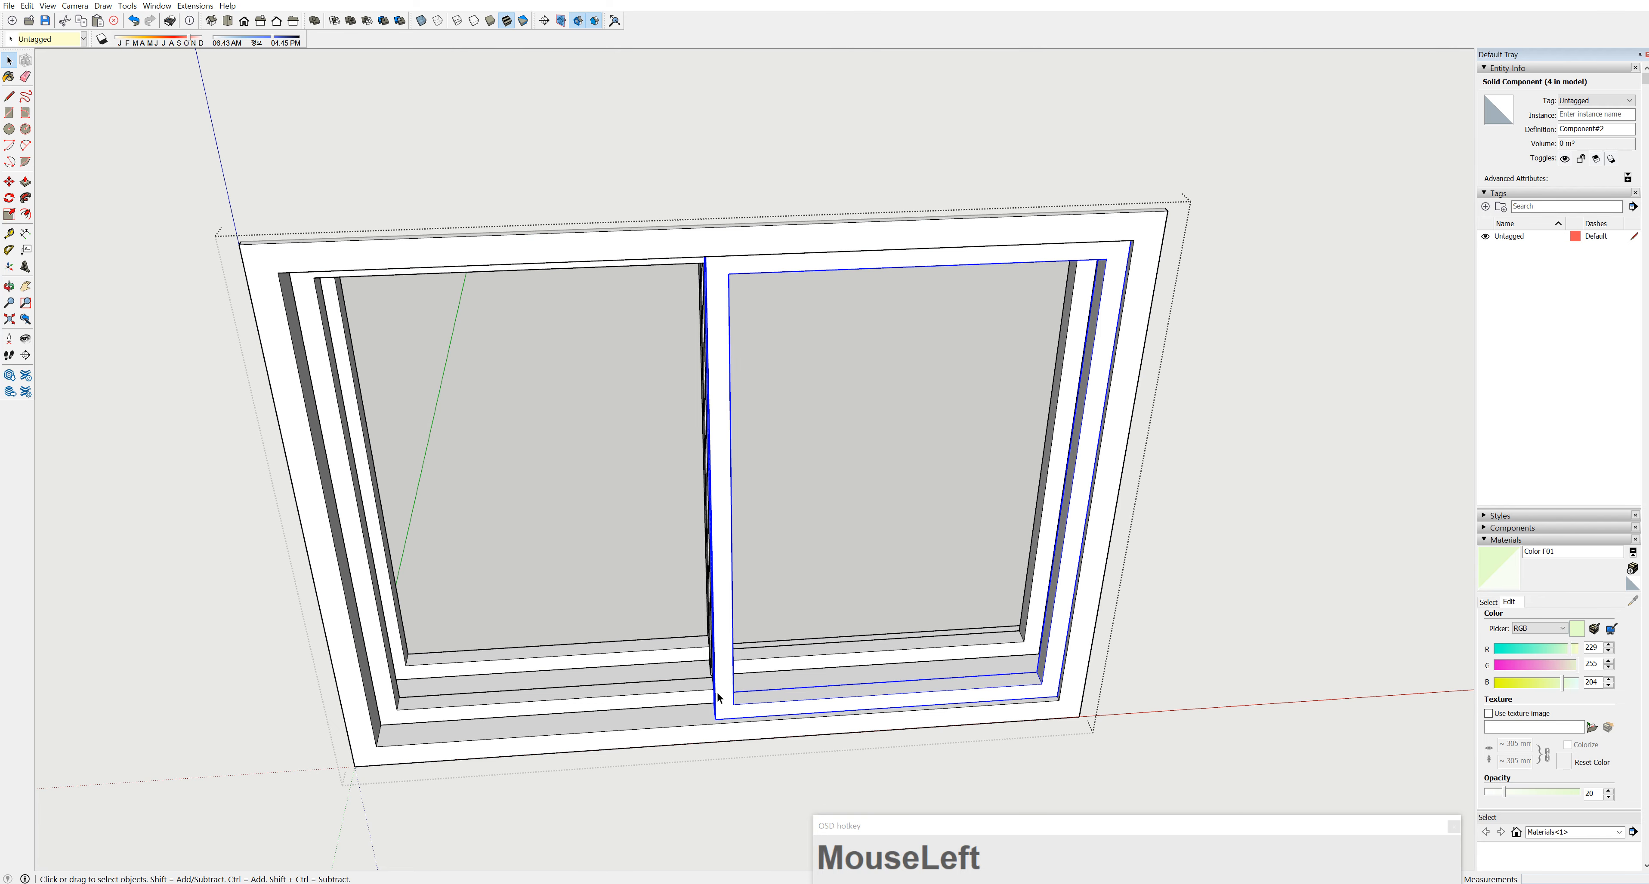
{"action": "middle_click_drag", "start_coordinate": [716, 692], "coordinate": [734, 684]}
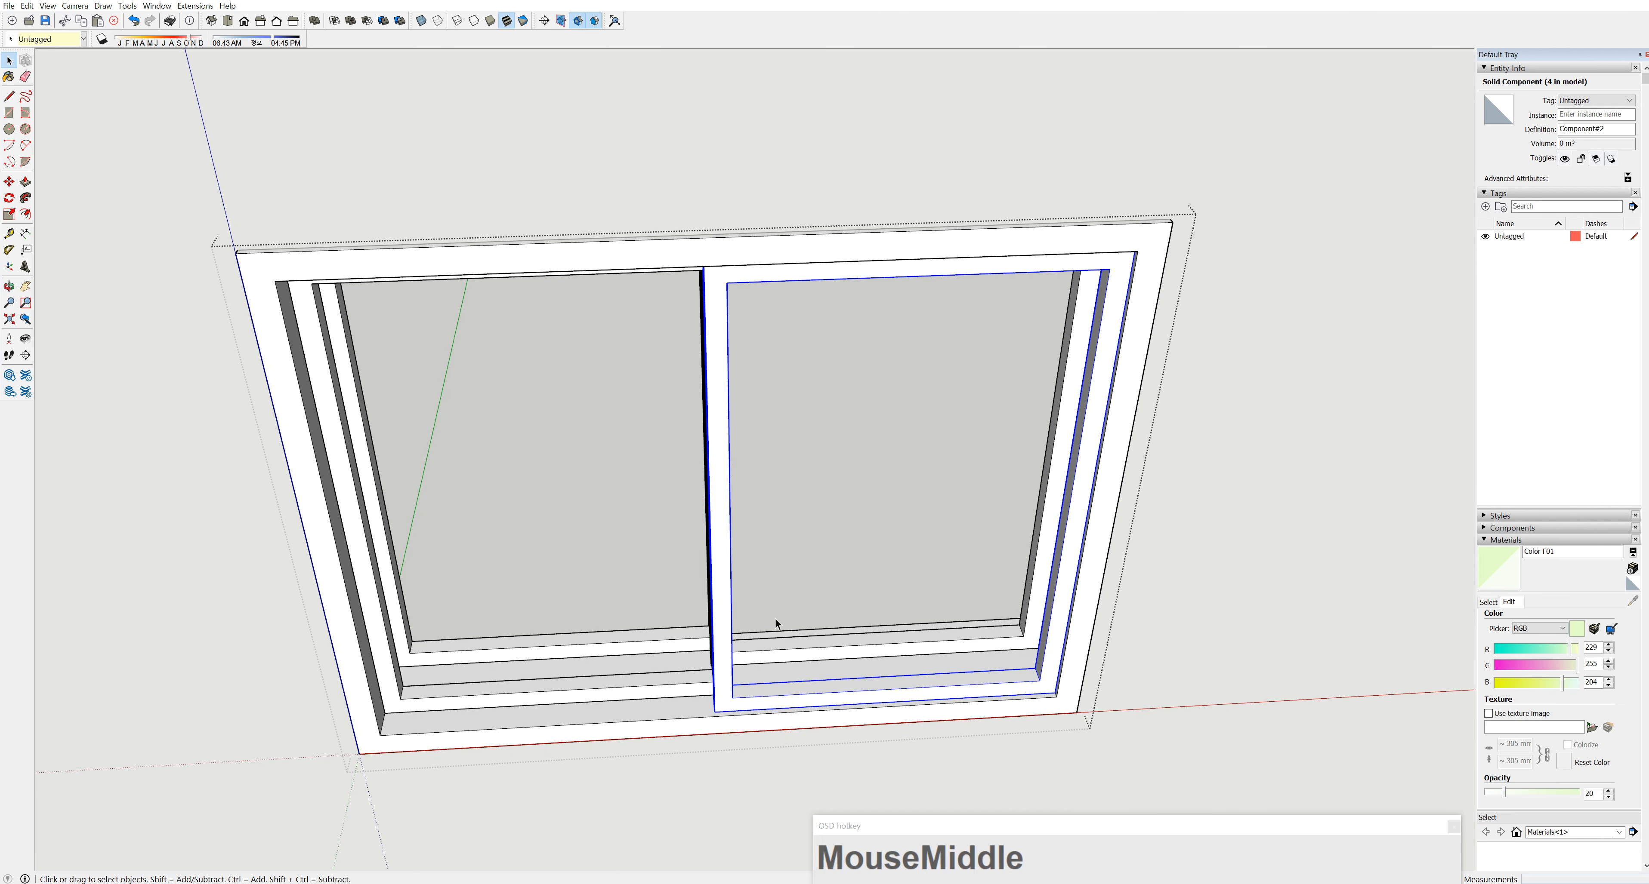
{"action": "double_click", "coordinate": [727, 669]}
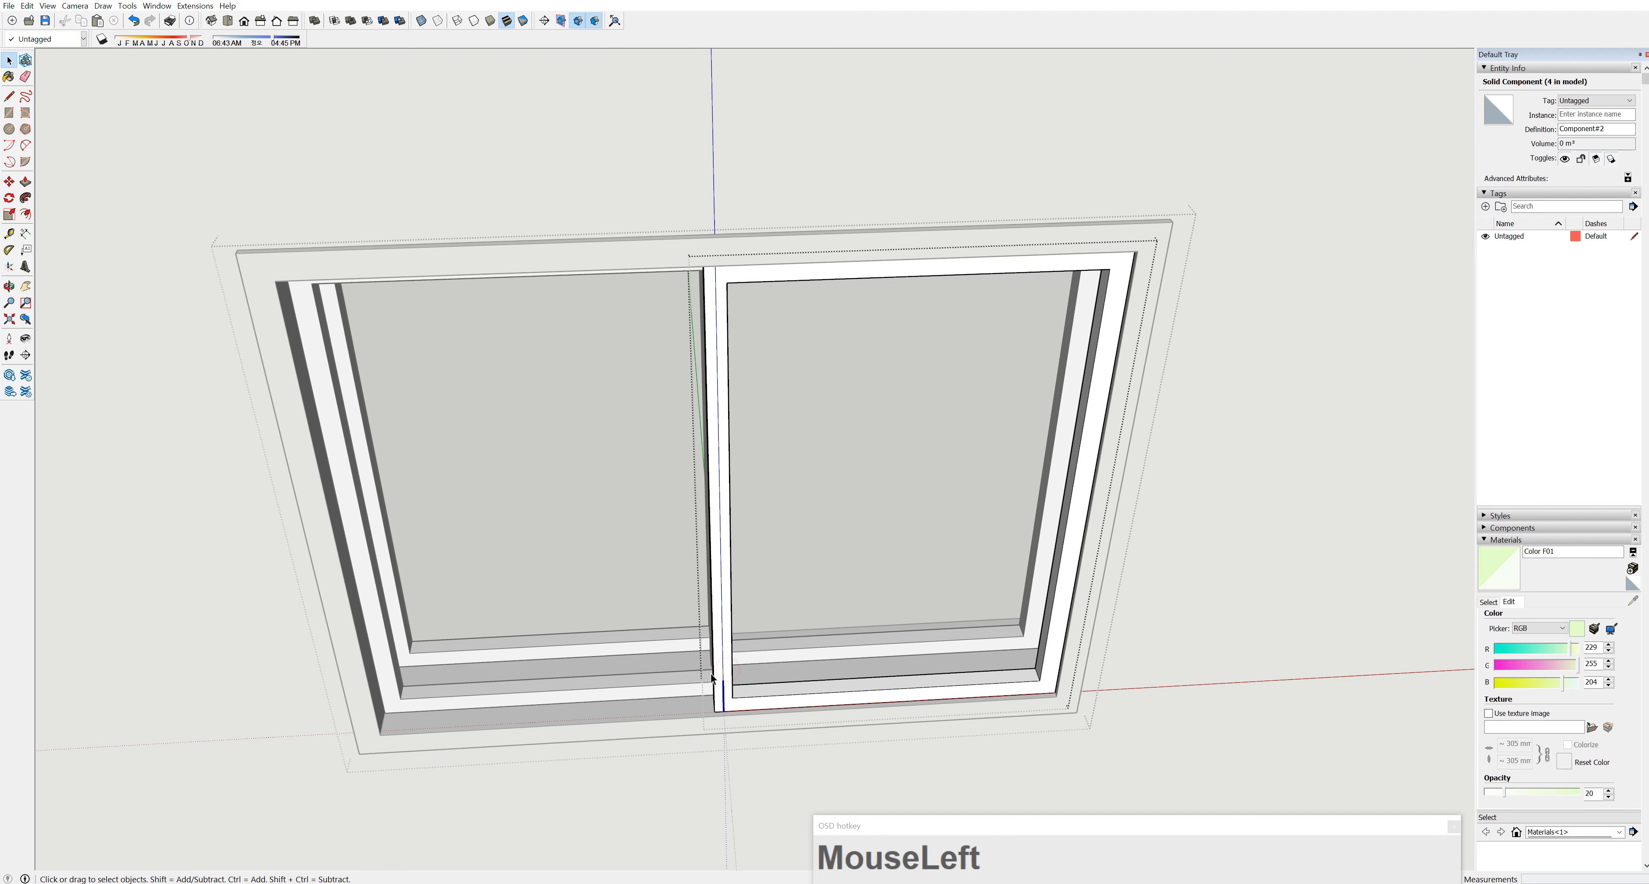
{"action": "left_click", "coordinate": [727, 669]}
{"action": "left_click", "coordinate": [859, 535]}
{"action": "left_click", "coordinate": [808, 689]}
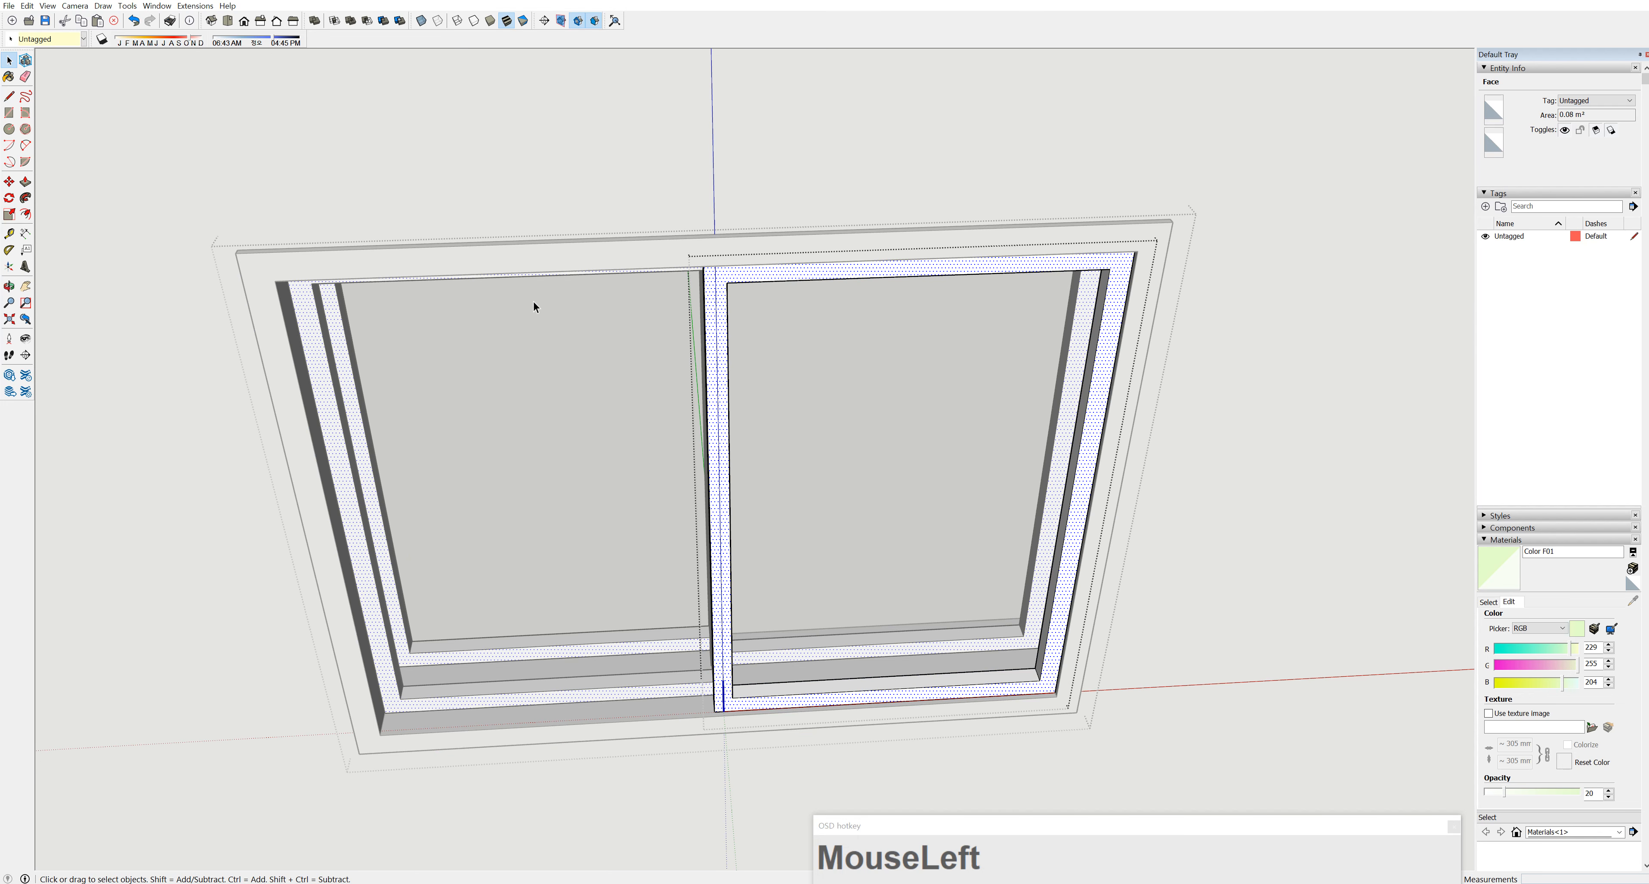
{"action": "left_click", "coordinate": [27, 6]}
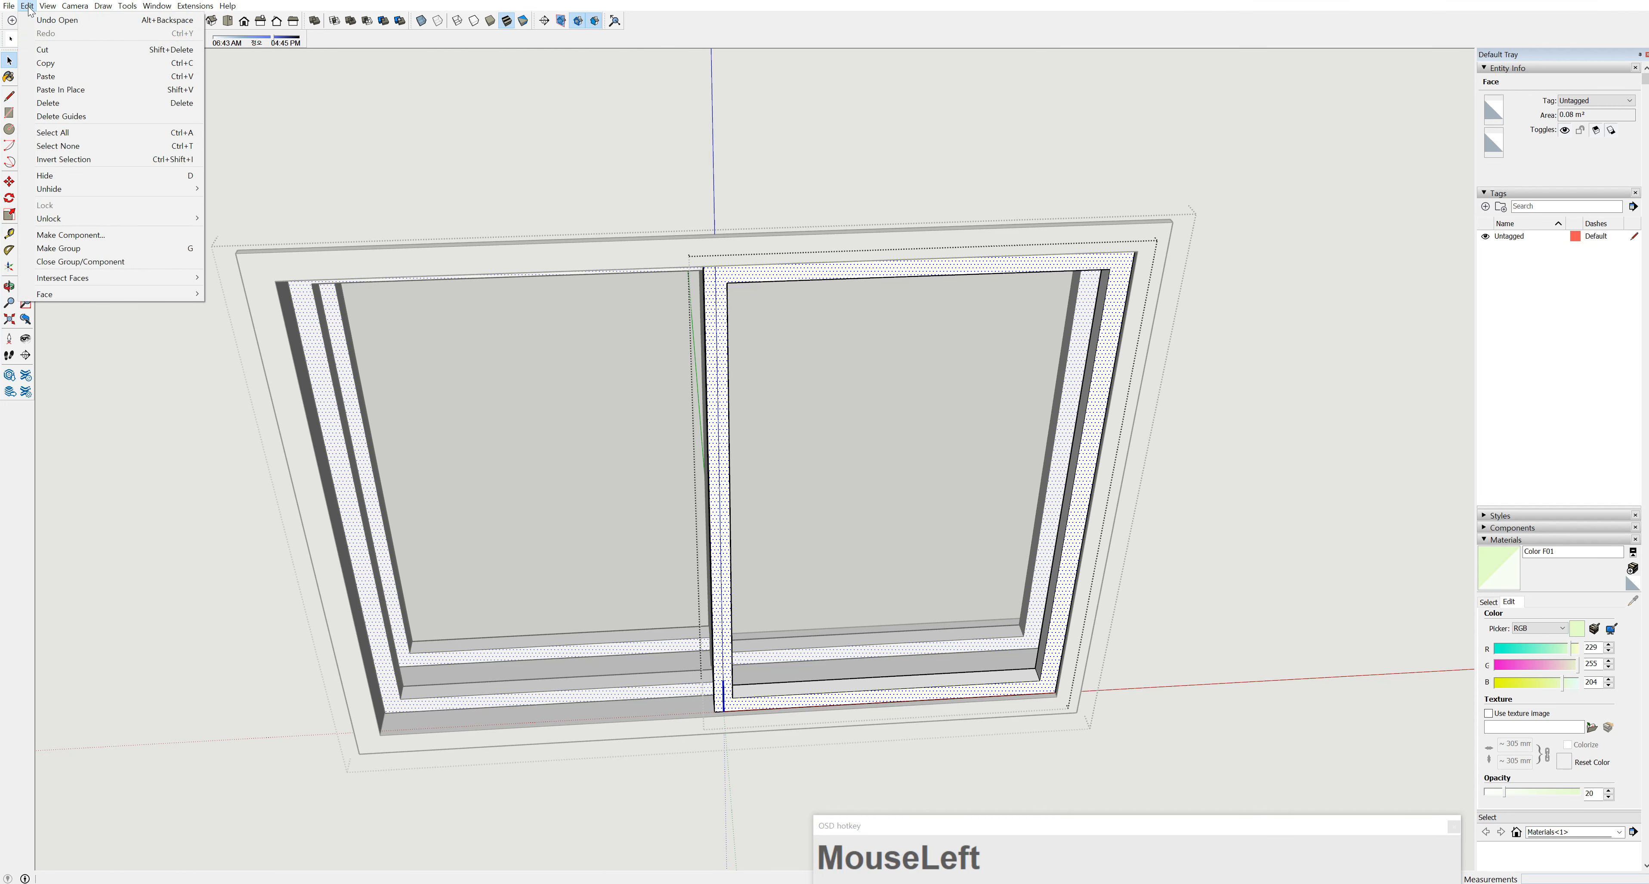
{"action": "left_click", "coordinate": [70, 89]}
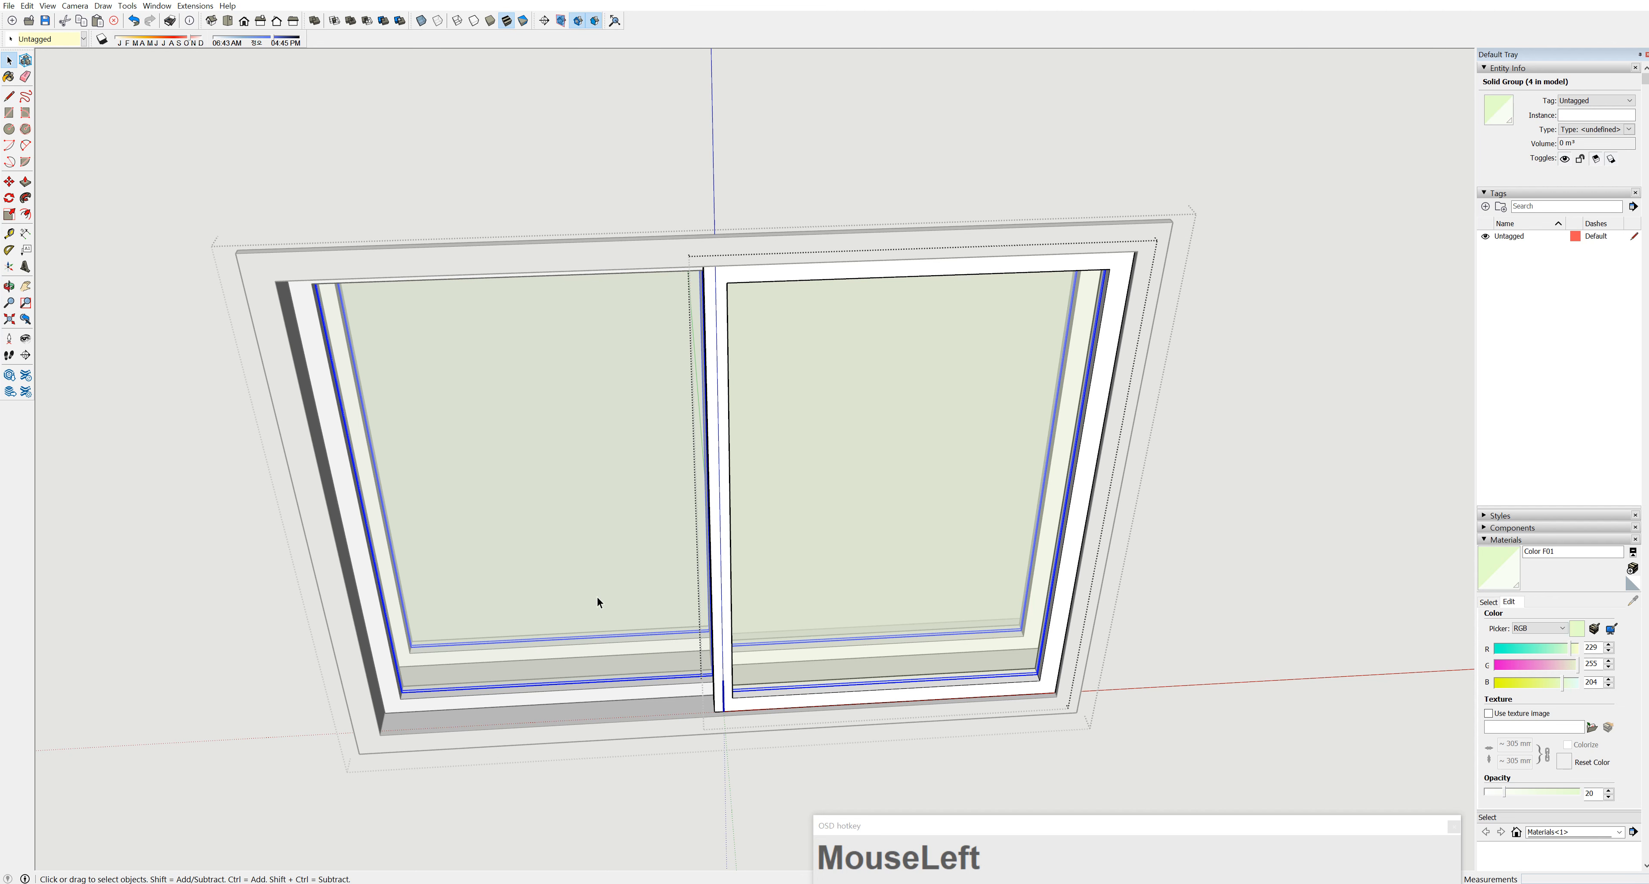
Finish editing the sash component and close the window group
{"action": "scroll", "coordinate": [944, 415], "scroll_direction": "down", "scroll_amount": 4}
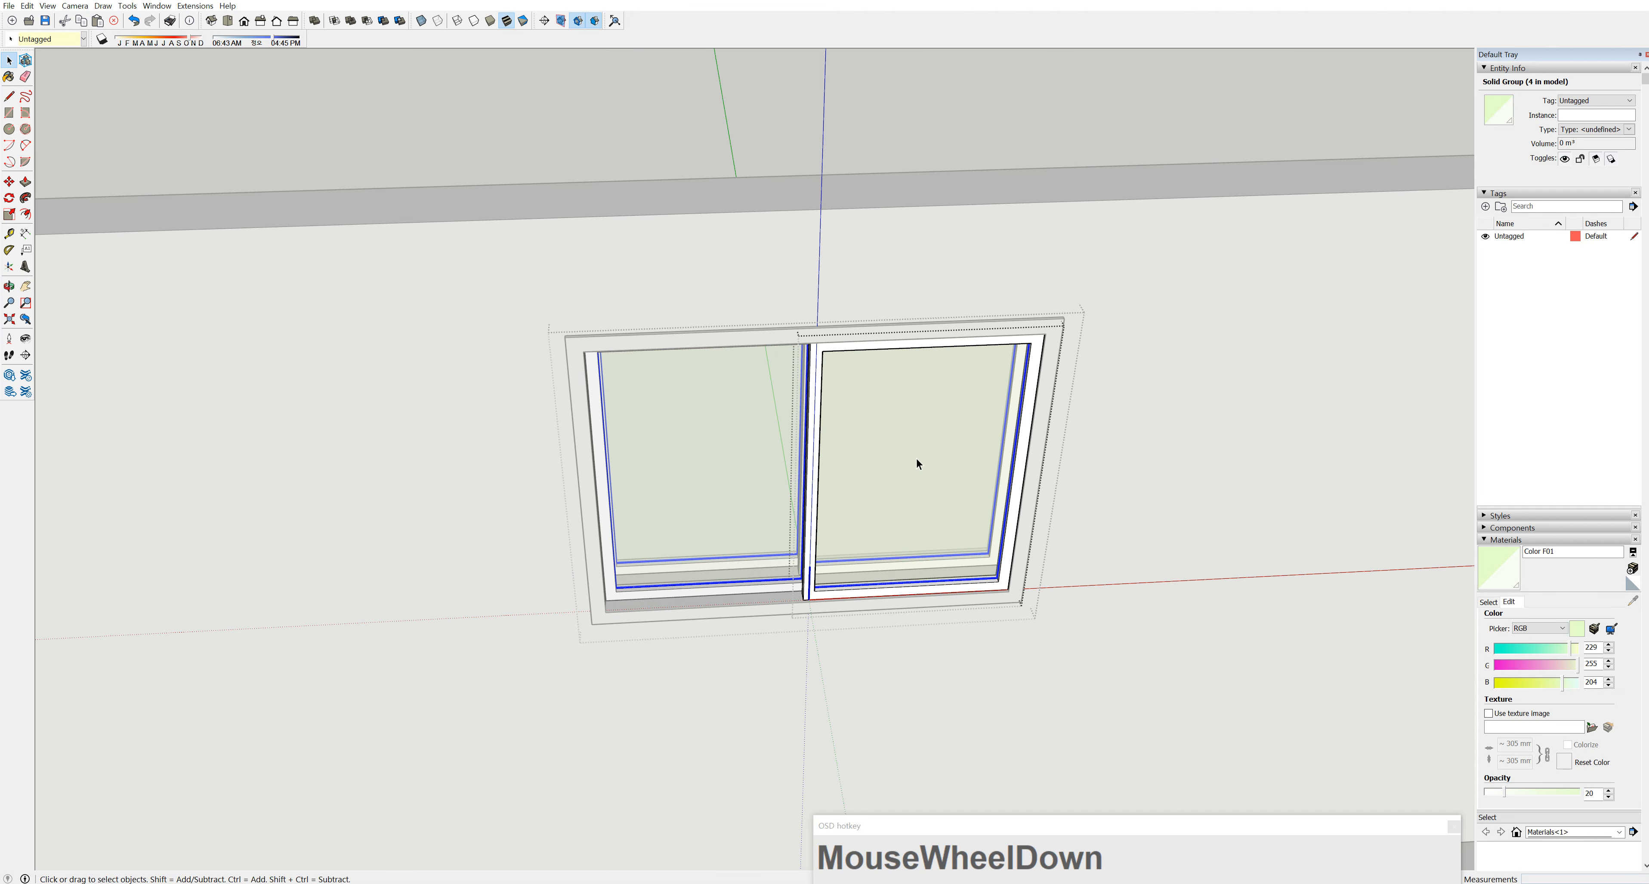
{"action": "middle_click_drag", "start_coordinate": [916, 460], "coordinate": [900, 152]}
{"action": "left_click", "coordinate": [893, 121]}
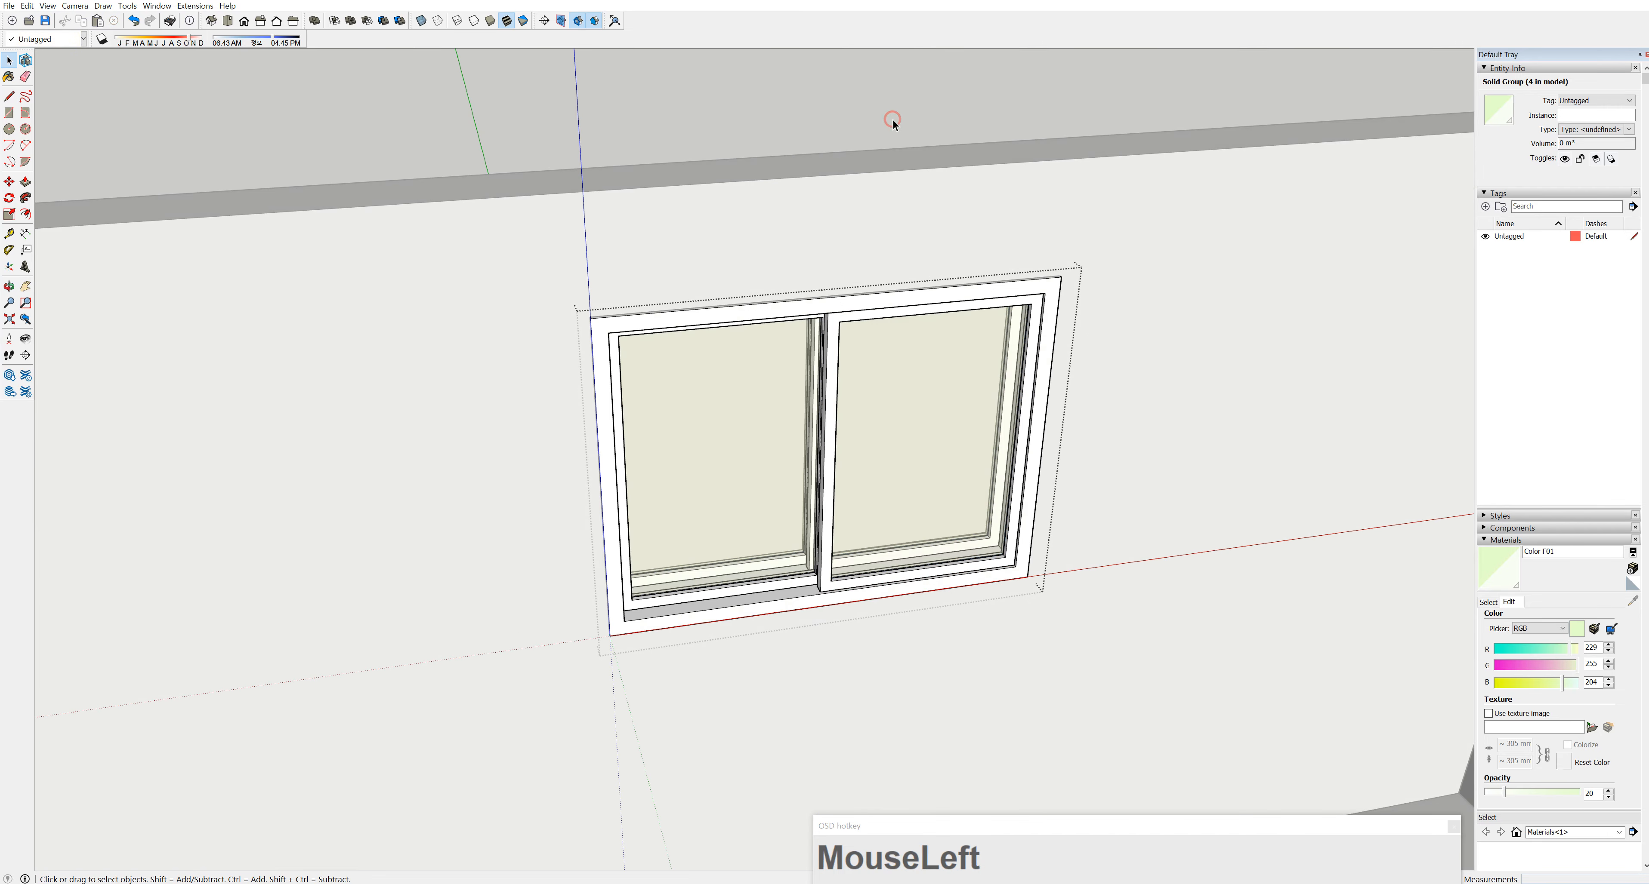
{"action": "middle_click_drag", "start_coordinate": [896, 479], "coordinate": [1041, 593]}
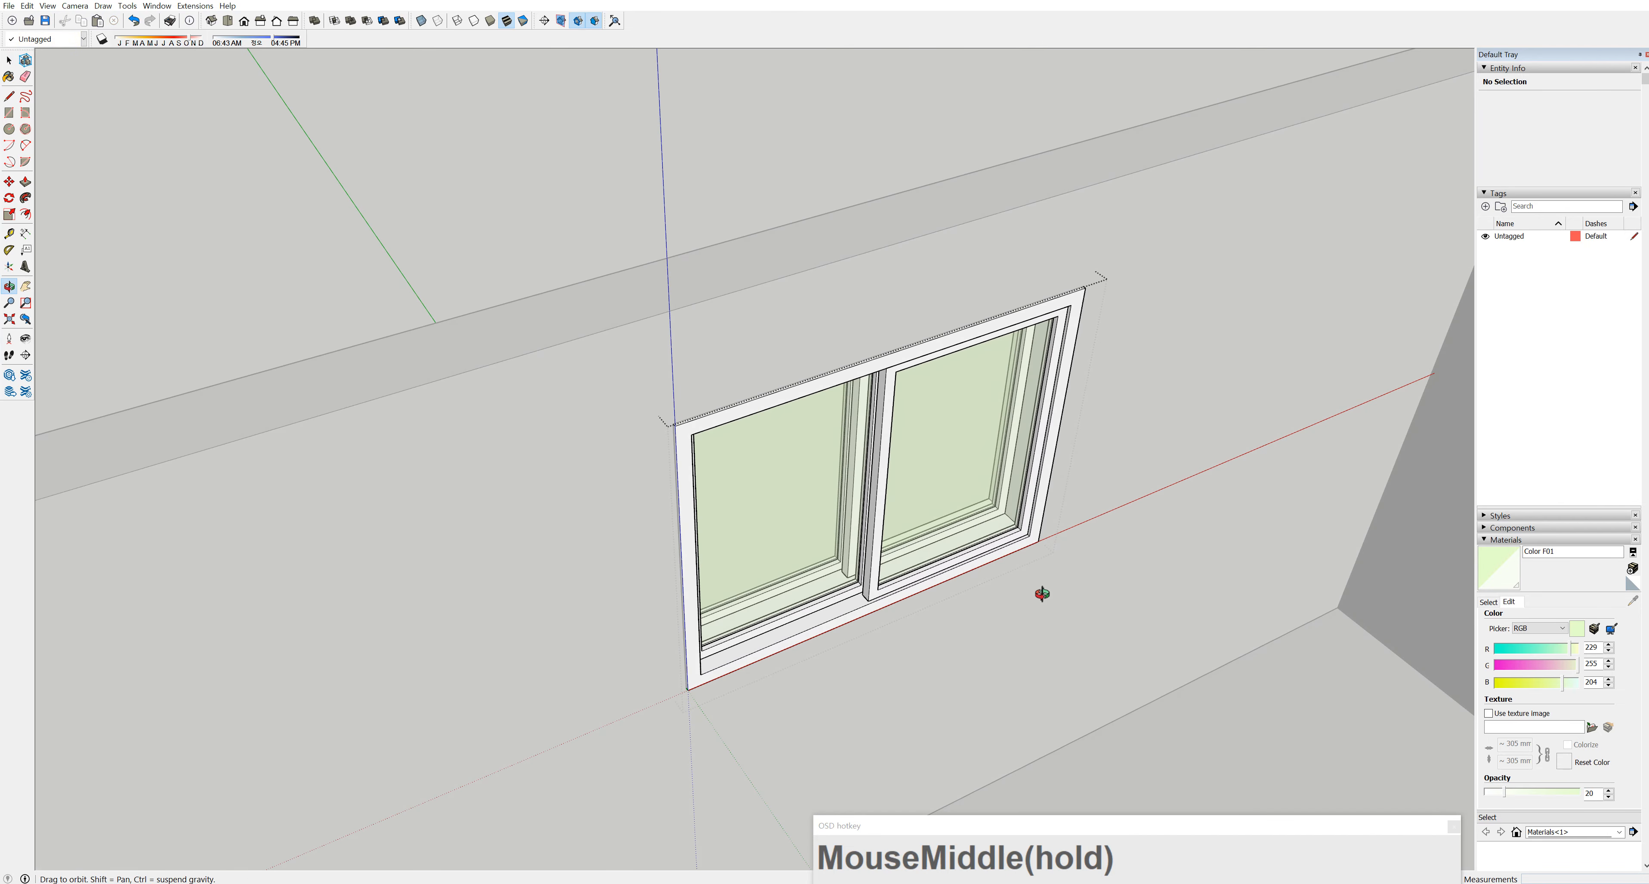
{"action": "left_click", "coordinate": [929, 147]}
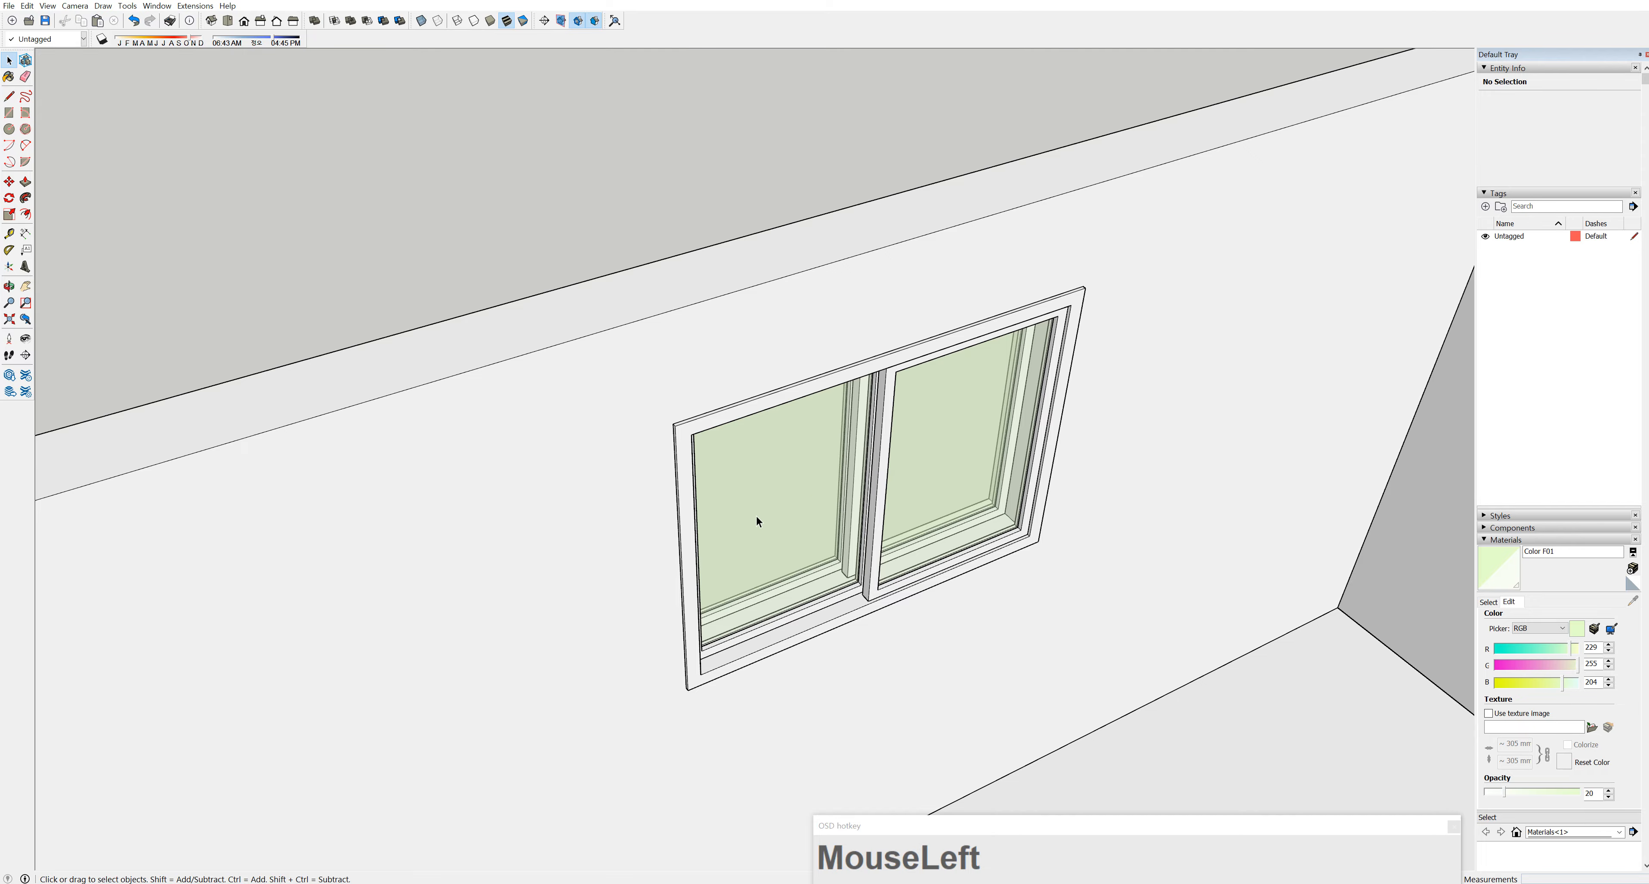
{"action": "middle_click_drag", "start_coordinate": [756, 520], "coordinate": [969, 563]}
{"action": "middle_click_drag", "start_coordinate": [845, 594], "coordinate": [486, 508]}
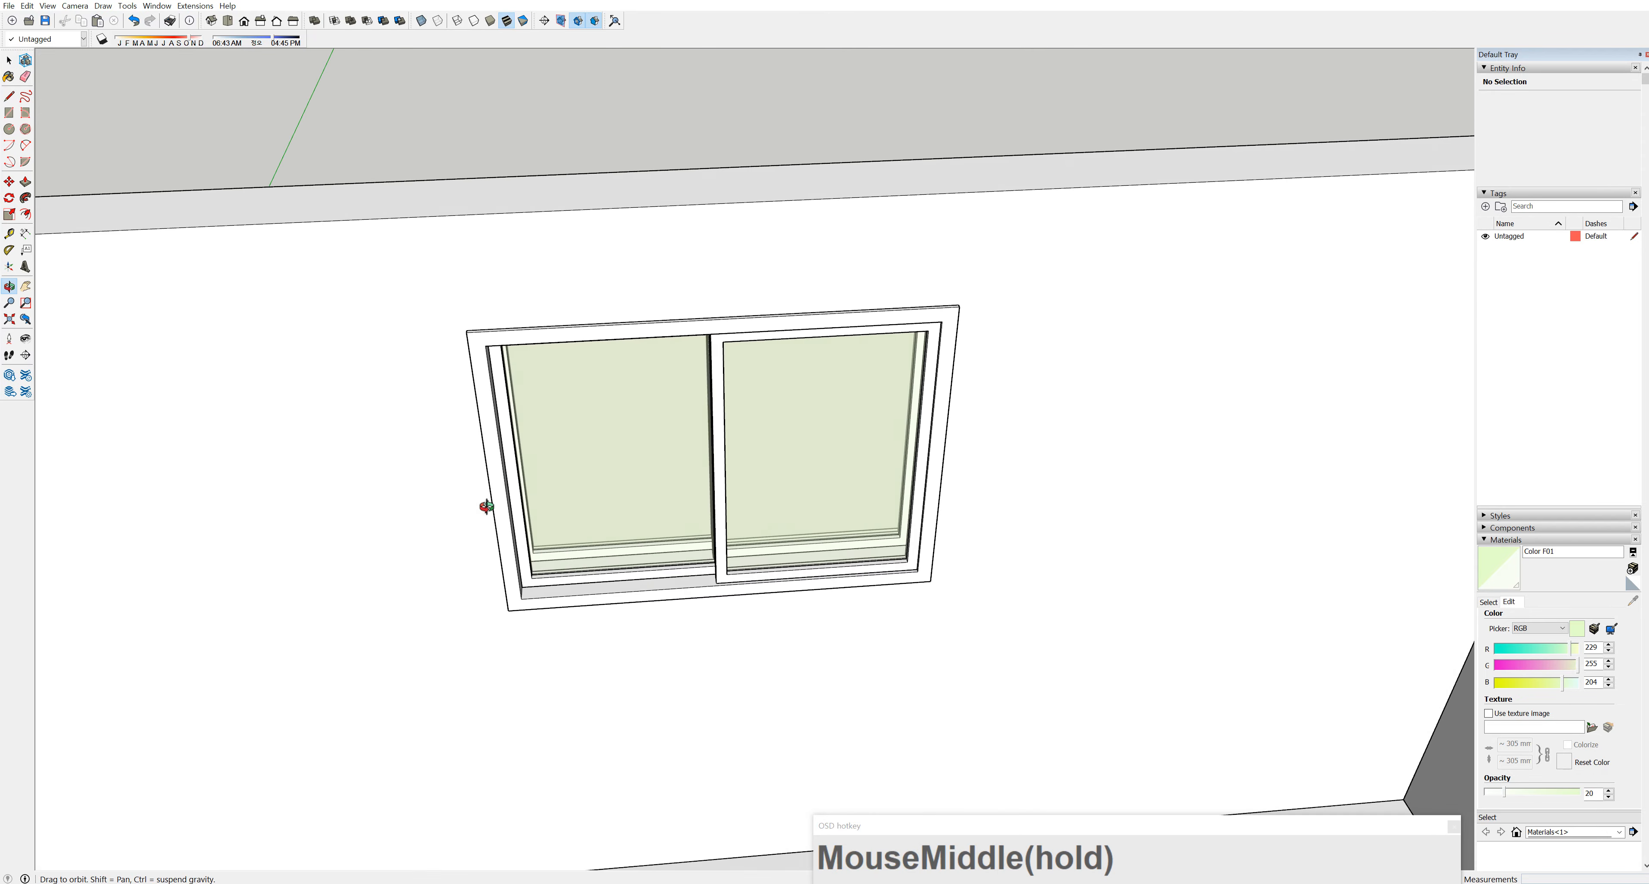
{"action": "scroll", "coordinate": [786, 539], "scroll_direction": "down", "scroll_amount": 4}
{"action": "scroll", "coordinate": [1019, 598], "scroll_direction": "down", "scroll_amount": 3}
{"action": "middle_click_drag", "start_coordinate": [1018, 598], "coordinate": [828, 354]}
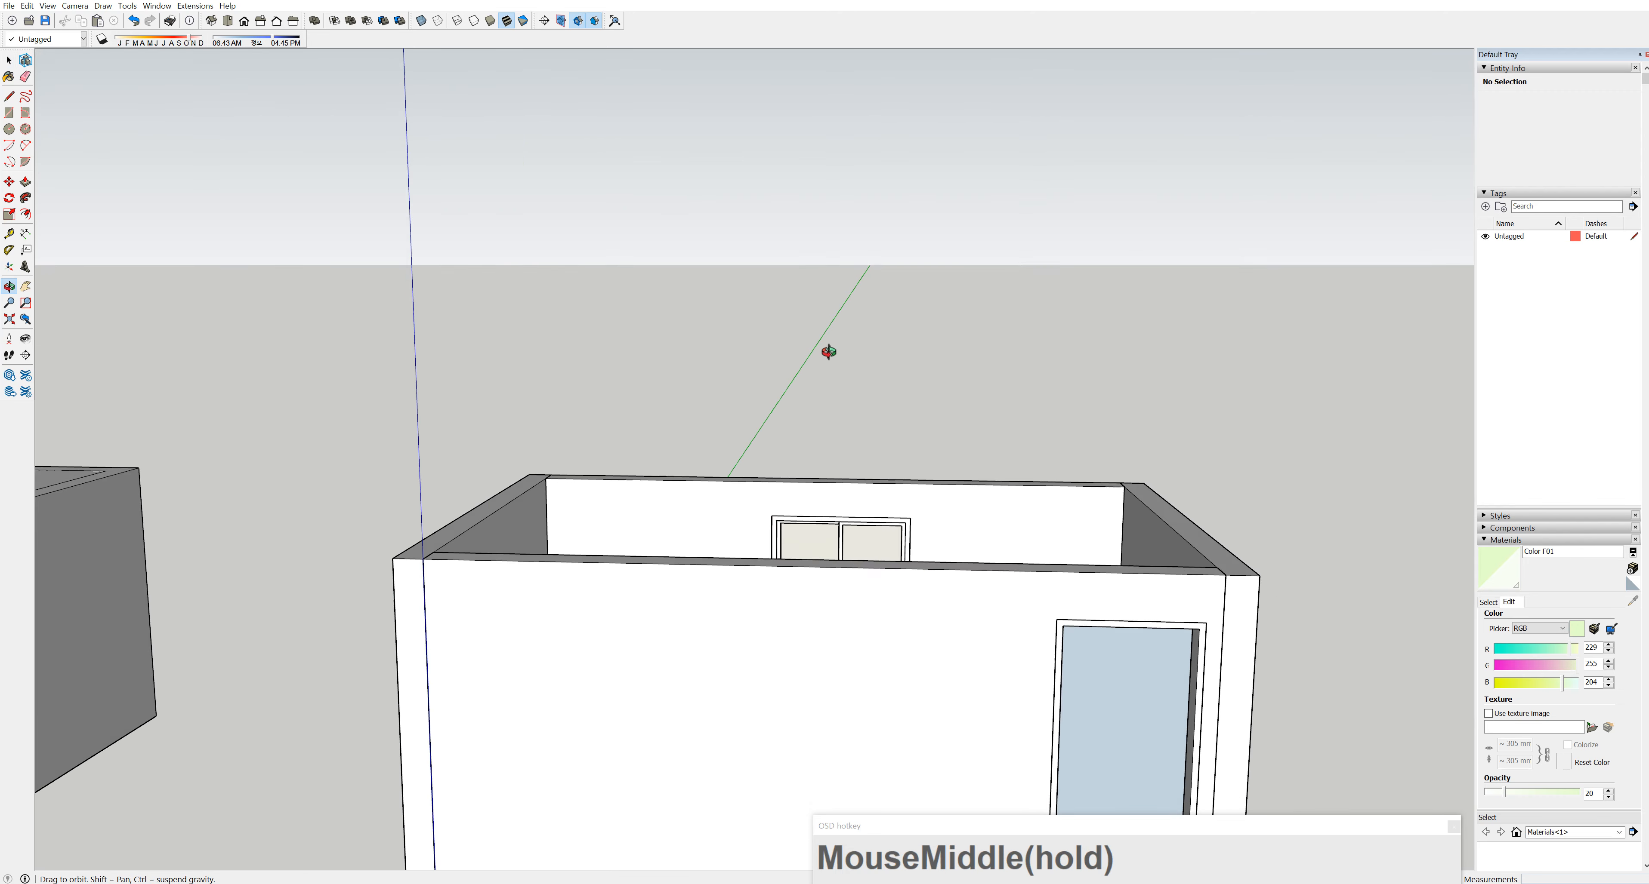
Examine the finished room with its door and sliding window from several sides, selecting and deselecting all its groups
{"action": "scroll", "coordinate": [963, 568], "scroll_direction": "down", "scroll_amount": 3}
{"action": "middle_click_drag", "start_coordinate": [963, 568], "coordinate": [1088, 761]}
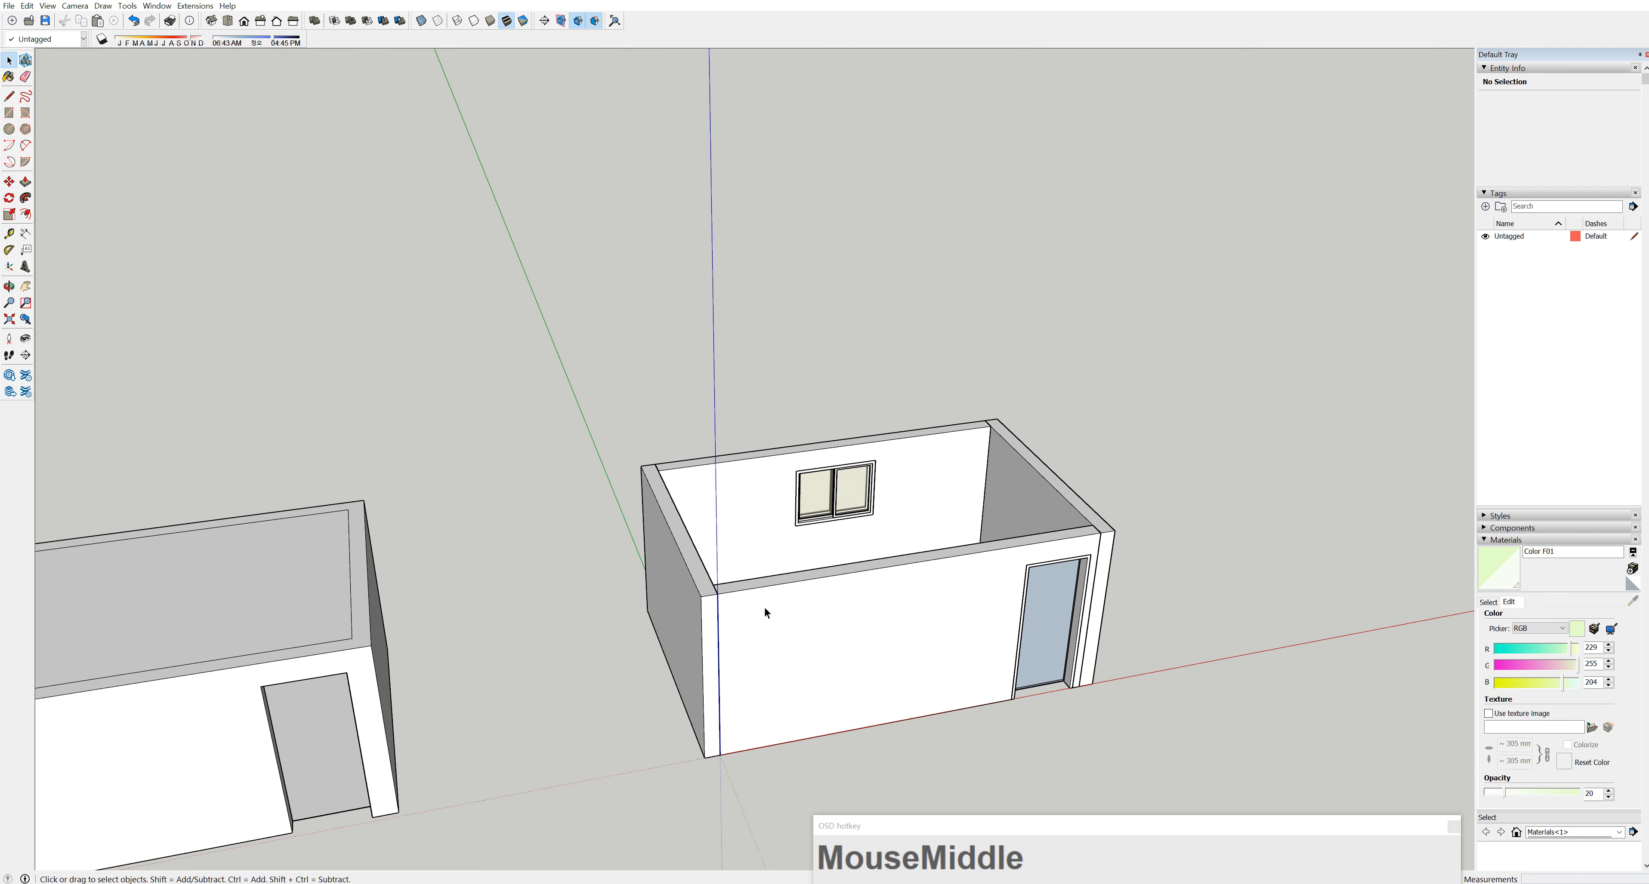
{"action": "middle_click_drag", "start_coordinate": [736, 641], "coordinate": [721, 698]}
{"action": "middle_click_drag", "start_coordinate": [493, 653], "coordinate": [872, 486]}
{"action": "left_click", "coordinate": [608, 540]}
{"action": "scroll", "coordinate": [680, 576], "scroll_direction": "down", "scroll_amount": 3}
{"action": "left_click_drag", "start_coordinate": [331, 460], "coordinate": [912, 776]}
{"action": "left_click_drag", "start_coordinate": [850, 403], "coordinate": [1370, 813]}
{"action": "middle_click_drag", "start_coordinate": [855, 696], "coordinate": [1159, 335]}
{"action": "scroll", "coordinate": [721, 281], "scroll_direction": "up", "scroll_amount": 5}
{"action": "middle_click_drag", "start_coordinate": [939, 294], "coordinate": [924, 418]}
{"action": "scroll", "coordinate": [924, 418], "scroll_direction": "down", "scroll_amount": 2}
{"action": "scroll", "coordinate": [924, 413], "scroll_direction": "down", "scroll_amount": 5}
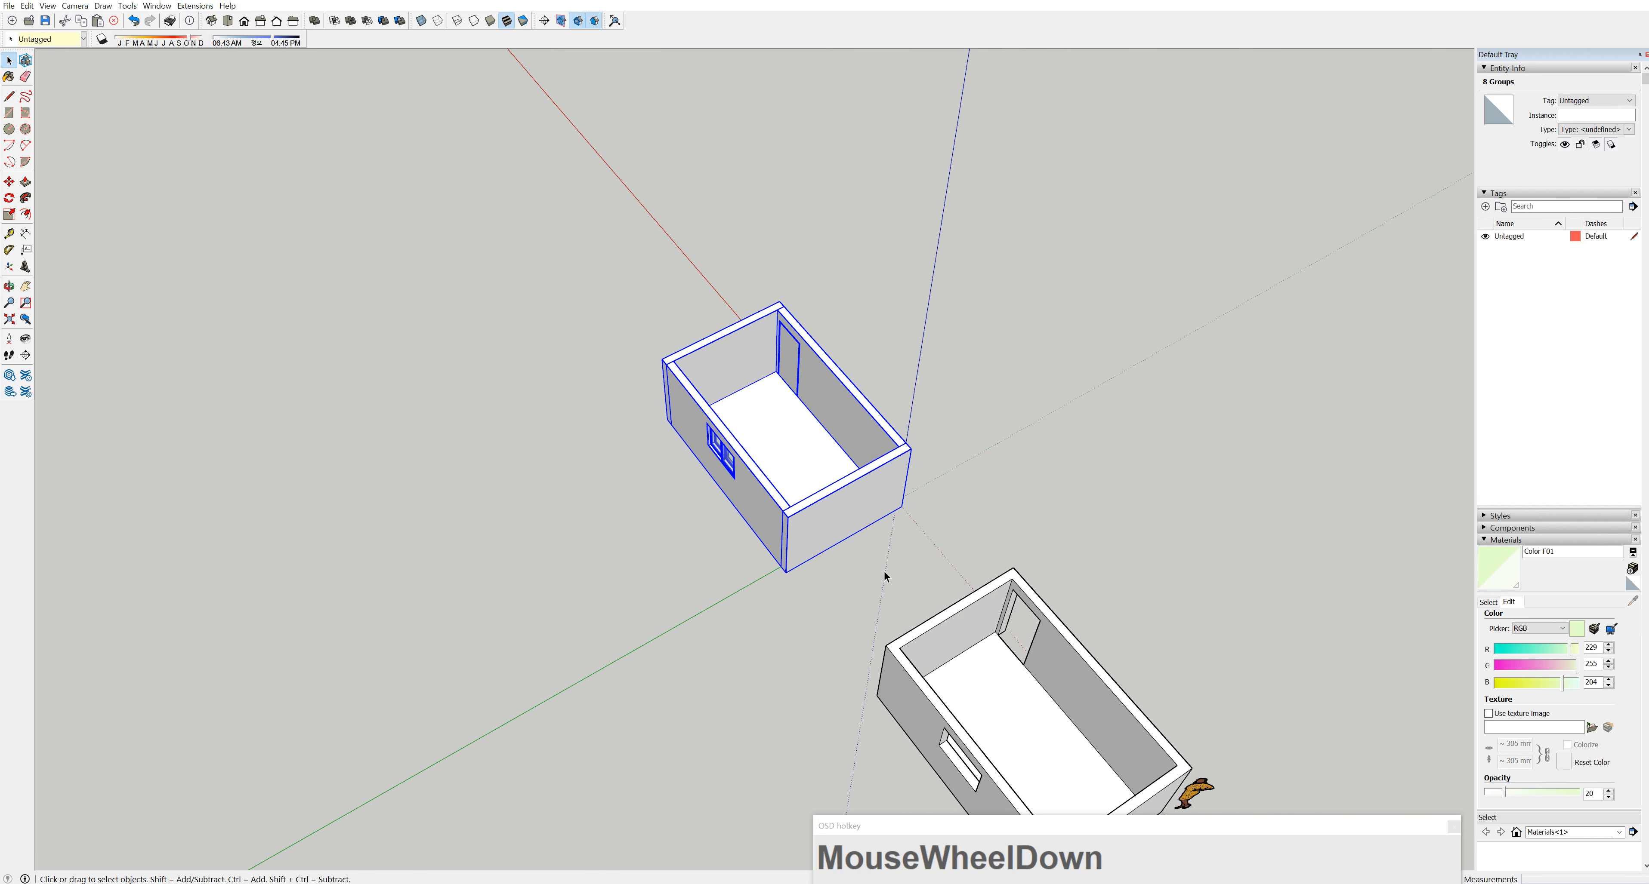
{"action": "middle_click_drag", "start_coordinate": [883, 574], "coordinate": [1097, 464]}
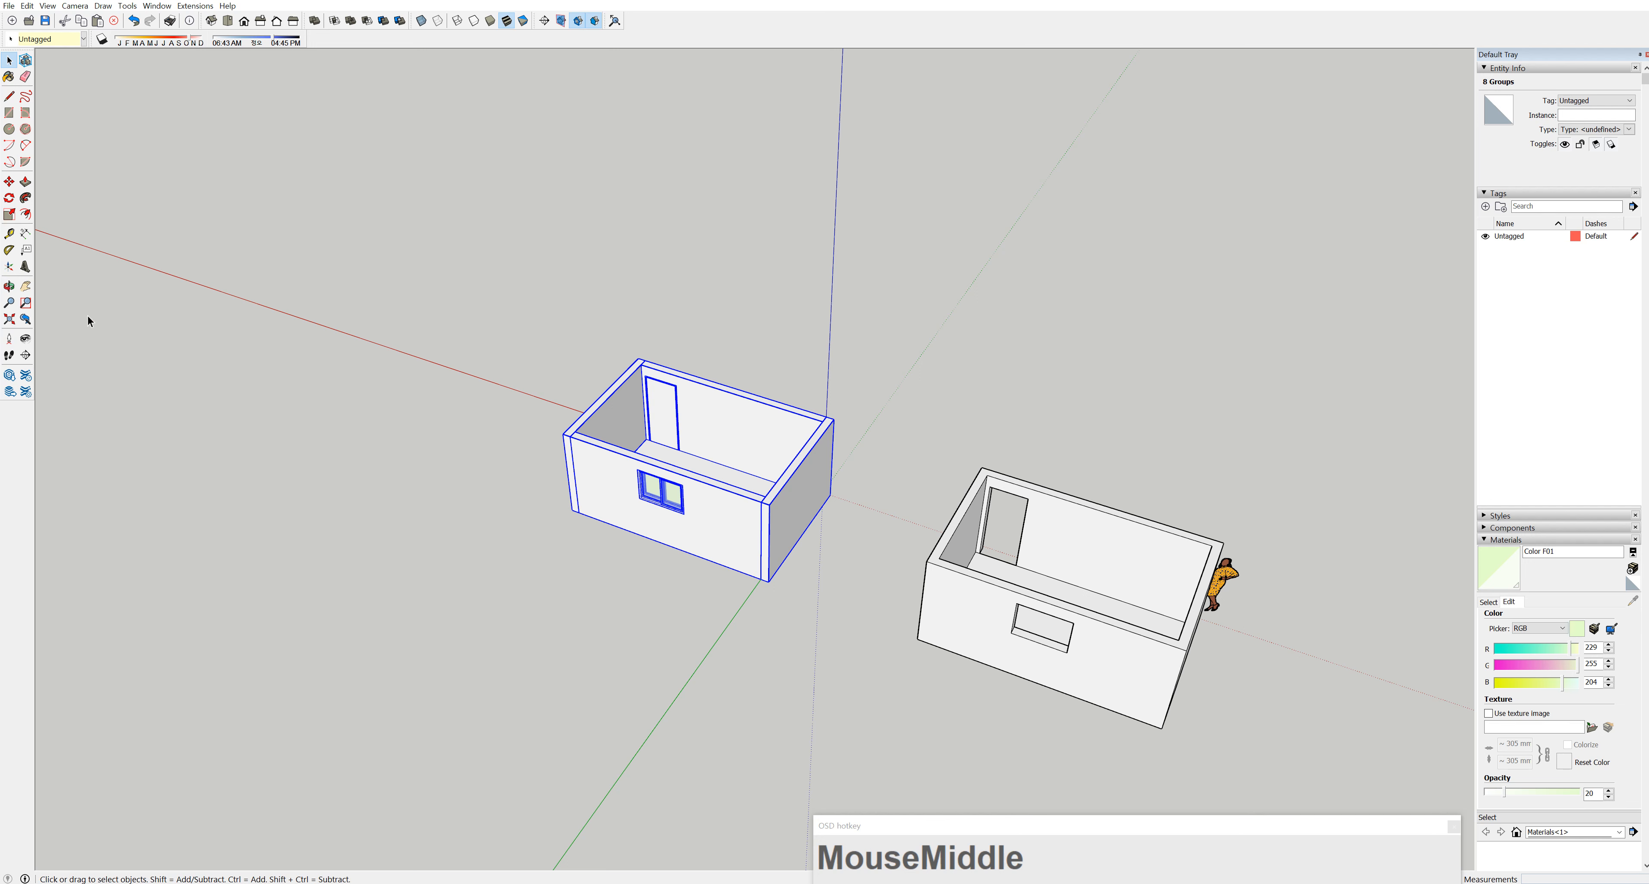
{"action": "left_click", "coordinate": [332, 401]}
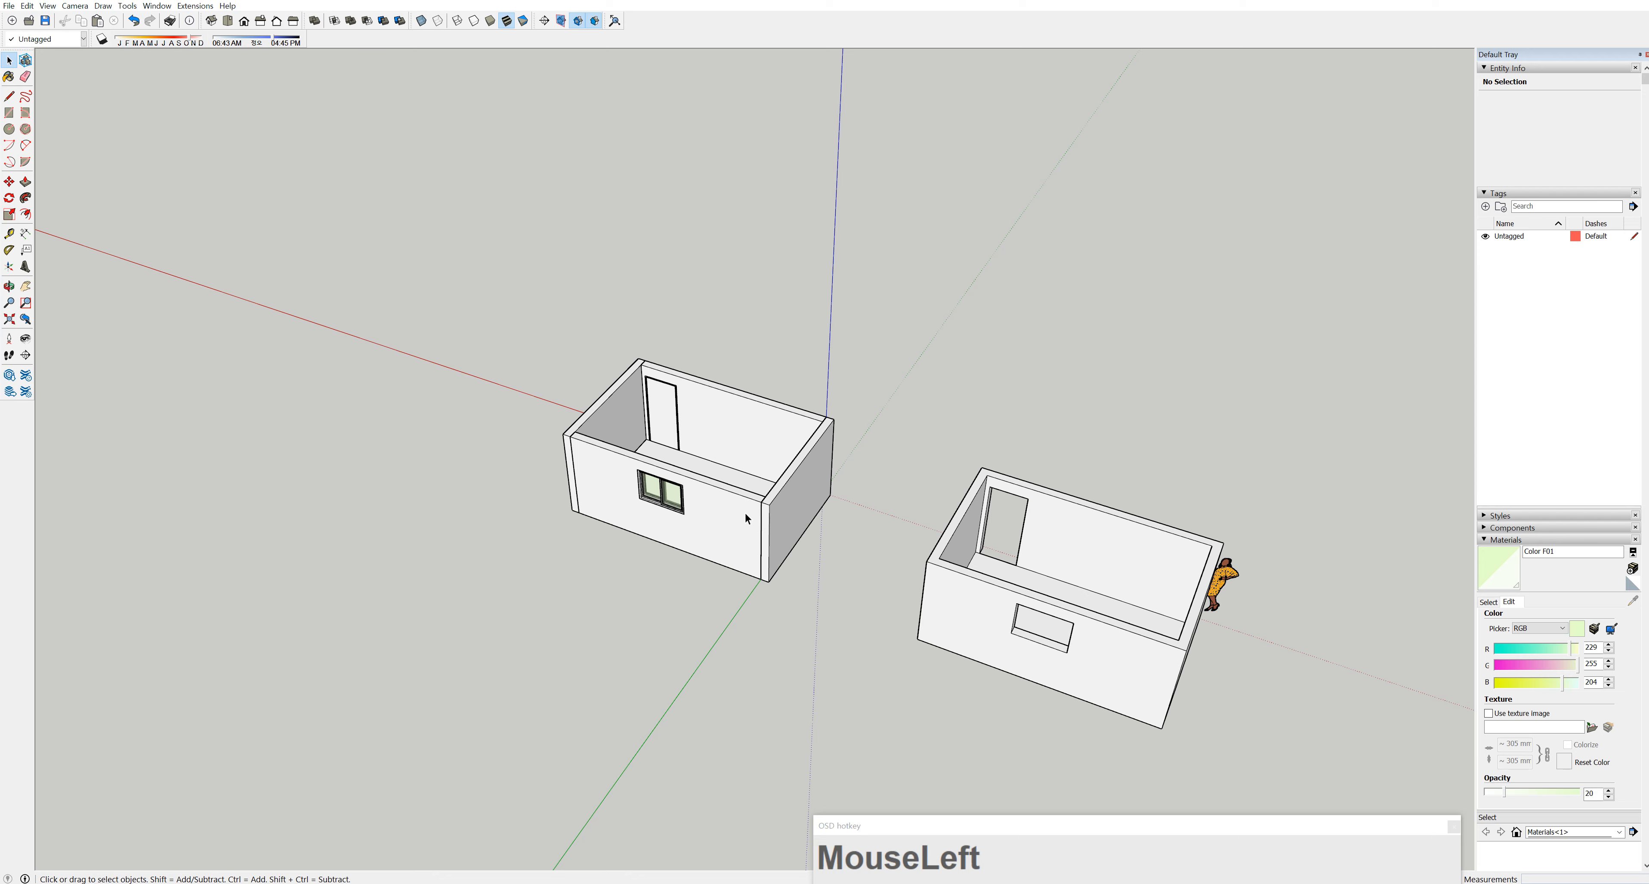
Draw a rectangle about 2774 by 1996 mm on the ground beside the room and make it a group
{"action": "key", "text": "F2"}
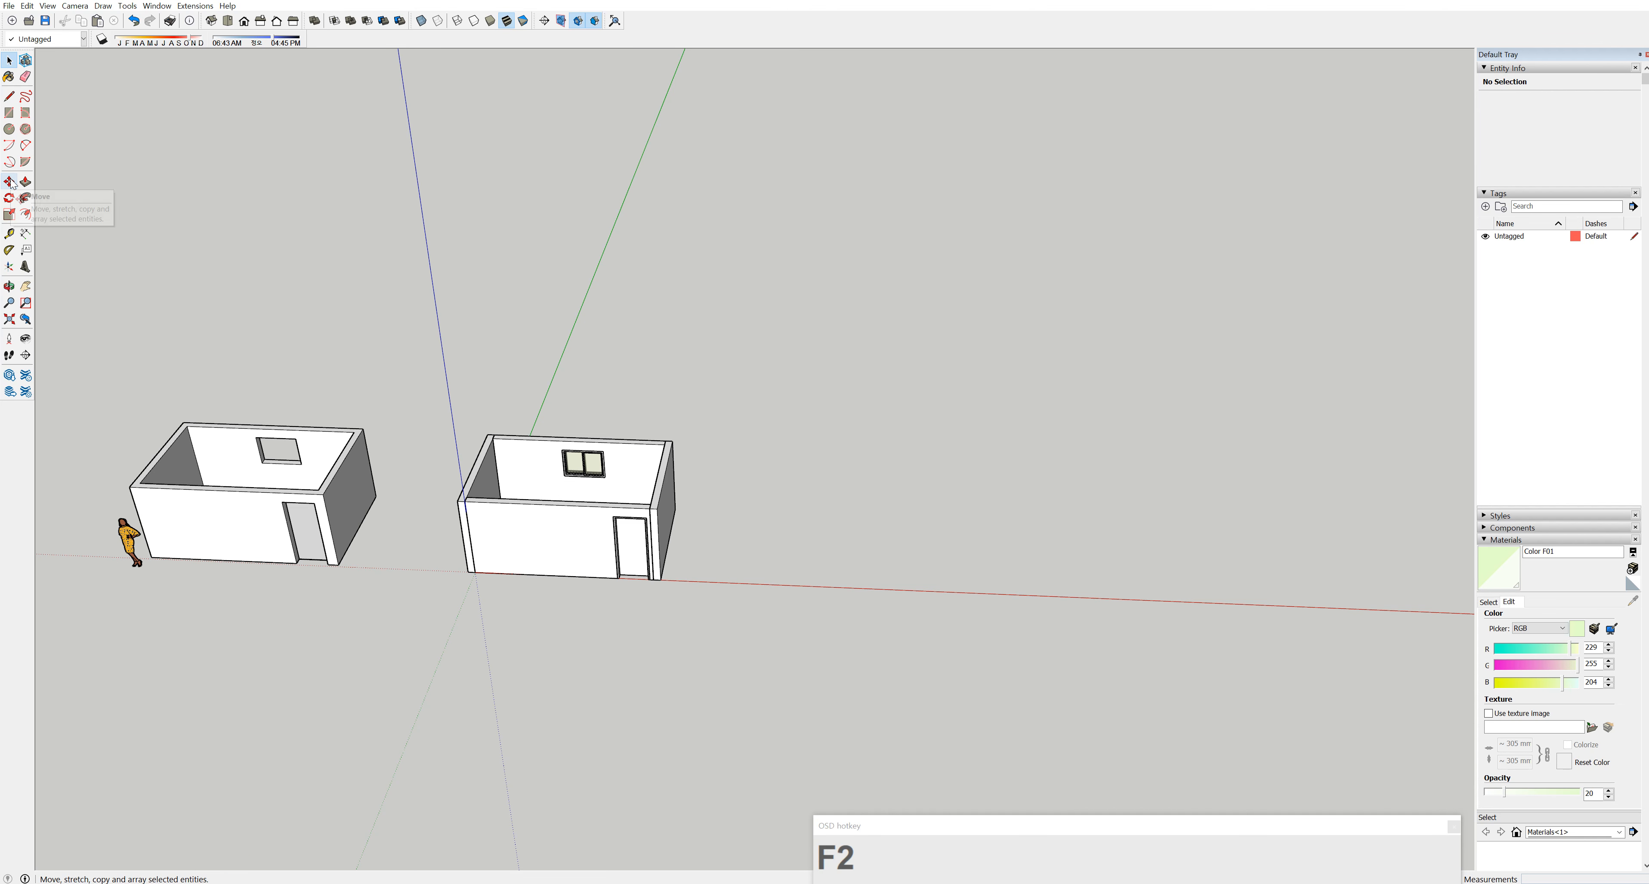
{"action": "middle_click_drag", "start_coordinate": [720, 484], "coordinate": [792, 572]}
{"action": "key", "text": "r"}
{"action": "left_click", "coordinate": [785, 580]}
{"action": "left_click", "coordinate": [883, 533]}
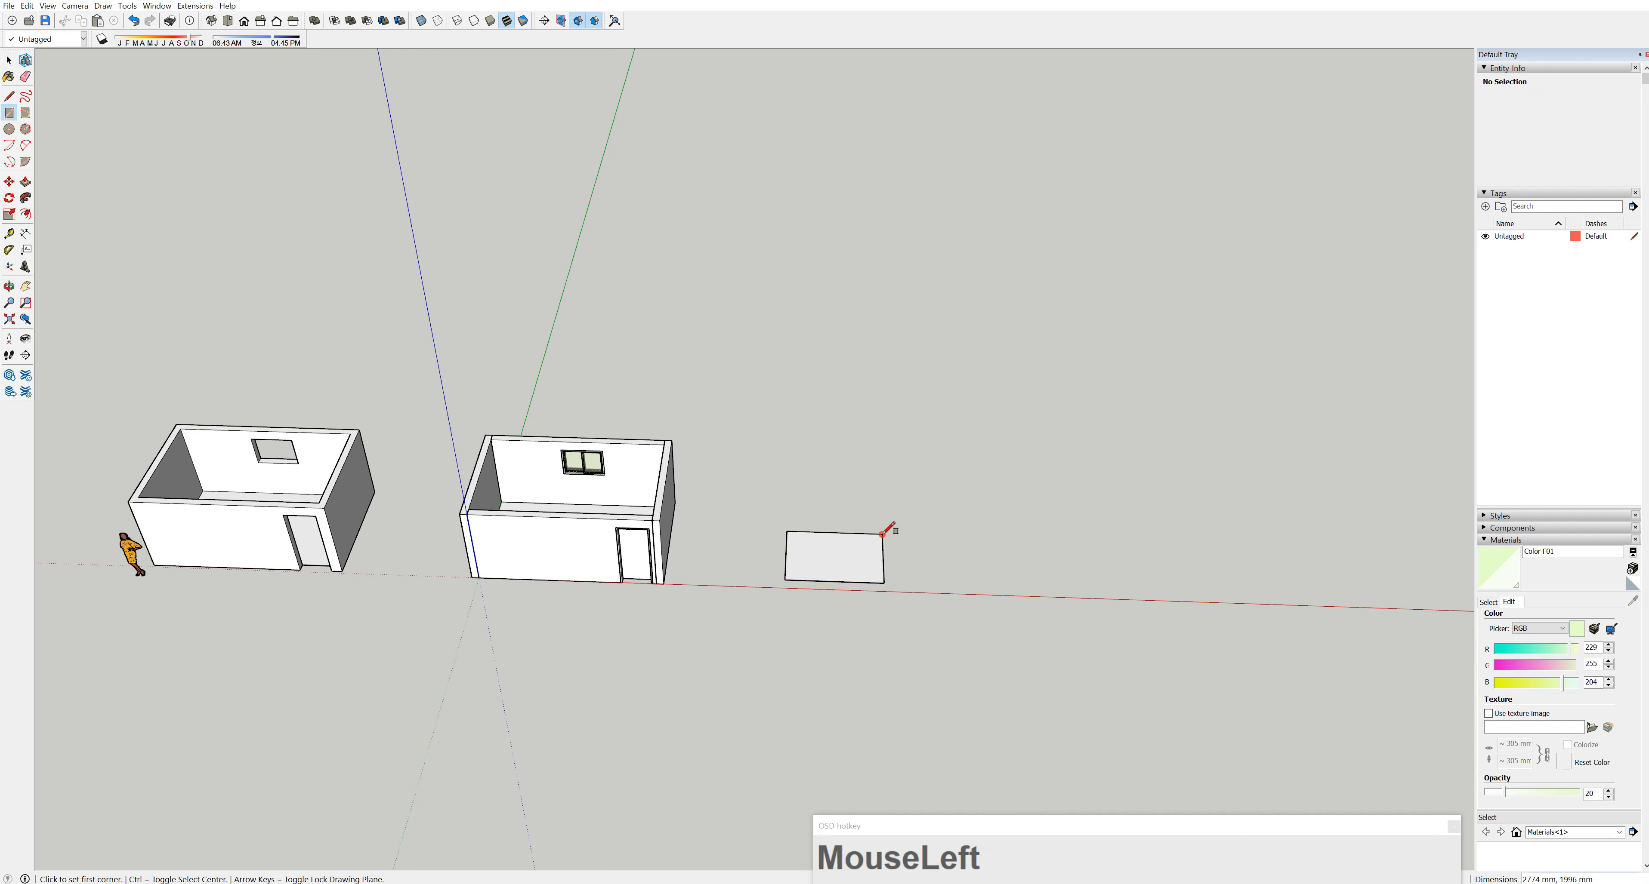
{"action": "key", "text": "space"}
{"action": "left_click", "coordinate": [848, 551]}
{"action": "double_click", "coordinate": [848, 551]}
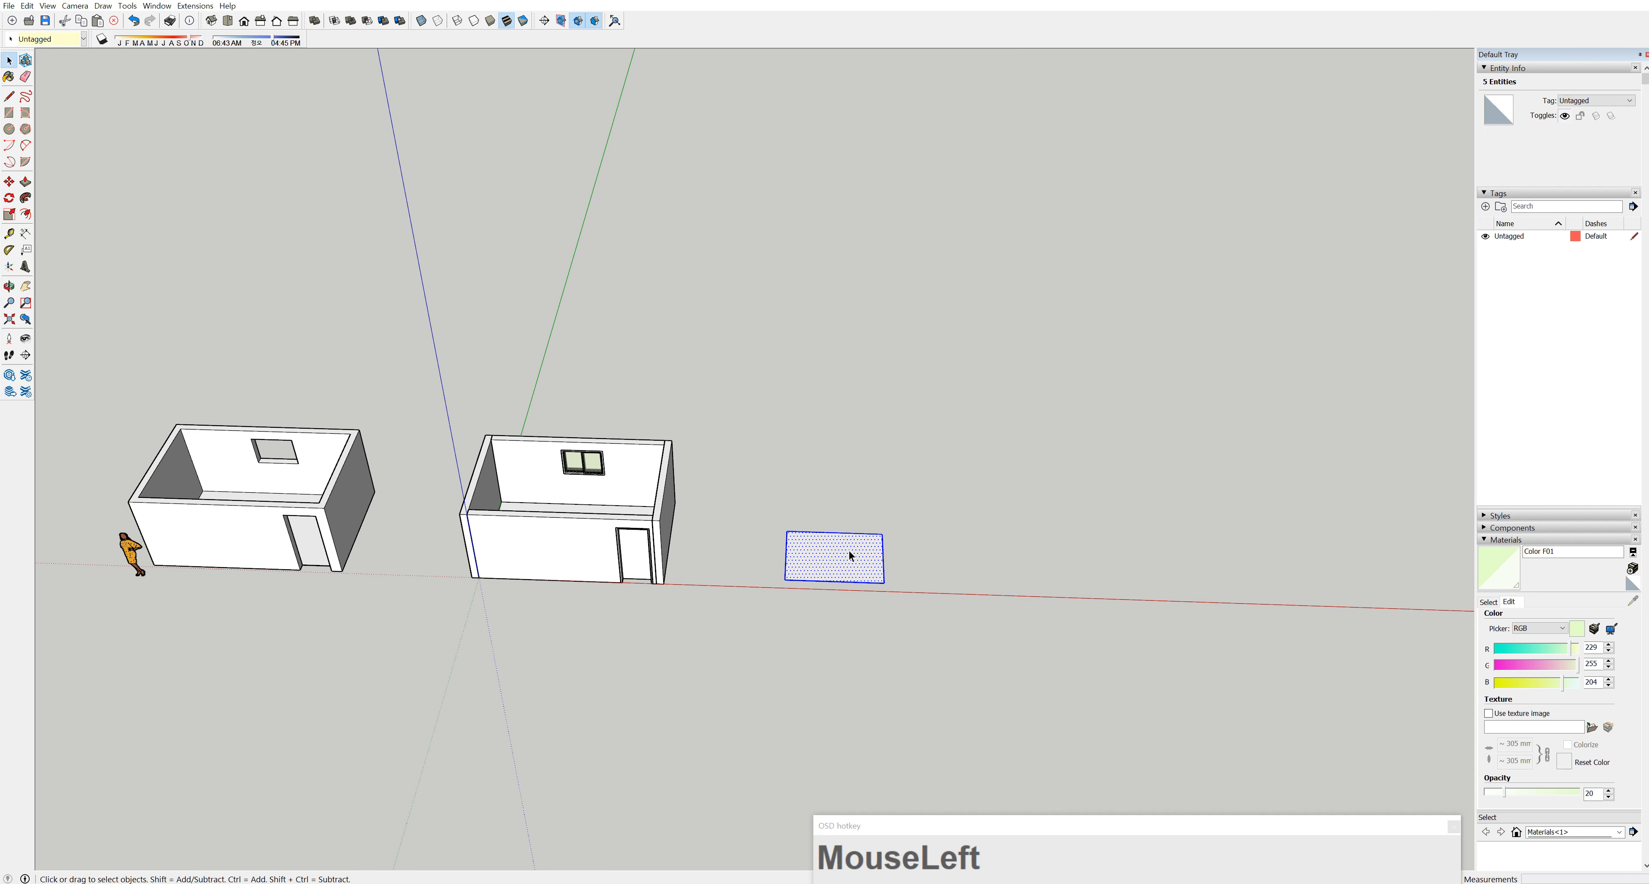
{"action": "key", "text": "g"}
Open the rectangle's group, pull its face upward into a box, and close the group
{"action": "double_click", "coordinate": [849, 547]}
{"action": "left_click", "coordinate": [841, 558]}
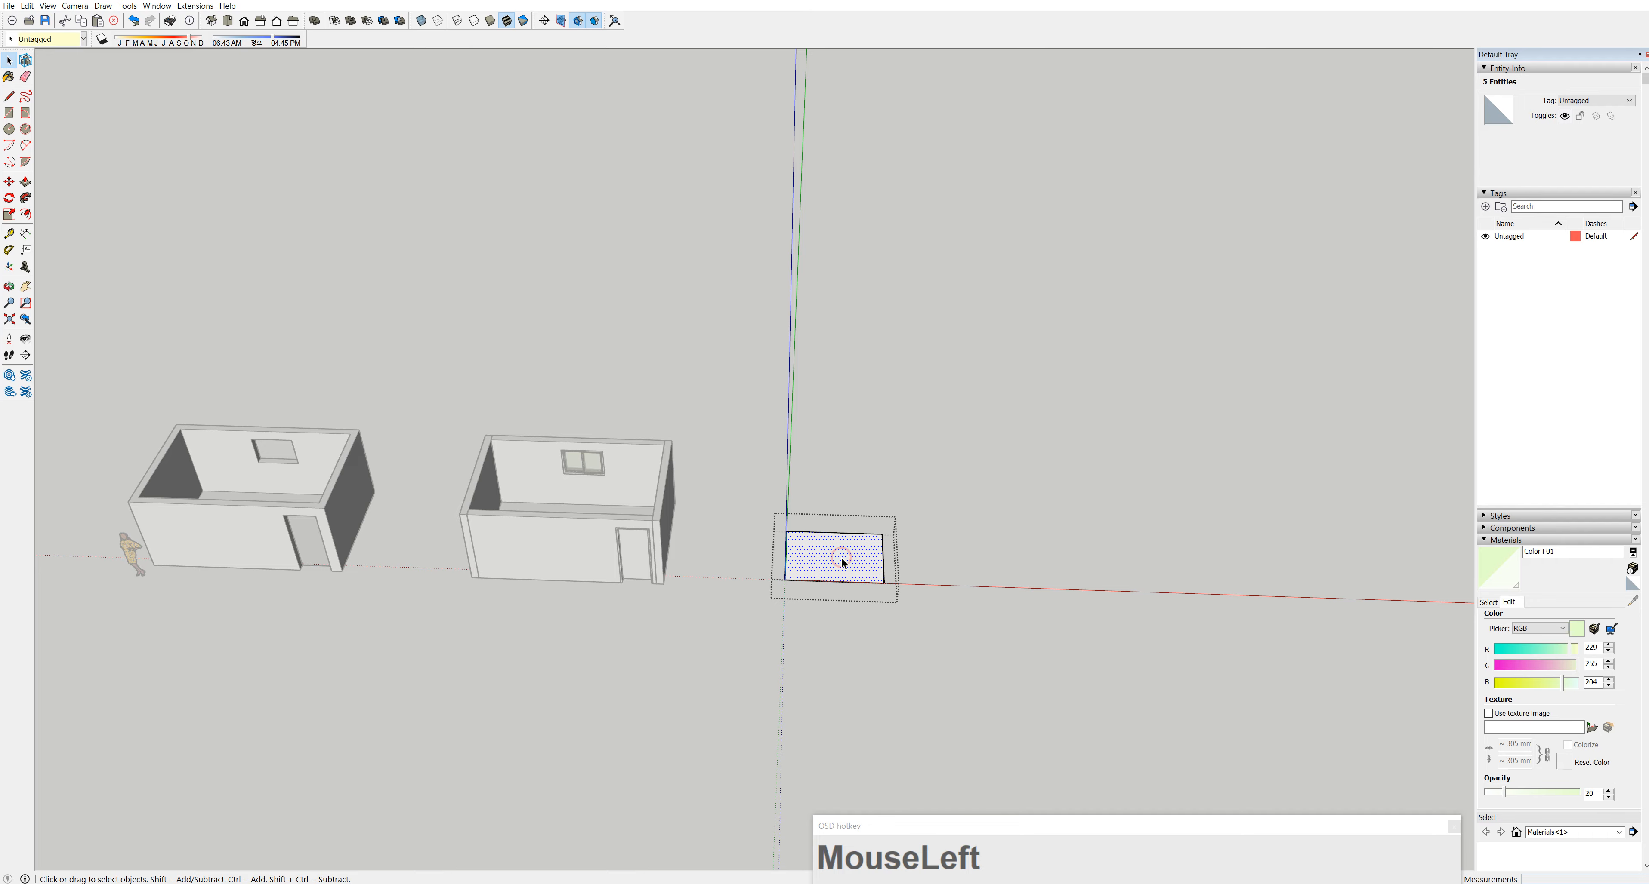
{"action": "key", "text": "p"}
{"action": "left_click_drag", "start_coordinate": [842, 557], "coordinate": [853, 516]}
{"action": "key", "text": "space"}
{"action": "left_click", "coordinate": [990, 526]}
{"action": "left_click", "coordinate": [853, 524]}
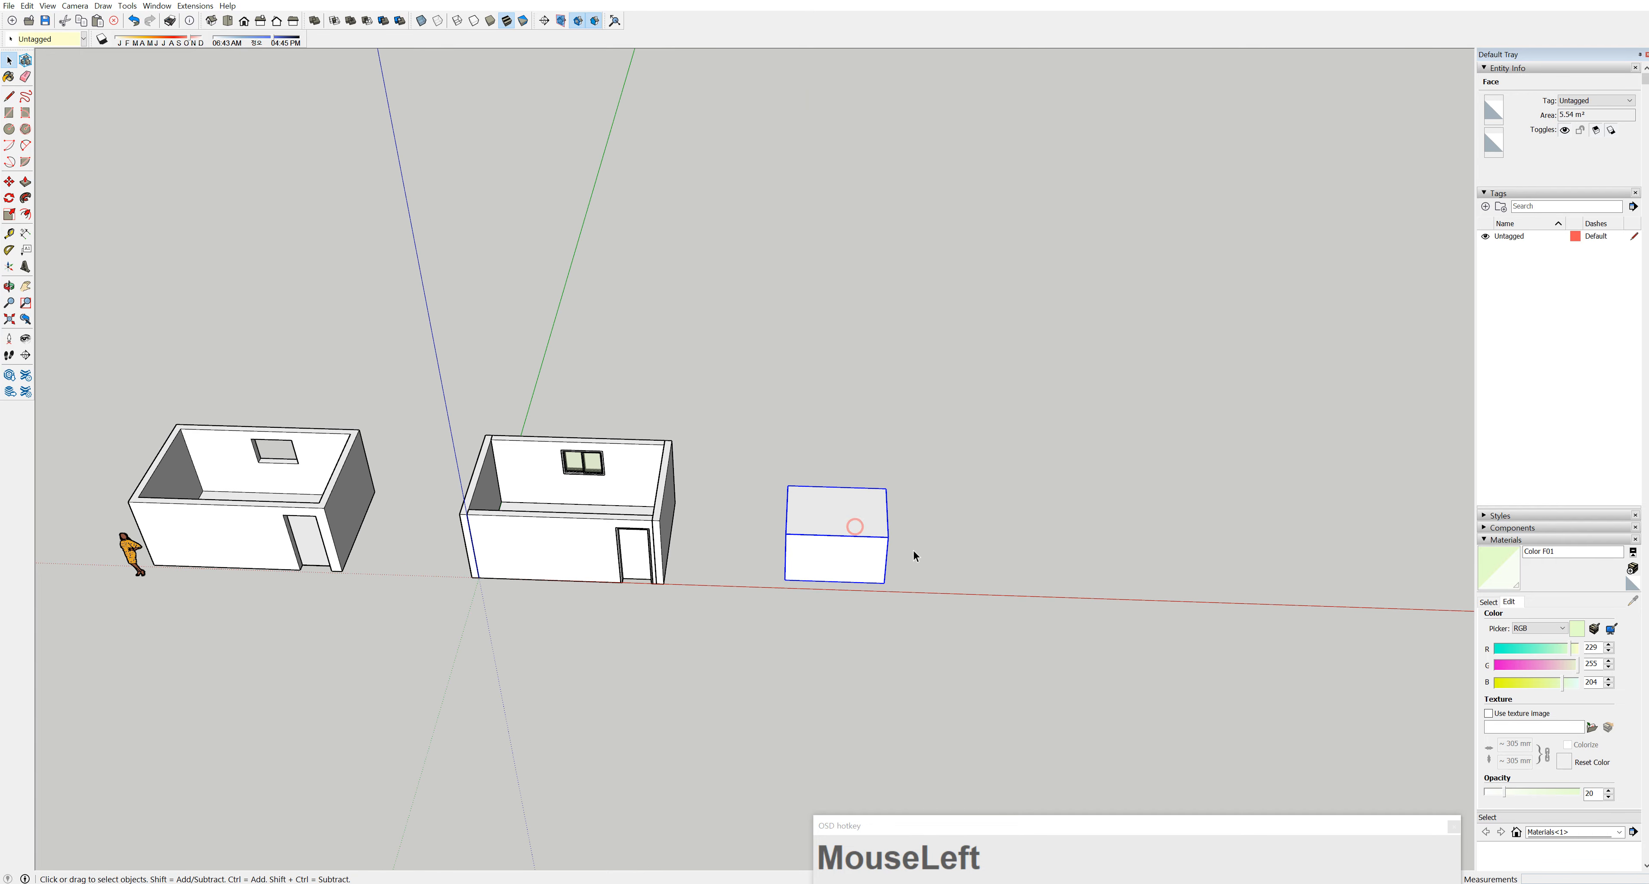
Select the box group beside the room and delete it
{"action": "middle_click_drag", "start_coordinate": [912, 553], "coordinate": [718, 588]}
{"action": "left_click", "coordinate": [668, 509]}
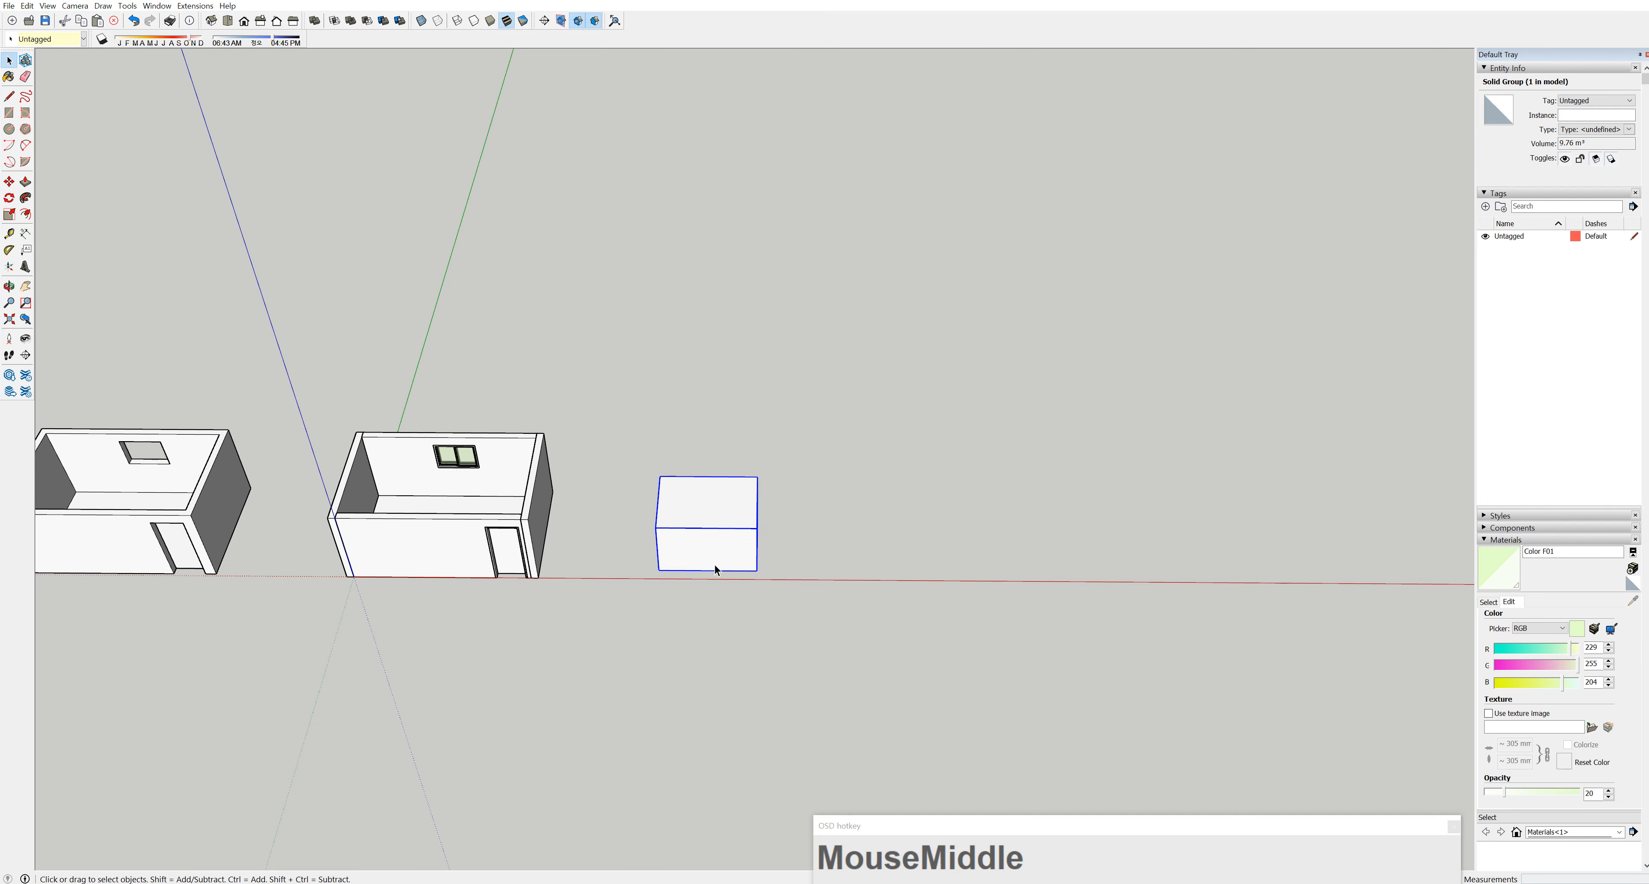
{"action": "left_click", "coordinate": [709, 520]}
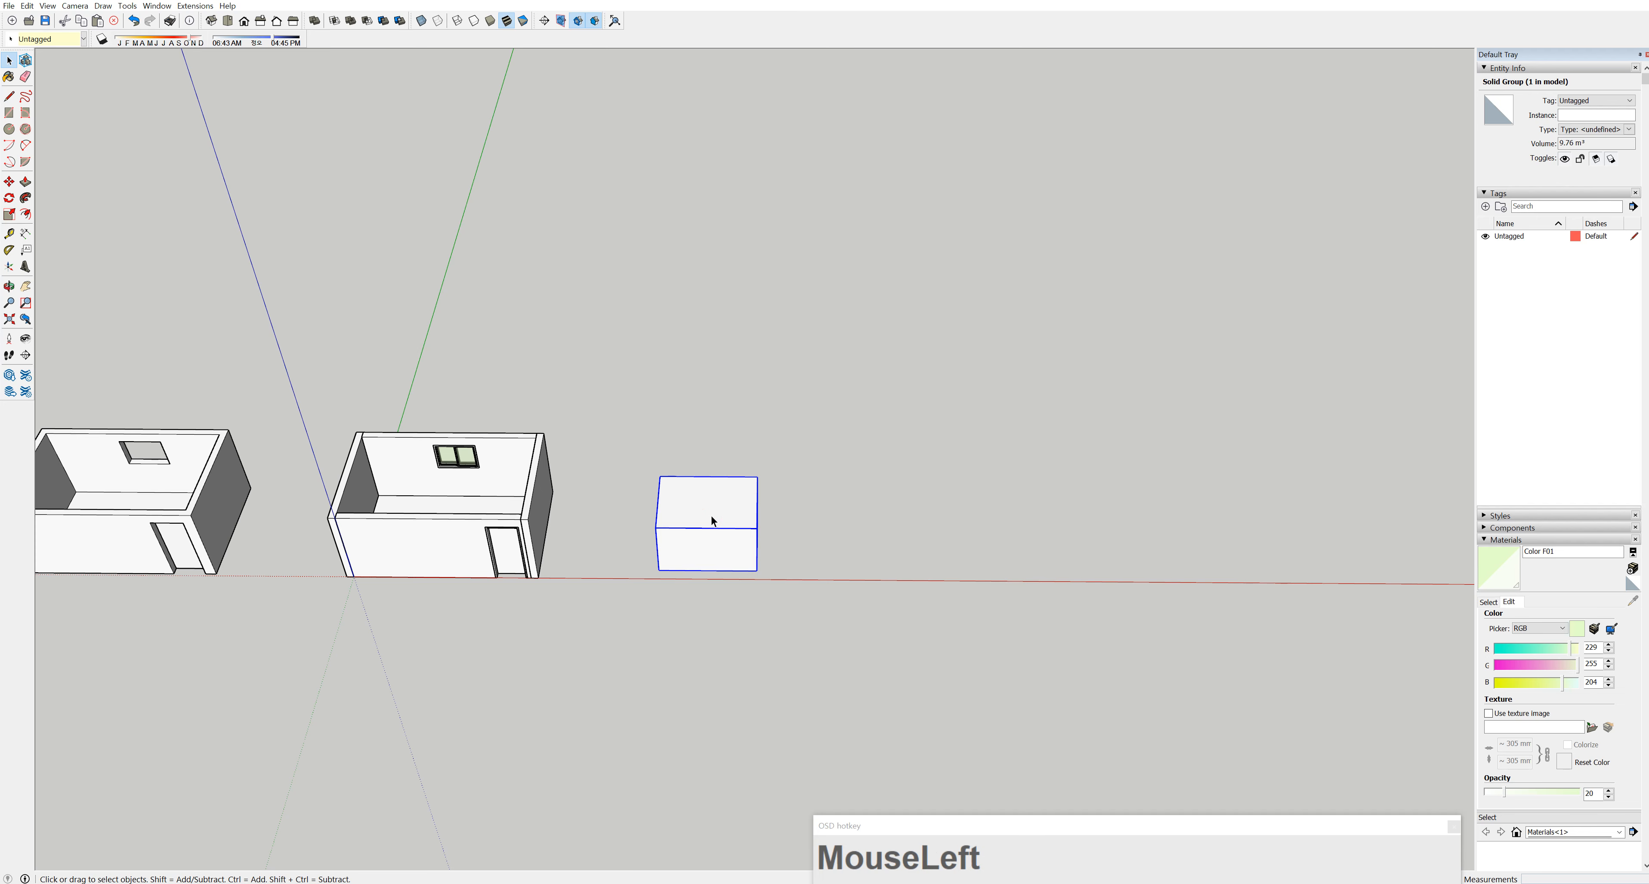
{"action": "key", "text": "Delete"}
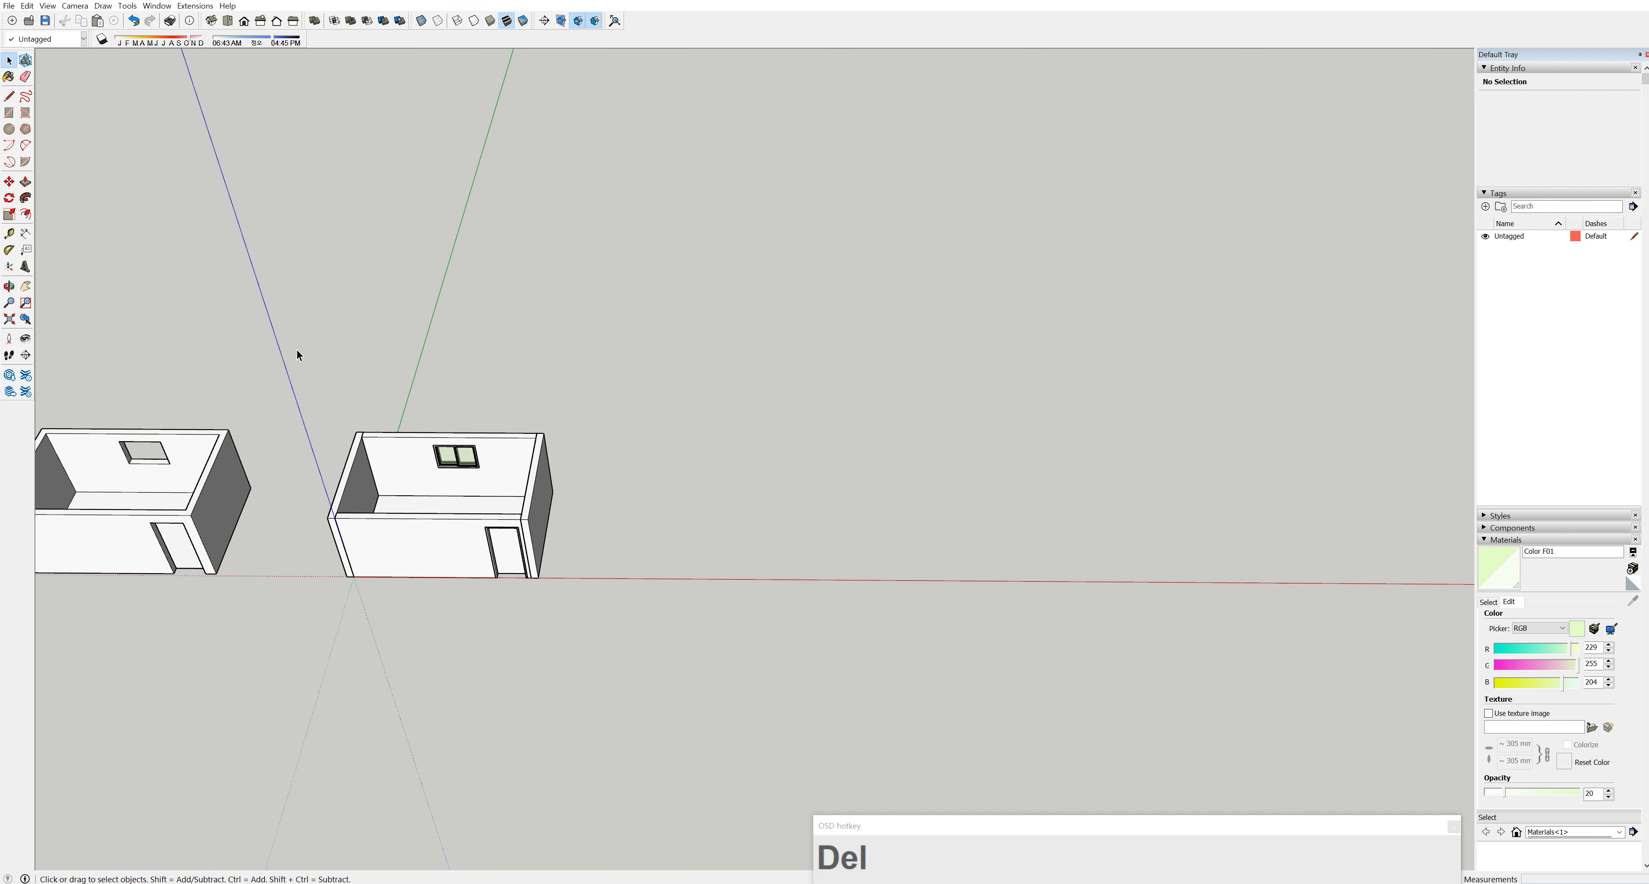
Draw a rectangle about 1566 by 1415 mm on the ground beside the room and pull it up about 1563 mm
{"action": "left_click", "coordinate": [9, 113]}
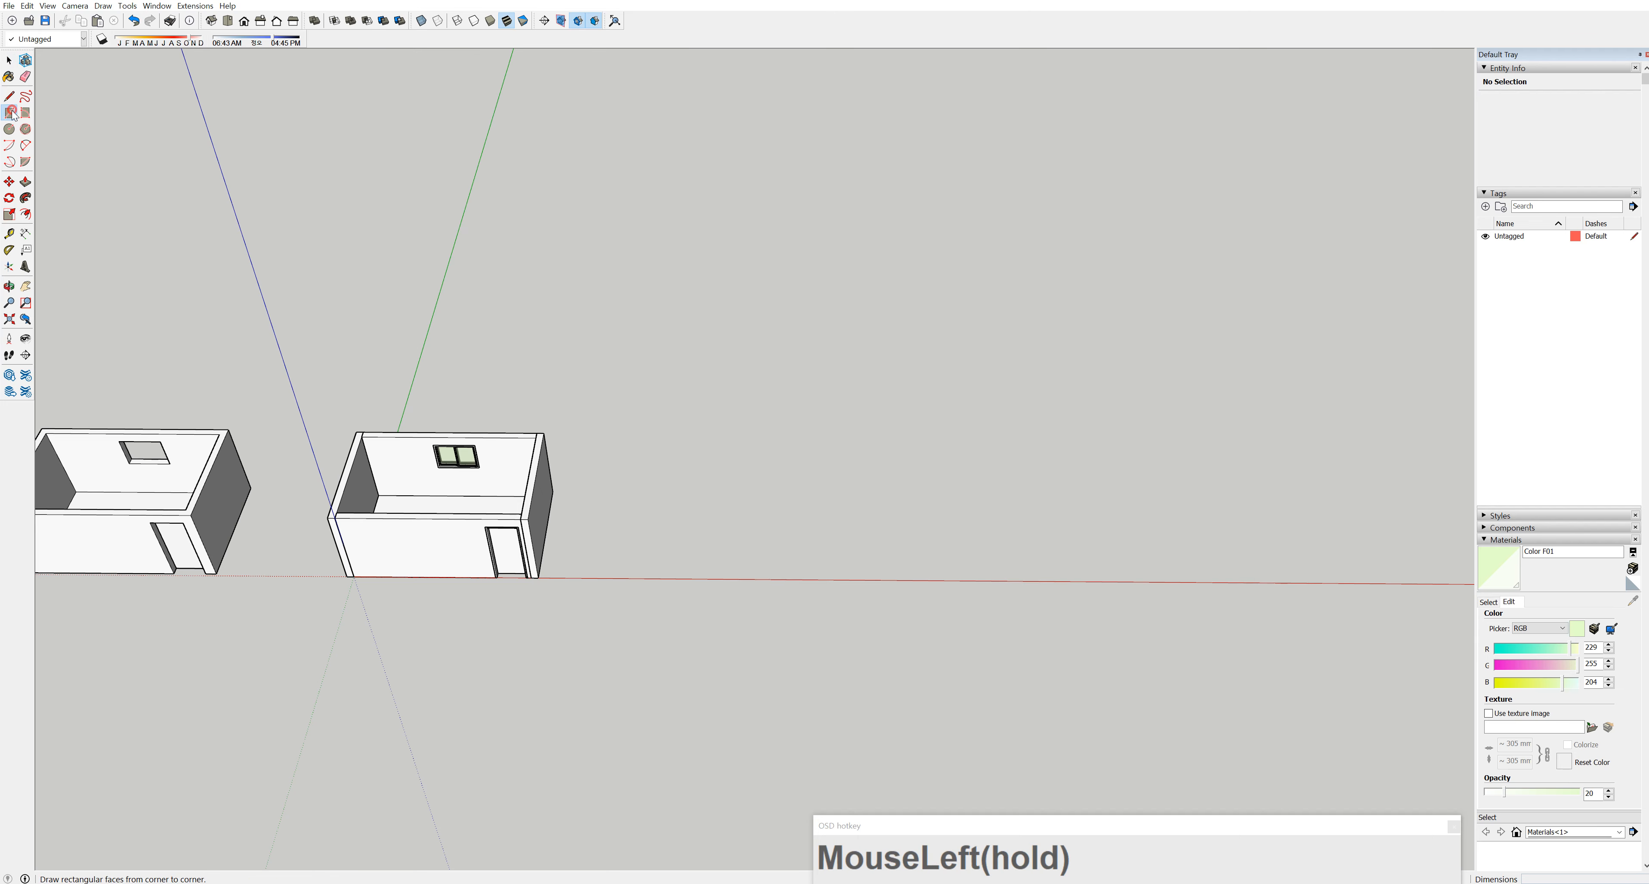
{"action": "left_click", "coordinate": [696, 572]}
{"action": "left_click", "coordinate": [750, 536]}
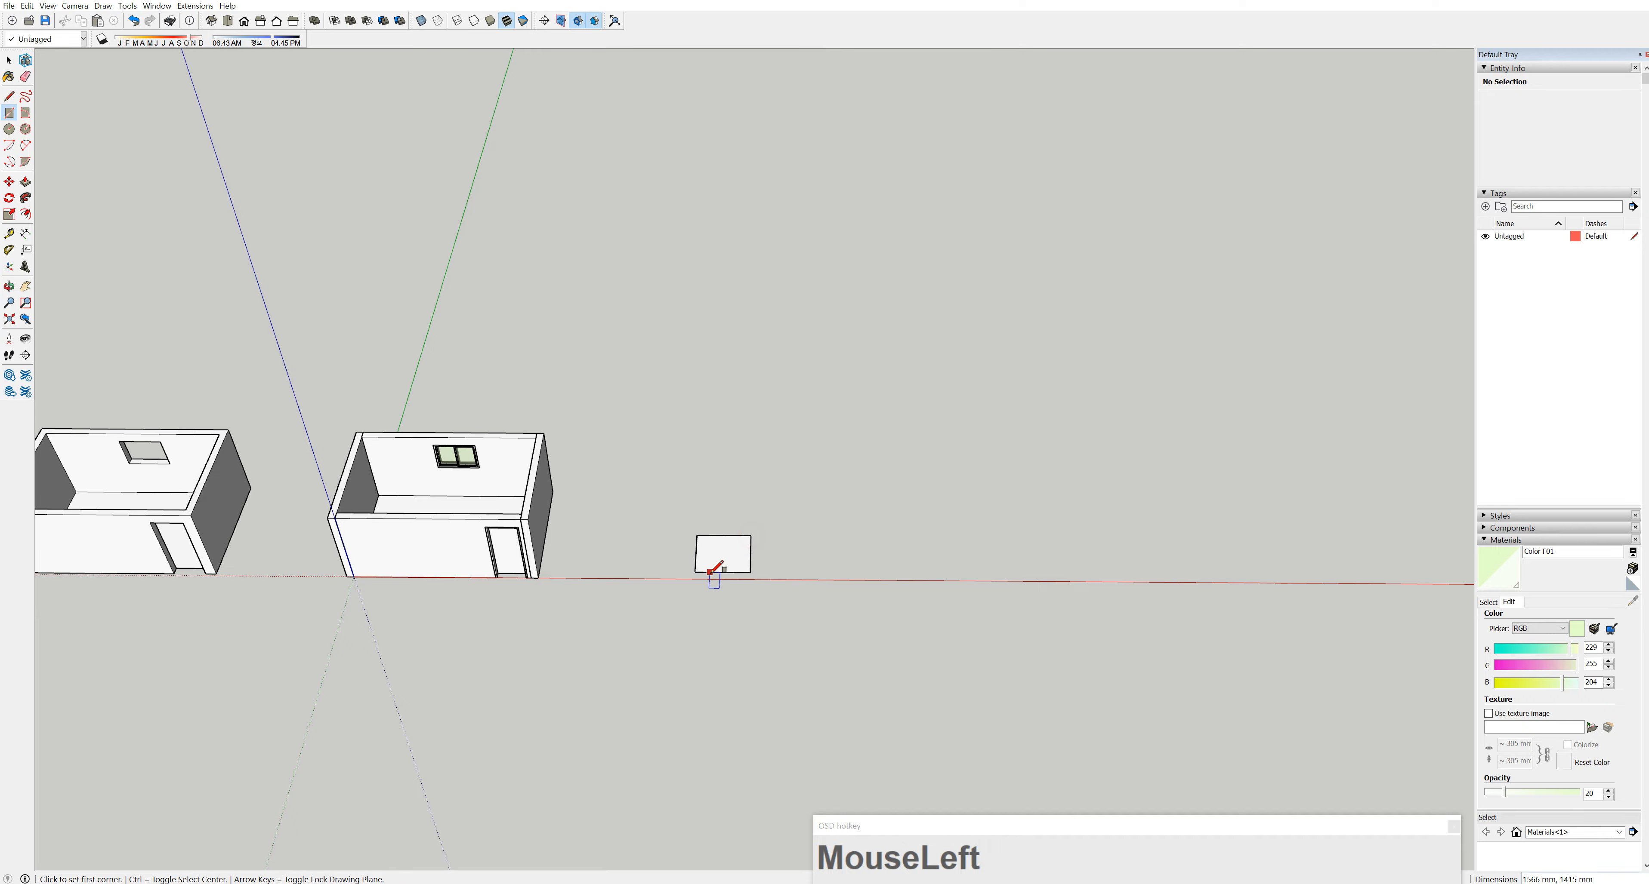
{"action": "scroll", "coordinate": [728, 552], "scroll_direction": "up", "scroll_amount": 3}
{"action": "middle_click_drag", "start_coordinate": [728, 551], "coordinate": [691, 442]}
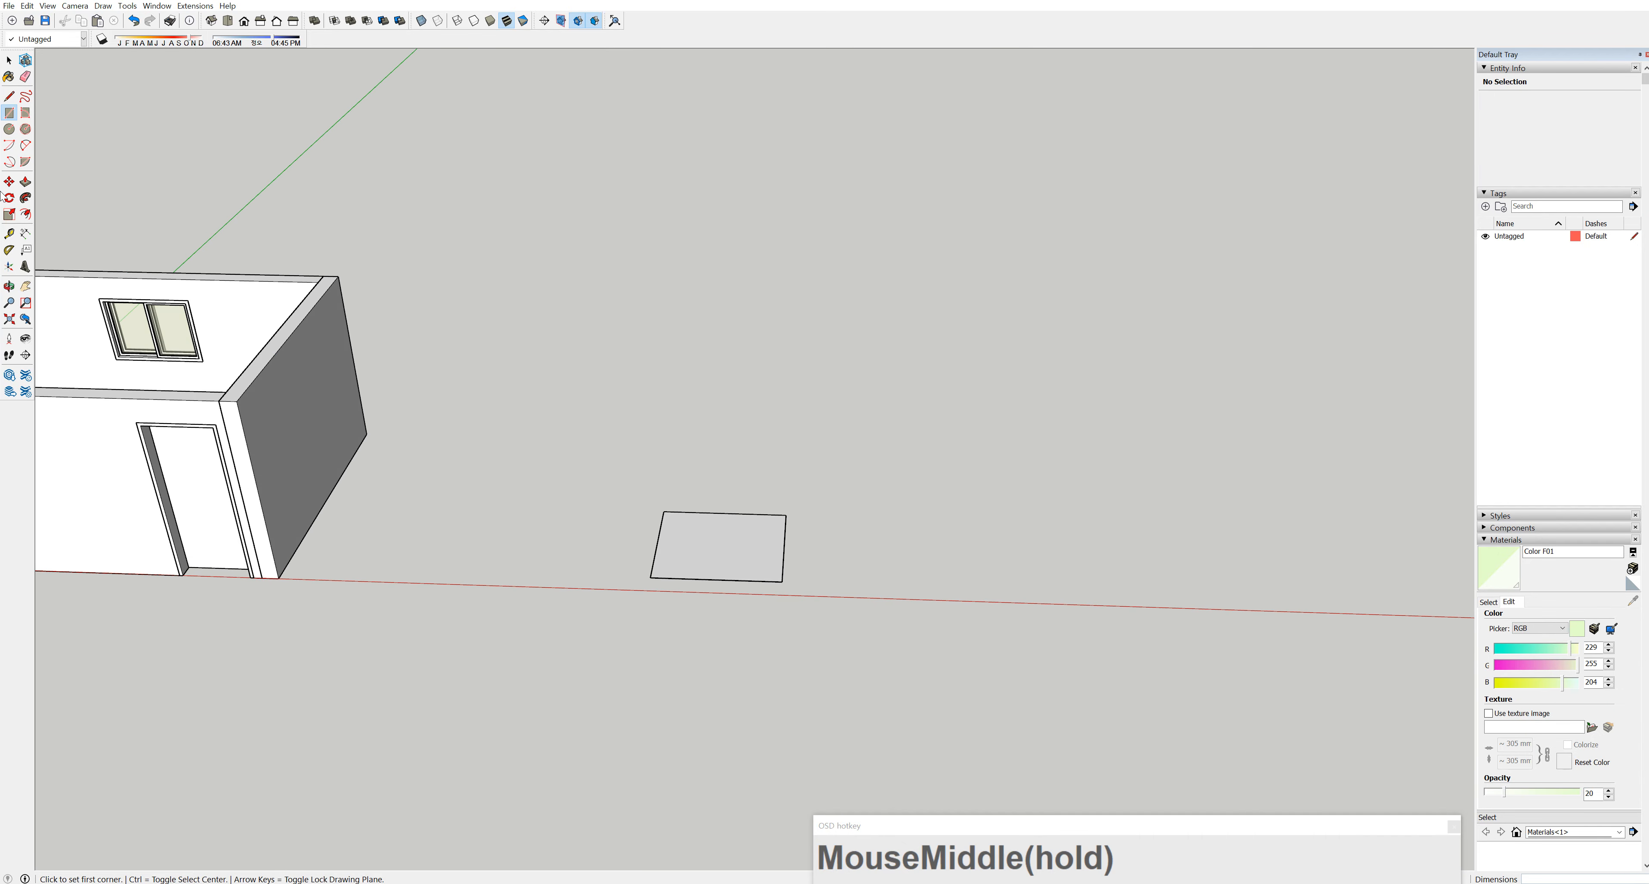
{"action": "left_click", "coordinate": [25, 182]}
{"action": "left_click", "coordinate": [742, 563]}
{"action": "left_click", "coordinate": [753, 456]}
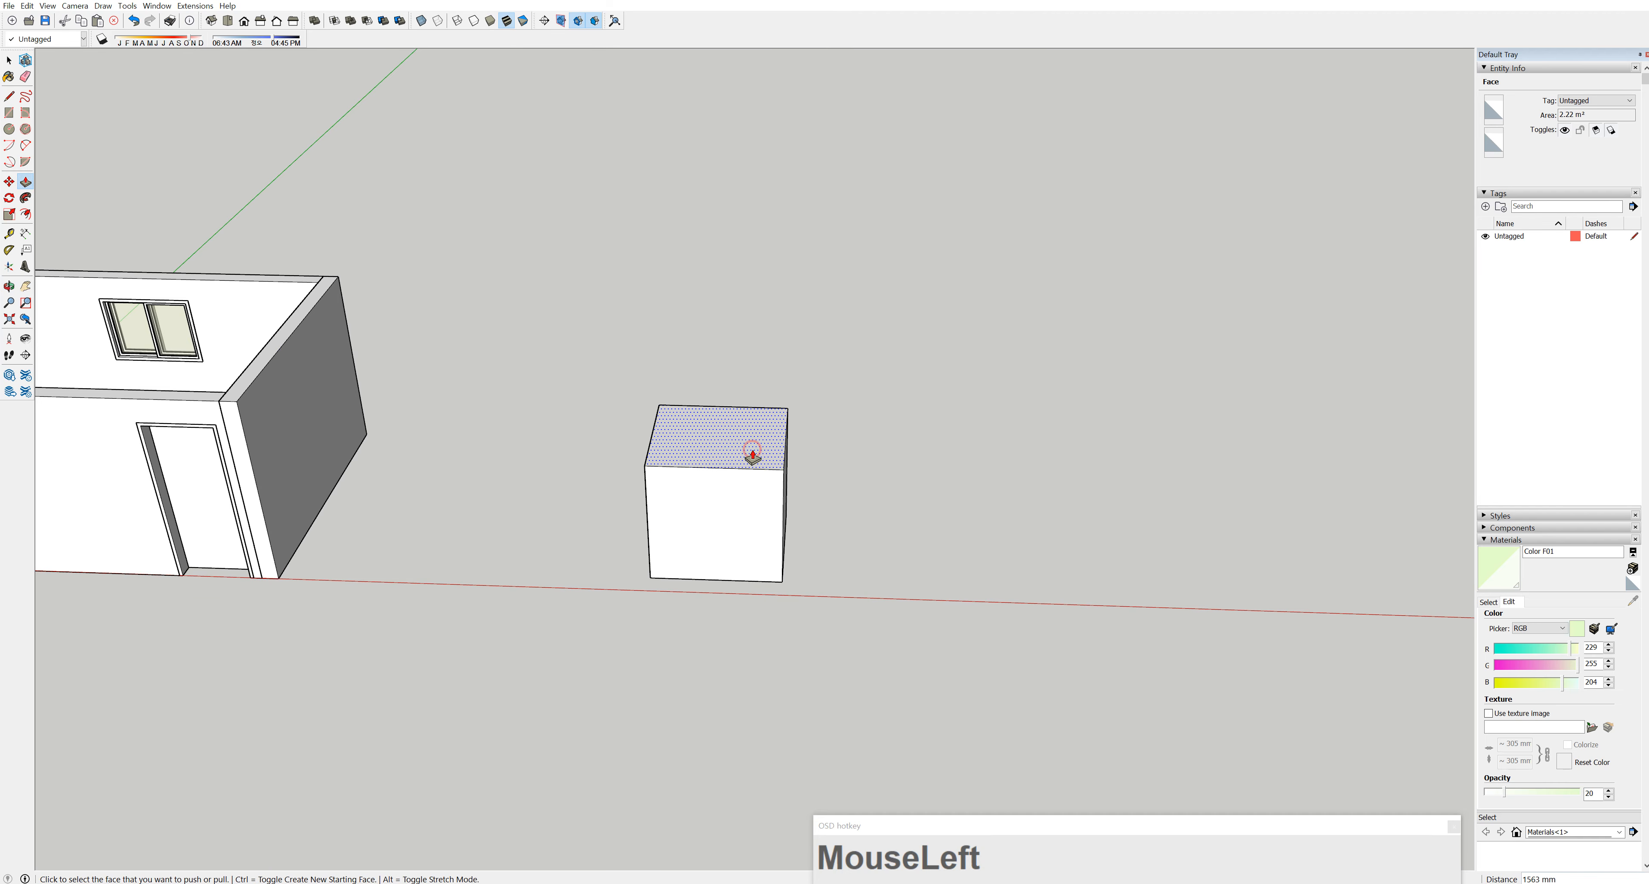
Select all faces and edges of the new box and make them a group
{"action": "left_click", "coordinate": [11, 62]}
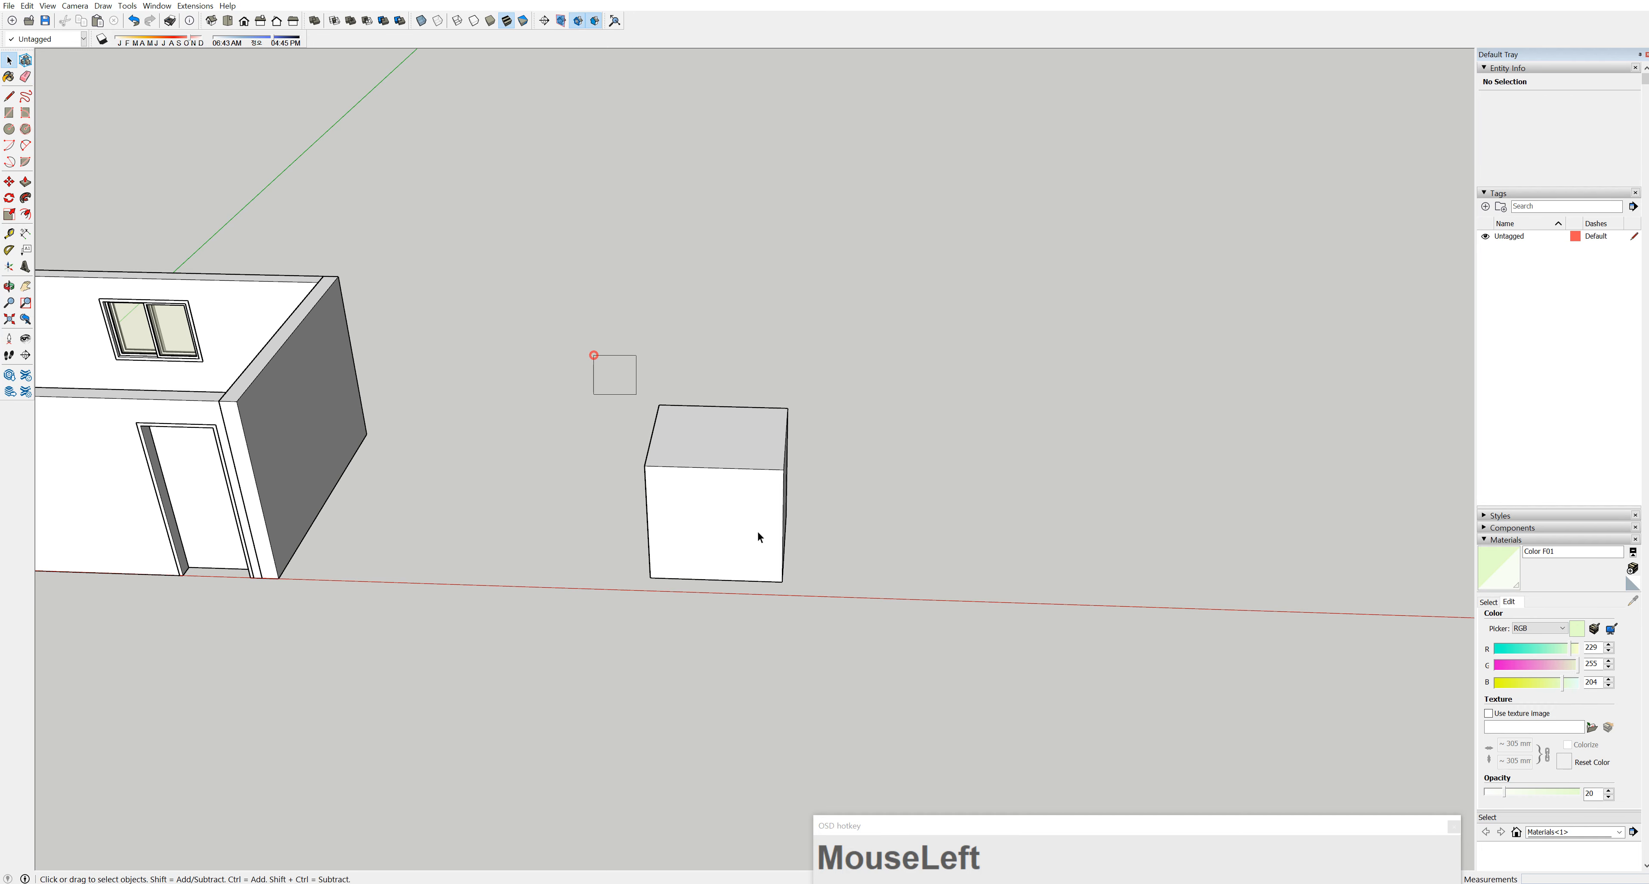
{"action": "left_click_drag", "start_coordinate": [757, 537], "coordinate": [1001, 747]}
{"action": "right_click", "coordinate": [731, 454]}
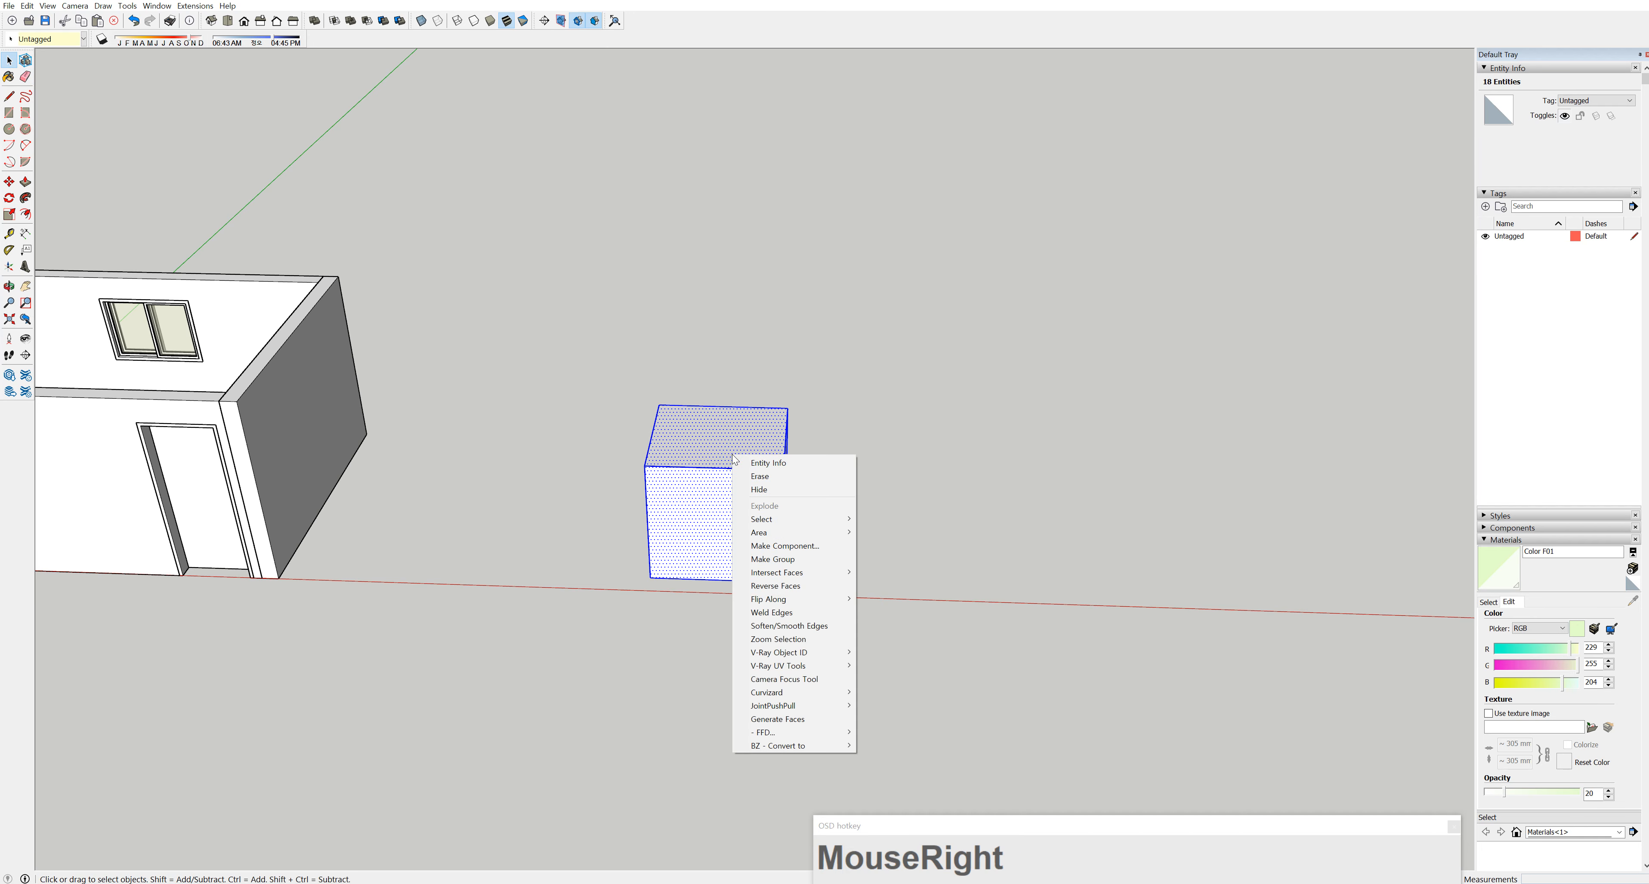
{"action": "left_click", "coordinate": [782, 561]}
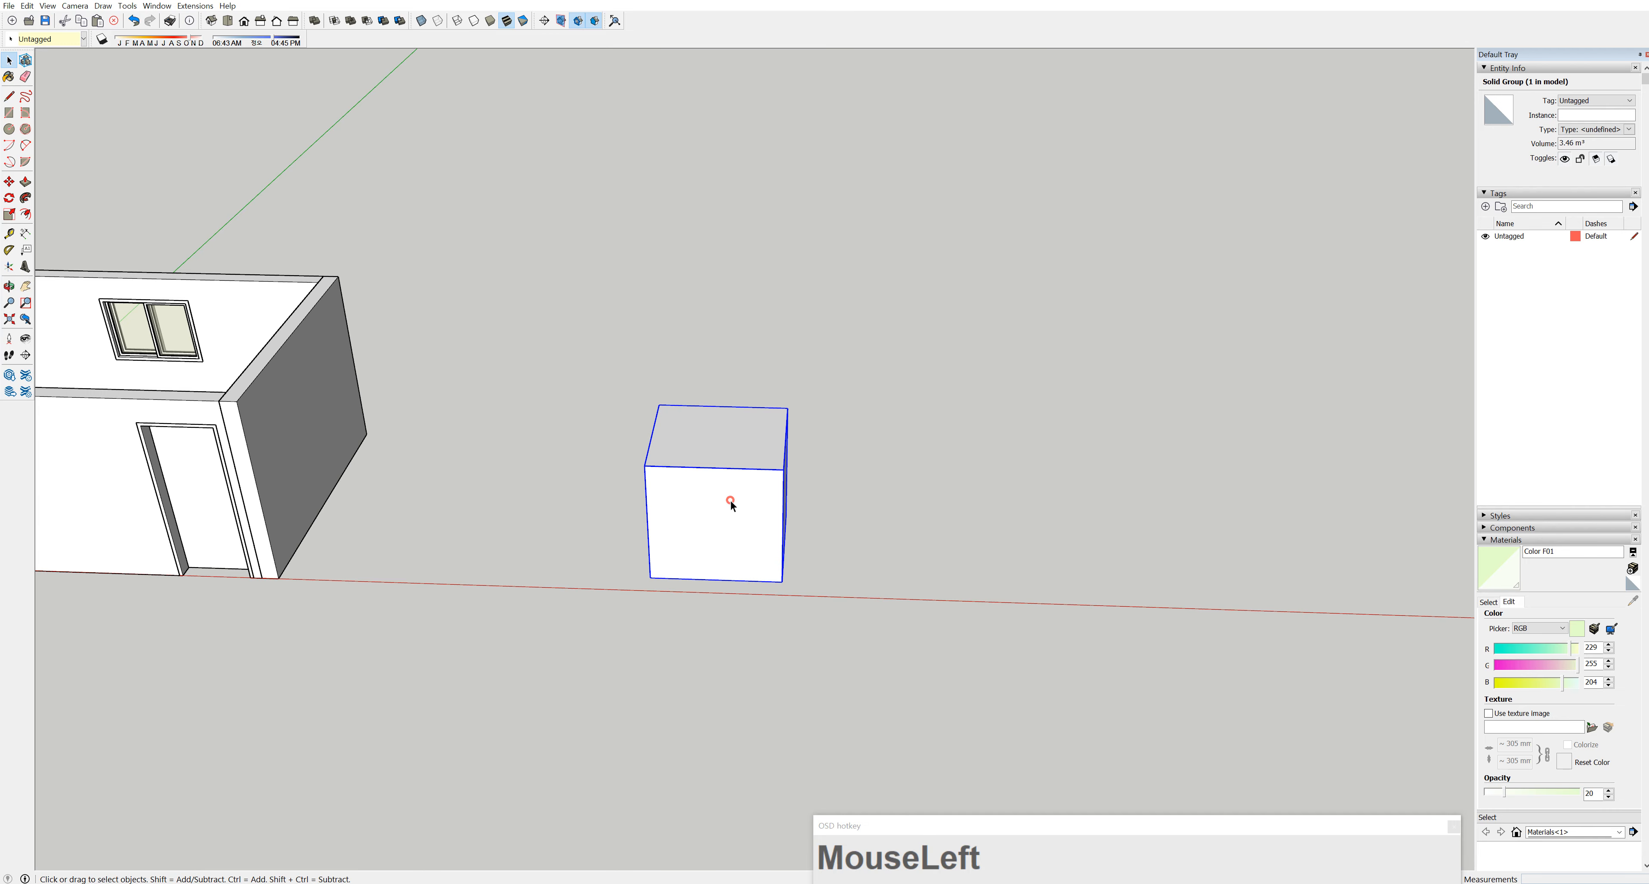
Try moving the box group 3000 mm along the red axis, and undo the move
{"action": "middle_click_drag", "start_coordinate": [728, 496], "coordinate": [935, 648]}
{"action": "scroll", "coordinate": [773, 564], "scroll_direction": "down", "scroll_amount": 3}
{"action": "middle_click_drag", "start_coordinate": [773, 564], "coordinate": [802, 644]}
{"action": "scroll", "coordinate": [798, 642], "scroll_direction": "up", "scroll_amount": 2}
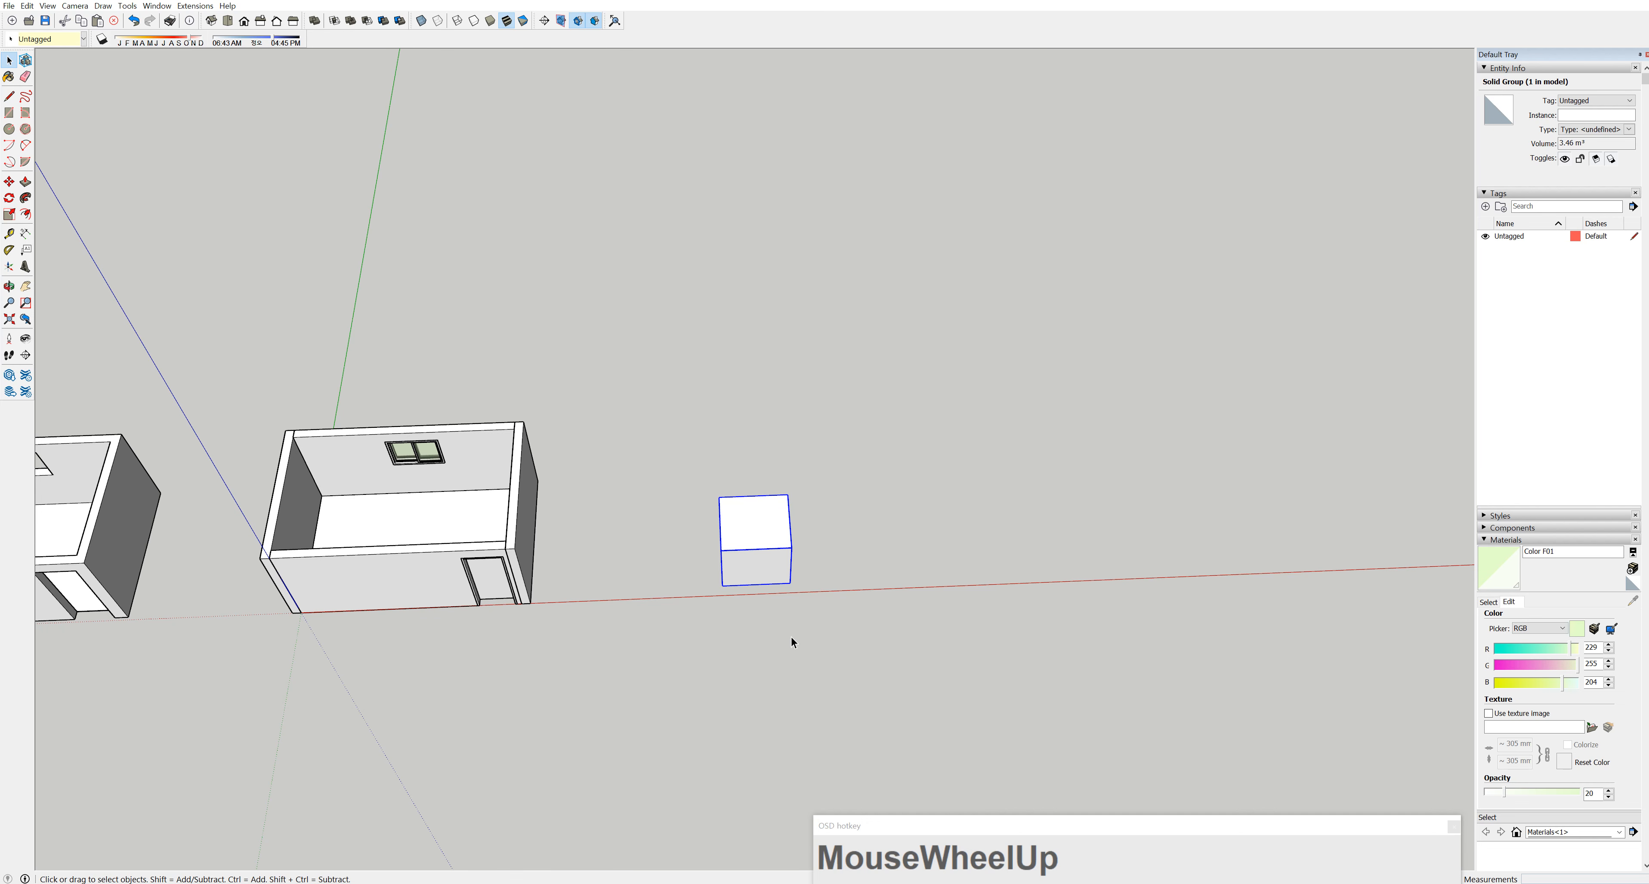
{"action": "left_click", "coordinate": [9, 182]}
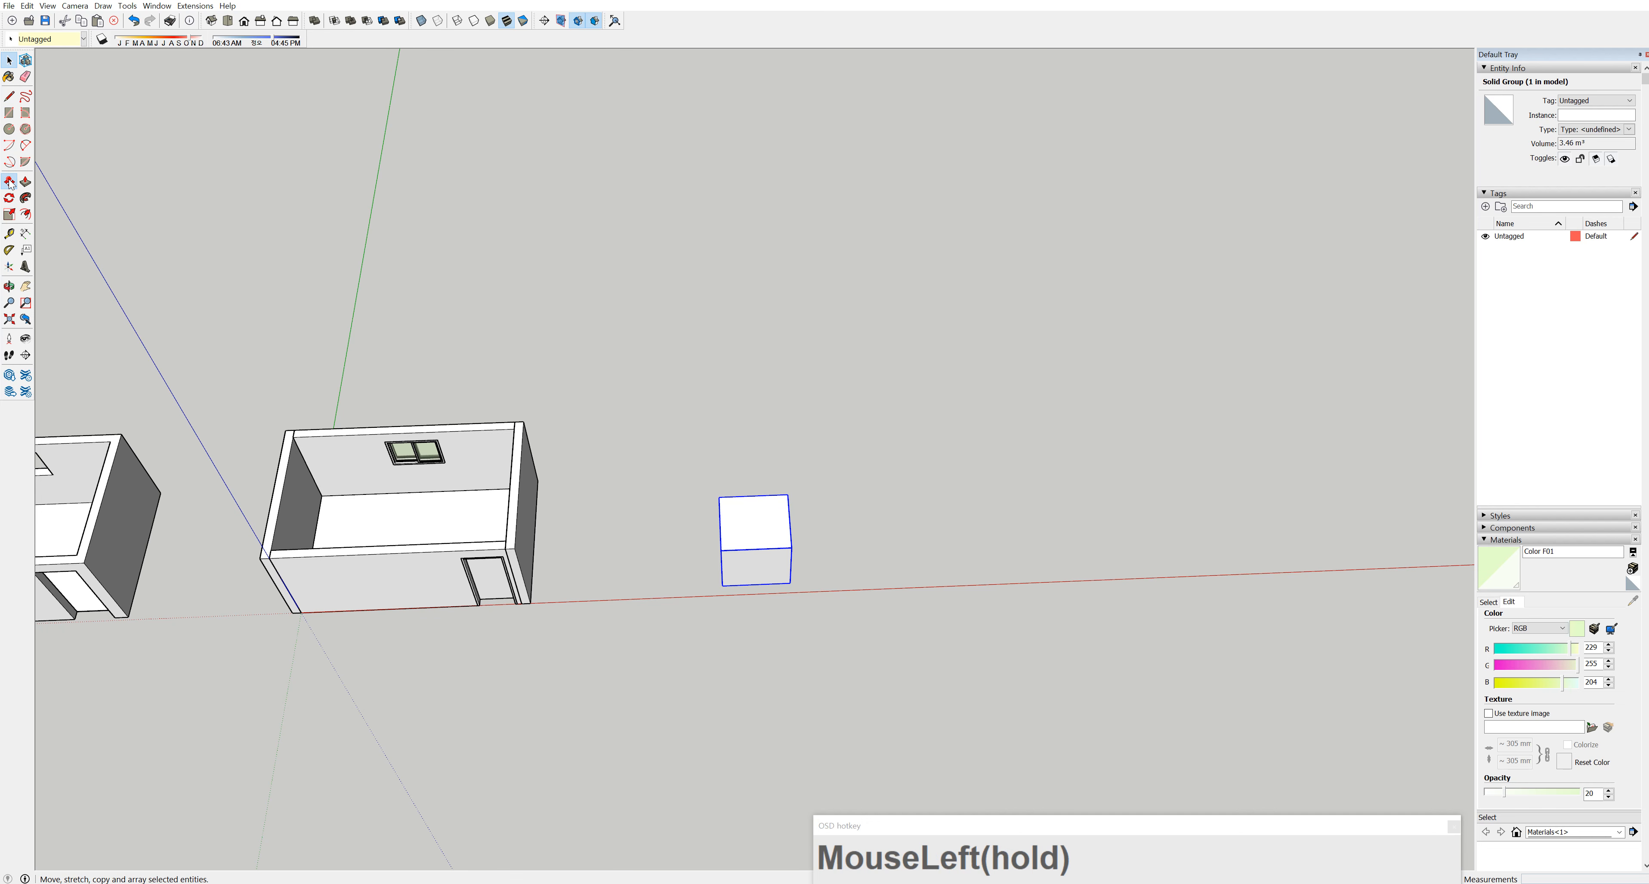
{"action": "left_click", "coordinate": [722, 584]}
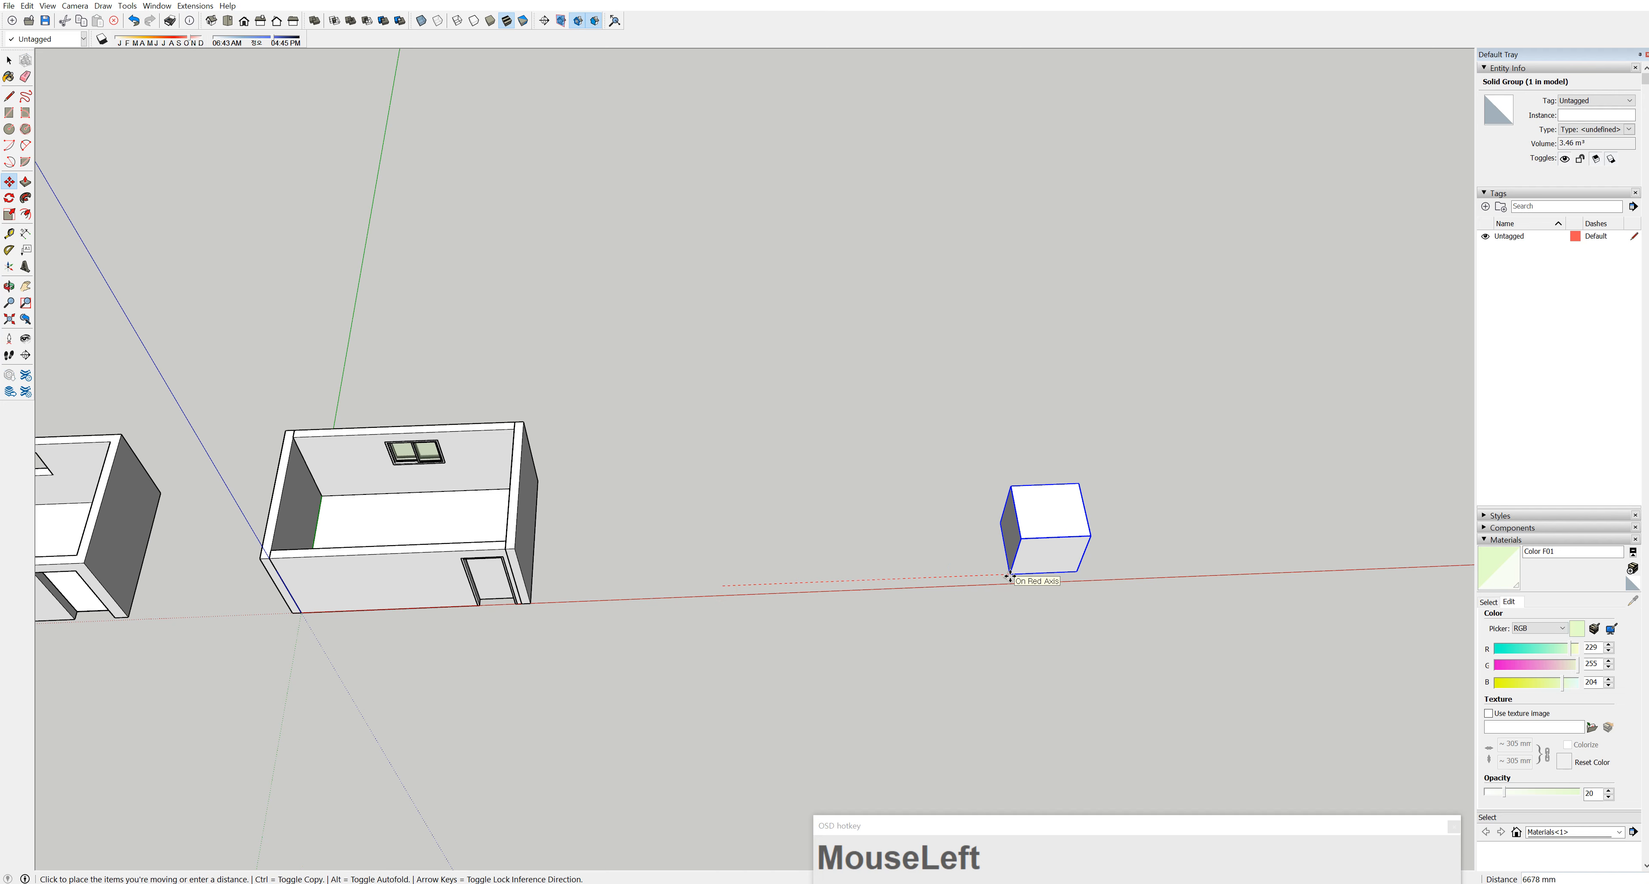
{"action": "type", "text": "3000"}
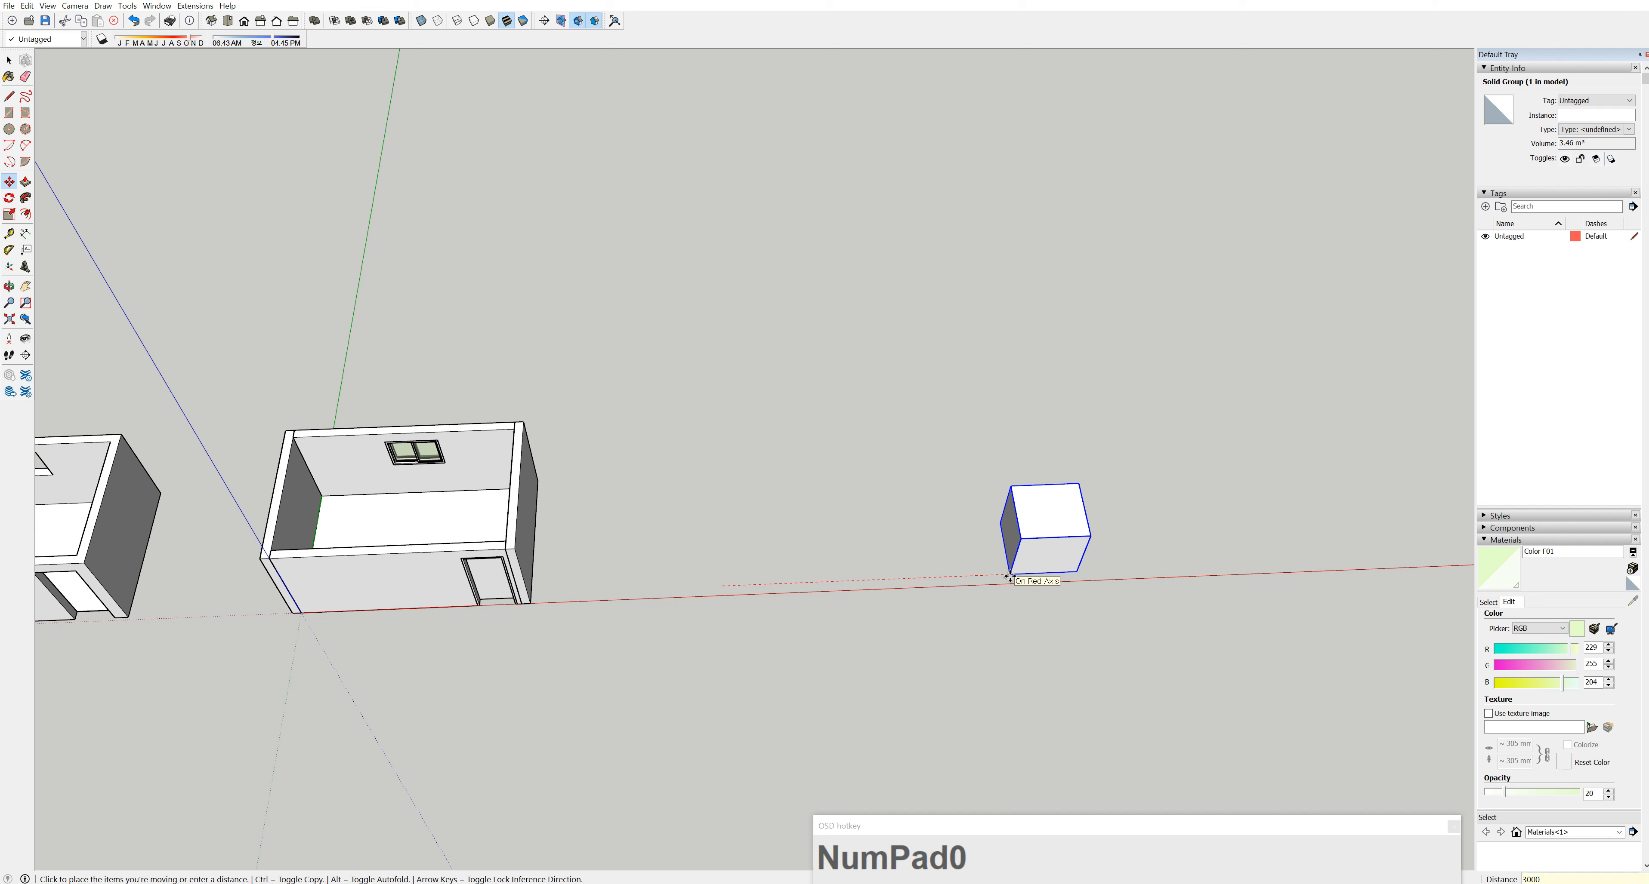
{"action": "key", "text": "Return"}
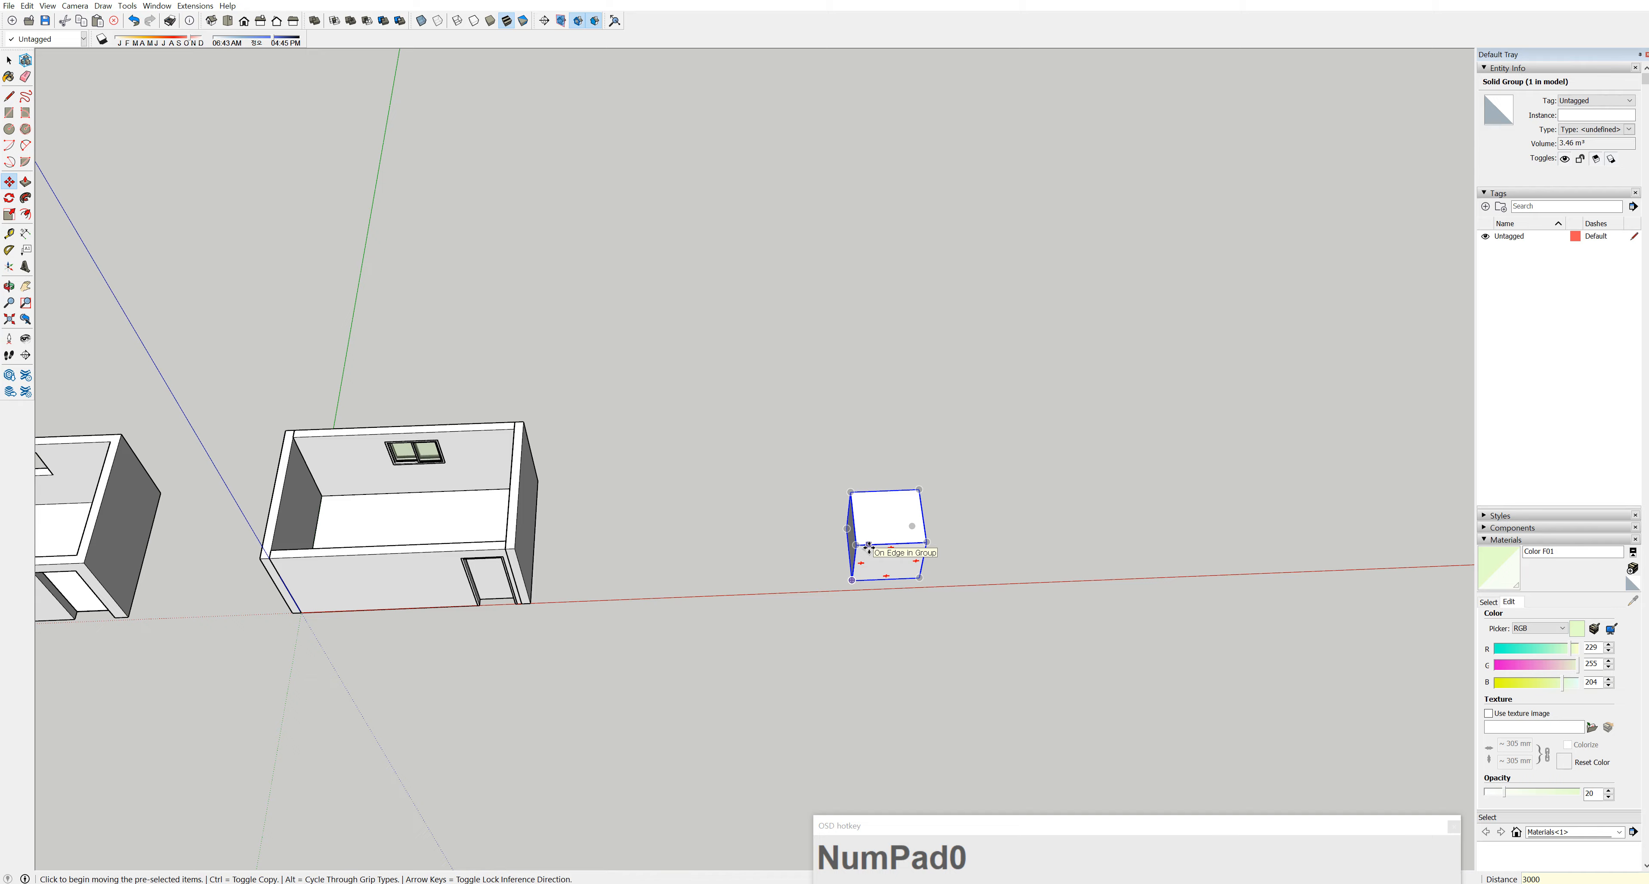
{"action": "key", "text": "ctrl+z"}
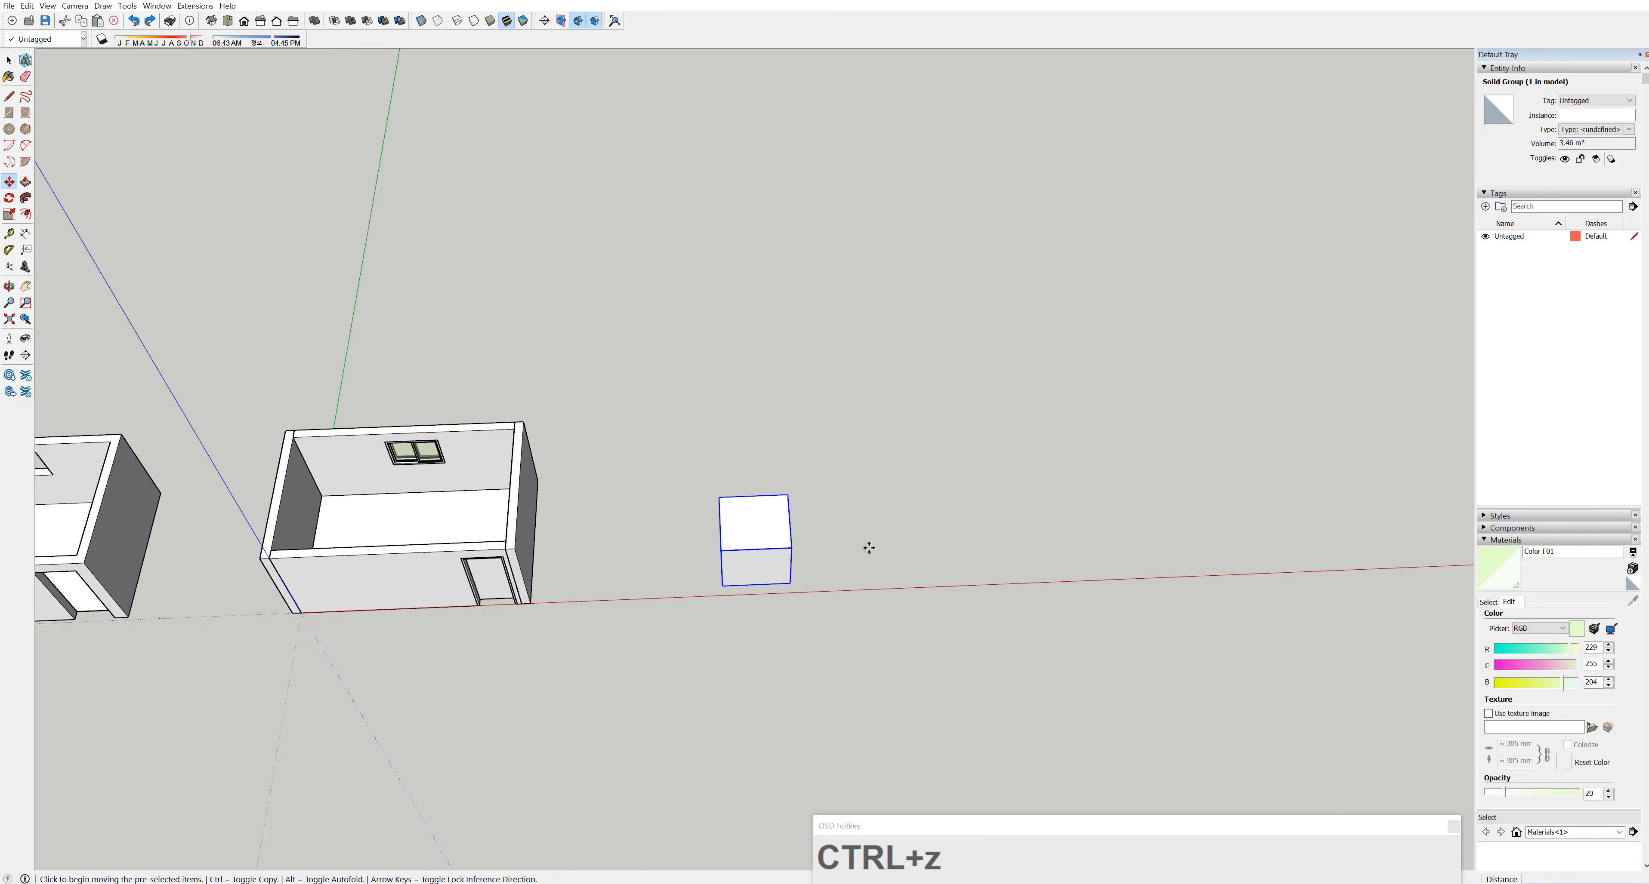
Try copying the box group 5000 mm along the red axis, and undo the copy
{"action": "key", "text": "ctrl"}
{"action": "left_click", "coordinate": [721, 586]}
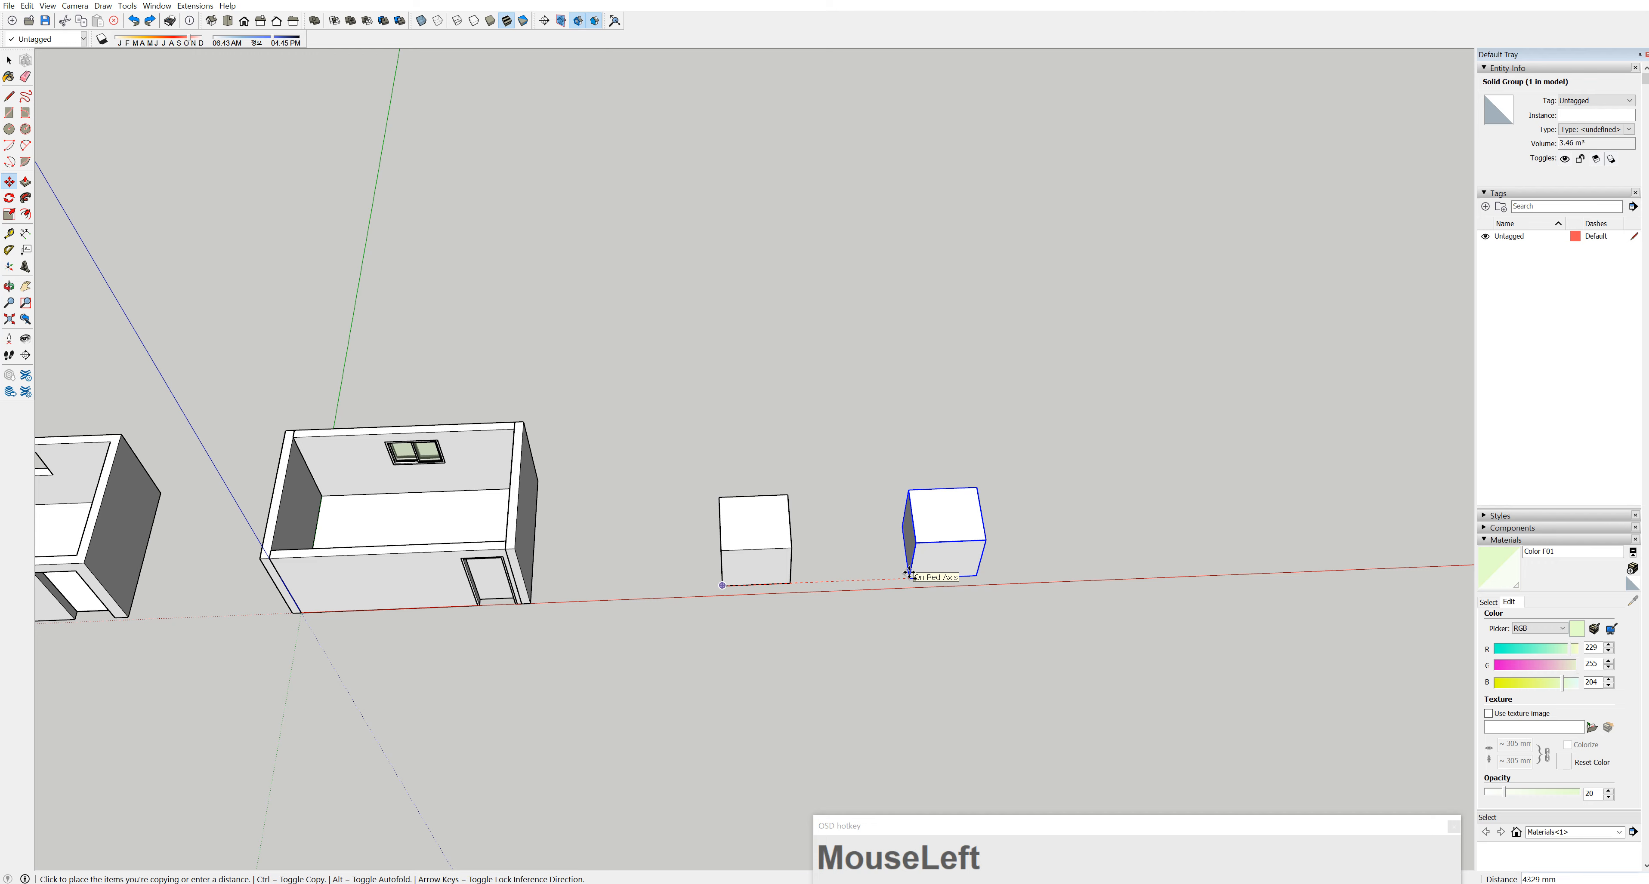
{"action": "type", "text": "5000"}
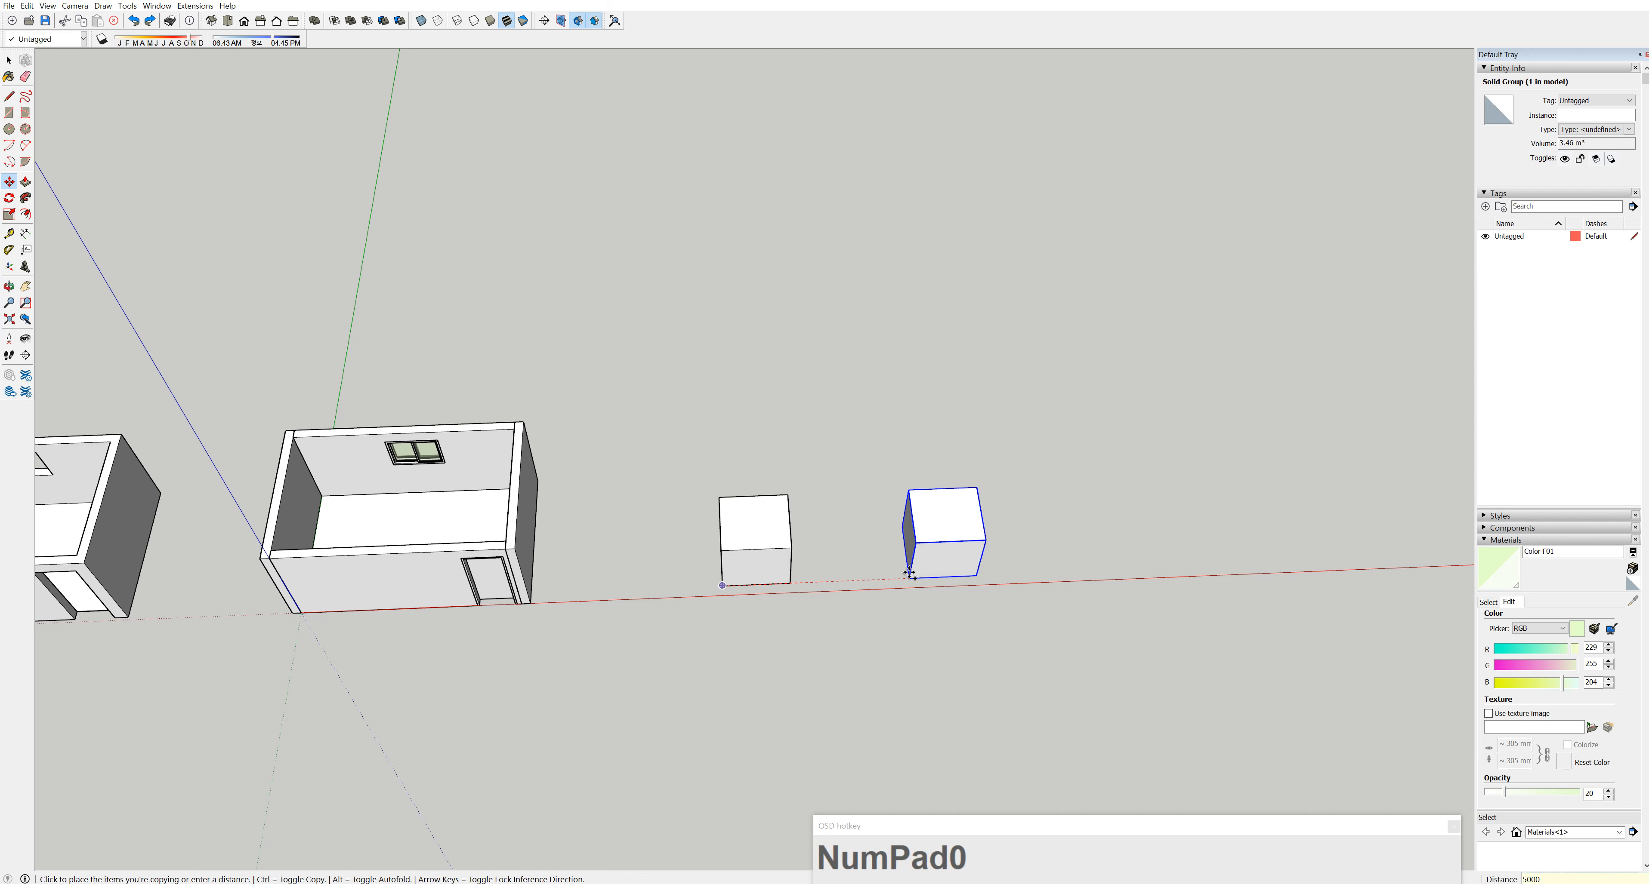
{"action": "key", "text": "Return"}
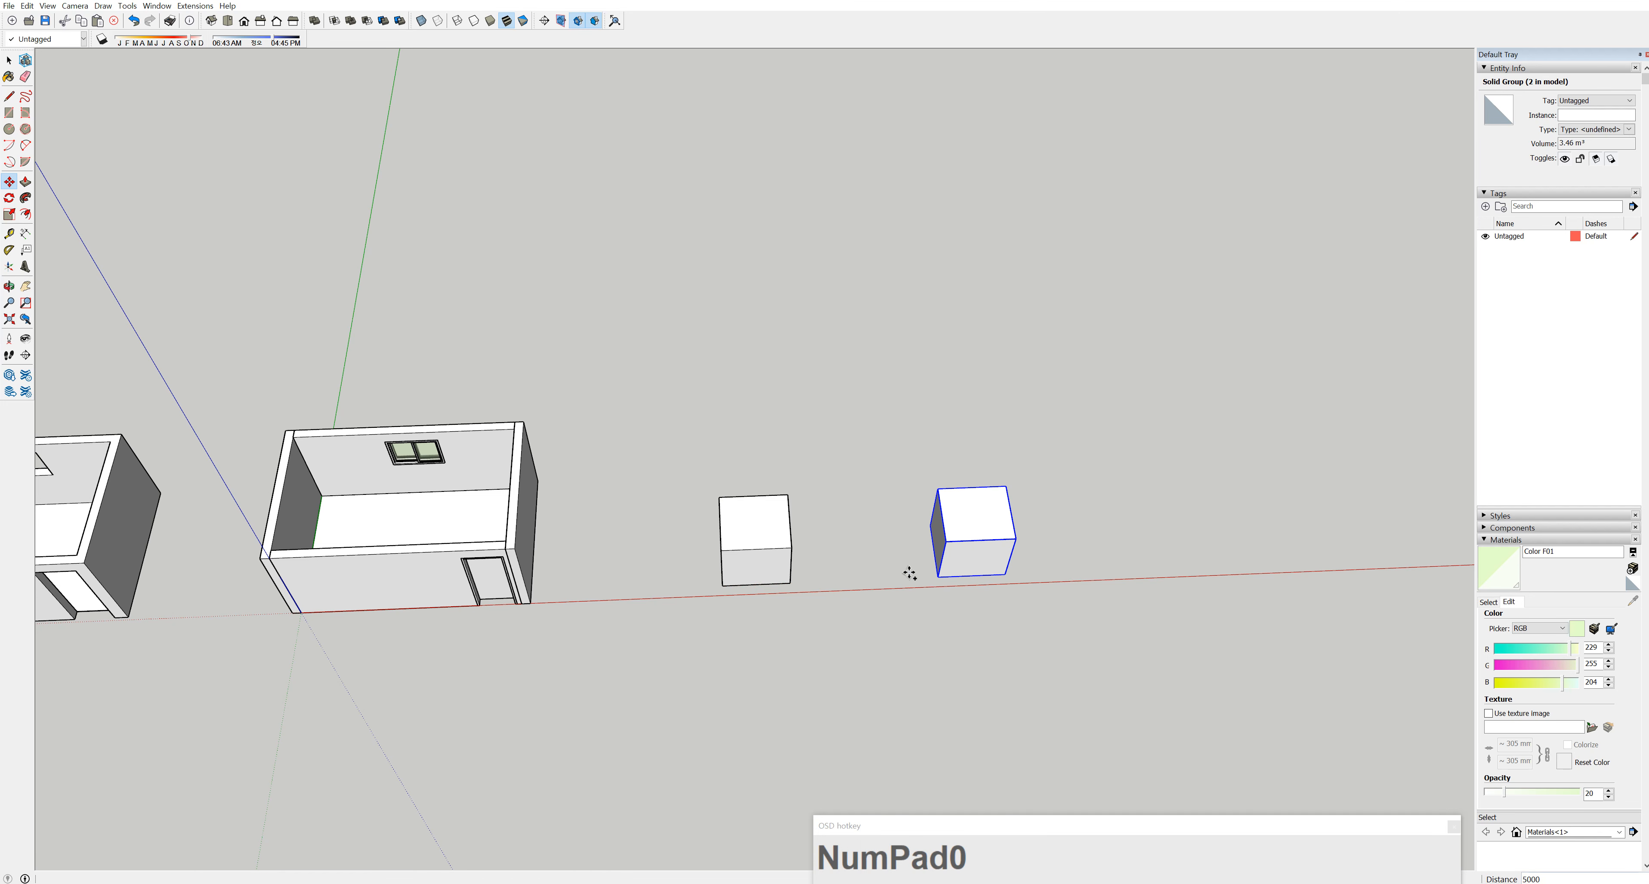
{"action": "key", "text": "ctrl+z"}
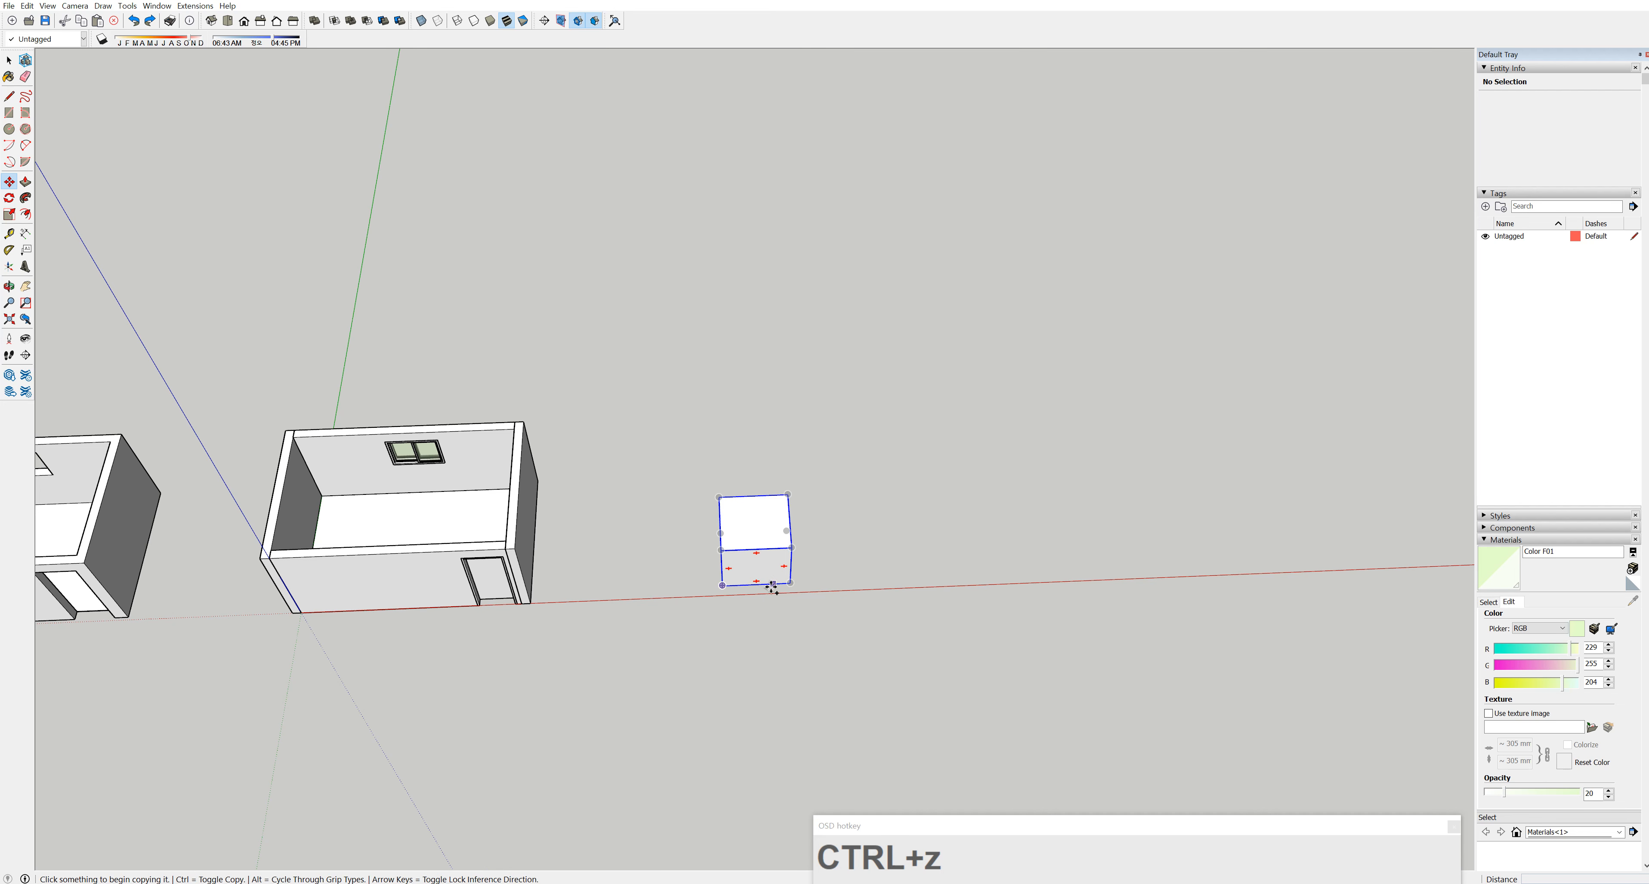
{"action": "left_click", "coordinate": [722, 585]}
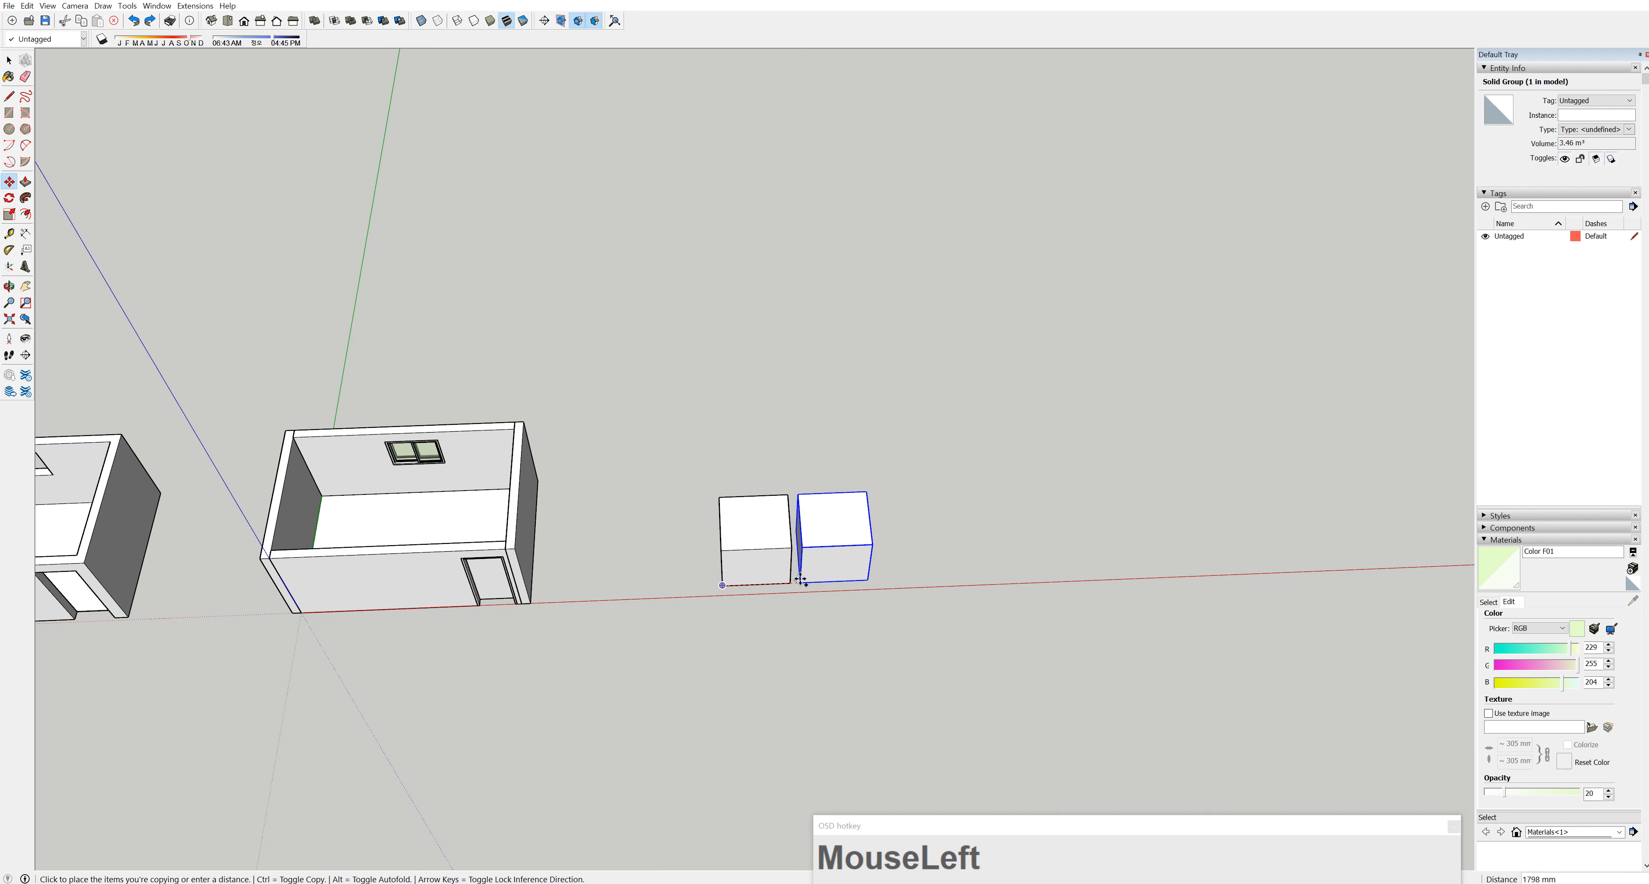
{"action": "key", "text": "Escape"}
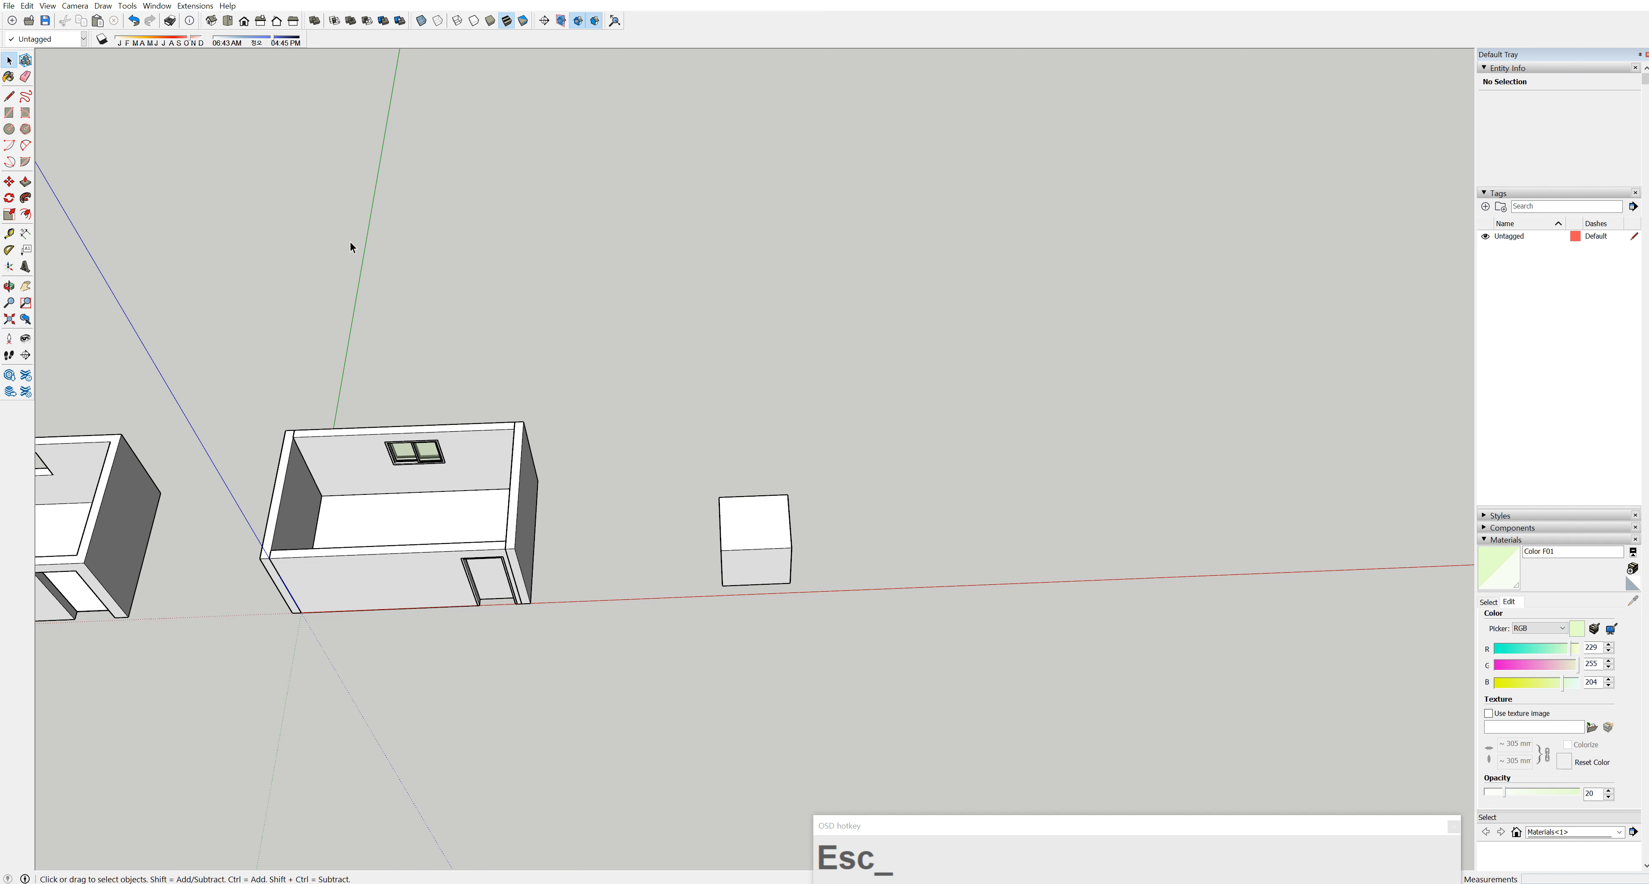
Try copying the box group 3000 mm along the red axis and extending it into a row of seven copies, and undo the copies
{"action": "left_click", "coordinate": [10, 59]}
{"action": "left_click", "coordinate": [756, 533]}
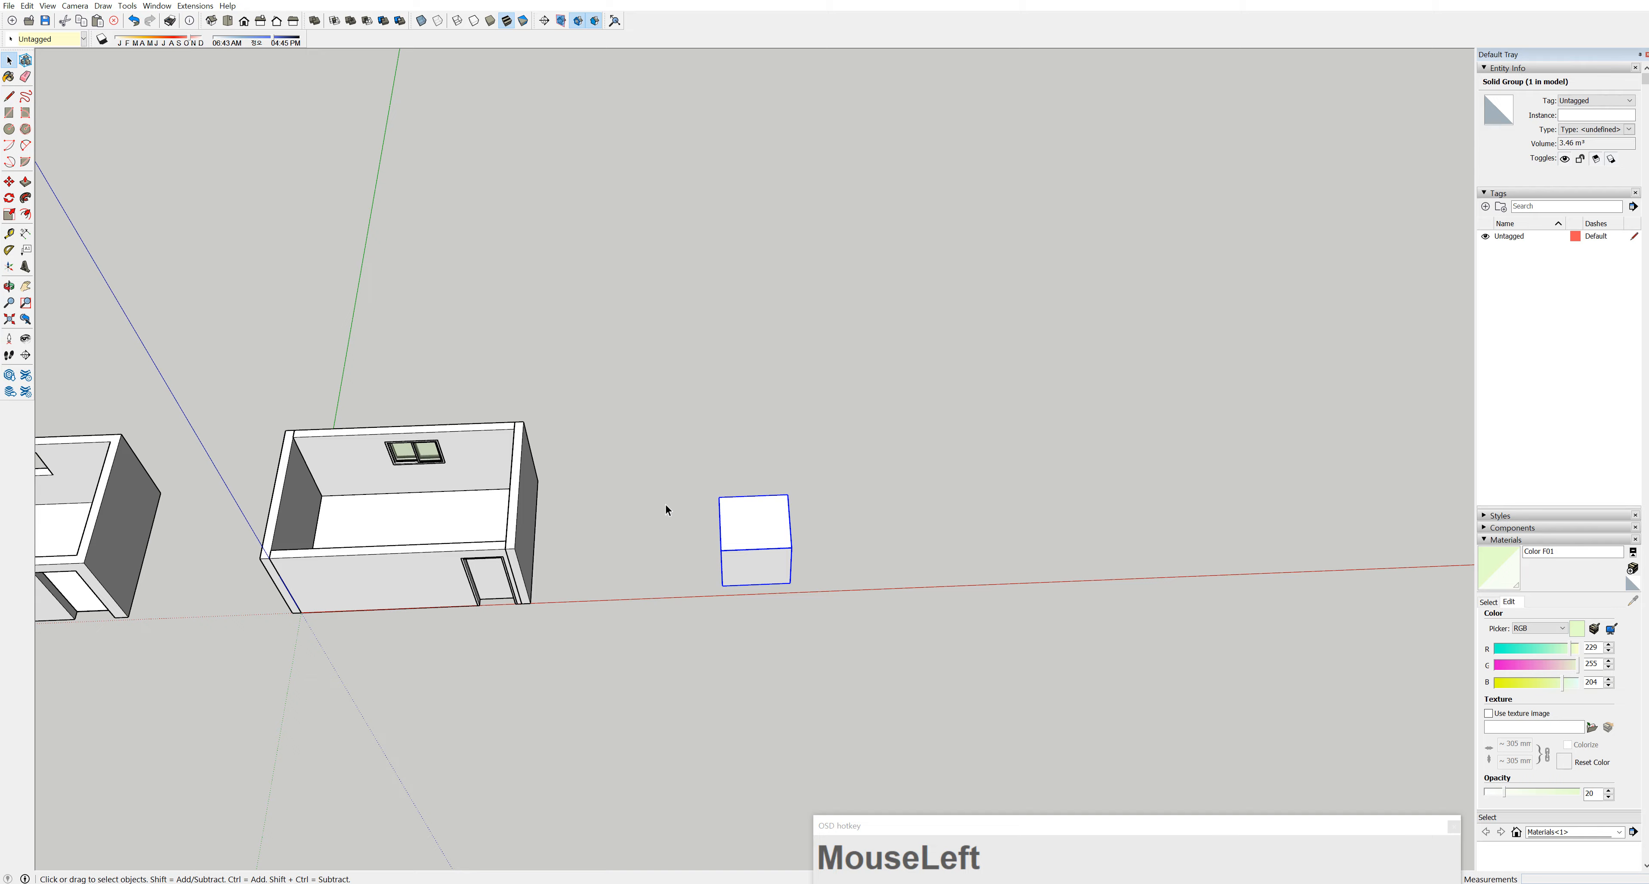
{"action": "left_click", "coordinate": [10, 182]}
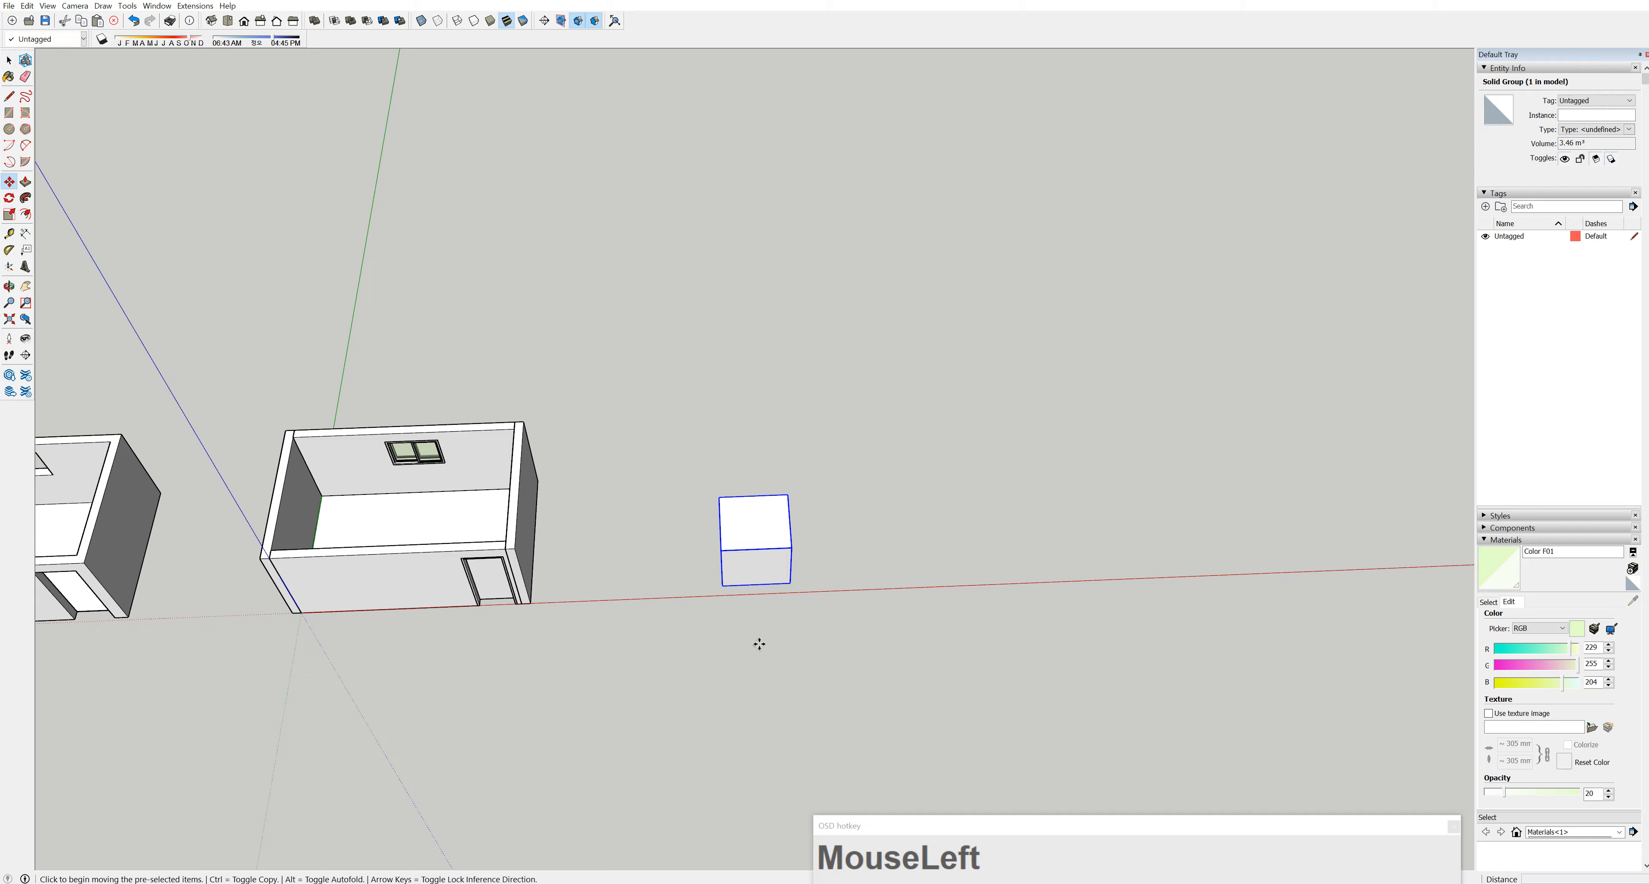
{"action": "left_click", "coordinate": [722, 588]}
{"action": "key", "text": "ctrl"}
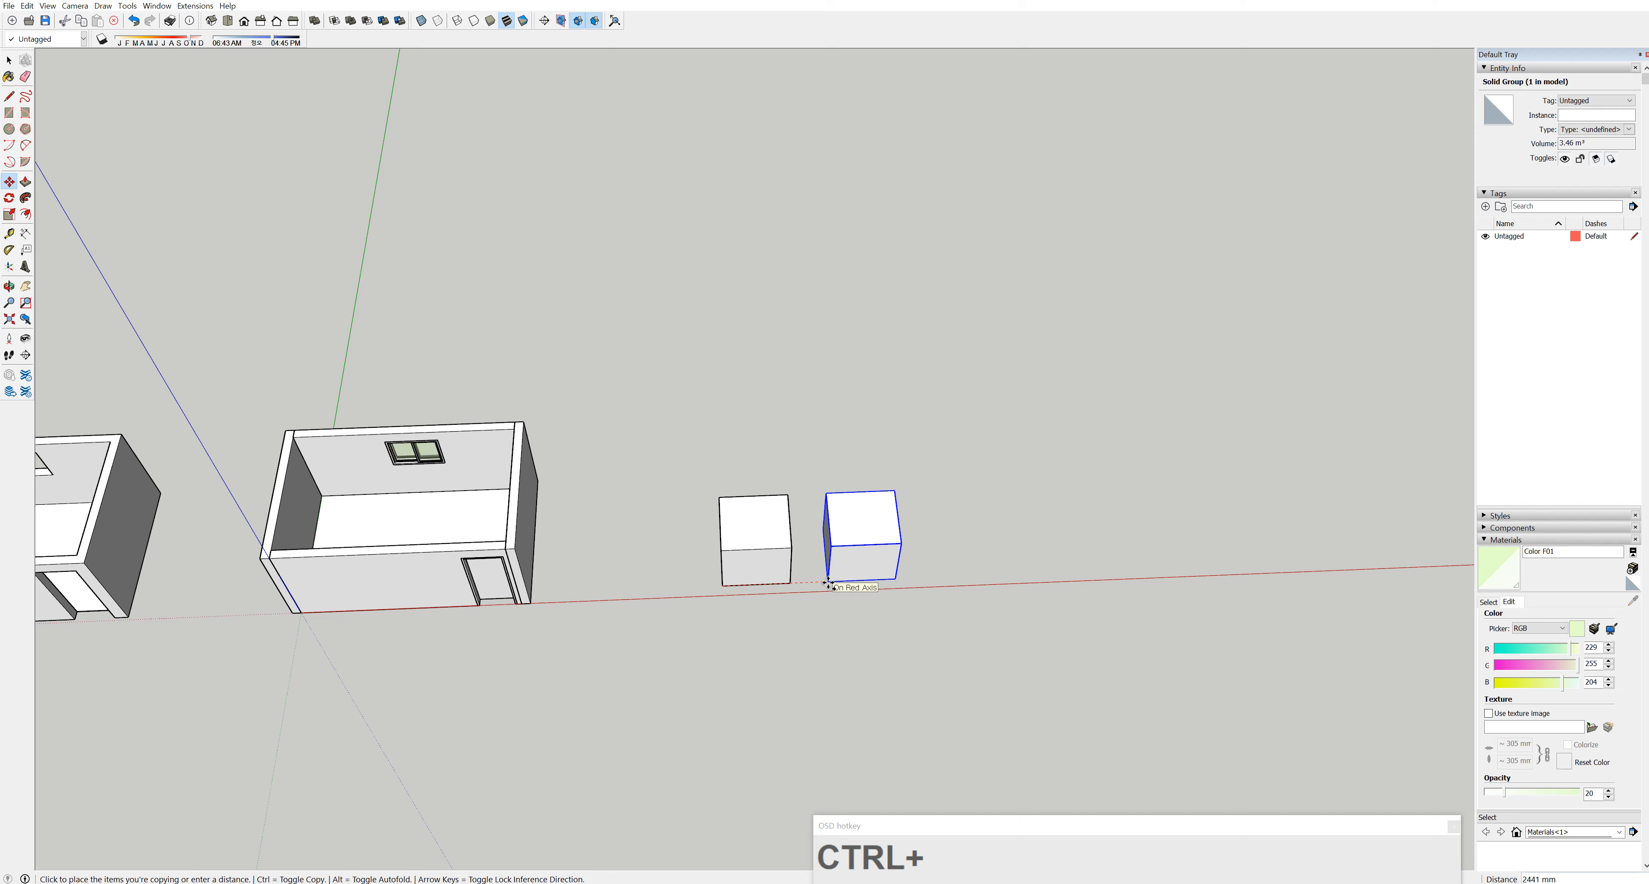
{"action": "type", "text": "3000"}
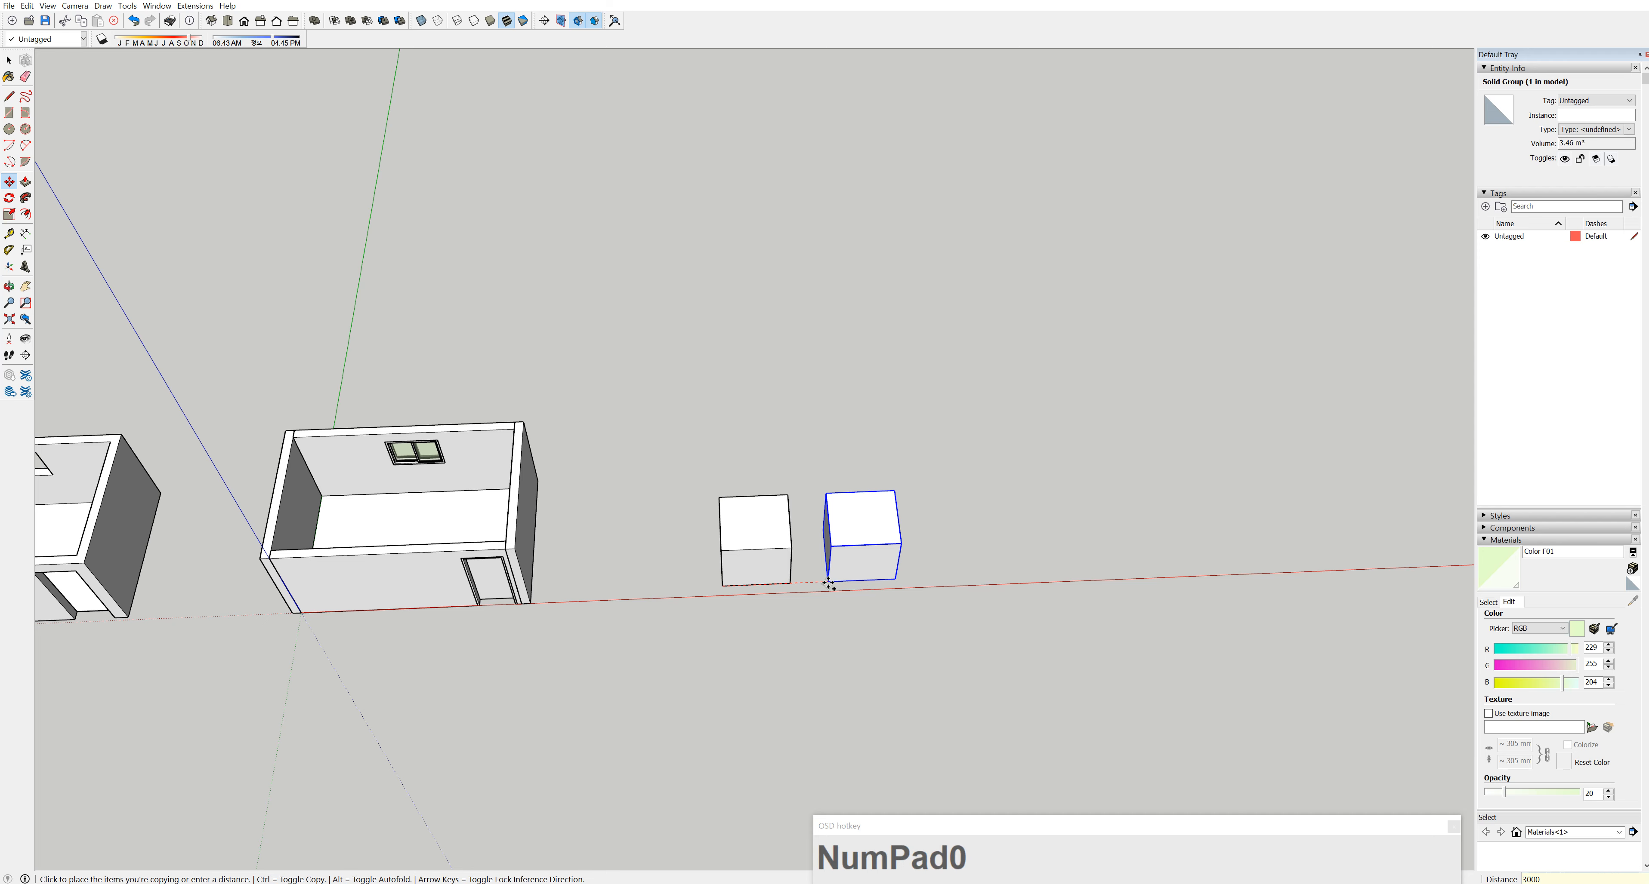
{"action": "key", "text": "Return"}
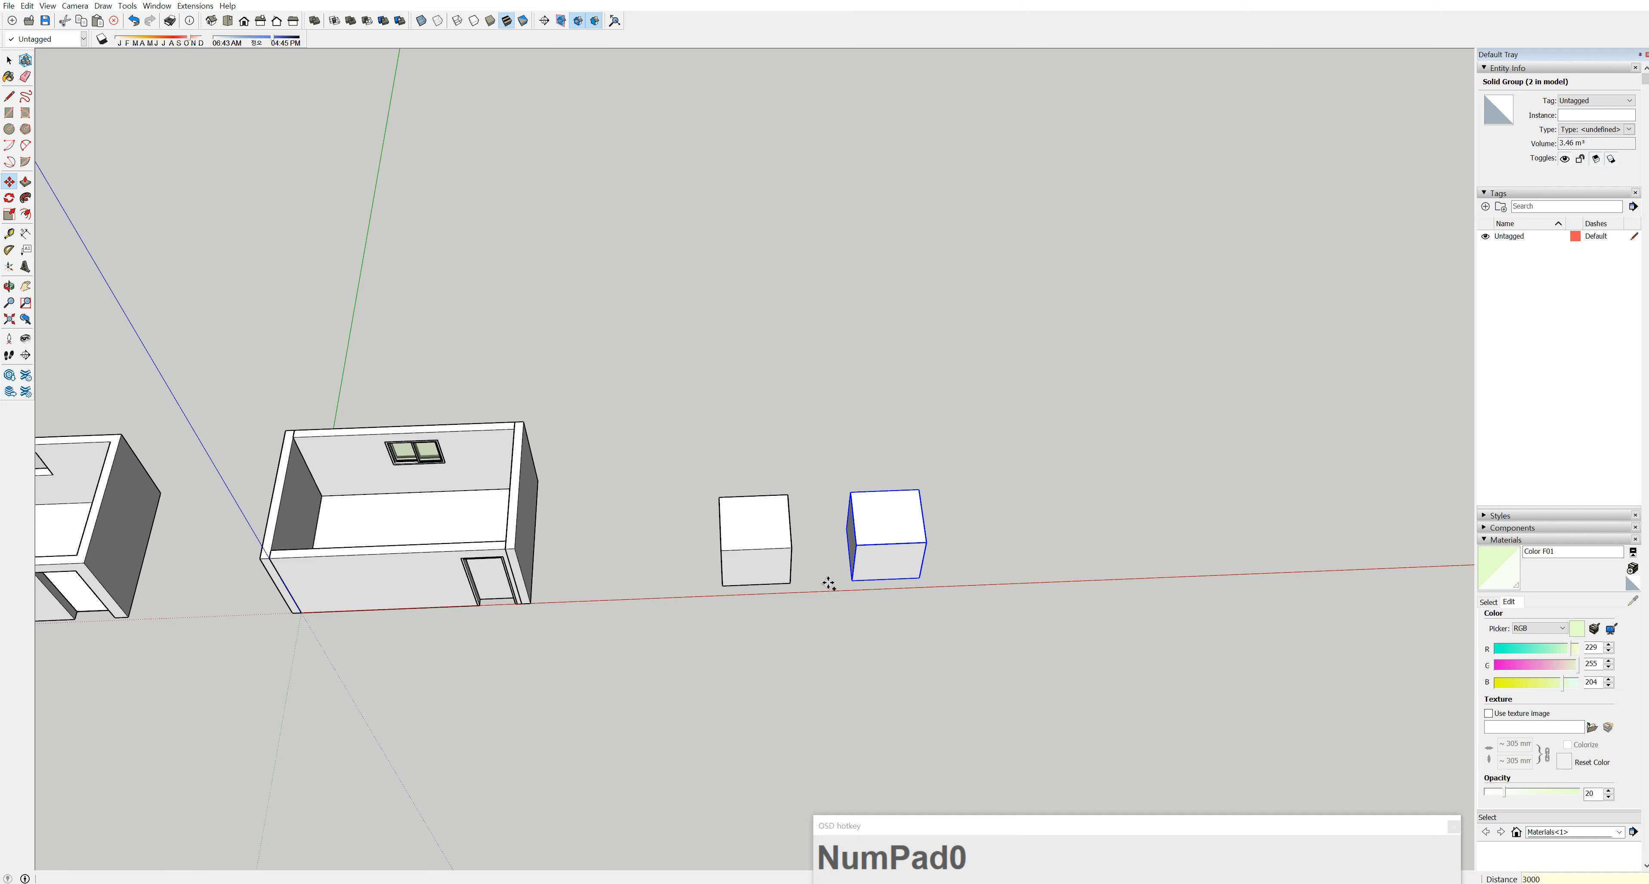
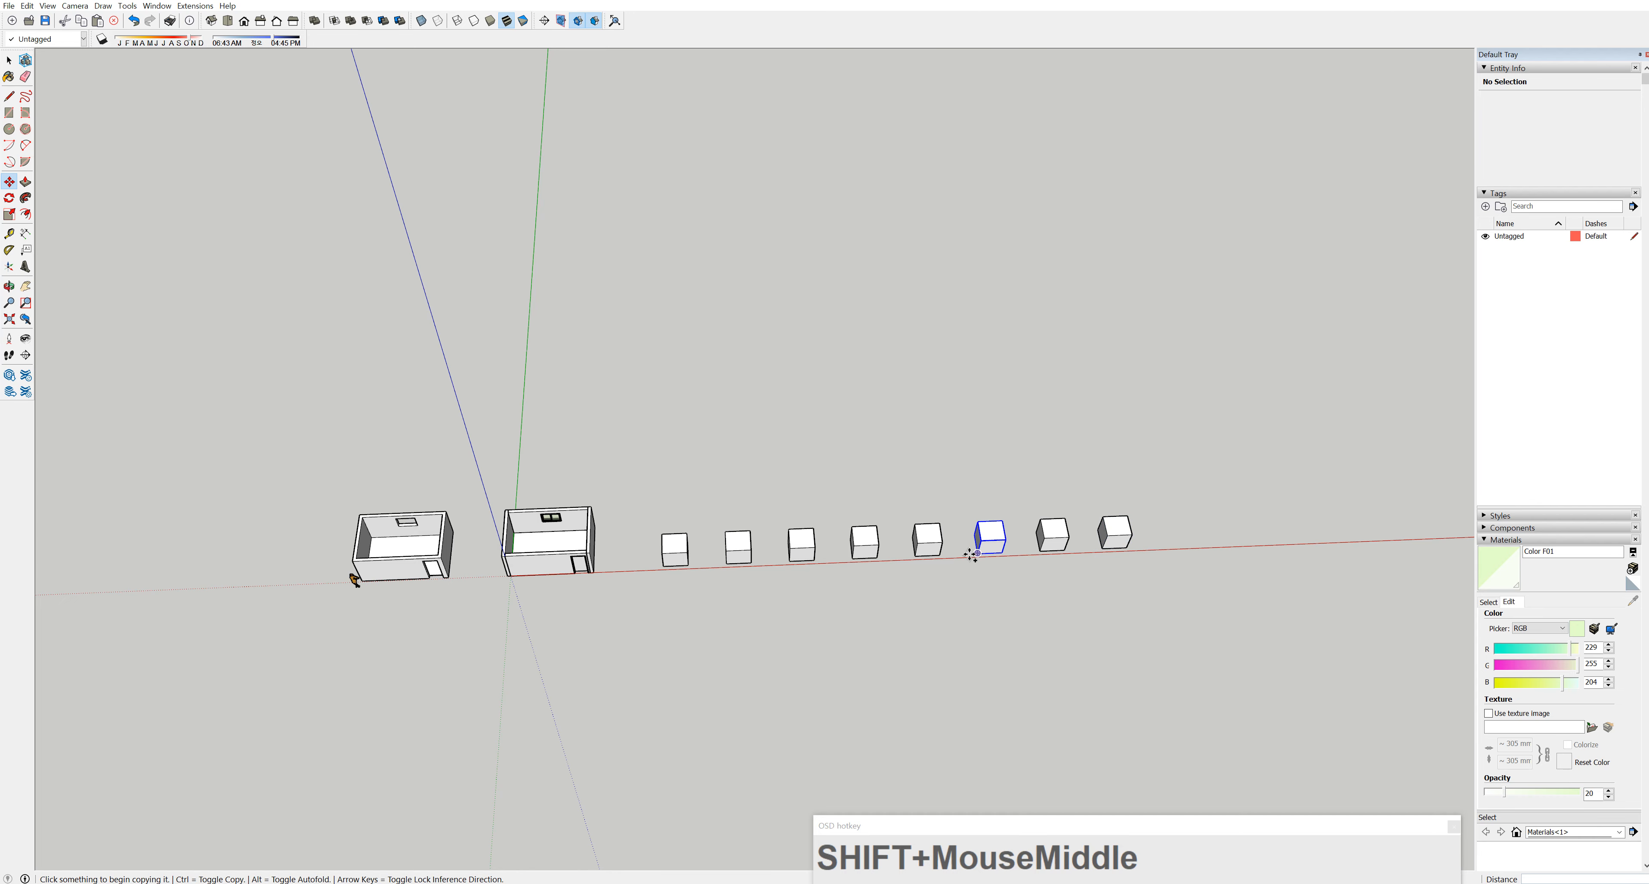
{"action": "middle_click_drag", "start_coordinate": [990, 549], "coordinate": [795, 571]}
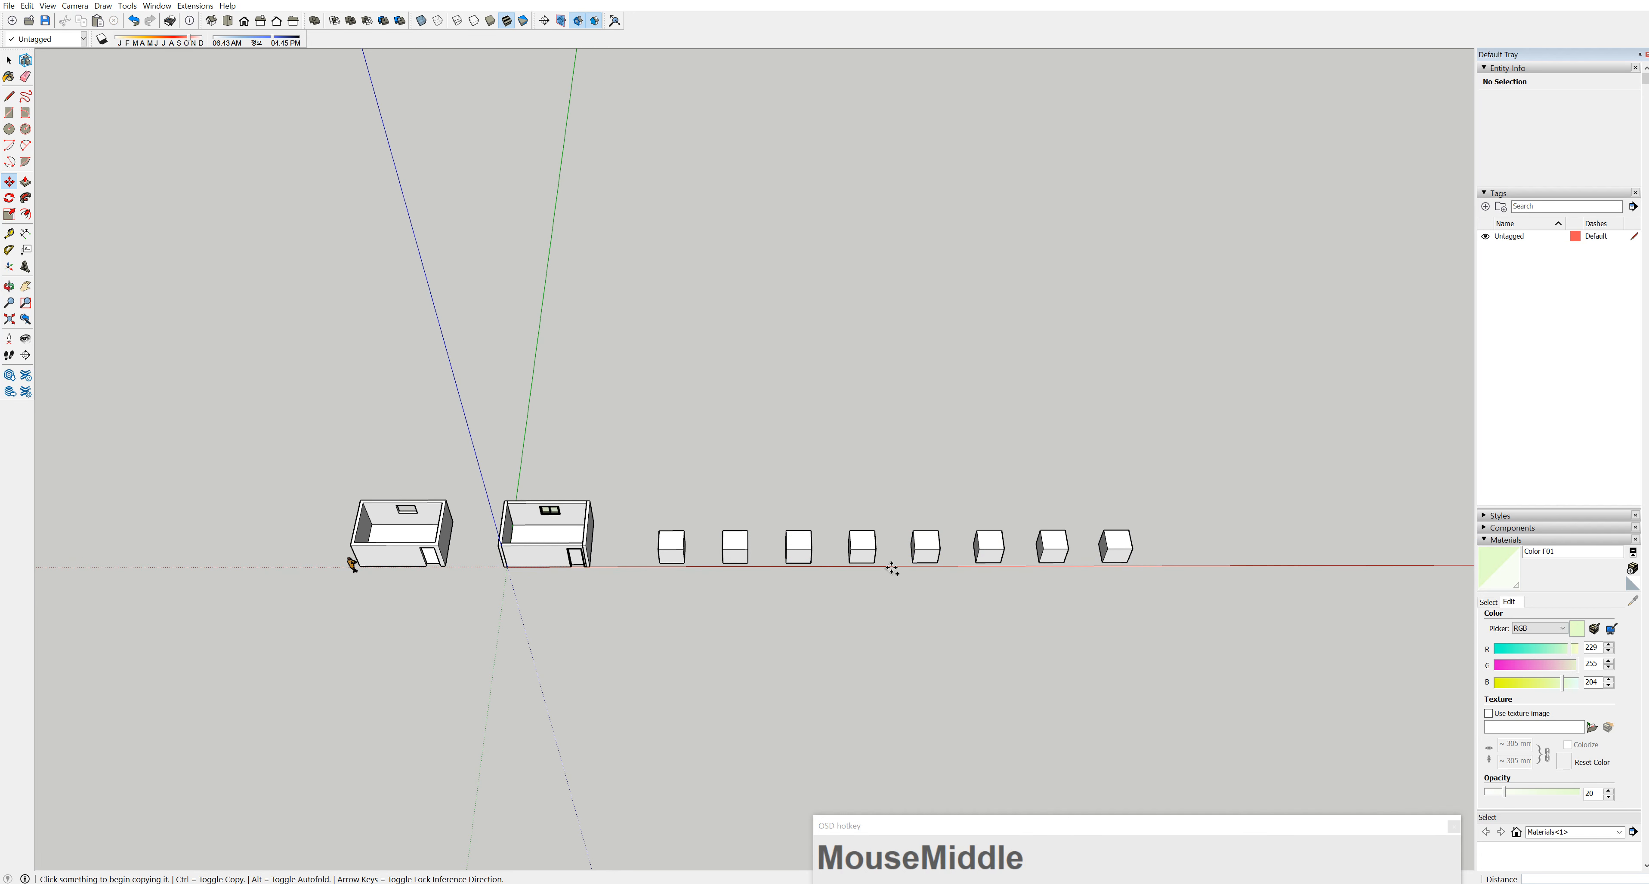
{"action": "key", "text": "ctrl+z"}
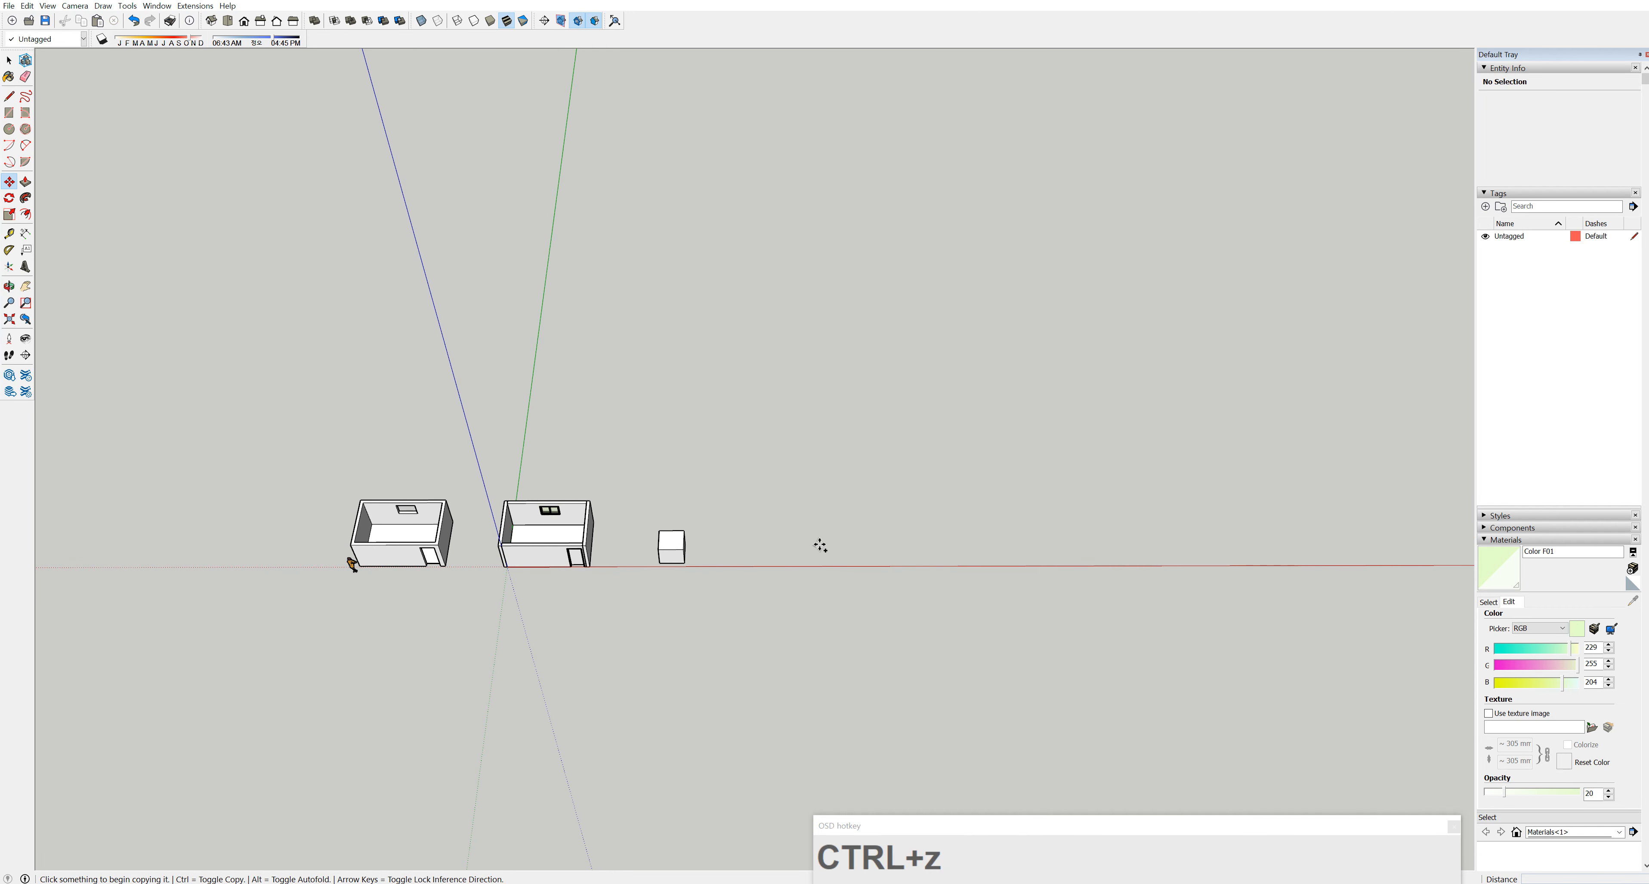
Try copying the box group about 18191 mm along the red axis and dividing the distance by 4 (/4), and undo the copies
{"action": "scroll", "coordinate": [736, 553], "scroll_direction": "up", "scroll_amount": 5}
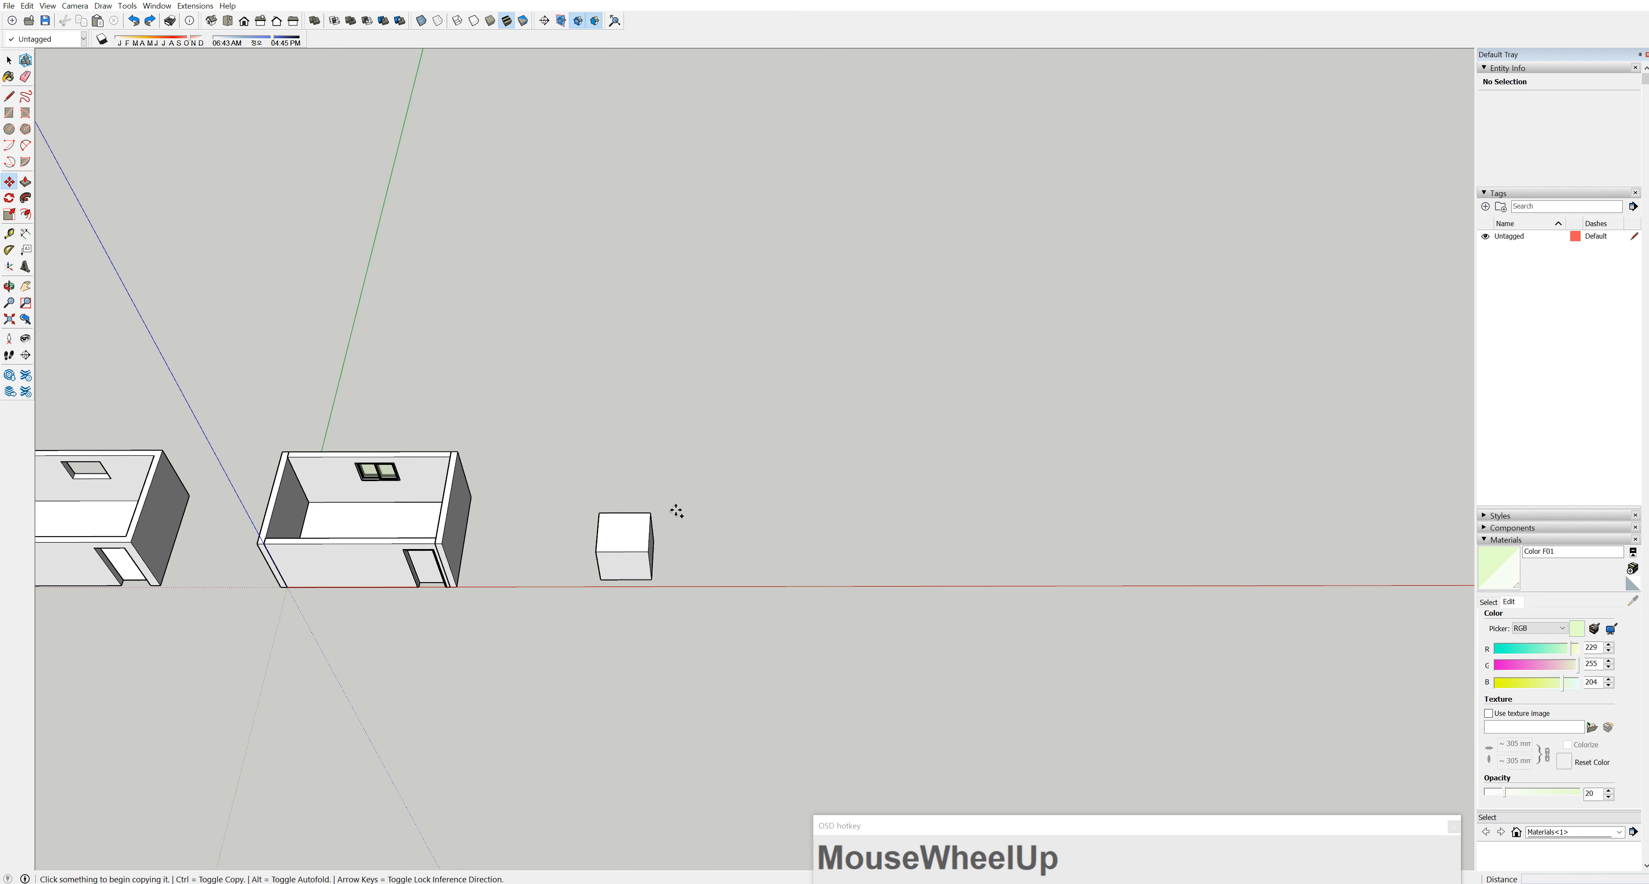
{"action": "left_click", "coordinate": [9, 61]}
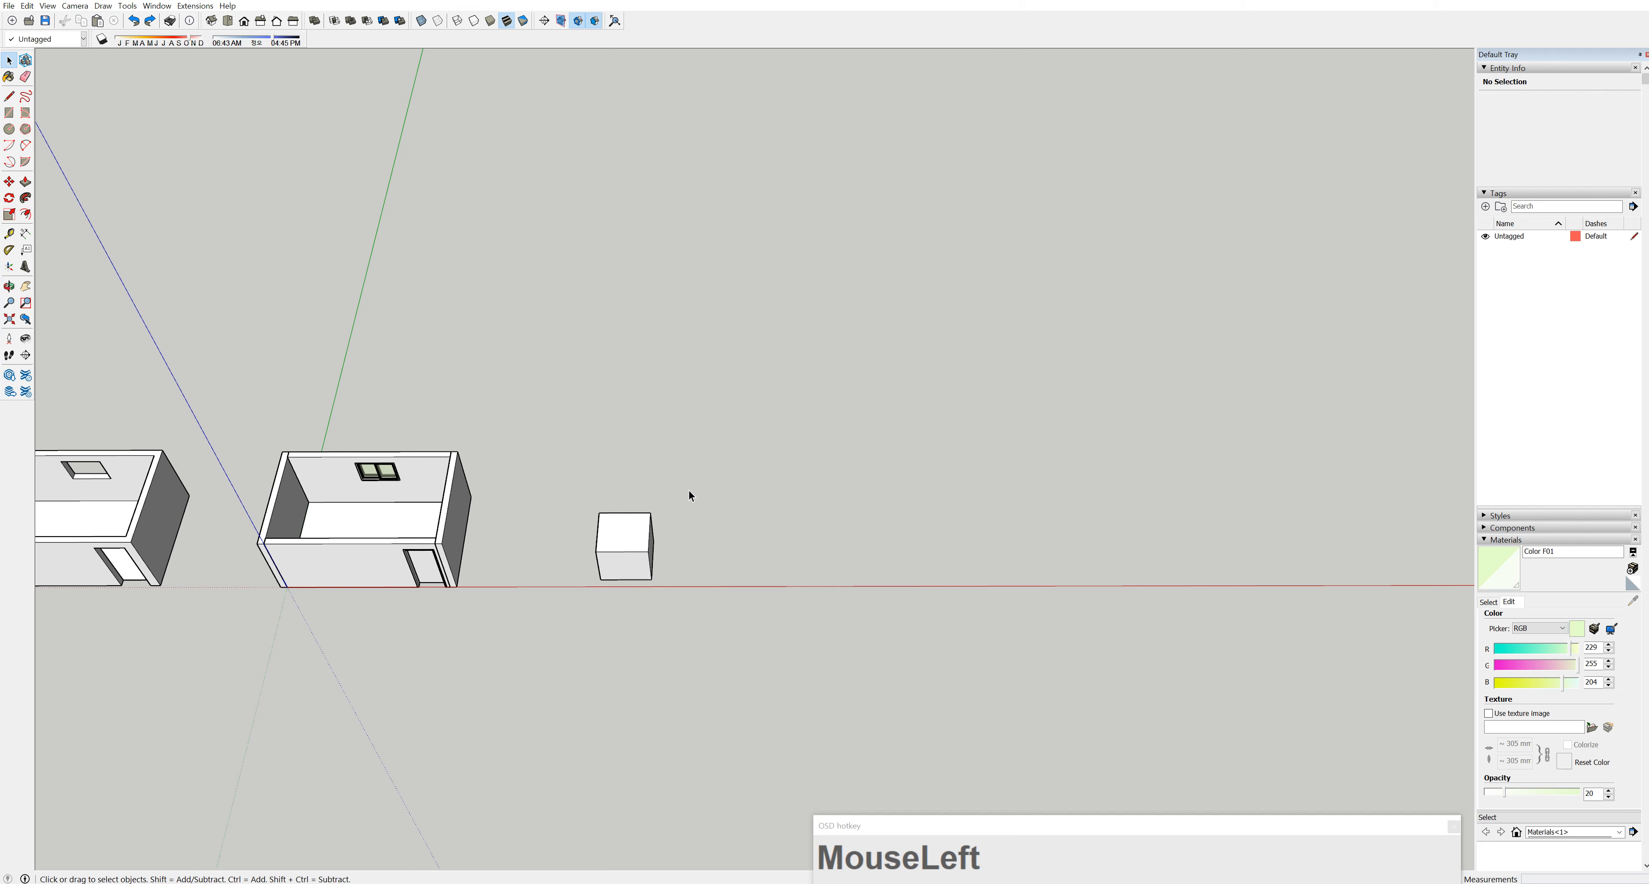
{"action": "left_click_drag", "start_coordinate": [681, 503], "coordinate": [584, 605]}
{"action": "left_click", "coordinate": [621, 560]}
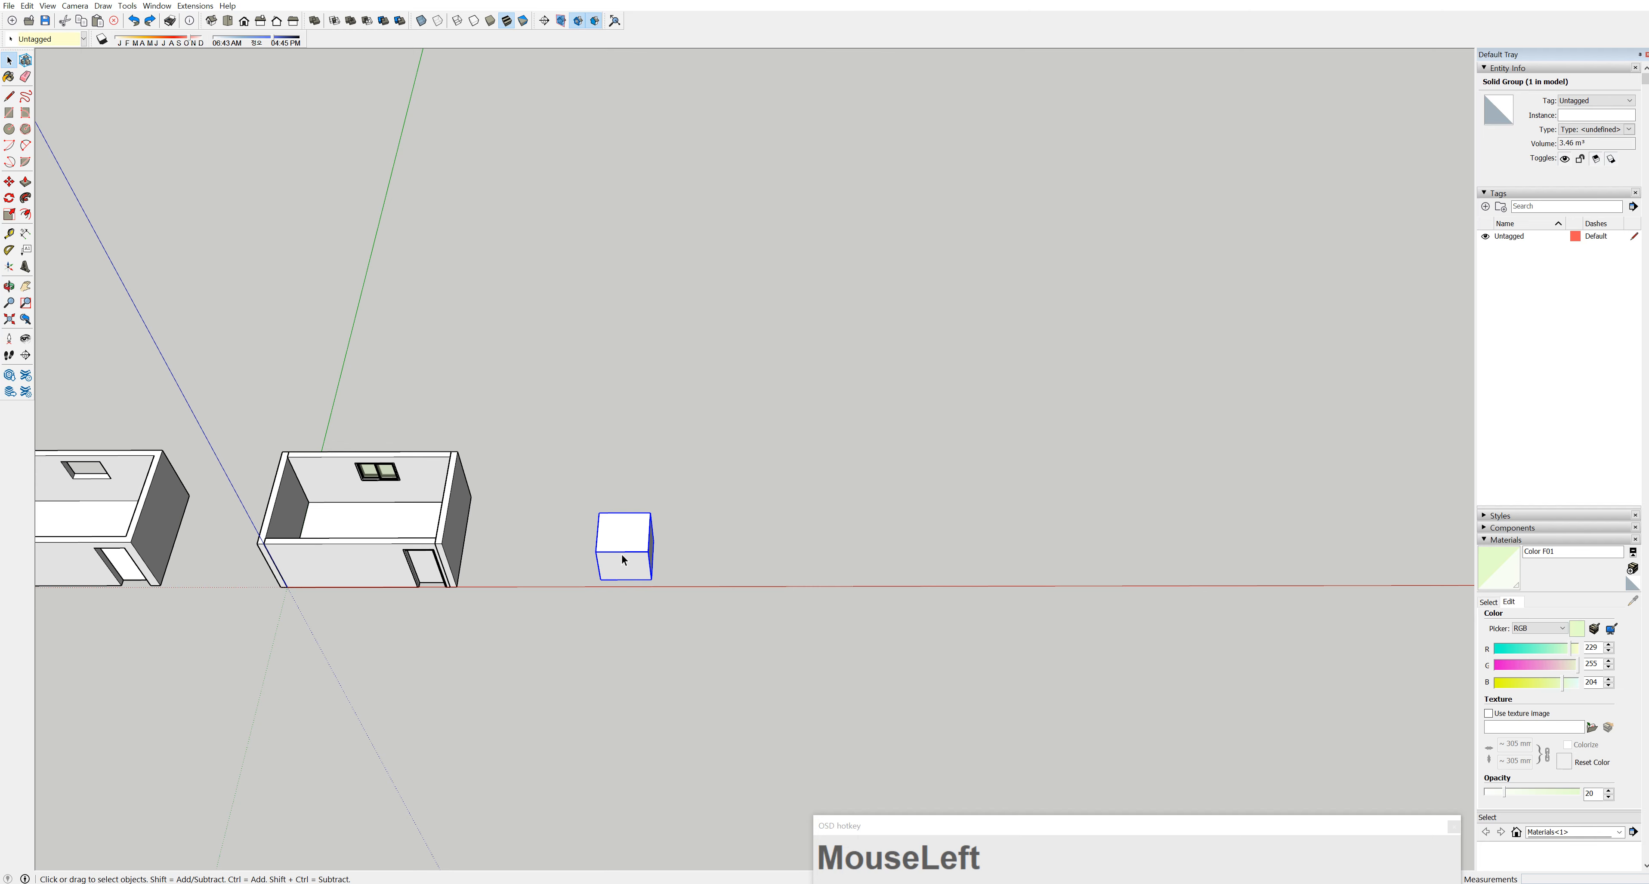
{"action": "left_click", "coordinate": [9, 182]}
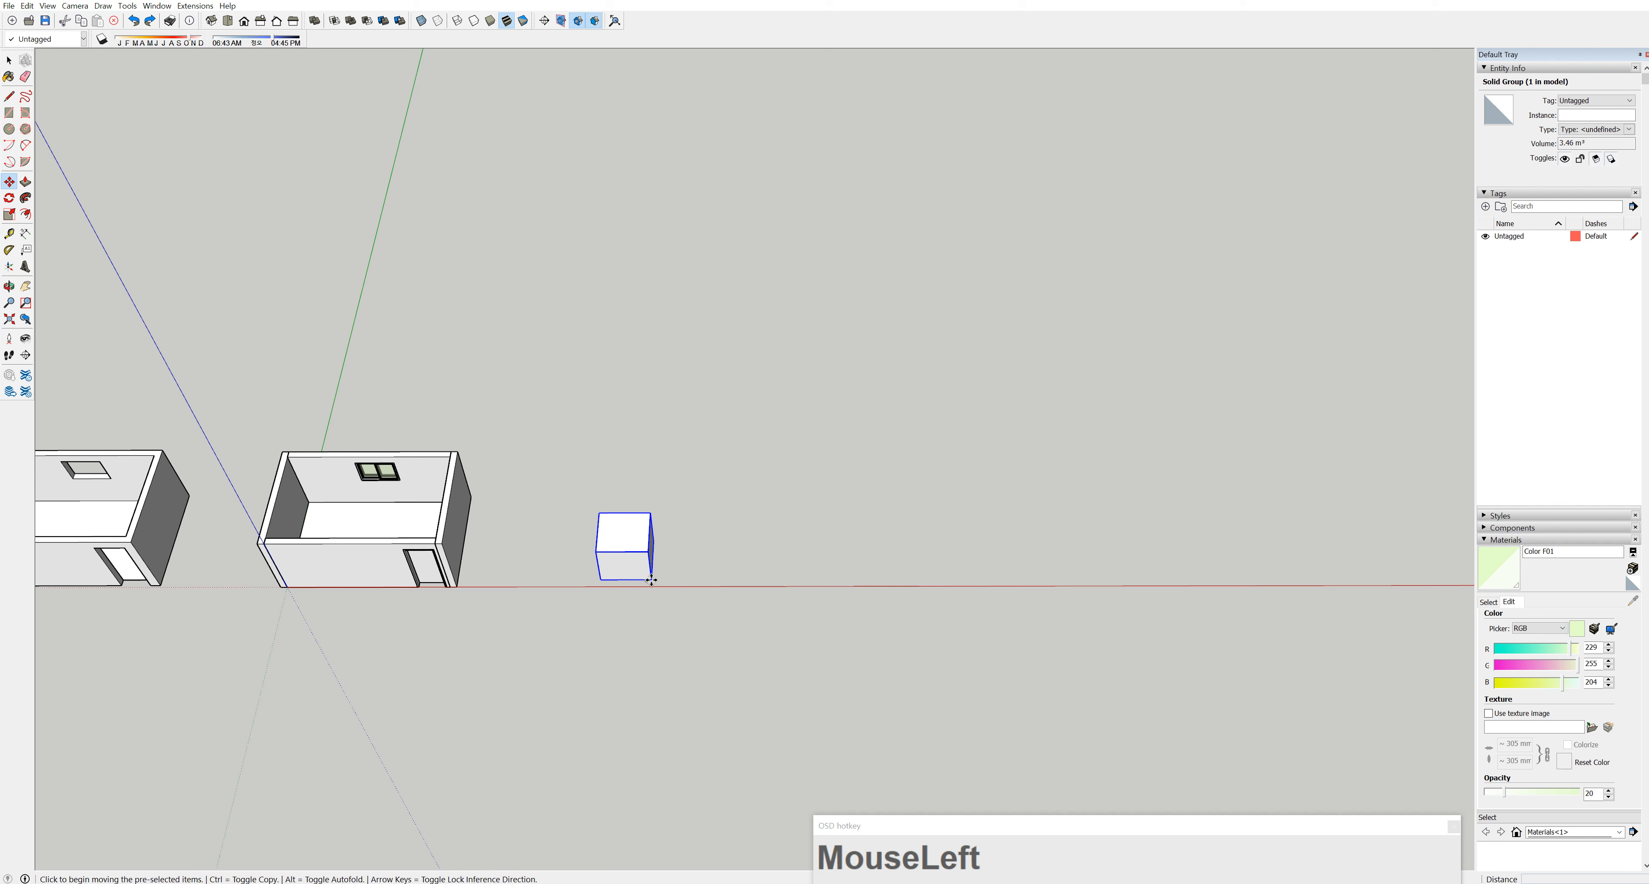
{"action": "left_click", "coordinate": [651, 579]}
{"action": "key", "text": "ctrl"}
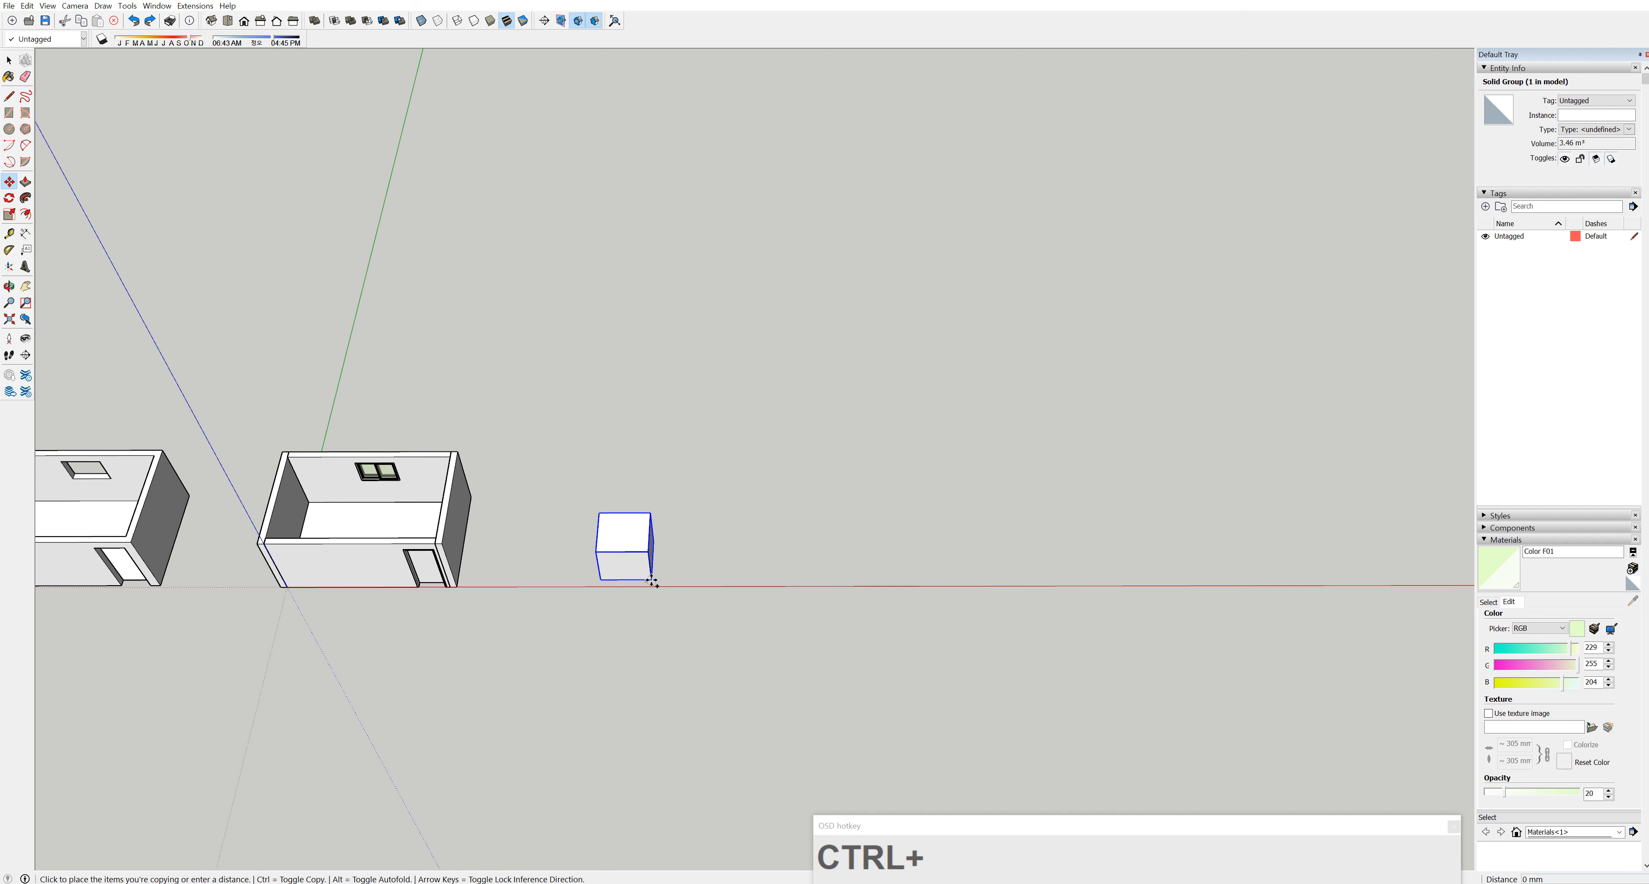
{"action": "left_click", "coordinate": [1240, 585]}
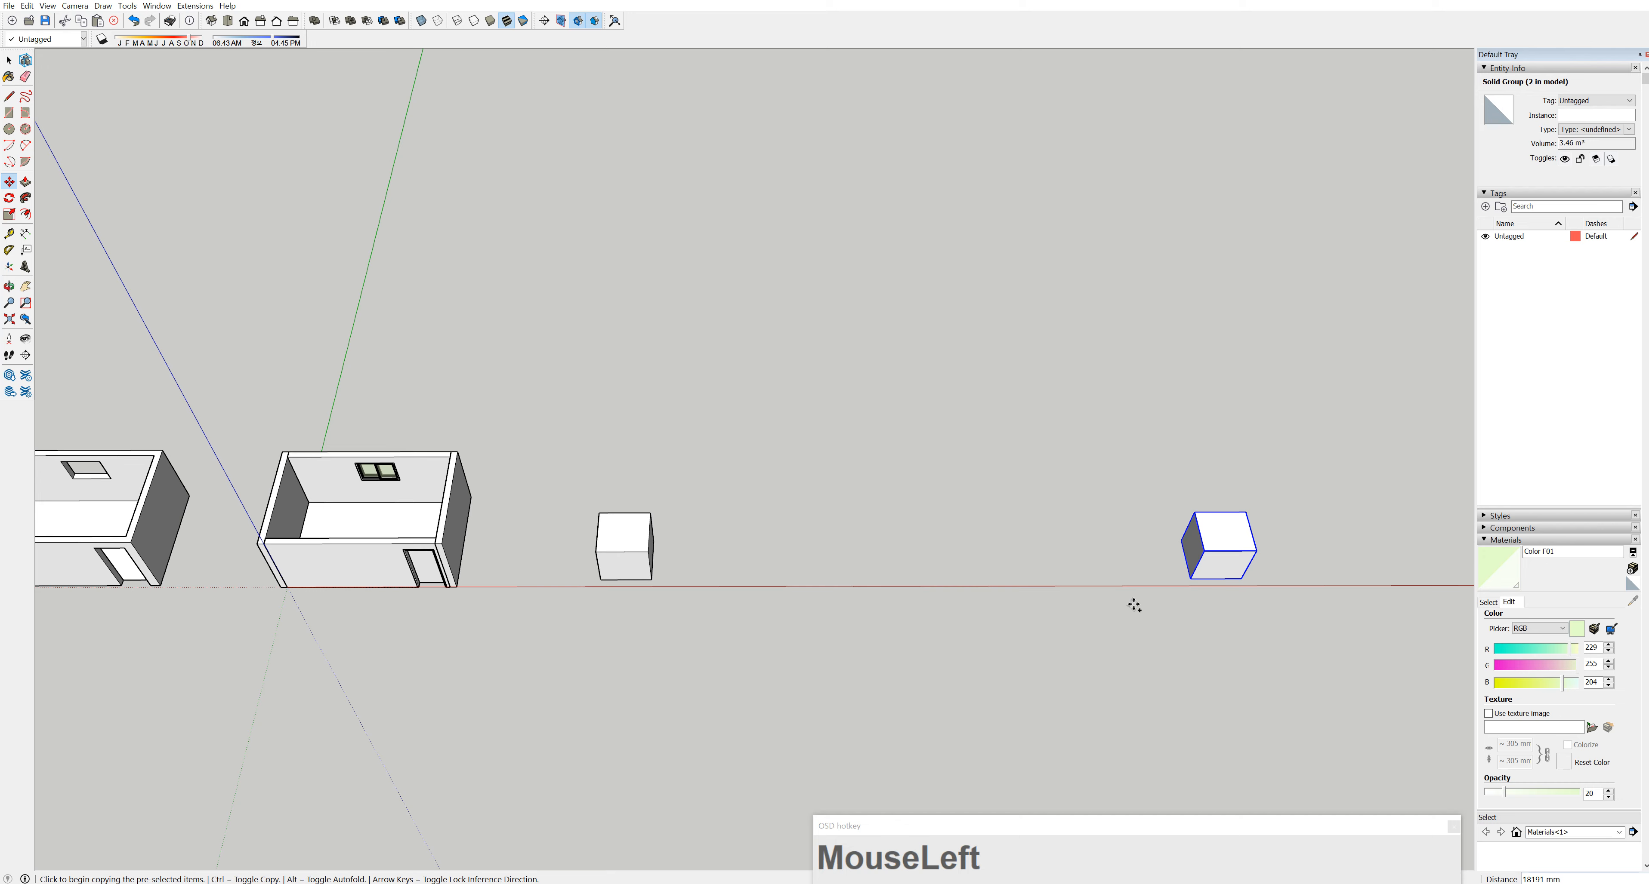
{"action": "type", "text": "/4"}
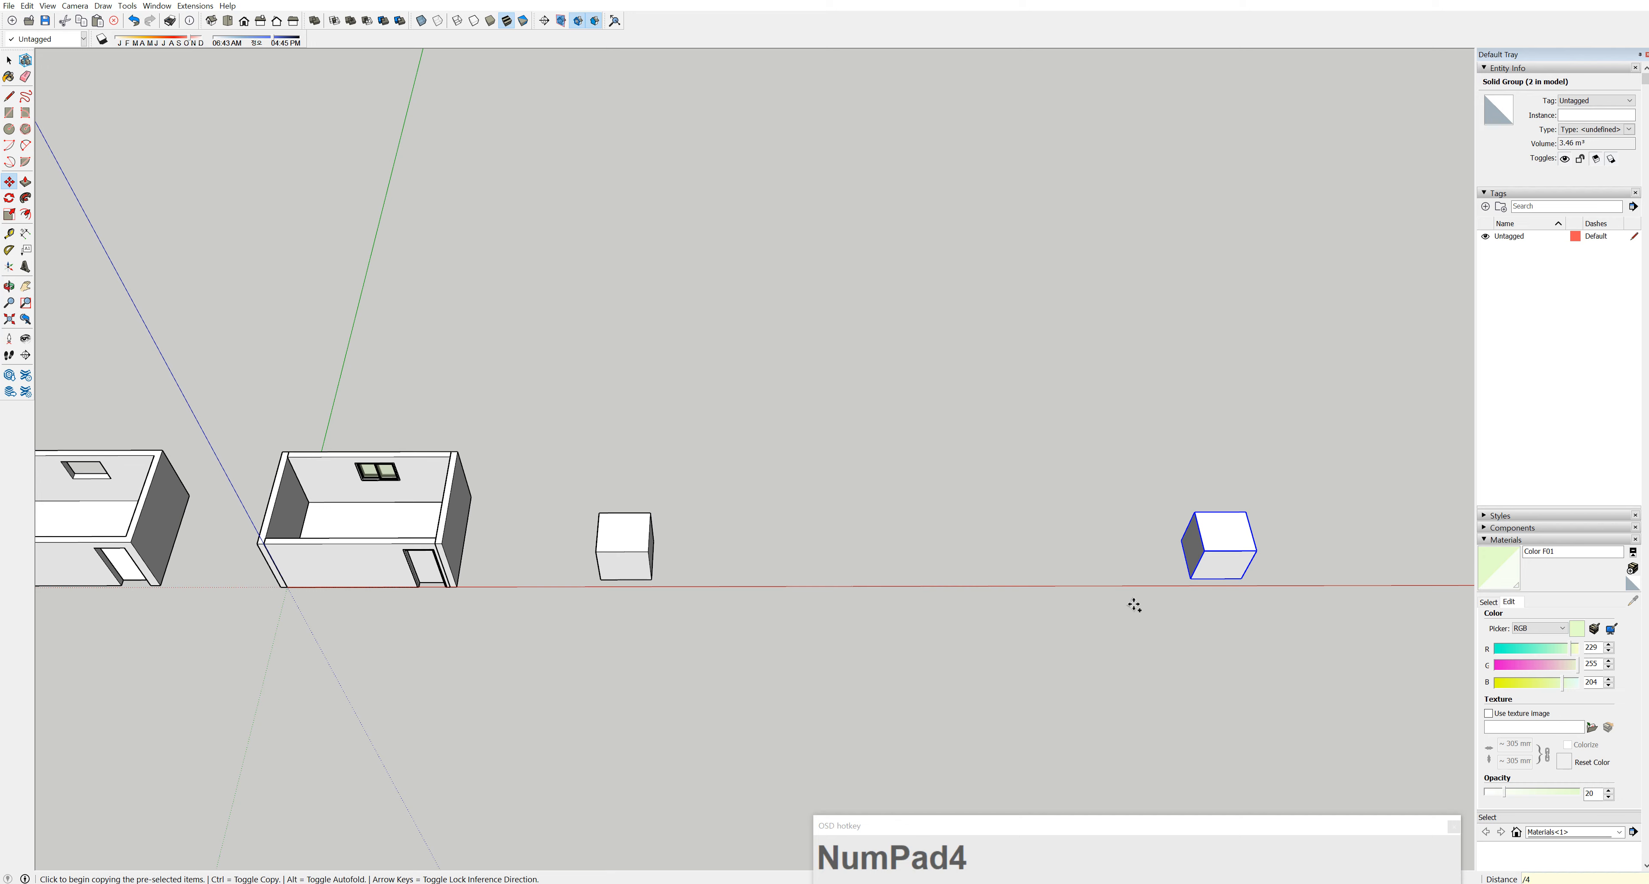
{"action": "key", "text": "Return"}
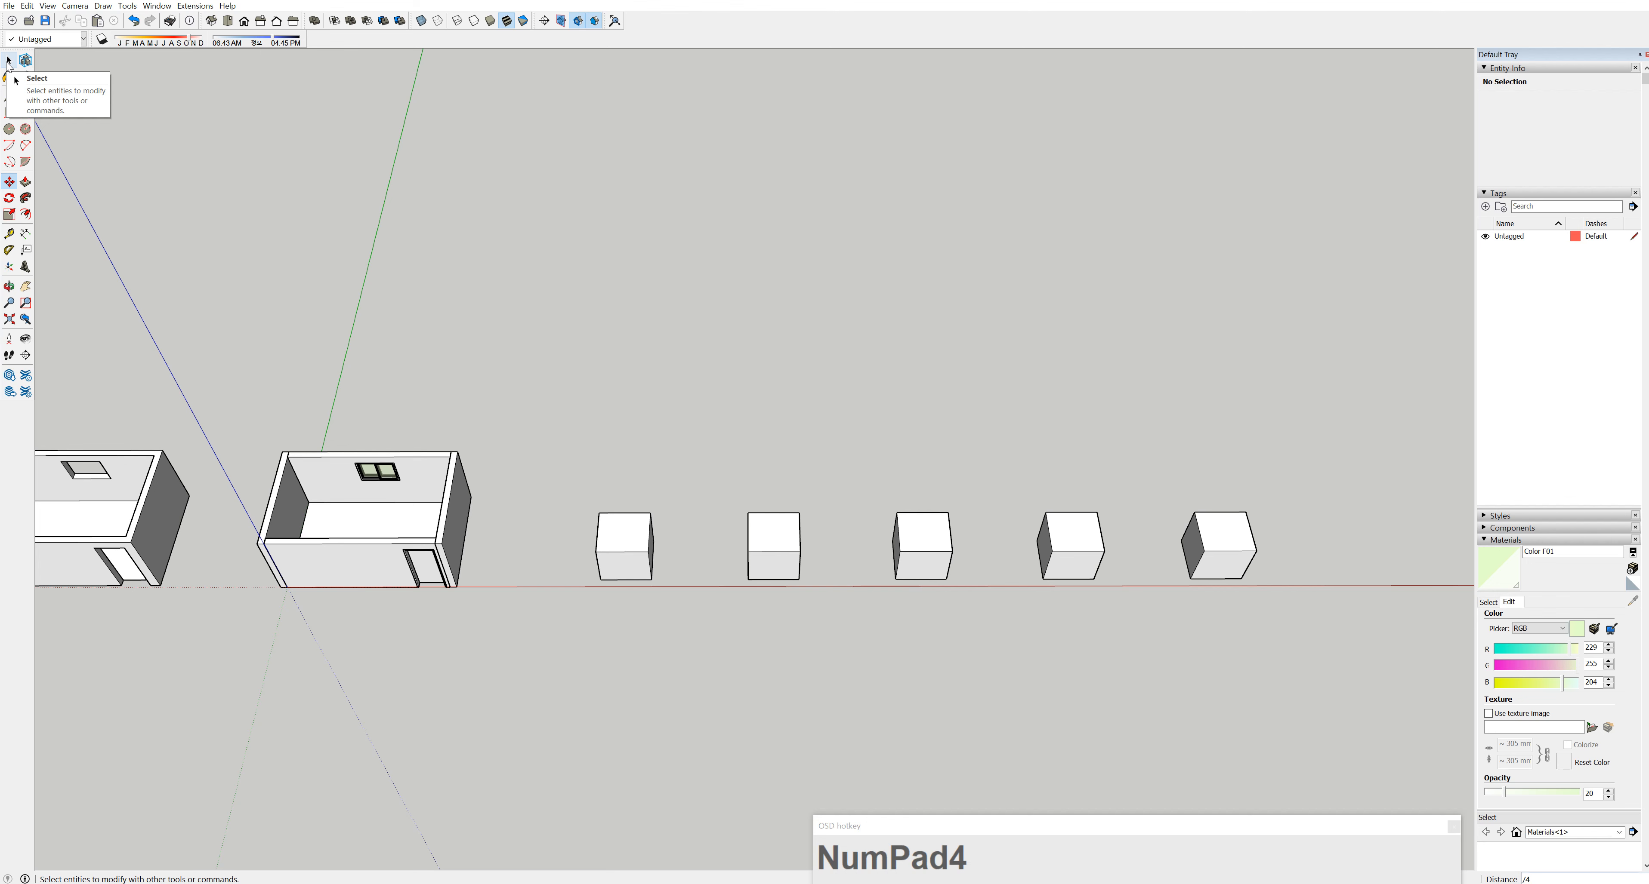
{"action": "key", "text": "ctrl+z"}
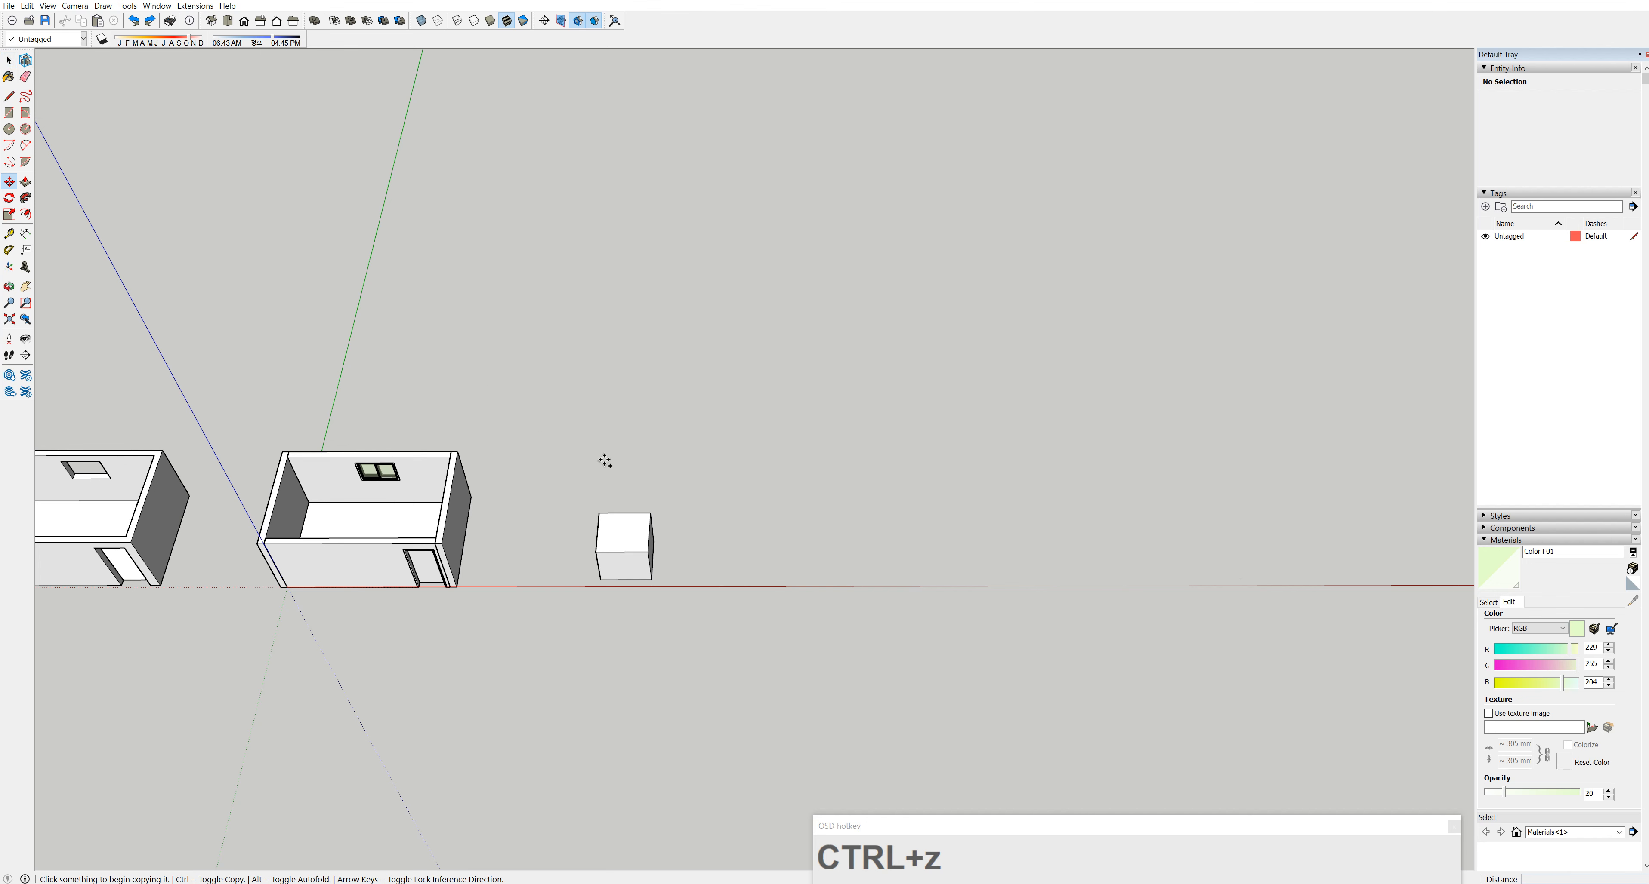
Delete the box group beside the room
{"action": "left_click", "coordinate": [9, 60]}
{"action": "left_click_drag", "start_coordinate": [602, 640], "coordinate": [596, 630]}
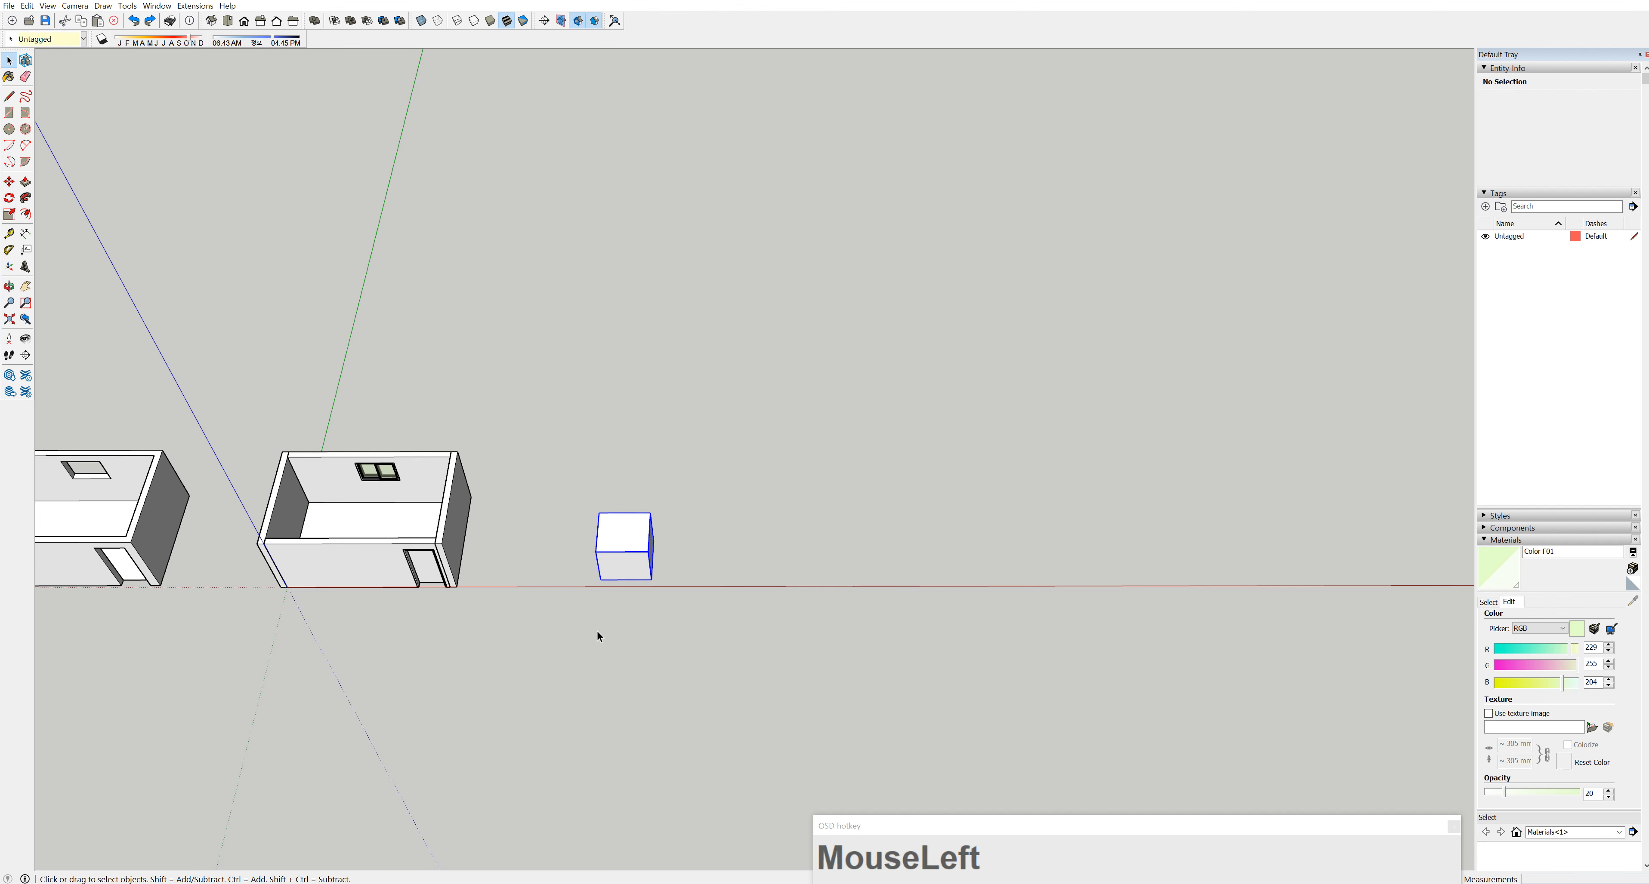
{"action": "key", "text": "Delete"}
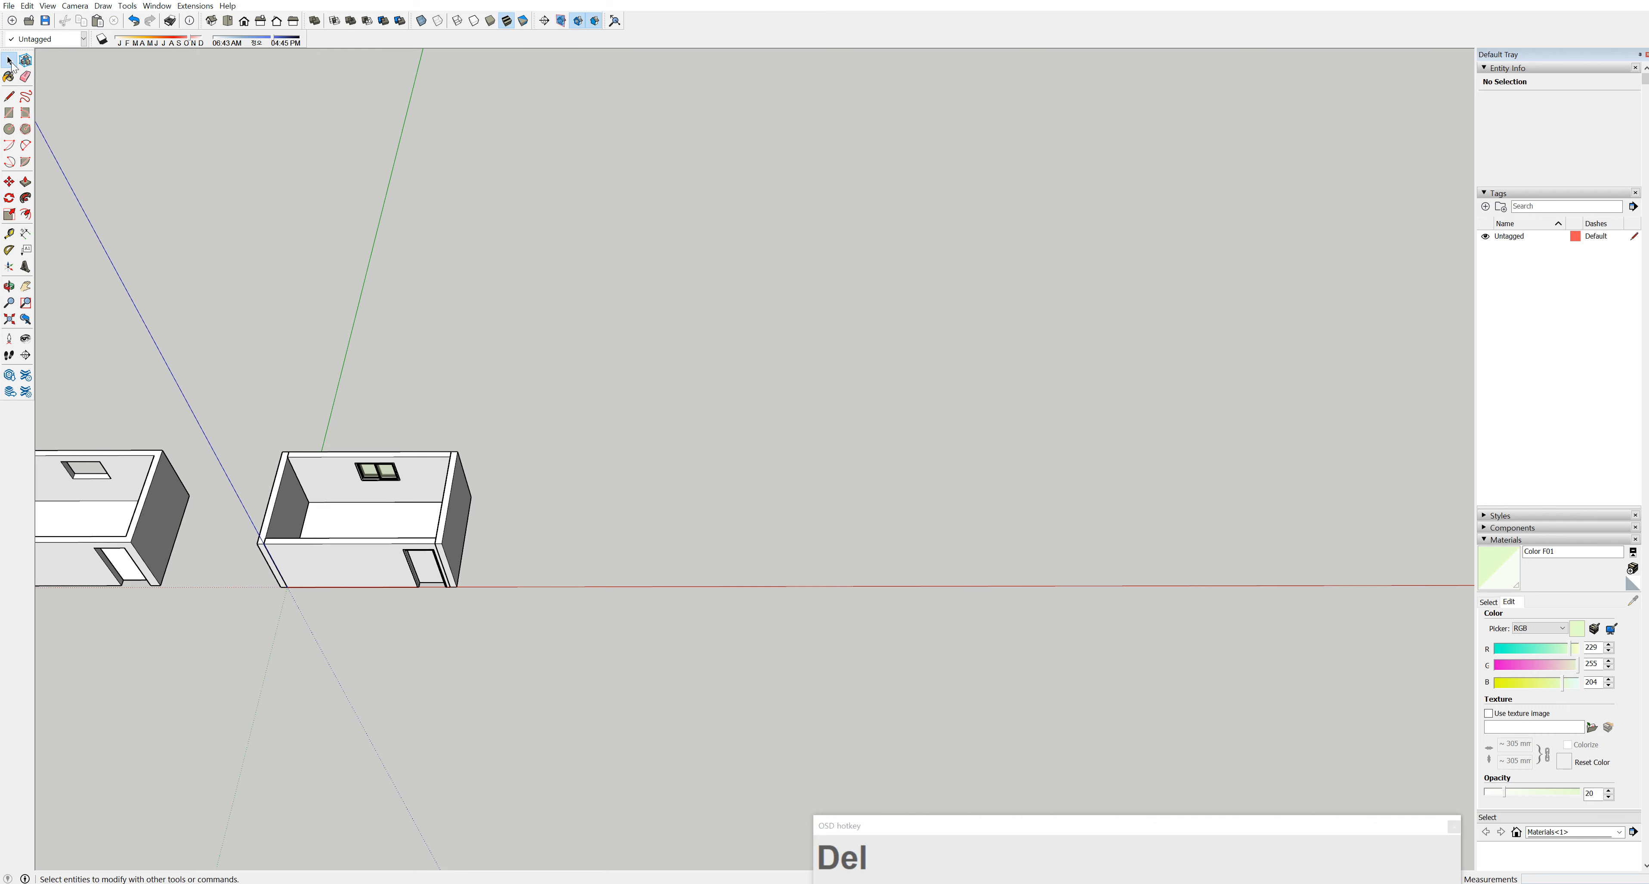
Draw a narrow ground rectangle of about 1.08 m² starting on the red axis beside the room, and pull it up about 3089 mm
{"action": "left_click", "coordinate": [9, 113]}
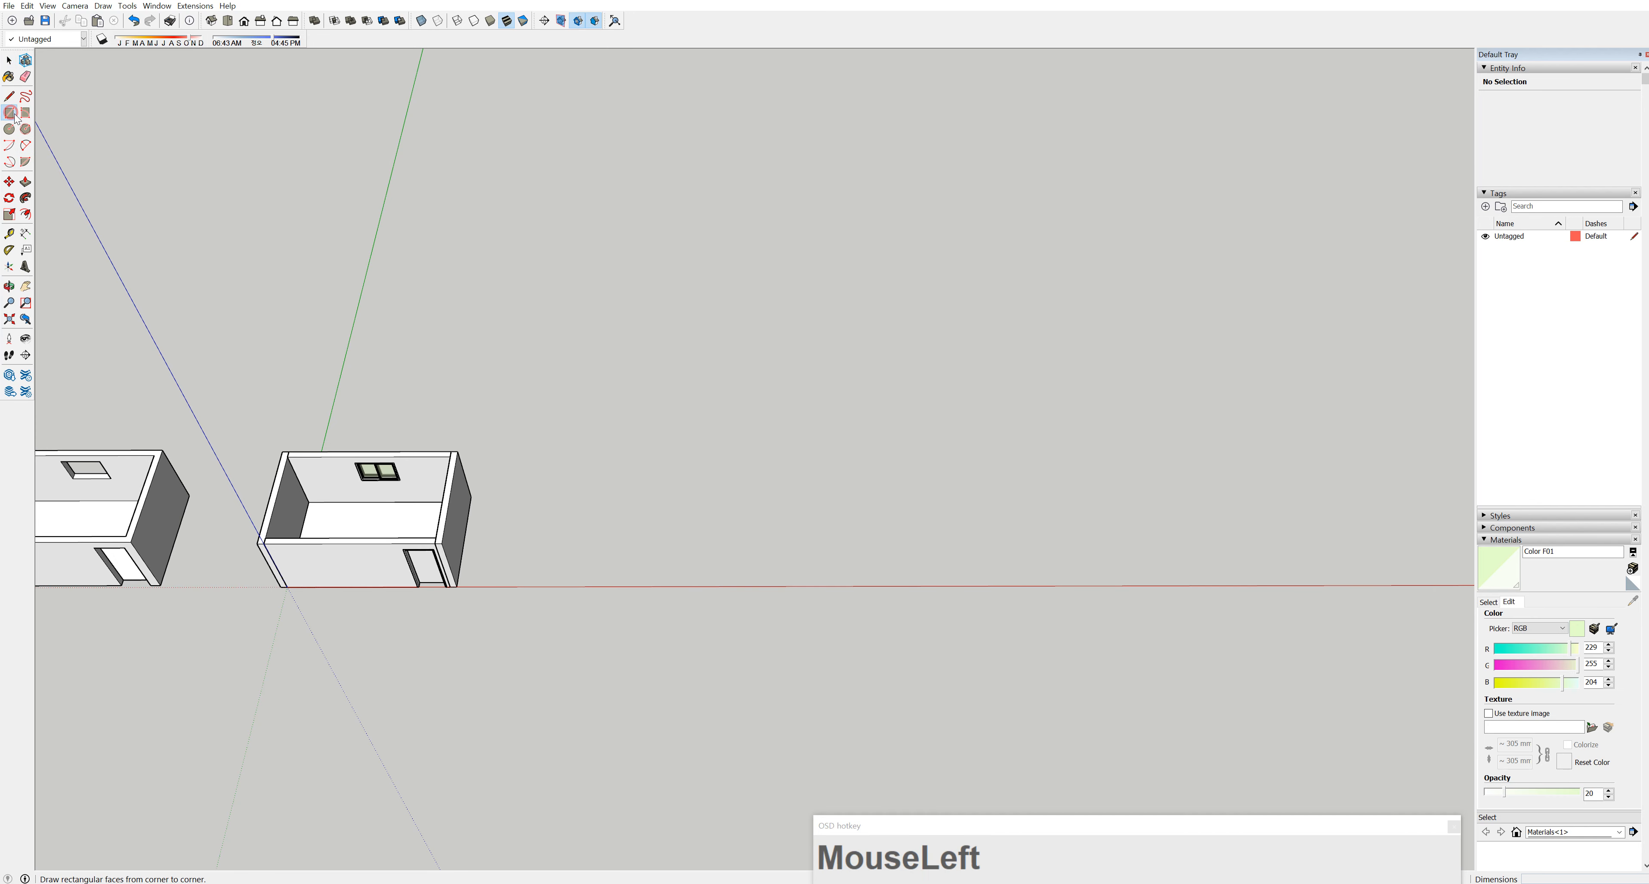
{"action": "left_click", "coordinate": [685, 585]}
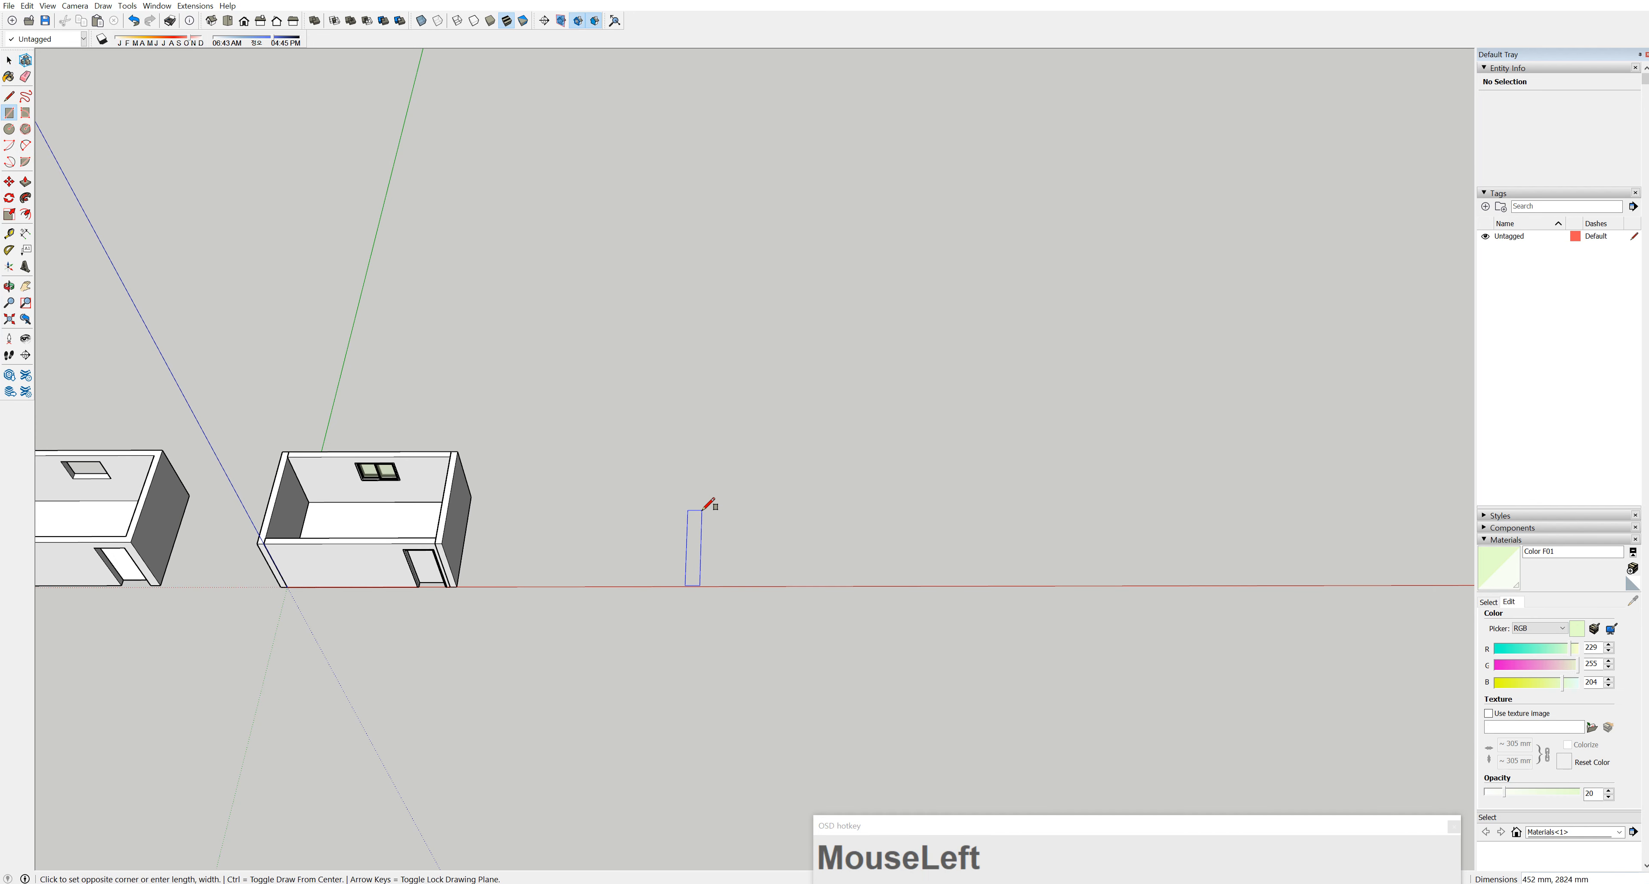
{"action": "left_click", "coordinate": [702, 510]}
{"action": "scroll", "coordinate": [701, 570], "scroll_direction": "up", "scroll_amount": 3}
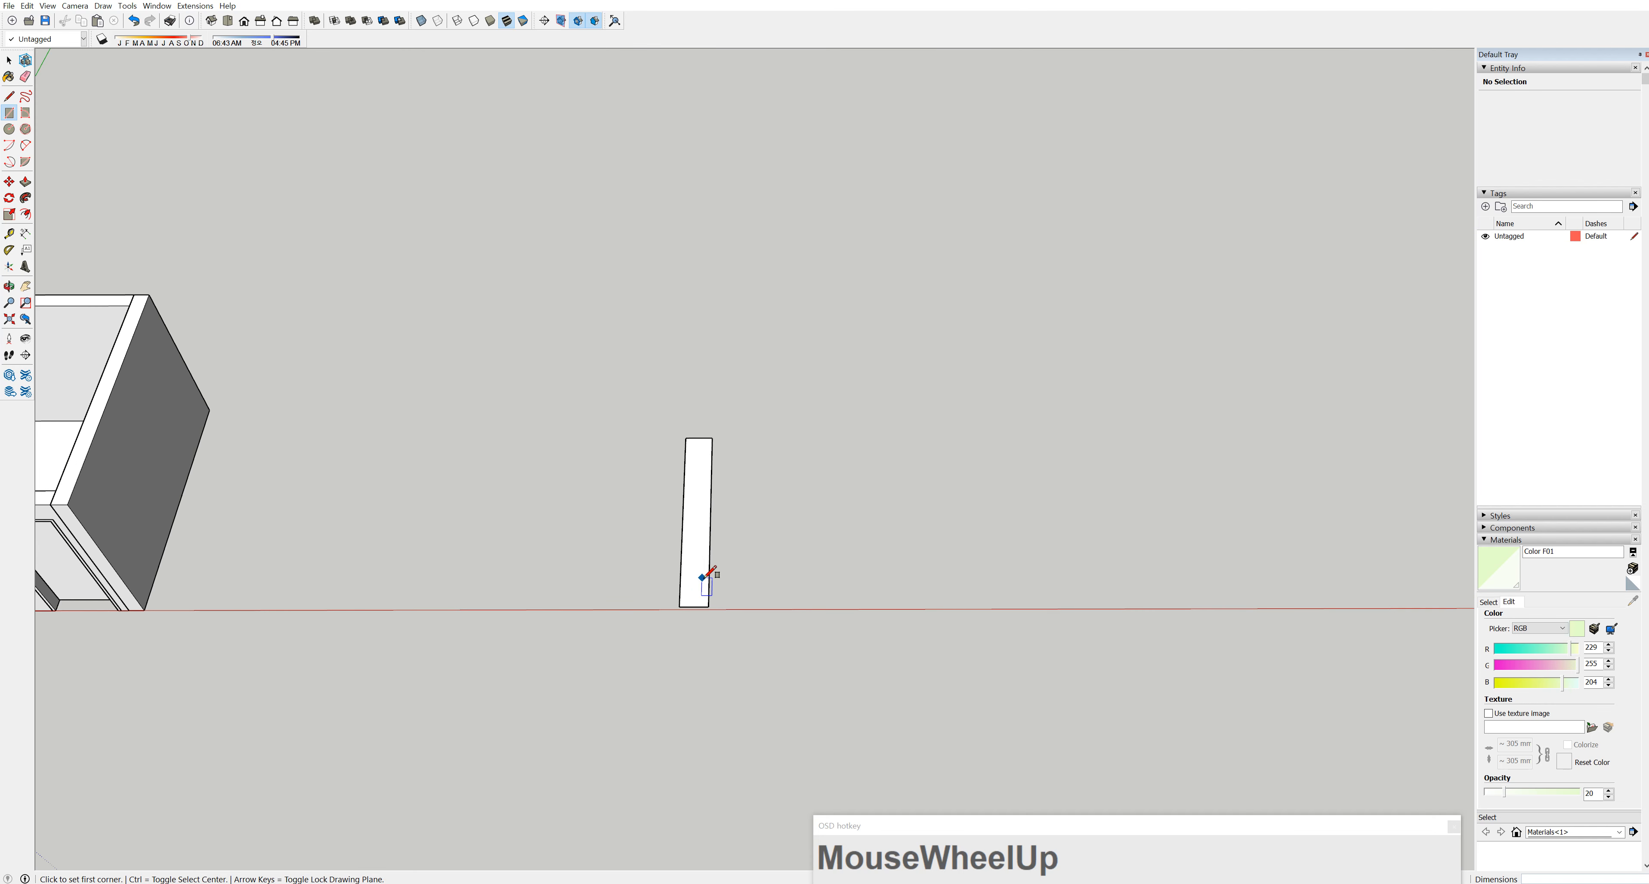
{"action": "middle_click_drag", "start_coordinate": [706, 576], "coordinate": [515, 413]}
{"action": "left_click", "coordinate": [26, 182]}
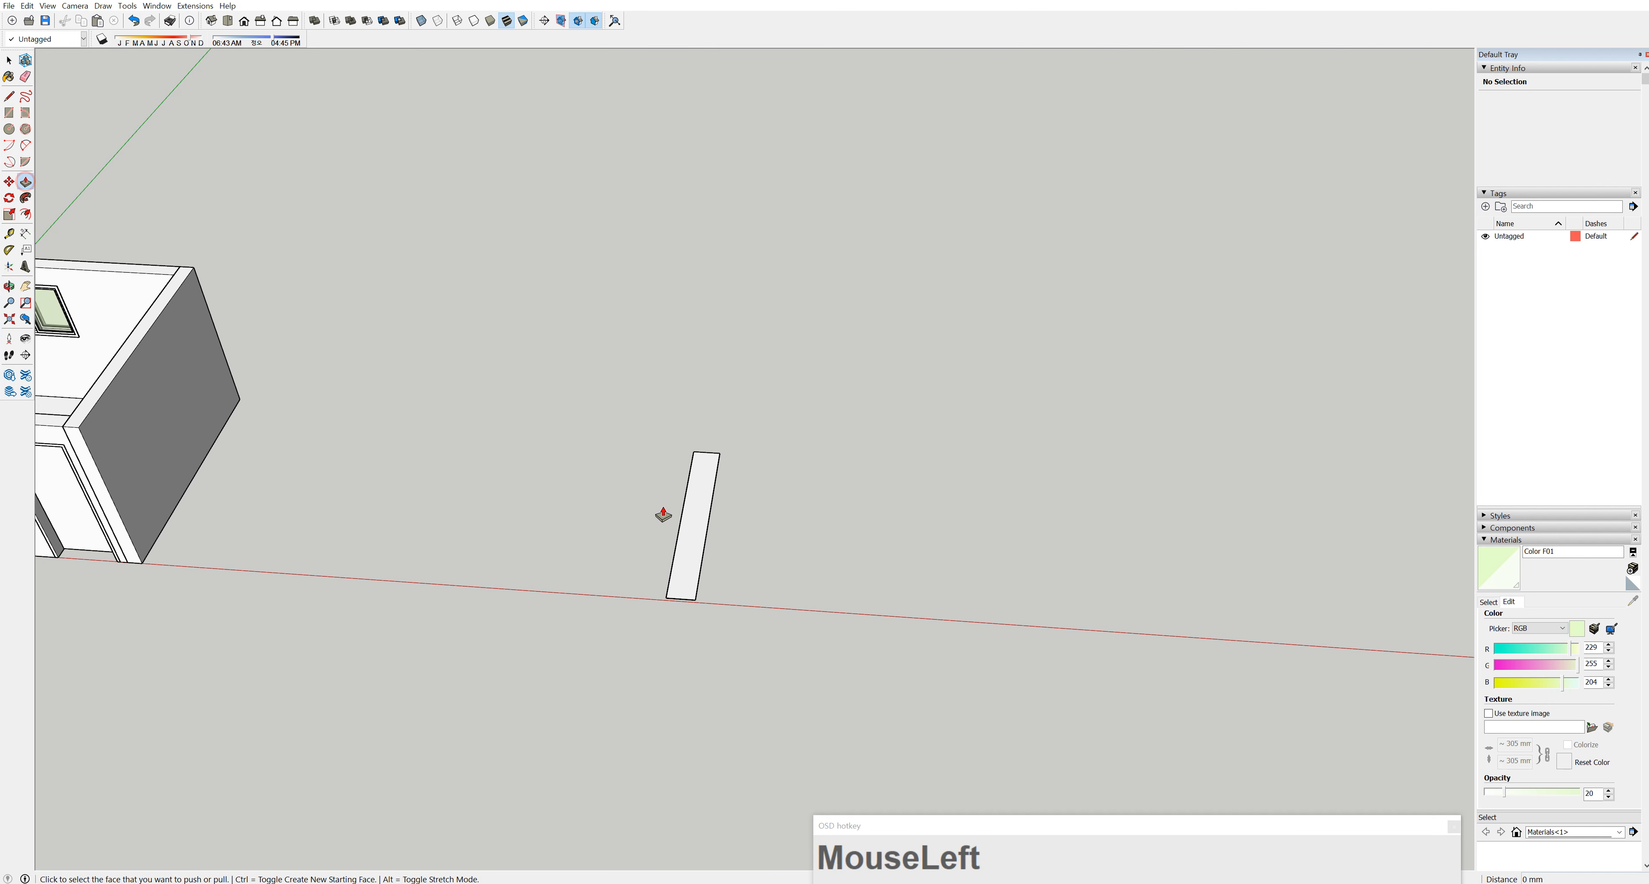
{"action": "left_click", "coordinate": [691, 543]}
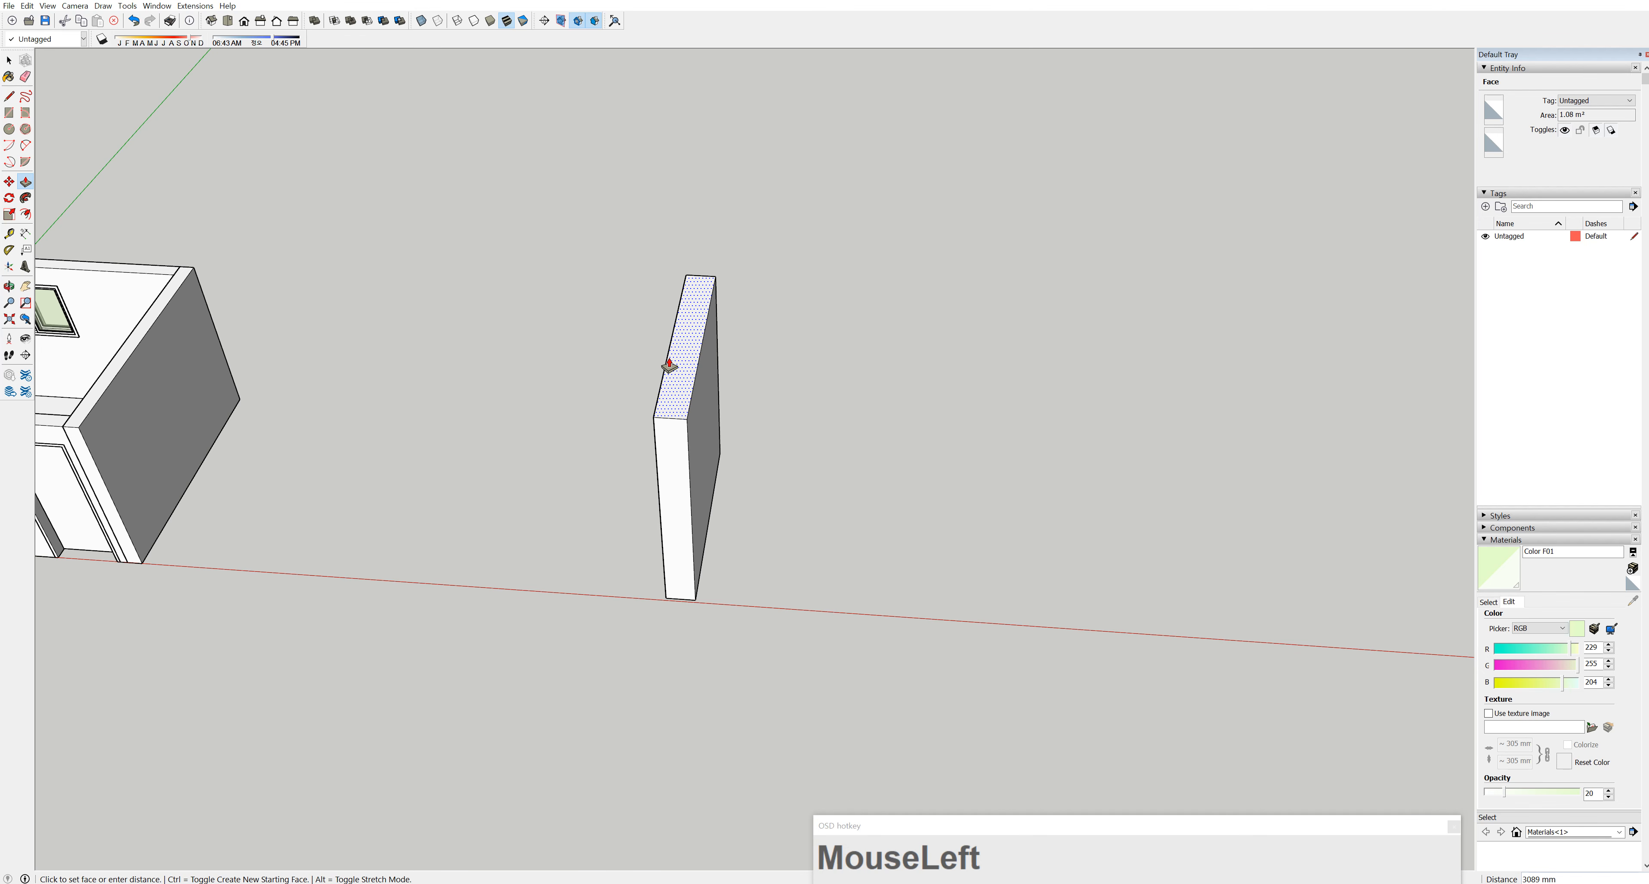
{"action": "left_click", "coordinate": [669, 366]}
{"action": "scroll", "coordinate": [670, 366], "scroll_direction": "down", "scroll_amount": 6}
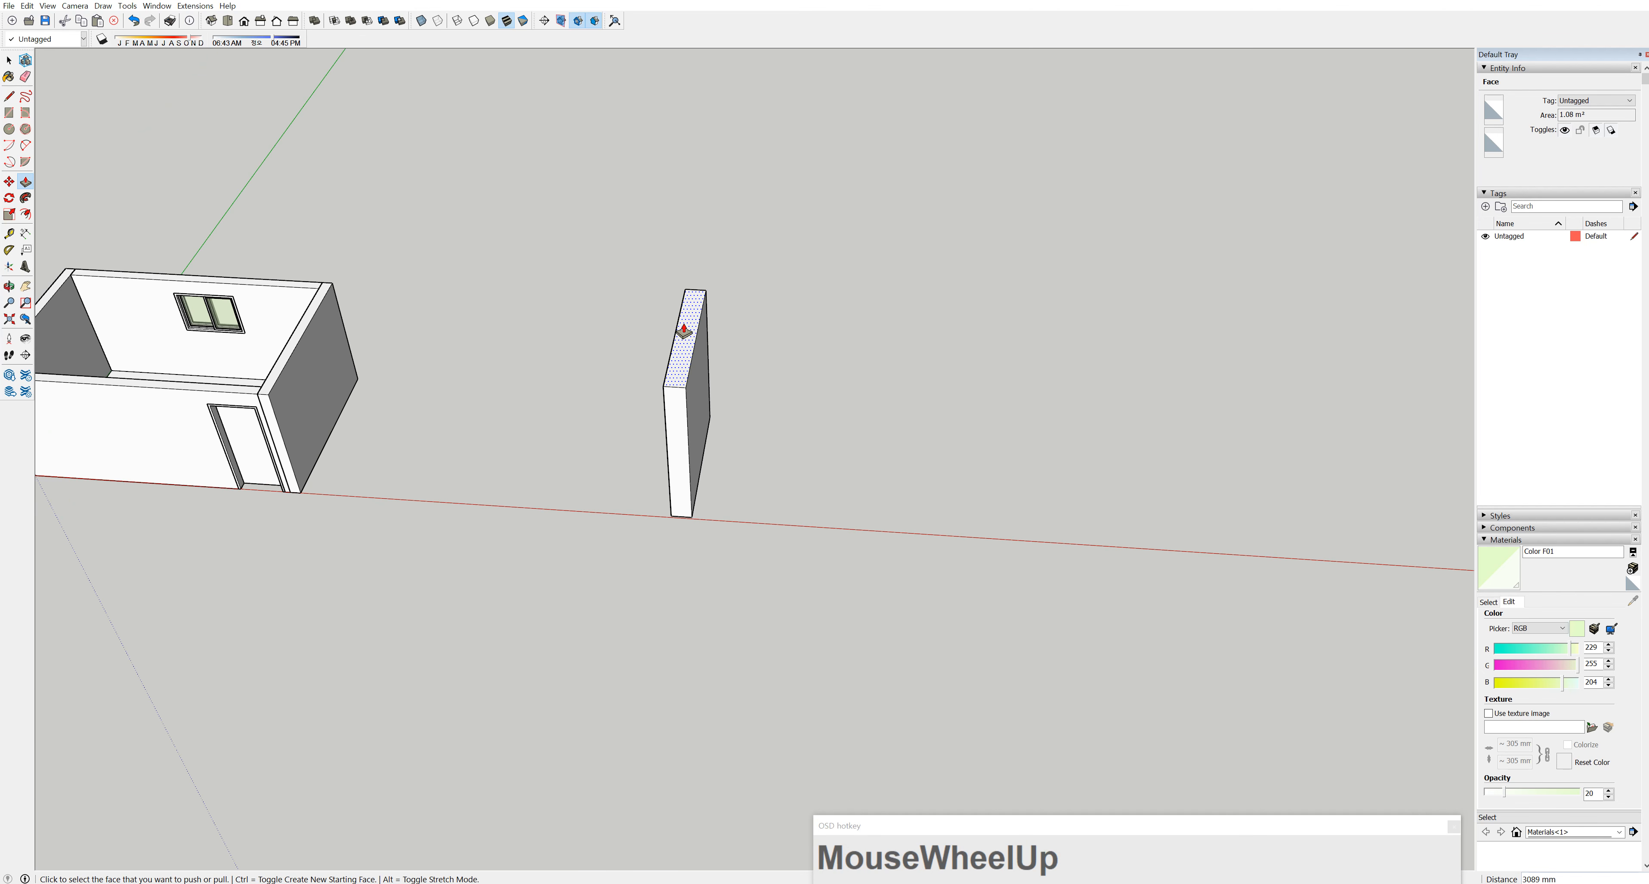
{"action": "middle_click_drag", "start_coordinate": [670, 368], "coordinate": [695, 491]}
Select all faces and edges of the new upright slab and make them a group
{"action": "key", "text": "space"}
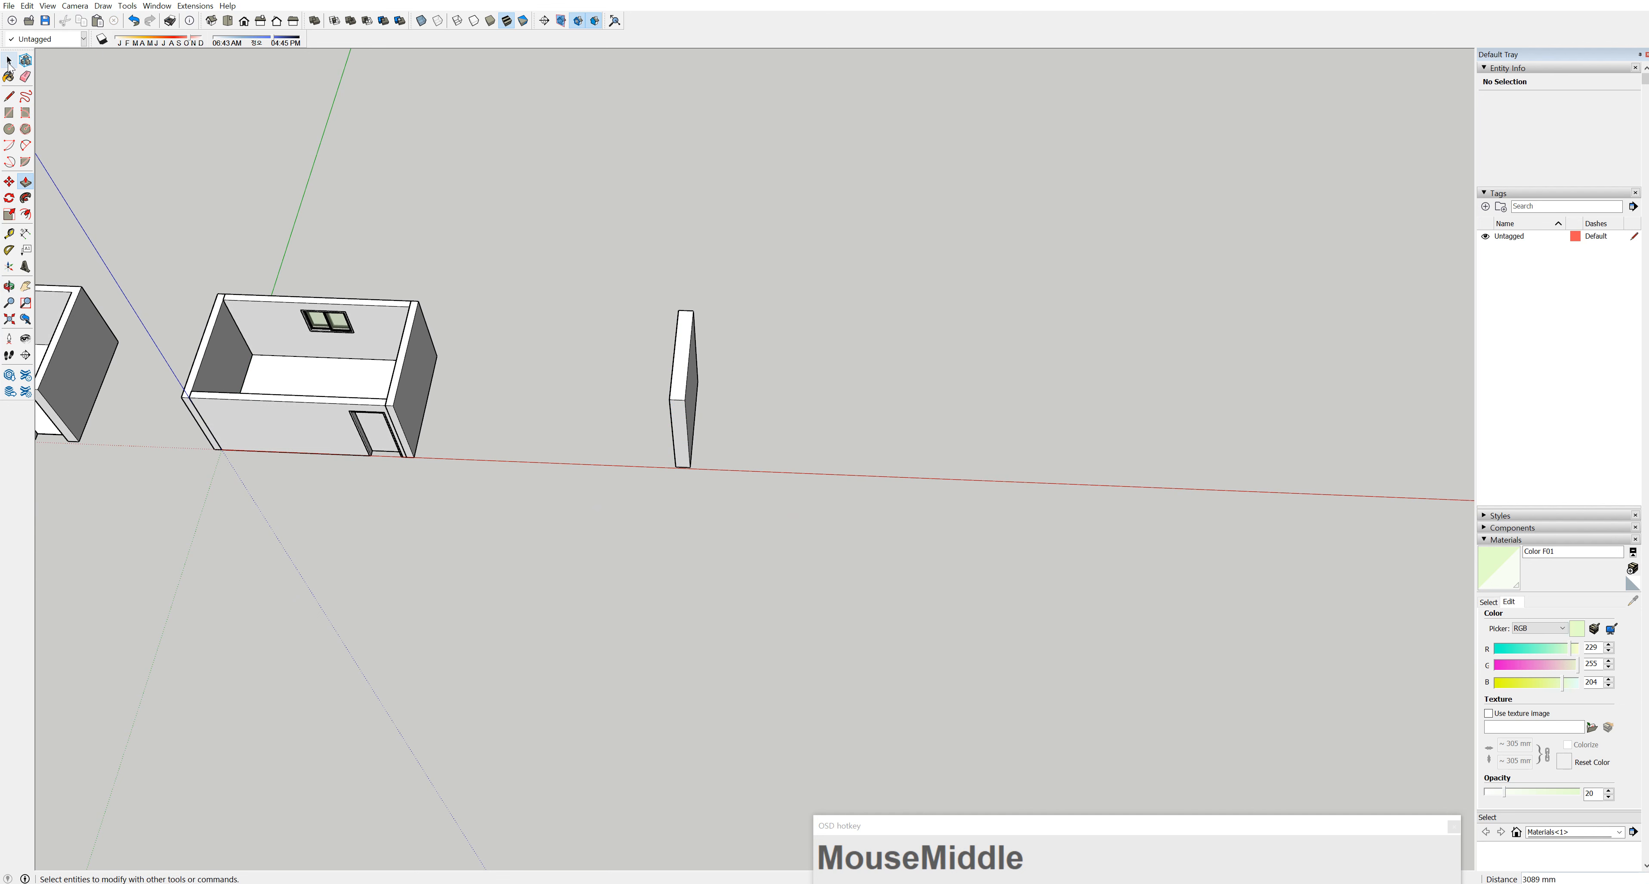
{"action": "left_click_drag", "start_coordinate": [579, 234], "coordinate": [819, 550]}
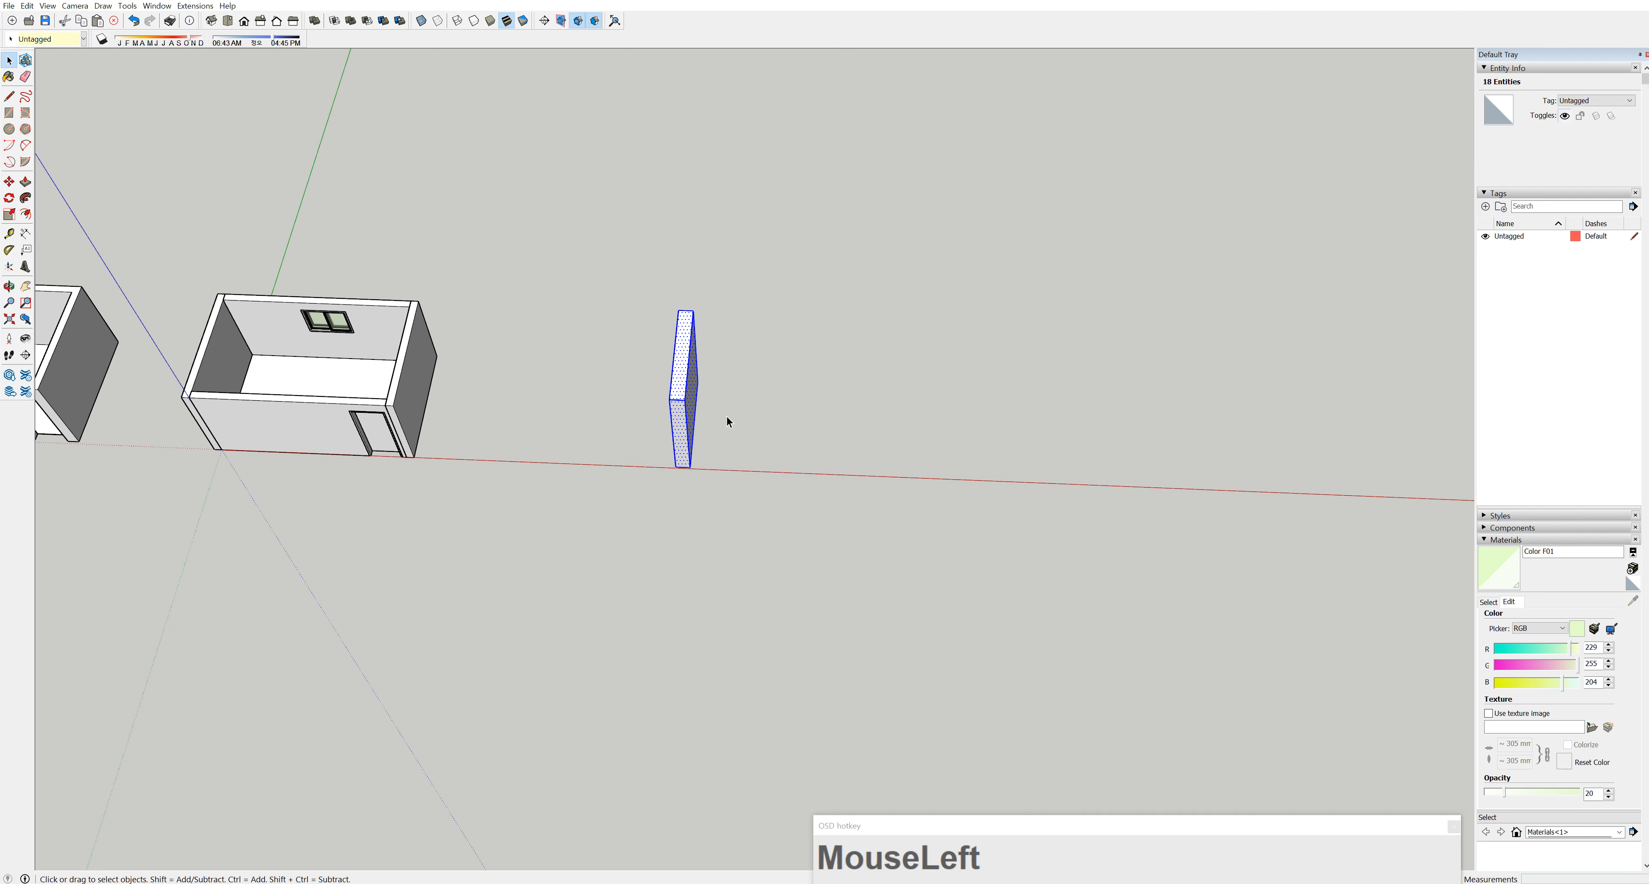
{"action": "right_click", "coordinate": [681, 351]}
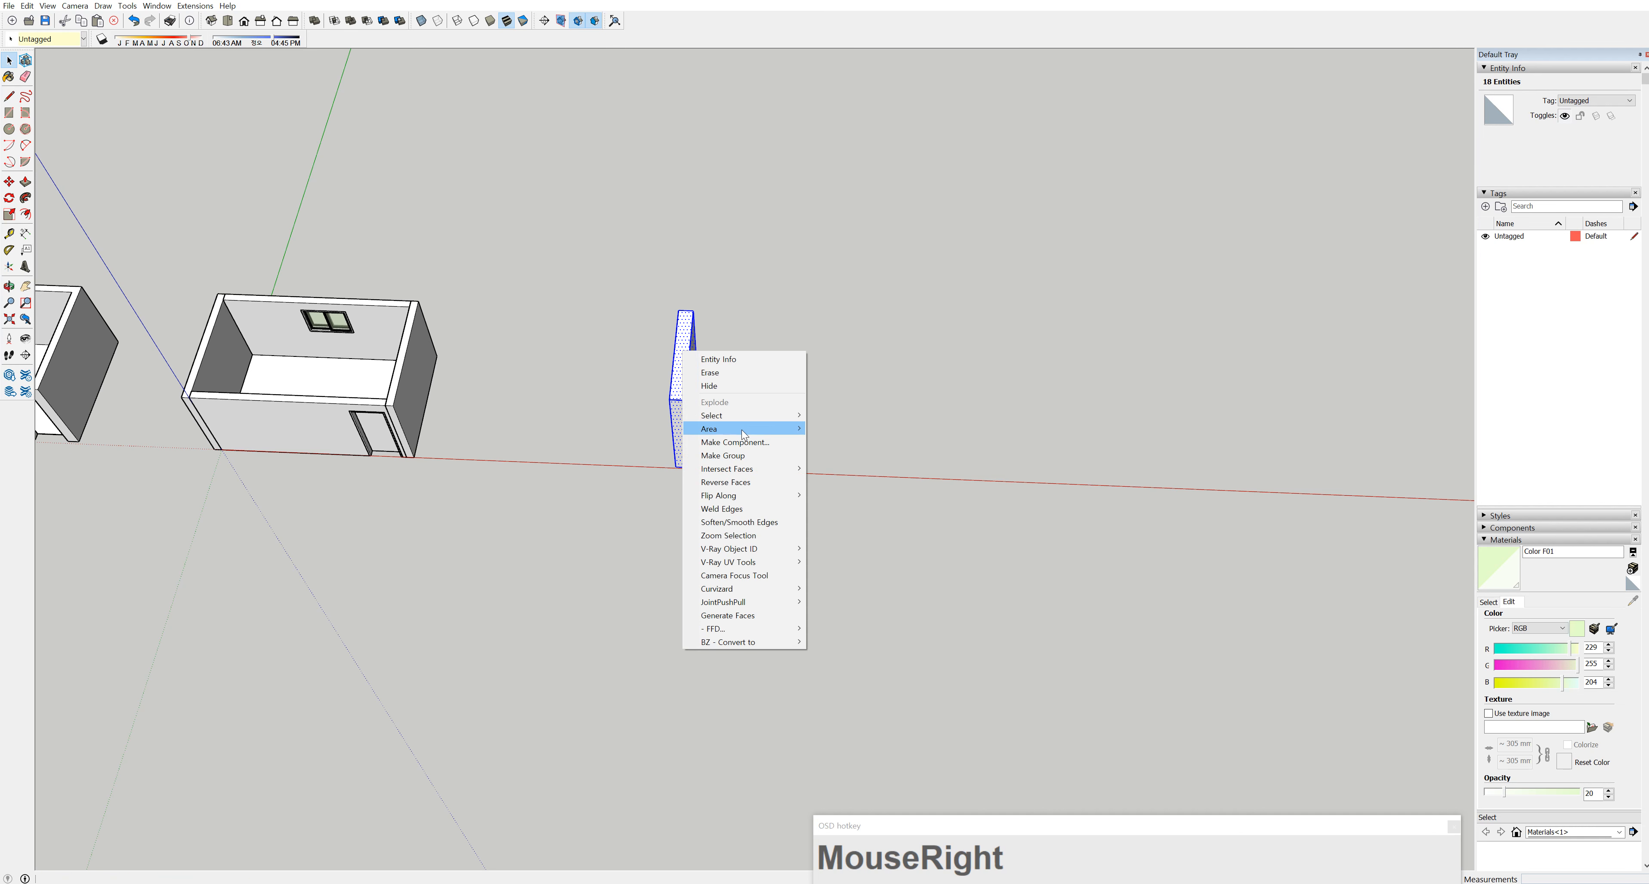
{"action": "left_click", "coordinate": [744, 455]}
{"action": "scroll", "coordinate": [668, 424], "scroll_direction": "up", "scroll_amount": 2}
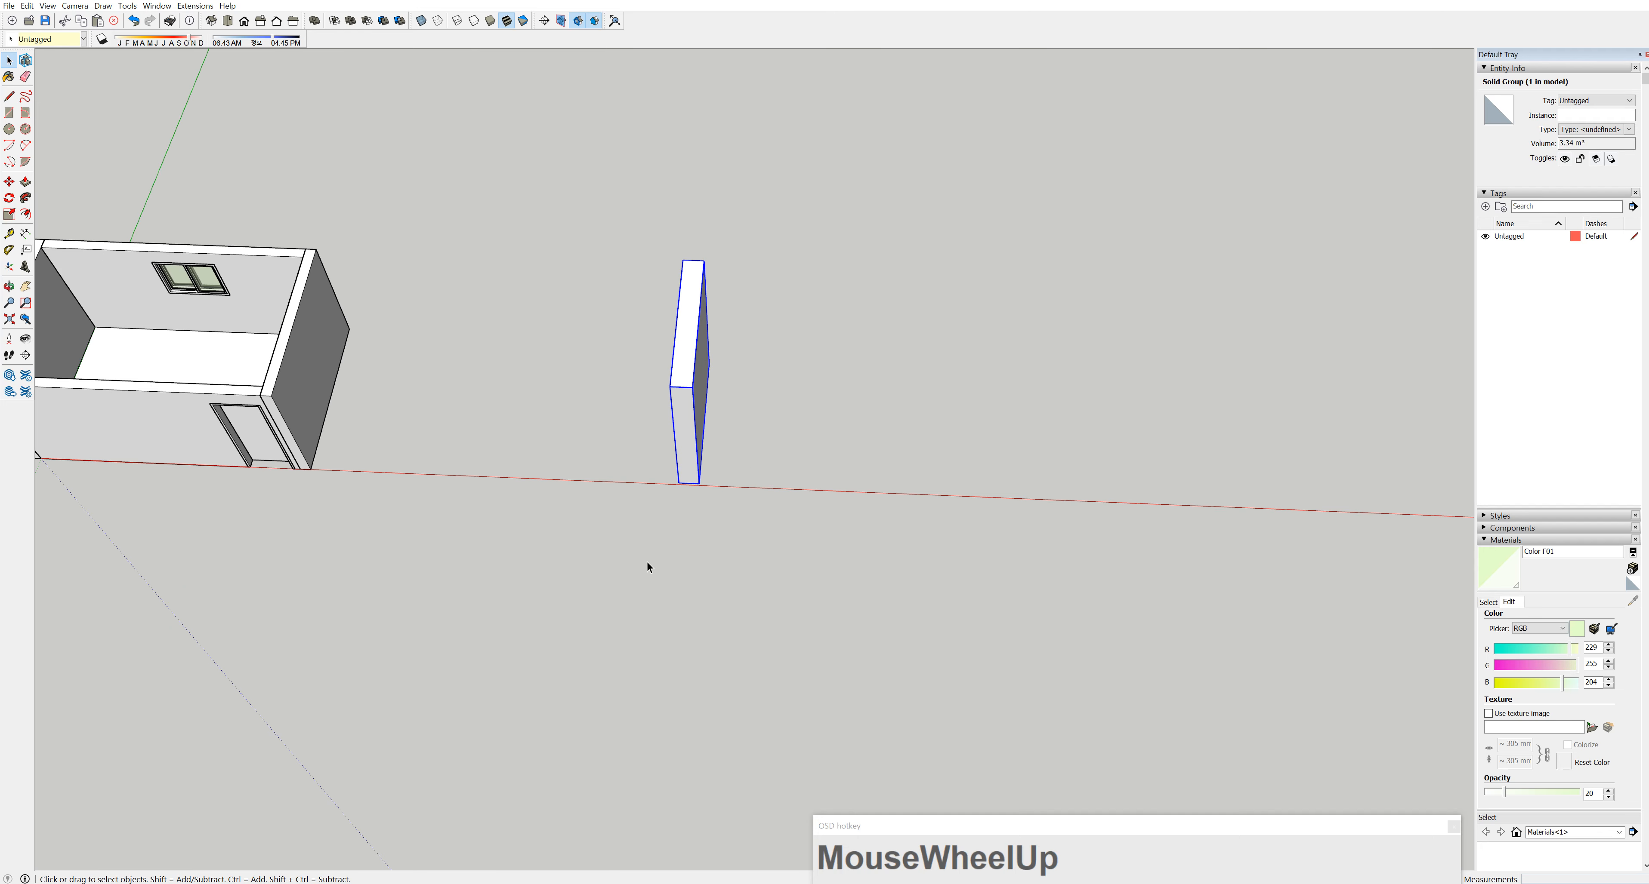
Try locking the Rotate plane to the red, green and blue axes and parallel to a face at the slab's base corner
{"action": "left_click", "coordinate": [9, 198]}
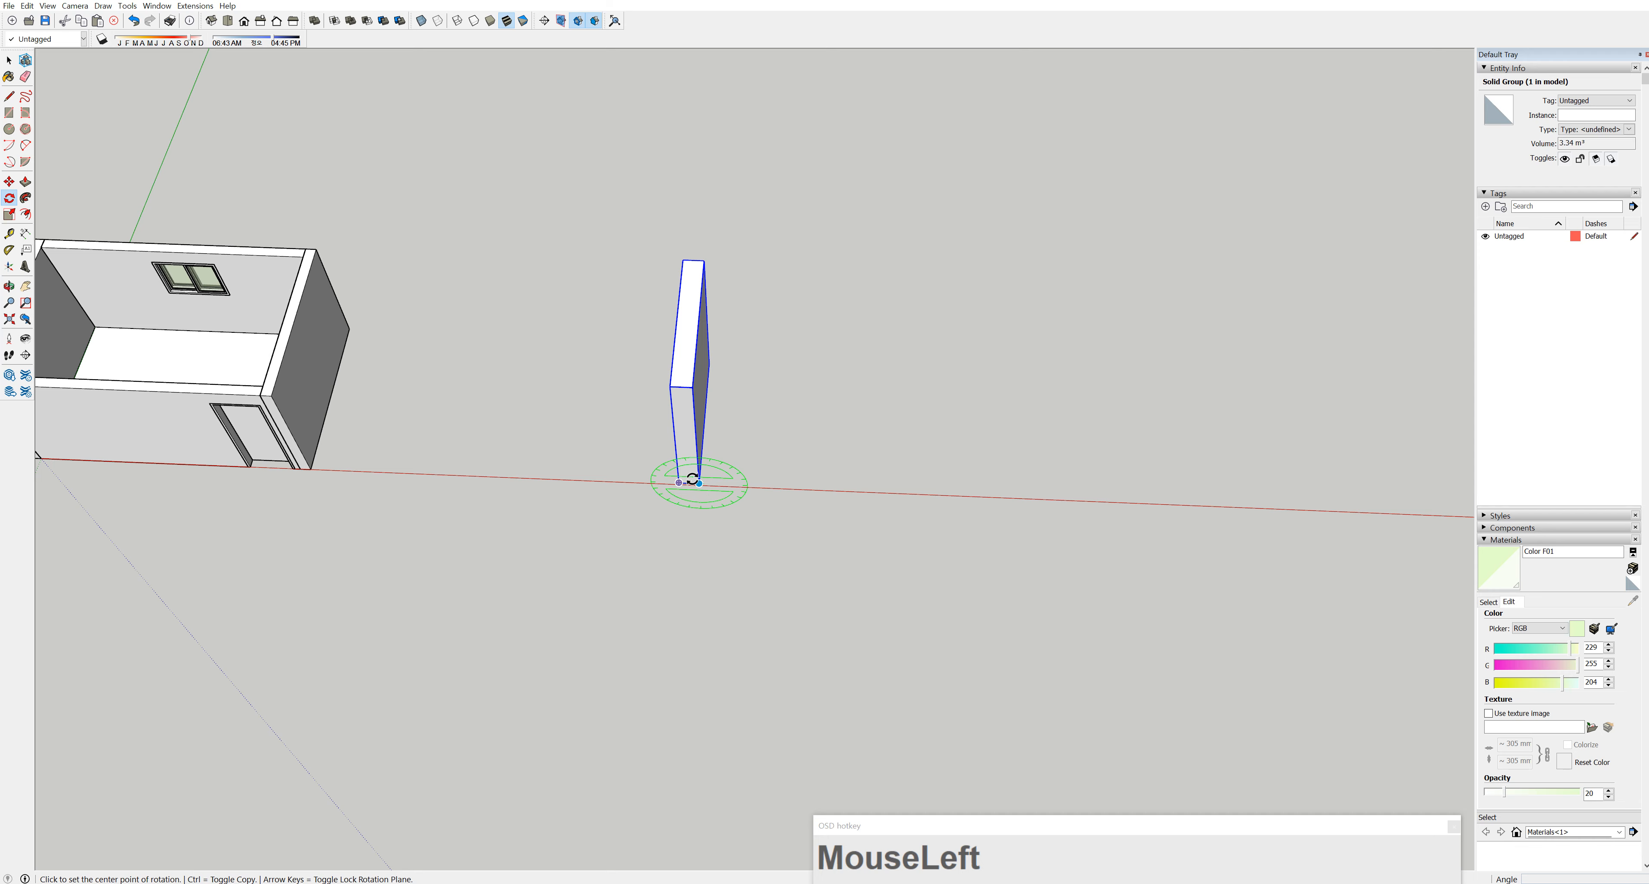
{"action": "key", "text": "Right"}
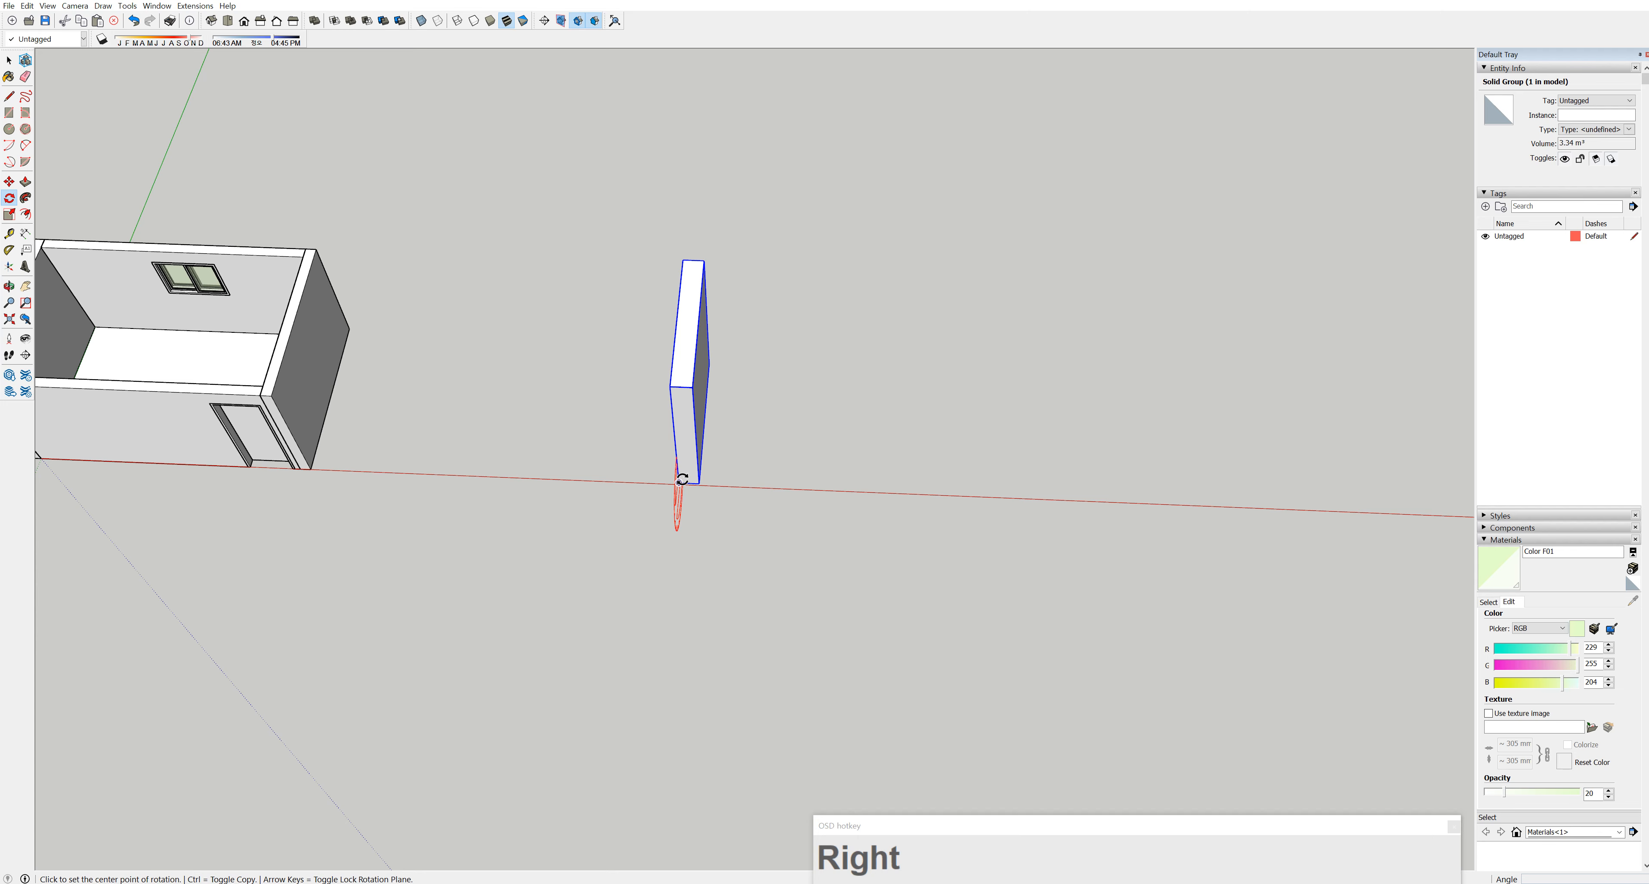
{"action": "key", "text": "Left"}
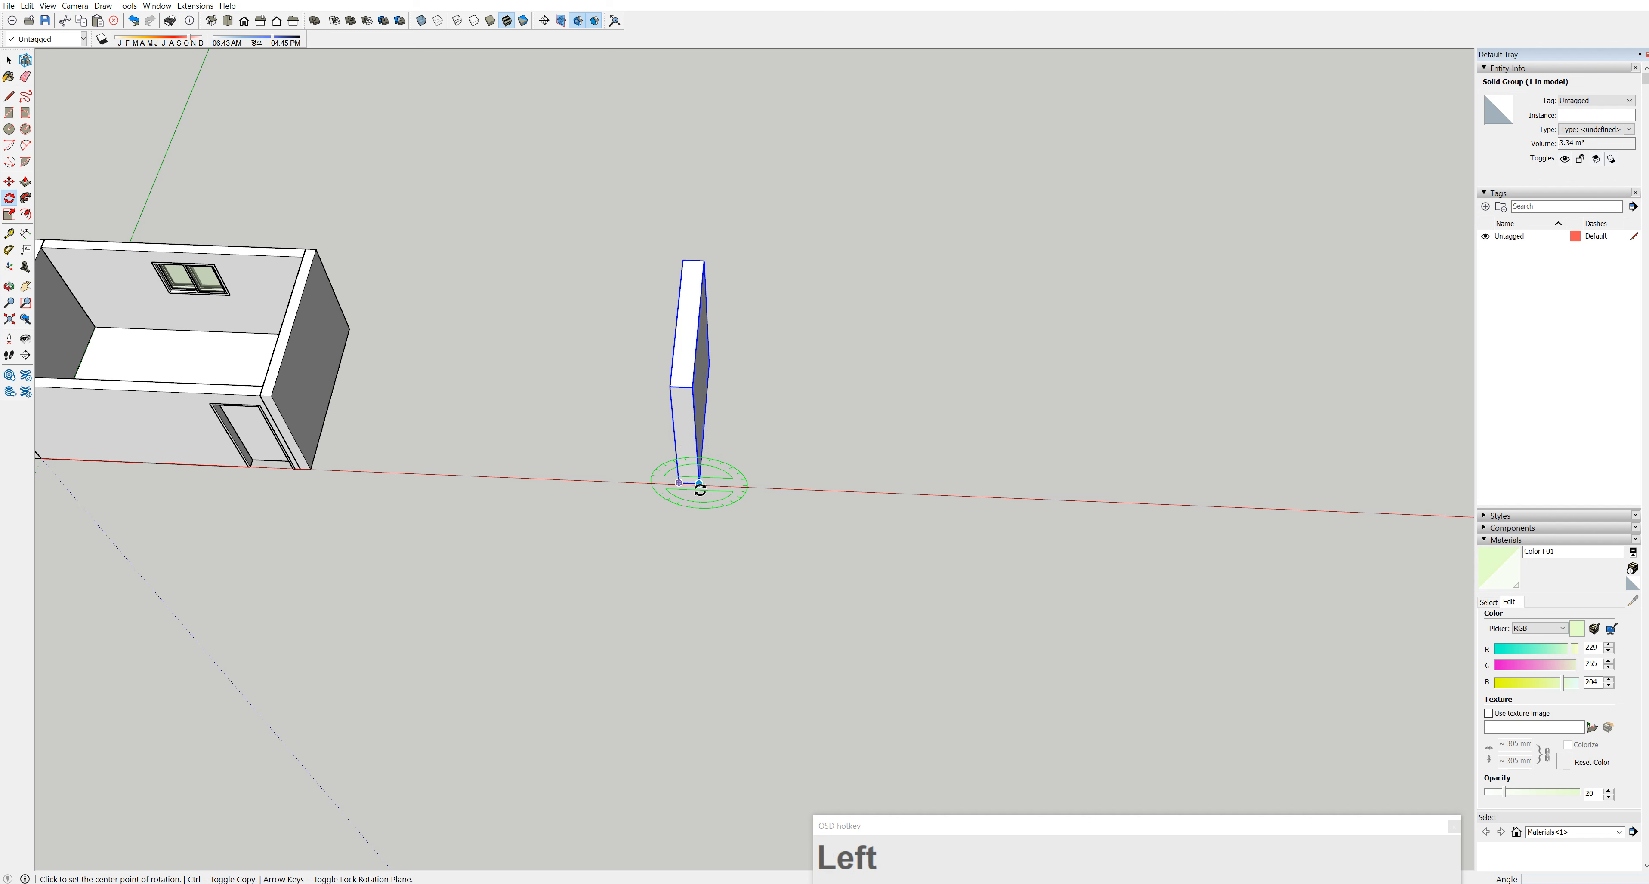
{"action": "key", "text": "Up"}
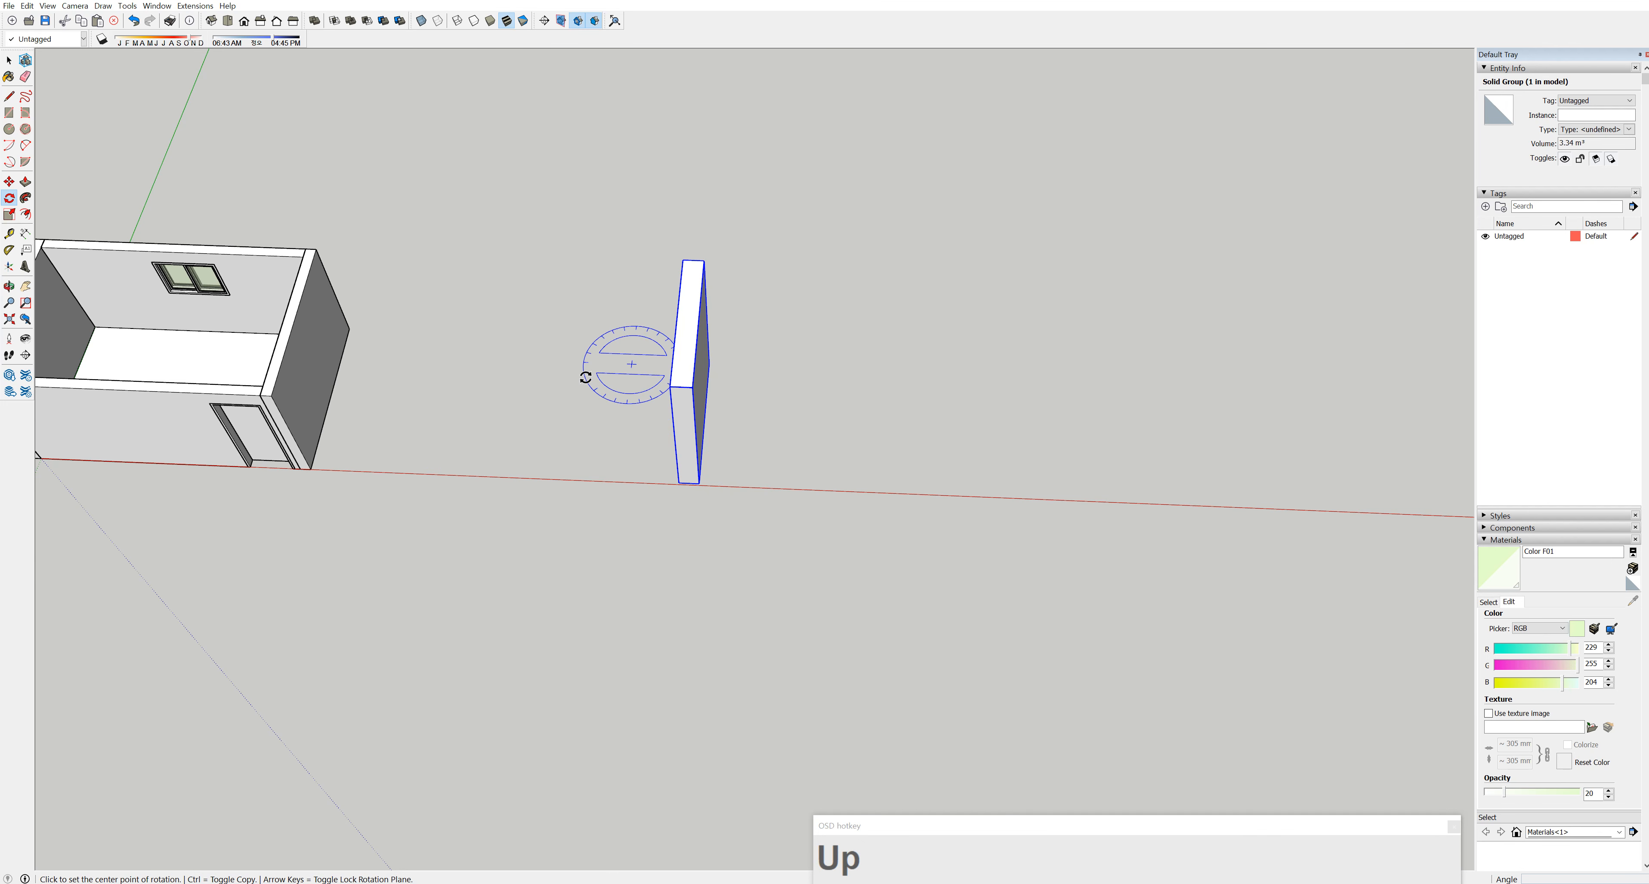
{"action": "key", "text": "Right"}
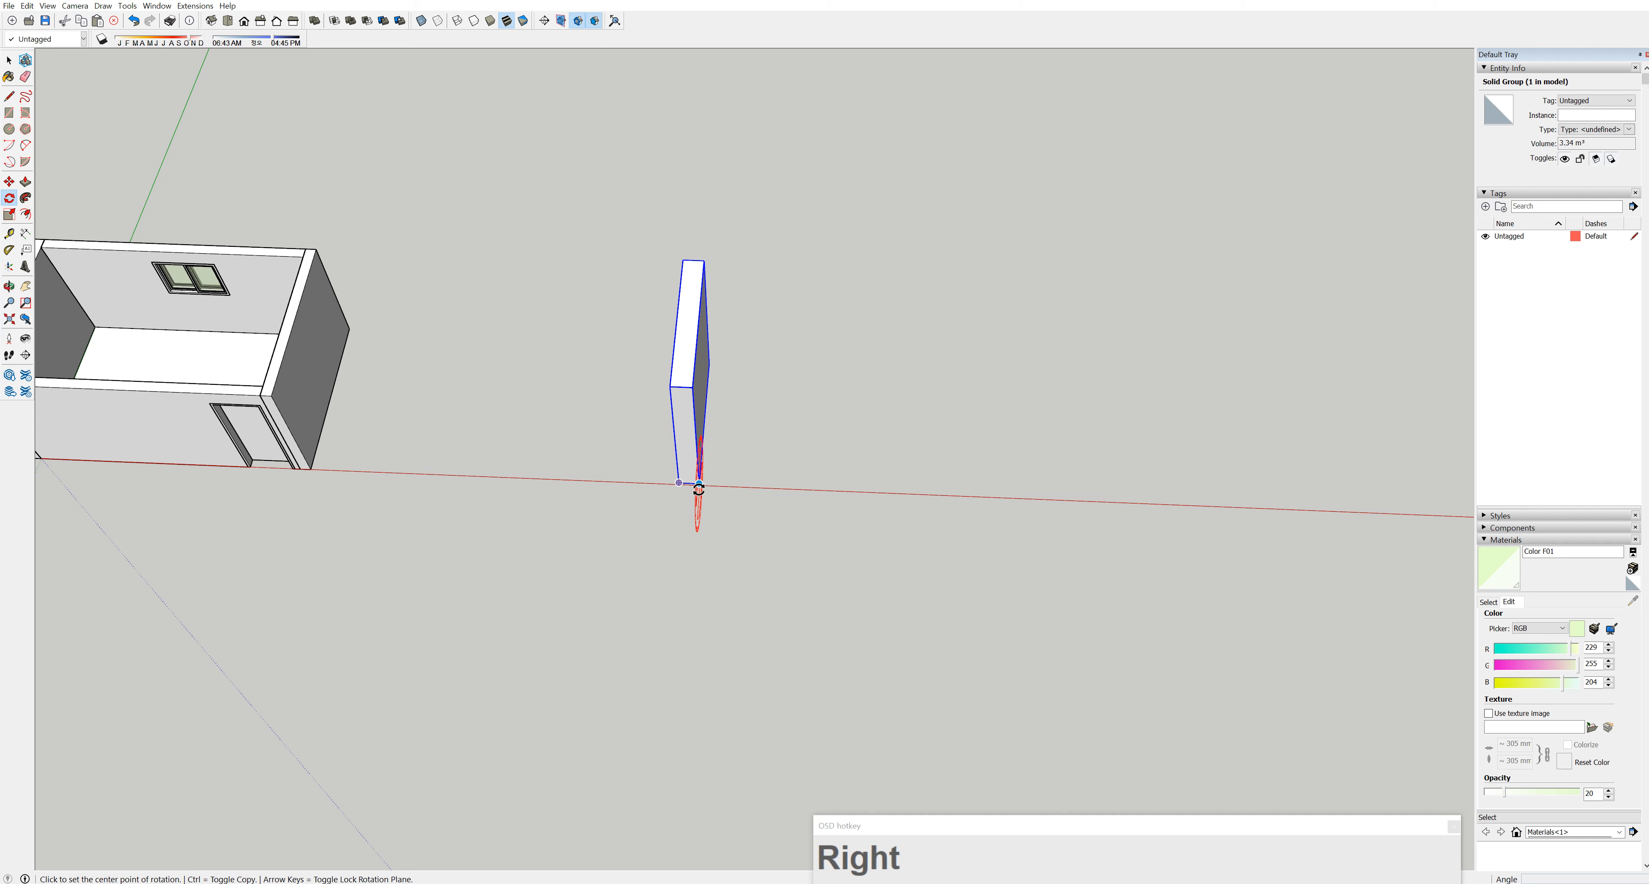
{"action": "key", "text": "Left"}
{"action": "key", "text": "Up"}
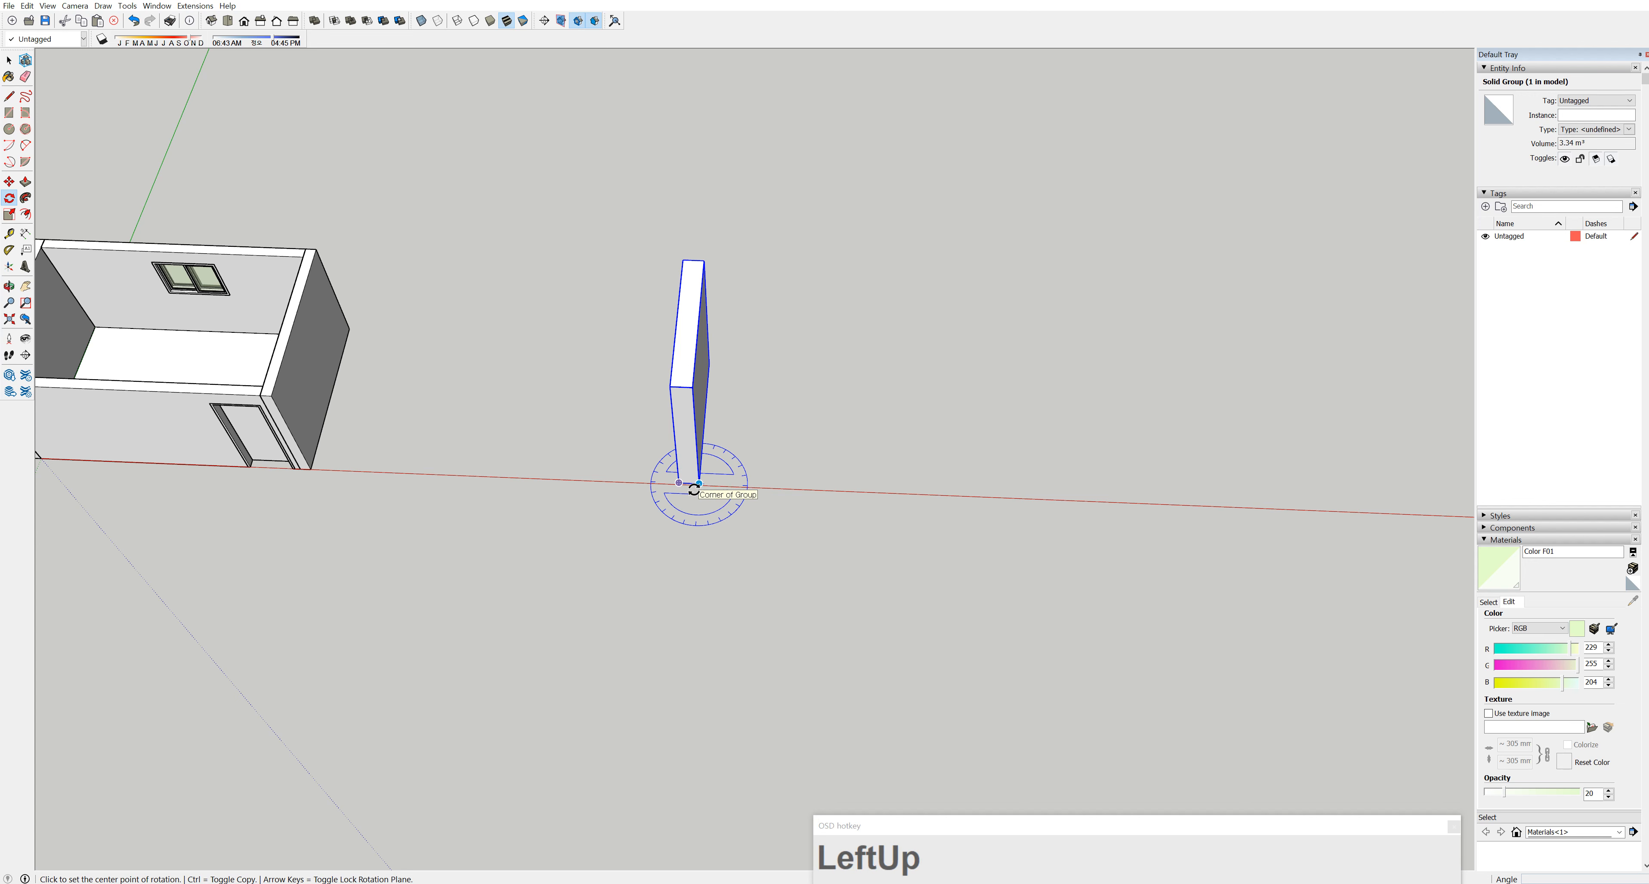
{"action": "key", "text": "Up"}
{"action": "key", "text": "Down"}
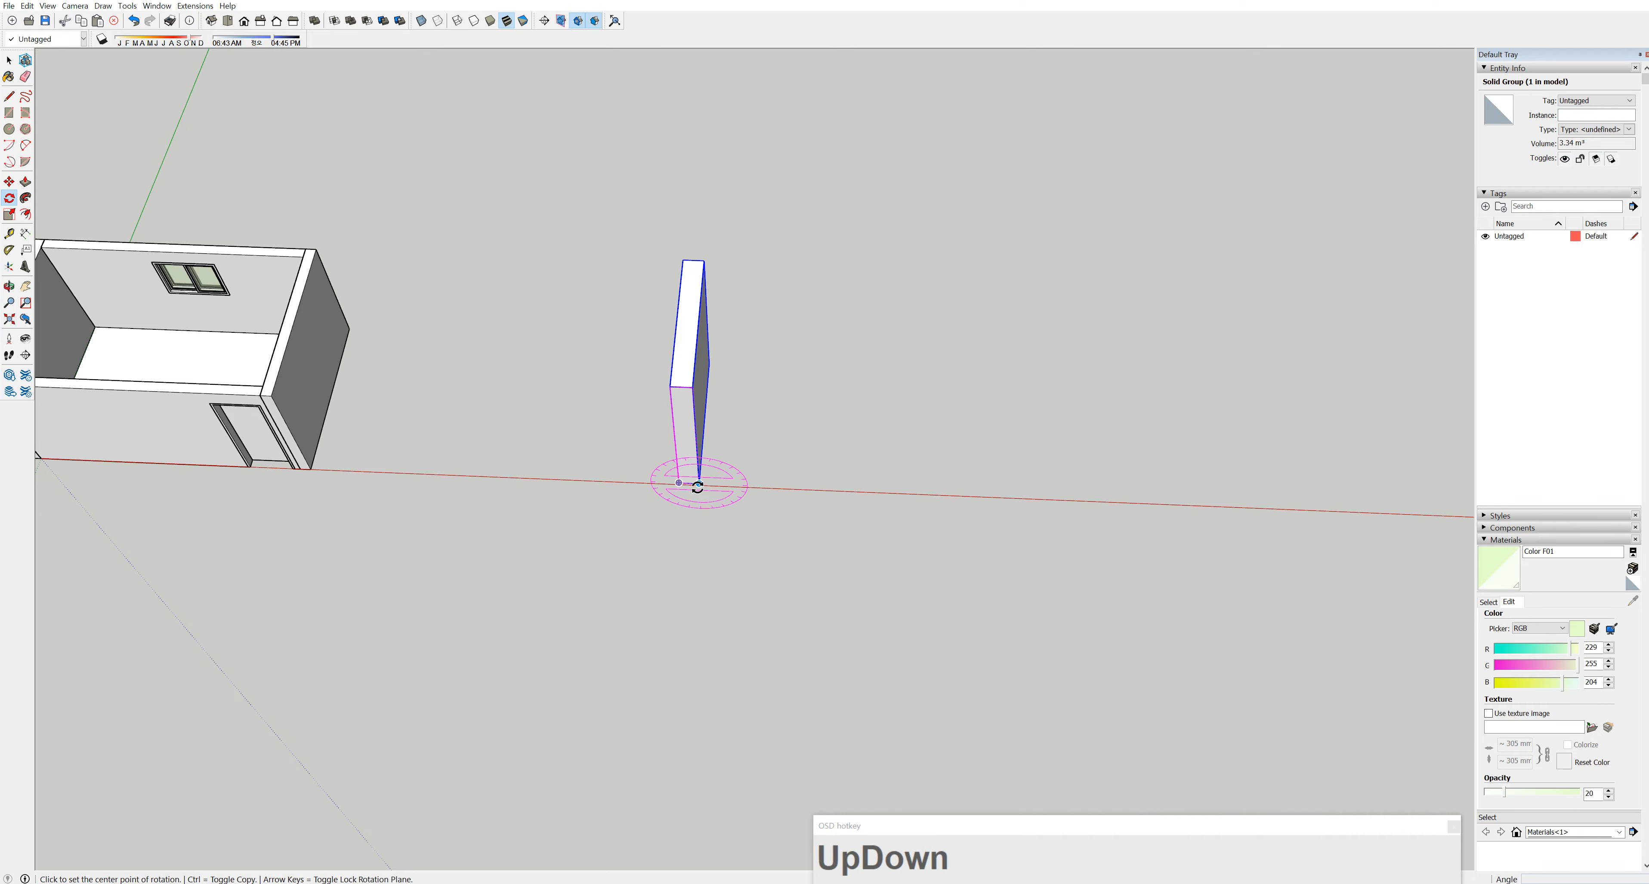
{"action": "key", "text": "Right"}
{"action": "middle_click_drag", "start_coordinate": [696, 483], "coordinate": [732, 471]}
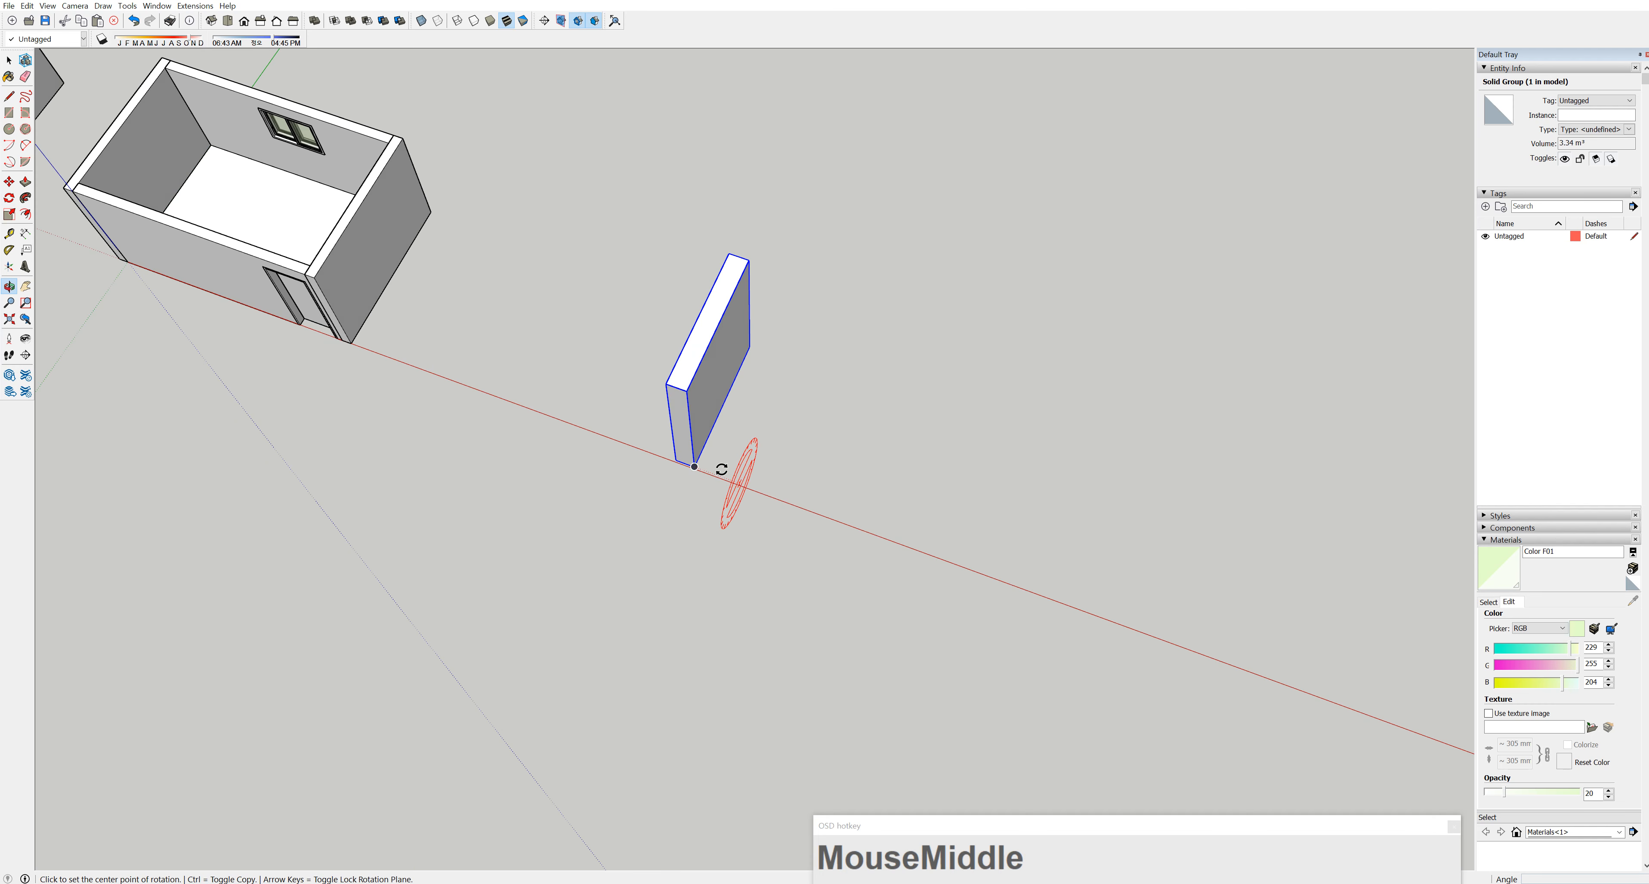
Try rotating the slab group 45 degrees about the blue axis at its base corner, and undo the rotation
{"action": "key", "text": "Up"}
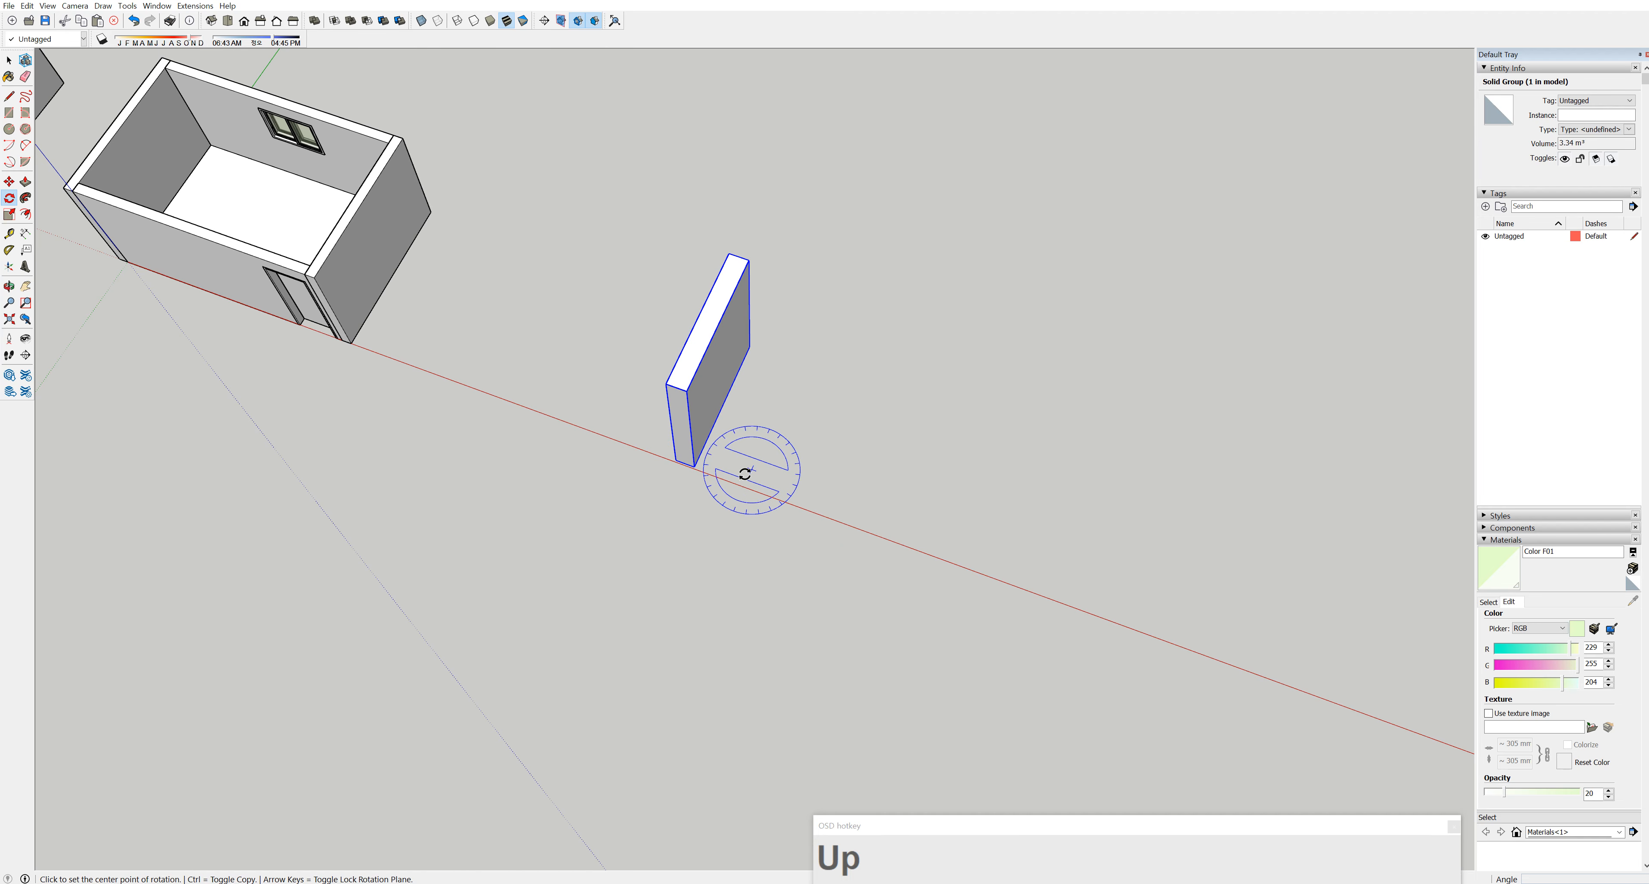
{"action": "left_click", "coordinate": [694, 469]}
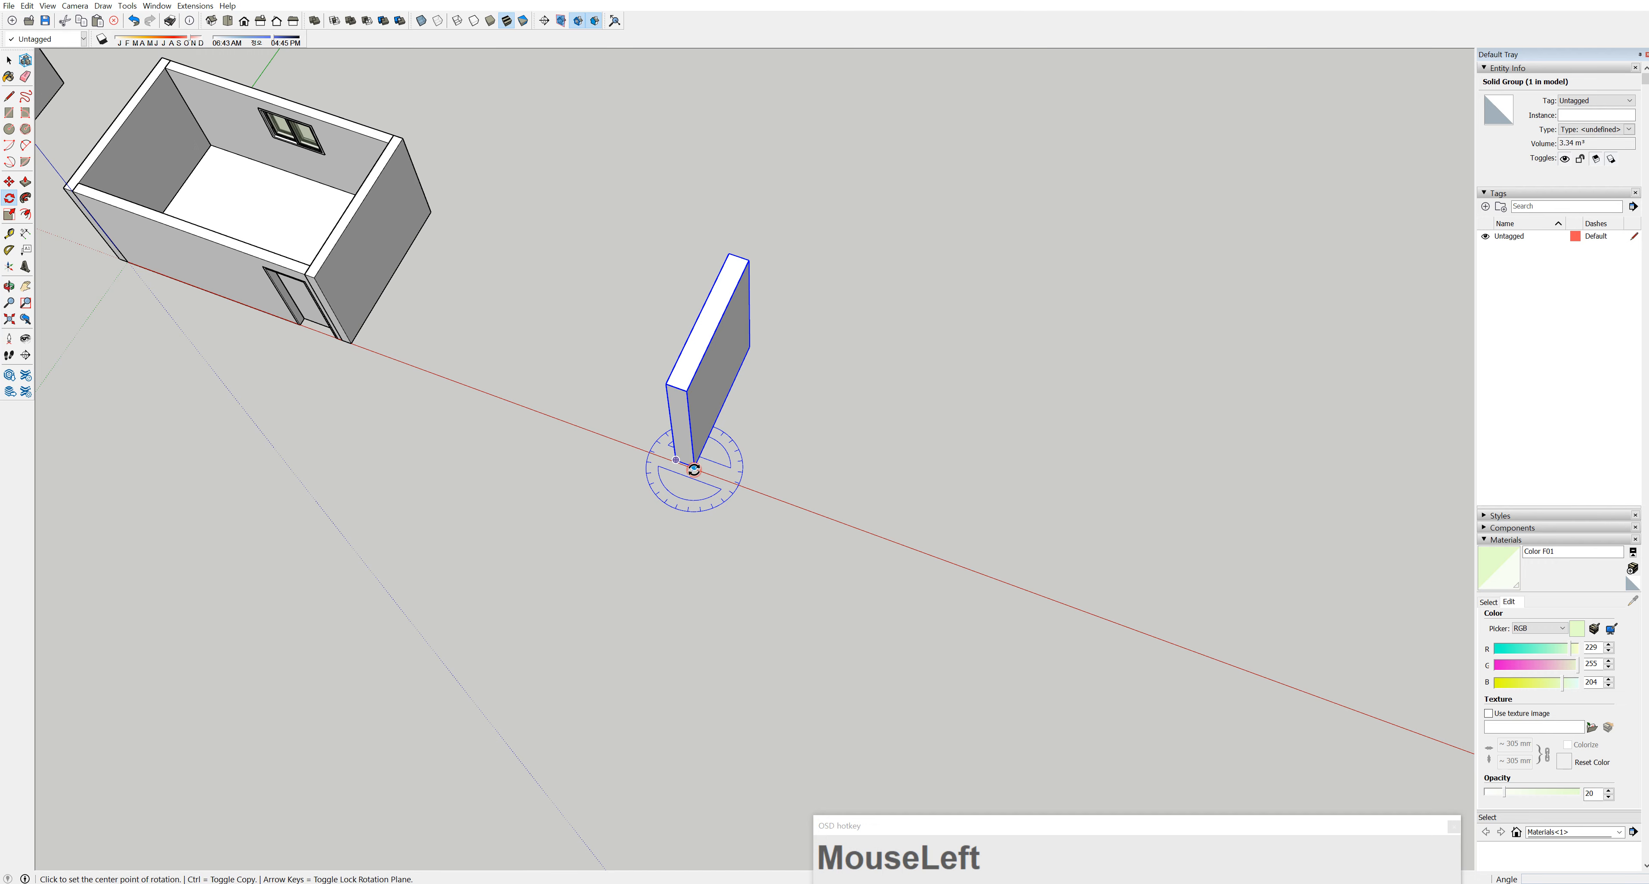
{"action": "left_click", "coordinate": [730, 389]}
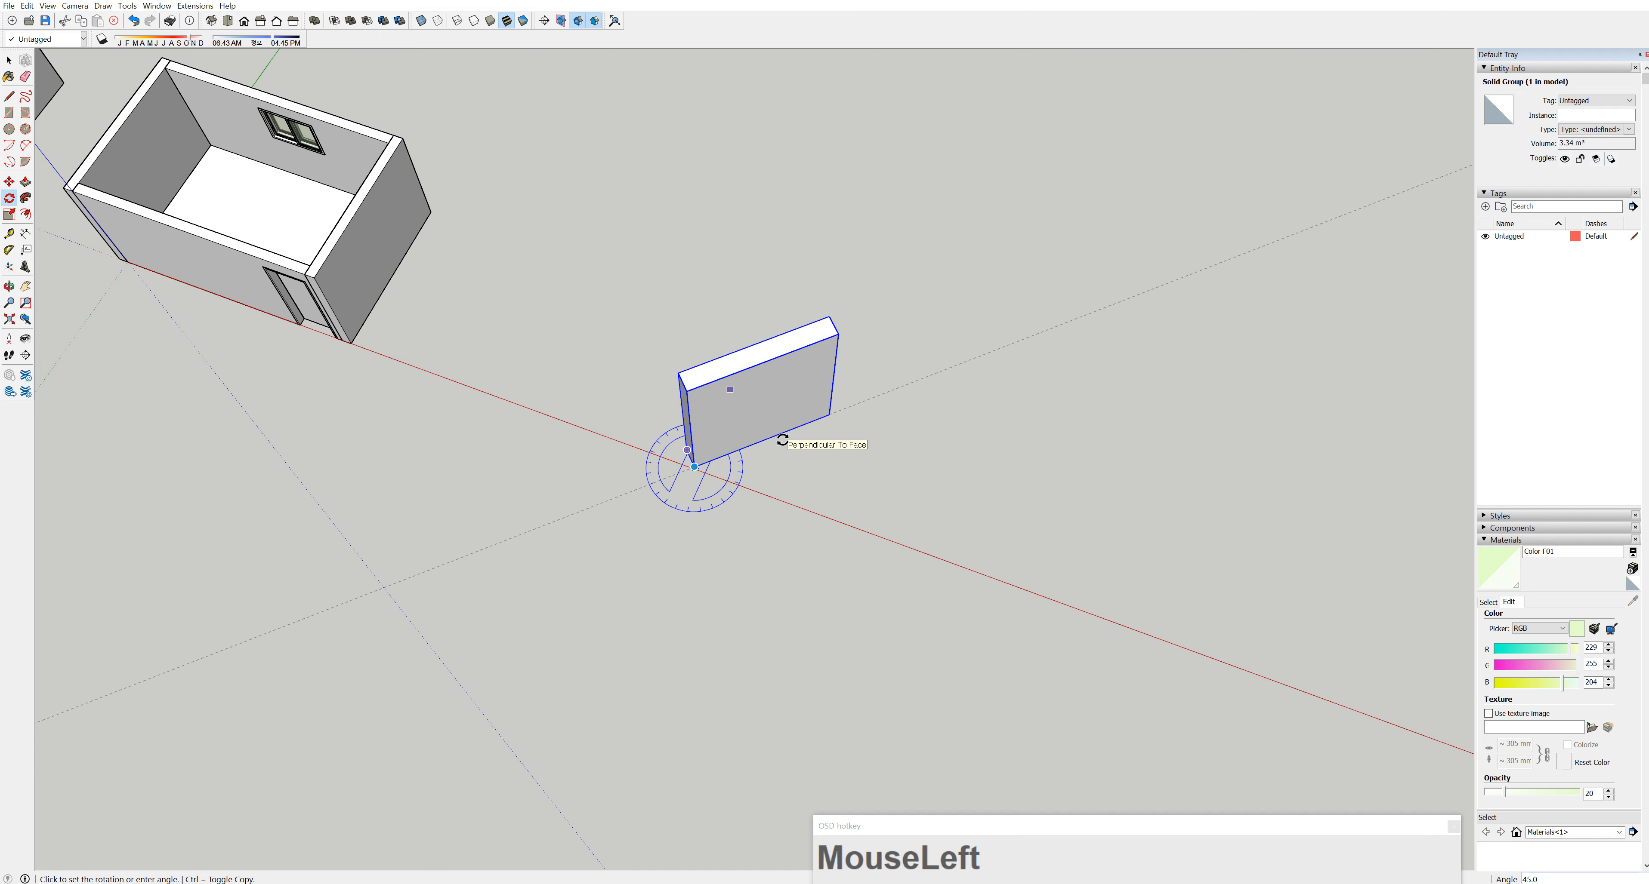
{"action": "type", "text": "45"}
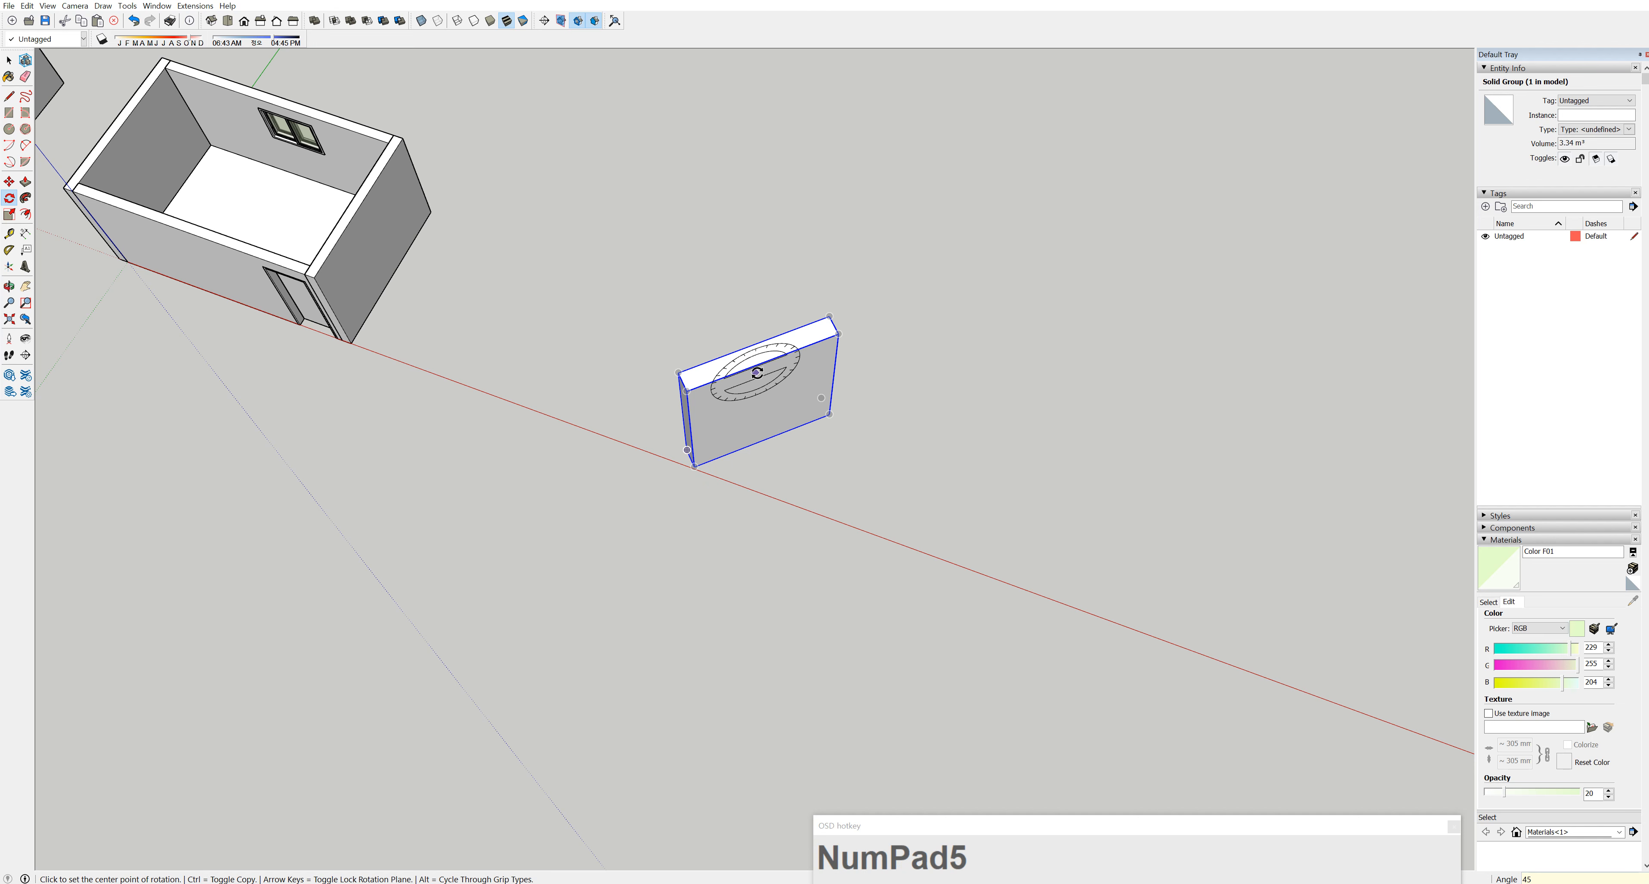
{"action": "middle_click_drag", "start_coordinate": [747, 422], "coordinate": [923, 369]}
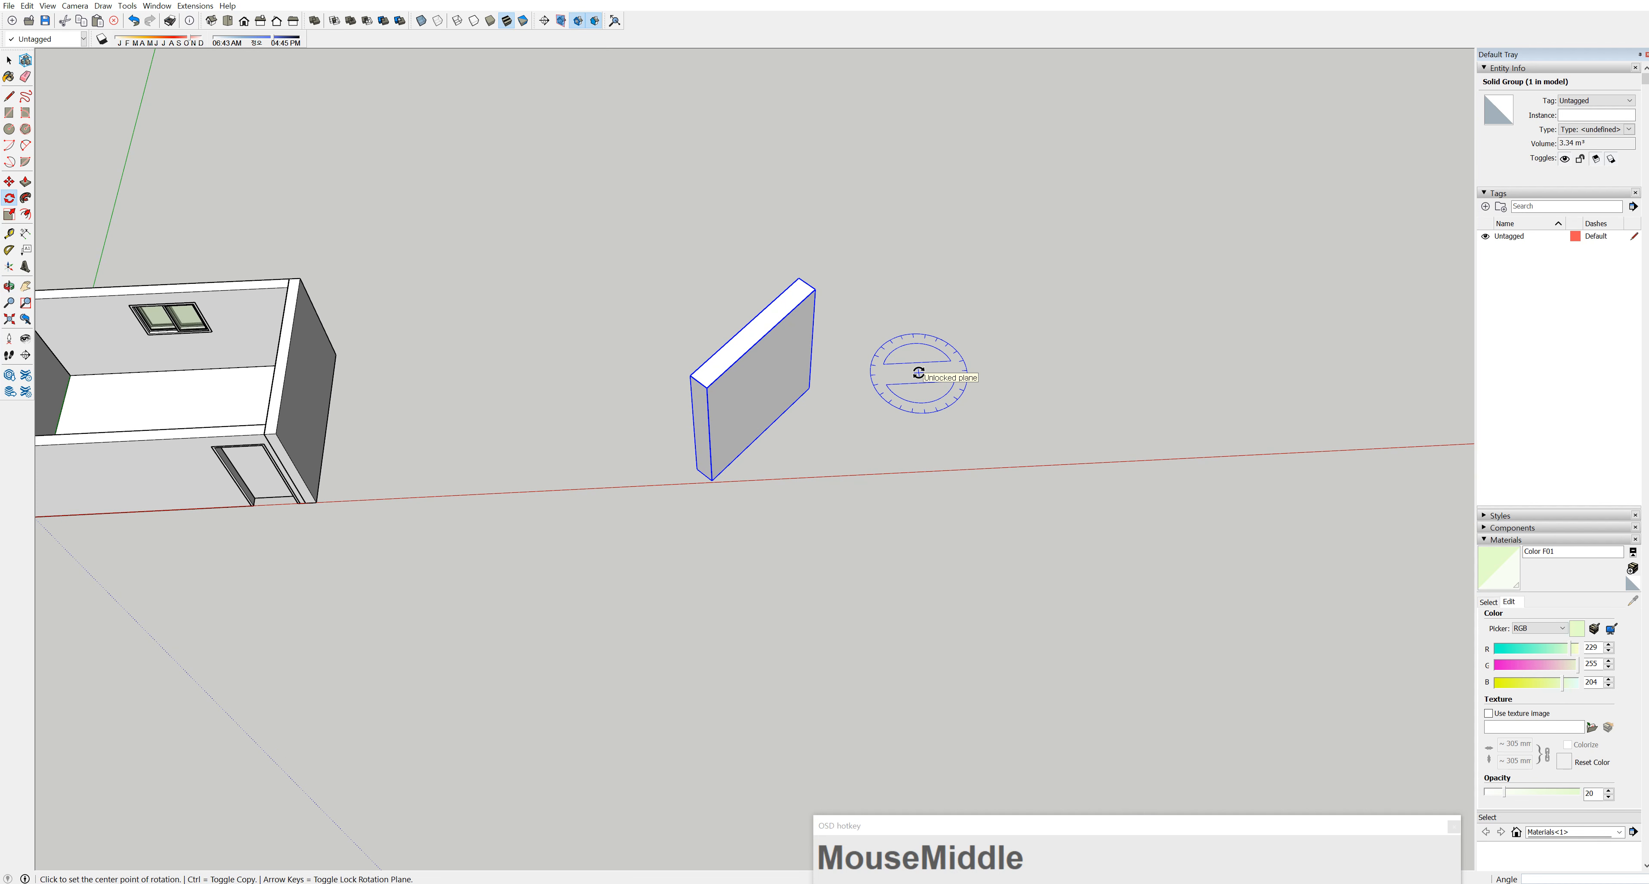
{"action": "key", "text": "ctrl+z"}
Try rotate-copying the slab group 30 degrees about its base corner with 11 copies (*11), and undo the copies
{"action": "middle_click_drag", "start_coordinate": [806, 430], "coordinate": [688, 467]}
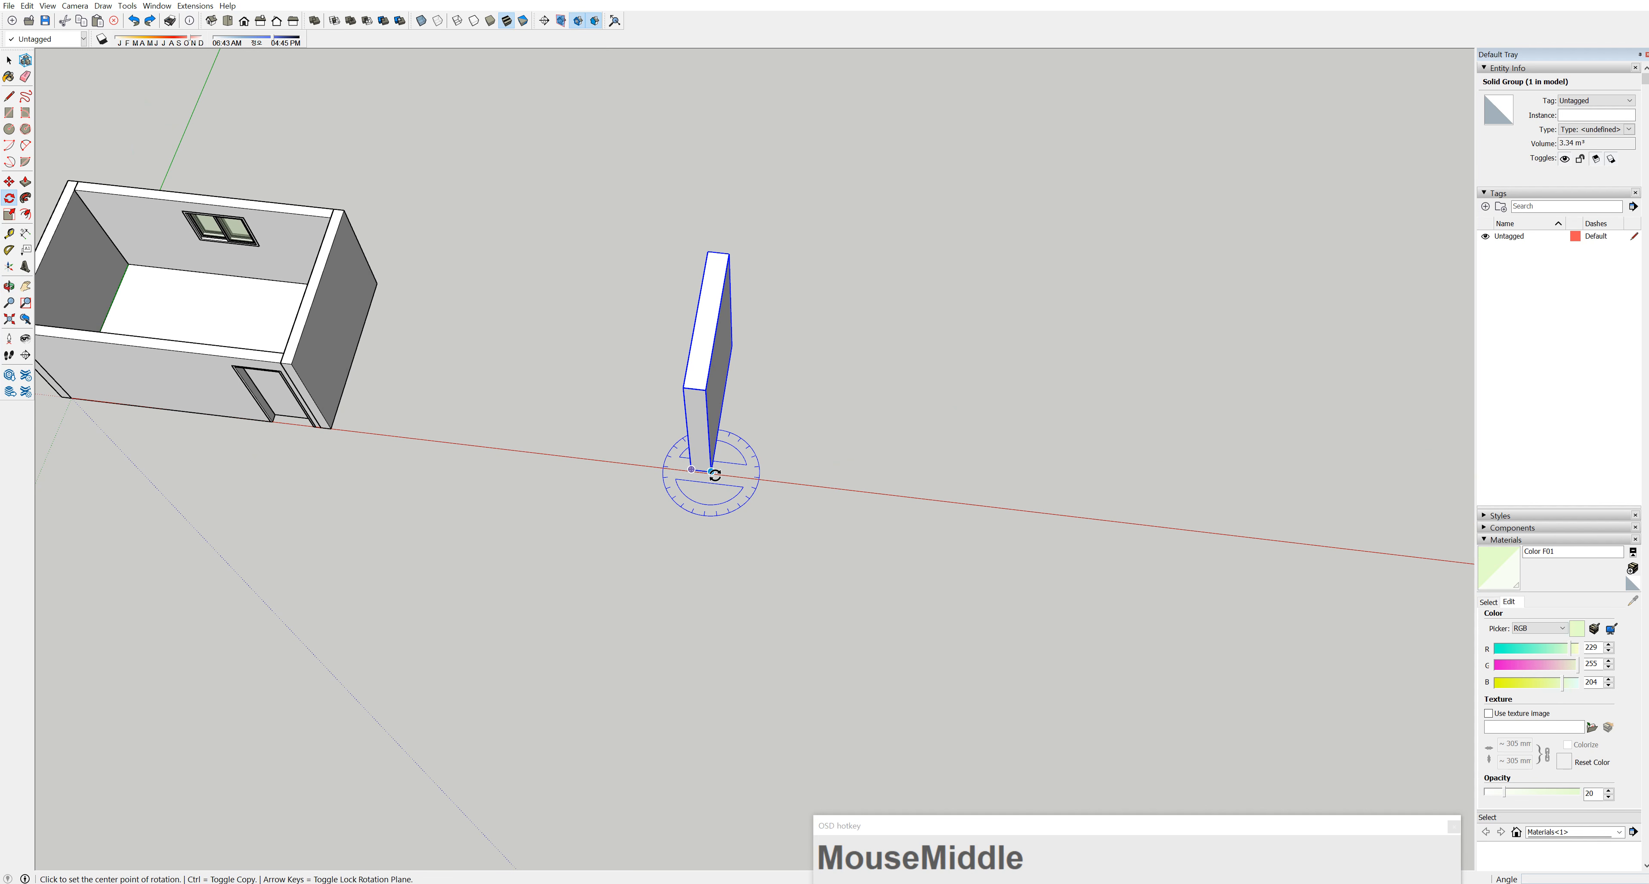
{"action": "left_click", "coordinate": [711, 471]}
{"action": "left_click", "coordinate": [722, 407]}
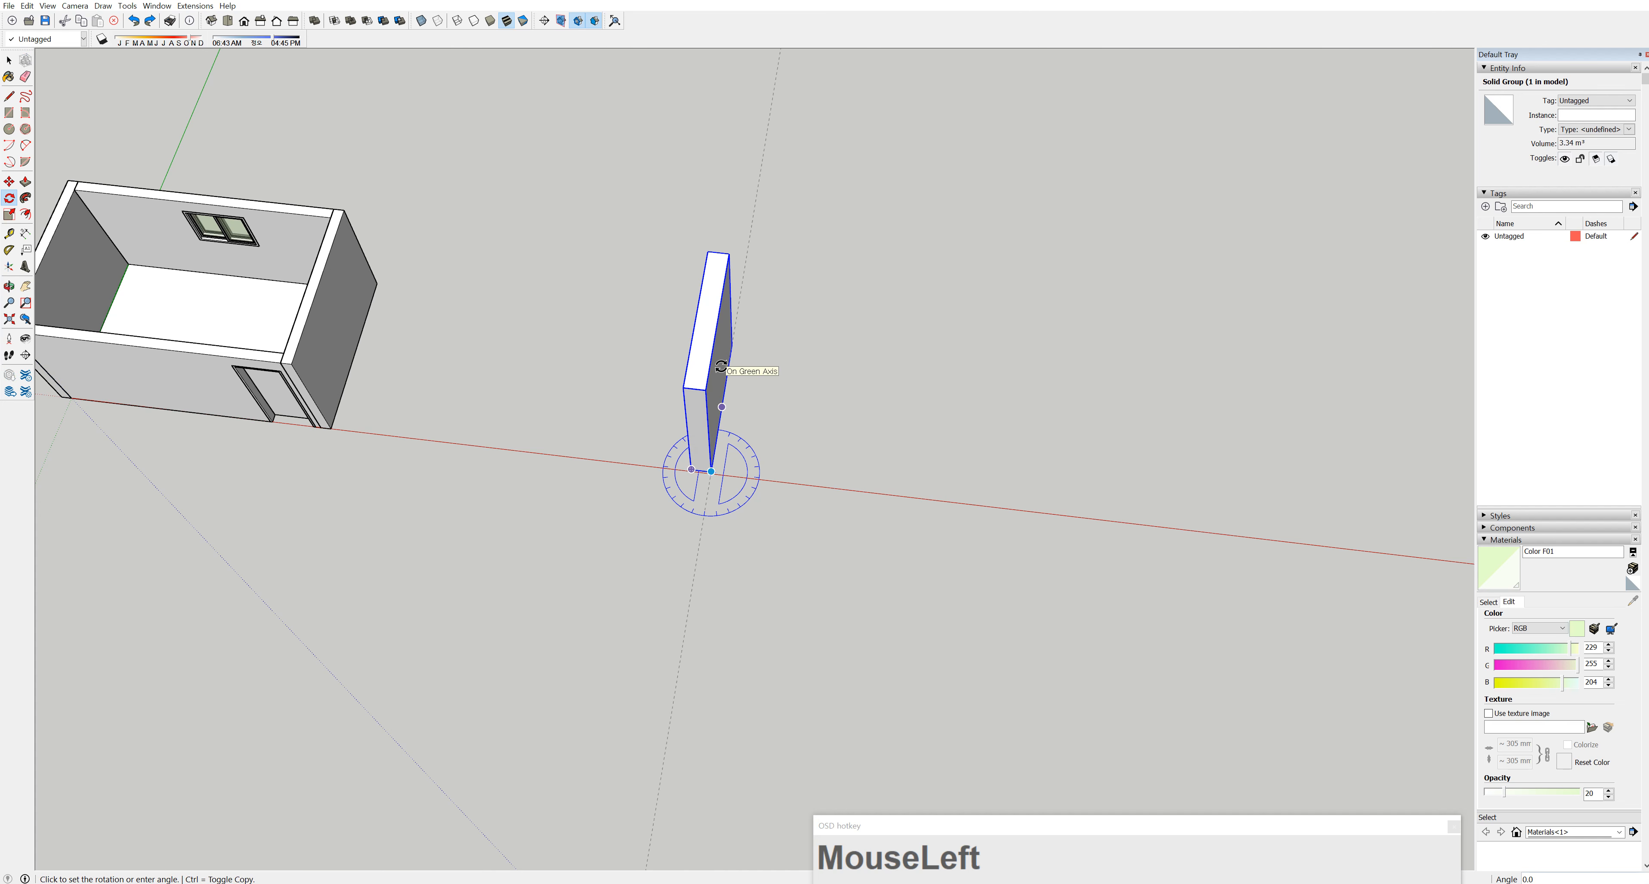
{"action": "key", "text": "ctrl"}
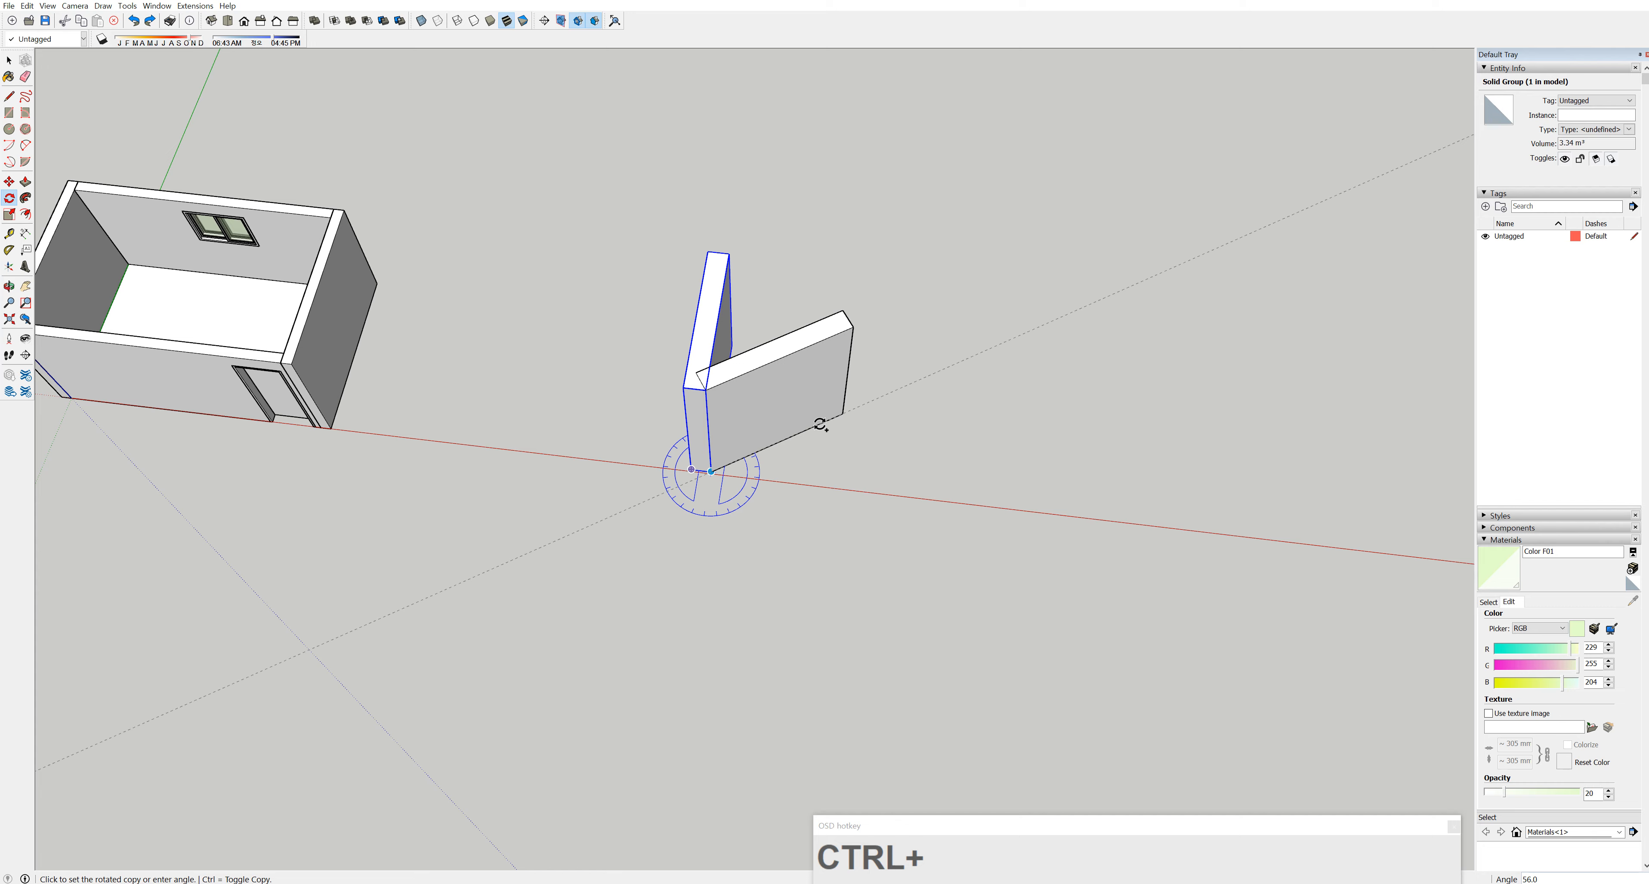
{"action": "type", "text": "30"}
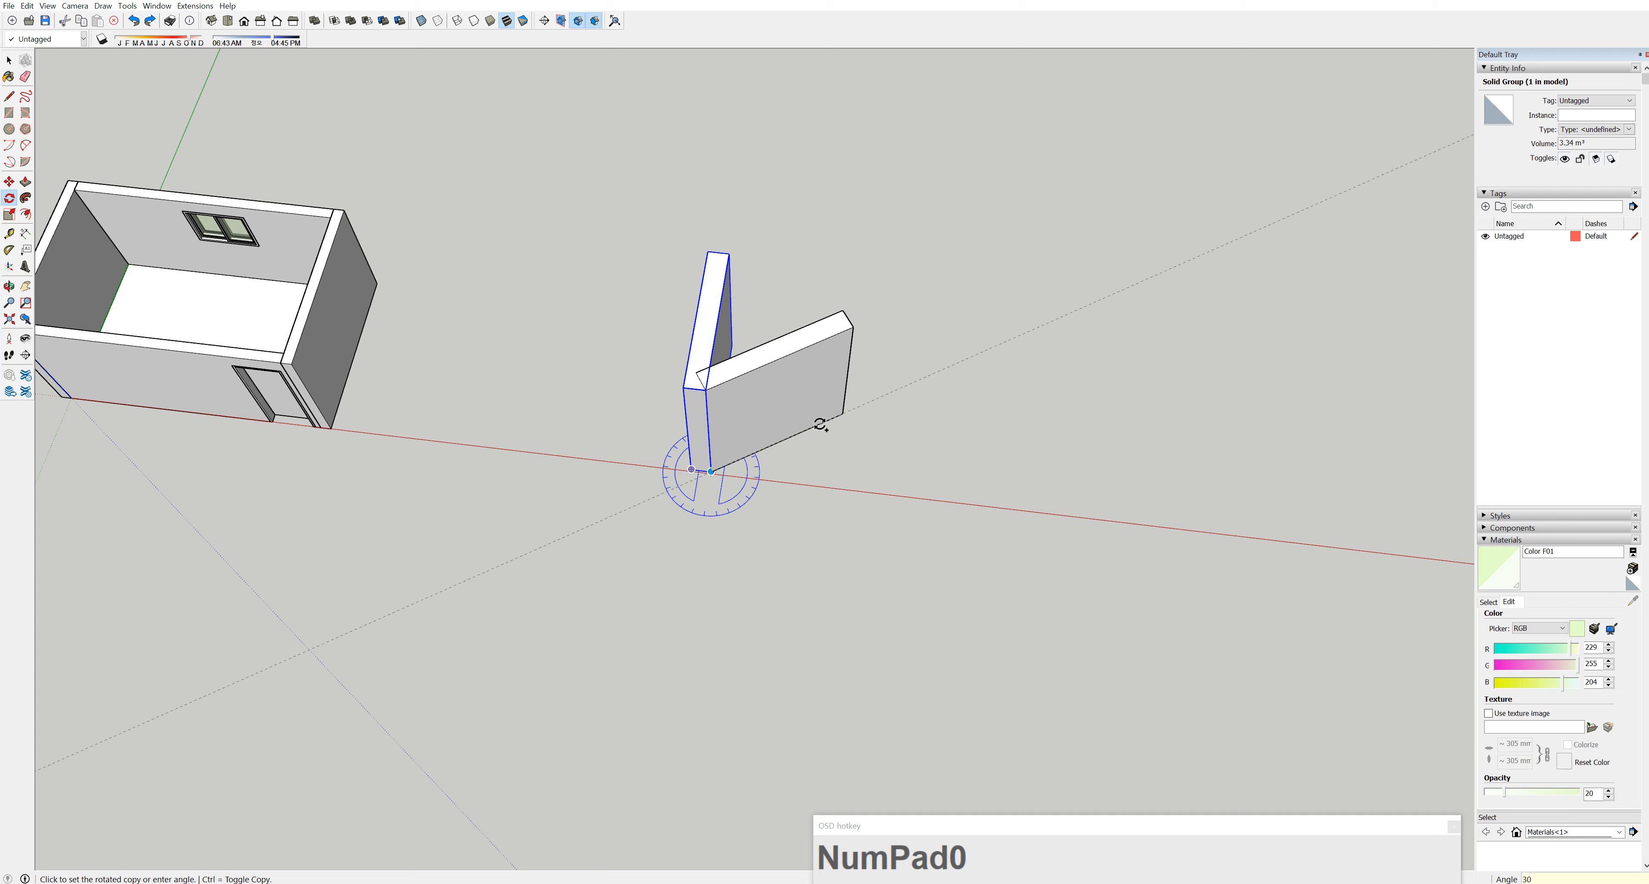
{"action": "key", "text": "Return"}
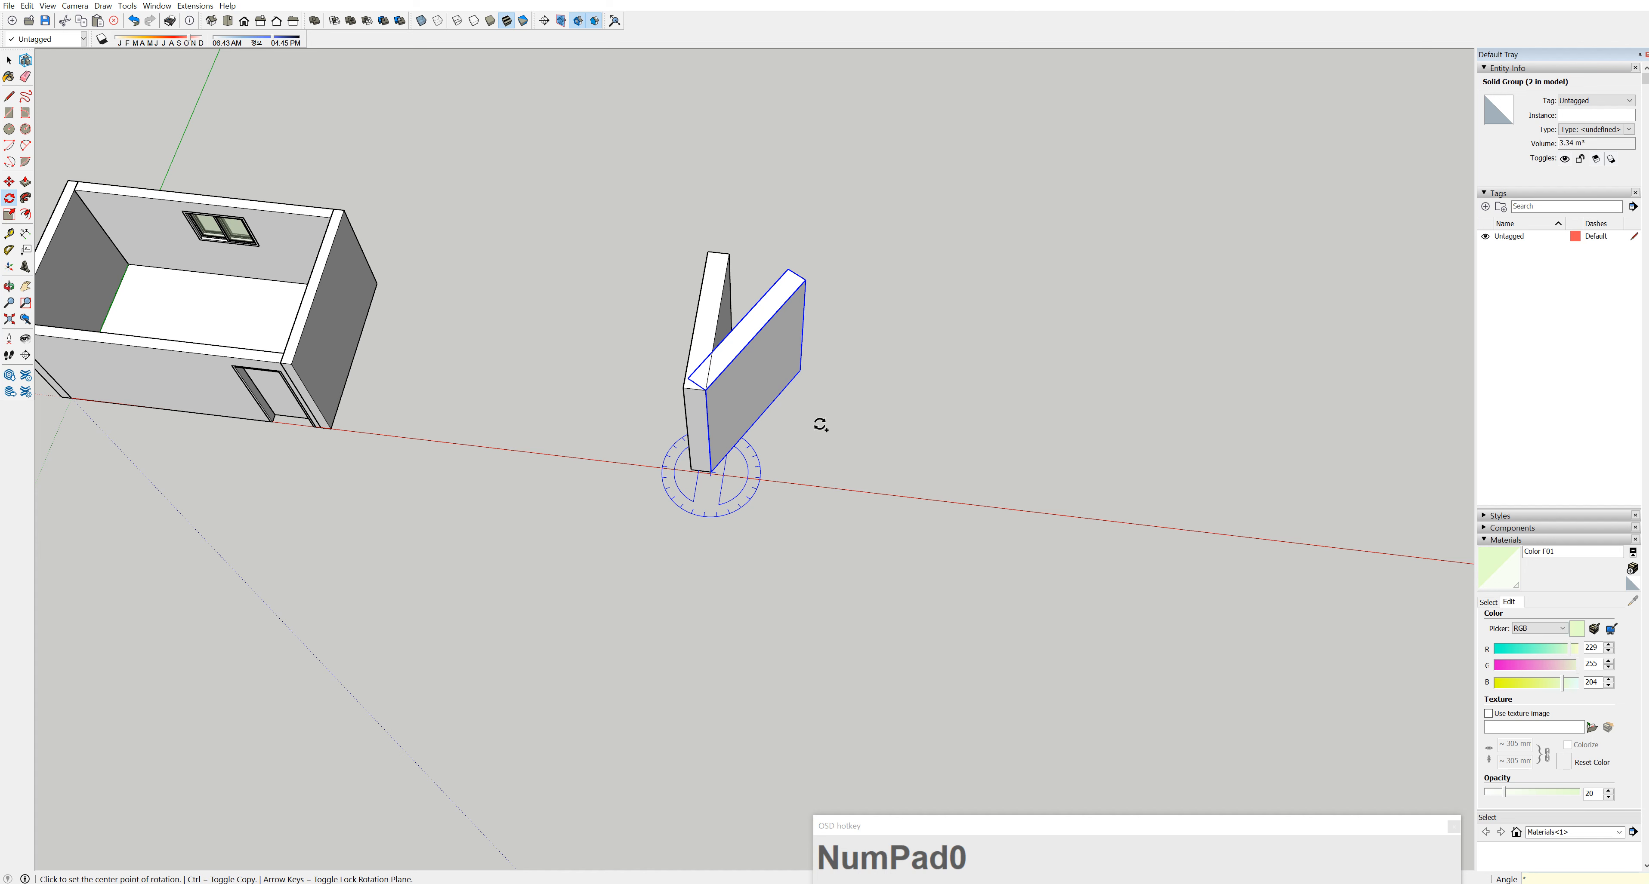
{"action": "type", "text": "11"}
{"action": "key", "text": "Return"}
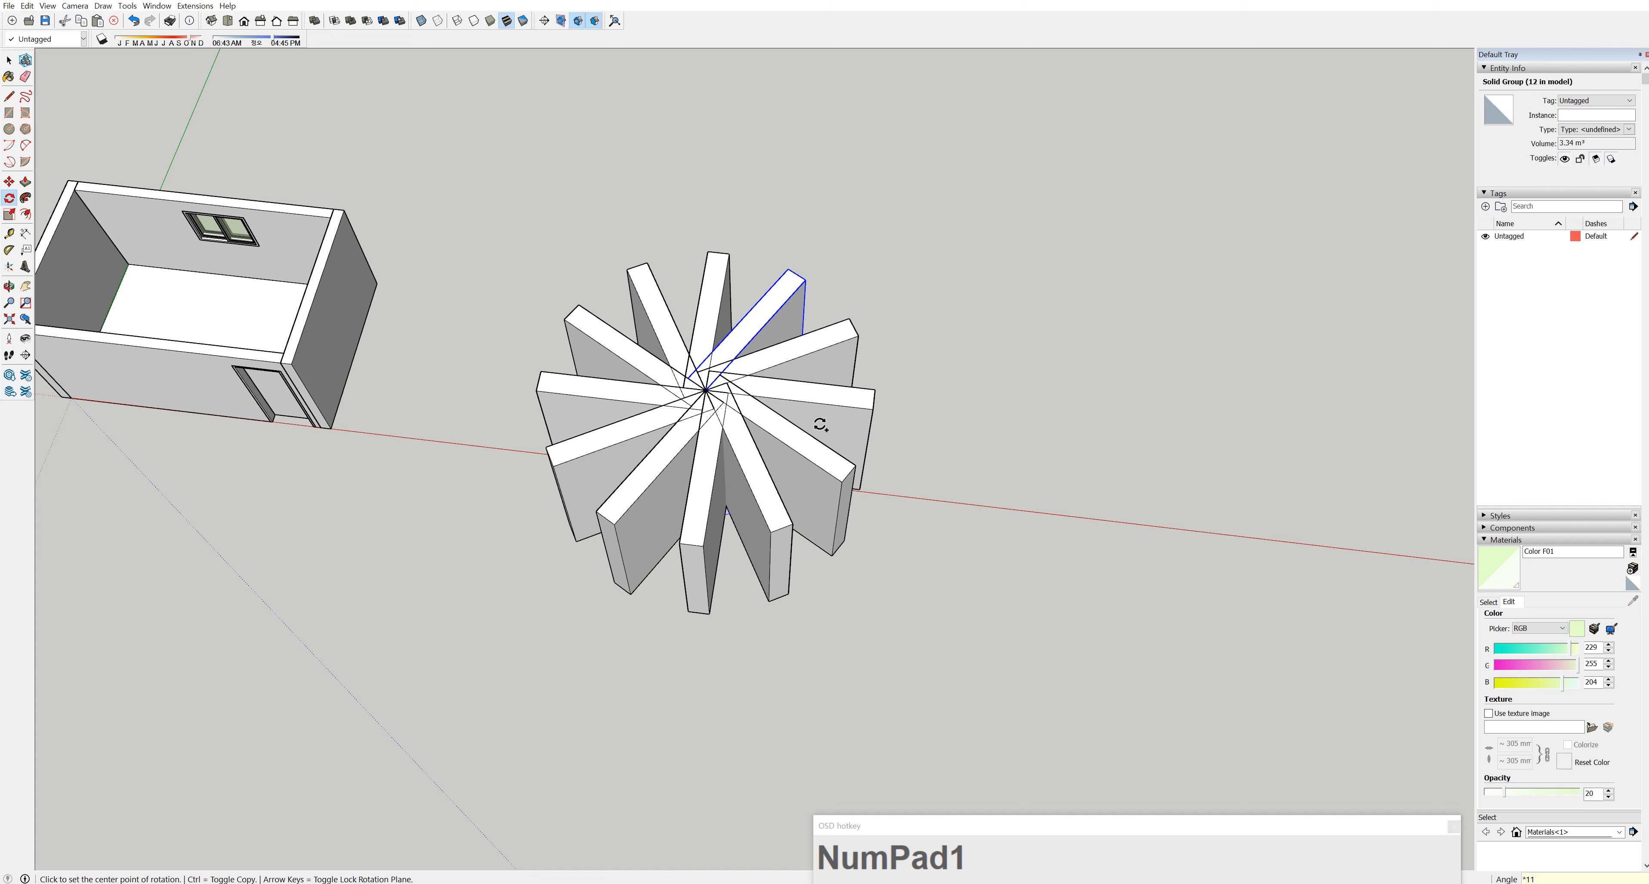
{"action": "key", "text": "ctrl+z"}
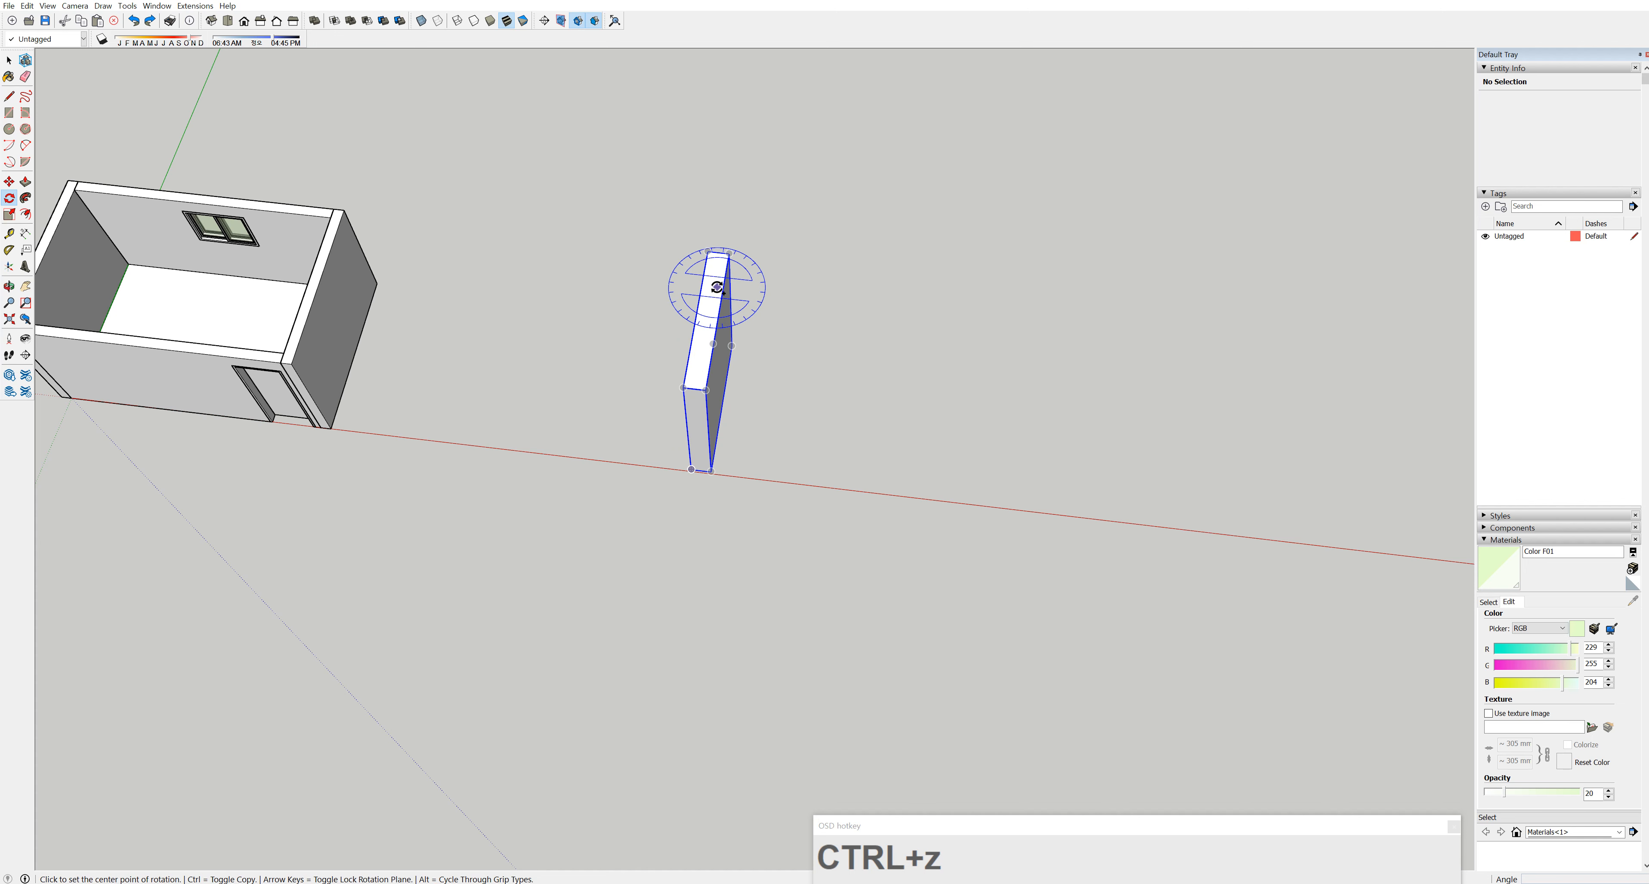
Reselect the slab group and try rotating it about its base corner with the start direction along the red axis
{"action": "left_click", "coordinate": [9, 60]}
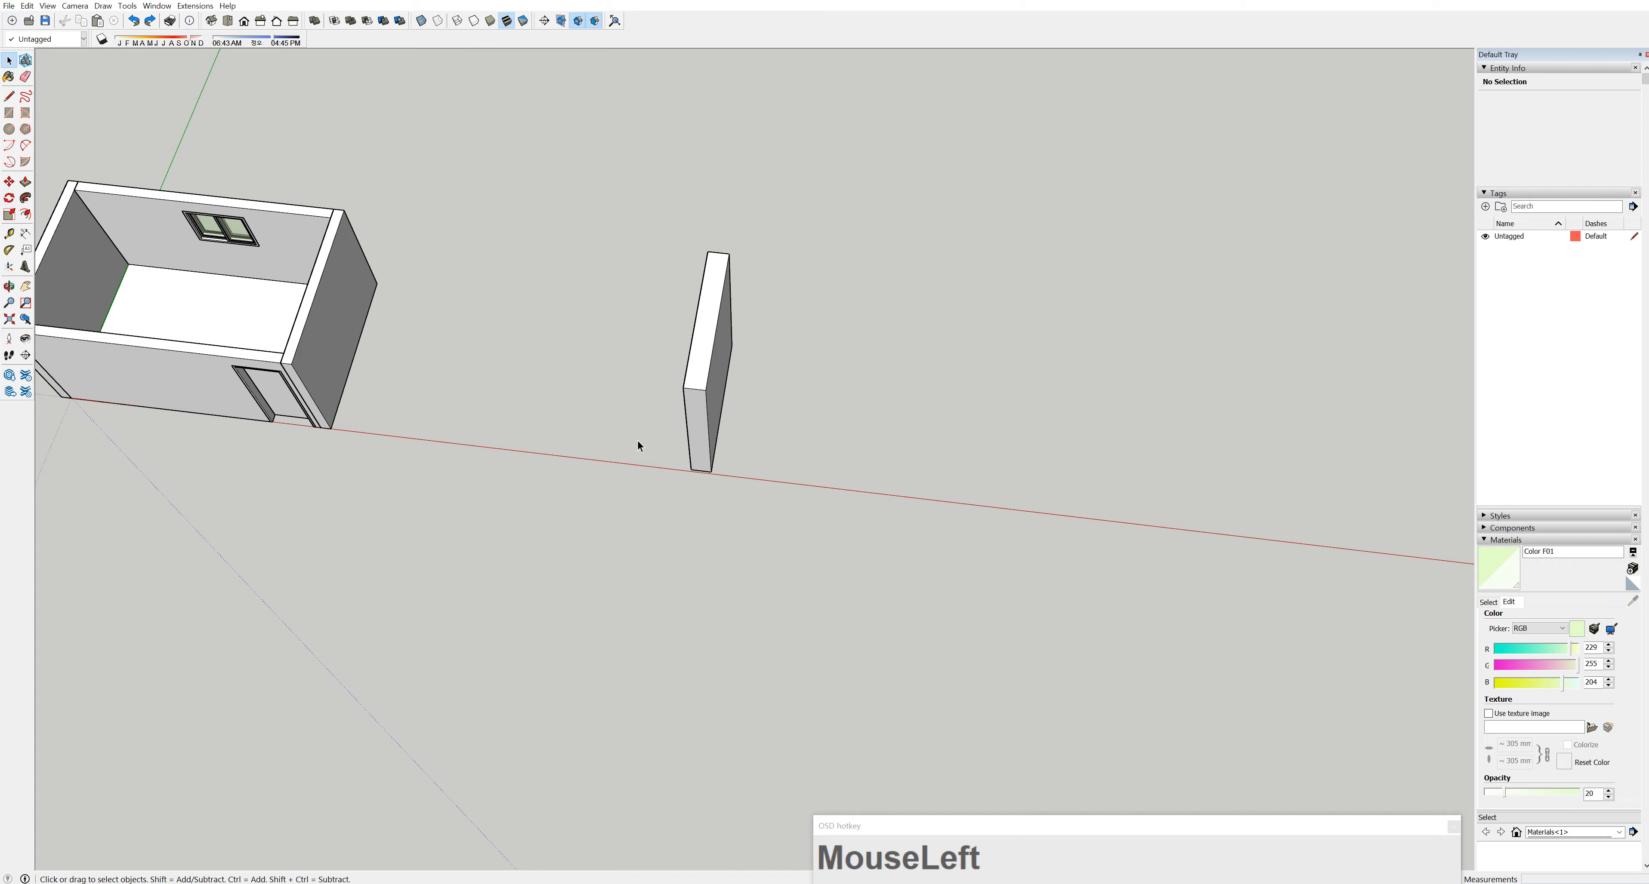
{"action": "left_click", "coordinate": [703, 330]}
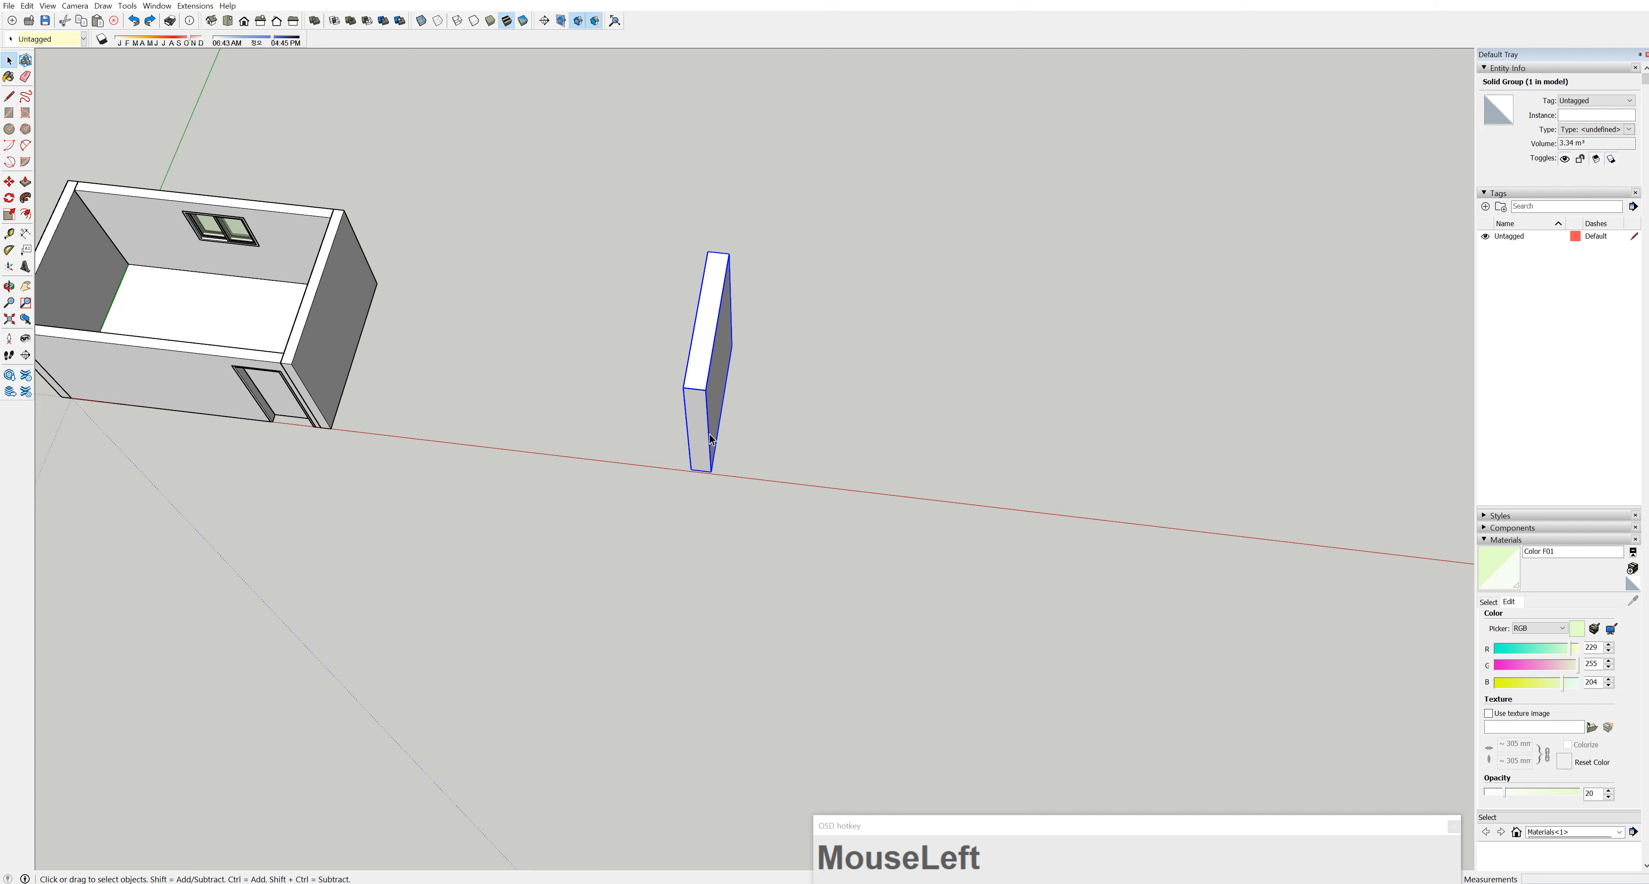
{"action": "left_click", "coordinate": [9, 198]}
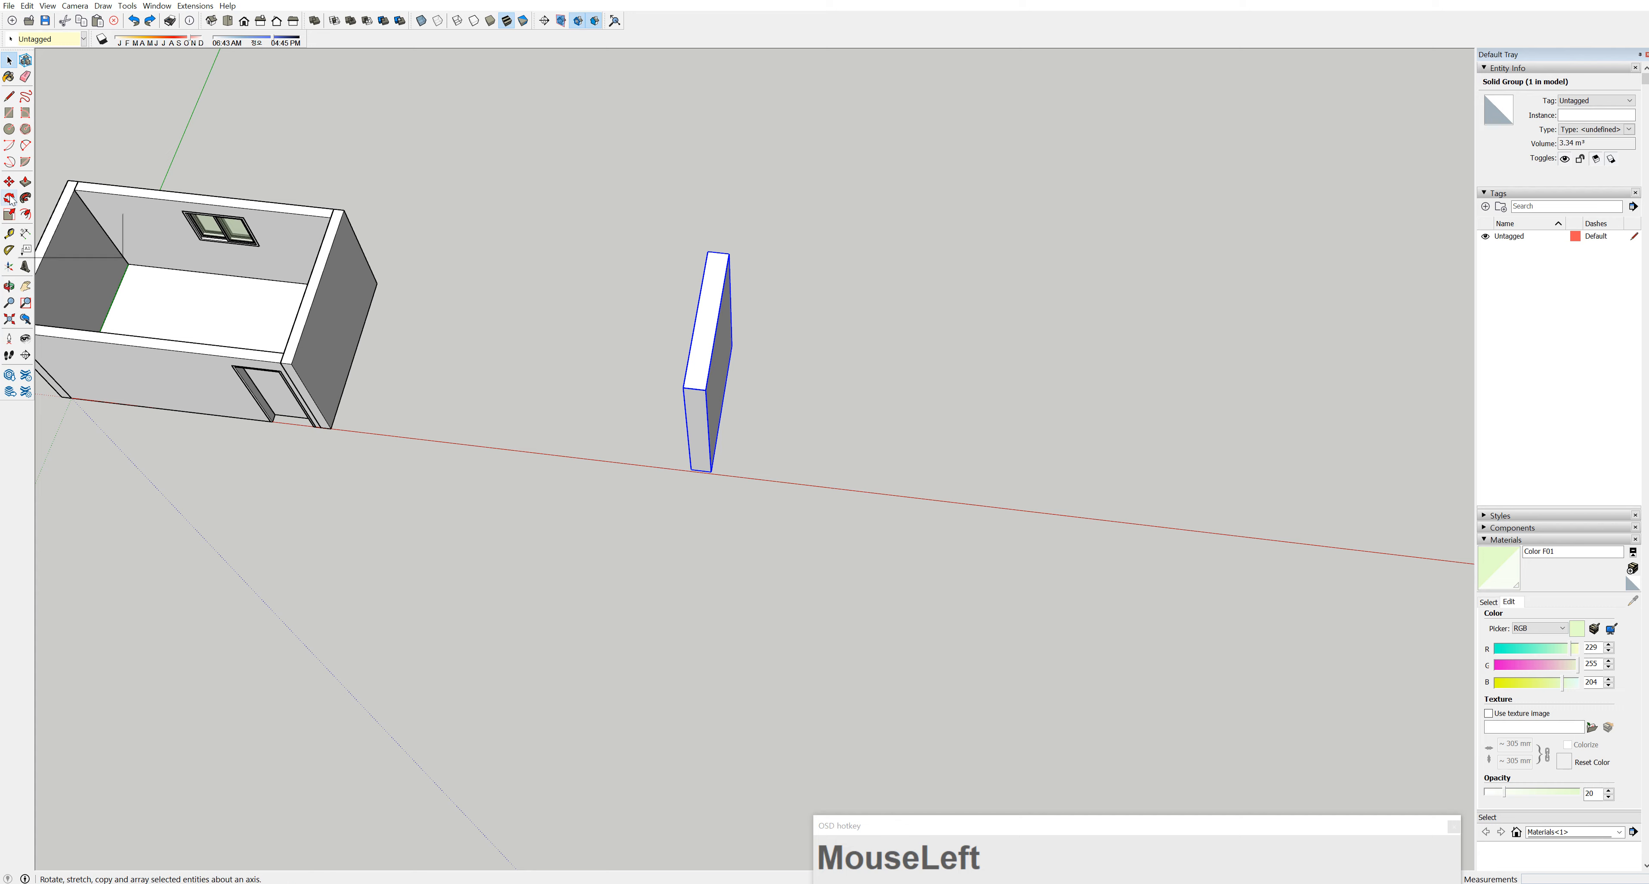
{"action": "left_click", "coordinate": [710, 472]}
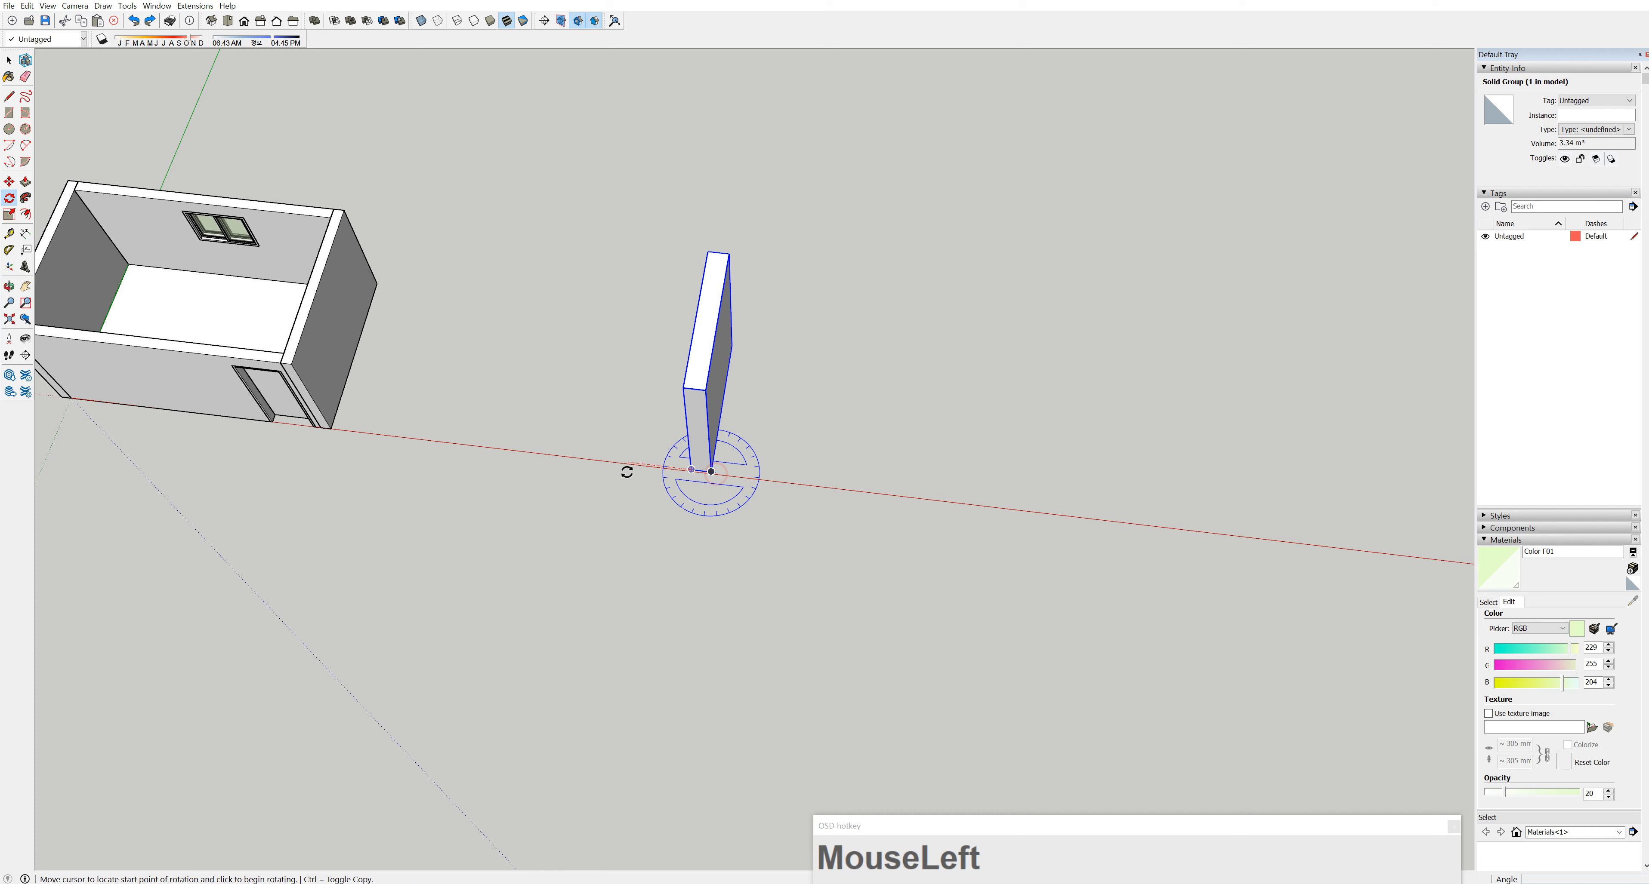
{"action": "left_click", "coordinate": [626, 464]}
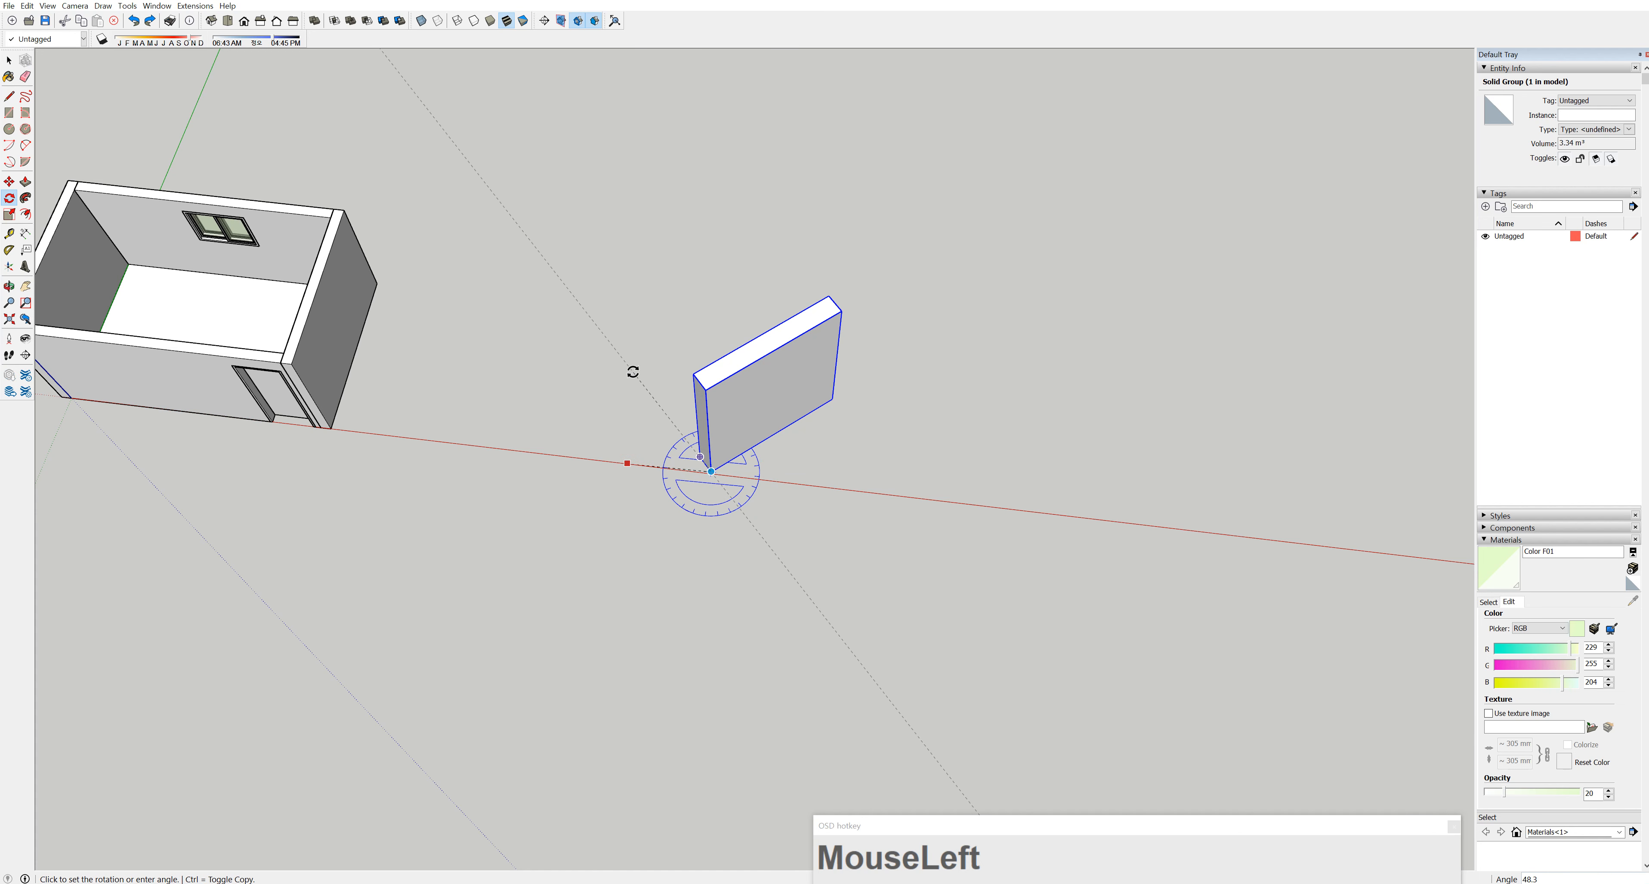
{"action": "key", "text": "Escape"}
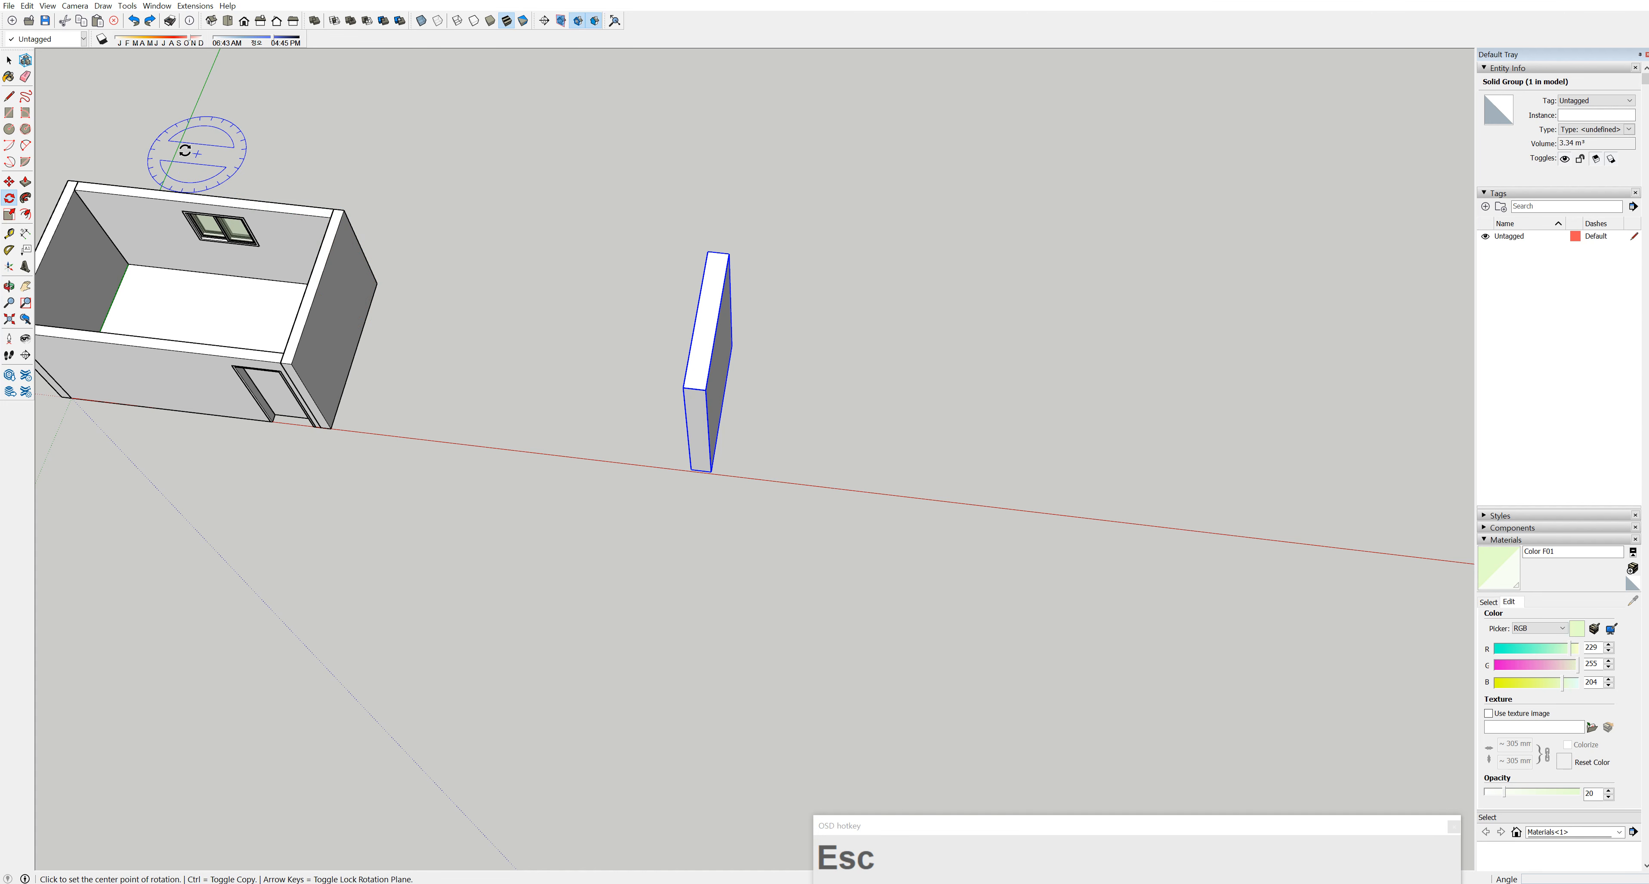
Try rotating the slab group about its centre using the Move tool's rotation grips on the top face
{"action": "left_click", "coordinate": [9, 182]}
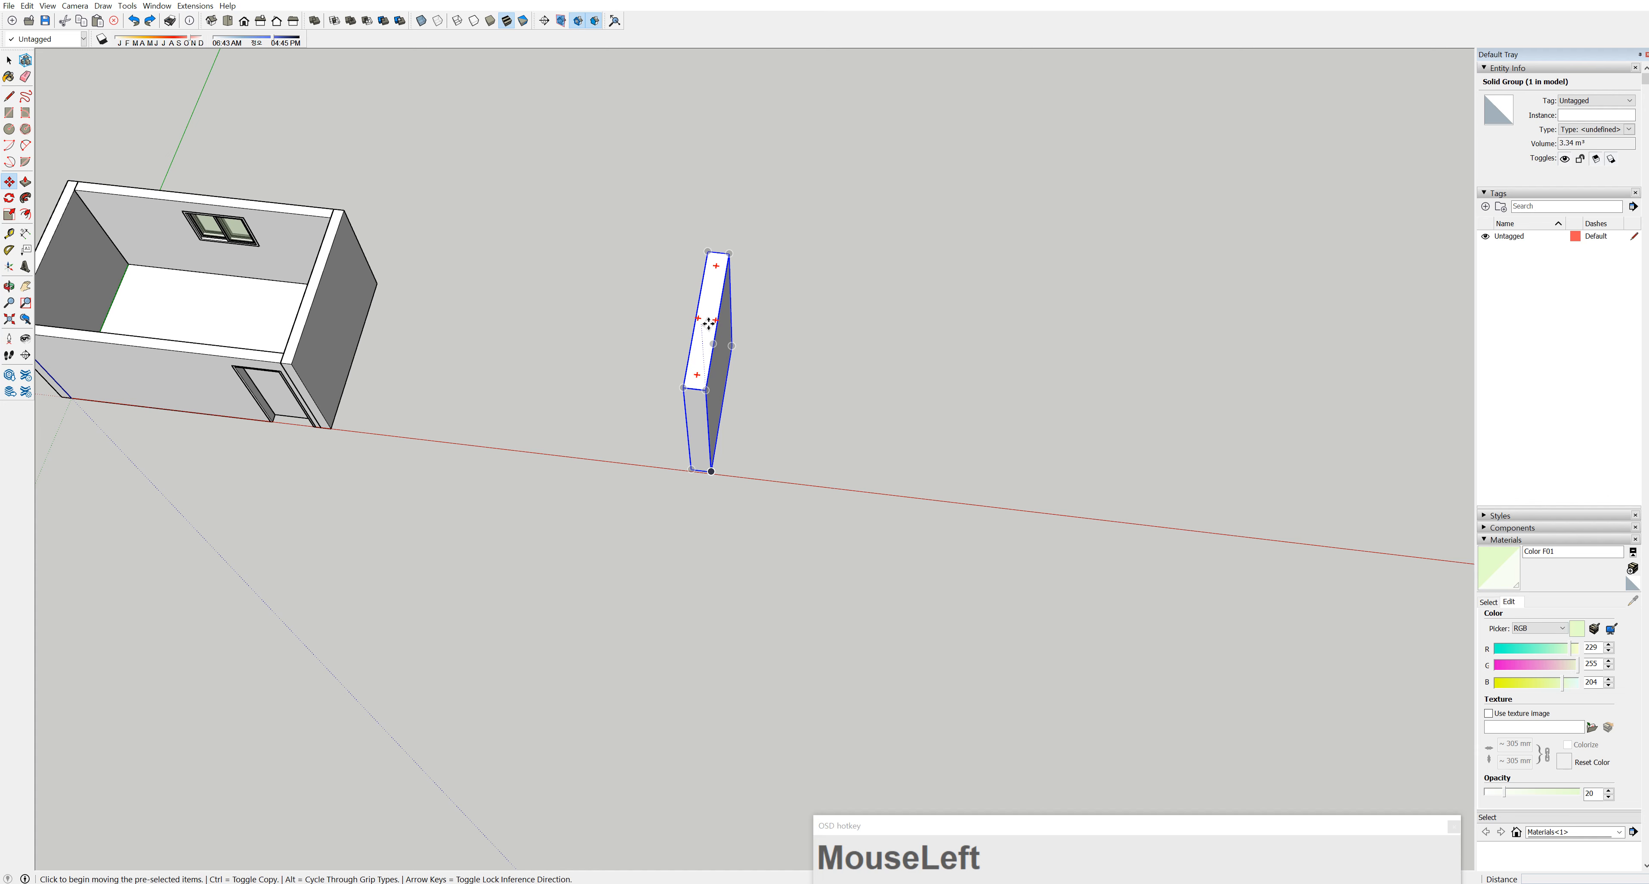
{"action": "mouse_move", "coordinate": [716, 264]}
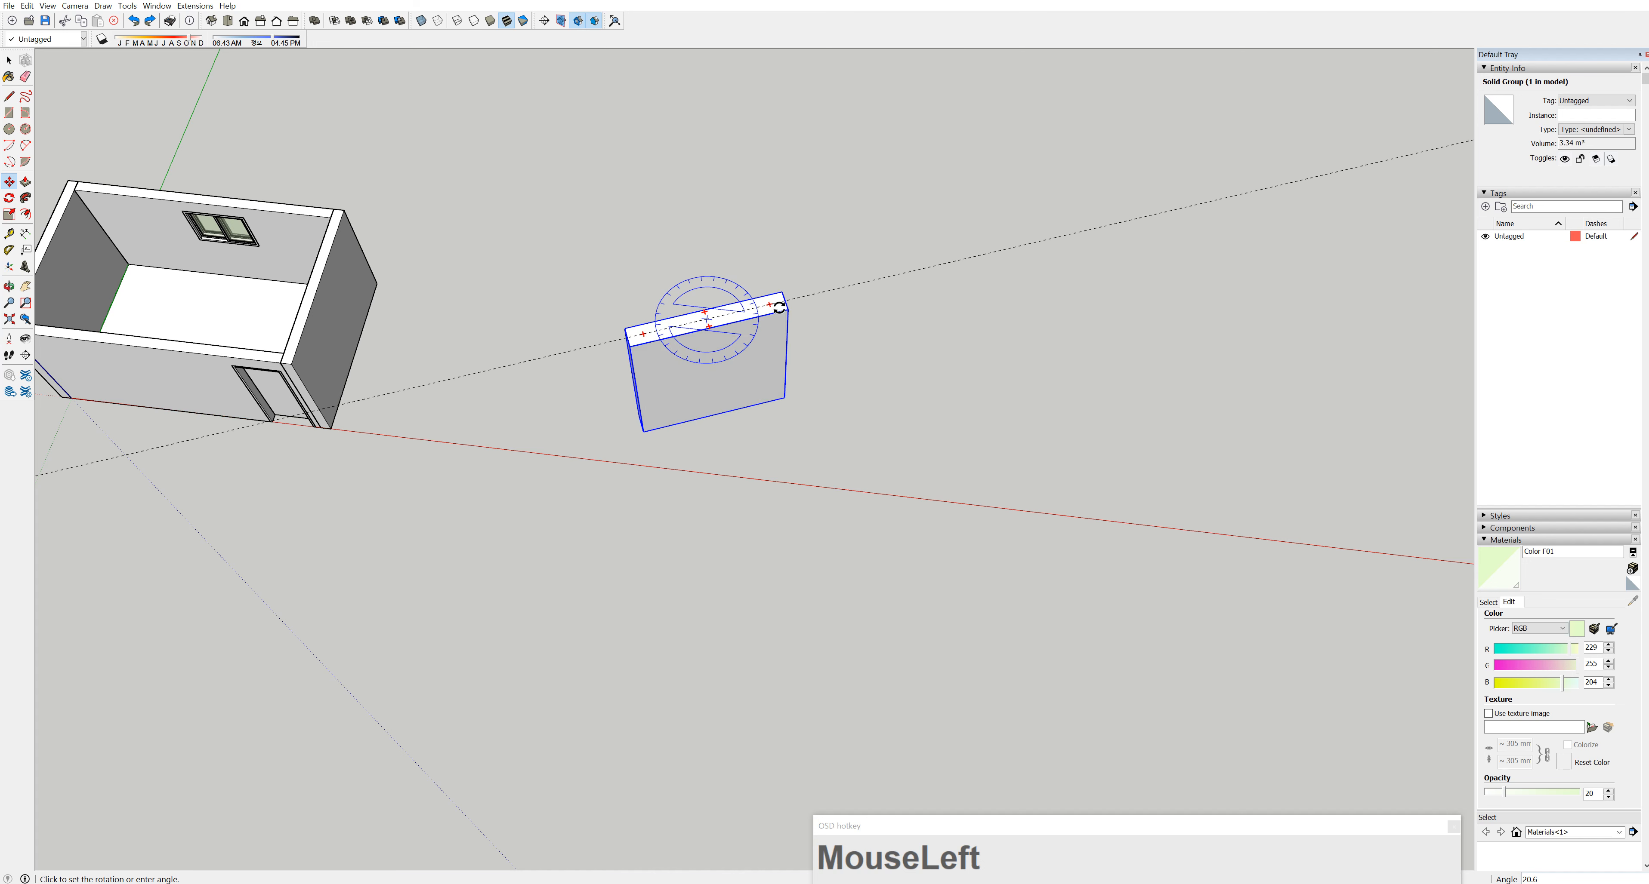
{"action": "key", "text": "Escape"}
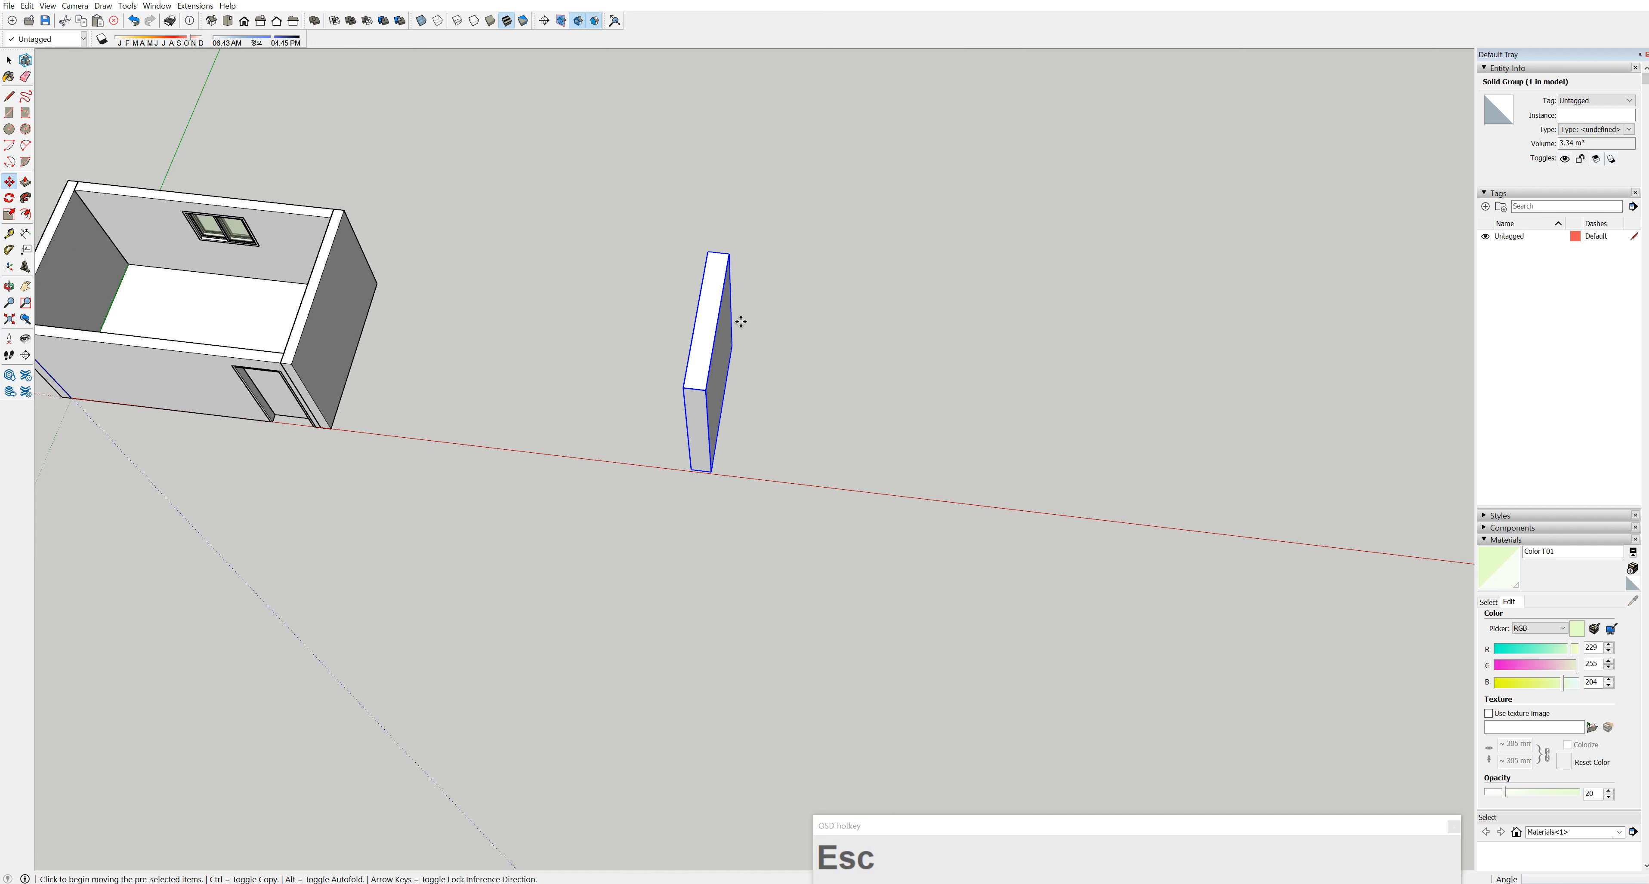
{"action": "left_click", "coordinate": [716, 320]}
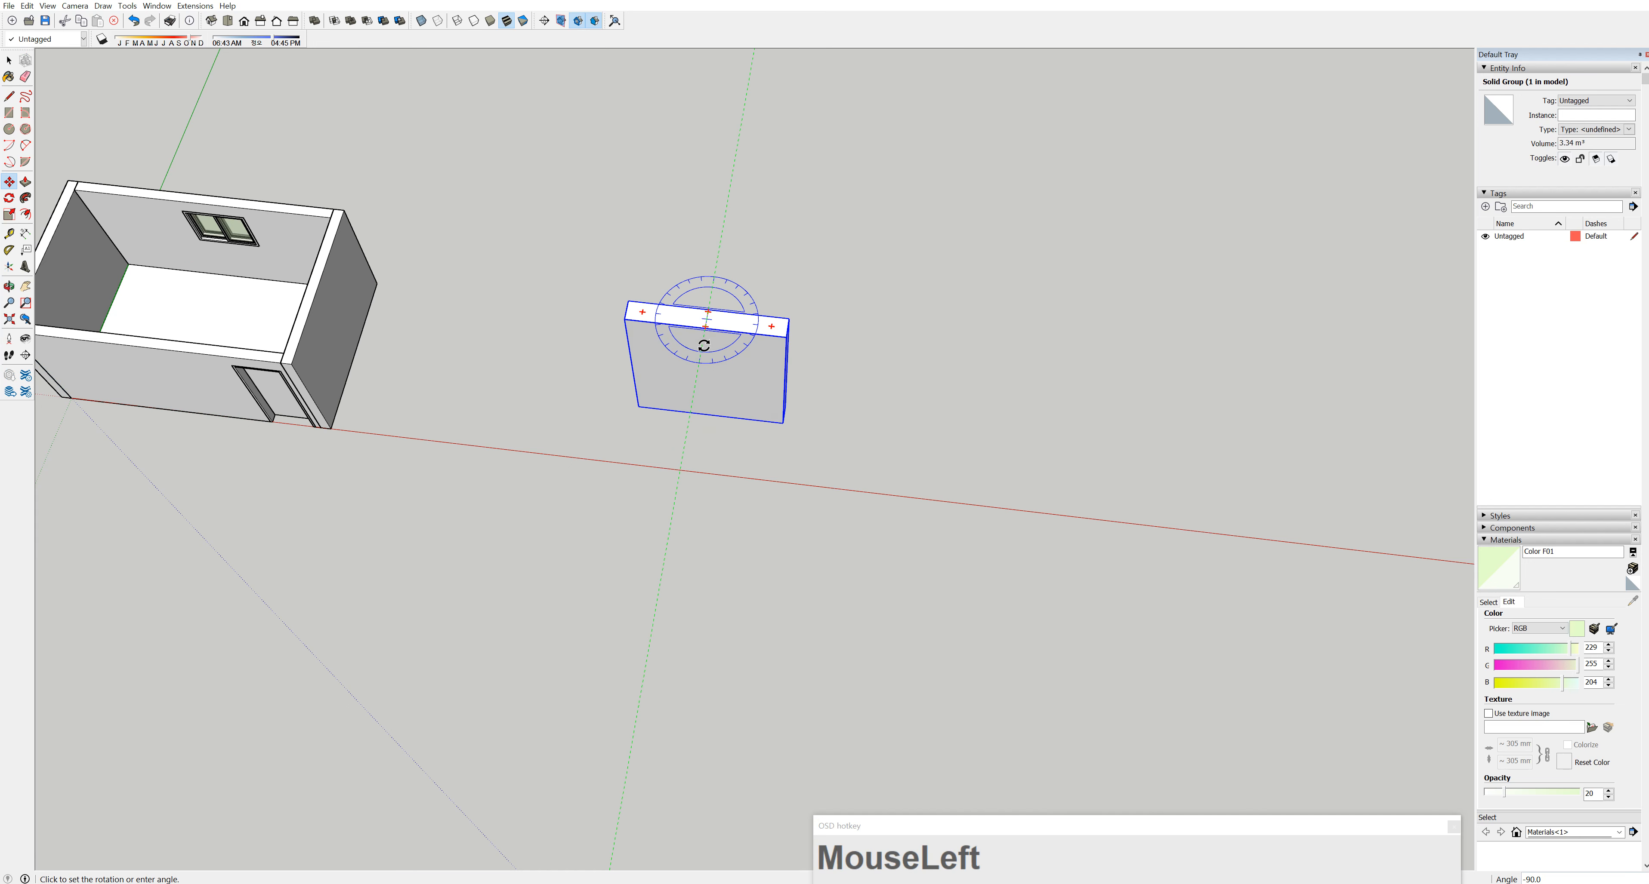
{"action": "key", "text": "Escape"}
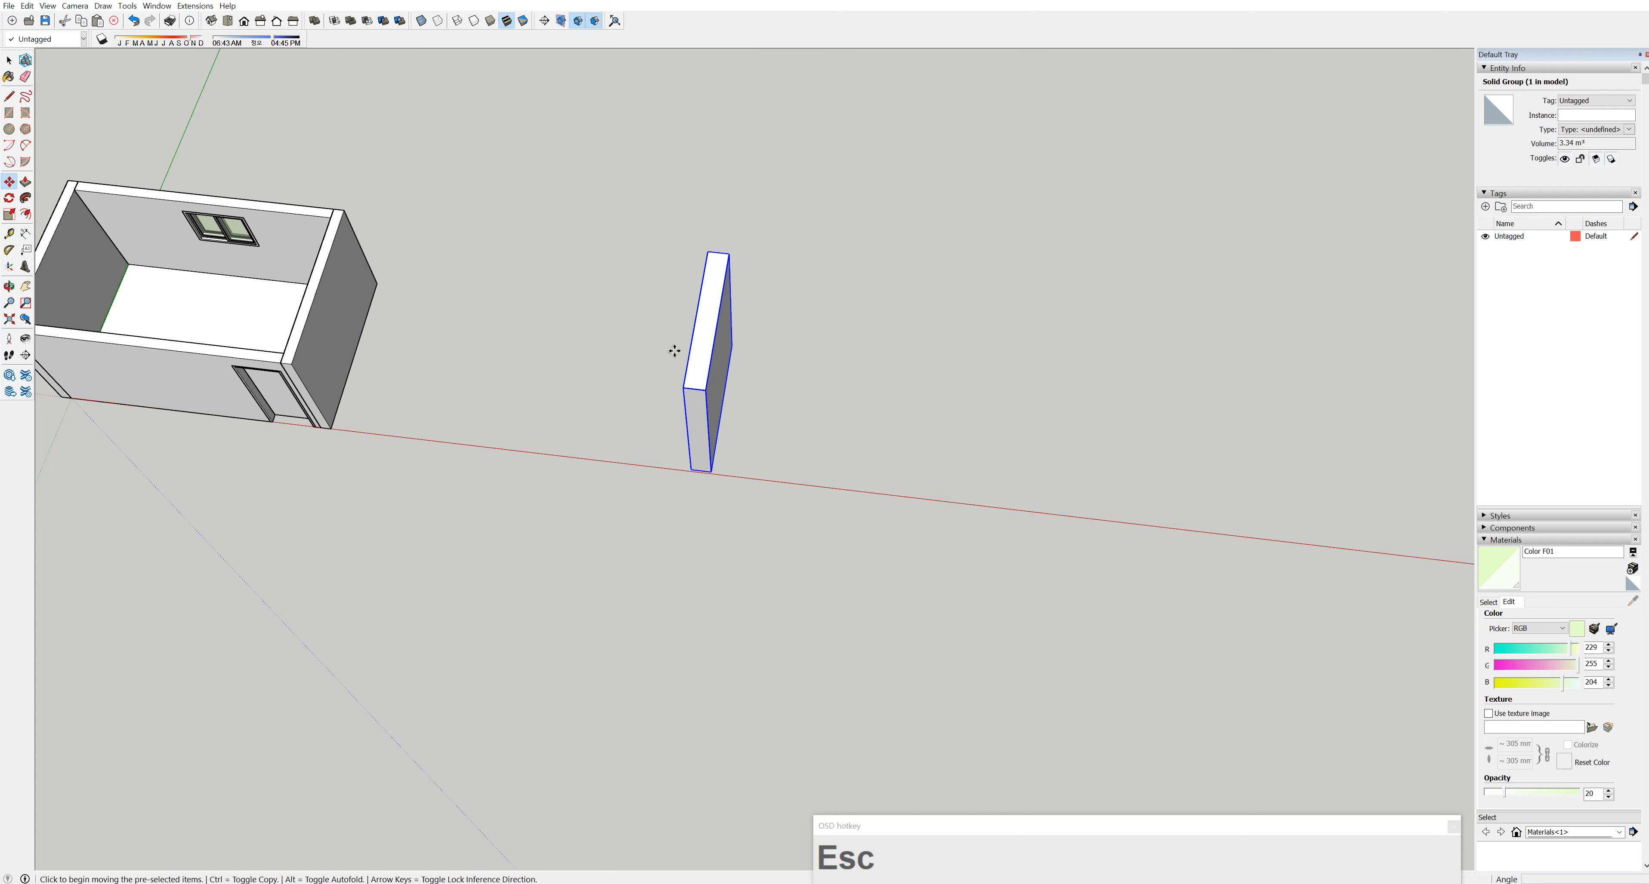
{"action": "middle_click_drag", "start_coordinate": [744, 325], "coordinate": [736, 295]}
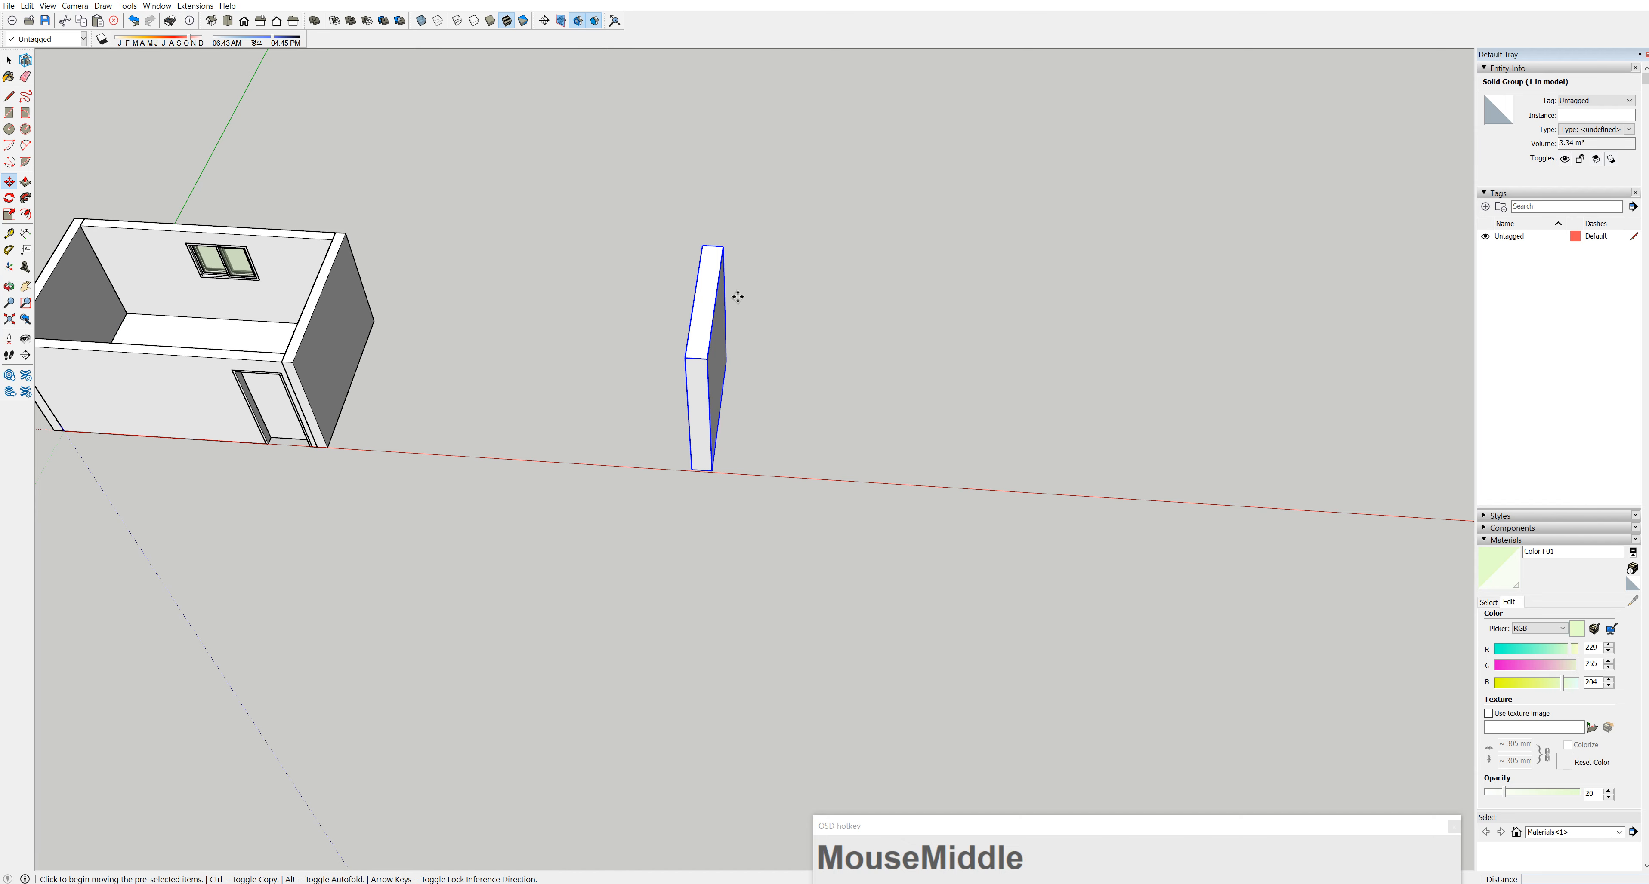
{"action": "left_click", "coordinate": [698, 299]}
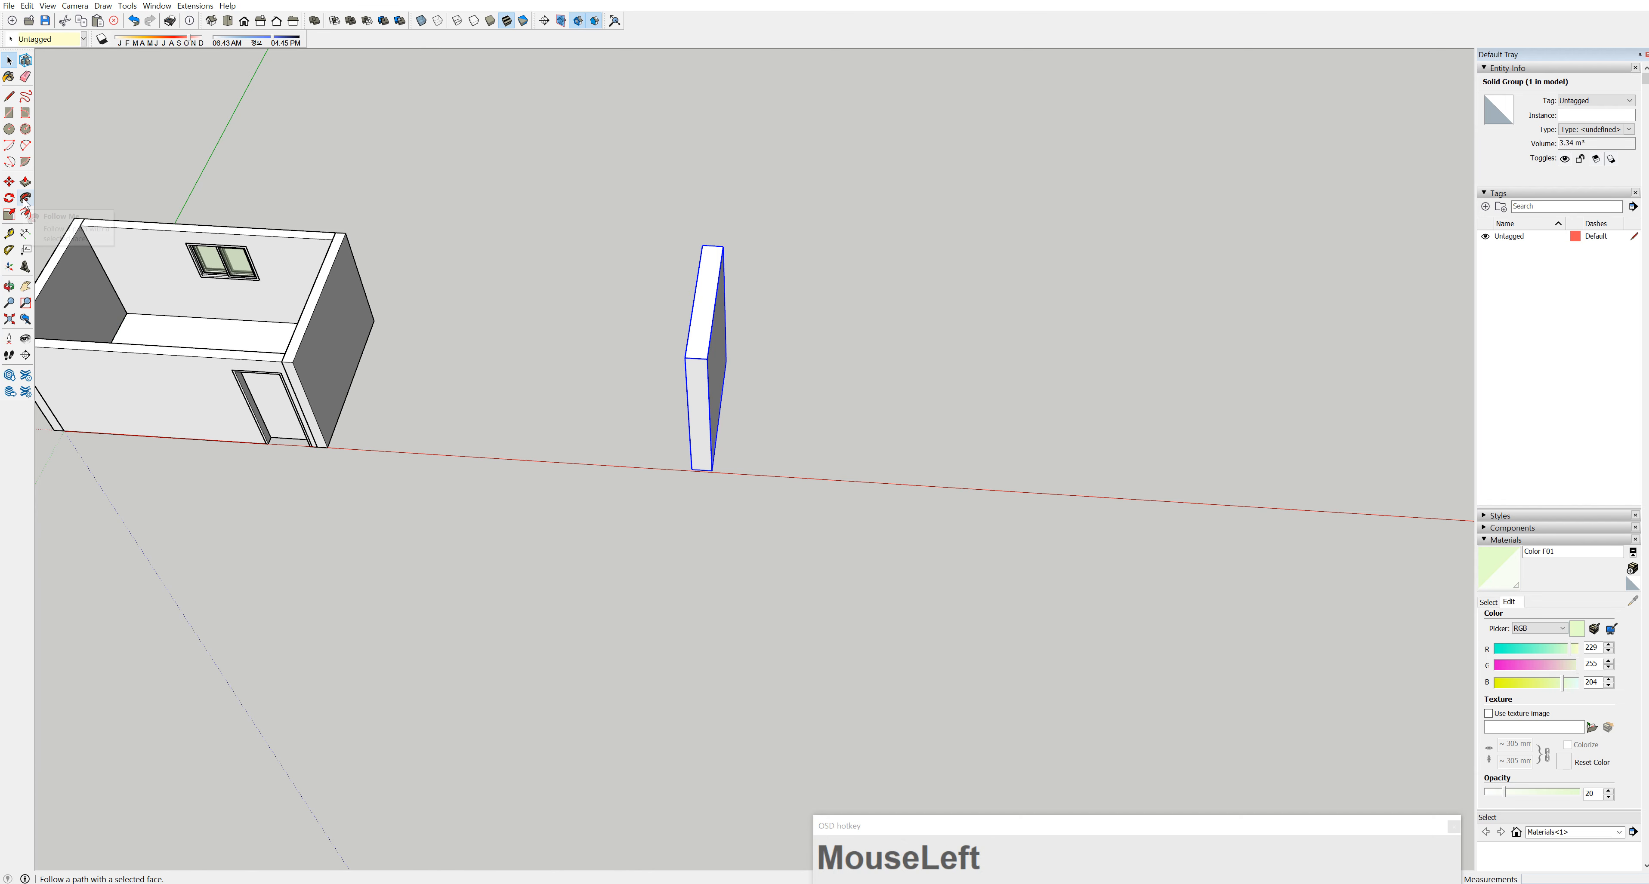
Draw a ground rectangle about 3515 by 5077 mm beside the slab and erase its front edge along the red axis
{"action": "middle_click_drag", "start_coordinate": [753, 399], "coordinate": [833, 466]}
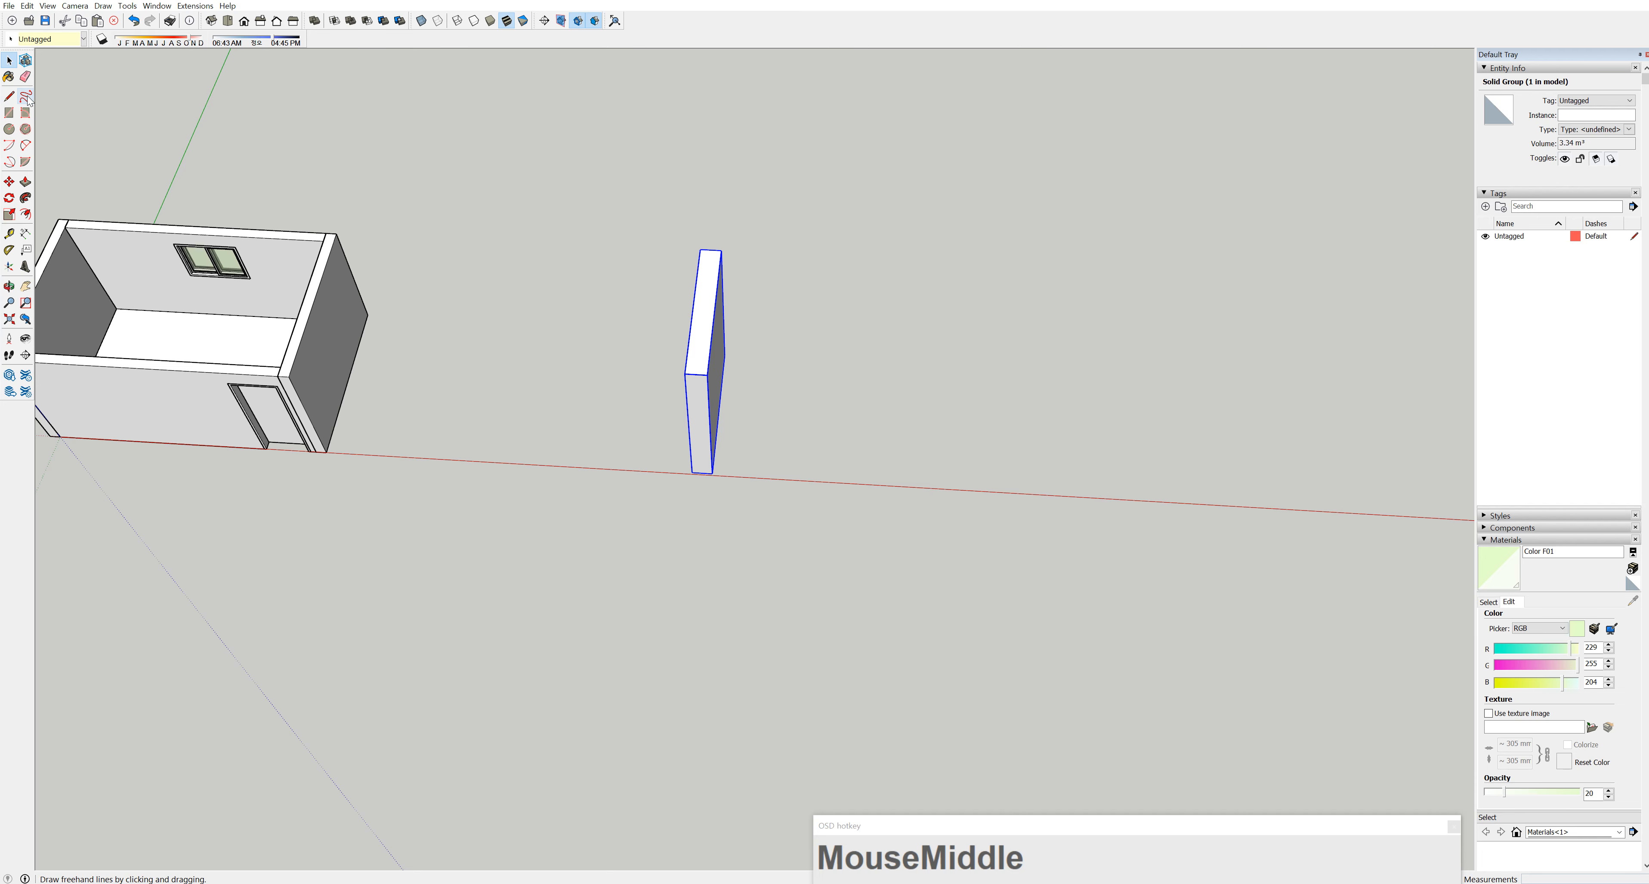
{"action": "left_click", "coordinate": [9, 112]}
{"action": "left_click", "coordinate": [873, 487]}
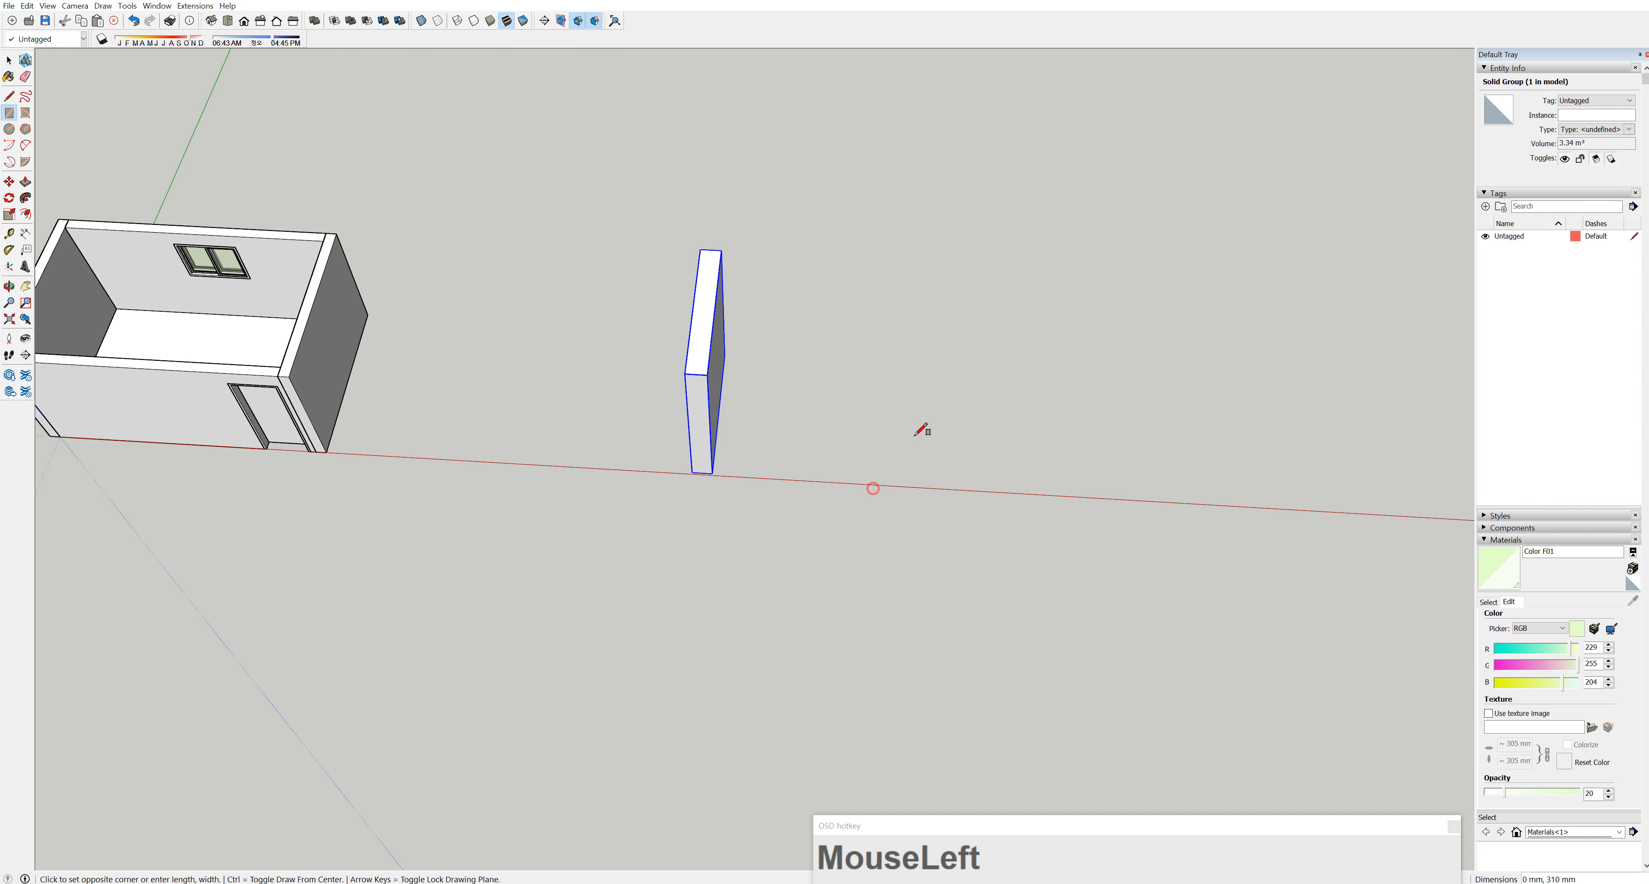
{"action": "left_click", "coordinate": [1047, 292]}
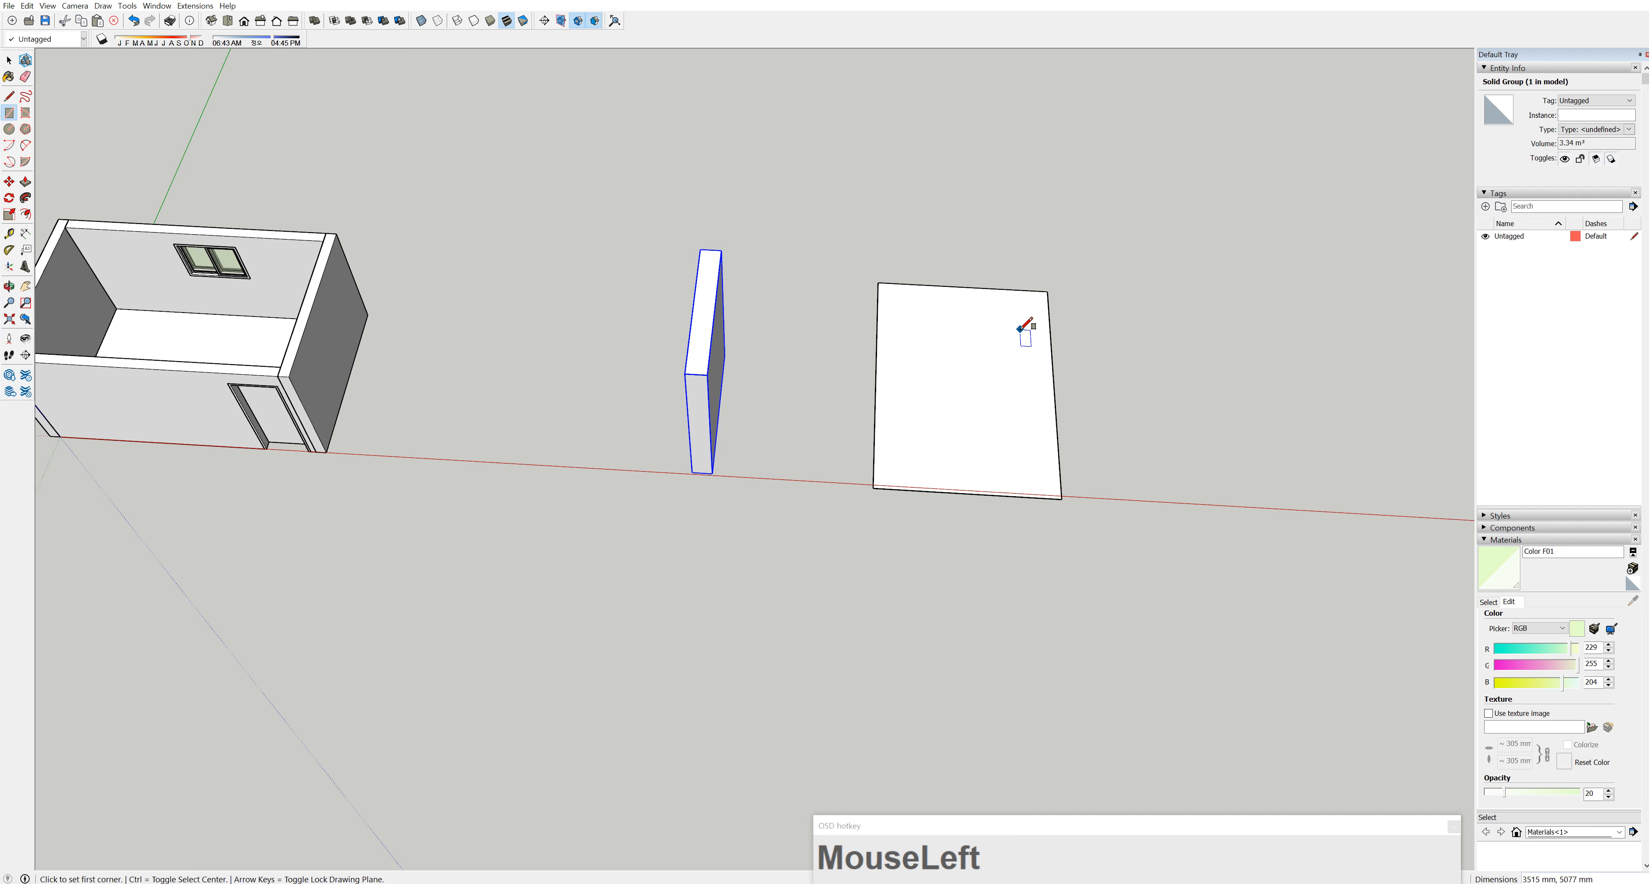
{"action": "left_click", "coordinate": [8, 61]}
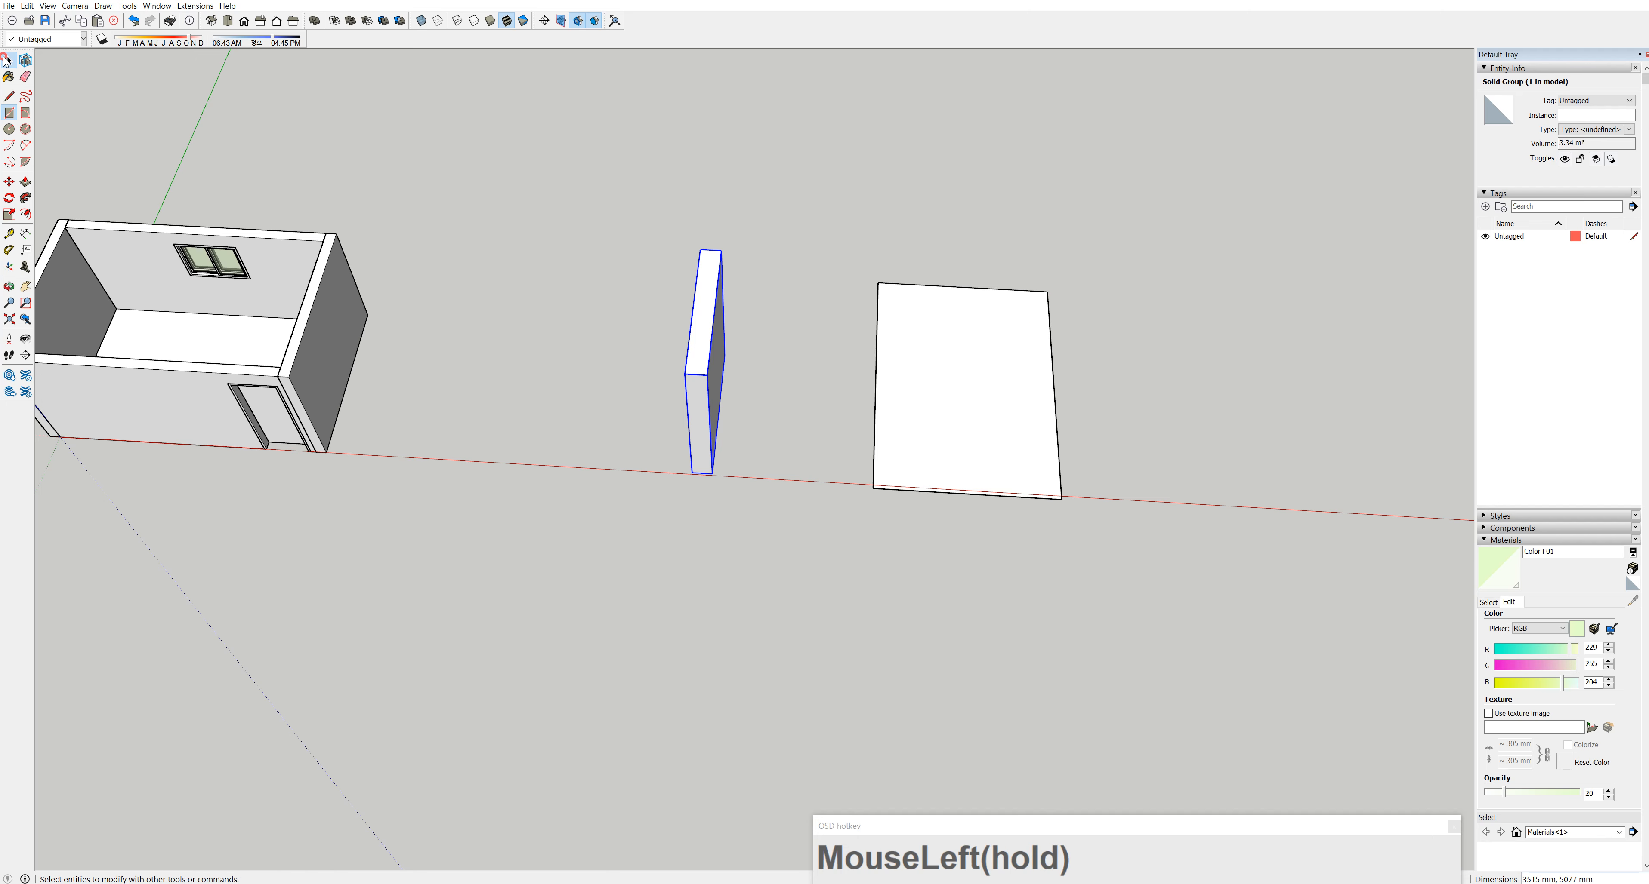
{"action": "left_click", "coordinate": [25, 76]}
{"action": "left_click", "coordinate": [996, 497]}
{"action": "mouse_move", "coordinate": [927, 508]}
{"action": "middle_mouse_down"}
{"action": "mouse_move", "coordinate": [736, 342]}
{"action": "mouse_move", "coordinate": [890, 510]}
{"action": "mouse_move", "coordinate": [1027, 415]}
{"action": "middle_mouse_up"}
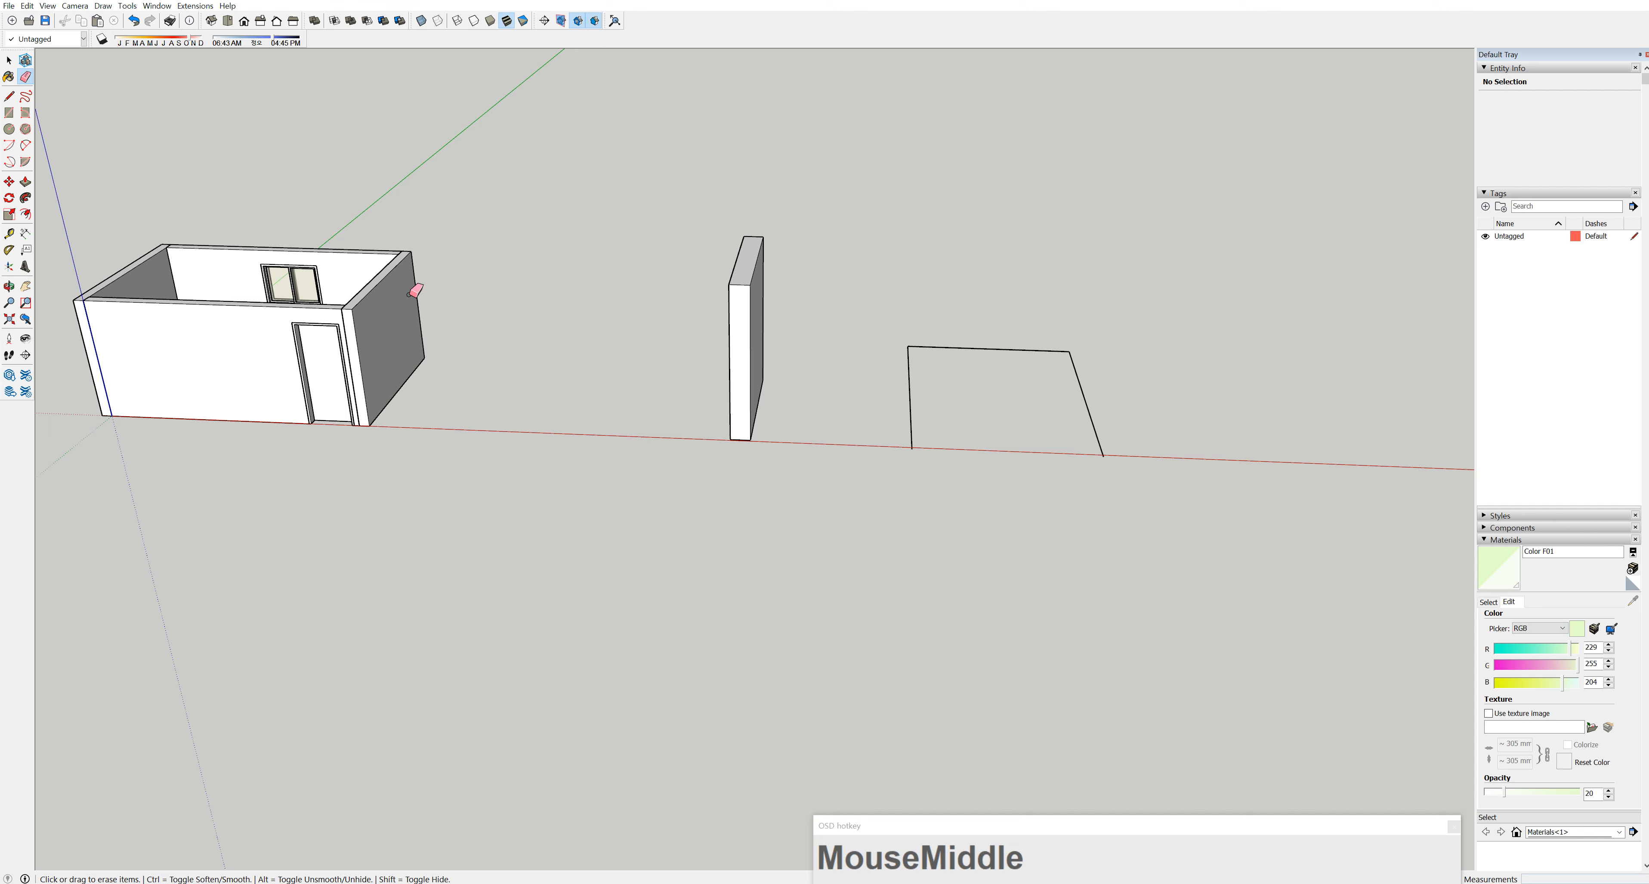
Draw a small upright square profile perpendicular to the green axis at the near end of the open path's slab-side edge
{"action": "left_click", "coordinate": [9, 113]}
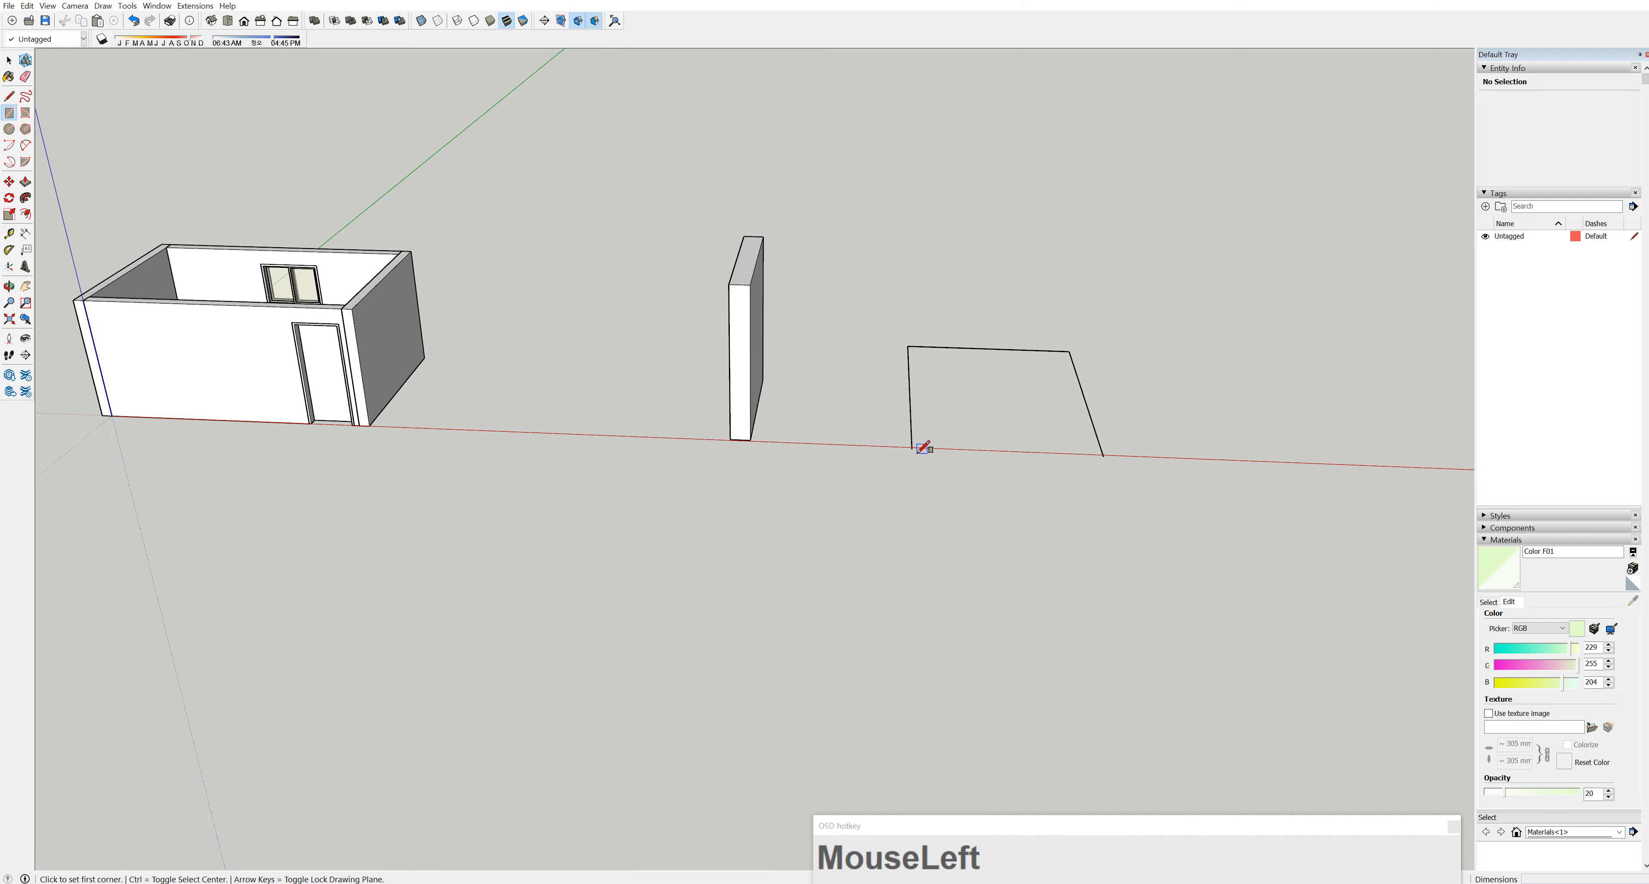
{"action": "scroll", "coordinate": [922, 448], "scroll_direction": "up", "scroll_amount": 2}
{"action": "mouse_move", "coordinate": [923, 448]}
{"action": "middle_mouse_down"}
{"action": "mouse_move", "coordinate": [979, 413]}
{"action": "mouse_move", "coordinate": [924, 434]}
{"action": "mouse_move", "coordinate": [900, 597]}
{"action": "mouse_move", "coordinate": [931, 384]}
{"action": "middle_mouse_up"}
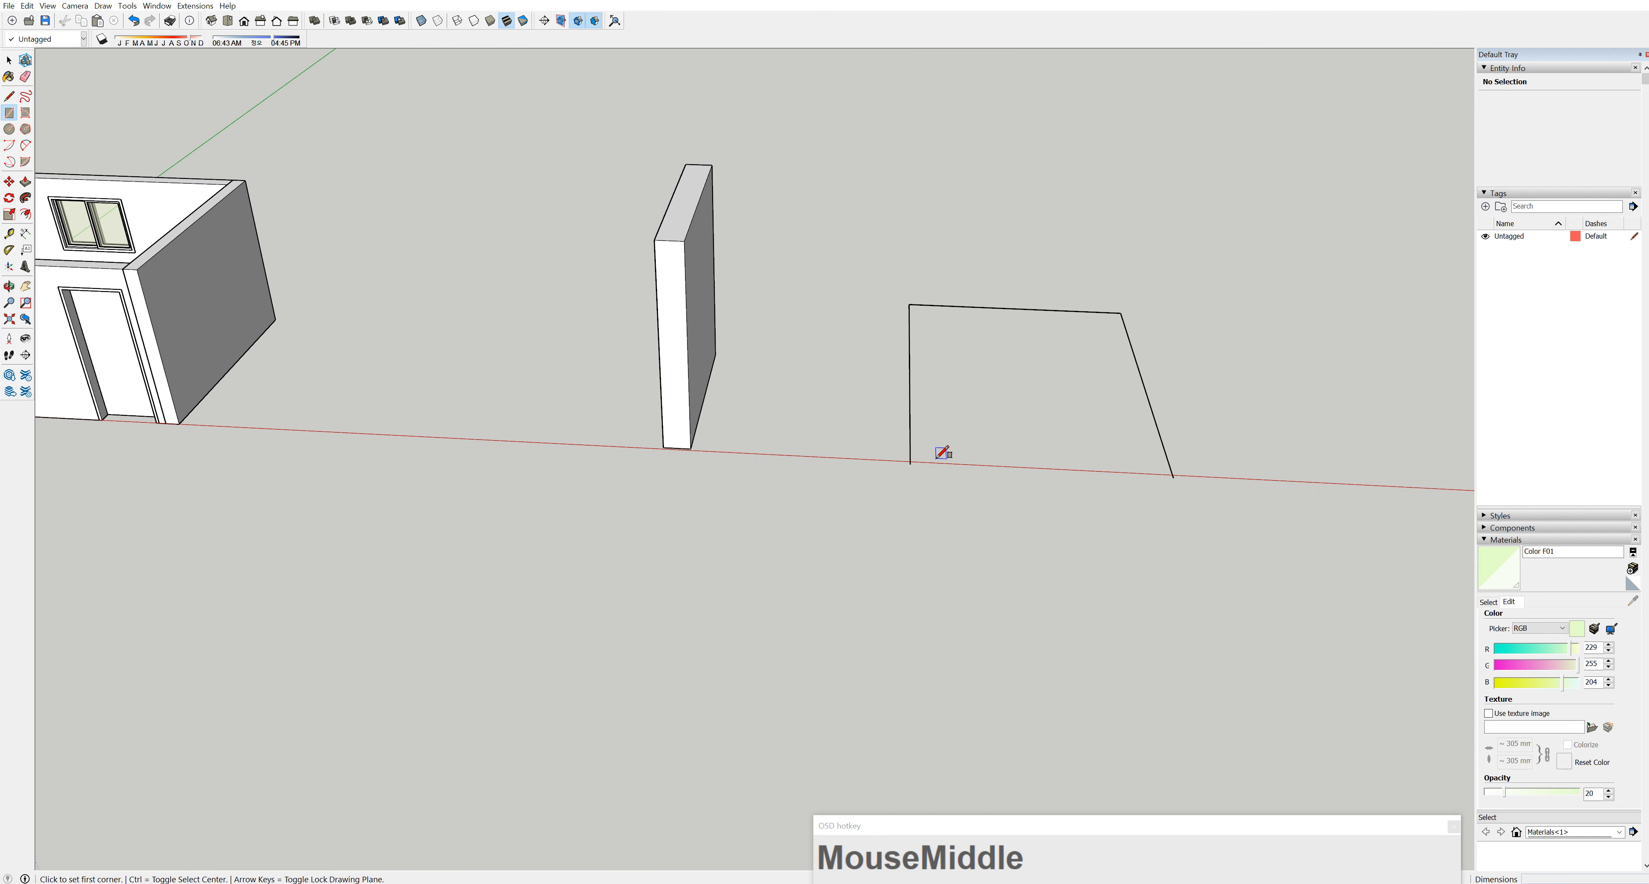
{"action": "middle_click_drag", "start_coordinate": [935, 458], "coordinate": [902, 632]}
{"action": "mouse_move", "coordinate": [926, 506]}
{"action": "middle_mouse_down"}
{"action": "mouse_move", "coordinate": [928, 328]}
{"action": "mouse_move", "coordinate": [936, 473]}
{"action": "mouse_move", "coordinate": [935, 426]}
{"action": "middle_mouse_up"}
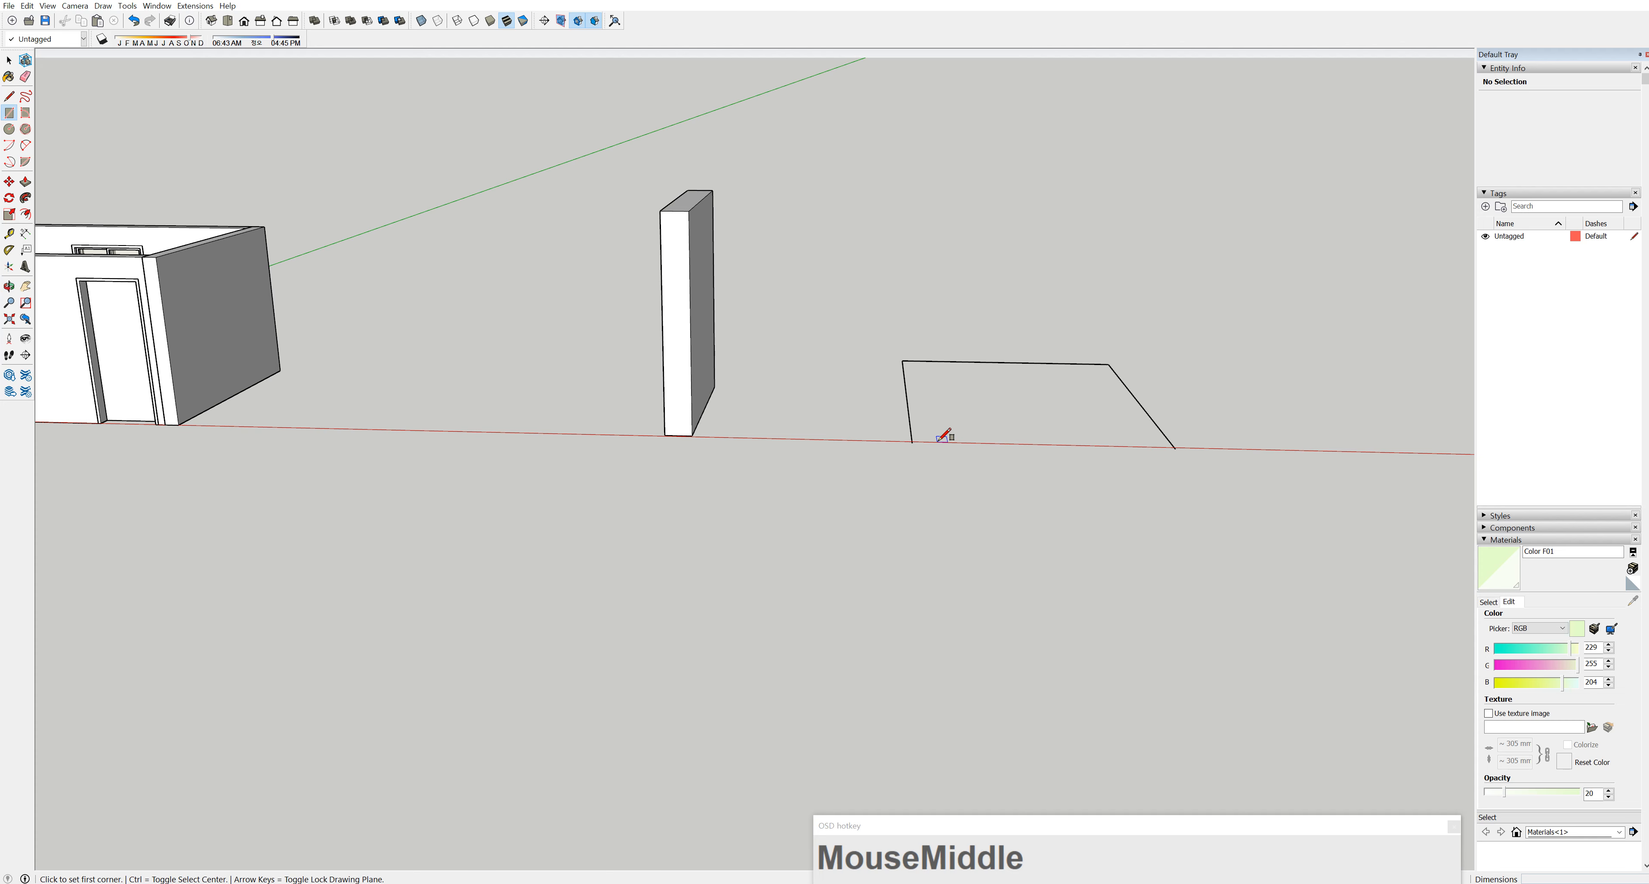
{"action": "key", "text": "Right"}
{"action": "key", "text": "Left"}
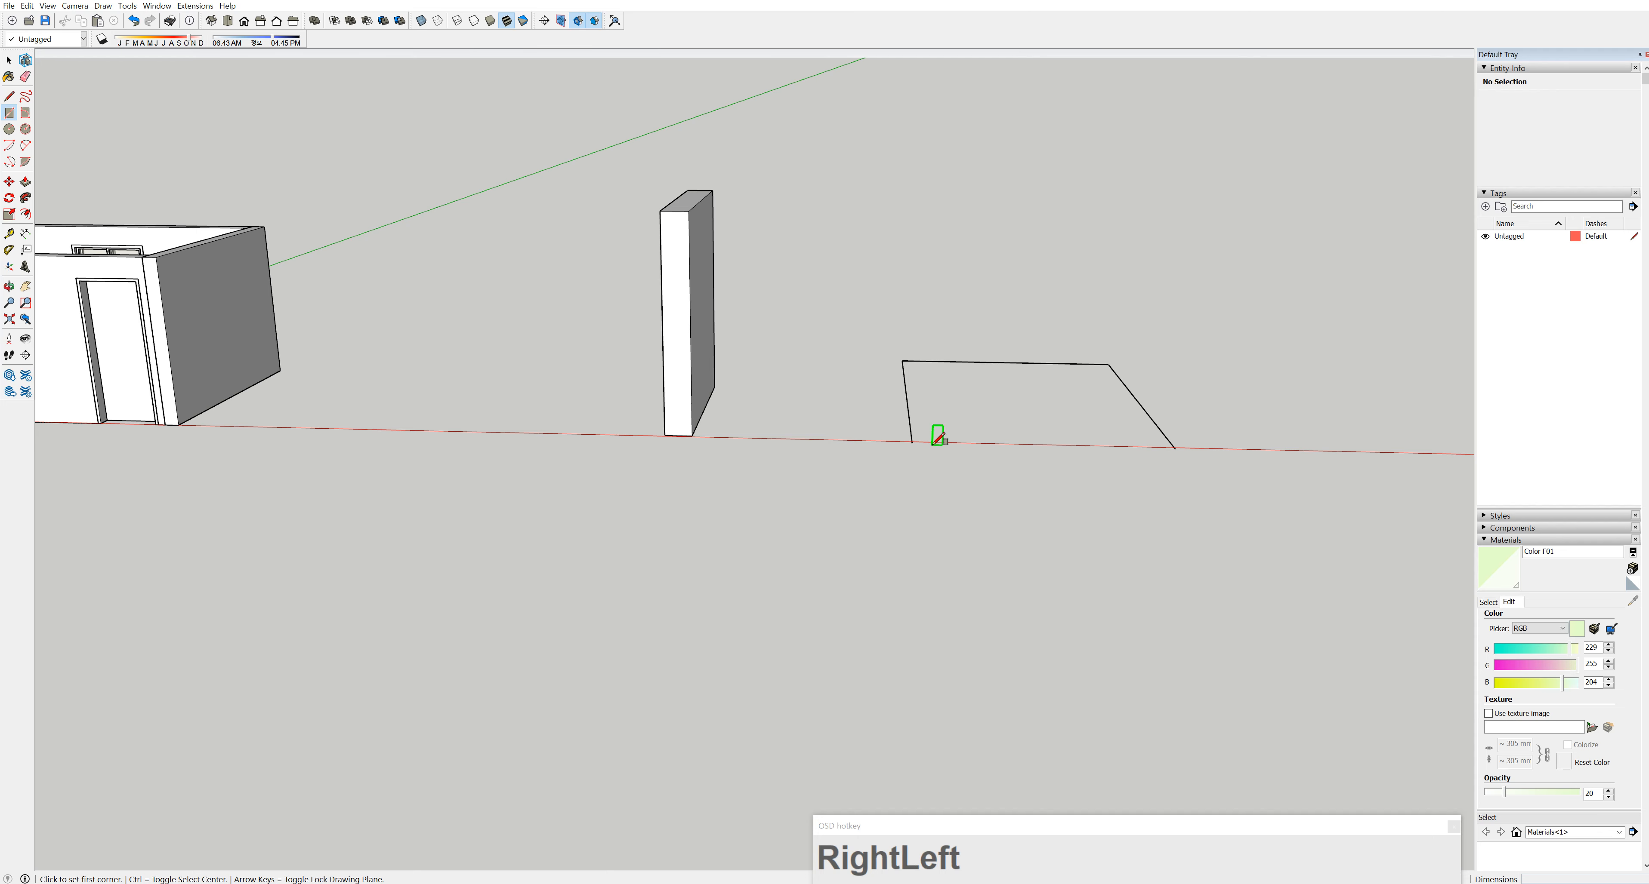
{"action": "left_click", "coordinate": [922, 442]}
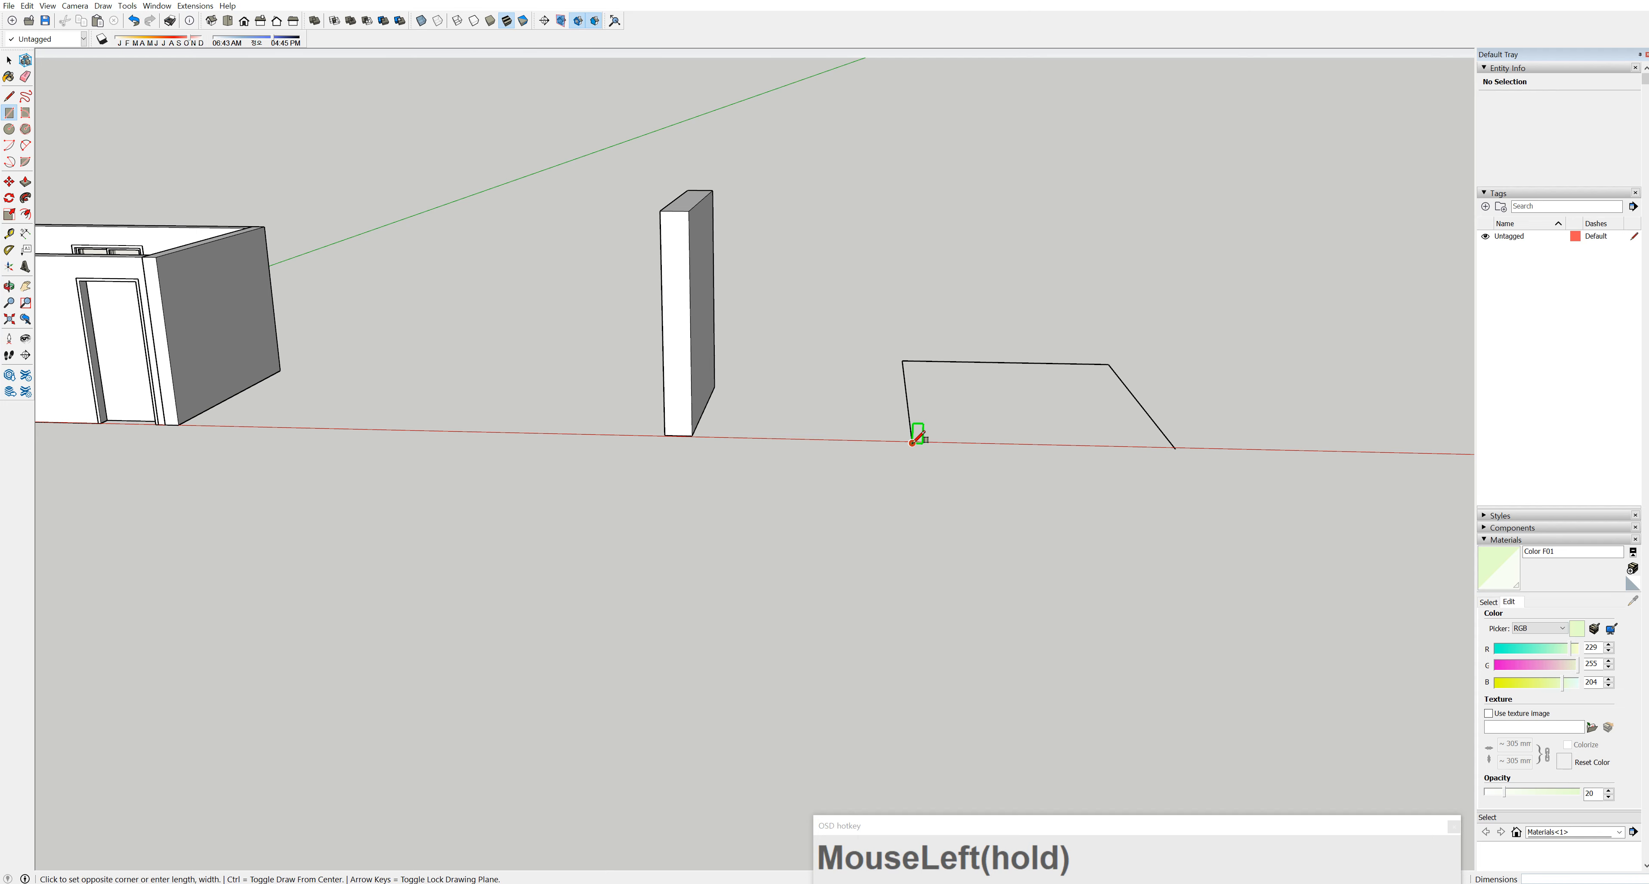
{"action": "left_click", "coordinate": [932, 420]}
{"action": "middle_click_drag", "start_coordinate": [919, 388], "coordinate": [872, 560]}
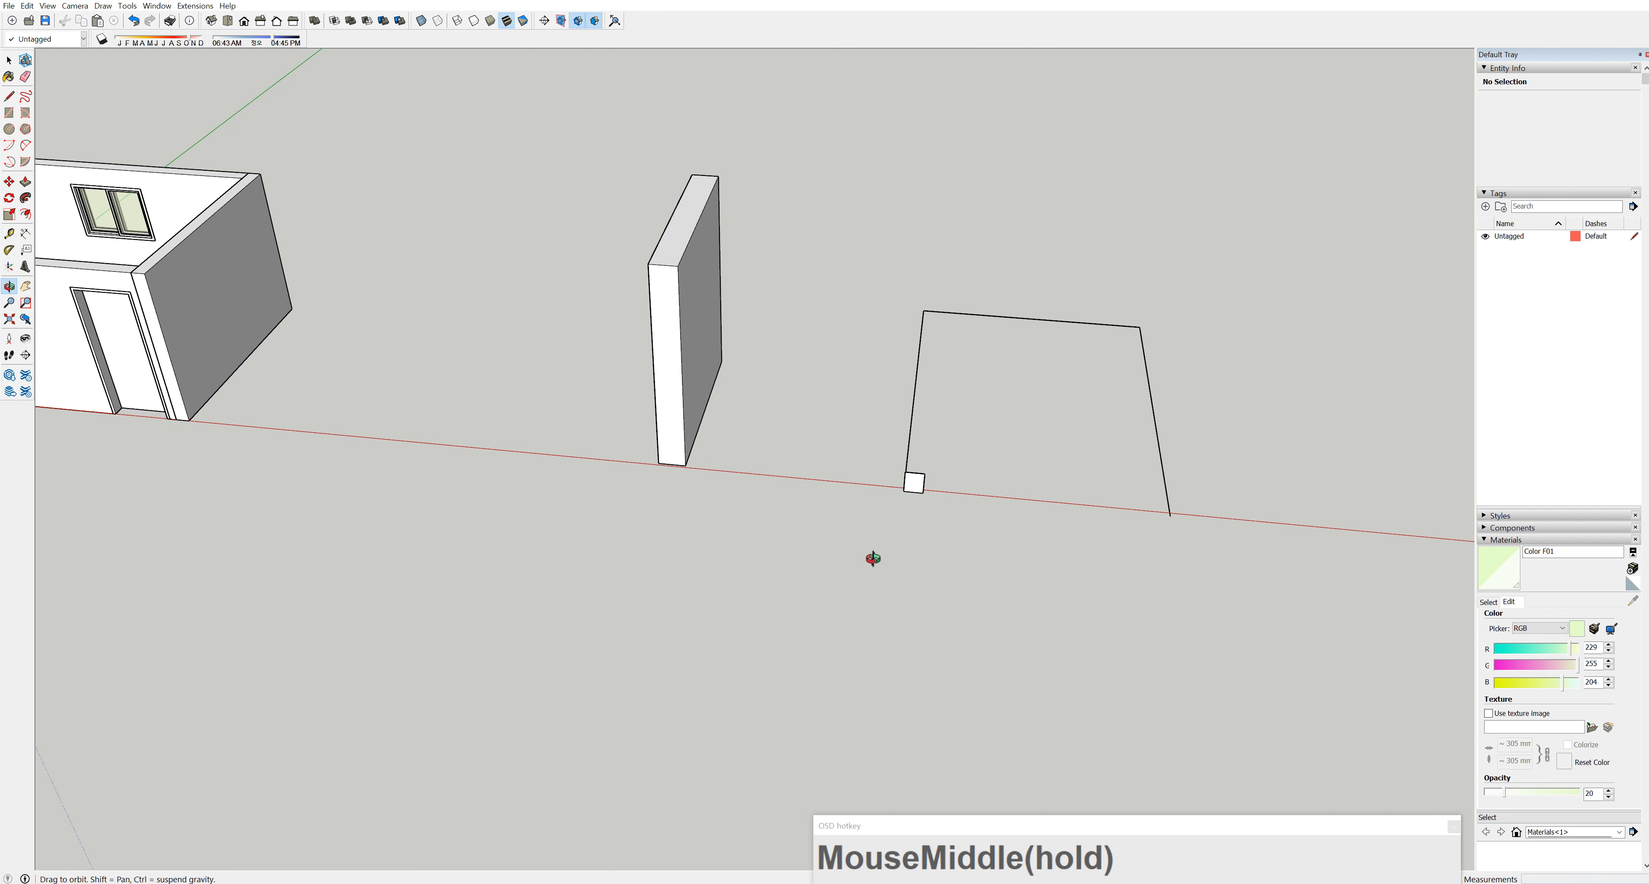
Sweep the small square profile along the three path edges with Follow Me
{"action": "left_click", "coordinate": [9, 61]}
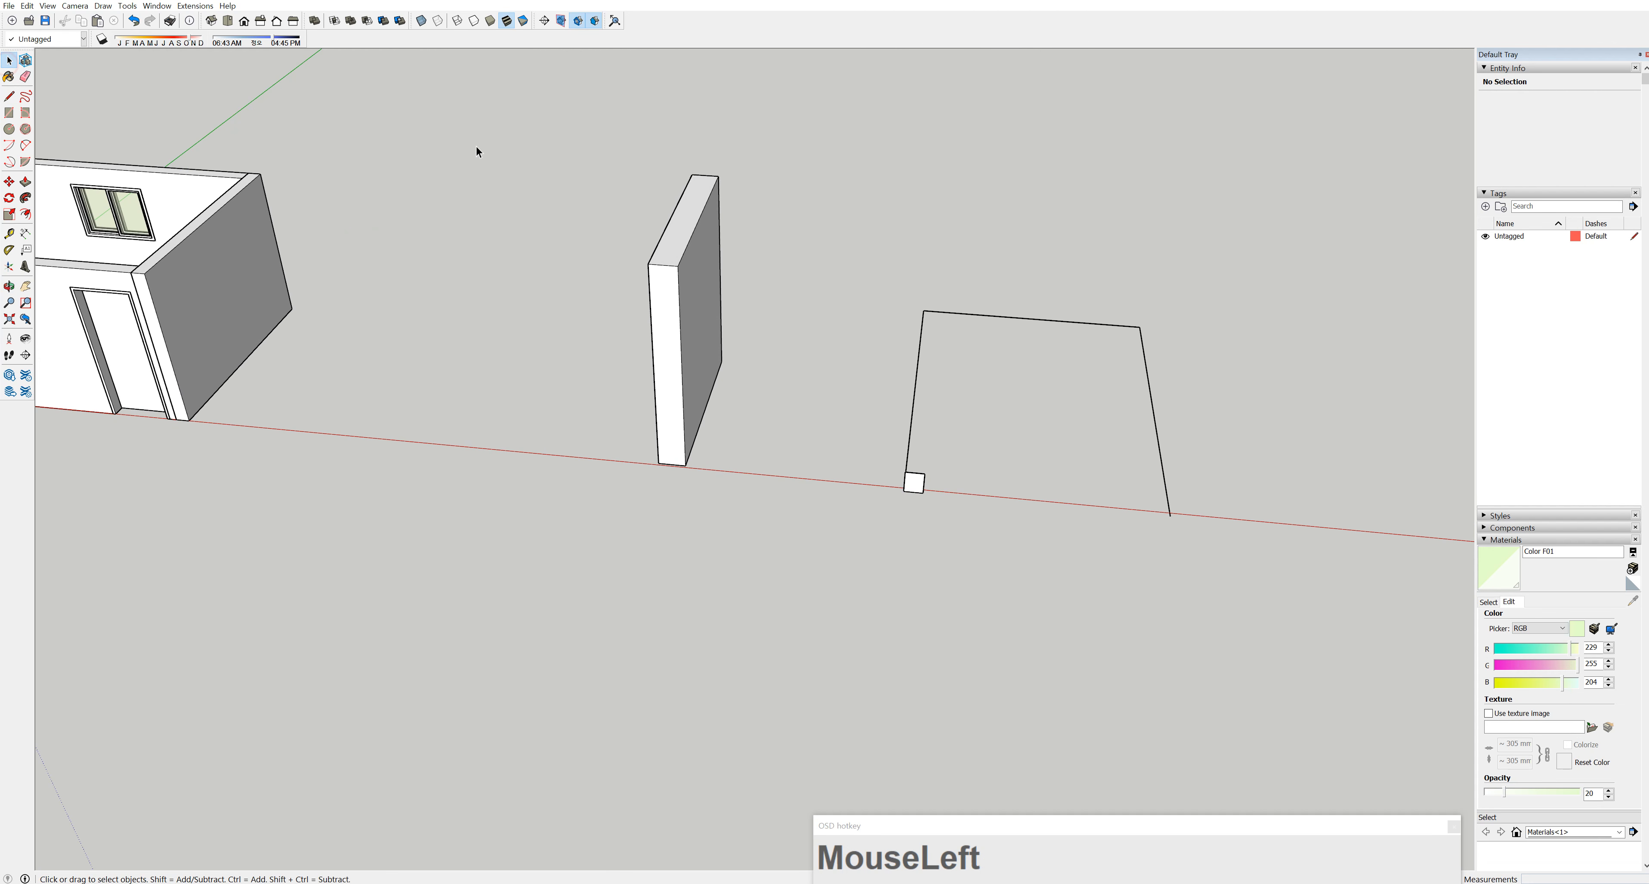
{"action": "left_click_drag", "start_coordinate": [1236, 308], "coordinate": [864, 400]}
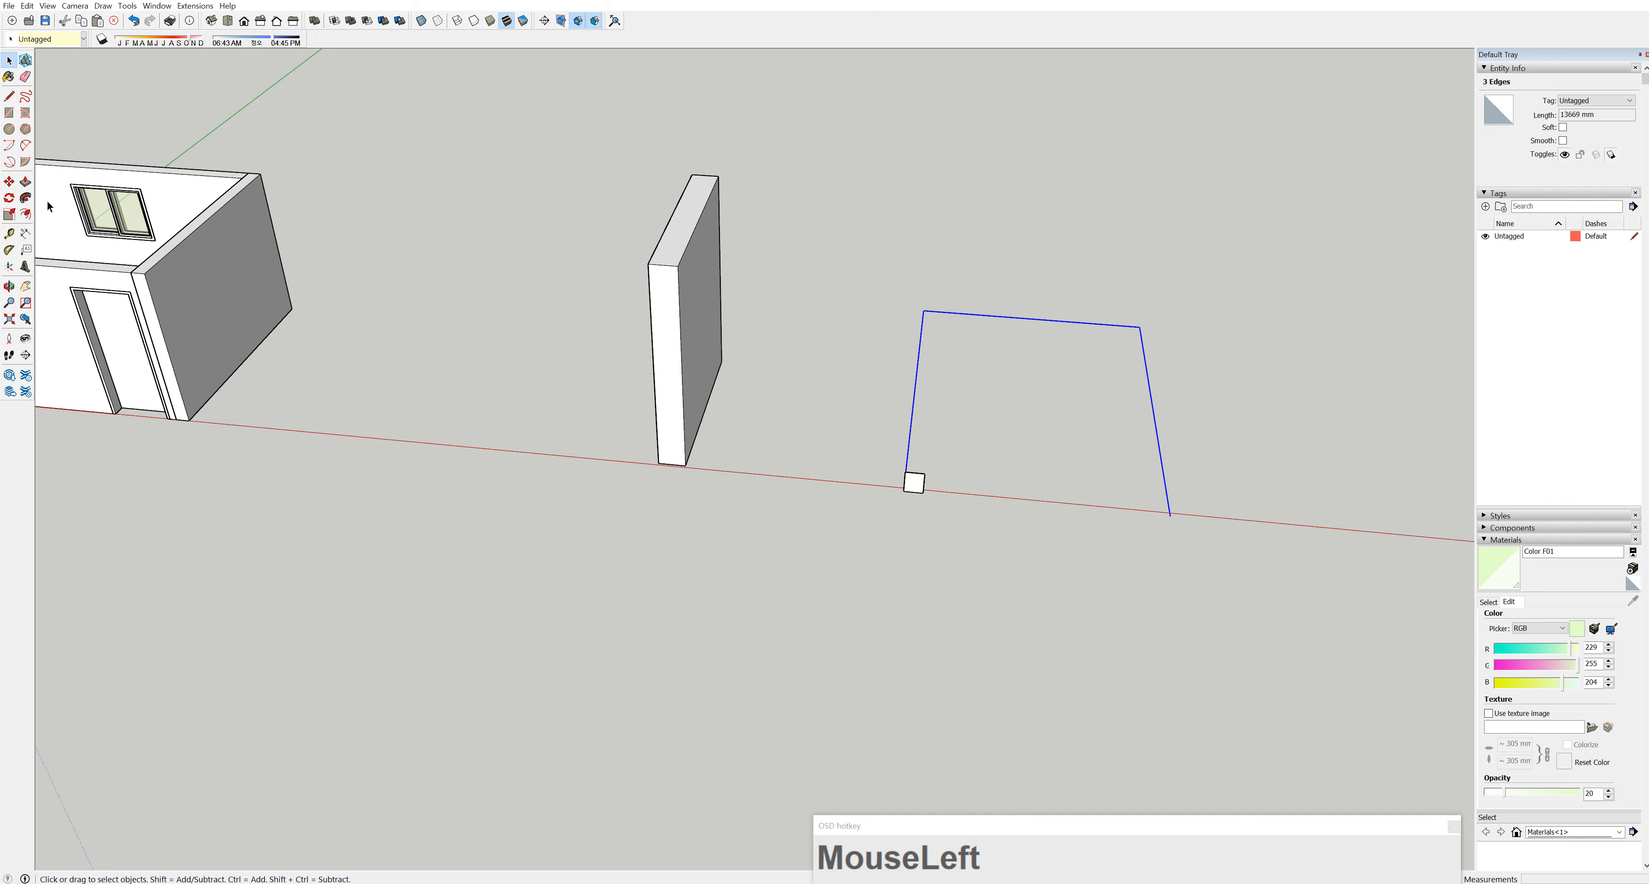
{"action": "left_click", "coordinate": [26, 198]}
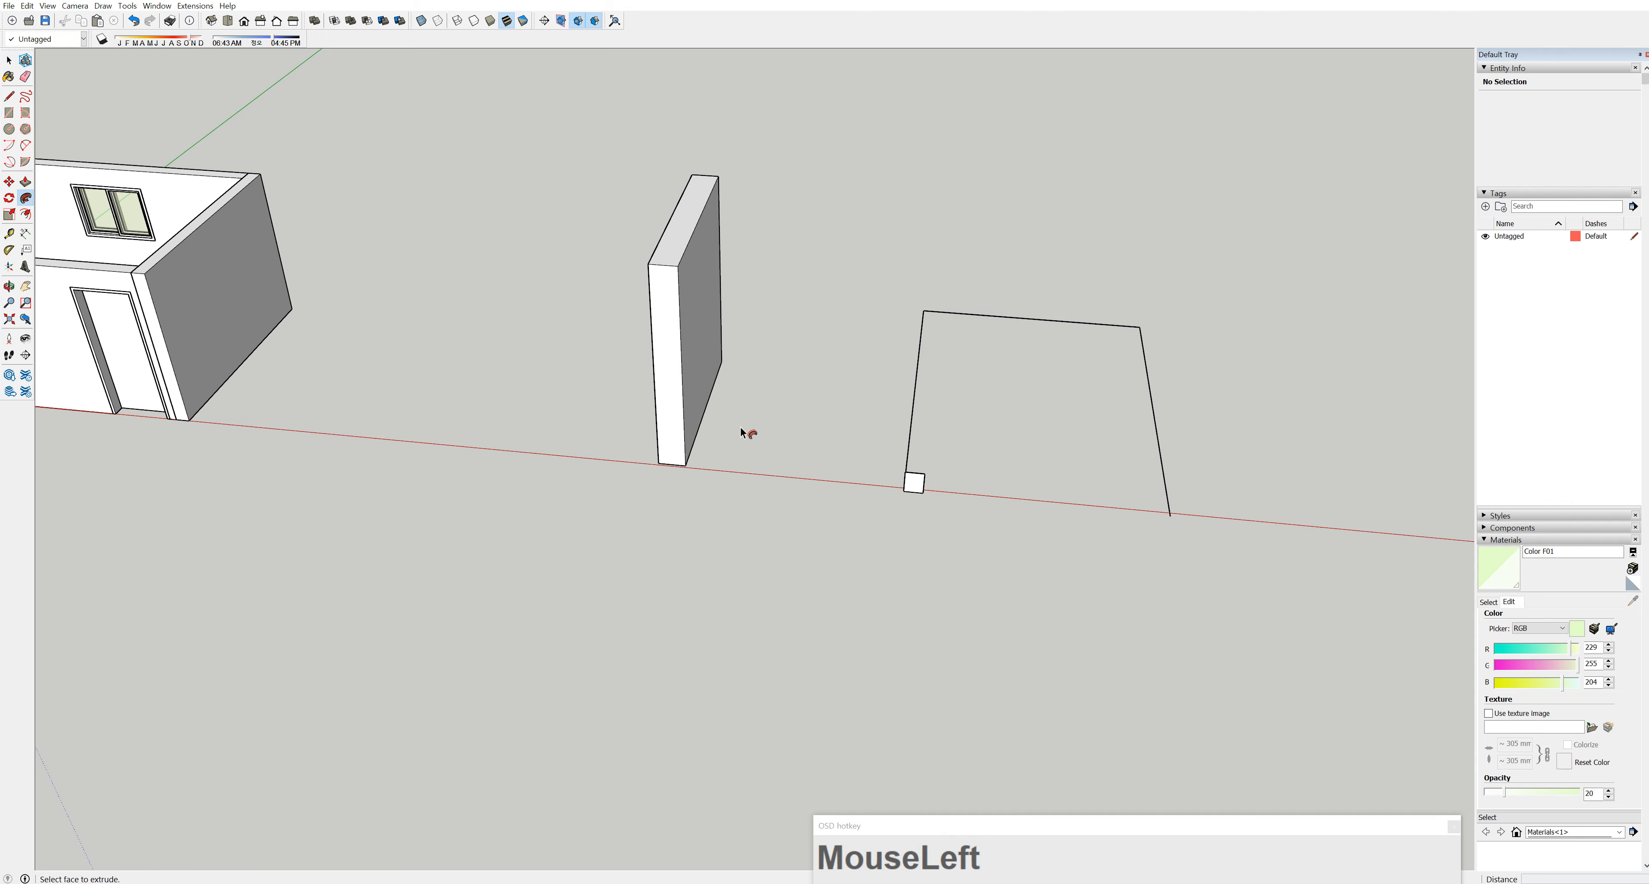
{"action": "left_click", "coordinate": [915, 482]}
{"action": "middle_click_drag", "start_coordinate": [858, 599], "coordinate": [909, 475]}
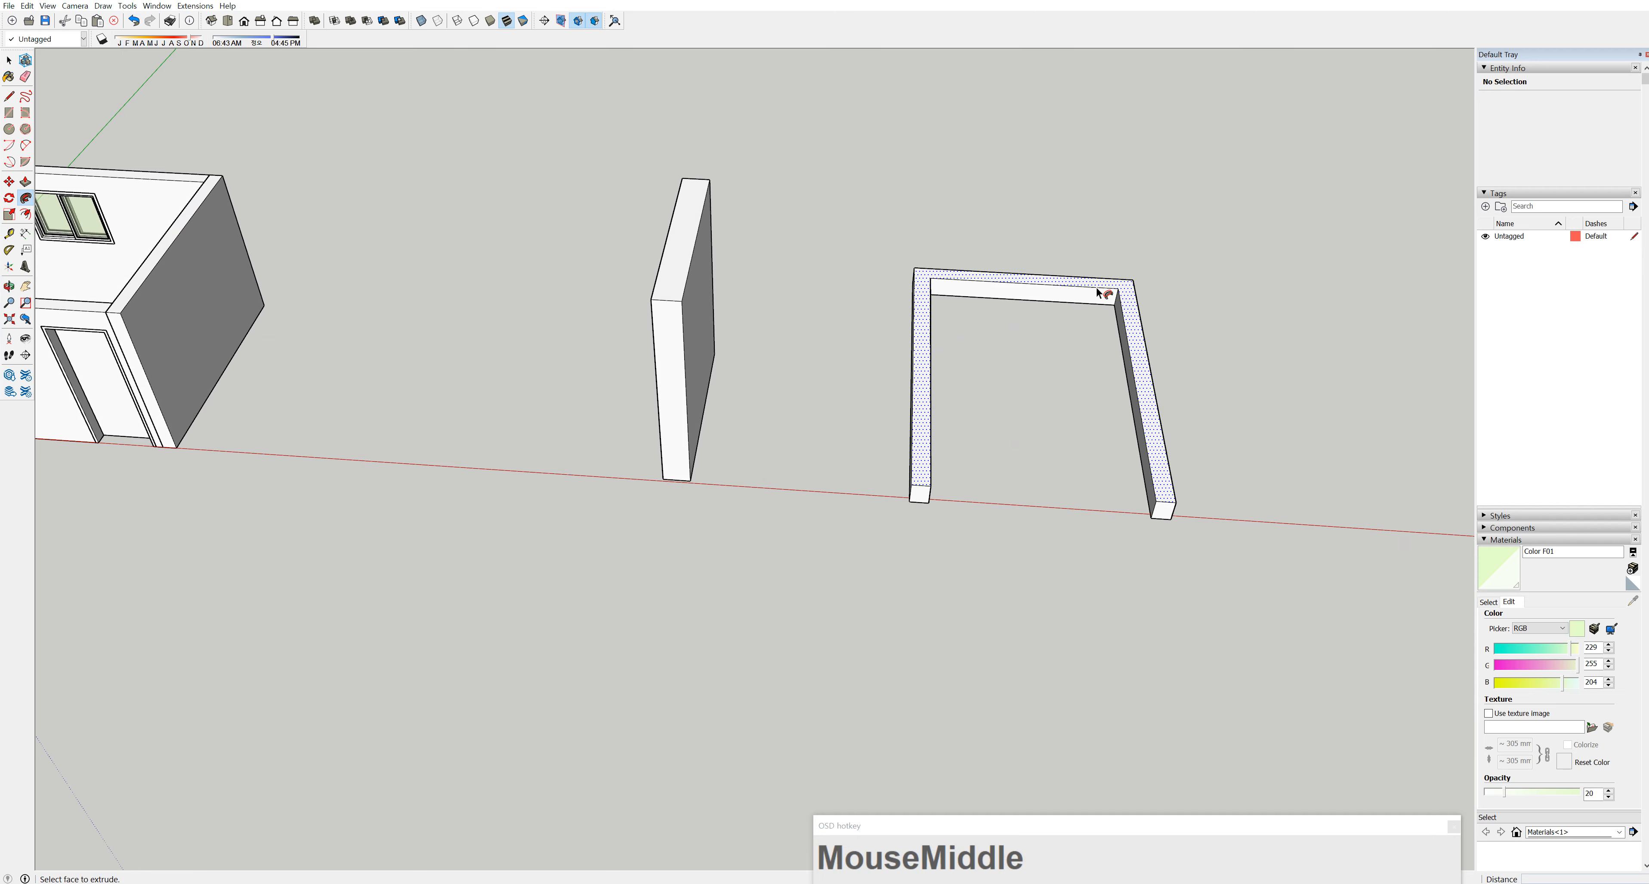
{"action": "left_click", "coordinate": [915, 398]}
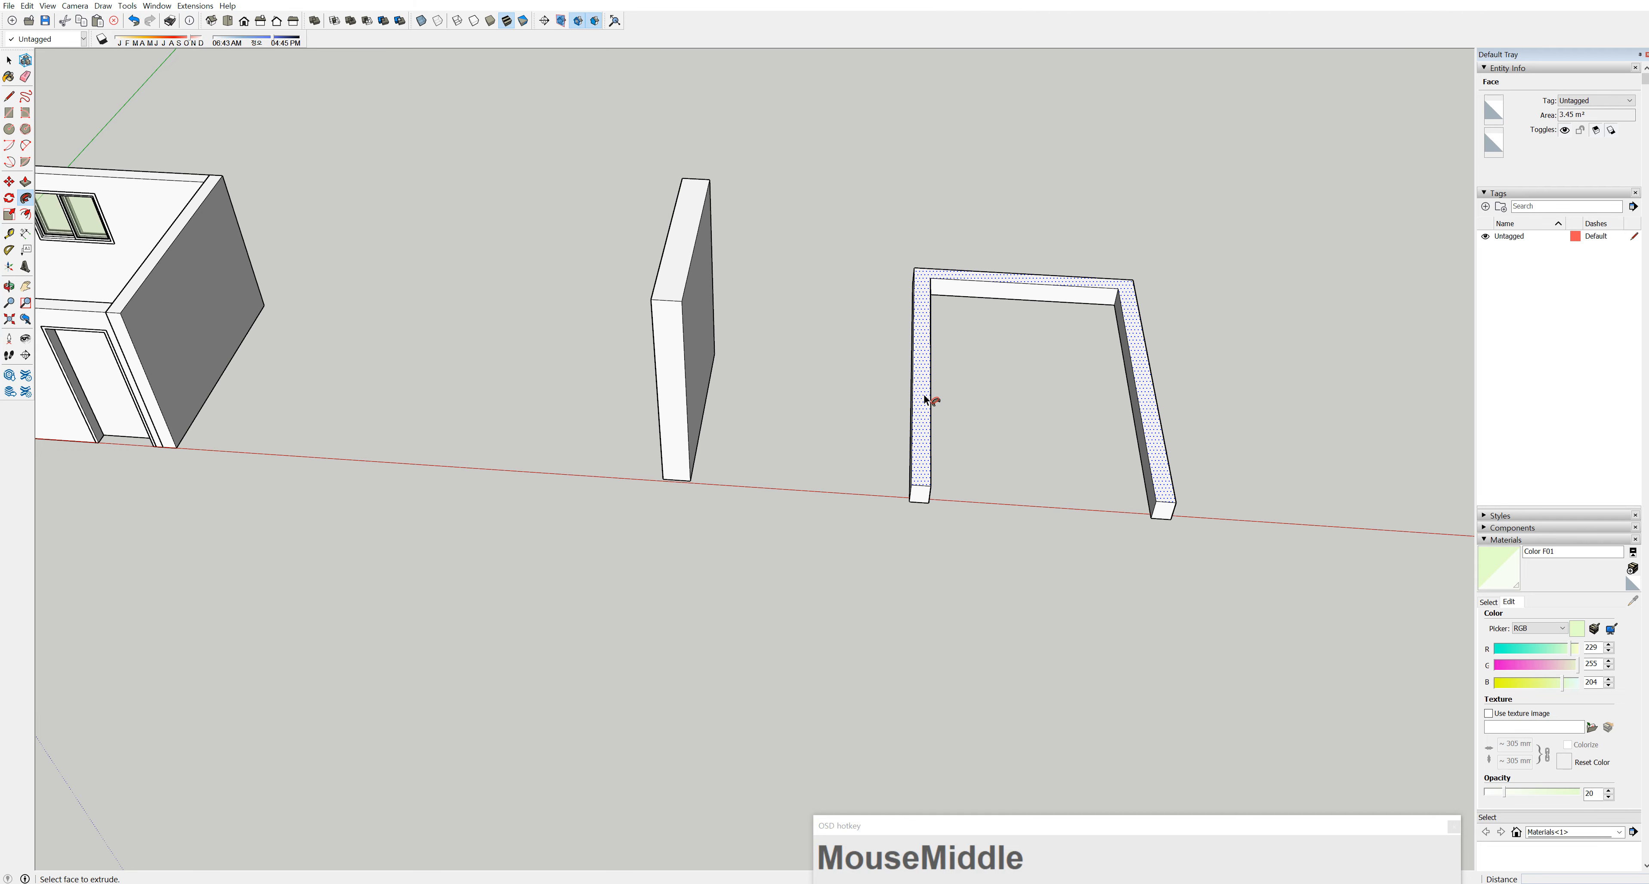
{"action": "middle_click_drag", "start_coordinate": [924, 394], "coordinate": [942, 368]}
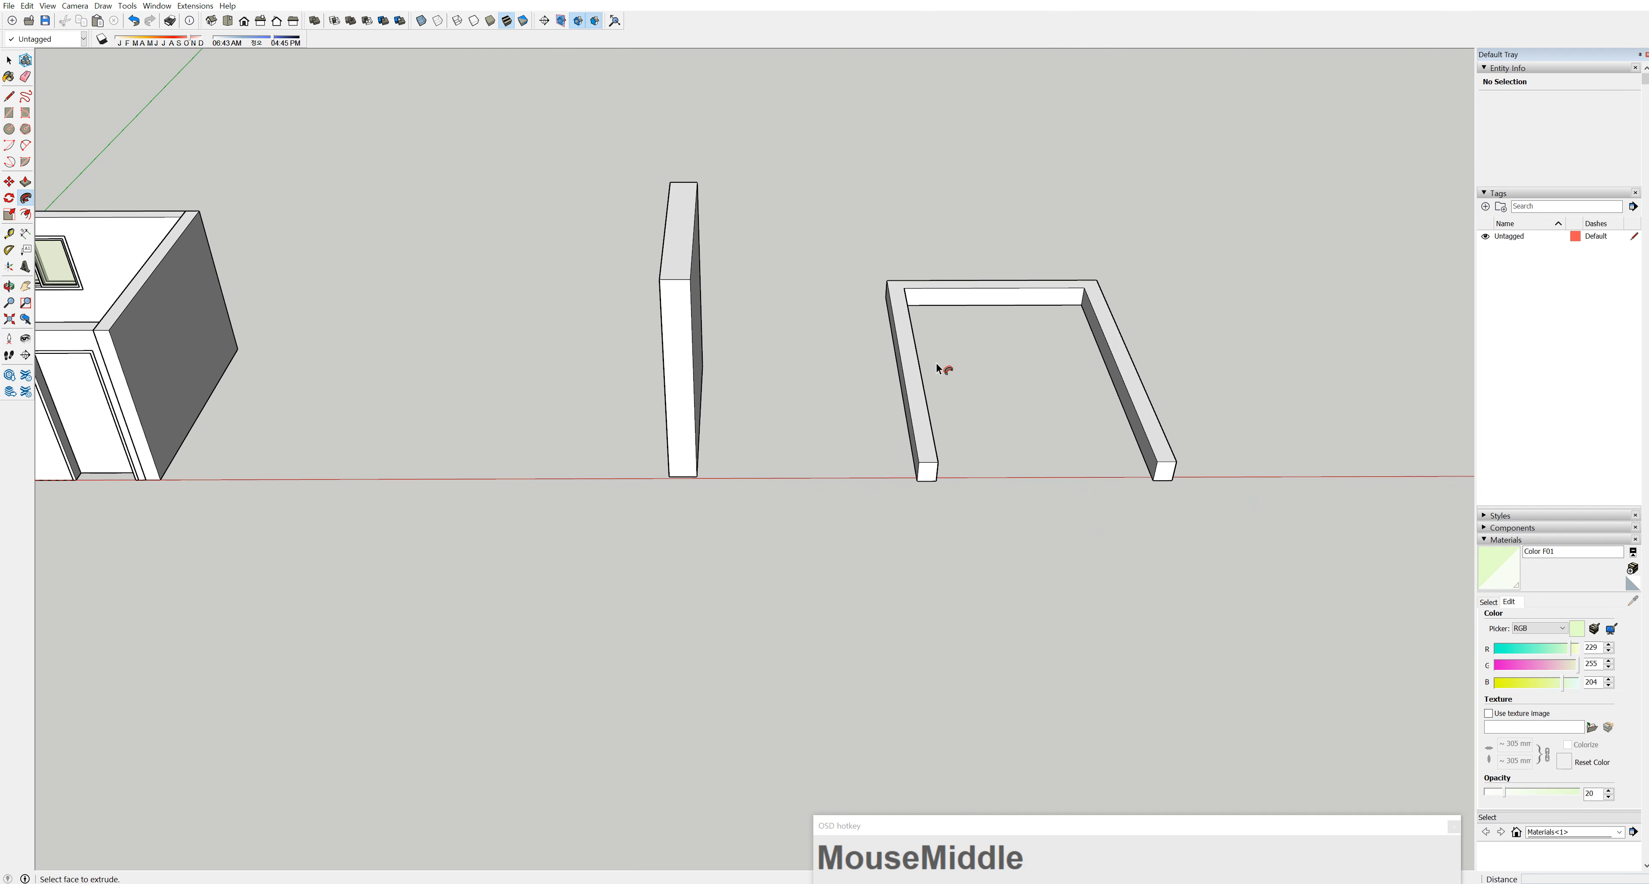
{"action": "scroll", "coordinate": [946, 370], "scroll_direction": "down", "scroll_amount": 4}
{"action": "middle_click_drag", "start_coordinate": [1024, 413], "coordinate": [911, 419]}
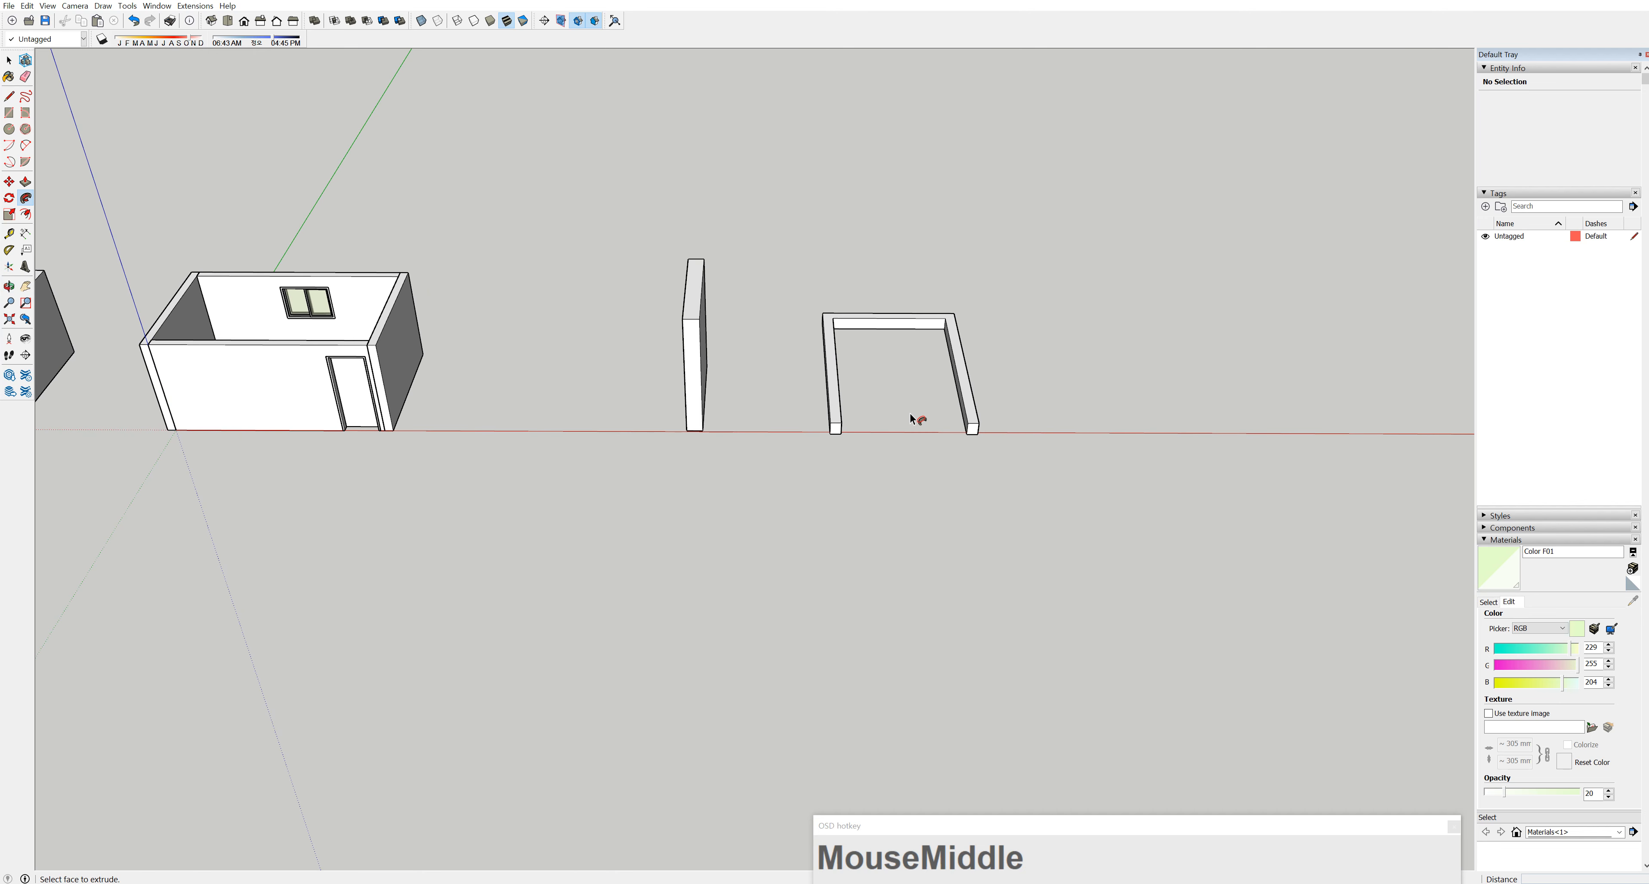
Delete the slab group together with the swept three-sided frame
{"action": "left_click", "coordinate": [9, 60]}
{"action": "left_click_drag", "start_coordinate": [563, 210], "coordinate": [1096, 564]}
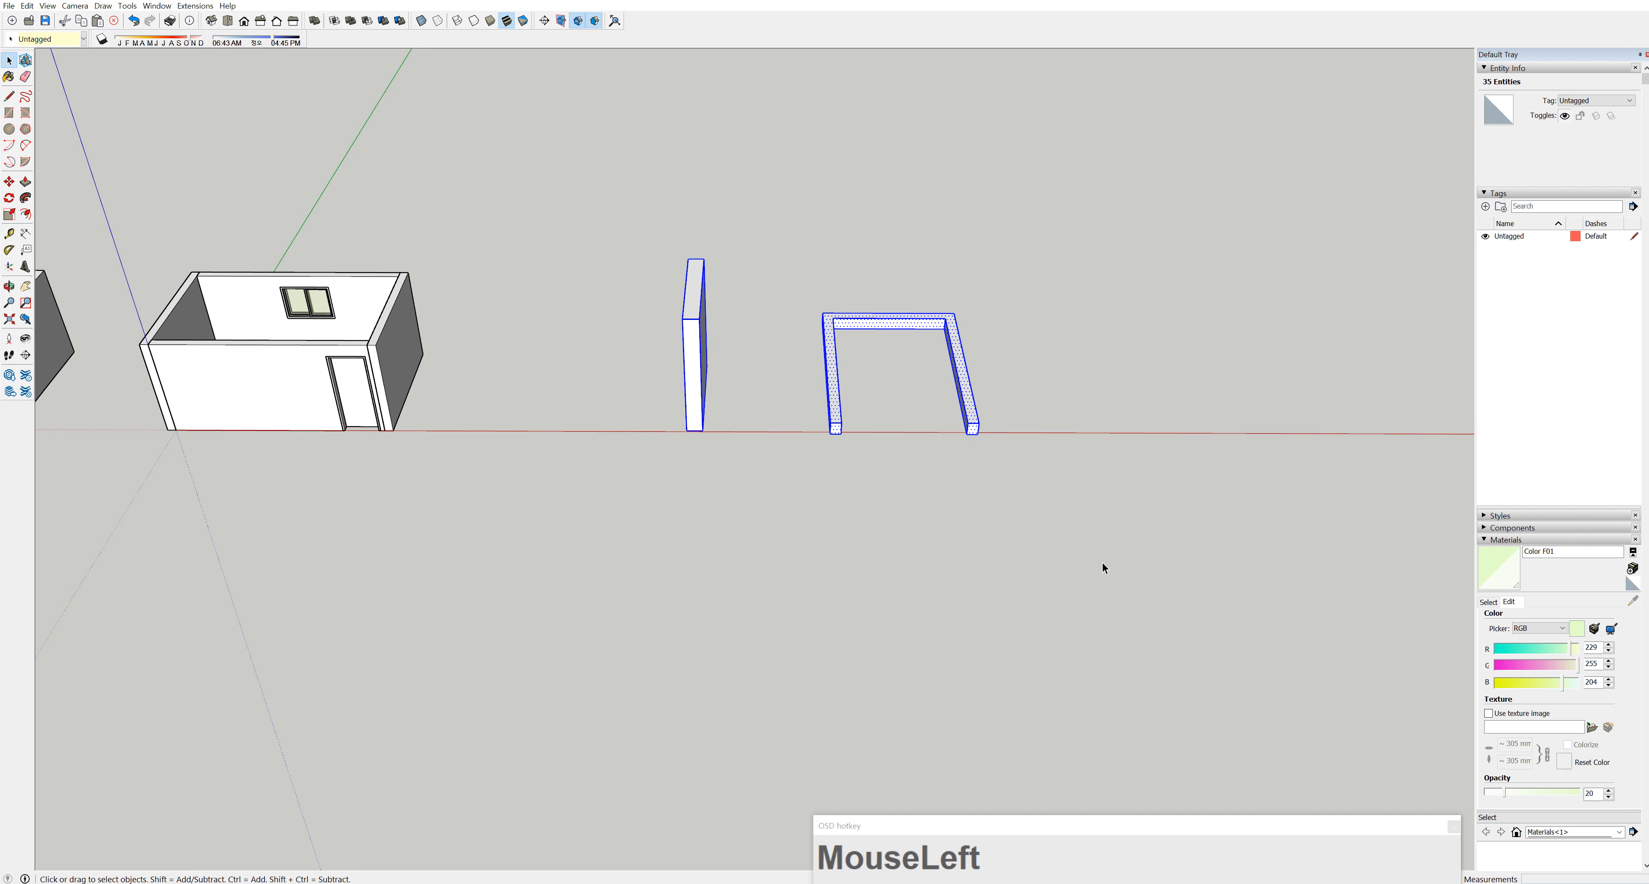
{"action": "key", "text": "Delete"}
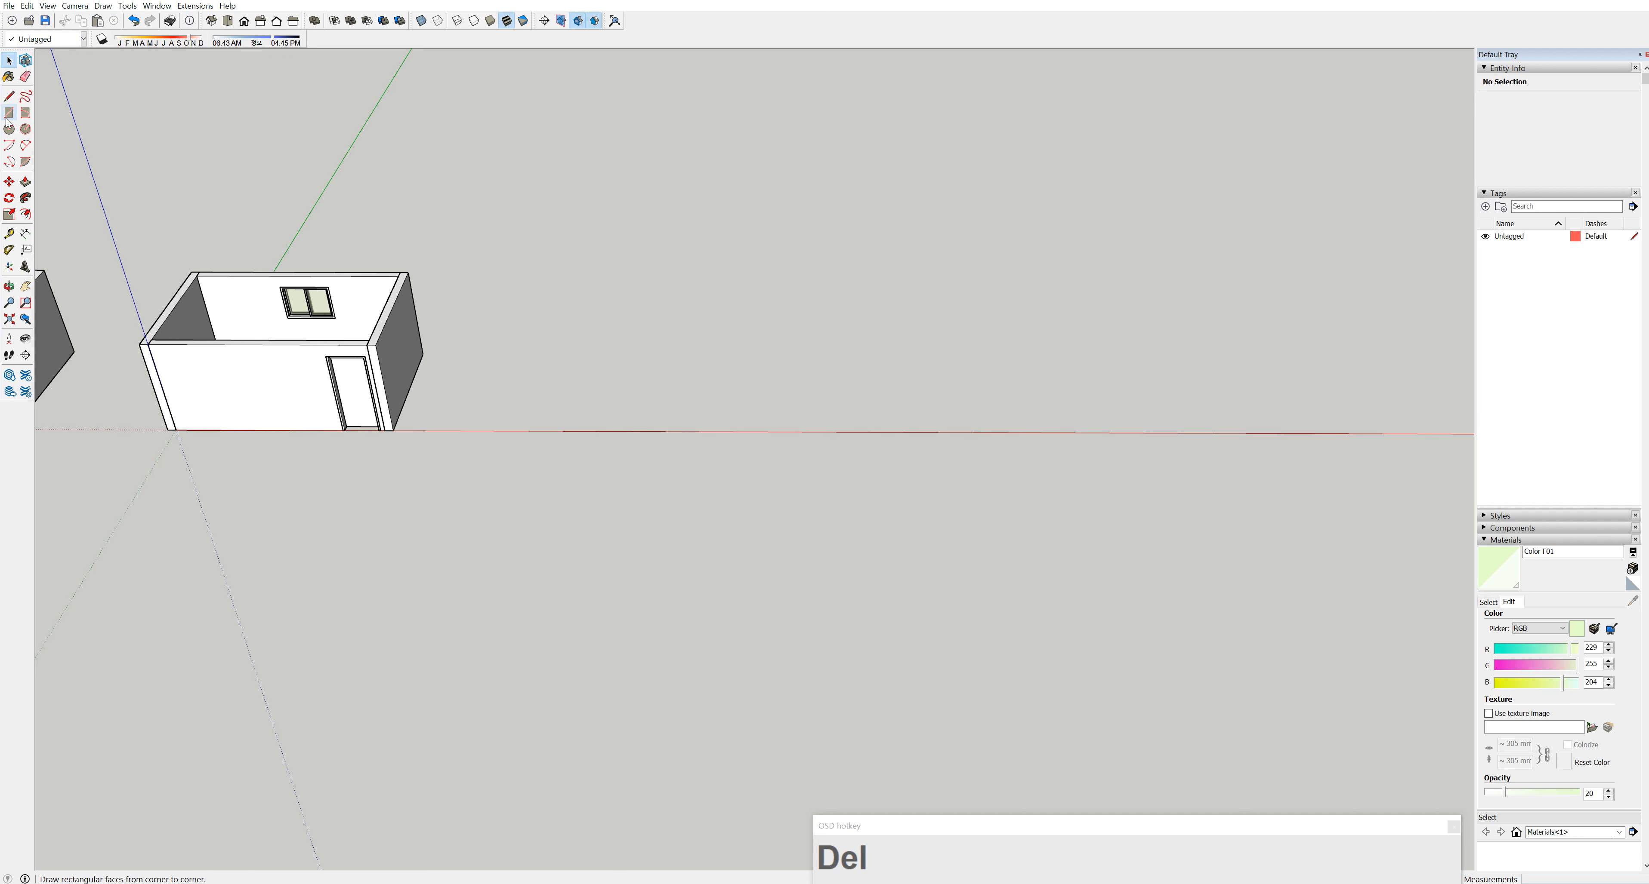
Draw a ground rectangle about 1424 by 1663 mm beside the room and push/pull it up about 909 mm into a box
{"action": "left_click", "coordinate": [9, 114]}
{"action": "left_click", "coordinate": [661, 419]}
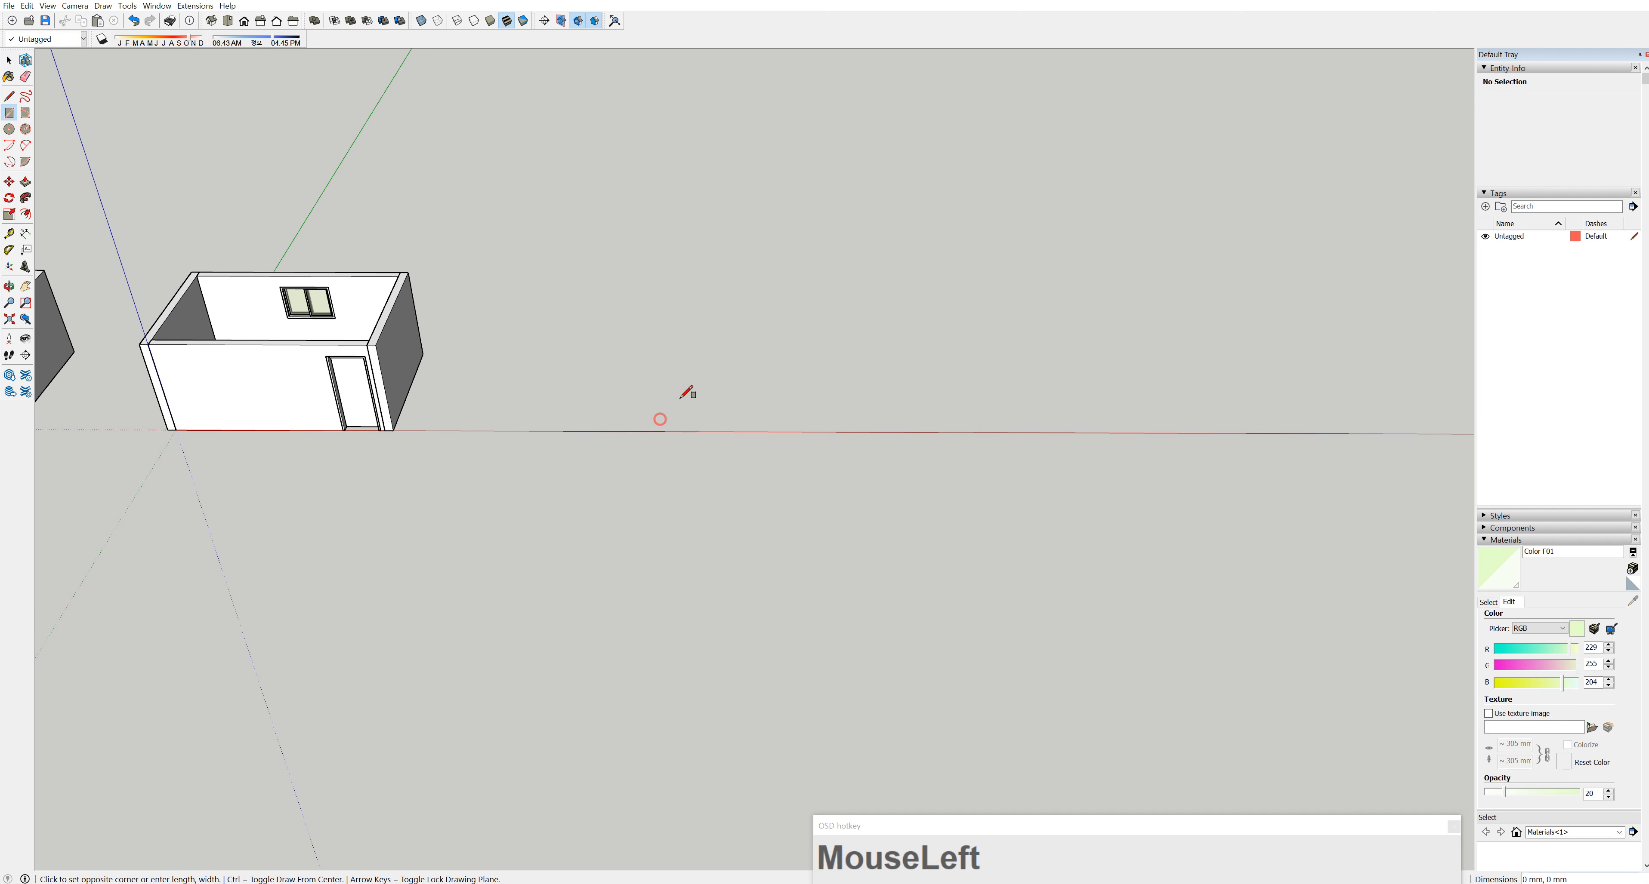
{"action": "left_click", "coordinate": [721, 382]}
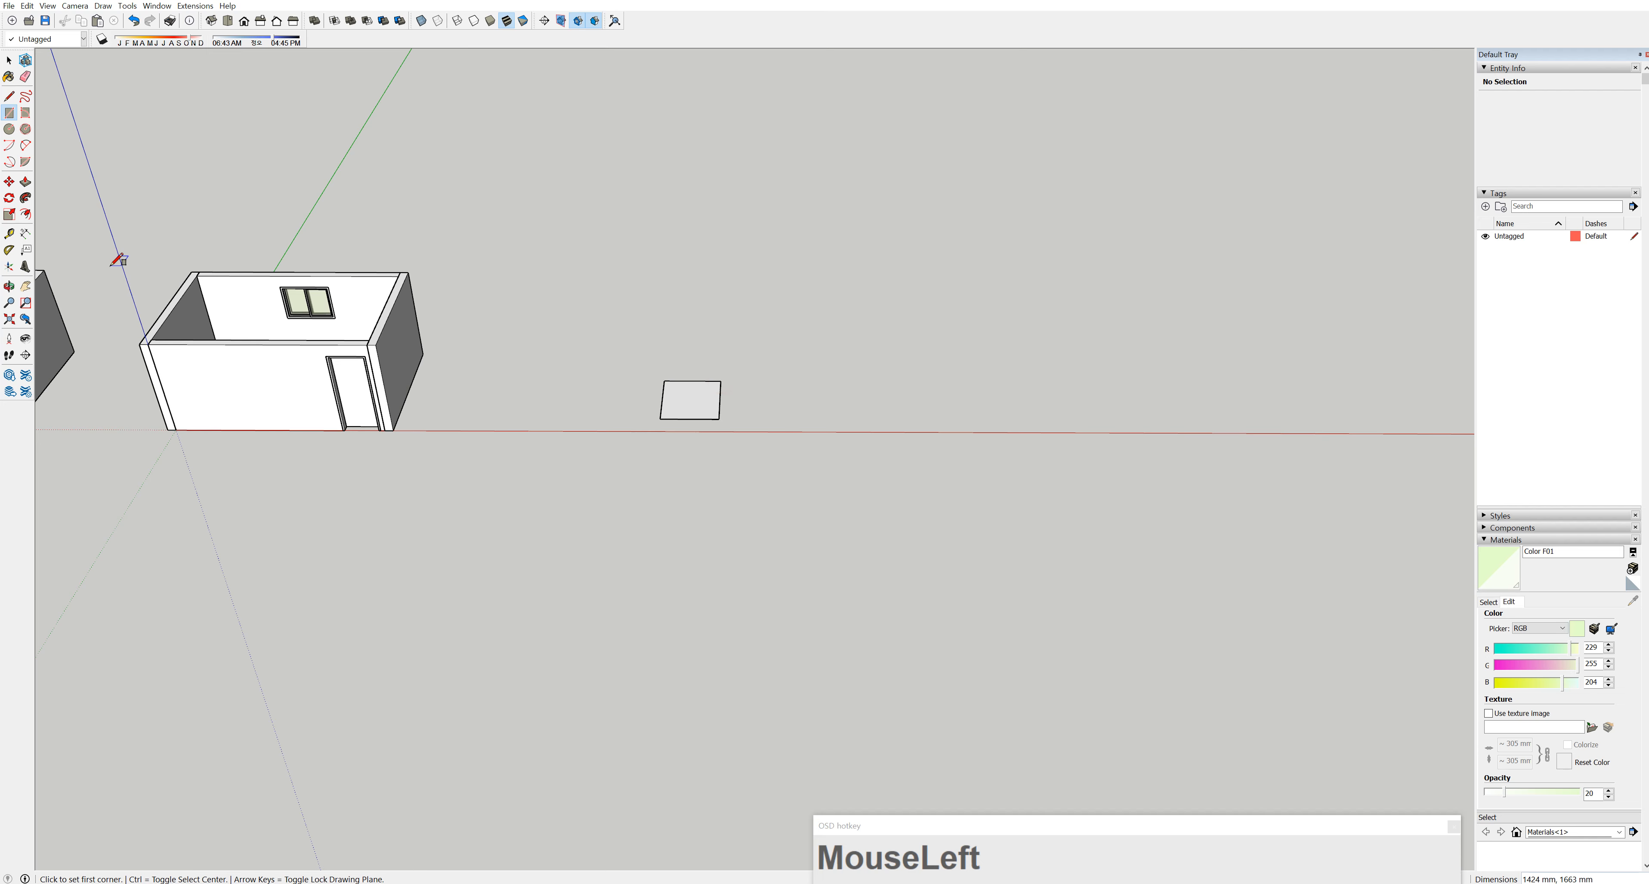
{"action": "left_click", "coordinate": [25, 182]}
{"action": "left_click_drag", "start_coordinate": [690, 400], "coordinate": [689, 373]}
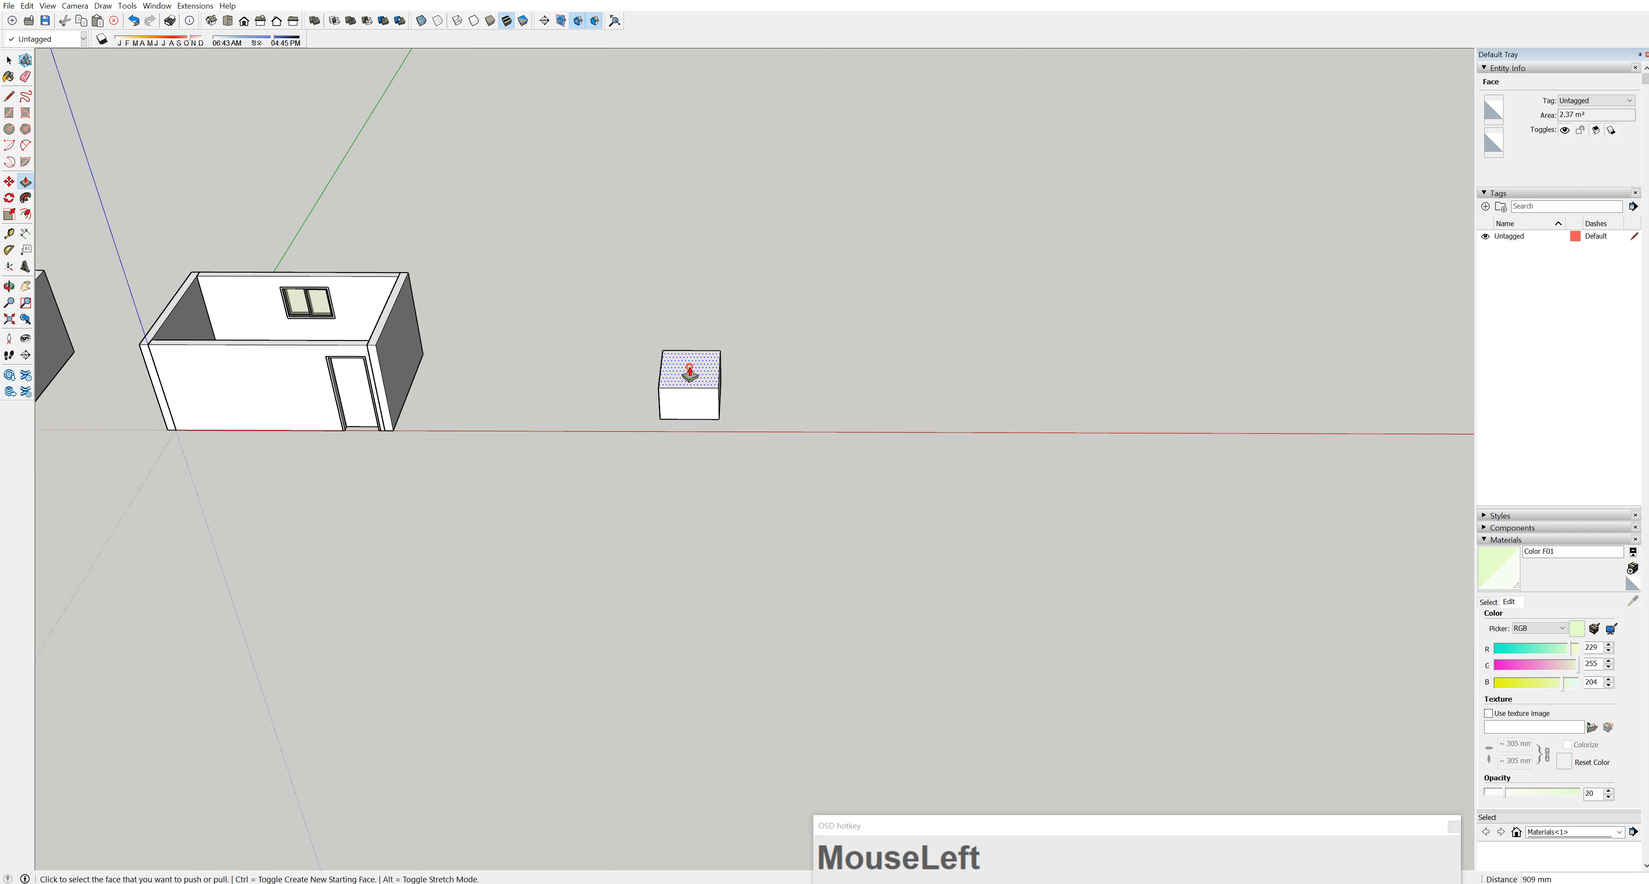
Select all of the new box's geometry and make it a group
{"action": "left_click", "coordinate": [9, 61]}
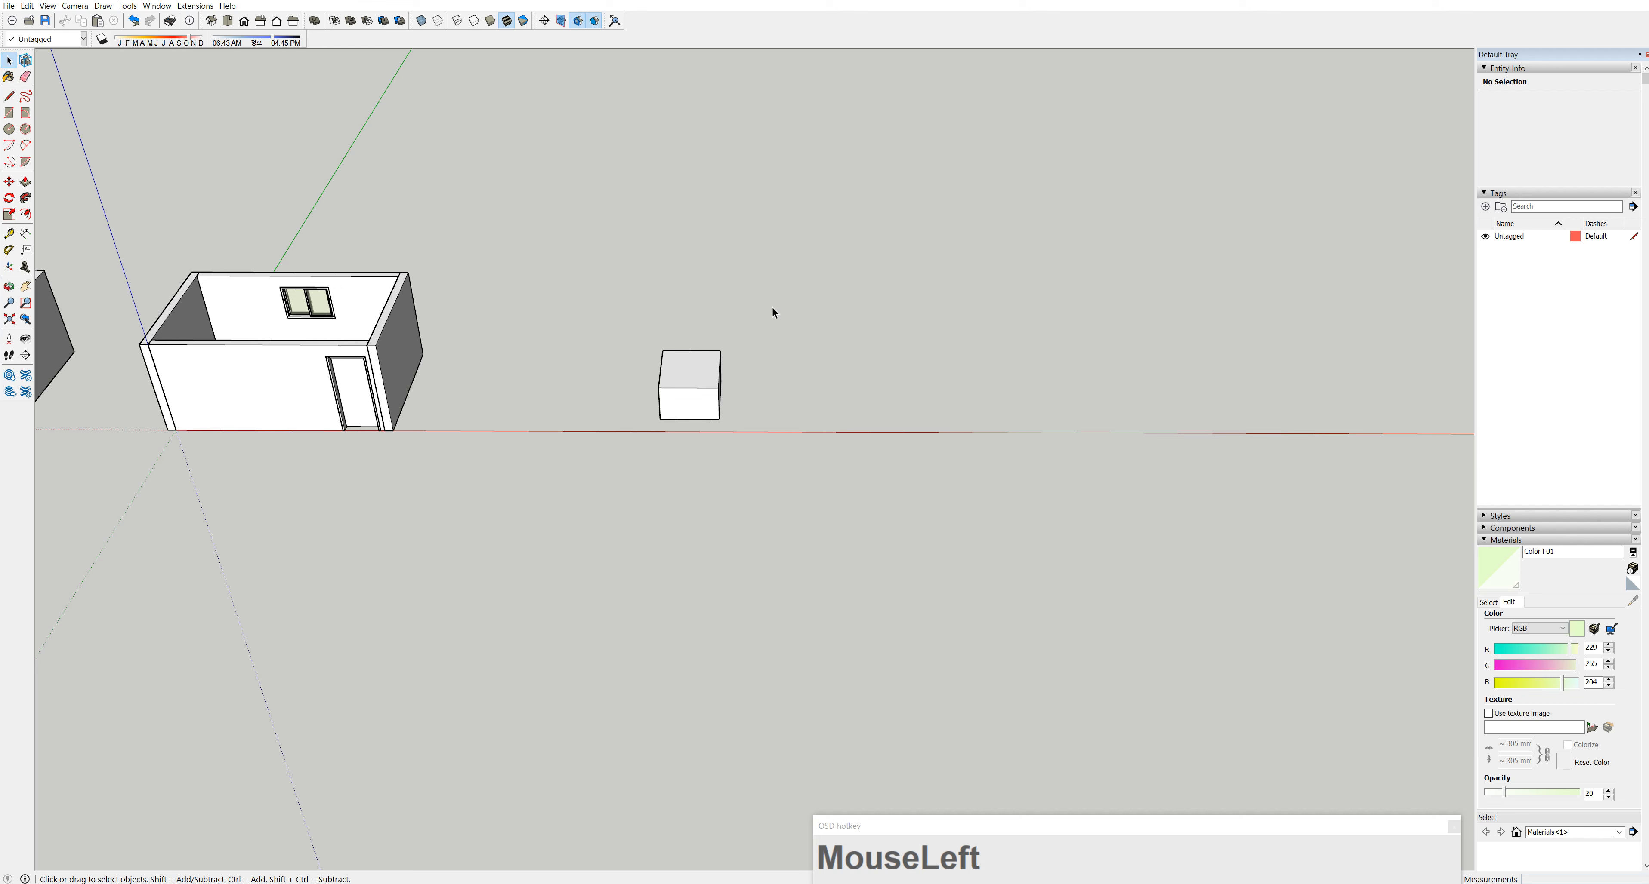
{"action": "left_click_drag", "start_coordinate": [623, 483], "coordinate": [623, 483]}
{"action": "right_click", "coordinate": [694, 387]}
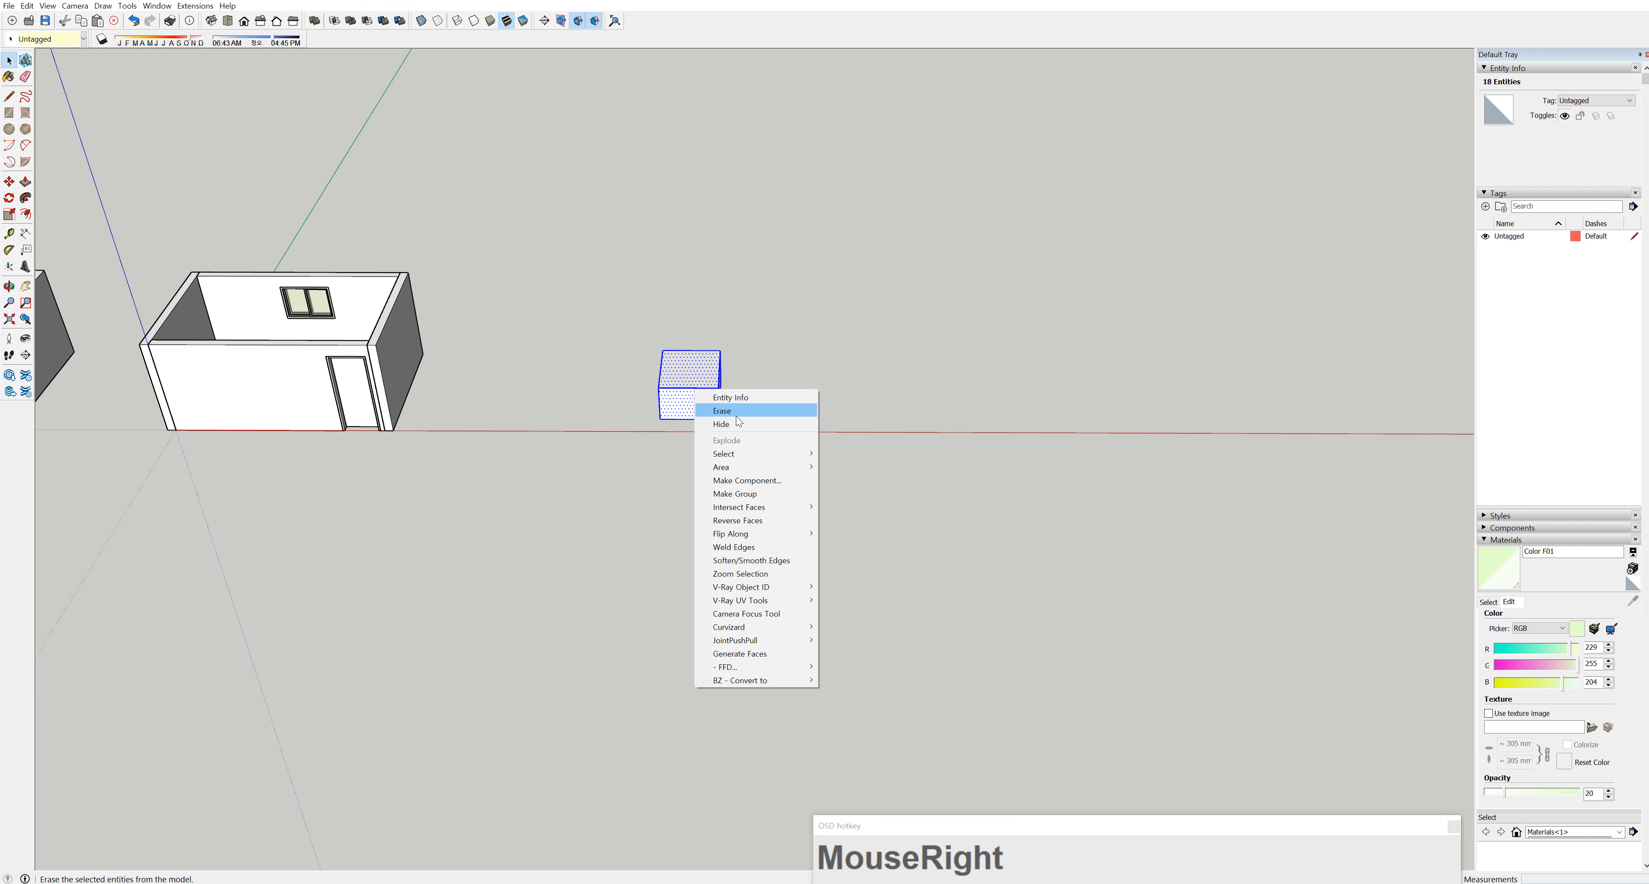
{"action": "left_click", "coordinate": [735, 494]}
{"action": "left_click_drag", "start_coordinate": [735, 421], "coordinate": [669, 427]}
Copy the box group 4000 mm along the red axis from its front base corner
{"action": "key", "text": "m"}
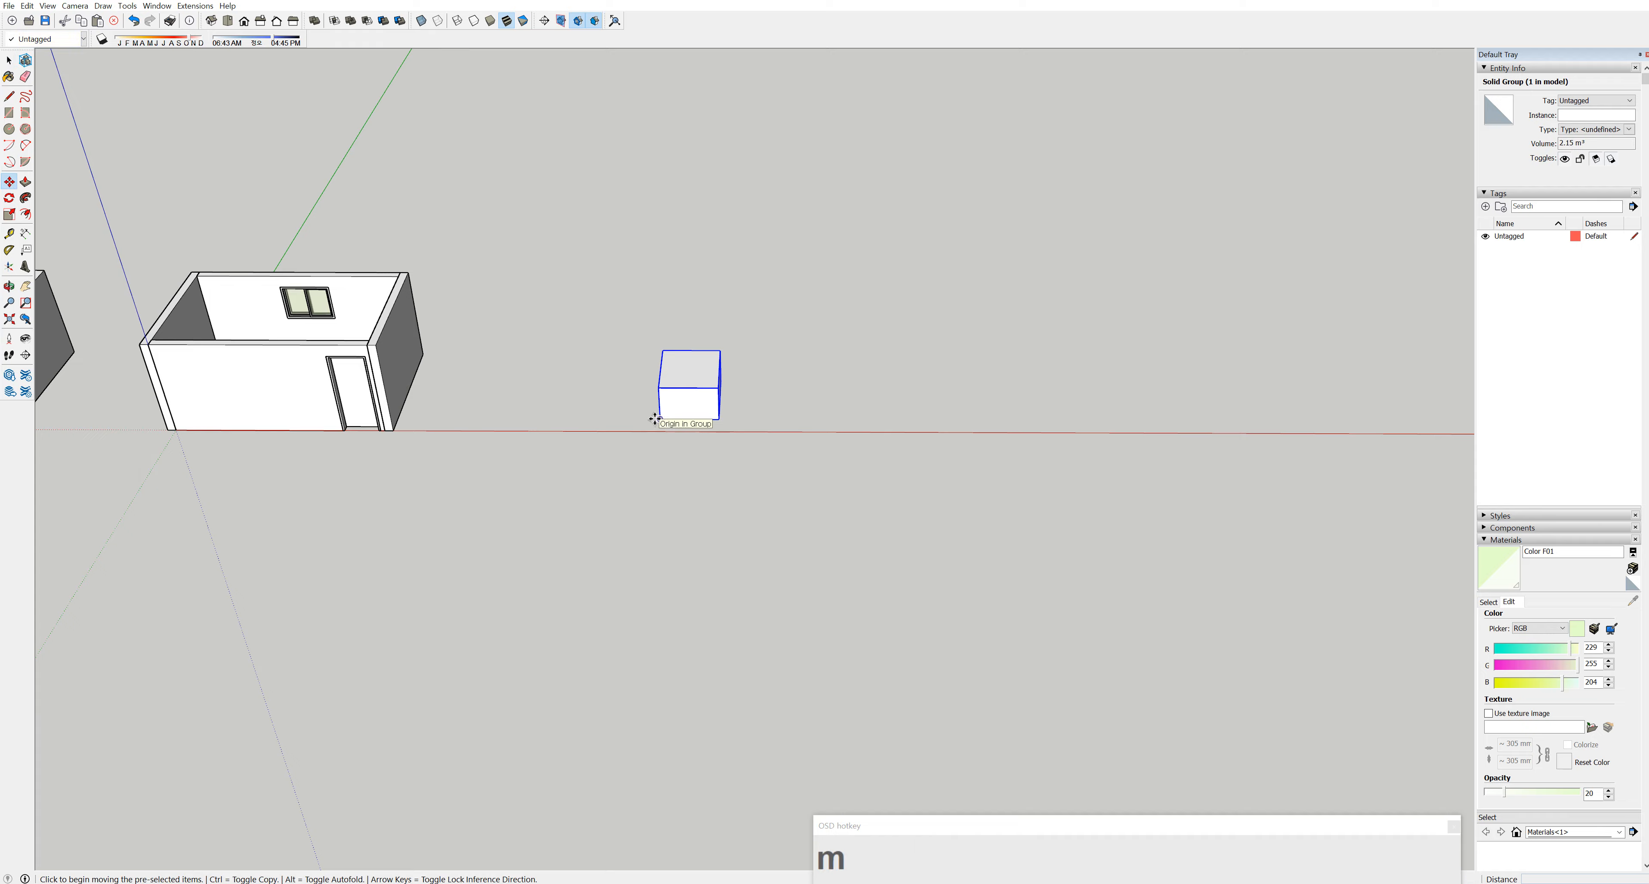
{"action": "left_click", "coordinate": [11, 182]}
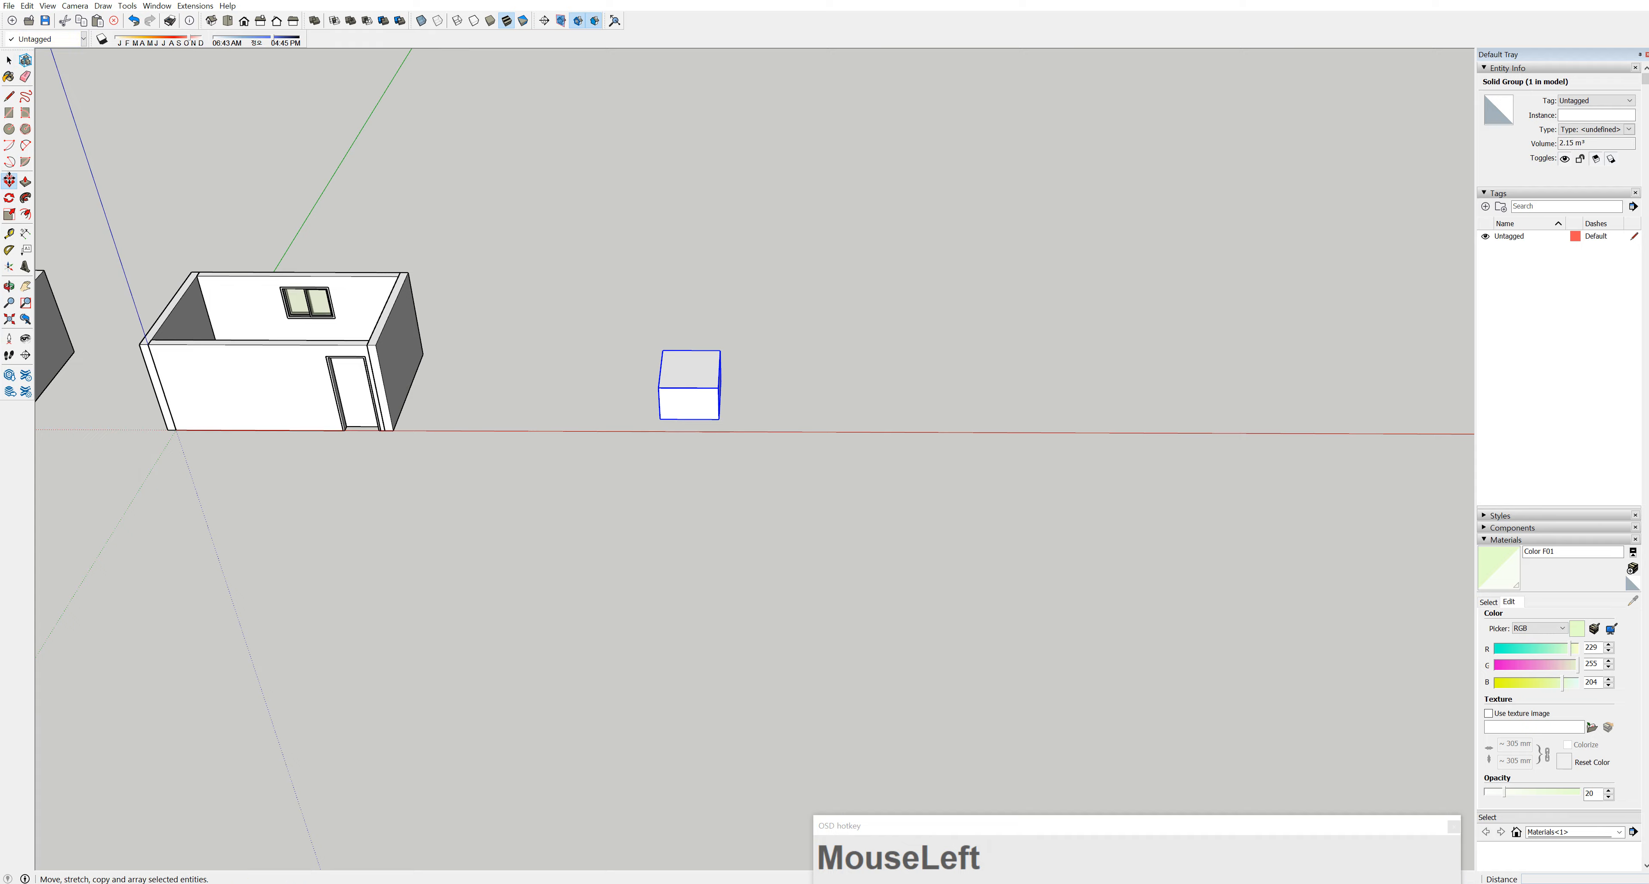
{"action": "left_click", "coordinate": [660, 420], "text": "ctrl"}
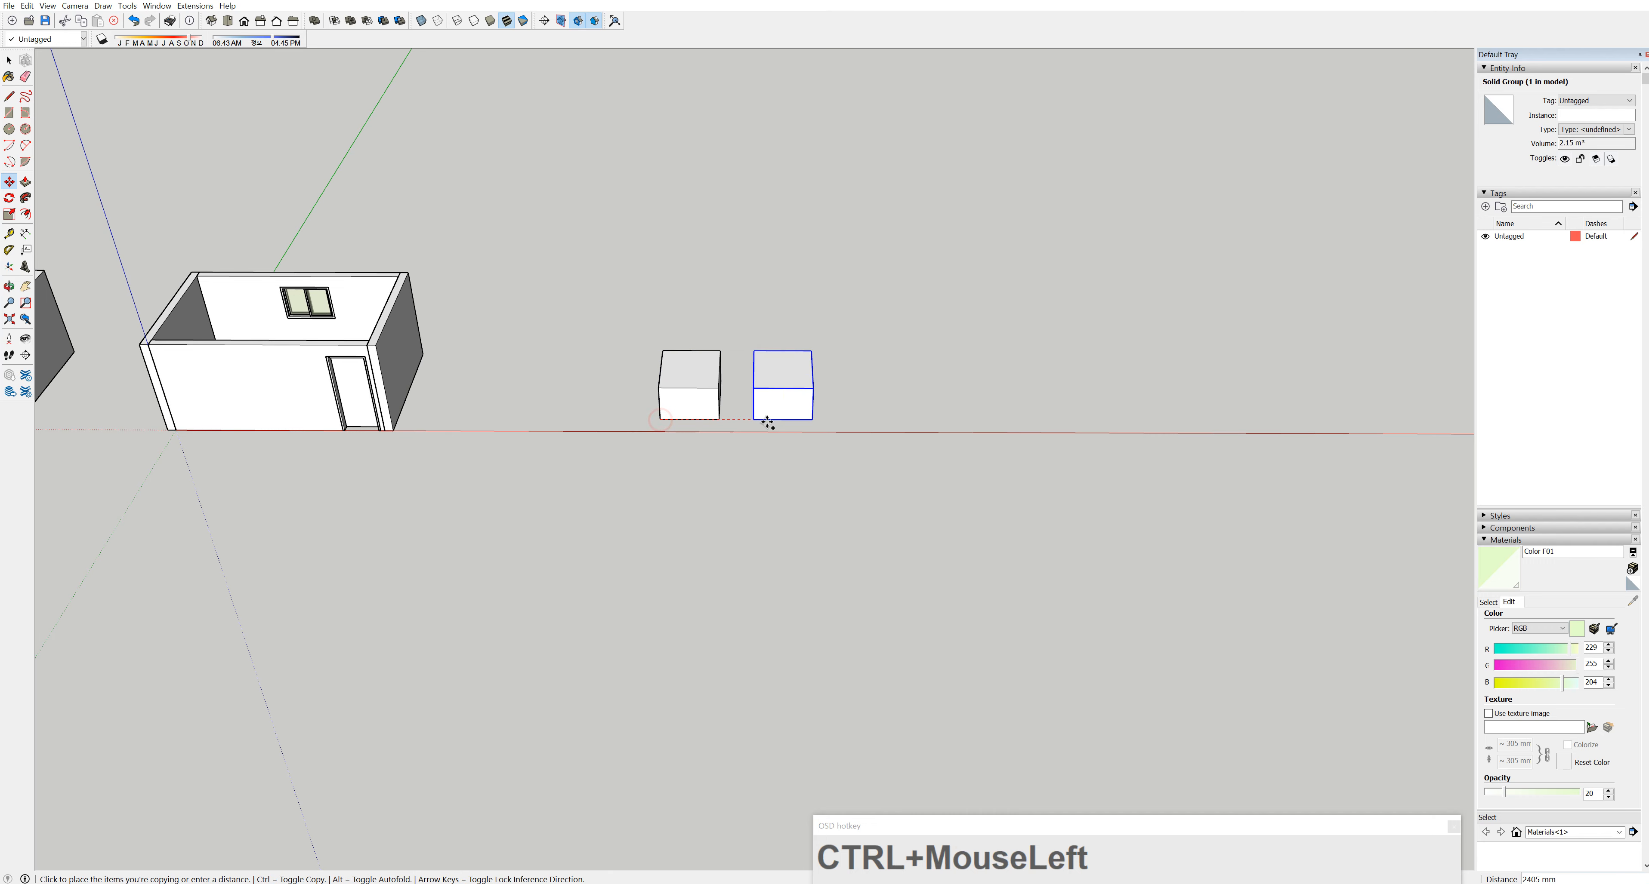
{"action": "left_click", "coordinate": [823, 422]}
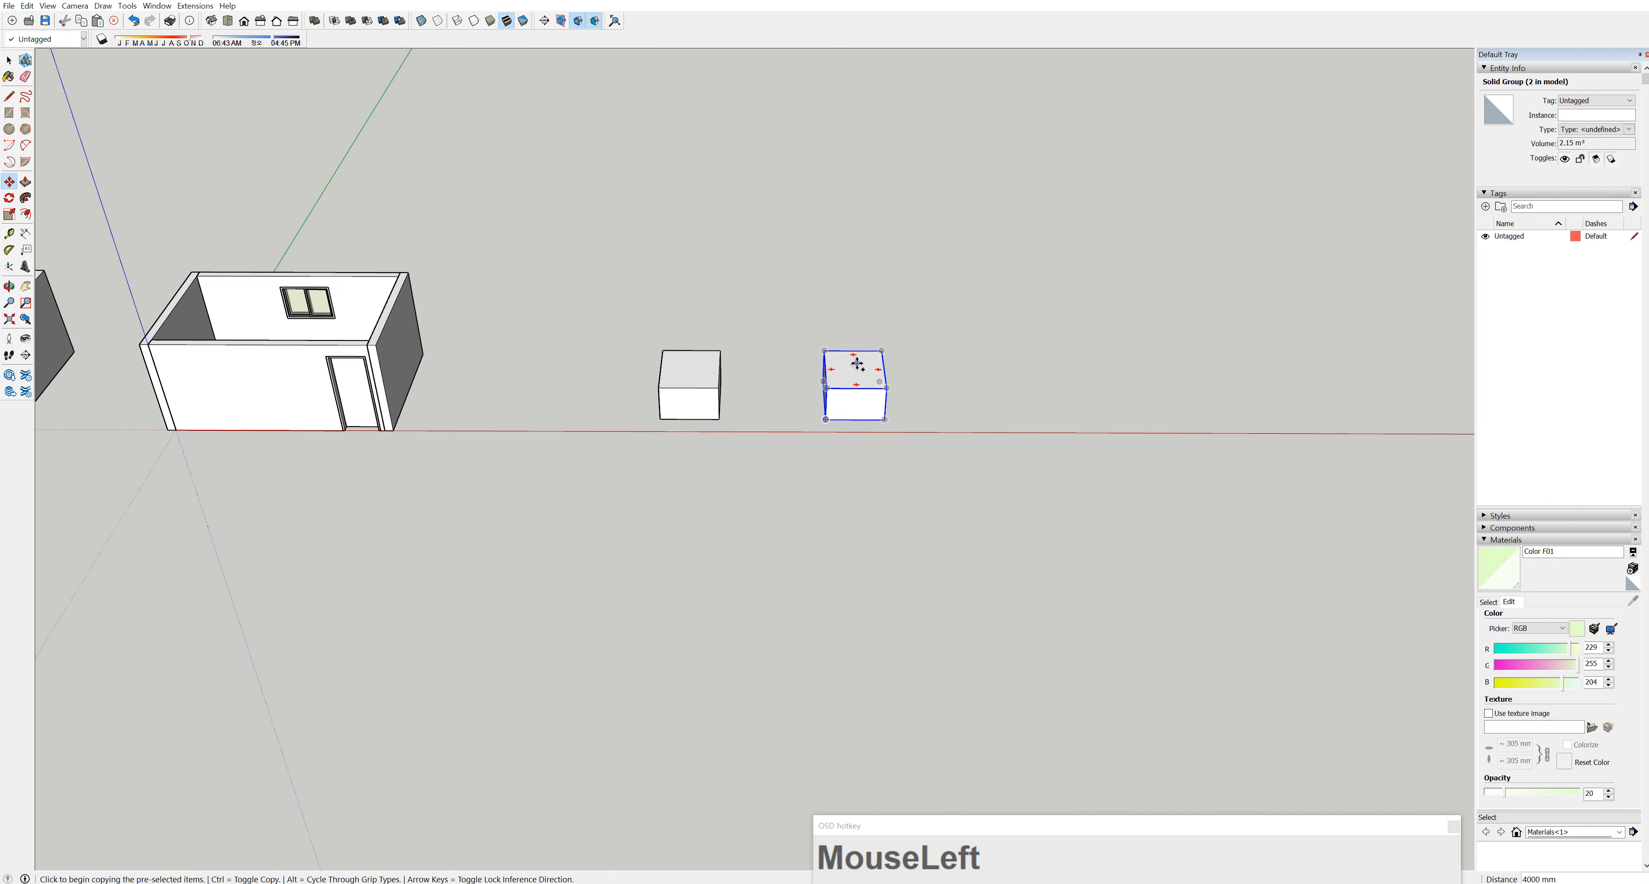
Convert the copied box from a group into a component
{"action": "left_click", "coordinate": [9, 61]}
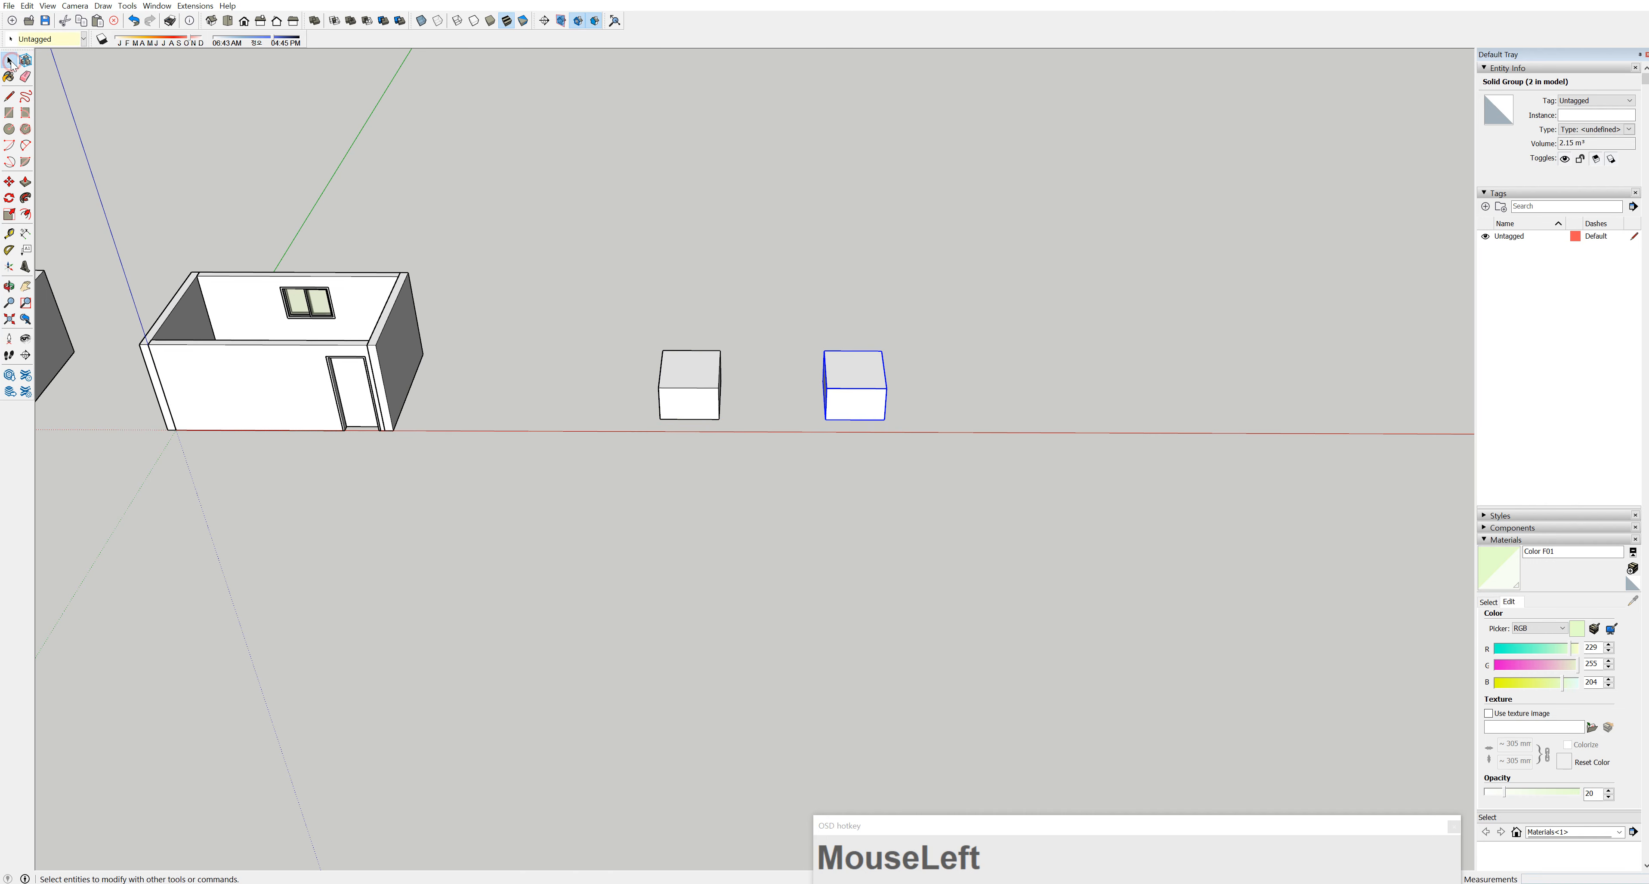
{"action": "right_click", "coordinate": [857, 371]}
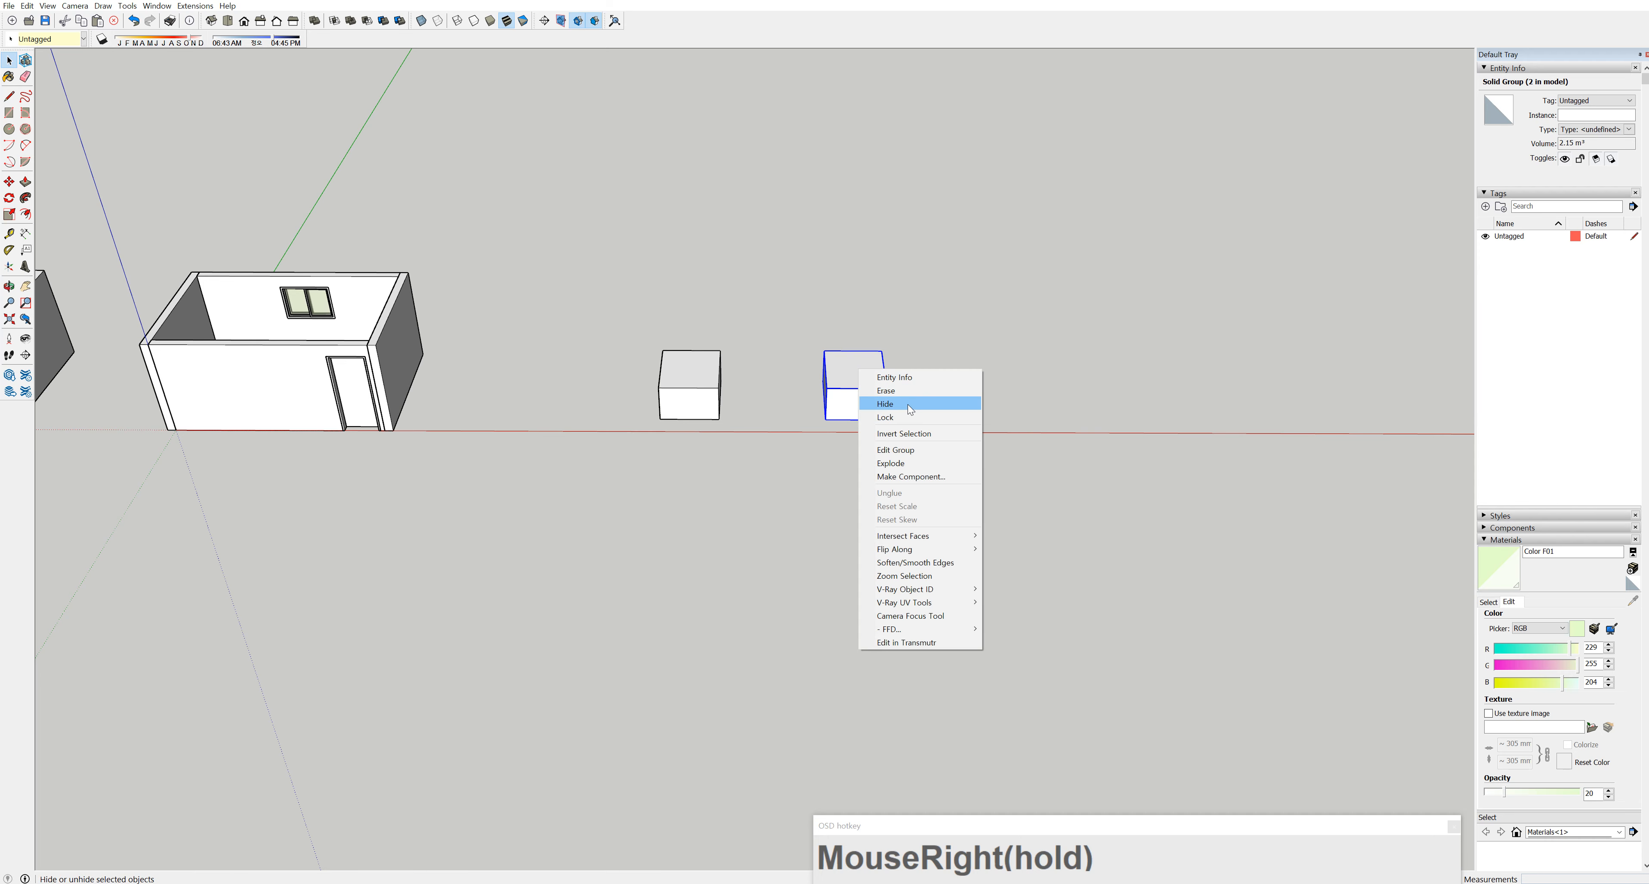
{"action": "left_click", "coordinate": [915, 476]}
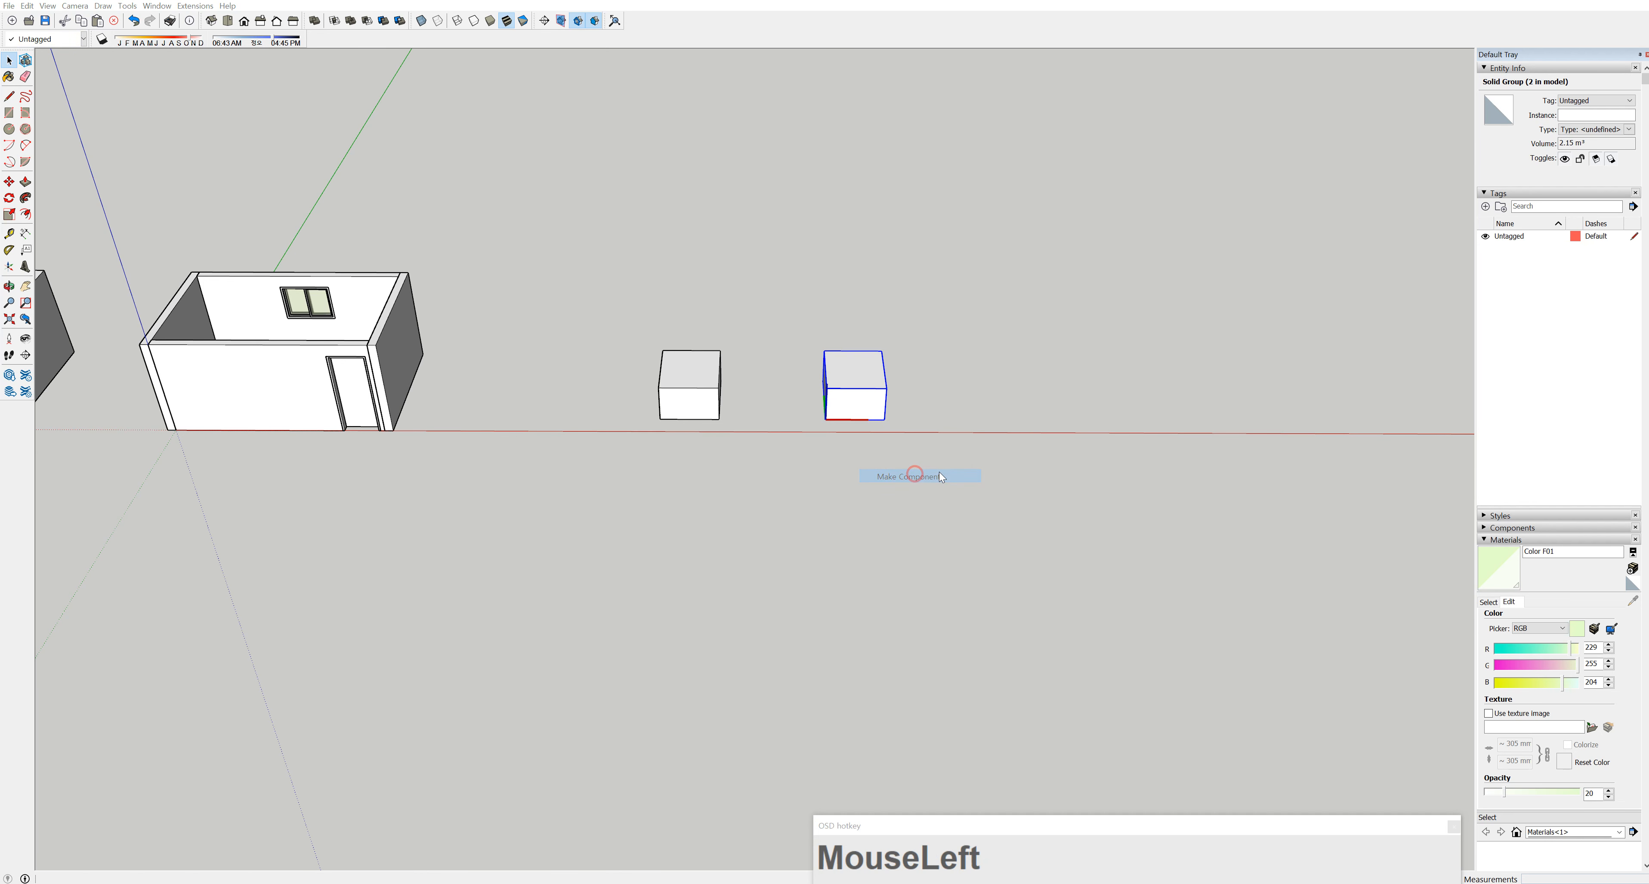
{"action": "left_click", "coordinate": [815, 606]}
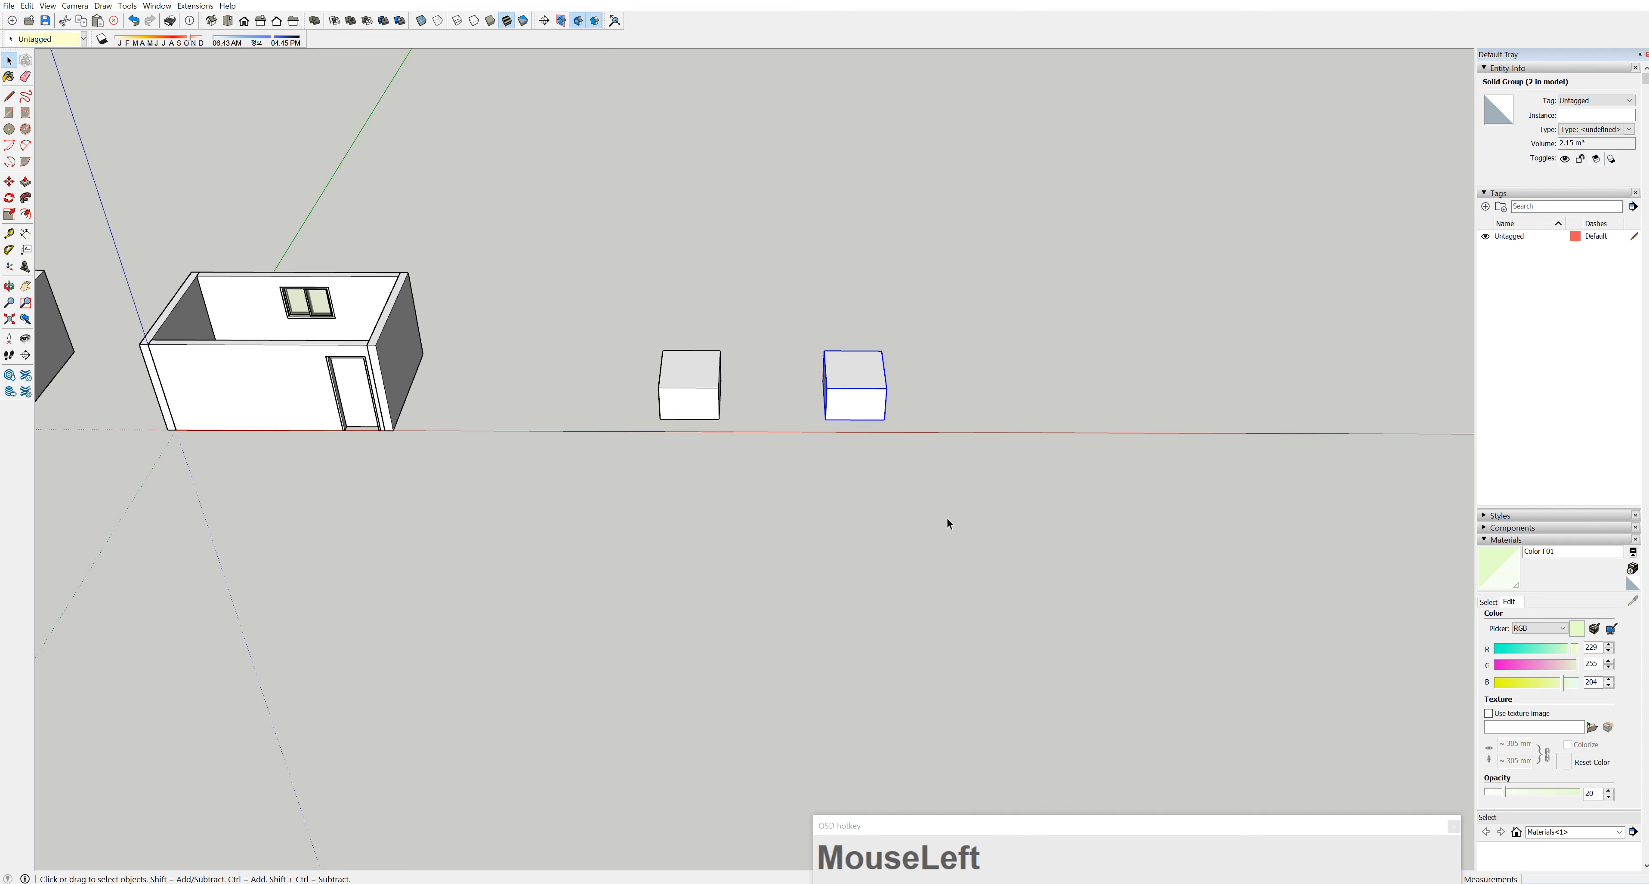
Compare the grouped box and the component box by selecting each in turn, and select both together
{"action": "left_click", "coordinate": [701, 374]}
{"action": "mouse_move", "coordinate": [701, 374]}
{"action": "middle_mouse_down"}
{"action": "mouse_move", "coordinate": [773, 544]}
{"action": "mouse_move", "coordinate": [737, 365]}
{"action": "mouse_move", "coordinate": [712, 366]}
{"action": "middle_mouse_up"}
{"action": "left_click", "coordinate": [865, 383]}
{"action": "left_click", "coordinate": [685, 371]}
{"action": "left_click", "coordinate": [870, 405]}
{"action": "left_click", "coordinate": [713, 365]}
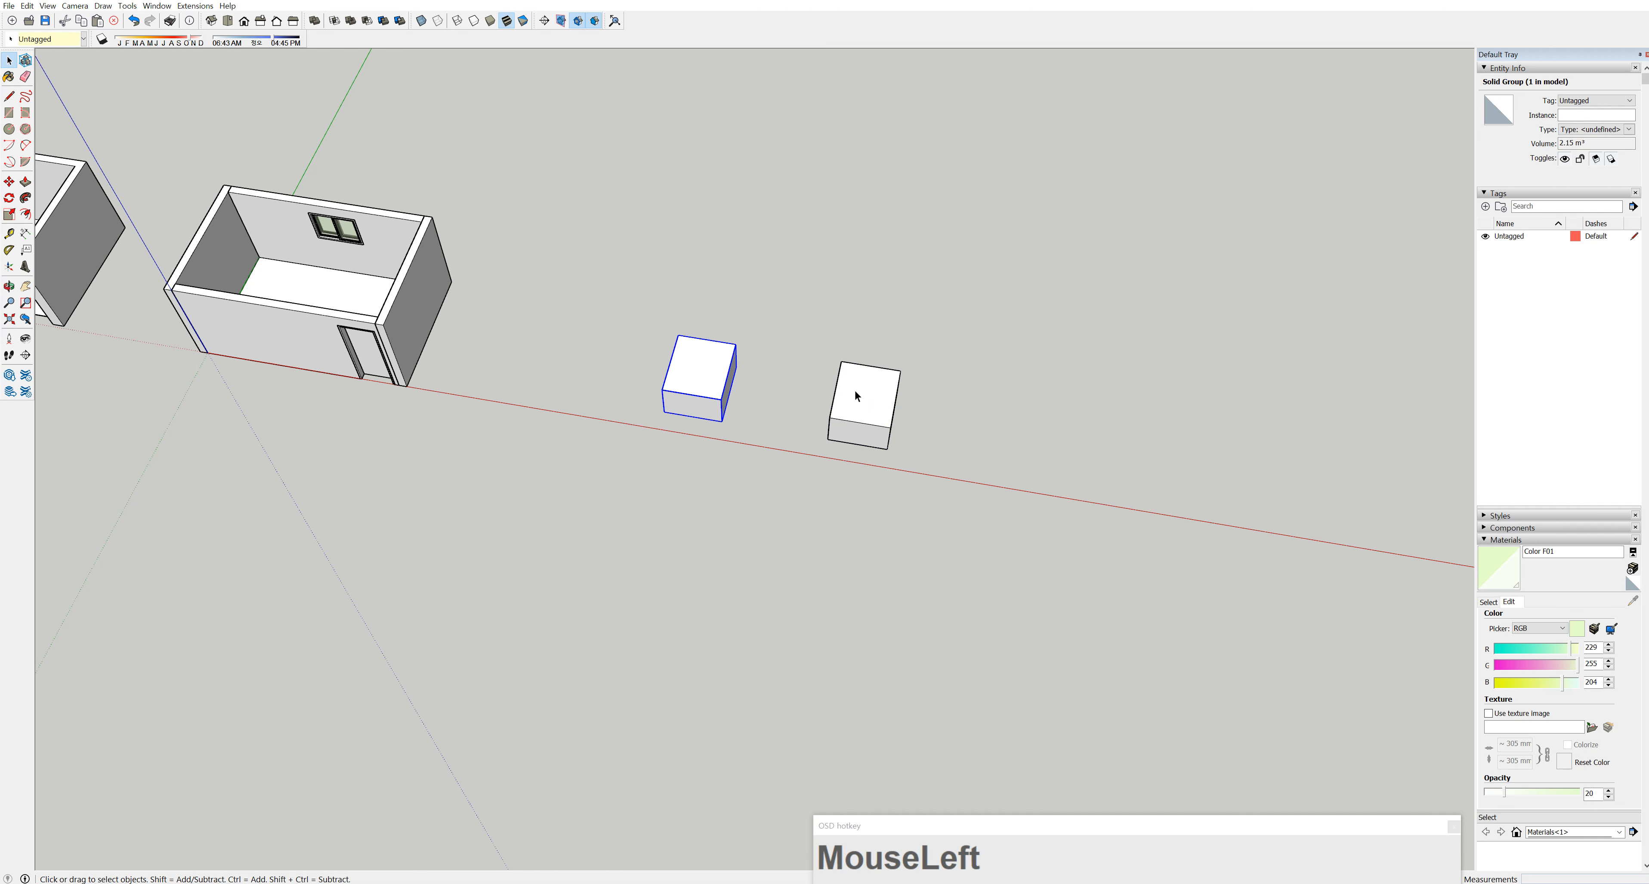
{"action": "middle_click_drag", "start_coordinate": [877, 435], "coordinate": [687, 320]}
{"action": "left_click_drag", "start_coordinate": [633, 299], "coordinate": [946, 505]}
{"action": "middle_click_drag", "start_coordinate": [945, 479], "coordinate": [815, 562]}
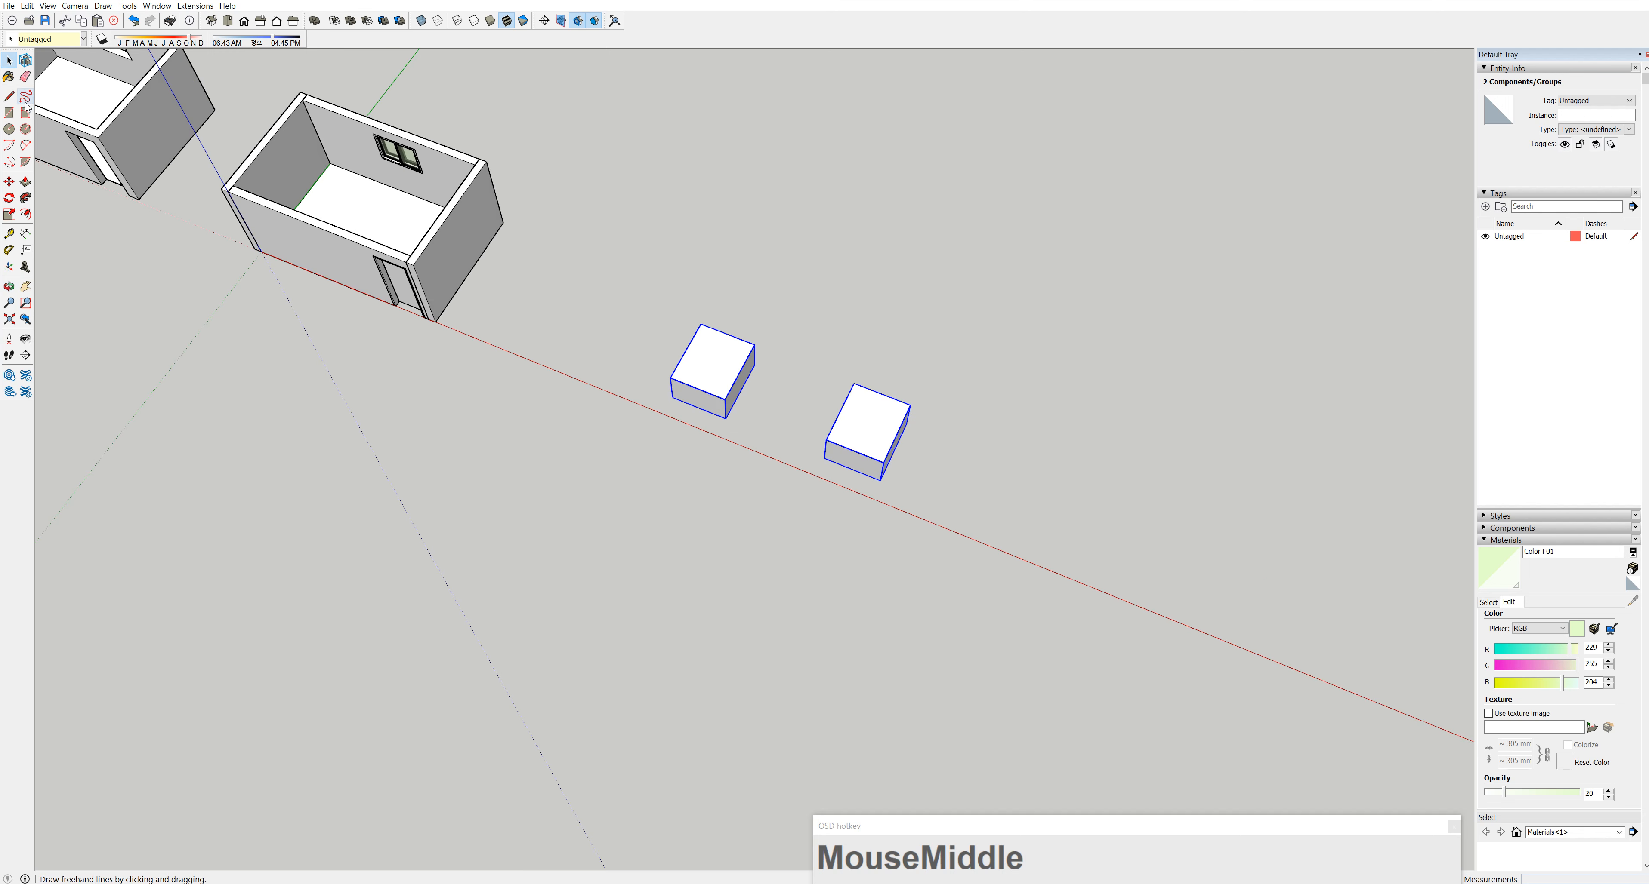
Copy both boxes 4000 mm along the green axis and multiply the copy by 3
{"action": "left_click", "coordinate": [10, 181]}
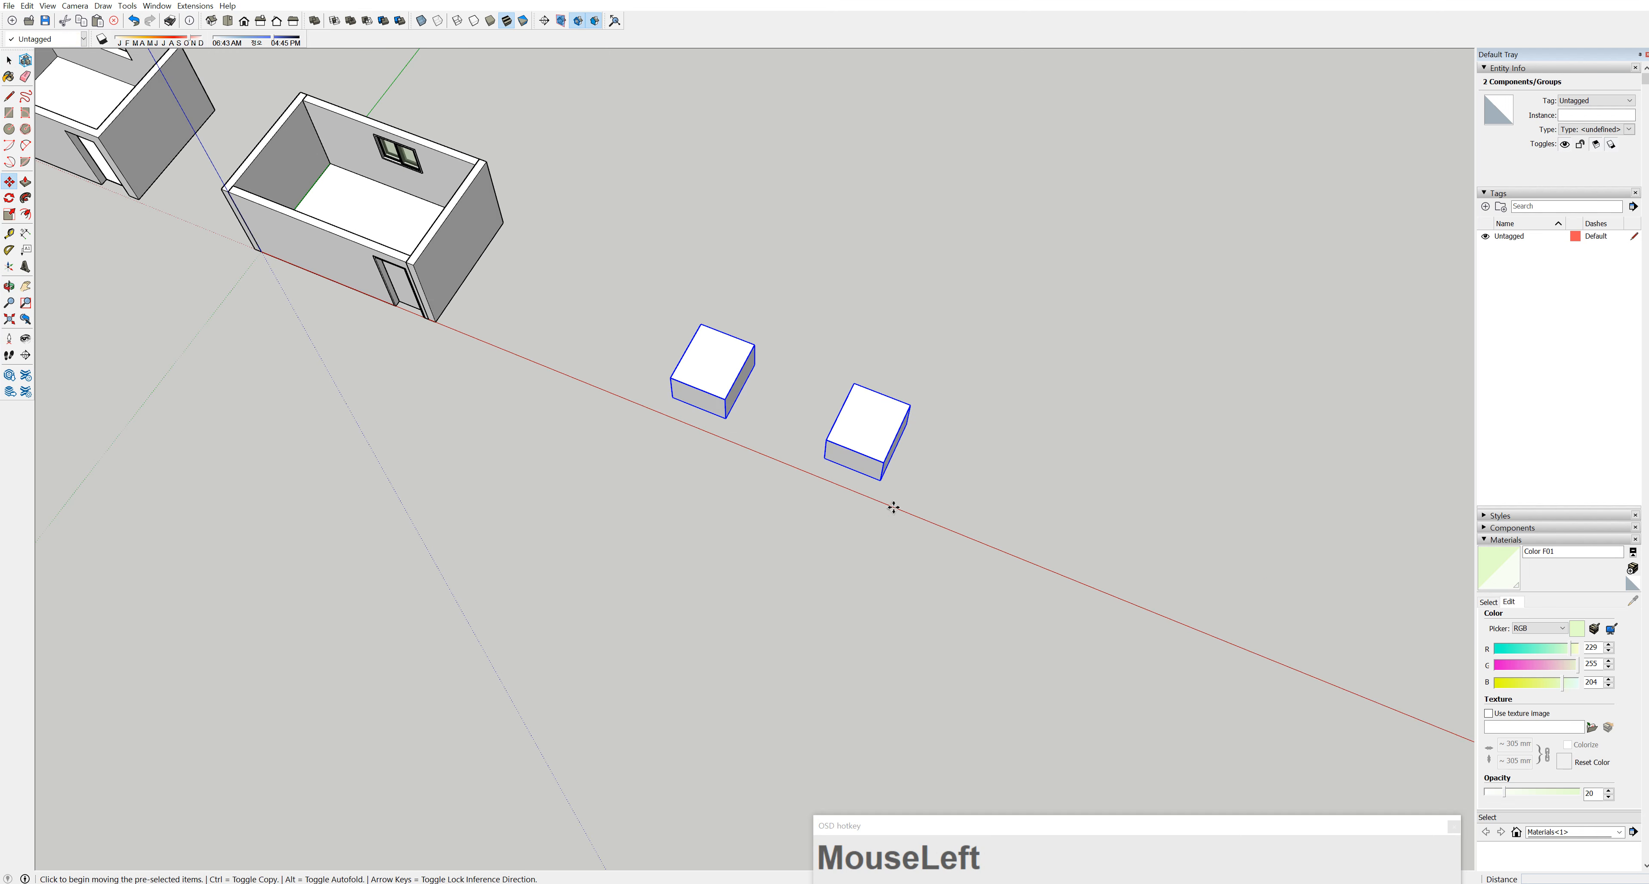
{"action": "left_click_drag", "start_coordinate": [880, 480], "coordinate": [936, 348]}
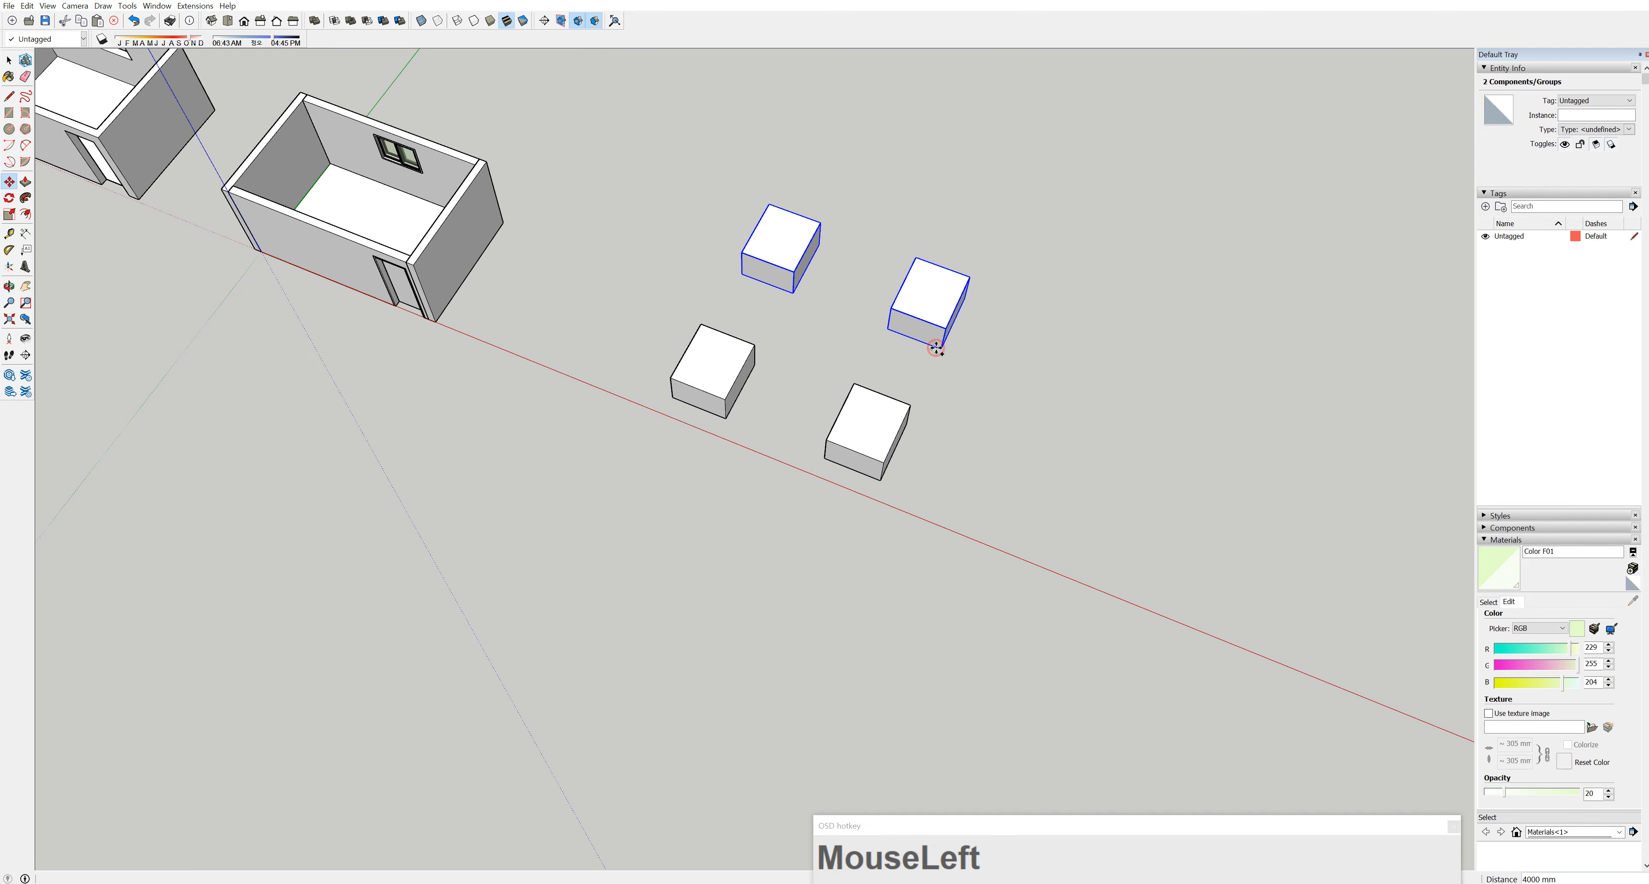
{"action": "type", "text": "*3"}
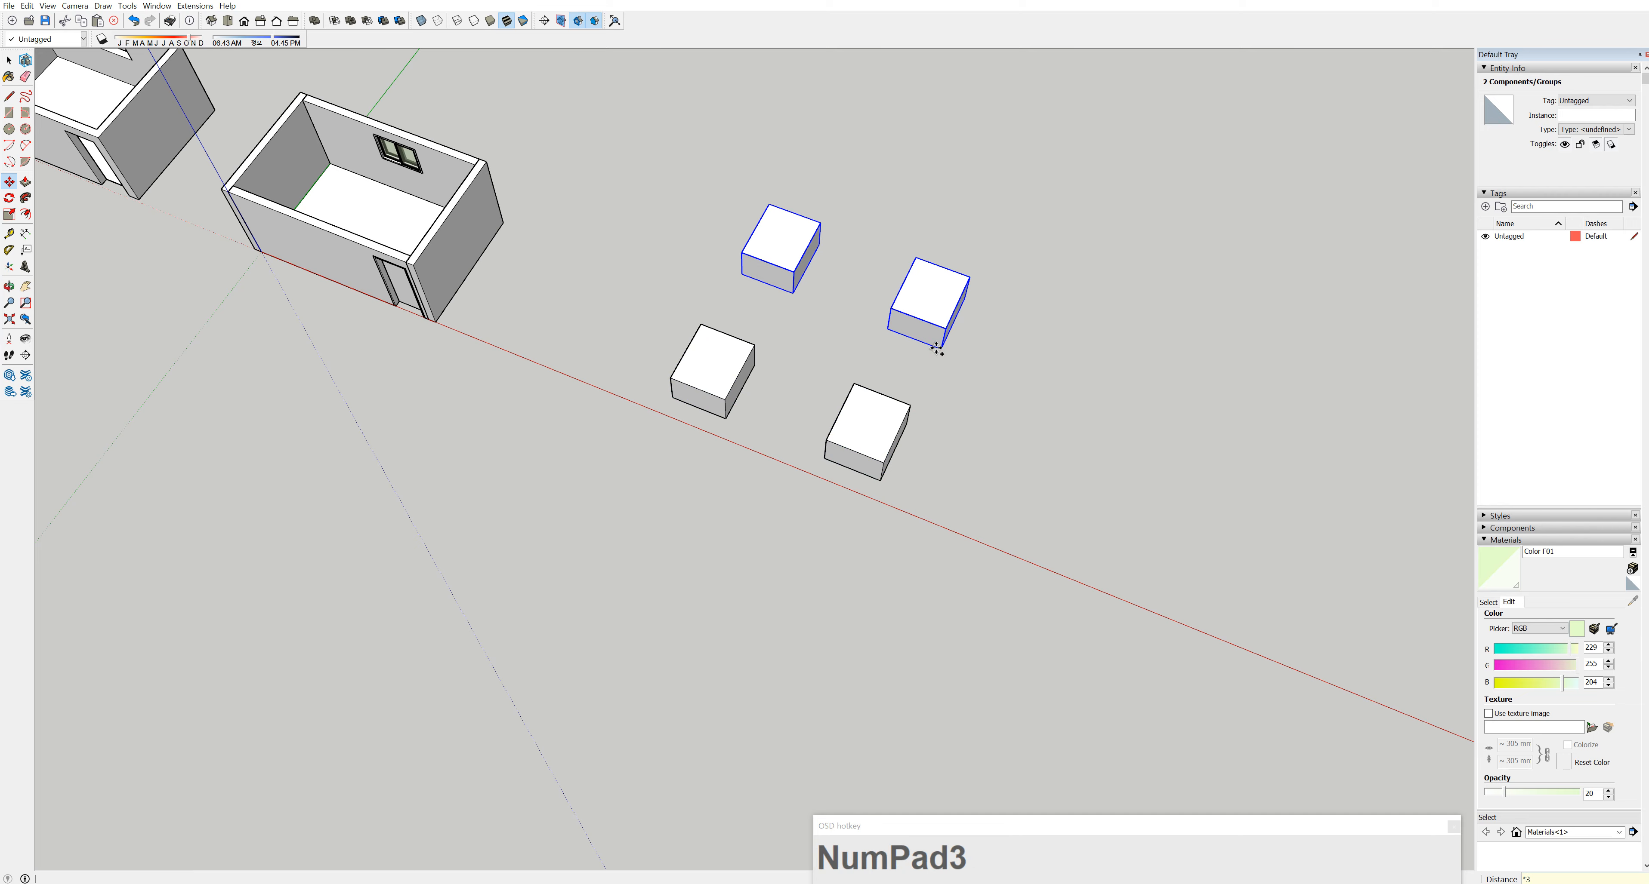
{"action": "mouse_move", "coordinate": [841, 319]}
{"action": "middle_mouse_down", "text": "shift"}
{"action": "mouse_move", "coordinate": [698, 502]}
{"action": "mouse_move", "coordinate": [798, 357]}
{"action": "mouse_move", "coordinate": [324, 251]}
{"action": "middle_mouse_up", "text": "shift"}
Open the front box group for editing and Push/Pull its top face up about 2360 mm
{"action": "left_click", "coordinate": [9, 60]}
{"action": "middle_click_drag", "start_coordinate": [550, 576], "coordinate": [583, 608]}
{"action": "left_click", "coordinate": [584, 607]}
{"action": "double_click", "coordinate": [596, 595]}
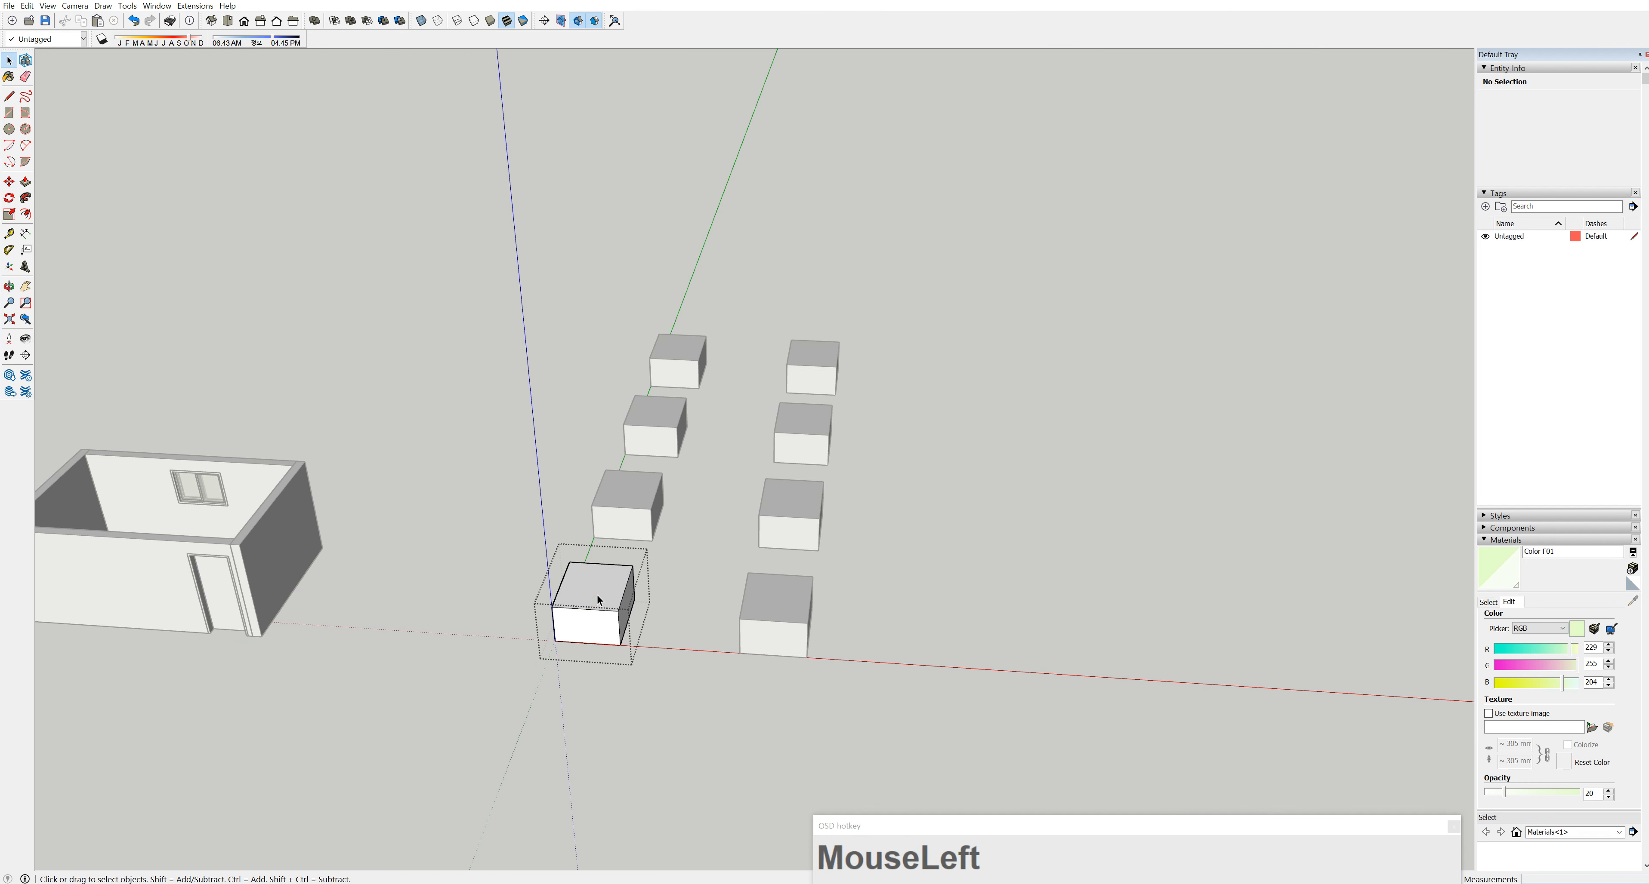
{"action": "left_click", "coordinate": [597, 597]}
{"action": "key", "text": "p"}
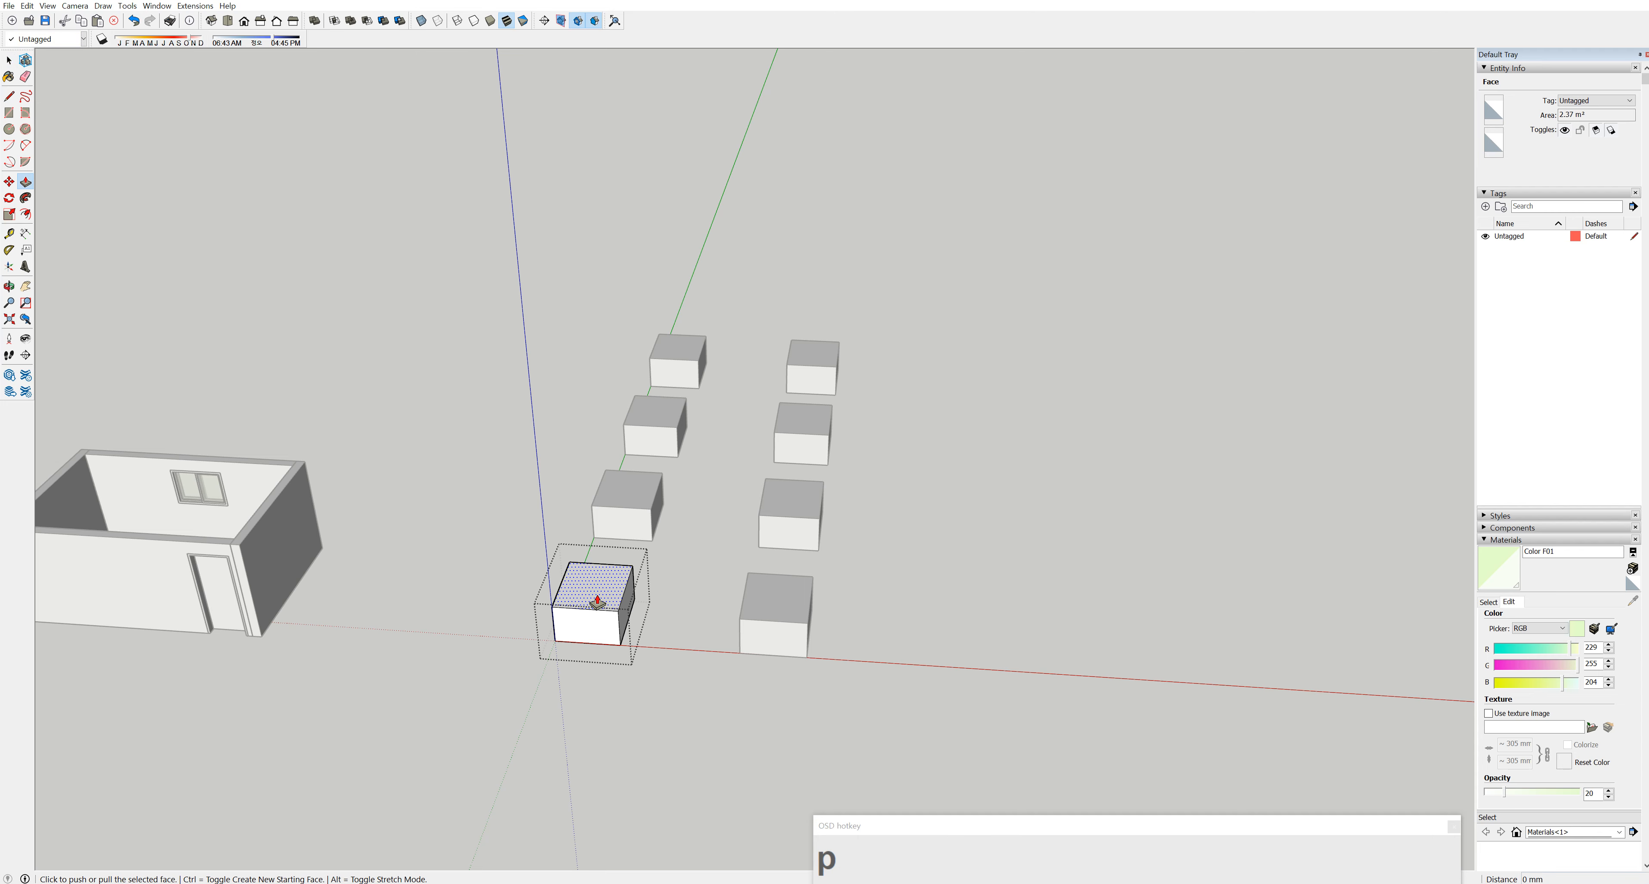
{"action": "left_click_drag", "start_coordinate": [596, 598], "coordinate": [573, 490]}
{"action": "middle_click_drag", "start_coordinate": [570, 490], "coordinate": [795, 467]}
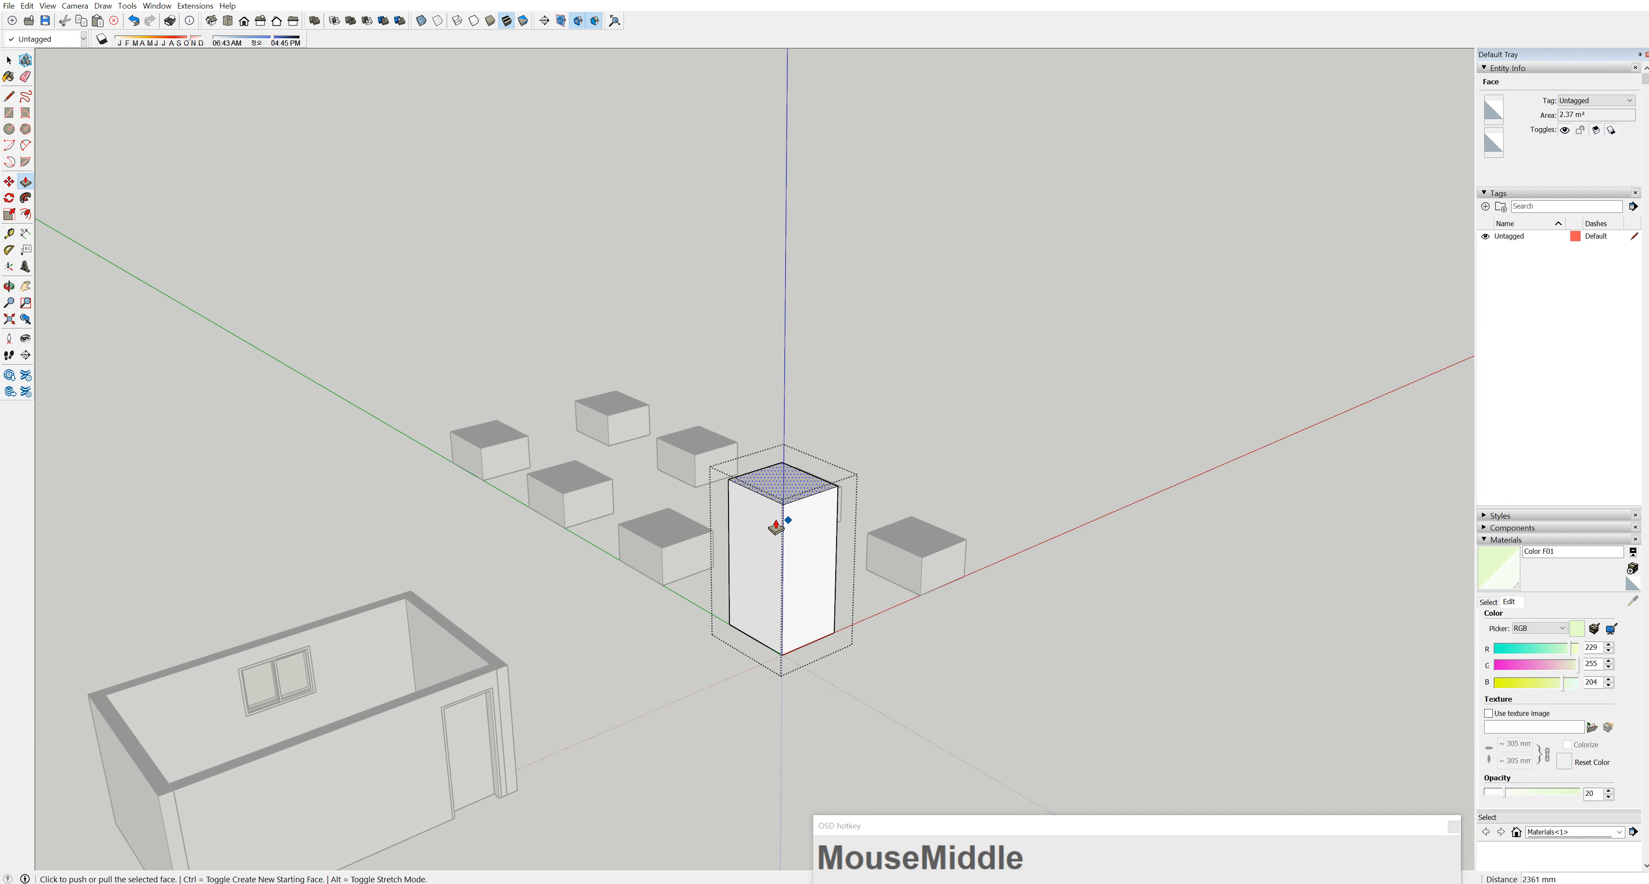
Push/Pull a side face of the same group outward to turn it into a wide block
{"action": "key", "text": "space"}
{"action": "left_click", "coordinate": [761, 524]}
{"action": "key", "text": "p"}
{"action": "left_click_drag", "start_coordinate": [756, 530], "coordinate": [667, 563]}
{"action": "middle_click_drag", "start_coordinate": [666, 563], "coordinate": [614, 573]}
Close the edited group and select the other group boxes in turn to check whether the edit affected them
{"action": "key", "text": "space"}
{"action": "left_click", "coordinate": [792, 476]}
{"action": "left_click", "coordinate": [814, 373]}
{"action": "left_click", "coordinate": [842, 317]}
{"action": "left_click", "coordinate": [788, 489]}
{"action": "middle_click_drag", "start_coordinate": [828, 529], "coordinate": [876, 549]}
{"action": "left_click", "coordinate": [705, 487]}
{"action": "left_click", "coordinate": [788, 449]}
{"action": "left_click", "coordinate": [813, 345]}
{"action": "left_click", "coordinate": [834, 293]}
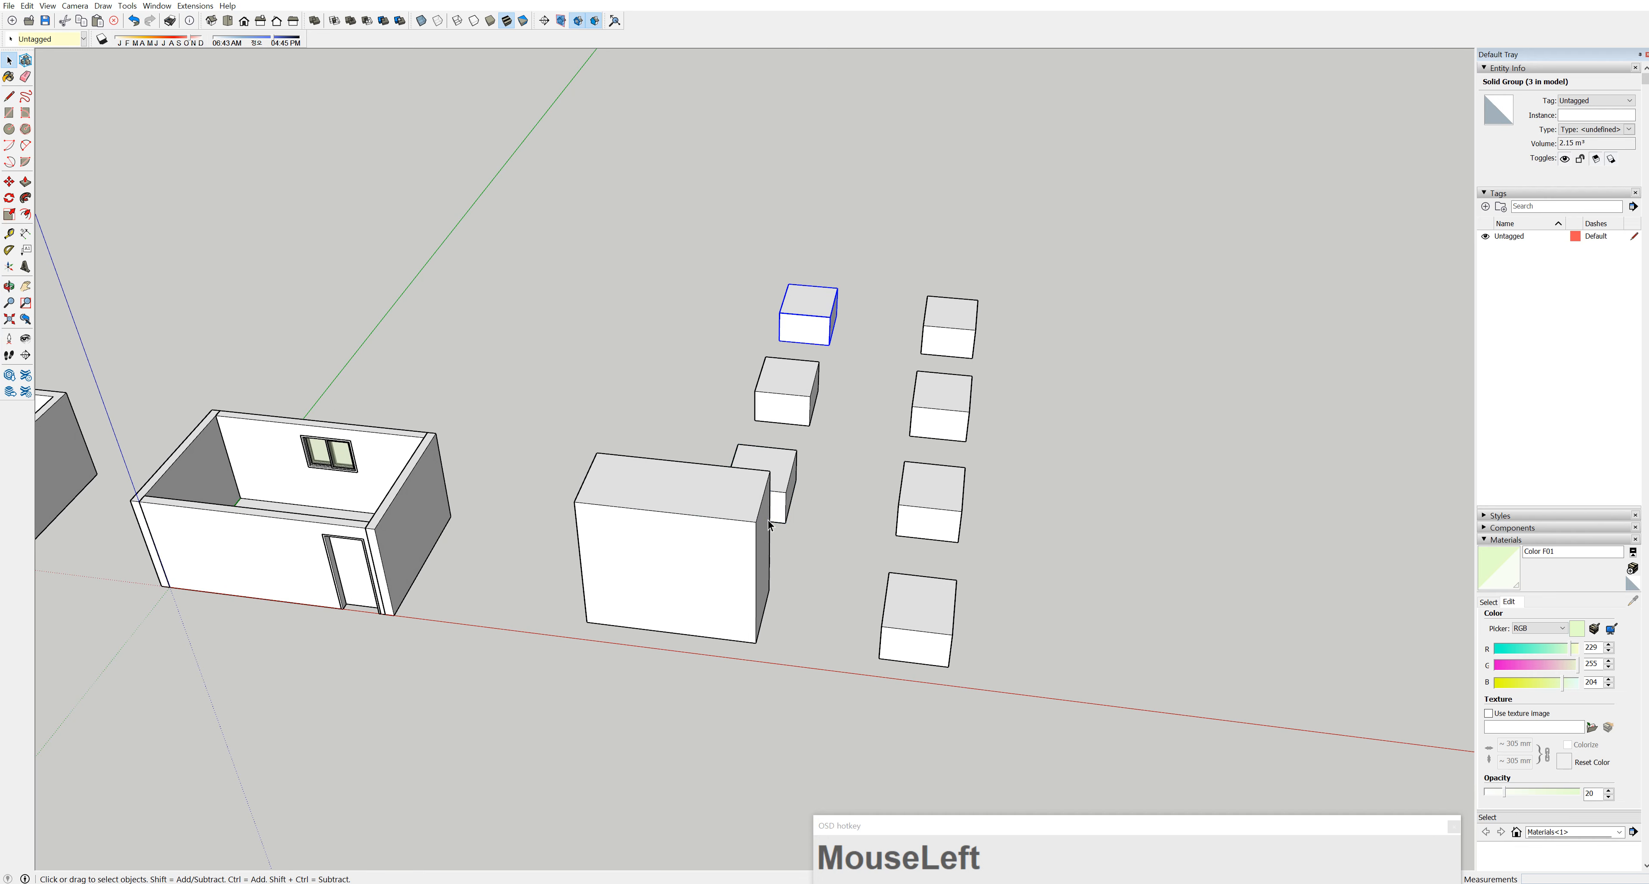
Open the front component box for editing and Push/Pull its top face upward to make it taller
{"action": "middle_click_drag", "start_coordinate": [940, 618], "coordinate": [782, 639]}
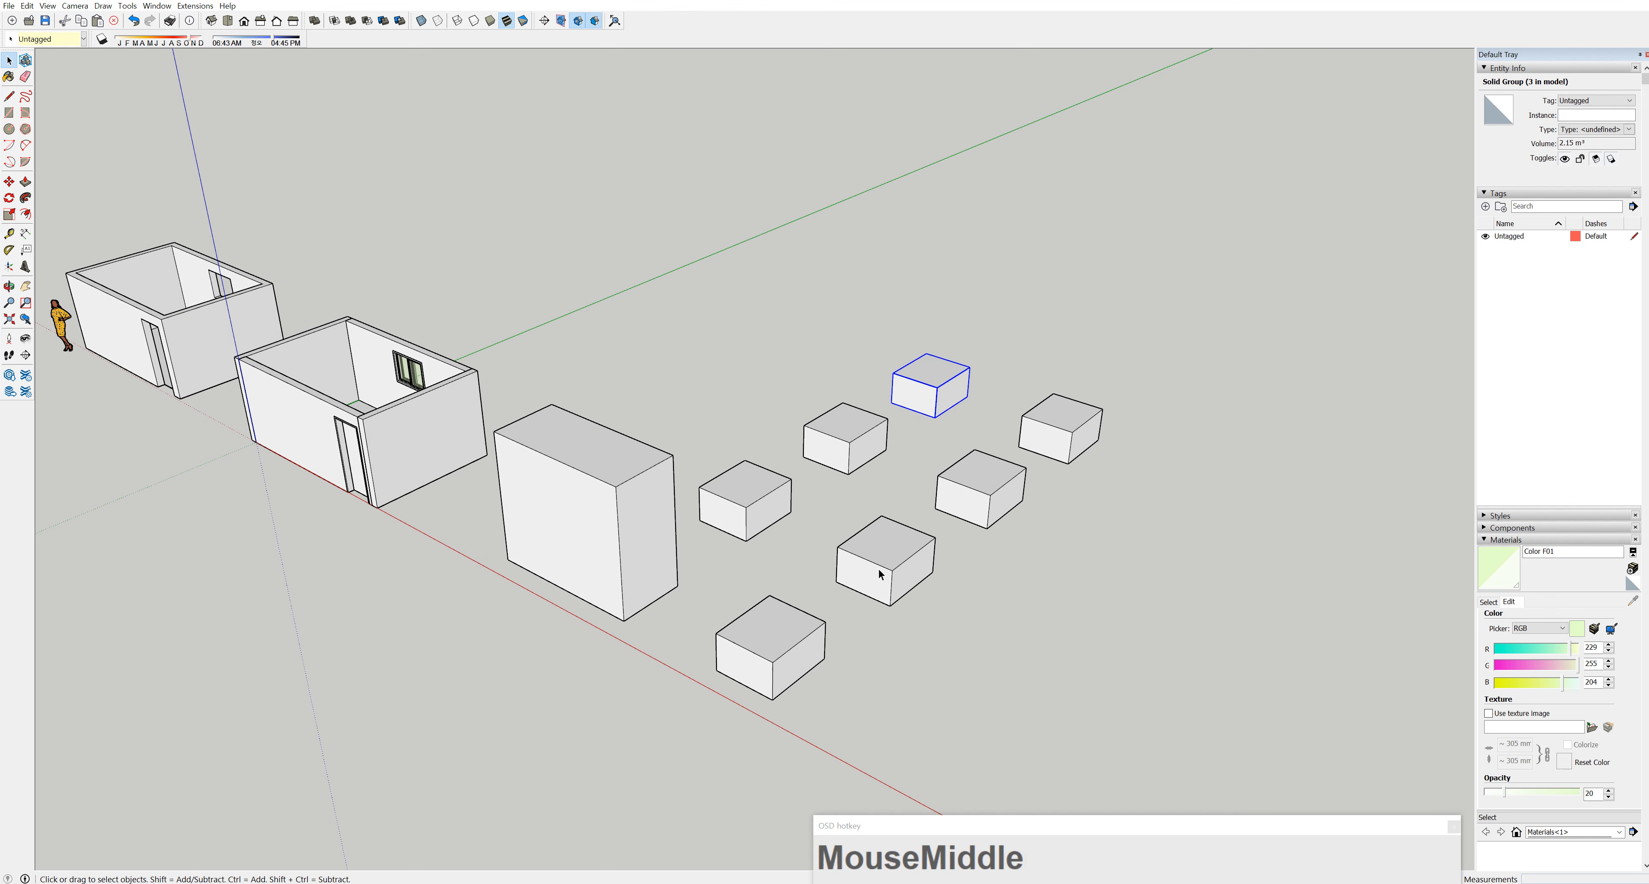
{"action": "middle_click_drag", "start_coordinate": [1014, 477], "coordinate": [890, 631]}
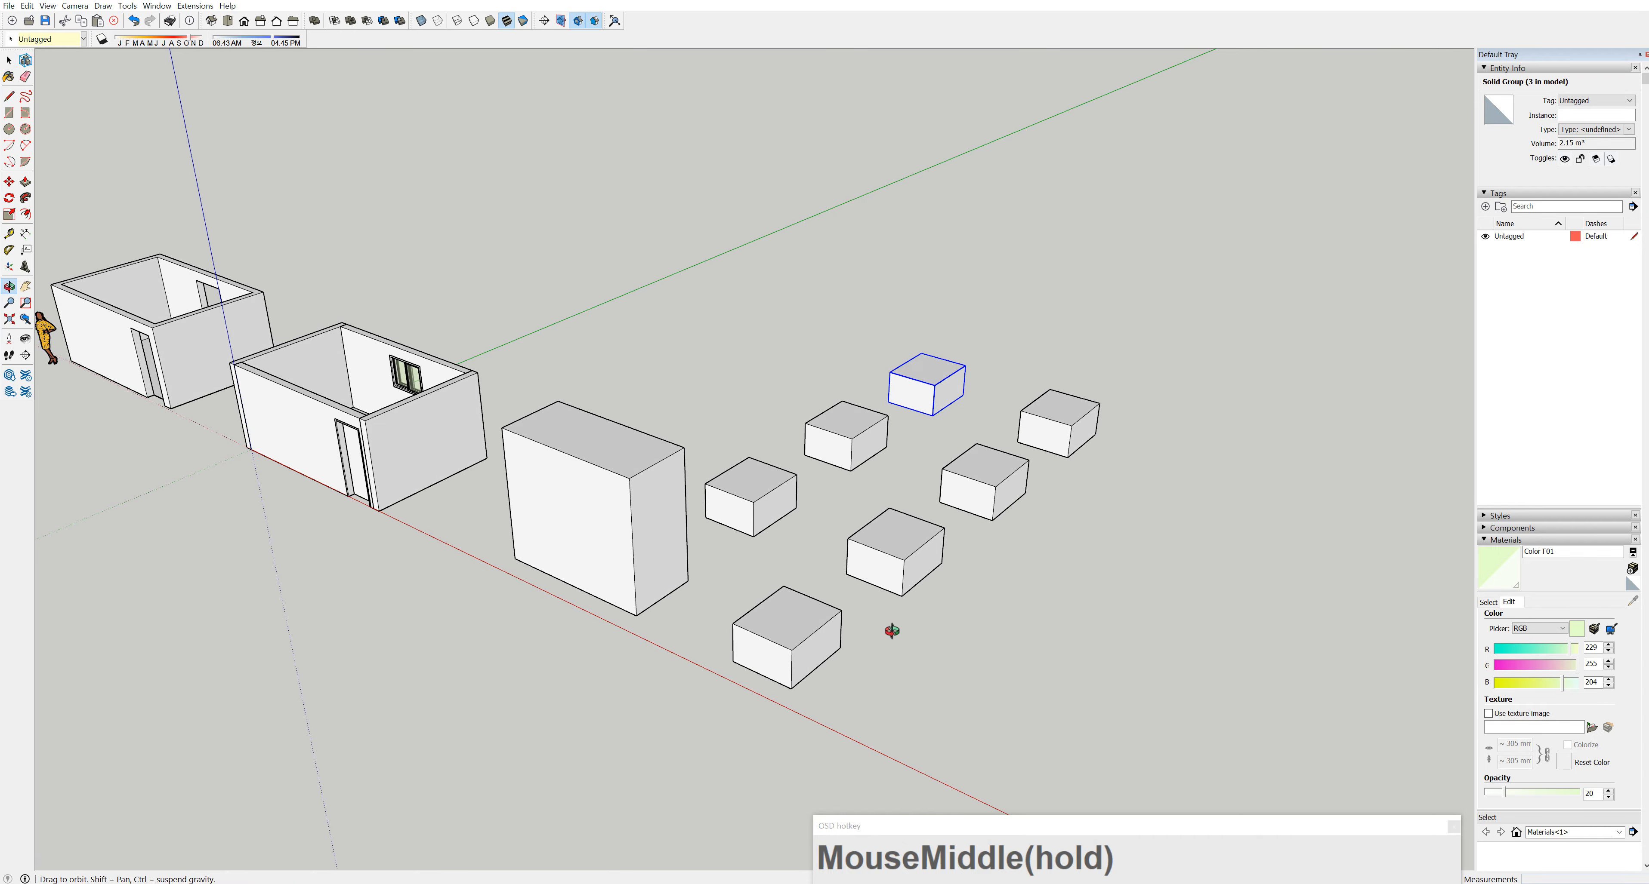
{"action": "scroll", "coordinate": [780, 628], "scroll_direction": "up", "scroll_amount": 3}
{"action": "left_click", "coordinate": [810, 608]}
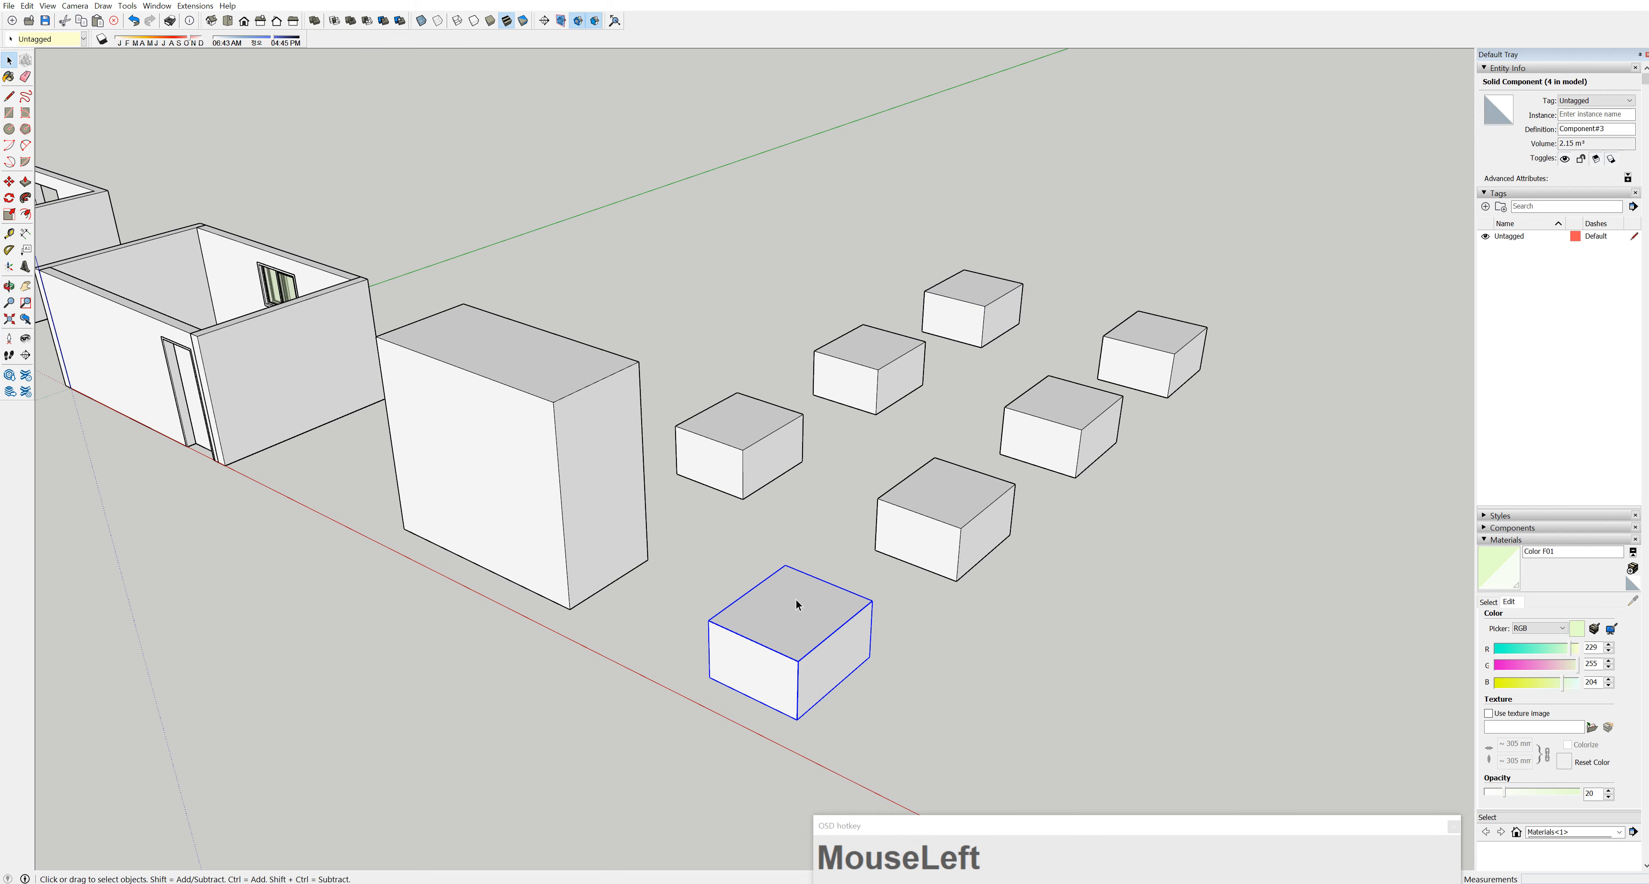
{"action": "double_click", "coordinate": [796, 604]}
{"action": "left_click", "coordinate": [25, 182]}
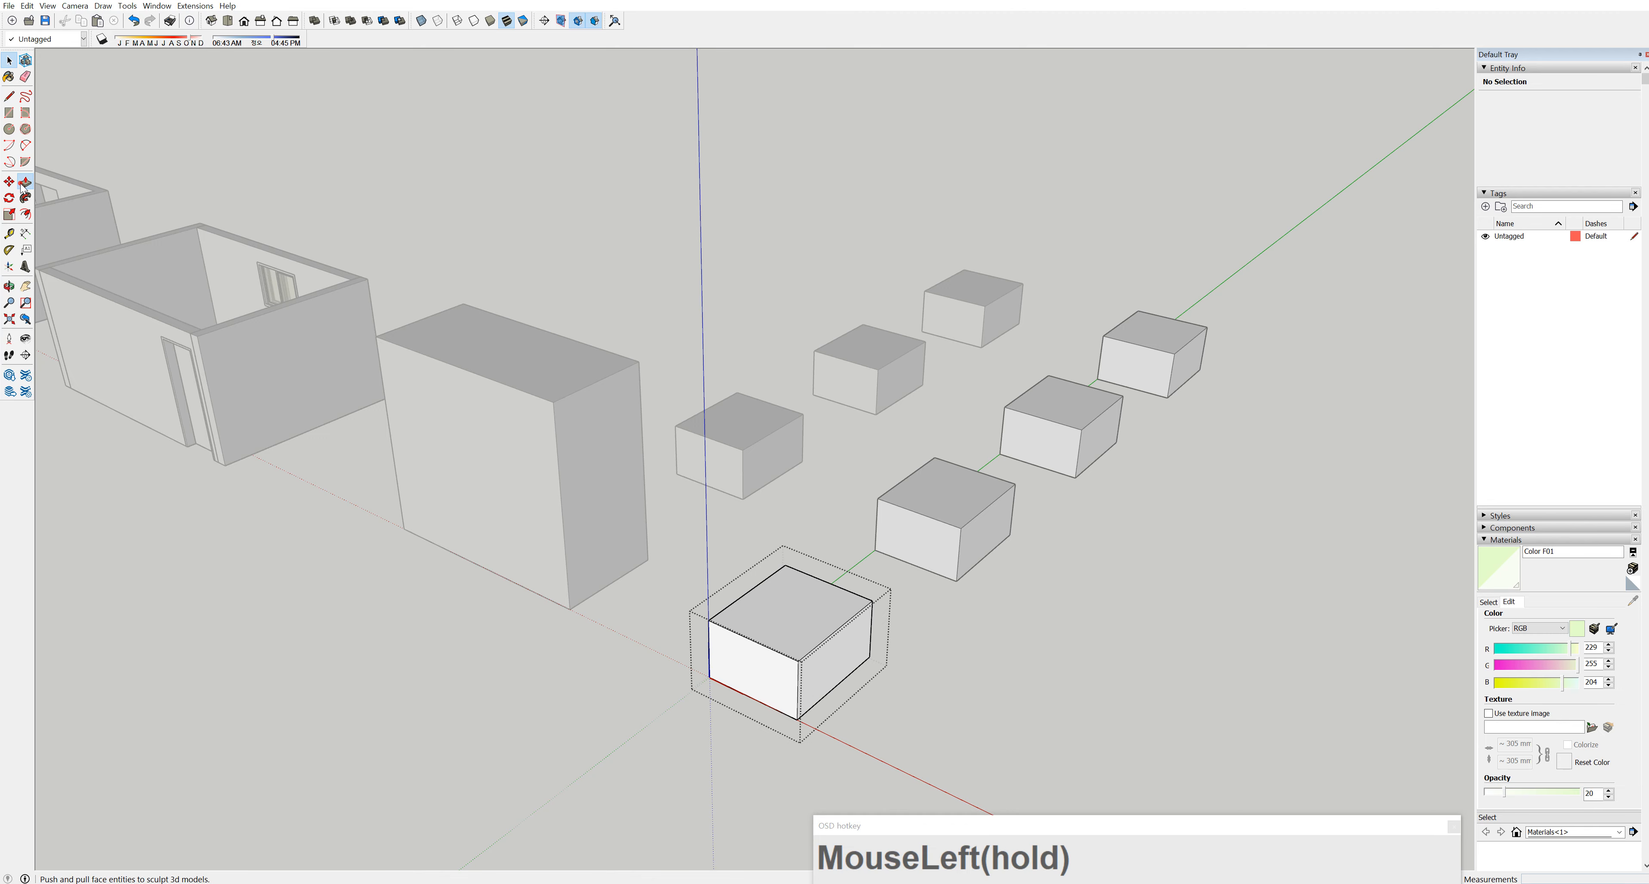
{"action": "left_click", "coordinate": [816, 625]}
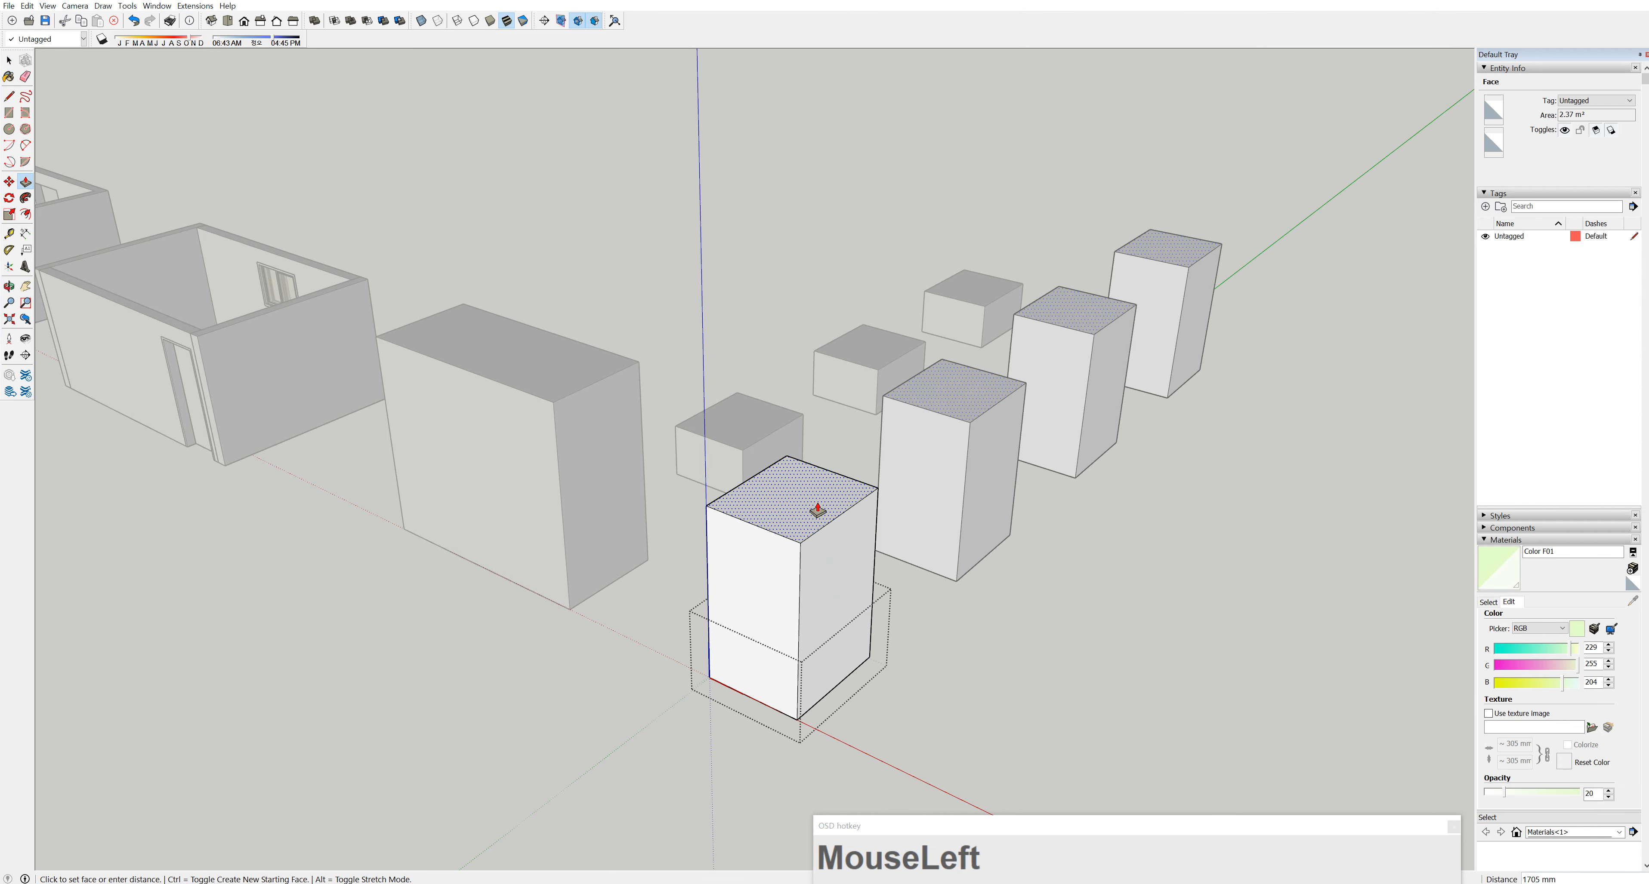
{"action": "left_click", "coordinate": [902, 486]}
Push and pull the component's side faces to reshape it into a slim column, and close the component
{"action": "middle_click_drag", "start_coordinate": [1016, 383], "coordinate": [762, 667]}
{"action": "left_click_drag", "start_coordinate": [762, 666], "coordinate": [887, 728]}
{"action": "left_click", "coordinate": [722, 676]}
{"action": "left_click", "coordinate": [640, 711]}
{"action": "left_click", "coordinate": [634, 714]}
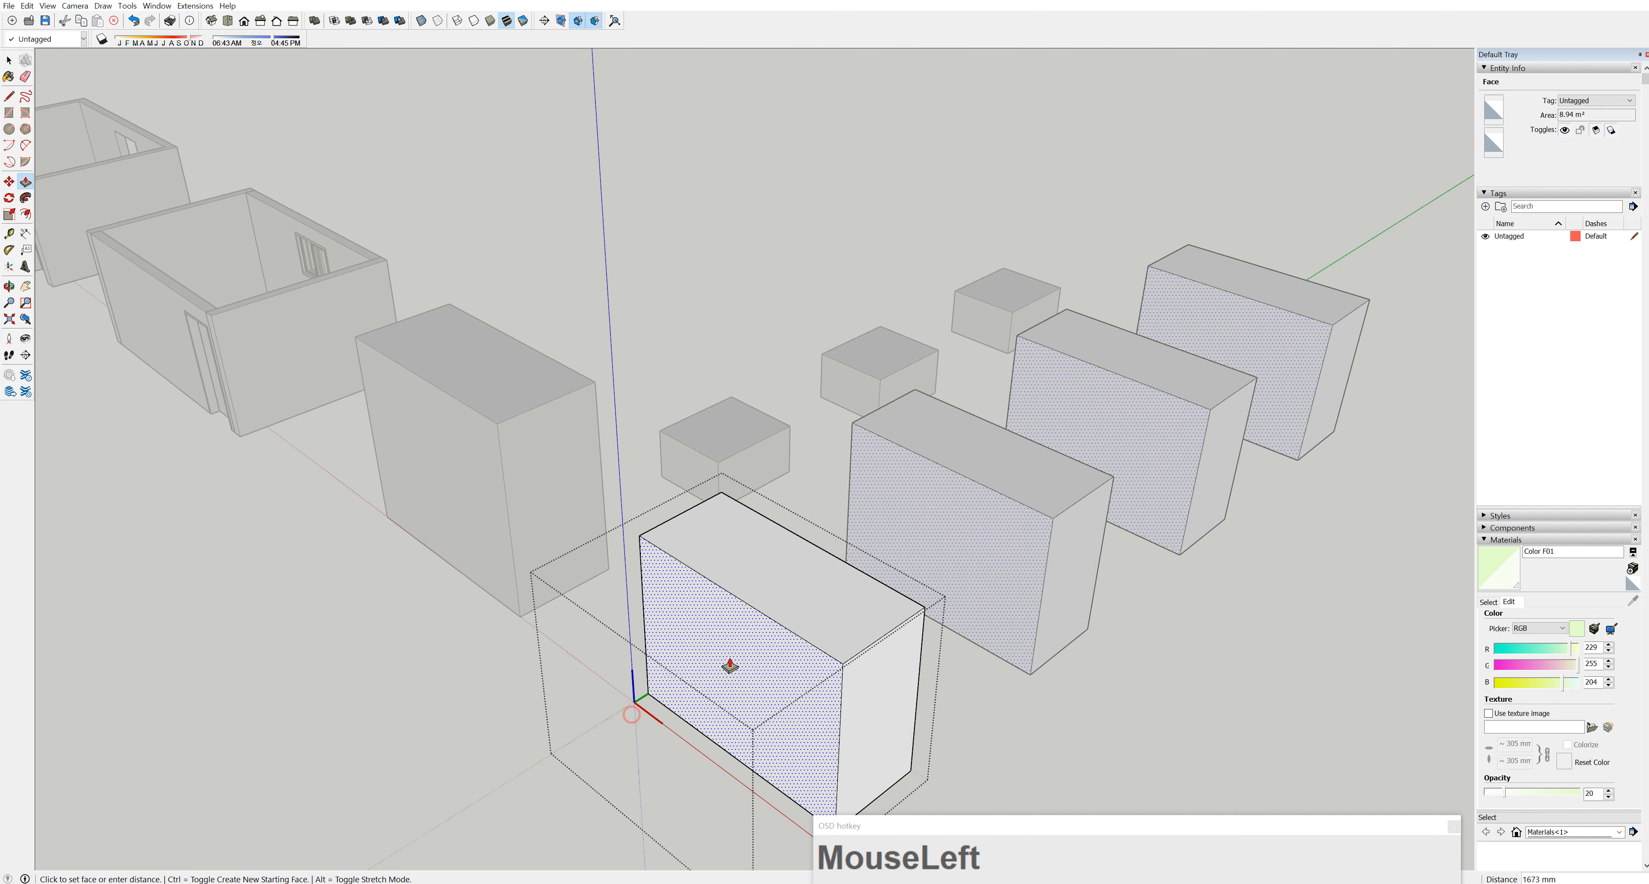
{"action": "left_click", "coordinate": [757, 587]}
{"action": "middle_click_drag", "start_coordinate": [1019, 578], "coordinate": [1075, 600]}
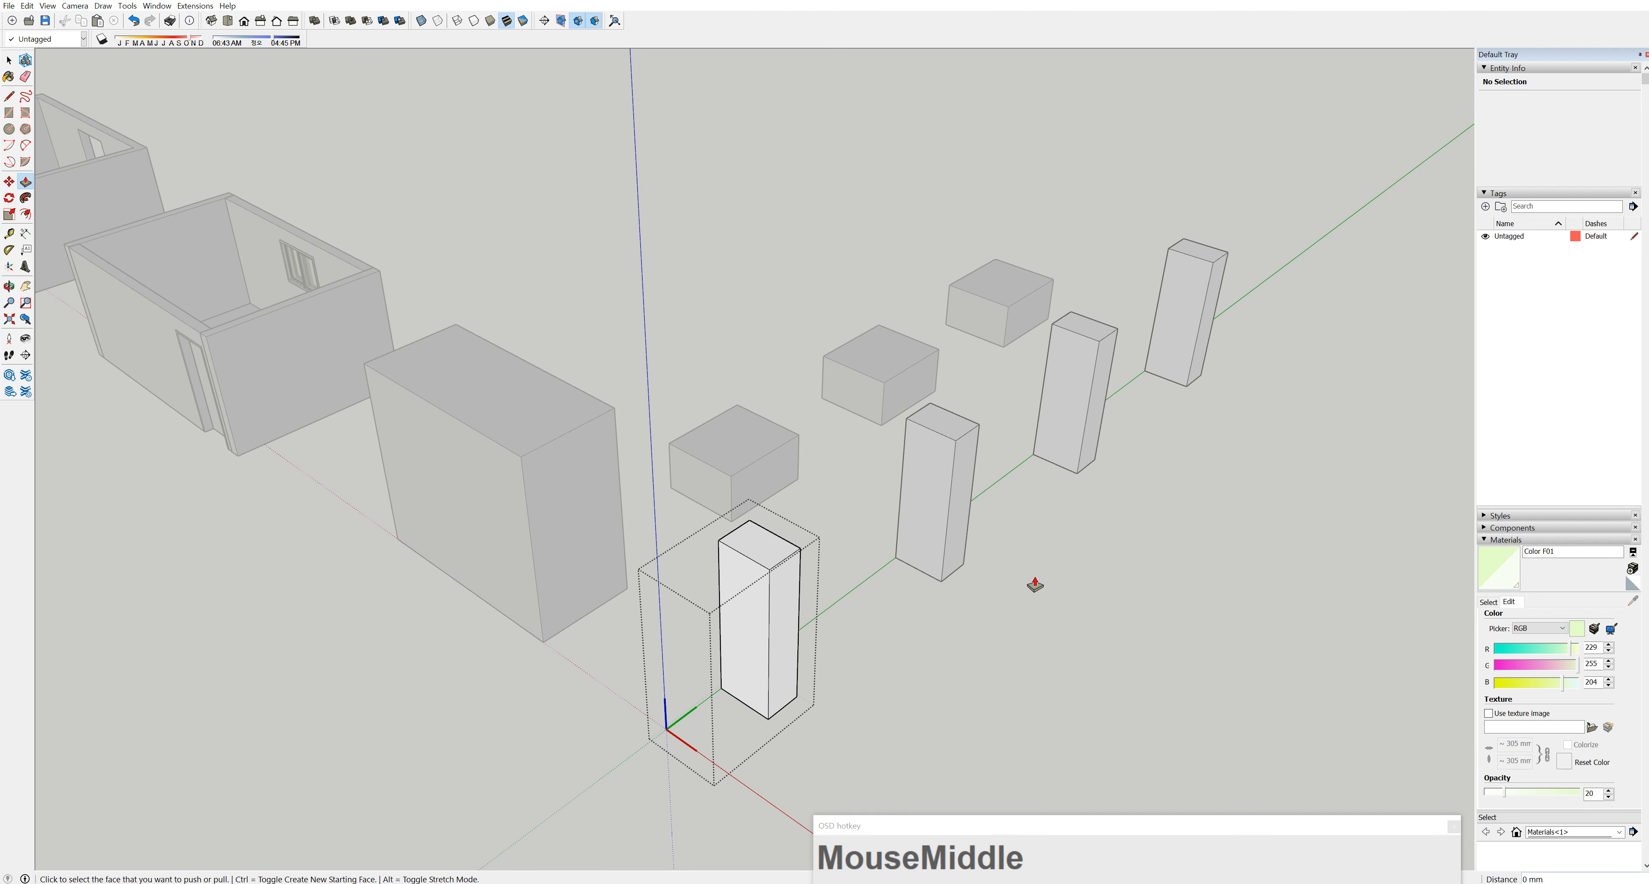
{"action": "middle_click_drag", "start_coordinate": [1032, 554], "coordinate": [1001, 578]}
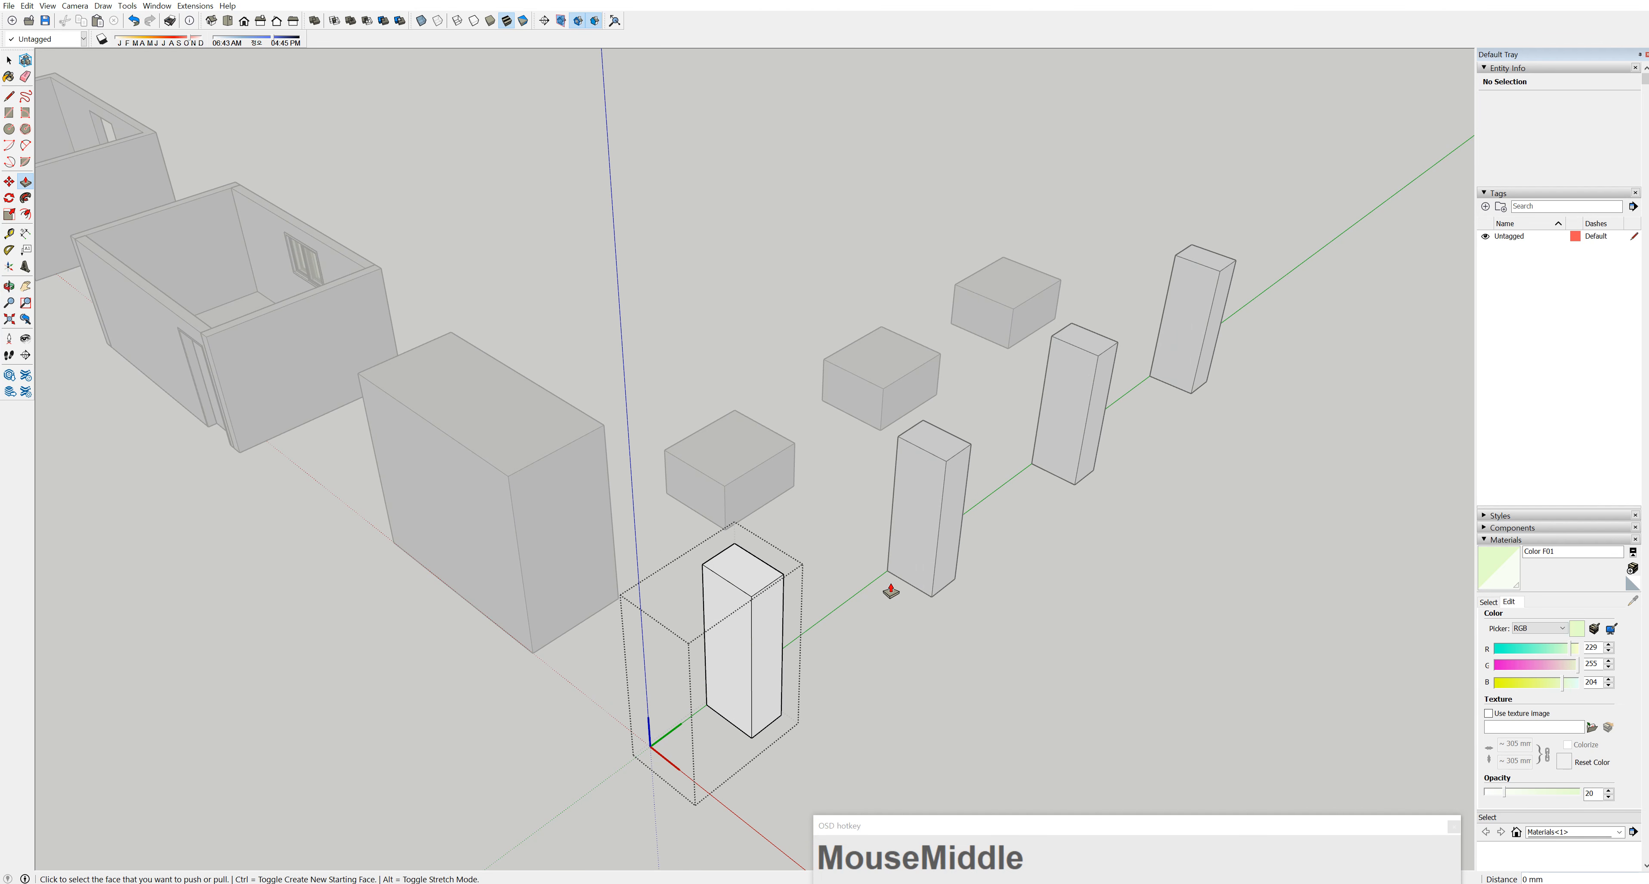
{"action": "middle_click_drag", "start_coordinate": [887, 556], "coordinate": [875, 520]}
{"action": "scroll", "coordinate": [827, 565], "scroll_direction": "down", "scroll_amount": 3}
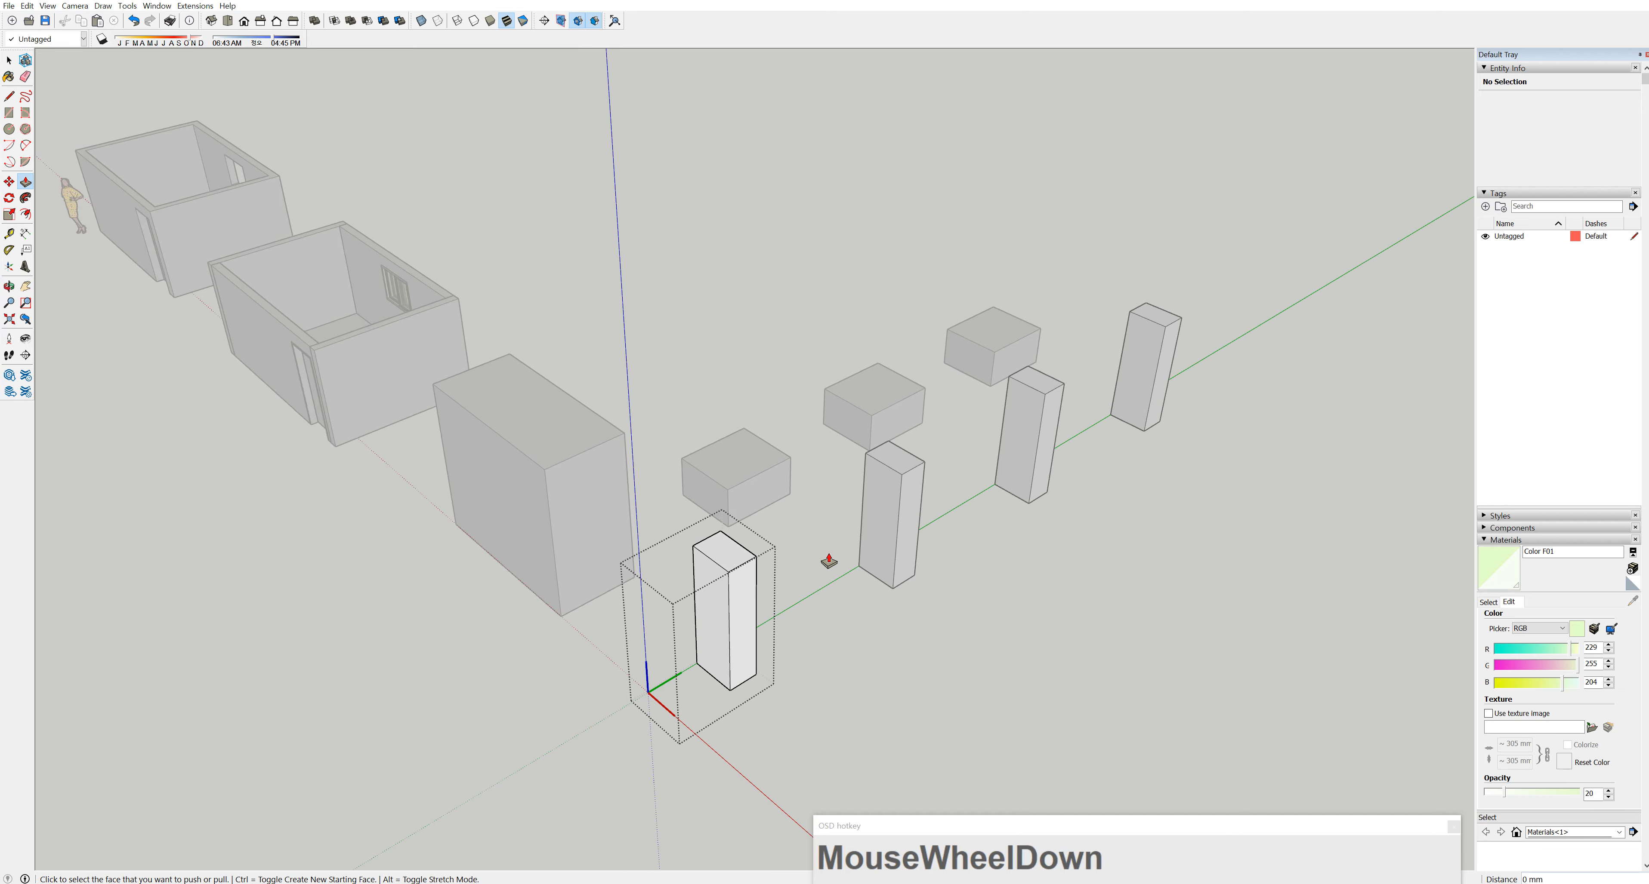
{"action": "left_click", "coordinate": [9, 59]}
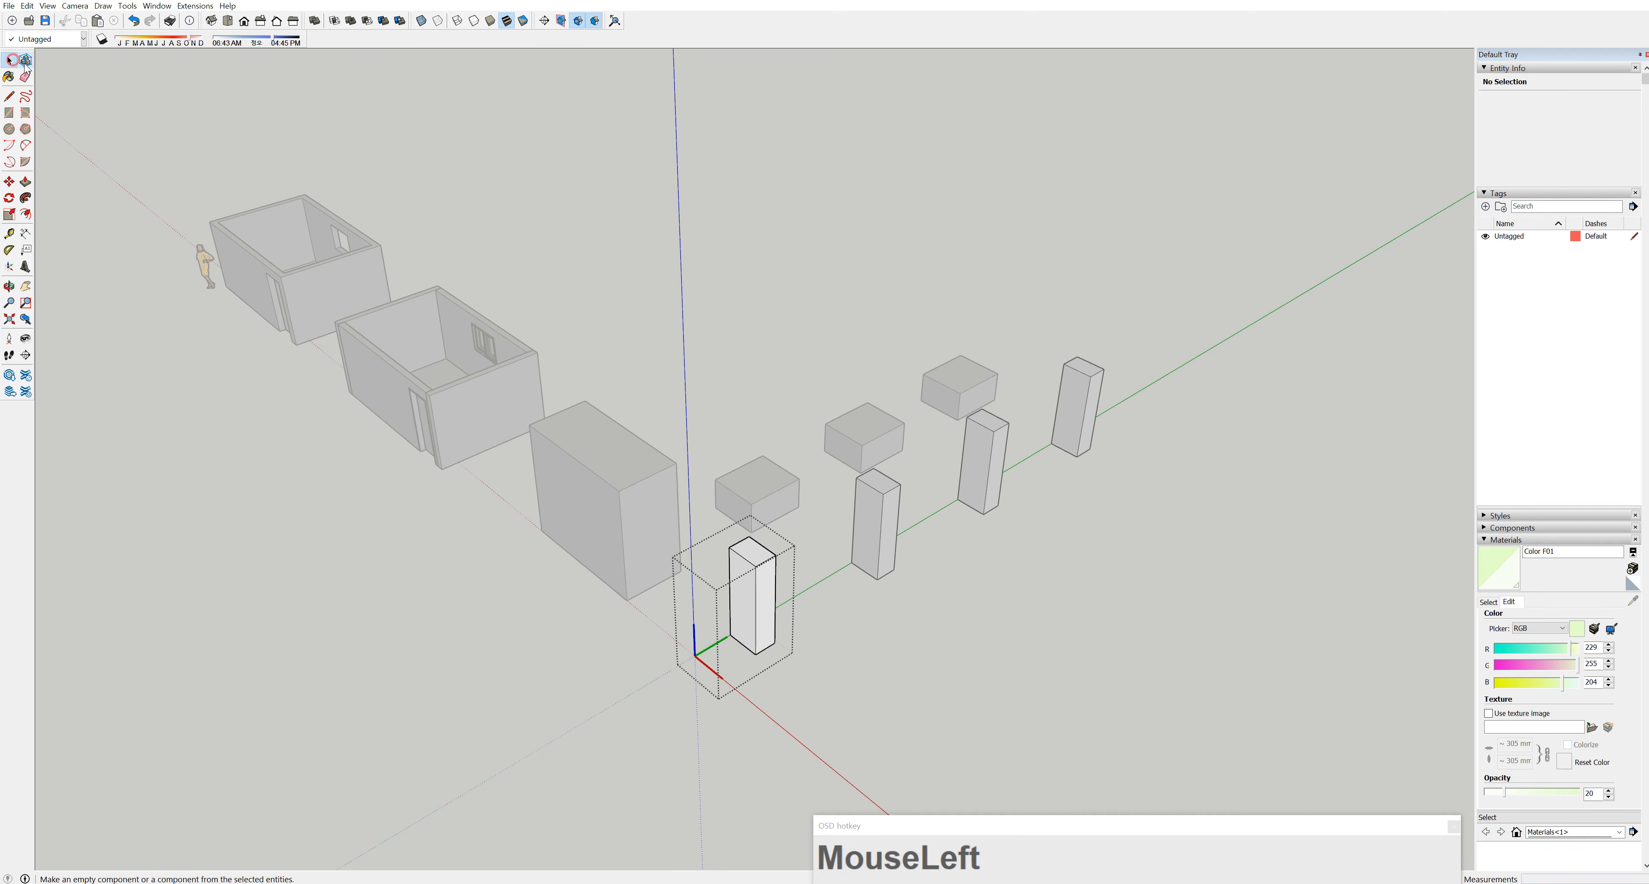
{"action": "left_click", "coordinate": [982, 633]}
Draw a small rectangle on the ground beside the component columns and Push/Pull it up about 3230 mm
{"action": "middle_click_drag", "start_coordinate": [982, 633], "coordinate": [1210, 645]}
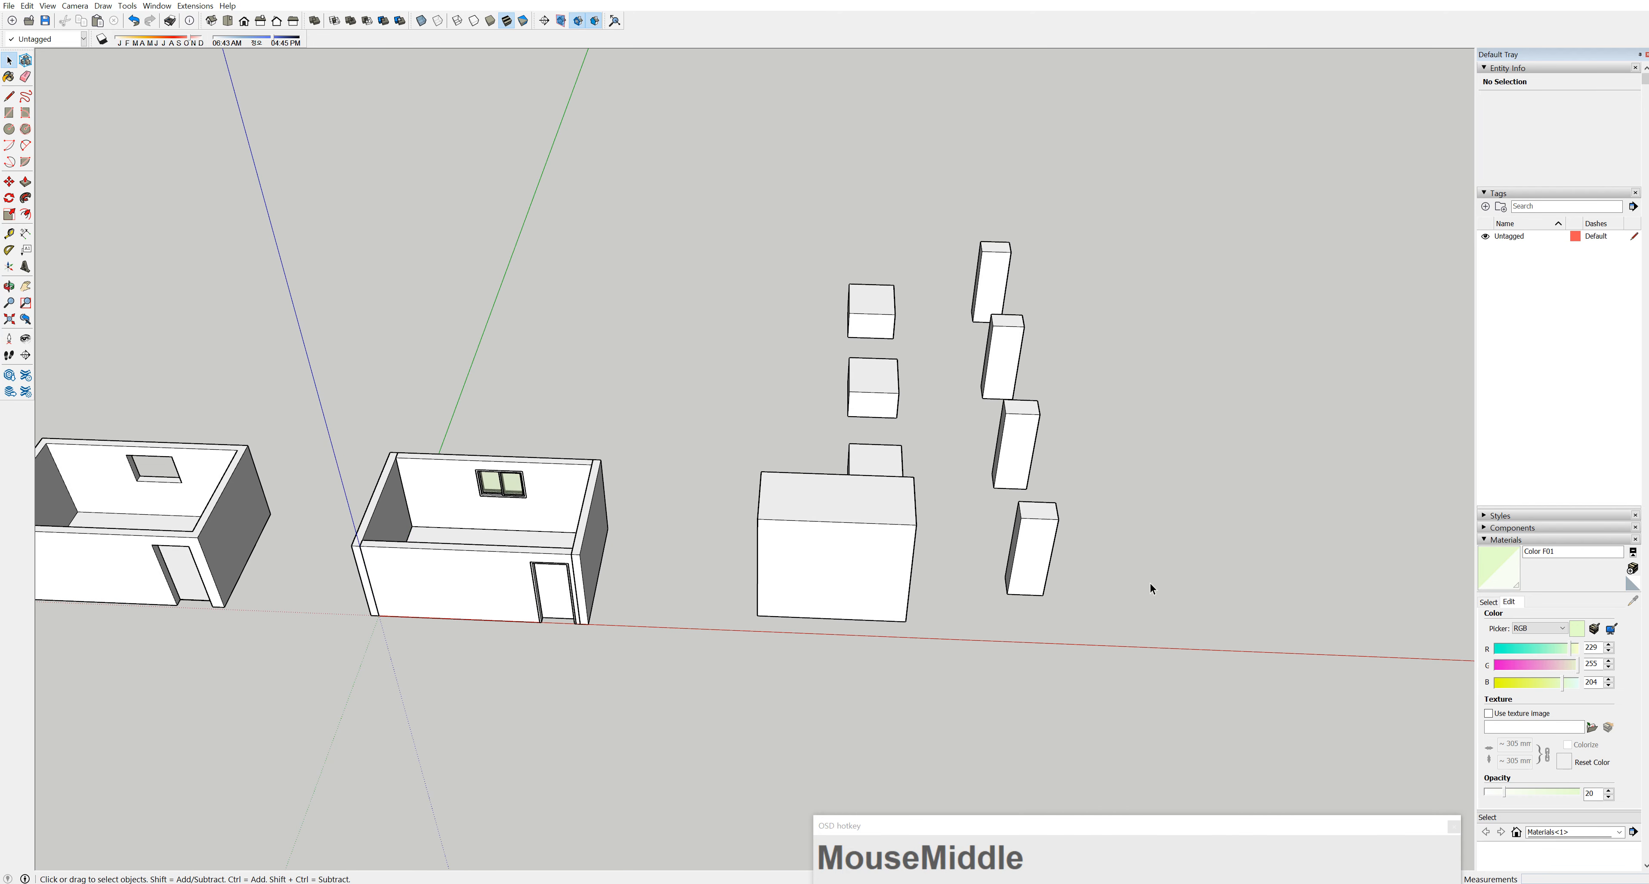
{"action": "middle_click_drag", "start_coordinate": [1161, 595], "coordinate": [878, 596], "text": "shift"}
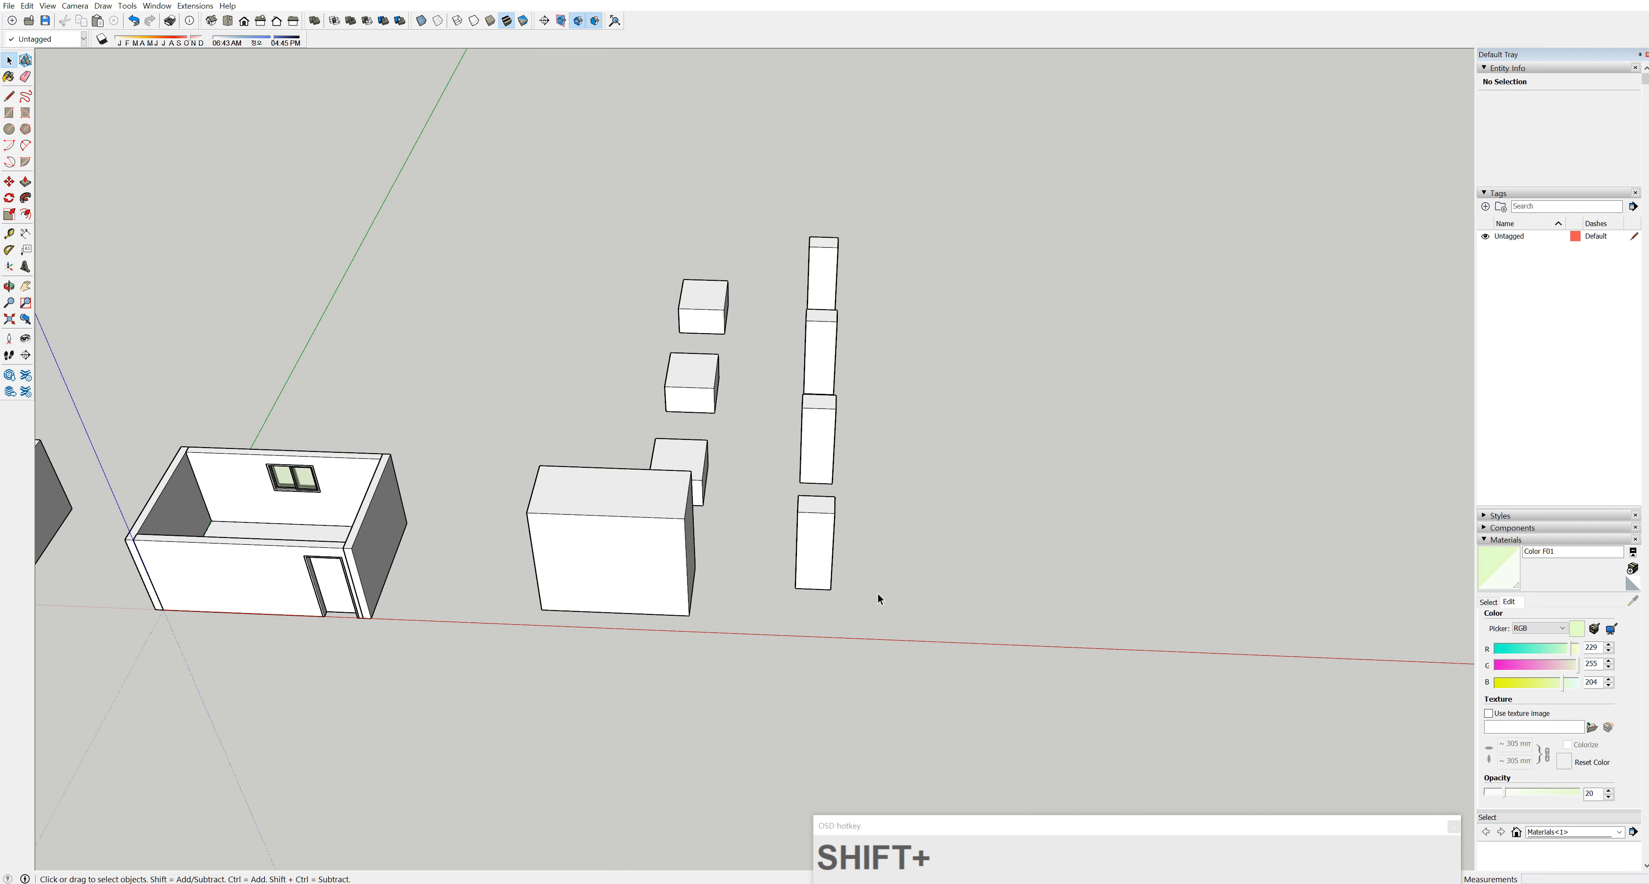
{"action": "left_click", "coordinate": [9, 113]}
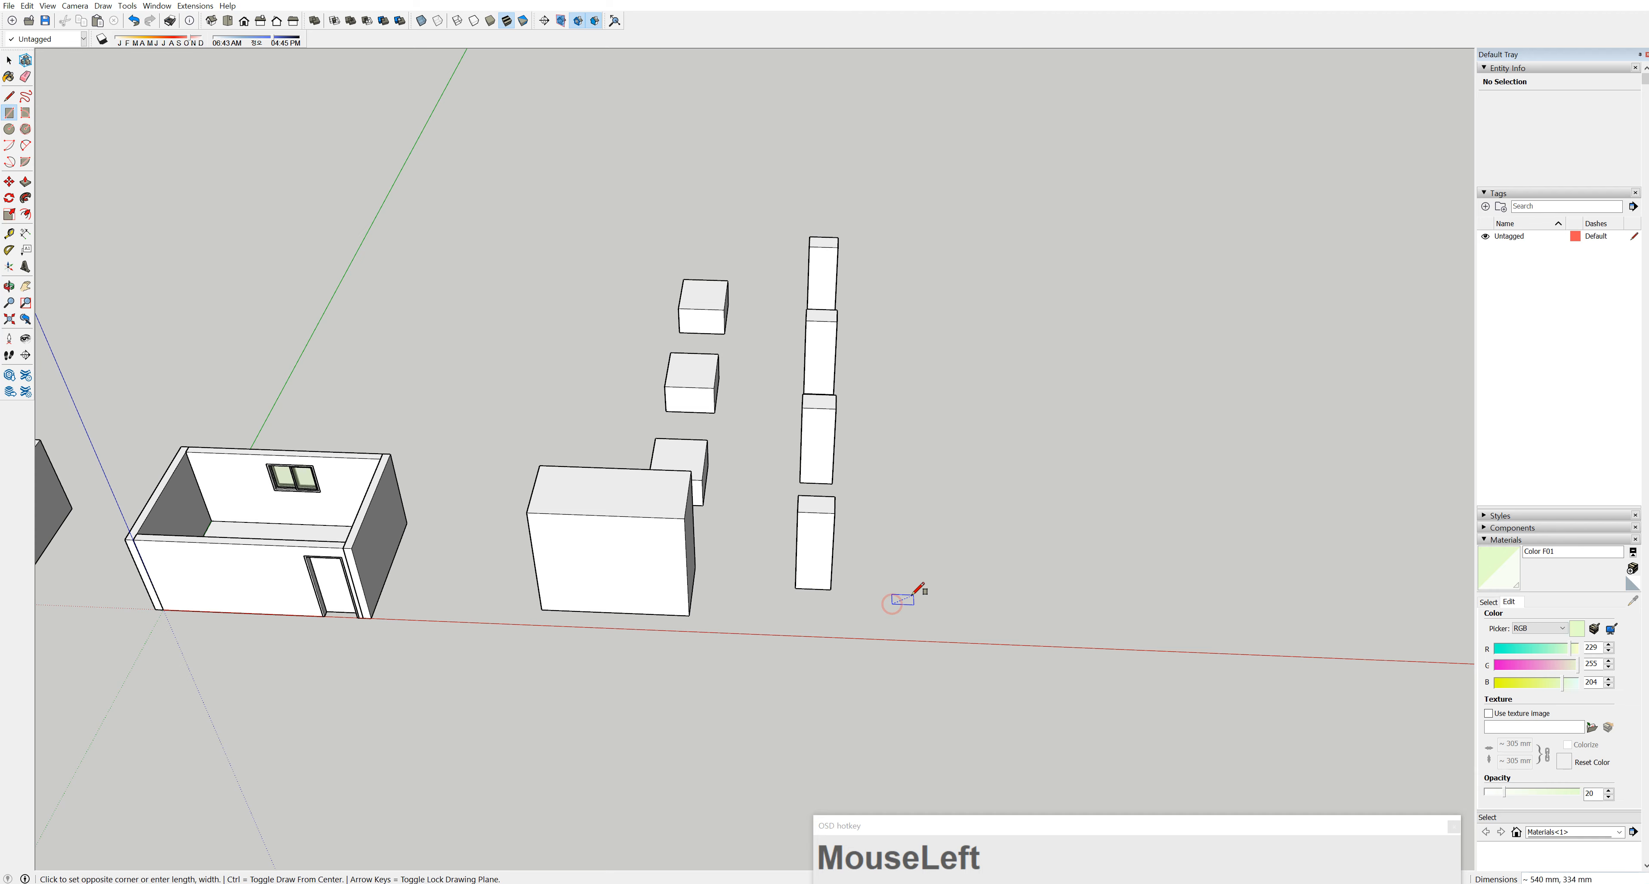
{"action": "scroll", "coordinate": [903, 602], "scroll_direction": "up", "scroll_amount": 5}
{"action": "middle_click_drag", "start_coordinate": [894, 581], "coordinate": [912, 567]}
{"action": "key", "text": "p"}
{"action": "left_click", "coordinate": [896, 576]}
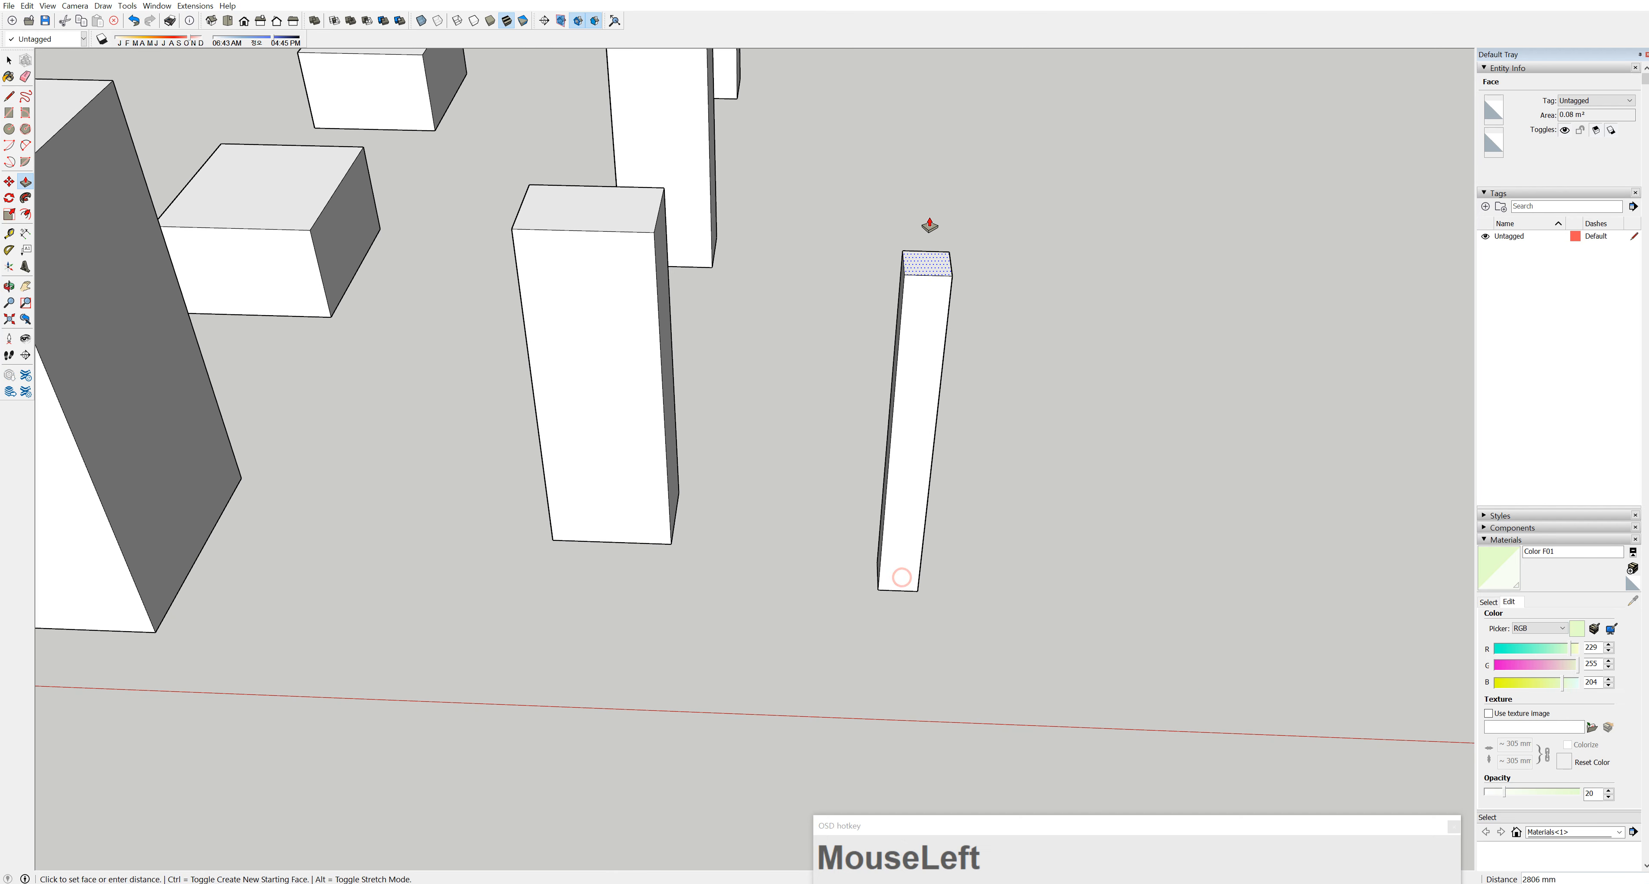
{"action": "scroll", "coordinate": [947, 269], "scroll_direction": "down", "scroll_amount": 4}
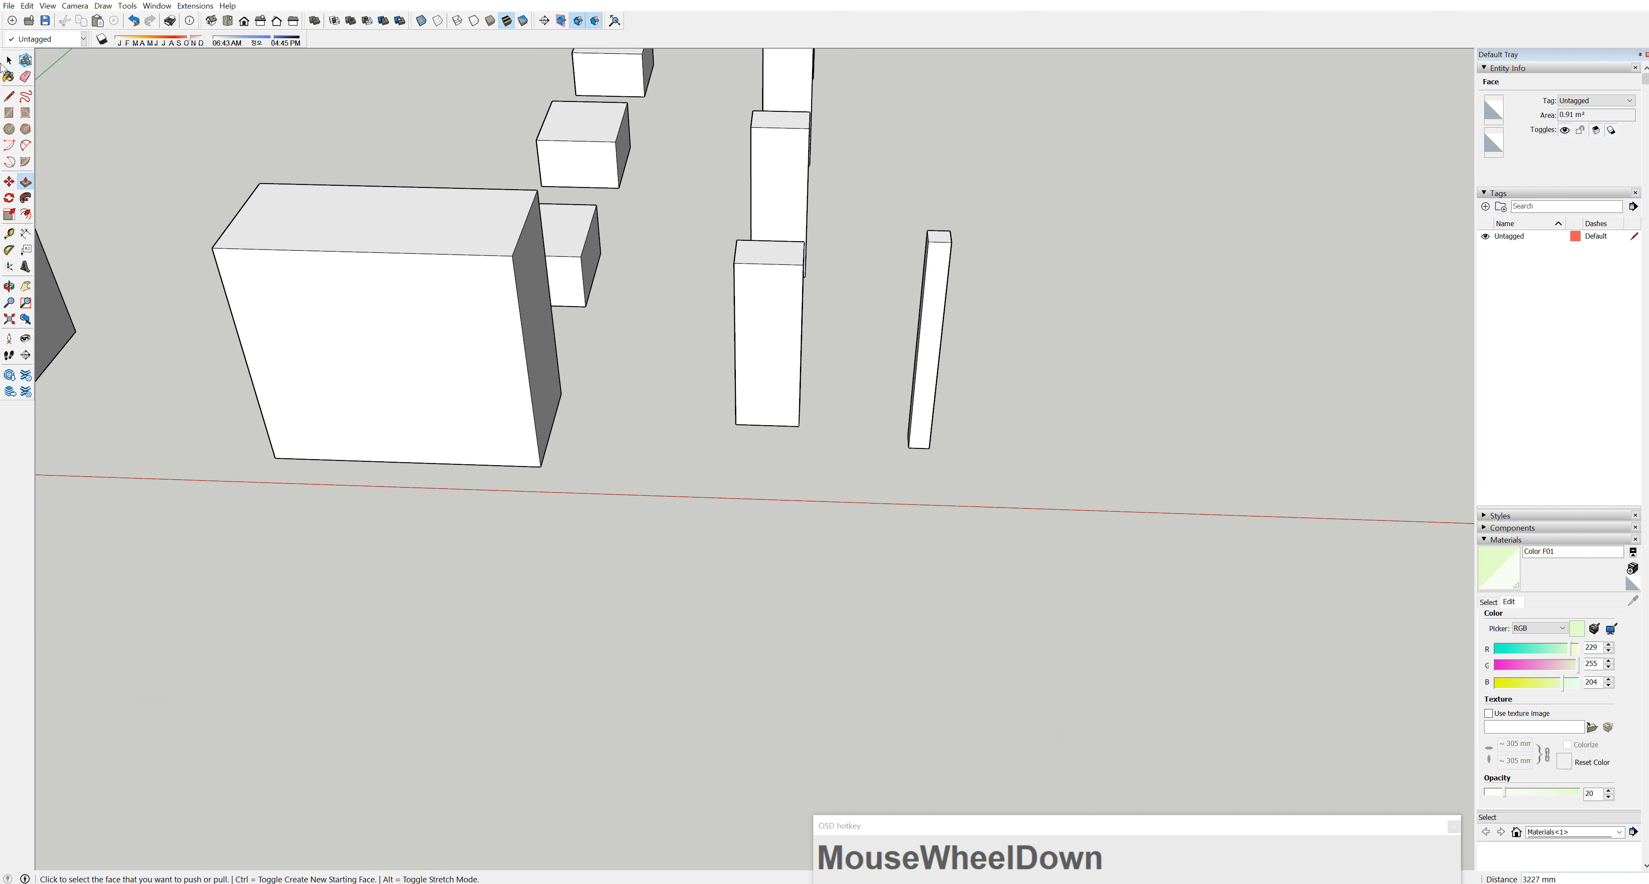
Select all of the new column's geometry and make it a component with the default settings
{"action": "left_click", "coordinate": [9, 60]}
{"action": "left_click_drag", "start_coordinate": [860, 200], "coordinate": [1020, 530]}
{"action": "right_click", "coordinate": [929, 366]}
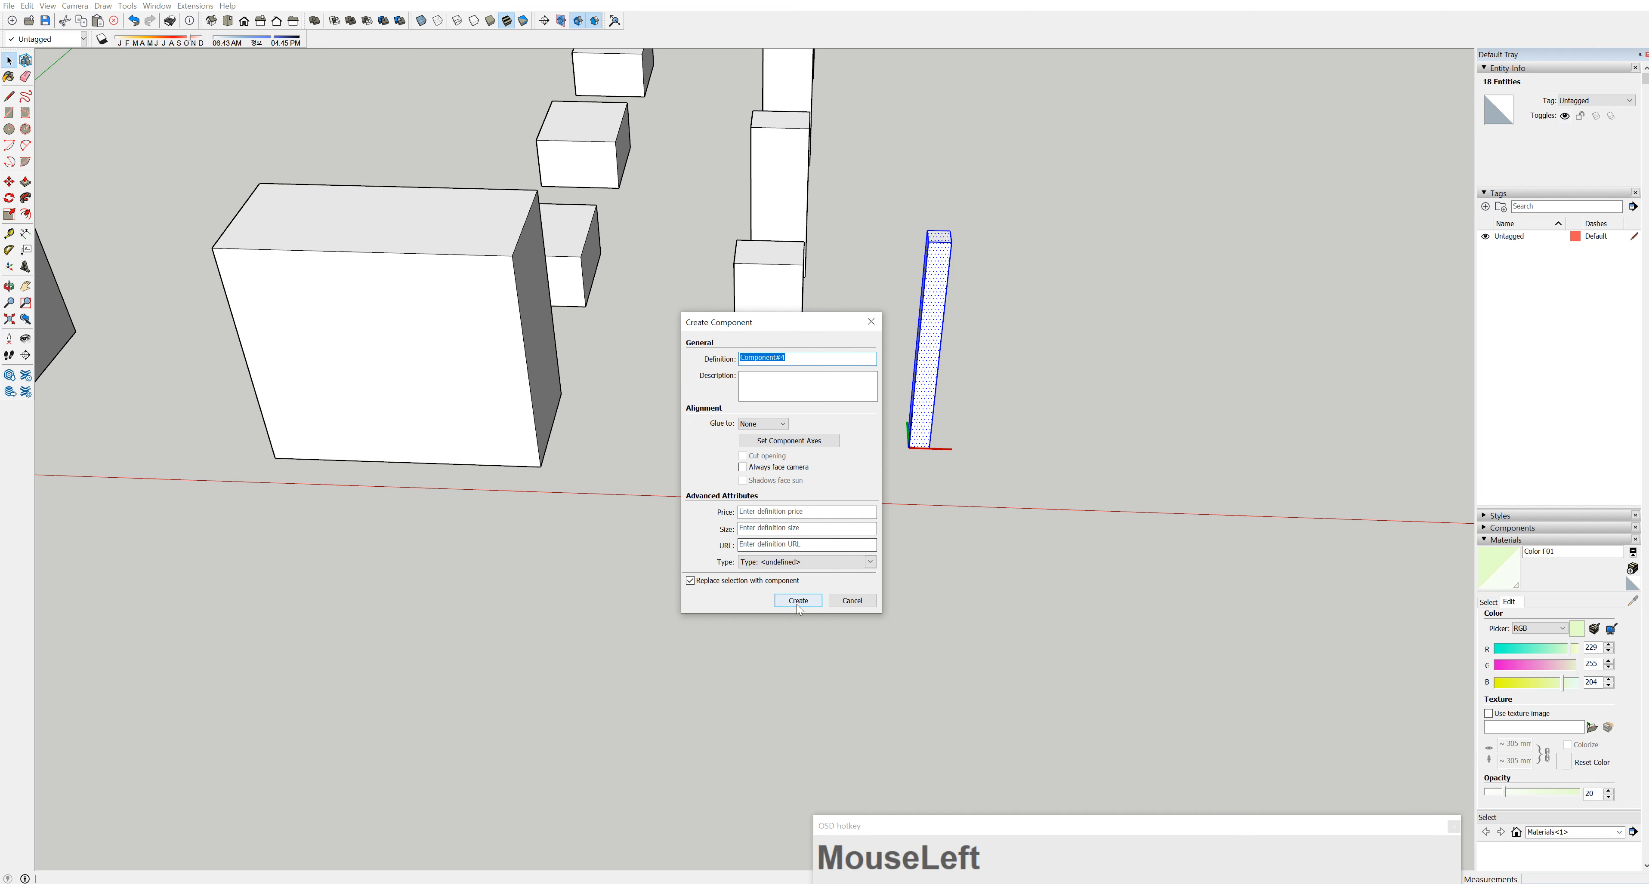
{"action": "left_click", "coordinate": [798, 600]}
Copy the thin column about 10610 mm along the red axis and divide the distance into 10 equal spacings
{"action": "middle_click_drag", "start_coordinate": [994, 444], "coordinate": [978, 504]}
{"action": "scroll", "coordinate": [1085, 526], "scroll_direction": "down", "scroll_amount": 6}
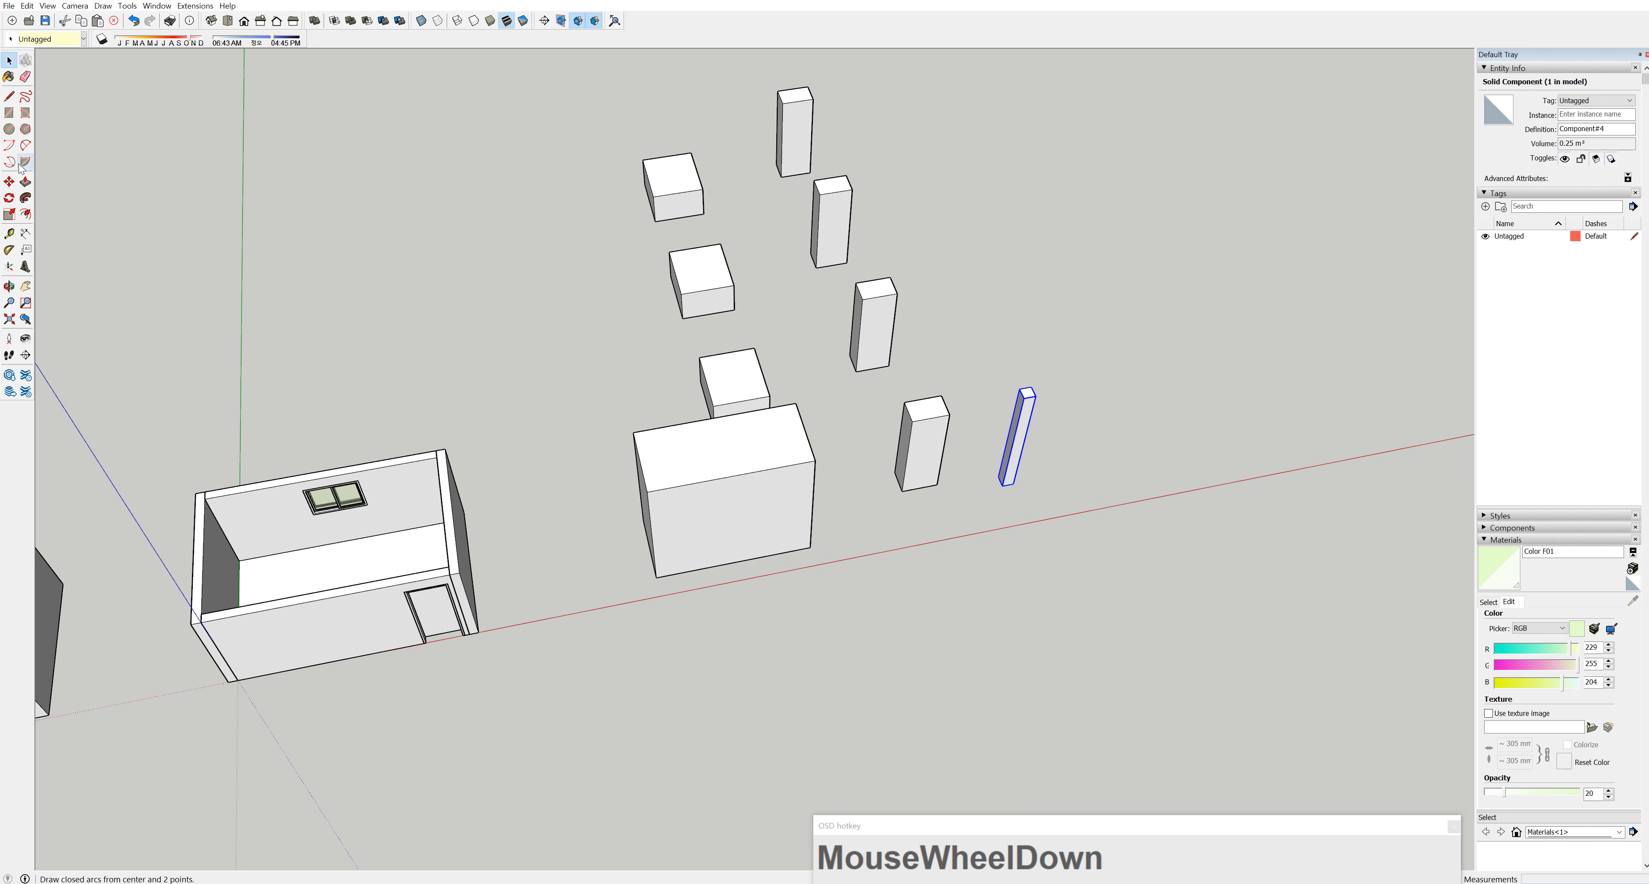
{"action": "left_click", "coordinate": [9, 182]}
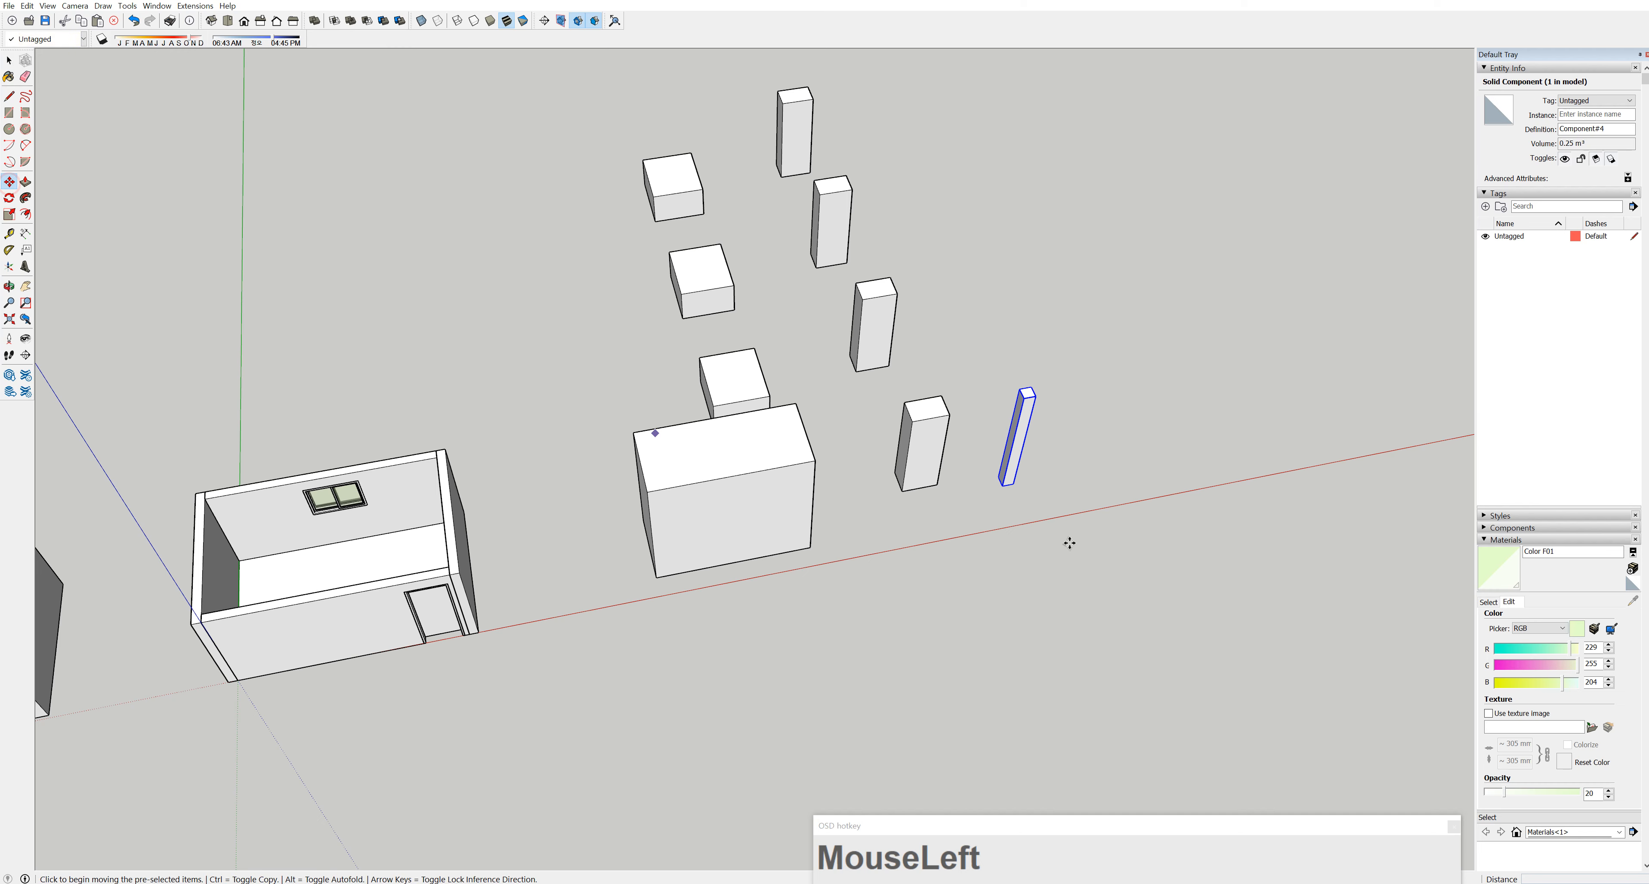
{"action": "left_click", "coordinate": [1002, 486]}
{"action": "key", "text": "ctrl"}
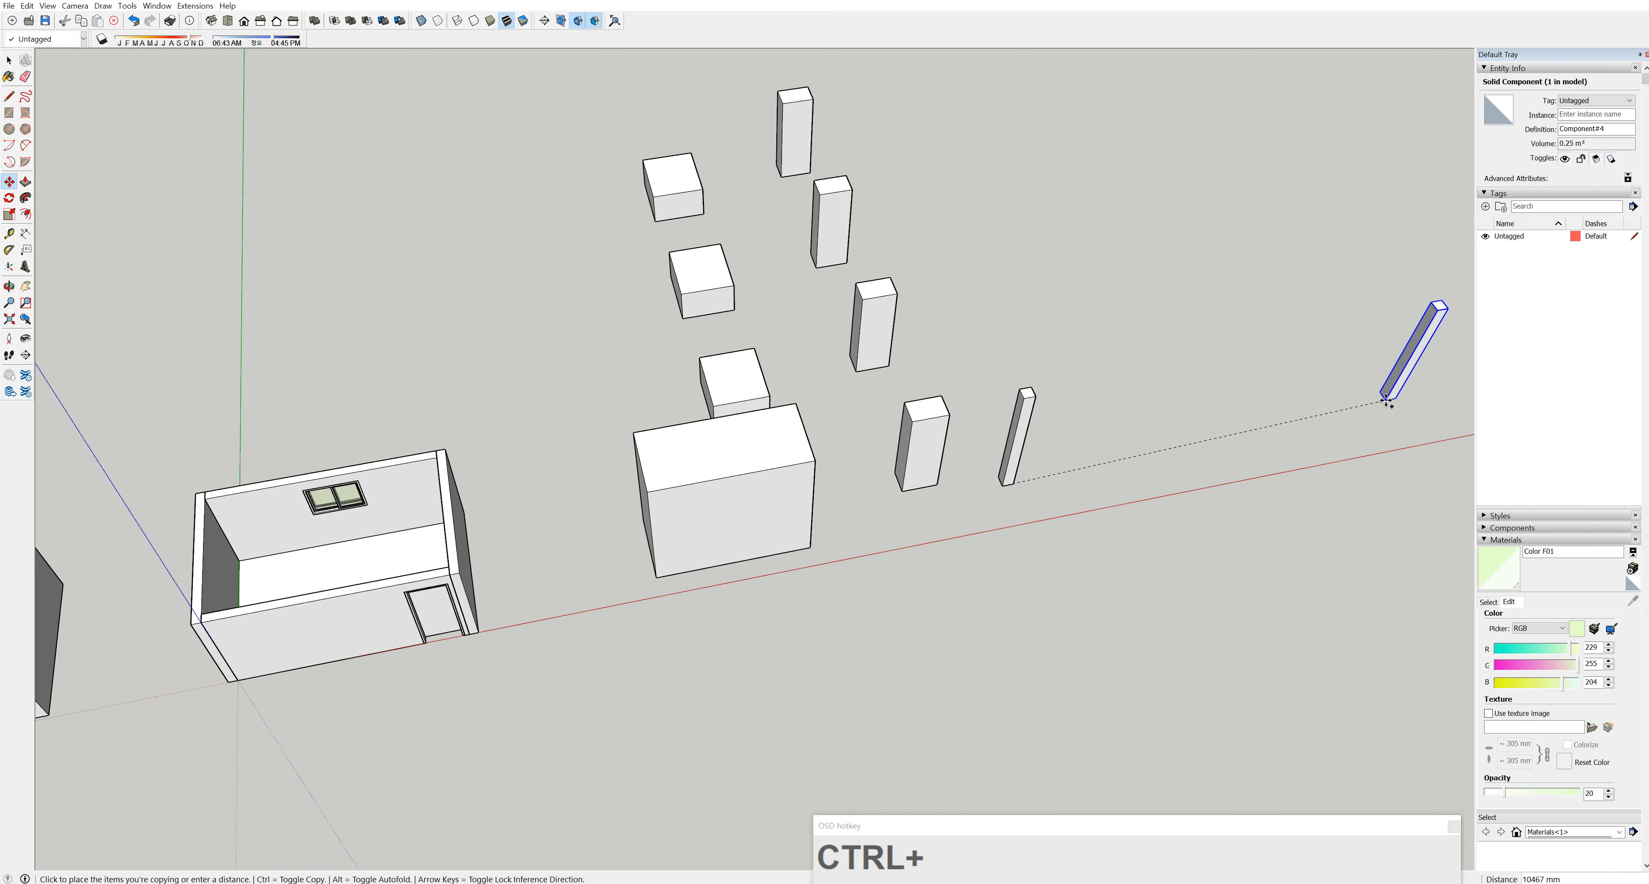
{"action": "left_click", "coordinate": [1399, 413]}
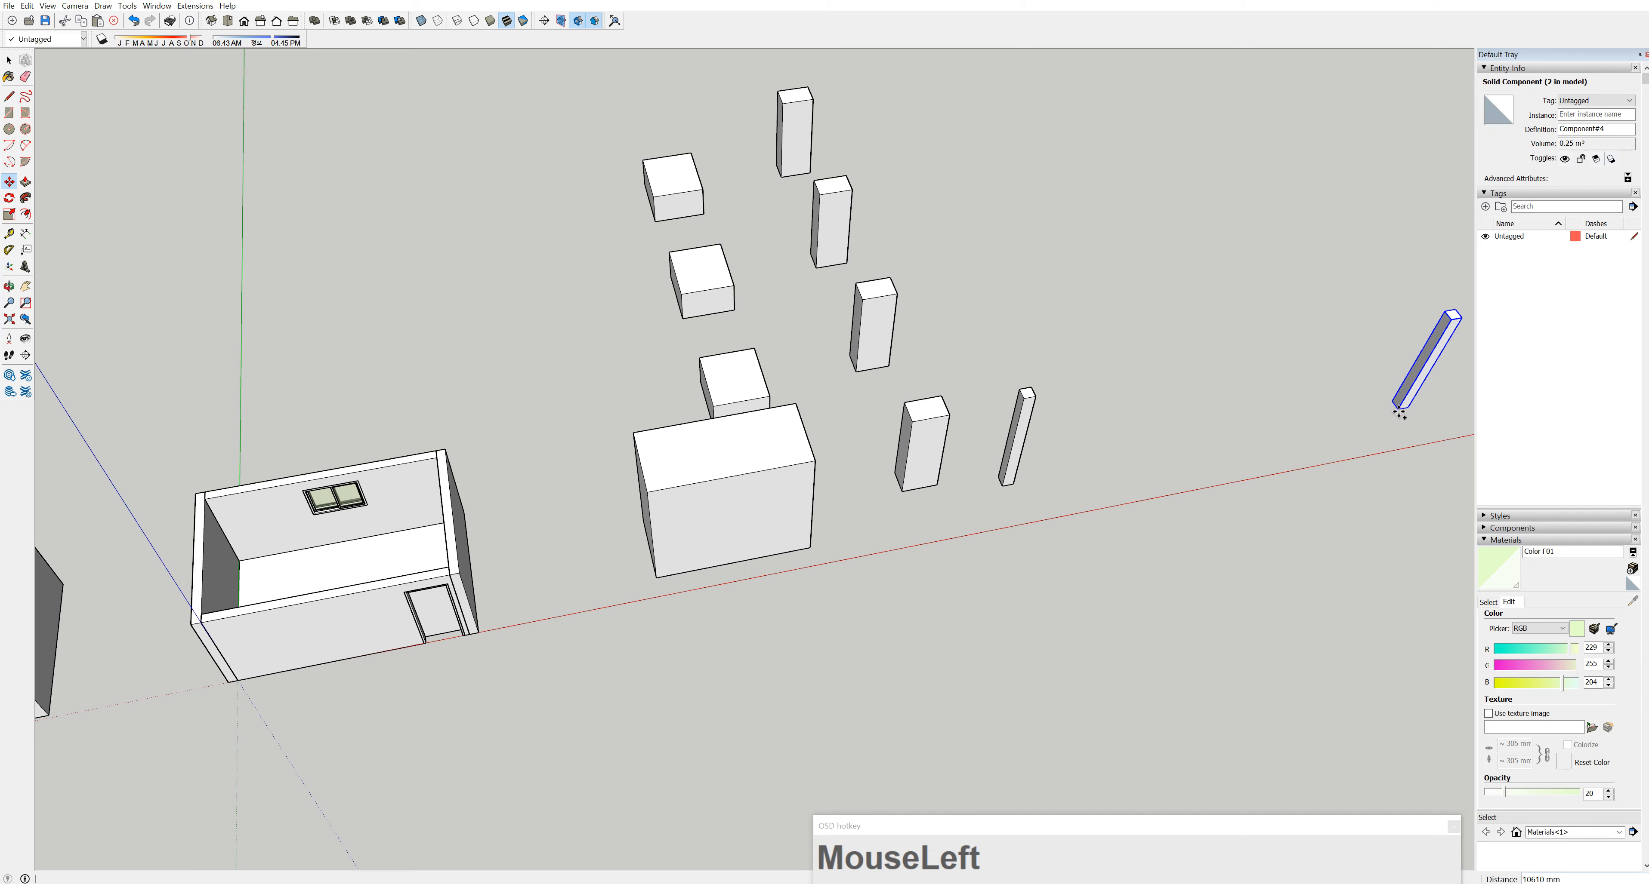
{"action": "type", "text": "/10"}
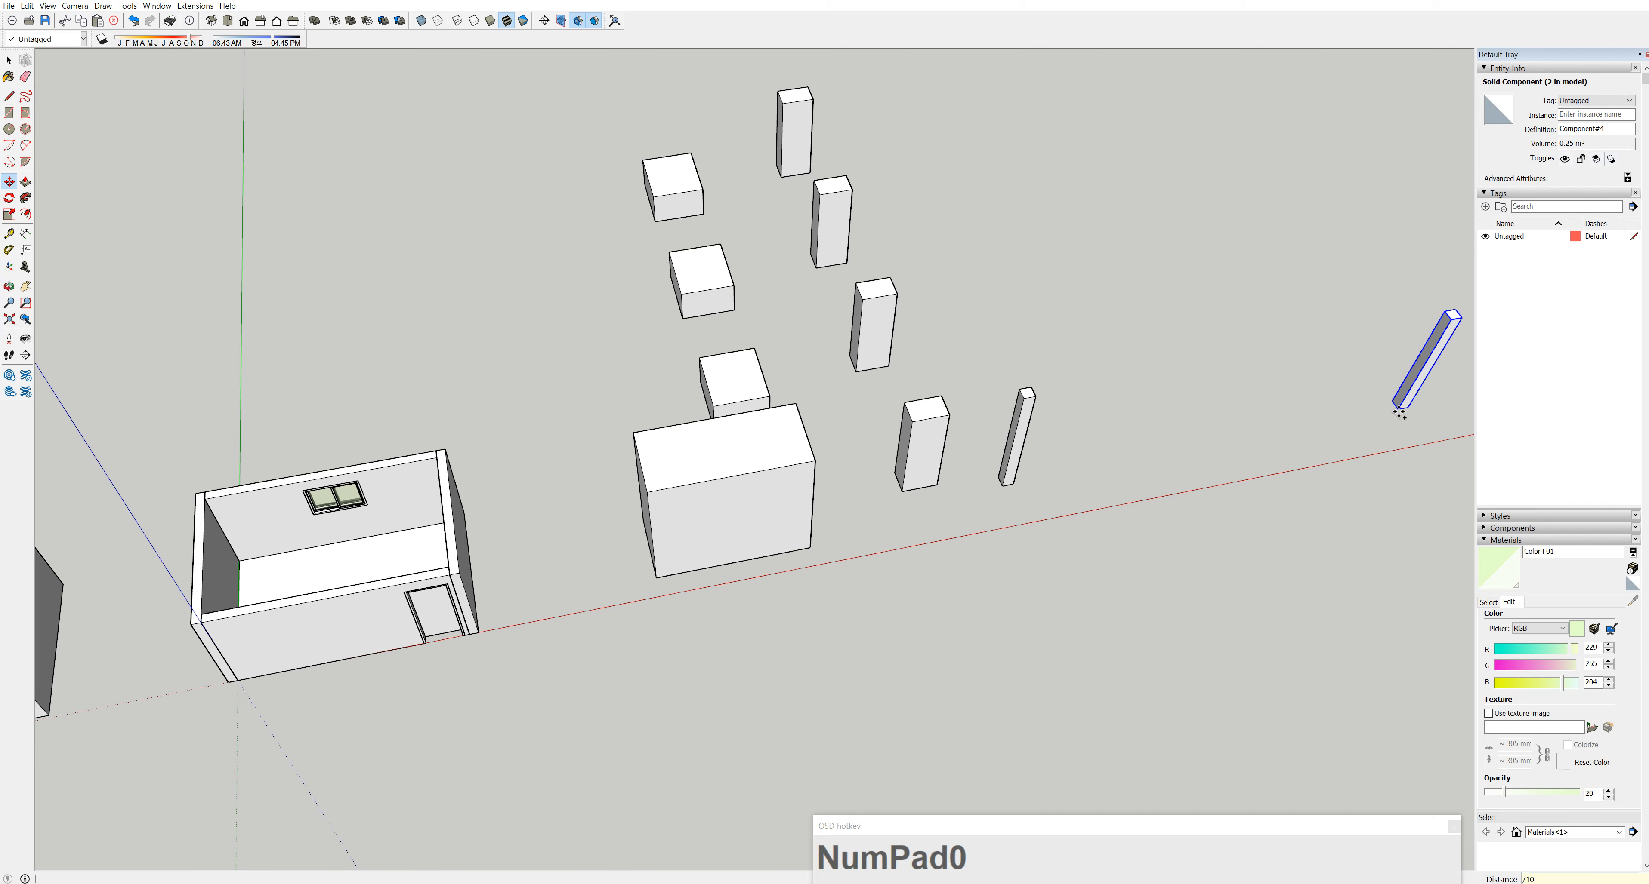
{"action": "key", "text": "Return"}
{"action": "middle_click_drag", "start_coordinate": [1399, 413], "coordinate": [986, 467]}
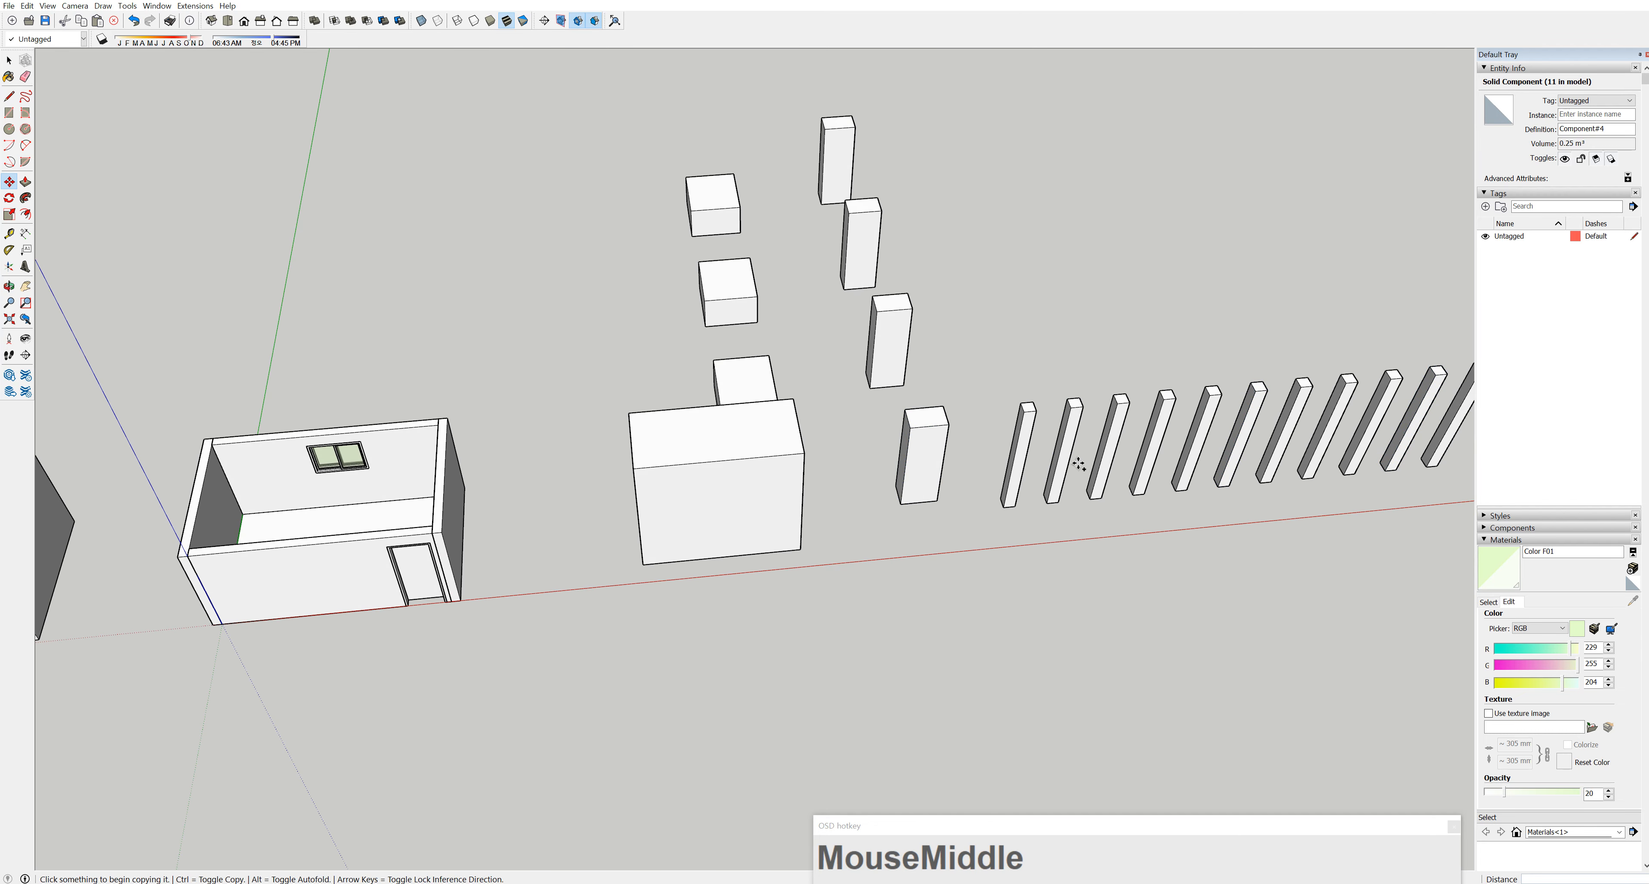
{"action": "middle_click_drag", "start_coordinate": [1145, 473], "coordinate": [985, 477], "text": "shift"}
{"action": "middle_click_drag", "start_coordinate": [1171, 434], "coordinate": [1207, 449]}
{"action": "key", "text": "m"}
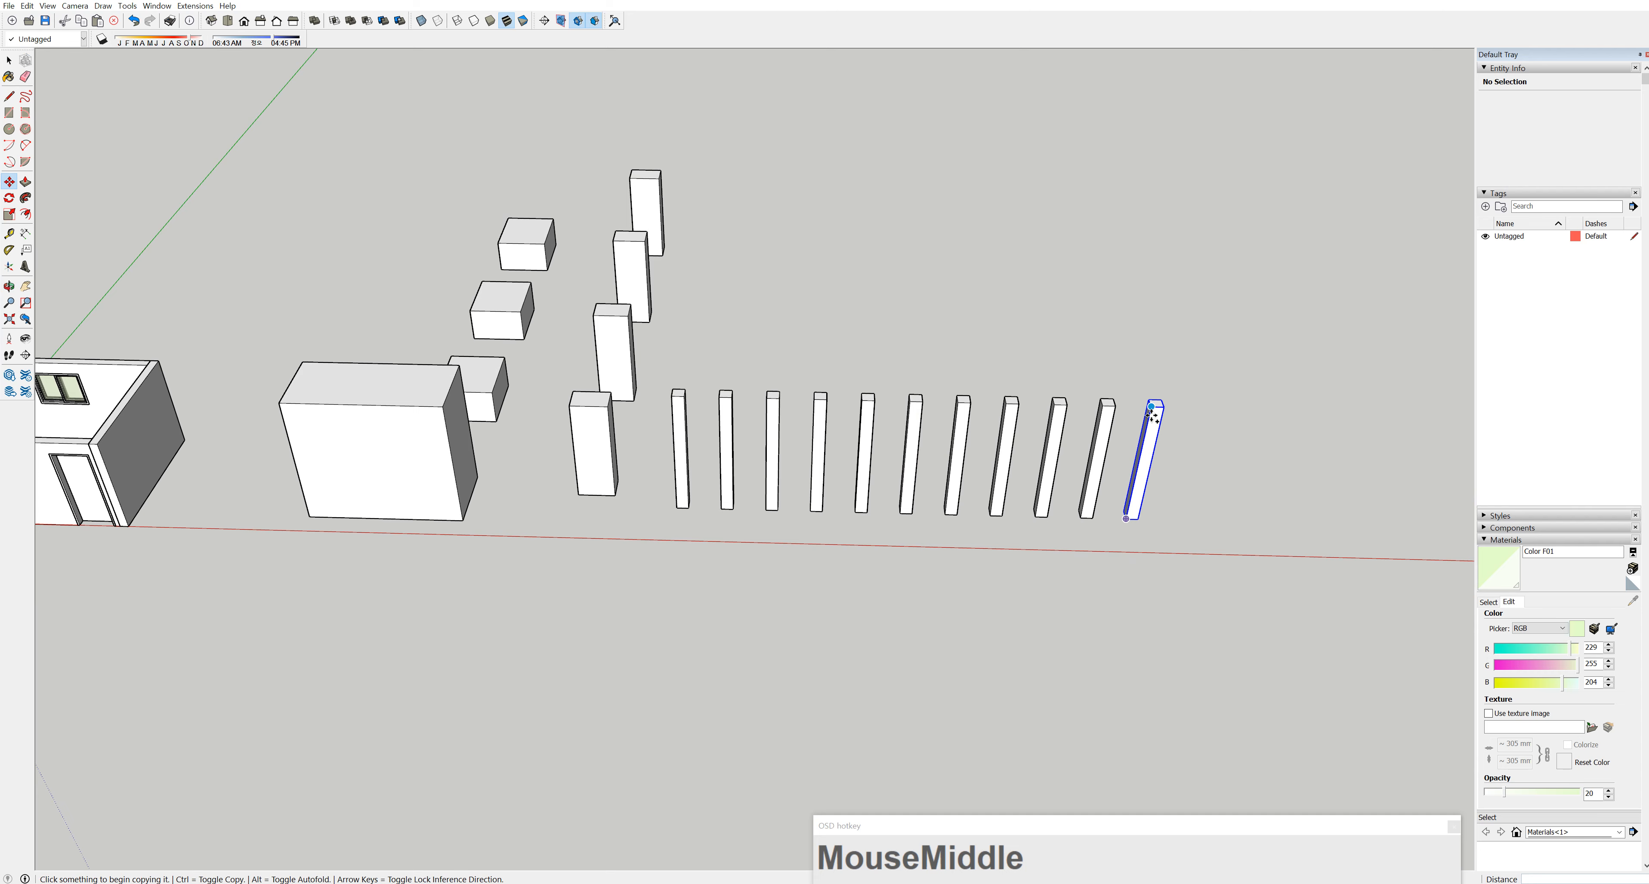
{"action": "scroll", "coordinate": [1152, 407], "scroll_direction": "up", "scroll_amount": 5}
{"action": "left_click", "coordinate": [1150, 403]}
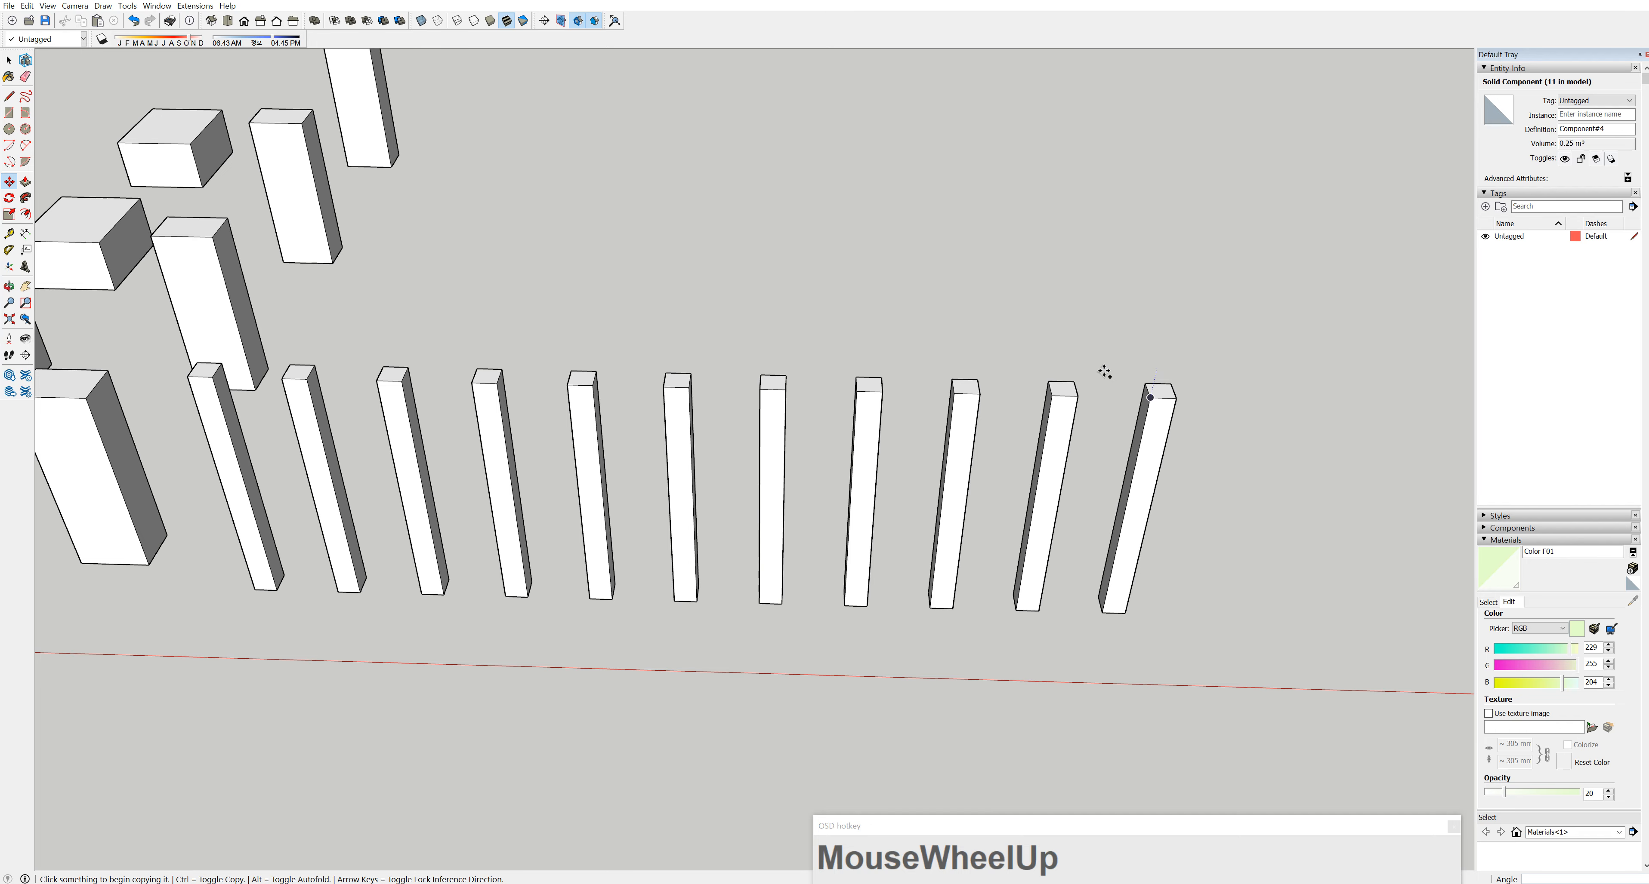
Open the last column component in the row for editing and Push/Pull its top face down about 1940 mm
{"action": "left_click", "coordinate": [9, 61]}
{"action": "scroll", "coordinate": [1153, 403], "scroll_direction": "up", "scroll_amount": 3}
{"action": "left_click", "coordinate": [1164, 391]}
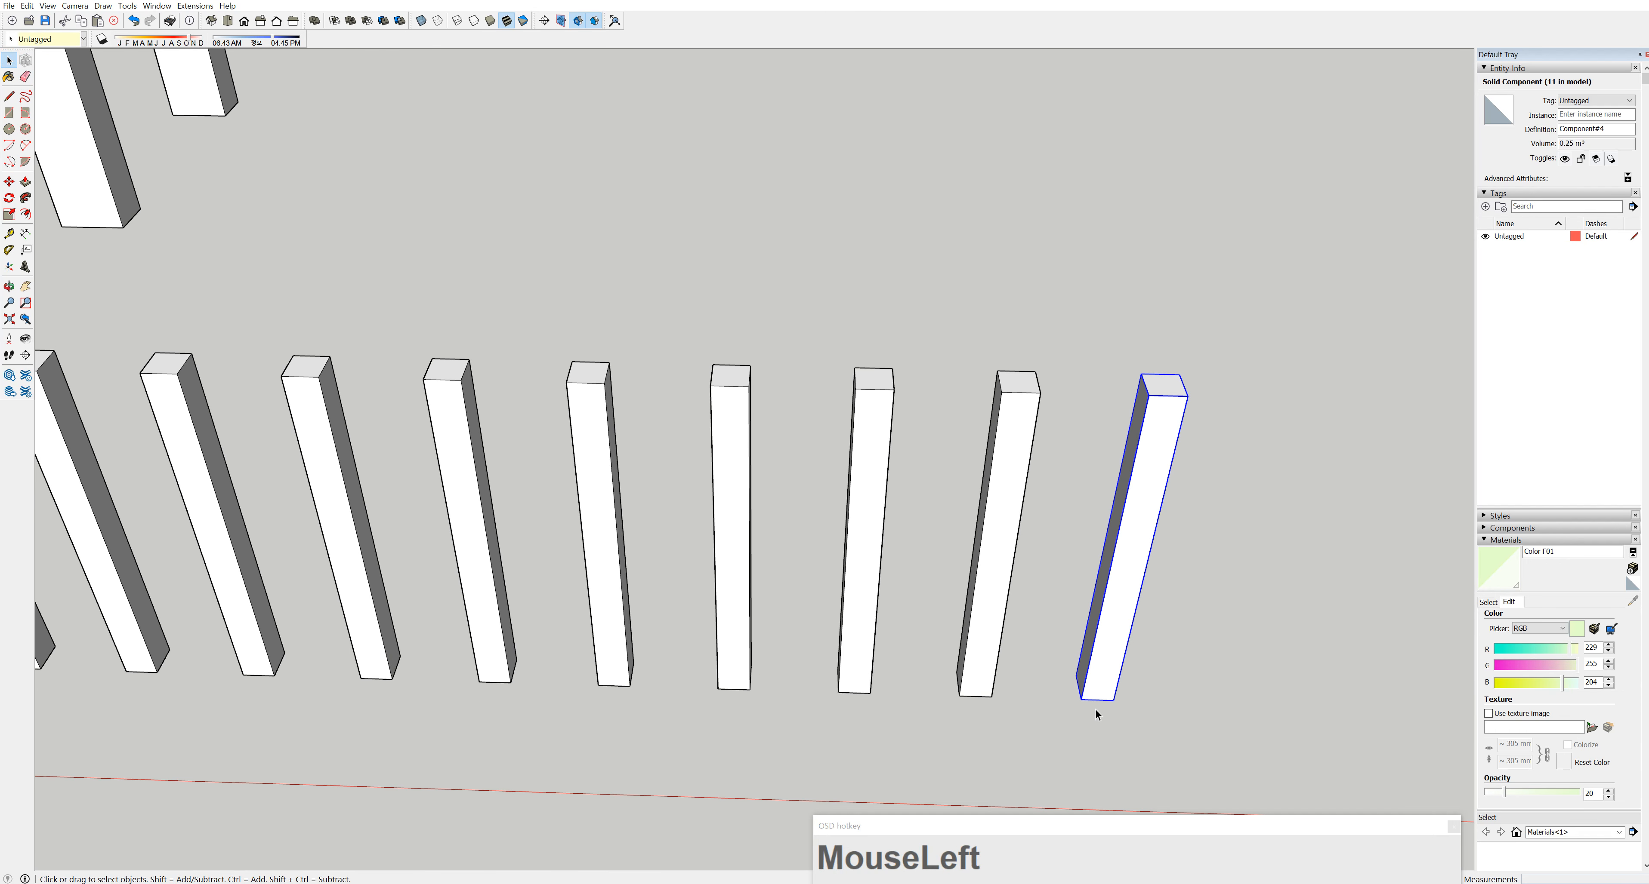
{"action": "double_click", "coordinate": [1166, 386]}
{"action": "left_click", "coordinate": [1167, 388]}
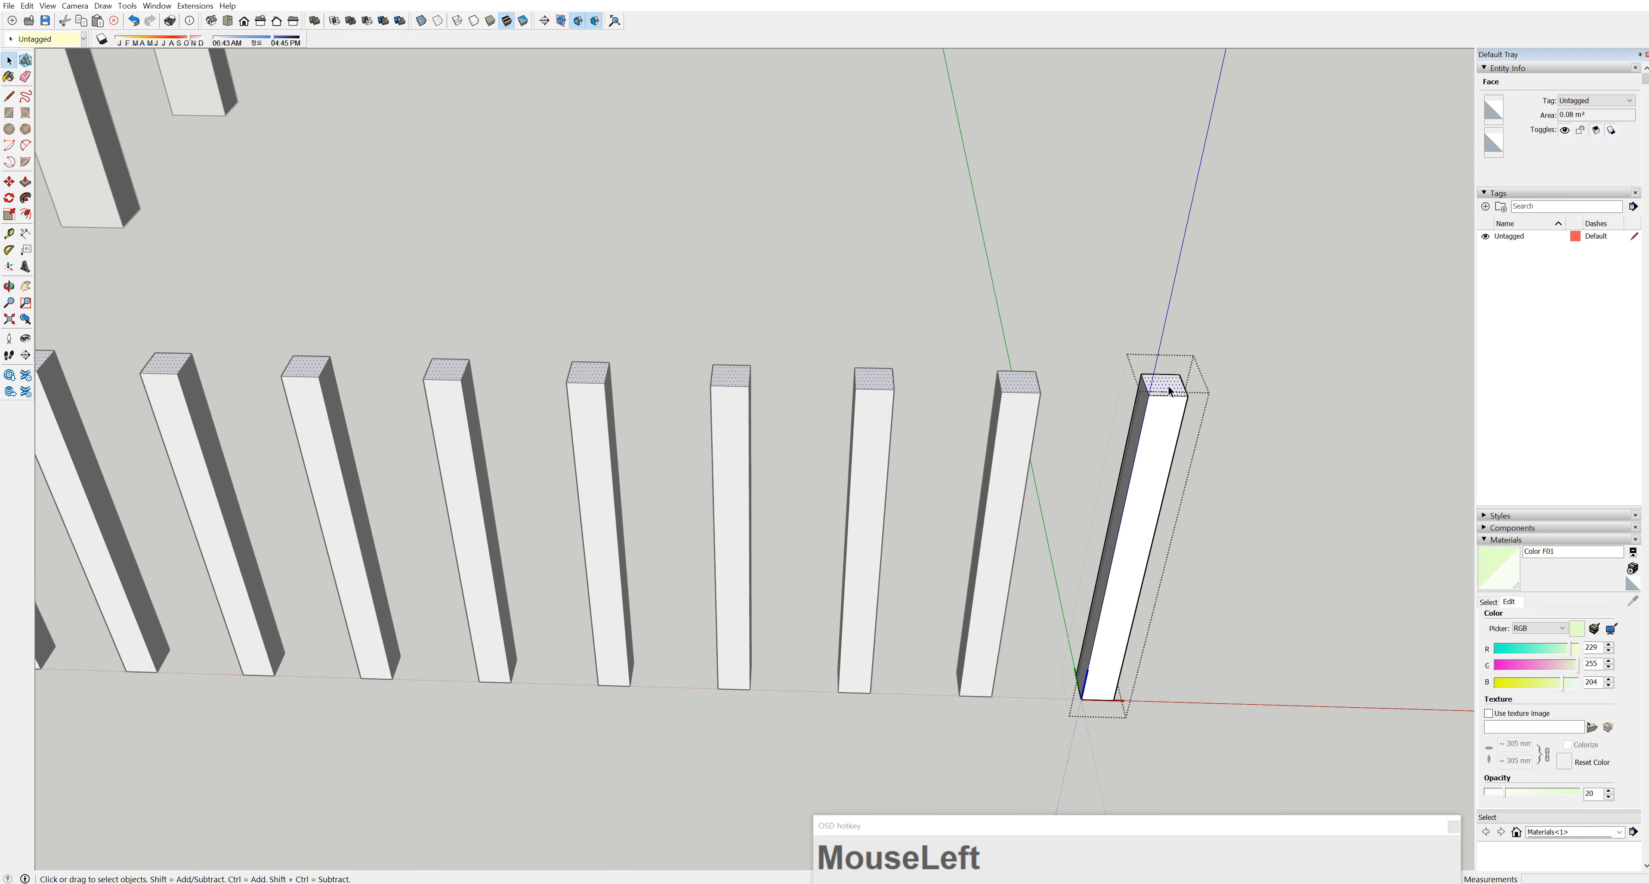
{"action": "left_click", "coordinate": [26, 182]}
{"action": "left_click", "coordinate": [1162, 384]}
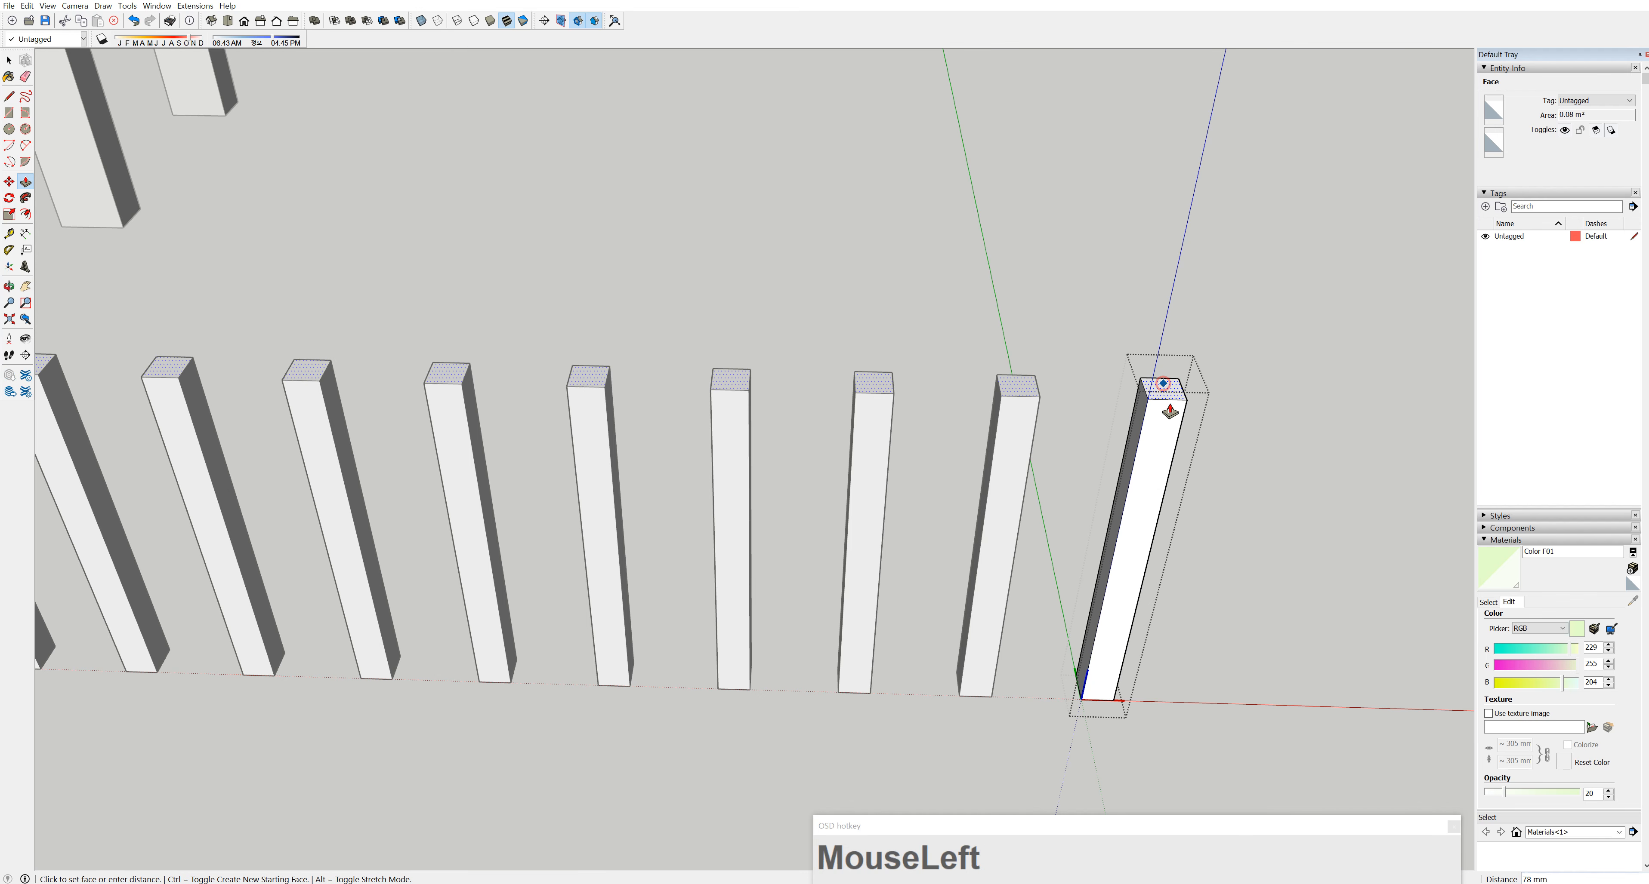
{"action": "left_click", "coordinate": [1134, 591]}
{"action": "middle_click_drag", "start_coordinate": [1133, 582], "coordinate": [1192, 434]}
{"action": "scroll", "coordinate": [1185, 507], "scroll_direction": "down", "scroll_amount": 5}
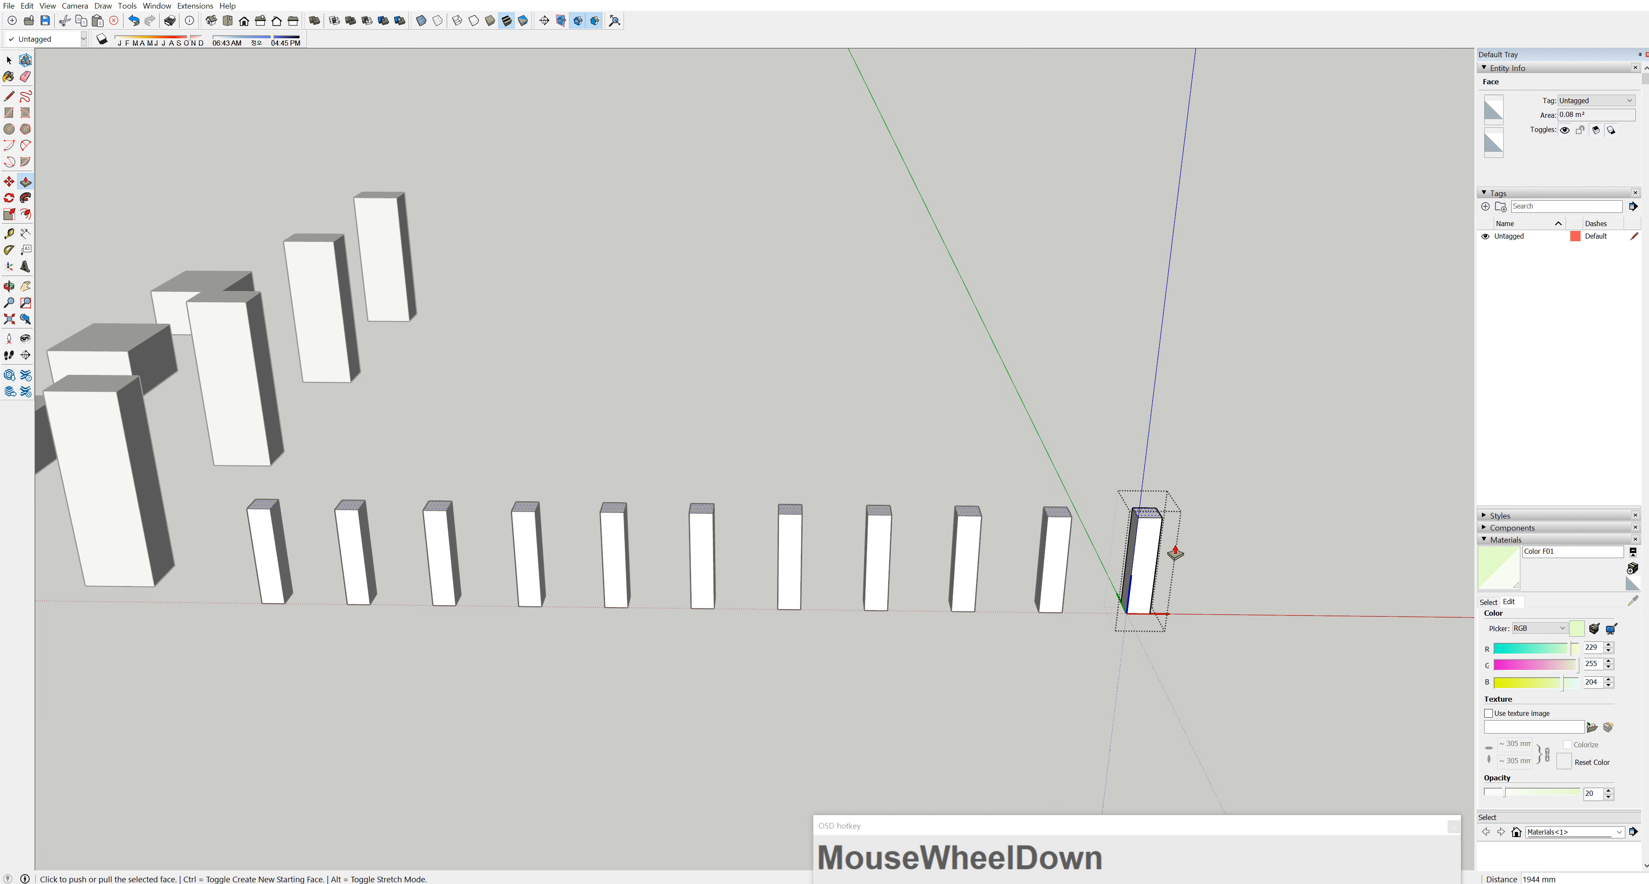
Push/Pull the top face of the column component being edited up about 4590 mm
{"action": "left_click", "coordinate": [1144, 519]}
{"action": "left_click", "coordinate": [1203, 128]}
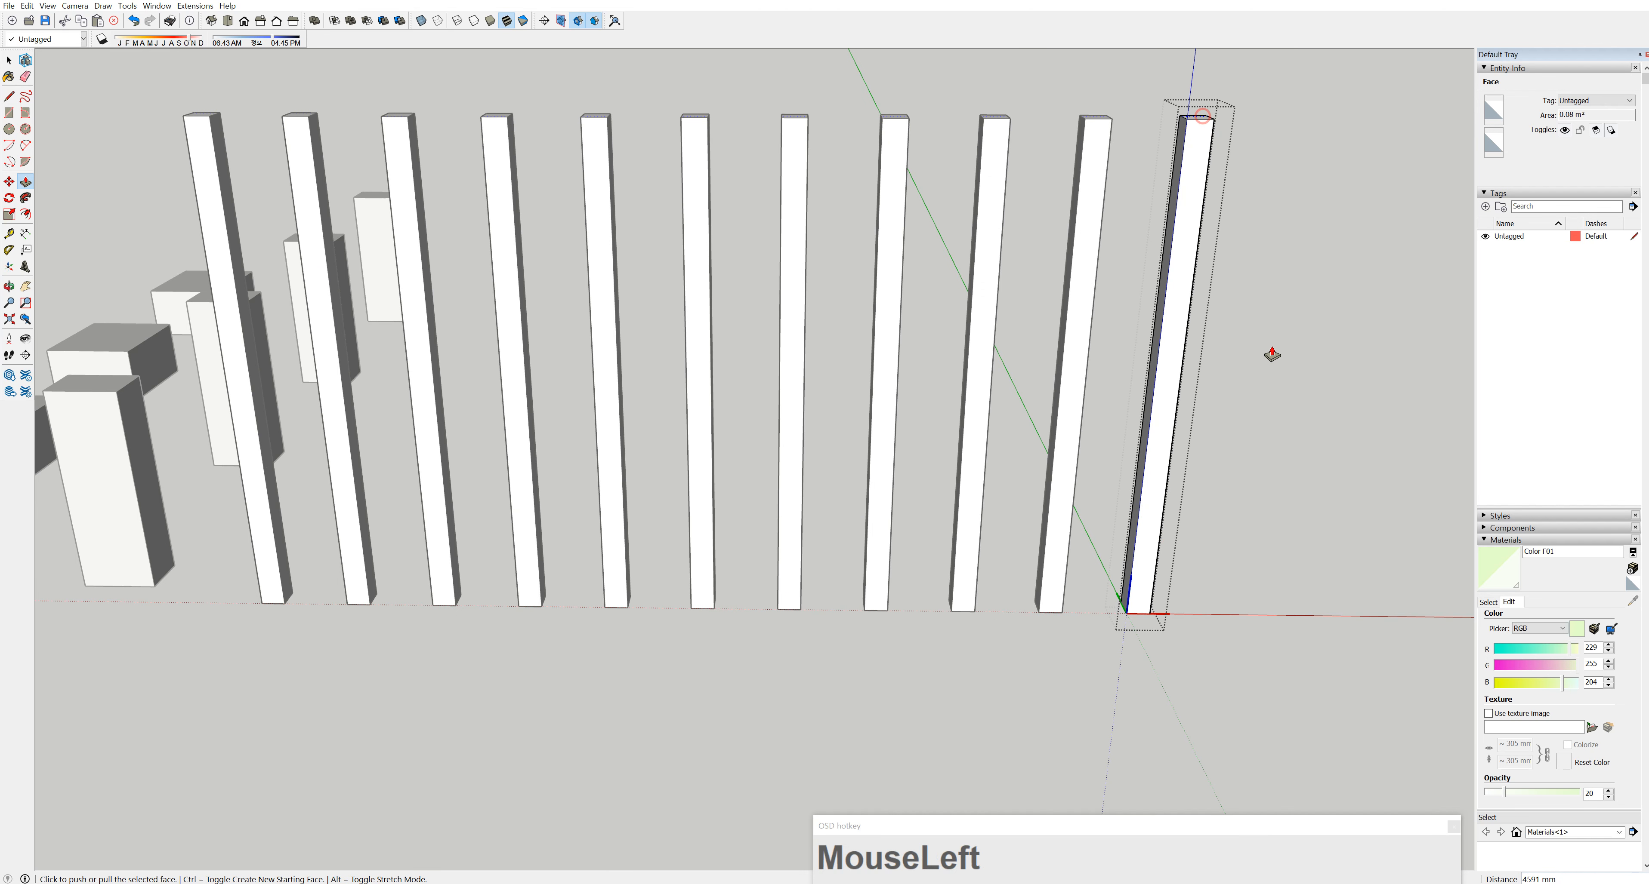
{"action": "scroll", "coordinate": [1240, 344], "scroll_direction": "down", "scroll_amount": 3}
{"action": "middle_click_drag", "start_coordinate": [1240, 344], "coordinate": [1236, 452]}
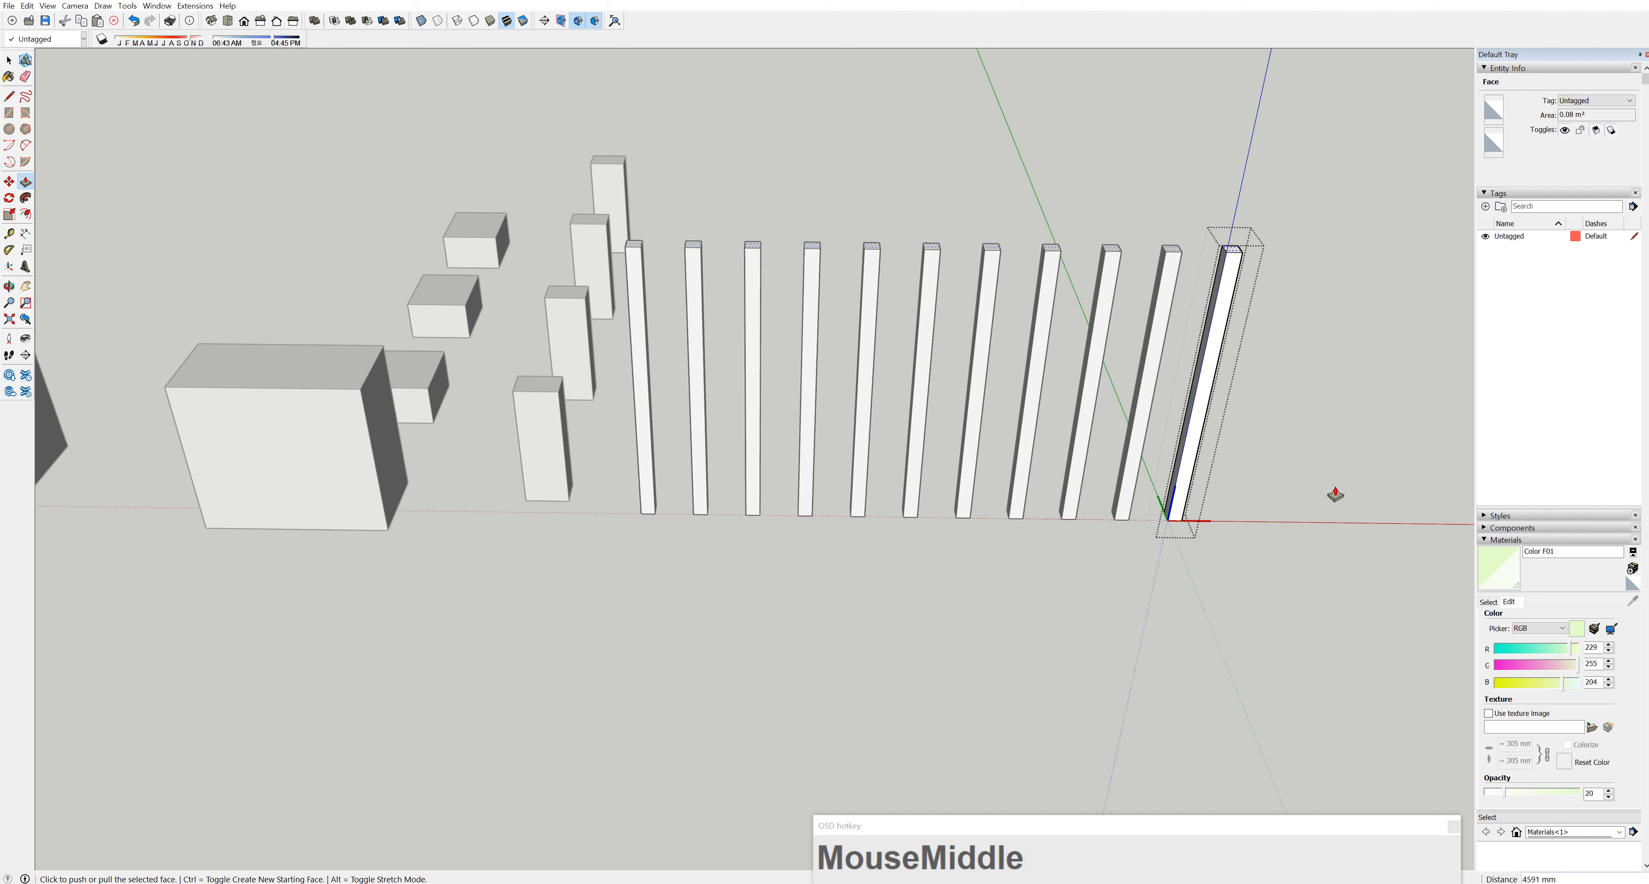
Paint the front face of the open column component with Color A01 from the Colors collection and close the component
{"action": "left_click", "coordinate": [1489, 603]}
{"action": "scroll", "coordinate": [1510, 649], "scroll_direction": "up", "scroll_amount": 5}
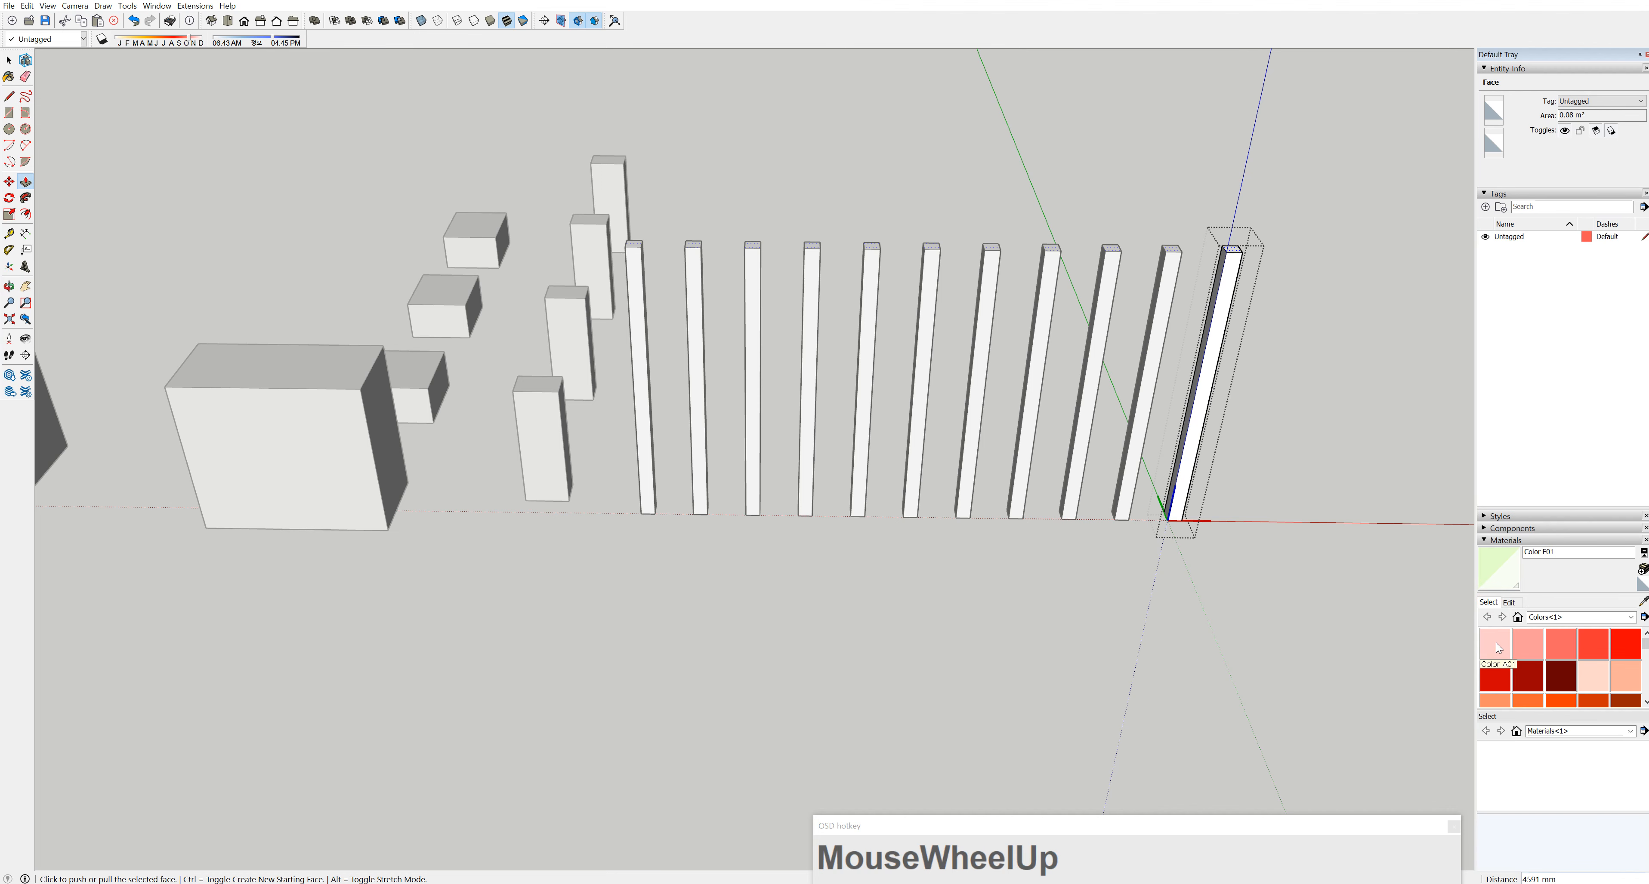
{"action": "left_click", "coordinate": [1495, 643]}
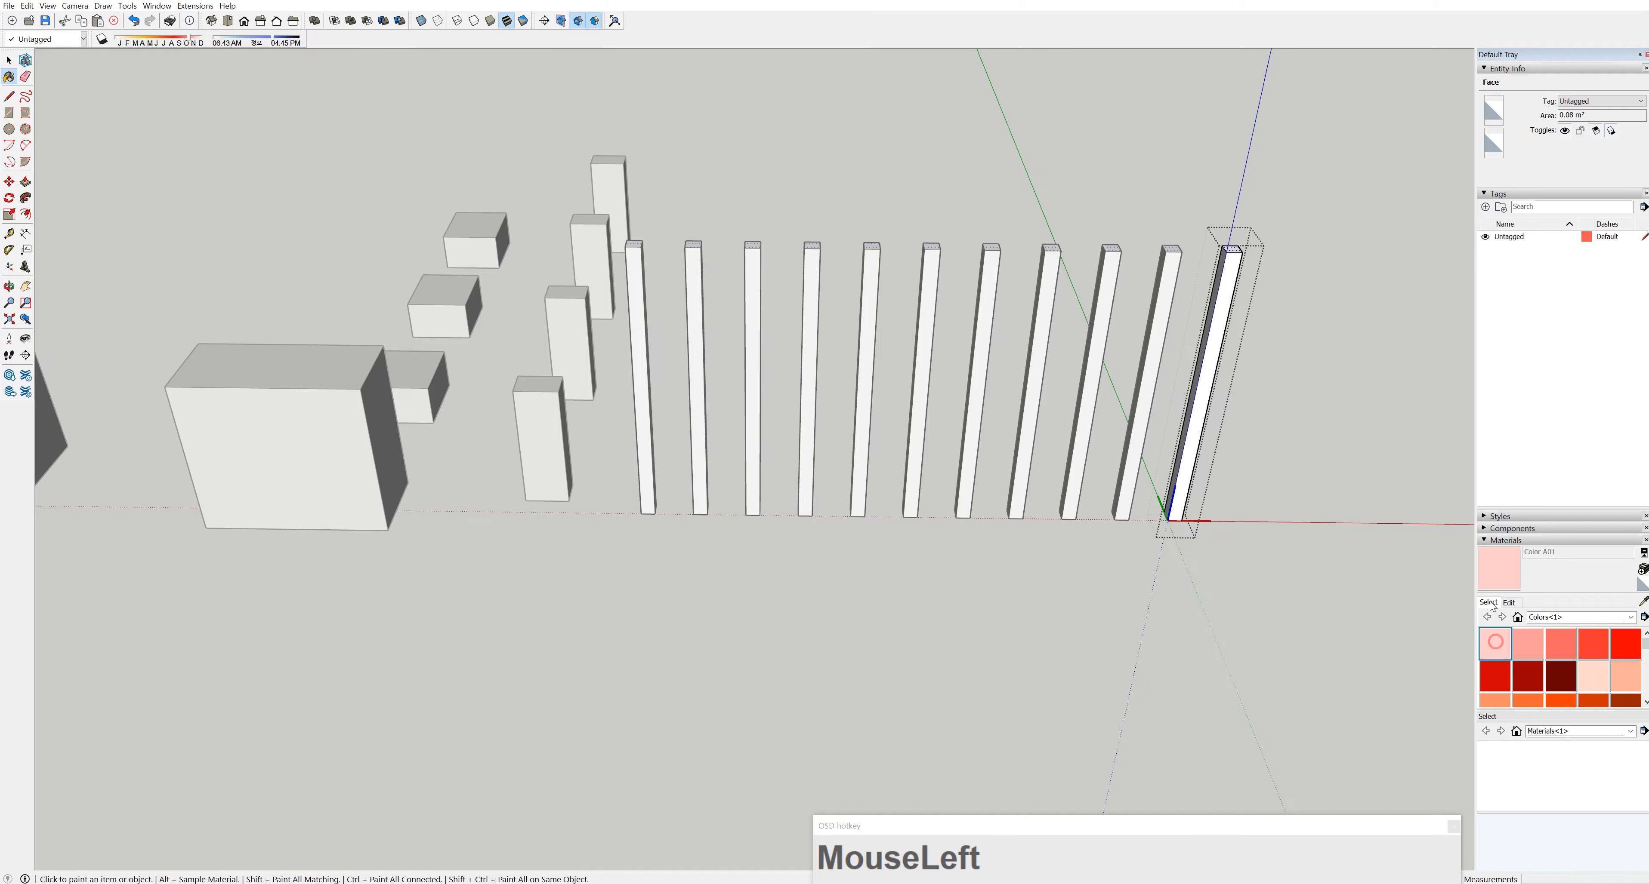
{"action": "left_click", "coordinate": [1232, 272]}
{"action": "mouse_move", "coordinate": [1233, 272]}
{"action": "middle_mouse_down"}
{"action": "mouse_move", "coordinate": [979, 202]}
{"action": "mouse_move", "coordinate": [752, 375]}
{"action": "mouse_move", "coordinate": [526, 412]}
{"action": "mouse_move", "coordinate": [912, 471]}
{"action": "mouse_move", "coordinate": [1098, 156]}
{"action": "middle_mouse_up"}
{"action": "left_click", "coordinate": [848, 379]}
{"action": "left_click", "coordinate": [551, 408]}
{"action": "scroll", "coordinate": [1097, 157], "scroll_direction": "up", "scroll_amount": 2}
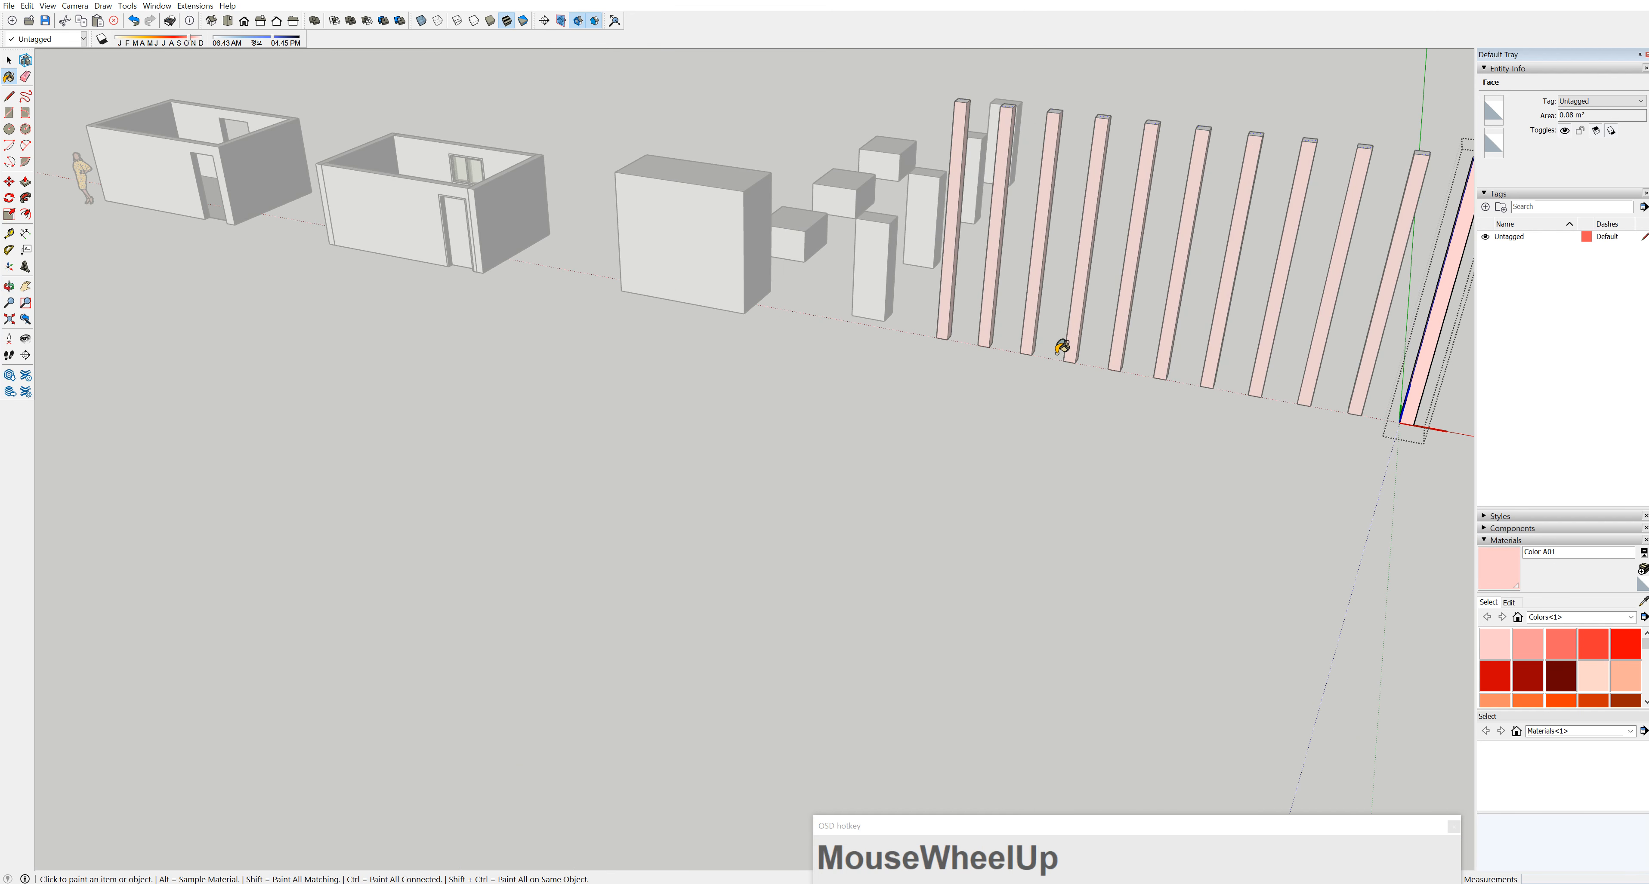
{"action": "mouse_move", "coordinate": [1067, 324]}
{"action": "middle_mouse_down"}
{"action": "mouse_move", "coordinate": [1162, 357]}
{"action": "mouse_move", "coordinate": [1173, 184]}
{"action": "middle_mouse_up"}
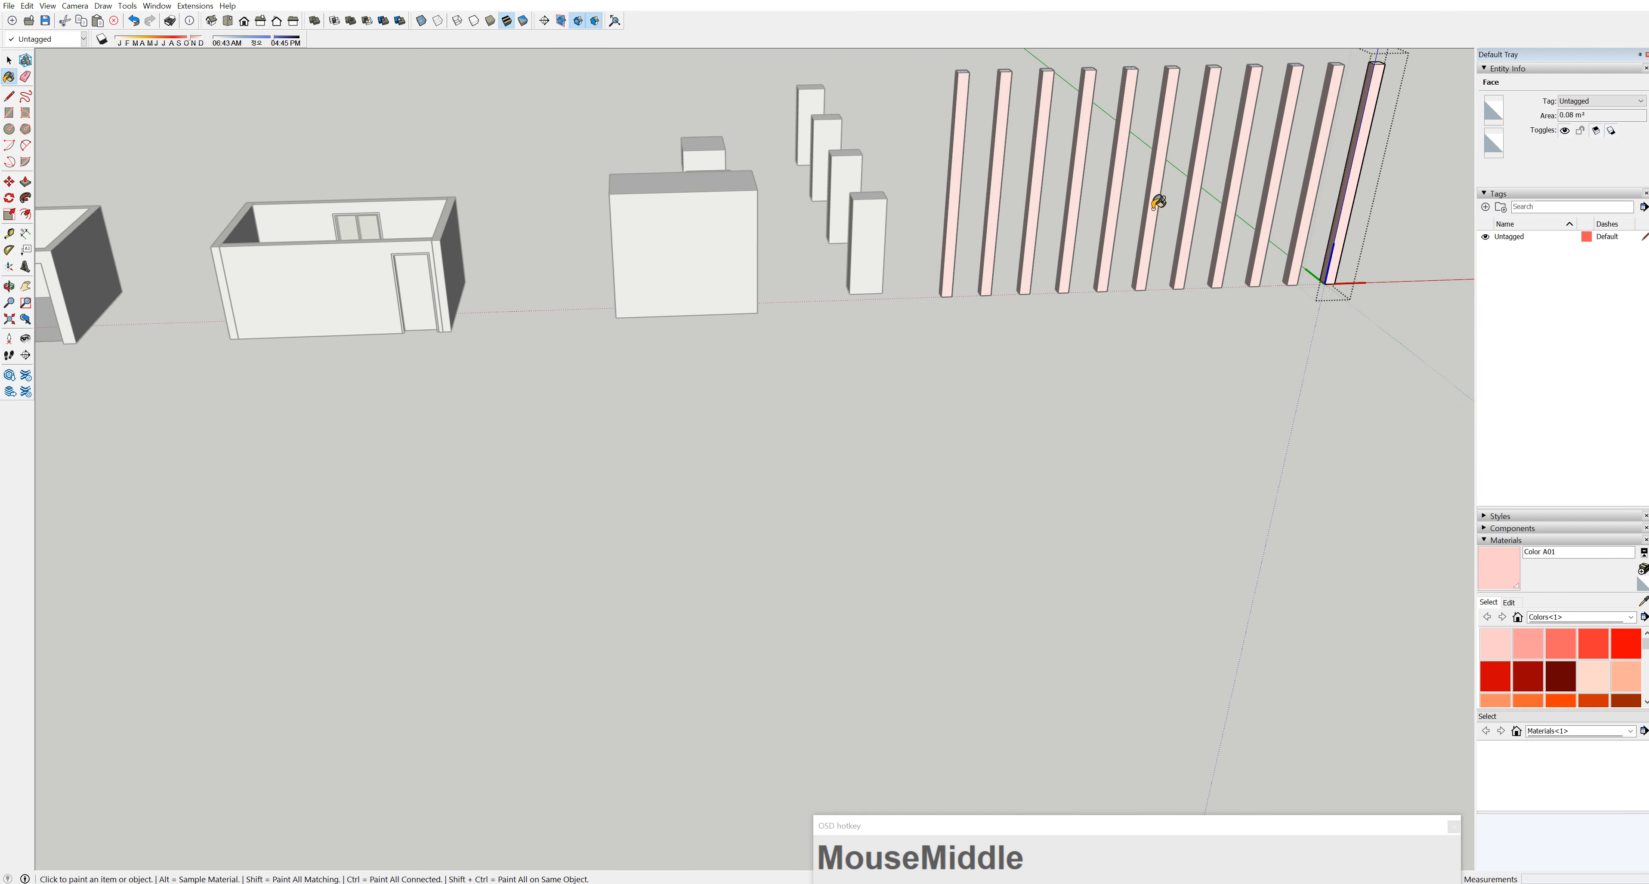
{"action": "middle_click_drag", "start_coordinate": [1071, 235], "coordinate": [833, 410], "text": "shift"}
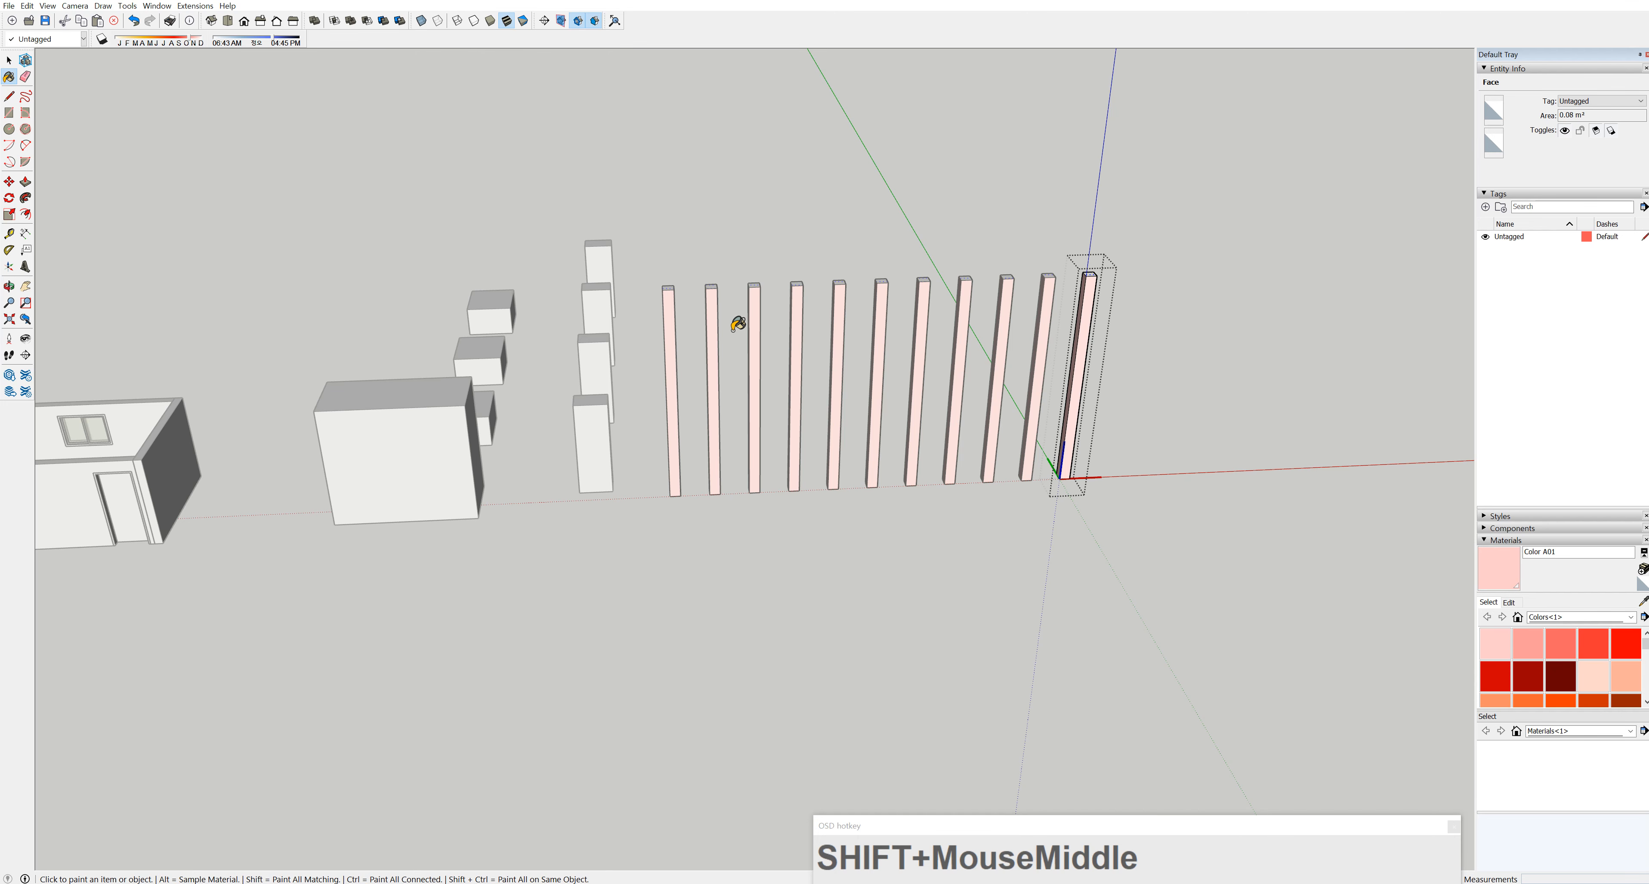
{"action": "middle_click_drag", "start_coordinate": [589, 384], "coordinate": [444, 395]}
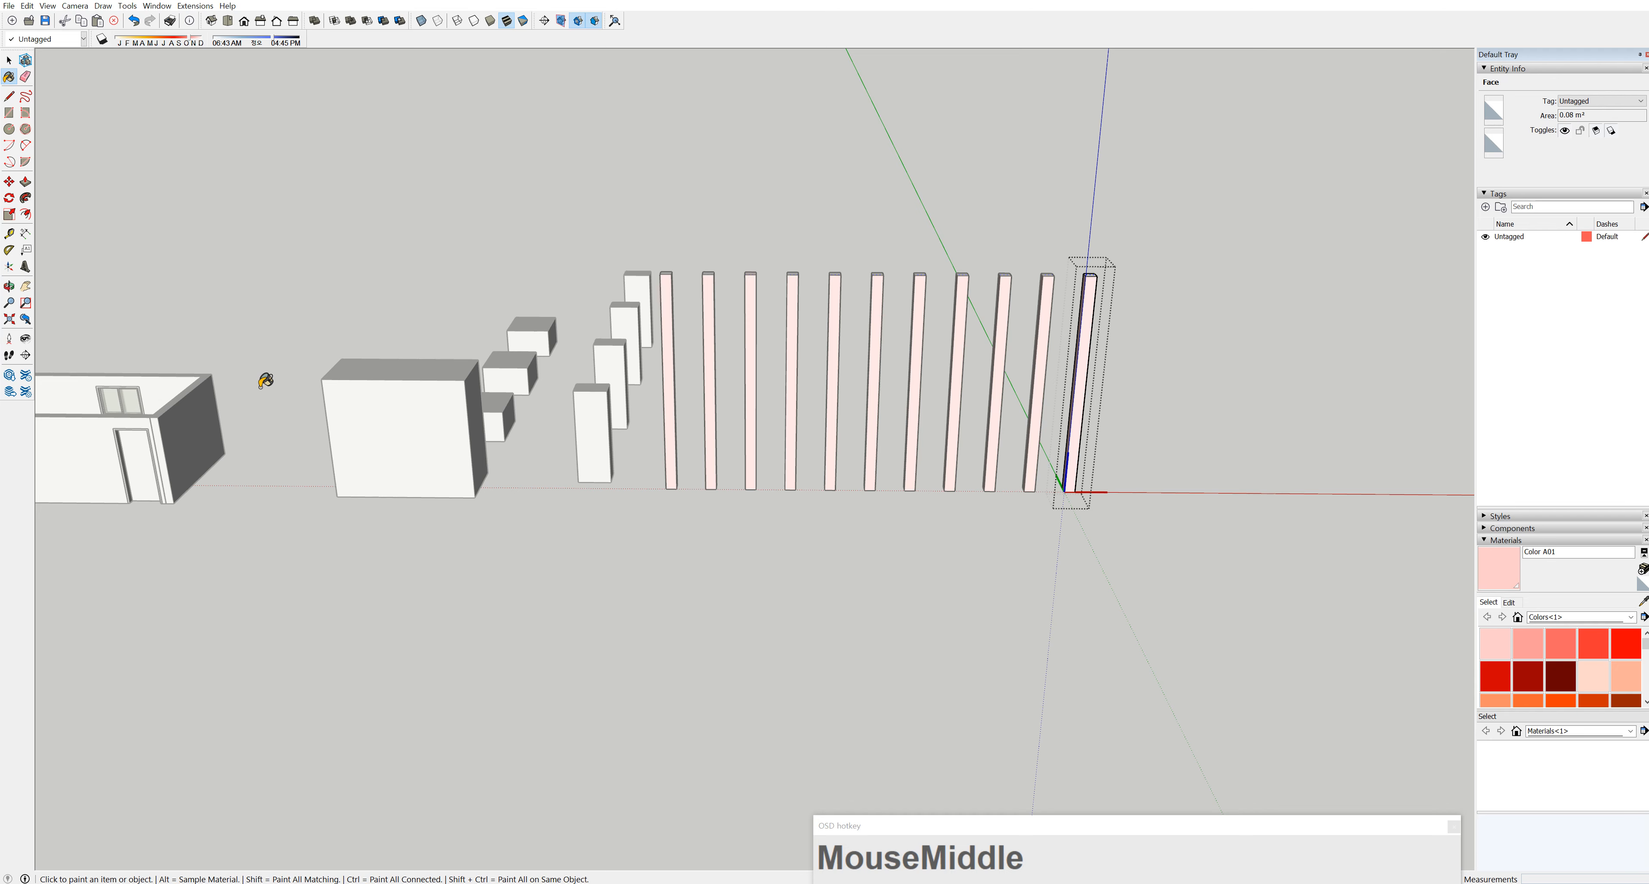
{"action": "left_click", "coordinate": [9, 60]}
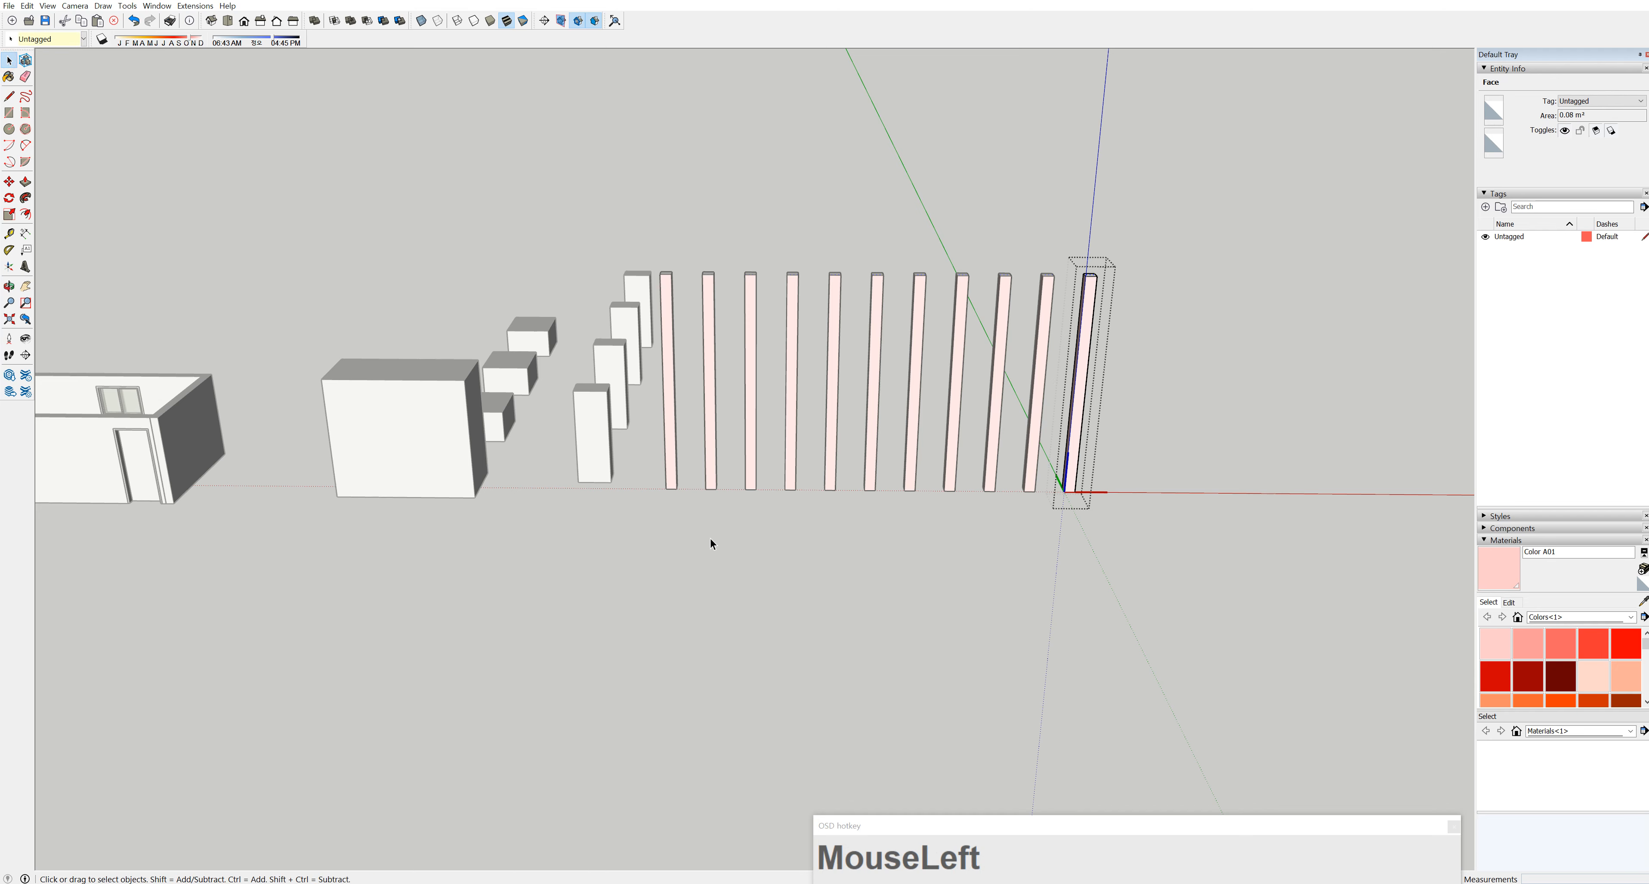
{"action": "left_click", "coordinate": [715, 535]}
{"action": "right_click", "coordinate": [599, 442]}
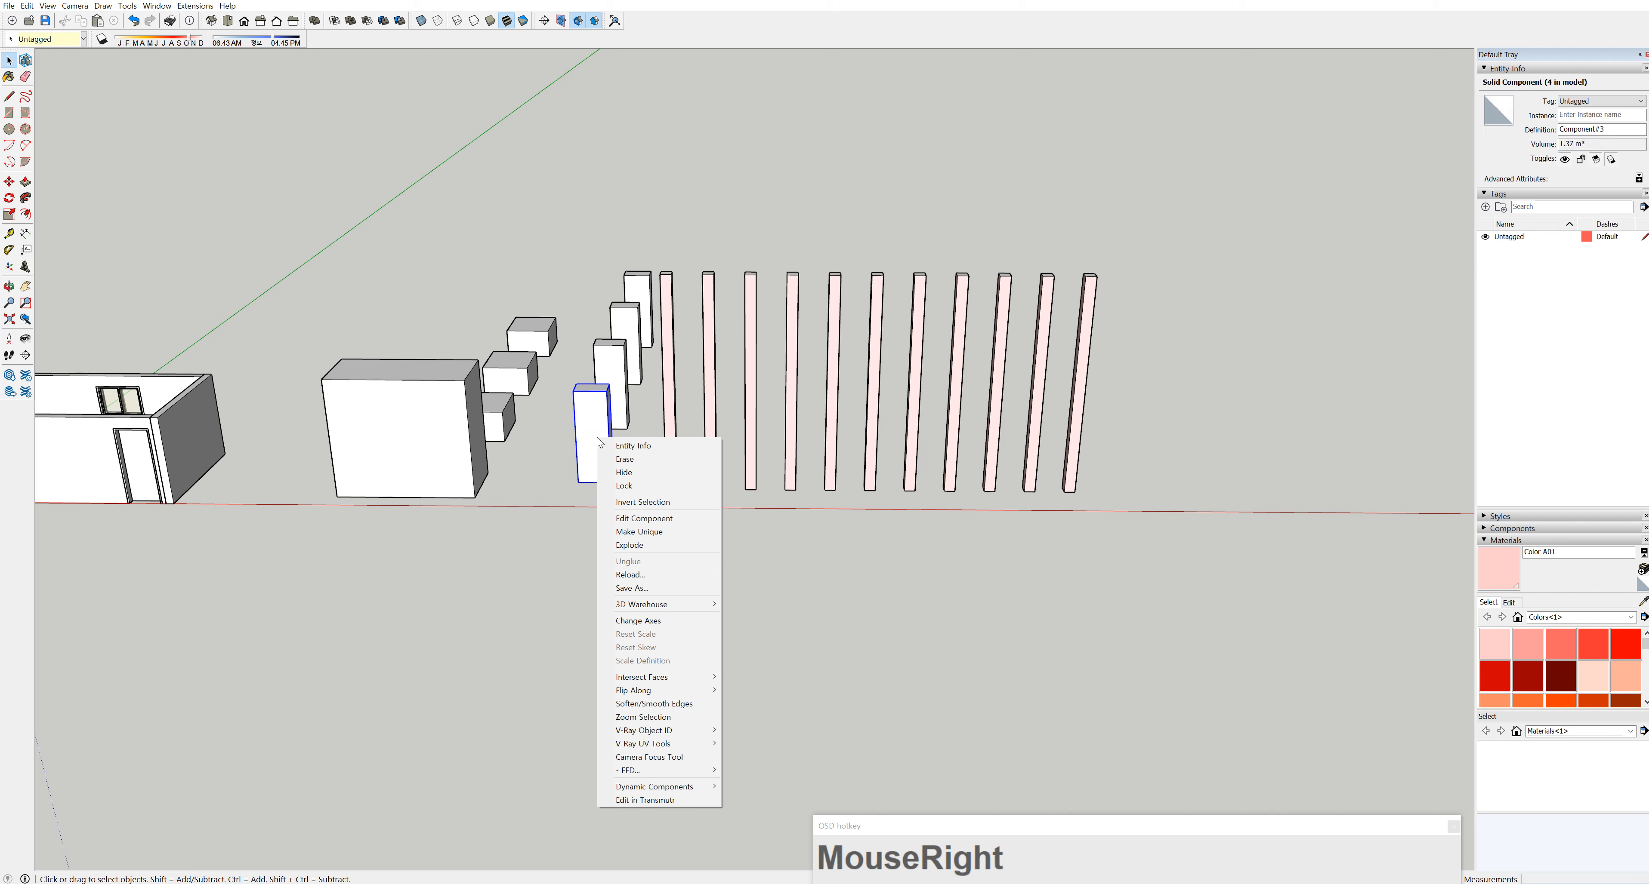
{"action": "right_click", "coordinate": [451, 419]}
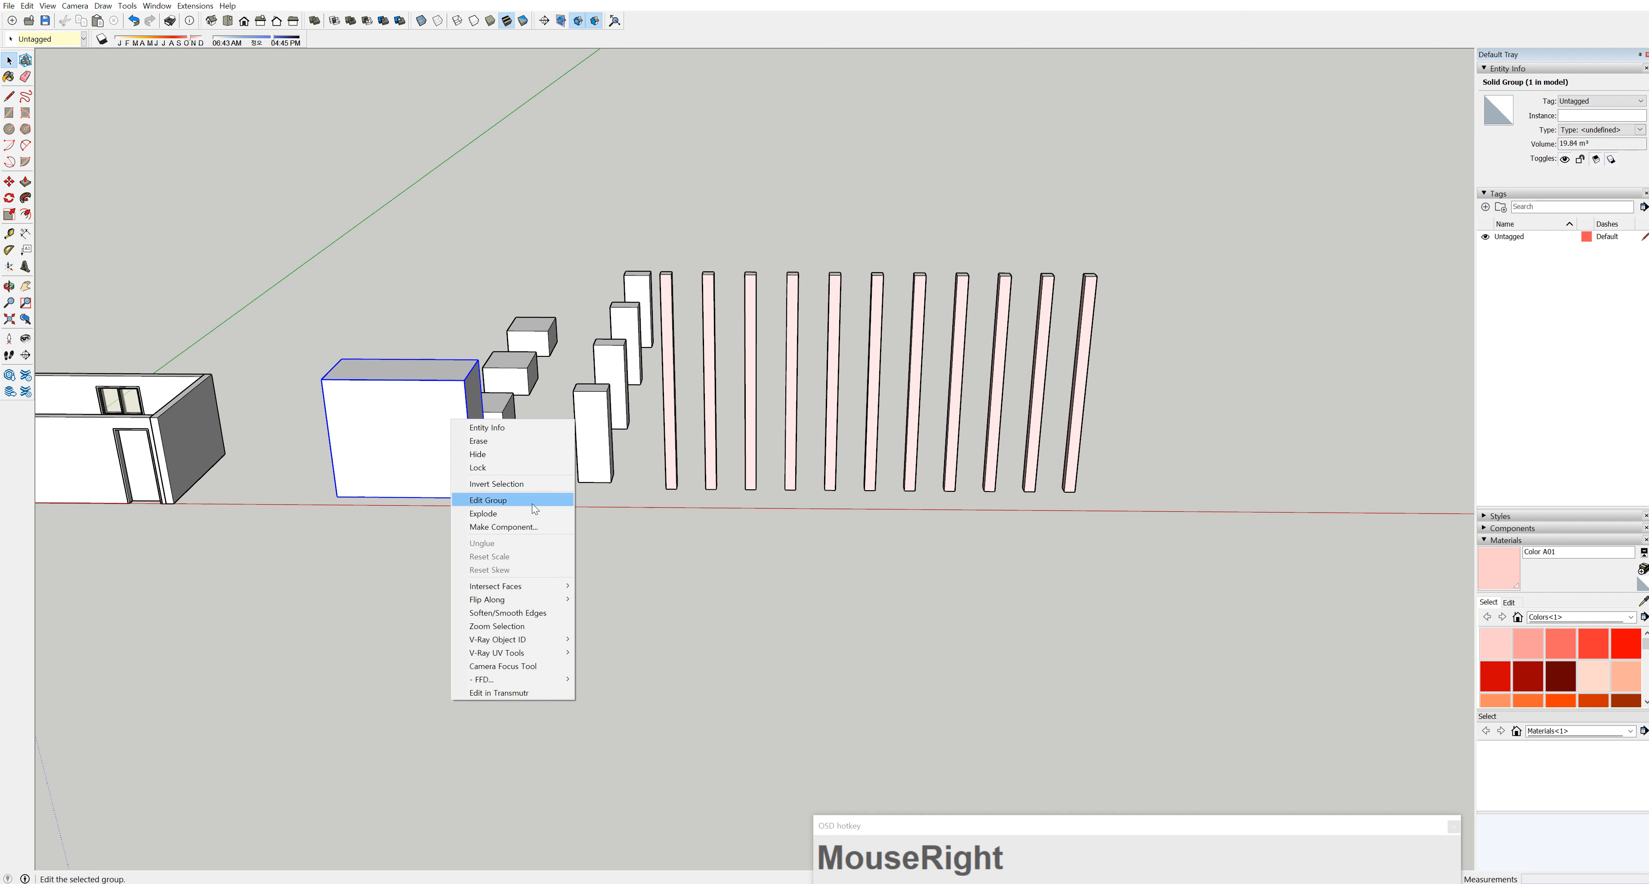
{"action": "left_click", "coordinate": [518, 528]}
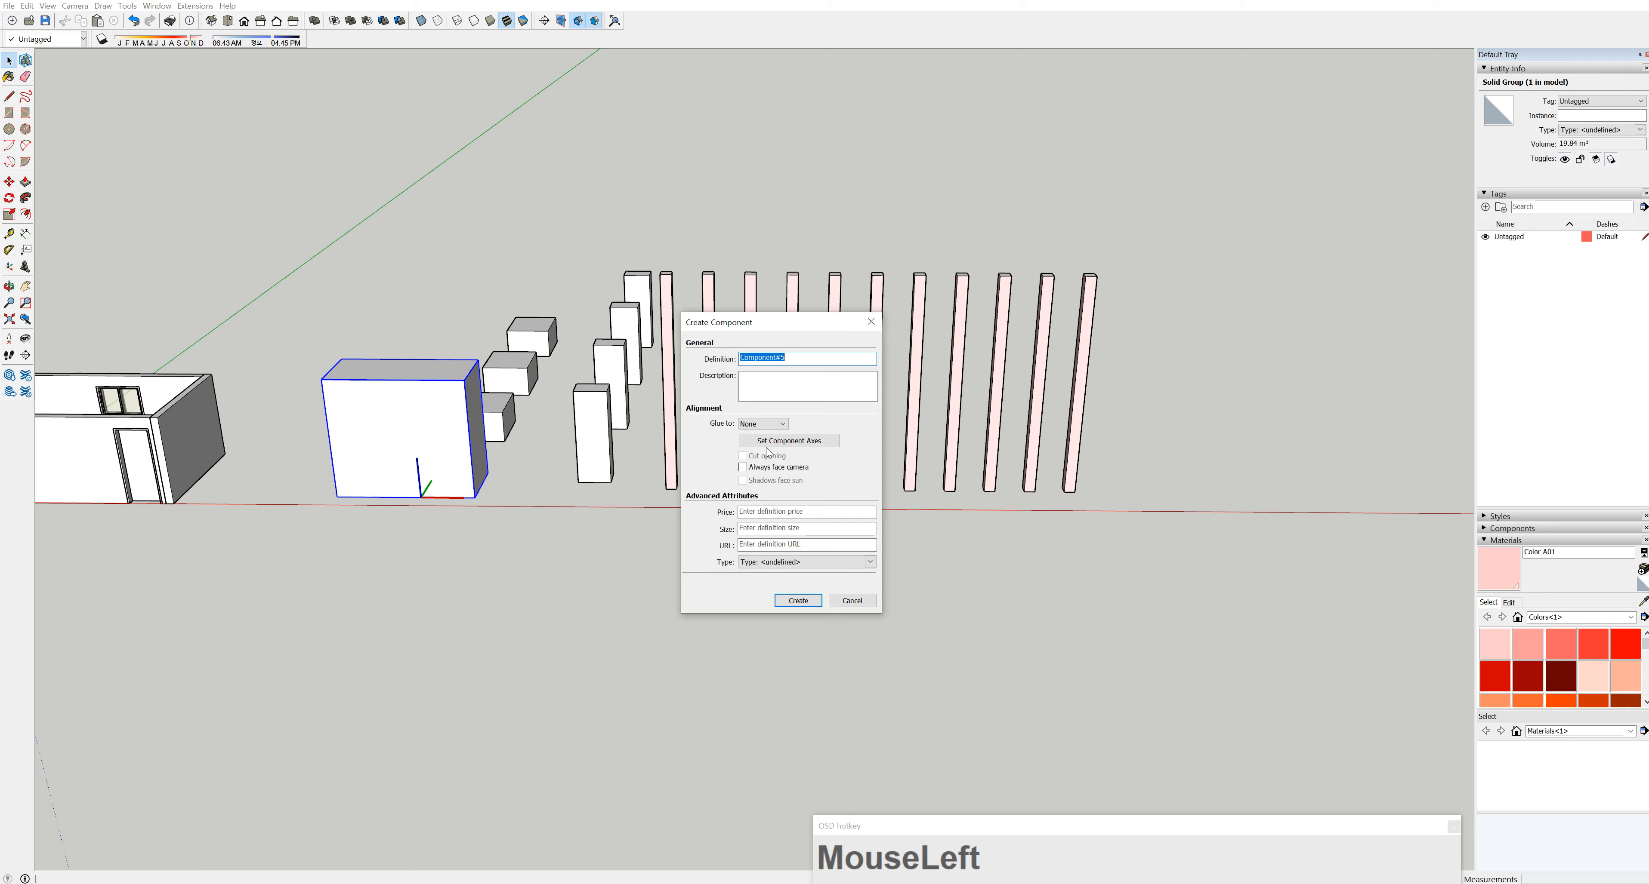
{"action": "left_click", "coordinate": [870, 322]}
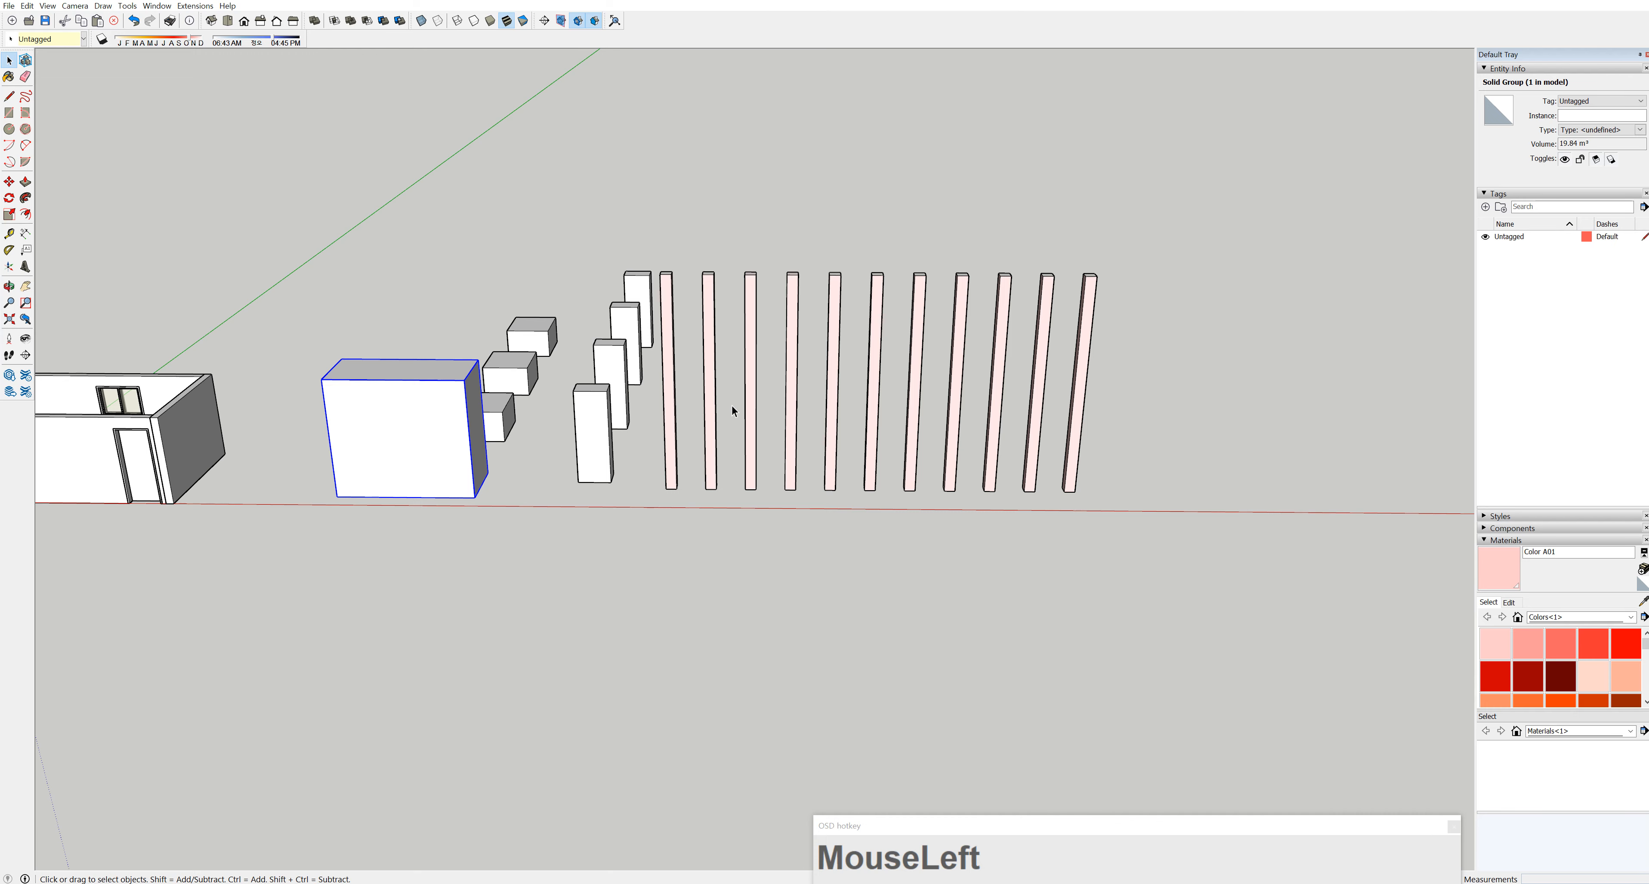
Select the two rear small boxes behind the large box and combine them into one group
{"action": "scroll", "coordinate": [323, 396], "scroll_direction": "down", "scroll_amount": 1}
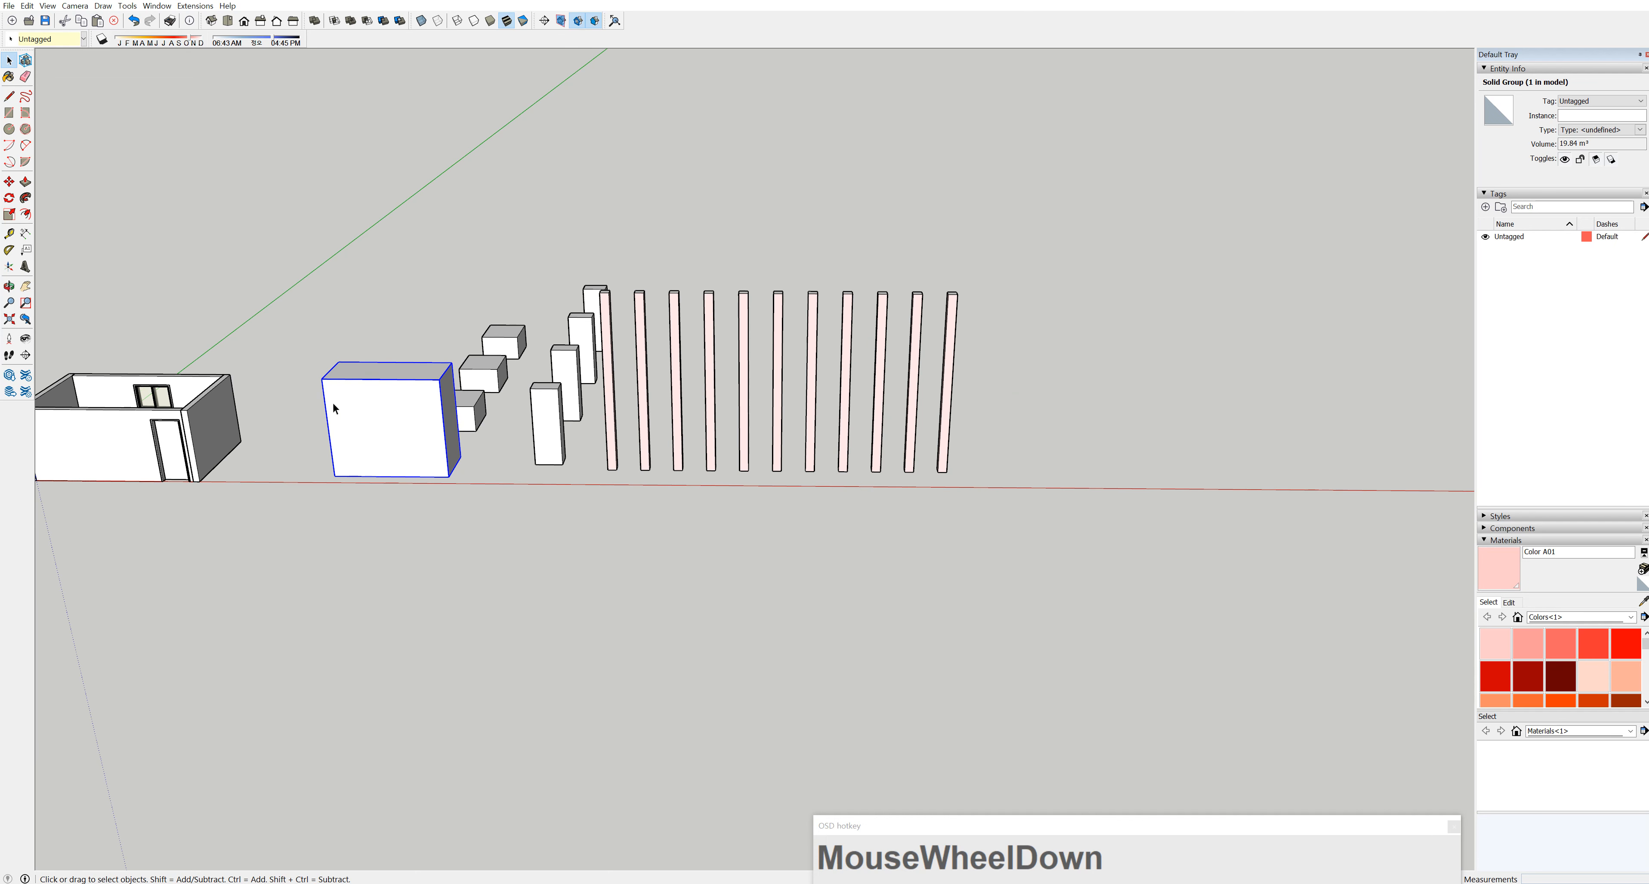
{"action": "middle_click_drag", "start_coordinate": [457, 444], "coordinate": [682, 376], "text": "shift"}
{"action": "middle_click_drag", "start_coordinate": [798, 429], "coordinate": [637, 421]}
{"action": "scroll", "coordinate": [627, 403], "scroll_direction": "up", "scroll_amount": 3}
{"action": "left_click", "coordinate": [730, 384]}
{"action": "left_click", "coordinate": [767, 290]}
{"action": "left_click_drag", "start_coordinate": [767, 259], "coordinate": [711, 310]}
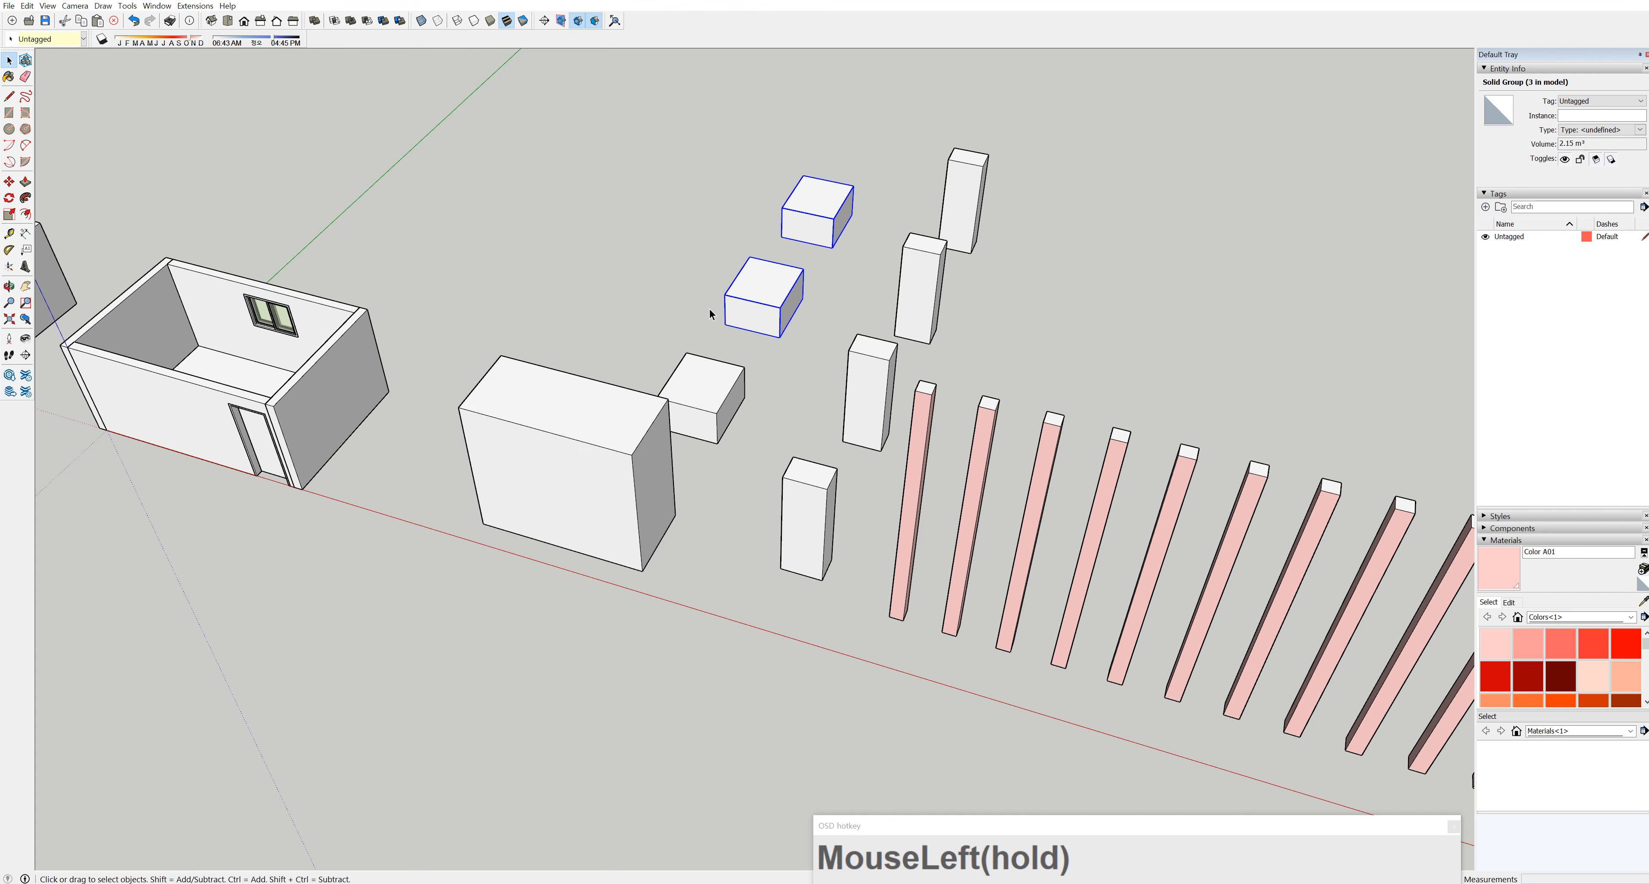
{"action": "right_click", "coordinate": [761, 272]}
{"action": "left_click", "coordinate": [819, 392]}
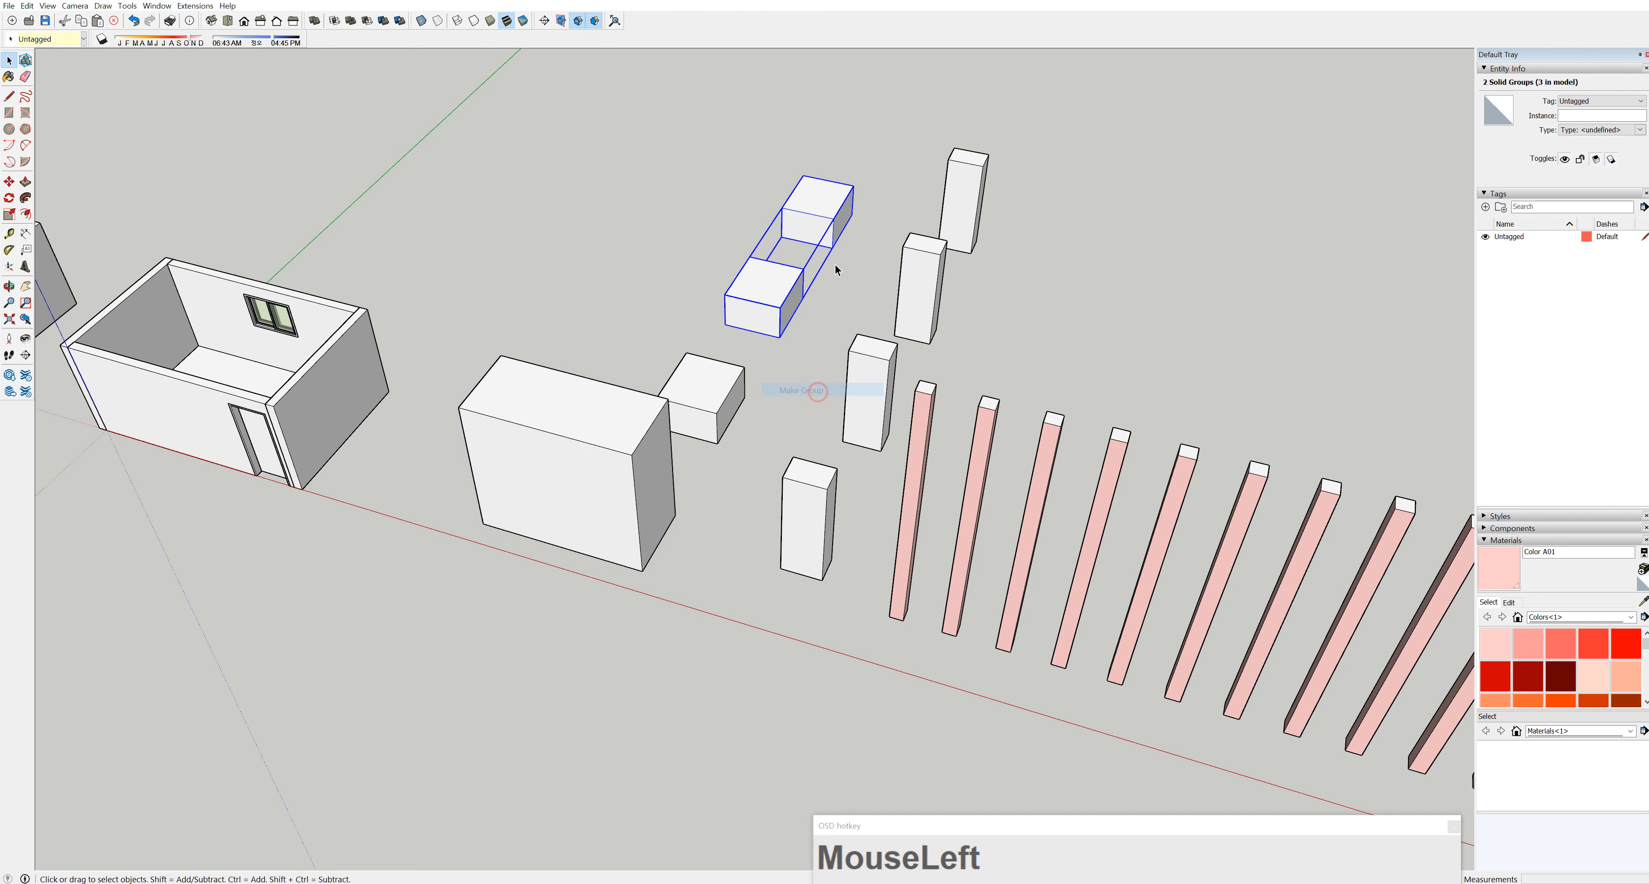
{"action": "left_click", "coordinate": [865, 374]}
{"action": "middle_click_drag", "start_coordinate": [865, 374], "coordinate": [846, 485]}
{"action": "left_click", "coordinate": [847, 485]}
{"action": "scroll", "coordinate": [851, 484], "scroll_direction": "down", "scroll_amount": 3}
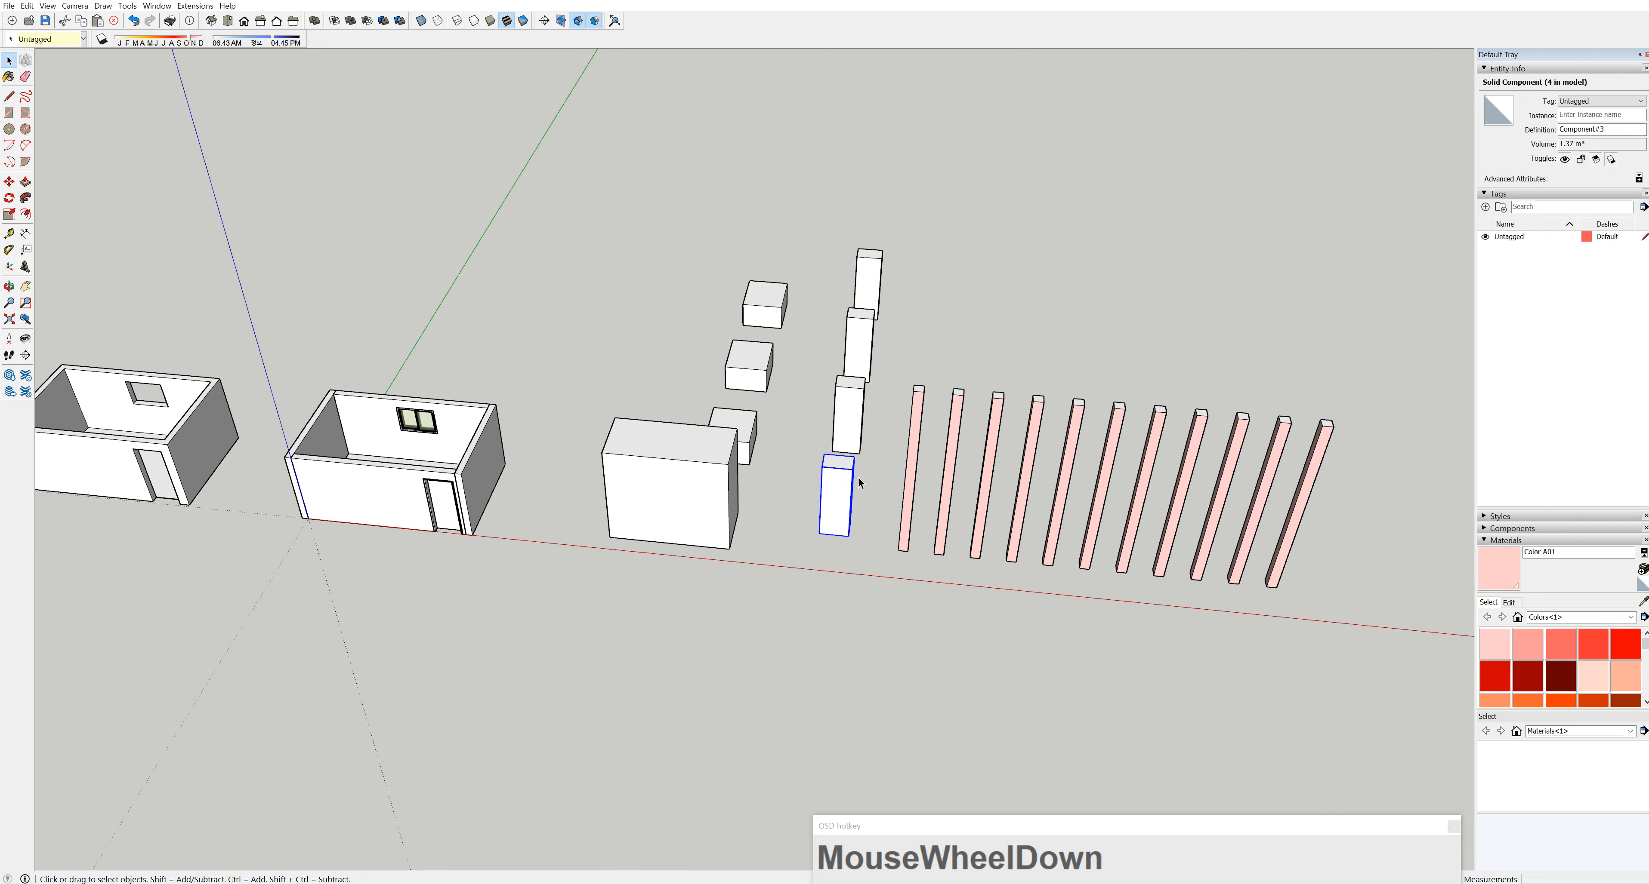
{"action": "middle_click_drag", "start_coordinate": [876, 240], "coordinate": [1120, 409]}
{"action": "scroll", "coordinate": [1118, 414], "scroll_direction": "down", "scroll_amount": 5}
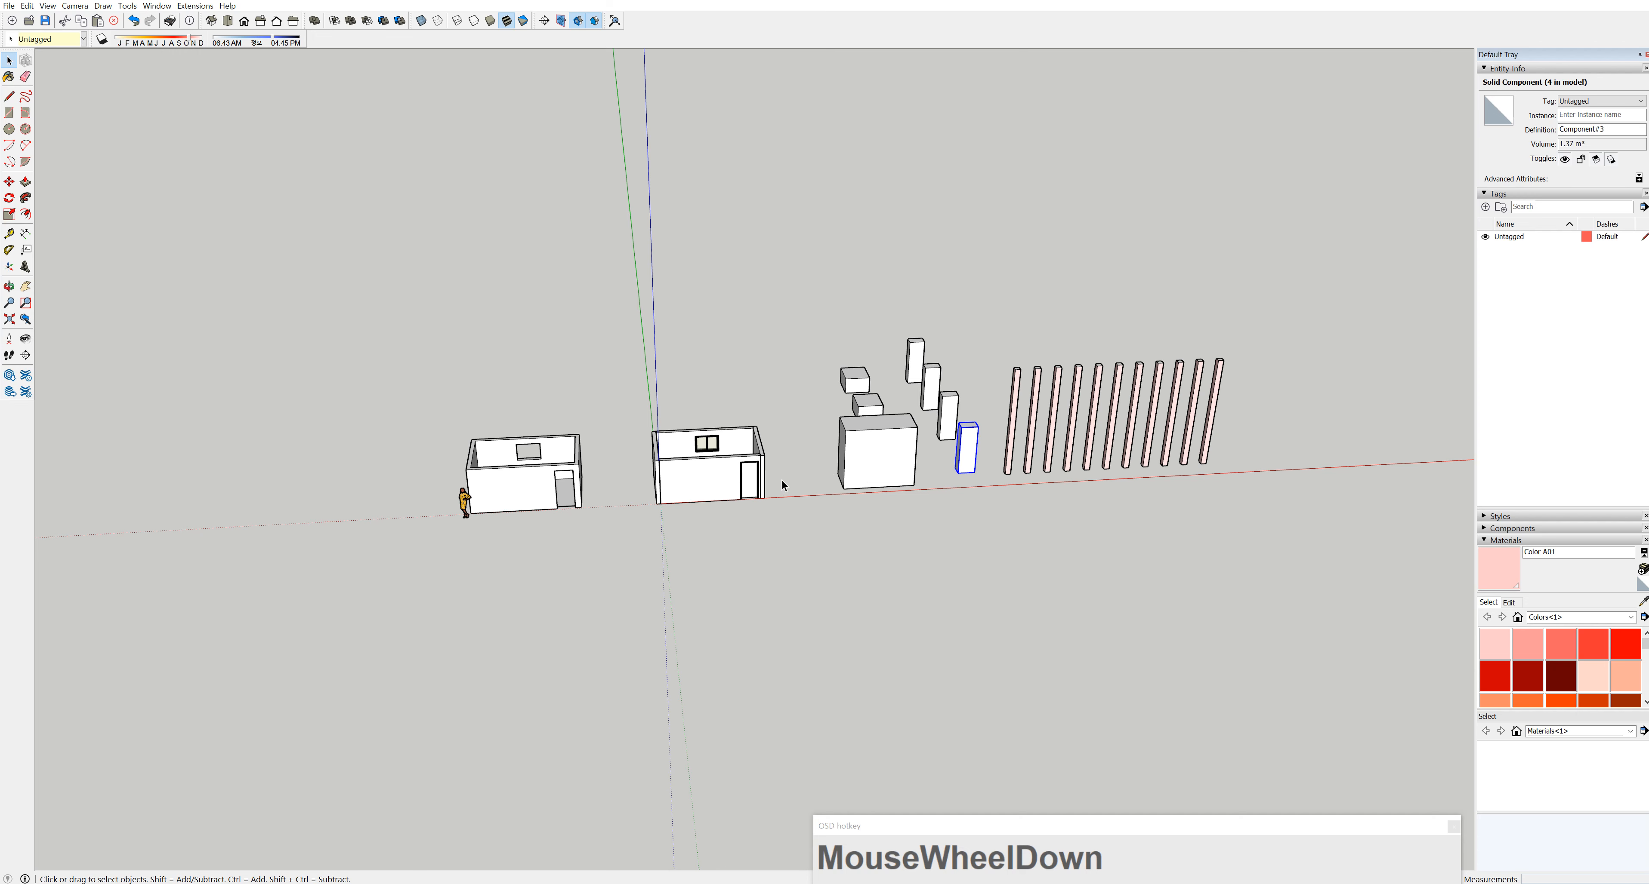
{"action": "middle_click_drag", "start_coordinate": [1044, 450], "coordinate": [939, 442]}
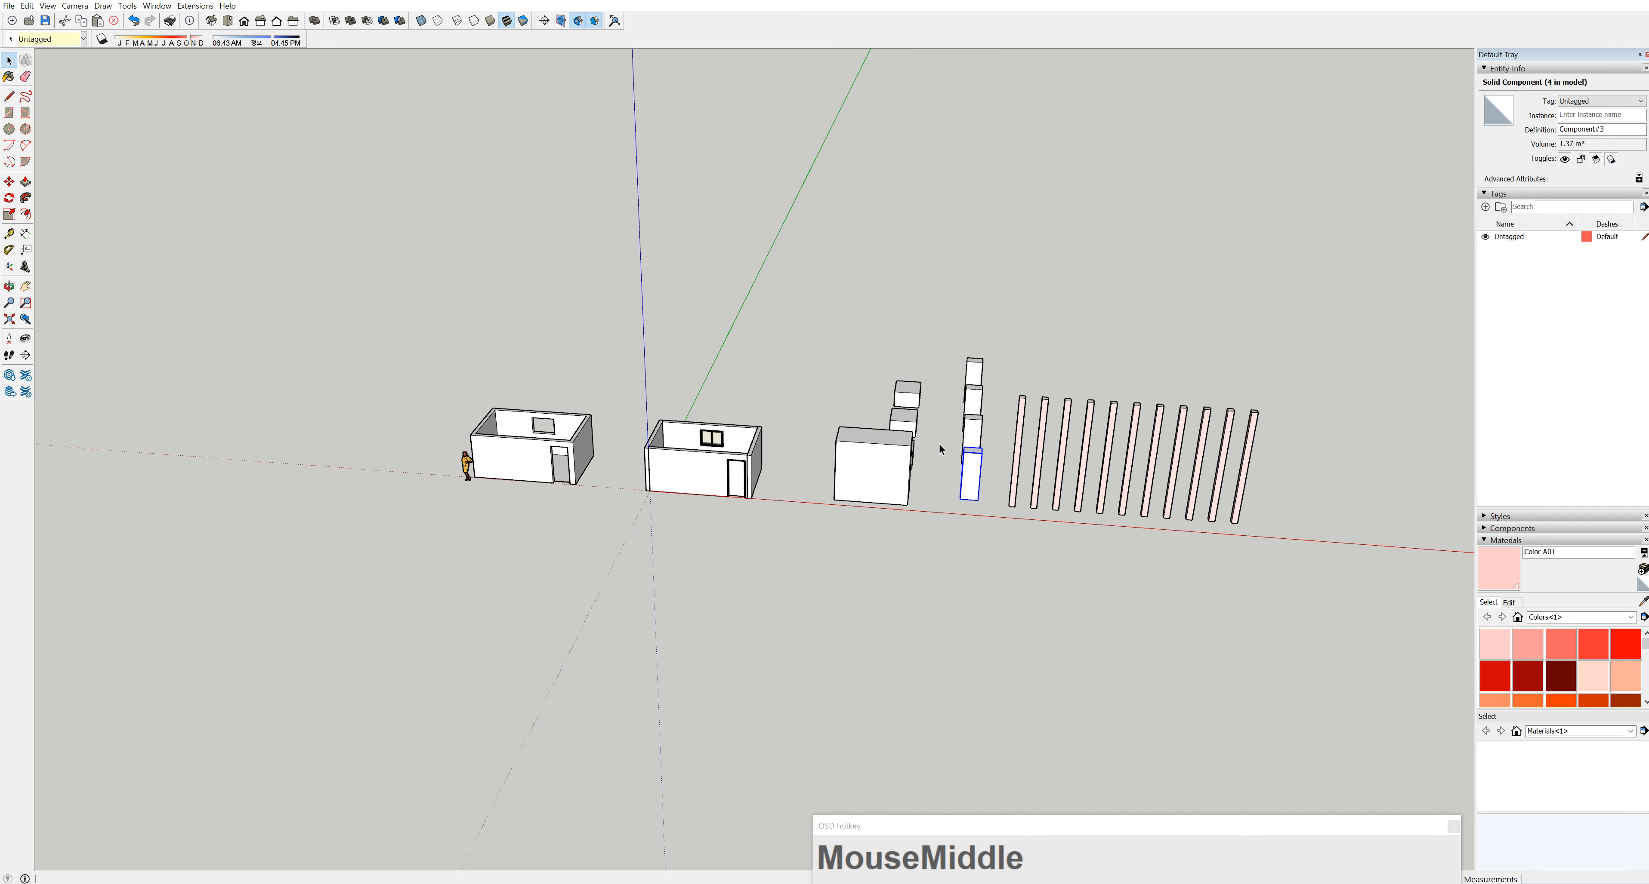